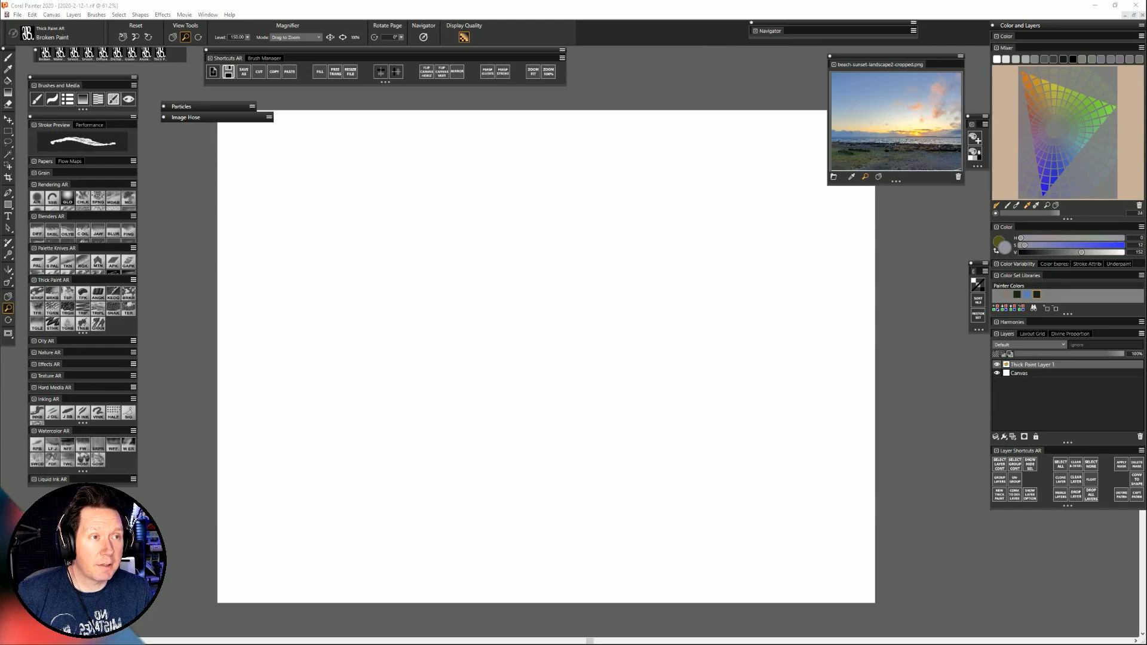
Examine the beach sunset reference photo enlarged in Photos.
{"action": "mouse_move", "coordinate": [687, 0]}
{"action": "left_mouse_down"}
{"action": "mouse_move", "coordinate": [579, 43]}
{"action": "mouse_move", "coordinate": [548, 108]}
{"action": "left_mouse_up"}
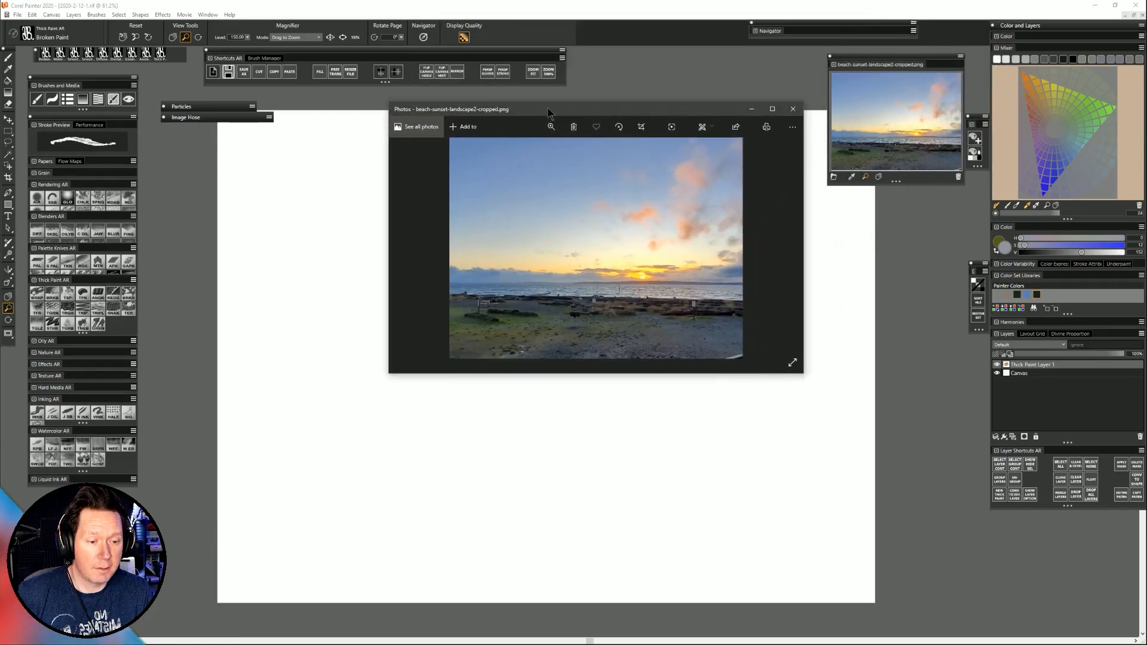
{"action": "double_click", "coordinate": [547, 108]}
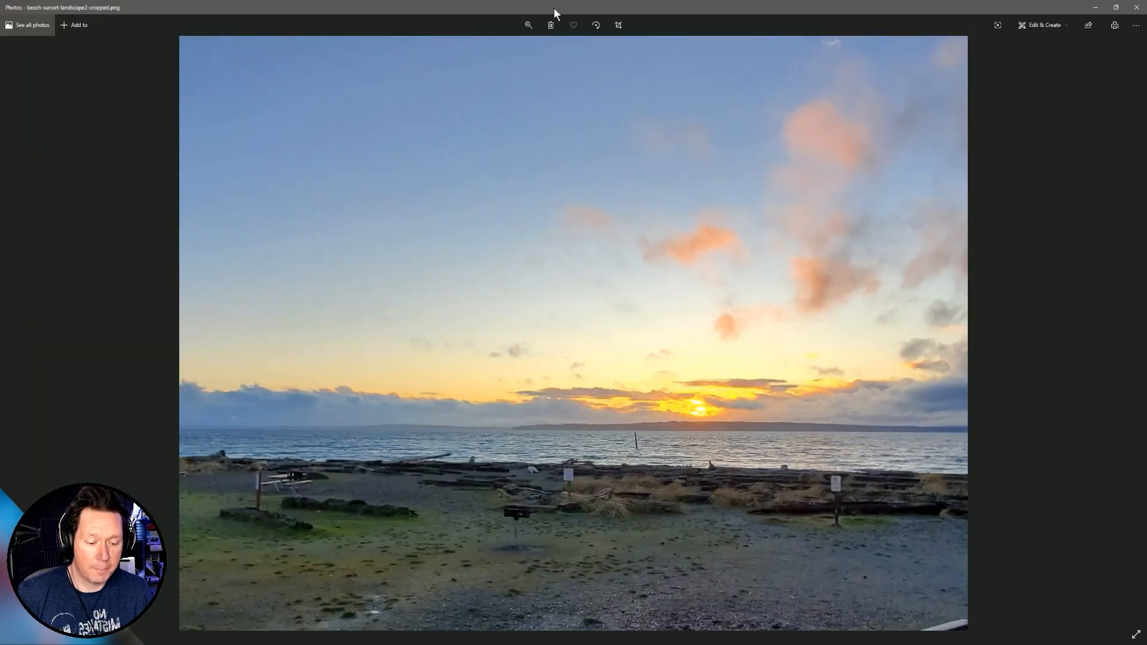
{"action": "left_click_drag", "start_coordinate": [554, 8], "coordinate": [555, 0]}
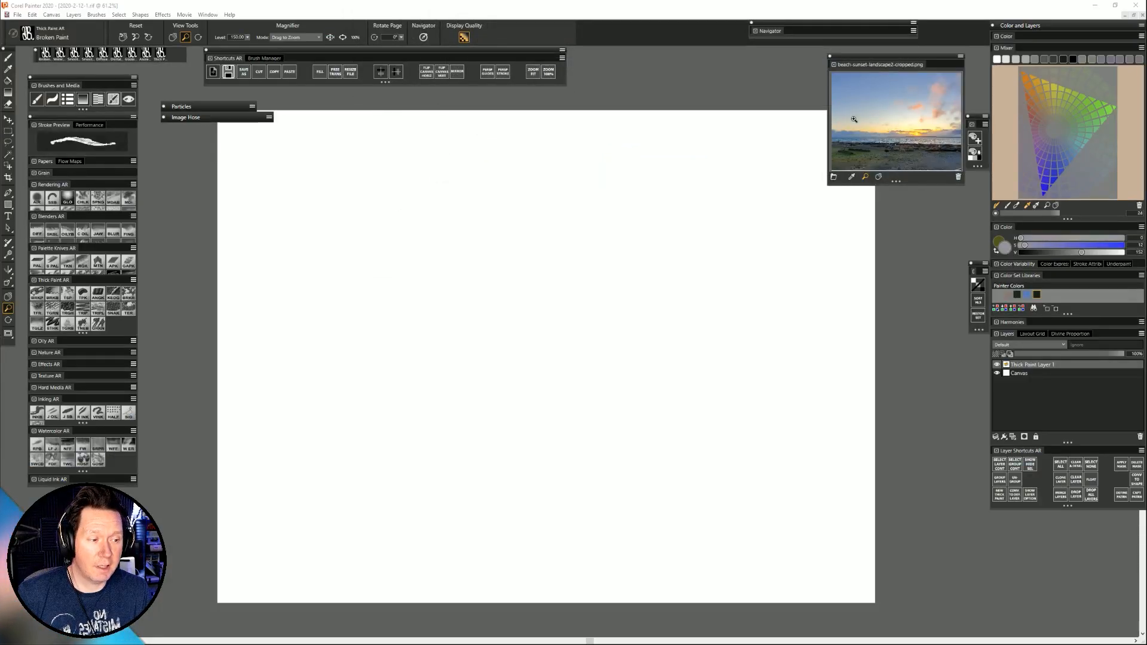
{"action": "left_click", "coordinate": [873, 53]}
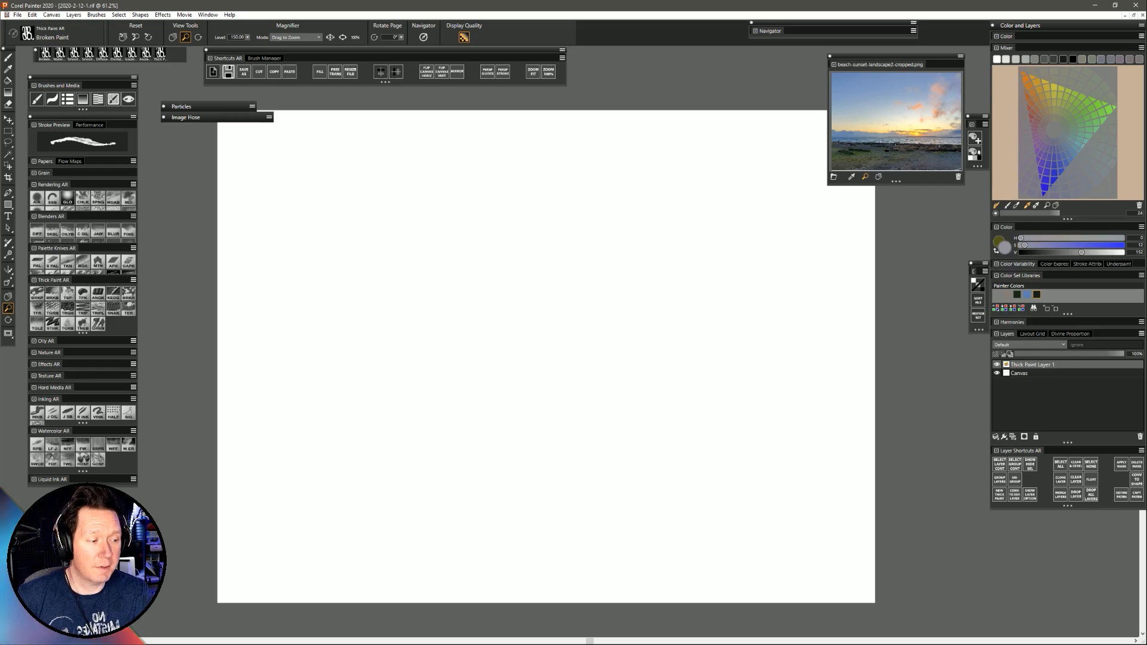
{"action": "scroll", "coordinate": [937, 212], "scroll_direction": "up", "scroll_amount": 1}
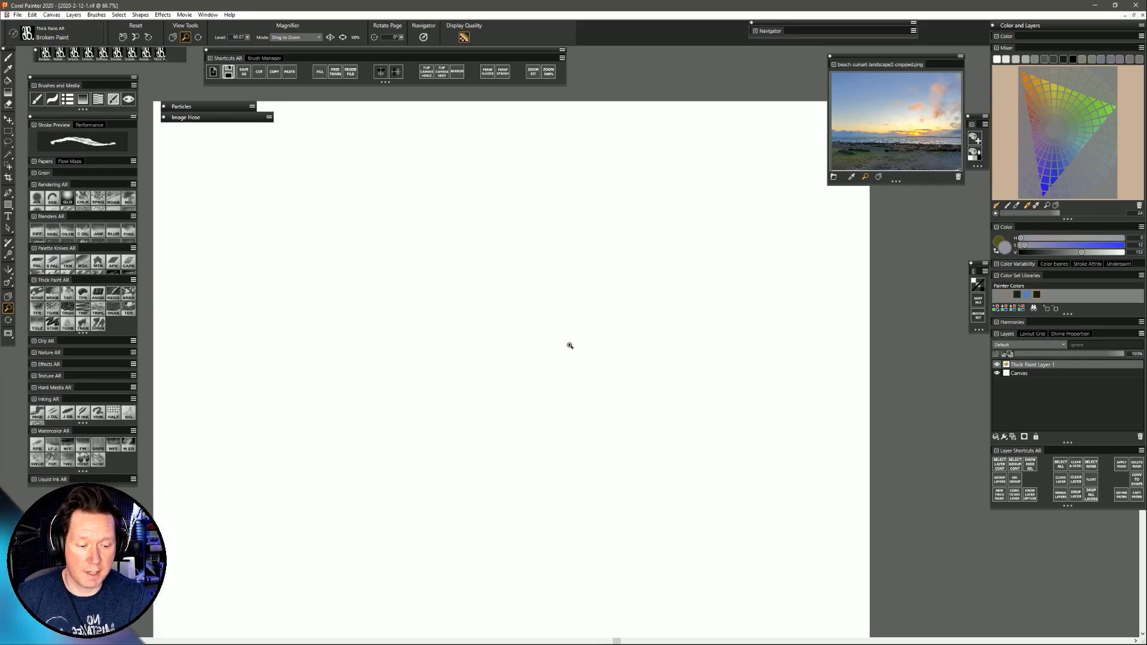
{"action": "left_click_drag", "start_coordinate": [570, 346], "coordinate": [553, 371]}
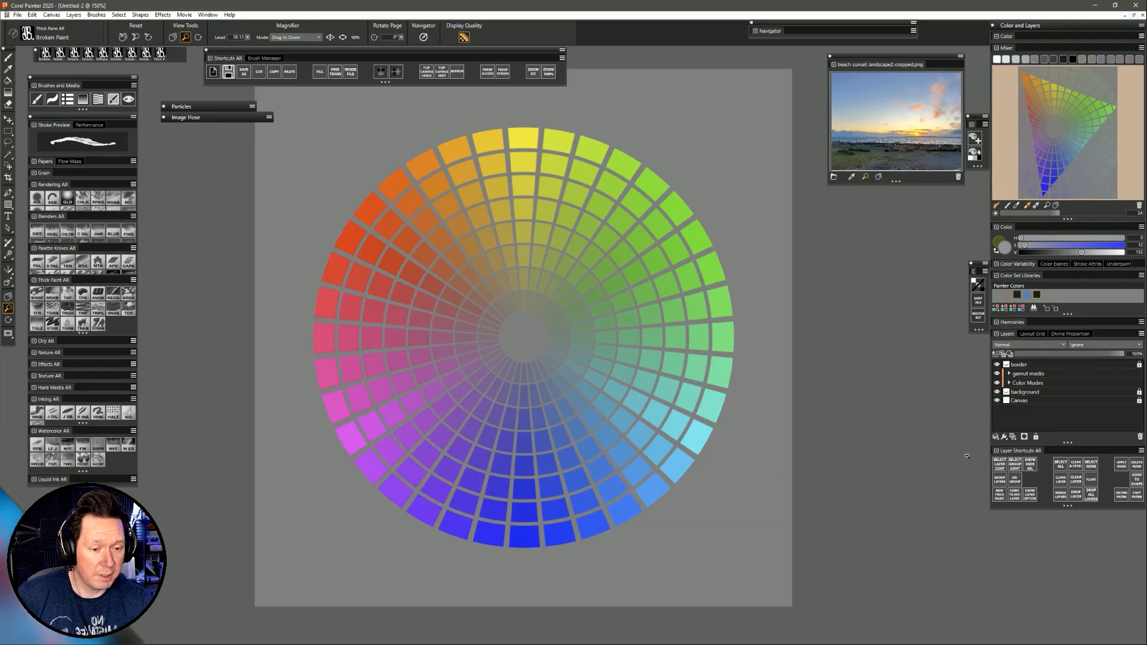
Circle the outermost yellow, red-orange, cyan and blue swatches on a new layer above the border layer, using the Smooth Scratchboard brush.
{"action": "left_click", "coordinate": [1034, 363]}
{"action": "left_click", "coordinate": [1013, 437]}
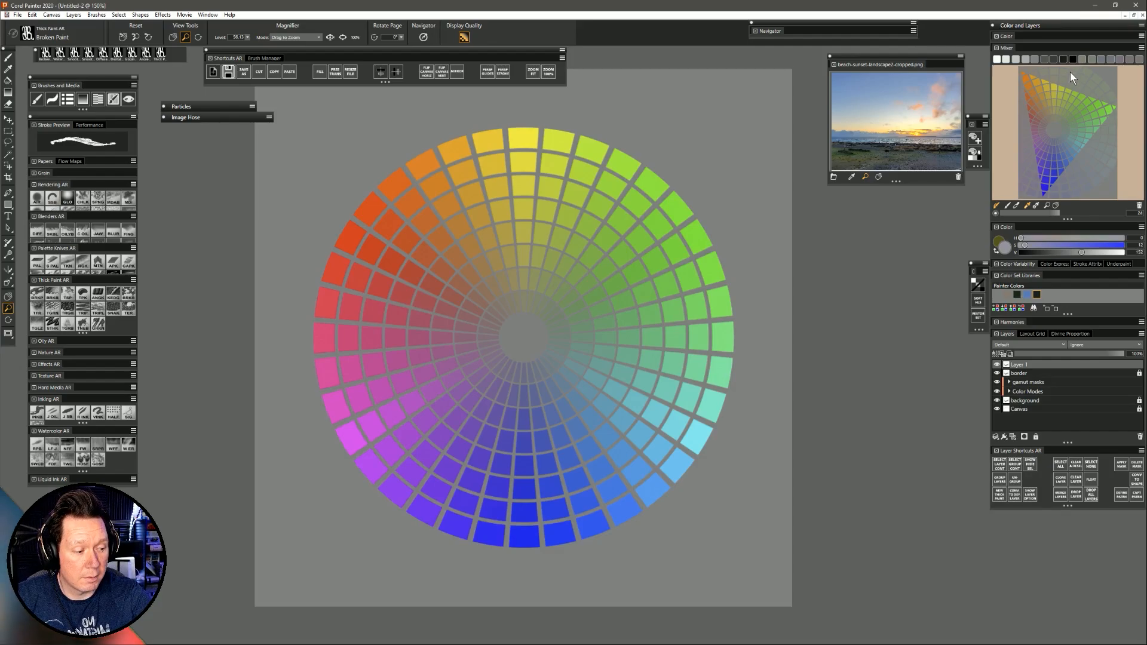
{"action": "key", "text": "b"}
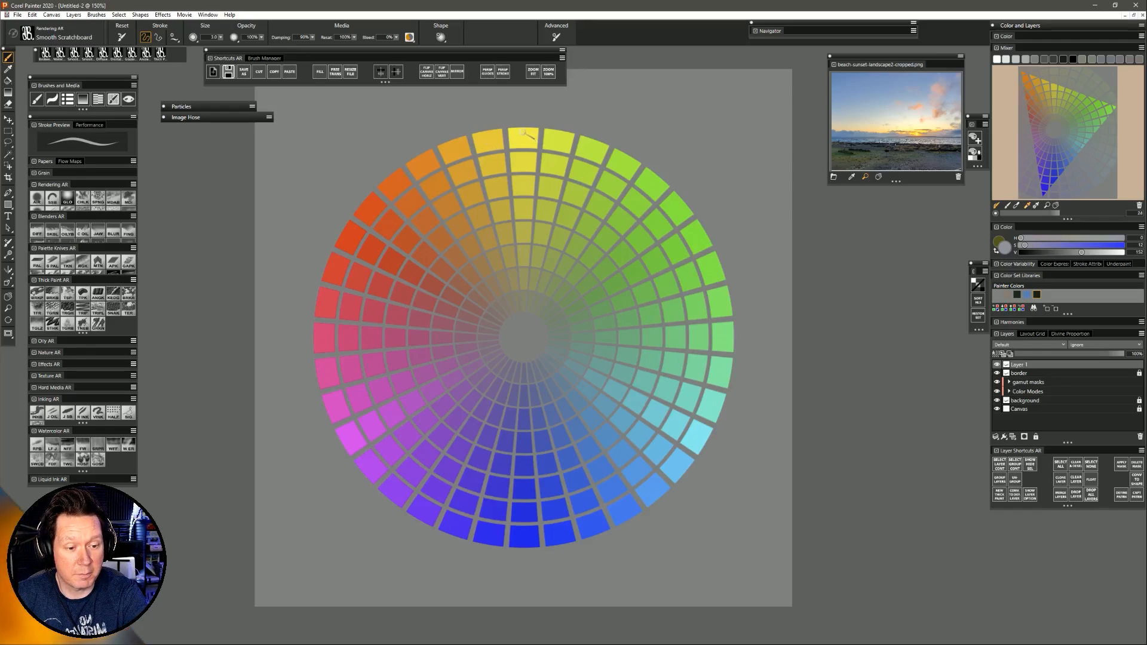
{"action": "left_click_drag", "start_coordinate": [522, 132], "coordinate": [525, 133]}
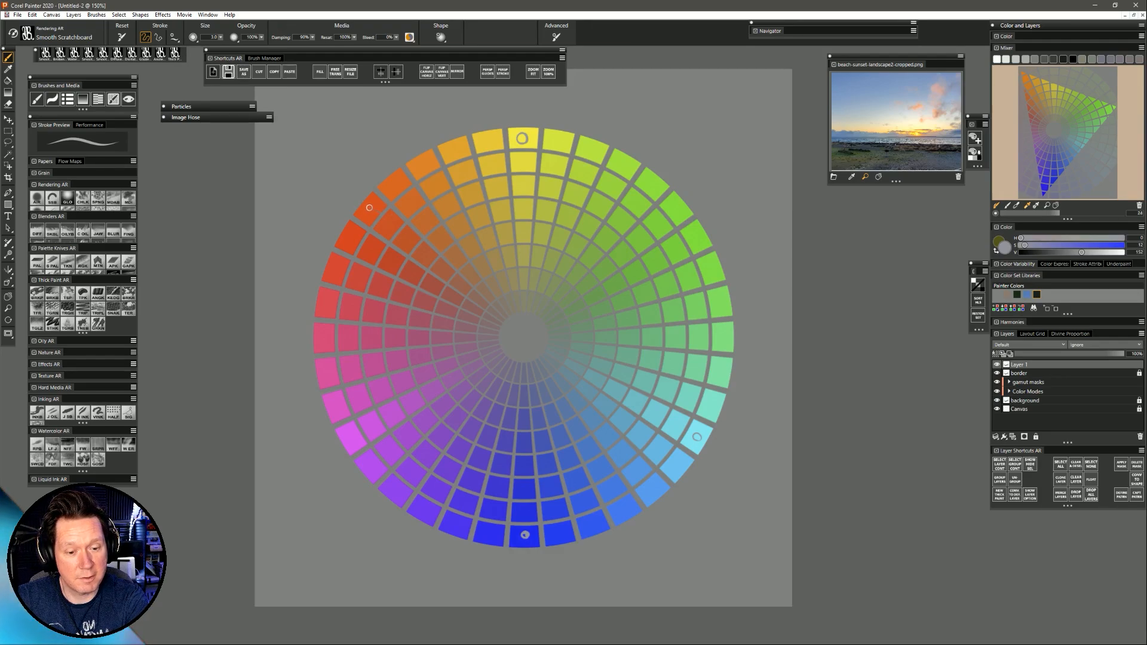
{"action": "left_click_drag", "start_coordinate": [377, 208], "coordinate": [371, 210]}
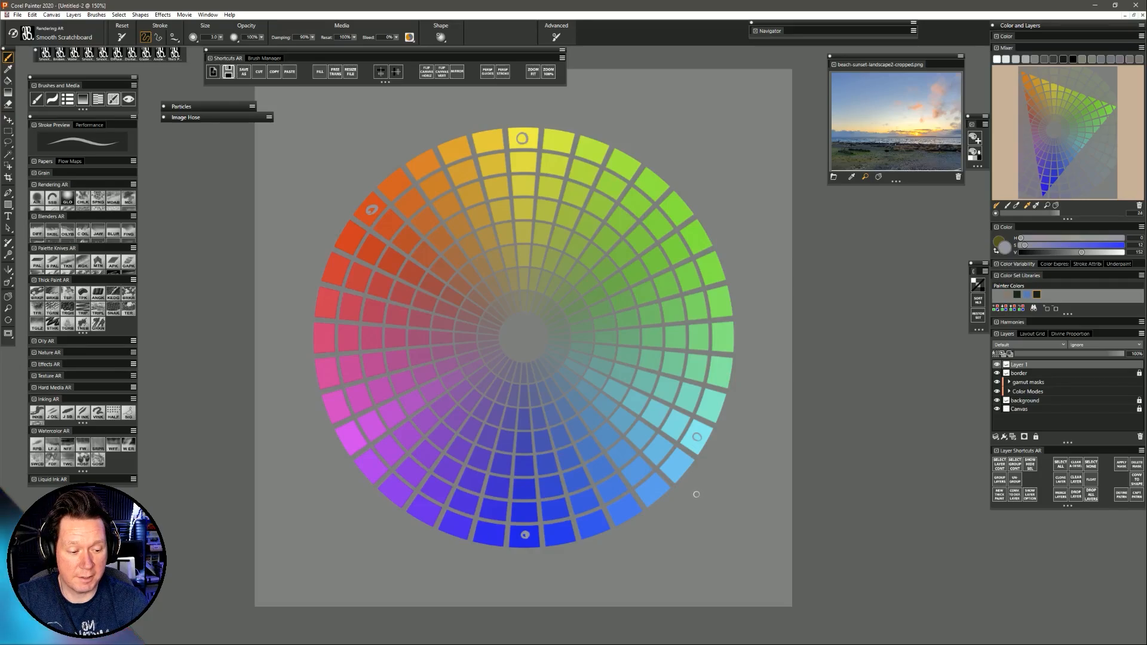
Try outlining gamut triangles that join yellow and red-orange first with blue and second with cyan, undoing each outline.
{"action": "mouse_move", "coordinate": [522, 138]}
{"action": "left_mouse_down"}
{"action": "mouse_move", "coordinate": [377, 202]}
{"action": "mouse_move", "coordinate": [448, 401]}
{"action": "mouse_move", "coordinate": [529, 537]}
{"action": "mouse_move", "coordinate": [545, 408]}
{"action": "mouse_move", "coordinate": [548, 234]}
{"action": "mouse_move", "coordinate": [525, 137]}
{"action": "left_mouse_up"}
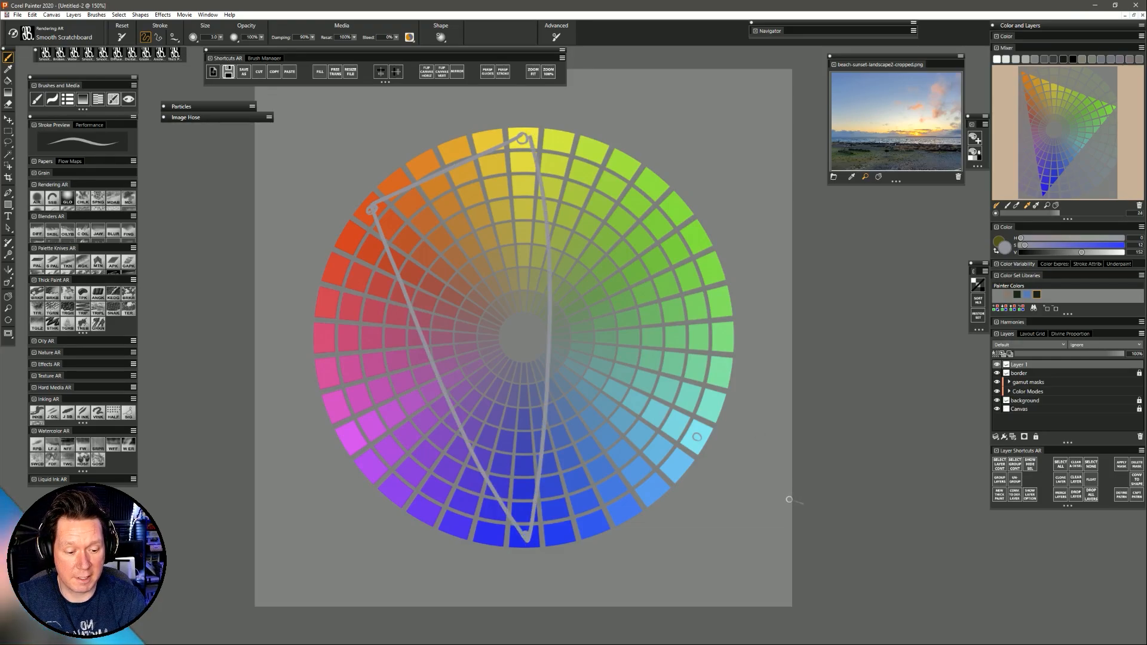
{"action": "key", "text": "ctrl+z"}
{"action": "mouse_move", "coordinate": [372, 210]}
{"action": "left_mouse_down"}
{"action": "mouse_move", "coordinate": [583, 367]}
{"action": "mouse_move", "coordinate": [601, 257]}
{"action": "left_mouse_up"}
{"action": "mouse_move", "coordinate": [569, 199]}
{"action": "left_mouse_down"}
{"action": "mouse_move", "coordinate": [522, 139]}
{"action": "mouse_move", "coordinate": [371, 210]}
{"action": "left_mouse_up"}
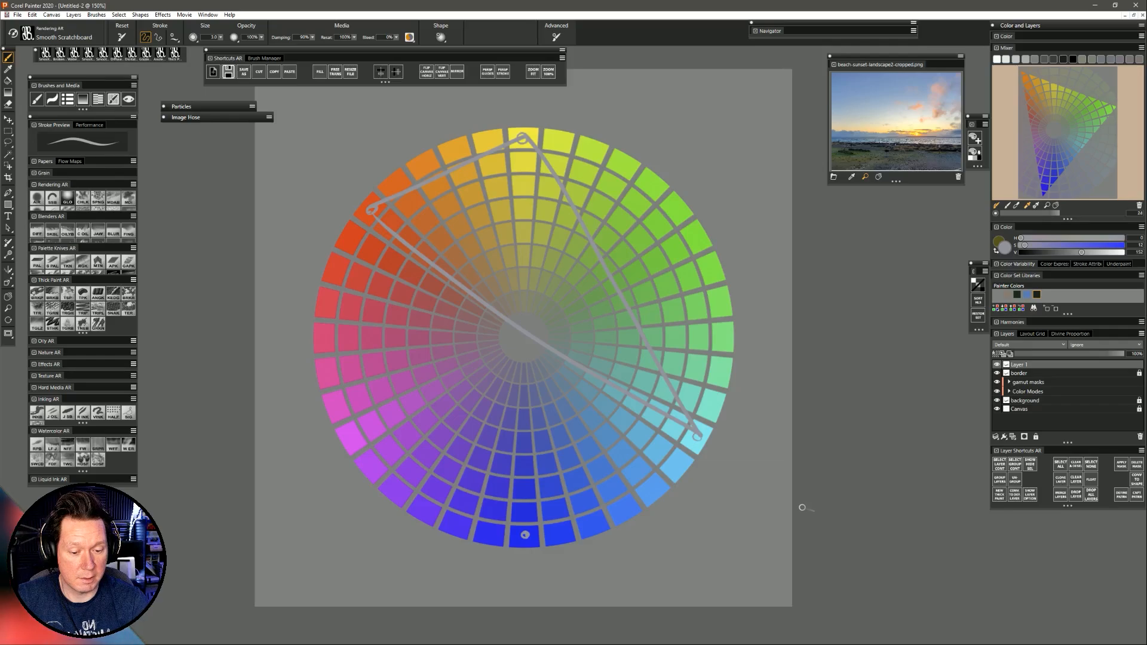
{"action": "key", "text": "ctrl+z"}
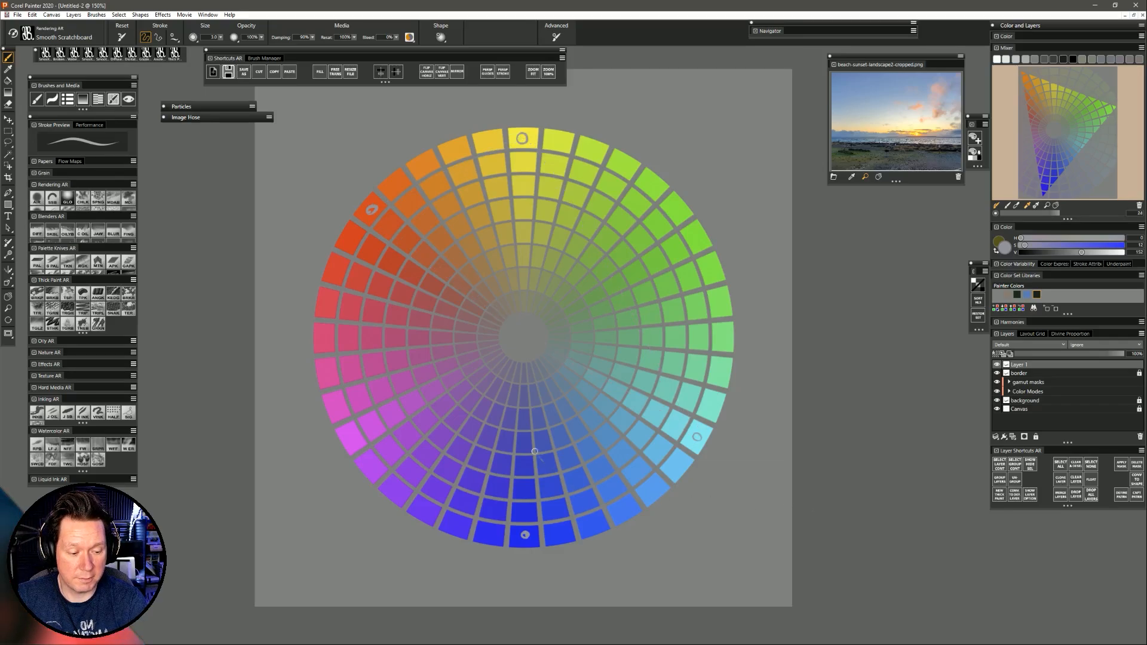
Sketch a gamut triangle on the colour wheel joining the outermost yellow, pink-magenta and cyan swatches.
{"action": "left_click_drag", "start_coordinate": [329, 371], "coordinate": [328, 373]}
{"action": "mouse_move", "coordinate": [697, 436]}
{"action": "left_mouse_down"}
{"action": "mouse_move", "coordinate": [324, 375]}
{"action": "mouse_move", "coordinate": [525, 137]}
{"action": "mouse_move", "coordinate": [624, 336]}
{"action": "mouse_move", "coordinate": [695, 437]}
{"action": "left_mouse_up"}
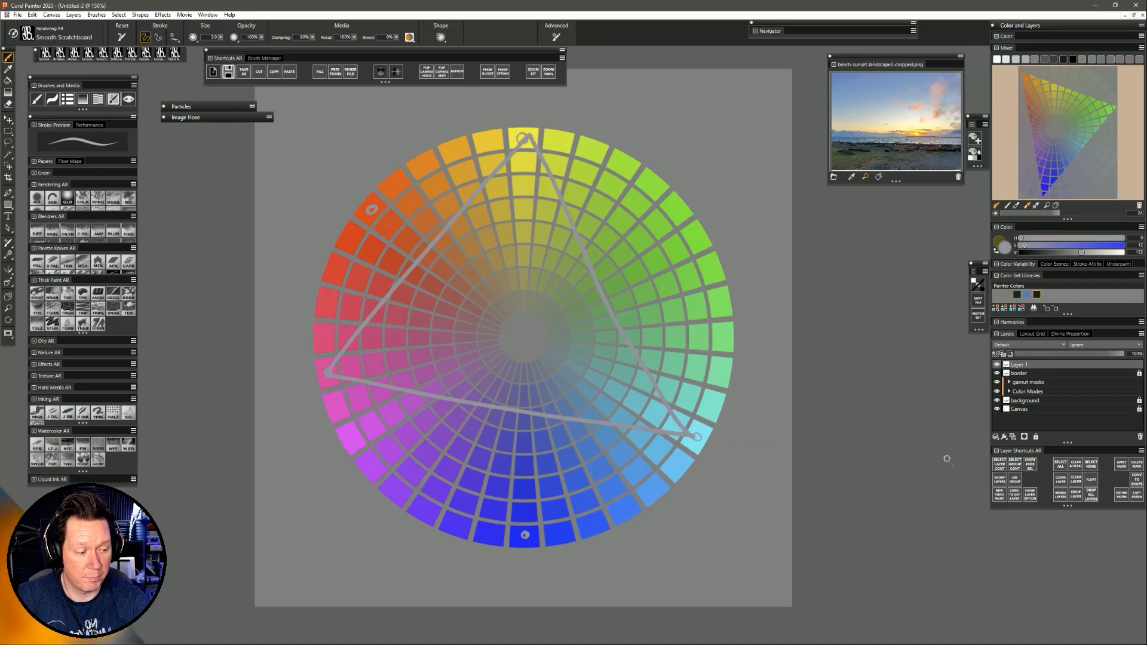
Show the Custom layer in the gamut masks group and target its layer mask, with the polygonal selection tool active.
{"action": "left_click", "coordinate": [1010, 382]}
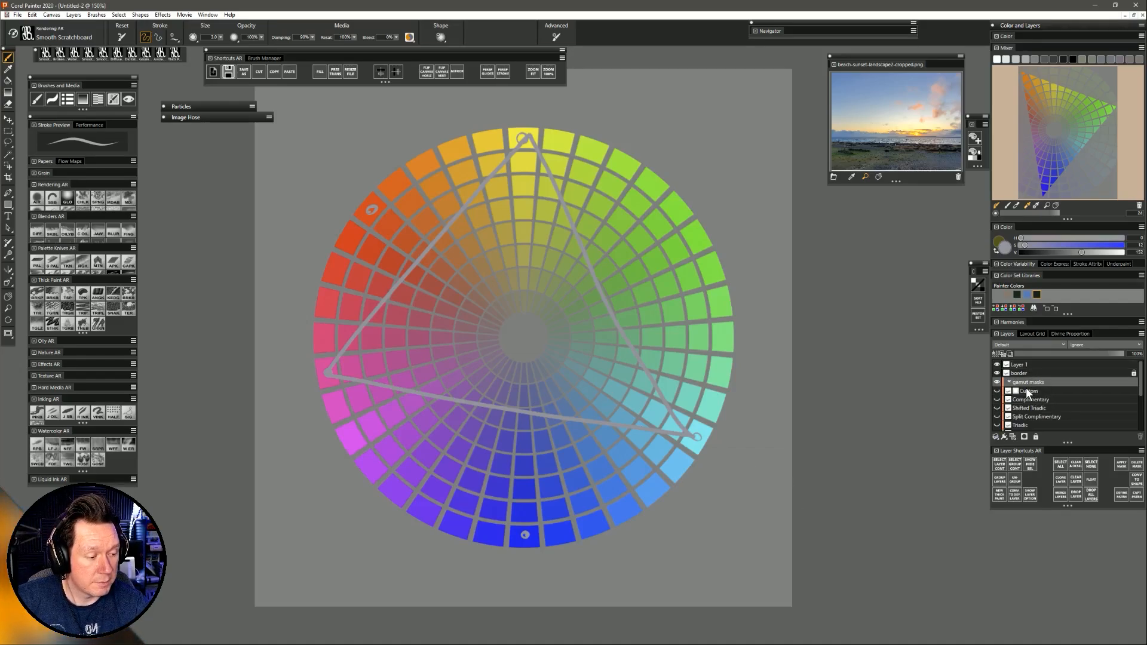
{"action": "left_click", "coordinate": [1036, 392]}
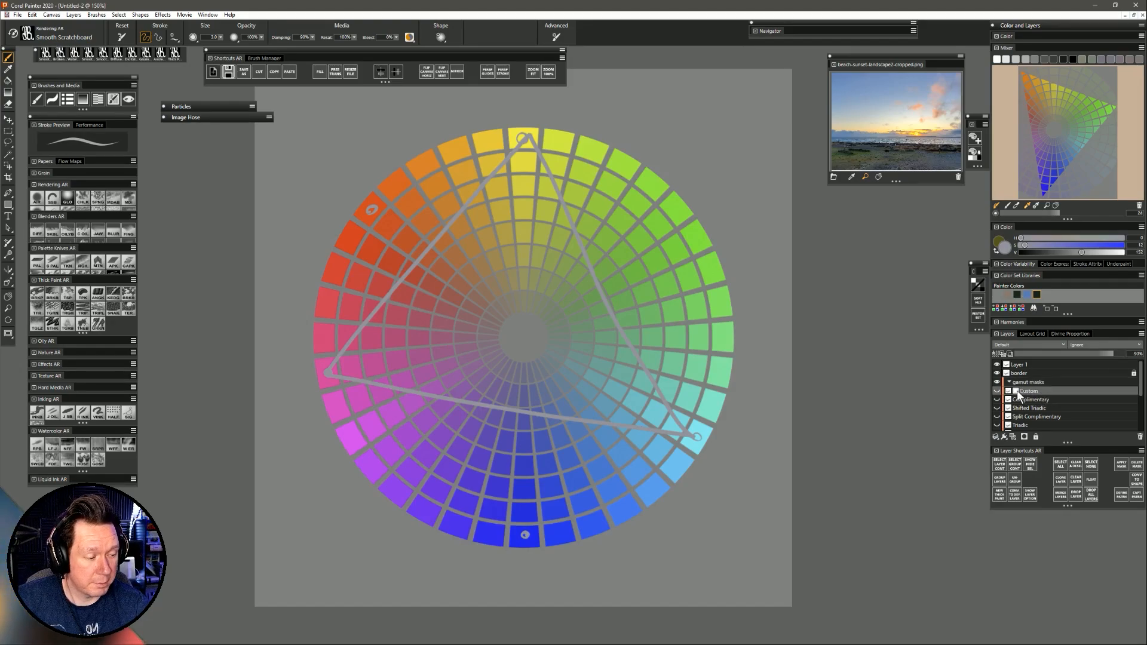
{"action": "left_click", "coordinate": [1017, 392]}
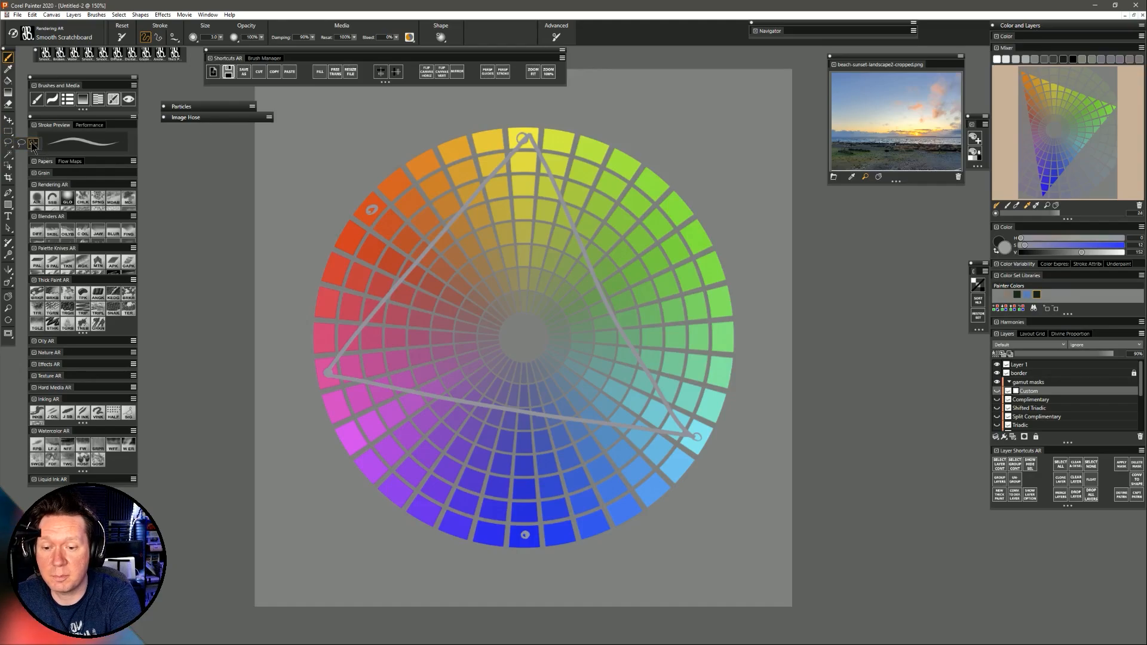
{"action": "left_click", "coordinate": [33, 144]}
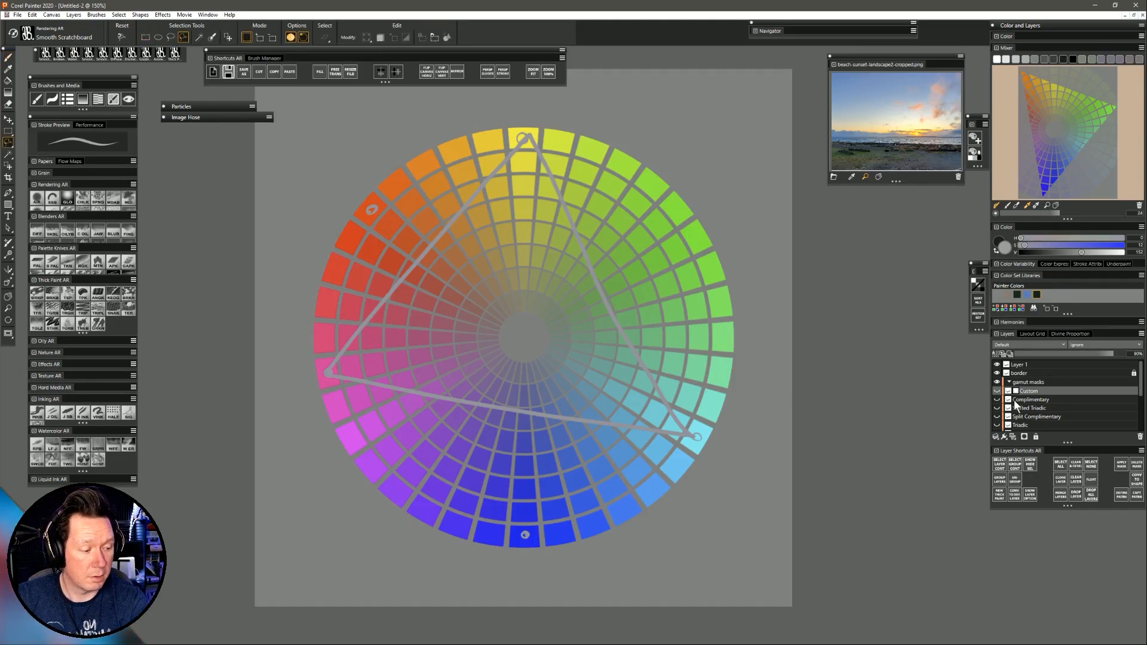
{"action": "left_click", "coordinate": [997, 391]}
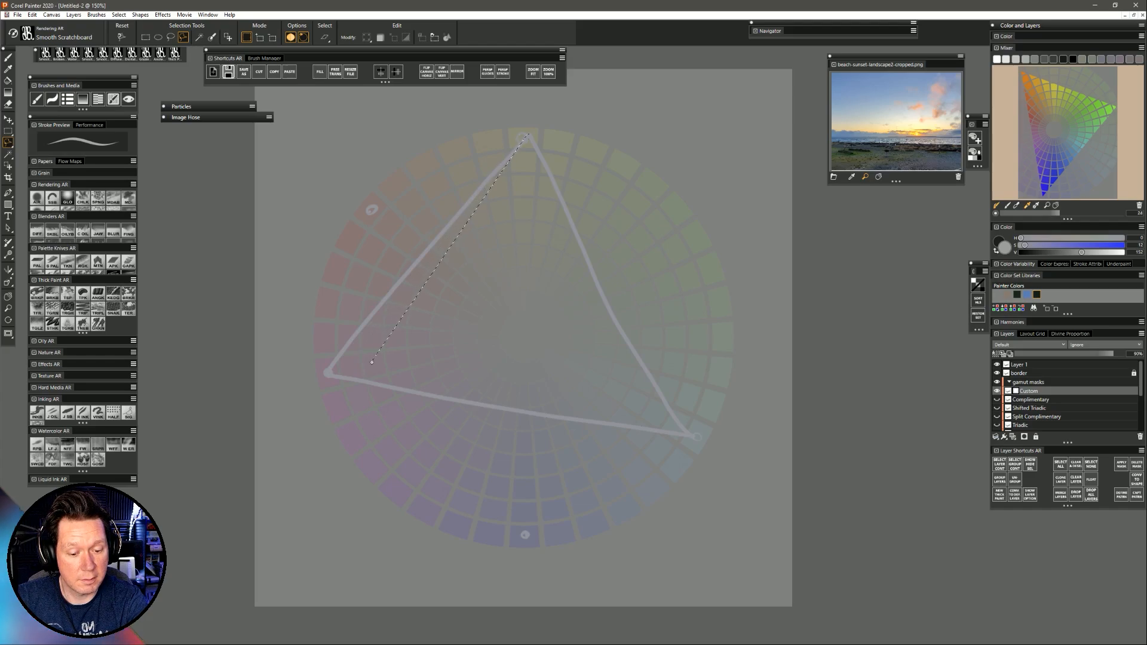
Select the sketched triangle with straight edges, fill it with black at 100% opacity on the Custom layer's mask, and deselect.
{"action": "left_click", "coordinate": [351, 366]}
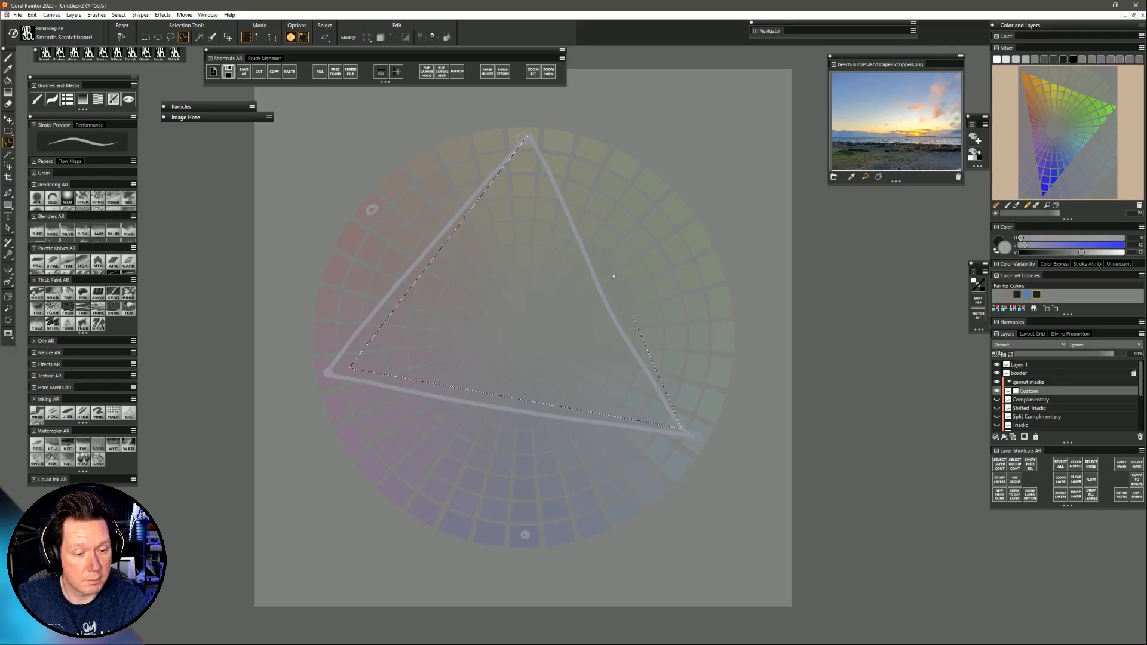
{"action": "left_click", "coordinate": [528, 137]}
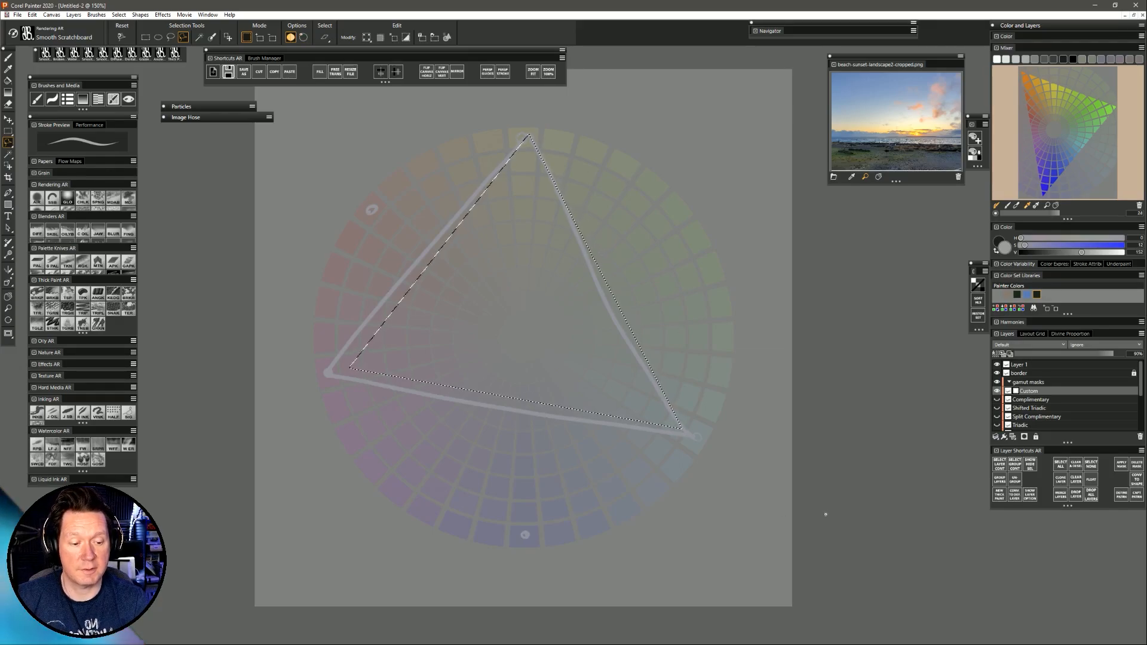
{"action": "left_click", "coordinate": [1074, 61]}
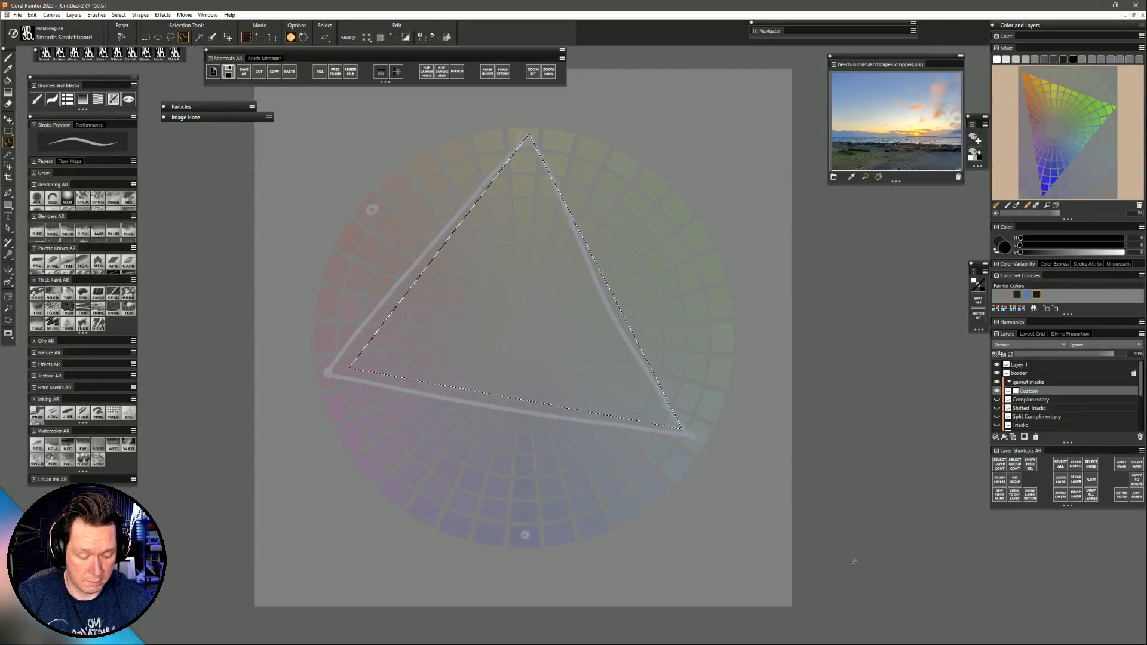
{"action": "key", "text": "ctrl+f"}
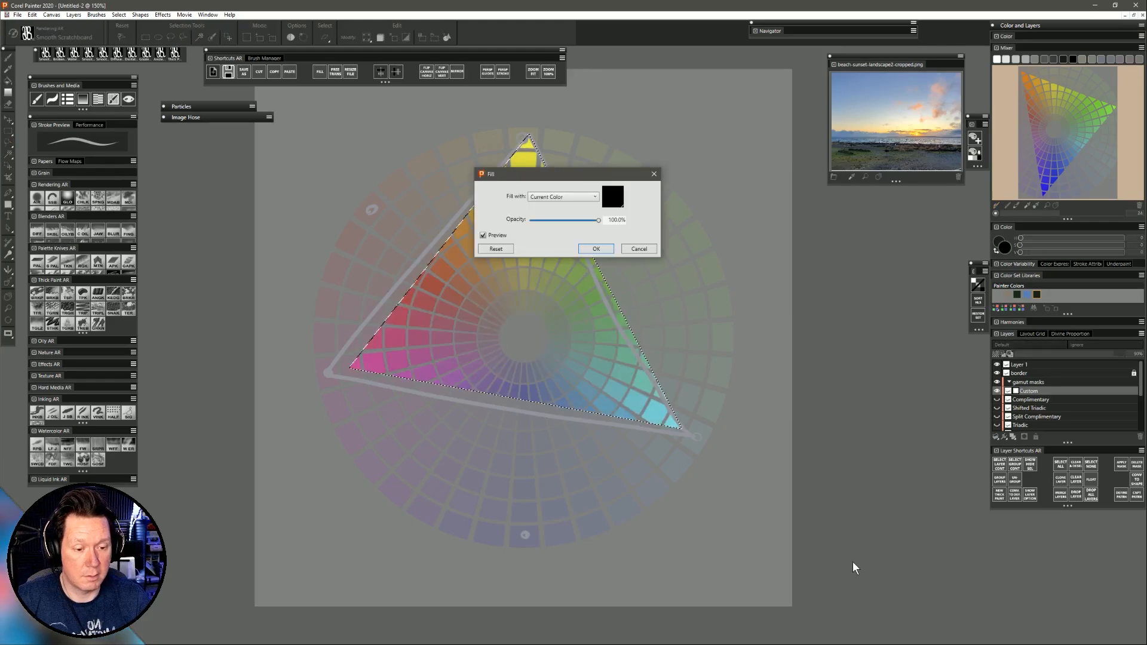
{"action": "key", "text": "Return"}
{"action": "key", "text": "ctrl+d"}
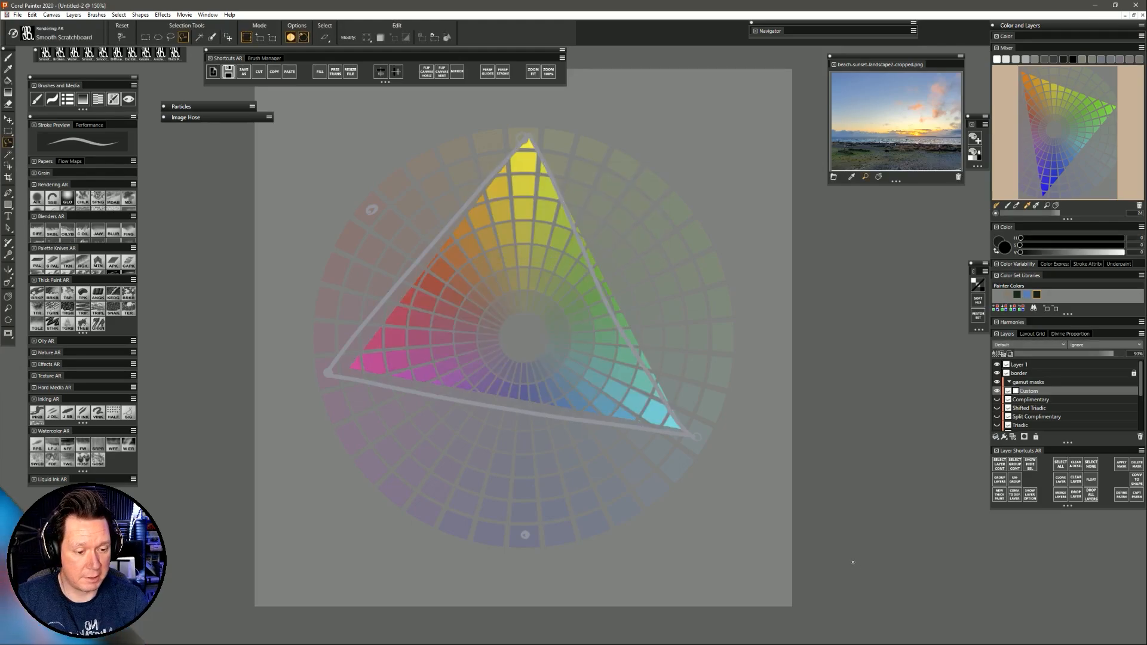
Hide Layer 1 and crop the image closely around the revealed colour triangle.
{"action": "left_click", "coordinate": [997, 364]}
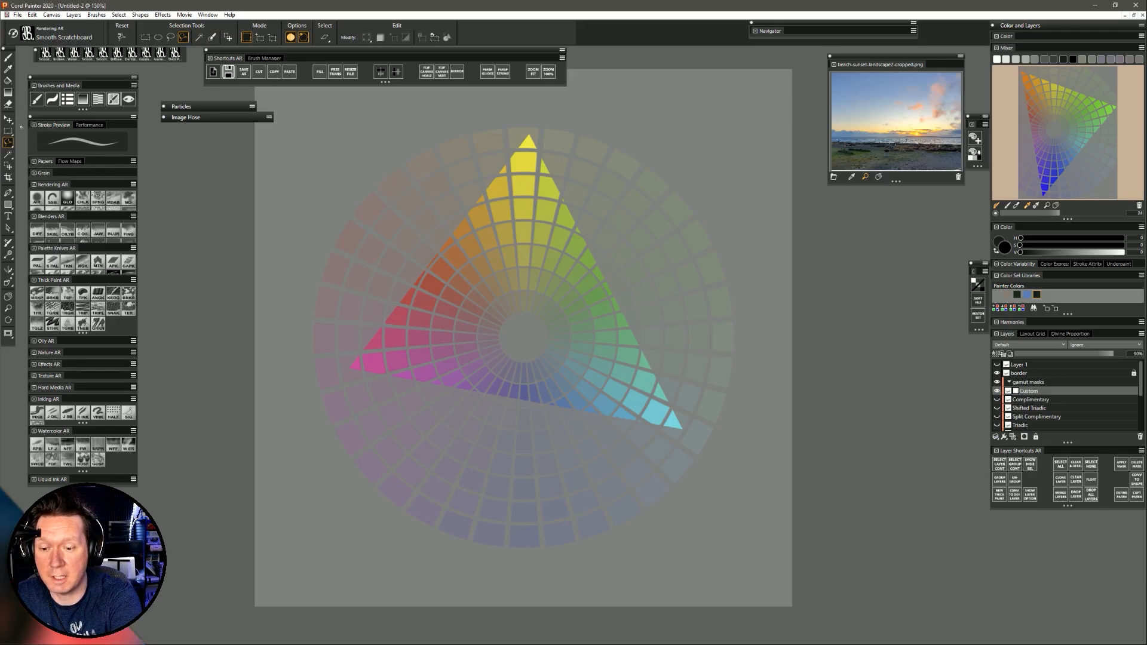
{"action": "left_click", "coordinate": [8, 177]}
{"action": "left_click_drag", "start_coordinate": [318, 124], "coordinate": [692, 438]}
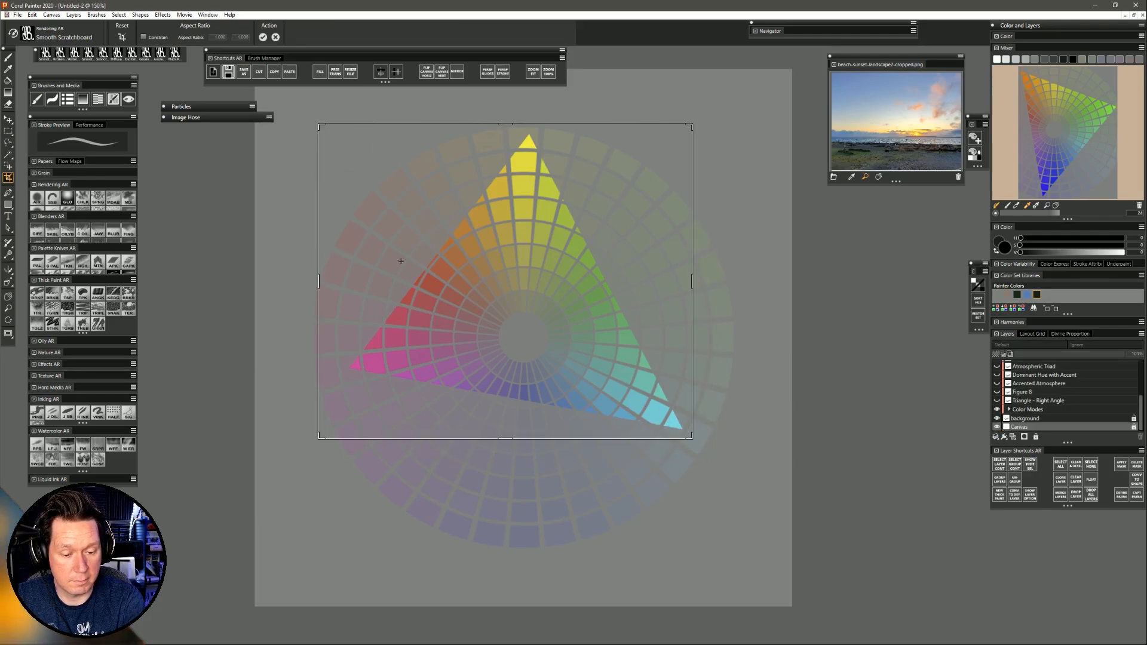
{"action": "left_click_drag", "start_coordinate": [317, 283], "coordinate": [340, 281]}
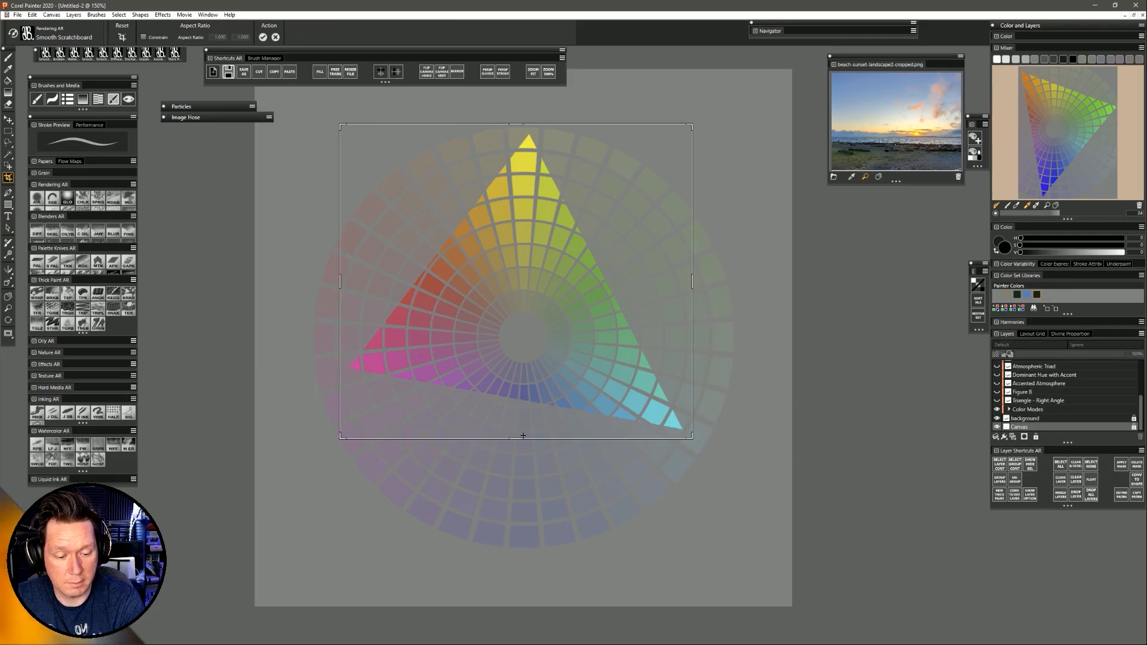
{"action": "left_click_drag", "start_coordinate": [523, 436], "coordinate": [518, 434]}
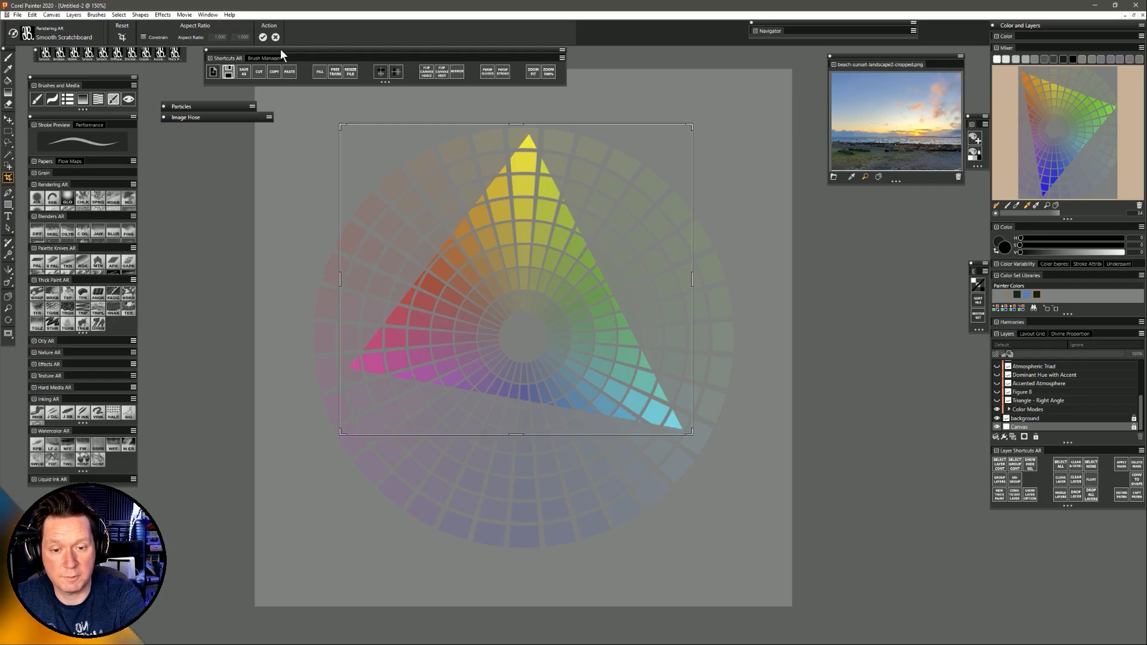
{"action": "left_click", "coordinate": [466, 283]}
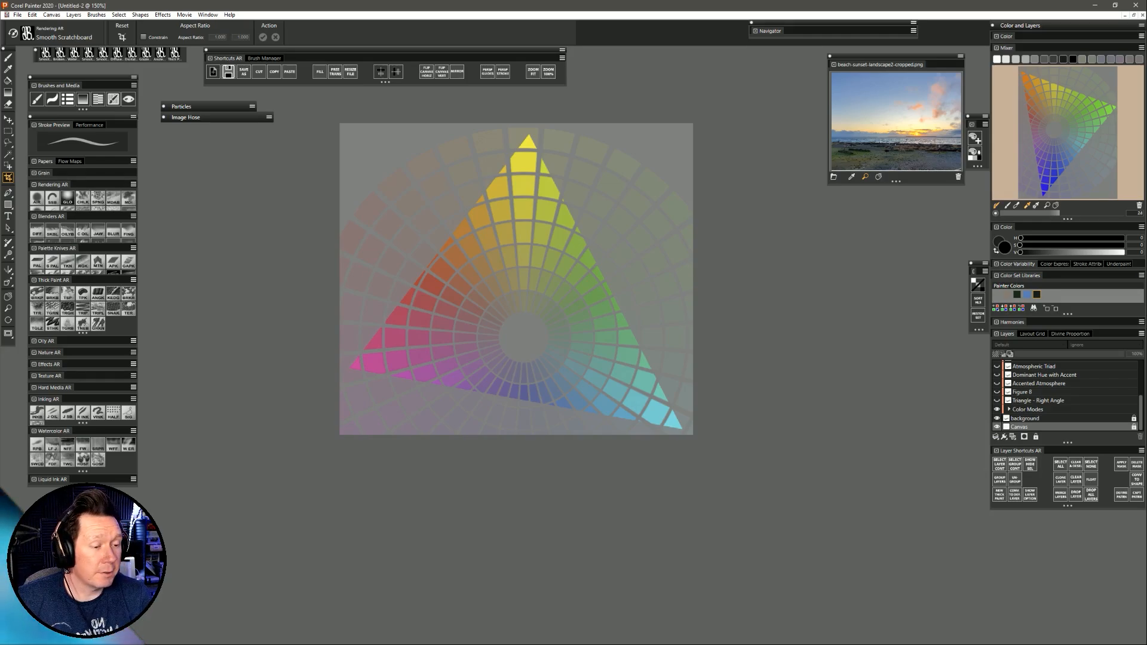
Save the cropped colour wheel as a new file named gamut and close it.
{"action": "left_click", "coordinate": [245, 70]}
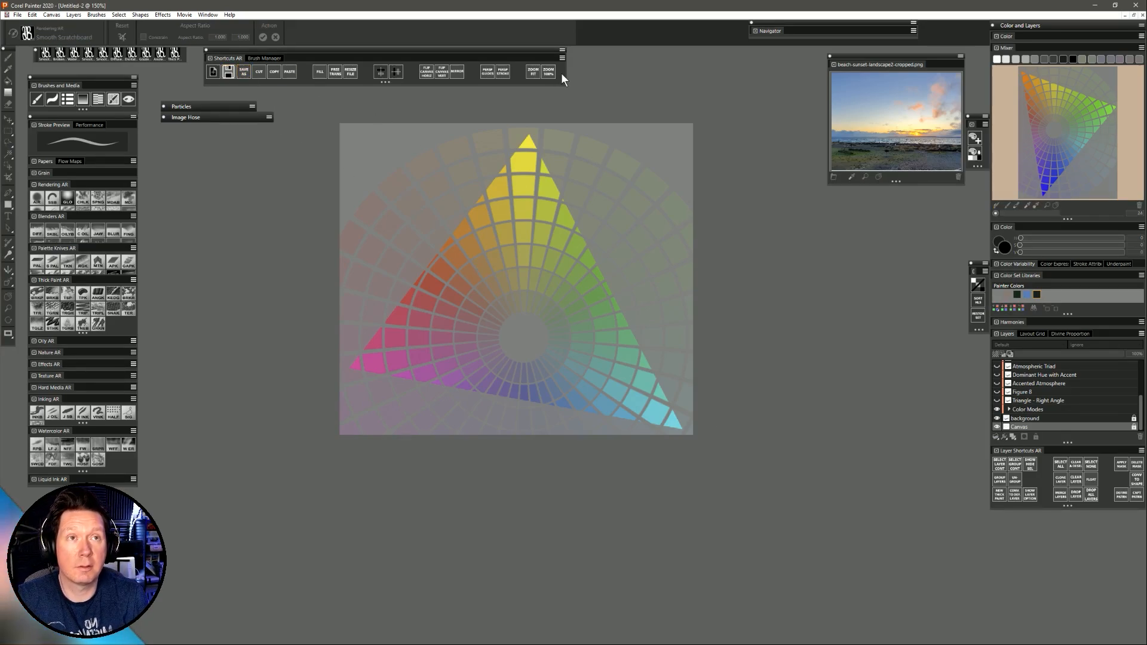
{"action": "type", "text": "gamut"}
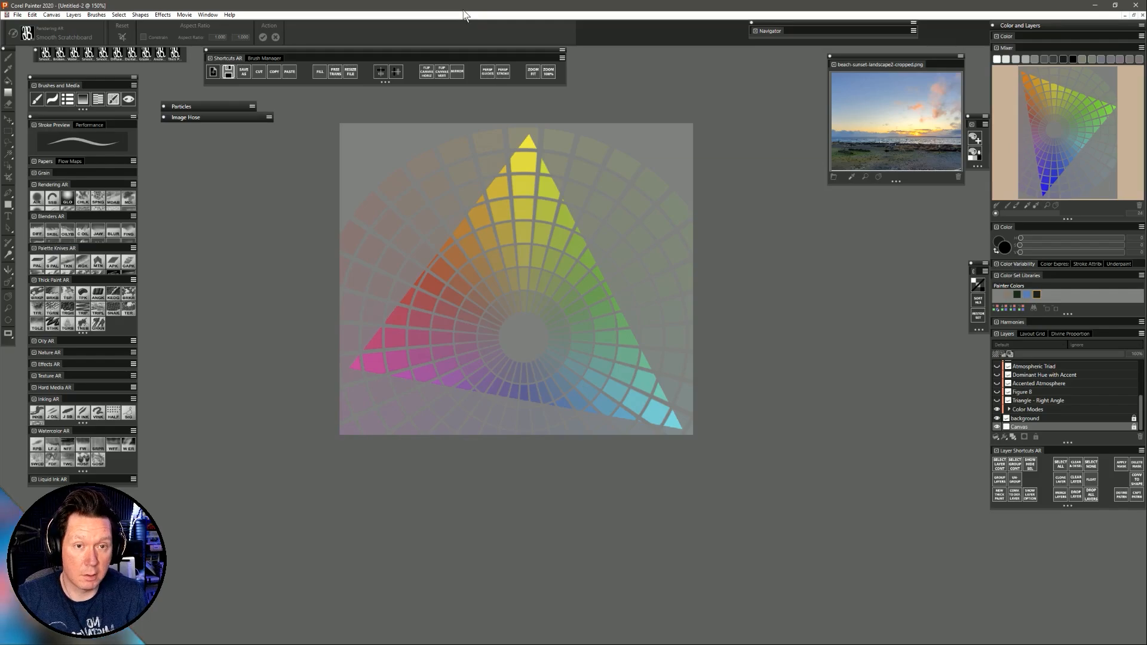
{"action": "key", "text": "Return"}
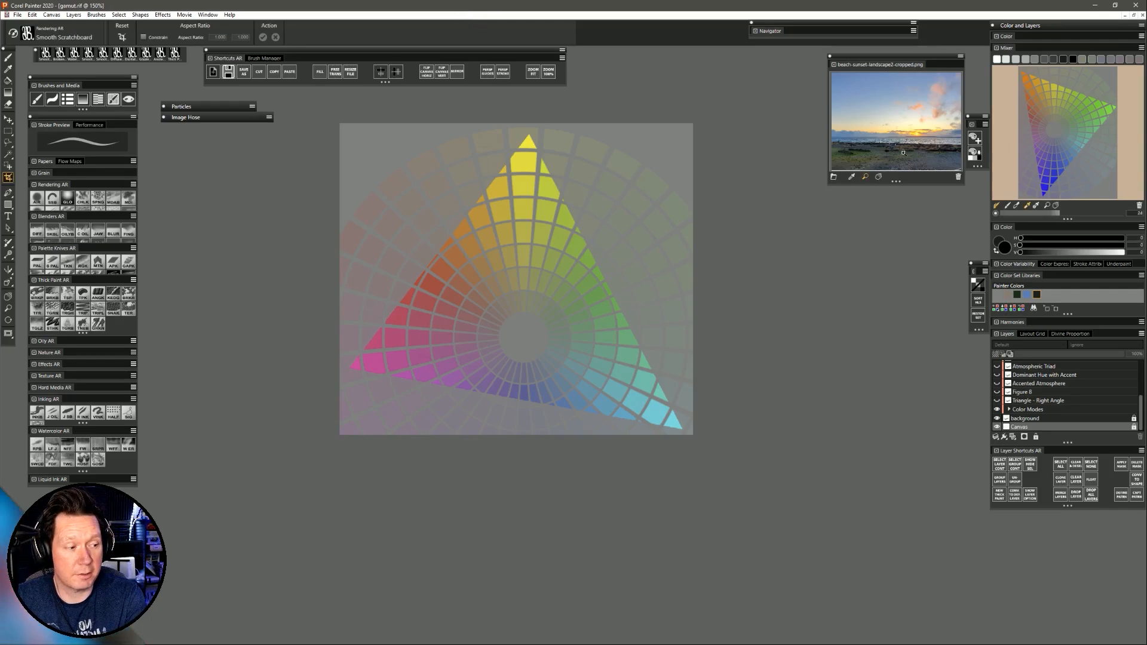
{"action": "key", "text": "ctrl+w"}
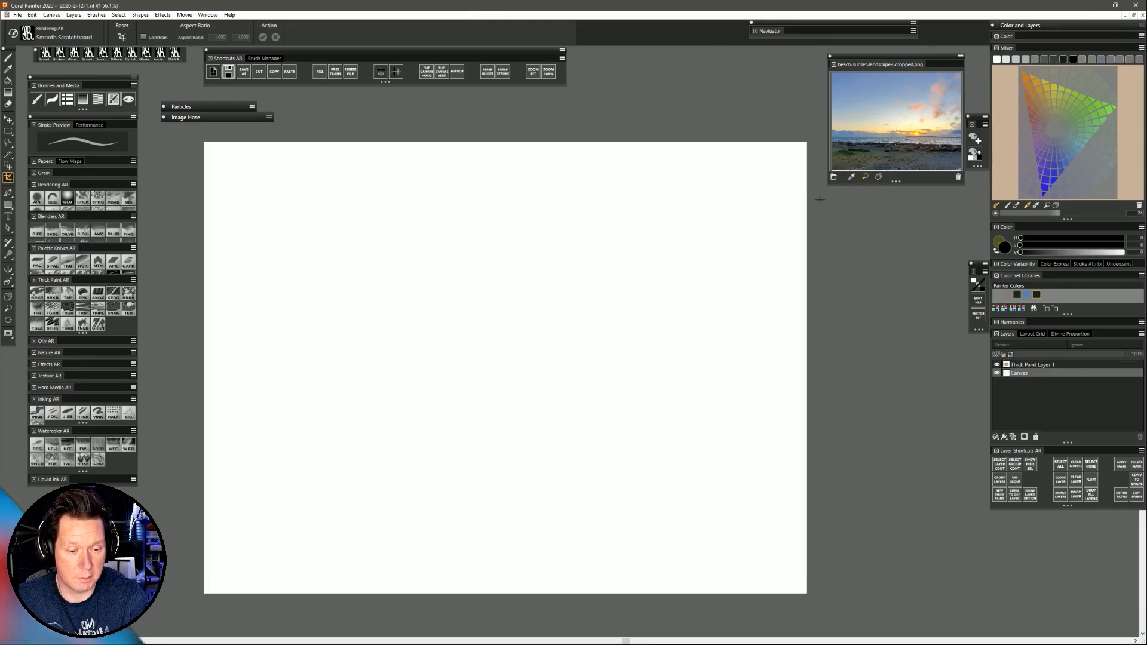
Load the new gamut triangle image into the Mixer pad.
{"action": "left_click", "coordinate": [976, 140]}
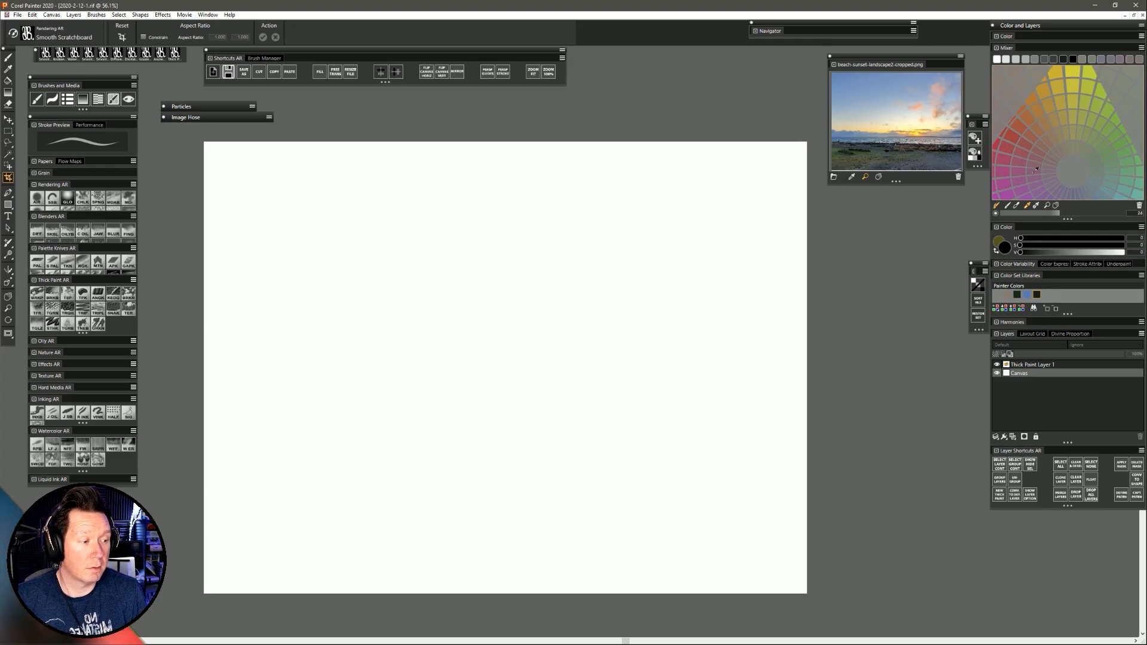
{"action": "left_click", "coordinate": [1075, 165]}
{"action": "left_click", "coordinate": [1072, 168], "text": "alt"}
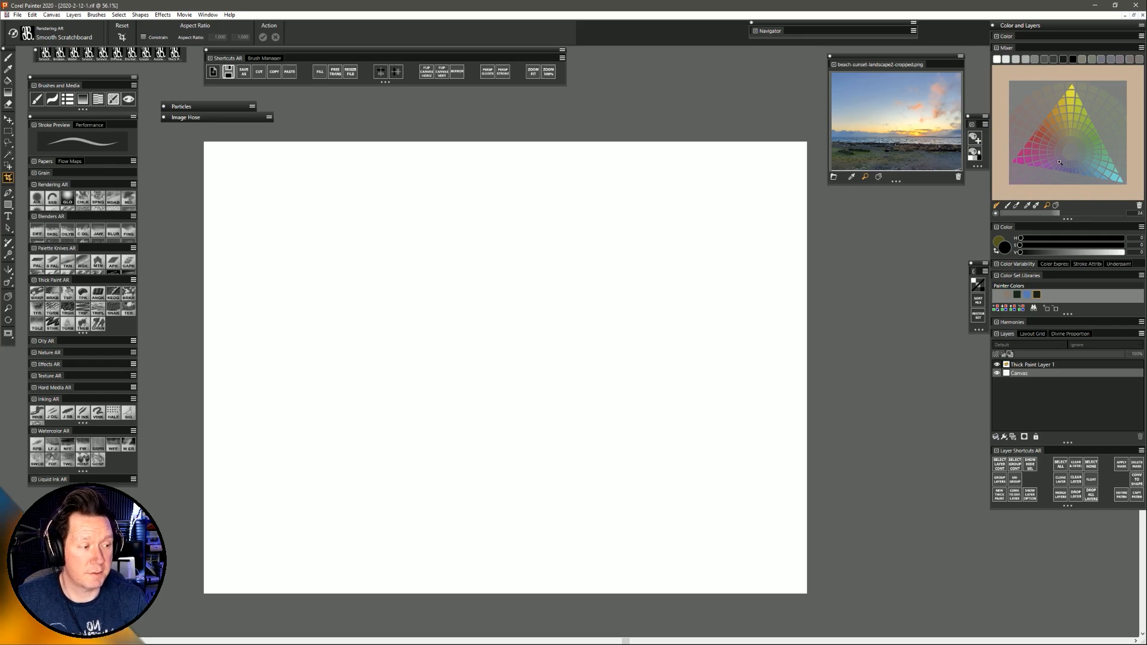
Delete Thick Paint Layer 1 and fill the whole canvas with a light blue sampled from the gamut triangle's blue corner.
{"action": "left_click", "coordinate": [1034, 365]}
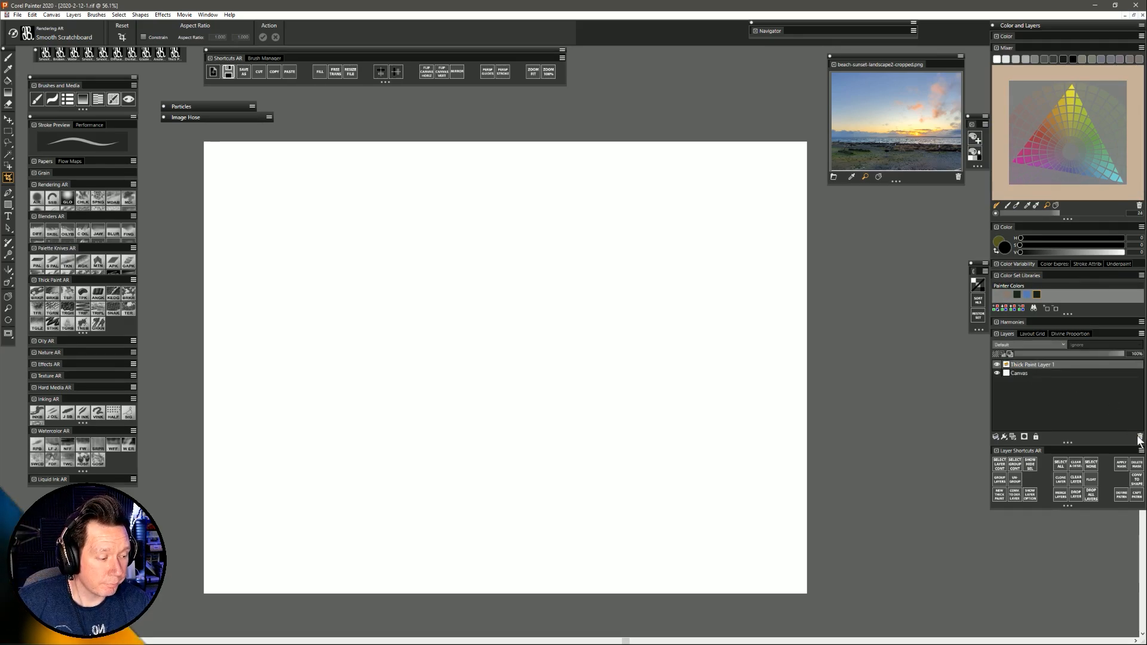
{"action": "left_click", "coordinate": [1139, 437]}
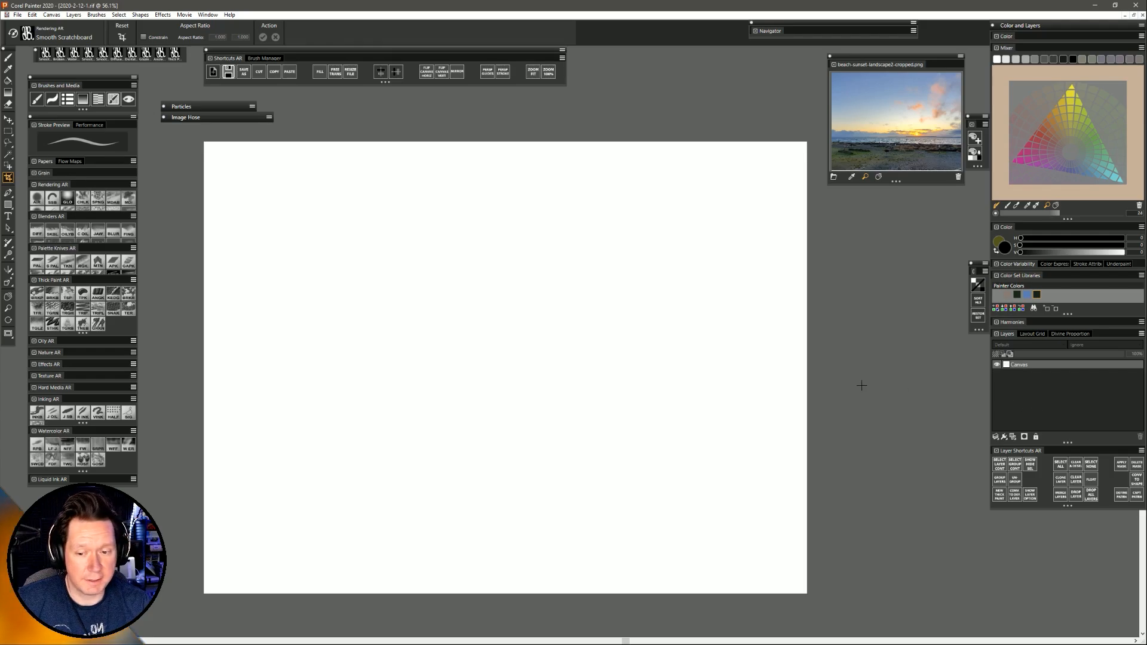
{"action": "left_click", "coordinate": [10, 80]}
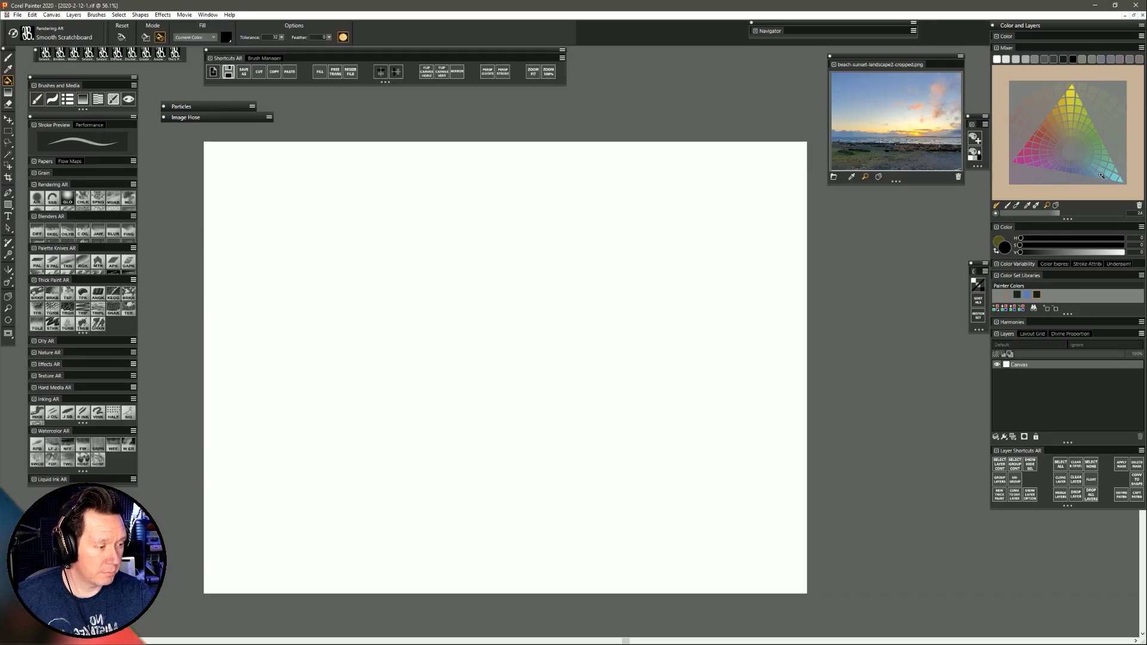
{"action": "key", "text": "b"}
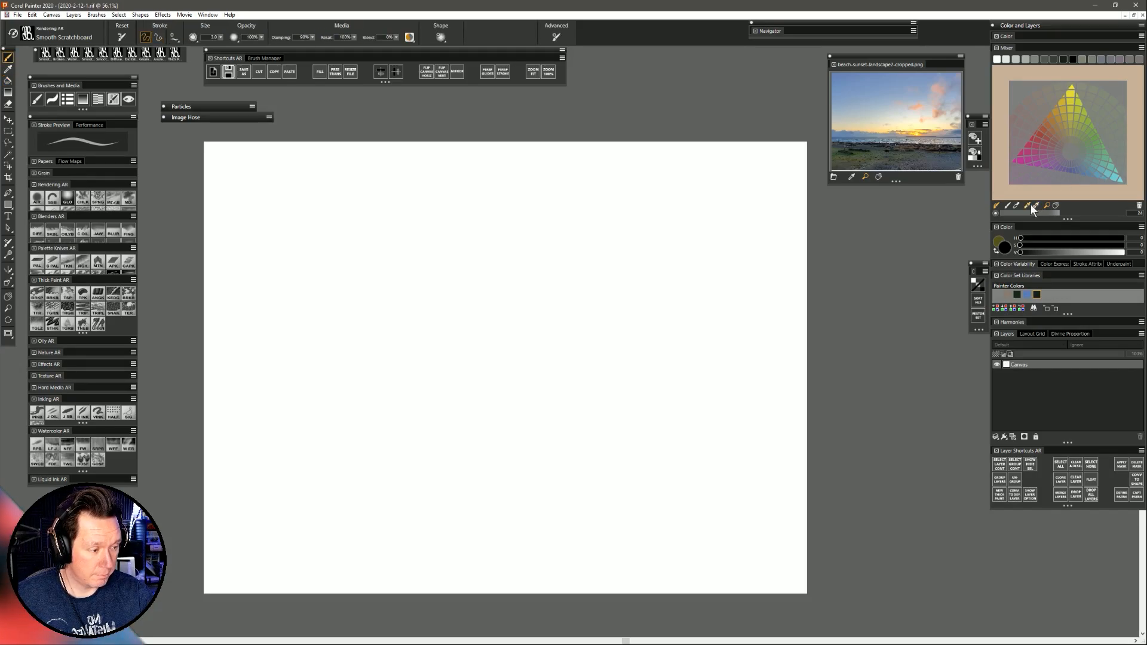
{"action": "left_click", "coordinate": [1107, 174]}
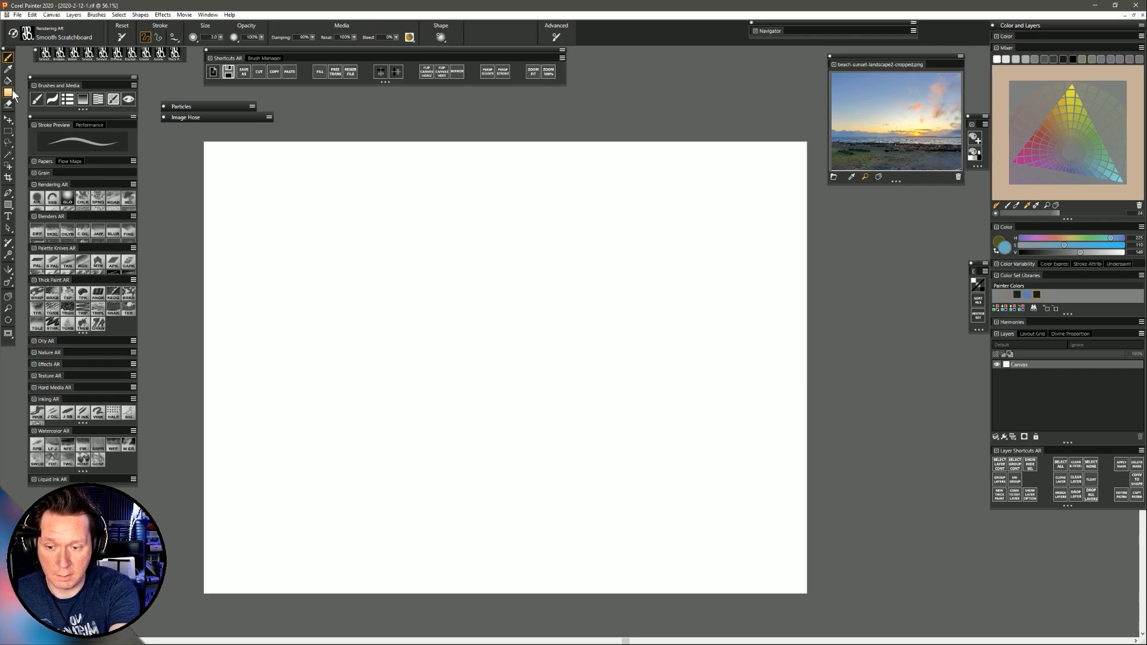
{"action": "key", "text": "k"}
{"action": "left_click", "coordinate": [582, 413]}
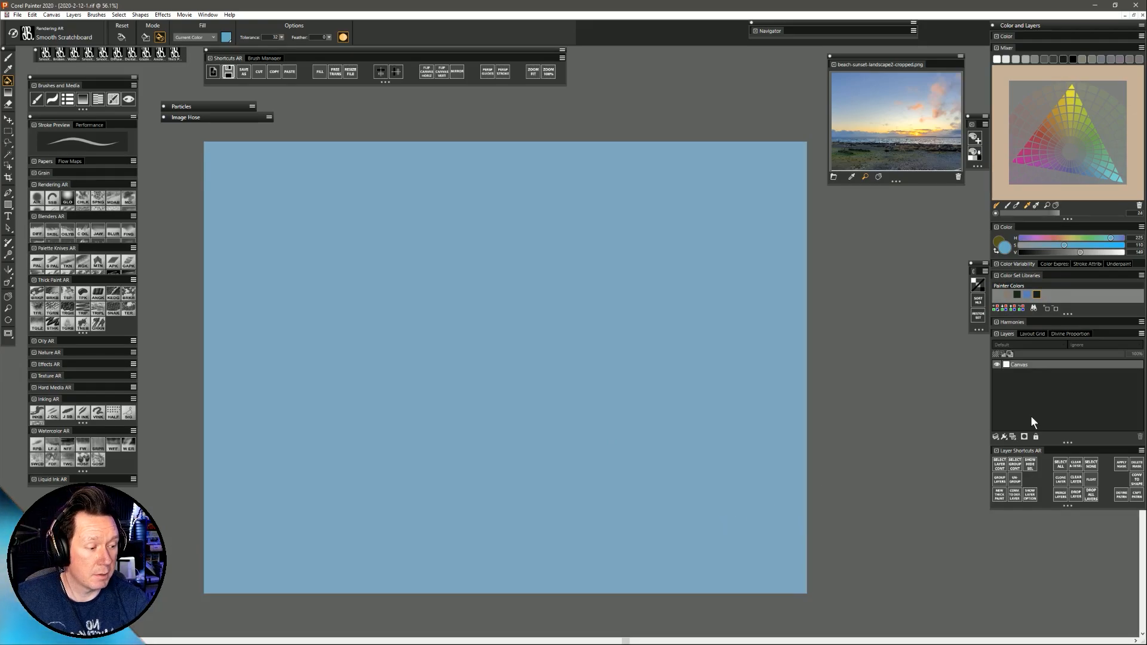
Add a new layer above the canvas and name it sea.
{"action": "left_click", "coordinate": [1013, 437]}
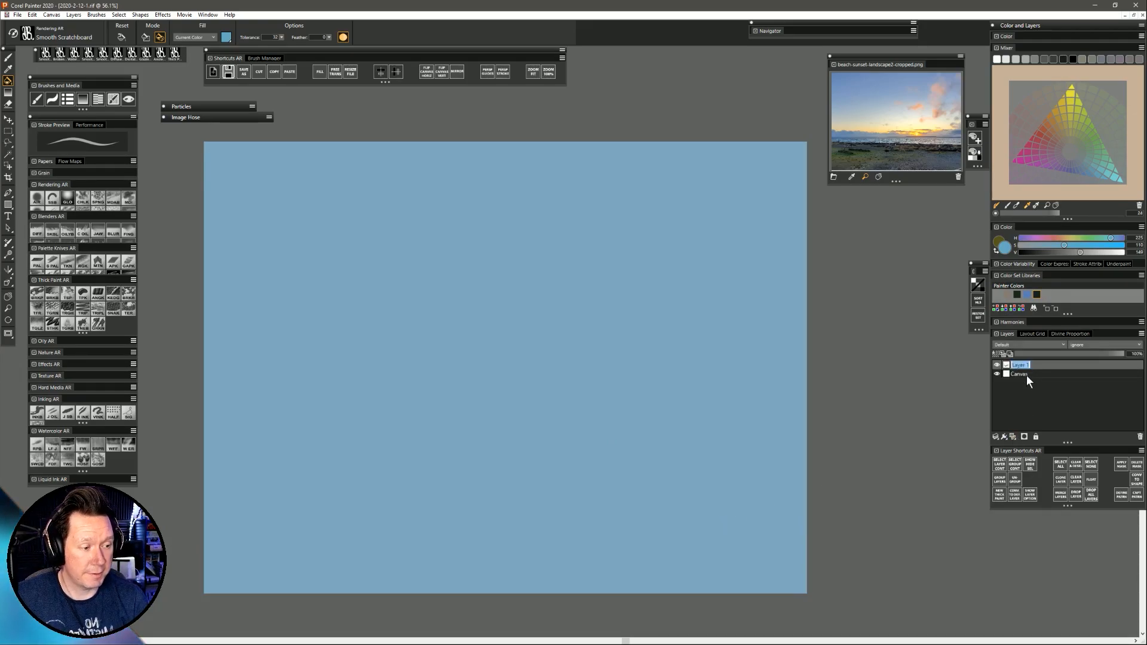
{"action": "type", "text": "se"}
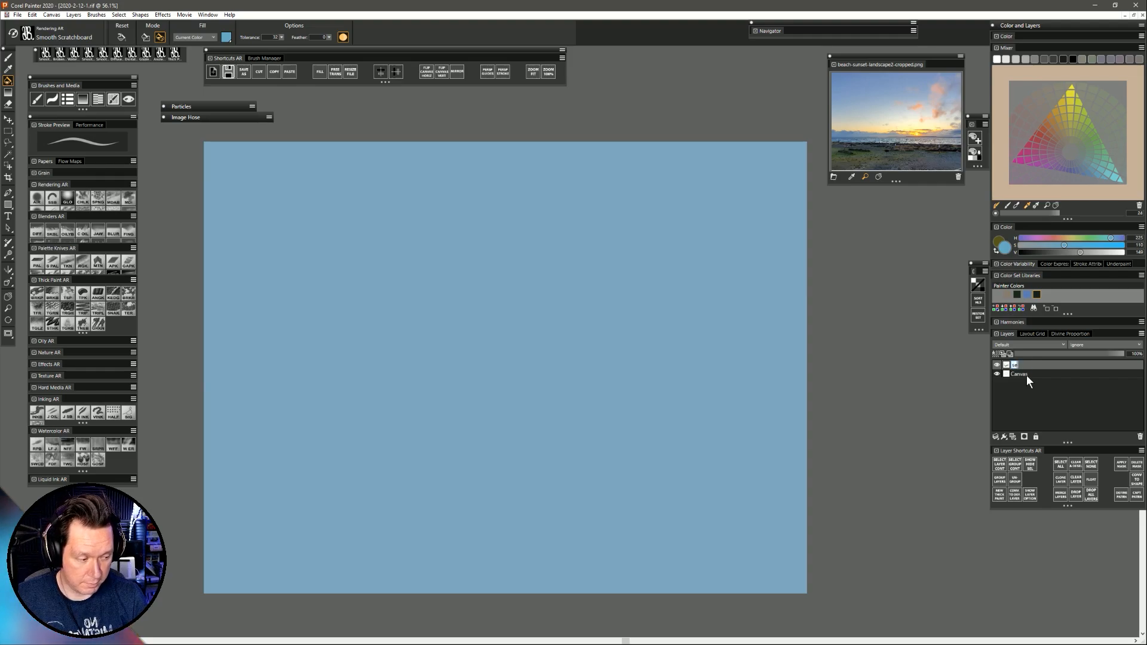
{"action": "type", "text": "a"}
{"action": "key", "text": "Return"}
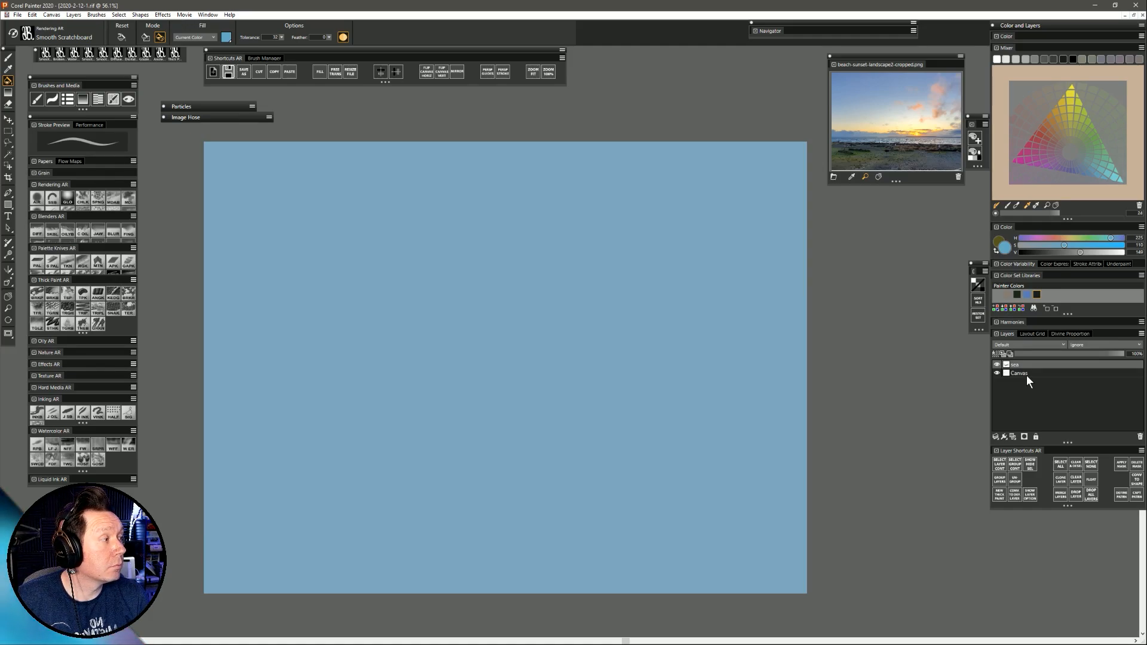
Select the full-width lower third of the canvas with a rectangular selection, showing the layout grid as a guide and hiding it again.
{"action": "left_click", "coordinate": [8, 131]}
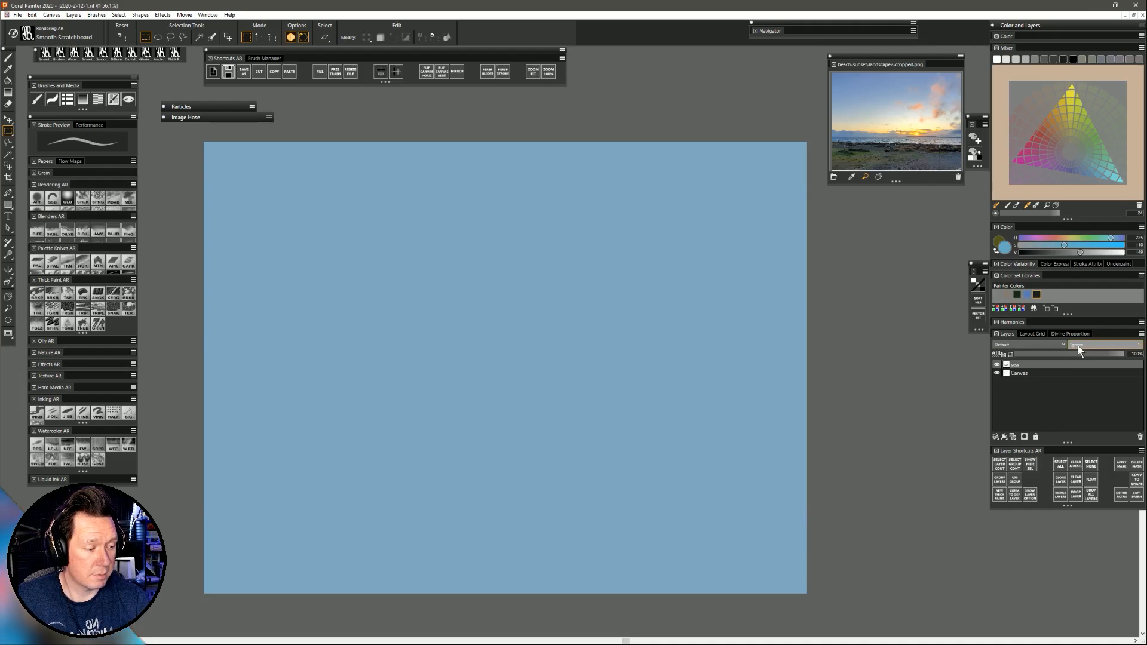
{"action": "left_click", "coordinate": [1033, 333]}
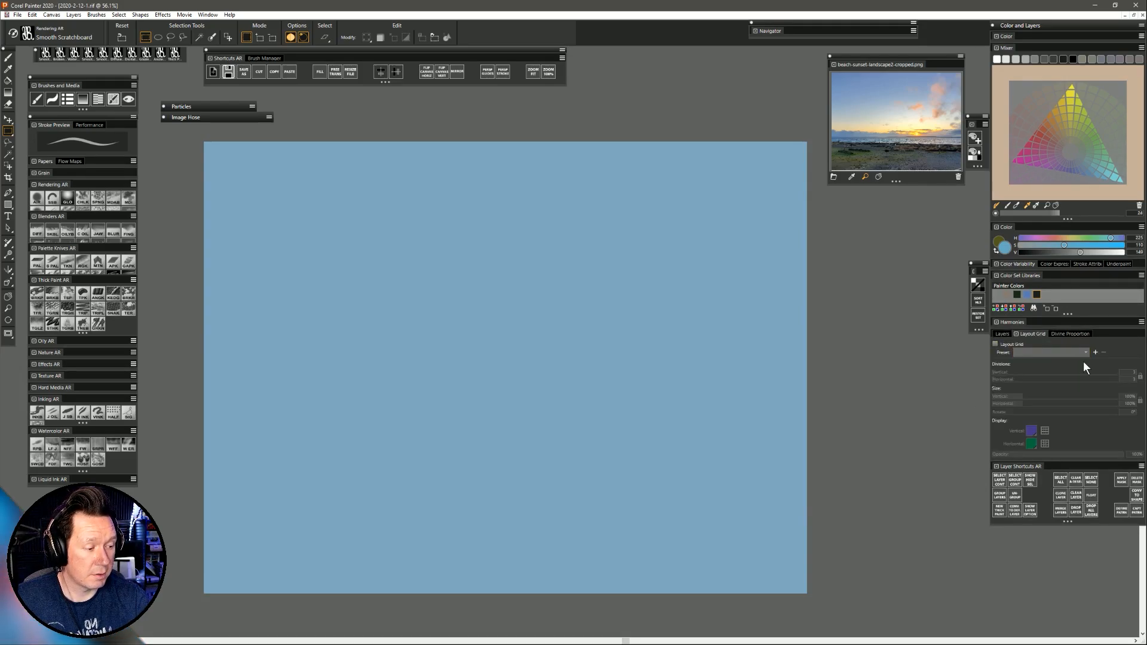
{"action": "left_click", "coordinate": [995, 345]}
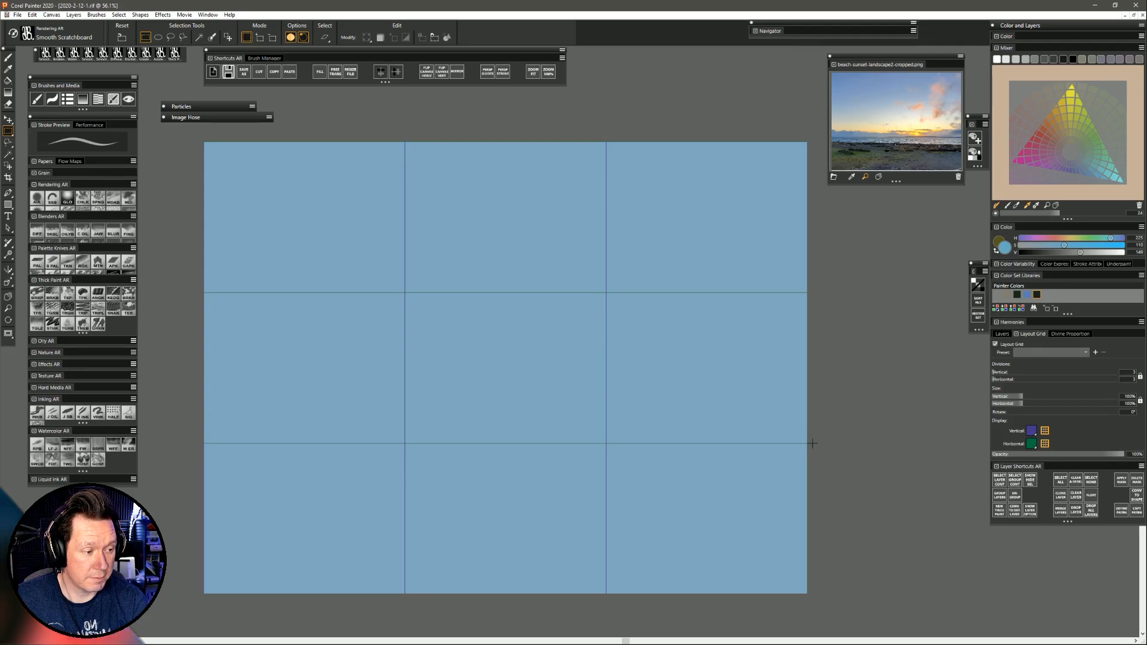
{"action": "left_click_drag", "start_coordinate": [466, 507], "coordinate": [192, 619]}
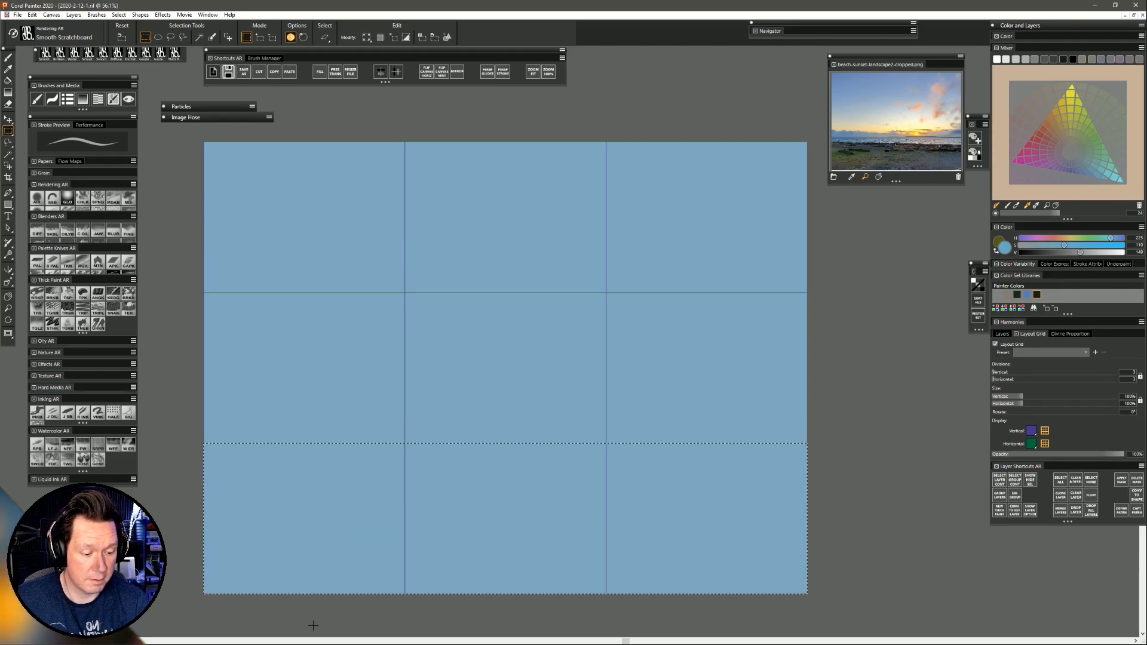
{"action": "left_click", "coordinate": [996, 344]}
{"action": "left_click", "coordinate": [1005, 334]}
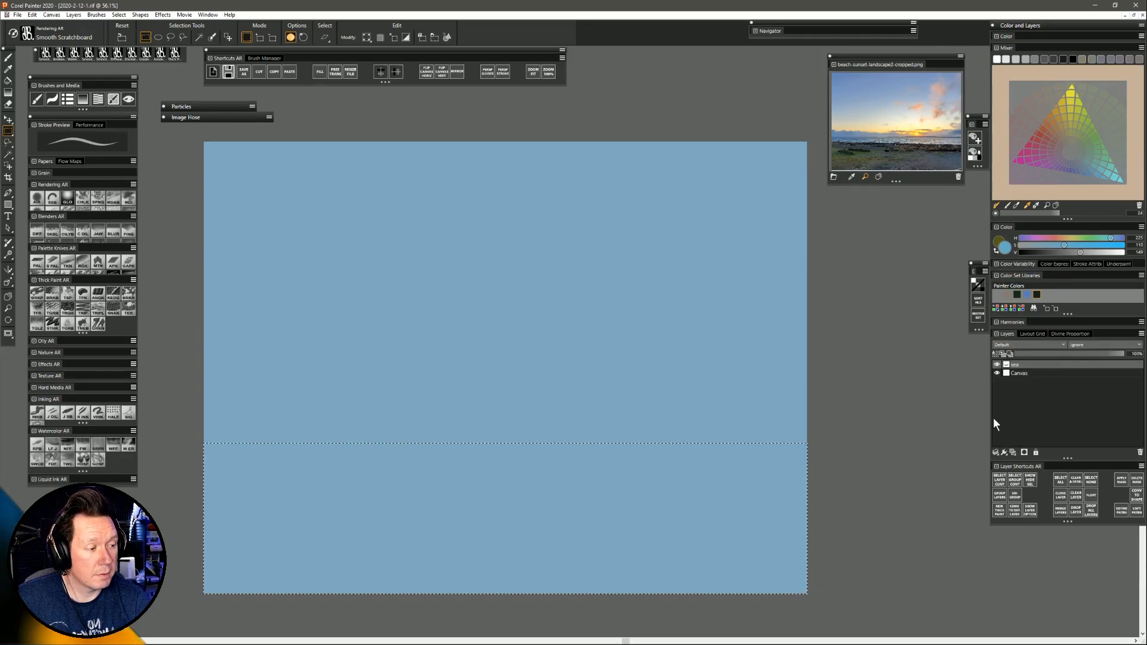
Fill the selected lower third on the sea layer with a muted, darkened teal sampled from the gamut triangle, and deselect.
{"action": "left_click", "coordinate": [1099, 163]}
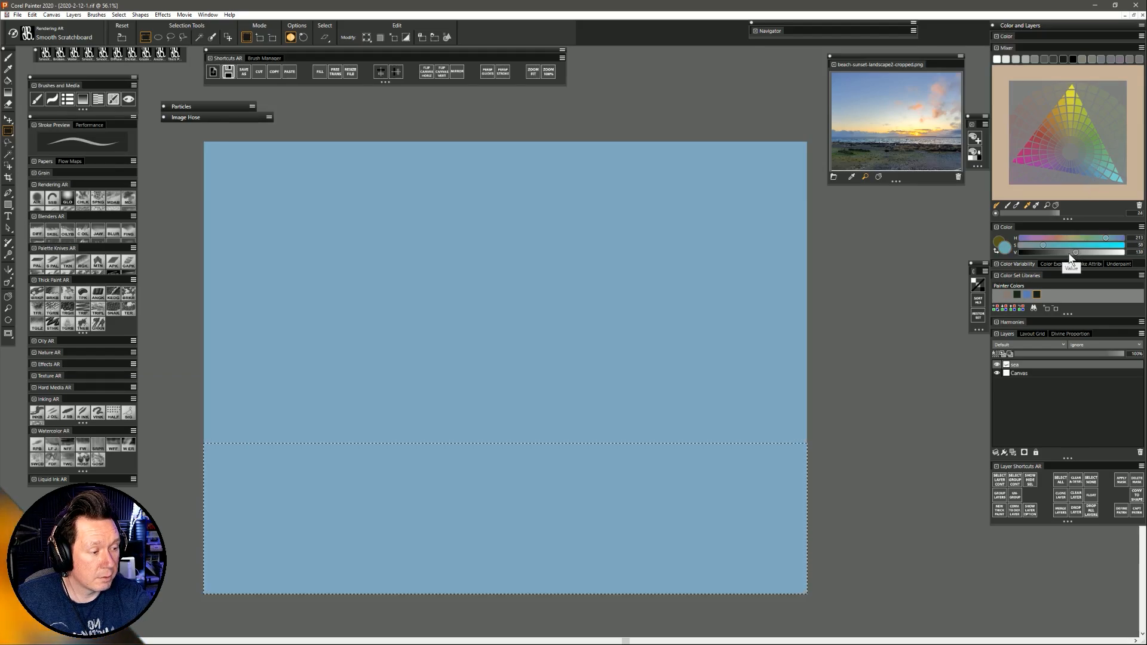
{"action": "left_click_drag", "start_coordinate": [1075, 252], "coordinate": [1059, 256]}
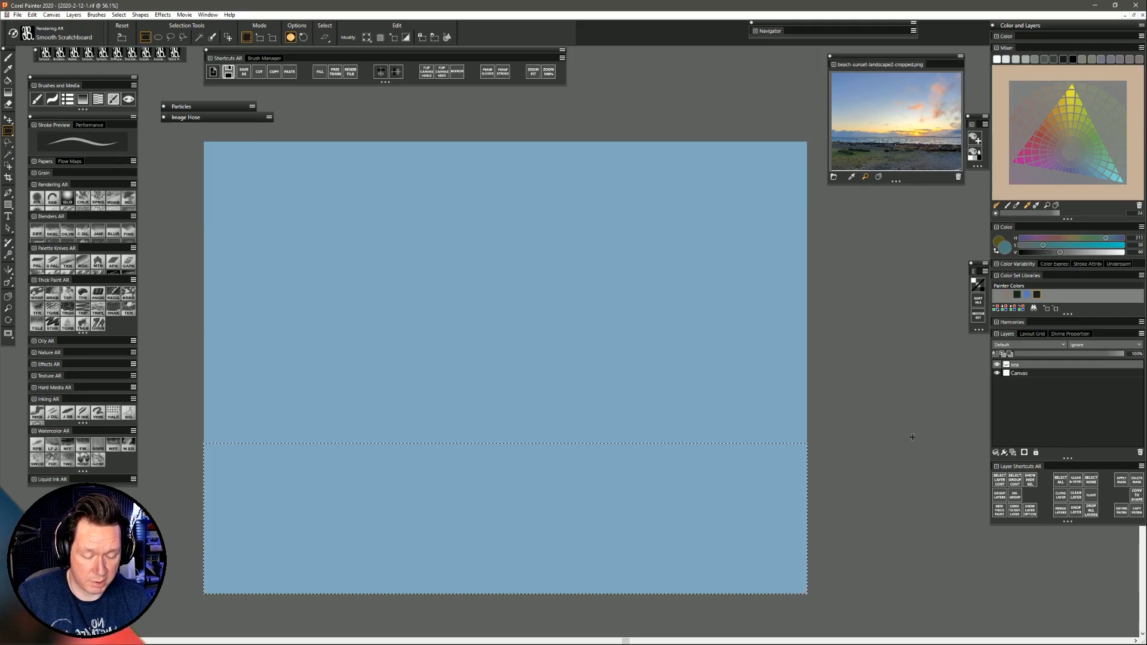
{"action": "key", "text": "ctrl+f"}
{"action": "key", "text": "Return"}
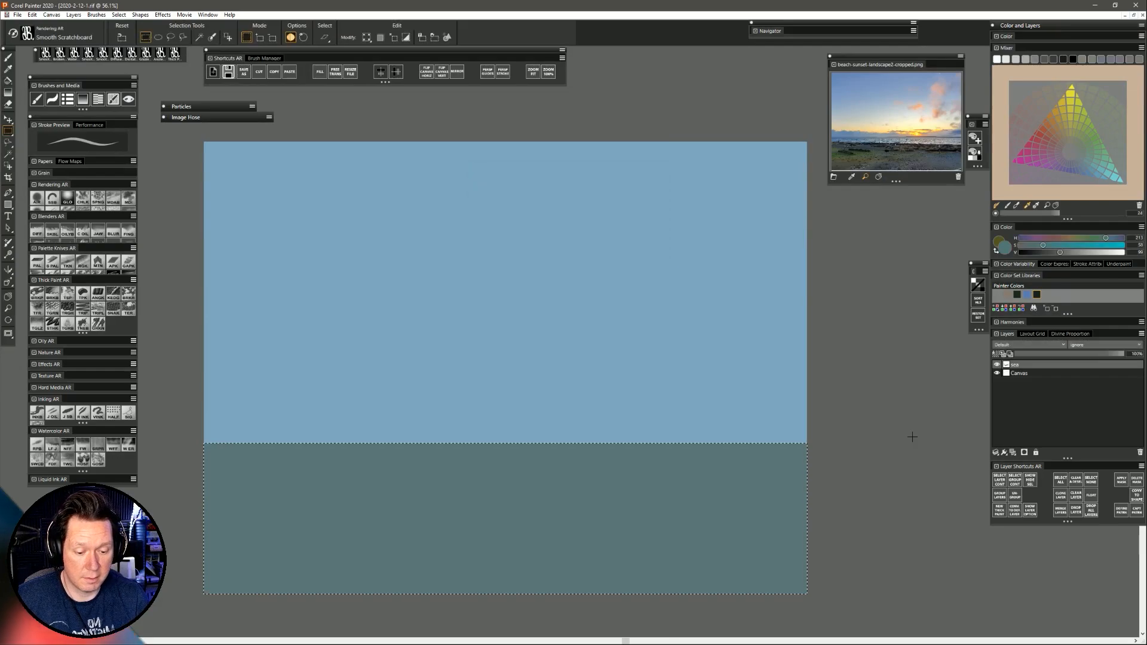
{"action": "key", "text": "ctrl+d"}
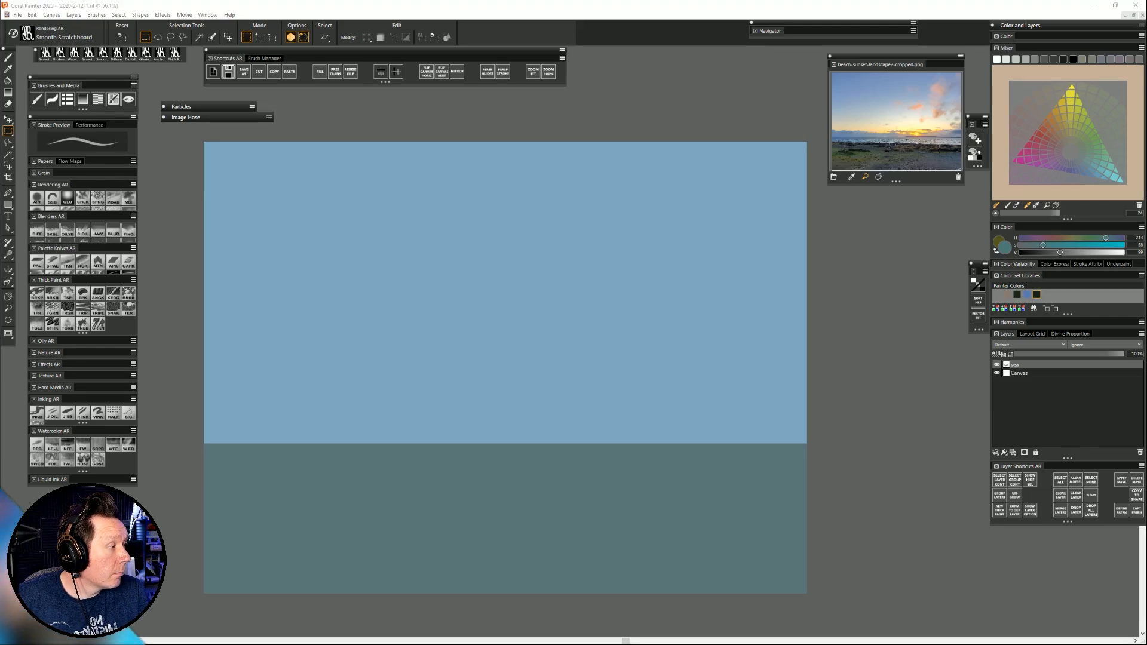
Add a new layer above the sea layer and name it beach.
{"action": "left_click", "coordinate": [1026, 404]}
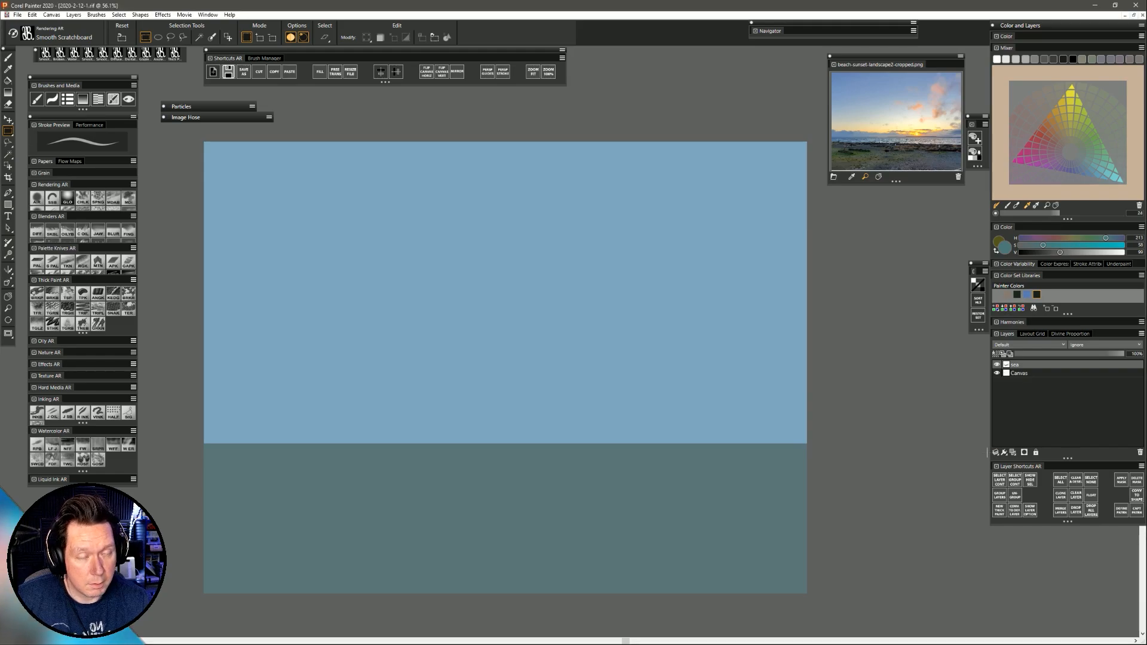
{"action": "left_click_drag", "start_coordinate": [1067, 459], "coordinate": [1067, 462]}
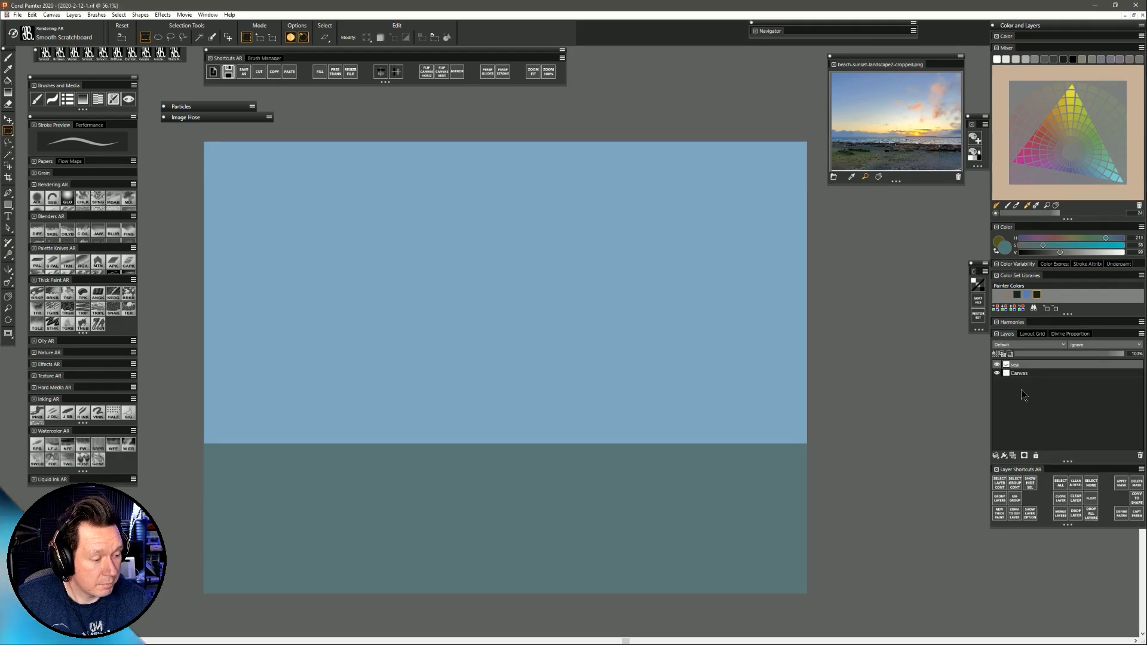
{"action": "left_click", "coordinate": [1013, 457]}
{"action": "double_click", "coordinate": [1024, 366]}
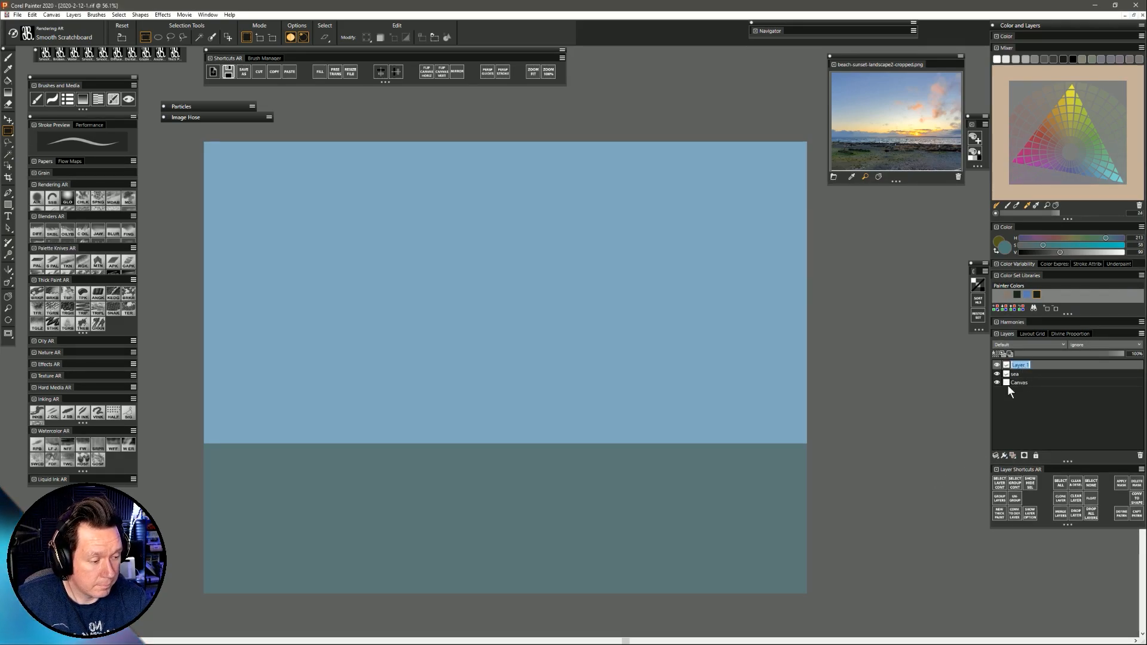
{"action": "type", "text": "l"}
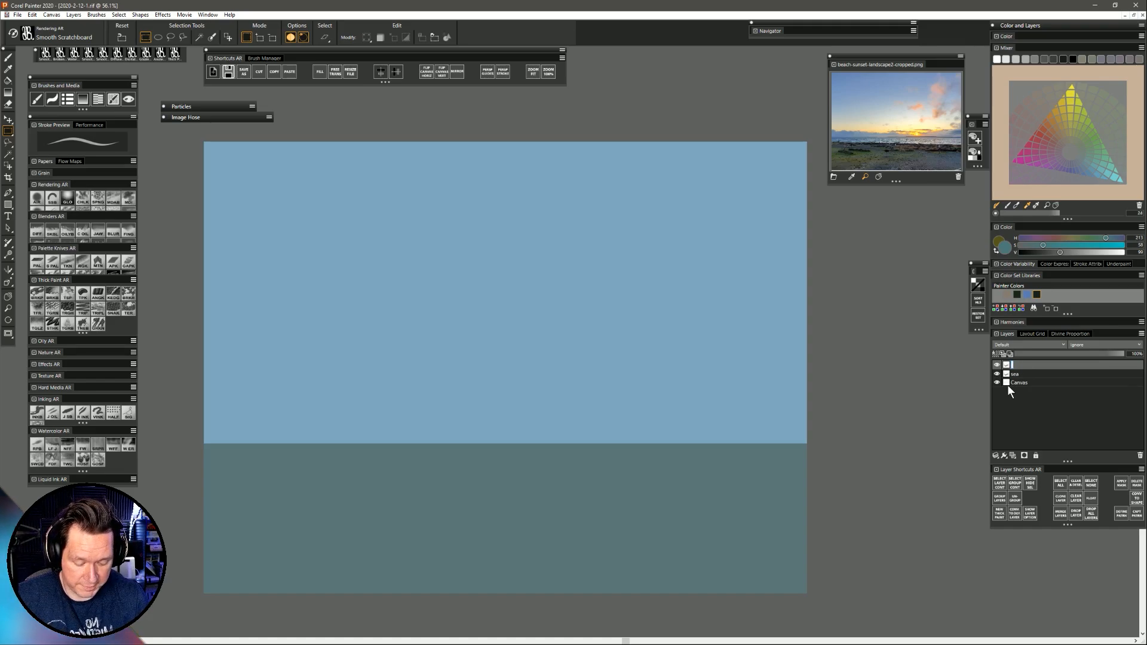
{"action": "type", "text": "each"}
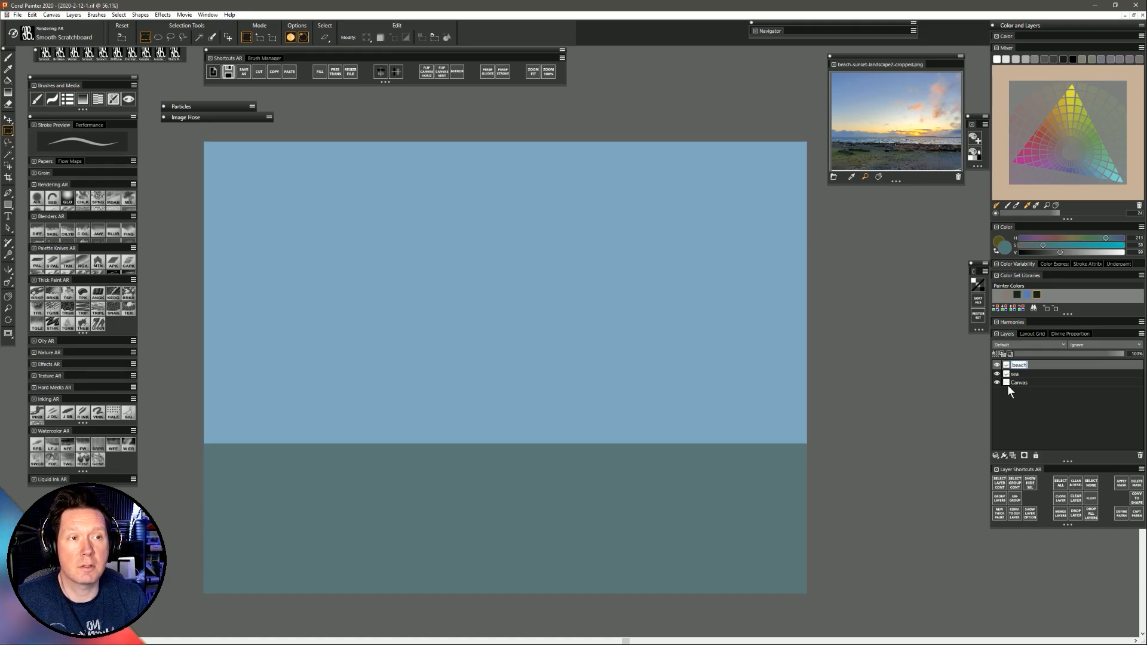
{"action": "key", "text": "Return"}
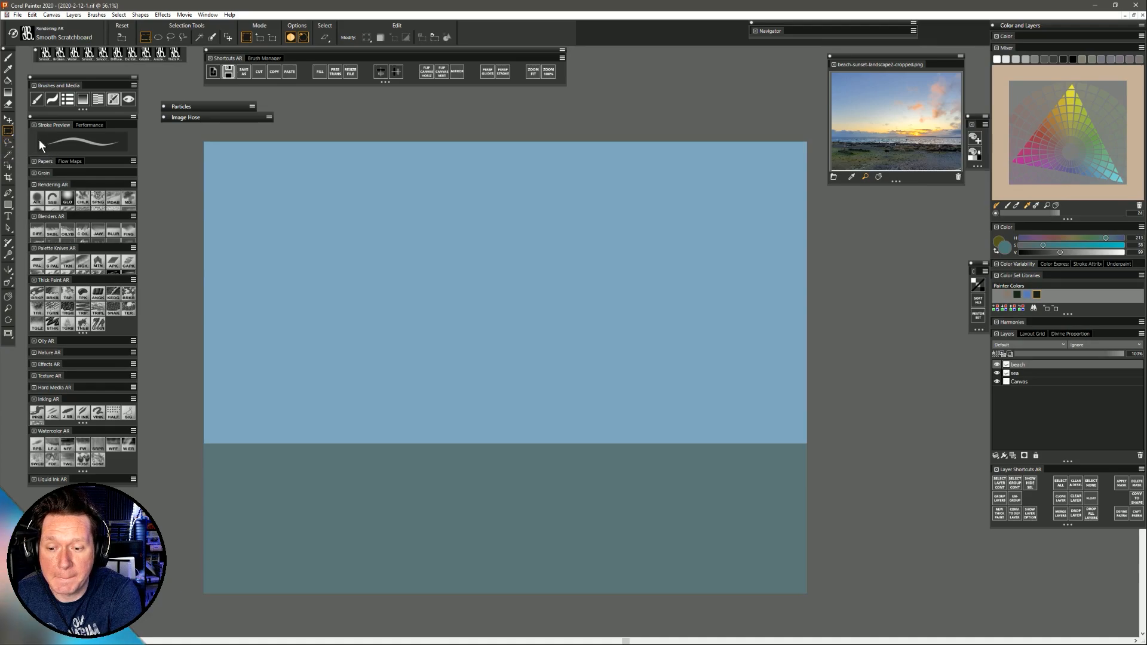
Lasso a gently sloping beach shape across the lower sea, fill it with a muted sandy brown from the gamut triangle, and deselect.
{"action": "left_click_drag", "start_coordinate": [8, 143], "coordinate": [22, 142]}
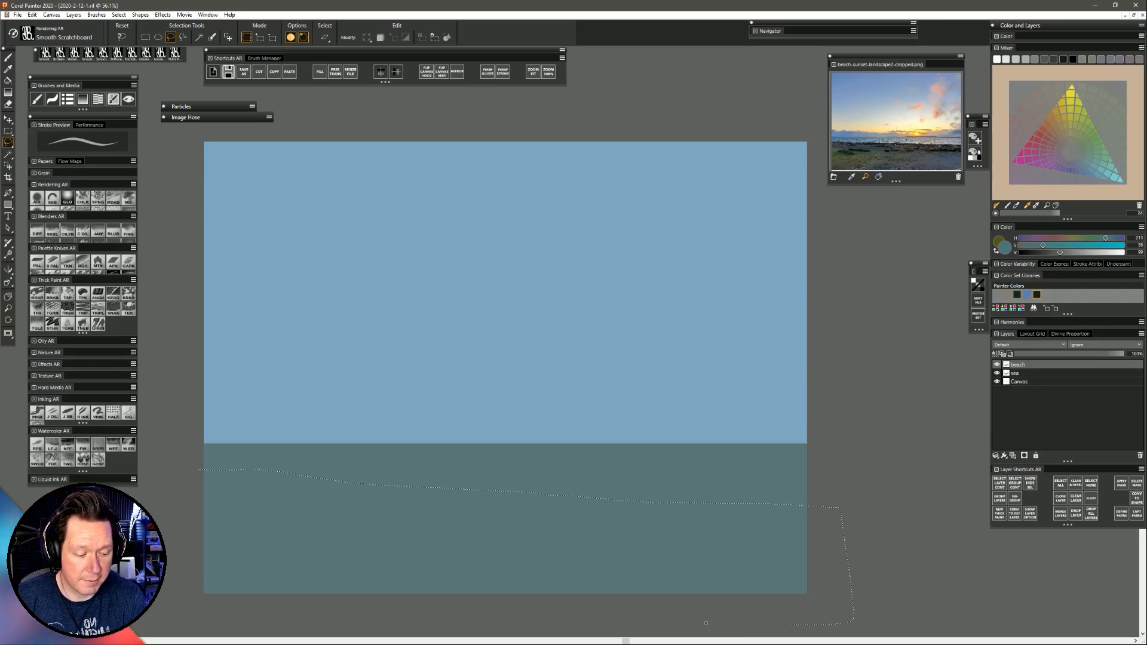
{"action": "mouse_move", "coordinate": [706, 623]}
{"action": "left_mouse_down"}
{"action": "mouse_move", "coordinate": [297, 631]}
{"action": "mouse_move", "coordinate": [199, 471]}
{"action": "left_mouse_up"}
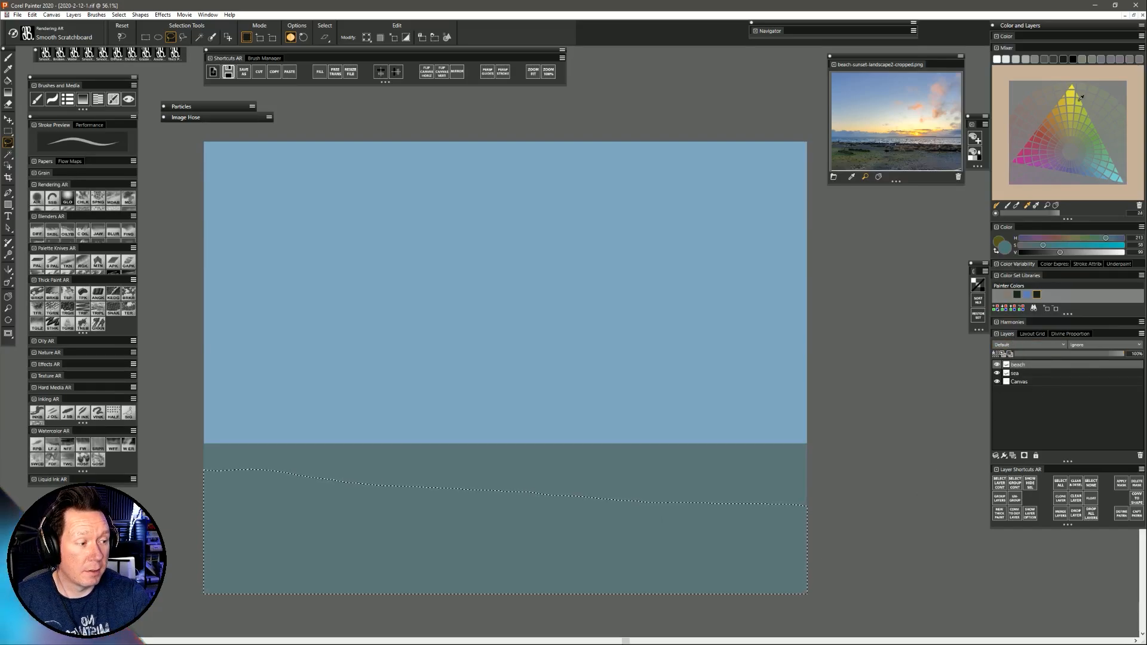
{"action": "left_click", "coordinate": [1066, 132]}
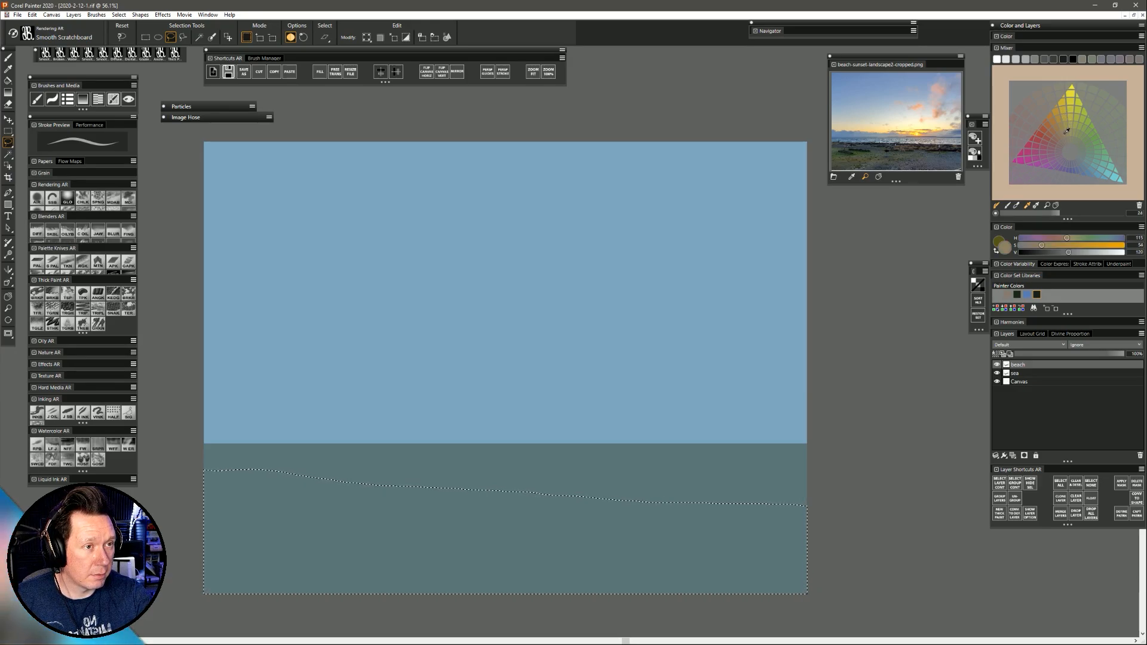
{"action": "left_click", "coordinate": [1068, 139]}
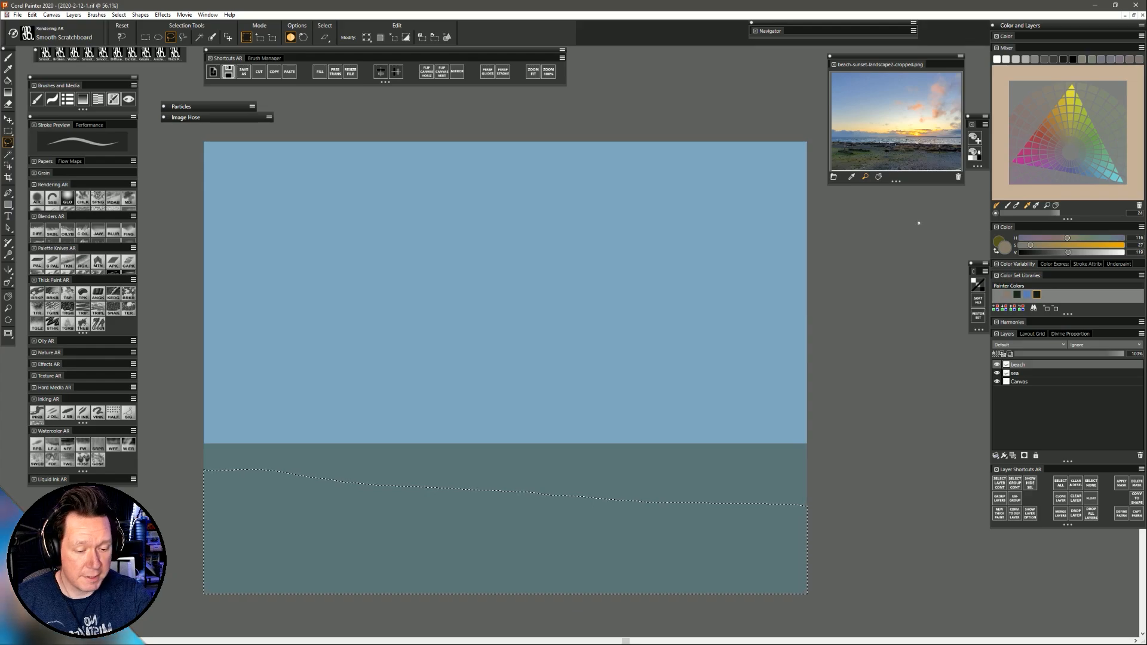
{"action": "key", "text": "ctrl+f"}
{"action": "key", "text": "Return"}
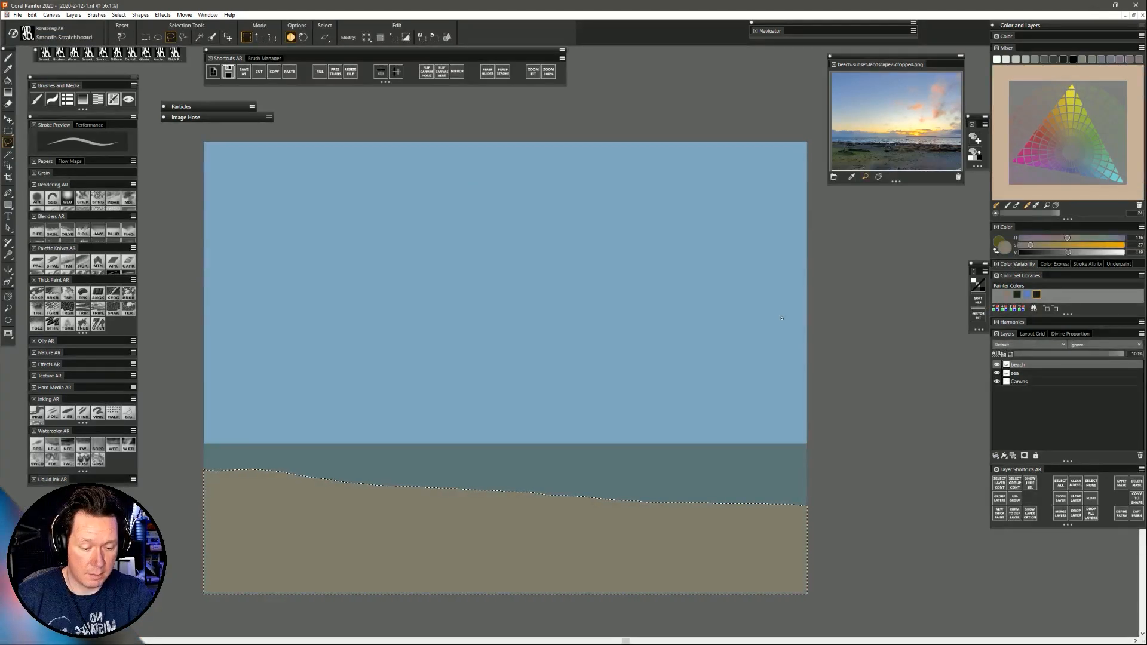
{"action": "key", "text": "ctrl+d"}
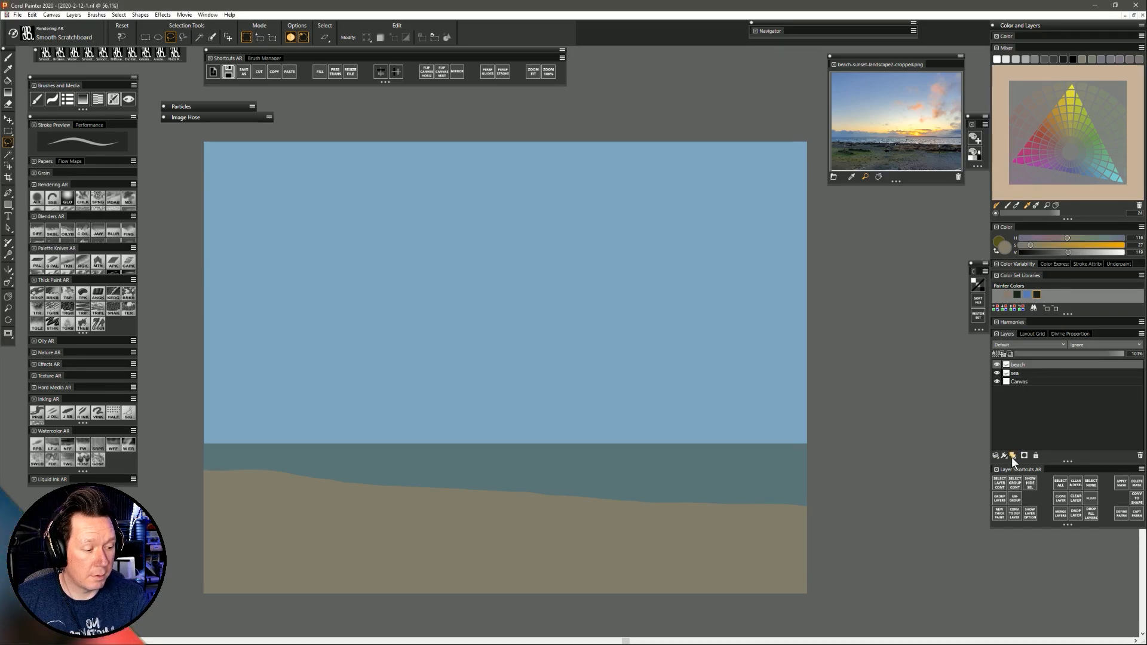
Add a new layer, place it between the sea layer and the canvas, and name it land-close.
{"action": "left_click_drag", "start_coordinate": [1026, 367], "coordinate": [1022, 384]}
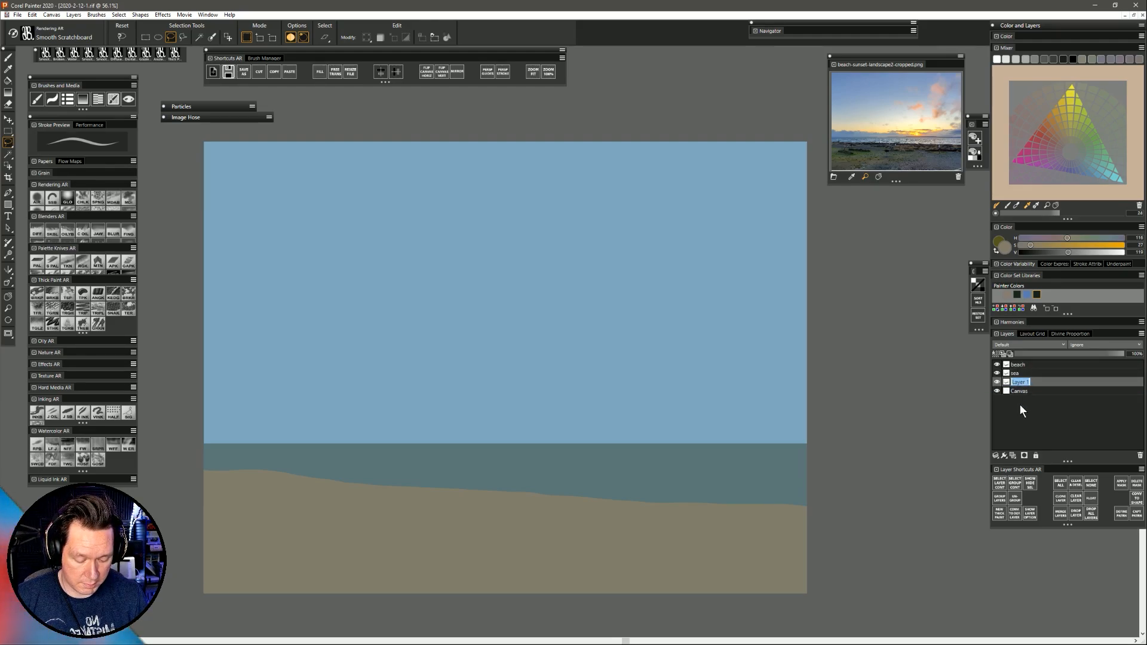
{"action": "type", "text": "se"}
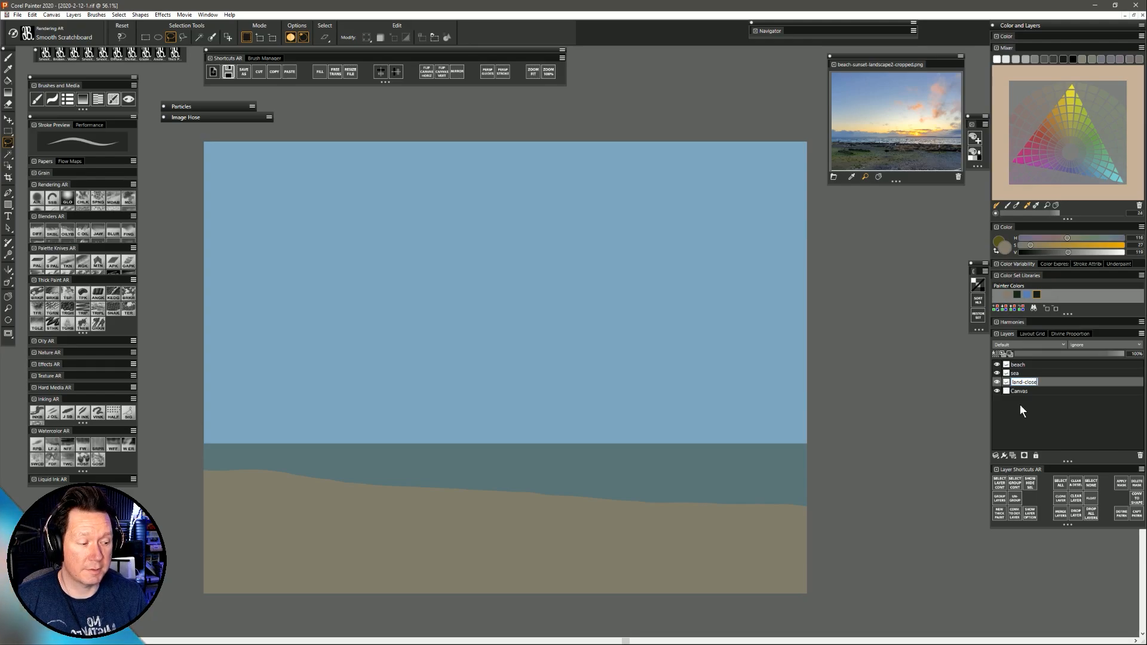
{"action": "key", "text": "Return"}
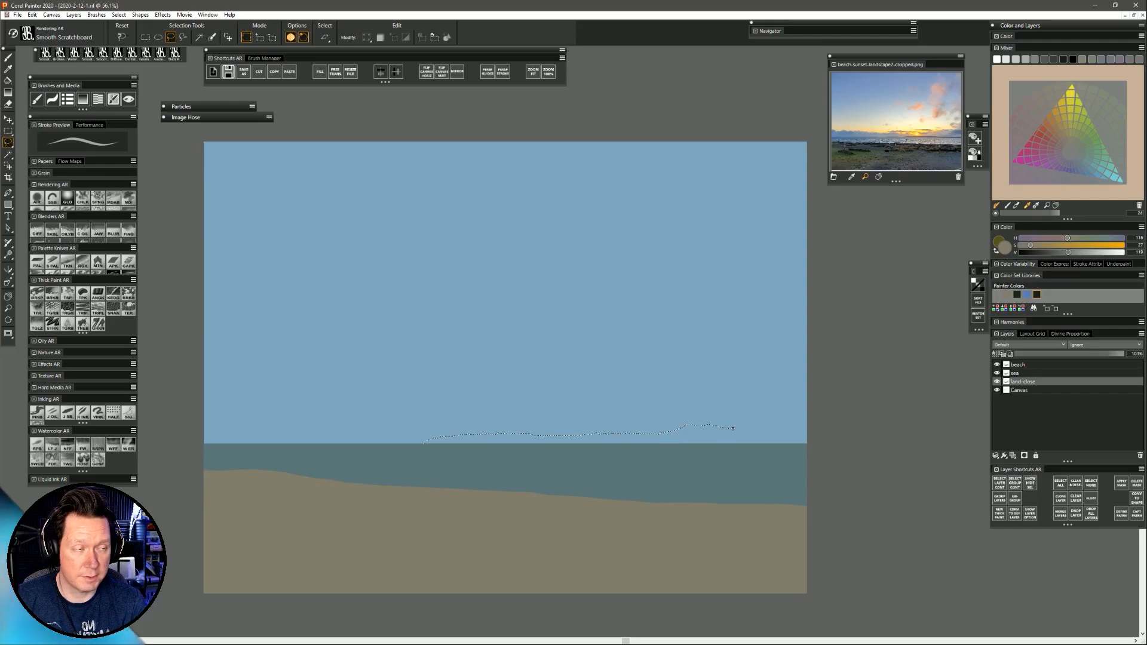
Try to lasso a thin strip of land along the horizon from the middle to the right edge of the canvas.
{"action": "left_click_drag", "start_coordinate": [818, 430], "coordinate": [820, 432]}
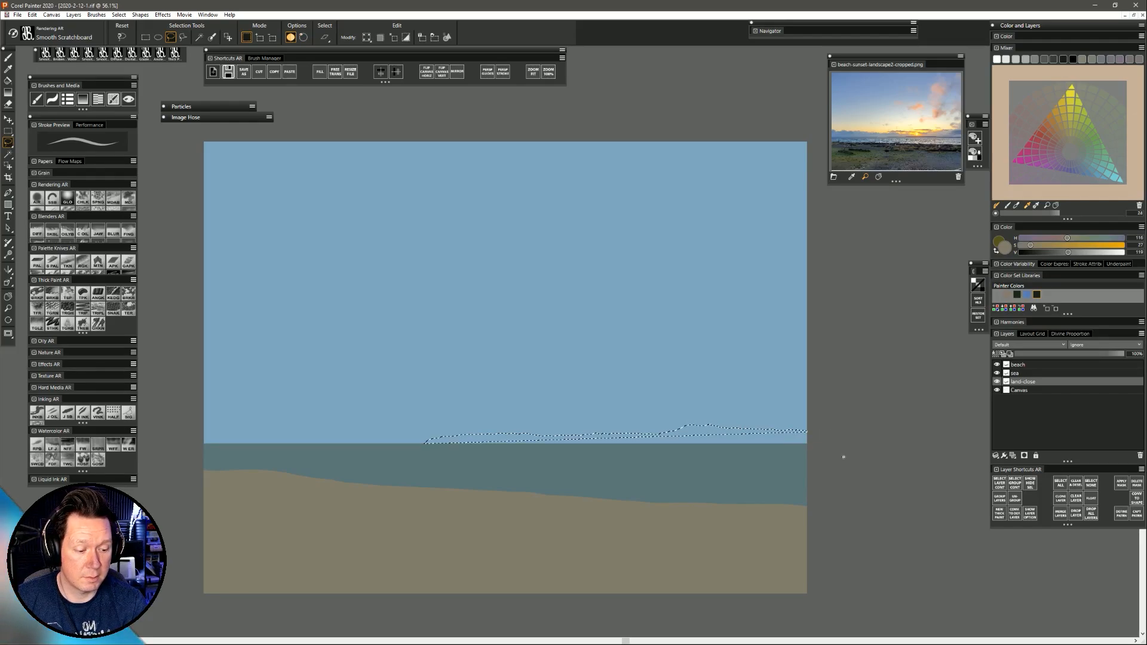
{"action": "key", "text": "ctrl+d"}
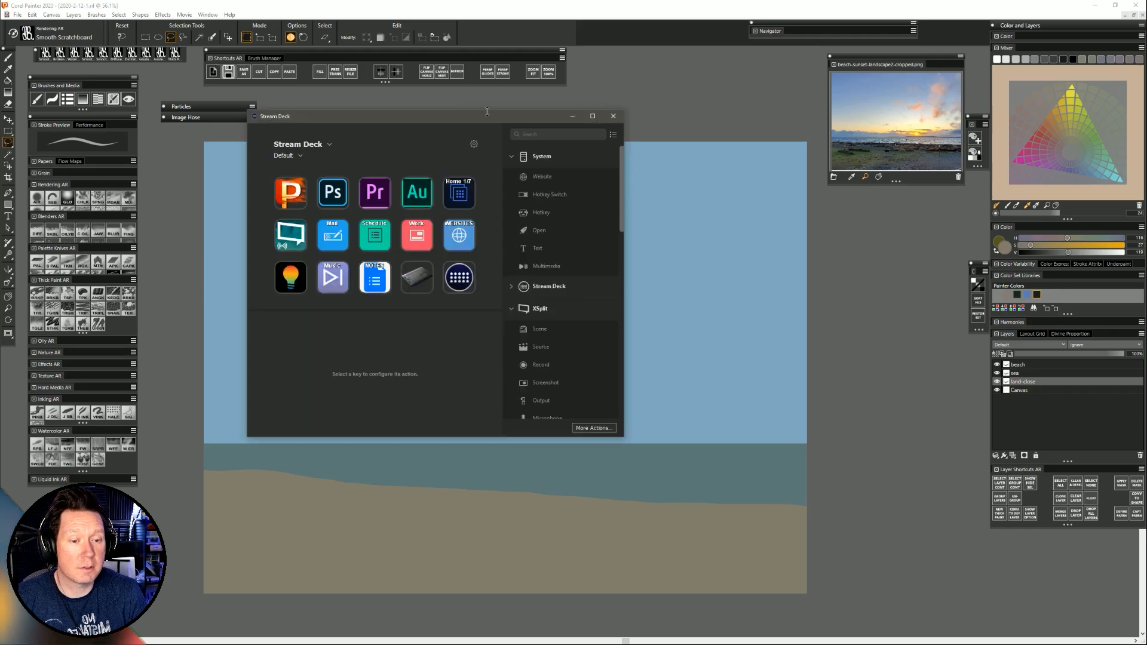
{"action": "mouse_move", "coordinate": [382, 116]}
{"action": "left_mouse_down"}
{"action": "mouse_move", "coordinate": [466, 0]}
{"action": "mouse_move", "coordinate": [526, 0]}
{"action": "left_mouse_up"}
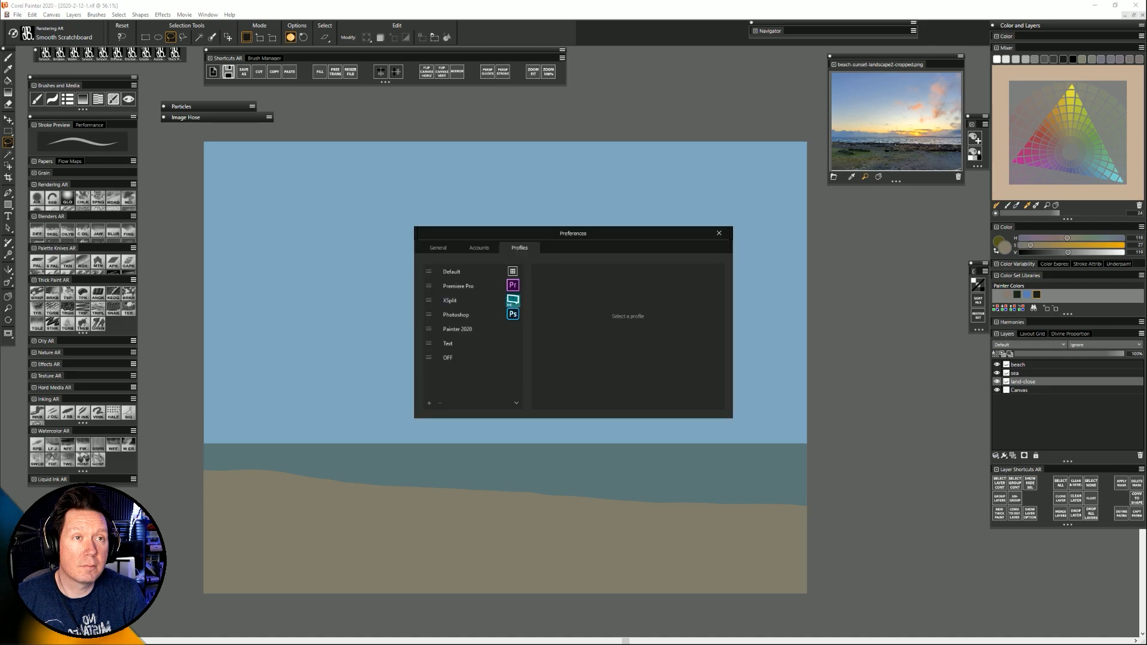
{"action": "left_click_drag", "start_coordinate": [579, 235], "coordinate": [681, 0]}
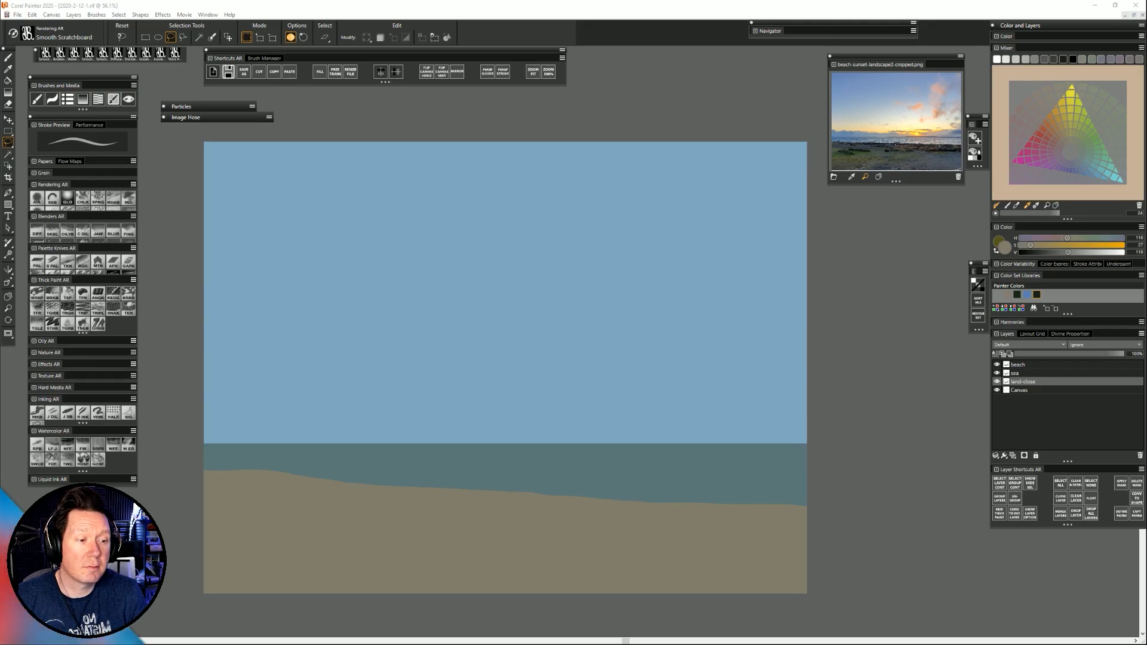
{"action": "left_click", "coordinate": [917, 317]}
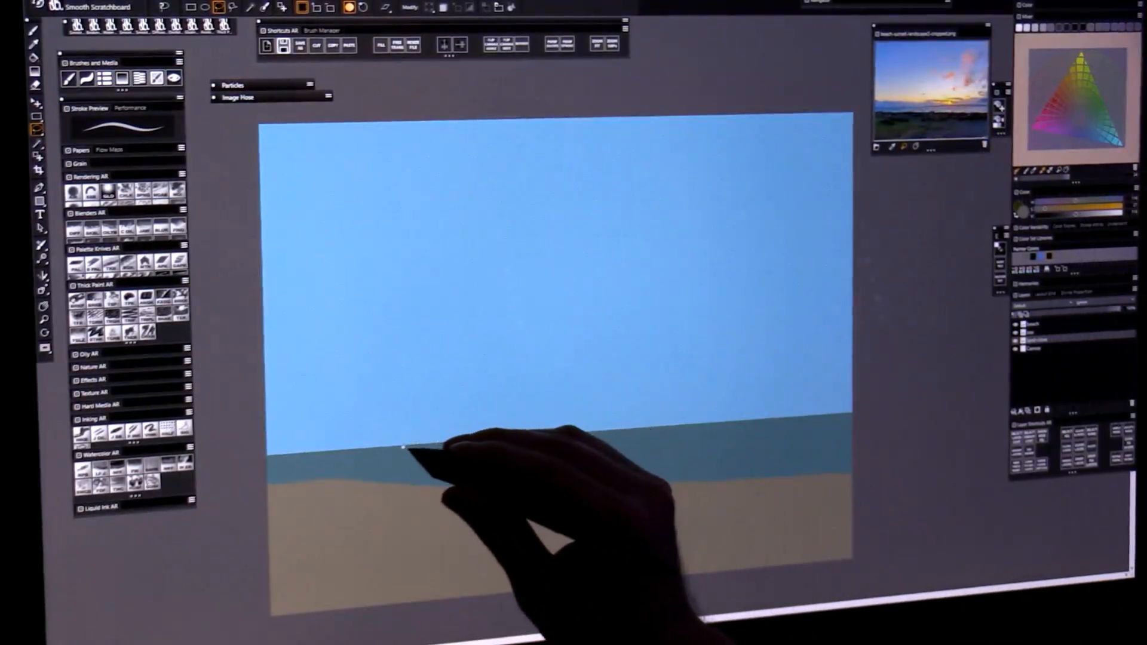
Lasso a thin strip of land with a jagged treeline along the horizon, from left of centre to the canvas's right edge.
{"action": "mouse_move", "coordinate": [398, 444]}
{"action": "left_mouse_down"}
{"action": "mouse_move", "coordinate": [454, 436]}
{"action": "mouse_move", "coordinate": [464, 413]}
{"action": "mouse_move", "coordinate": [482, 430]}
{"action": "mouse_move", "coordinate": [502, 401]}
{"action": "mouse_move", "coordinate": [514, 423]}
{"action": "left_mouse_up"}
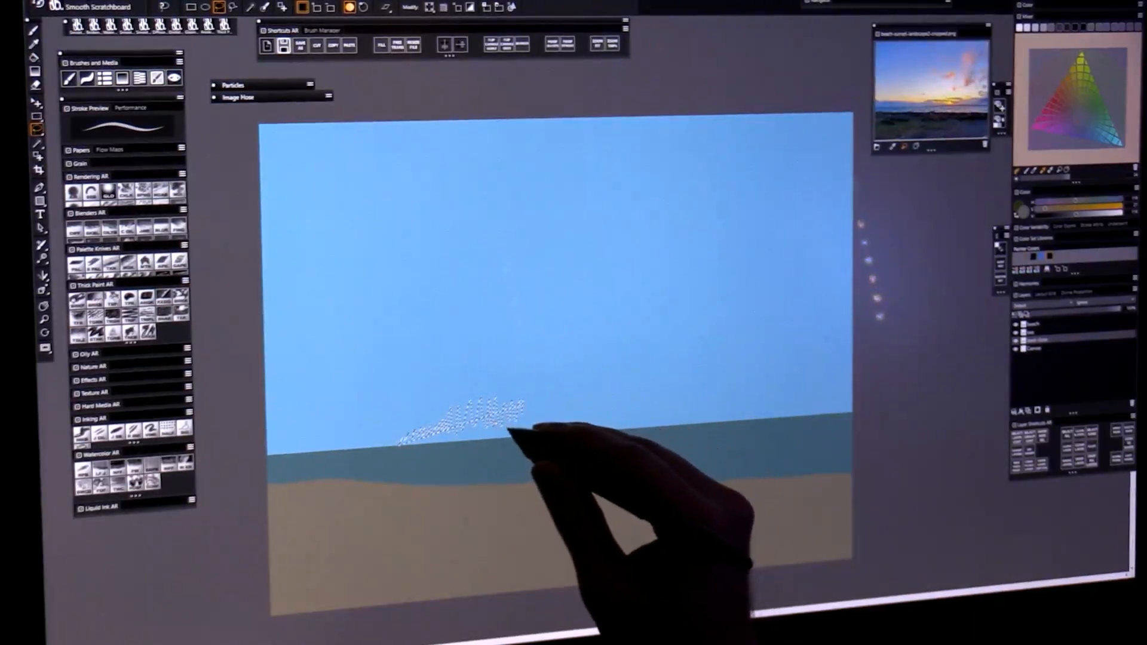
{"action": "key", "text": "ctrl+d"}
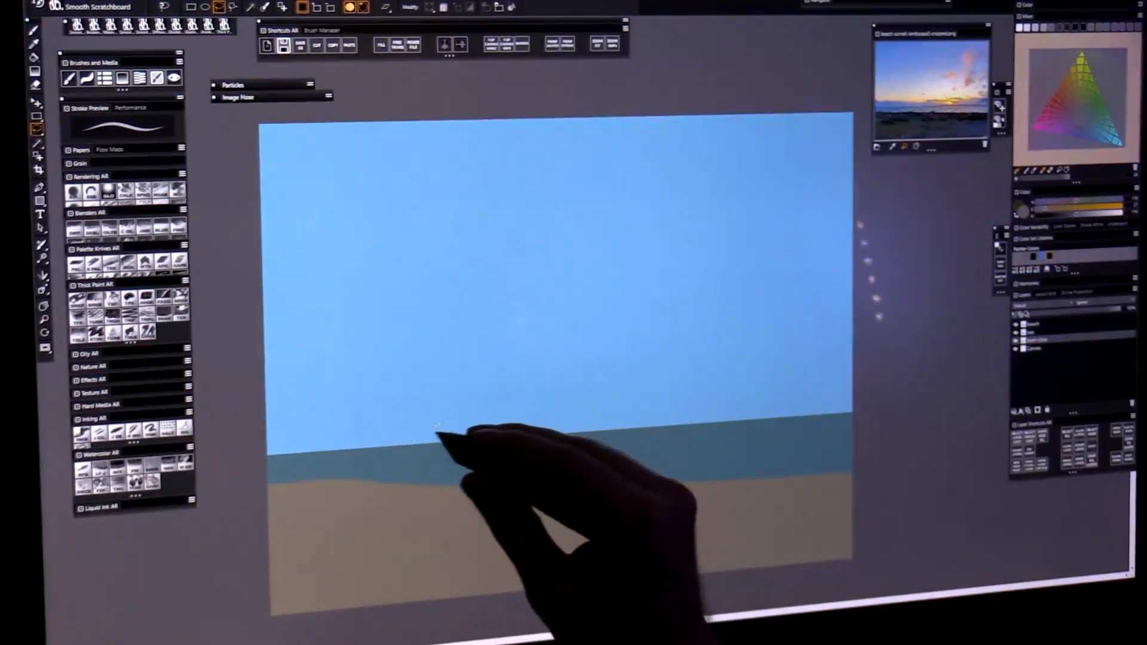
{"action": "mouse_move", "coordinate": [406, 444]}
{"action": "left_mouse_down"}
{"action": "mouse_move", "coordinate": [861, 398]}
{"action": "mouse_move", "coordinate": [871, 403]}
{"action": "mouse_move", "coordinate": [856, 429]}
{"action": "left_mouse_up"}
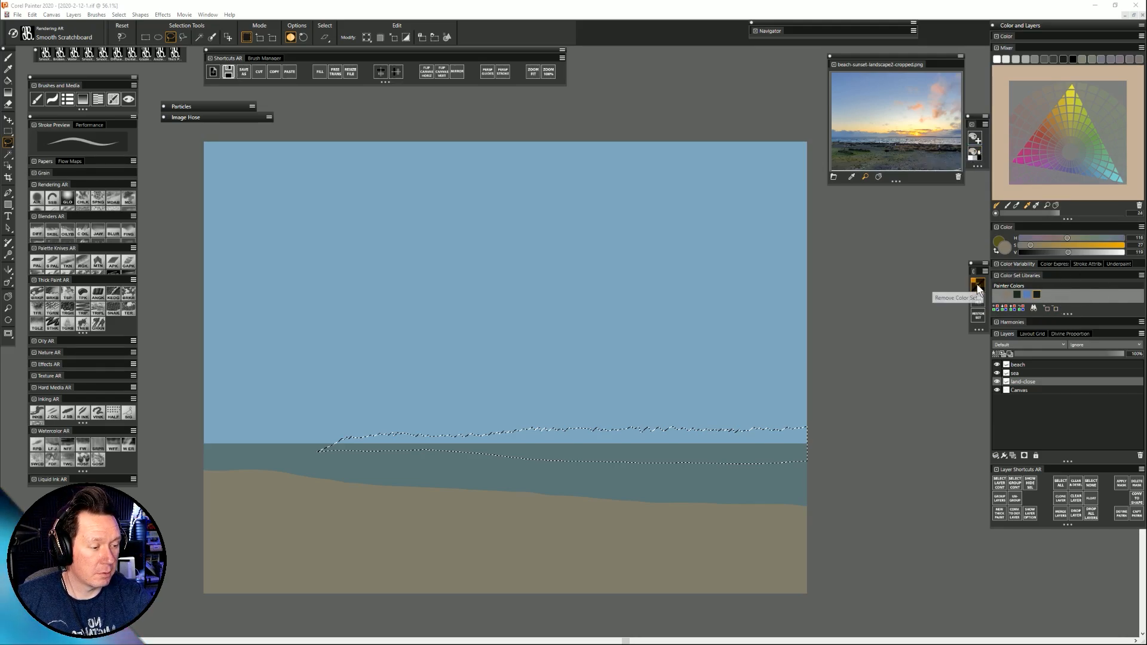
Remove the color set from the Painter Colors library, pick a muted blue-violet from the gamut triangle and darken it.
{"action": "left_click", "coordinate": [979, 316]}
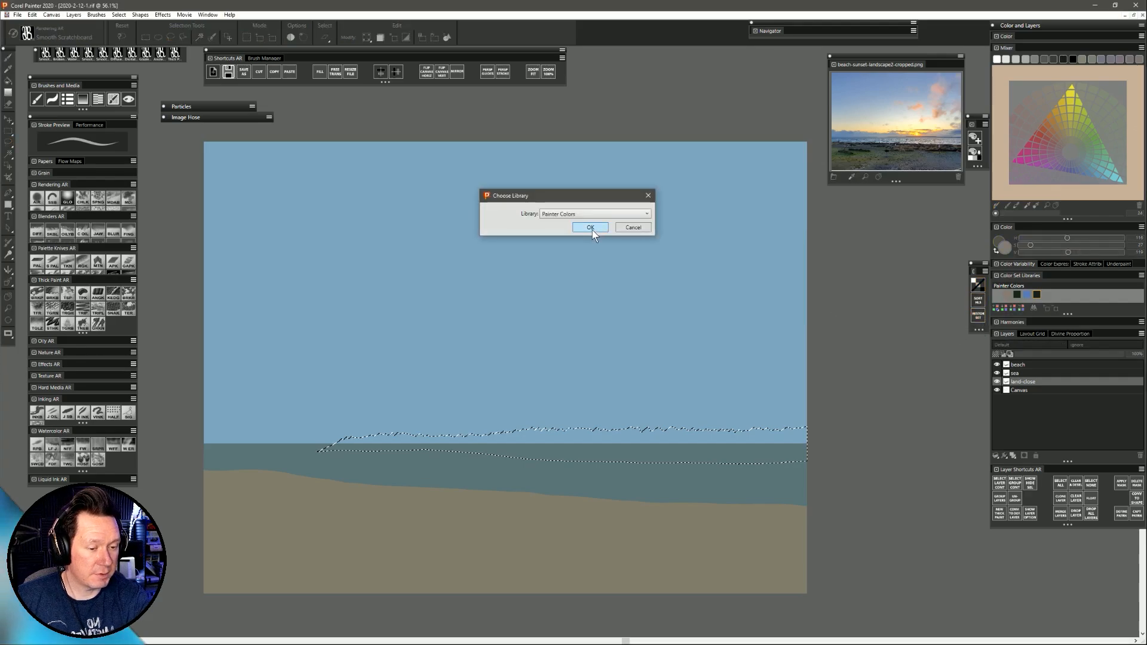
{"action": "left_click", "coordinate": [609, 359]}
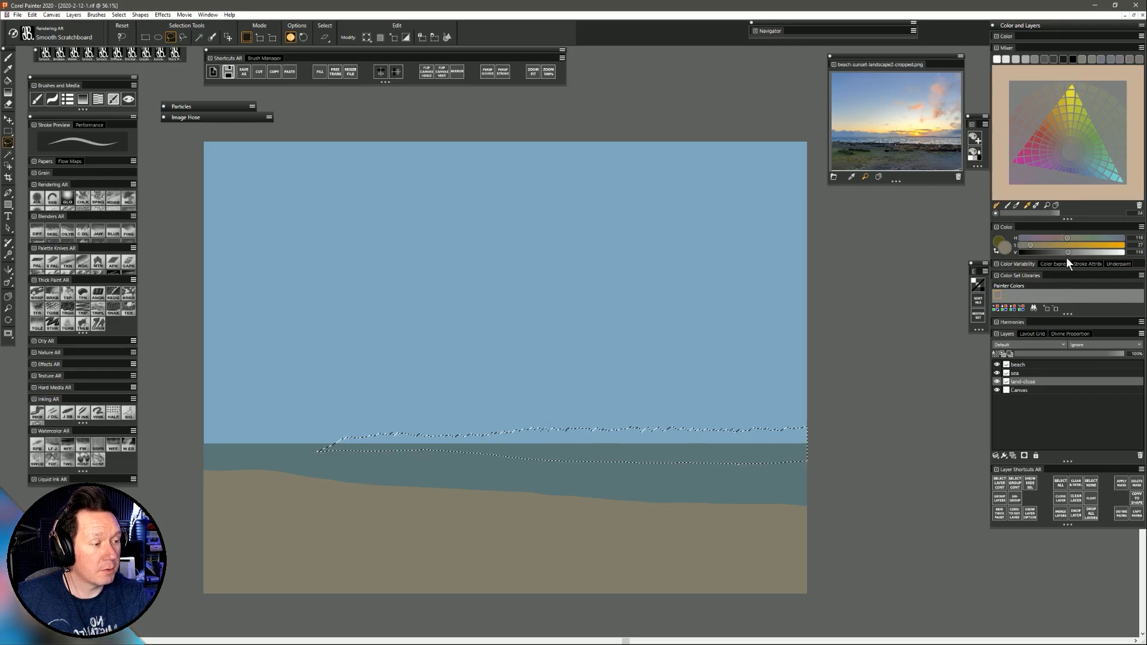
{"action": "left_click", "coordinate": [1081, 169]}
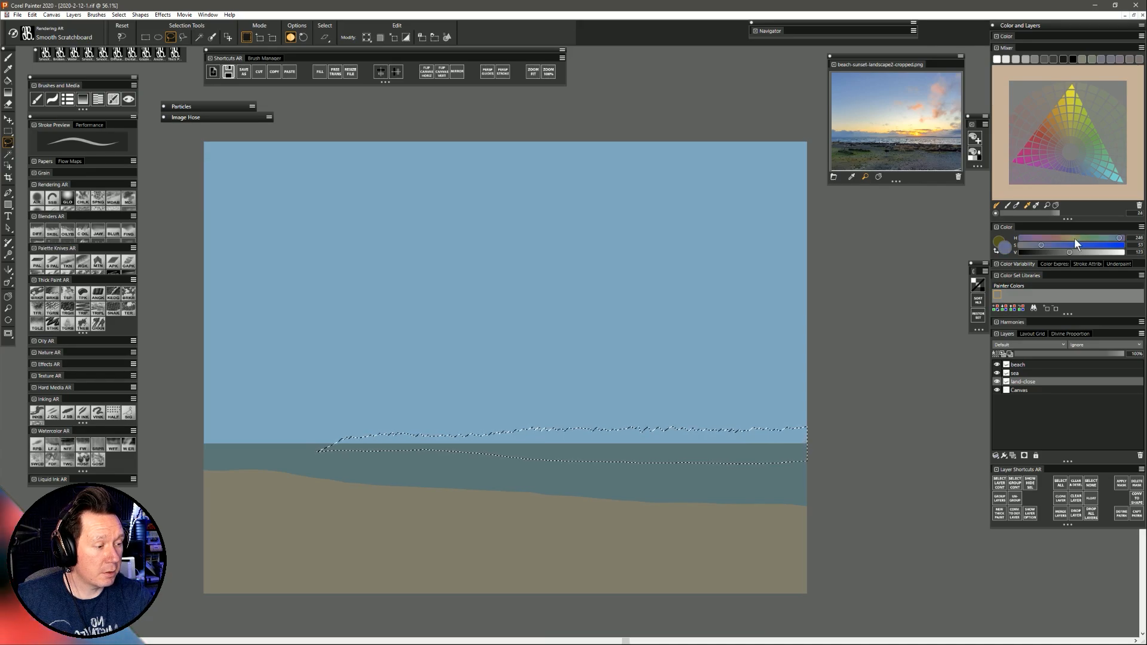
{"action": "left_click_drag", "start_coordinate": [1071, 253], "coordinate": [1046, 257]}
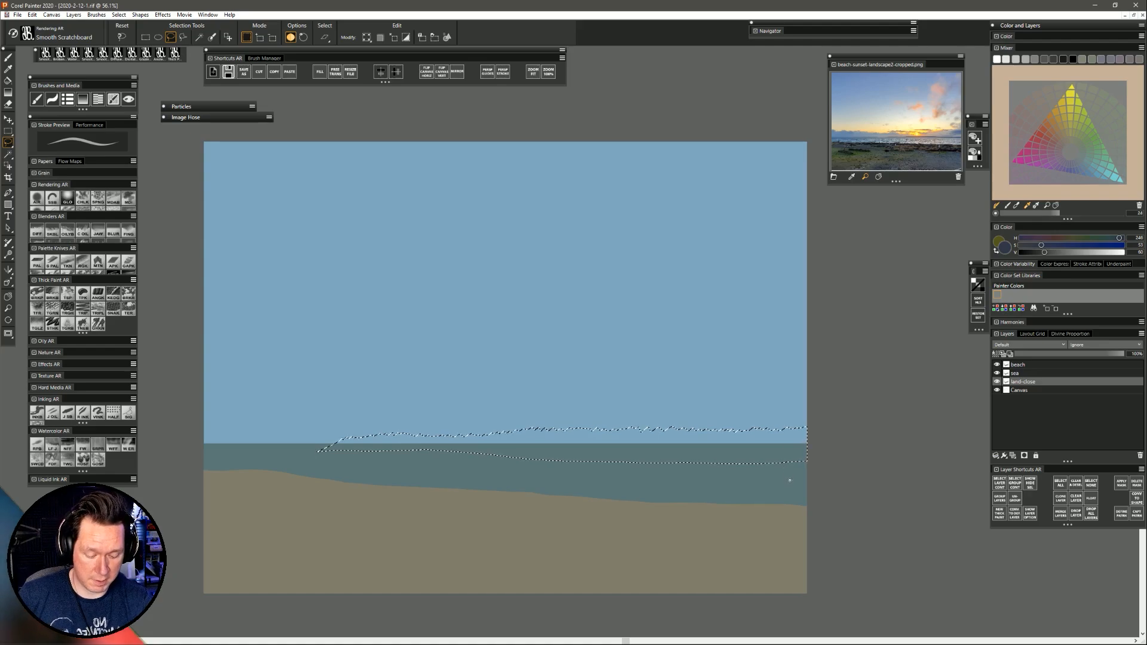
Fill the treeline selection with the dark blue-violet, slightly lightened, at 100% opacity, and deselect.
{"action": "key", "text": "ctrl+f"}
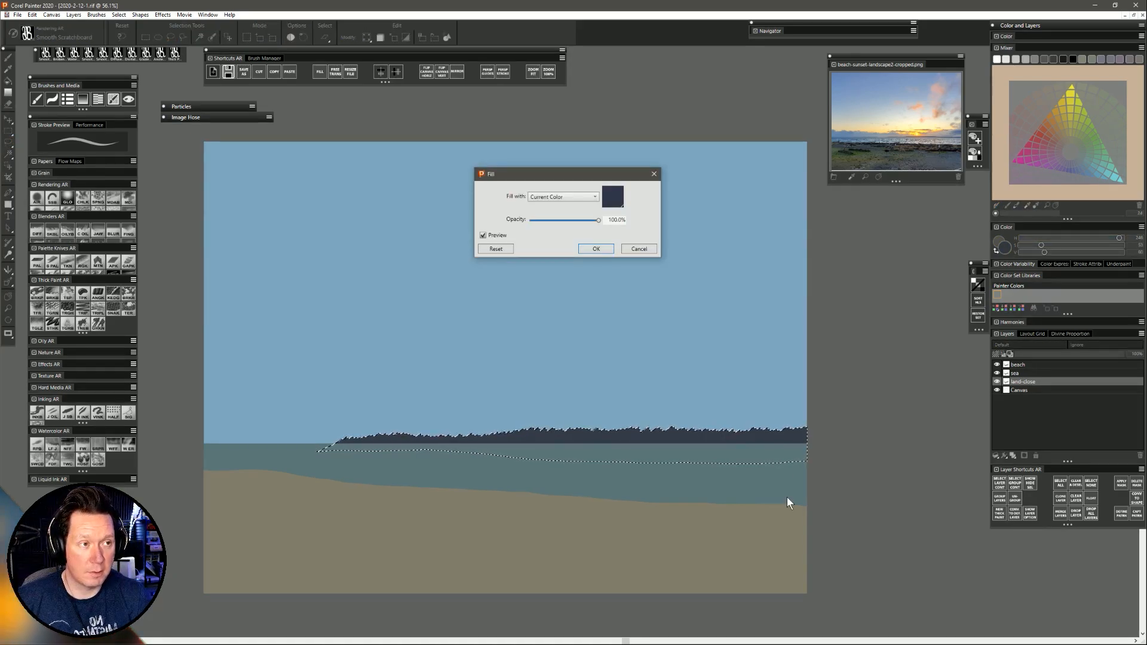
{"action": "left_click", "coordinate": [613, 196]}
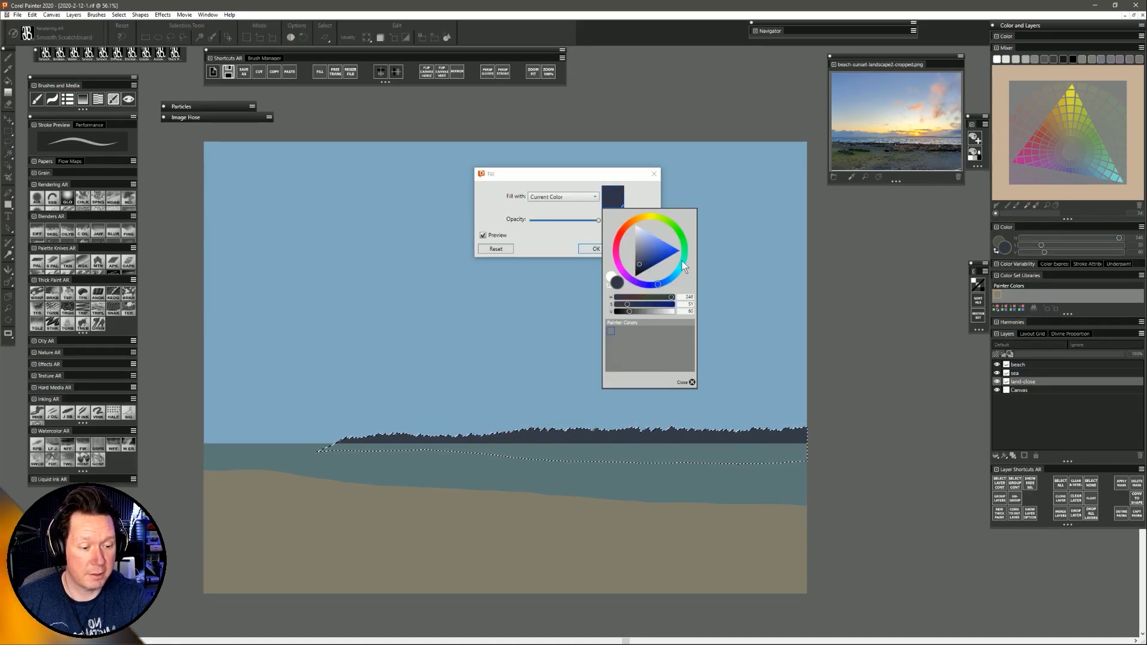
{"action": "left_click_drag", "start_coordinate": [628, 312], "coordinate": [635, 311]}
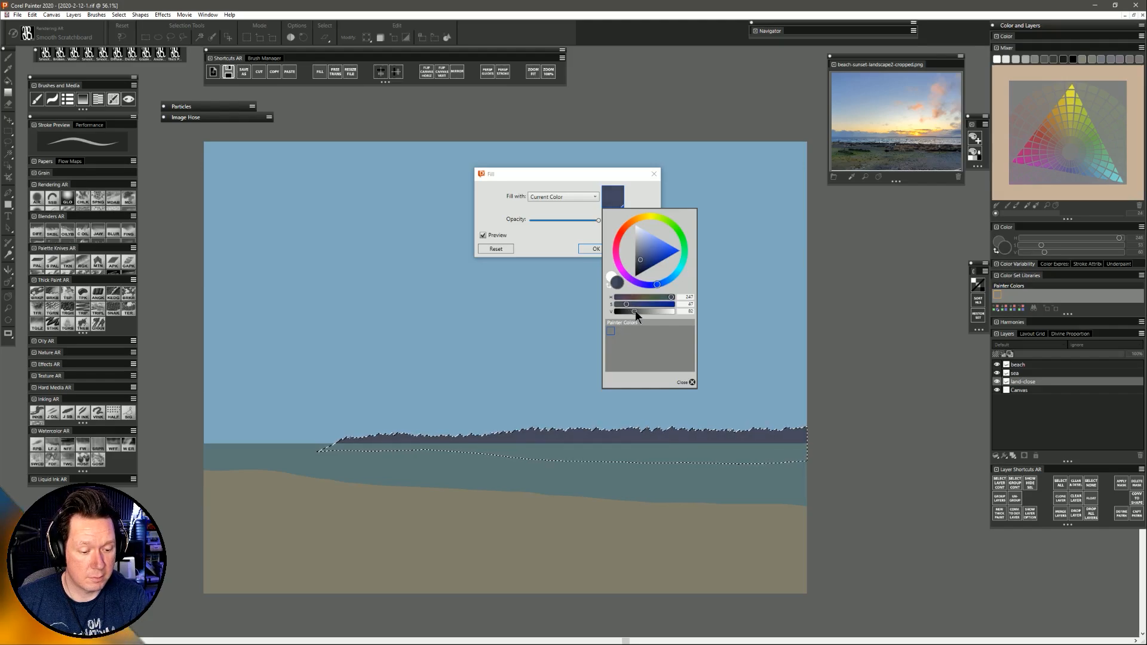
{"action": "left_click", "coordinate": [692, 383]}
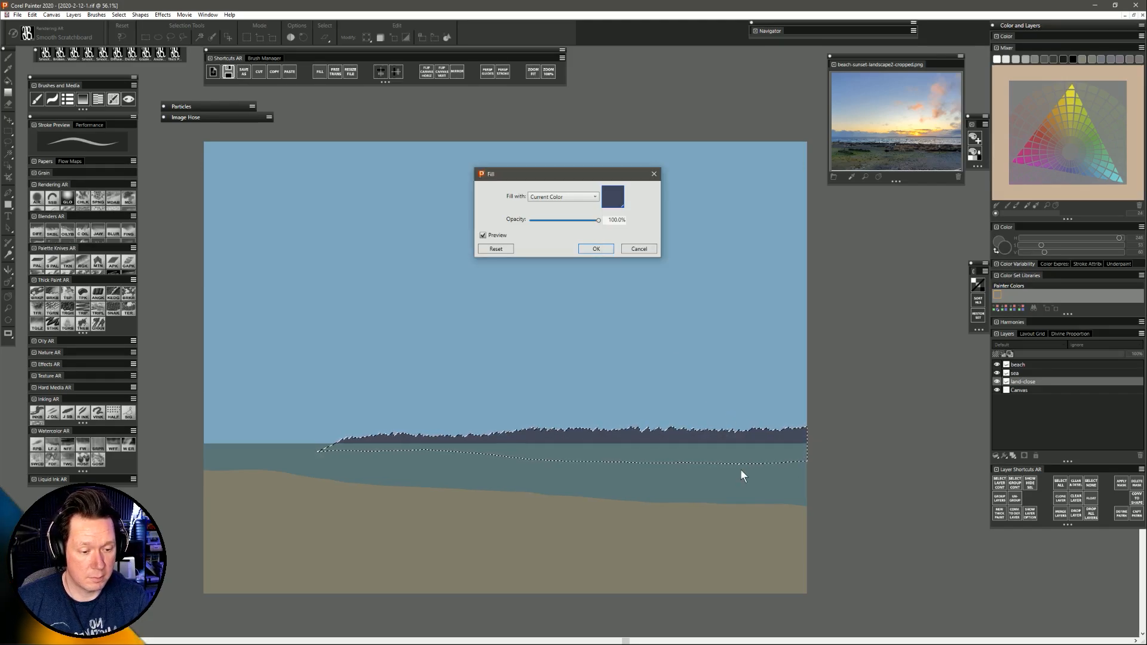
{"action": "left_click", "coordinate": [596, 250]}
{"action": "key", "text": "ctrl+d"}
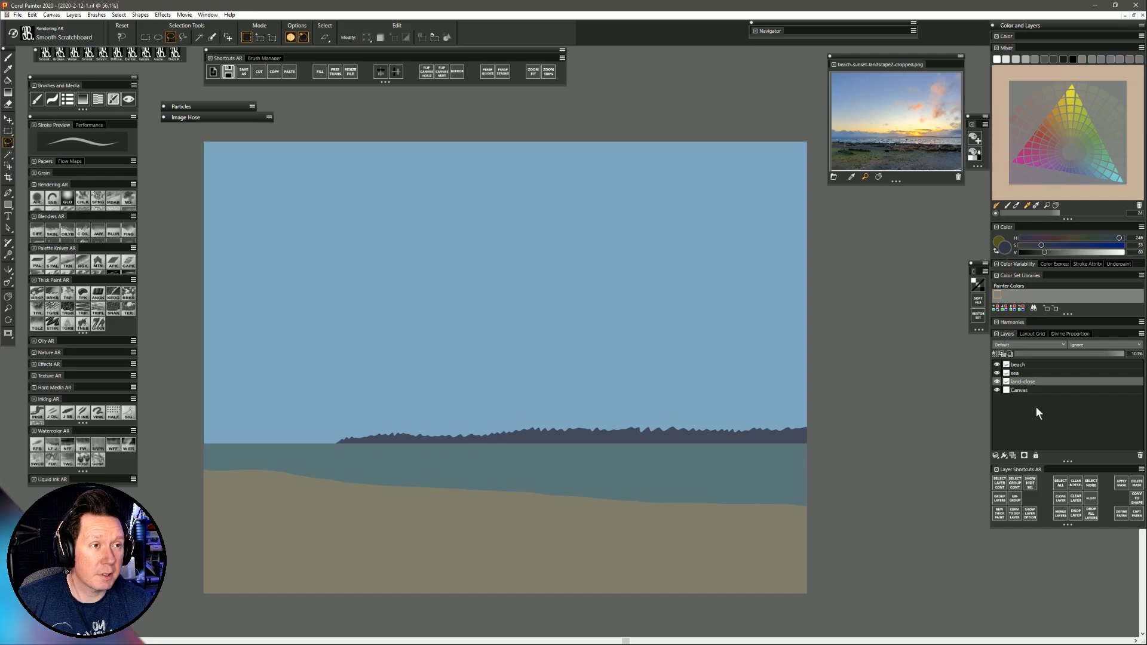
Add a new layer directly above the canvas and name it land-mid.
{"action": "left_click", "coordinate": [1029, 389]}
{"action": "left_click", "coordinate": [1014, 455]}
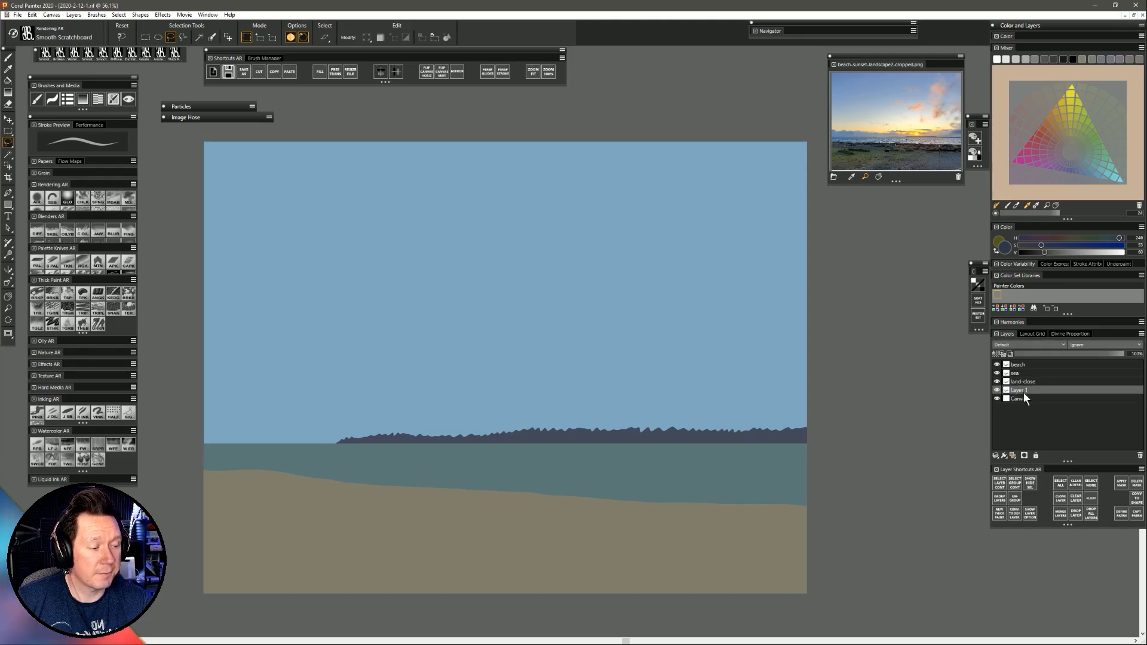
{"action": "double_click", "coordinate": [1023, 389]}
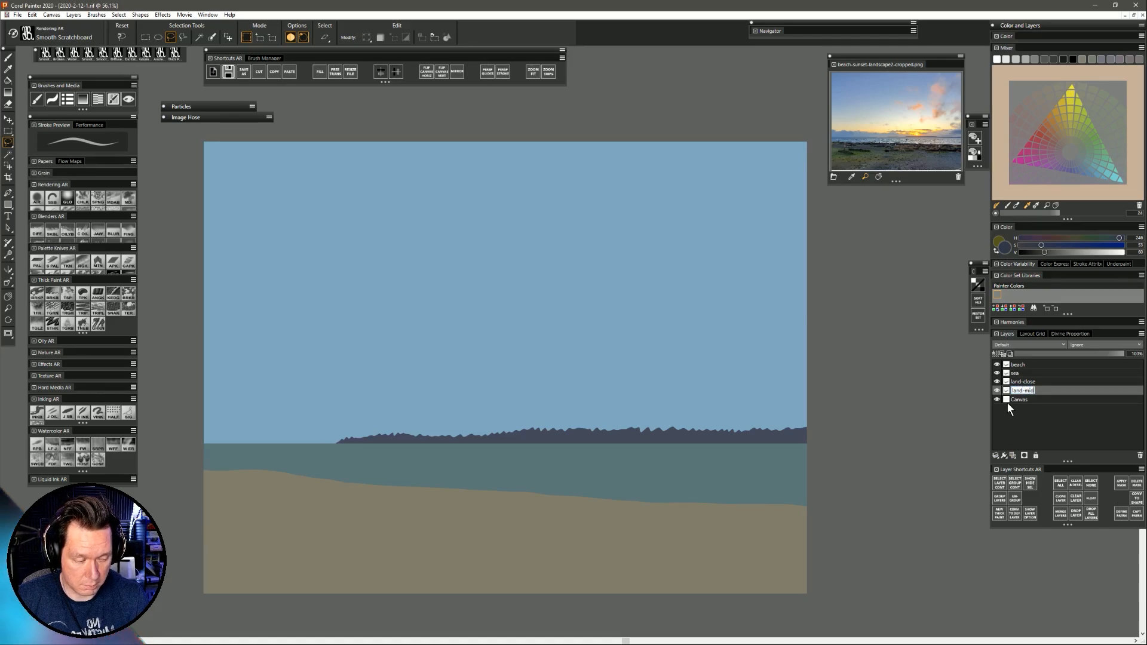
{"action": "key", "text": "Return"}
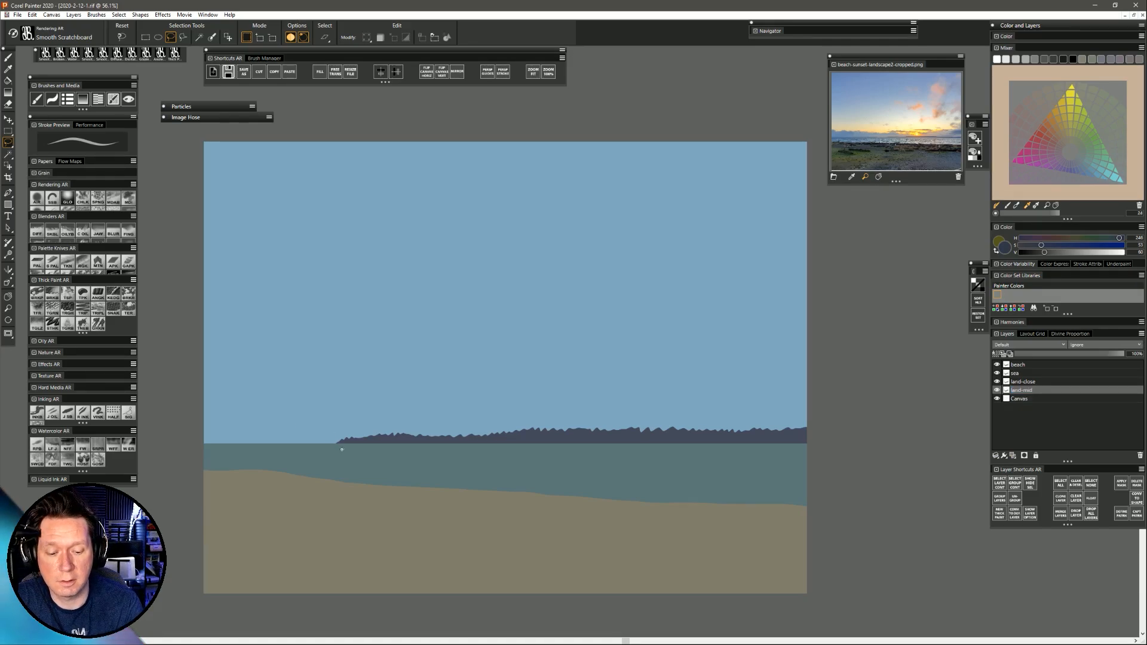
Lasso a low, jagged strip of land along the horizon from the canvas's left edge to just behind the dark land.
{"action": "left_click", "coordinate": [8, 309]}
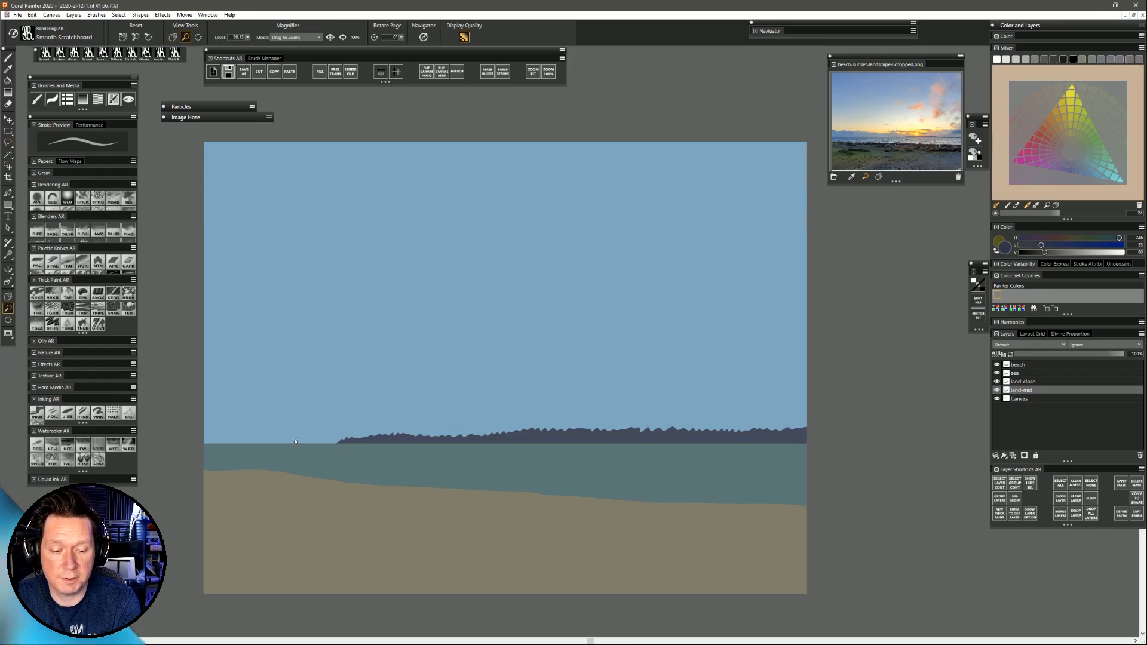
{"action": "left_click_drag", "start_coordinate": [297, 436], "coordinate": [347, 395]}
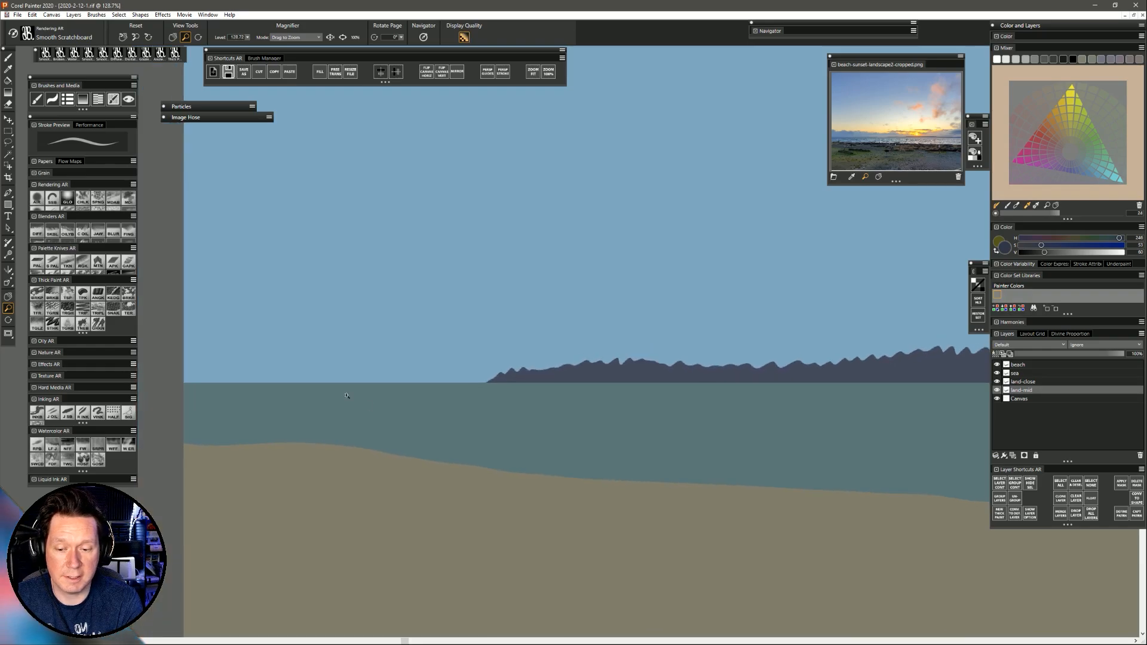
{"action": "left_click", "coordinate": [9, 143]}
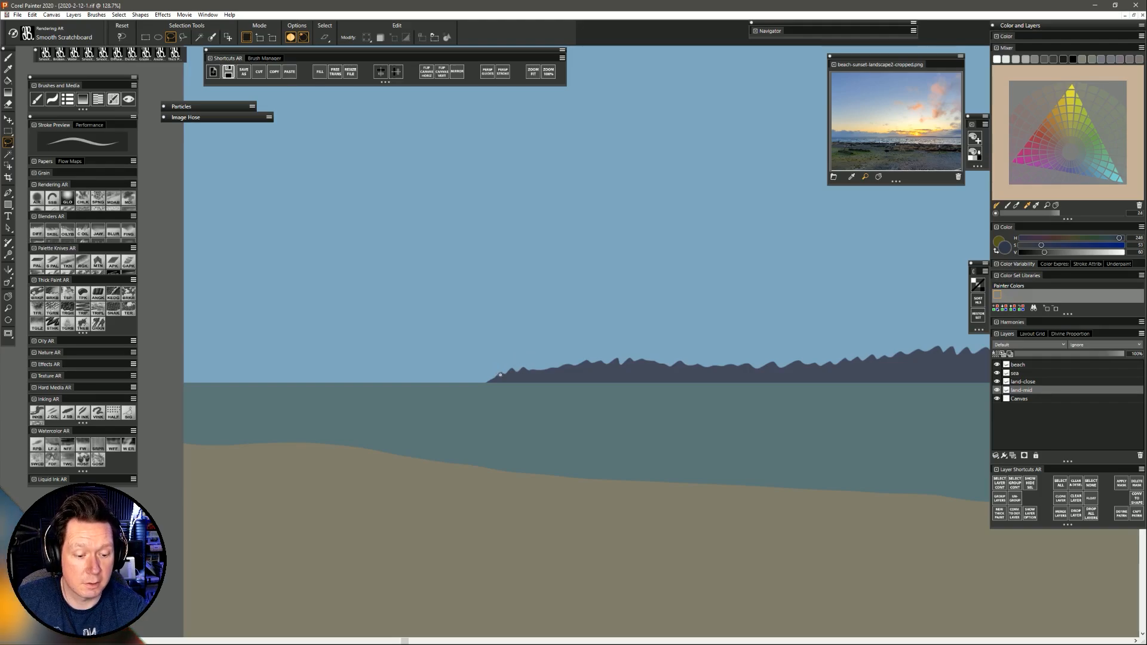
{"action": "left_click_drag", "start_coordinate": [499, 374], "coordinate": [297, 369]}
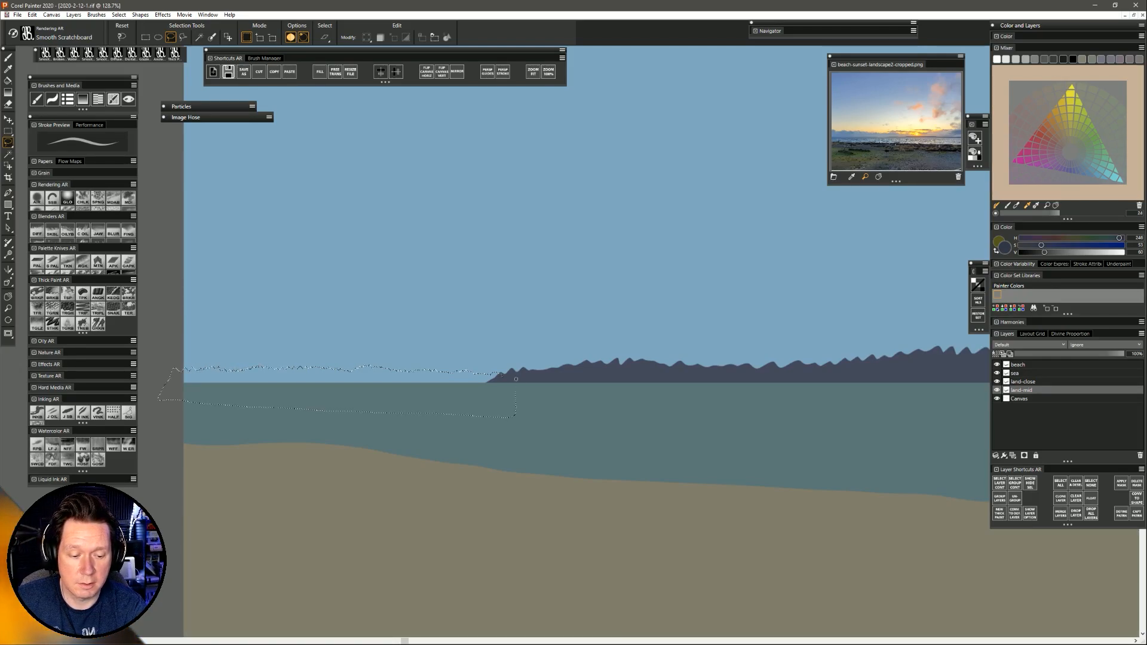
{"action": "left_click_drag", "start_coordinate": [516, 379], "coordinate": [515, 376]}
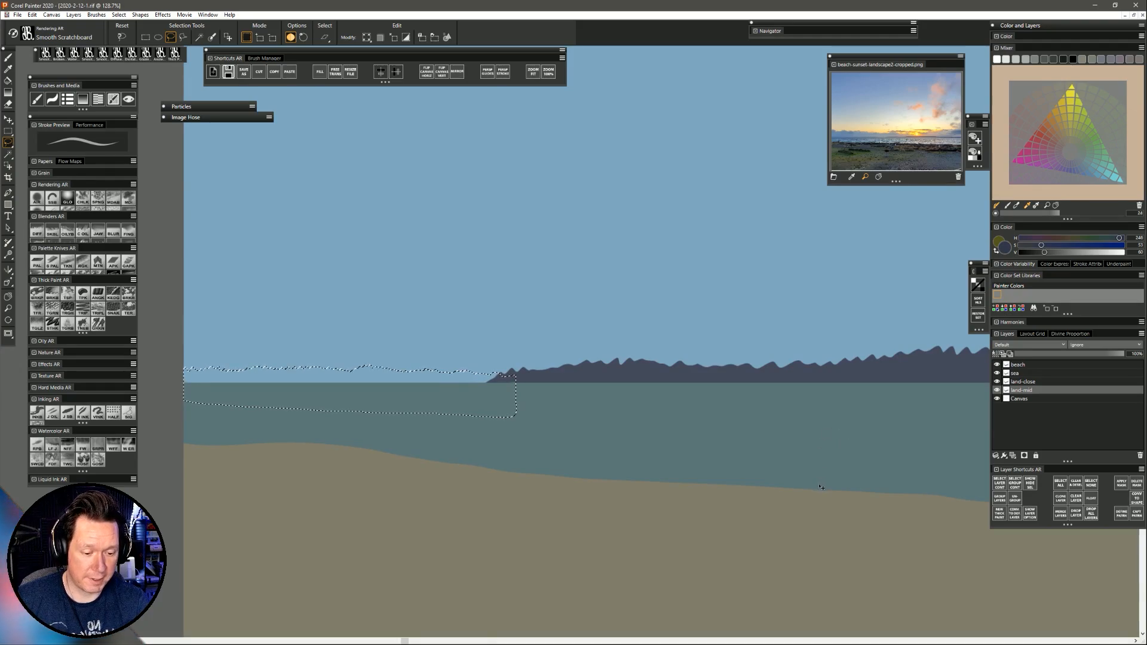
Fill the low land selection with a lighter, less saturated greyish violet than the close land, and deselect.
{"action": "key", "text": "ctrl+f"}
{"action": "left_click", "coordinate": [613, 196]}
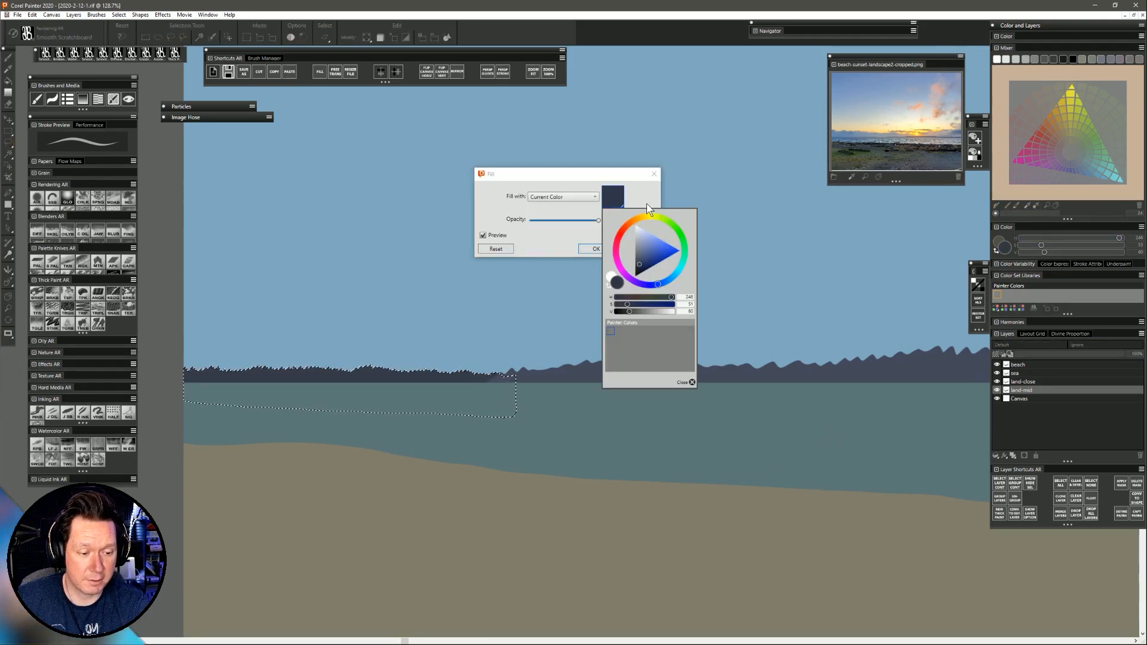
{"action": "mouse_move", "coordinate": [637, 311]}
{"action": "left_mouse_down"}
{"action": "mouse_move", "coordinate": [647, 312]}
{"action": "mouse_move", "coordinate": [623, 306]}
{"action": "left_mouse_up"}
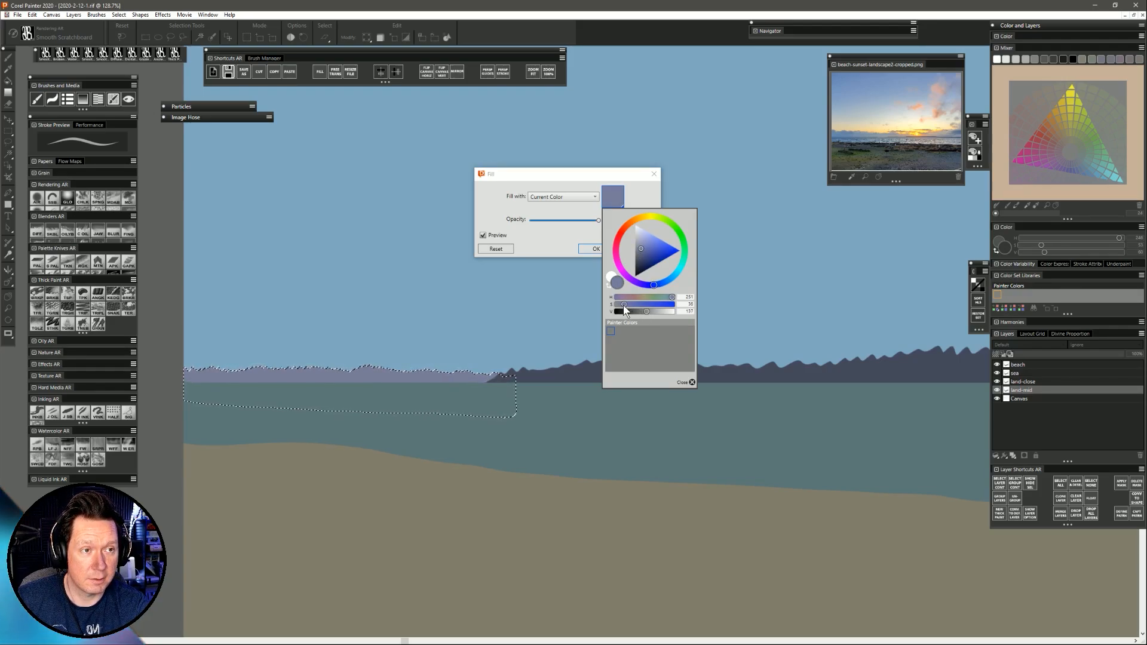
{"action": "left_click_drag", "start_coordinate": [643, 312], "coordinate": [642, 312]}
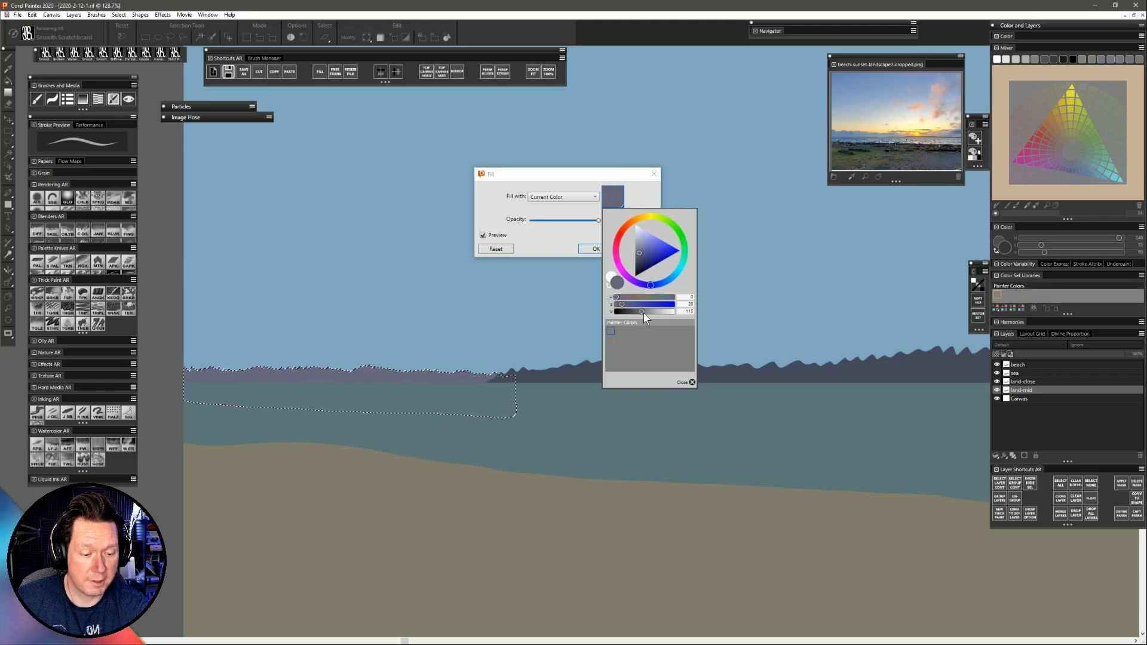
{"action": "left_click", "coordinate": [692, 383]}
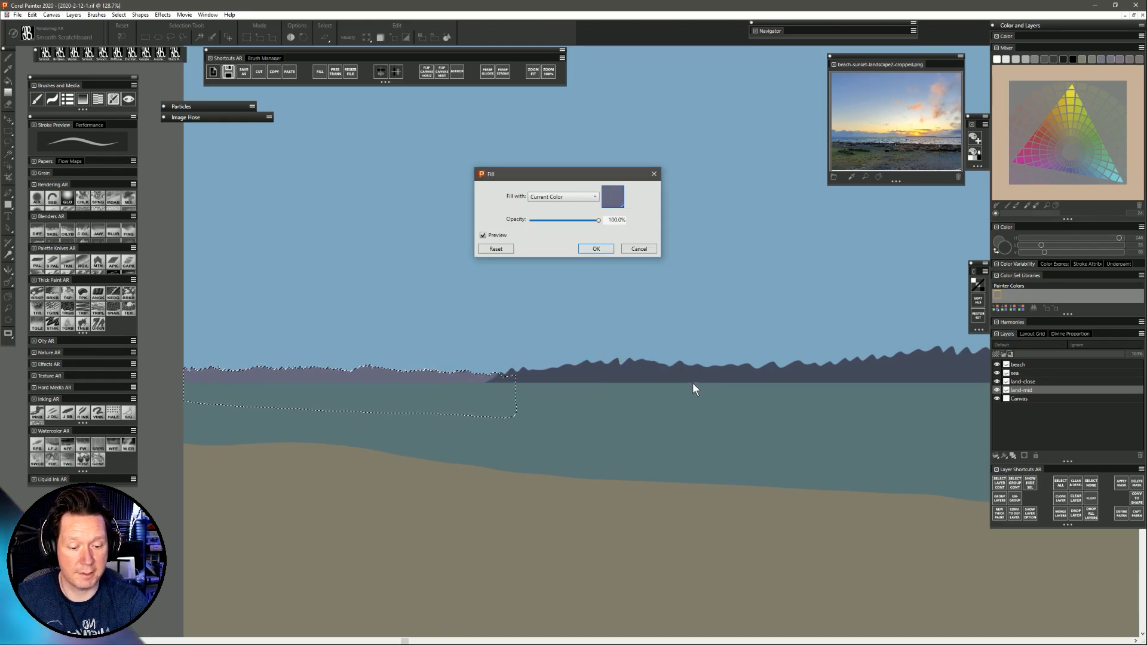
{"action": "left_click", "coordinate": [596, 249]}
{"action": "key", "text": "l"}
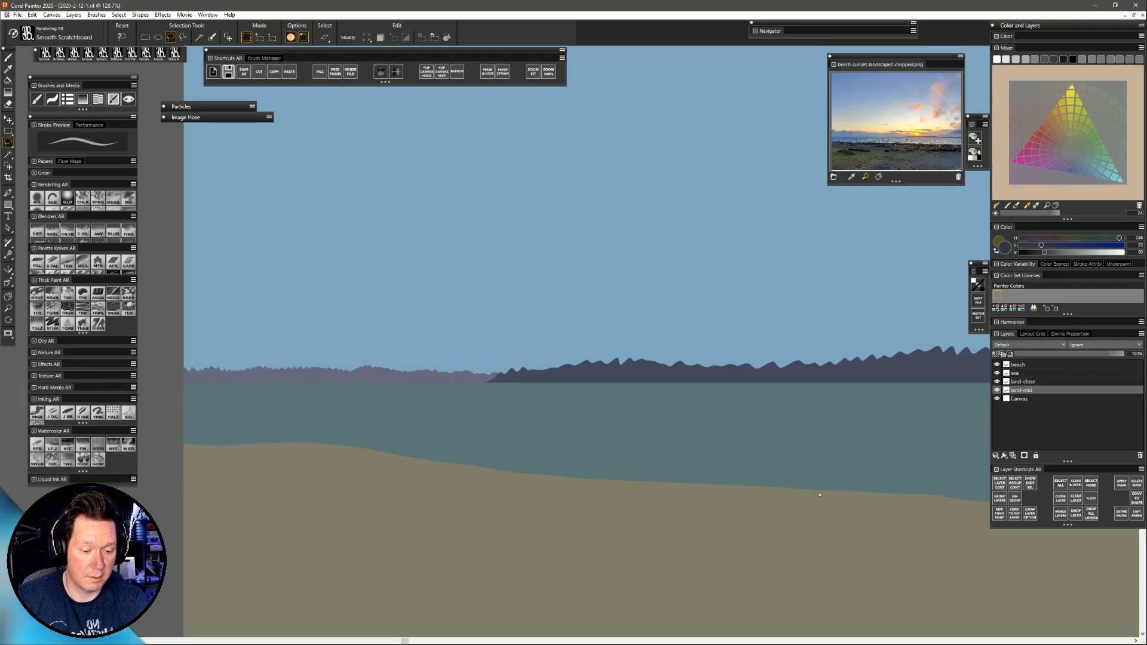
{"action": "left_click", "coordinate": [1031, 398]}
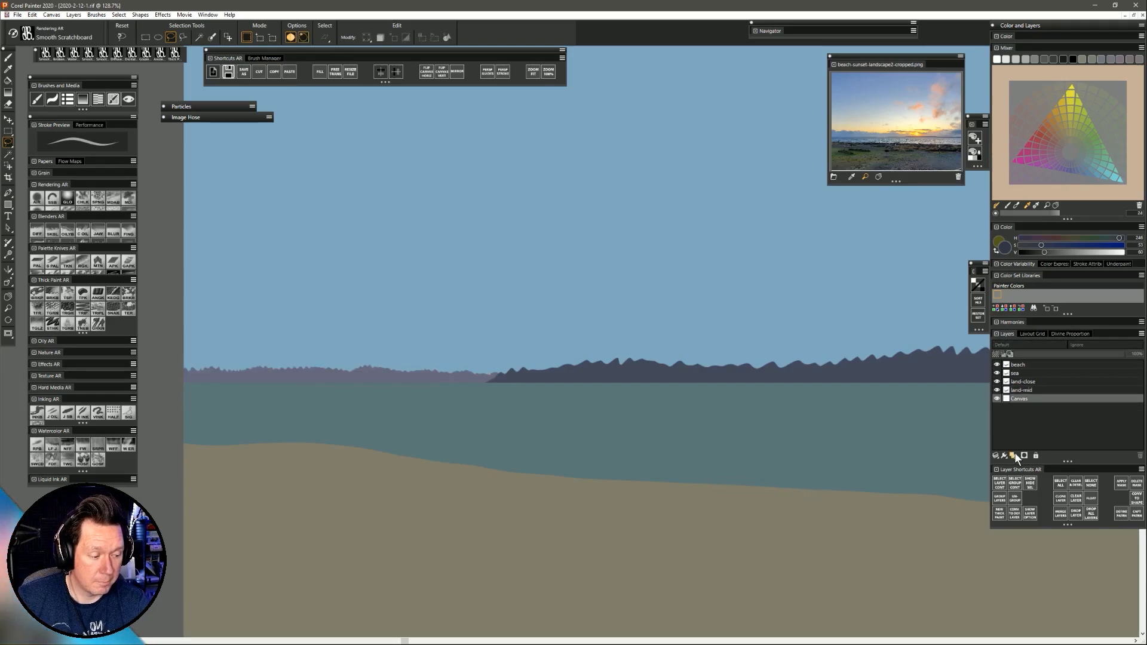
{"action": "left_click", "coordinate": [1014, 456]}
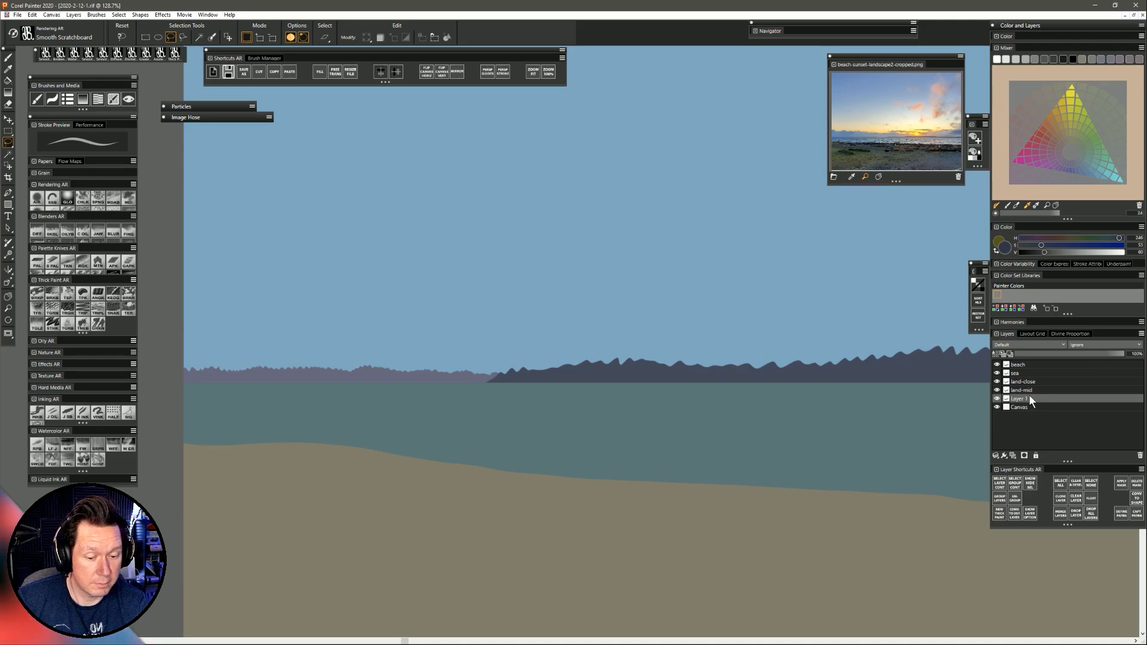
{"action": "double_click", "coordinate": [1024, 390]}
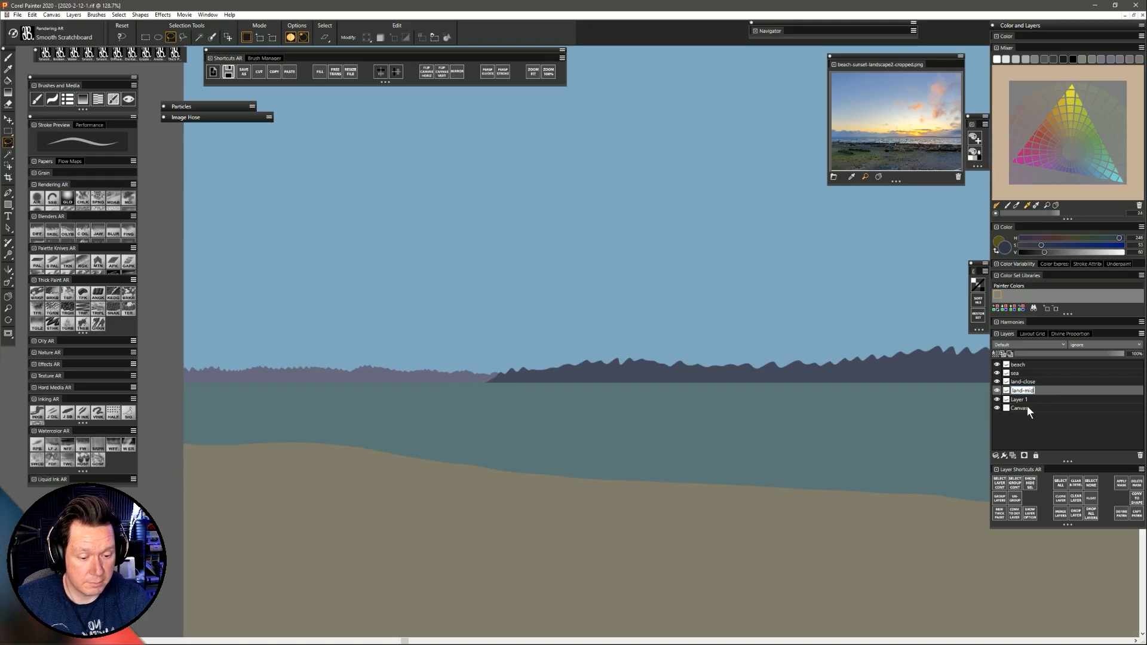
{"action": "left_click", "coordinate": [1035, 399]}
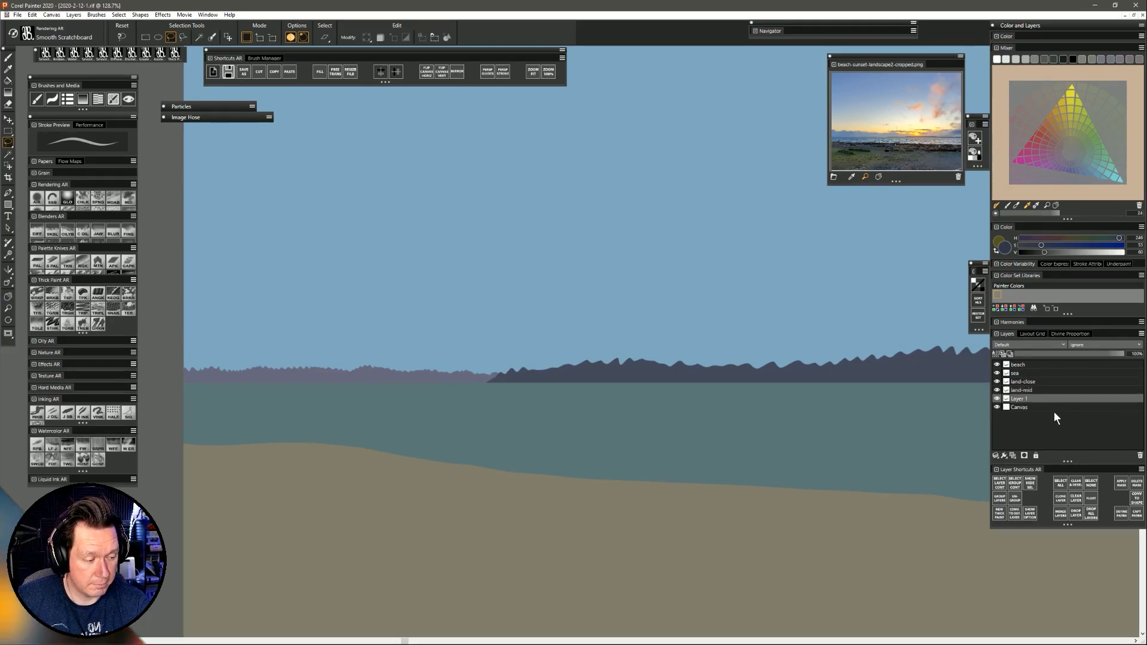
{"action": "left_click", "coordinate": [1139, 457]}
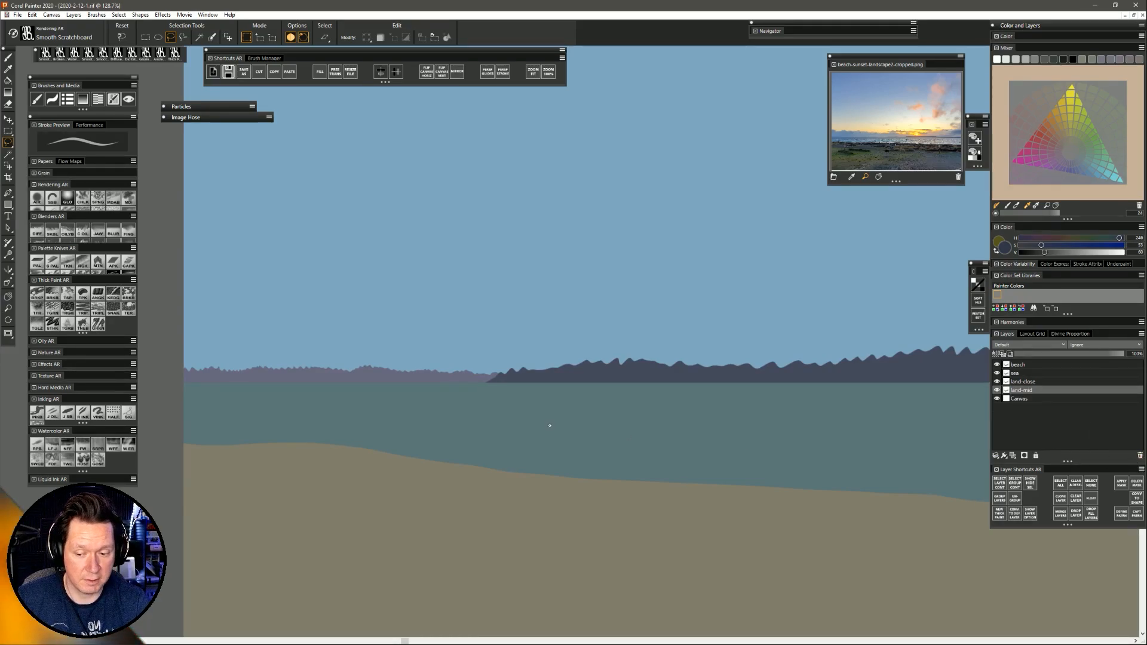
{"action": "left_click", "coordinate": [9, 309]}
{"action": "left_click_drag", "start_coordinate": [522, 405], "coordinate": [499, 421]}
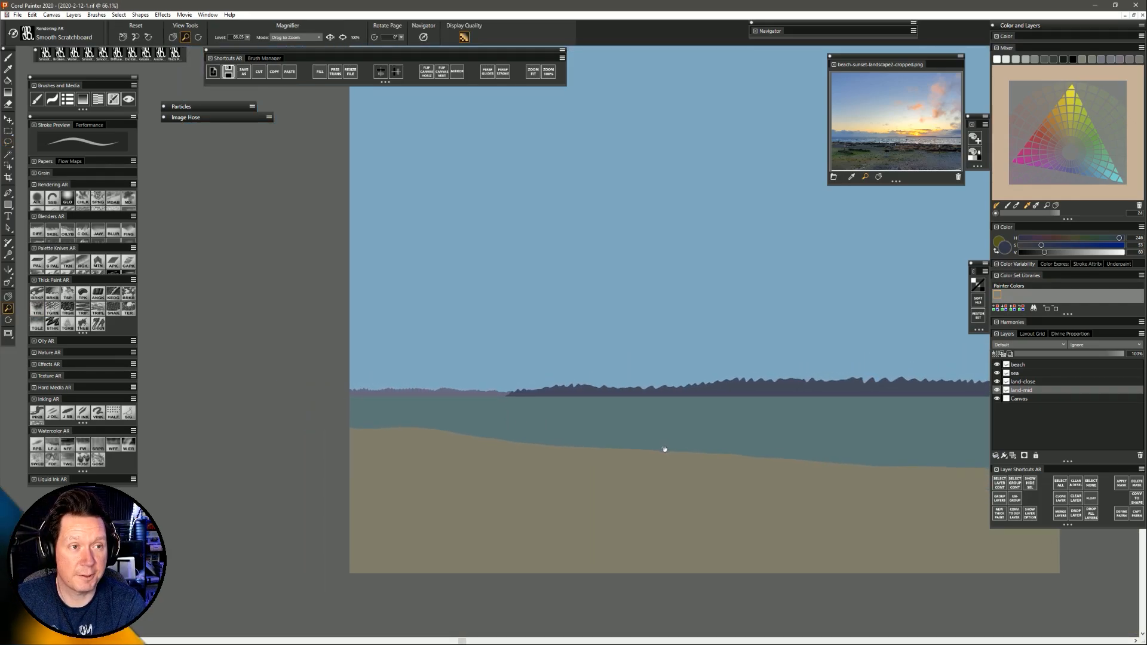
{"action": "mouse_move", "coordinate": [577, 448]}
{"action": "left_mouse_down"}
{"action": "mouse_move", "coordinate": [508, 439]}
{"action": "mouse_move", "coordinate": [561, 457]}
{"action": "left_mouse_up"}
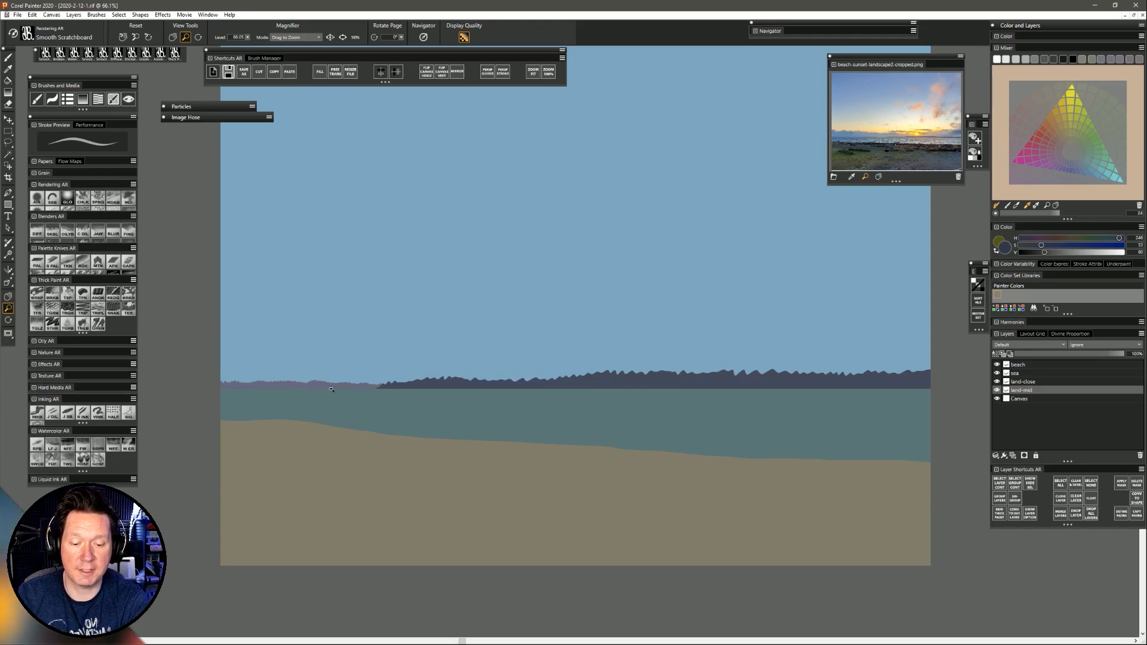
Add a new layer directly above the canvas and name it clouds-far.
{"action": "left_click_drag", "start_coordinate": [732, 451], "coordinate": [638, 488]}
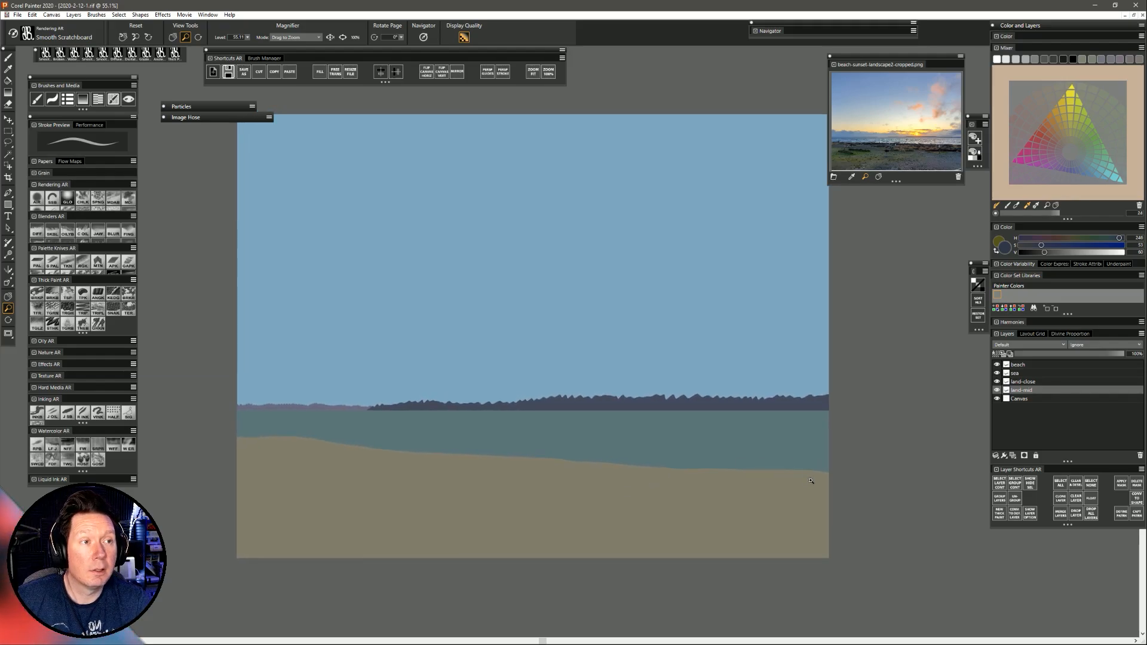
{"action": "left_click", "coordinate": [1032, 396]}
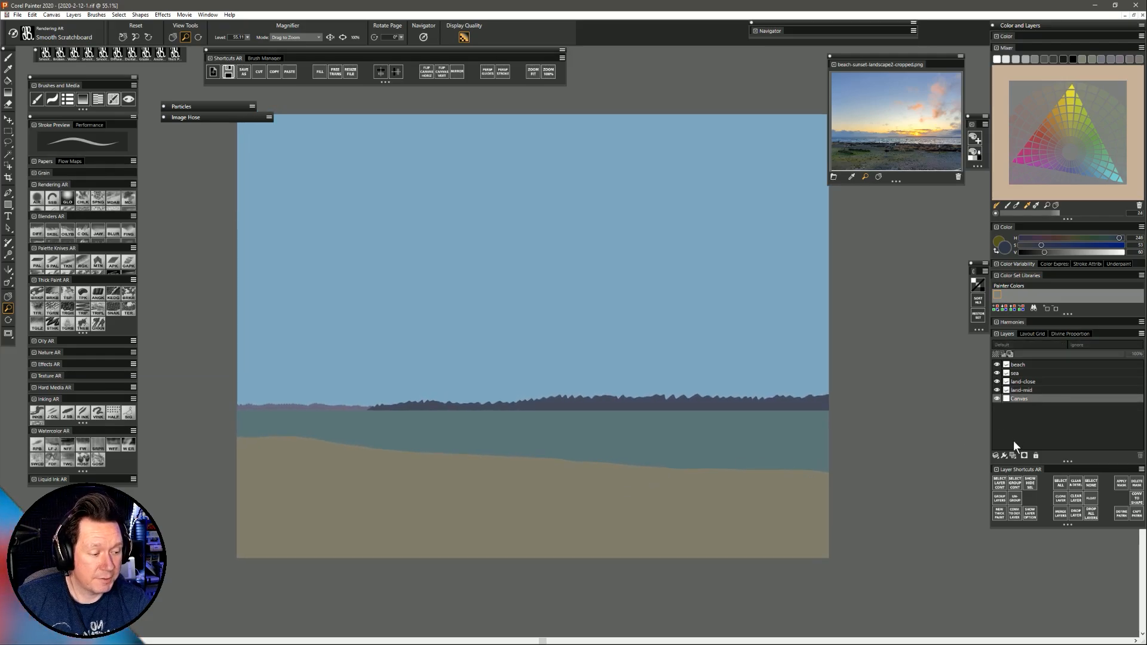
{"action": "left_click", "coordinate": [1013, 455]}
{"action": "double_click", "coordinate": [1020, 399]}
{"action": "type", "text": "c"}
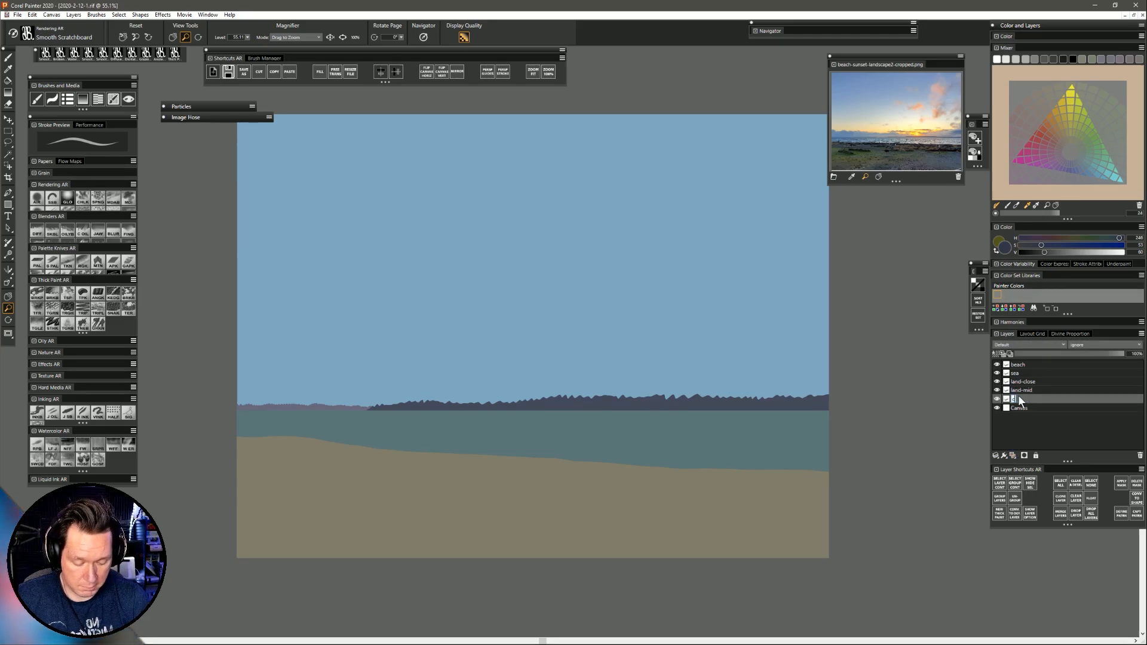
{"action": "type", "text": "louds"}
{"action": "key", "text": "Return"}
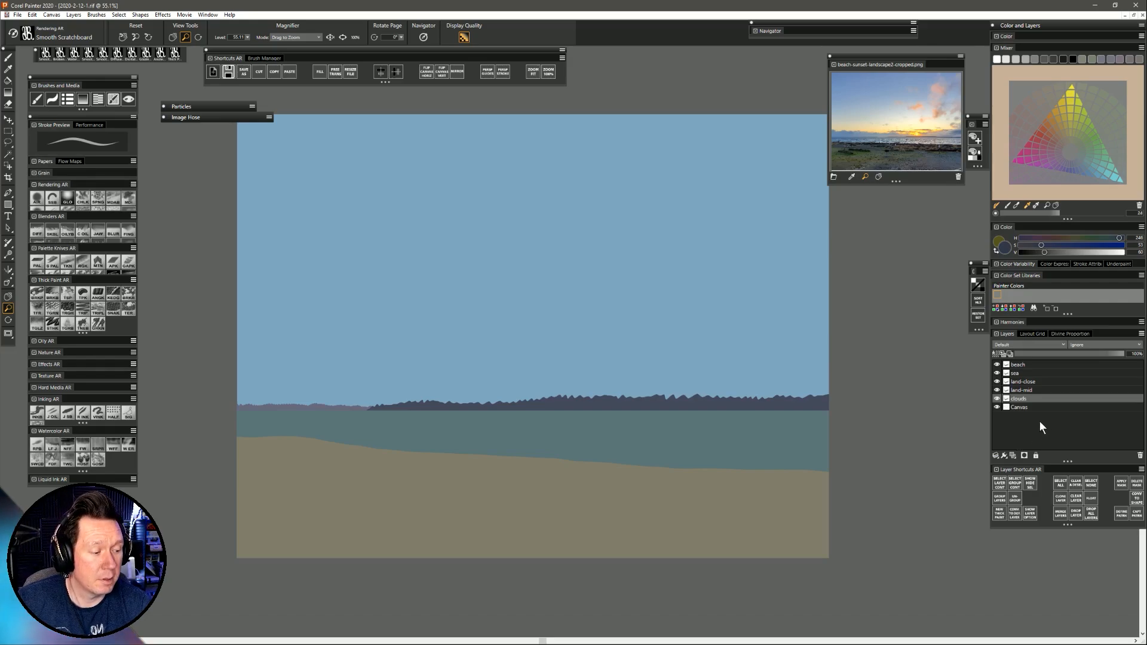
{"action": "double_click", "coordinate": [1022, 399]}
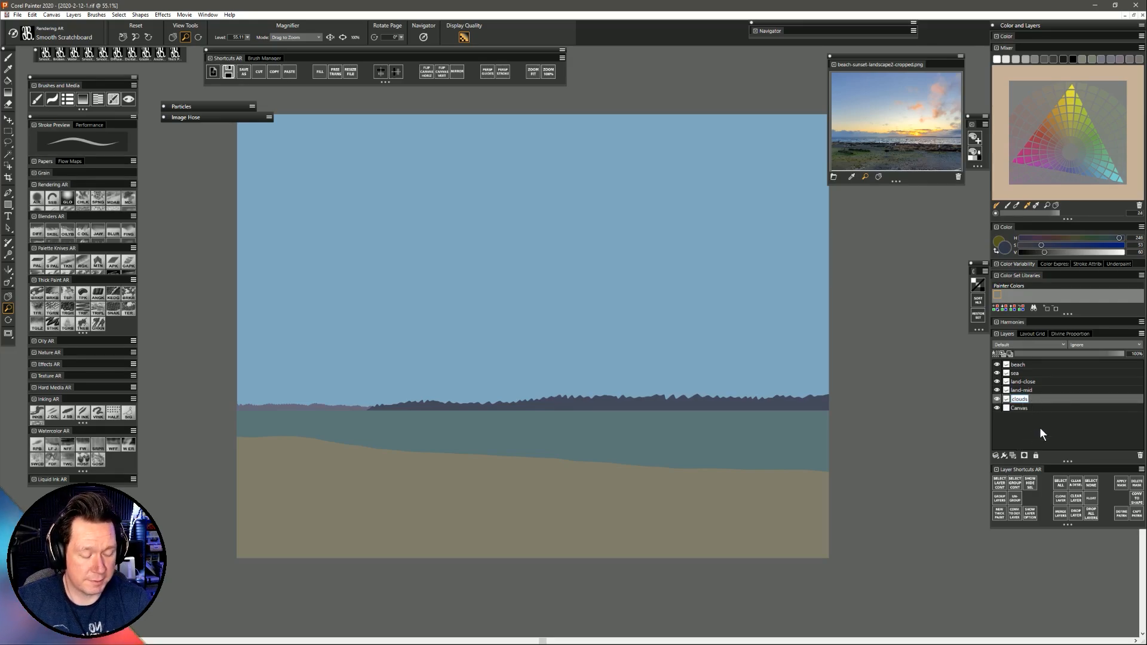
{"action": "type", "text": "-fa"}
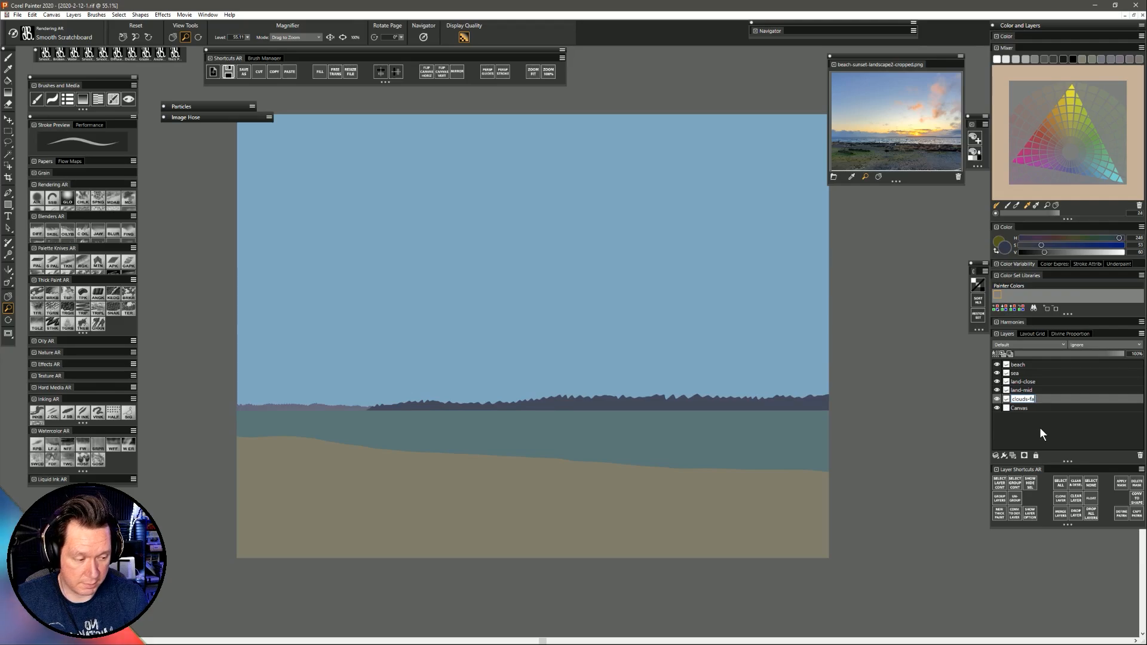
{"action": "type", "text": "r"}
{"action": "key", "text": "Return"}
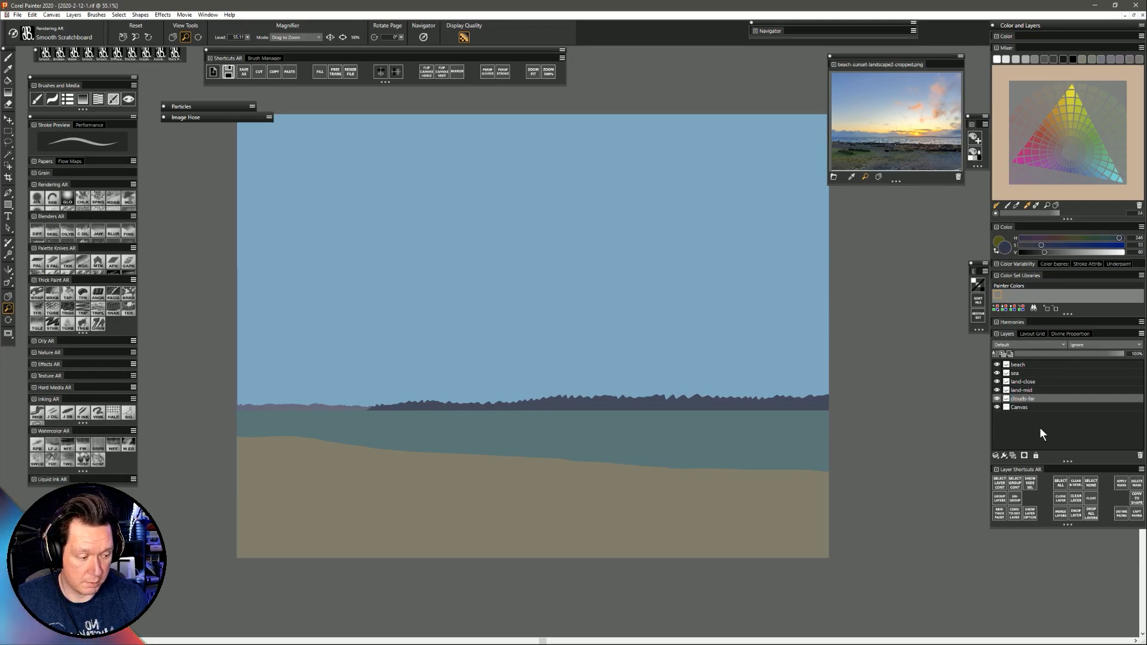
Add a new layer above clouds-far and name it clouds-near.
{"action": "left_click", "coordinate": [1013, 456]}
{"action": "double_click", "coordinate": [1023, 398]}
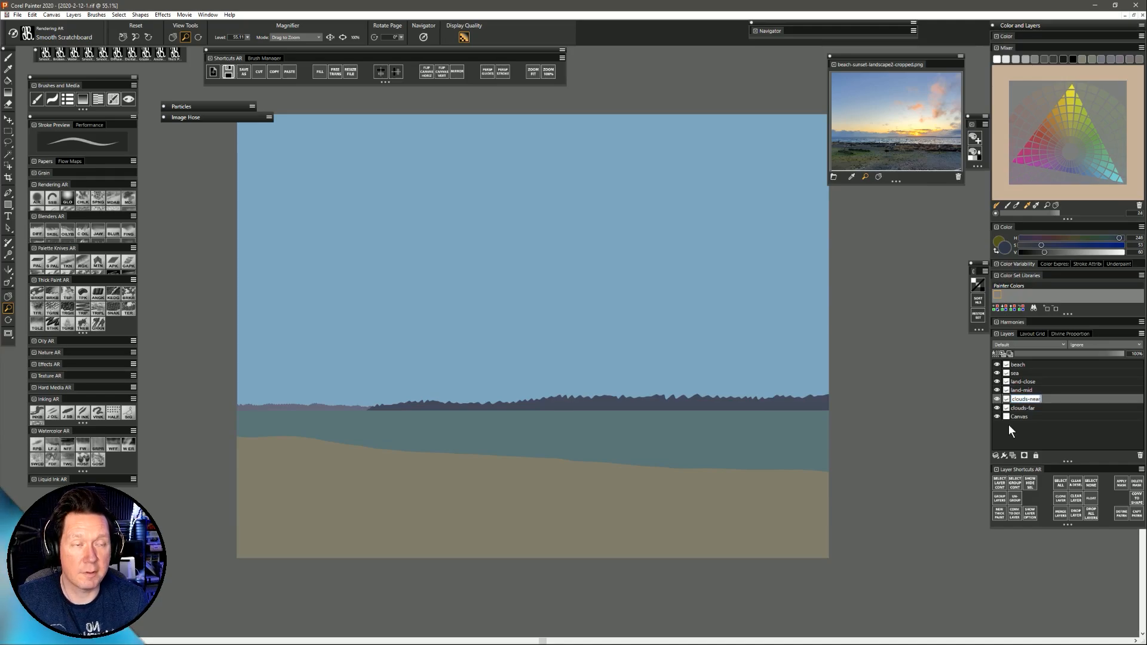
{"action": "key", "text": "Return"}
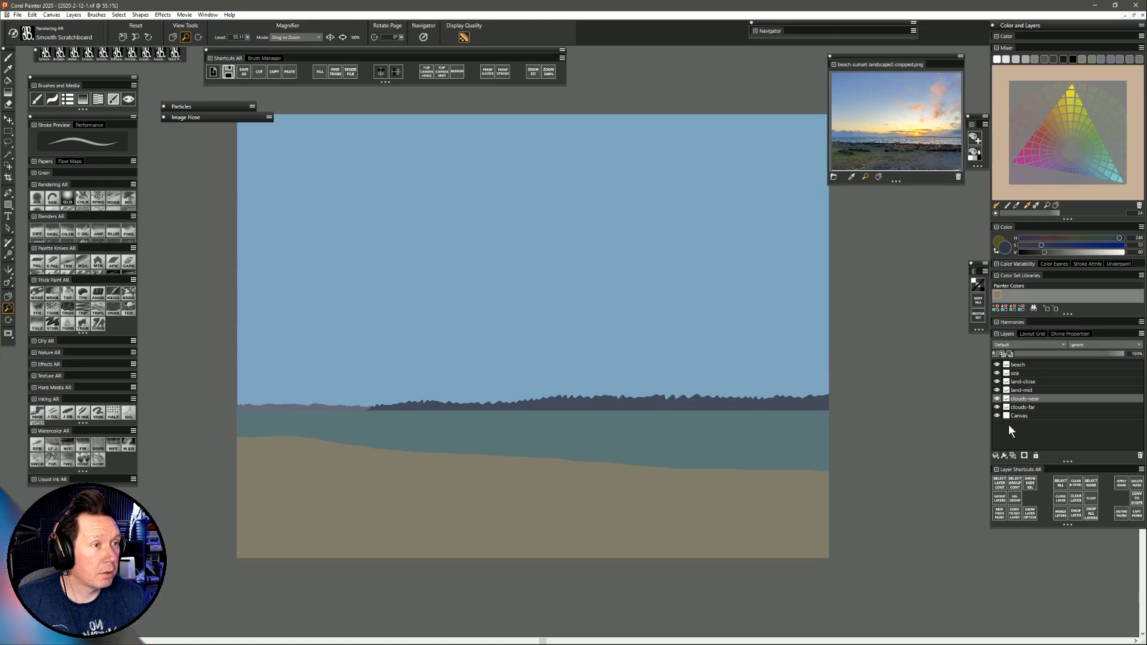
Add a new layer at the top of the stack, above the beach, and name it grass.
{"action": "key", "text": "ctrl+shift+n"}
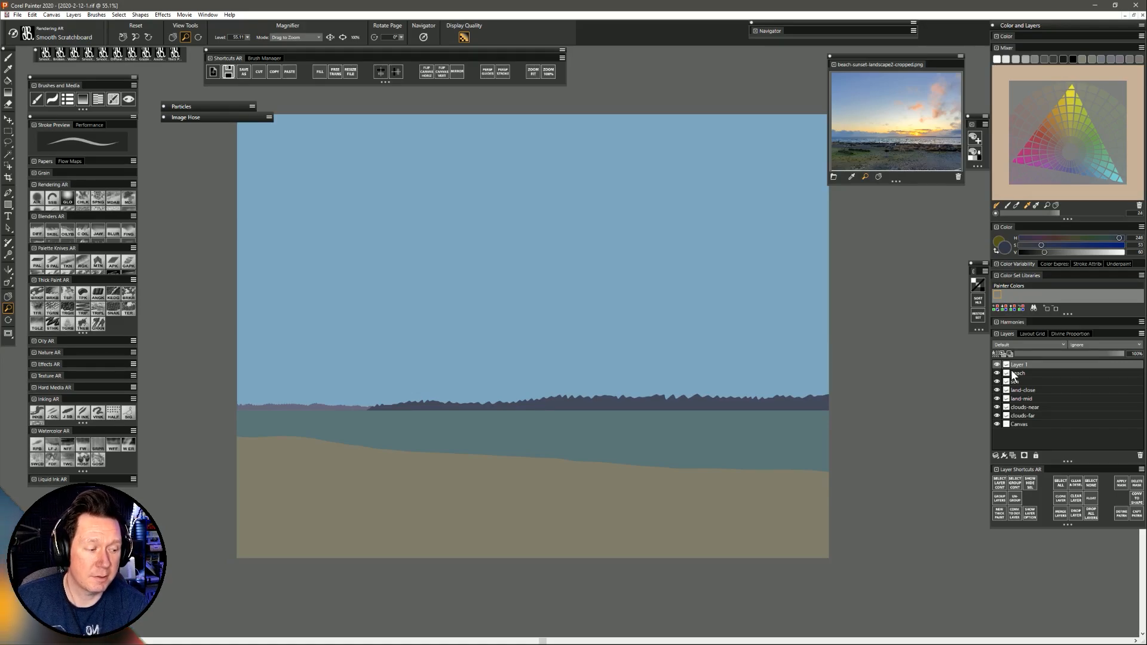
{"action": "double_click", "coordinate": [1018, 364]}
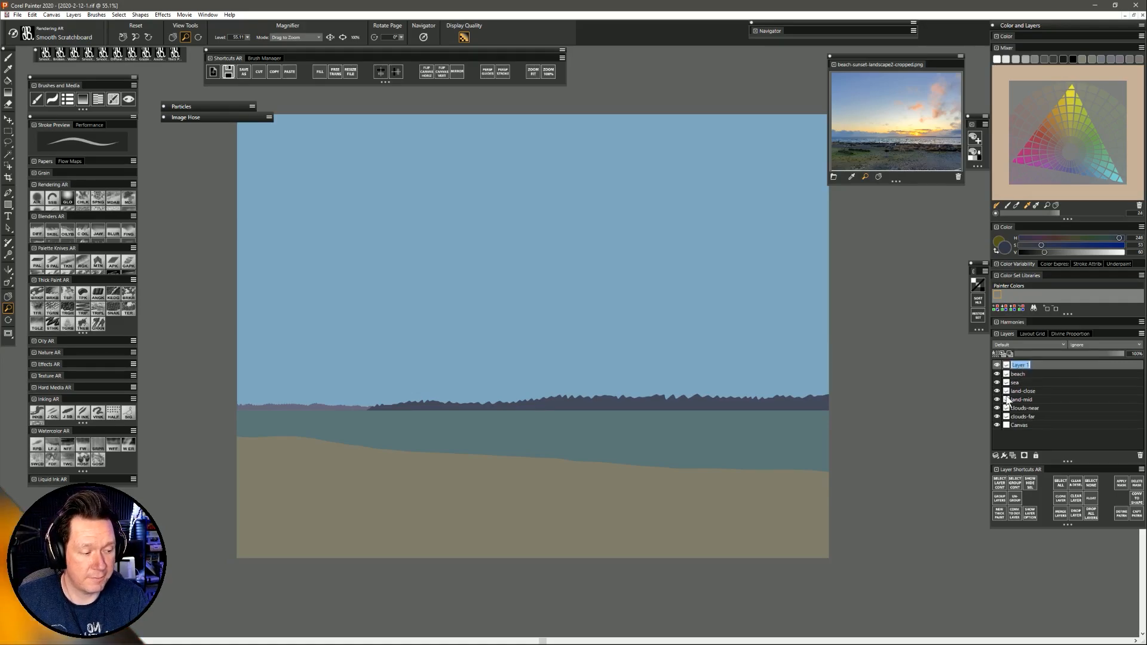
{"action": "type", "text": "grass"}
{"action": "key", "text": "Return"}
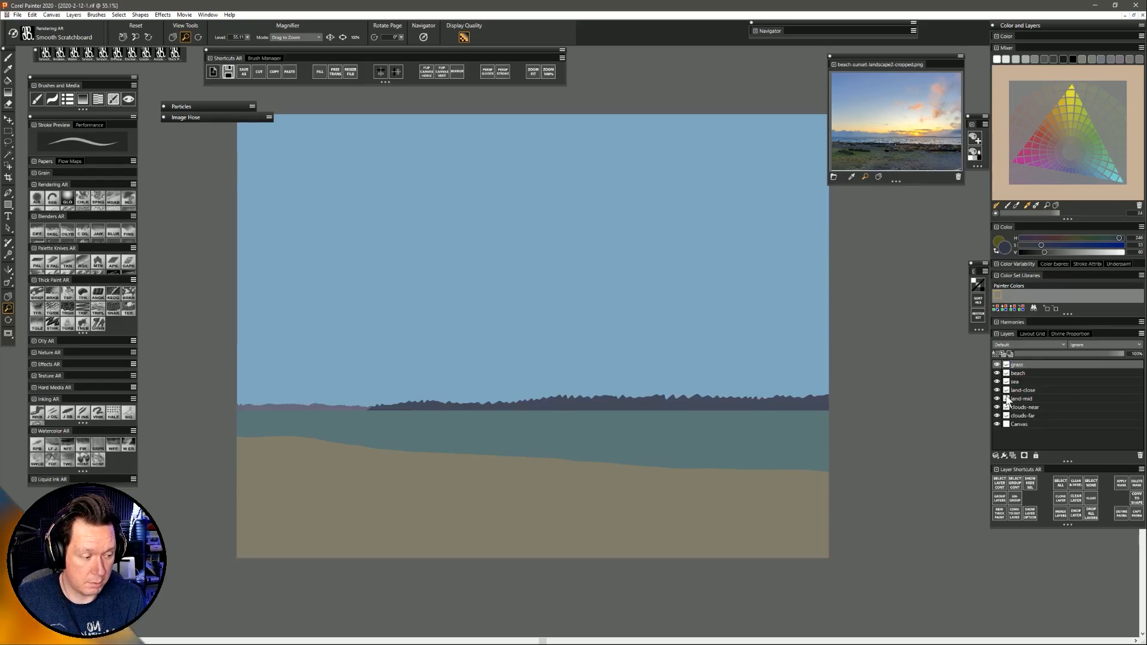
Add two more layers above the grass layer, naming the first rocks and the topmost one logs.
{"action": "left_click", "coordinate": [1013, 456]}
{"action": "double_click", "coordinate": [1022, 366]}
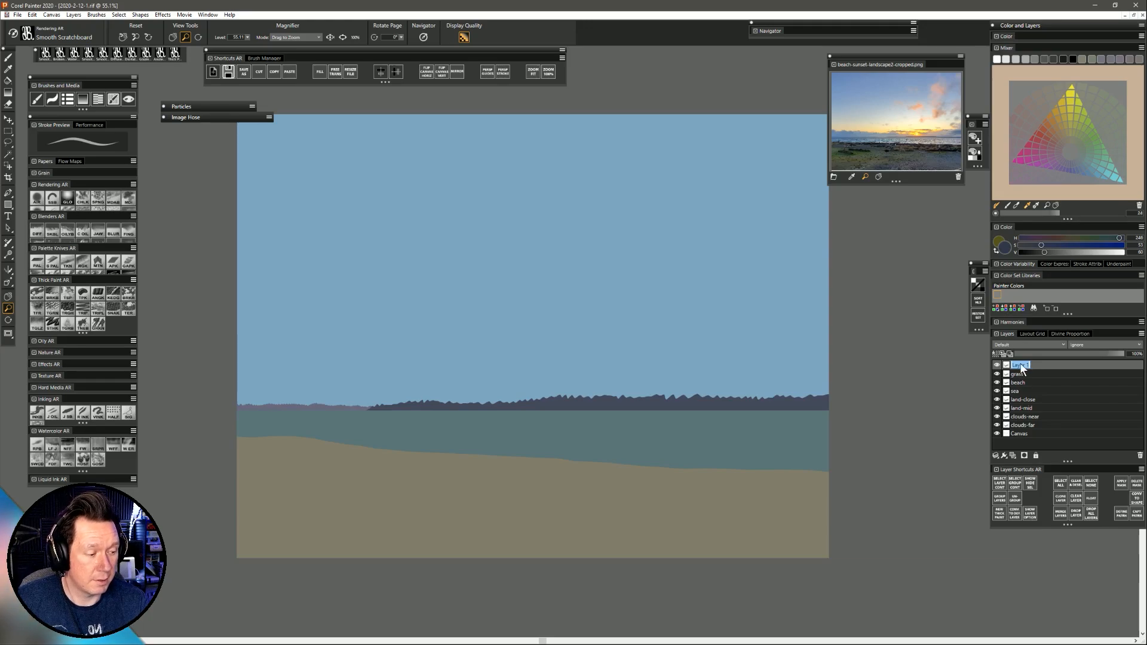
{"action": "key", "text": "Return"}
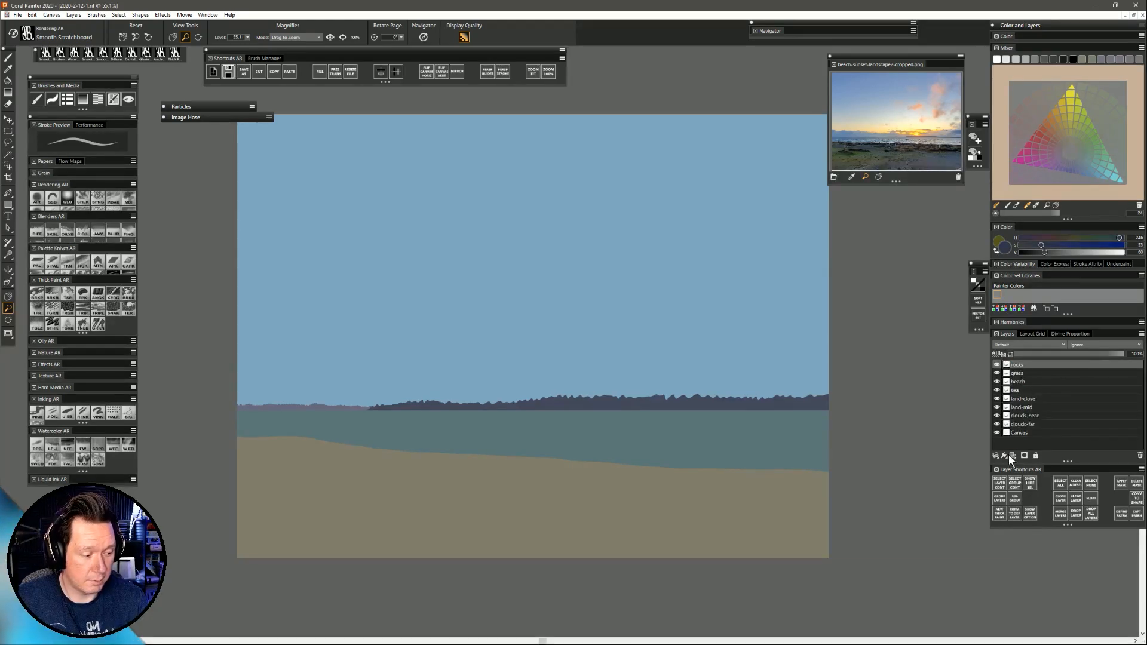
{"action": "left_click", "coordinate": [1012, 455]}
{"action": "double_click", "coordinate": [1020, 365]}
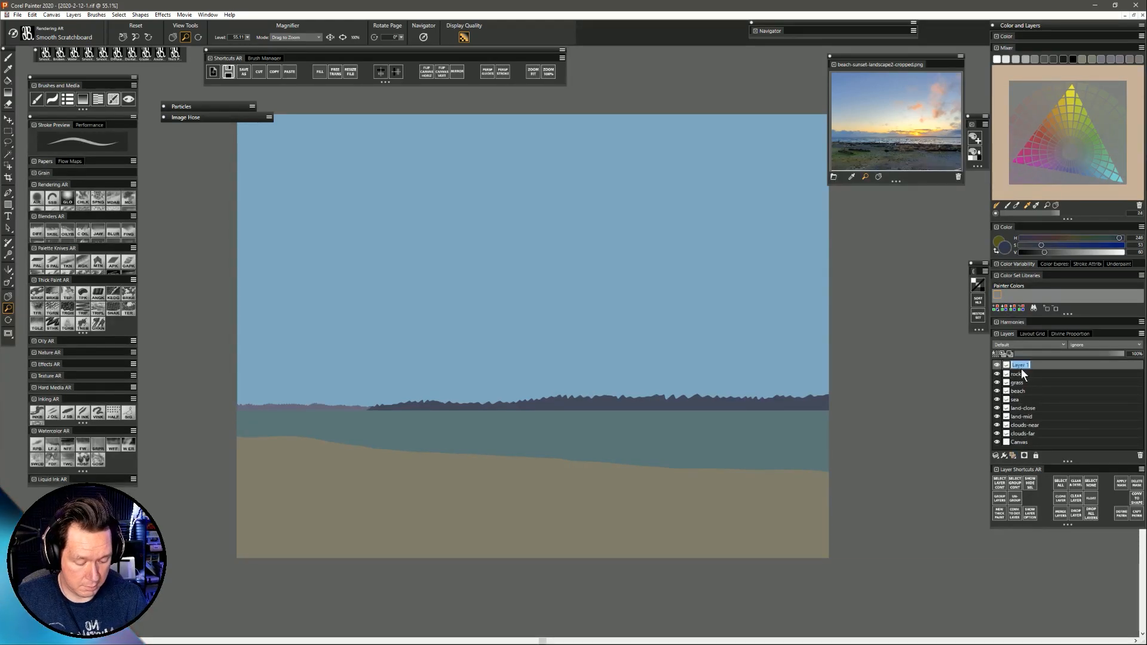
{"action": "key", "text": "Return"}
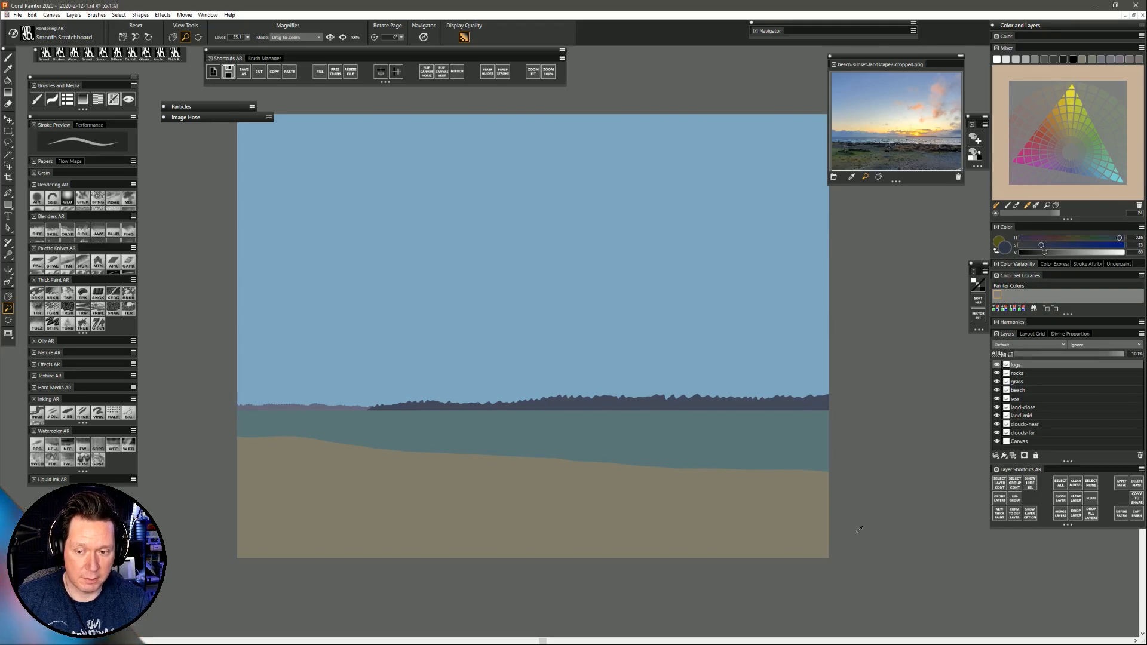
Select the canvas layer and the Digital Airbrush AR brush, and enlarge the brush to a size of about 400.
{"action": "left_click", "coordinate": [887, 513]}
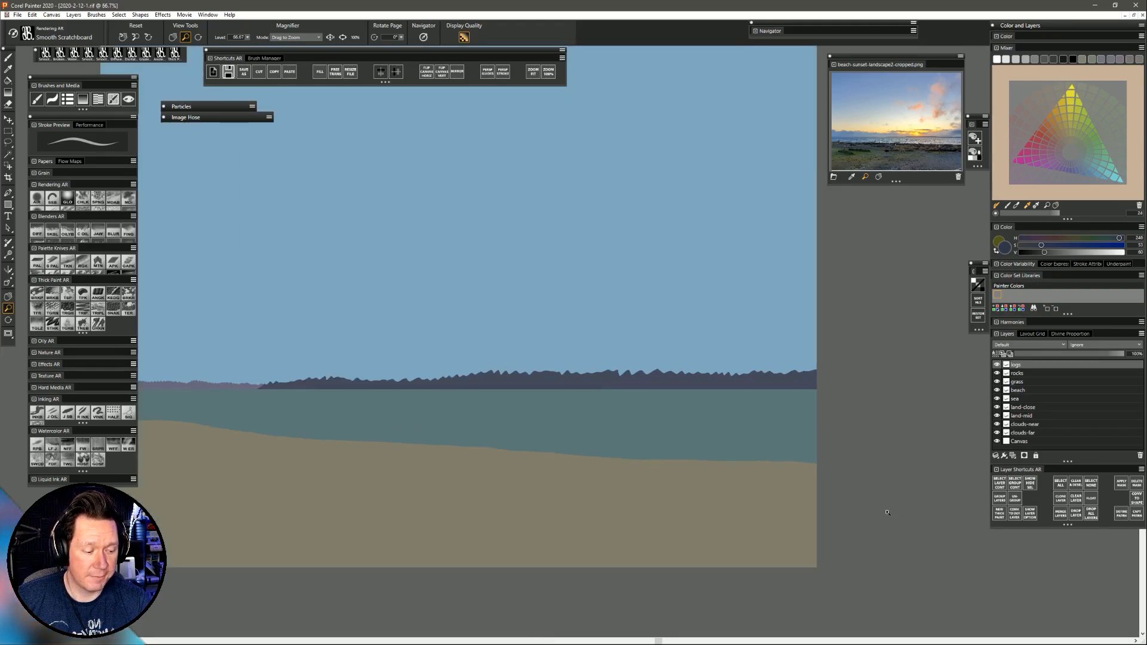
{"action": "left_click_drag", "start_coordinate": [652, 453], "coordinate": [660, 477]}
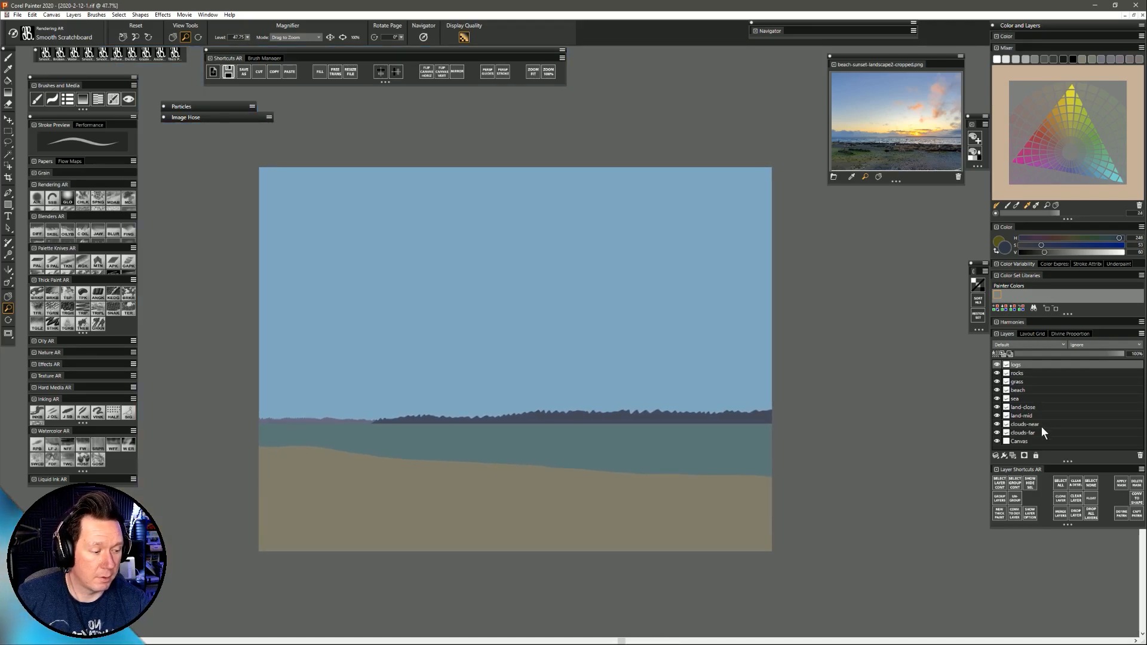
{"action": "left_click", "coordinate": [1026, 441]}
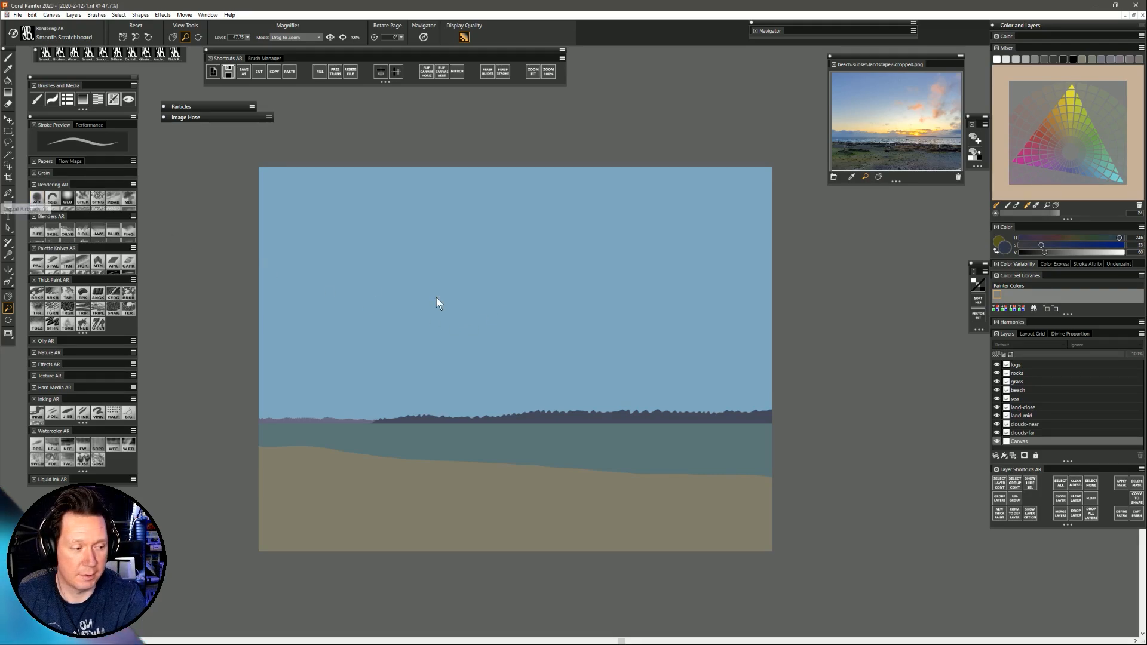
{"action": "left_click", "coordinate": [37, 199]}
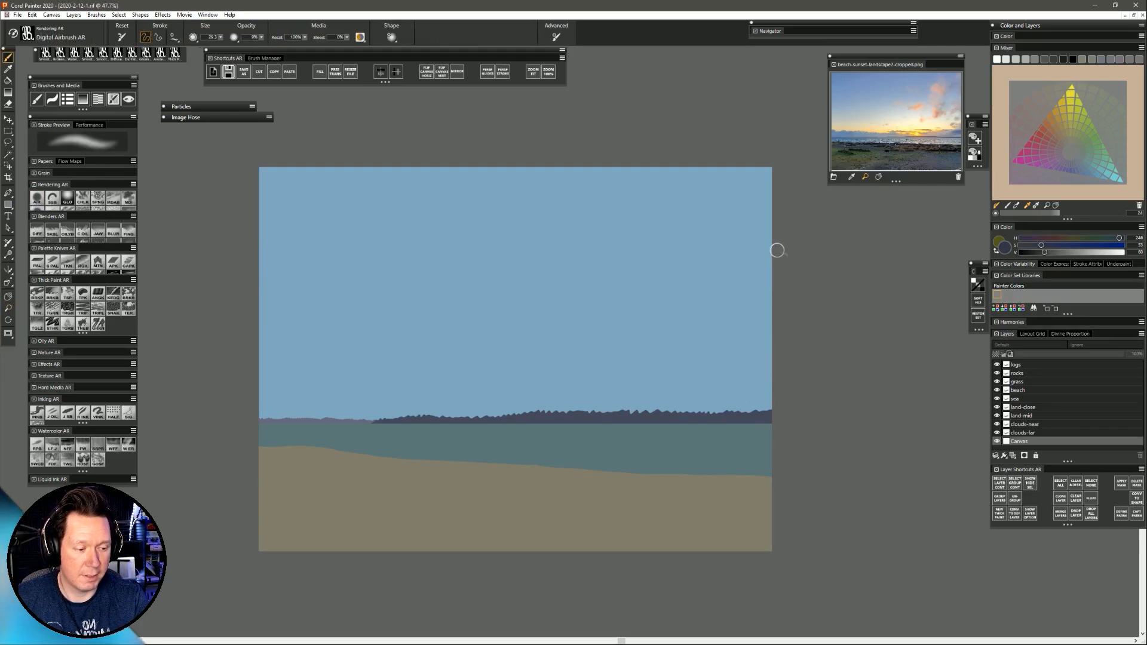
{"action": "left_click_drag", "start_coordinate": [658, 357], "coordinate": [663, 346]}
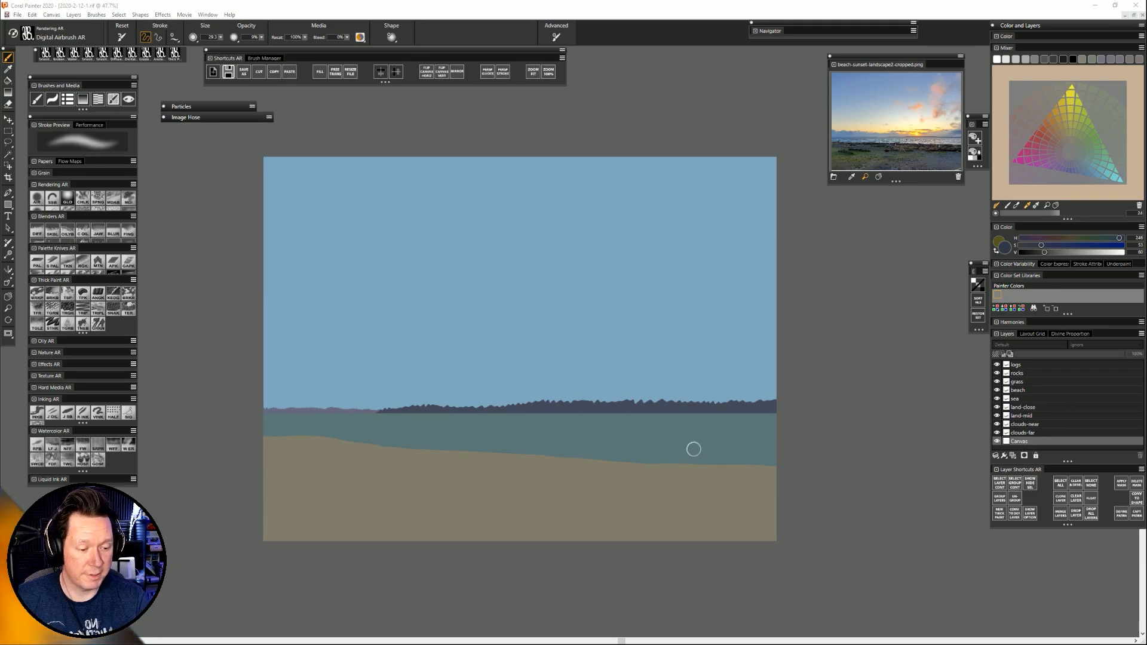
{"action": "left_click_drag", "start_coordinate": [517, 353], "coordinate": [512, 351]}
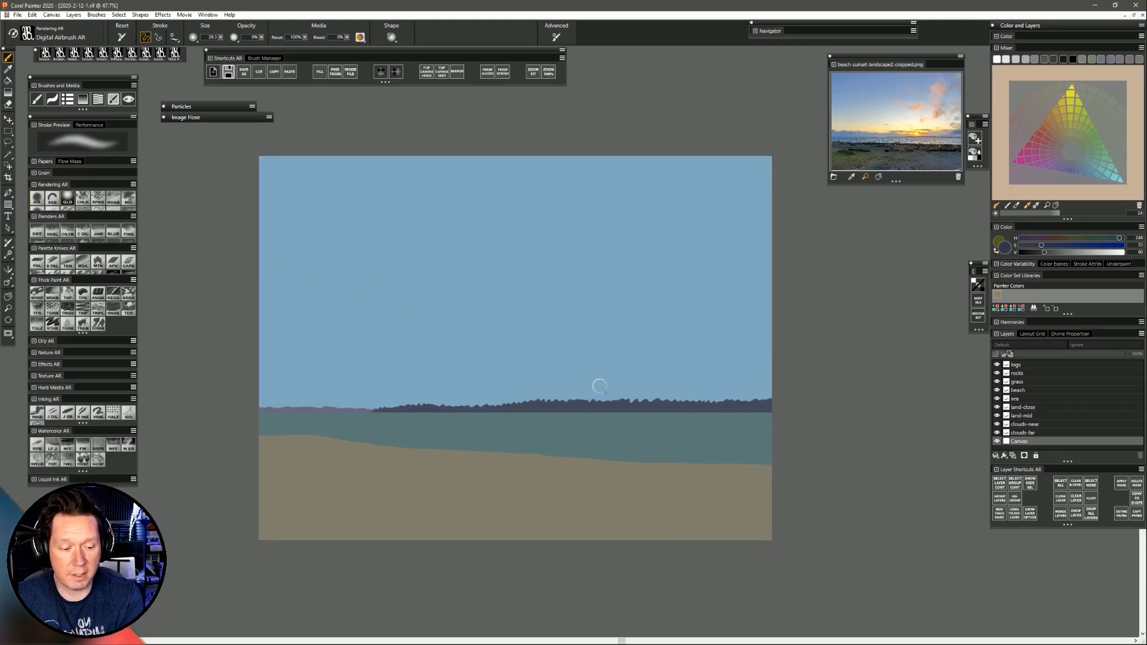
{"action": "mouse_move", "coordinate": [607, 378]}
{"action": "left_mouse_down"}
{"action": "mouse_move", "coordinate": [610, 434]}
{"action": "mouse_move", "coordinate": [636, 470]}
{"action": "left_mouse_up"}
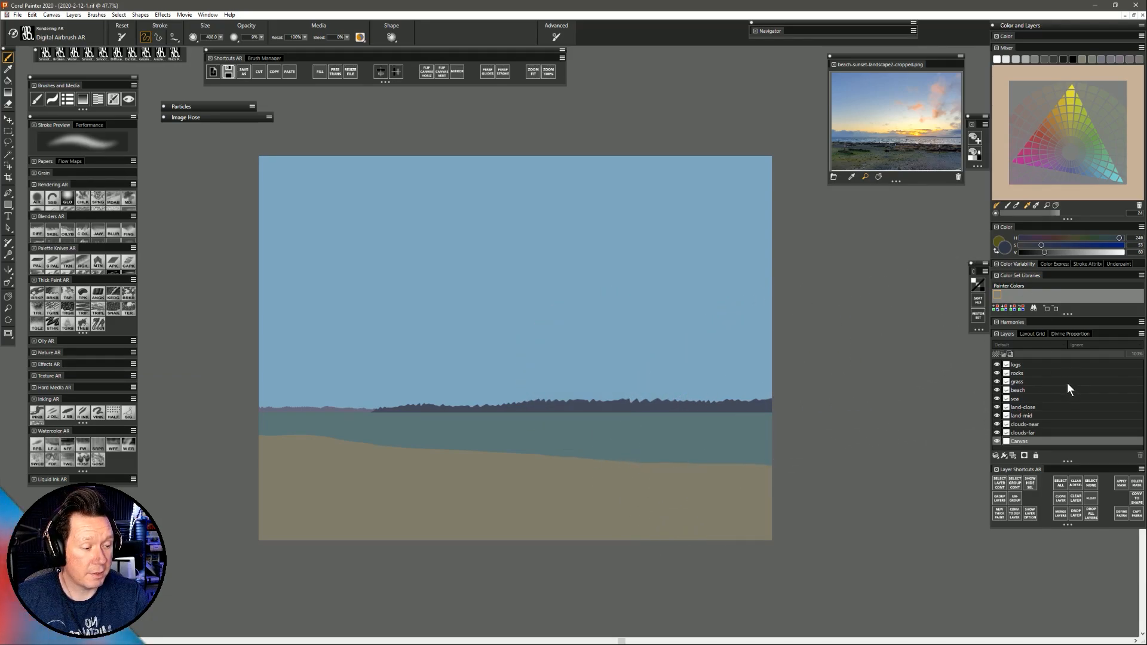
Airbrush the upper sky with a muted blue-violet from the gamut mask, slightly darkened, fading it out toward the middle of the sky.
{"action": "left_click", "coordinate": [1079, 168]}
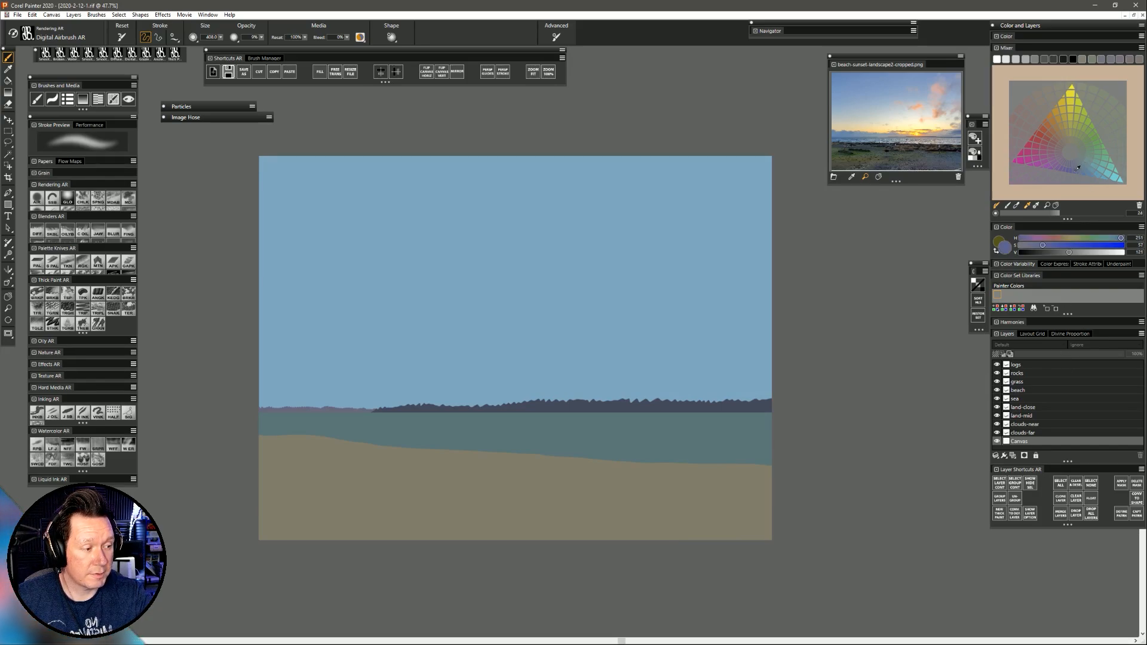
{"action": "left_click", "coordinate": [1076, 168]}
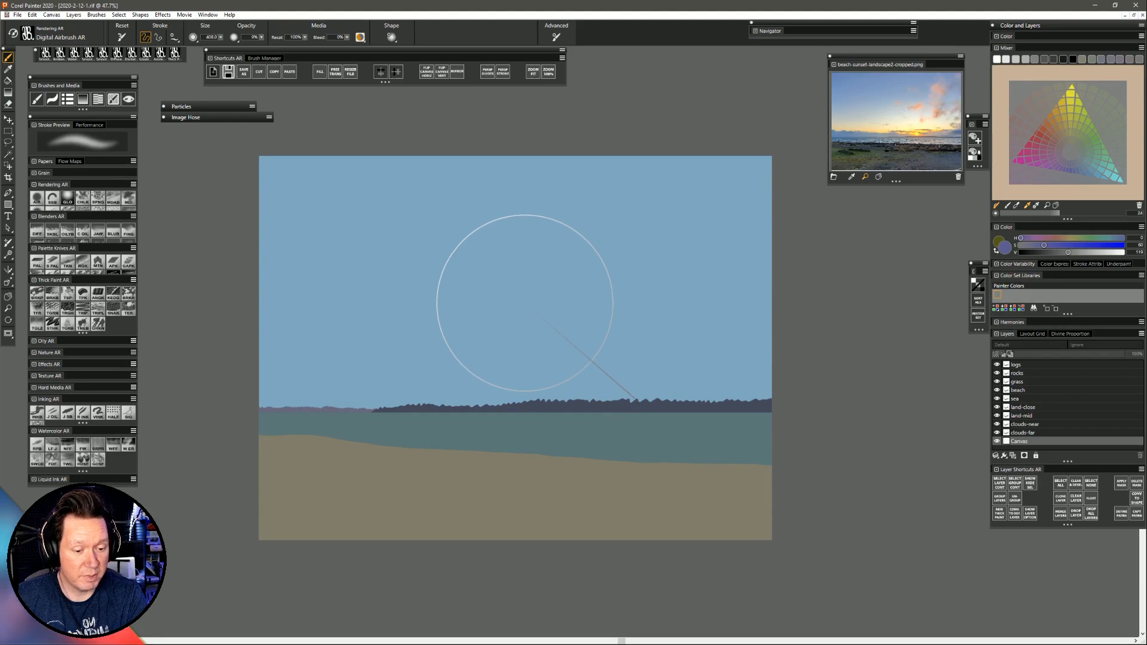
{"action": "left_click", "coordinate": [520, 280], "text": "alt"}
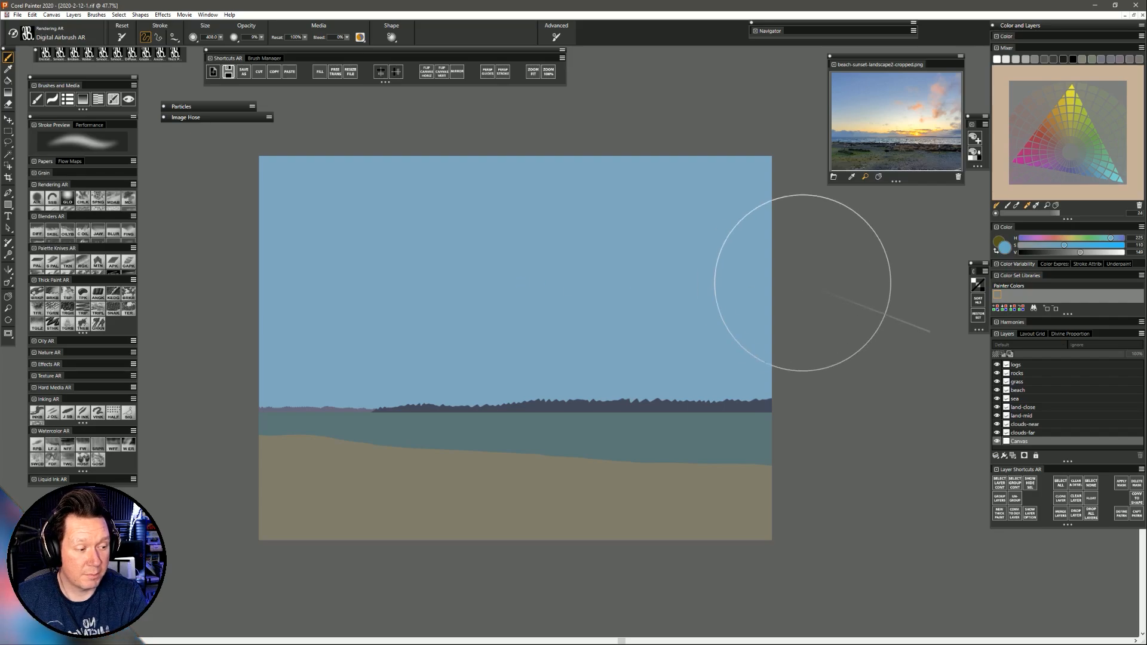
{"action": "left_click", "coordinate": [1076, 167]}
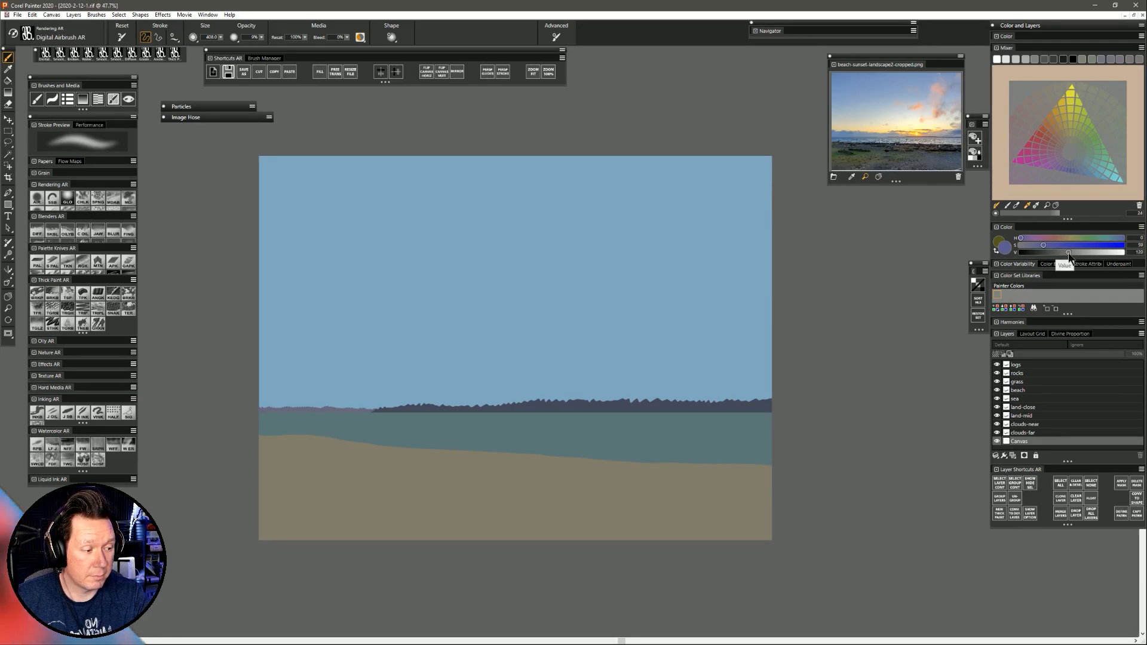
{"action": "left_click_drag", "start_coordinate": [1069, 253], "coordinate": [1061, 256]}
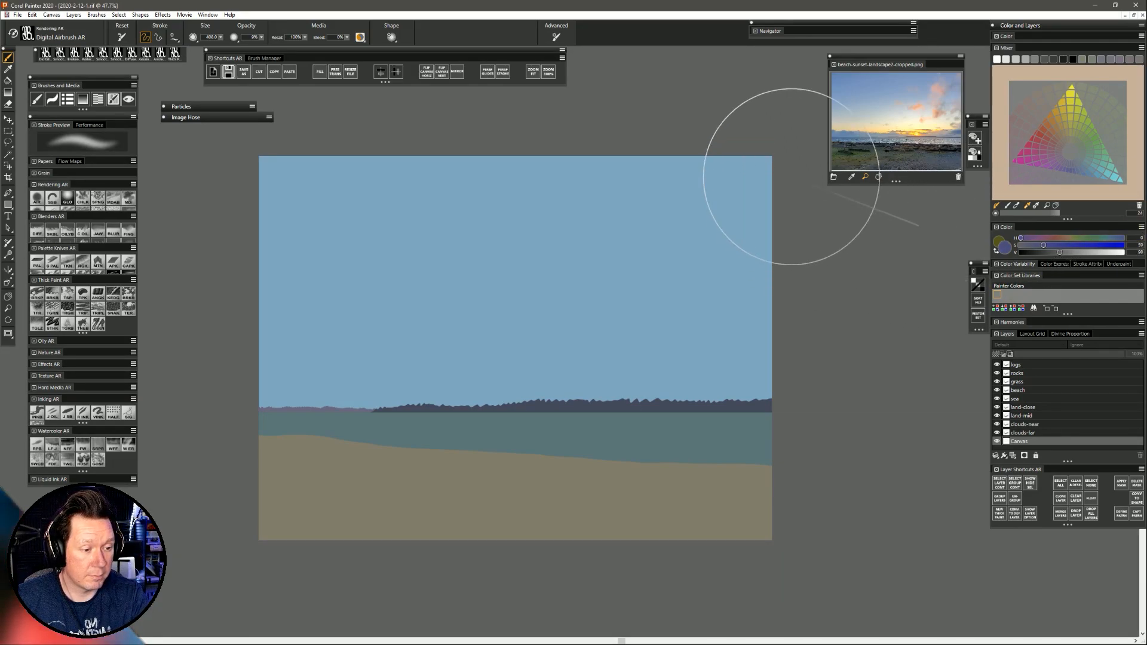
{"action": "mouse_move", "coordinate": [884, 163]}
{"action": "left_mouse_down"}
{"action": "mouse_move", "coordinate": [246, 156]}
{"action": "mouse_move", "coordinate": [869, 187]}
{"action": "mouse_move", "coordinate": [192, 192]}
{"action": "mouse_move", "coordinate": [782, 225]}
{"action": "mouse_move", "coordinate": [333, 243]}
{"action": "mouse_move", "coordinate": [702, 164]}
{"action": "mouse_move", "coordinate": [313, 140]}
{"action": "mouse_move", "coordinate": [623, 167]}
{"action": "mouse_move", "coordinate": [625, 211]}
{"action": "mouse_move", "coordinate": [270, 270]}
{"action": "left_mouse_up"}
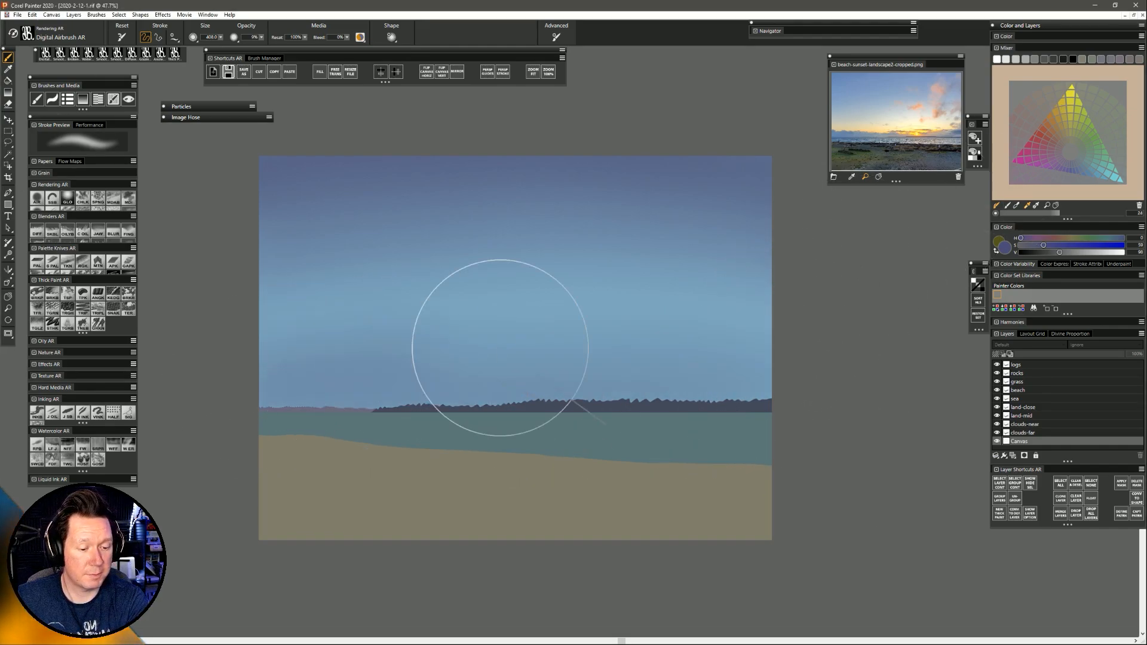
Airbrush a yellow-orange glow over the lower sky, undoing the first dark pass and repainting it with the colour lightened.
{"action": "left_click", "coordinate": [1062, 115]}
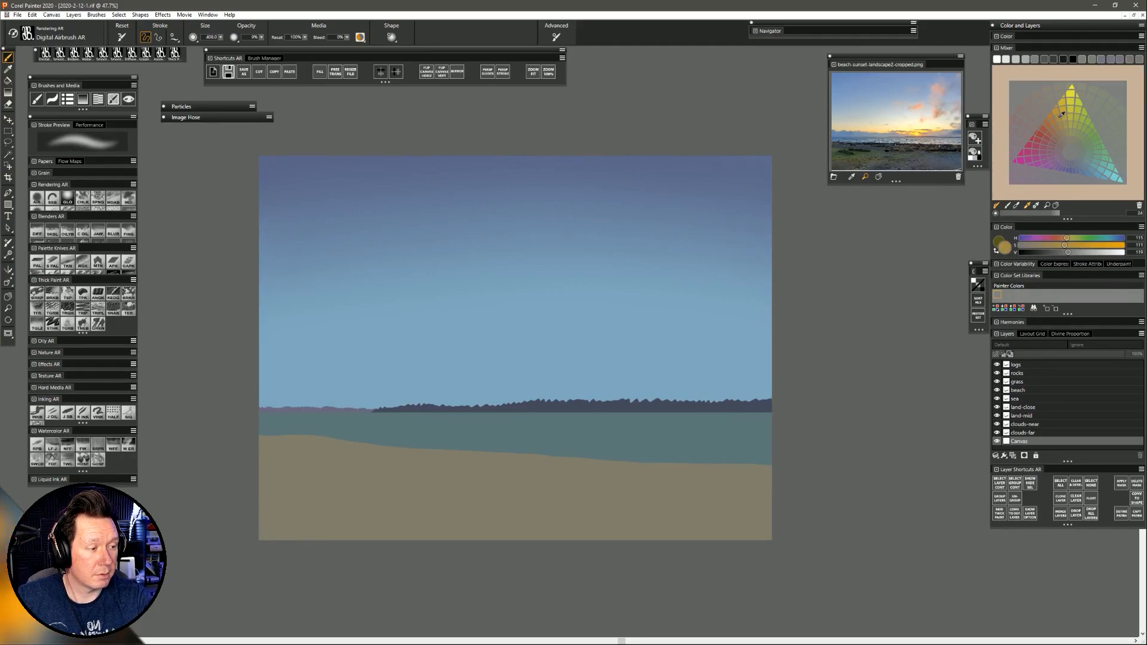
{"action": "mouse_move", "coordinate": [684, 405]}
{"action": "left_mouse_down"}
{"action": "mouse_move", "coordinate": [274, 379]}
{"action": "mouse_move", "coordinate": [715, 364]}
{"action": "mouse_move", "coordinate": [781, 349]}
{"action": "mouse_move", "coordinate": [380, 321]}
{"action": "mouse_move", "coordinate": [249, 334]}
{"action": "mouse_move", "coordinate": [646, 318]}
{"action": "mouse_move", "coordinate": [824, 416]}
{"action": "mouse_move", "coordinate": [484, 403]}
{"action": "mouse_move", "coordinate": [231, 426]}
{"action": "mouse_move", "coordinate": [579, 427]}
{"action": "mouse_move", "coordinate": [868, 445]}
{"action": "left_mouse_up"}
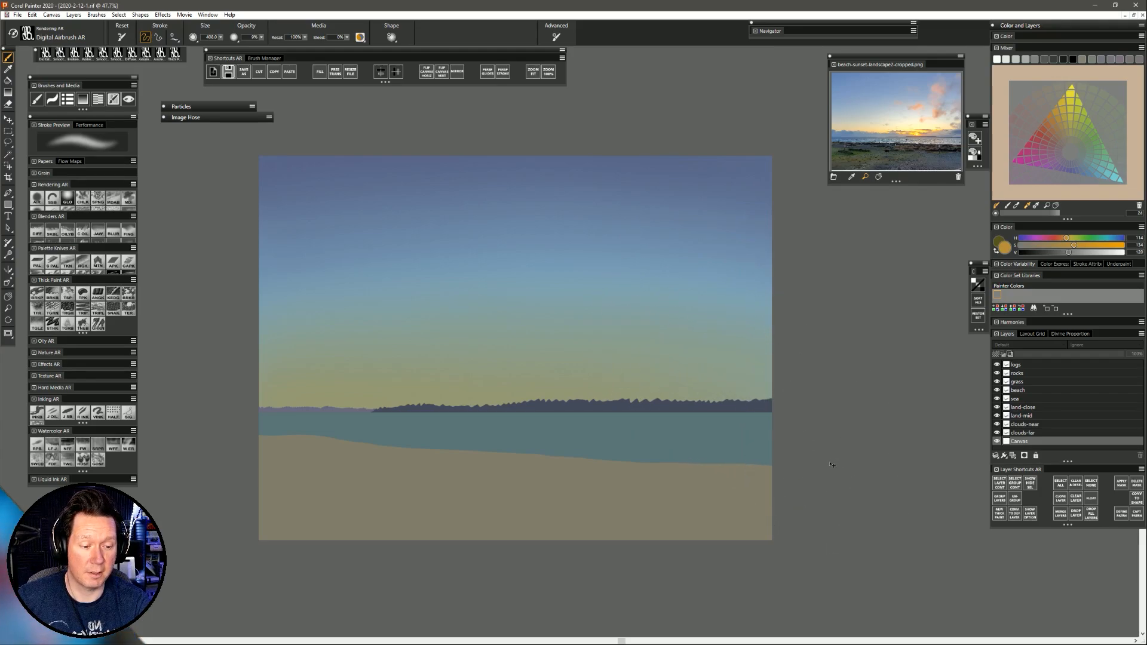
{"action": "key", "text": "ctrl+z"}
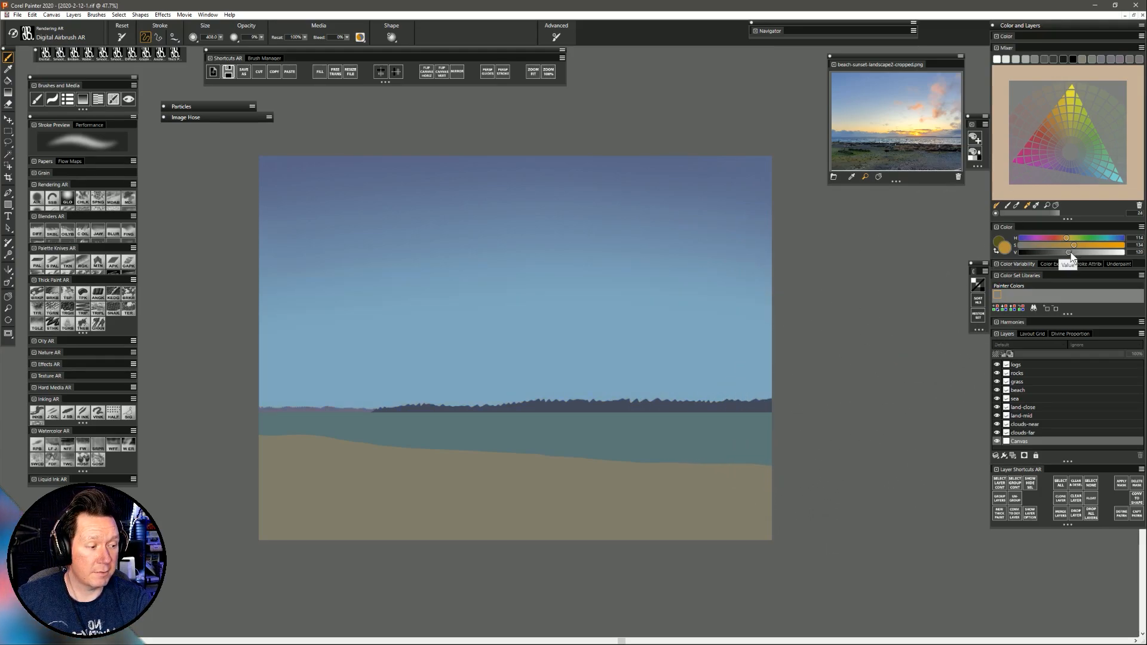
{"action": "left_click_drag", "start_coordinate": [1069, 251], "coordinate": [1092, 256]}
{"action": "mouse_move", "coordinate": [815, 384]}
{"action": "left_mouse_down"}
{"action": "mouse_move", "coordinate": [274, 407]}
{"action": "mouse_move", "coordinate": [342, 377]}
{"action": "mouse_move", "coordinate": [785, 372]}
{"action": "mouse_move", "coordinate": [764, 352]}
{"action": "mouse_move", "coordinate": [326, 339]}
{"action": "mouse_move", "coordinate": [227, 398]}
{"action": "mouse_move", "coordinate": [544, 408]}
{"action": "mouse_move", "coordinate": [887, 401]}
{"action": "mouse_move", "coordinate": [705, 328]}
{"action": "mouse_move", "coordinate": [280, 331]}
{"action": "mouse_move", "coordinate": [215, 415]}
{"action": "mouse_move", "coordinate": [874, 407]}
{"action": "left_mouse_up"}
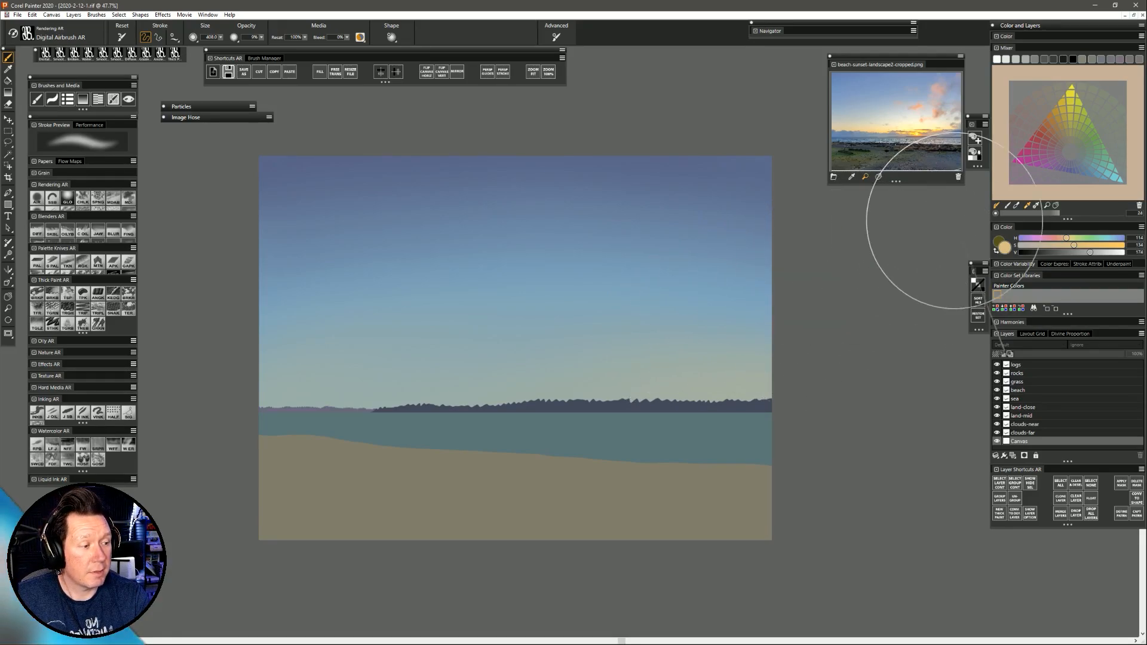
Airbrush a redder orange from the gamut mask, lightened to a soft peach, across the middle of the sky.
{"action": "left_click", "coordinate": [1051, 121]}
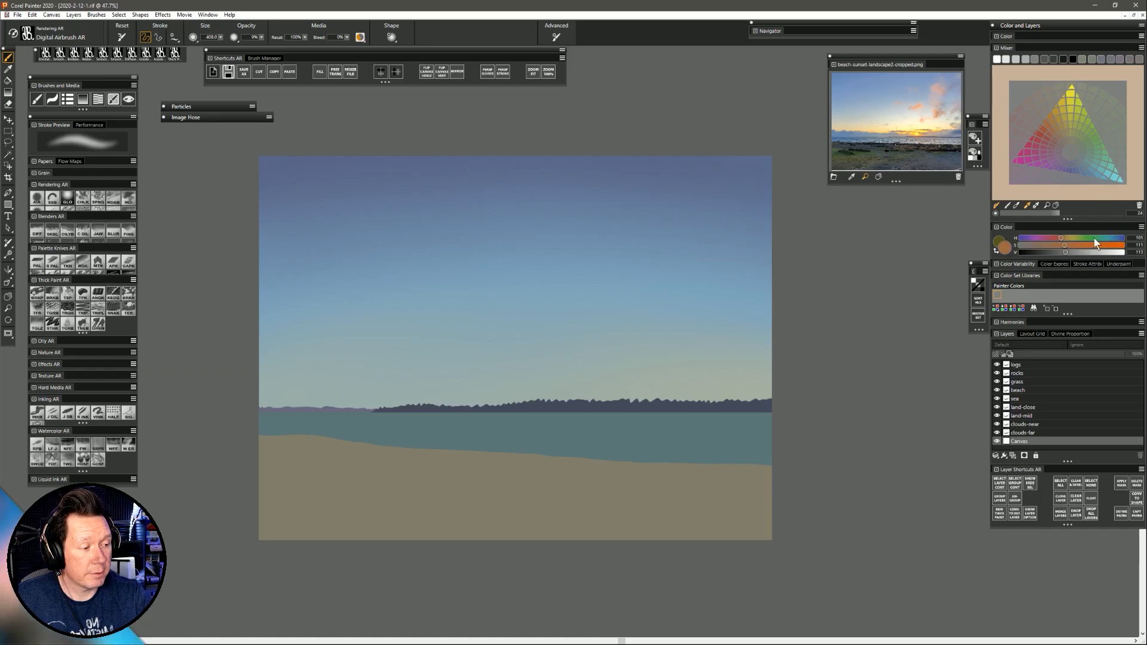
{"action": "left_click_drag", "start_coordinate": [1092, 254], "coordinate": [1092, 254]}
{"action": "mouse_move", "coordinate": [790, 301]}
{"action": "left_mouse_down"}
{"action": "mouse_move", "coordinate": [290, 303]}
{"action": "mouse_move", "coordinate": [786, 299]}
{"action": "mouse_move", "coordinate": [834, 327]}
{"action": "mouse_move", "coordinate": [591, 285]}
{"action": "mouse_move", "coordinate": [229, 303]}
{"action": "mouse_move", "coordinate": [282, 315]}
{"action": "mouse_move", "coordinate": [558, 296]}
{"action": "mouse_move", "coordinate": [866, 343]}
{"action": "mouse_move", "coordinate": [612, 309]}
{"action": "mouse_move", "coordinate": [325, 317]}
{"action": "left_mouse_up"}
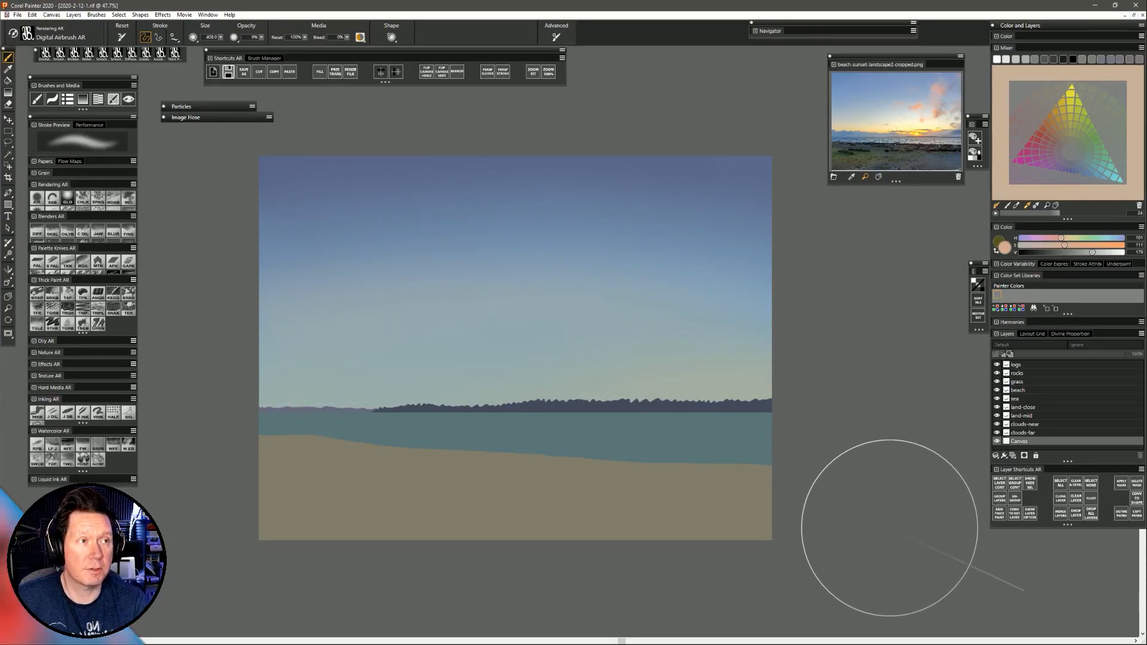
Finish the peach pass at the sky's right side, and airbrush a slightly lightened orange from the gamut mask along the horizon.
{"action": "mouse_move", "coordinate": [770, 338]}
{"action": "left_mouse_down"}
{"action": "mouse_move", "coordinate": [173, 351]}
{"action": "mouse_move", "coordinate": [310, 330]}
{"action": "mouse_move", "coordinate": [770, 338]}
{"action": "mouse_move", "coordinate": [768, 326]}
{"action": "mouse_move", "coordinate": [438, 339]}
{"action": "mouse_move", "coordinate": [200, 395]}
{"action": "mouse_move", "coordinate": [763, 337]}
{"action": "mouse_move", "coordinate": [275, 352]}
{"action": "mouse_move", "coordinate": [230, 371]}
{"action": "mouse_move", "coordinate": [631, 308]}
{"action": "mouse_move", "coordinate": [922, 394]}
{"action": "left_mouse_up"}
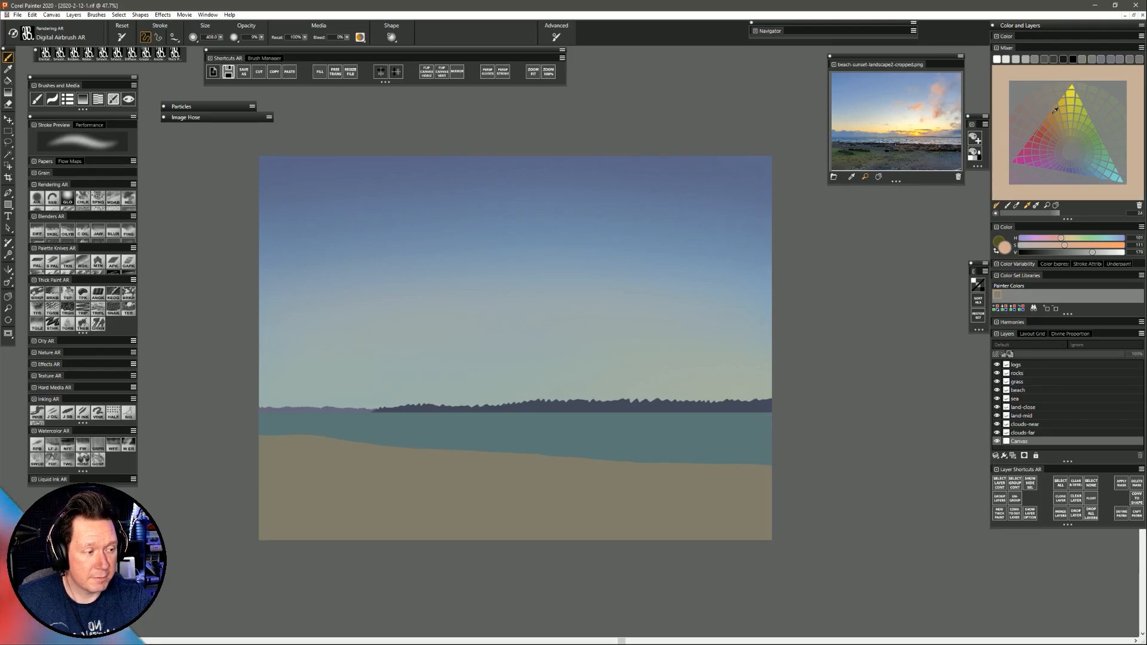
{"action": "left_click", "coordinate": [1063, 134]}
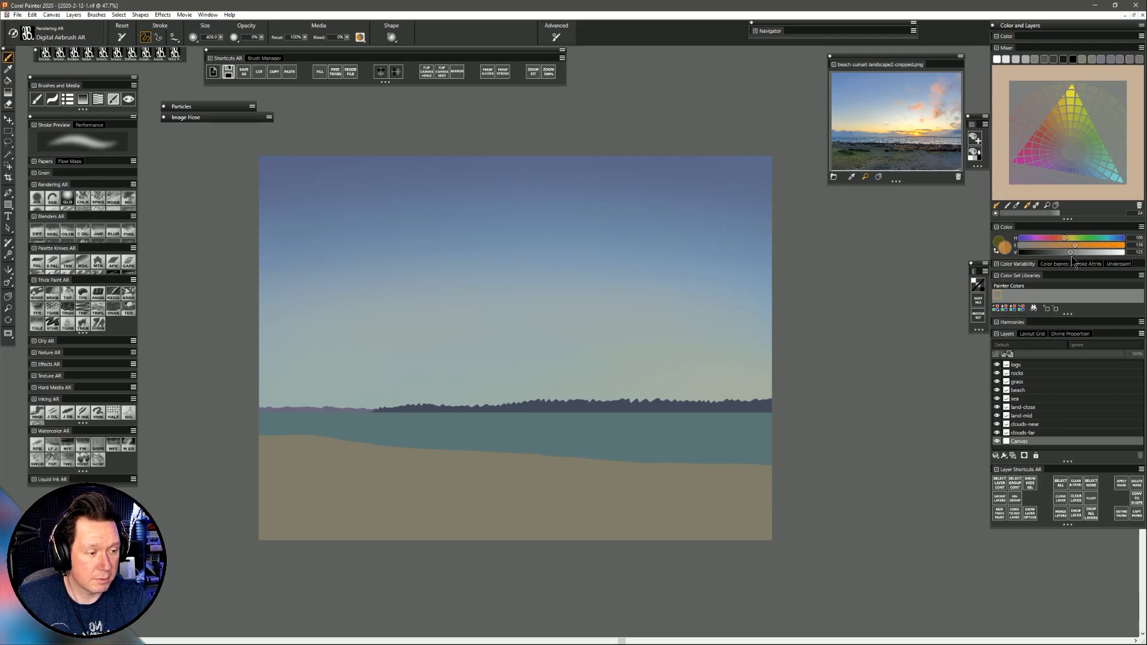
{"action": "left_click_drag", "start_coordinate": [1072, 257], "coordinate": [1070, 256]}
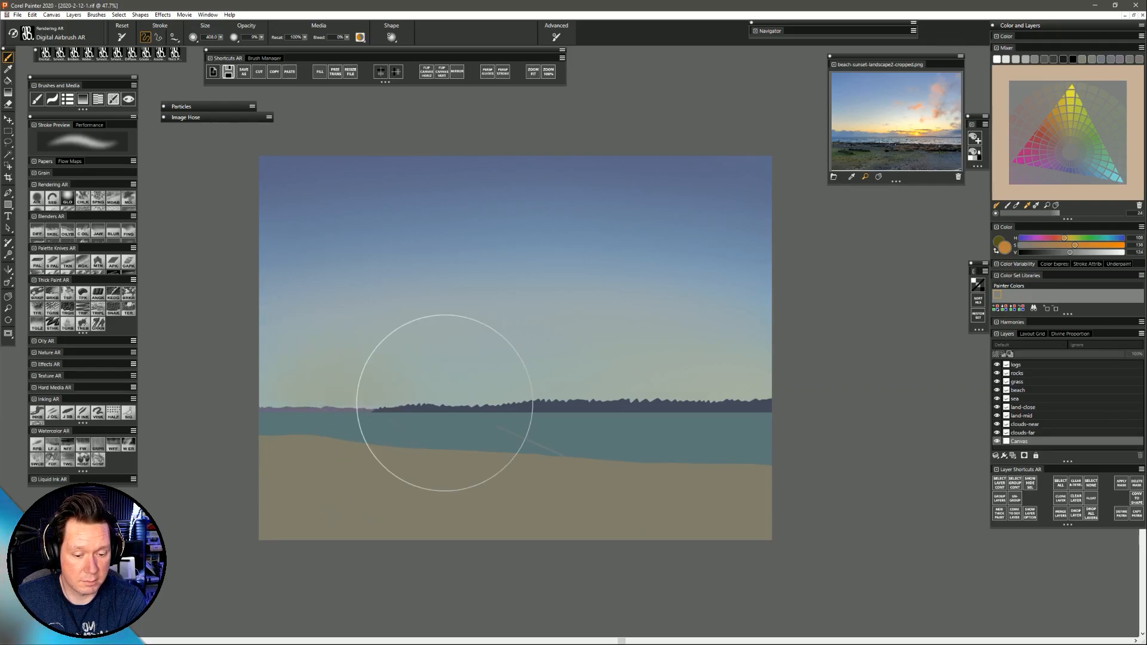
{"action": "mouse_move", "coordinate": [444, 402]}
{"action": "left_mouse_down"}
{"action": "mouse_move", "coordinate": [651, 413]}
{"action": "mouse_move", "coordinate": [269, 395]}
{"action": "mouse_move", "coordinate": [693, 427]}
{"action": "mouse_move", "coordinate": [188, 398]}
{"action": "mouse_move", "coordinate": [845, 432]}
{"action": "left_mouse_up"}
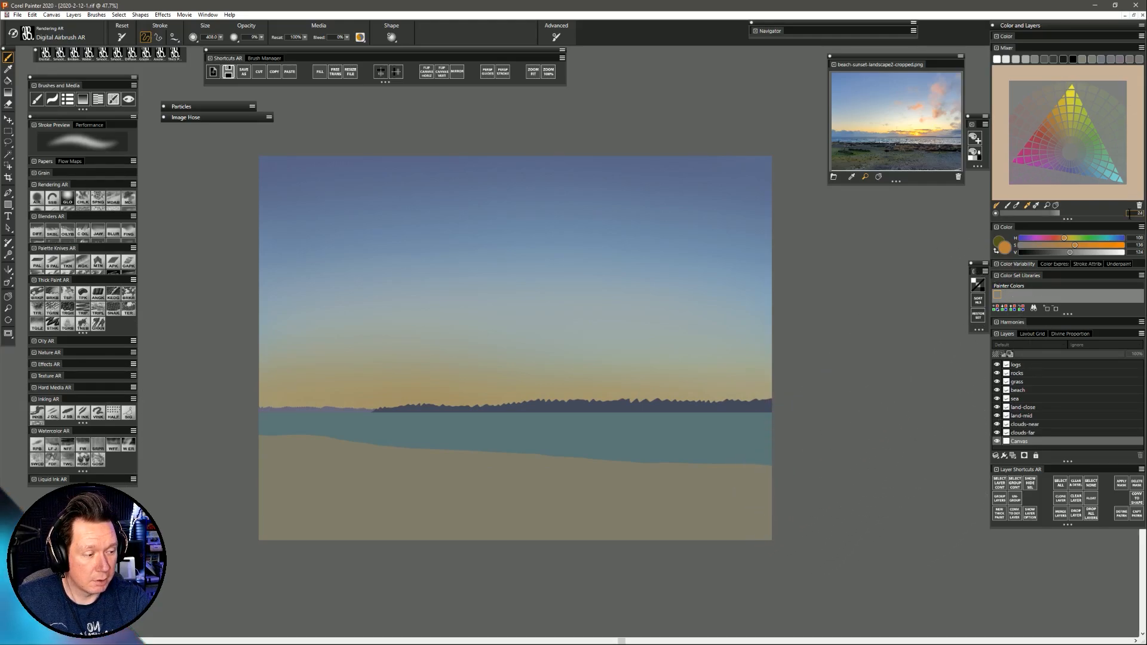
Airbrush a pale, strongly lightened yellow across the lower half of the sky, brightest right of centre.
{"action": "left_click", "coordinate": [1074, 86]}
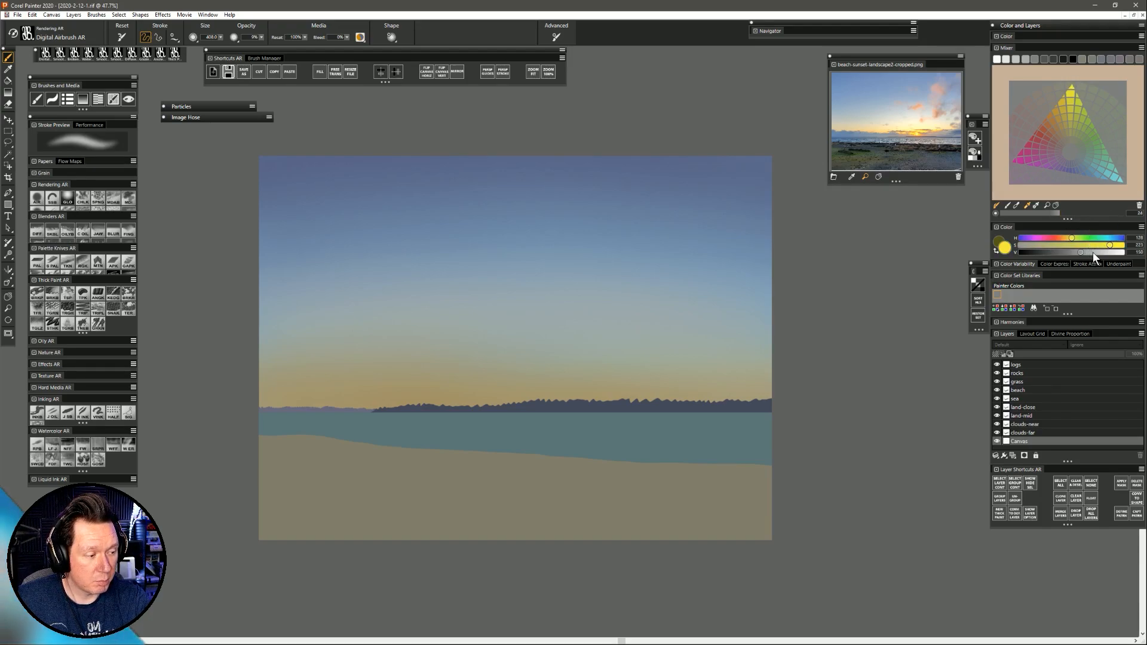
{"action": "left_click_drag", "start_coordinate": [1092, 252], "coordinate": [1108, 253]}
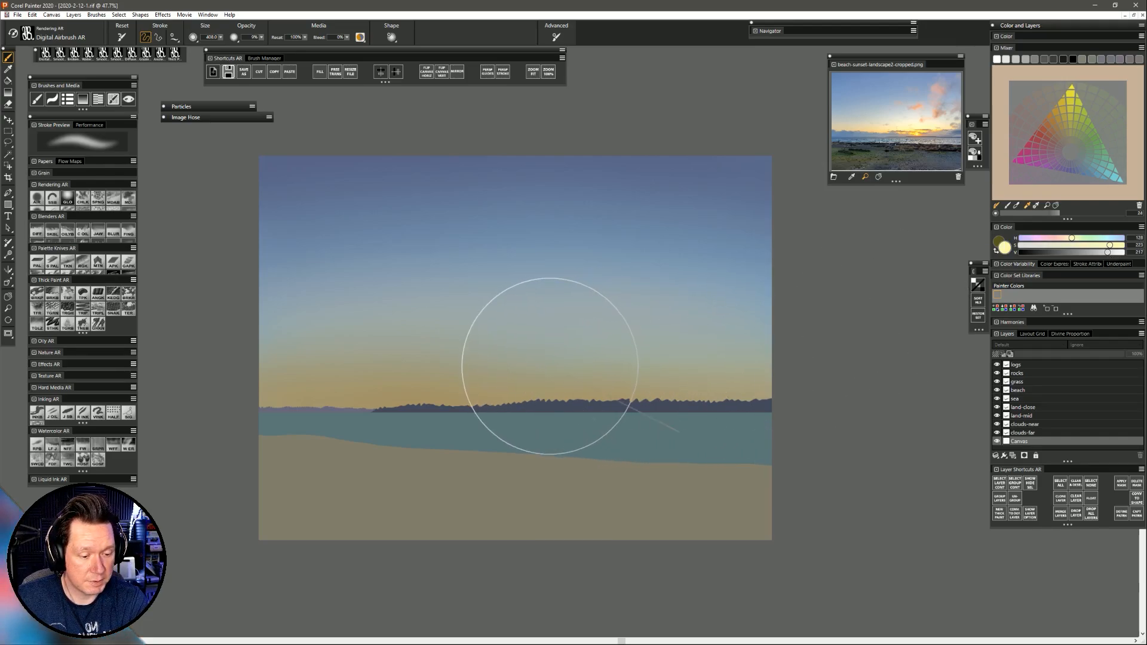
{"action": "mouse_move", "coordinate": [550, 366]}
{"action": "left_mouse_down"}
{"action": "mouse_move", "coordinate": [704, 366]}
{"action": "mouse_move", "coordinate": [466, 359]}
{"action": "mouse_move", "coordinate": [691, 346]}
{"action": "mouse_move", "coordinate": [645, 332]}
{"action": "mouse_move", "coordinate": [405, 362]}
{"action": "mouse_move", "coordinate": [652, 327]}
{"action": "mouse_move", "coordinate": [629, 360]}
{"action": "mouse_move", "coordinate": [482, 386]}
{"action": "mouse_move", "coordinate": [746, 368]}
{"action": "mouse_move", "coordinate": [484, 355]}
{"action": "mouse_move", "coordinate": [749, 343]}
{"action": "mouse_move", "coordinate": [443, 323]}
{"action": "mouse_move", "coordinate": [614, 313]}
{"action": "mouse_move", "coordinate": [664, 351]}
{"action": "mouse_move", "coordinate": [613, 340]}
{"action": "mouse_move", "coordinate": [216, 356]}
{"action": "mouse_move", "coordinate": [603, 284]}
{"action": "mouse_move", "coordinate": [702, 298]}
{"action": "mouse_move", "coordinate": [297, 311]}
{"action": "mouse_move", "coordinate": [631, 263]}
{"action": "mouse_move", "coordinate": [670, 319]}
{"action": "left_mouse_up"}
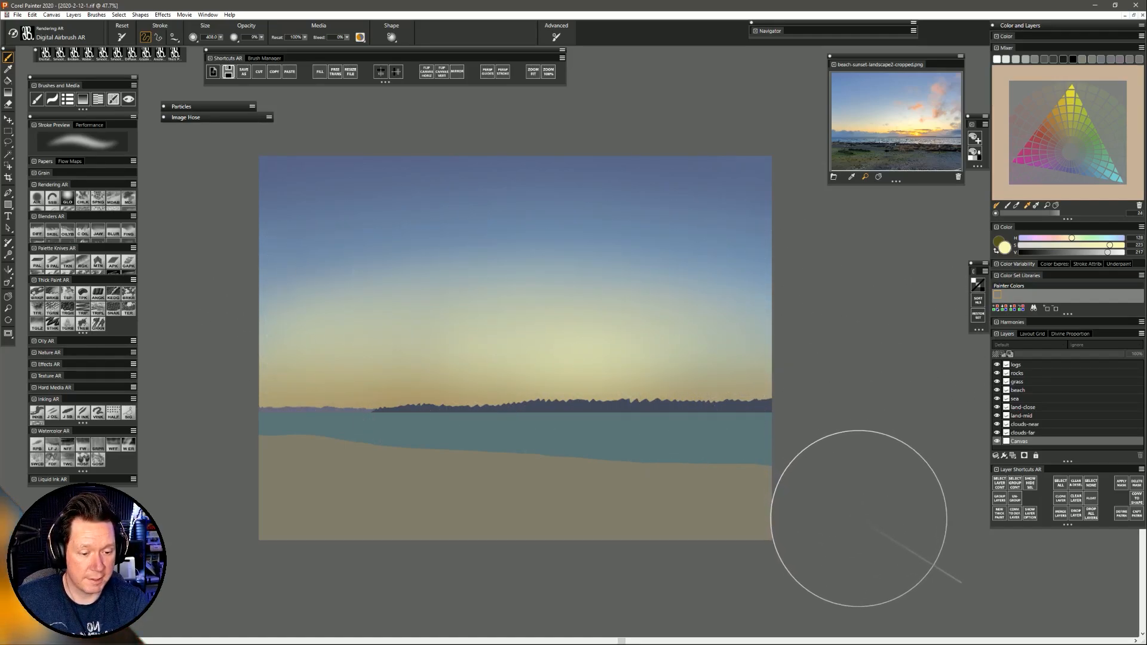
Airbrush a lightened orange from the gamut mask softly around the outer parts of the pale yellow glow.
{"action": "left_click", "coordinate": [1062, 239]}
{"action": "left_click", "coordinate": [1065, 117]}
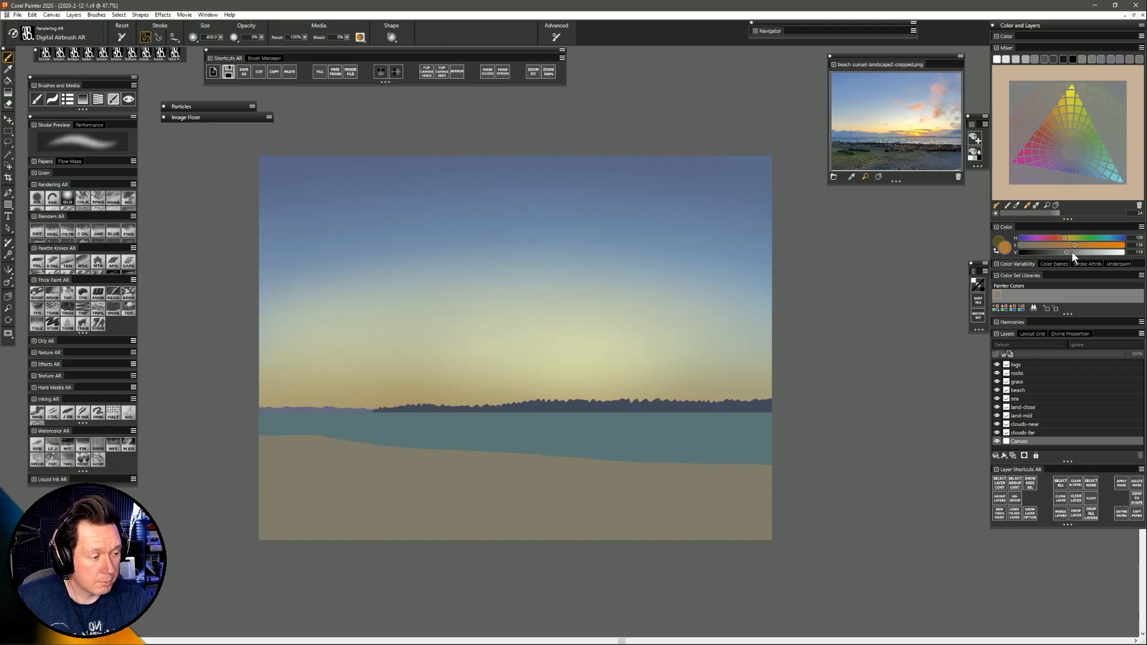
{"action": "left_click_drag", "start_coordinate": [1084, 252], "coordinate": [1085, 252]}
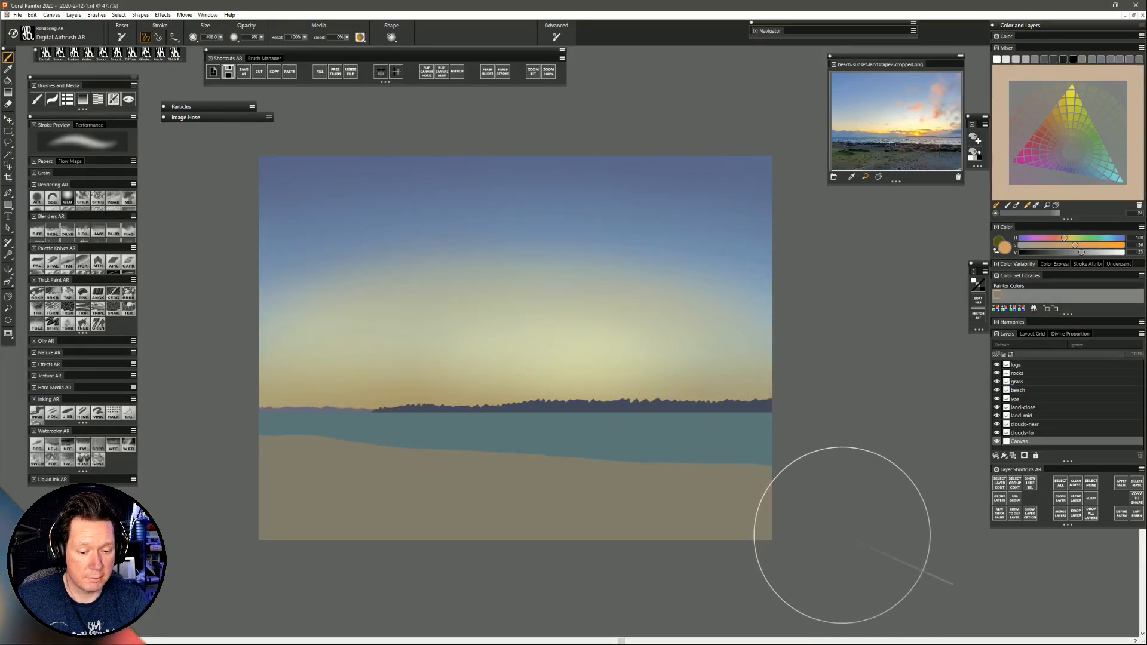
Airbrush a lightened redder orange over the lower-left sky with a smaller brush, and a saturated yellow glow above the trees right of centre.
{"action": "left_click", "coordinate": [1047, 119]}
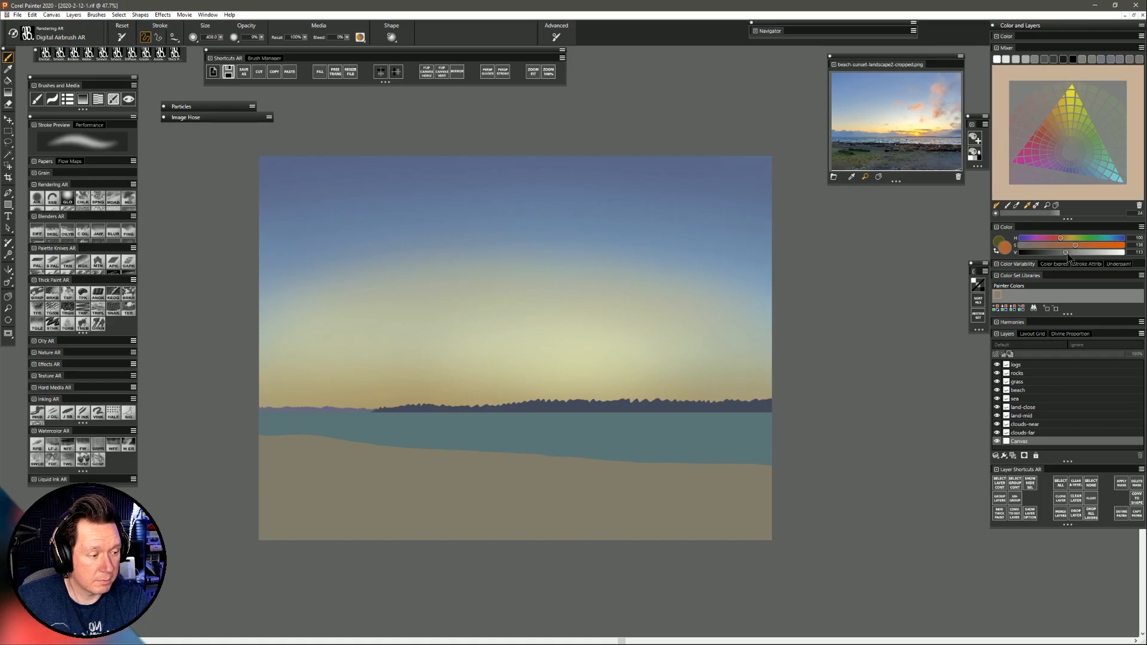
{"action": "left_click_drag", "start_coordinate": [1083, 252], "coordinate": [1085, 253]}
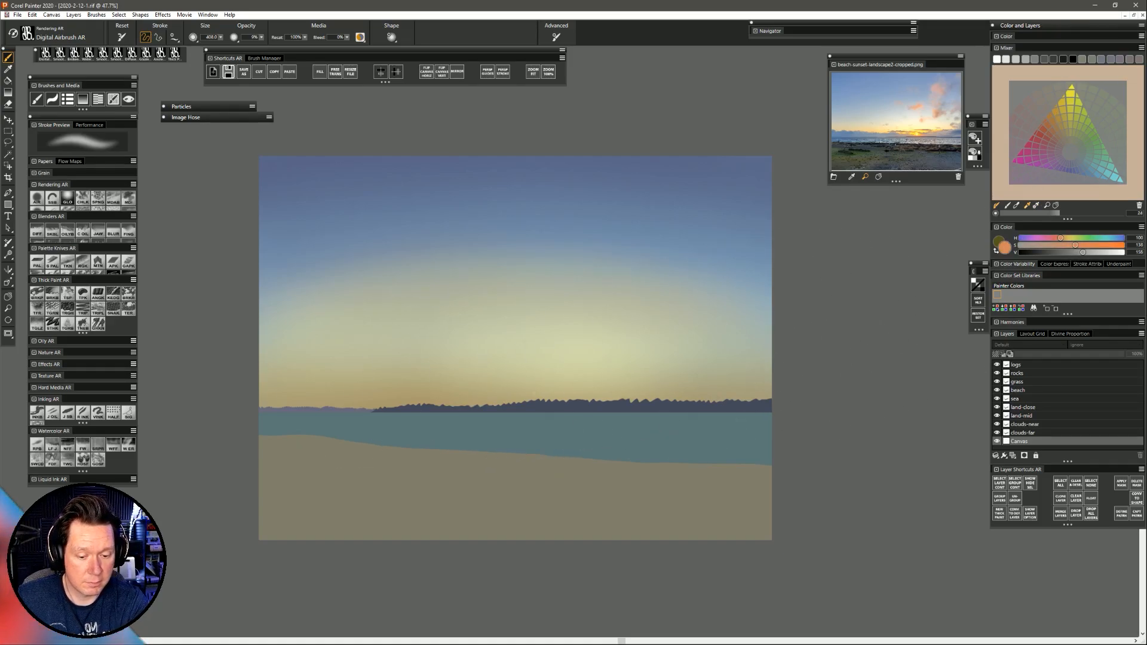
{"action": "left_click_drag", "start_coordinate": [352, 372], "coordinate": [296, 382]}
{"action": "left_click_drag", "start_coordinate": [568, 357], "coordinate": [474, 397]}
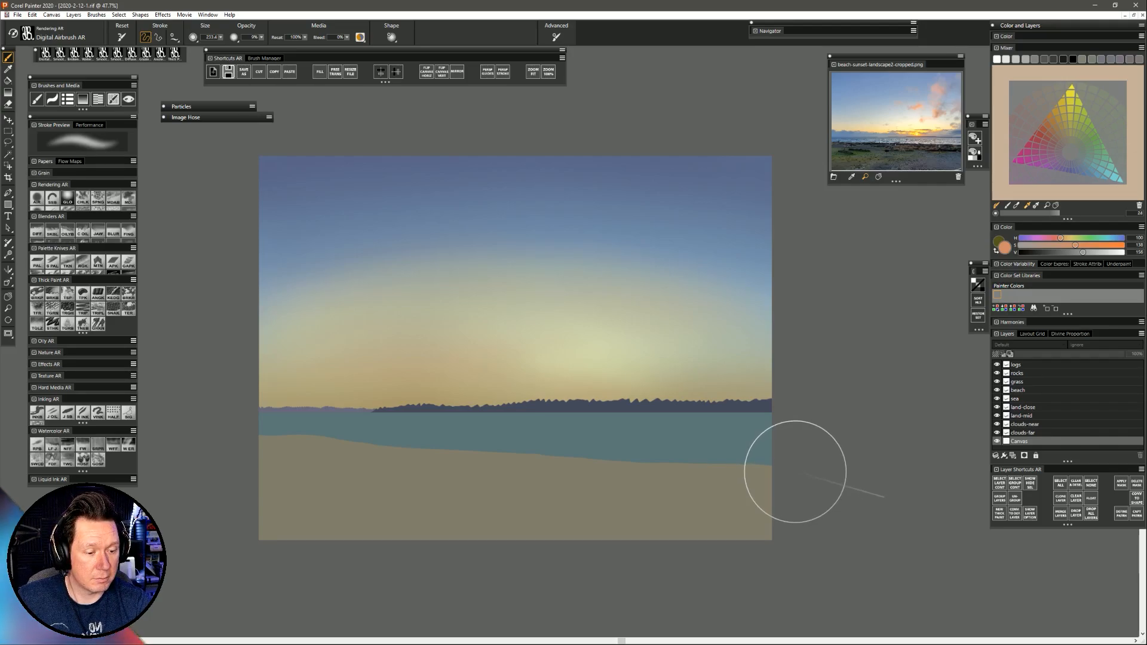
{"action": "left_click", "coordinate": [1074, 85]}
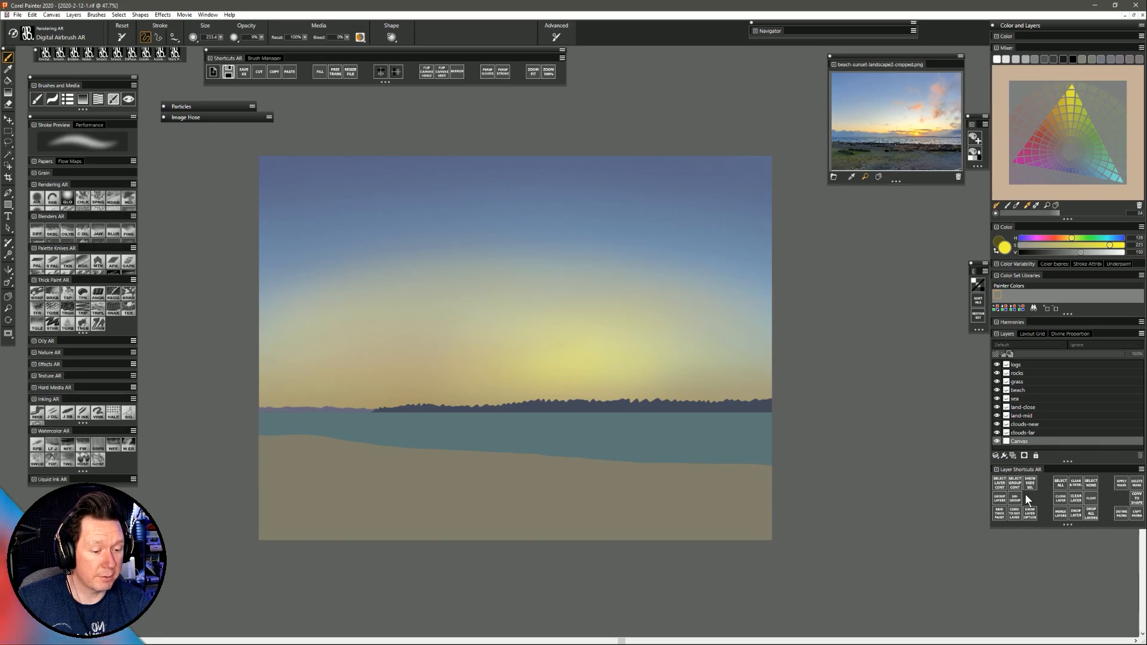
Add a new layer directly above the canvas and name it sun.
{"action": "left_click", "coordinate": [1013, 456]}
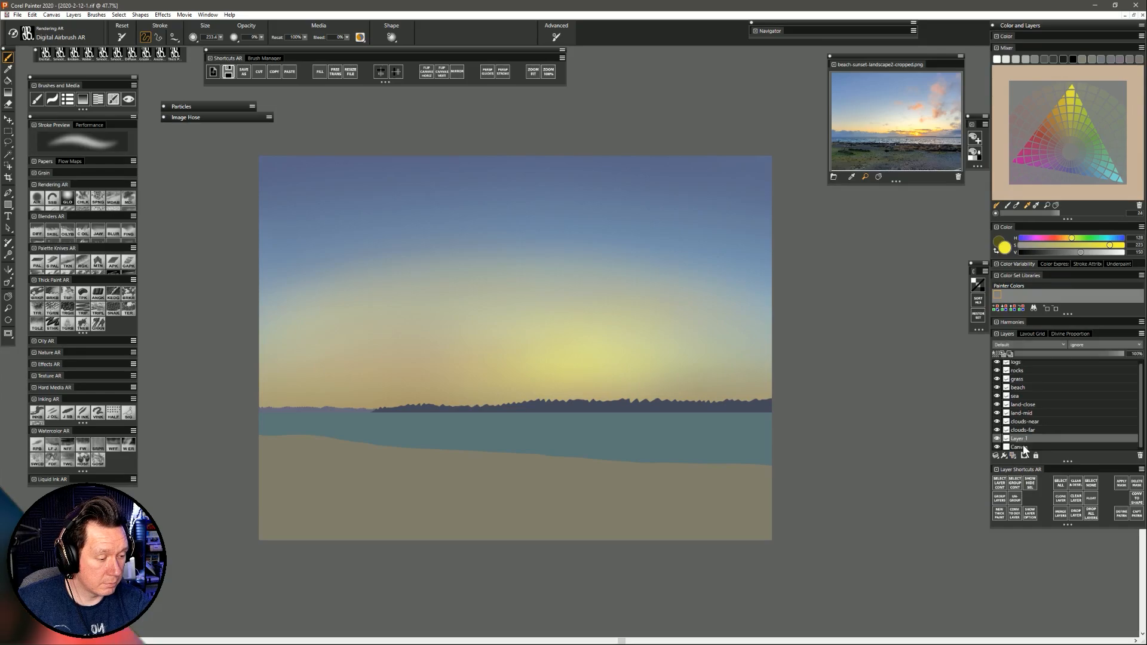
{"action": "double_click", "coordinate": [1023, 441]}
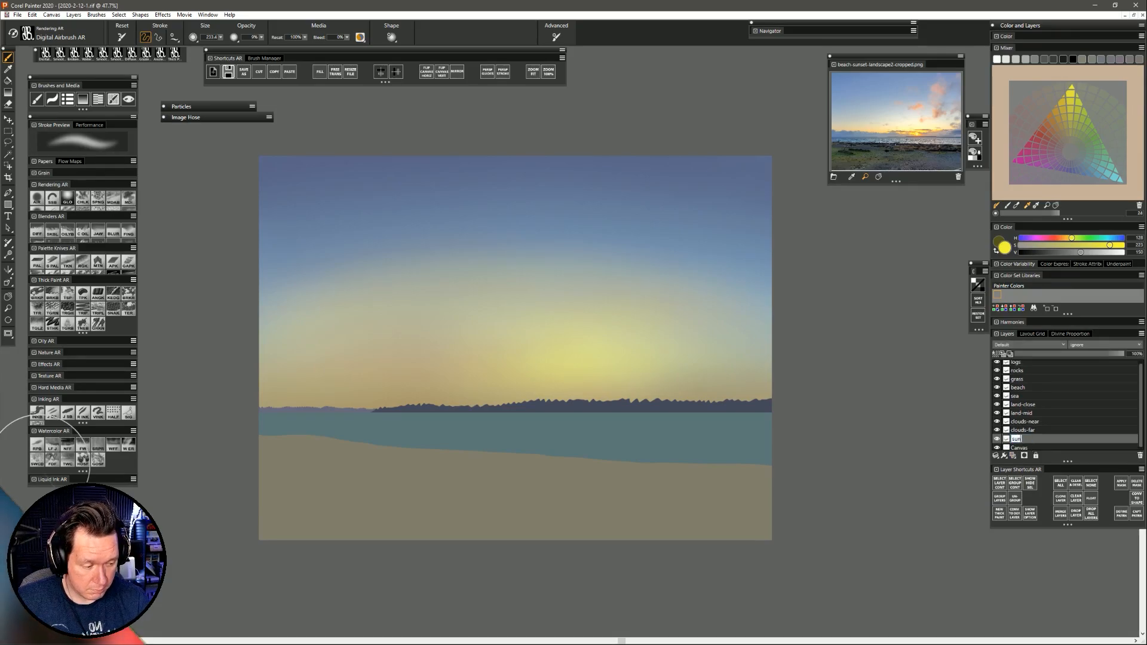
{"action": "key", "text": "Return"}
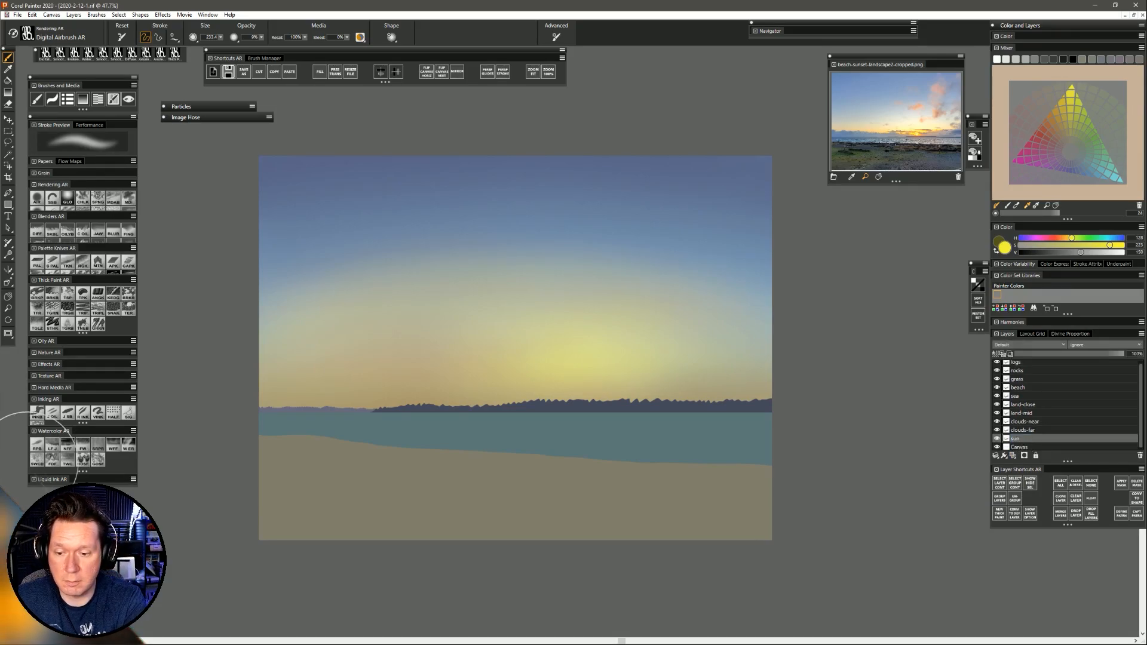
Paint a small pale yellow sun just above the tree line on the sun layer, using a small airbrush.
{"action": "left_click", "coordinate": [37, 200]}
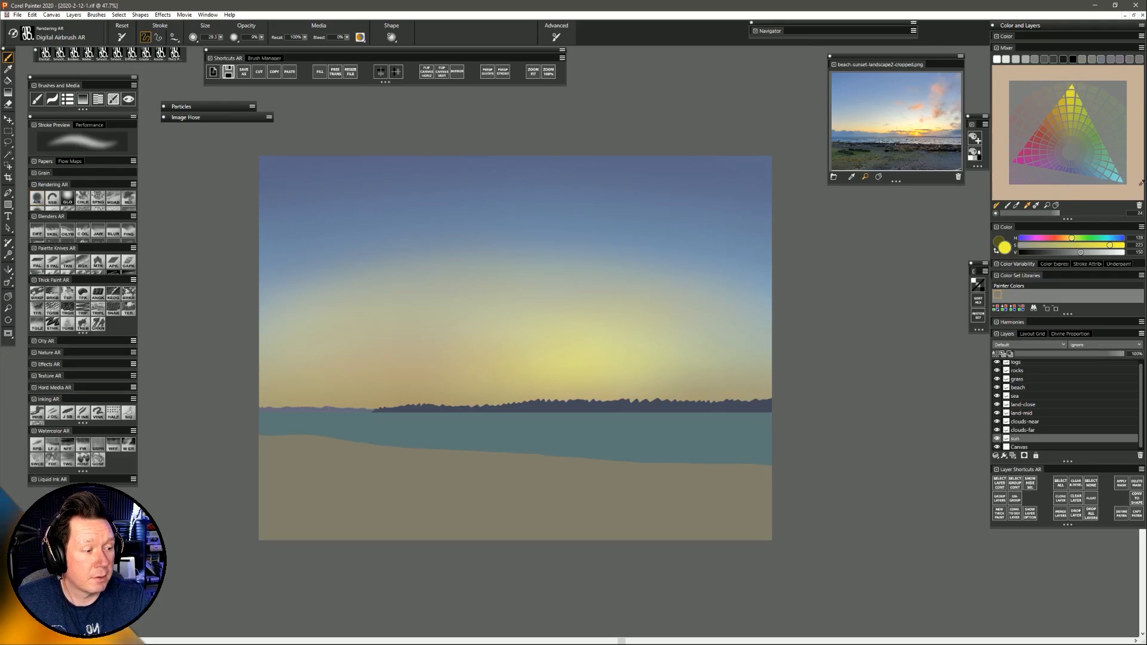
{"action": "left_click", "coordinate": [1105, 253]}
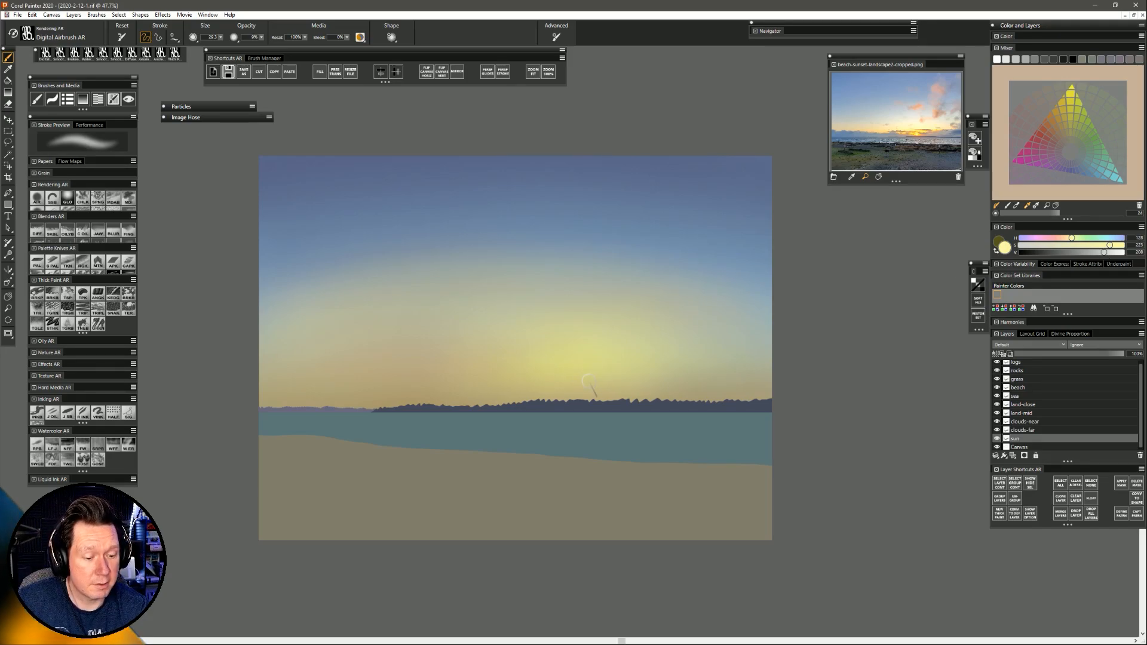
{"action": "left_click_drag", "start_coordinate": [582, 377], "coordinate": [580, 378]}
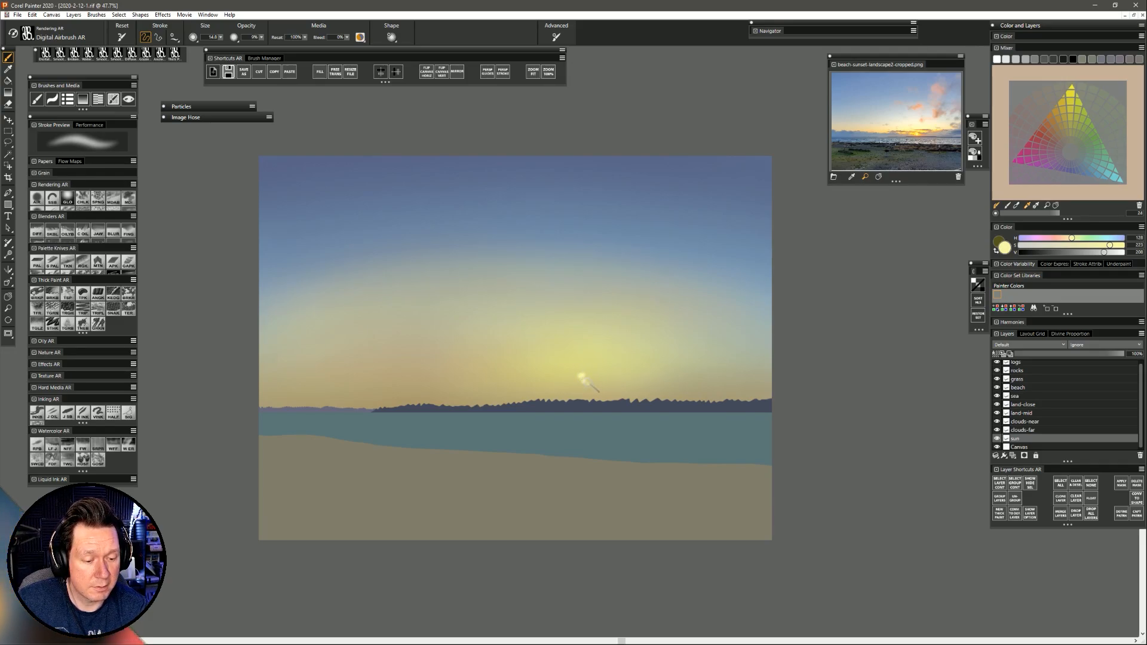
{"action": "left_click_drag", "start_coordinate": [599, 371], "coordinate": [604, 371]}
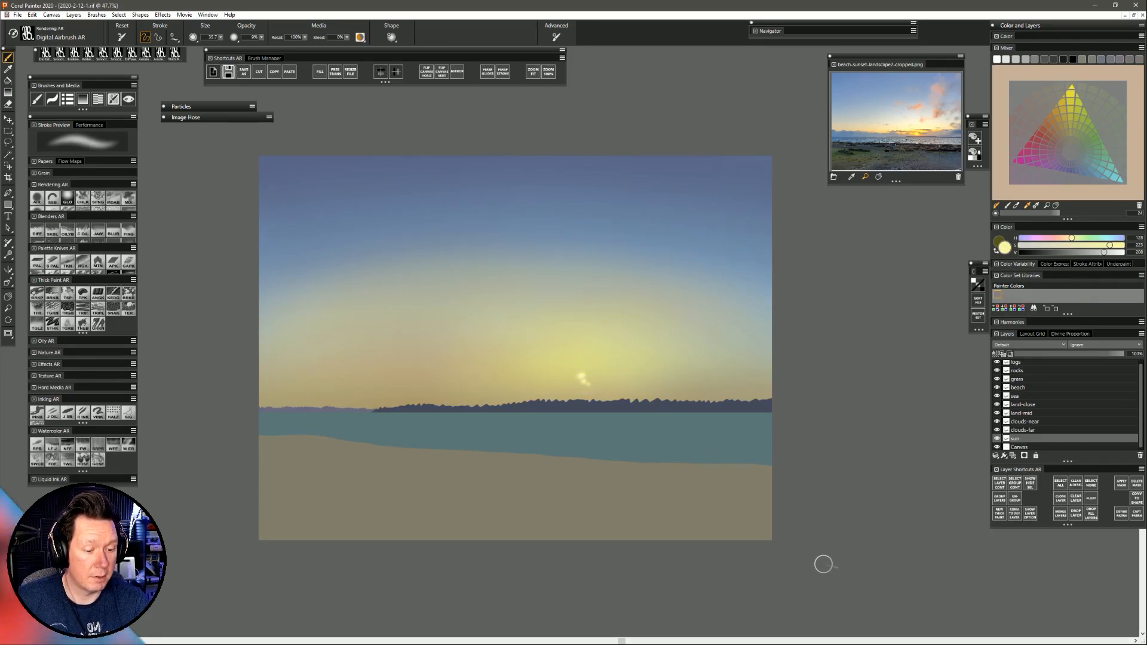
Airbrush a golden yellow halo behind the sun on the canvas at a size of about 175, with a lightened cream centre.
{"action": "left_click", "coordinate": [1026, 446]}
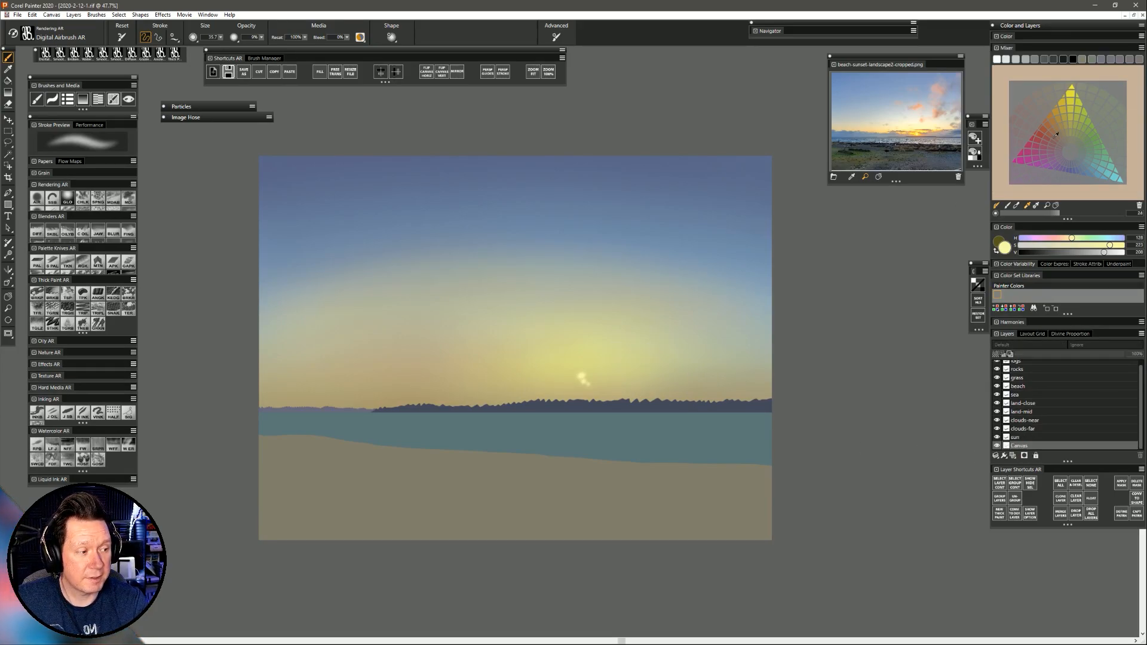
{"action": "left_click", "coordinate": [1067, 95]}
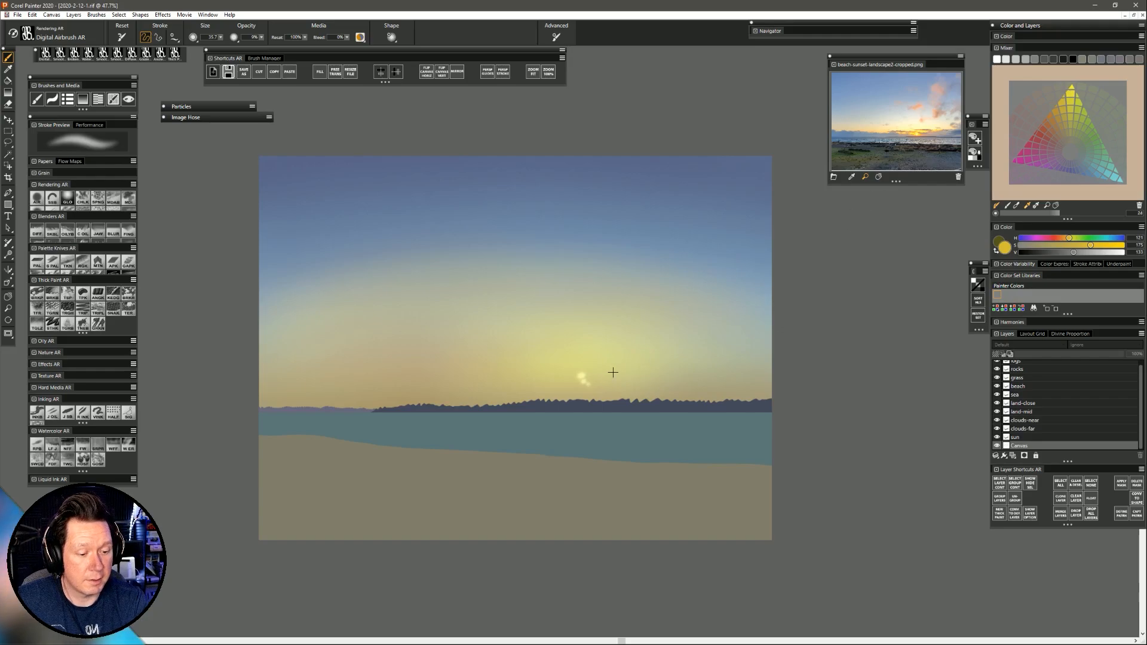
{"action": "mouse_move", "coordinate": [610, 372]}
{"action": "left_mouse_down"}
{"action": "mouse_move", "coordinate": [542, 384]}
{"action": "mouse_move", "coordinate": [591, 373]}
{"action": "mouse_move", "coordinate": [545, 369]}
{"action": "mouse_move", "coordinate": [591, 373]}
{"action": "mouse_move", "coordinate": [527, 381]}
{"action": "mouse_move", "coordinate": [641, 373]}
{"action": "mouse_move", "coordinate": [518, 367]}
{"action": "mouse_move", "coordinate": [655, 363]}
{"action": "mouse_move", "coordinate": [523, 349]}
{"action": "mouse_move", "coordinate": [605, 401]}
{"action": "mouse_move", "coordinate": [532, 346]}
{"action": "mouse_move", "coordinate": [602, 334]}
{"action": "mouse_move", "coordinate": [566, 335]}
{"action": "mouse_move", "coordinate": [583, 401]}
{"action": "mouse_move", "coordinate": [540, 333]}
{"action": "mouse_move", "coordinate": [644, 371]}
{"action": "mouse_move", "coordinate": [607, 347]}
{"action": "left_mouse_up"}
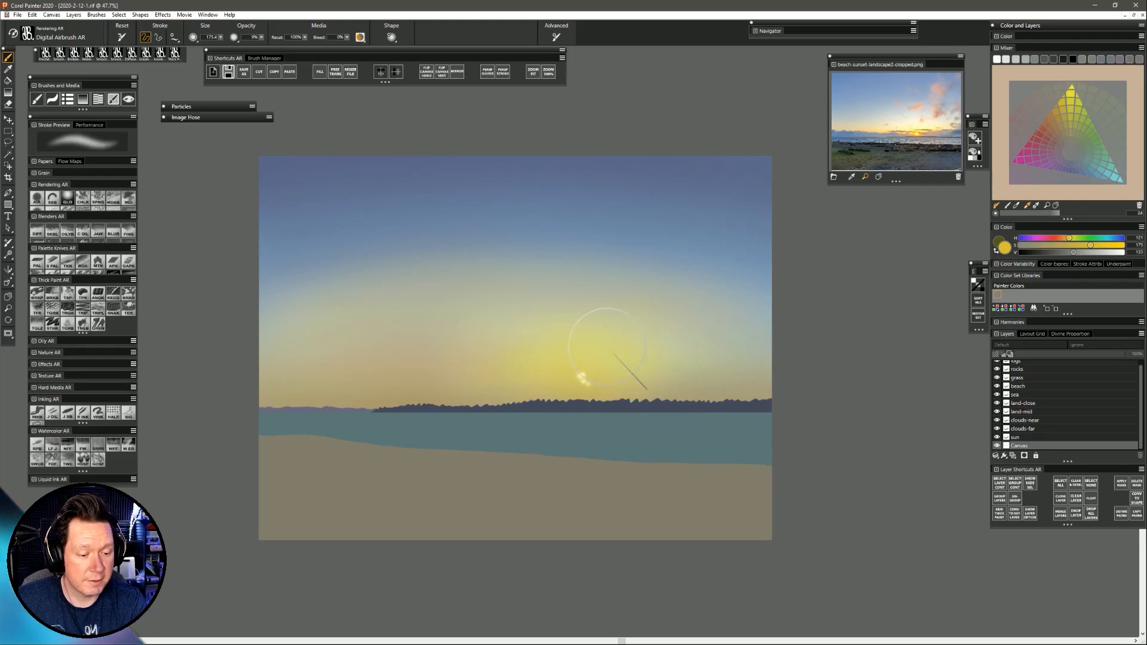
{"action": "left_click", "coordinate": [1106, 251]}
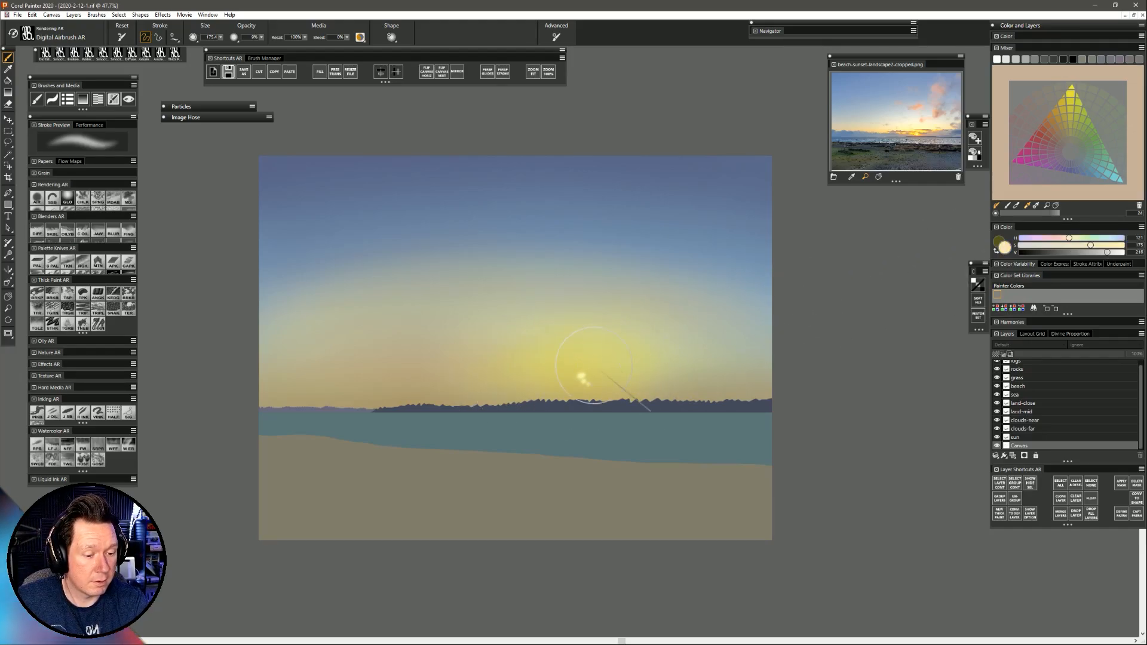
{"action": "mouse_move", "coordinate": [579, 379]}
{"action": "left_mouse_down"}
{"action": "mouse_move", "coordinate": [607, 381]}
{"action": "mouse_move", "coordinate": [589, 378]}
{"action": "mouse_move", "coordinate": [597, 370]}
{"action": "left_mouse_up"}
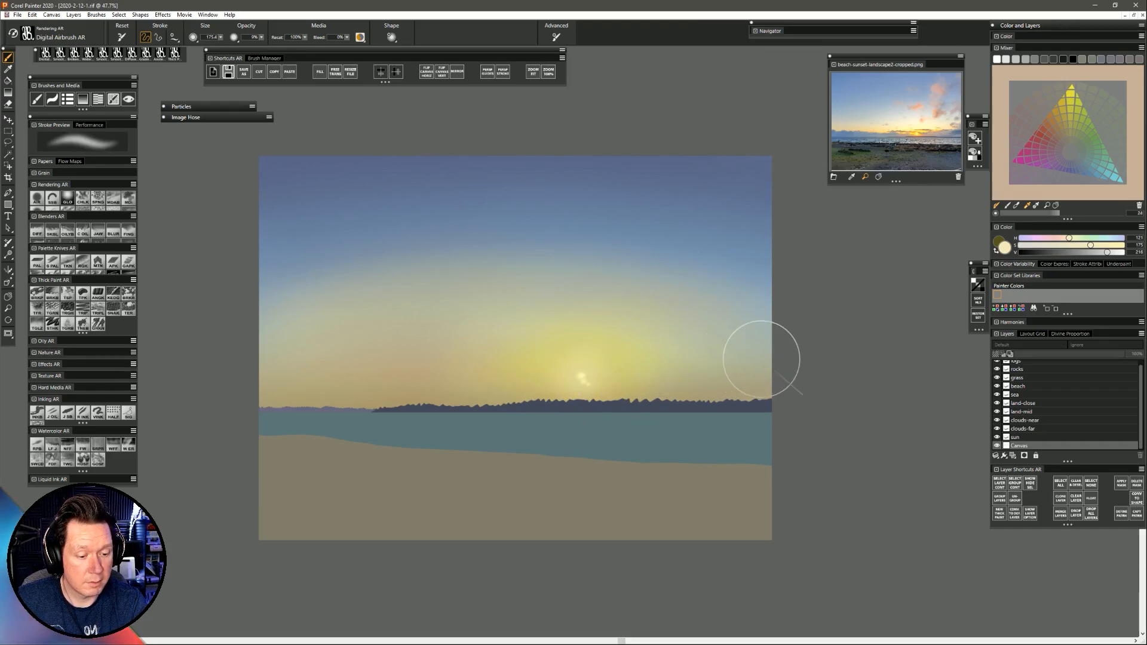
Airbrush a slightly lightened bright yellow around the sun, widening the glow across the lower sky with a brush of about 300.
{"action": "left_click", "coordinate": [1073, 88]}
{"action": "mouse_move", "coordinate": [583, 382]}
{"action": "left_mouse_down"}
{"action": "mouse_move", "coordinate": [701, 332]}
{"action": "mouse_move", "coordinate": [580, 377]}
{"action": "mouse_move", "coordinate": [600, 375]}
{"action": "mouse_move", "coordinate": [587, 368]}
{"action": "mouse_move", "coordinate": [572, 390]}
{"action": "left_mouse_up"}
{"action": "left_click", "coordinate": [1093, 252]}
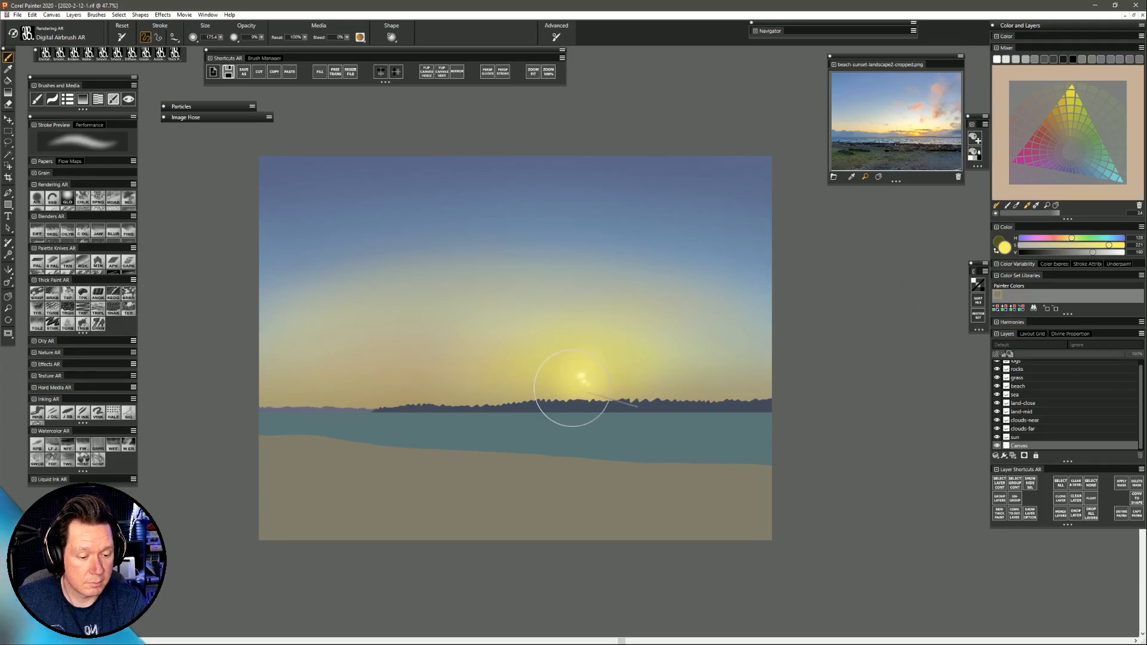
{"action": "mouse_move", "coordinate": [610, 357]}
{"action": "left_mouse_down"}
{"action": "mouse_move", "coordinate": [526, 369]}
{"action": "mouse_move", "coordinate": [520, 361]}
{"action": "mouse_move", "coordinate": [645, 349]}
{"action": "mouse_move", "coordinate": [453, 352]}
{"action": "mouse_move", "coordinate": [677, 379]}
{"action": "mouse_move", "coordinate": [550, 395]}
{"action": "mouse_move", "coordinate": [770, 409]}
{"action": "left_mouse_up"}
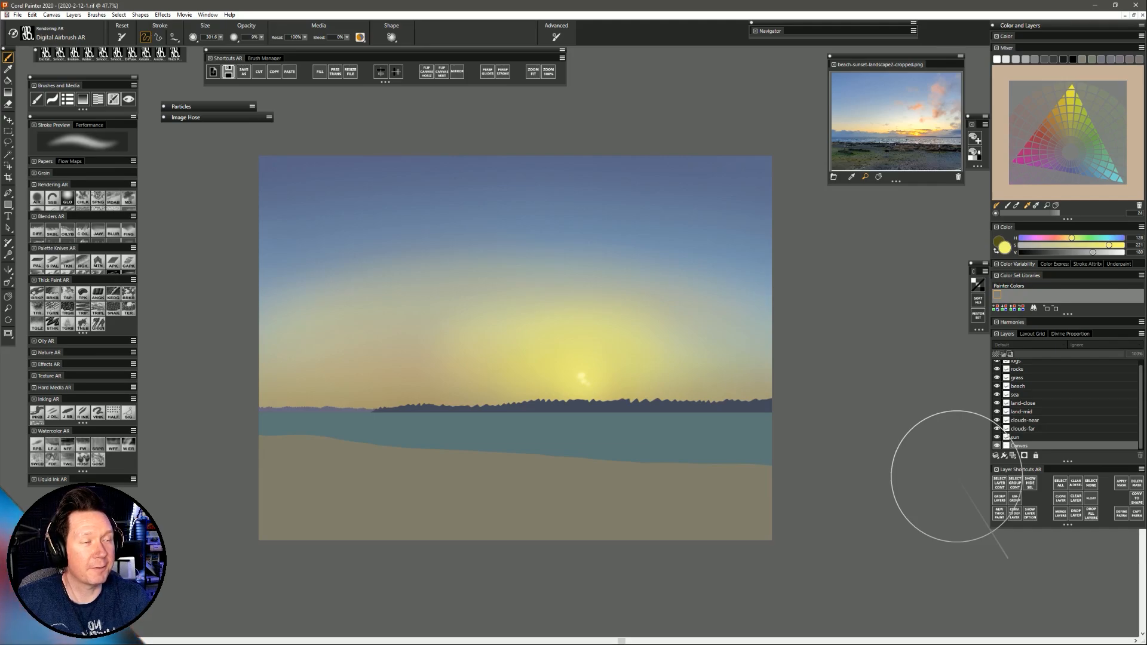
Set up for the clouds-far layer with the Smooth Palette Knife AR brush, a muted blue-violet and a size of about 68.
{"action": "left_click", "coordinate": [1033, 447]}
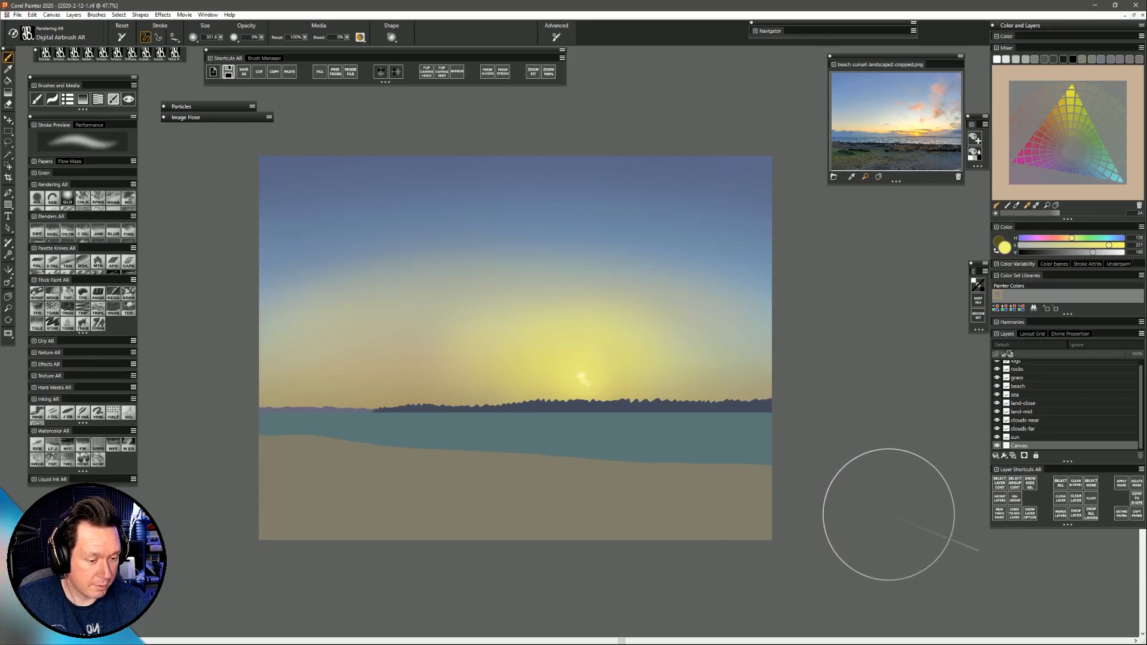
{"action": "left_click", "coordinate": [1026, 437]}
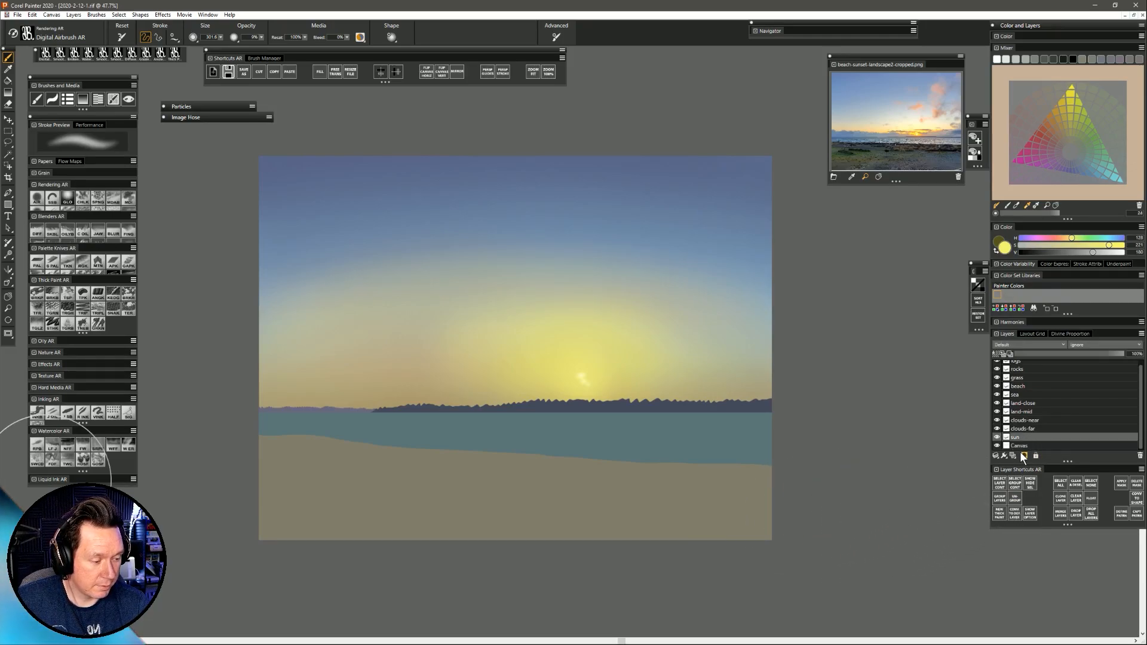
{"action": "left_click", "coordinate": [1029, 429]}
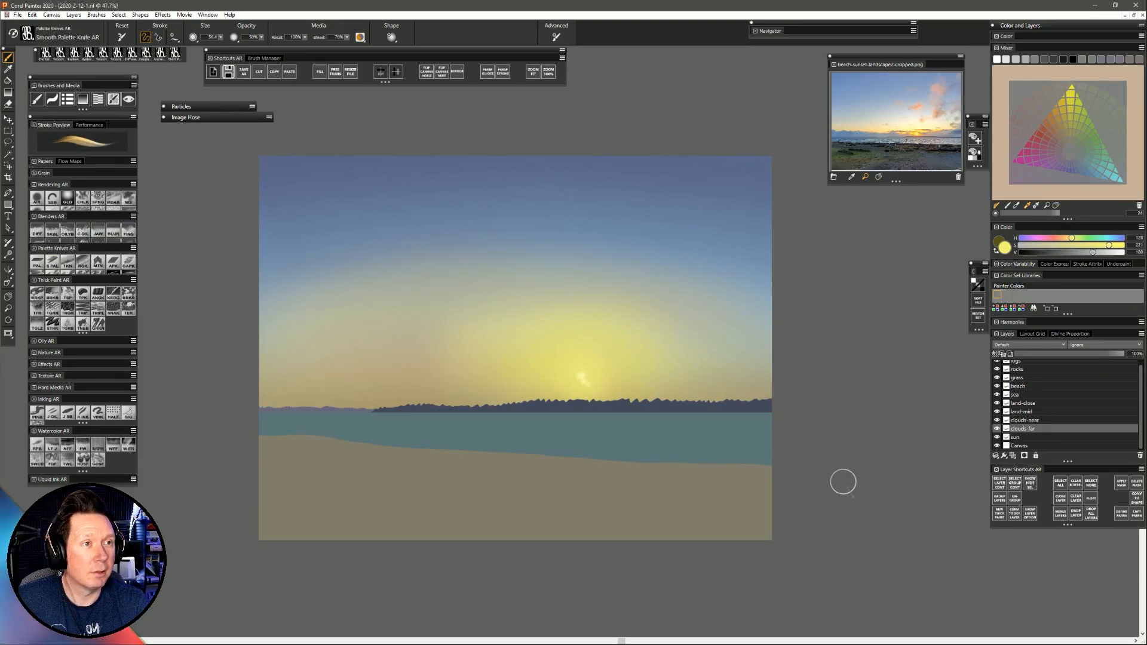
{"action": "left_click", "coordinate": [1079, 168]}
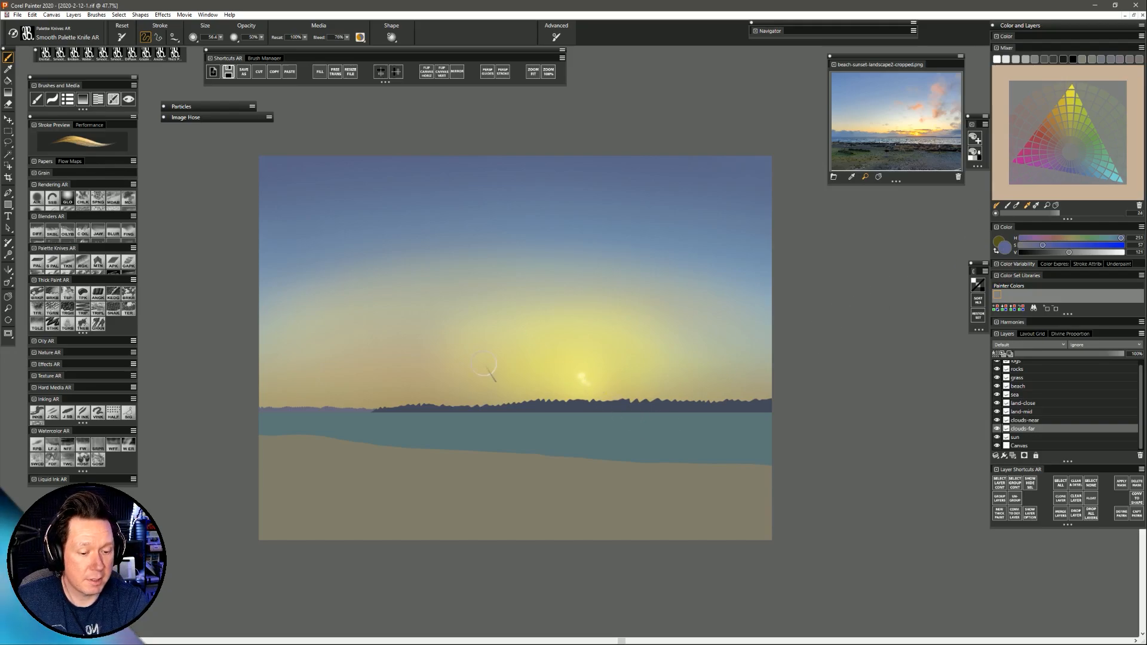
{"action": "key", "text": "bracketright"}
{"action": "key", "text": "bracketright"}
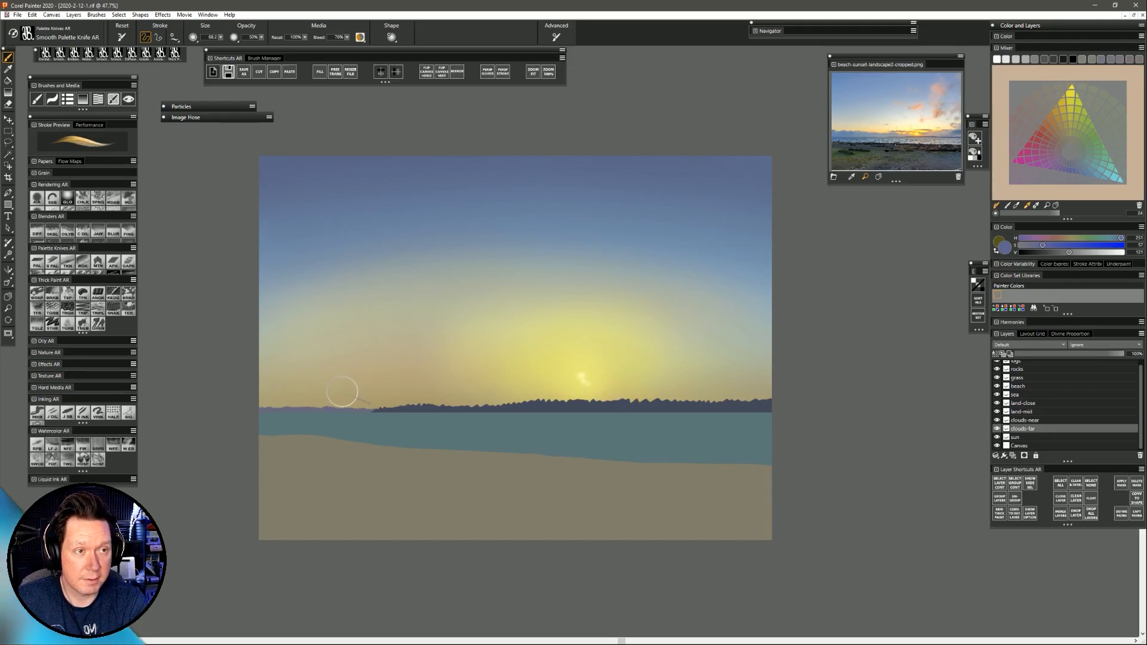
Paint a low bank of blue-violet clouds along the whole horizon, undoing the first strokes at the left and repainting them.
{"action": "mouse_move", "coordinate": [274, 390]}
{"action": "left_mouse_down"}
{"action": "mouse_move", "coordinate": [298, 387]}
{"action": "mouse_move", "coordinate": [351, 409]}
{"action": "mouse_move", "coordinate": [357, 392]}
{"action": "mouse_move", "coordinate": [418, 417]}
{"action": "mouse_move", "coordinate": [447, 416]}
{"action": "mouse_move", "coordinate": [429, 400]}
{"action": "mouse_move", "coordinate": [458, 406]}
{"action": "mouse_move", "coordinate": [403, 402]}
{"action": "mouse_move", "coordinate": [461, 399]}
{"action": "mouse_move", "coordinate": [456, 409]}
{"action": "mouse_move", "coordinate": [407, 395]}
{"action": "mouse_move", "coordinate": [366, 404]}
{"action": "mouse_move", "coordinate": [417, 392]}
{"action": "left_mouse_up"}
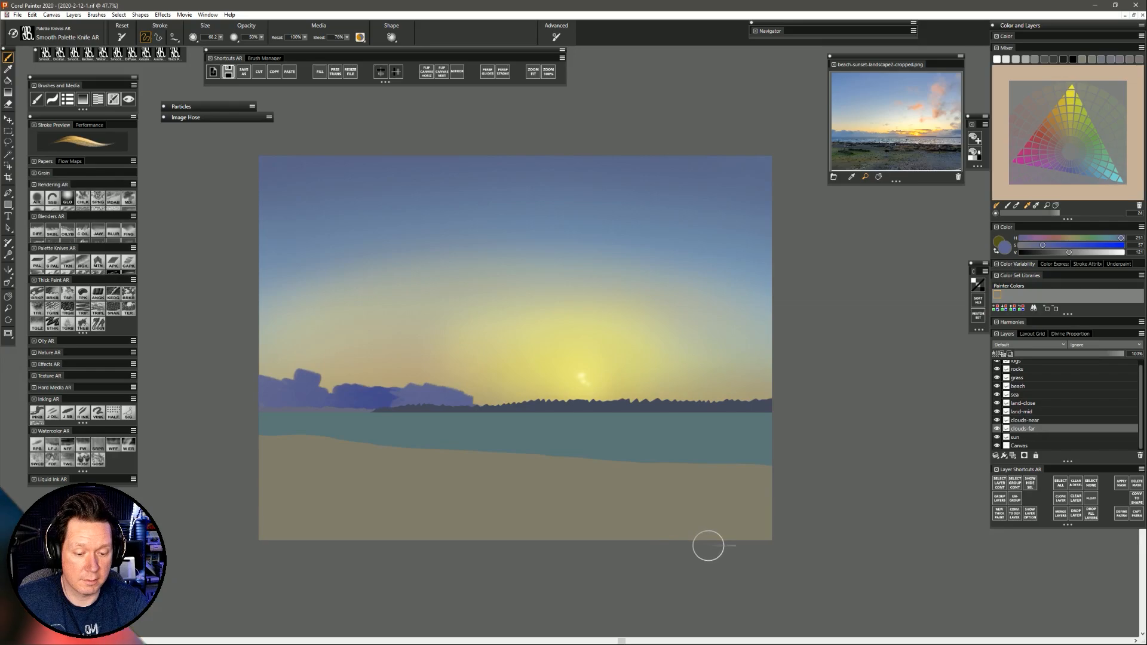
{"action": "key", "text": "ctrl+z"}
{"action": "key", "text": "ctrl+z"}
{"action": "key", "text": "ctrl+z"}
{"action": "key", "text": "ctrl+z"}
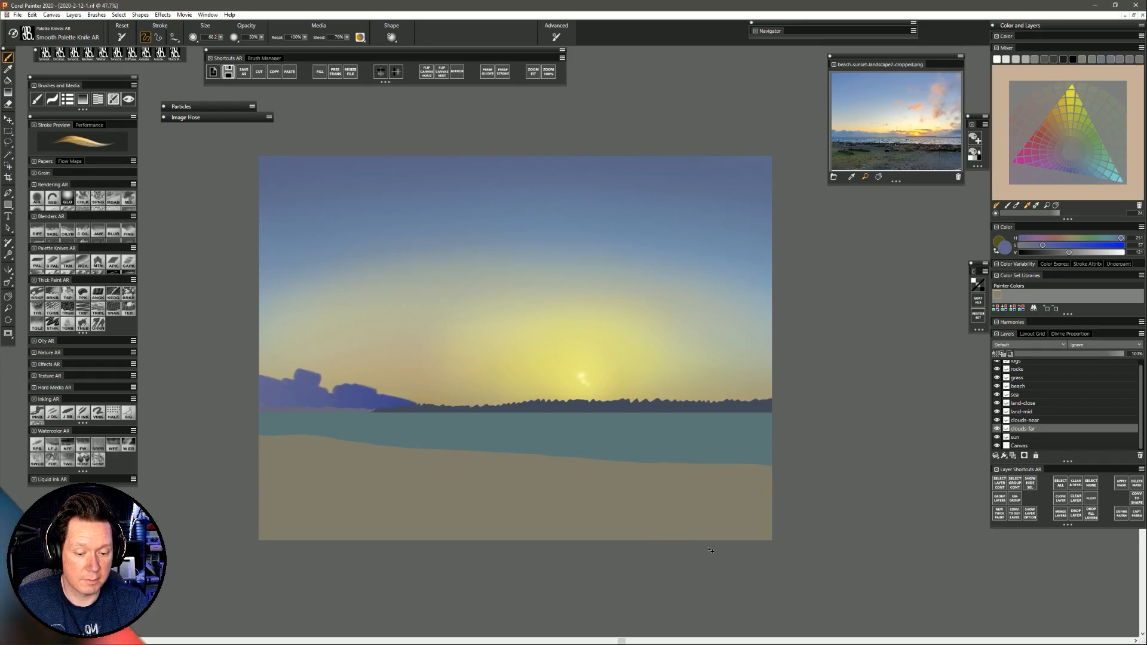
{"action": "mouse_move", "coordinate": [329, 400]}
{"action": "left_mouse_down"}
{"action": "mouse_move", "coordinate": [363, 413]}
{"action": "mouse_move", "coordinate": [384, 400]}
{"action": "mouse_move", "coordinate": [408, 407]}
{"action": "mouse_move", "coordinate": [400, 399]}
{"action": "mouse_move", "coordinate": [370, 415]}
{"action": "mouse_move", "coordinate": [349, 394]}
{"action": "mouse_move", "coordinate": [312, 407]}
{"action": "mouse_move", "coordinate": [287, 389]}
{"action": "mouse_move", "coordinate": [265, 397]}
{"action": "mouse_move", "coordinate": [462, 399]}
{"action": "mouse_move", "coordinate": [422, 404]}
{"action": "mouse_move", "coordinate": [471, 390]}
{"action": "mouse_move", "coordinate": [502, 404]}
{"action": "mouse_move", "coordinate": [522, 393]}
{"action": "mouse_move", "coordinate": [613, 409]}
{"action": "mouse_move", "coordinate": [628, 396]}
{"action": "mouse_move", "coordinate": [665, 403]}
{"action": "mouse_move", "coordinate": [665, 390]}
{"action": "mouse_move", "coordinate": [697, 403]}
{"action": "mouse_move", "coordinate": [733, 390]}
{"action": "mouse_move", "coordinate": [720, 375]}
{"action": "mouse_move", "coordinate": [739, 376]}
{"action": "mouse_move", "coordinate": [764, 379]}
{"action": "mouse_move", "coordinate": [773, 388]}
{"action": "mouse_move", "coordinate": [743, 392]}
{"action": "mouse_move", "coordinate": [771, 407]}
{"action": "left_mouse_up"}
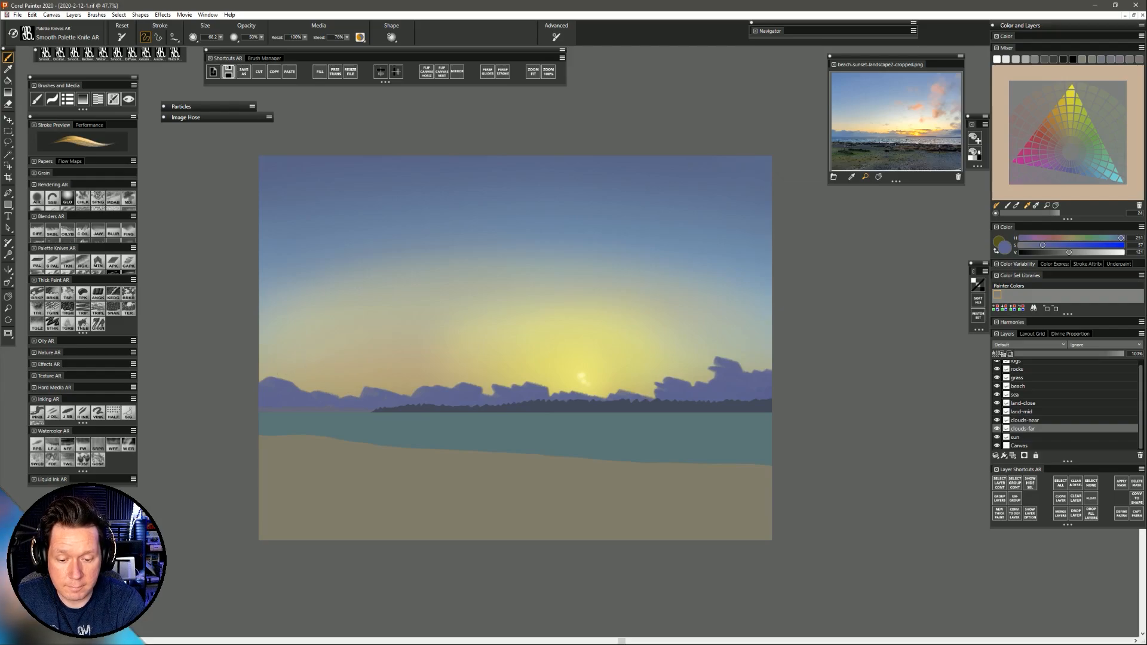
Reduce the palette knife size to about 23 and touch up the cloud bank above the left end of the distant land.
{"action": "key", "text": "bracketleft"}
{"action": "key", "text": "bracketleft"}
{"action": "key", "text": "bracketleft"}
{"action": "key", "text": "bracketleft"}
{"action": "key", "text": "bracketleft"}
{"action": "key", "text": "bracketleft"}
{"action": "key", "text": "bracketleft"}
{"action": "key", "text": "bracketleft"}
{"action": "key", "text": "bracketleft"}
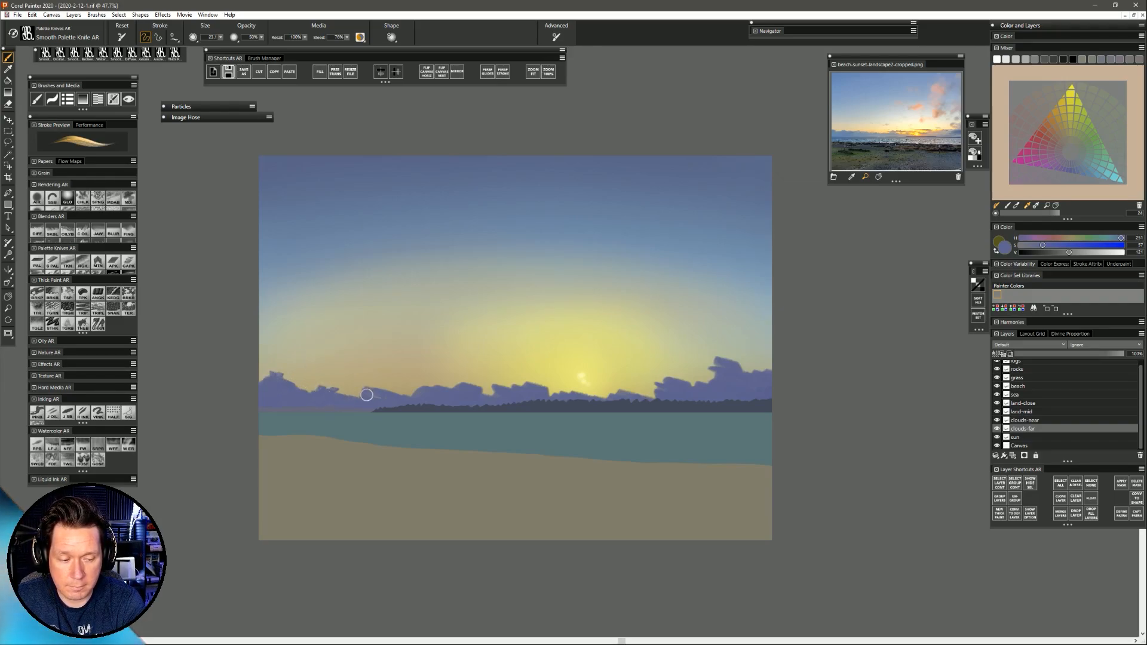
{"action": "left_click_drag", "start_coordinate": [367, 395], "coordinate": [377, 395]}
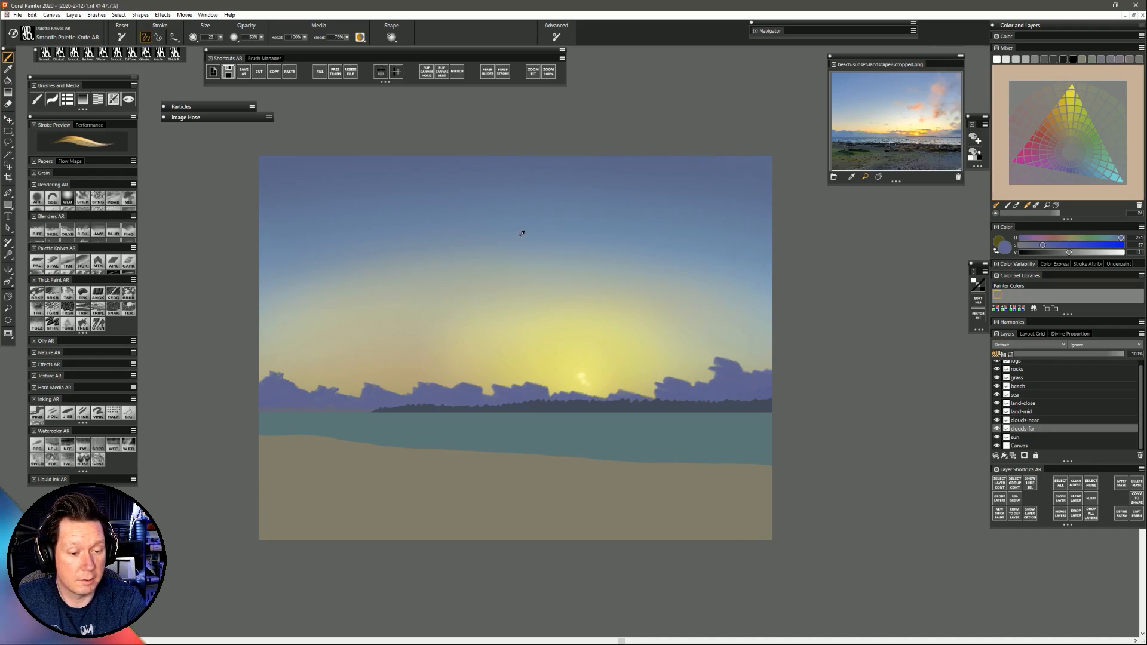
Soften the lower part of the distant clouds with sampled sky blue, using the Digital Airbrush AR at a size of about 244.
{"action": "left_click", "coordinate": [533, 242], "text": "alt"}
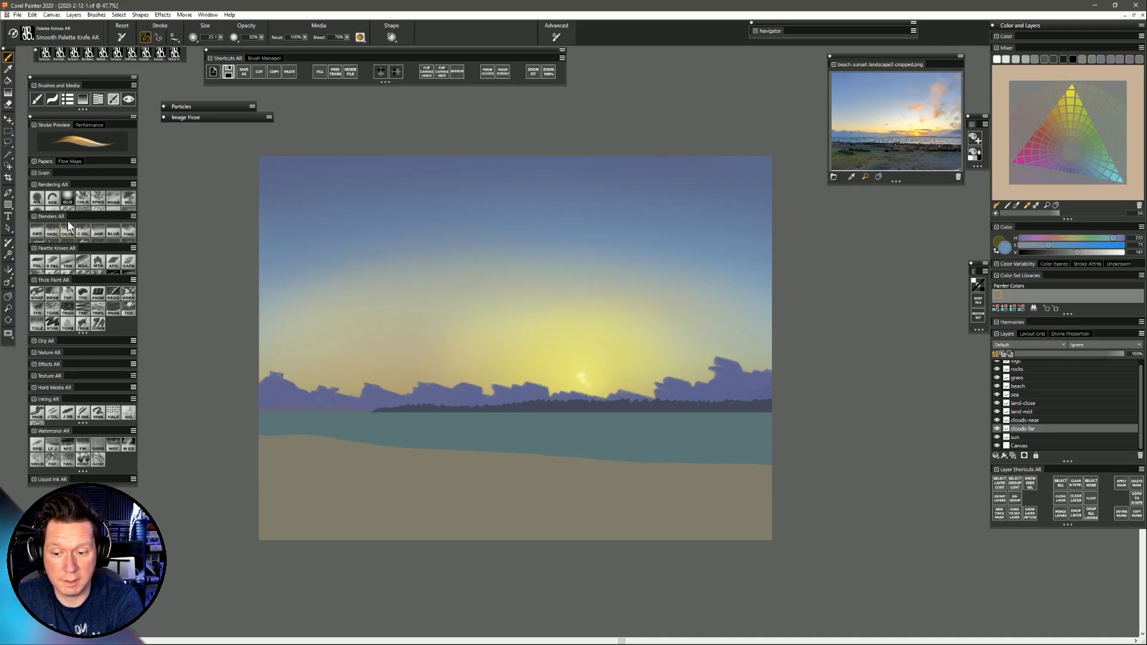
{"action": "key", "text": "slash"}
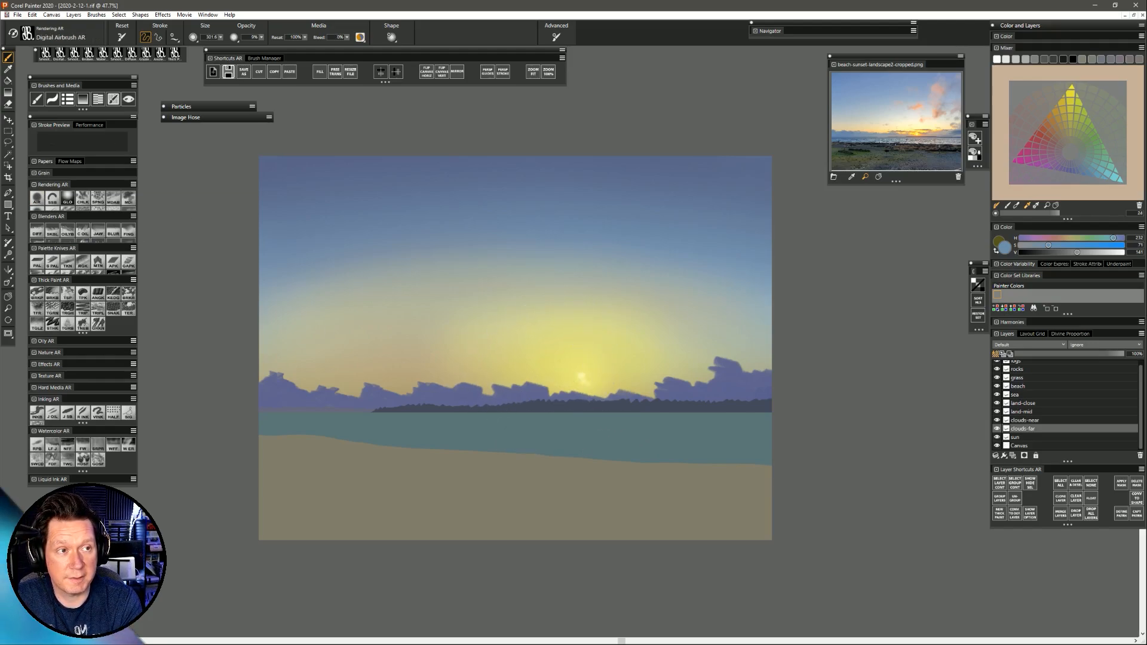
{"action": "left_click_drag", "start_coordinate": [531, 376], "coordinate": [528, 429]}
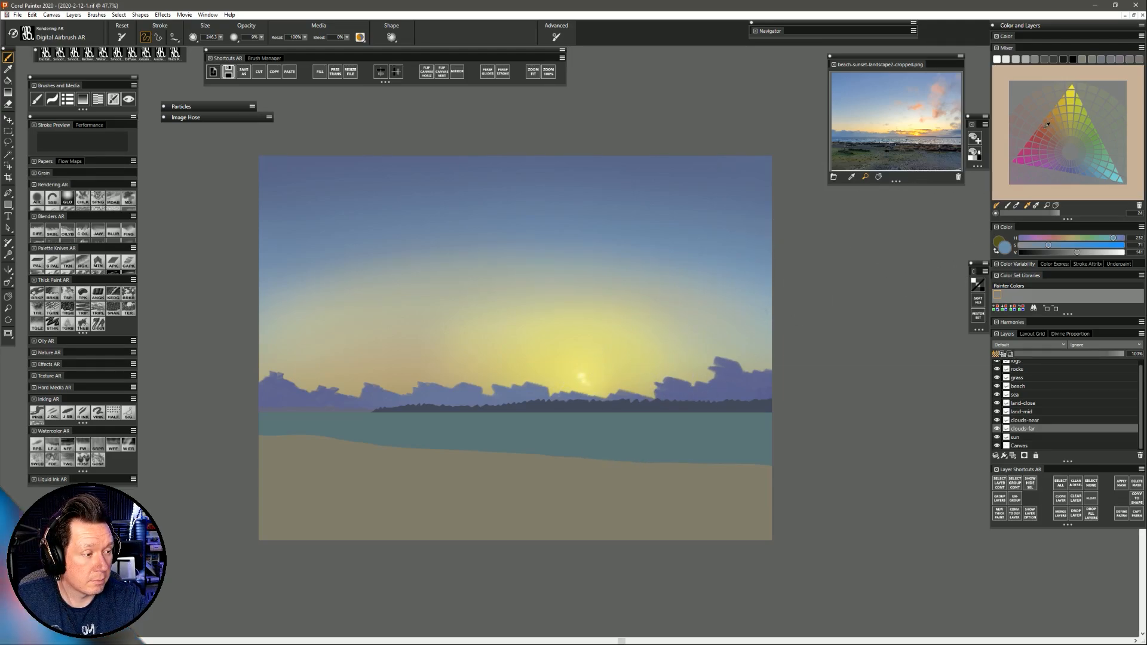
Tint the distant clouds around the sun by airbrushing lightened salmon, neutral grey, lightened orange and red from the gamut mask.
{"action": "left_click", "coordinate": [1060, 146]}
{"action": "left_click_drag", "start_coordinate": [1069, 254], "coordinate": [1085, 252]}
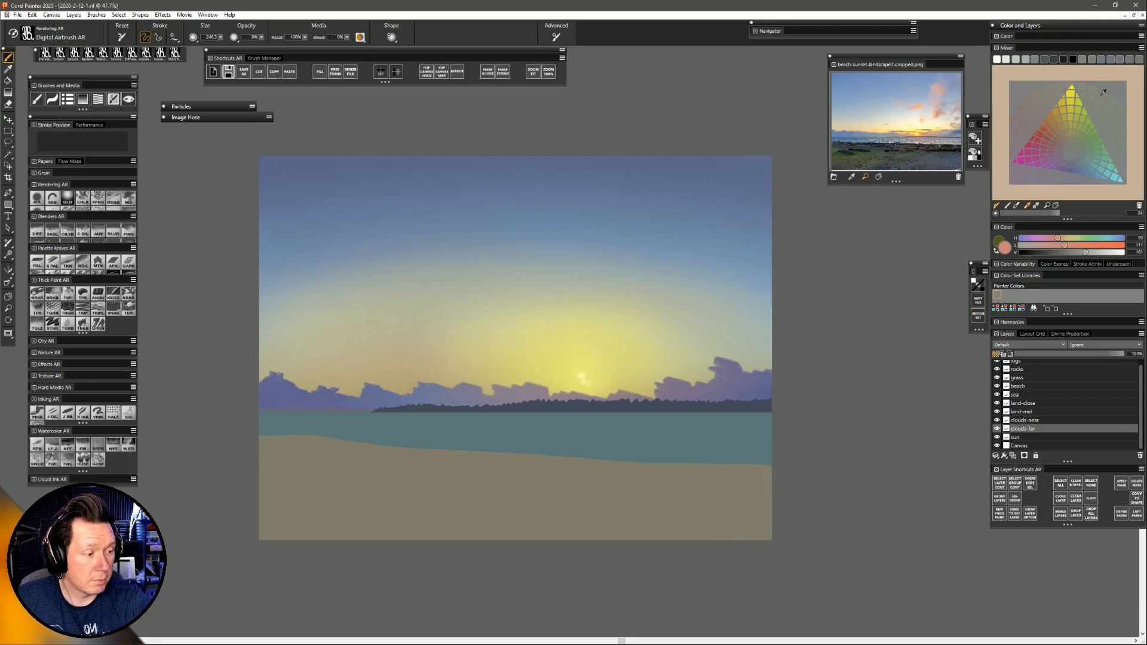
{"action": "left_click_drag", "start_coordinate": [1066, 246], "coordinate": [1020, 245]}
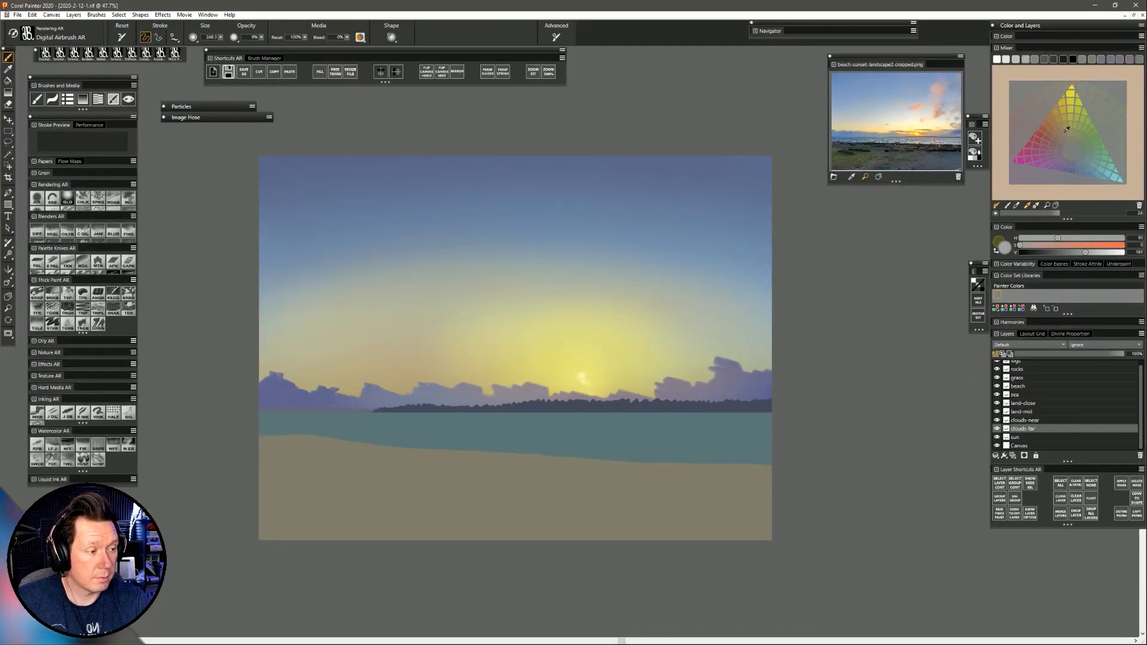
{"action": "left_click", "coordinate": [1055, 112]}
{"action": "left_click_drag", "start_coordinate": [1068, 252], "coordinate": [1082, 253]}
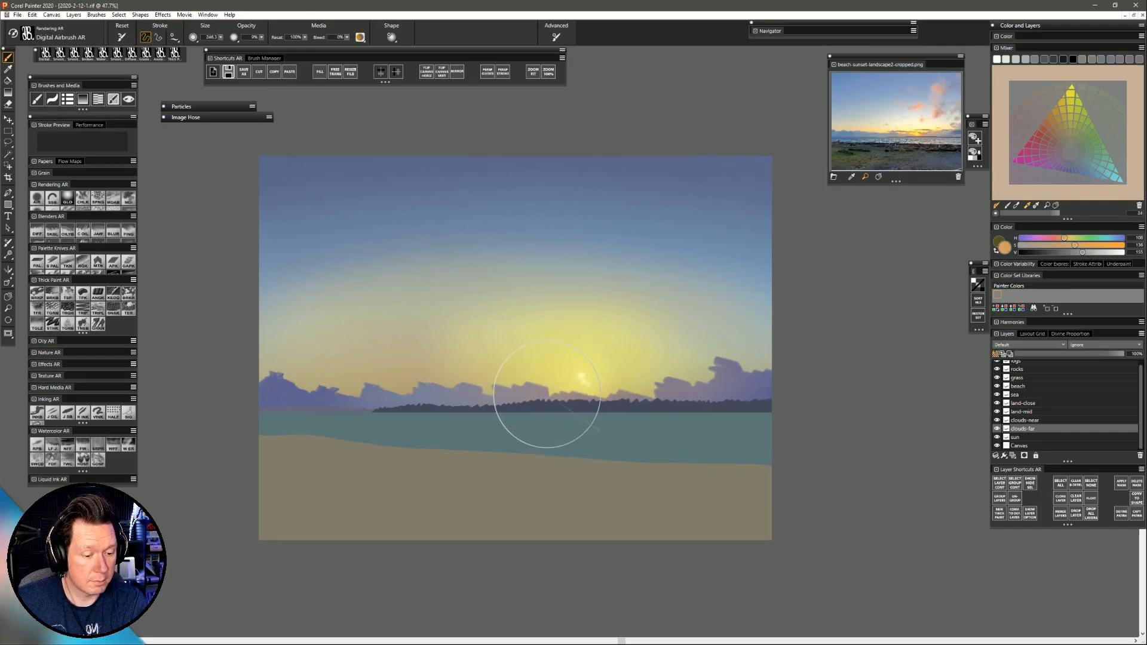
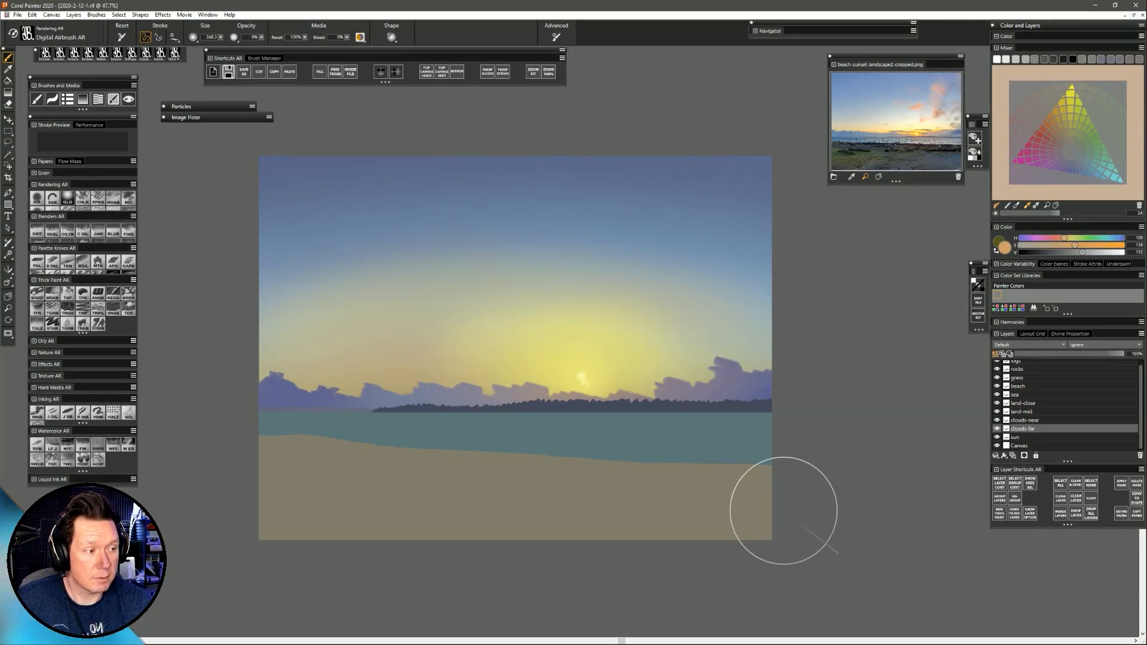
{"action": "left_click", "coordinate": [1039, 130]}
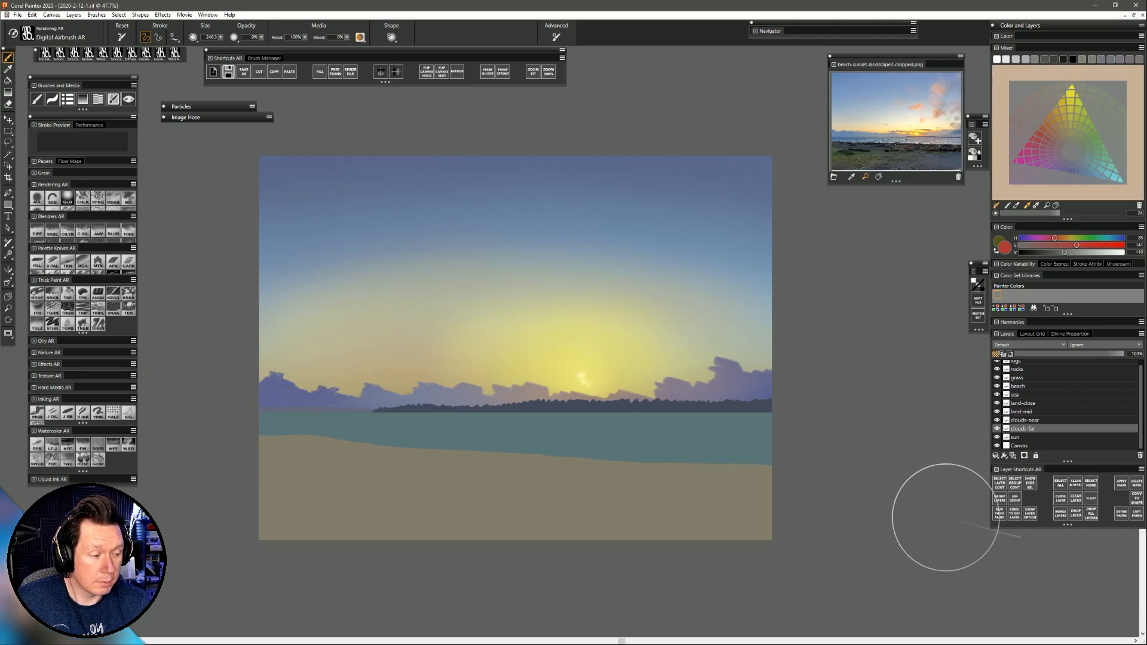
Airbrush a pale blue sampled from the sky across the water on the sea layer, at a size of about 327.
{"action": "left_click", "coordinate": [1034, 394]}
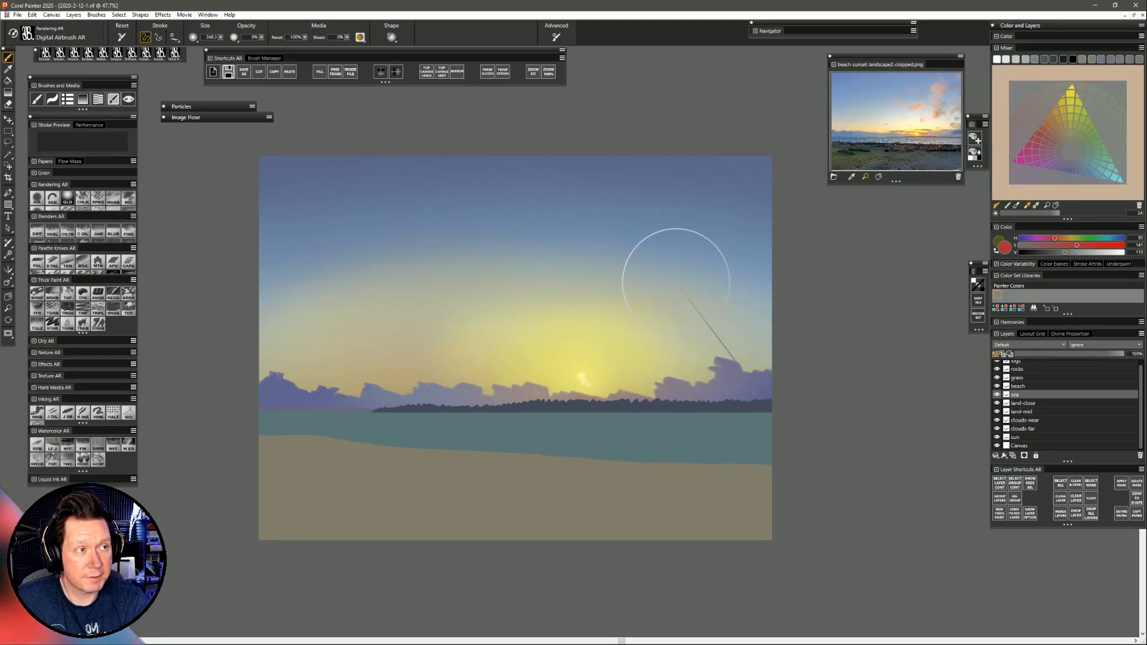
{"action": "left_click", "coordinate": [655, 272], "text": "alt"}
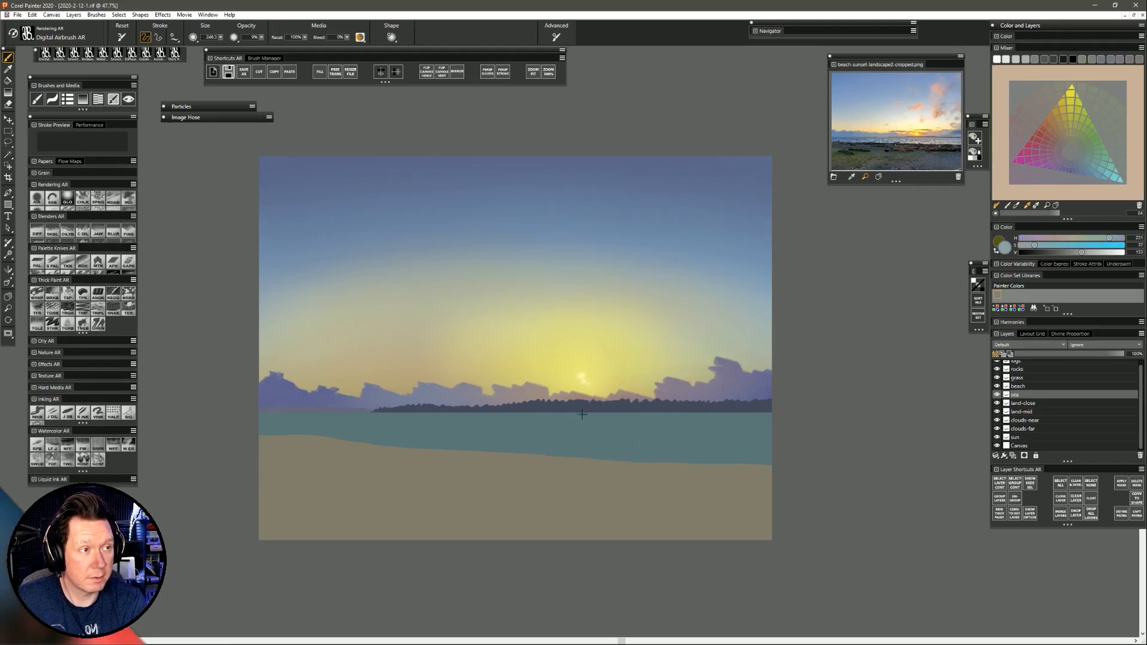
{"action": "mouse_move", "coordinate": [586, 418]}
{"action": "left_mouse_down"}
{"action": "mouse_move", "coordinate": [674, 420]}
{"action": "mouse_move", "coordinate": [577, 413]}
{"action": "mouse_move", "coordinate": [792, 410]}
{"action": "mouse_move", "coordinate": [629, 447]}
{"action": "mouse_move", "coordinate": [665, 449]}
{"action": "mouse_move", "coordinate": [769, 429]}
{"action": "mouse_move", "coordinate": [480, 444]}
{"action": "mouse_move", "coordinate": [658, 430]}
{"action": "mouse_move", "coordinate": [482, 425]}
{"action": "left_mouse_up"}
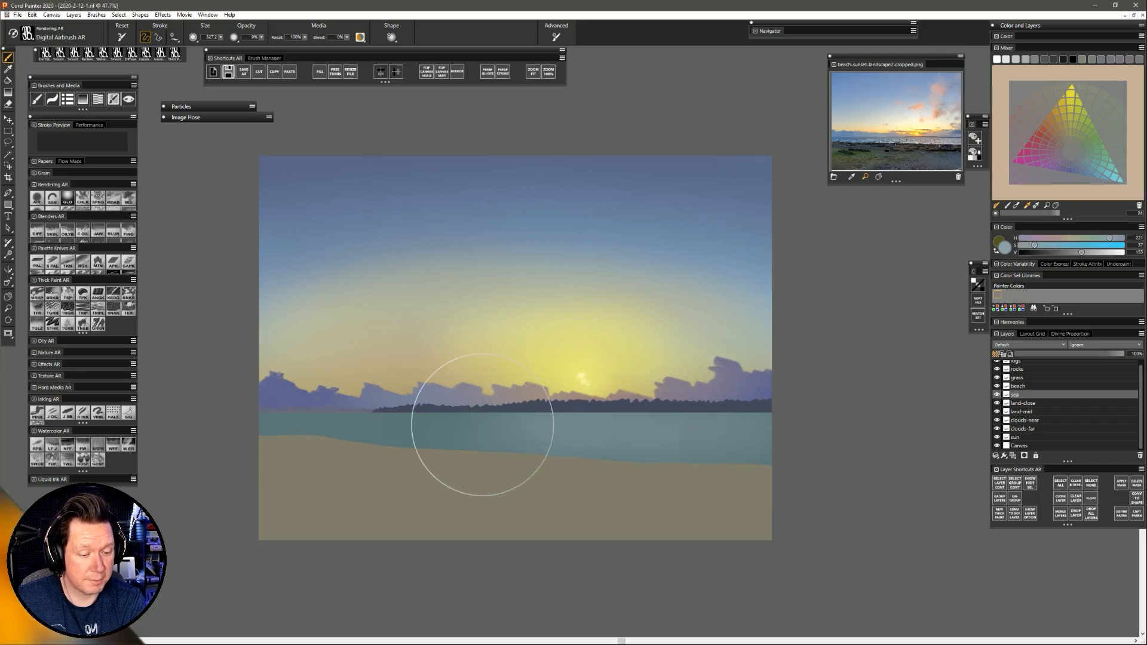
Airbrush the left side of the water with sampled cloud violet and the deeper blues of the upper sky.
{"action": "left_click", "coordinate": [286, 386], "text": "alt"}
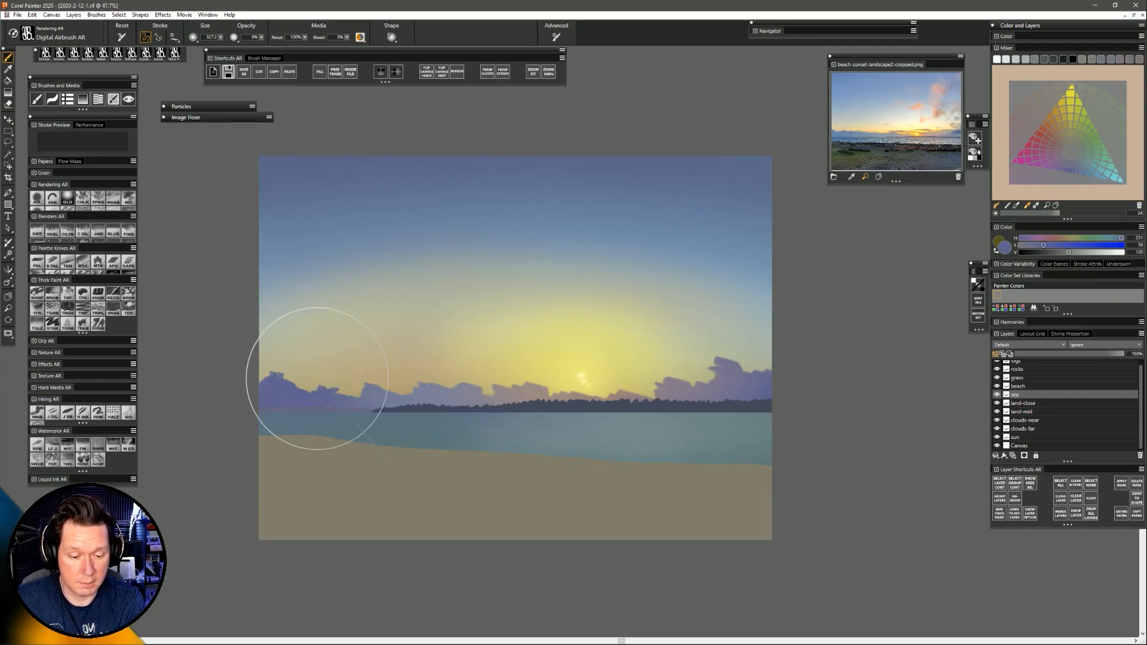
{"action": "left_click", "coordinate": [331, 189], "text": "alt"}
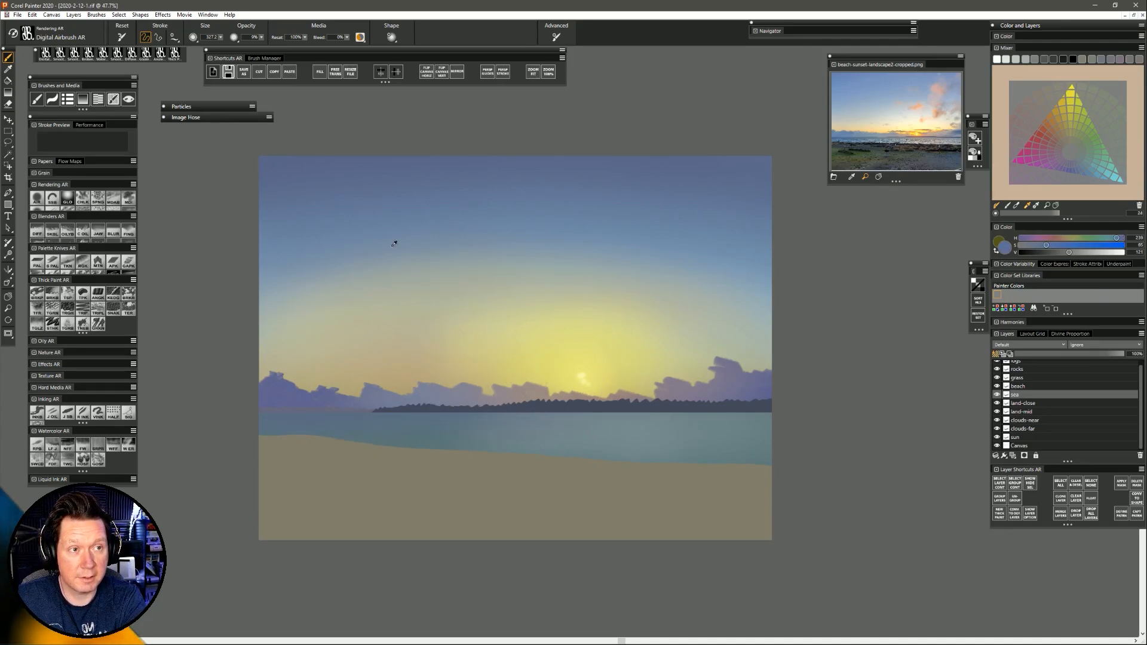
{"action": "left_click", "coordinate": [321, 243], "text": "alt"}
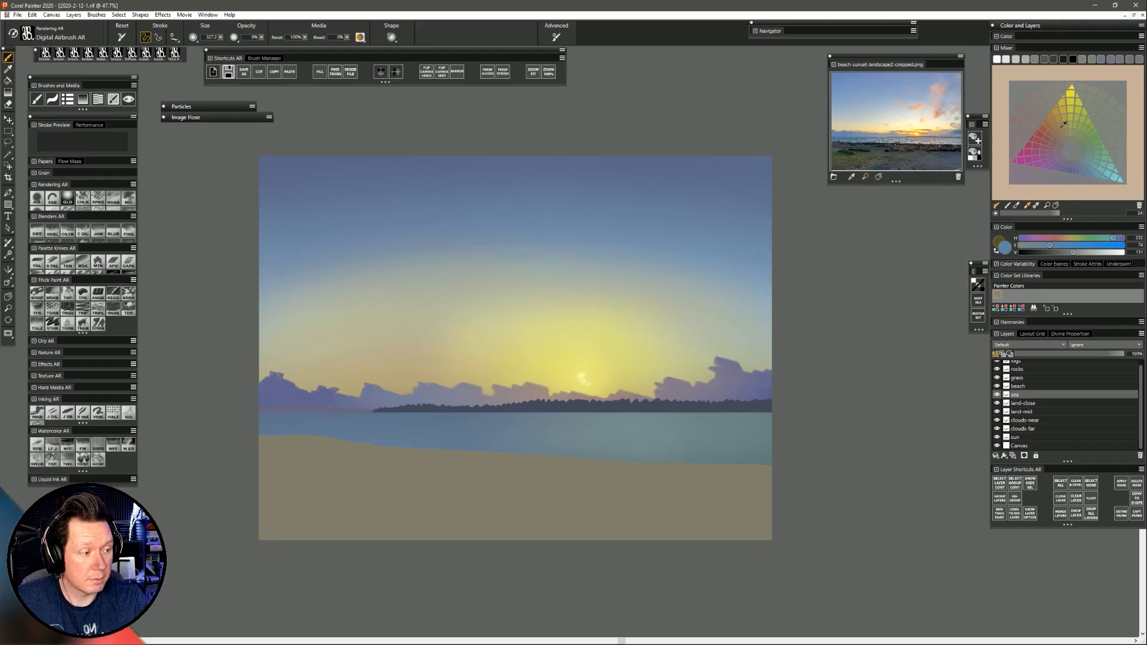
Airbrush a lightened golden yellow reflection on the water beneath the sun, at a size of about 248.
{"action": "left_click", "coordinate": [1062, 107]}
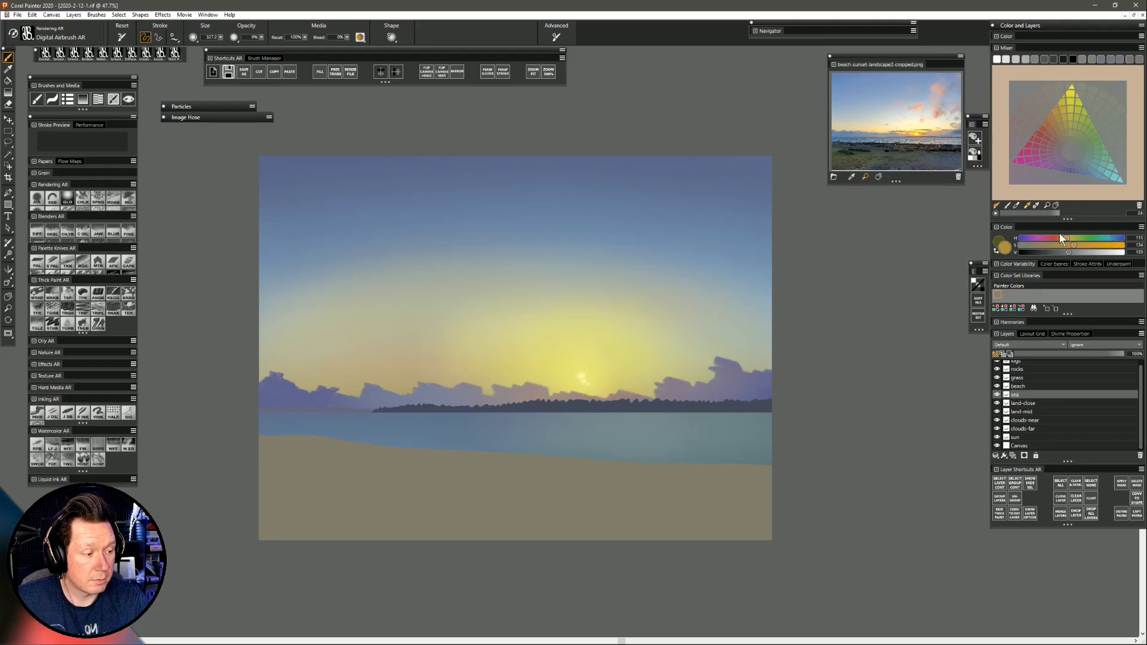
{"action": "left_click_drag", "start_coordinate": [1073, 252], "coordinate": [1087, 253]}
{"action": "key", "text": "bracketleft"}
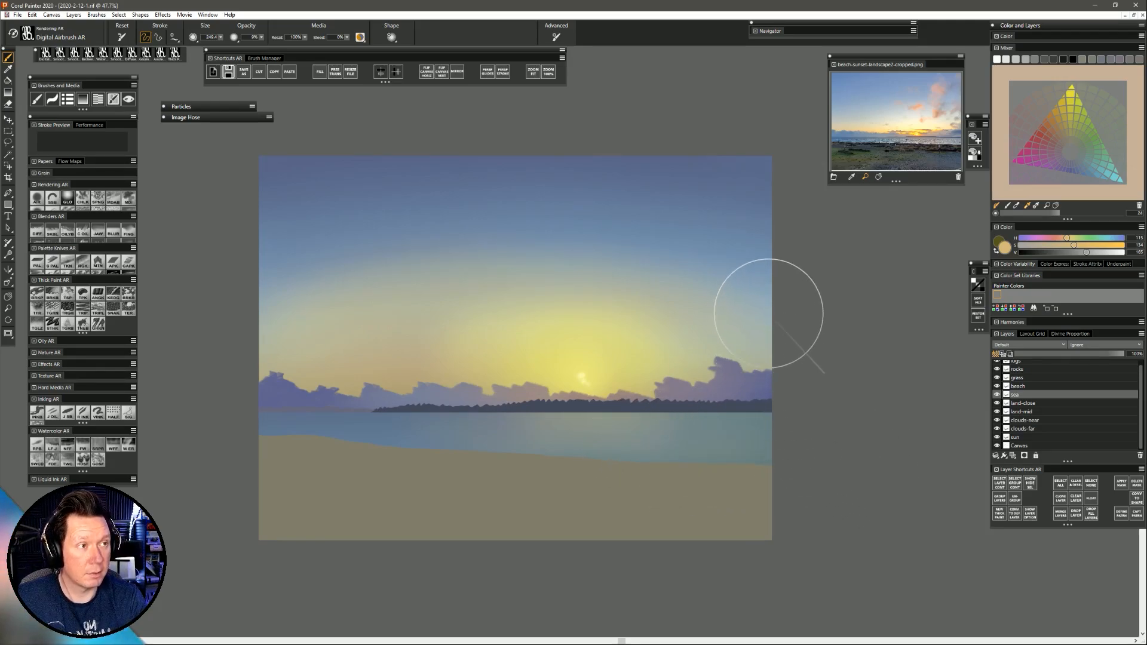
Airbrush sampled sky blue into the right side of the water and sampled cloud violet along the left part of its horizon.
{"action": "left_click", "coordinate": [723, 267], "text": "alt"}
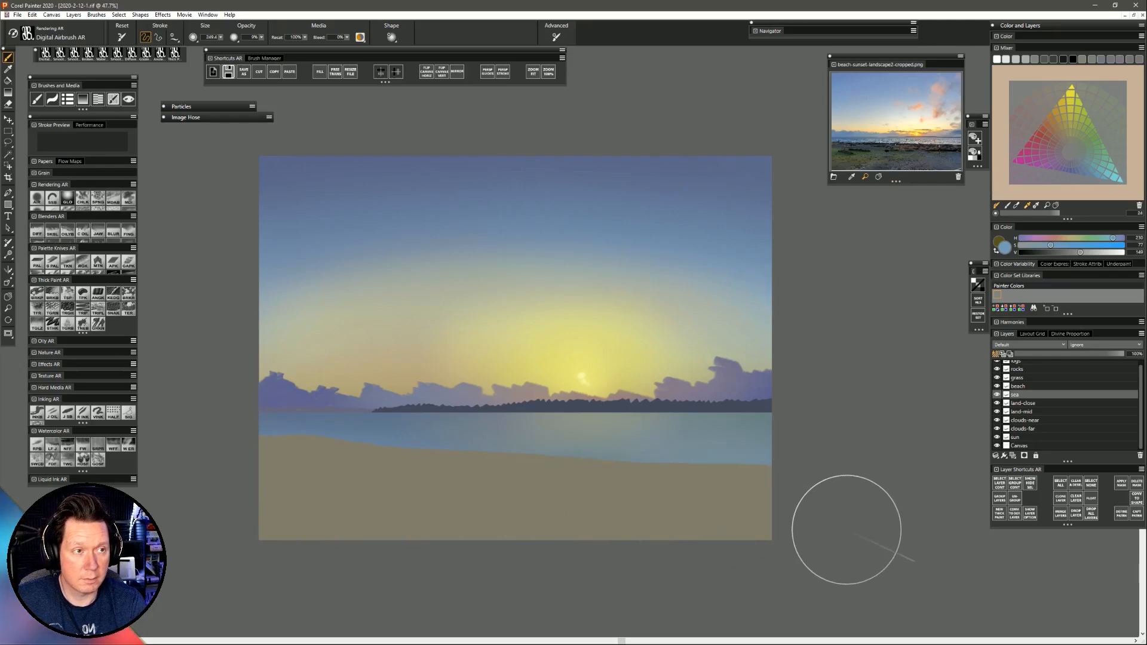
{"action": "left_click", "coordinate": [317, 397], "text": "alt"}
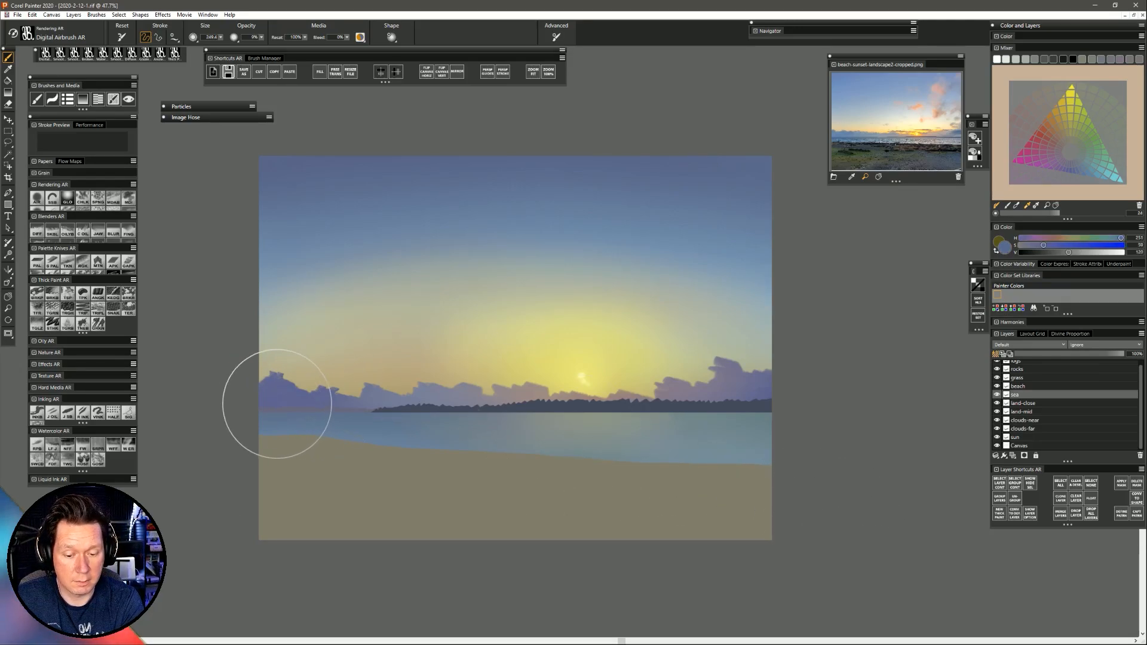
{"action": "left_click_drag", "start_coordinate": [321, 387], "coordinate": [299, 408]}
{"action": "mouse_move", "coordinate": [305, 412]}
{"action": "left_mouse_down"}
{"action": "mouse_move", "coordinate": [264, 408]}
{"action": "mouse_move", "coordinate": [389, 417]}
{"action": "left_mouse_up"}
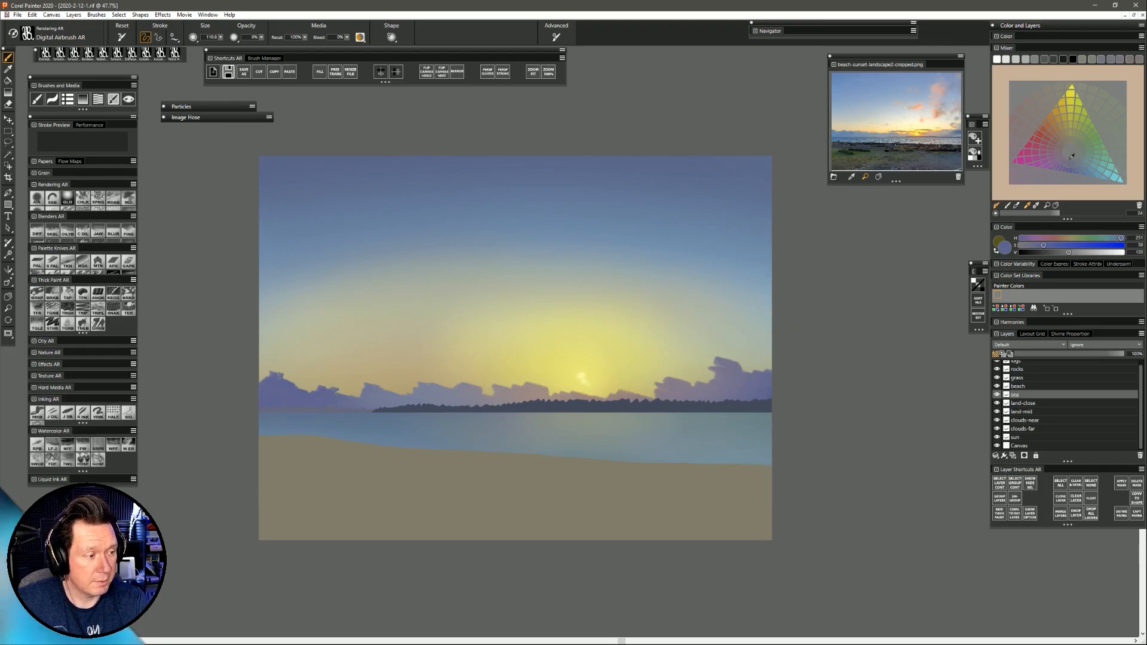
Airbrush soft lightened coral and muted yellow reflections onto the water around the sun's reflection, at a size of about 215.
{"action": "left_click", "coordinate": [1038, 132]}
{"action": "left_click_drag", "start_coordinate": [1075, 252], "coordinate": [1088, 252]}
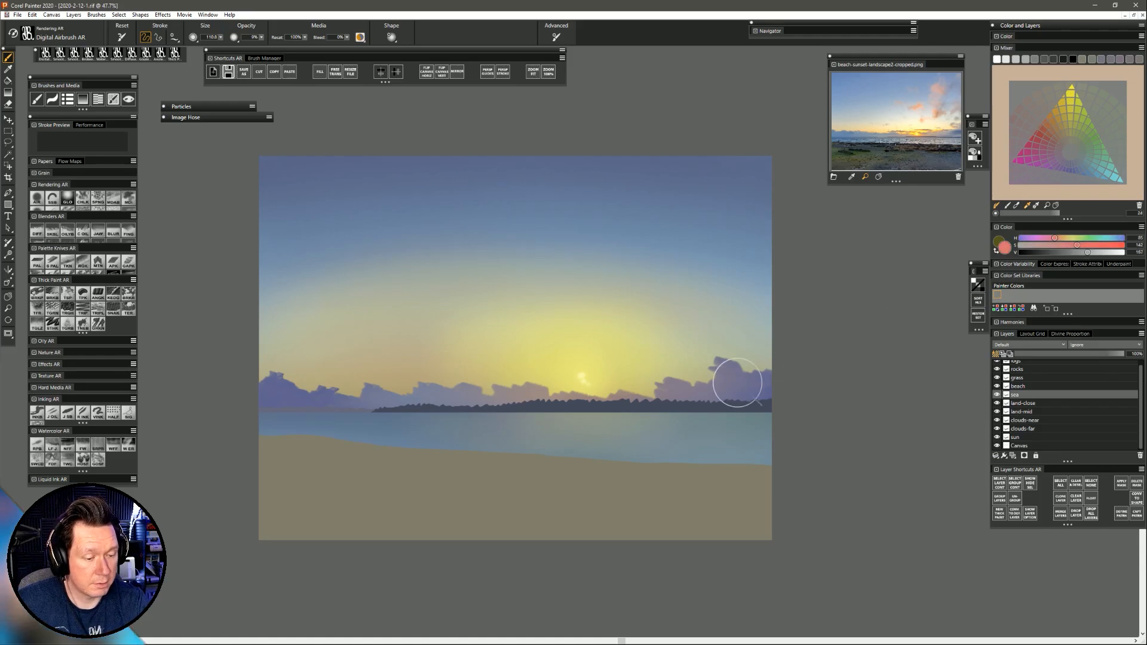
{"action": "left_click_drag", "start_coordinate": [597, 409], "coordinate": [638, 446]}
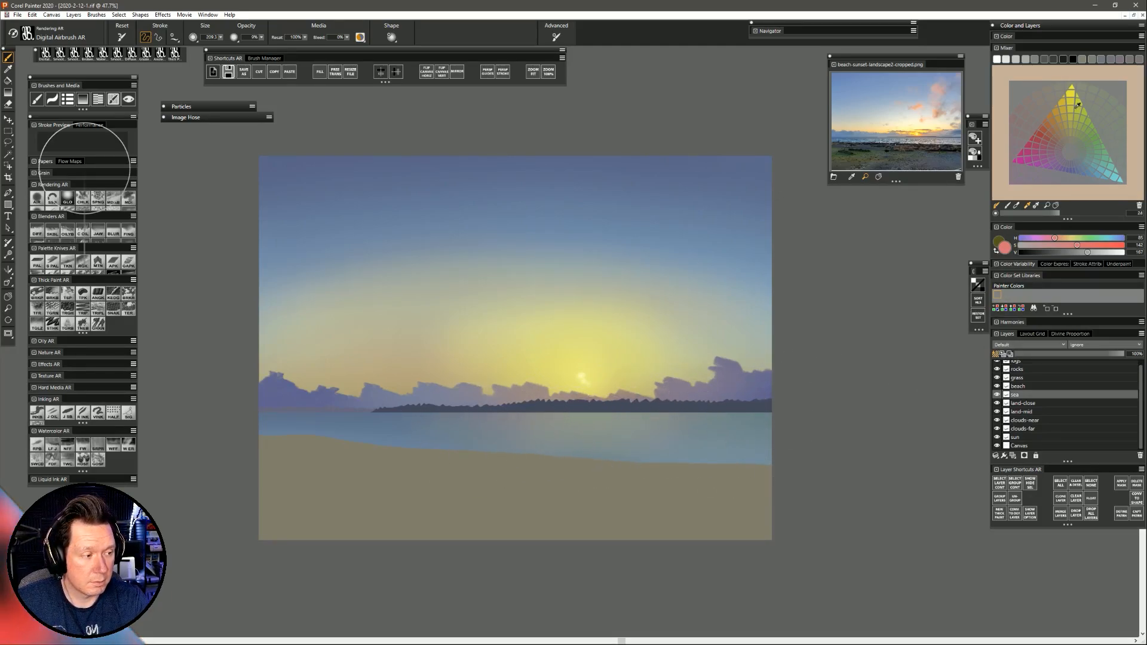
{"action": "left_click", "coordinate": [1074, 83]}
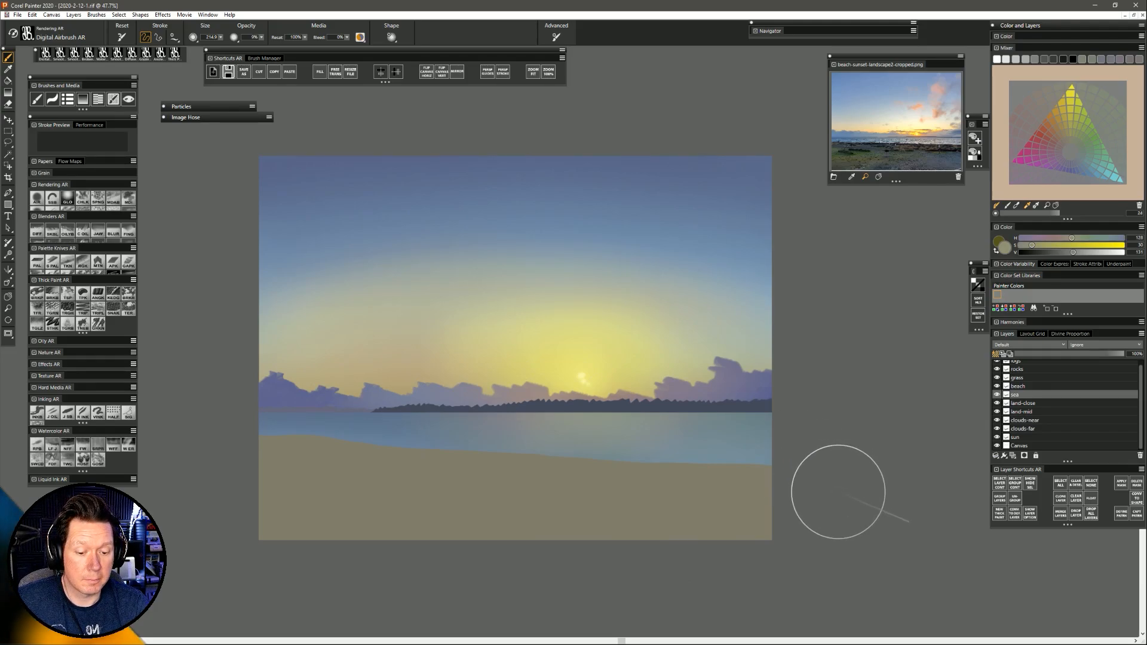
Airbrush a darkened blue sampled from the water over the distant land on the land-mid layer and the left water on the sea layer.
{"action": "left_click", "coordinate": [1035, 411]}
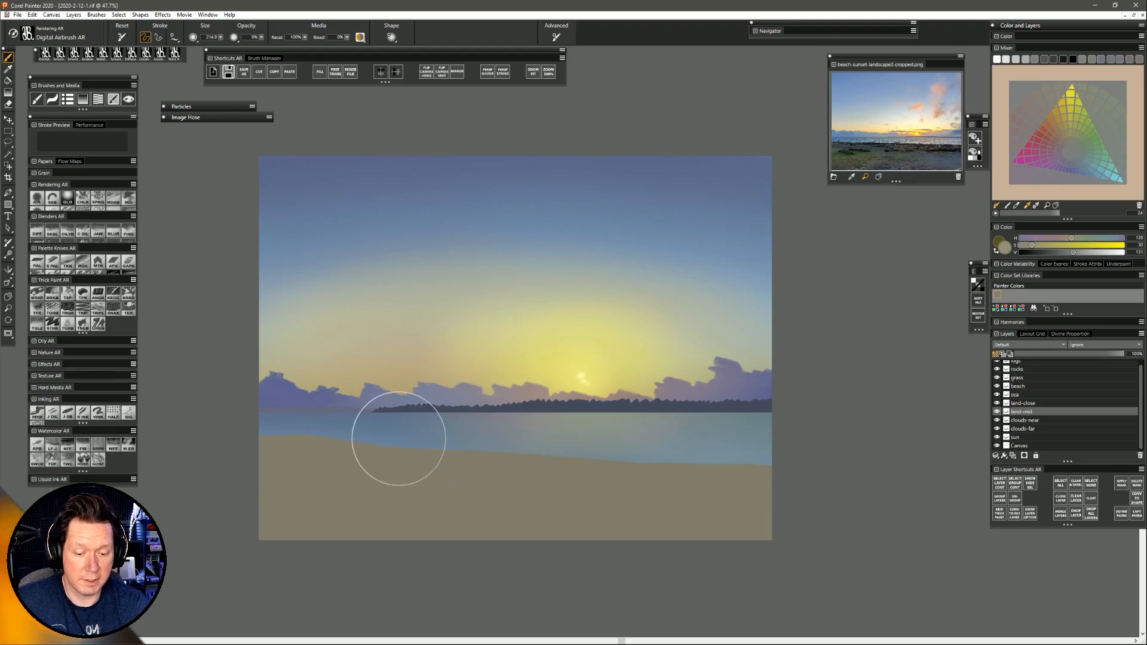
{"action": "left_click", "coordinate": [337, 421], "text": "alt"}
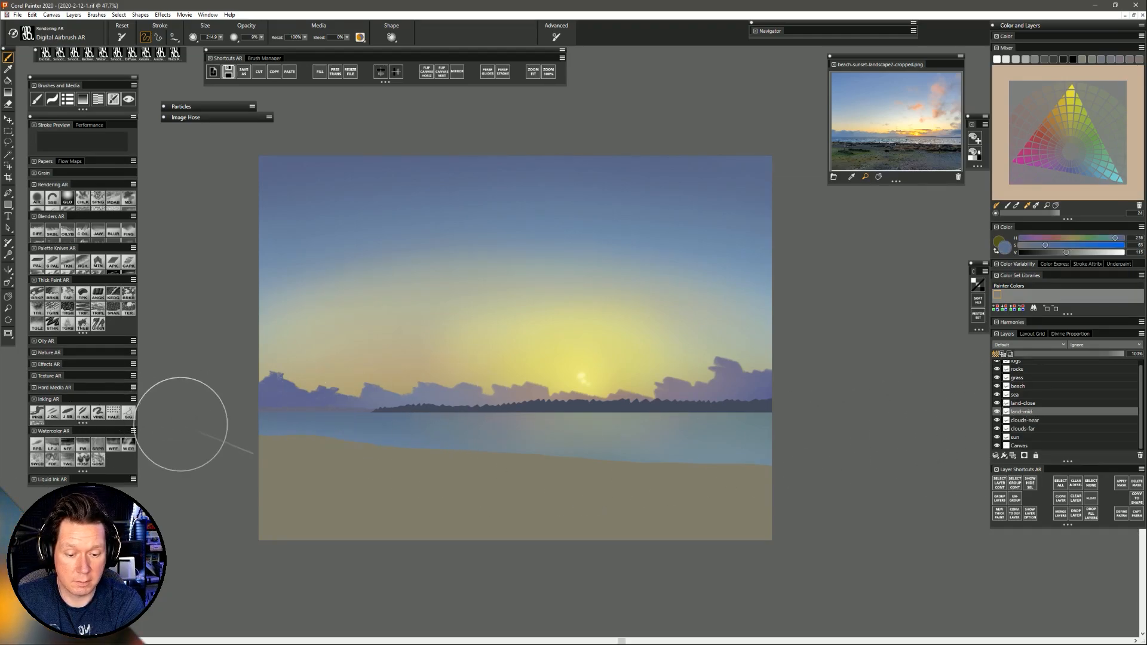
{"action": "left_click", "coordinate": [1056, 252]}
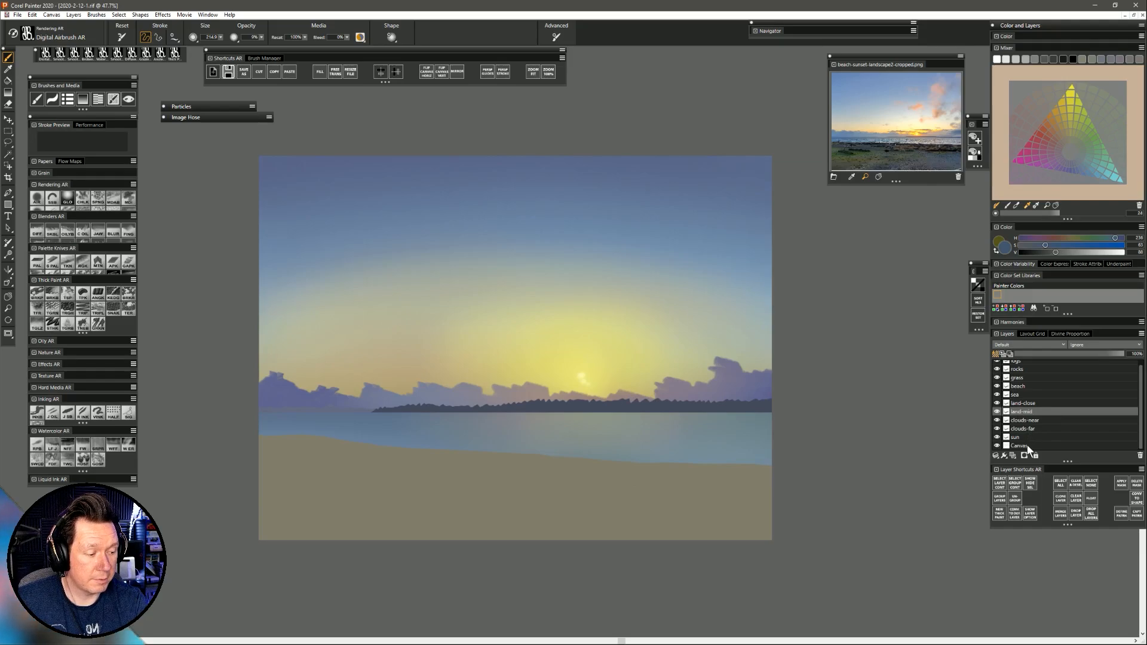
{"action": "left_click", "coordinate": [1028, 395]}
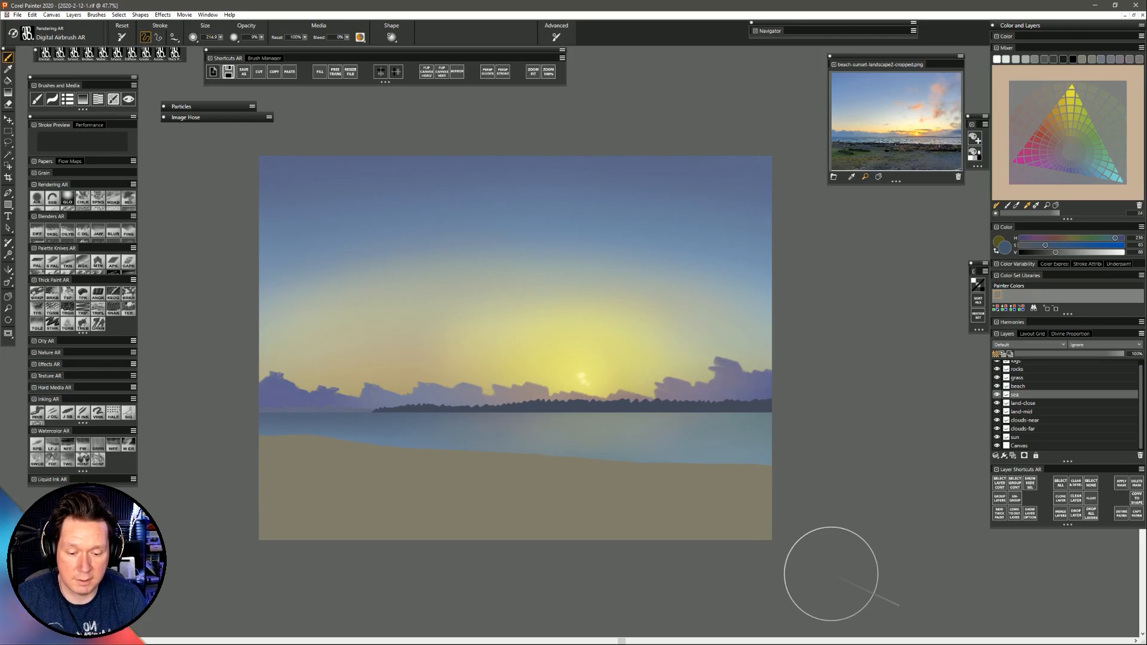
Shade the distant land on the land-mid layer with a darkened violet sampled from the clouds.
{"action": "left_click", "coordinate": [1034, 412]}
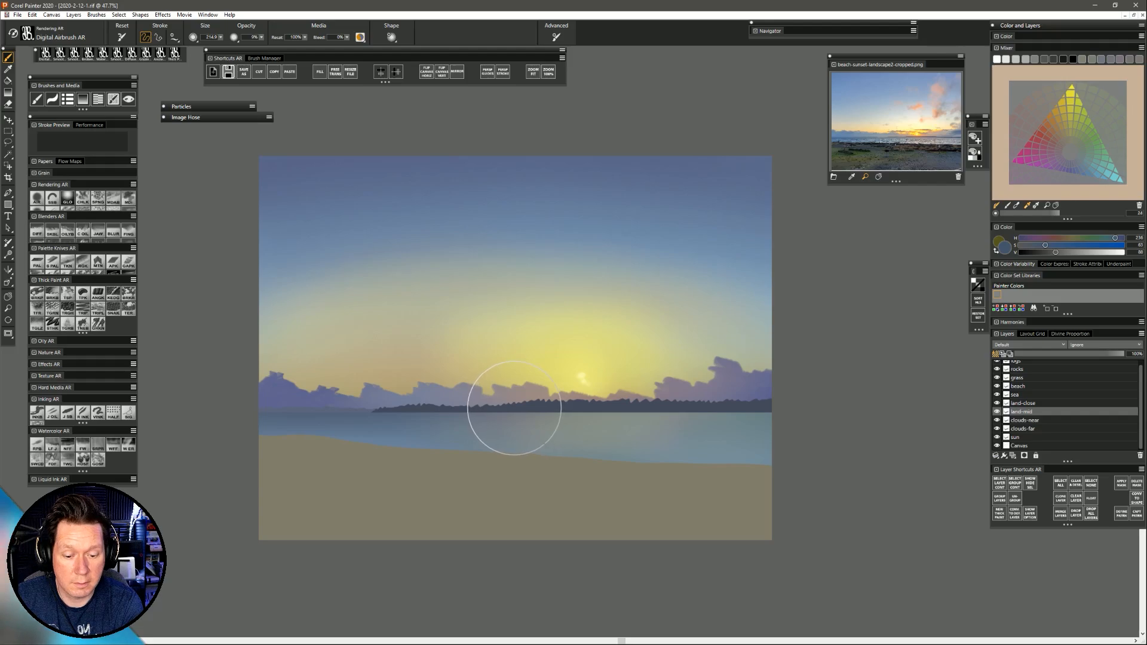
{"action": "left_click", "coordinate": [419, 402], "text": "alt"}
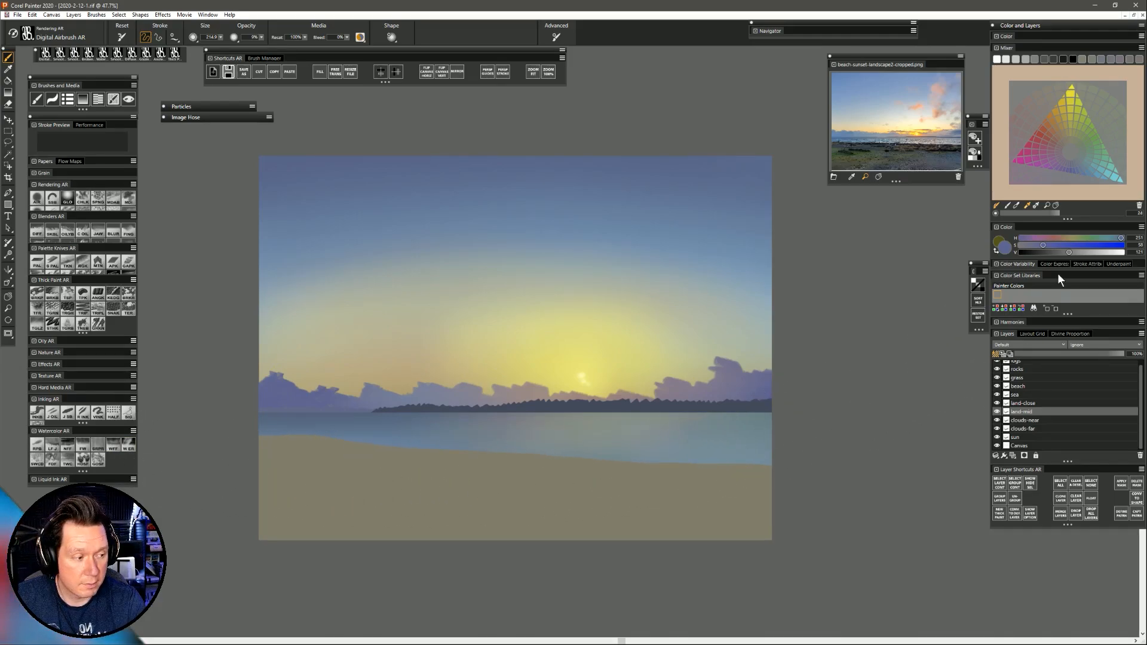
{"action": "left_click", "coordinate": [1055, 252]}
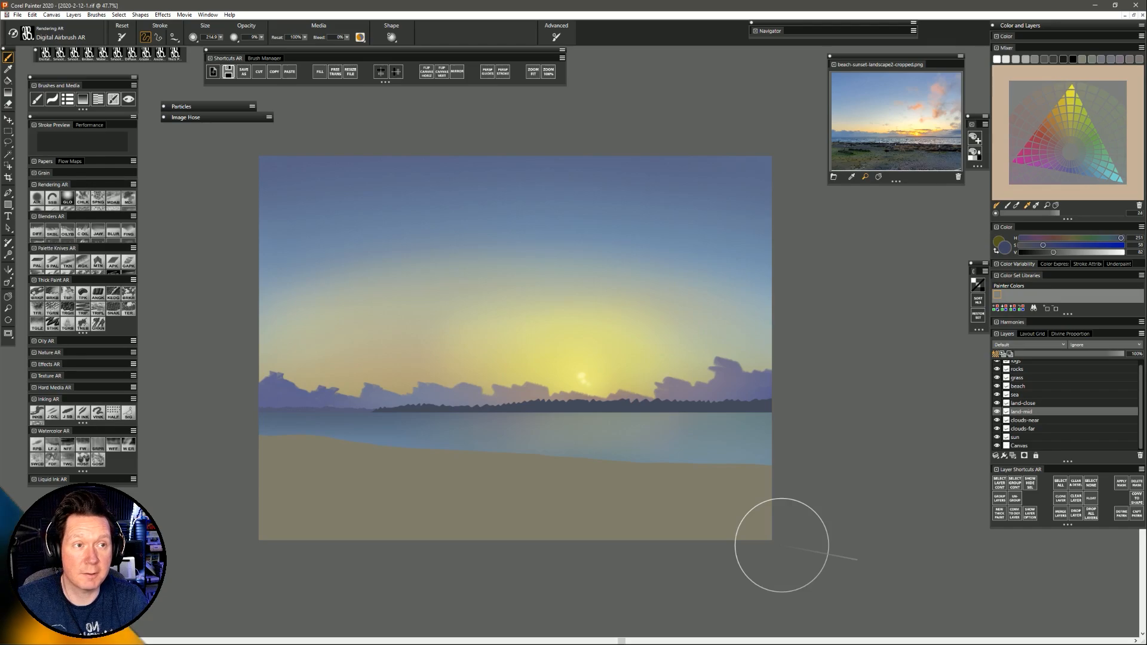
Airbrush sampled sky blue and pale yellow over the clouds on the clouds-far layer, and save the painting as 2020-2-12-2.rif.
{"action": "left_click", "coordinate": [1040, 429]}
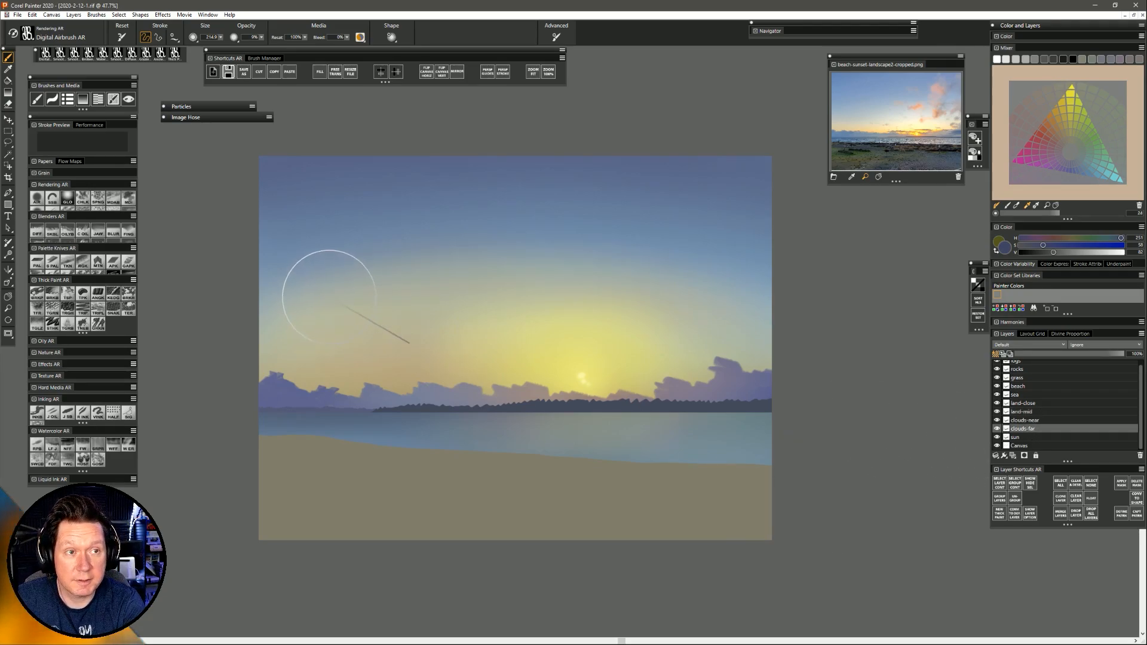
{"action": "left_click", "coordinate": [332, 266], "text": "alt"}
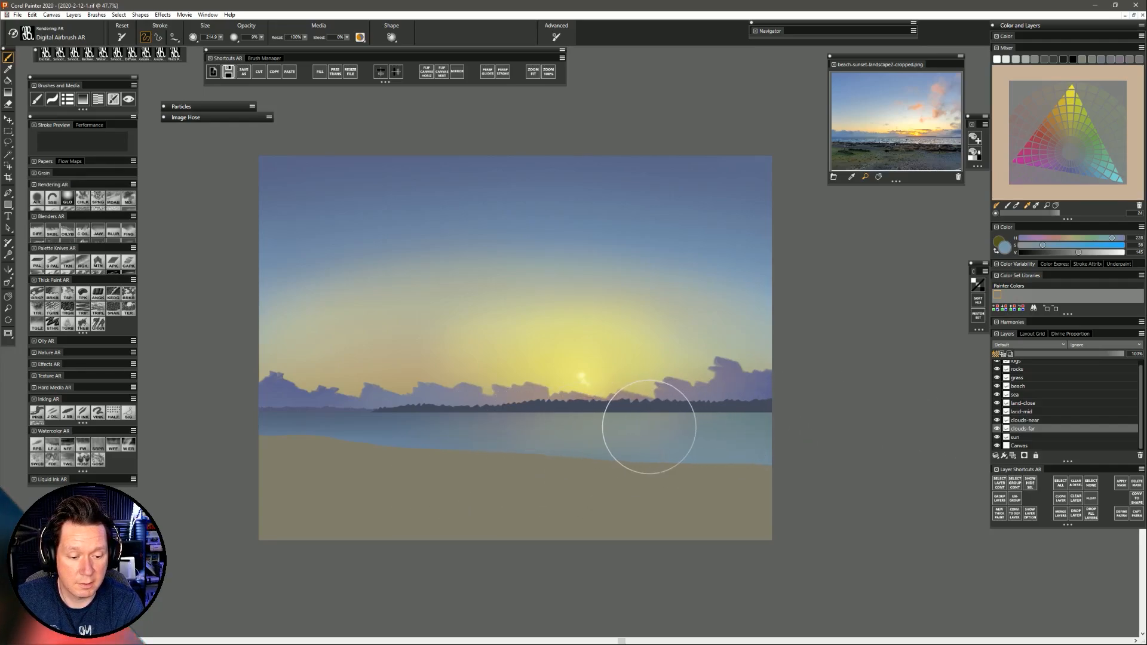
{"action": "left_click", "coordinate": [613, 317], "text": "alt"}
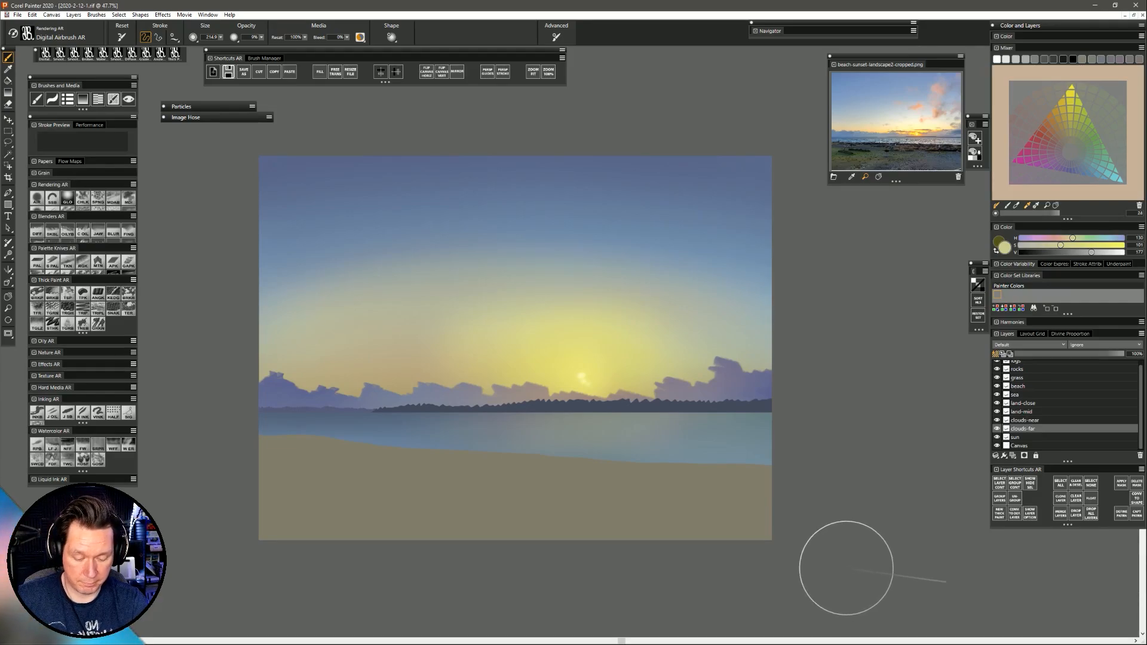
{"action": "left_click", "coordinate": [228, 72]}
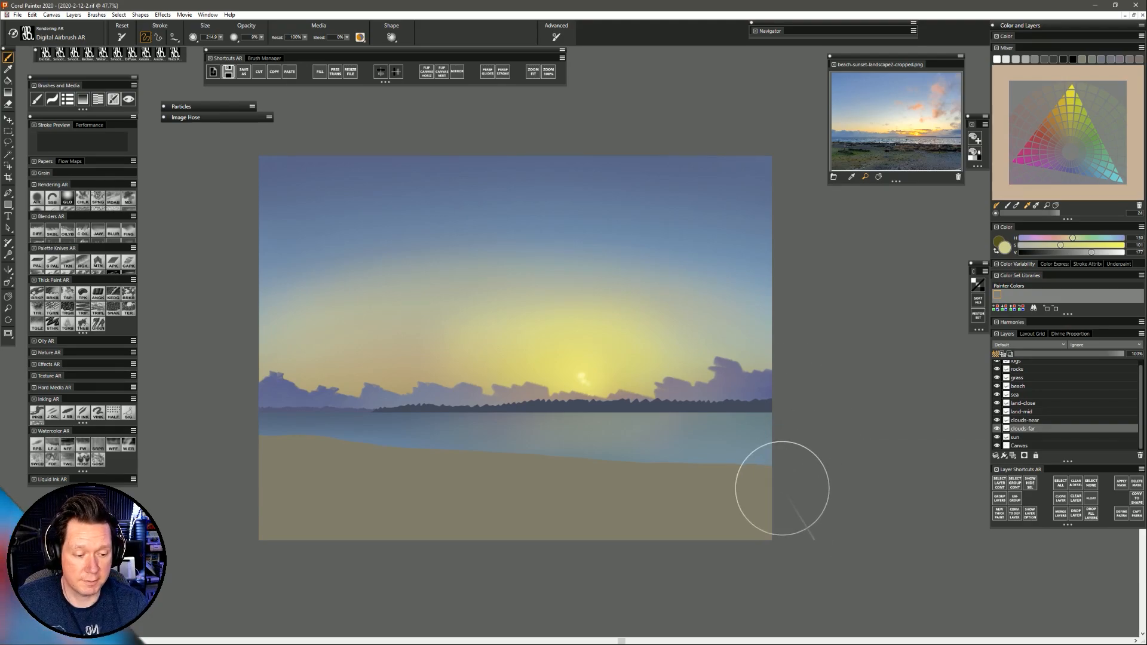
Select the beach layer, sample the beach's brown, and darken it to a value of about 95.
{"action": "mouse_move", "coordinate": [619, 469]}
{"action": "left_mouse_down"}
{"action": "mouse_move", "coordinate": [608, 443]}
{"action": "mouse_move", "coordinate": [613, 464]}
{"action": "left_mouse_up"}
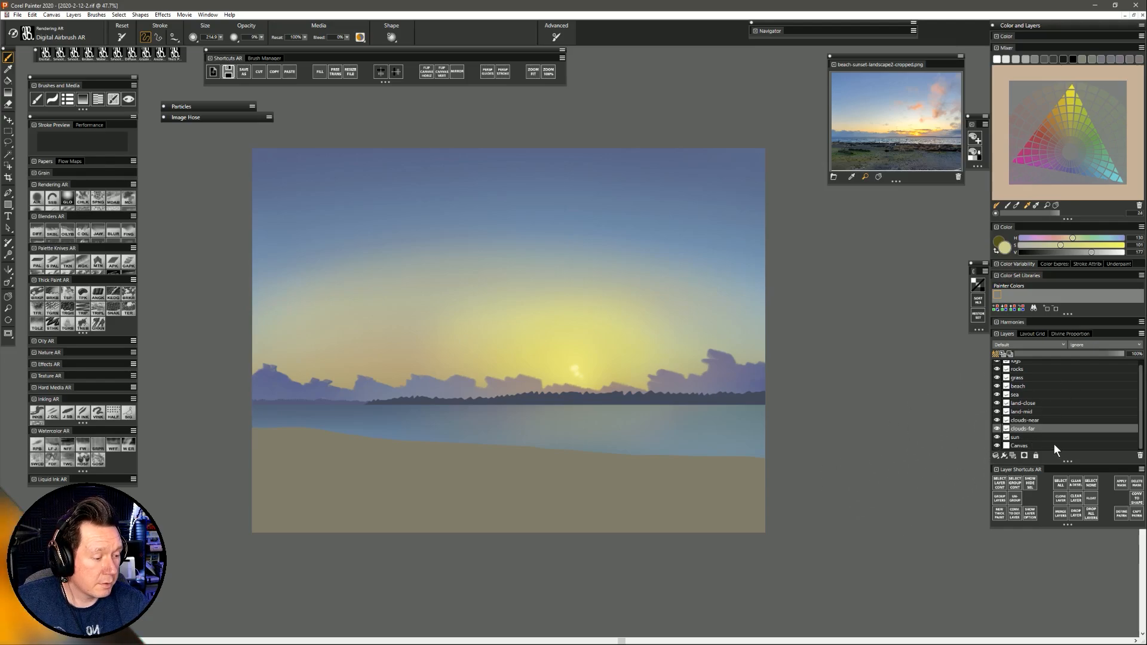
{"action": "left_click", "coordinate": [1037, 446]}
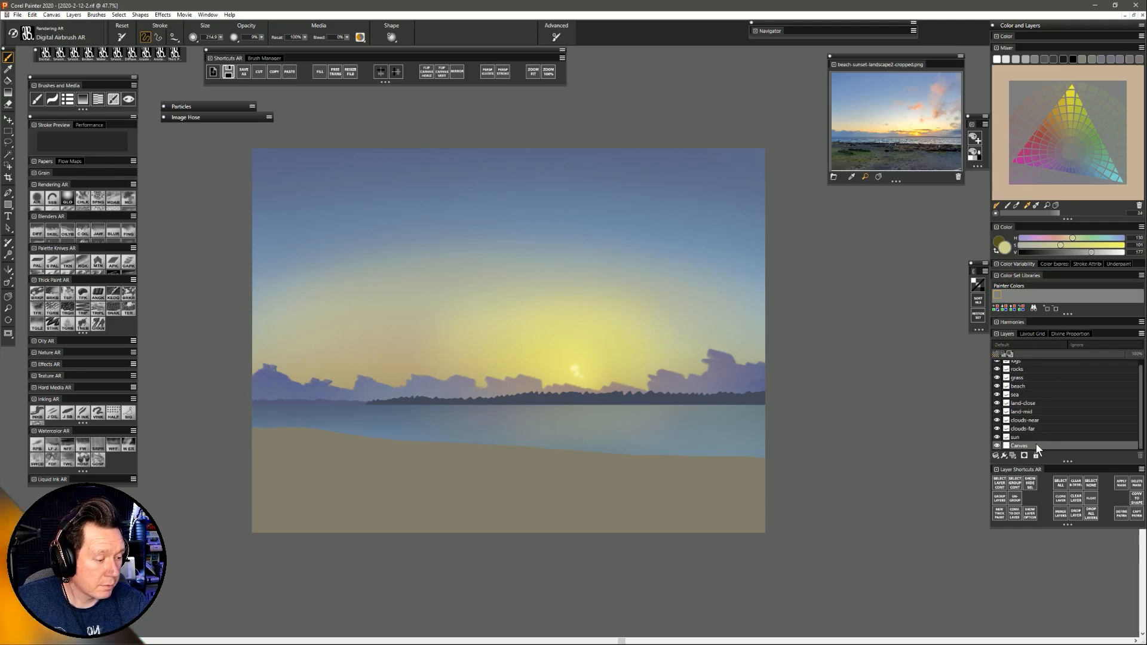
{"action": "left_click", "coordinate": [1039, 402]}
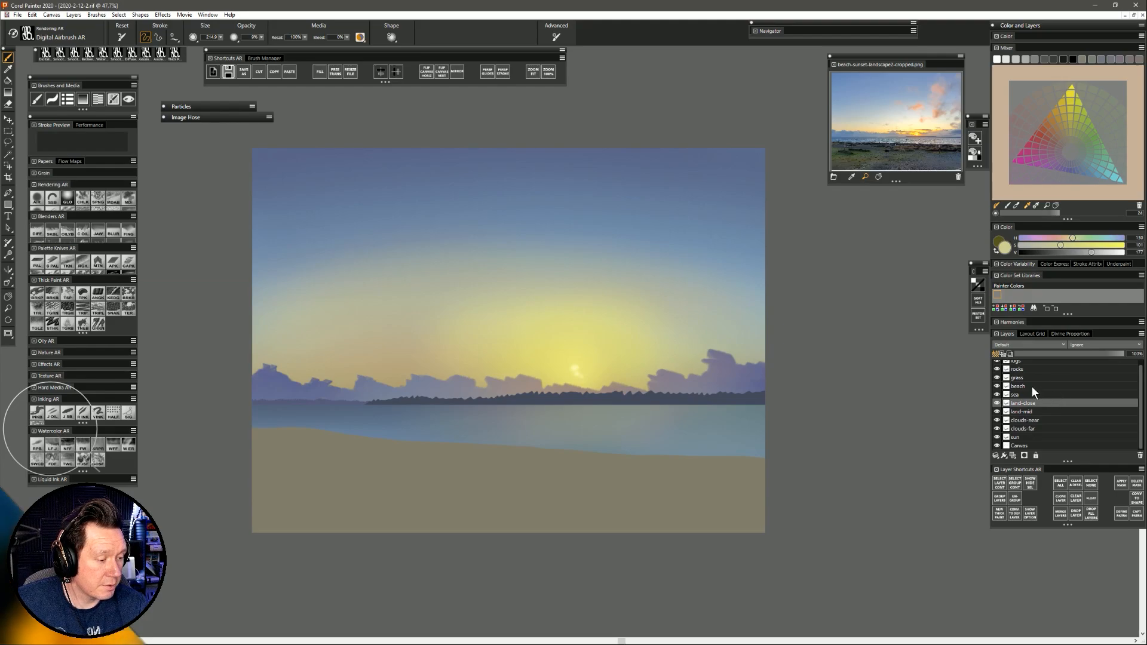
{"action": "left_click", "coordinate": [1031, 386]}
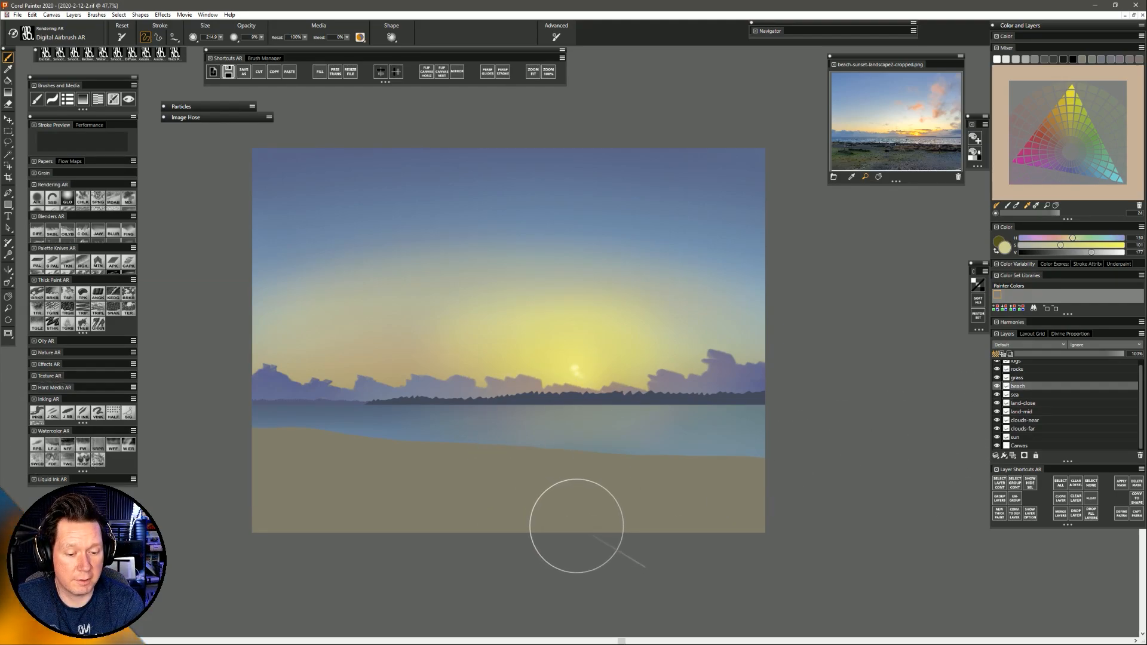
{"action": "left_click", "coordinate": [374, 454], "text": "alt"}
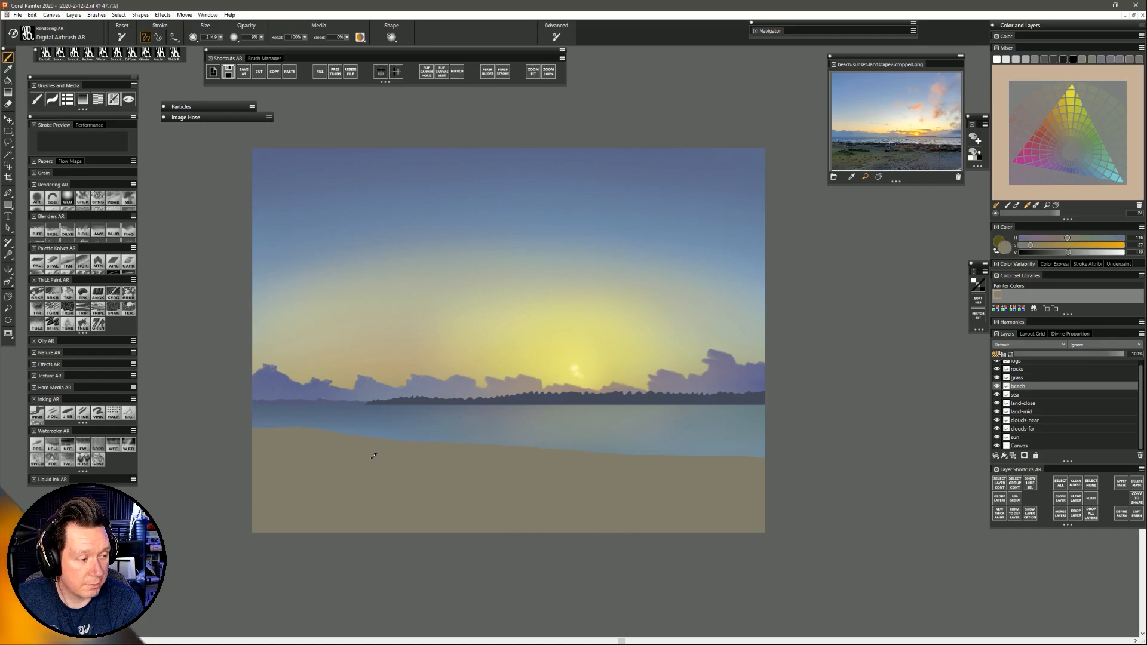
{"action": "left_click", "coordinate": [386, 426], "text": "alt"}
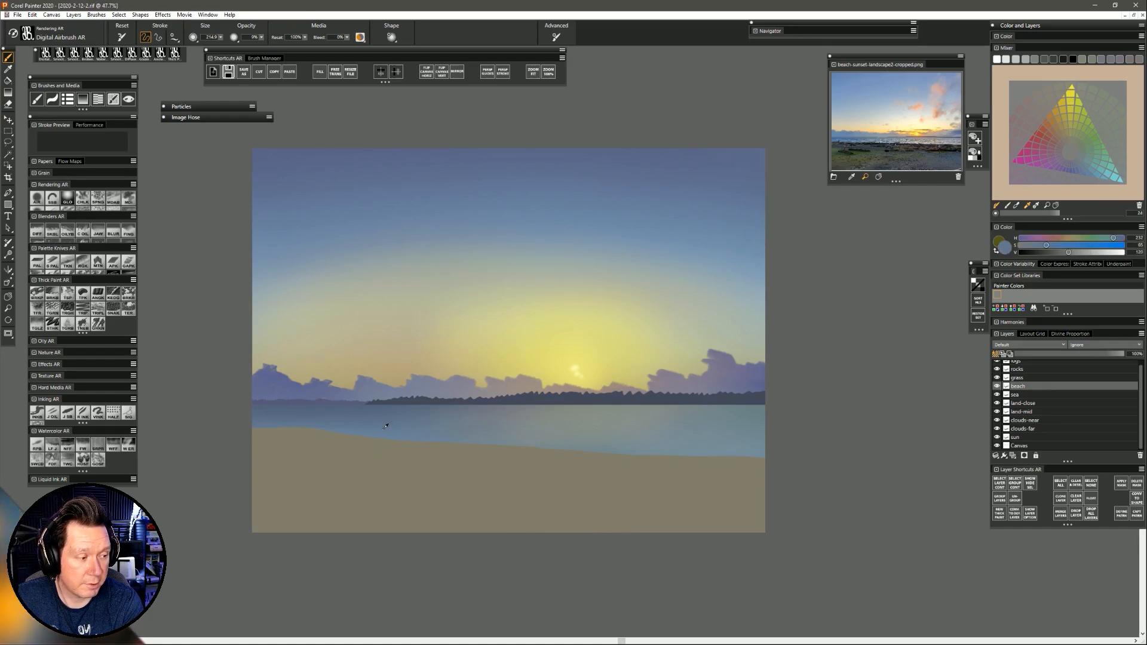
{"action": "left_click", "coordinate": [386, 424], "text": "alt"}
{"action": "left_click", "coordinate": [393, 453], "text": "alt"}
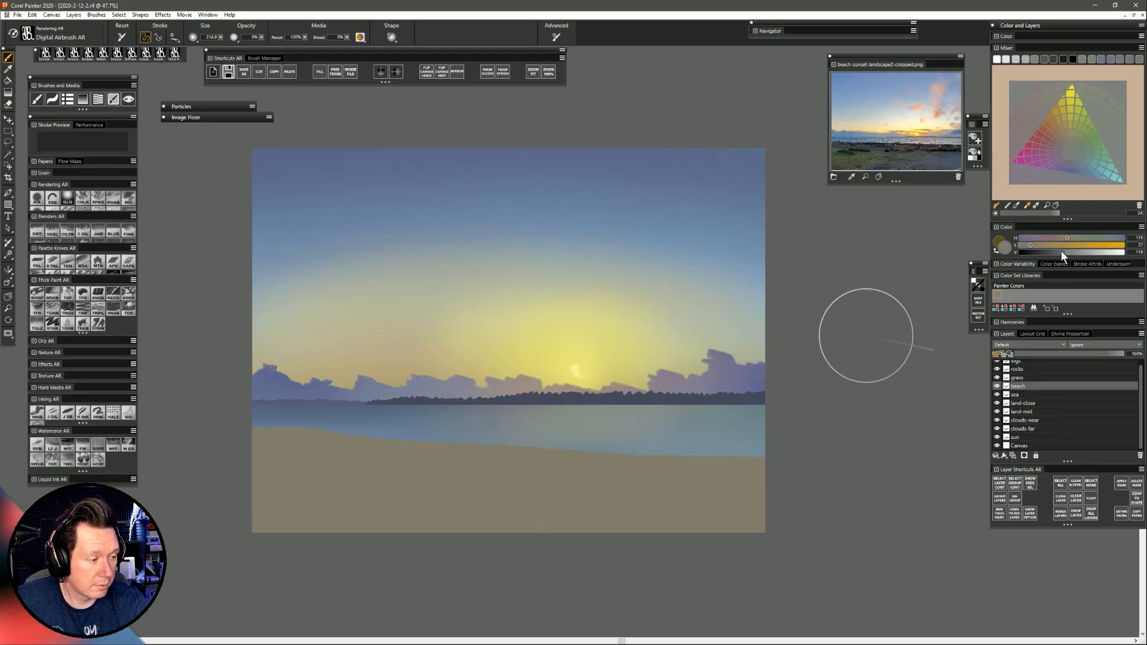
{"action": "left_click", "coordinate": [1057, 253]}
Fill the beach shape on the beach layer with a darkened, nearly neutral grey at 100% opacity.
{"action": "key", "text": "ctrl+f"}
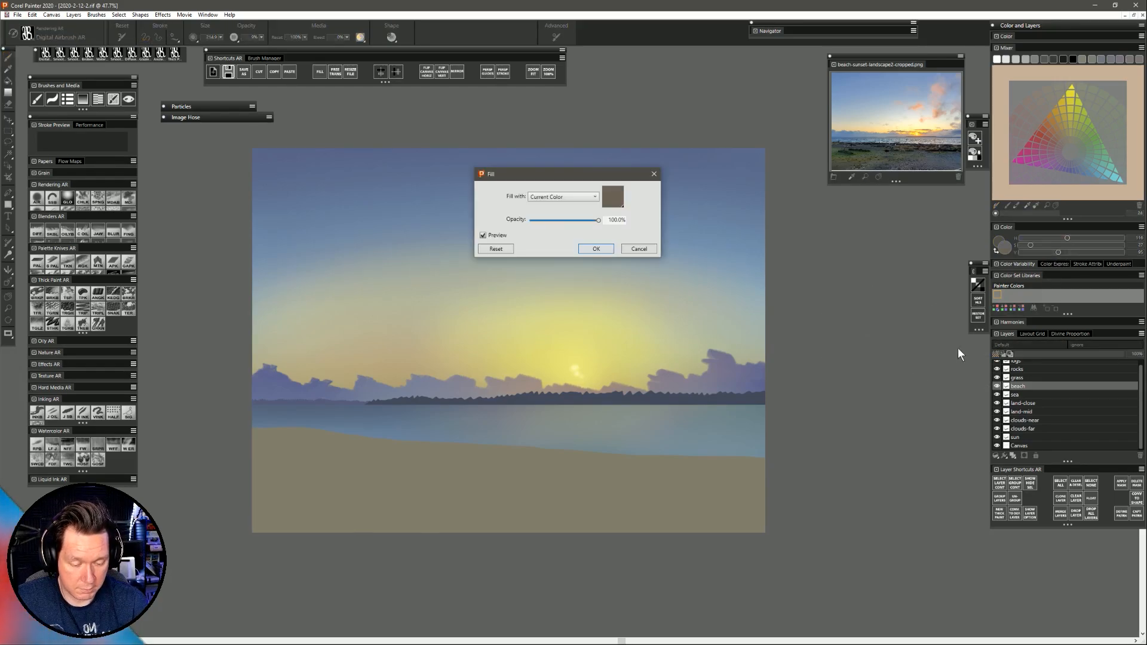
{"action": "left_click", "coordinate": [616, 199]}
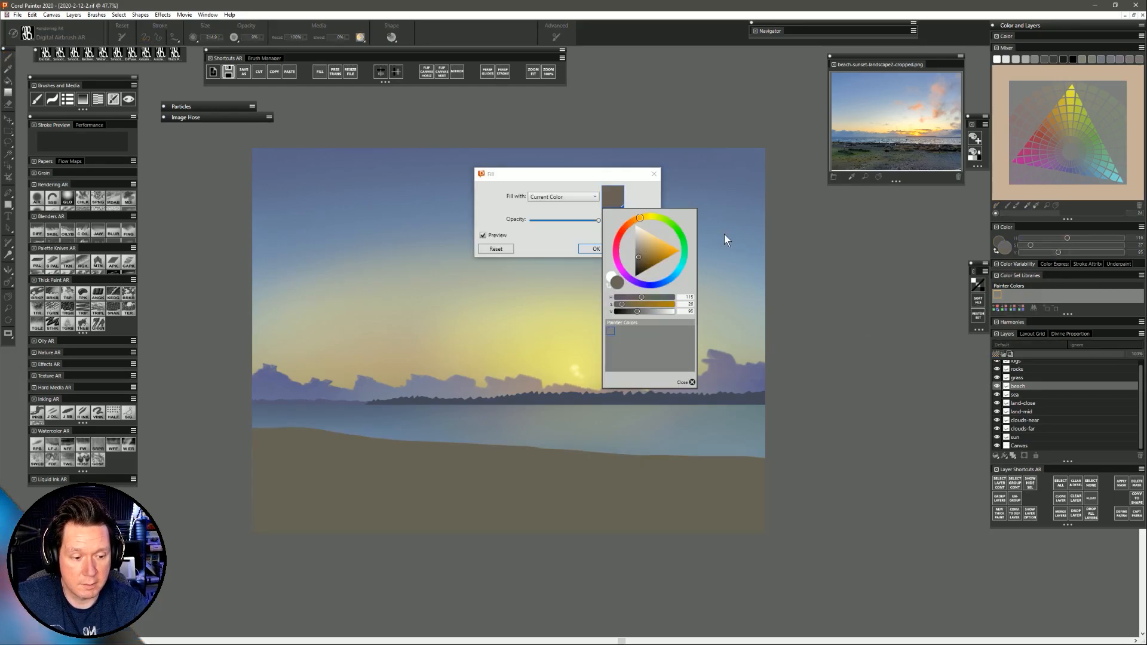
{"action": "left_click_drag", "start_coordinate": [636, 311], "coordinate": [633, 312]}
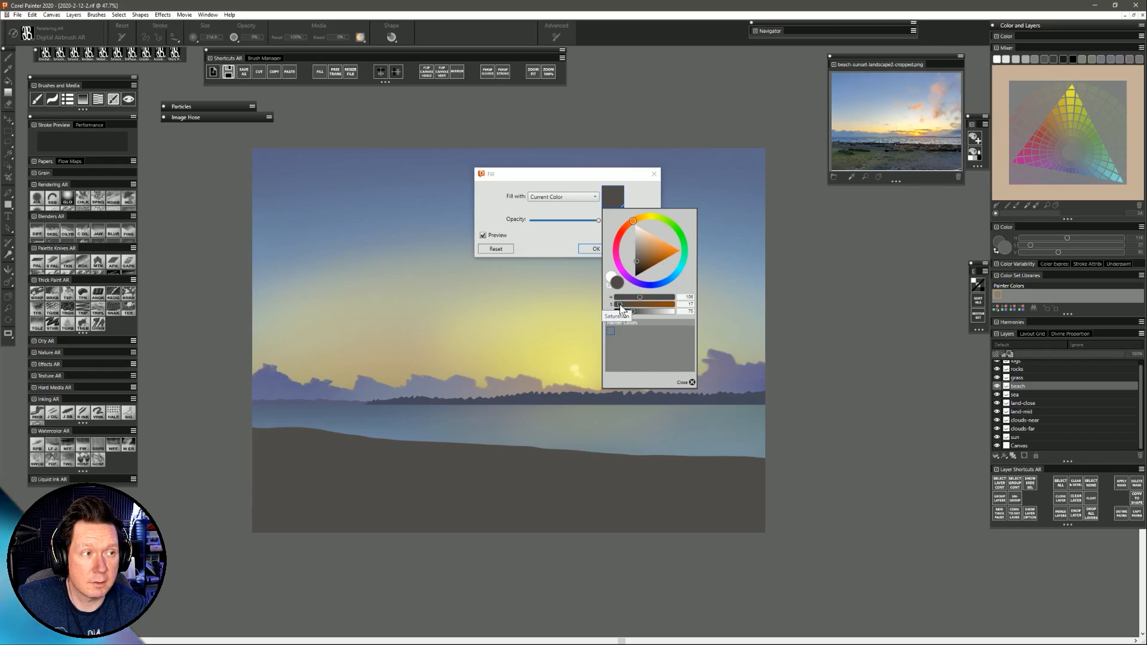
{"action": "left_click_drag", "start_coordinate": [621, 306], "coordinate": [620, 306]}
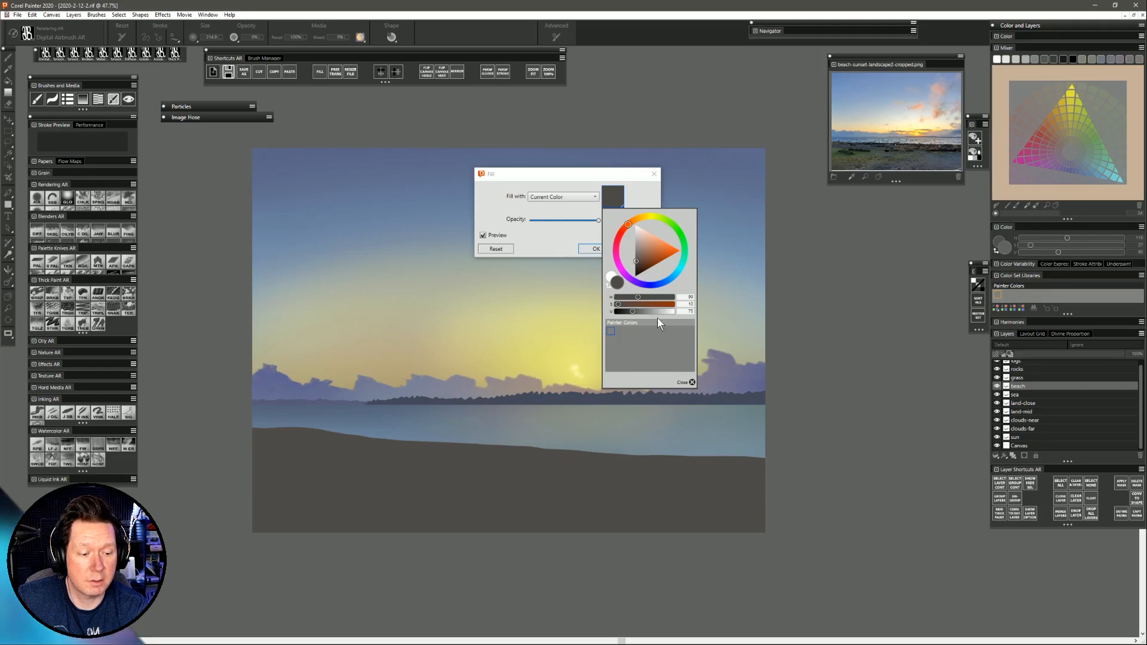
{"action": "left_click_drag", "start_coordinate": [632, 310], "coordinate": [633, 310]}
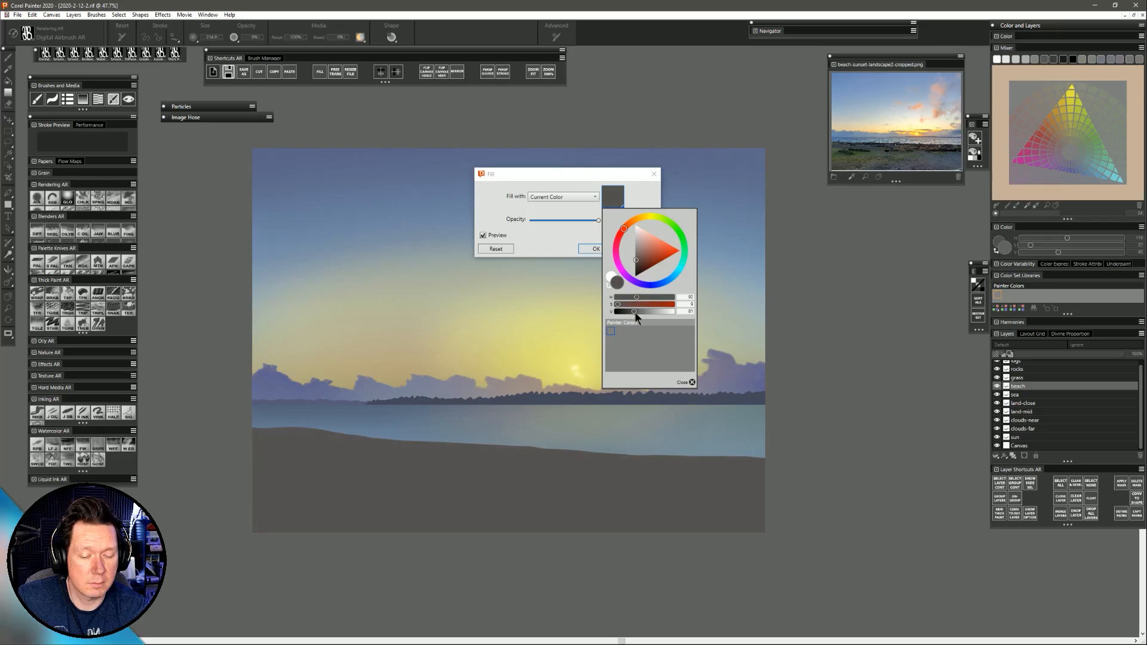
{"action": "left_click_drag", "start_coordinate": [635, 312], "coordinate": [640, 311]}
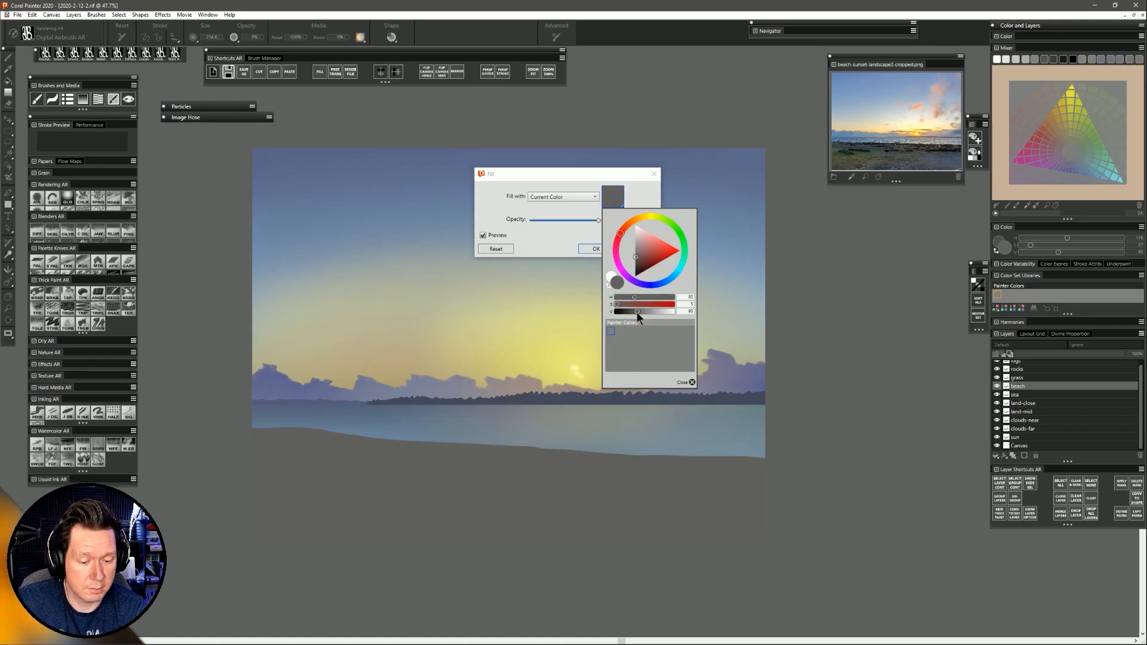
{"action": "left_click", "coordinate": [692, 382]}
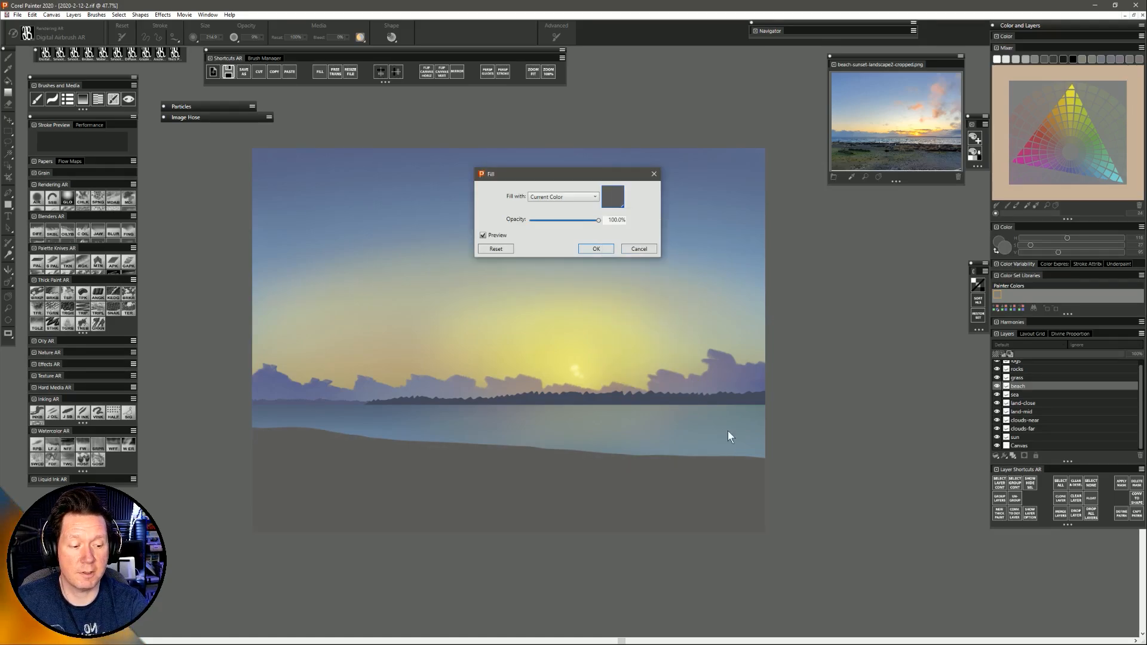
{"action": "left_click", "coordinate": [596, 249]}
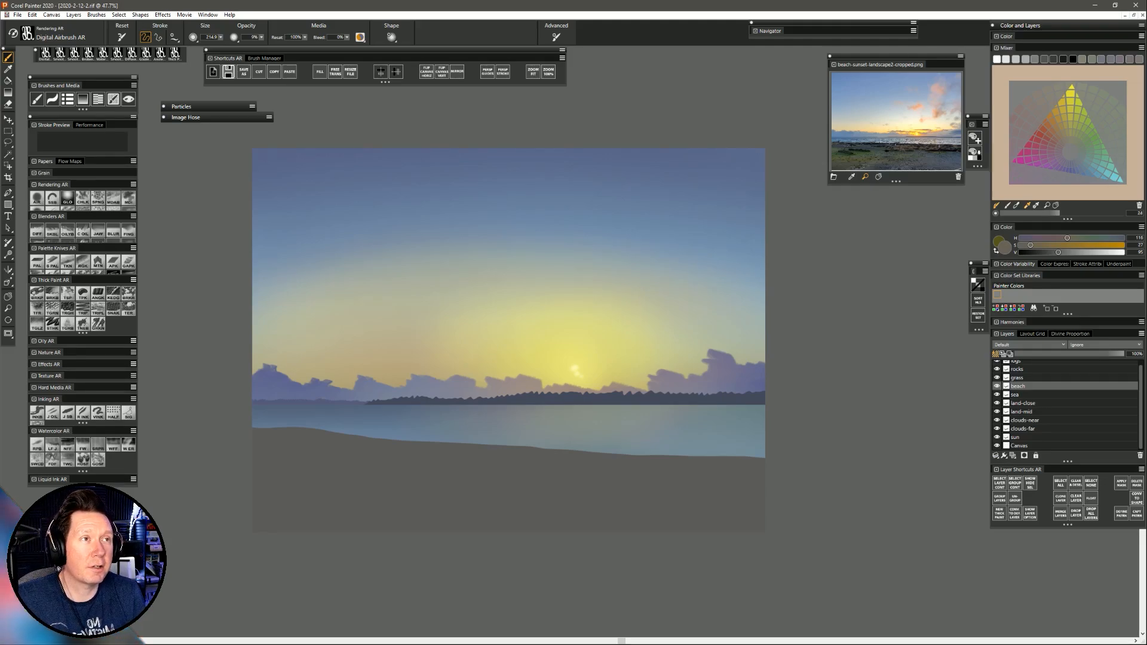
Examine the beach foreground in the larger reference photo beach-sunset-landscape2-cropped.png in Photos.
{"action": "left_click_drag", "start_coordinate": [729, 0], "coordinate": [663, 184]}
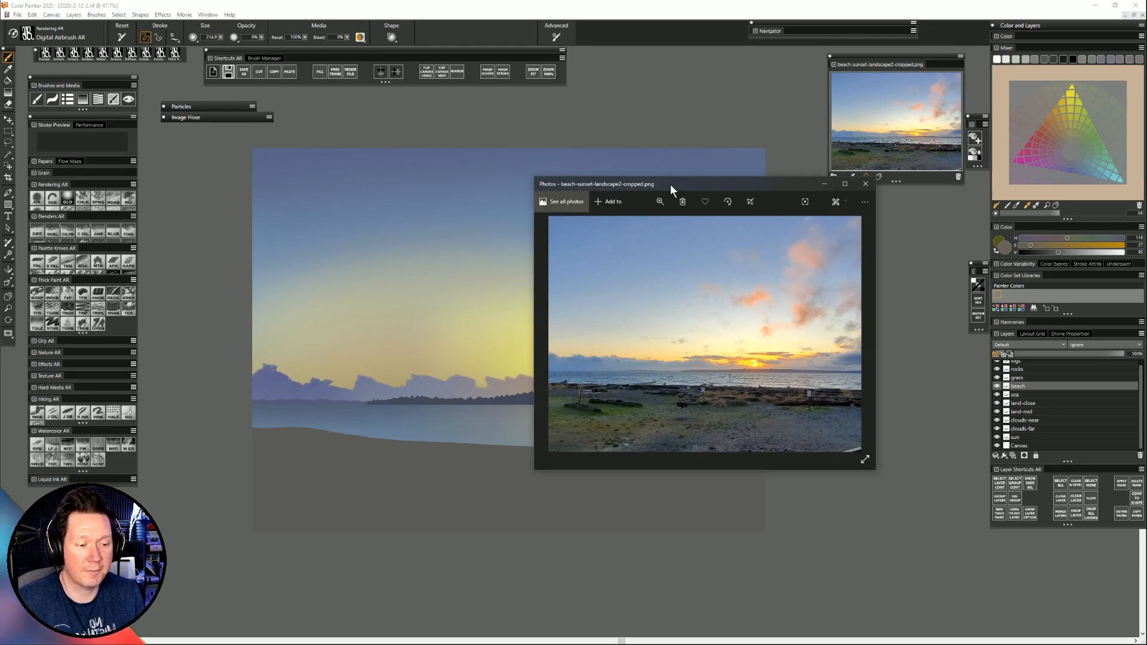
{"action": "mouse_move", "coordinate": [671, 185]}
{"action": "left_mouse_down"}
{"action": "mouse_move", "coordinate": [730, 146]}
{"action": "mouse_move", "coordinate": [774, 144]}
{"action": "mouse_move", "coordinate": [722, 151]}
{"action": "left_mouse_up"}
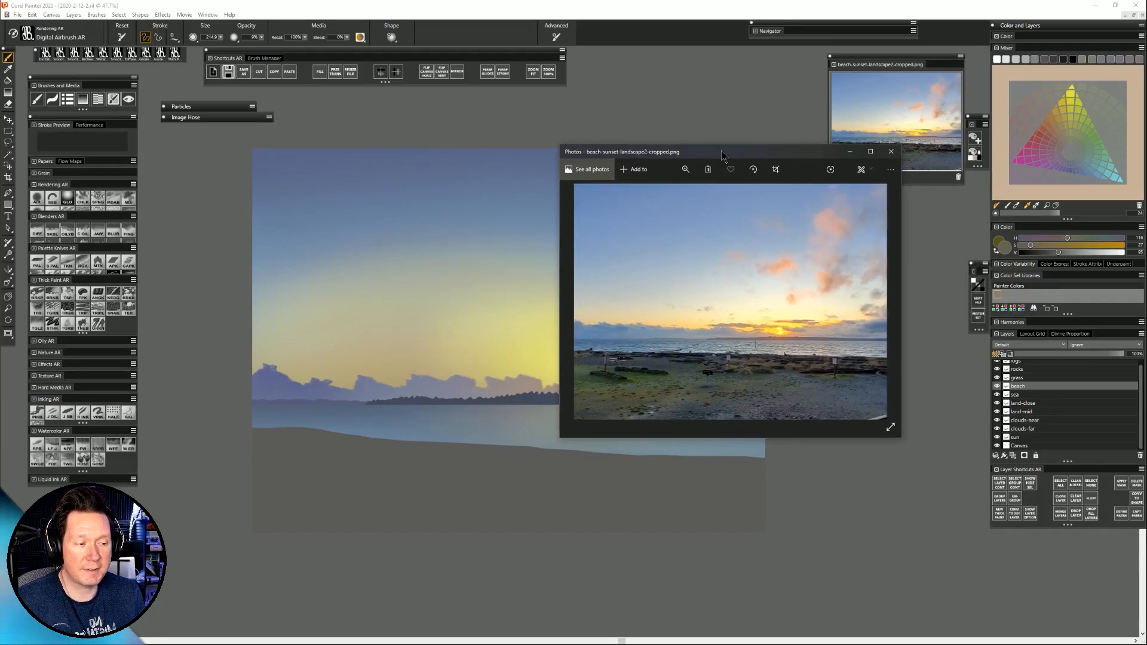
{"action": "left_click_drag", "start_coordinate": [815, 154], "coordinate": [896, 0]}
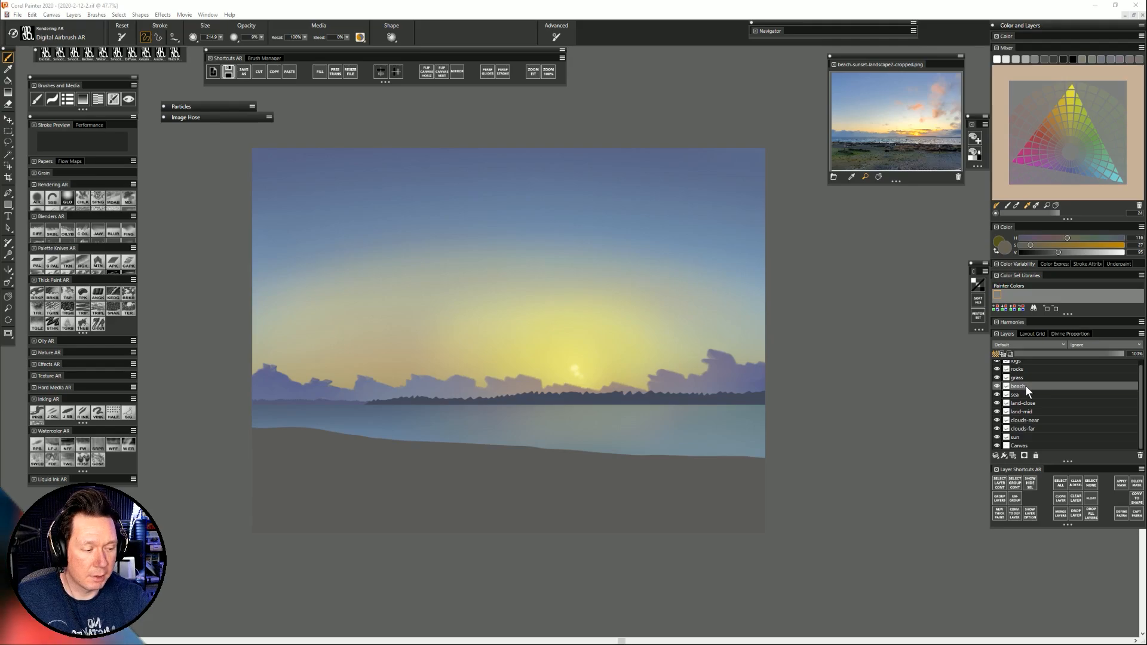
Sample the new beach grey from the painting and add it to the Painter Colors set.
{"action": "left_click_drag", "start_coordinate": [641, 447], "coordinate": [648, 449]}
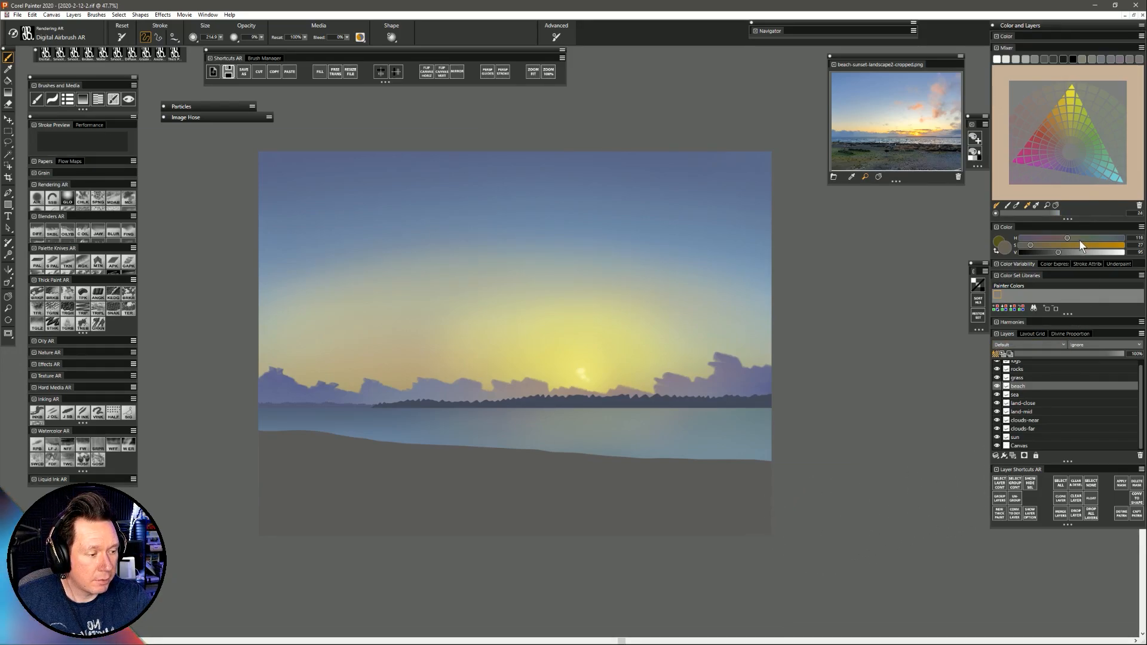
{"action": "left_click", "coordinate": [548, 468], "text": "alt"}
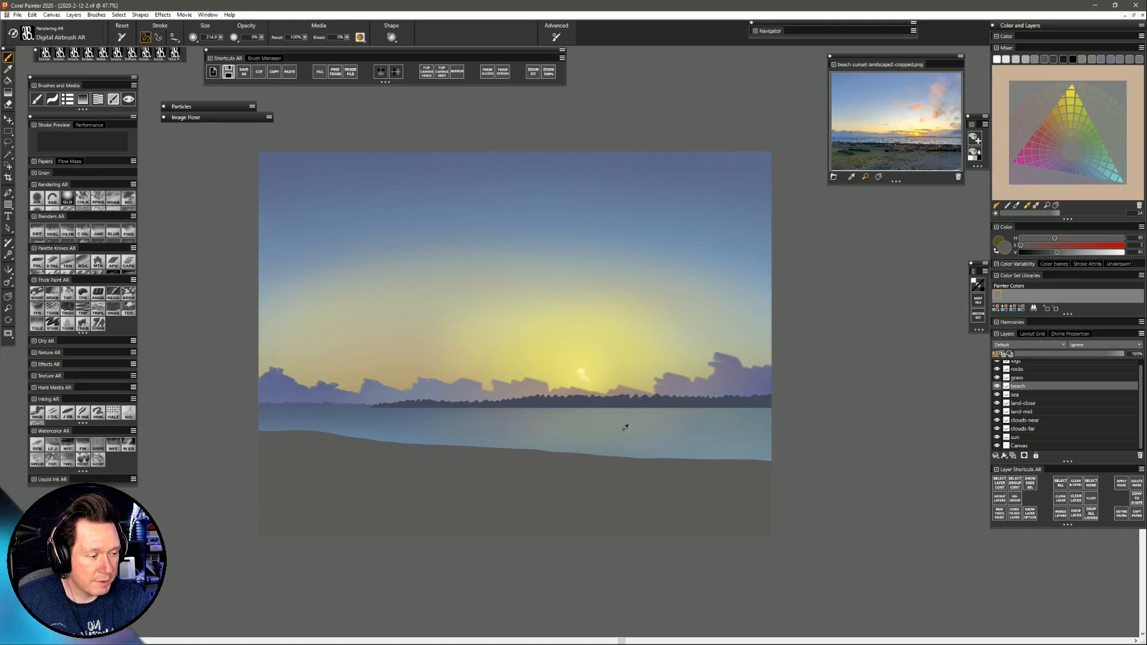
{"action": "left_click", "coordinate": [1047, 308]}
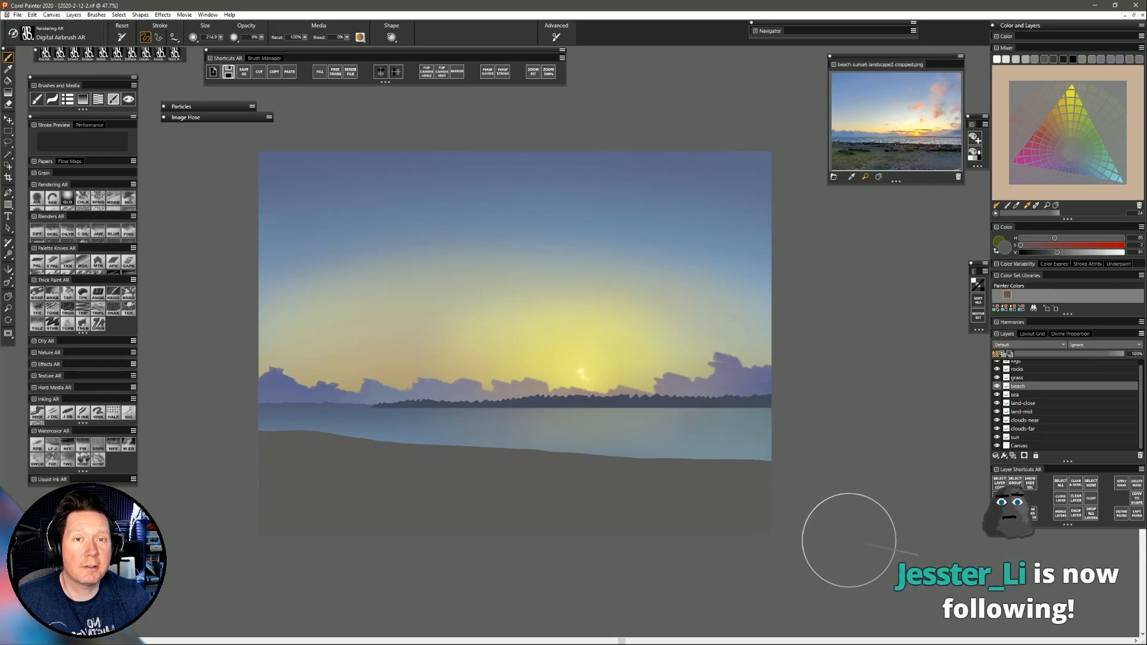
Pick a muted blue-violet from the gamut mask and enlarge the Digital Airbrush to a size of about 281.
{"action": "left_click", "coordinate": [1074, 162]}
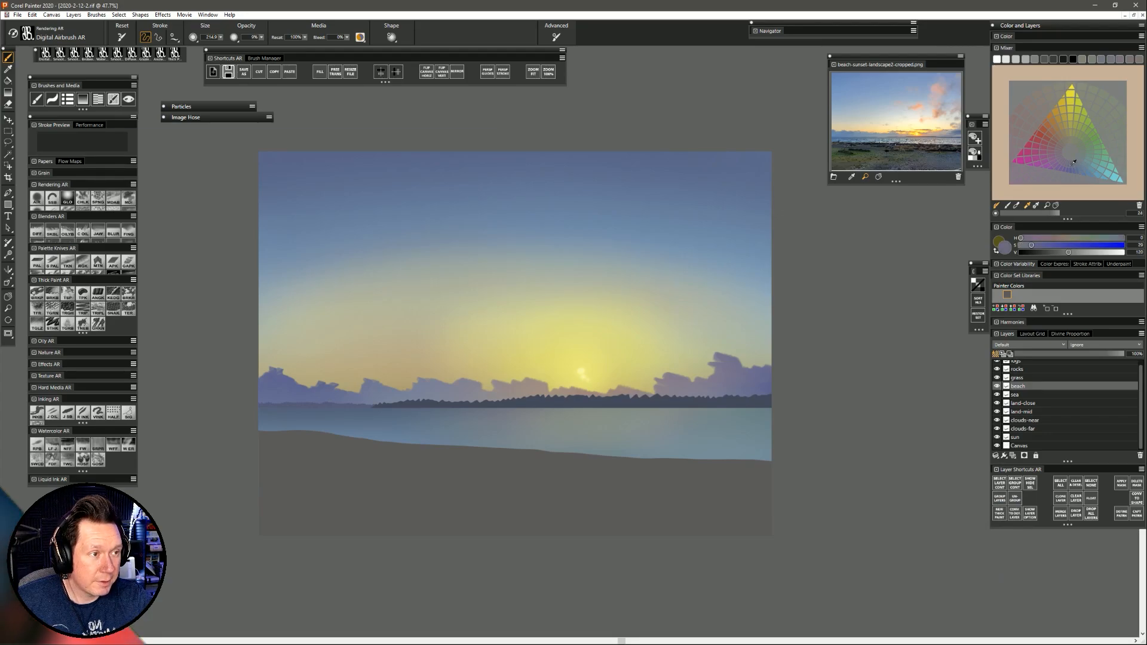
{"action": "left_click", "coordinate": [1074, 162]}
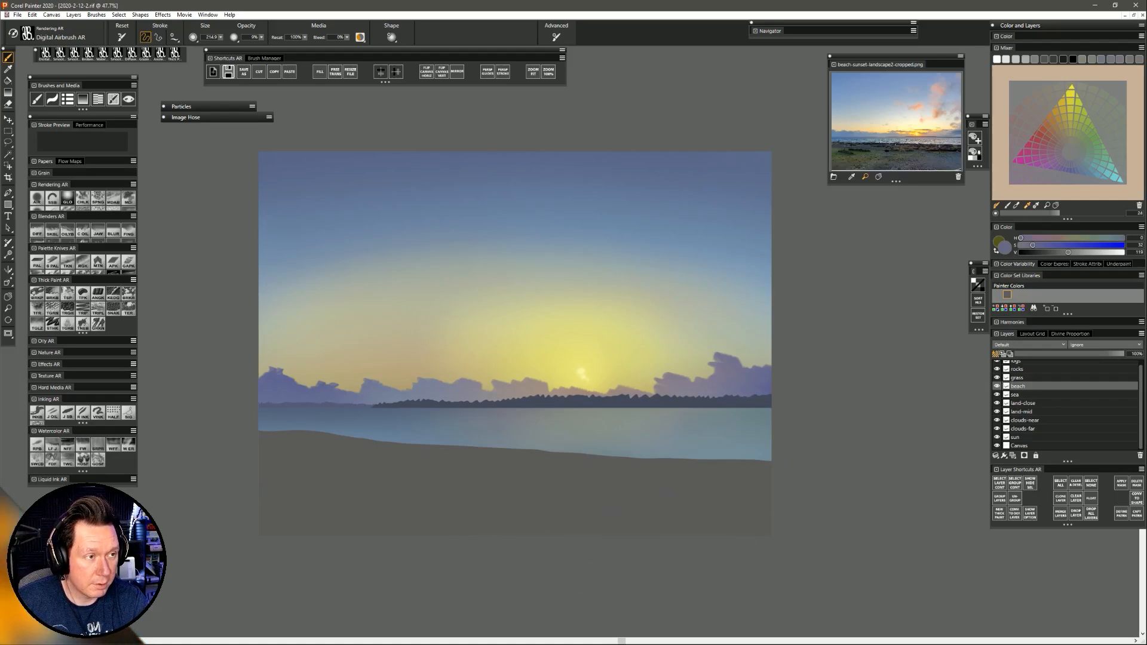
{"action": "left_click_drag", "start_coordinate": [764, 504], "coordinate": [771, 522]}
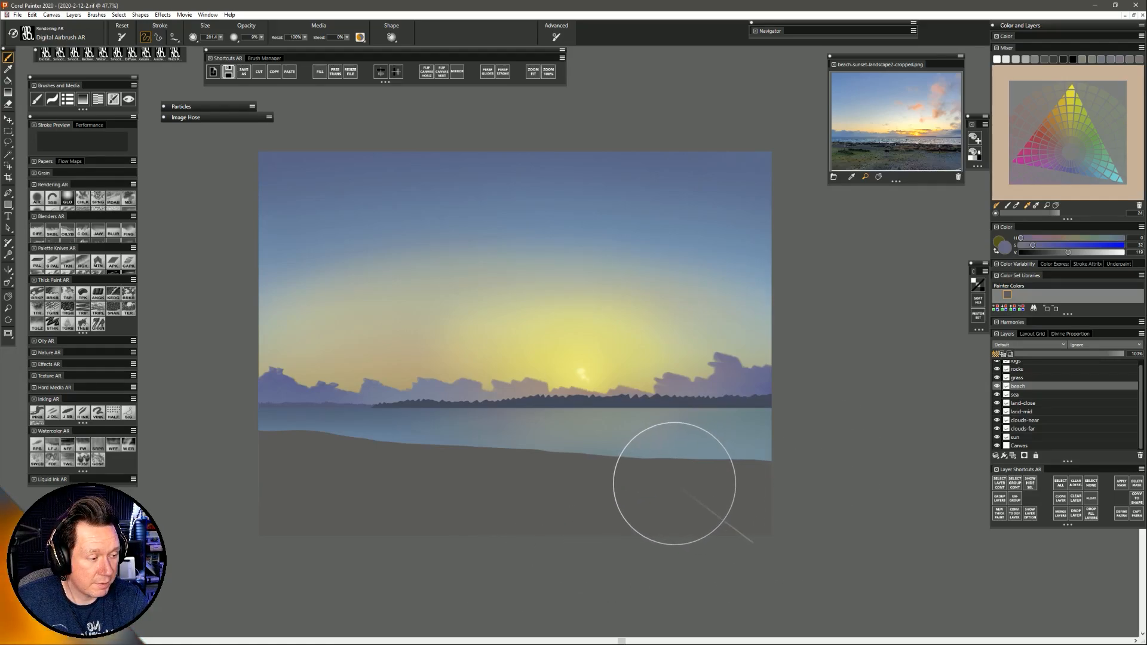
Airbrush the beach with the saved grey shifted to hue 0 and darkened to value 77, at a size of about 301.
{"action": "left_click", "coordinate": [1009, 294]}
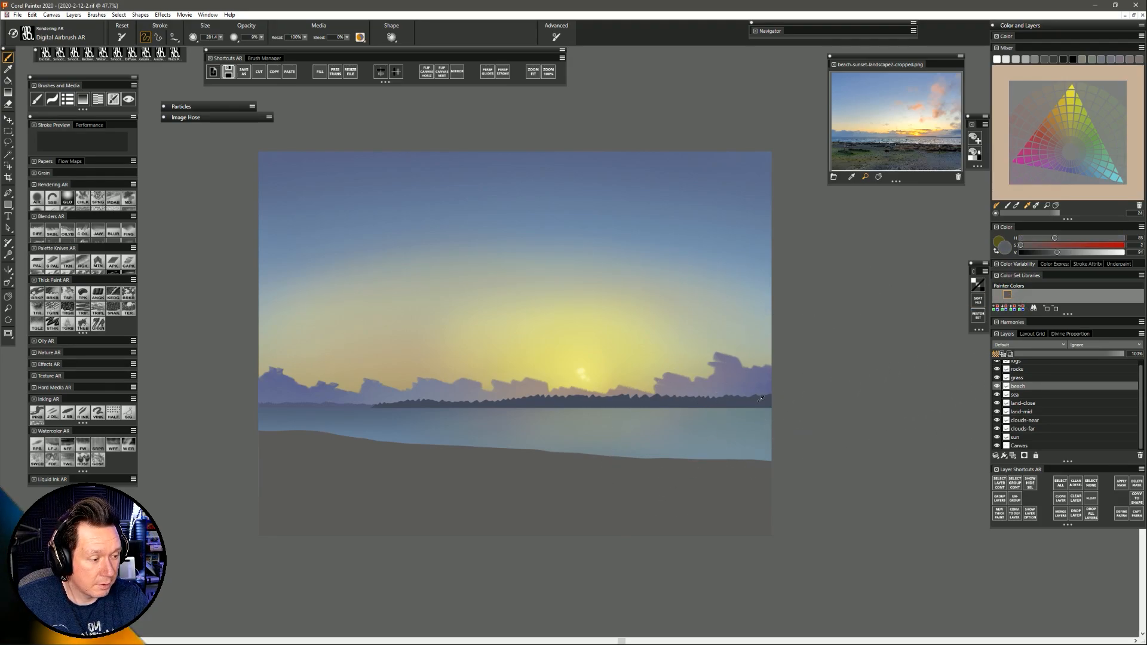
{"action": "left_click_drag", "start_coordinate": [1058, 239], "coordinate": [1019, 240]}
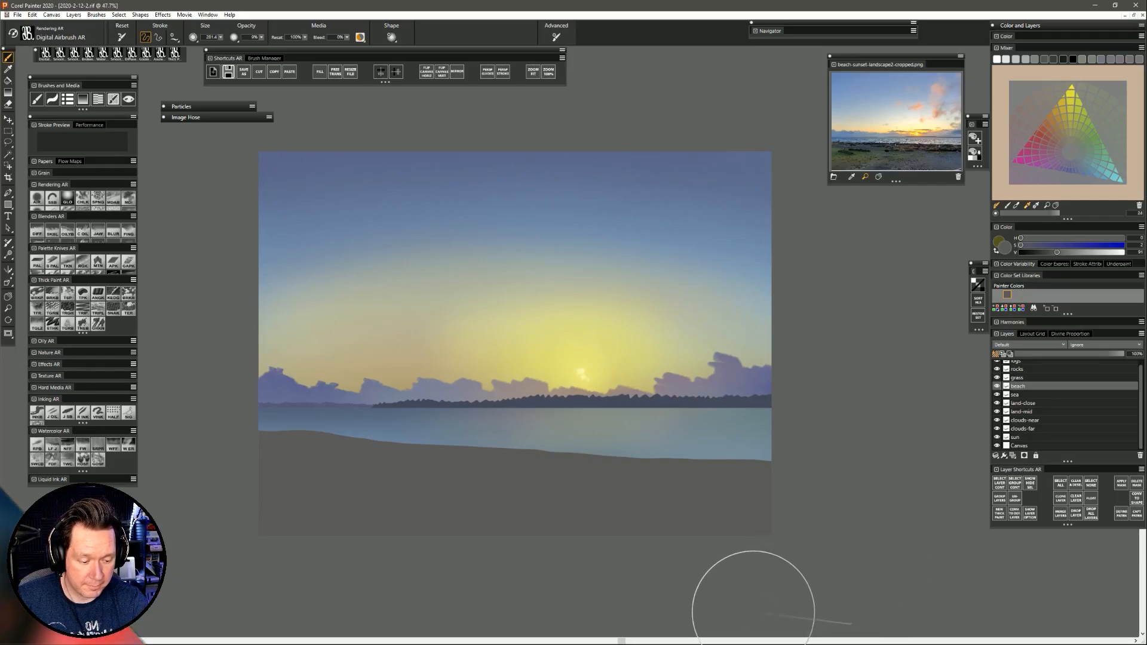
{"action": "left_click_drag", "start_coordinate": [695, 572], "coordinate": [706, 538]}
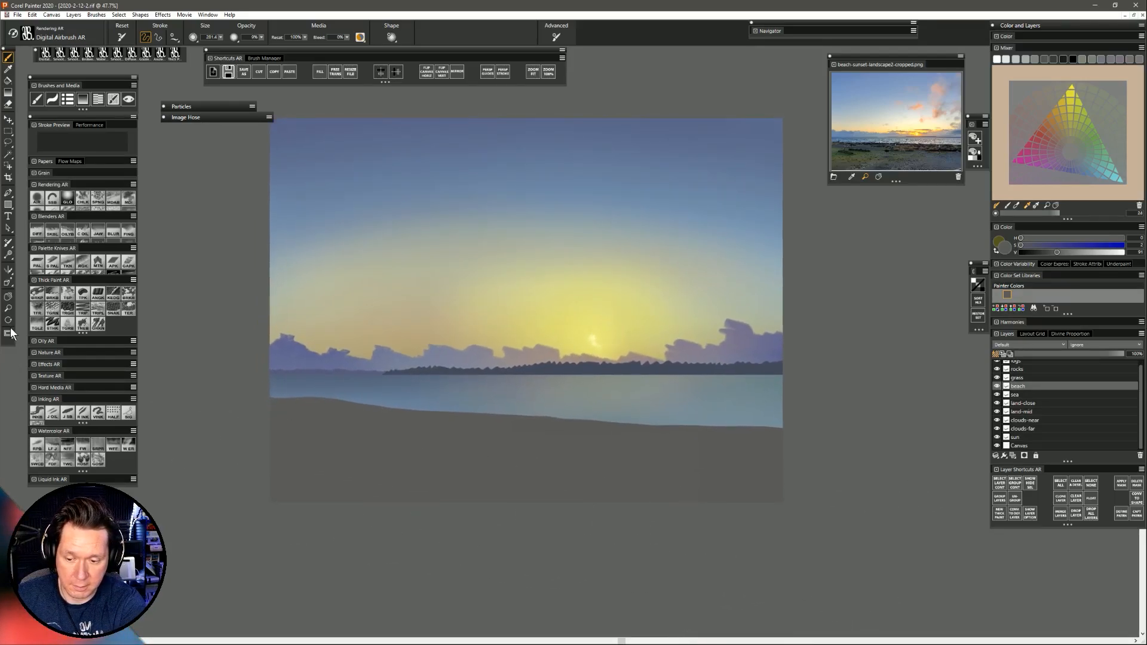
{"action": "left_click", "coordinate": [8, 308]}
{"action": "left_click", "coordinate": [604, 469]}
{"action": "left_click", "coordinate": [610, 479]}
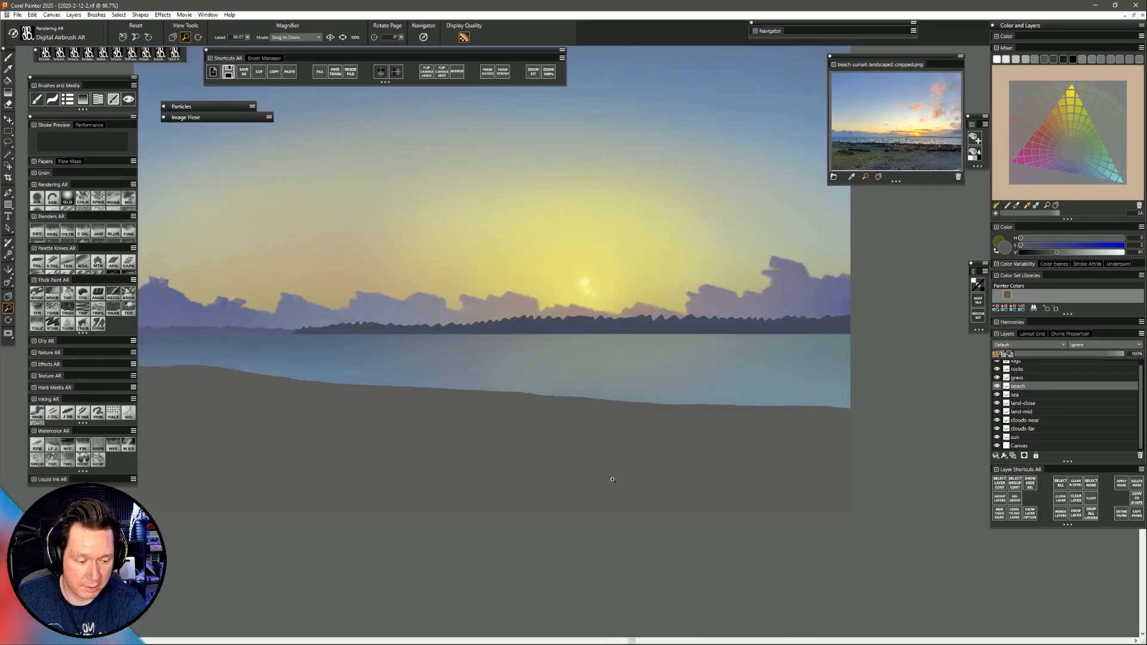
{"action": "left_click", "coordinate": [616, 481], "text": "alt"}
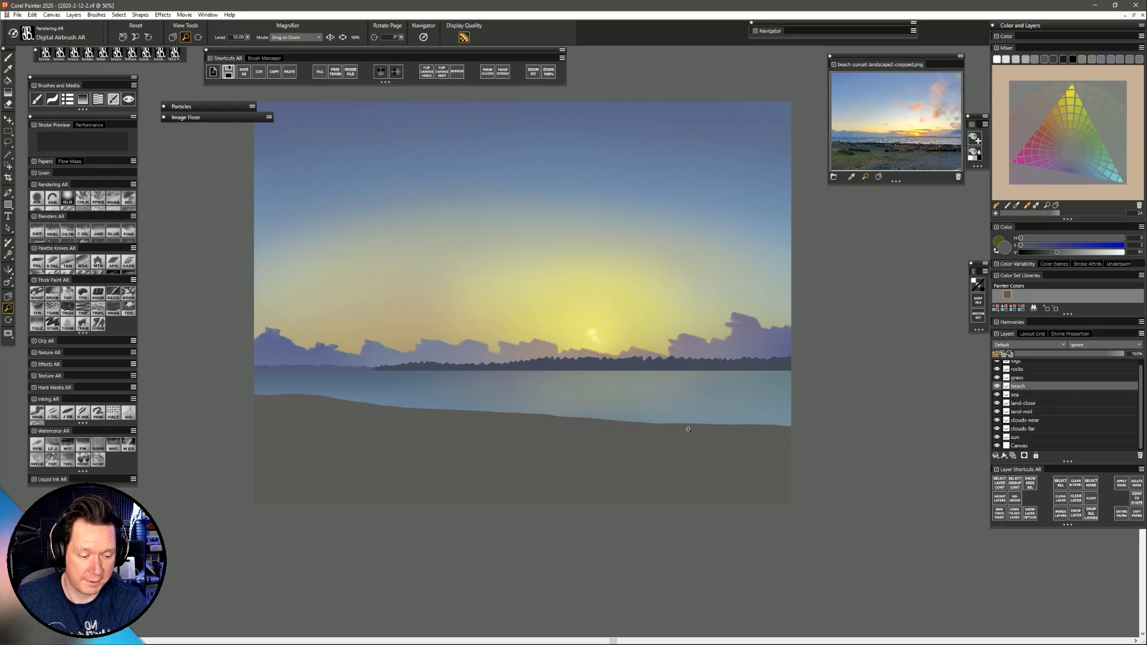
{"action": "left_click", "coordinate": [660, 487]}
{"action": "left_click", "coordinate": [658, 484], "text": "alt"}
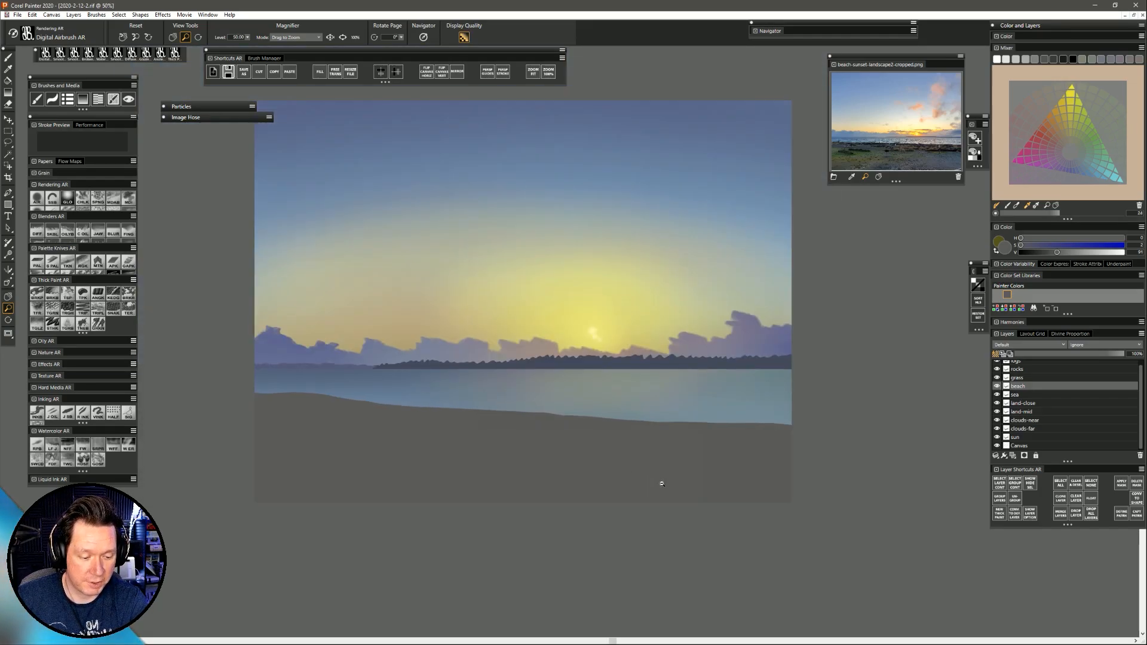
{"action": "left_click_drag", "start_coordinate": [644, 481], "coordinate": [610, 499]}
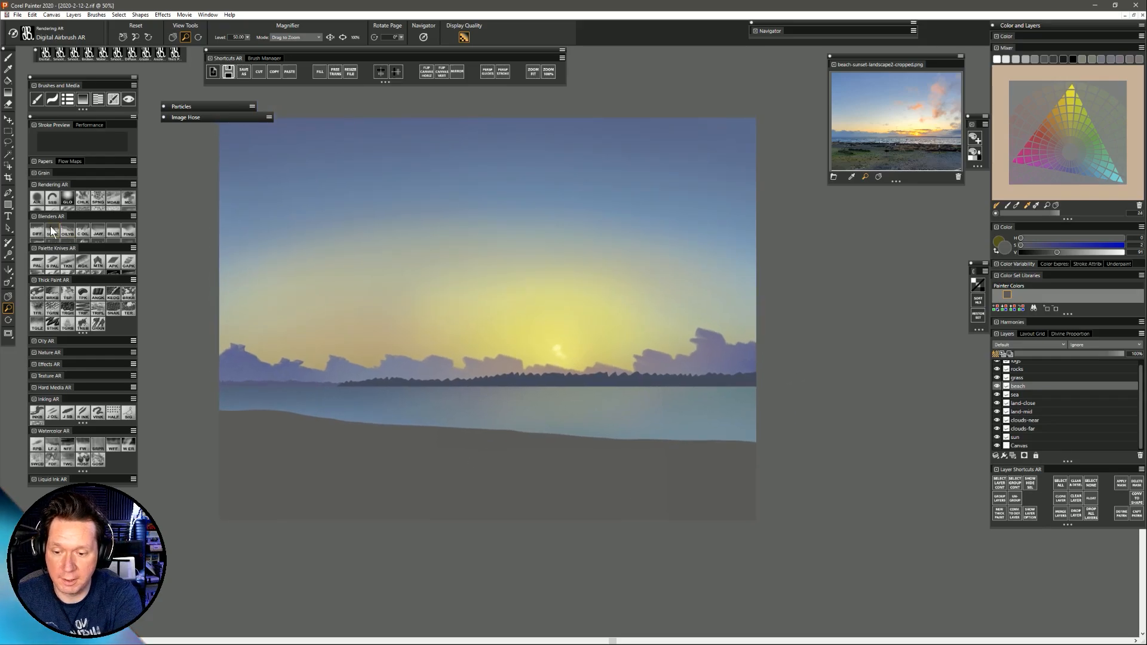
{"action": "key", "text": "b"}
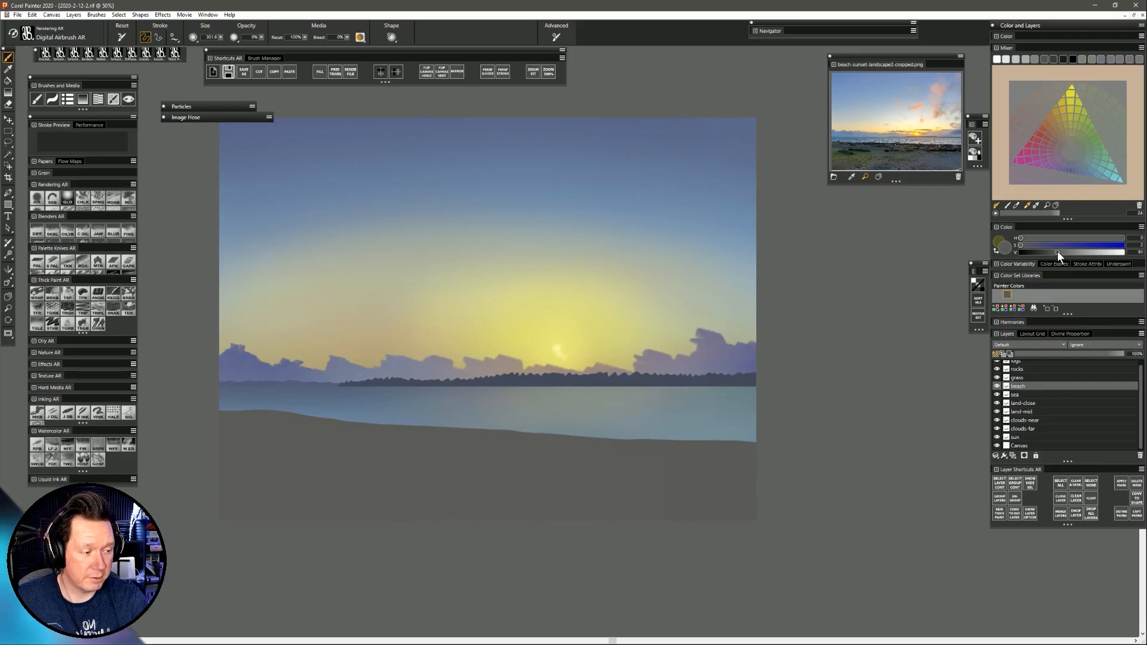
{"action": "left_click_drag", "start_coordinate": [1058, 254], "coordinate": [1052, 253]}
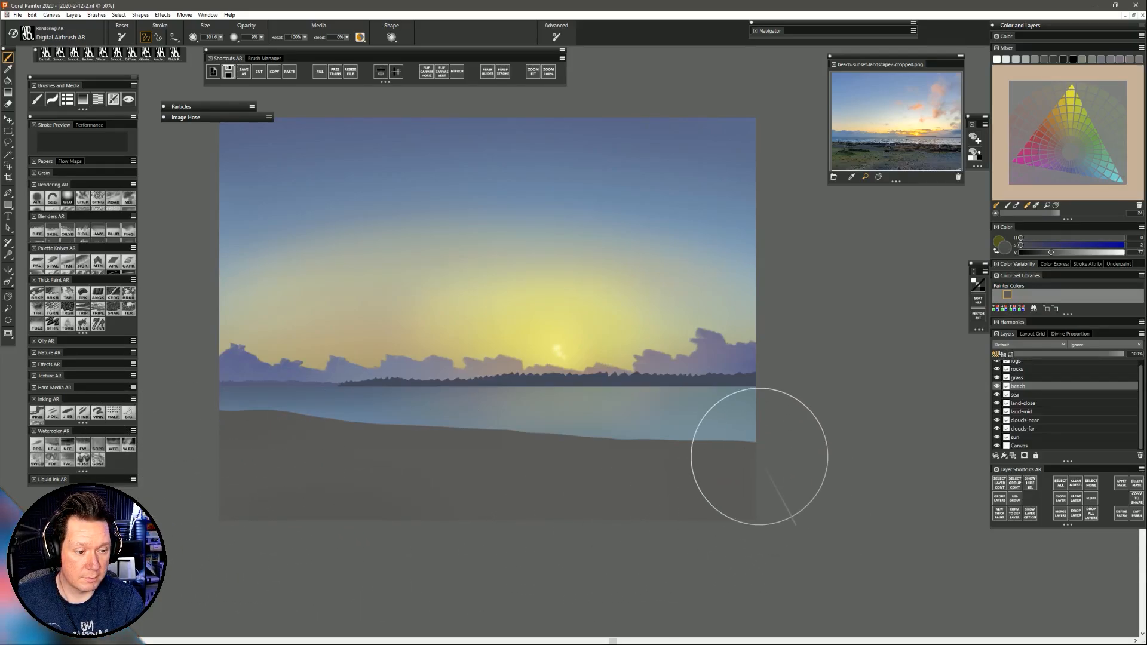
Tint the beach's lower right with sampled sky blue, and airbrush a light patch mid-beach in lightened beach grey shifted to hue 113.
{"action": "left_click", "coordinate": [721, 162], "text": "alt"}
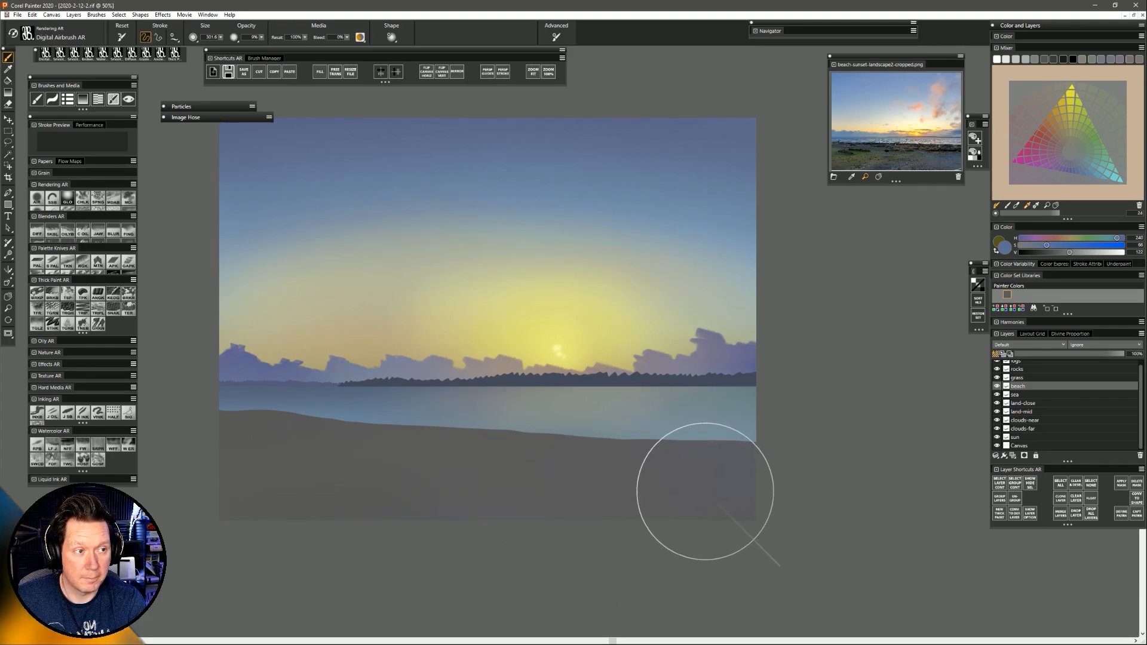
{"action": "left_click", "coordinate": [448, 431], "text": "alt"}
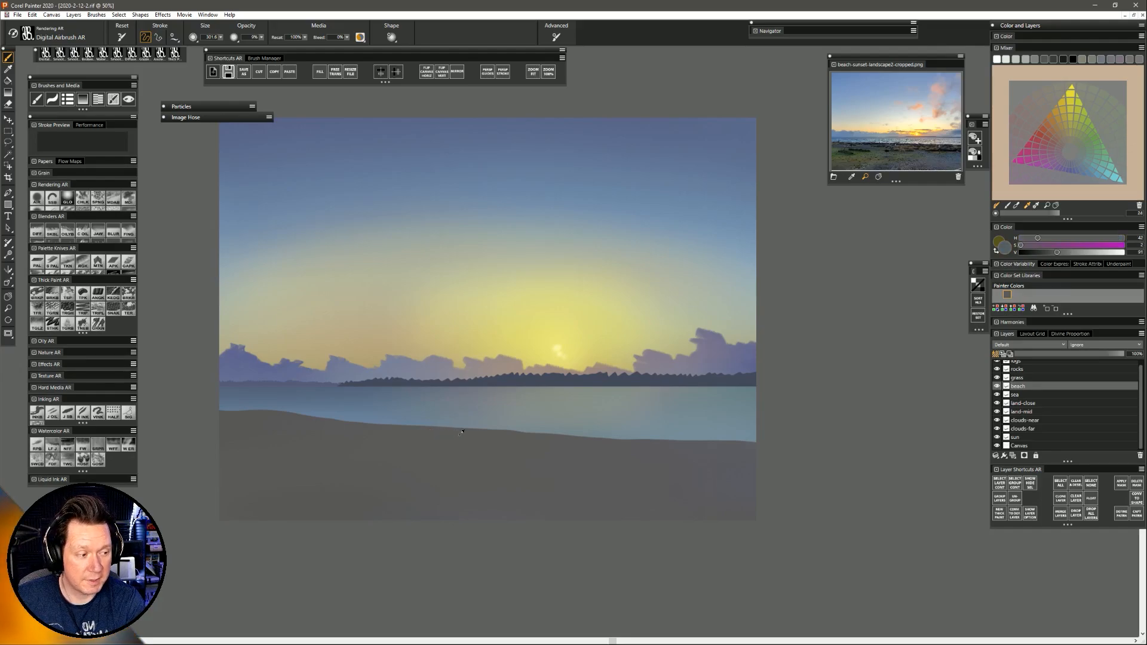
{"action": "left_click_drag", "start_coordinate": [1058, 255], "coordinate": [1064, 258]}
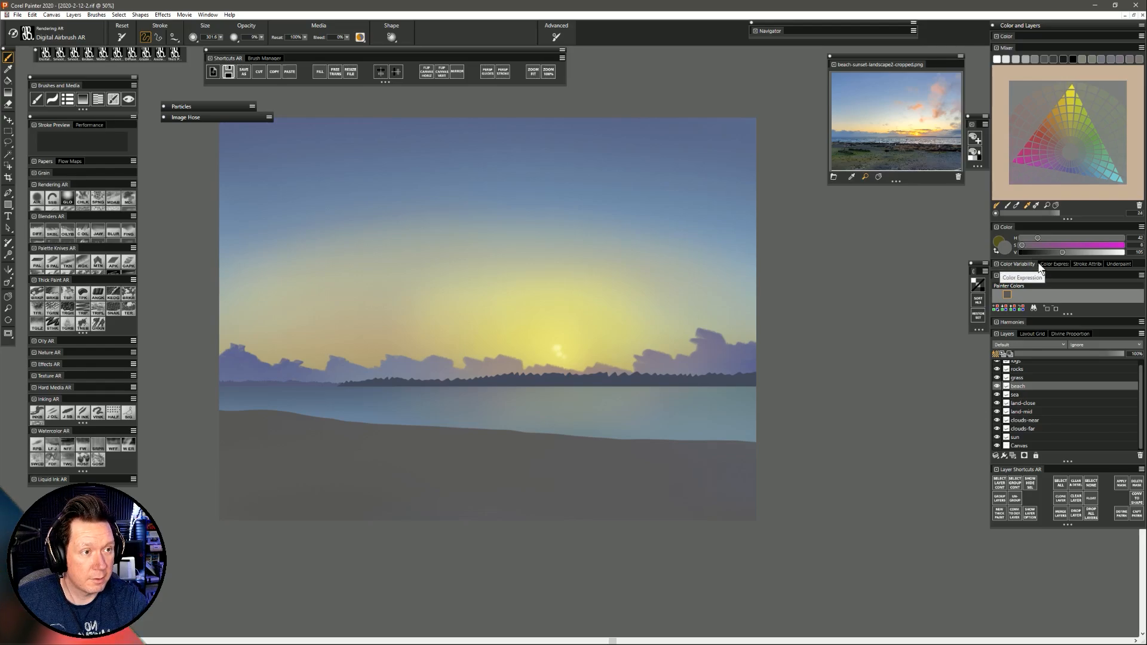
{"action": "left_click_drag", "start_coordinate": [1039, 238], "coordinate": [1072, 238]}
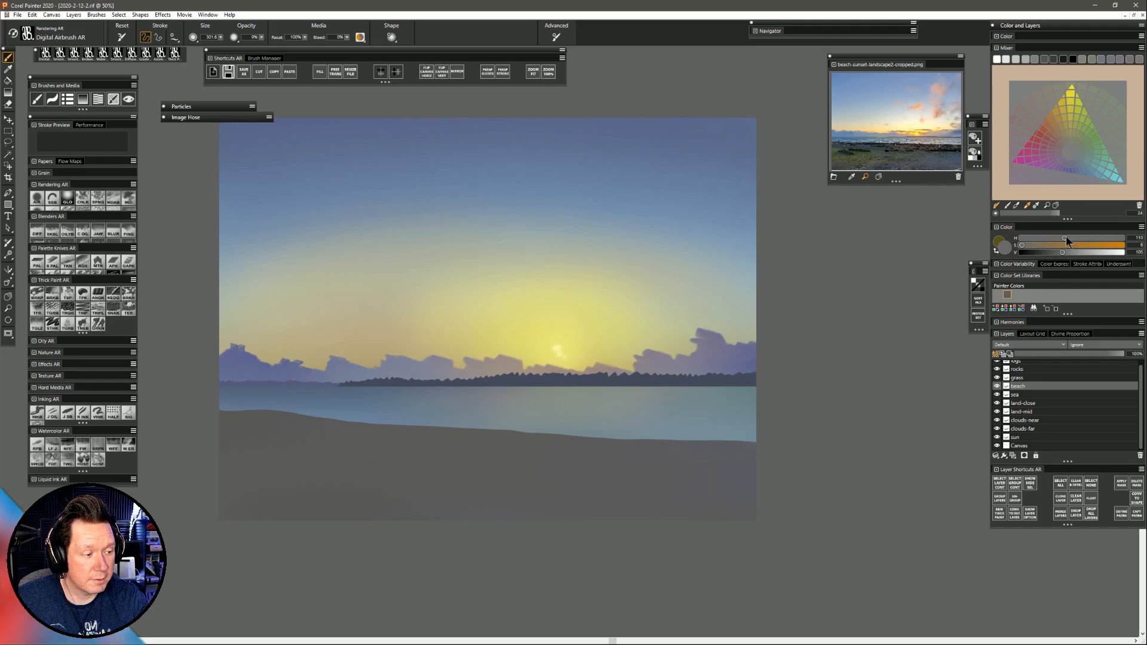
{"action": "left_click", "coordinate": [1071, 235]}
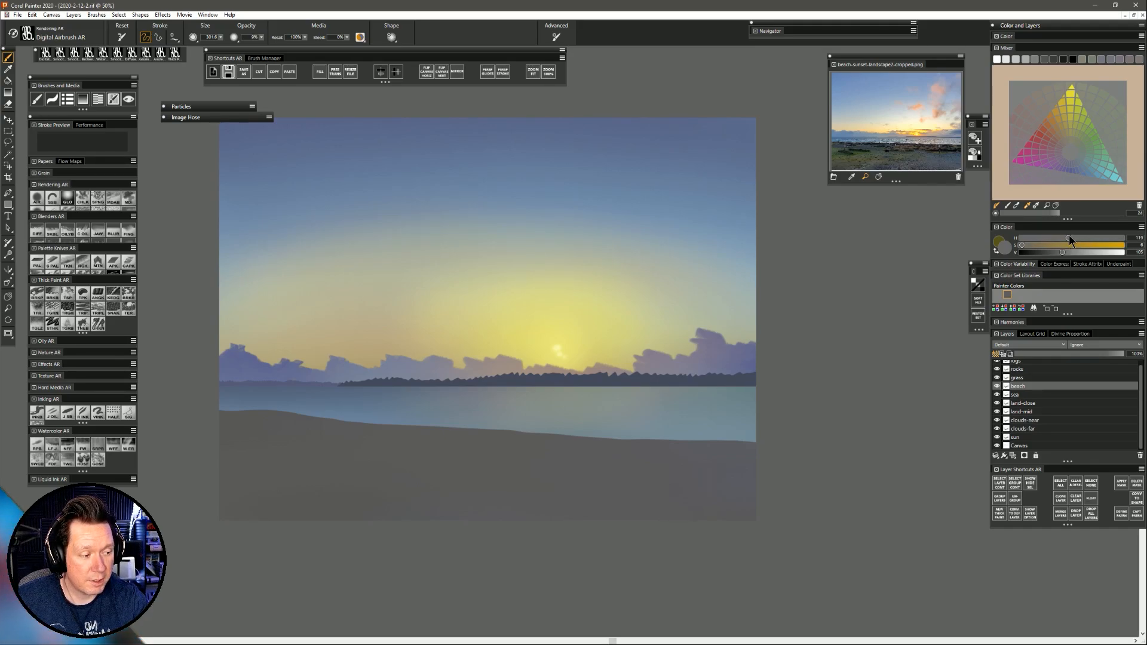
{"action": "left_click_drag", "start_coordinate": [416, 431], "coordinate": [418, 463]}
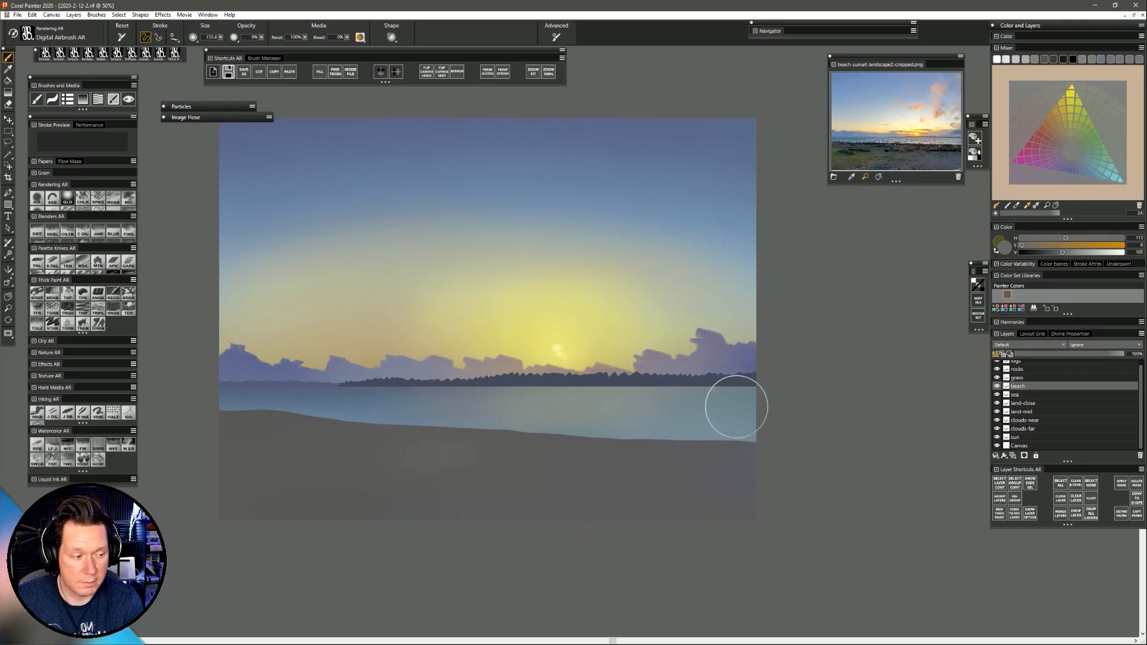
Raise the grey's value to 111 and airbrush soft lighter patches across the beach.
{"action": "left_click", "coordinate": [1066, 253]}
{"action": "left_click", "coordinate": [1066, 252]}
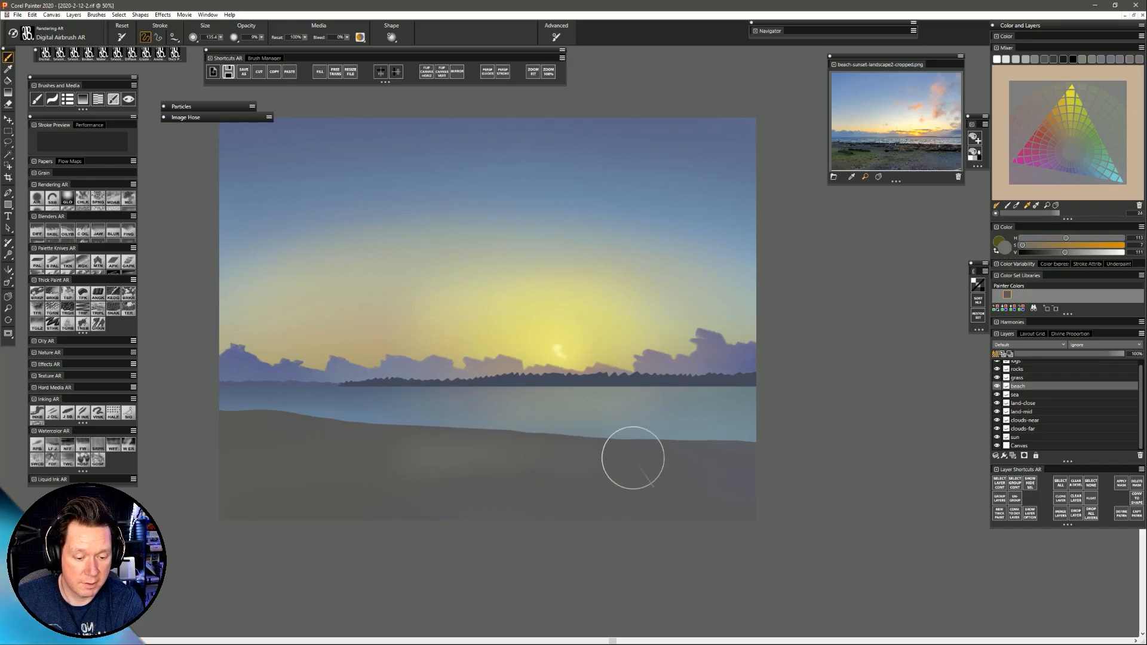
{"action": "left_click_drag", "start_coordinate": [513, 488], "coordinate": [412, 479]}
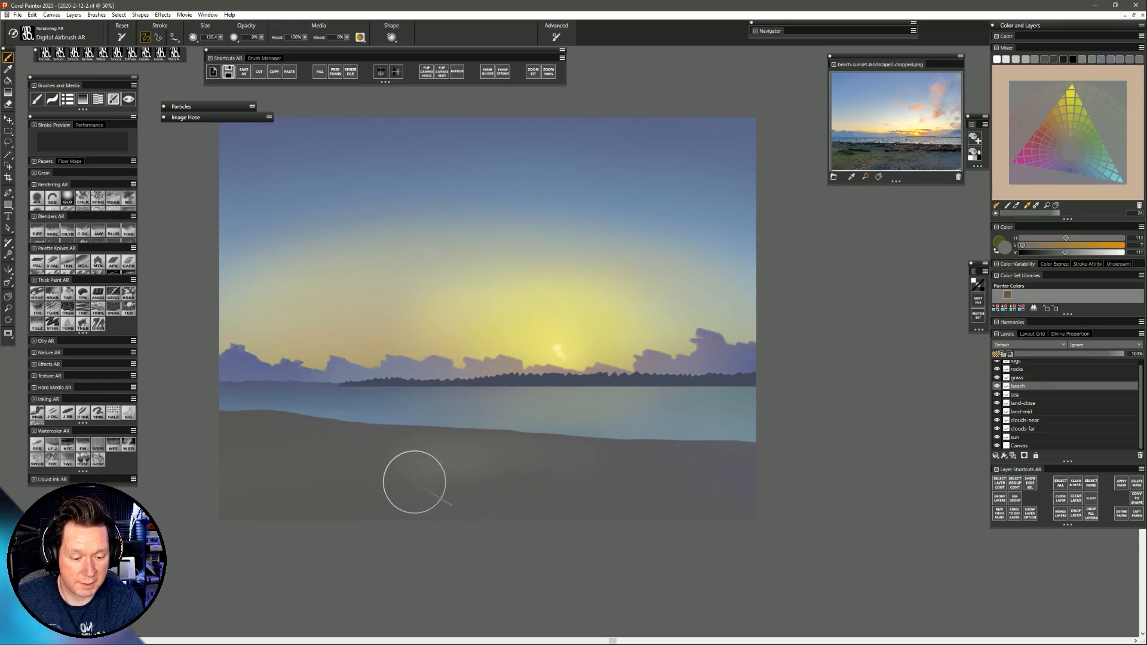
{"action": "mouse_move", "coordinate": [550, 467]}
{"action": "left_mouse_down"}
{"action": "mouse_move", "coordinate": [395, 478]}
{"action": "mouse_move", "coordinate": [379, 465]}
{"action": "mouse_move", "coordinate": [683, 459]}
{"action": "mouse_move", "coordinate": [640, 468]}
{"action": "mouse_move", "coordinate": [661, 473]}
{"action": "mouse_move", "coordinate": [686, 459]}
{"action": "mouse_move", "coordinate": [586, 450]}
{"action": "mouse_move", "coordinate": [350, 467]}
{"action": "mouse_move", "coordinate": [300, 449]}
{"action": "mouse_move", "coordinate": [262, 454]}
{"action": "left_mouse_up"}
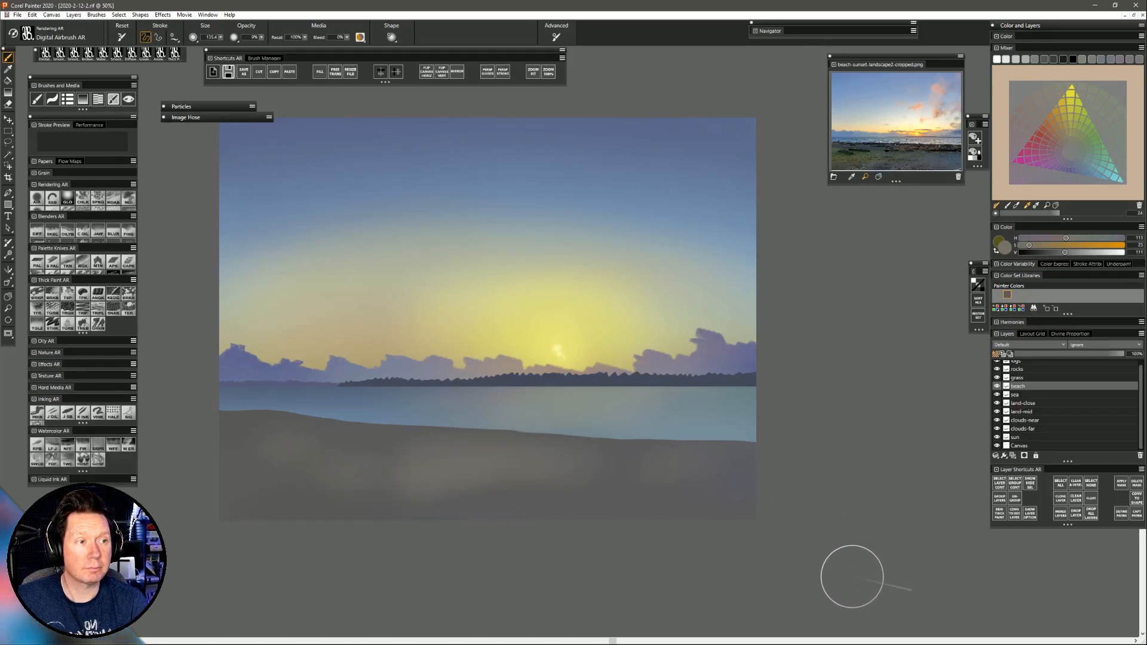
Sample a darker beach grey and break up the light patches in the middle of the beach with a smaller airbrush.
{"action": "left_click", "coordinate": [542, 502], "text": "alt"}
{"action": "left_click_drag", "start_coordinate": [469, 464], "coordinate": [446, 466]}
{"action": "mouse_move", "coordinate": [527, 456]}
{"action": "left_mouse_down"}
{"action": "mouse_move", "coordinate": [425, 472]}
{"action": "mouse_move", "coordinate": [433, 478]}
{"action": "mouse_move", "coordinate": [330, 472]}
{"action": "mouse_move", "coordinate": [593, 464]}
{"action": "mouse_move", "coordinate": [674, 476]}
{"action": "mouse_move", "coordinate": [391, 494]}
{"action": "mouse_move", "coordinate": [550, 485]}
{"action": "left_mouse_up"}
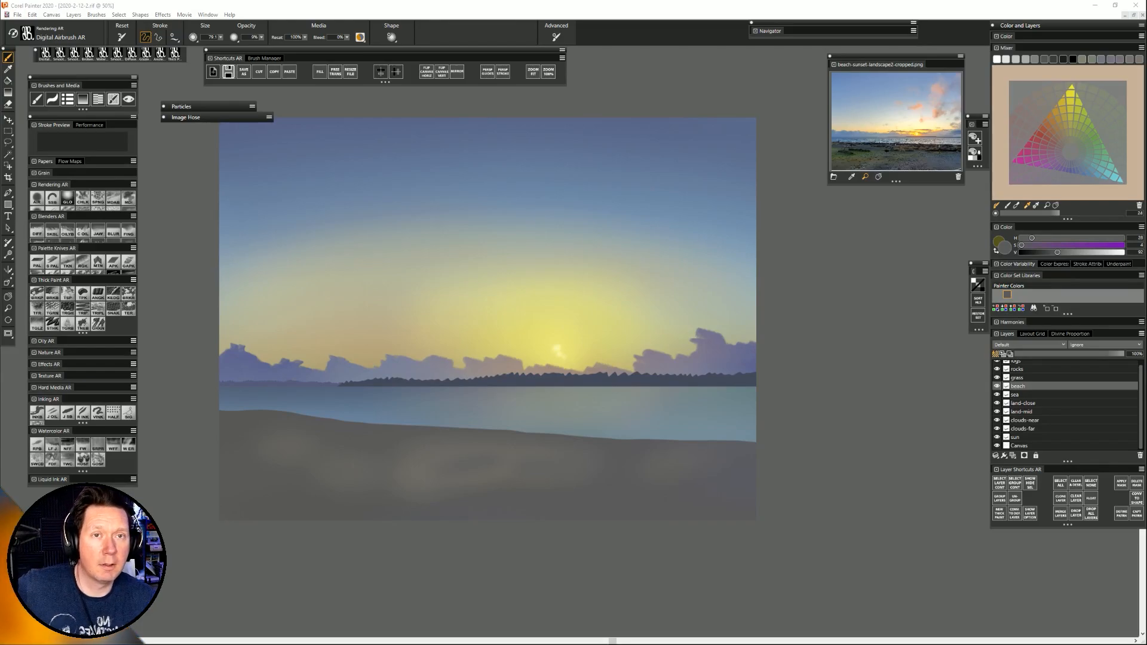
{"action": "left_click", "coordinate": [793, 294]}
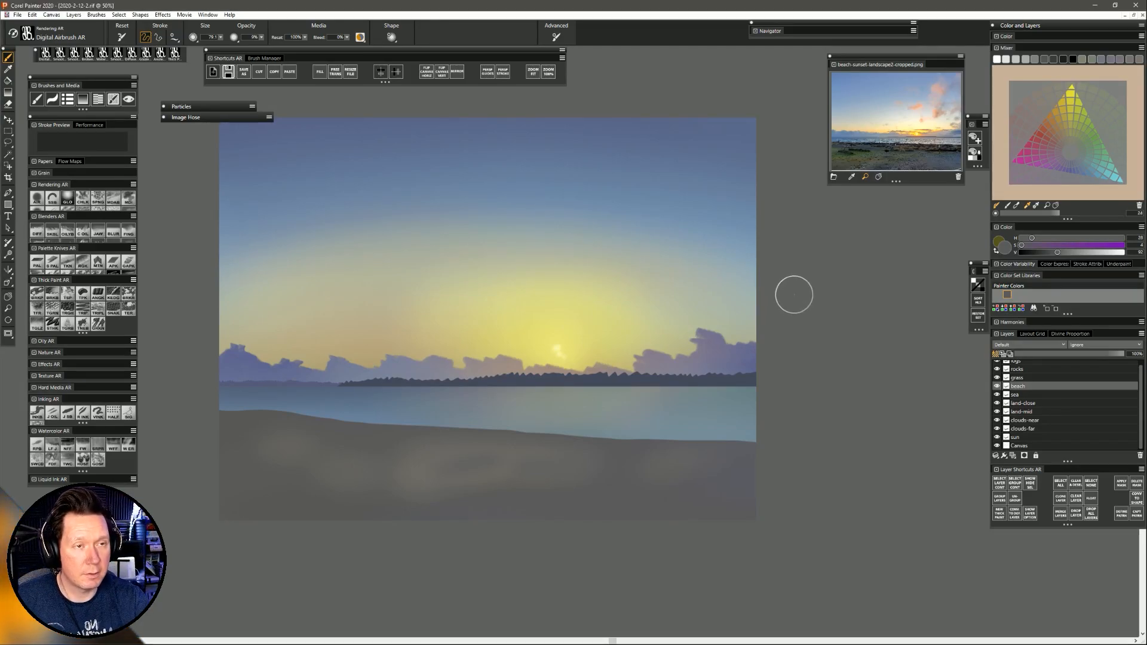
{"action": "left_click_drag", "start_coordinate": [691, 430], "coordinate": [720, 451]}
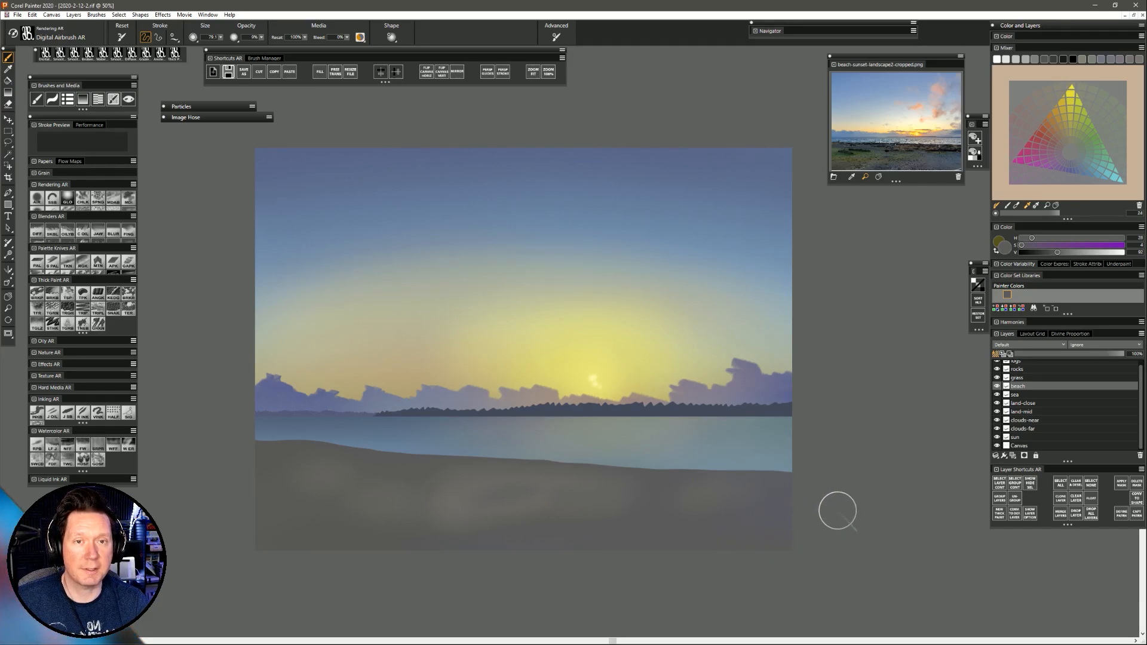
{"action": "left_click_drag", "start_coordinate": [839, 517], "coordinate": [838, 516]}
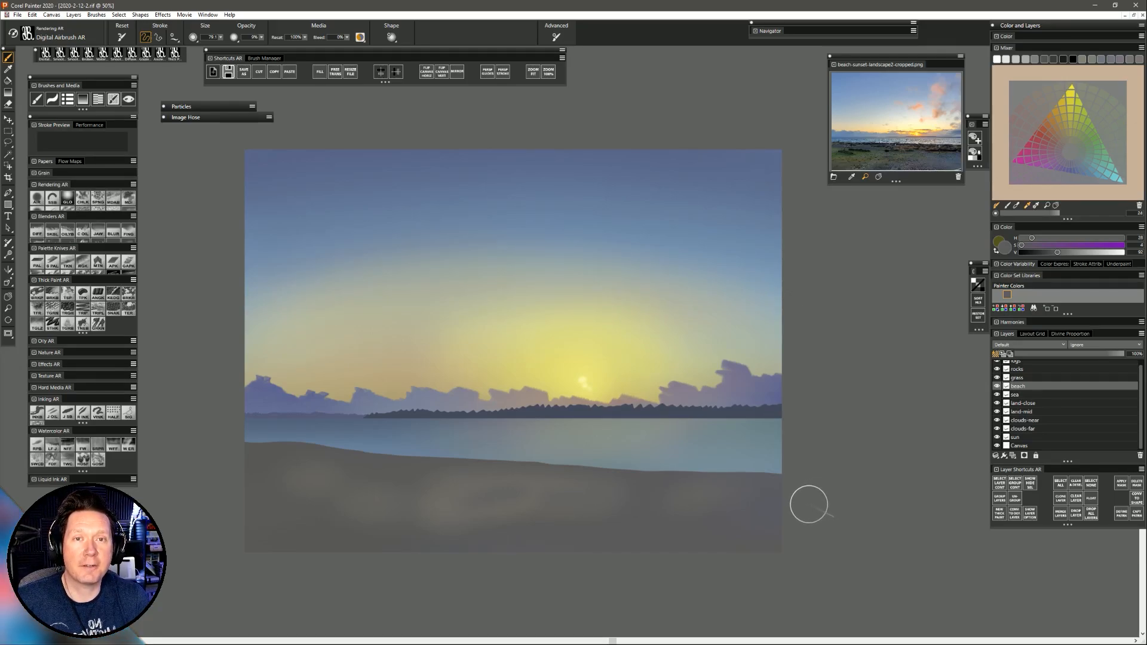
{"action": "left_click_drag", "start_coordinate": [812, 489], "coordinate": [814, 487]}
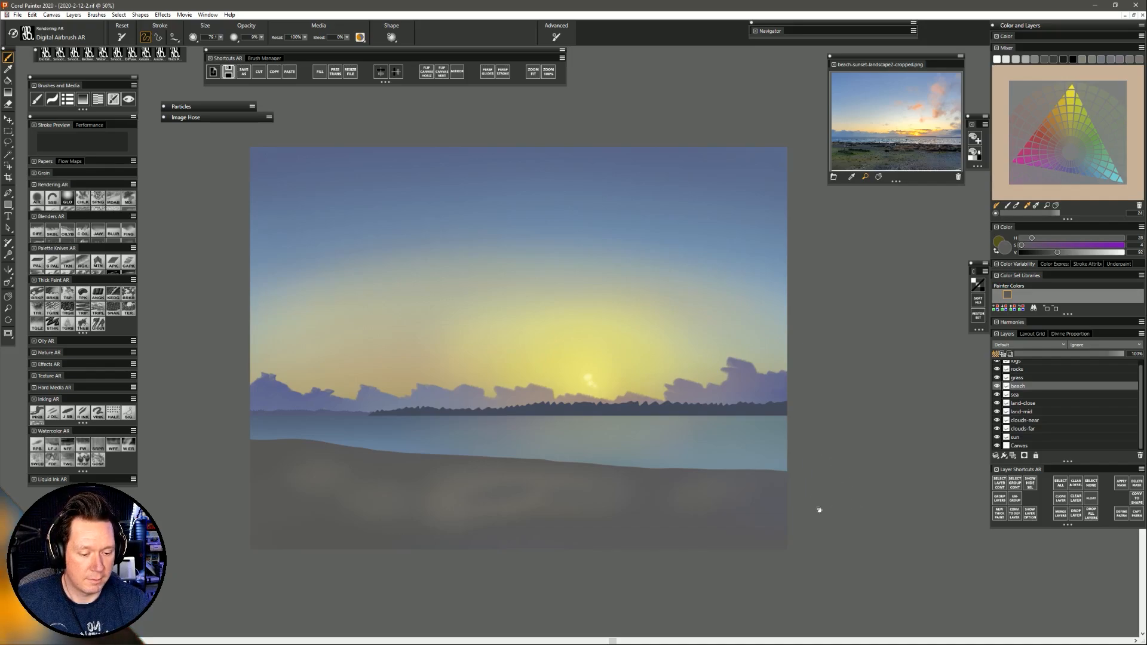
{"action": "left_click_drag", "start_coordinate": [817, 510], "coordinate": [820, 512]}
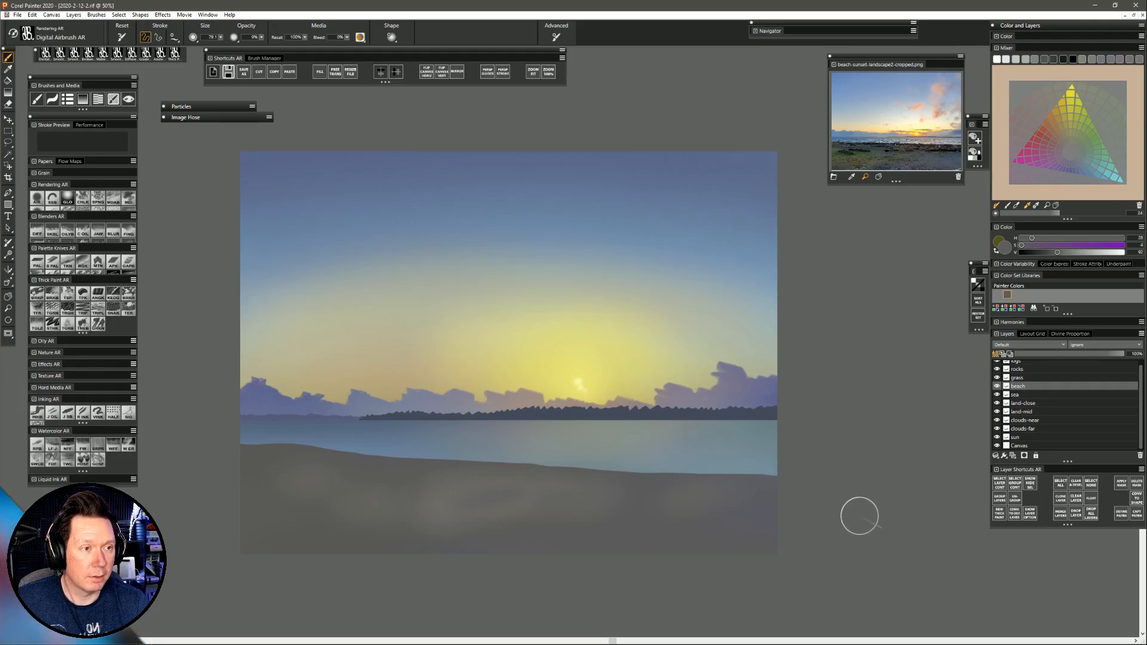
Make the grass layer the active painting layer.
{"action": "left_click", "coordinate": [1022, 377]}
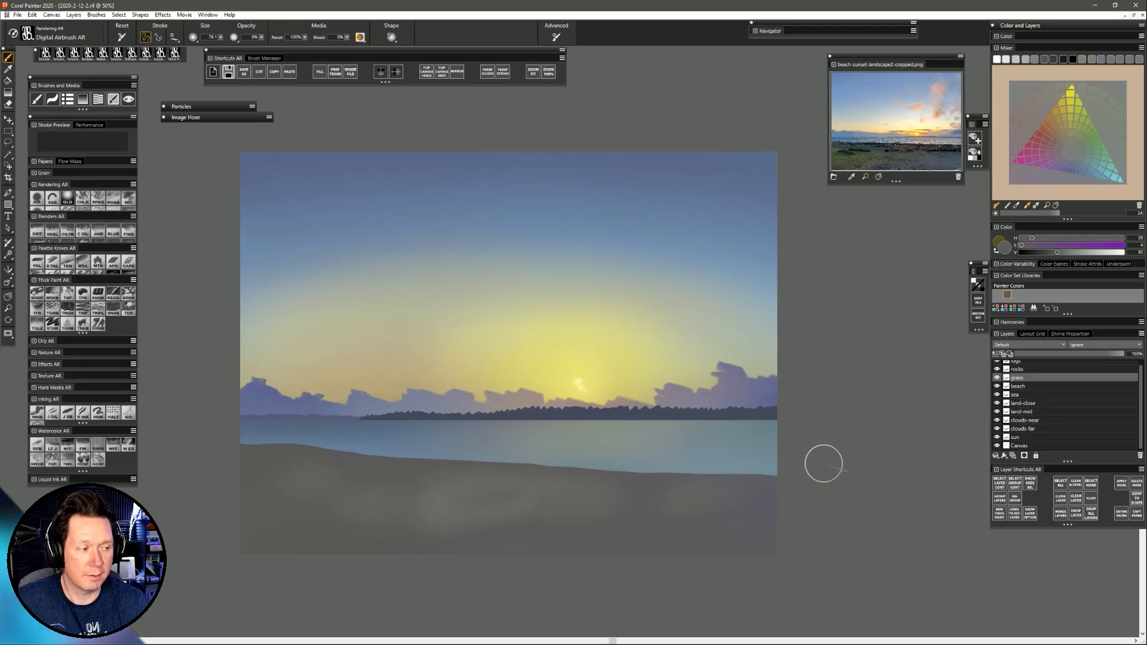
{"action": "left_click", "coordinate": [1092, 128]}
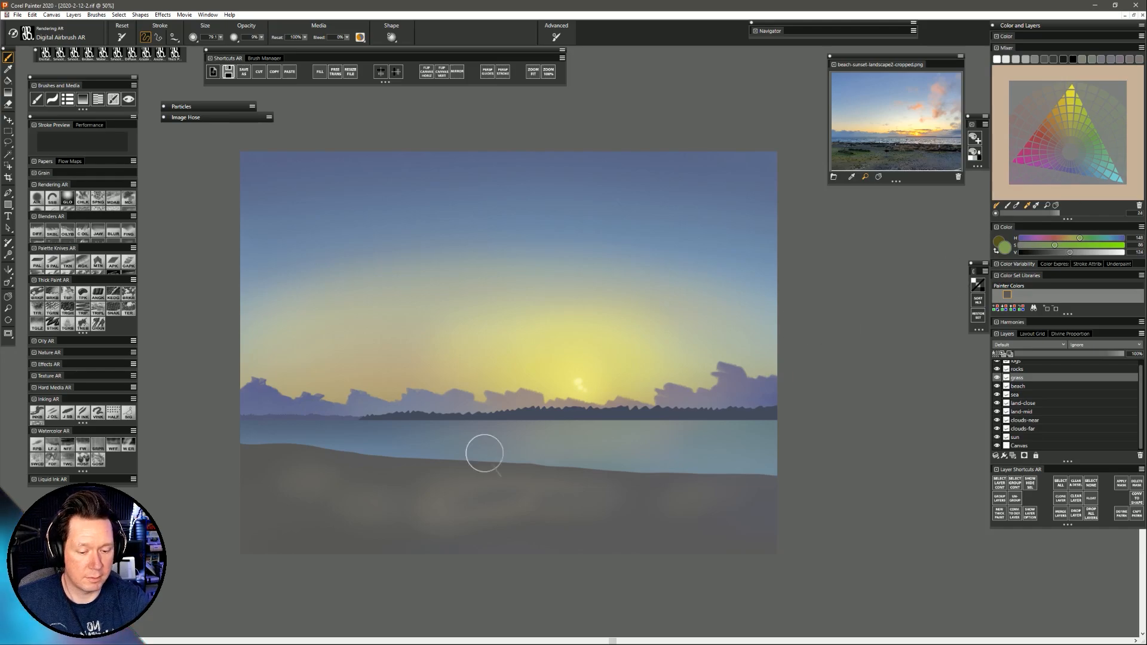
{"action": "mouse_move", "coordinate": [314, 493]}
{"action": "left_mouse_down"}
{"action": "mouse_move", "coordinate": [377, 492]}
{"action": "mouse_move", "coordinate": [327, 498]}
{"action": "mouse_move", "coordinate": [356, 515]}
{"action": "left_mouse_up"}
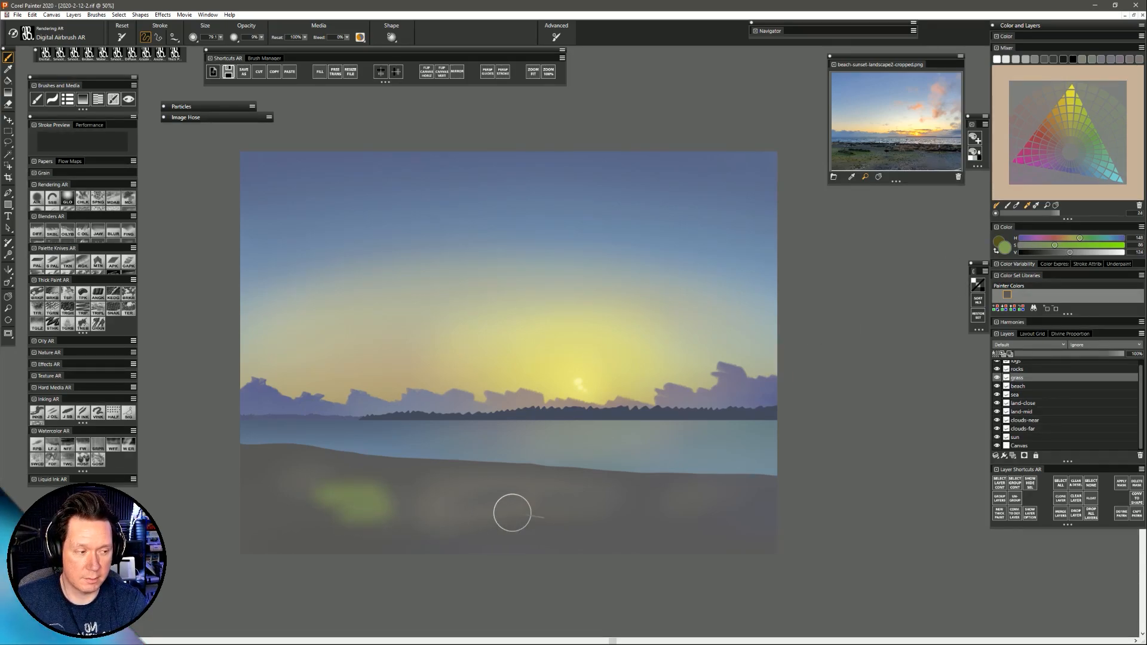
{"action": "left_click", "coordinate": [1089, 132]}
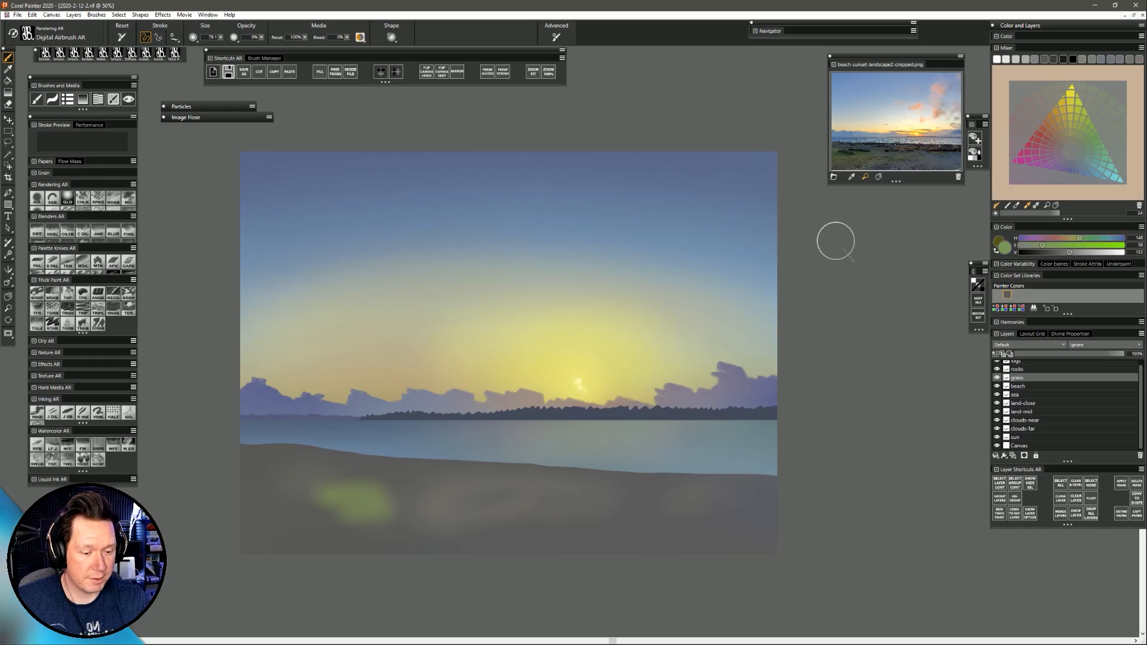
{"action": "key", "text": "ctrl+z"}
{"action": "left_click_drag", "start_coordinate": [337, 506], "coordinate": [386, 511]}
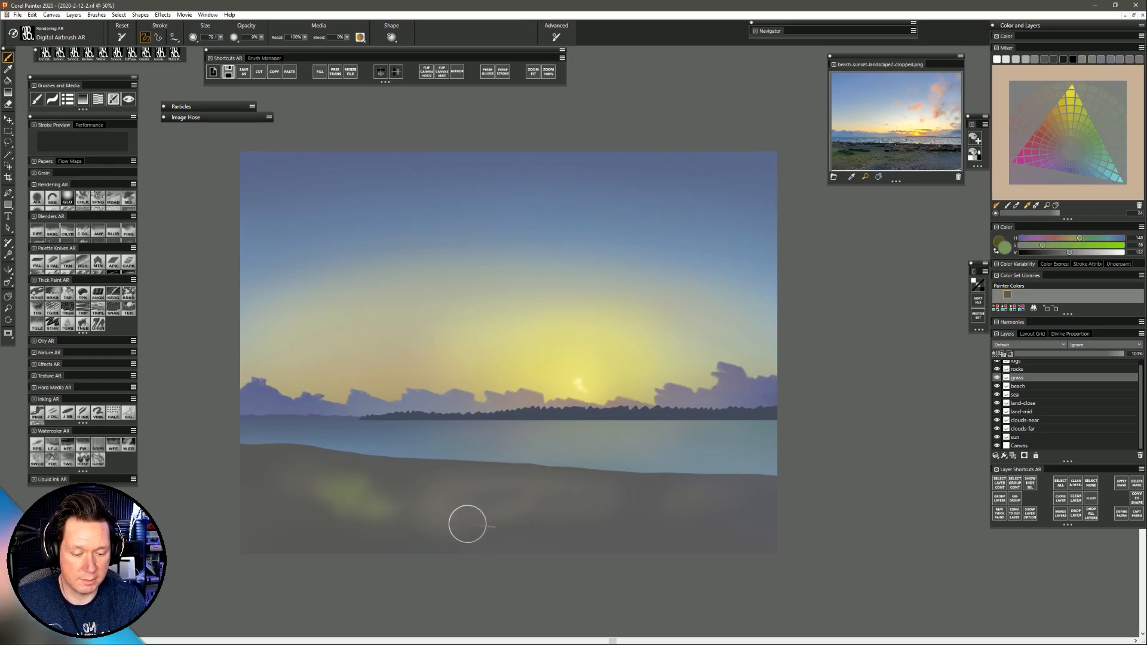
{"action": "left_click_drag", "start_coordinate": [1069, 252], "coordinate": [1065, 252]}
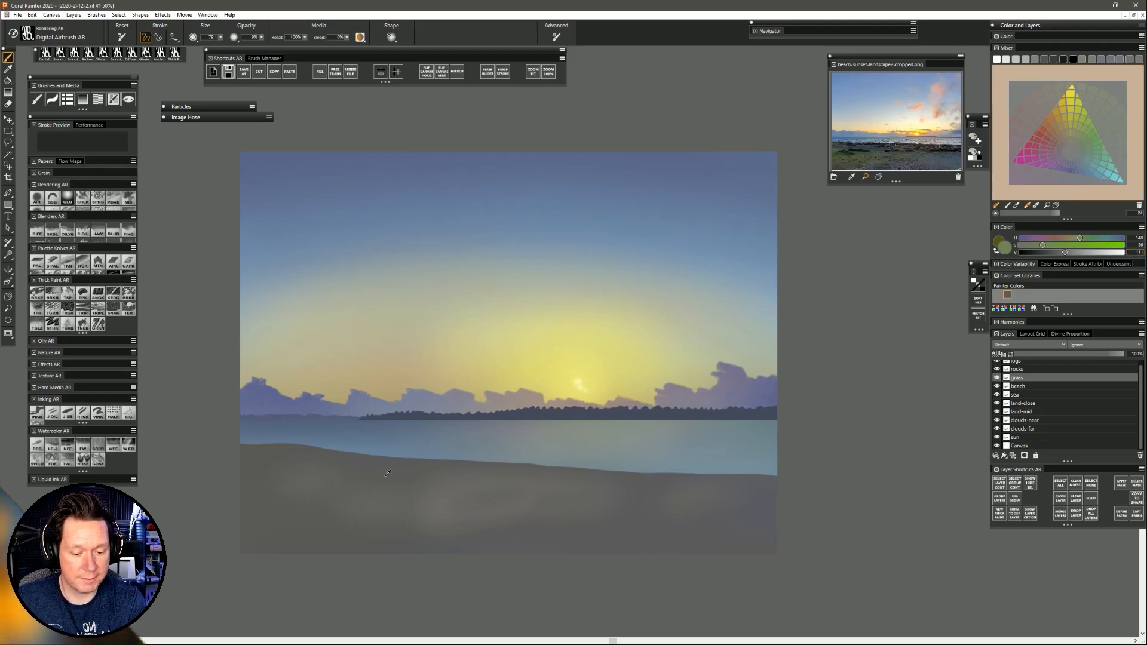
Turn sampled beach grey into a muted green (hue 150, saturation 51, value 113) and airbrush grass on the beach's left side.
{"action": "left_click", "coordinate": [295, 506], "text": "alt"}
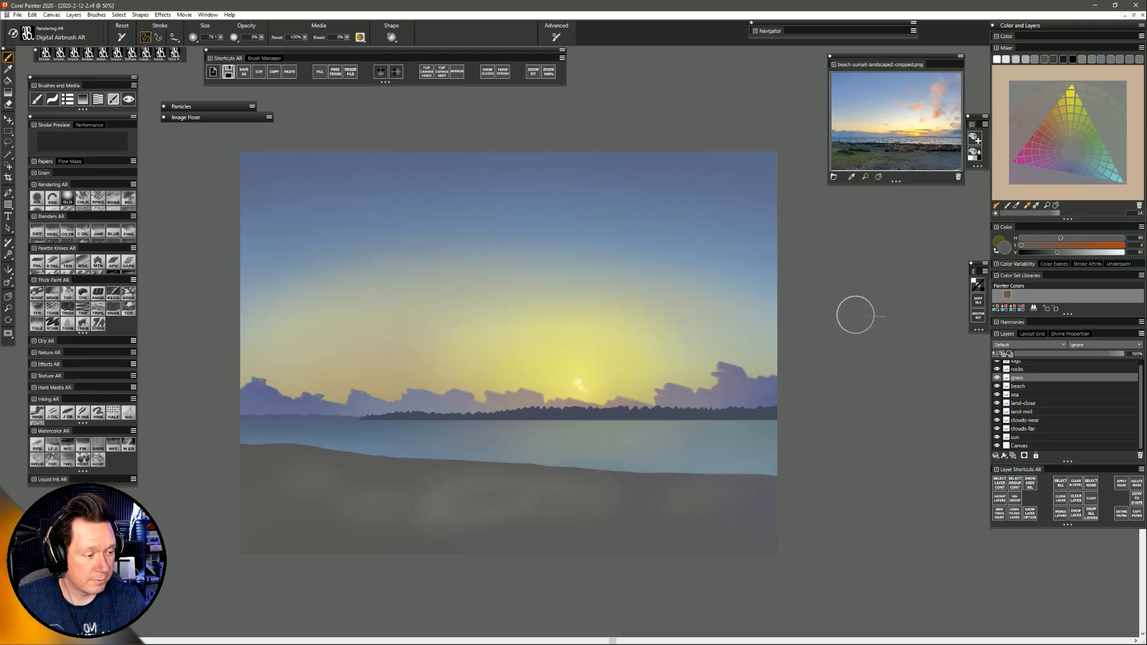
{"action": "left_click_drag", "start_coordinate": [1061, 238], "coordinate": [1085, 238]}
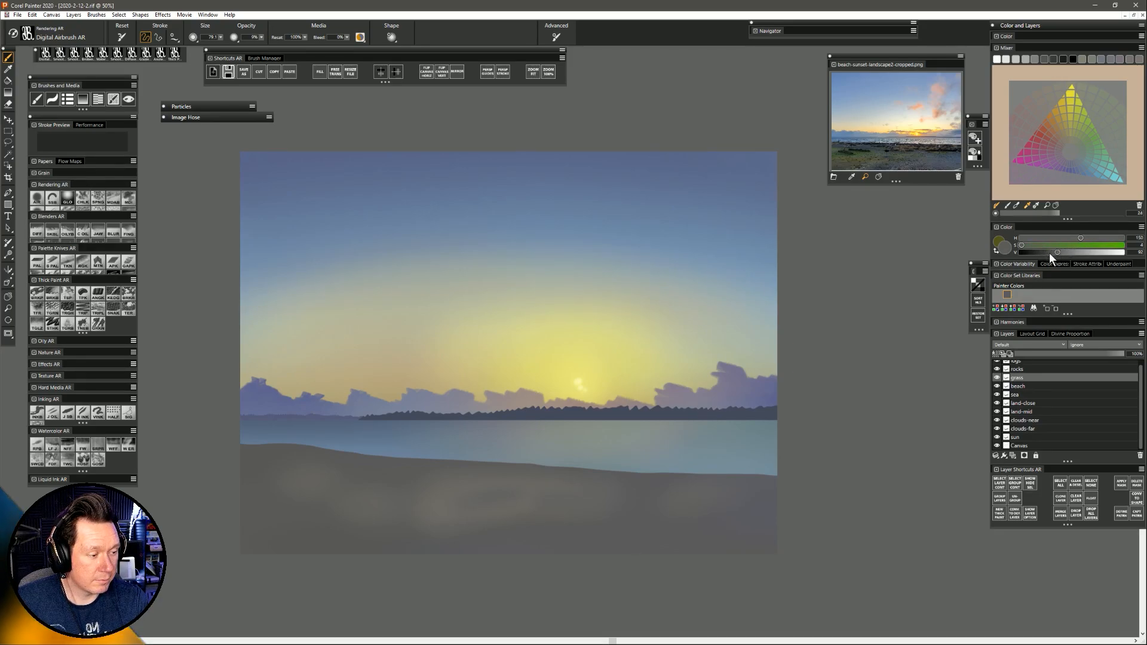
{"action": "left_click_drag", "start_coordinate": [1029, 246], "coordinate": [1040, 245]}
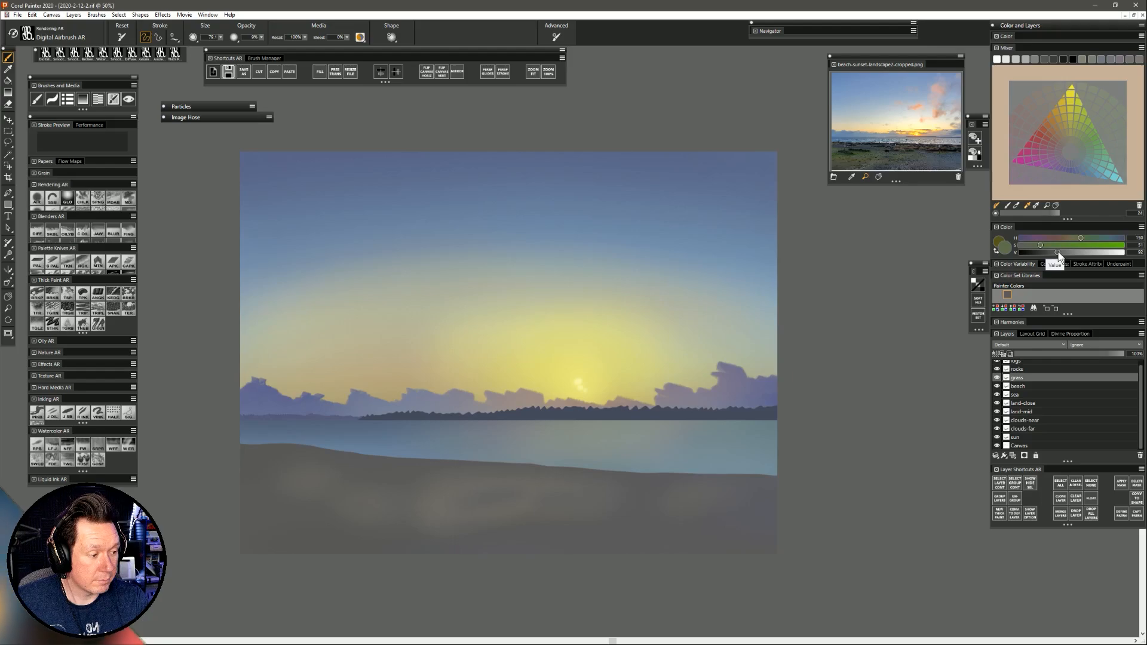
{"action": "left_click_drag", "start_coordinate": [1058, 252], "coordinate": [1068, 256]}
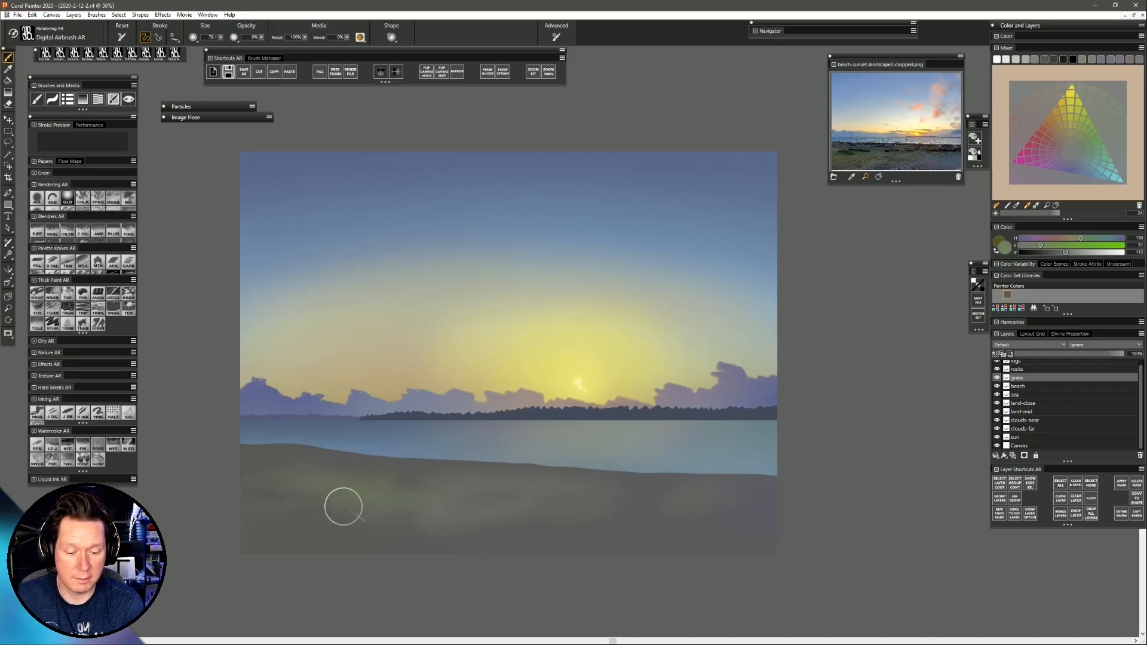
{"action": "left_click_drag", "start_coordinate": [323, 518], "coordinate": [254, 518]}
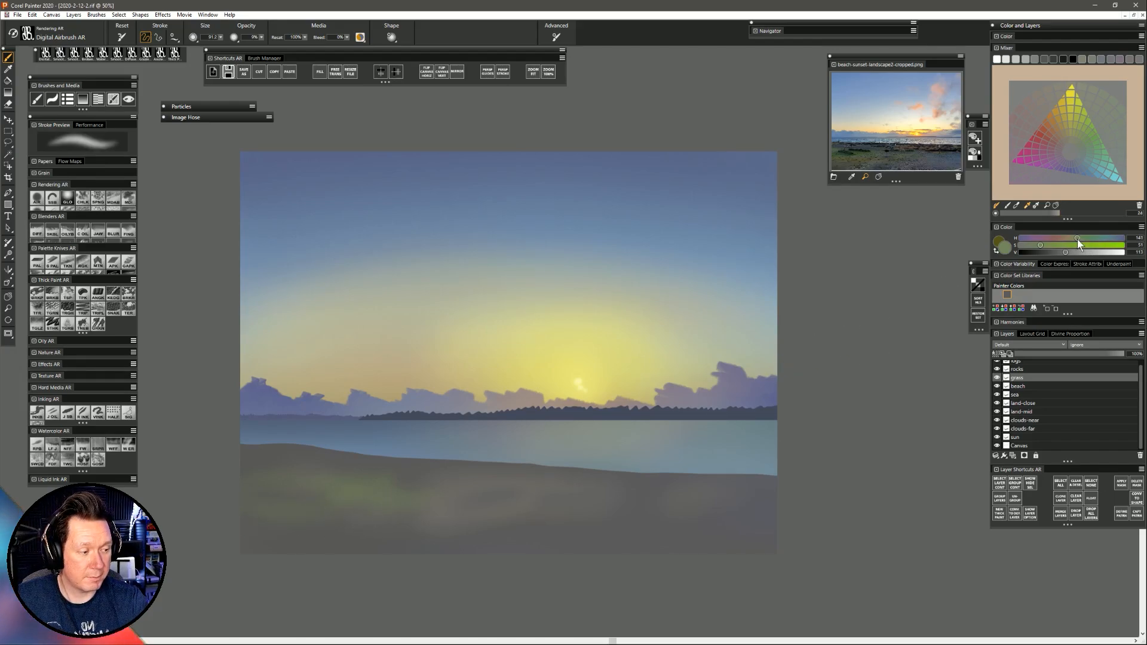
Airbrush more grass patches on both sides of the beach with the green at hue 140, and shift its hue to 148.
{"action": "left_click", "coordinate": [1078, 239]}
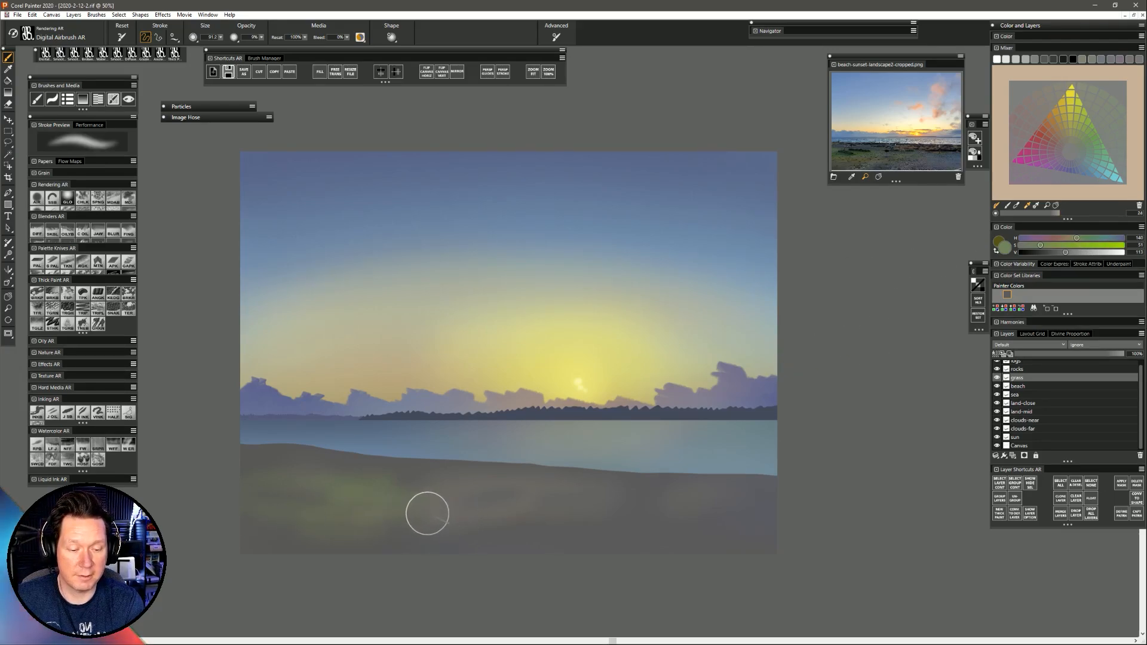
{"action": "mouse_move", "coordinate": [263, 463]}
{"action": "left_mouse_down"}
{"action": "mouse_move", "coordinate": [239, 468]}
{"action": "mouse_move", "coordinate": [298, 484]}
{"action": "mouse_move", "coordinate": [301, 500]}
{"action": "mouse_move", "coordinate": [553, 516]}
{"action": "mouse_move", "coordinate": [523, 524]}
{"action": "mouse_move", "coordinate": [705, 488]}
{"action": "mouse_move", "coordinate": [685, 501]}
{"action": "mouse_move", "coordinate": [700, 502]}
{"action": "left_mouse_up"}
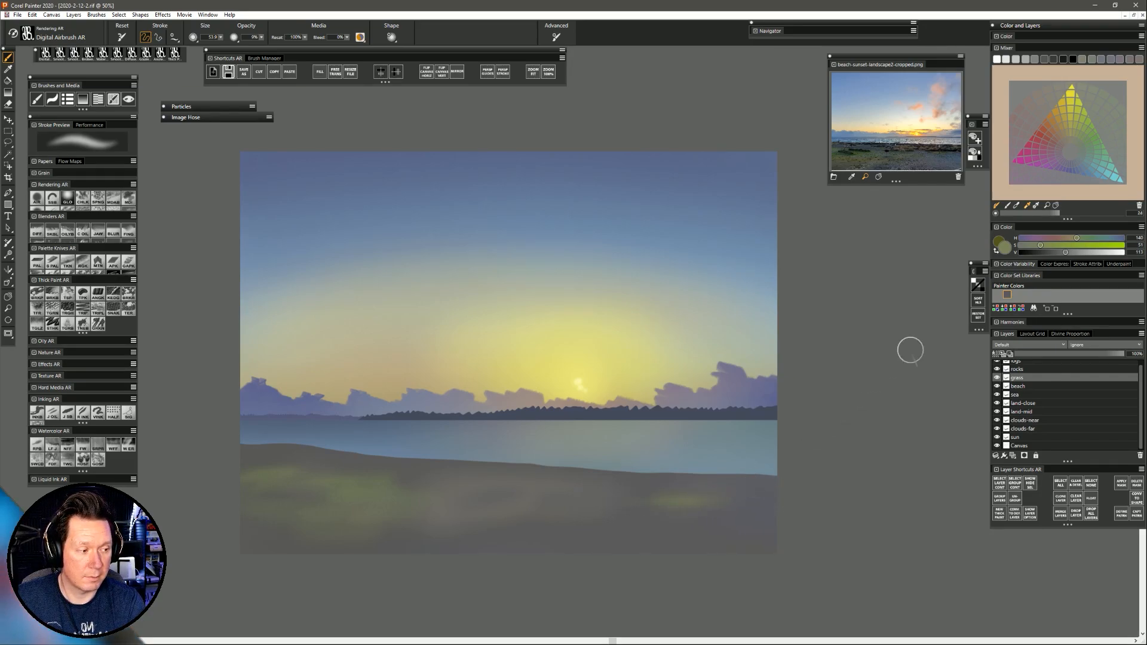
{"action": "left_click_drag", "start_coordinate": [1078, 238], "coordinate": [1082, 238]}
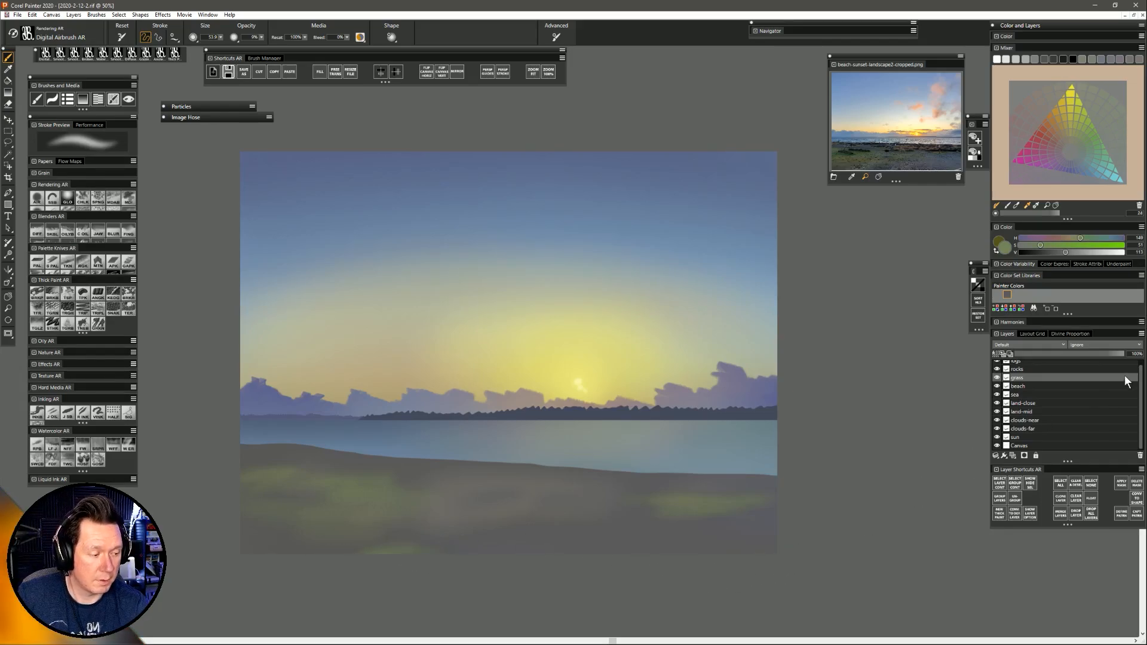
Add a new layer above the logs layer and name it value.
{"action": "left_click_drag", "start_coordinate": [1141, 375], "coordinate": [1140, 365]}
{"action": "left_click", "coordinate": [1050, 363]}
{"action": "left_click", "coordinate": [1013, 456]}
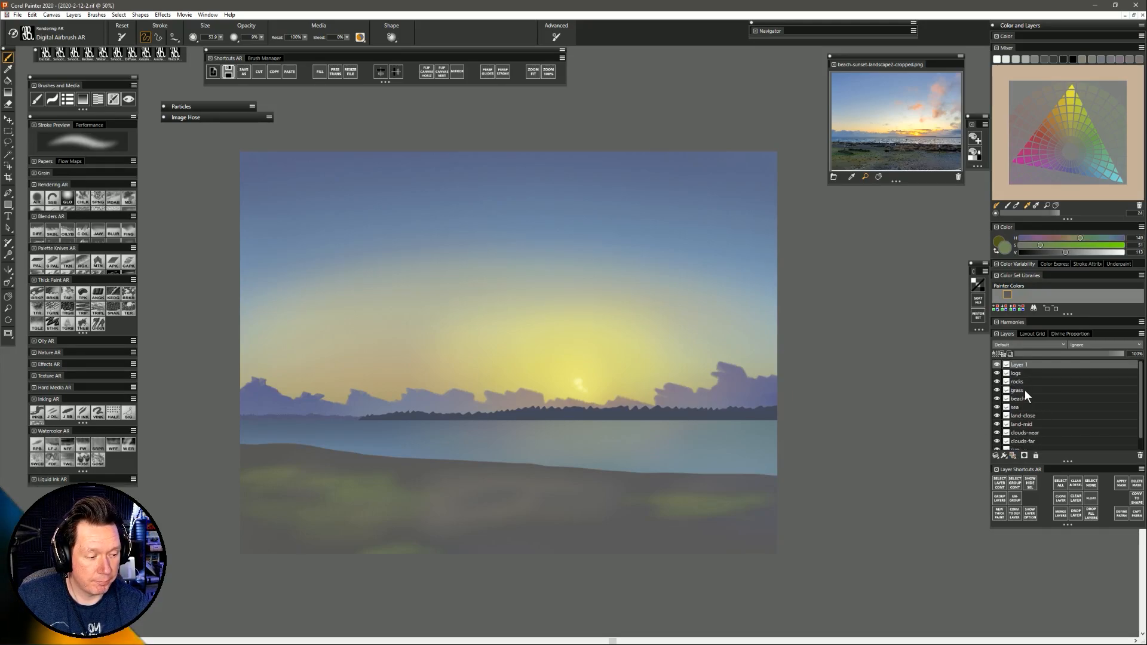
{"action": "double_click", "coordinate": [1019, 364]}
{"action": "type", "text": "value"}
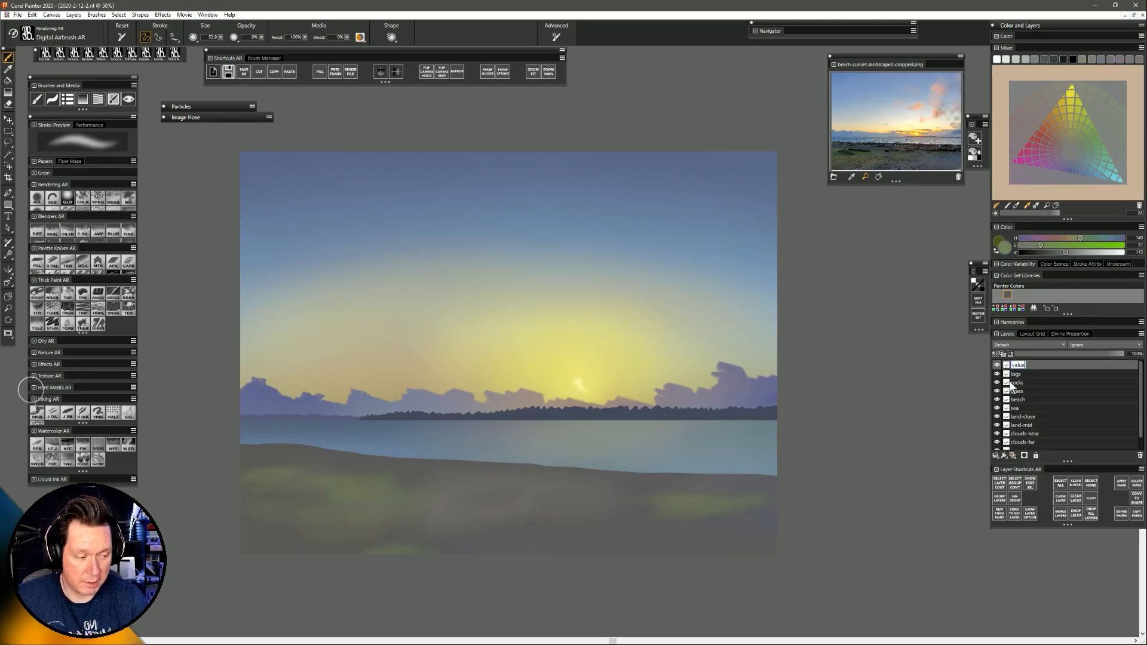
{"action": "key", "text": "Return"}
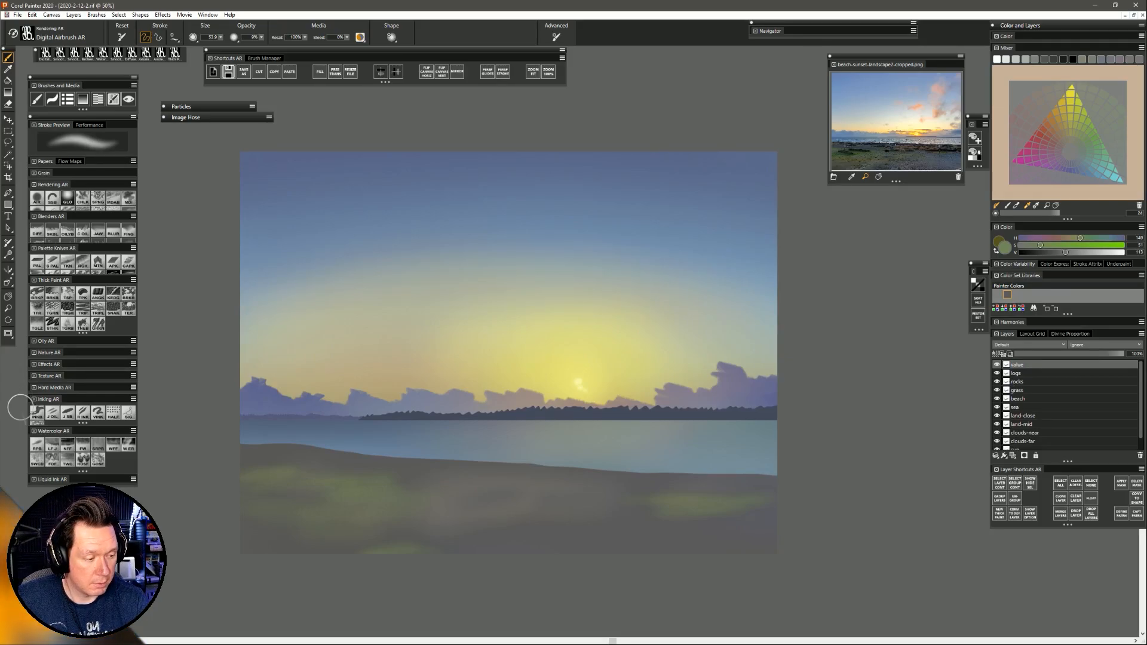
Set the value layer's composite method to Color and choose black as the painting colour.
{"action": "left_click", "coordinate": [1024, 345]}
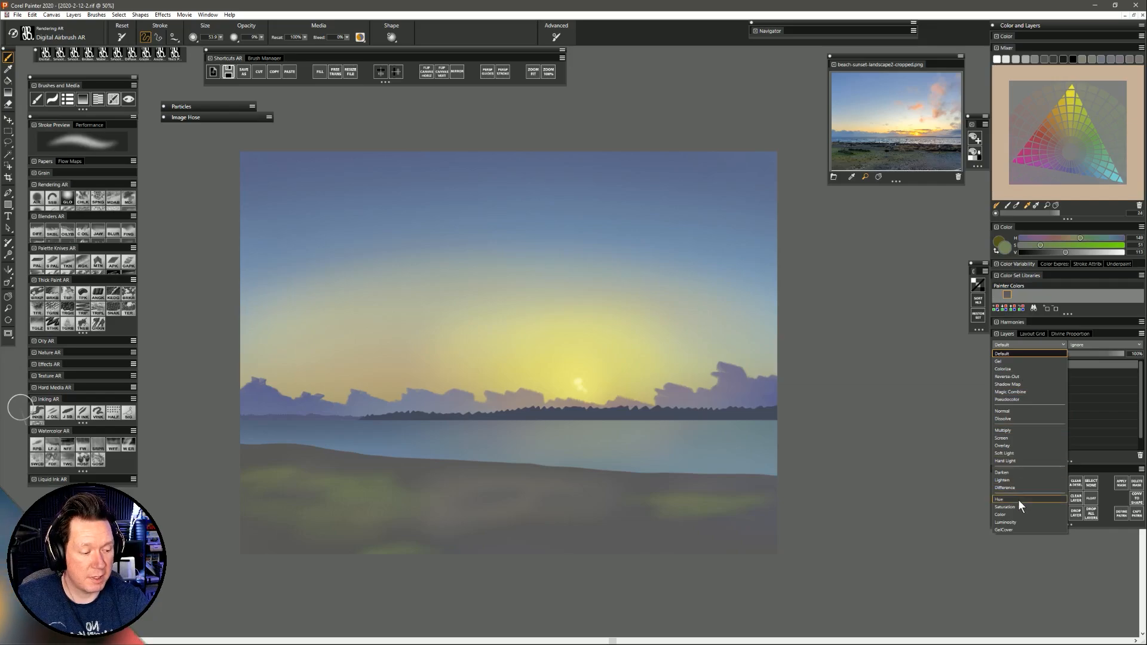
{"action": "left_click", "coordinate": [1014, 514]}
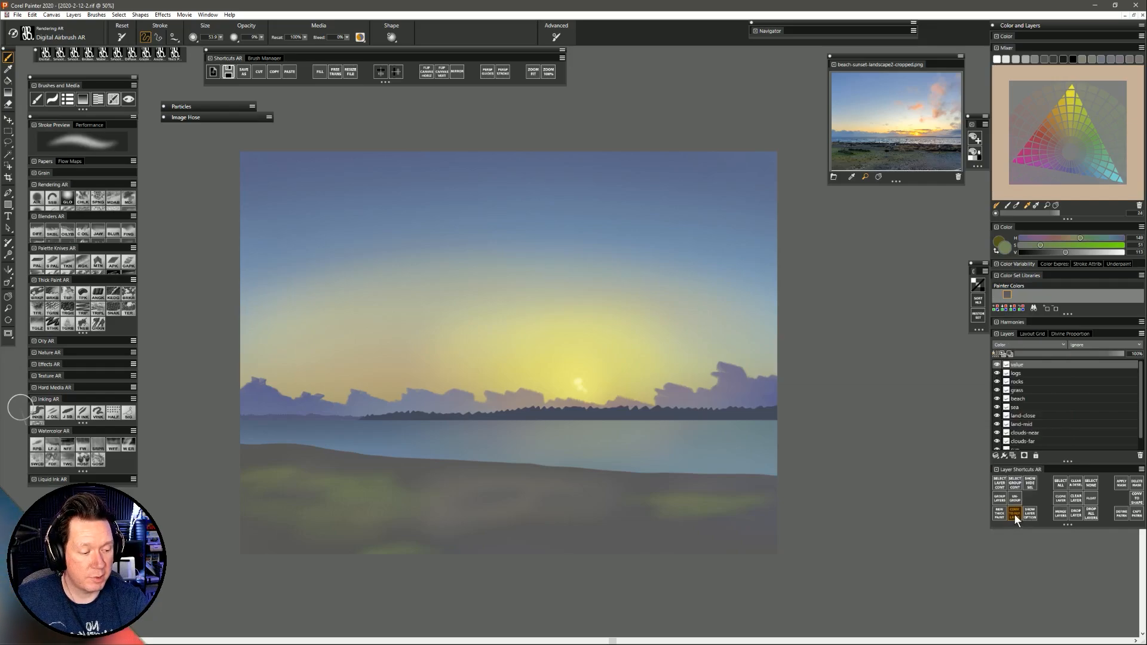
{"action": "left_click", "coordinate": [1074, 61]}
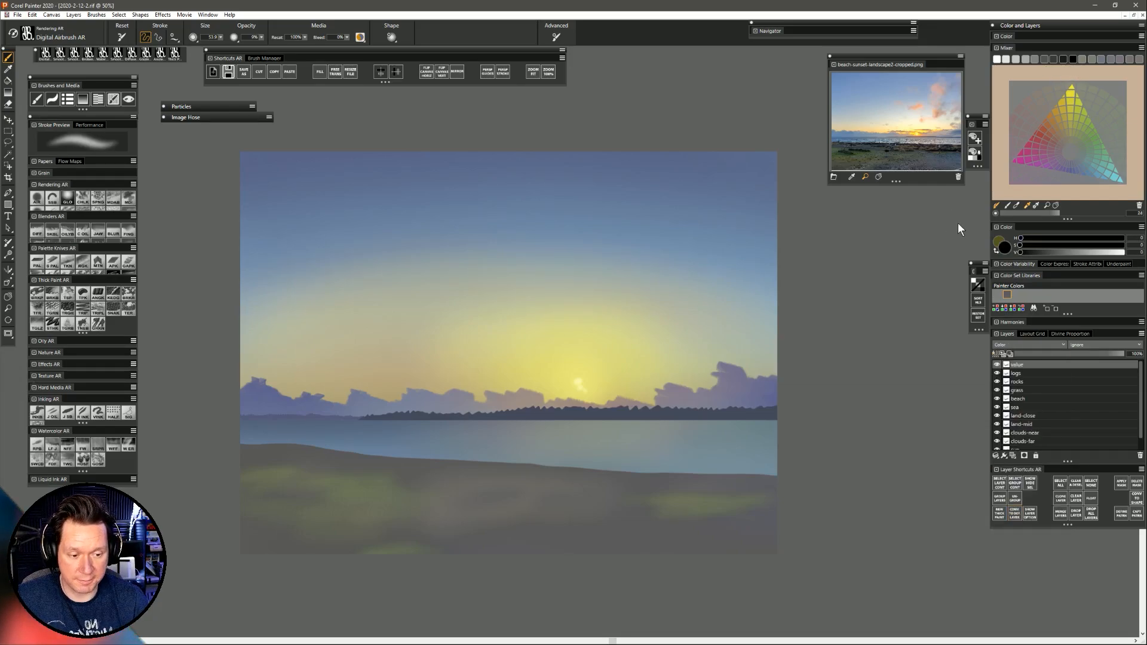
Fill the value layer with black to view the painting in greyscale, and hide the layer again.
{"action": "key", "text": "ctrl+f"}
{"action": "key", "text": "Return"}
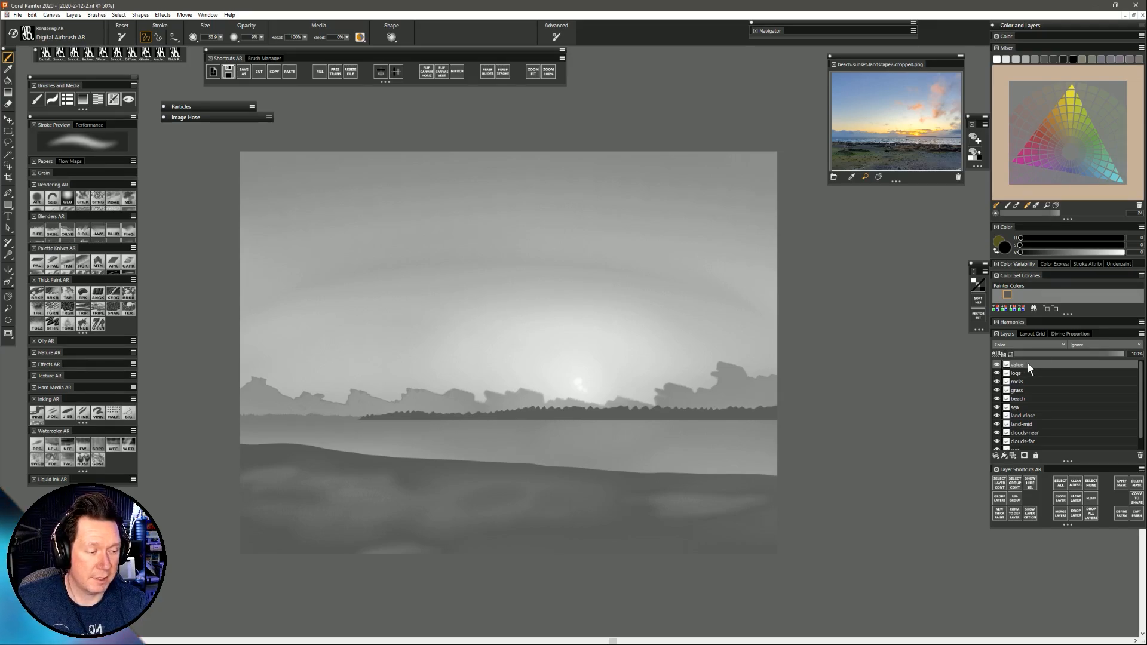
{"action": "left_click", "coordinate": [997, 364]}
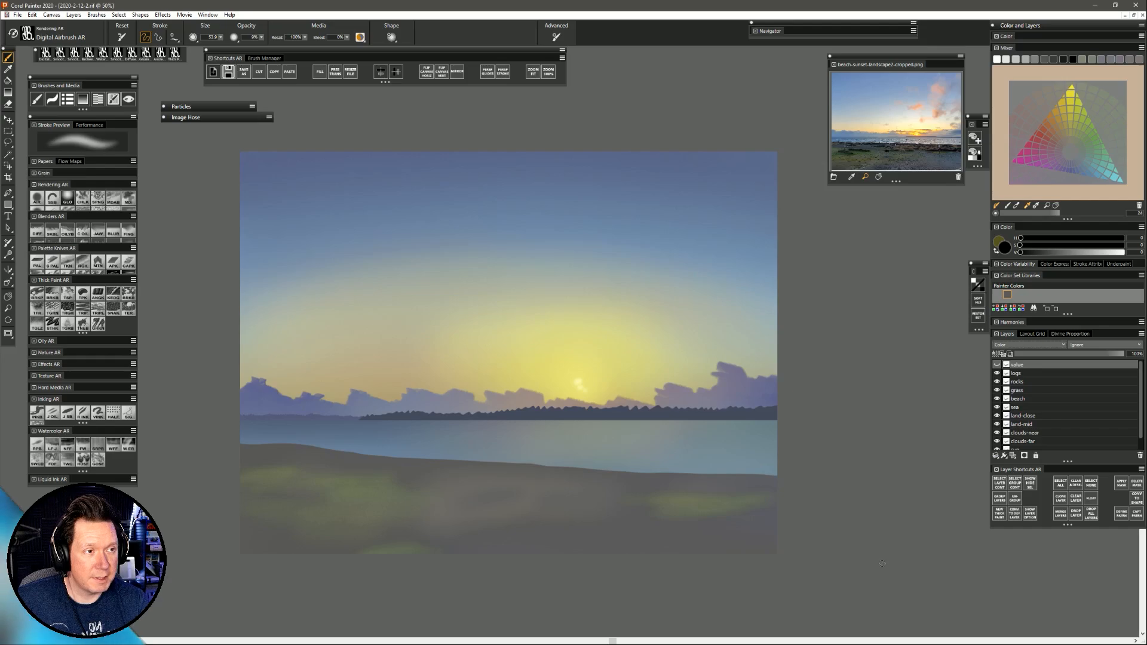
Add a new layer between the rocks and logs layers and name it brush.
{"action": "left_click", "coordinate": [1023, 381]}
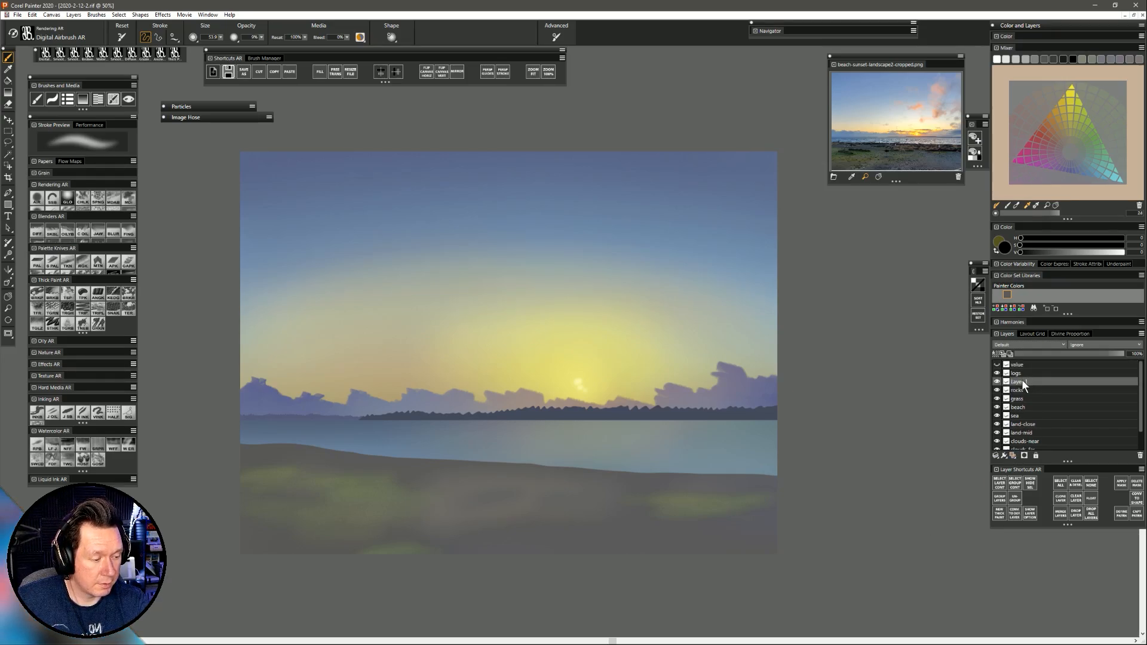
{"action": "double_click", "coordinate": [1025, 381]}
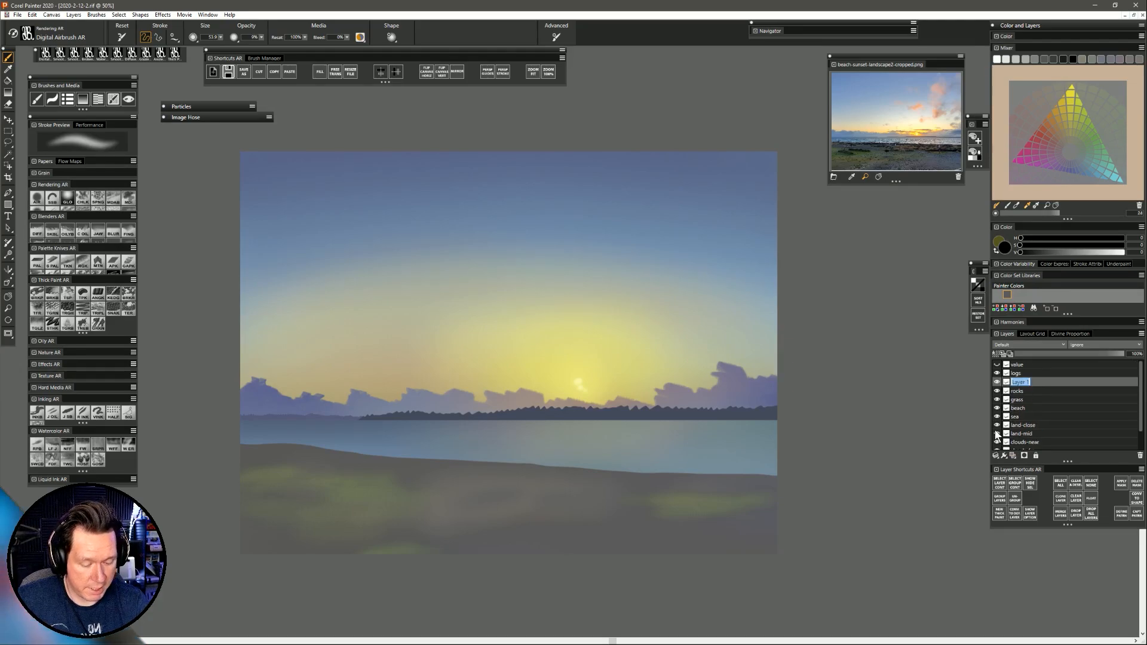
{"action": "type", "text": "brush"}
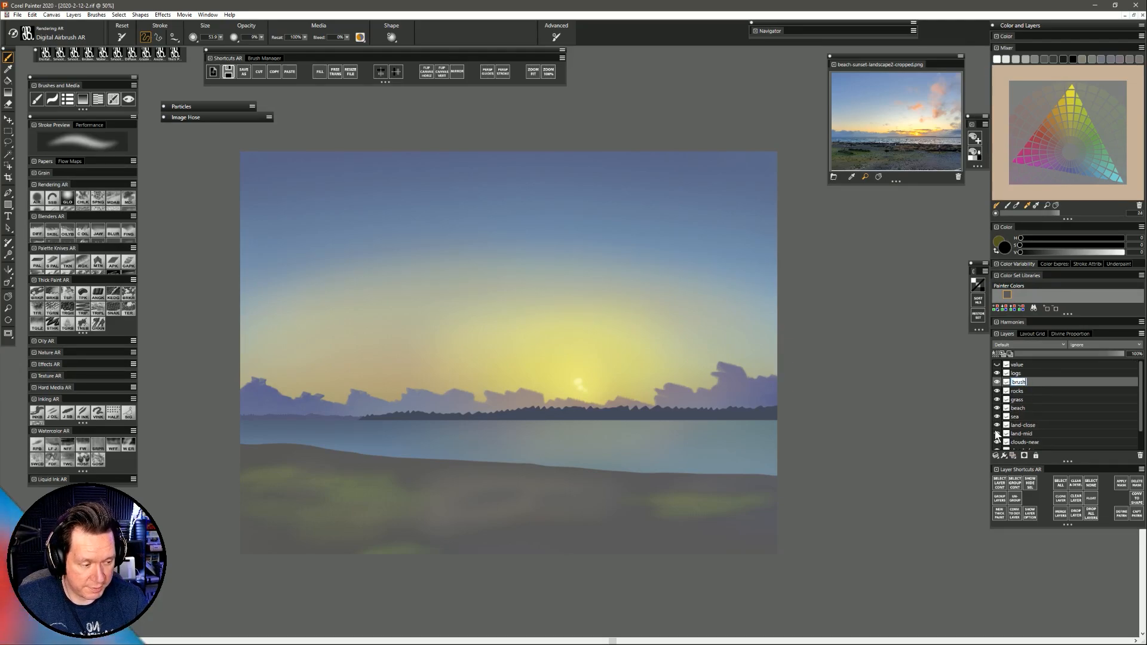
{"action": "key", "text": "Return"}
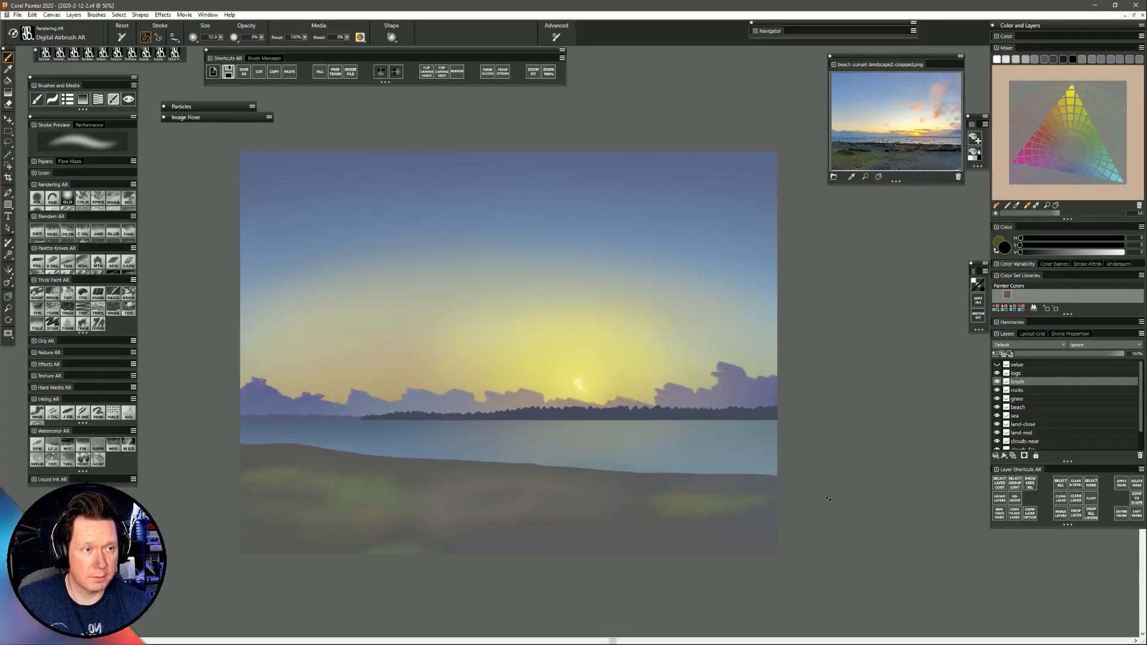
On the logs layer, paint two logs on the beach's left side with the Smooth Palette Knife in sampled beach grey darkened to value 62.
{"action": "left_click", "coordinate": [1034, 374]}
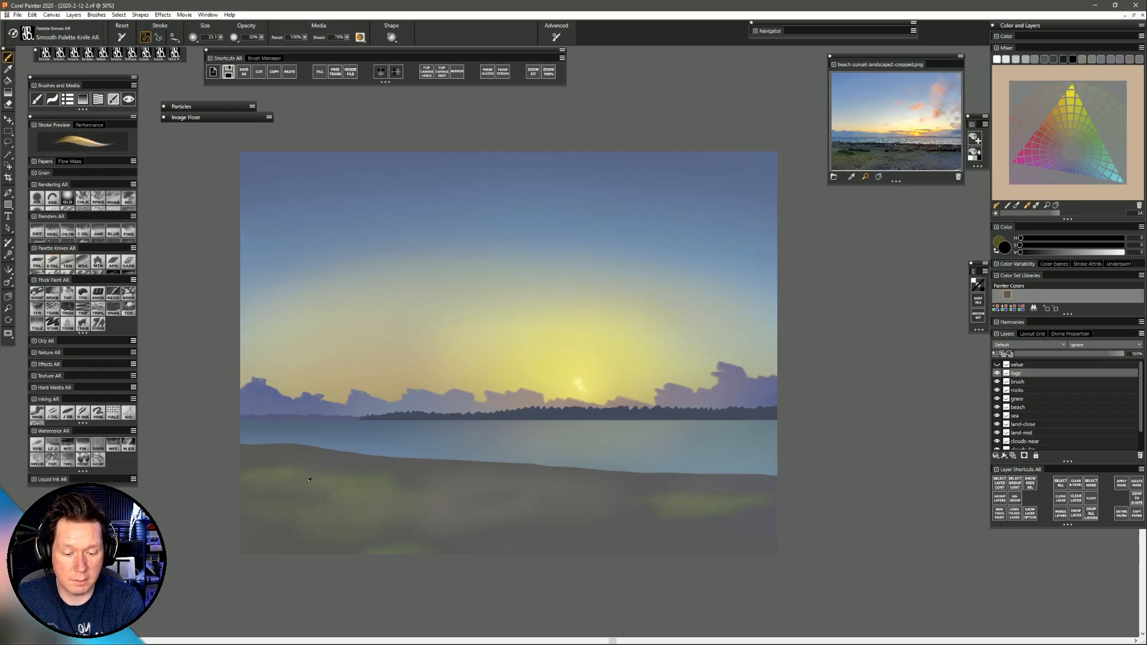
{"action": "left_click", "coordinate": [316, 455], "text": "alt"}
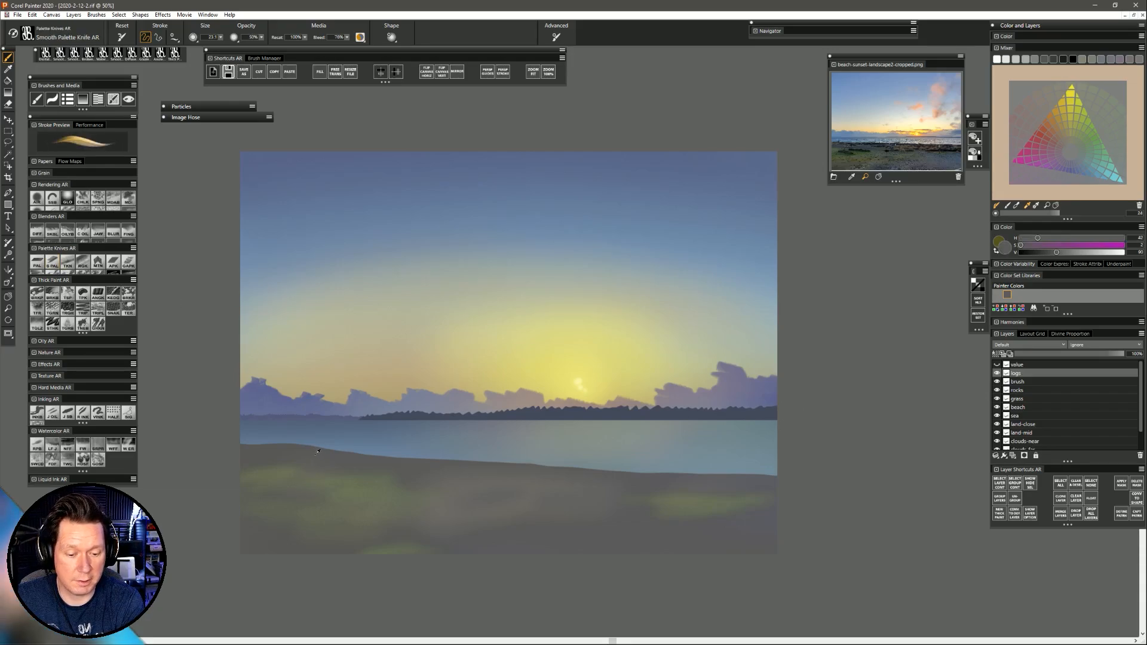
{"action": "left_click", "coordinate": [1046, 252]}
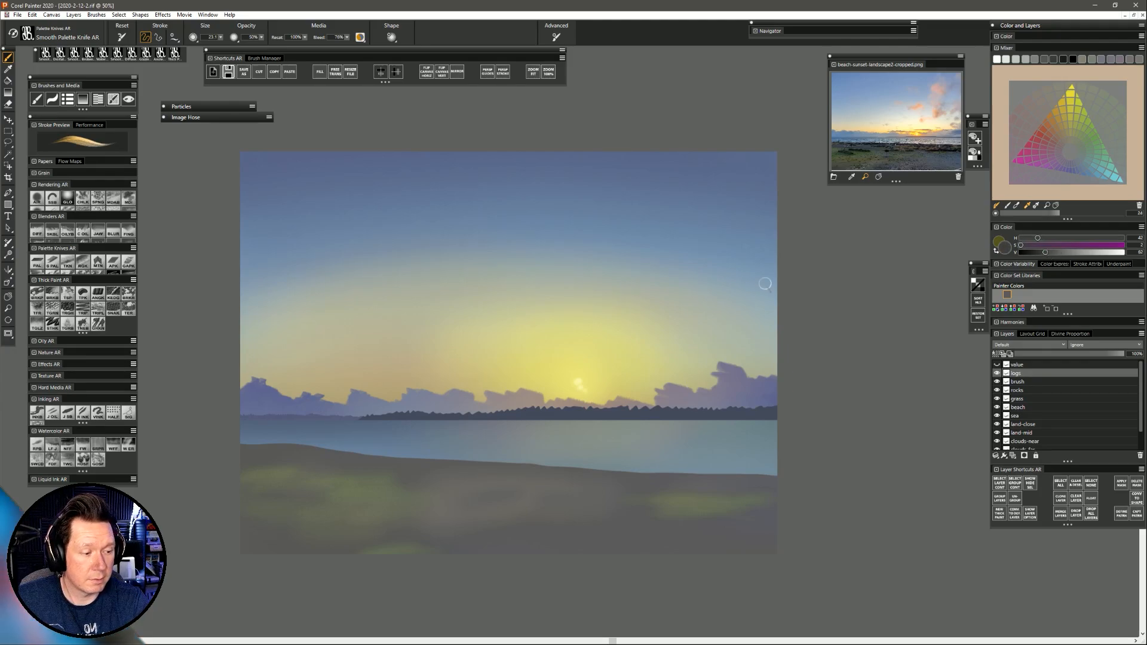
{"action": "left_click_drag", "start_coordinate": [276, 471], "coordinate": [359, 506]}
{"action": "key", "text": "ctrl+z"}
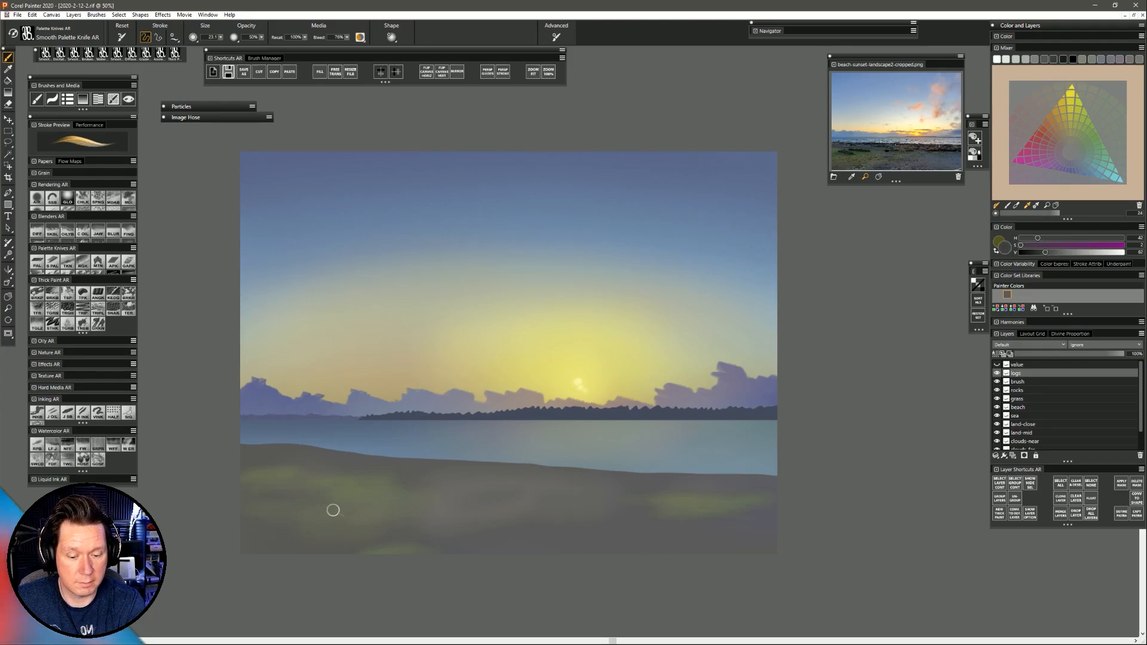
{"action": "left_click_drag", "start_coordinate": [269, 487], "coordinate": [344, 502]}
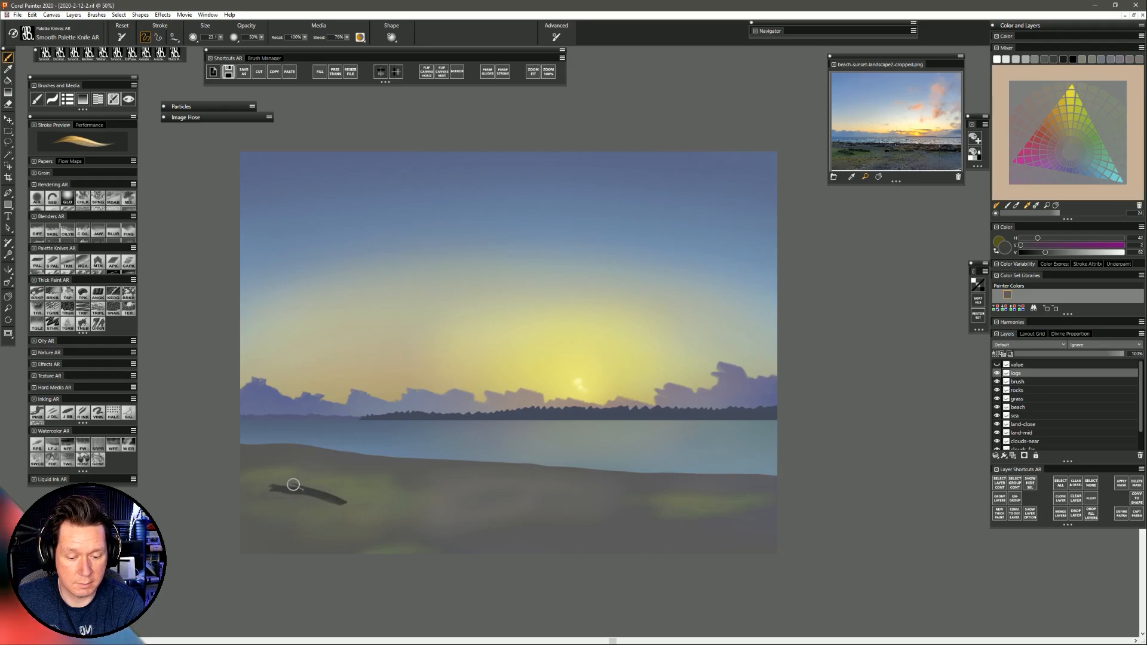
{"action": "mouse_move", "coordinate": [277, 491]}
{"action": "left_mouse_down"}
{"action": "mouse_move", "coordinate": [367, 508]}
{"action": "mouse_move", "coordinate": [398, 485]}
{"action": "mouse_move", "coordinate": [352, 481]}
{"action": "mouse_move", "coordinate": [398, 481]}
{"action": "mouse_move", "coordinate": [332, 479]}
{"action": "mouse_move", "coordinate": [446, 484]}
{"action": "mouse_move", "coordinate": [379, 483]}
{"action": "mouse_move", "coordinate": [428, 490]}
{"action": "left_mouse_up"}
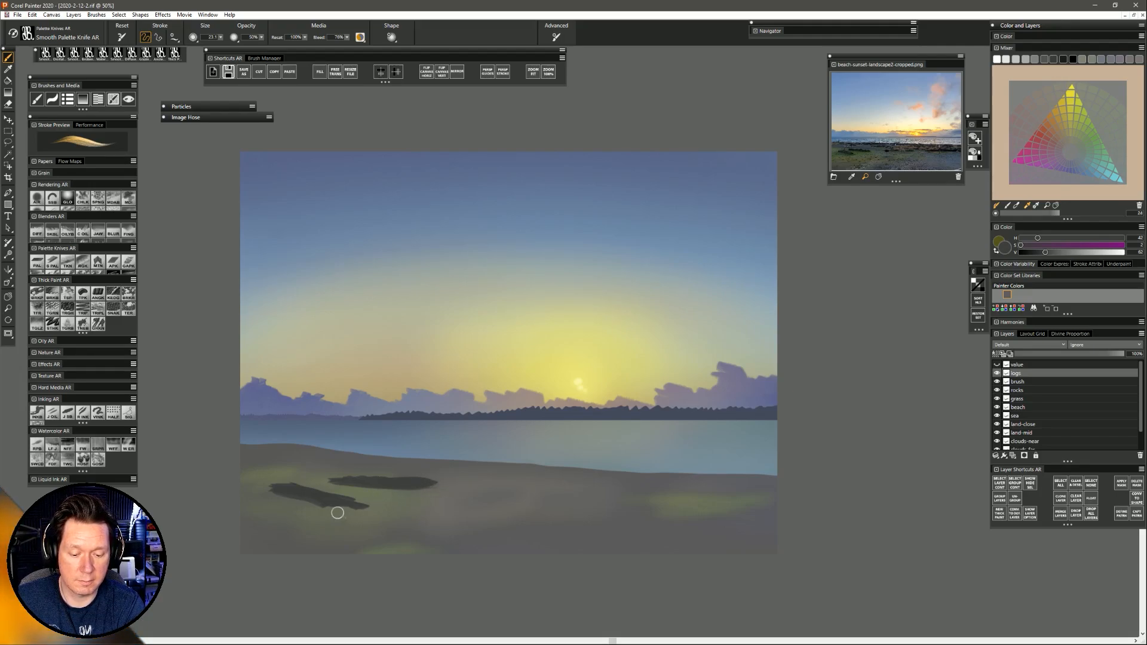
{"action": "mouse_move", "coordinate": [337, 513]}
{"action": "left_mouse_down"}
{"action": "mouse_move", "coordinate": [358, 508]}
{"action": "mouse_move", "coordinate": [323, 502]}
{"action": "mouse_move", "coordinate": [359, 507]}
{"action": "mouse_move", "coordinate": [320, 500]}
{"action": "left_mouse_up"}
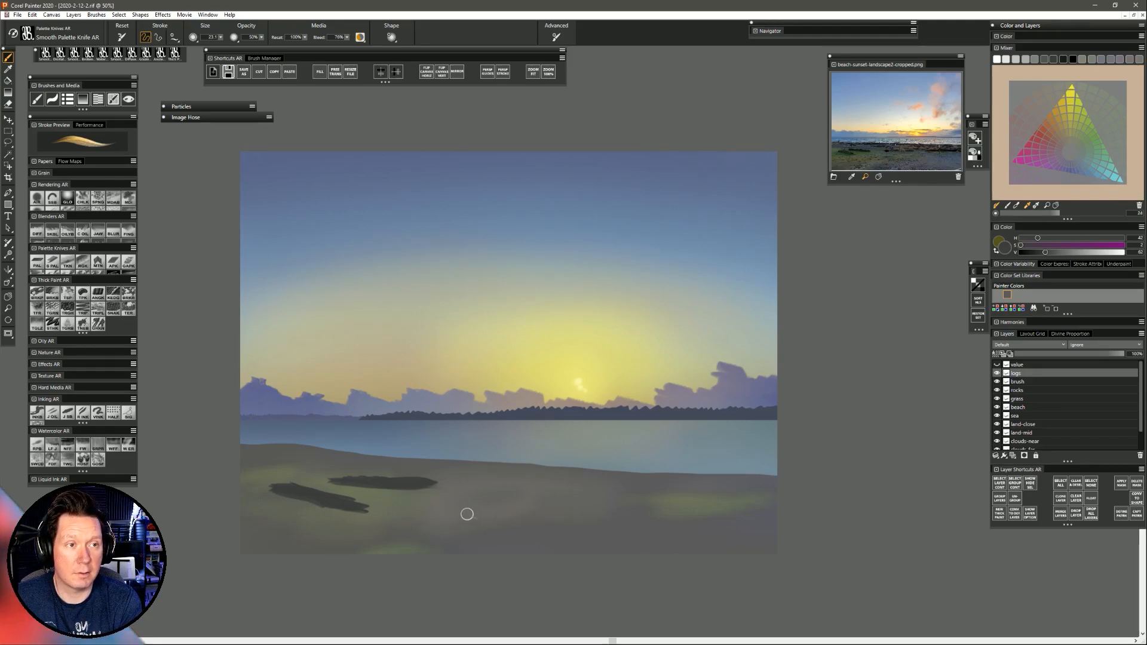
Paint dark driftwood logs with small stubs along the shoreline from the canvas's left edge to the middle.
{"action": "left_click_drag", "start_coordinate": [245, 441], "coordinate": [289, 446]}
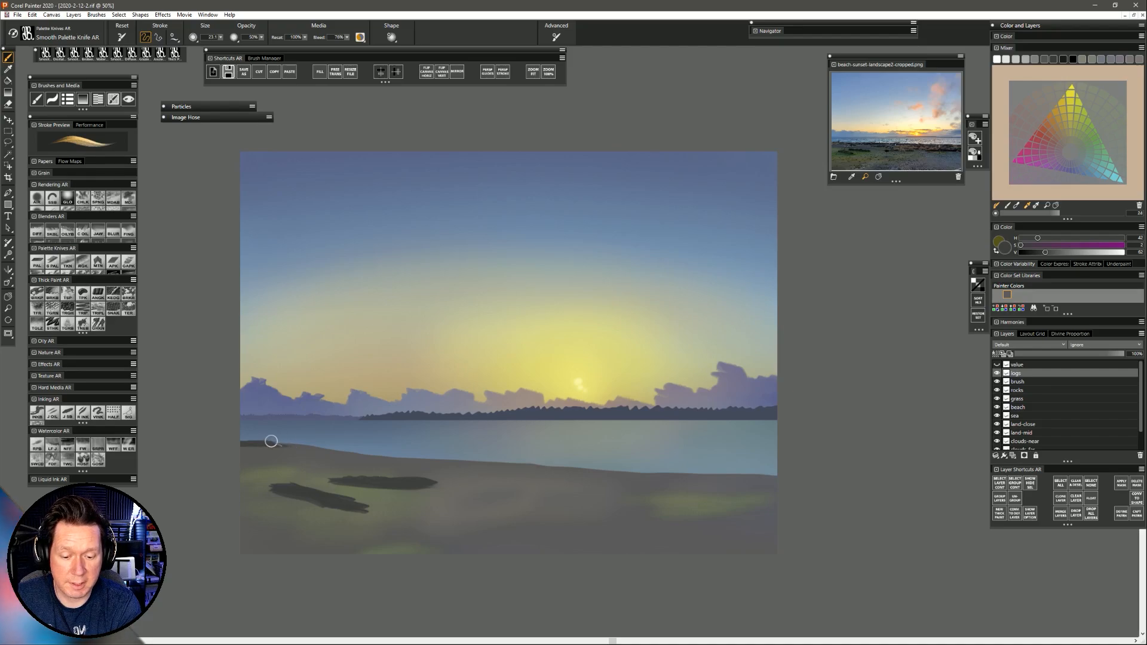
{"action": "left_click_drag", "start_coordinate": [274, 443], "coordinate": [305, 444]}
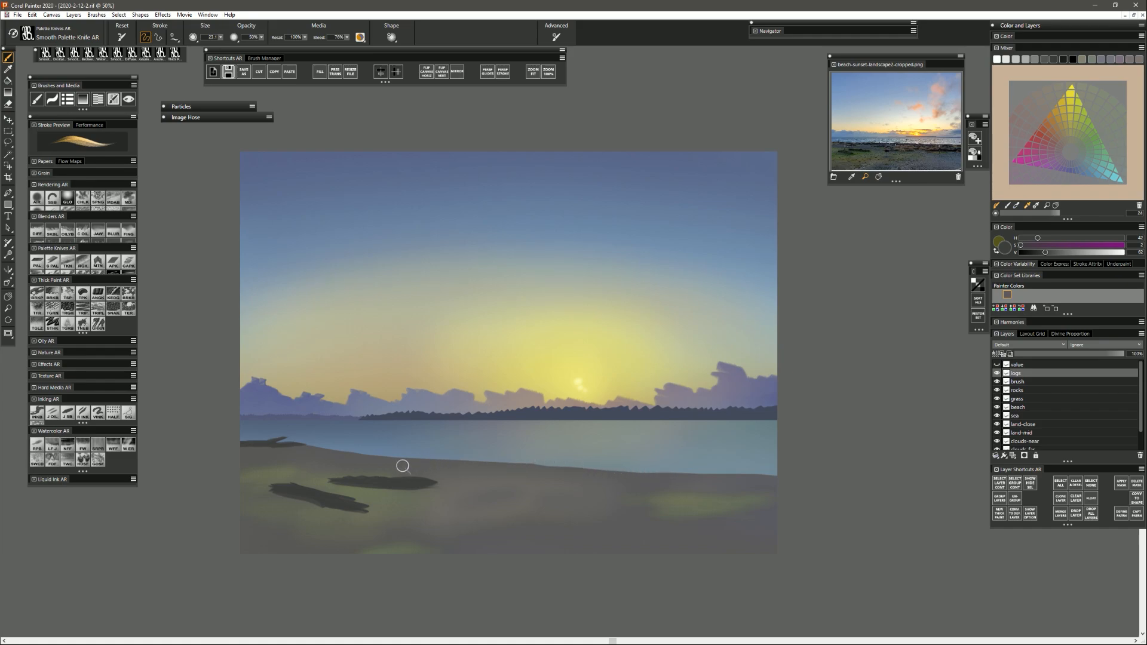
{"action": "mouse_move", "coordinate": [315, 449]}
{"action": "left_mouse_down"}
{"action": "mouse_move", "coordinate": [505, 461]}
{"action": "mouse_move", "coordinate": [460, 459]}
{"action": "mouse_move", "coordinate": [472, 447]}
{"action": "mouse_move", "coordinate": [464, 458]}
{"action": "mouse_move", "coordinate": [418, 457]}
{"action": "mouse_move", "coordinate": [432, 458]}
{"action": "left_mouse_up"}
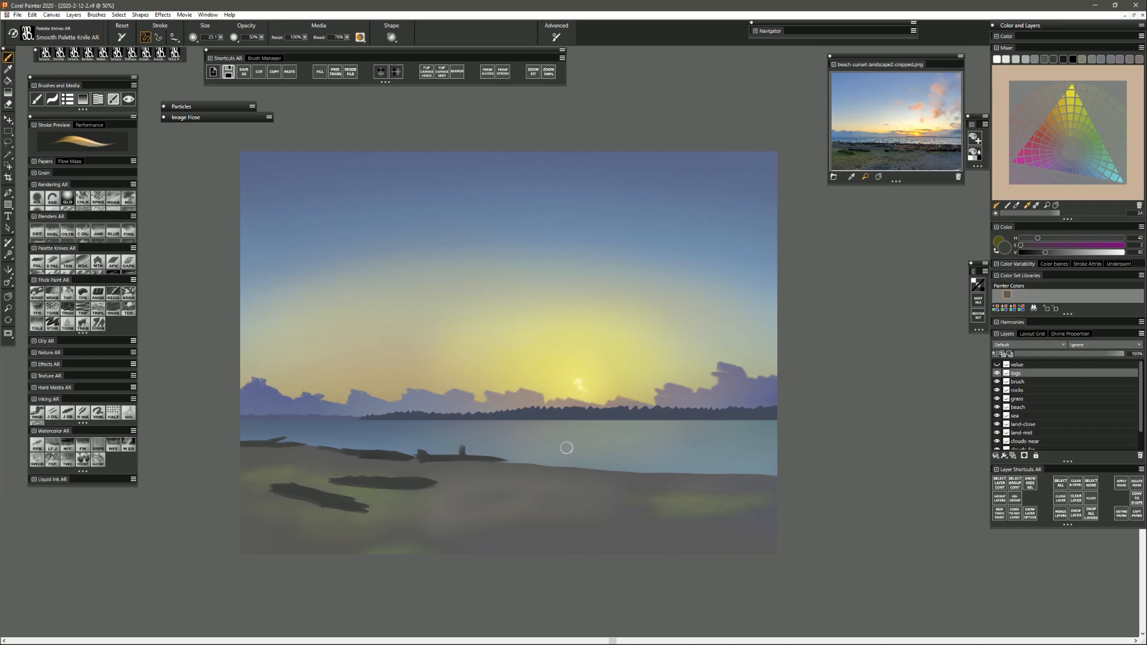
Continue the row of logs along the right half of the shoreline, undoing and repainting unsatisfactory strokes.
{"action": "left_click_drag", "start_coordinate": [517, 463], "coordinate": [728, 474]}
{"action": "key", "text": "ctrl+z"}
{"action": "key", "text": "ctrl+z"}
{"action": "key", "text": "ctrl+z"}
{"action": "key", "text": "ctrl+z"}
{"action": "mouse_move", "coordinate": [556, 465]}
{"action": "left_mouse_down"}
{"action": "mouse_move", "coordinate": [716, 472]}
{"action": "mouse_move", "coordinate": [649, 468]}
{"action": "mouse_move", "coordinate": [705, 471]}
{"action": "left_mouse_up"}
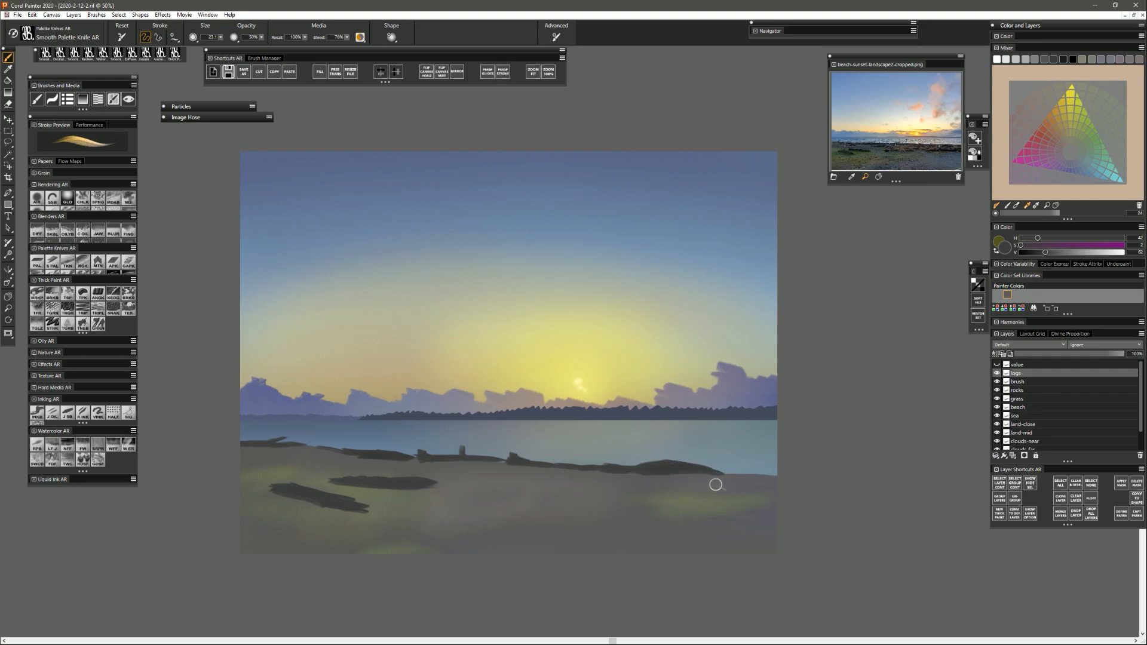
Undo the thick strokes at the right end of the shoreline logs and paint thinner logs out to the canvas edge.
{"action": "key", "text": "ctrl+z"}
{"action": "key", "text": "ctrl+z"}
{"action": "key", "text": "ctrl+z"}
{"action": "key", "text": "ctrl+z"}
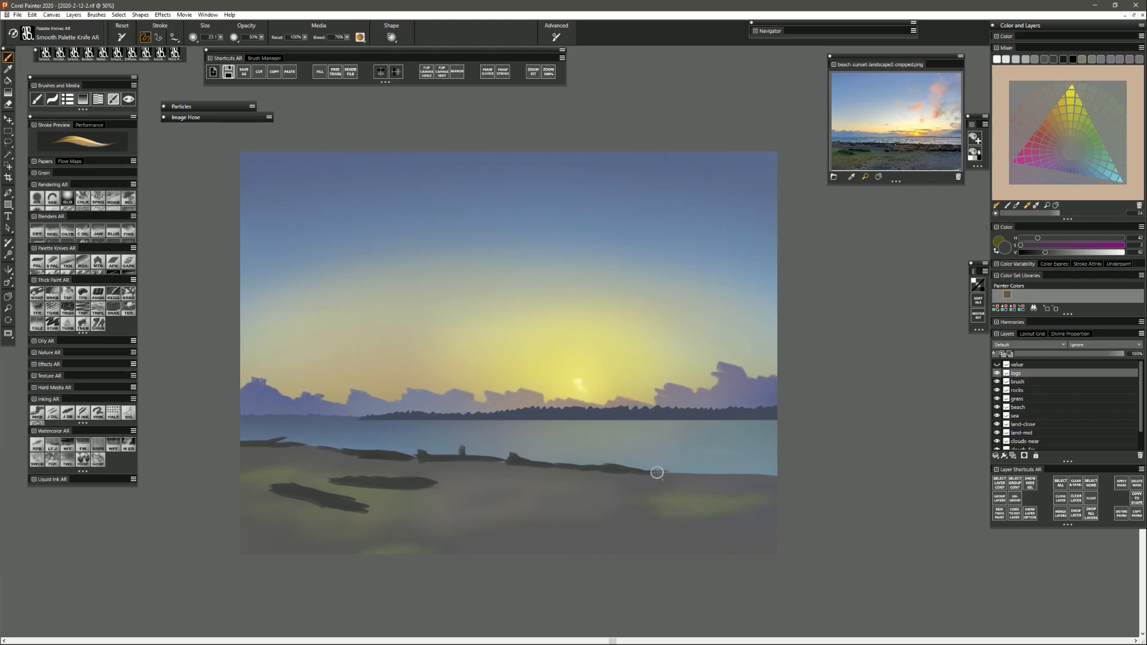
{"action": "left_click_drag", "start_coordinate": [657, 473], "coordinate": [679, 470]}
{"action": "left_click_drag", "start_coordinate": [681, 473], "coordinate": [778, 475]}
{"action": "key", "text": "ctrl+z"}
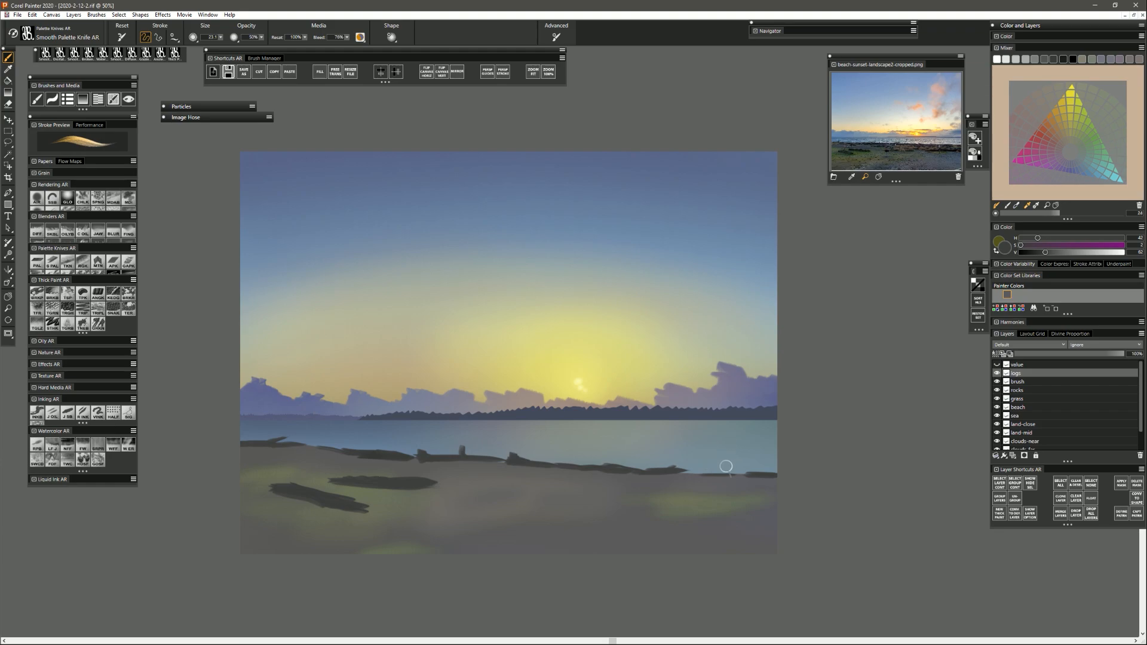
{"action": "key", "text": "bracketleft"}
{"action": "key", "text": "bracketleft"}
{"action": "key", "text": "bracketleft"}
{"action": "key", "text": "bracketleft"}
{"action": "key", "text": "bracketright"}
{"action": "key", "text": "bracketright"}
{"action": "key", "text": "bracketright"}
{"action": "key", "text": "bracketright"}
{"action": "mouse_move", "coordinate": [293, 432]}
{"action": "left_mouse_down"}
{"action": "mouse_move", "coordinate": [395, 429]}
{"action": "mouse_move", "coordinate": [464, 454]}
{"action": "left_mouse_up"}
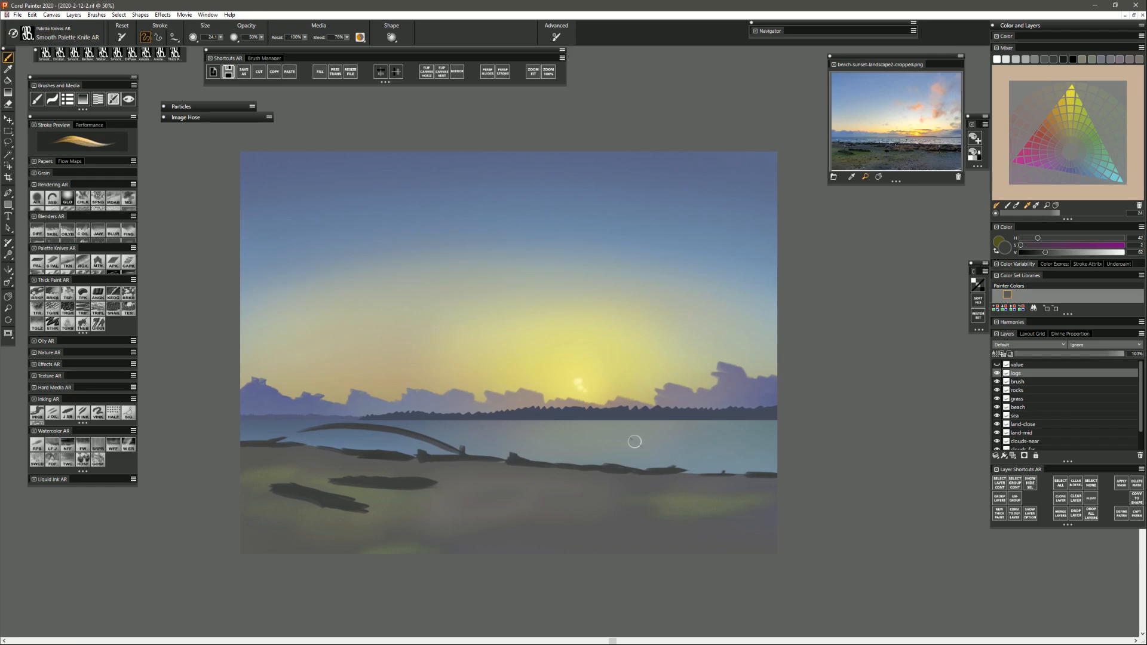
{"action": "left_click_drag", "start_coordinate": [632, 440], "coordinate": [776, 460]}
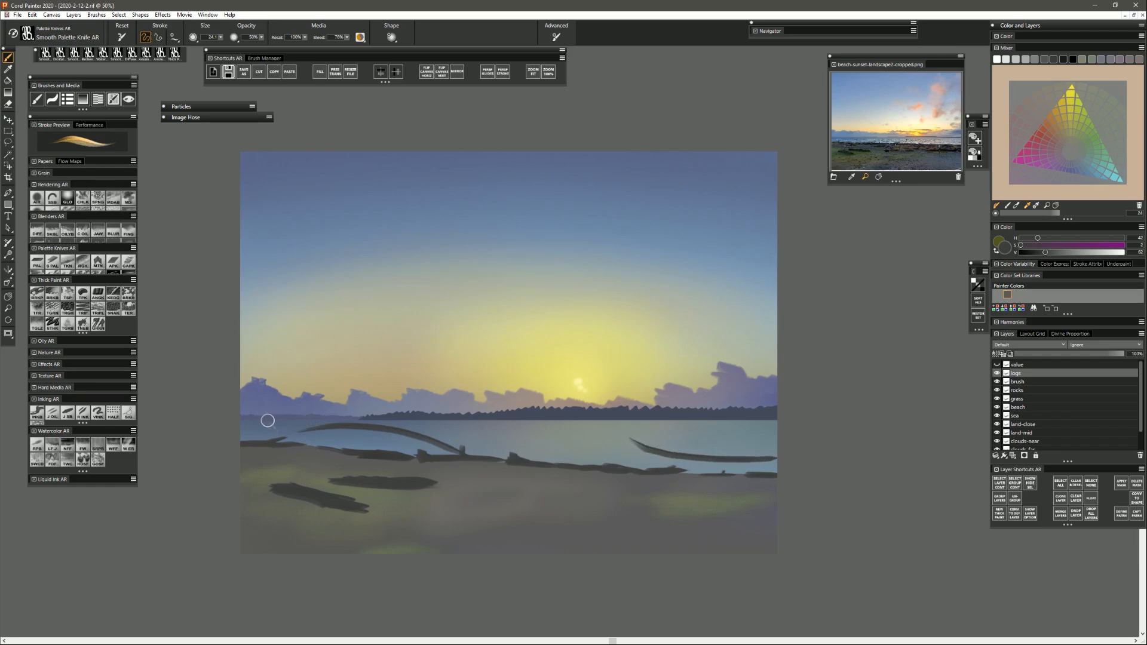
{"action": "mouse_move", "coordinate": [267, 421]}
{"action": "left_mouse_down"}
{"action": "mouse_move", "coordinate": [399, 443]}
{"action": "mouse_move", "coordinate": [381, 441]}
{"action": "left_mouse_up"}
{"action": "left_click_drag", "start_coordinate": [626, 435], "coordinate": [741, 452]}
{"action": "left_click_drag", "start_coordinate": [719, 445], "coordinate": [741, 452]}
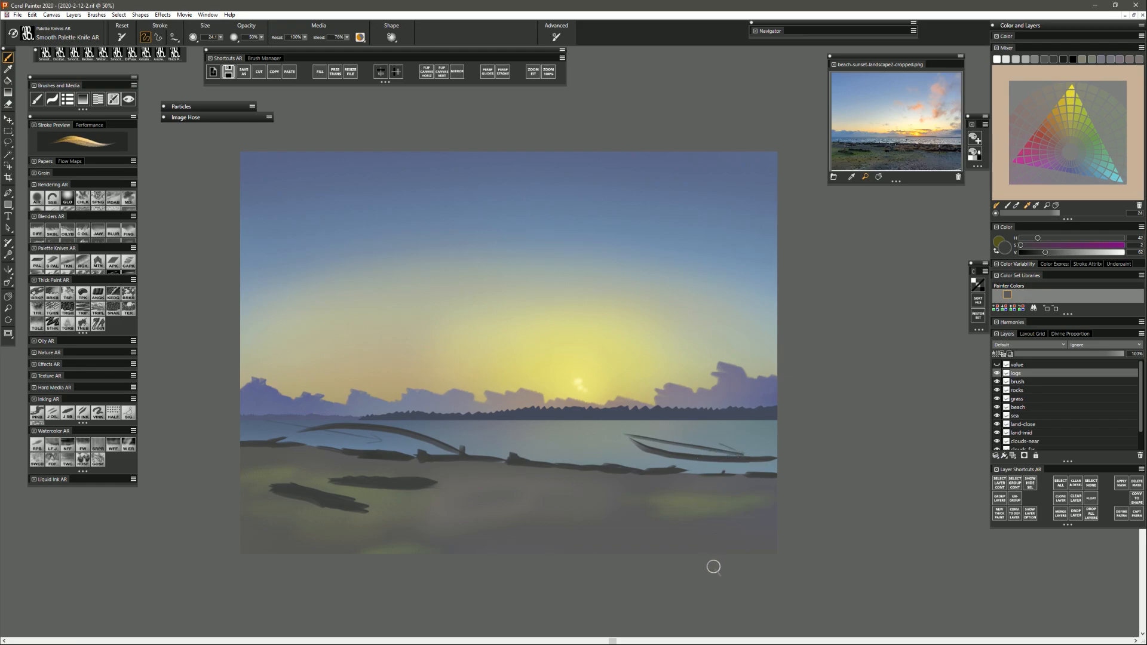
{"action": "key", "text": "ctrl+z"}
{"action": "key", "text": "ctrl+z"}
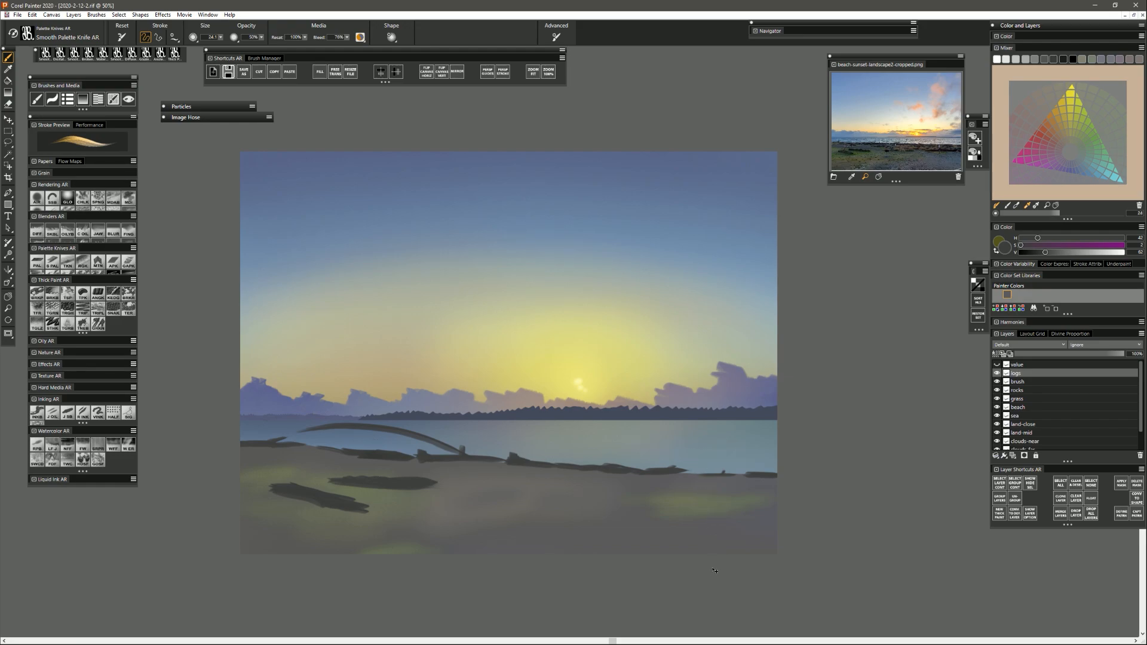
{"action": "key", "text": "ctrl+z"}
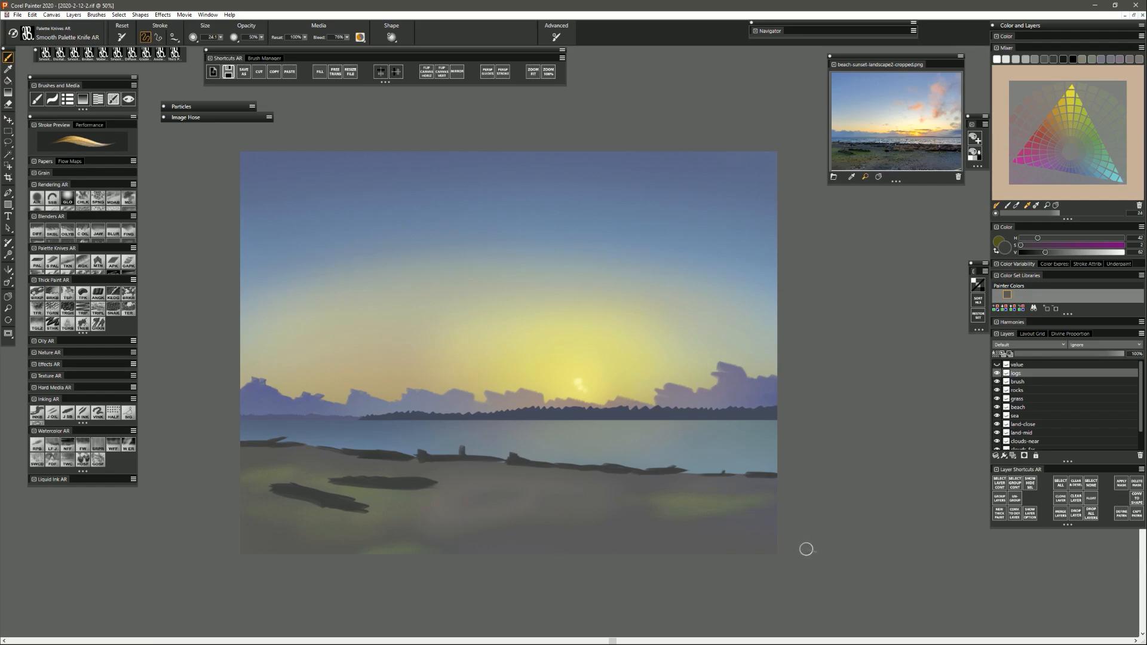
Lengthen the left end of a shoreline log, and cut the two foreground logs out with a Lasso selection onto a new layer.
{"action": "mouse_move", "coordinate": [310, 456]}
{"action": "left_mouse_down"}
{"action": "mouse_move", "coordinate": [354, 454]}
{"action": "mouse_move", "coordinate": [307, 457]}
{"action": "mouse_move", "coordinate": [353, 451]}
{"action": "mouse_move", "coordinate": [321, 455]}
{"action": "left_mouse_up"}
{"action": "left_click", "coordinate": [8, 142]}
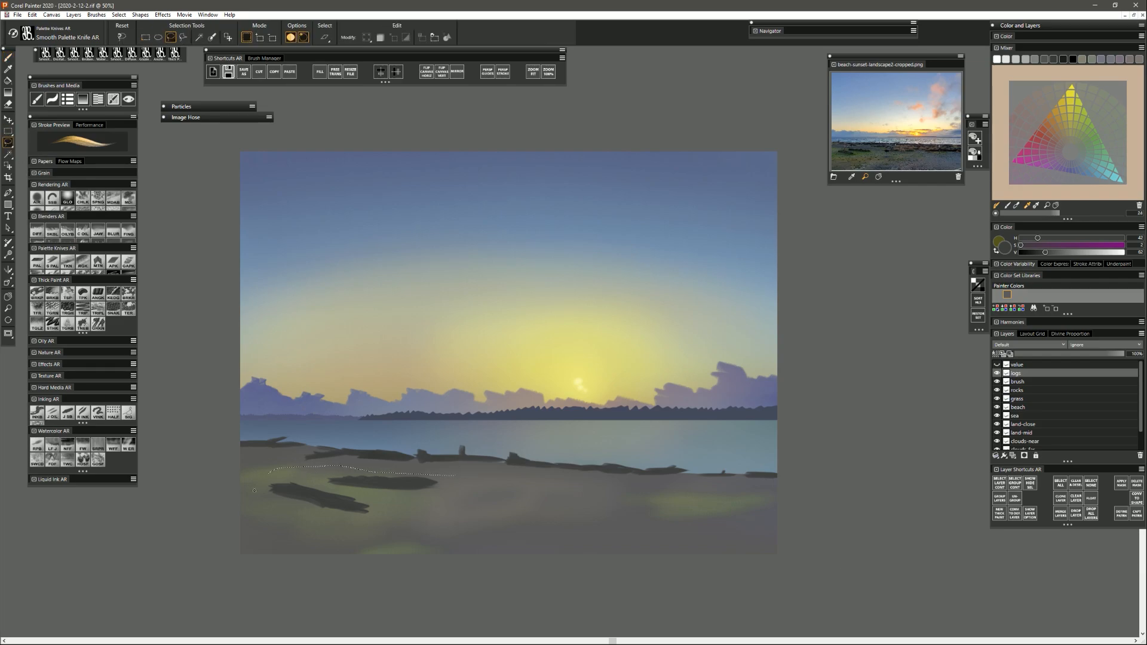
{"action": "left_click_drag", "start_coordinate": [472, 495], "coordinate": [458, 476]}
{"action": "key", "text": "Delete"}
{"action": "key", "text": "ctrl+d"}
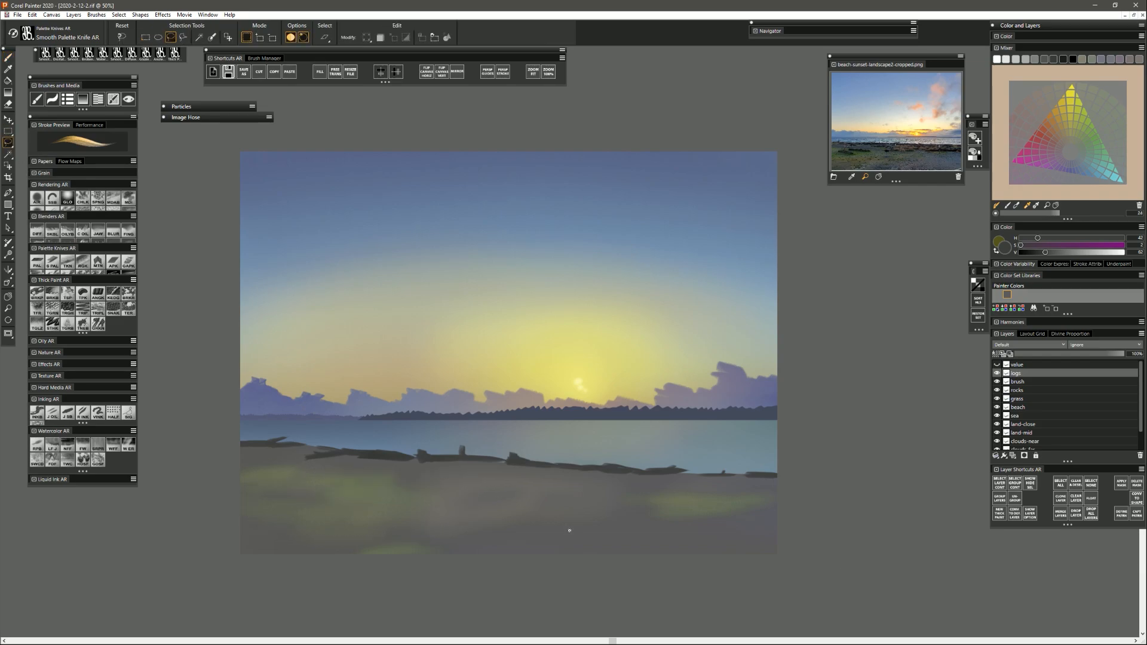
{"action": "key", "text": "ctrl+v"}
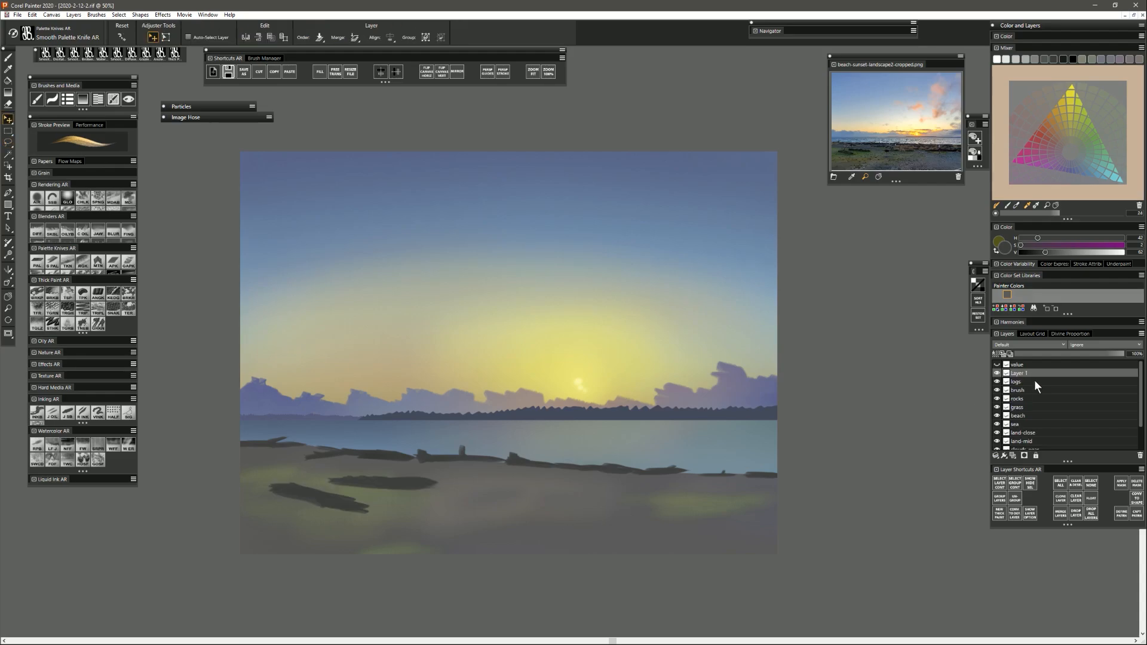
Rename the layer holding the two foreground logs as logs-fg.
{"action": "double_click", "coordinate": [1021, 374]}
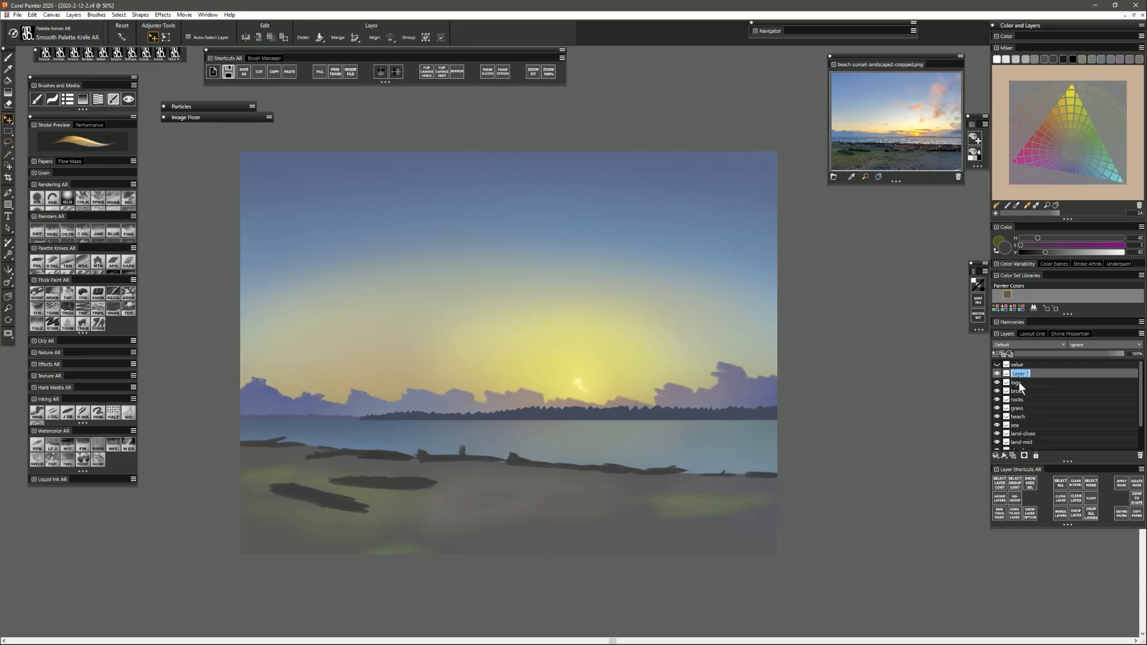
{"action": "type", "text": "logs-fg"}
{"action": "key", "text": "Return"}
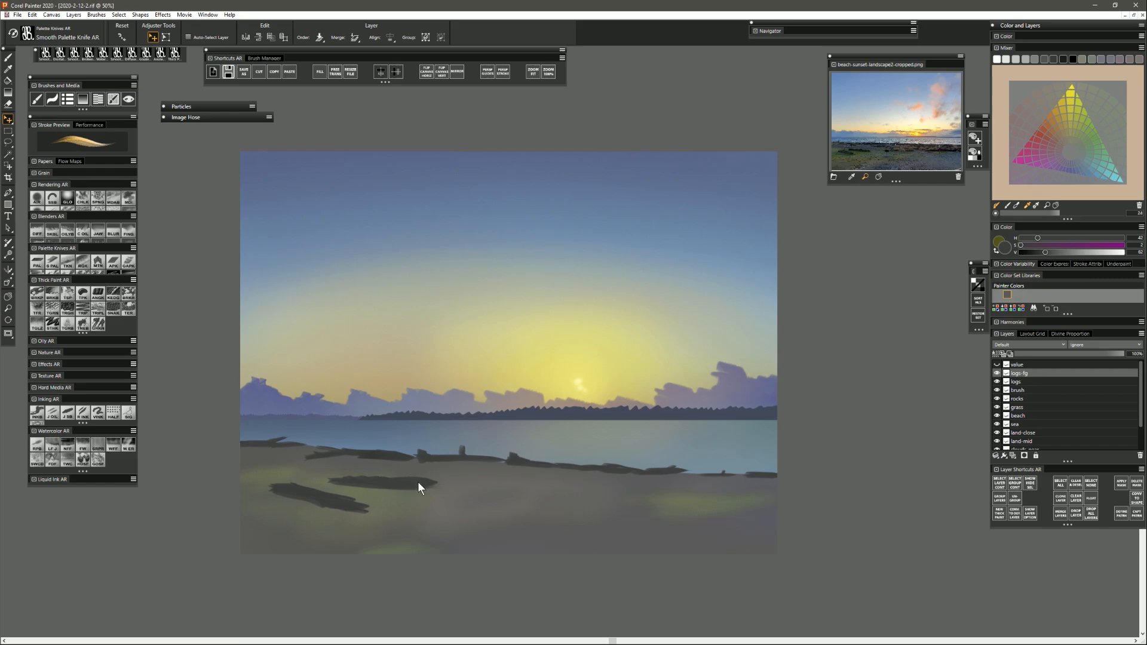
On the logs-fg layer, paint more logs across the middle and right of the beach with the Smooth Palette Knife.
{"action": "key", "text": "b"}
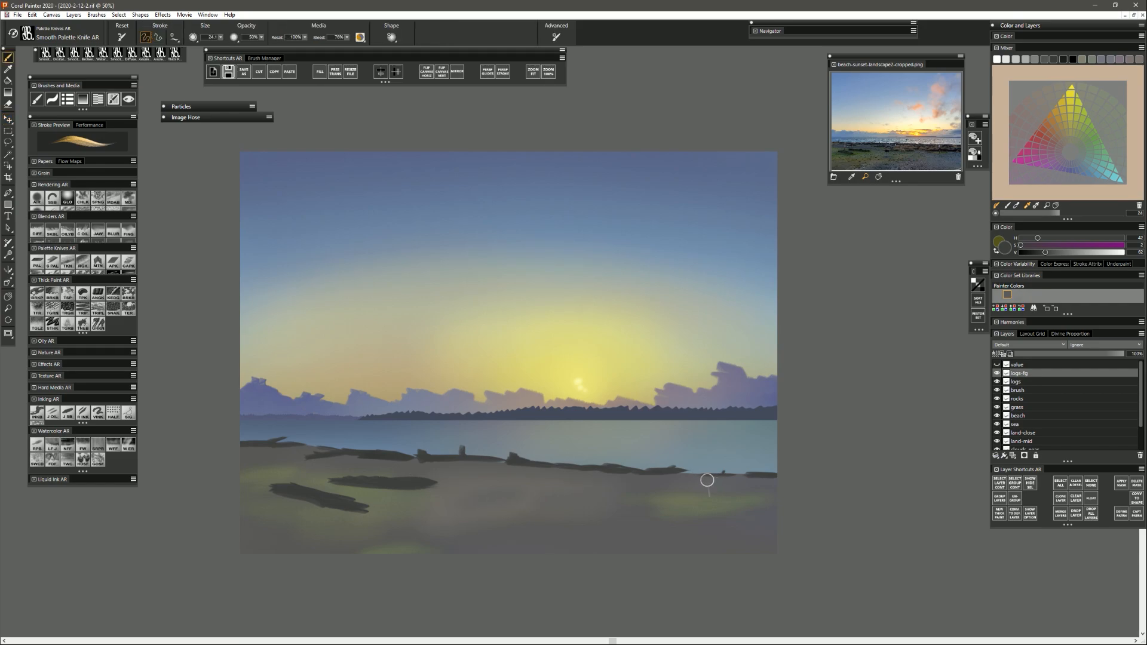
{"action": "mouse_move", "coordinate": [766, 488]}
{"action": "left_mouse_down"}
{"action": "mouse_move", "coordinate": [695, 492]}
{"action": "mouse_move", "coordinate": [792, 488]}
{"action": "mouse_move", "coordinate": [630, 498]}
{"action": "mouse_move", "coordinate": [812, 496]}
{"action": "mouse_move", "coordinate": [628, 493]}
{"action": "mouse_move", "coordinate": [798, 492]}
{"action": "left_mouse_up"}
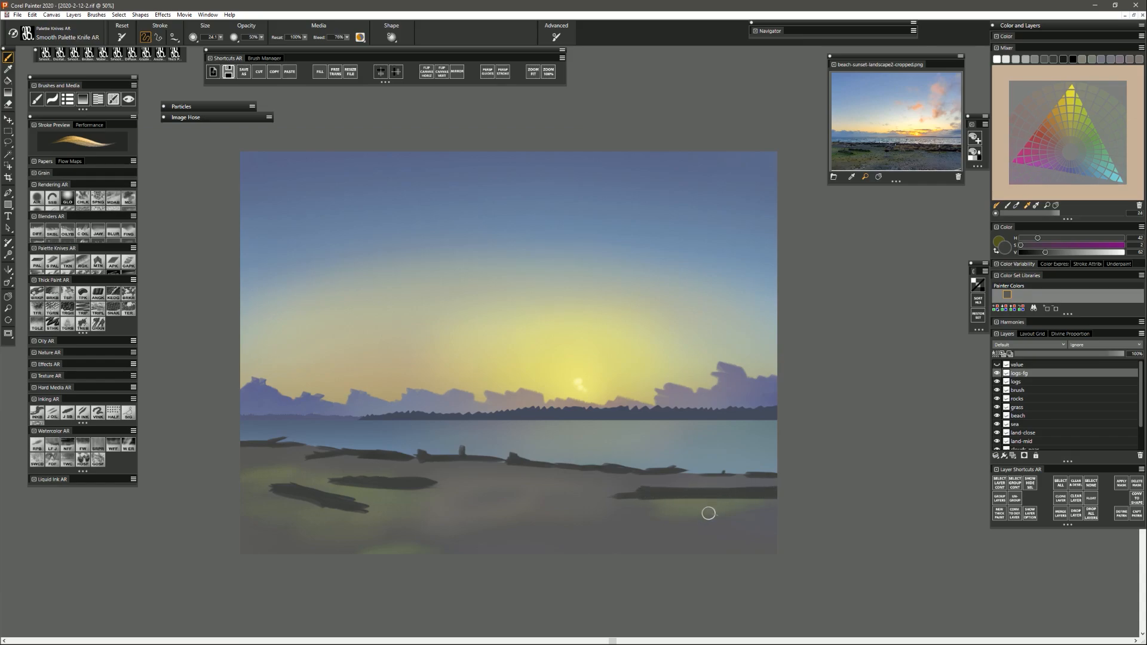
{"action": "mouse_move", "coordinate": [579, 495]}
{"action": "left_mouse_down"}
{"action": "mouse_move", "coordinate": [510, 495]}
{"action": "mouse_move", "coordinate": [599, 492]}
{"action": "left_mouse_up"}
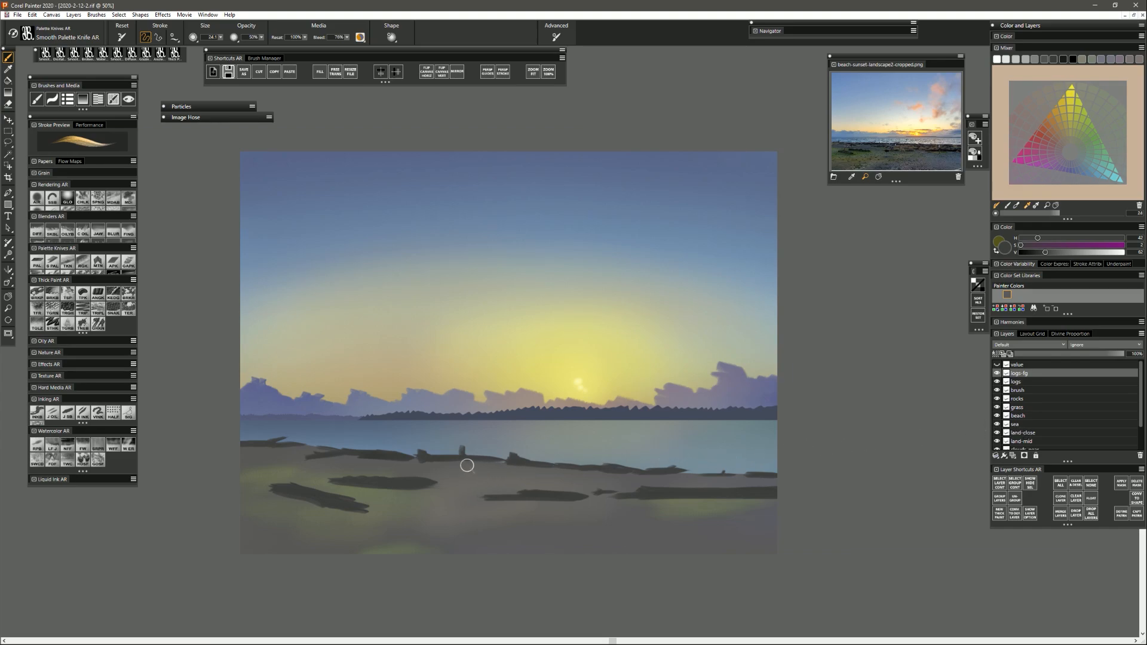
{"action": "mouse_move", "coordinate": [468, 465]}
{"action": "left_mouse_down"}
{"action": "mouse_move", "coordinate": [509, 476]}
{"action": "mouse_move", "coordinate": [452, 474]}
{"action": "mouse_move", "coordinate": [544, 471]}
{"action": "mouse_move", "coordinate": [434, 476]}
{"action": "mouse_move", "coordinate": [530, 483]}
{"action": "mouse_move", "coordinate": [491, 475]}
{"action": "mouse_move", "coordinate": [515, 482]}
{"action": "left_mouse_up"}
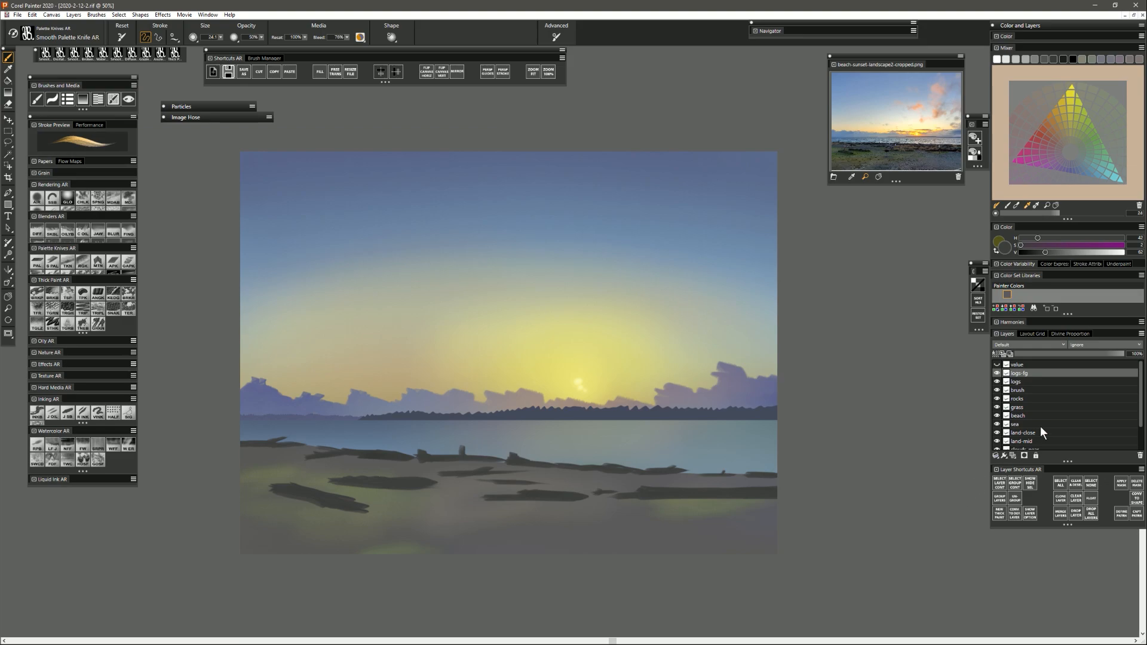
Select the clouds-near layer and choose the Oily Clouds brush from the Oily AR brushes.
{"action": "scroll", "coordinate": [1142, 420], "scroll_direction": "down", "scroll_amount": 1}
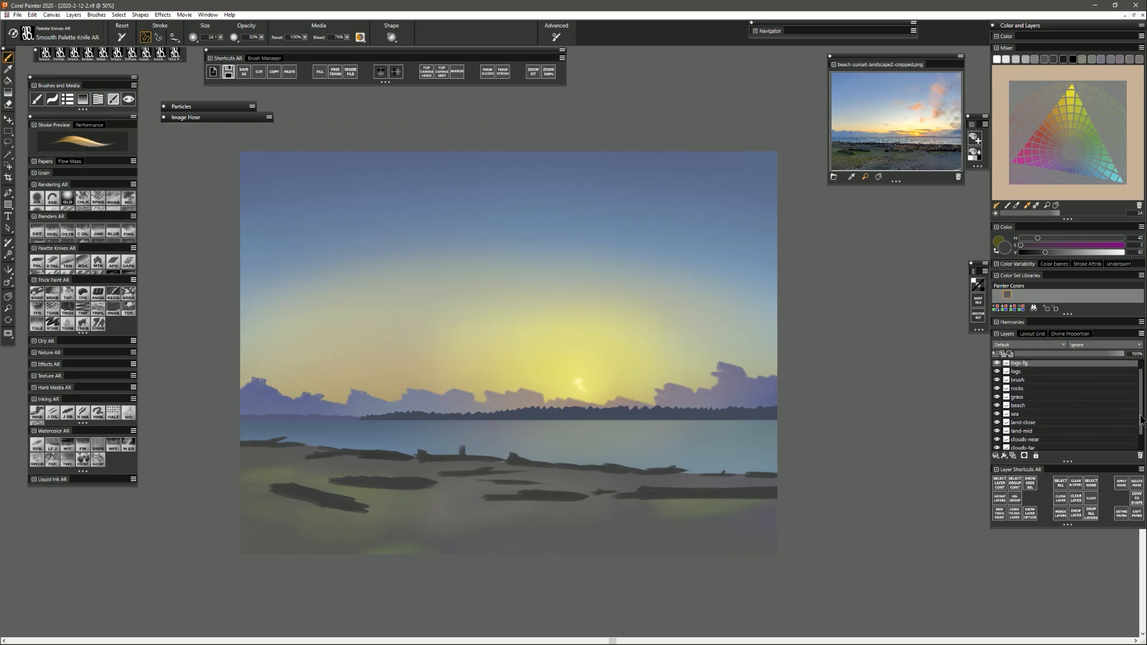
{"action": "scroll", "coordinate": [1142, 420], "scroll_direction": "down", "scroll_amount": 2}
{"action": "left_click", "coordinate": [1041, 420]}
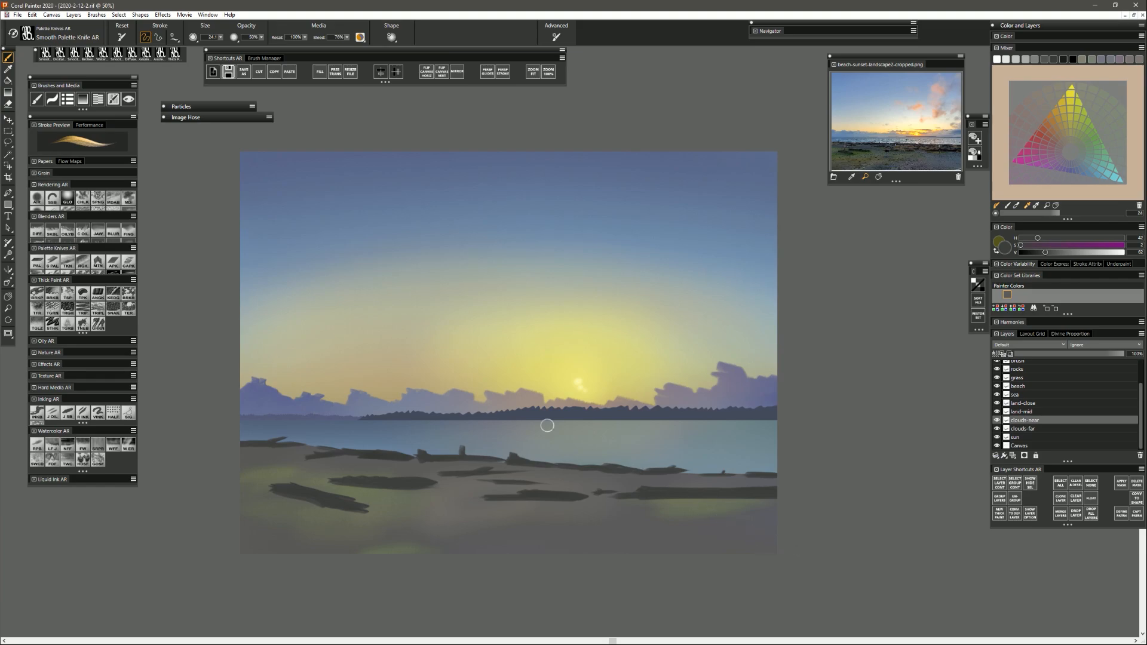
{"action": "left_click", "coordinate": [46, 342]}
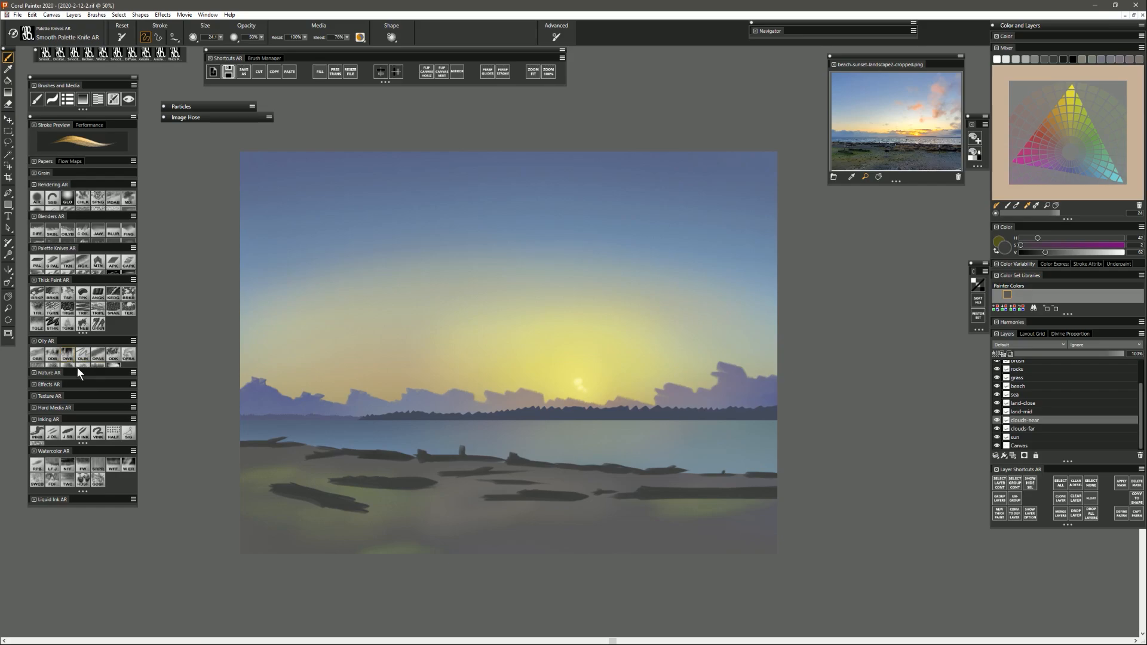
{"action": "left_click", "coordinate": [50, 341]}
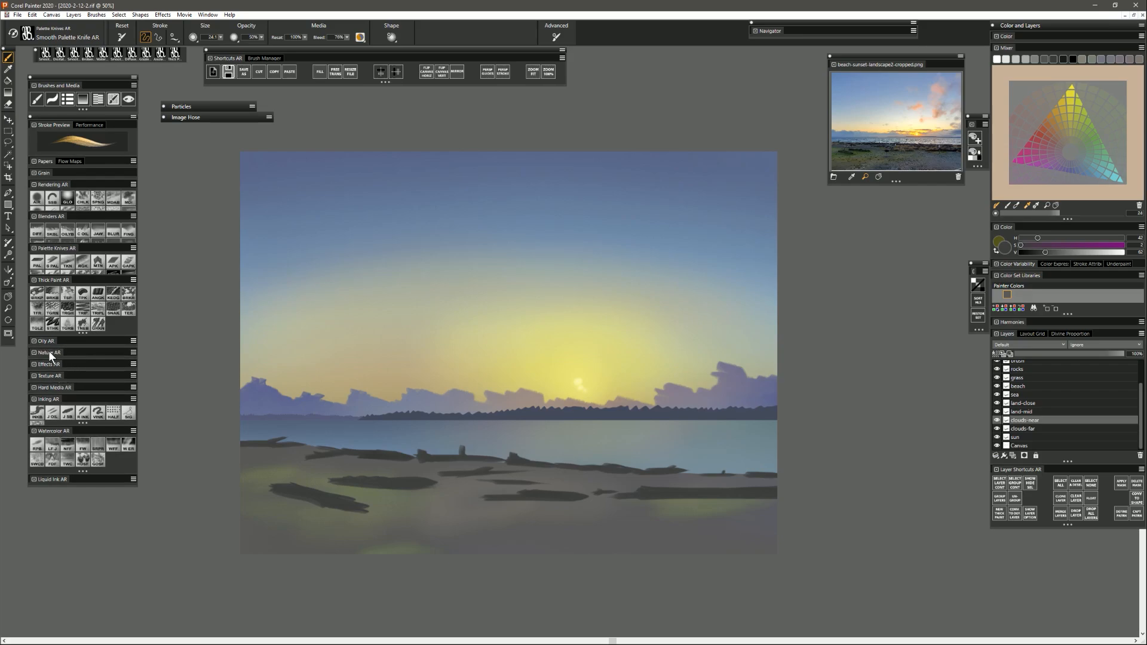
{"action": "left_click", "coordinate": [49, 352]}
{"action": "left_click", "coordinate": [47, 351]}
{"action": "left_click", "coordinate": [46, 341]}
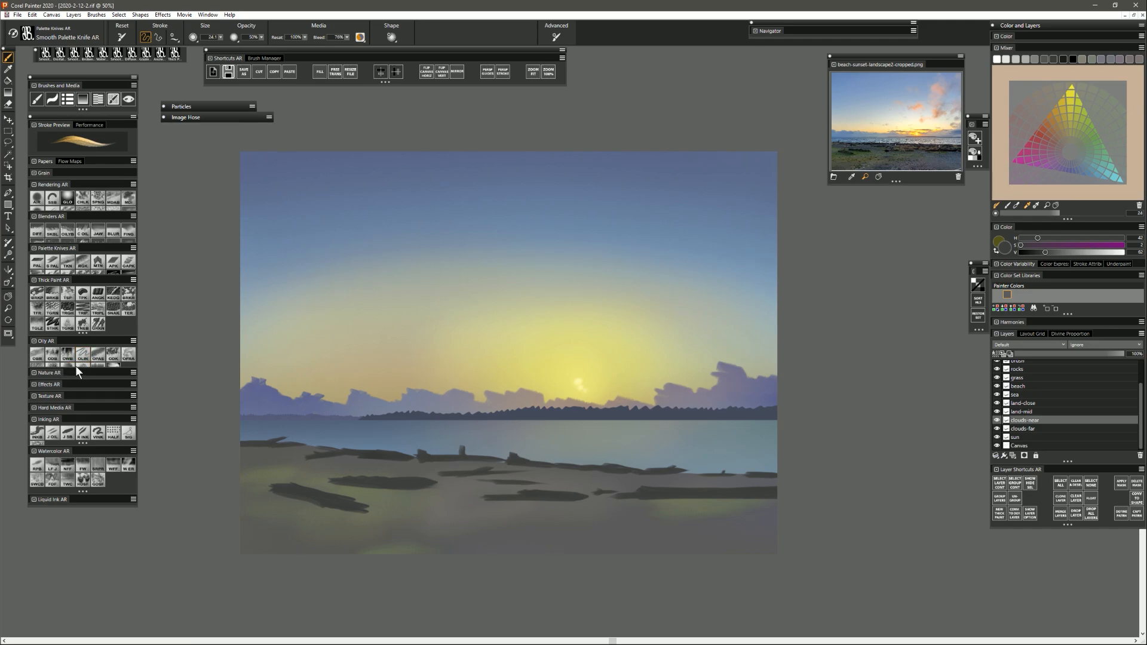
{"action": "left_click_drag", "start_coordinate": [76, 368], "coordinate": [76, 376]}
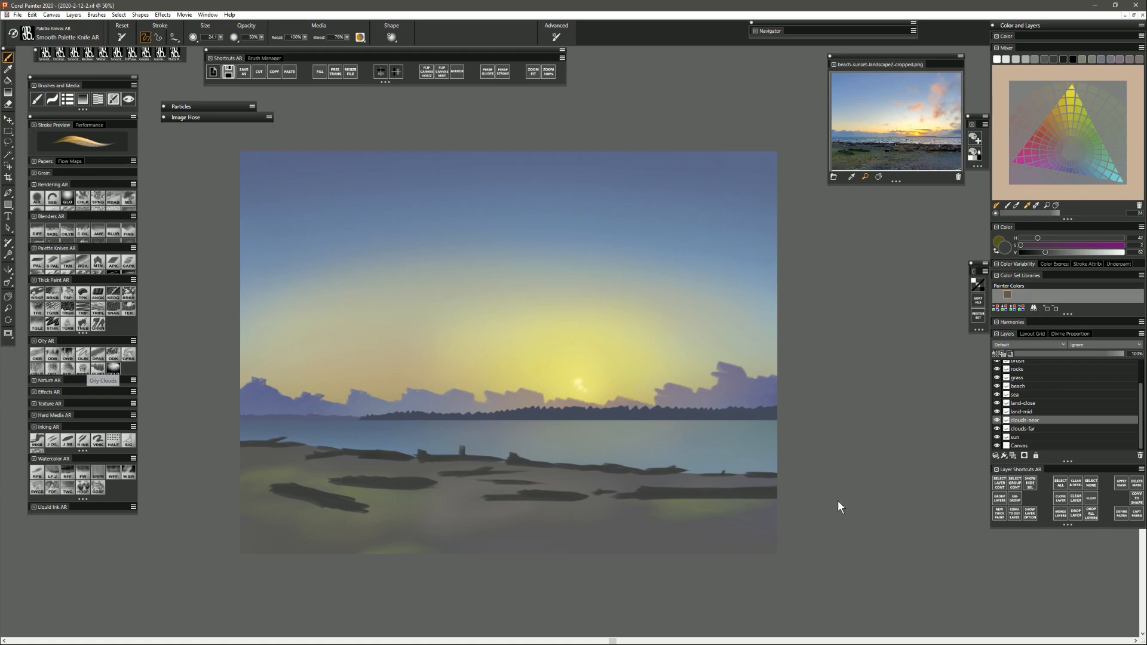
{"action": "left_click", "coordinate": [1049, 117]}
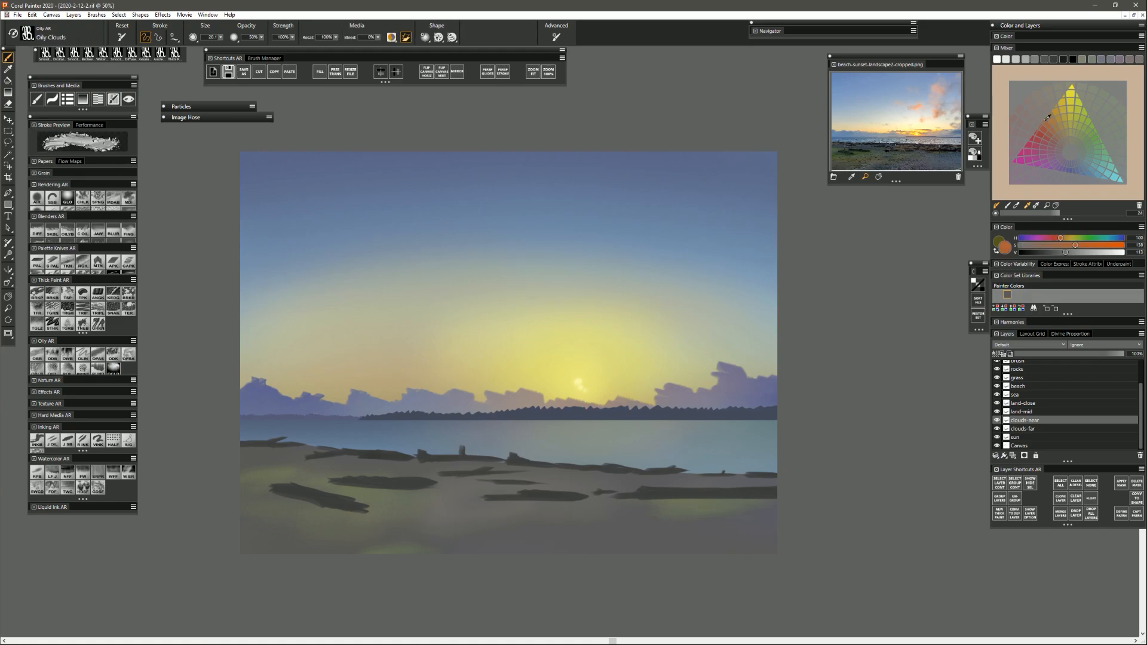
{"action": "left_click_drag", "start_coordinate": [1066, 253], "coordinate": [1087, 257]}
{"action": "left_click_drag", "start_coordinate": [635, 238], "coordinate": [667, 212]}
{"action": "key", "text": "ctrl+z"}
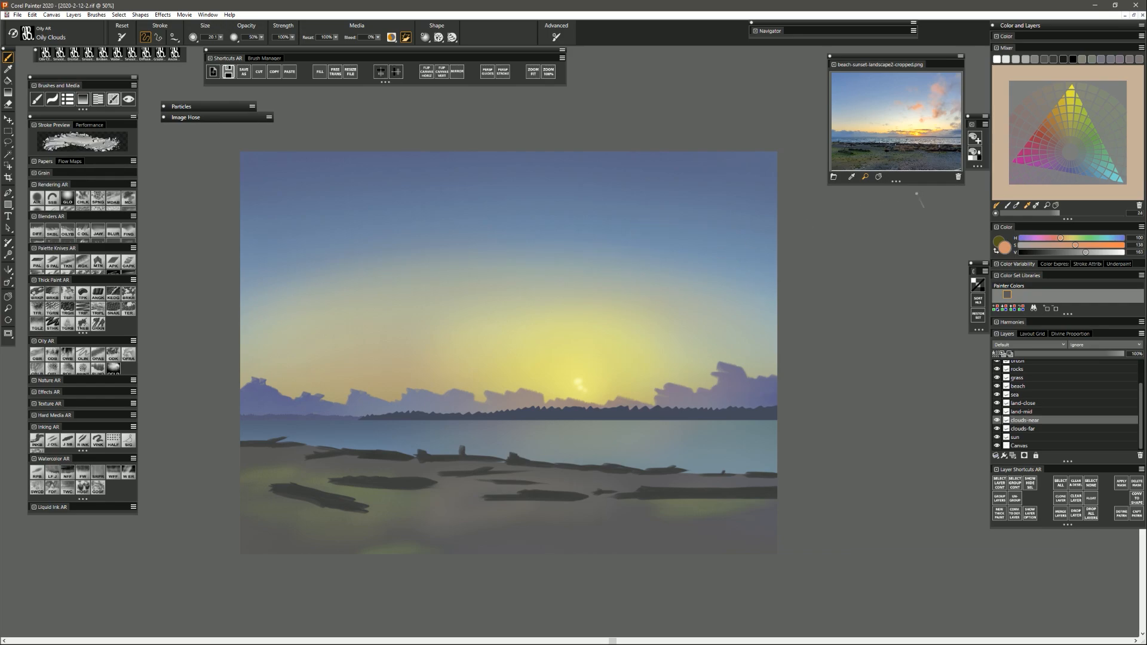
Mix a light salmon orange and paint clusters of clouds across the upper-right sky and above the sun at brush size 100.
{"action": "left_click", "coordinate": [1045, 122]}
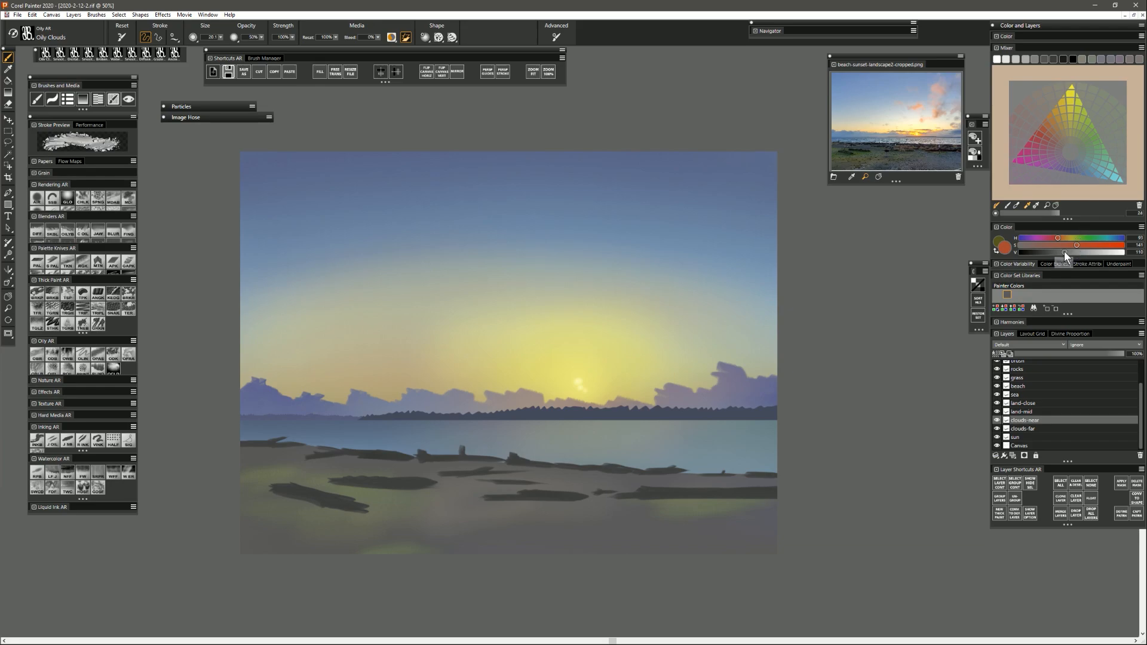
{"action": "left_click_drag", "start_coordinate": [1064, 252], "coordinate": [1091, 252]}
{"action": "mouse_move", "coordinate": [655, 236]}
{"action": "left_mouse_down"}
{"action": "mouse_move", "coordinate": [687, 264]}
{"action": "mouse_move", "coordinate": [669, 225]}
{"action": "mouse_move", "coordinate": [701, 198]}
{"action": "mouse_move", "coordinate": [711, 227]}
{"action": "mouse_move", "coordinate": [705, 188]}
{"action": "mouse_move", "coordinate": [685, 205]}
{"action": "mouse_move", "coordinate": [701, 208]}
{"action": "mouse_move", "coordinate": [680, 210]}
{"action": "mouse_move", "coordinate": [705, 215]}
{"action": "mouse_move", "coordinate": [701, 193]}
{"action": "mouse_move", "coordinate": [711, 200]}
{"action": "mouse_move", "coordinate": [773, 158]}
{"action": "left_mouse_up"}
{"action": "key", "text": "ctrl+z"}
{"action": "key", "text": "ctrl+z"}
{"action": "mouse_move", "coordinate": [728, 203]}
{"action": "left_mouse_down"}
{"action": "mouse_move", "coordinate": [747, 220]}
{"action": "mouse_move", "coordinate": [705, 232]}
{"action": "mouse_move", "coordinate": [721, 244]}
{"action": "mouse_move", "coordinate": [753, 223]}
{"action": "mouse_move", "coordinate": [722, 230]}
{"action": "mouse_move", "coordinate": [728, 242]}
{"action": "mouse_move", "coordinate": [655, 252]}
{"action": "left_mouse_up"}
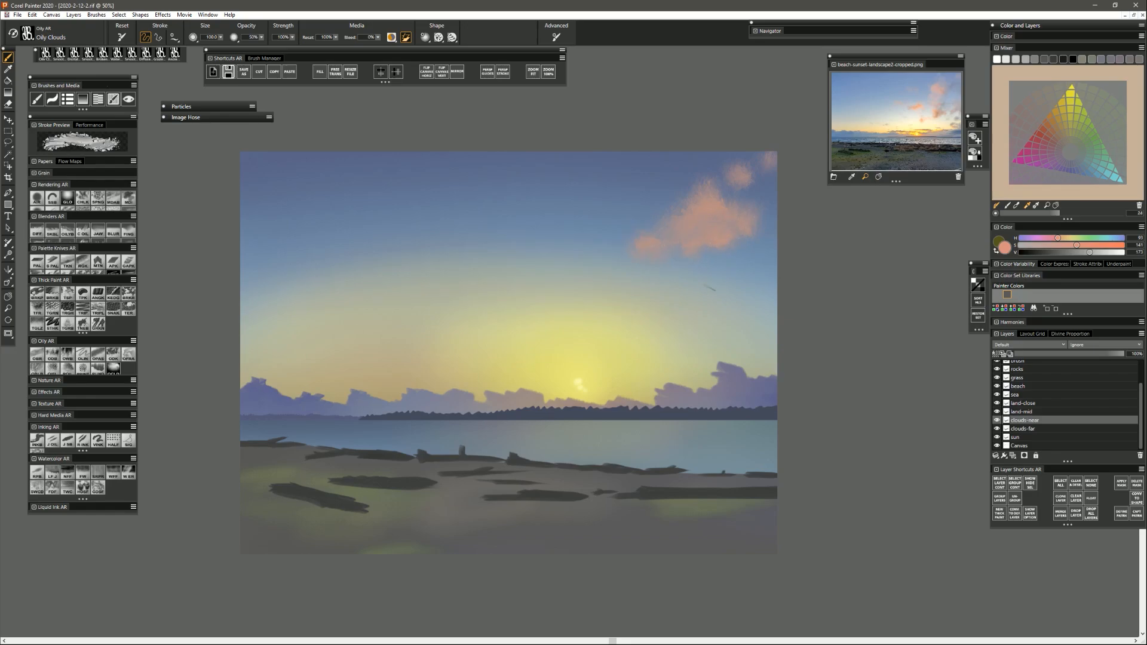
{"action": "mouse_move", "coordinate": [595, 225]}
{"action": "left_mouse_down"}
{"action": "mouse_move", "coordinate": [577, 203]}
{"action": "mouse_move", "coordinate": [575, 234]}
{"action": "mouse_move", "coordinate": [584, 202]}
{"action": "mouse_move", "coordinate": [606, 208]}
{"action": "mouse_move", "coordinate": [564, 240]}
{"action": "mouse_move", "coordinate": [609, 223]}
{"action": "mouse_move", "coordinate": [602, 206]}
{"action": "mouse_move", "coordinate": [618, 202]}
{"action": "mouse_move", "coordinate": [594, 216]}
{"action": "mouse_move", "coordinate": [616, 180]}
{"action": "left_mouse_up"}
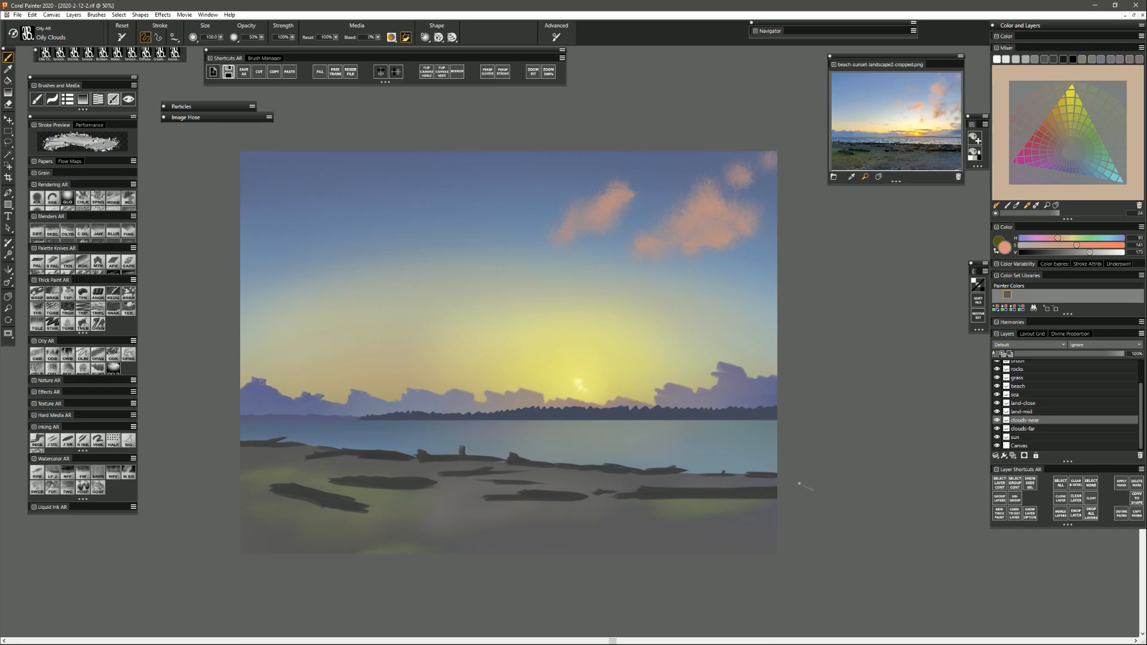
{"action": "mouse_move", "coordinate": [610, 323]}
{"action": "left_mouse_down"}
{"action": "mouse_move", "coordinate": [667, 296]}
{"action": "mouse_move", "coordinate": [660, 313]}
{"action": "mouse_move", "coordinate": [713, 320]}
{"action": "left_mouse_up"}
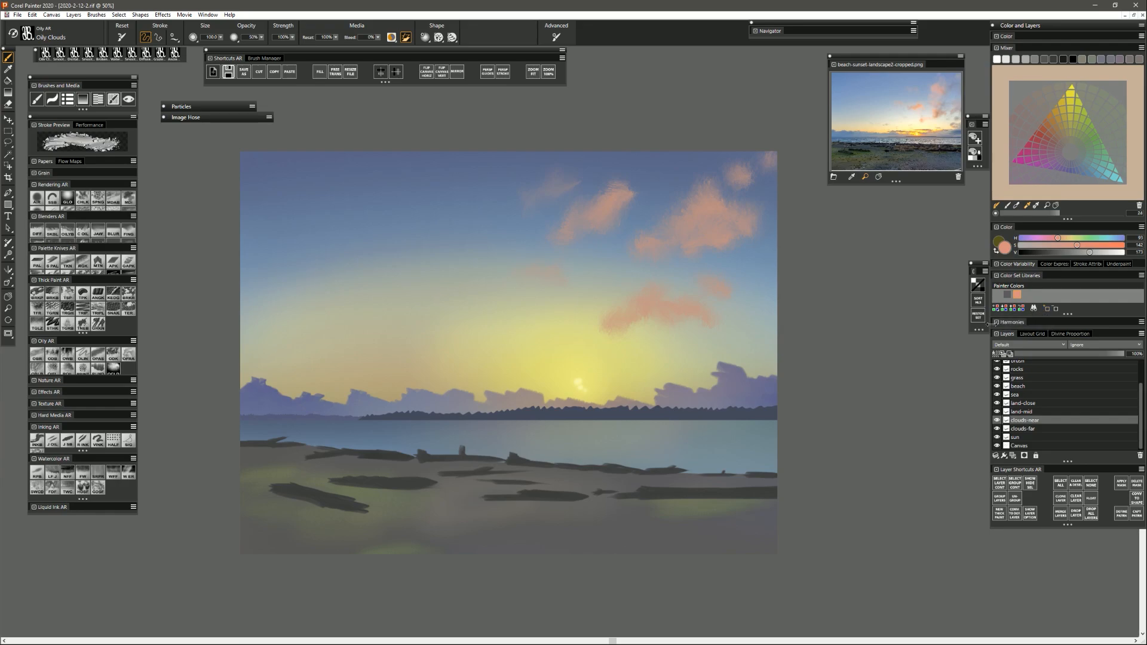
Sample the purple of the horizon clouds, lower its saturation slightly and paint muted cloud patches around the large orange cloud near the right edge.
{"action": "left_click", "coordinate": [726, 363], "text": "alt"}
{"action": "mouse_move", "coordinate": [759, 274]}
{"action": "left_mouse_down"}
{"action": "mouse_move", "coordinate": [784, 270]}
{"action": "mouse_move", "coordinate": [757, 268]}
{"action": "left_mouse_up"}
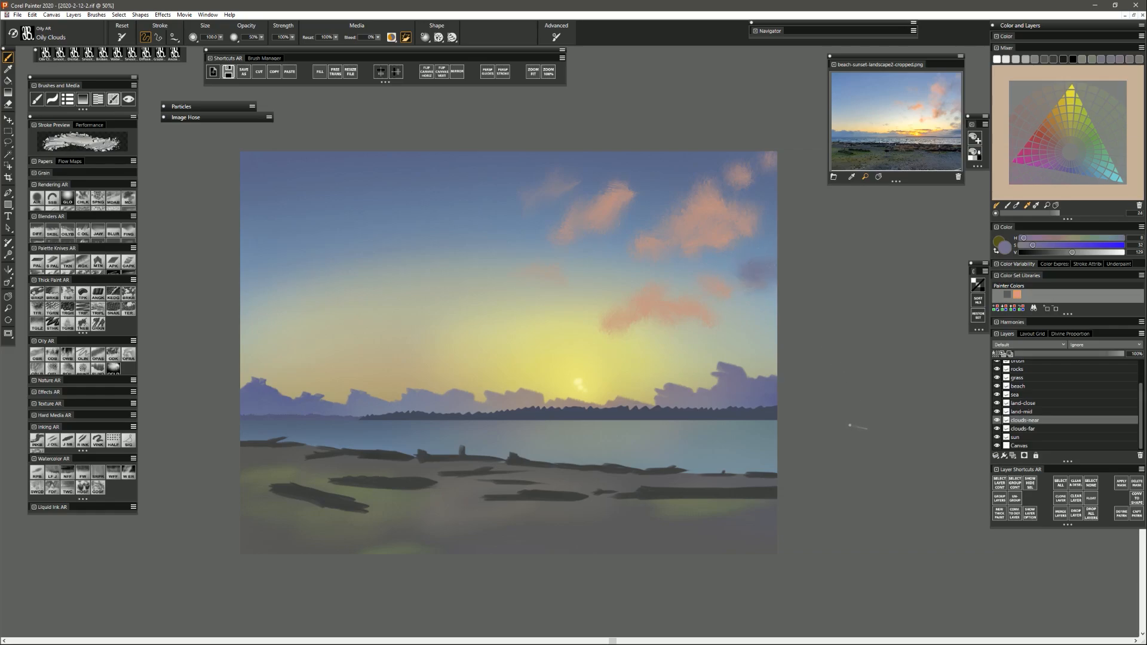
{"action": "left_click_drag", "start_coordinate": [1032, 245], "coordinate": [1029, 246]}
{"action": "left_click", "coordinate": [1028, 245]}
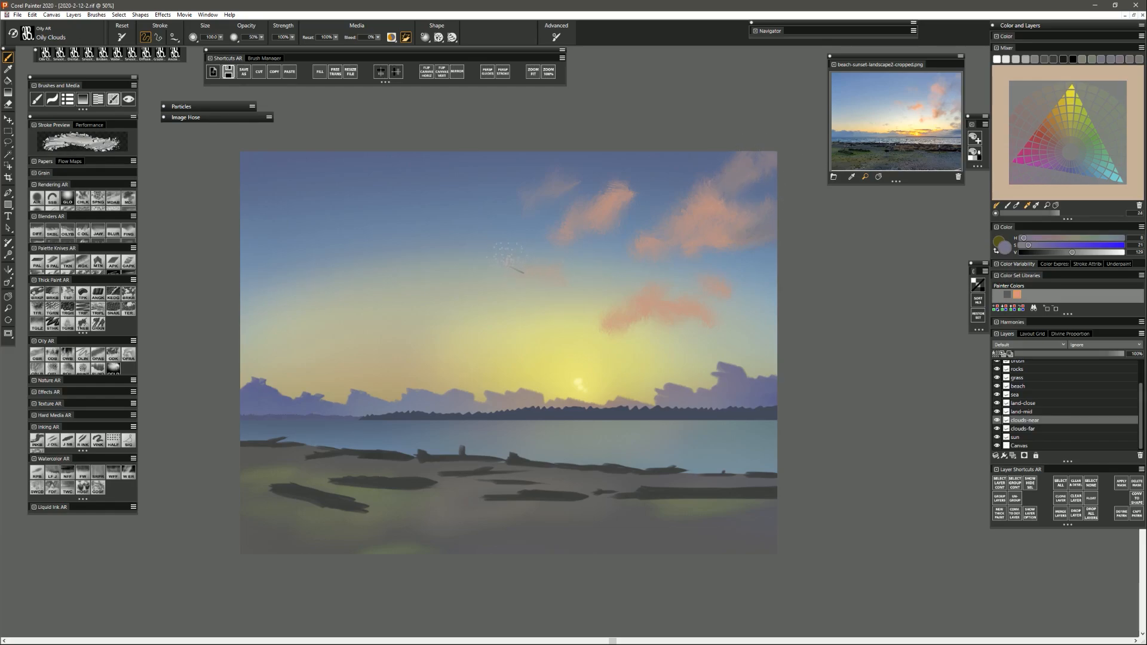
{"action": "mouse_move", "coordinate": [509, 264]}
{"action": "left_mouse_down"}
{"action": "mouse_move", "coordinate": [506, 287]}
{"action": "mouse_move", "coordinate": [516, 268]}
{"action": "mouse_move", "coordinate": [494, 278]}
{"action": "mouse_move", "coordinate": [549, 277]}
{"action": "left_mouse_up"}
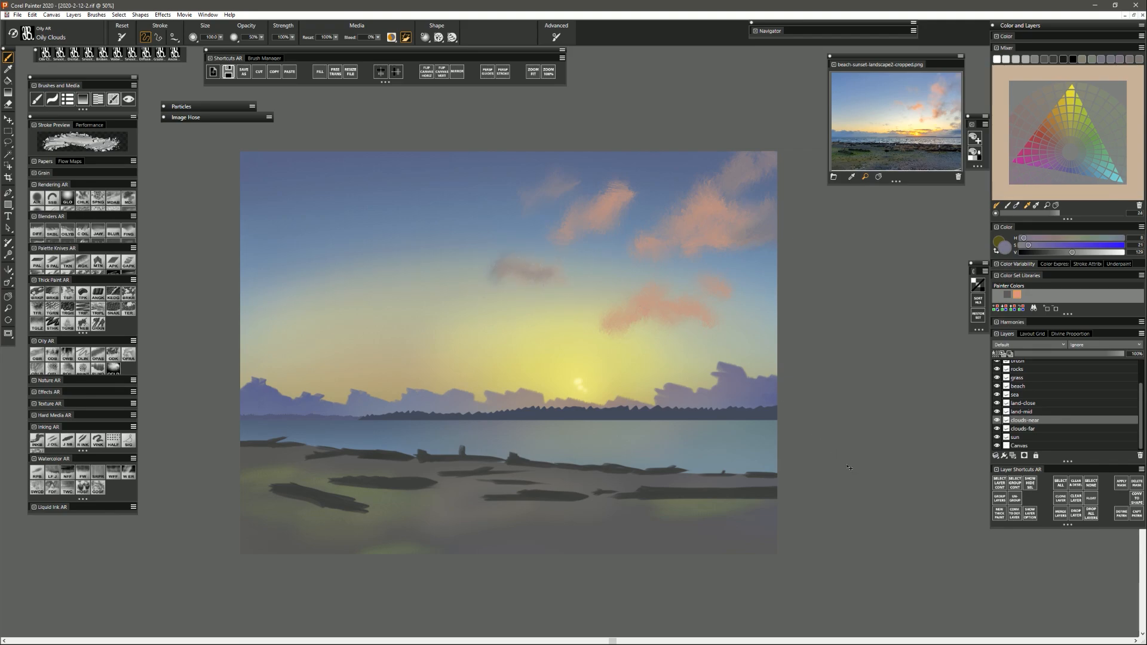
{"action": "key", "text": "ctrl+z"}
{"action": "key", "text": "ctrl+z"}
{"action": "key", "text": "ctrl+z"}
{"action": "key", "text": "ctrl+z"}
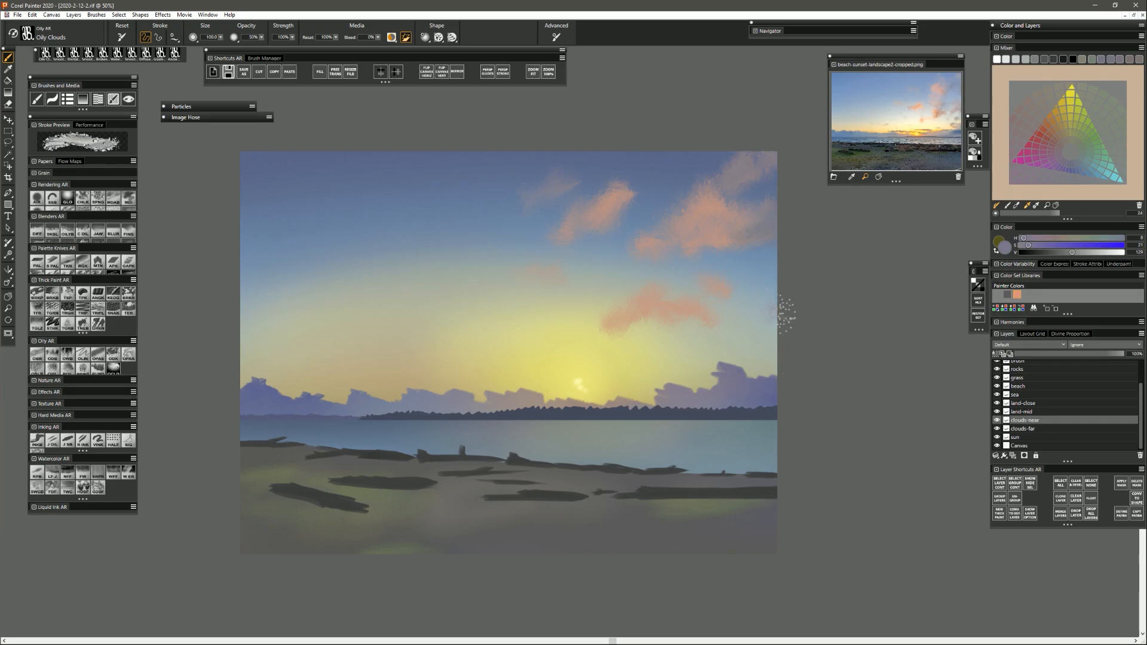
Paint small purple-grey clouds at the right edge of the sky and two thin wisps above the sun with a smaller brush.
{"action": "left_click_drag", "start_coordinate": [776, 301], "coordinate": [751, 318]}
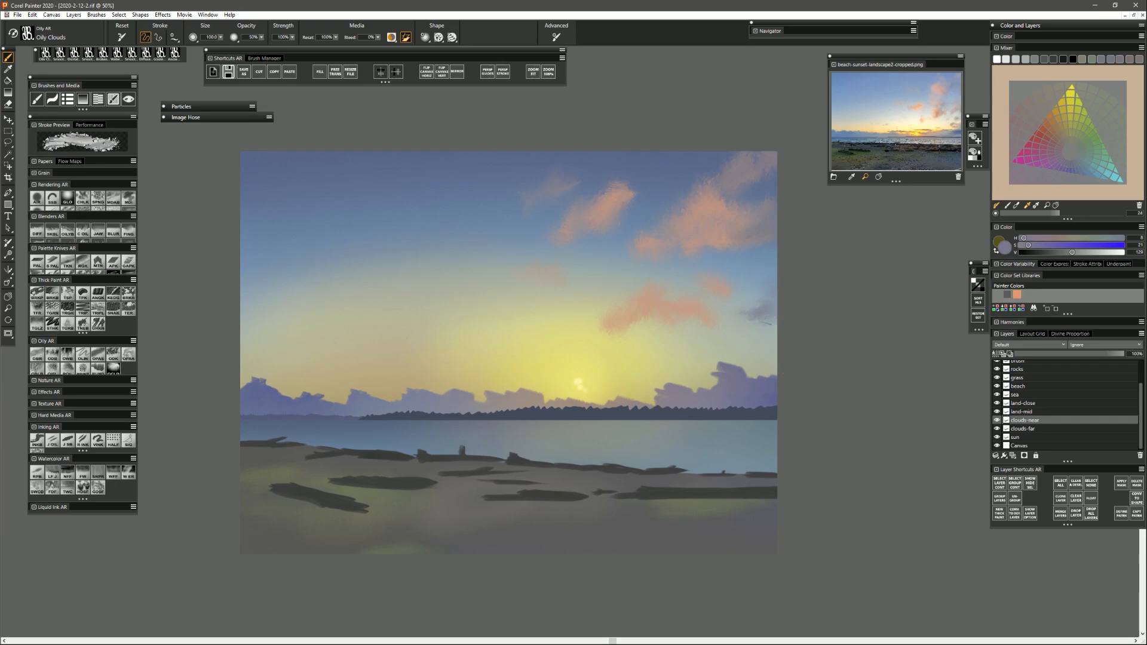
{"action": "left_click_drag", "start_coordinate": [776, 350], "coordinate": [743, 356]}
{"action": "mouse_move", "coordinate": [563, 331]}
{"action": "left_mouse_down"}
{"action": "mouse_move", "coordinate": [567, 342]}
{"action": "mouse_move", "coordinate": [539, 336]}
{"action": "left_mouse_up"}
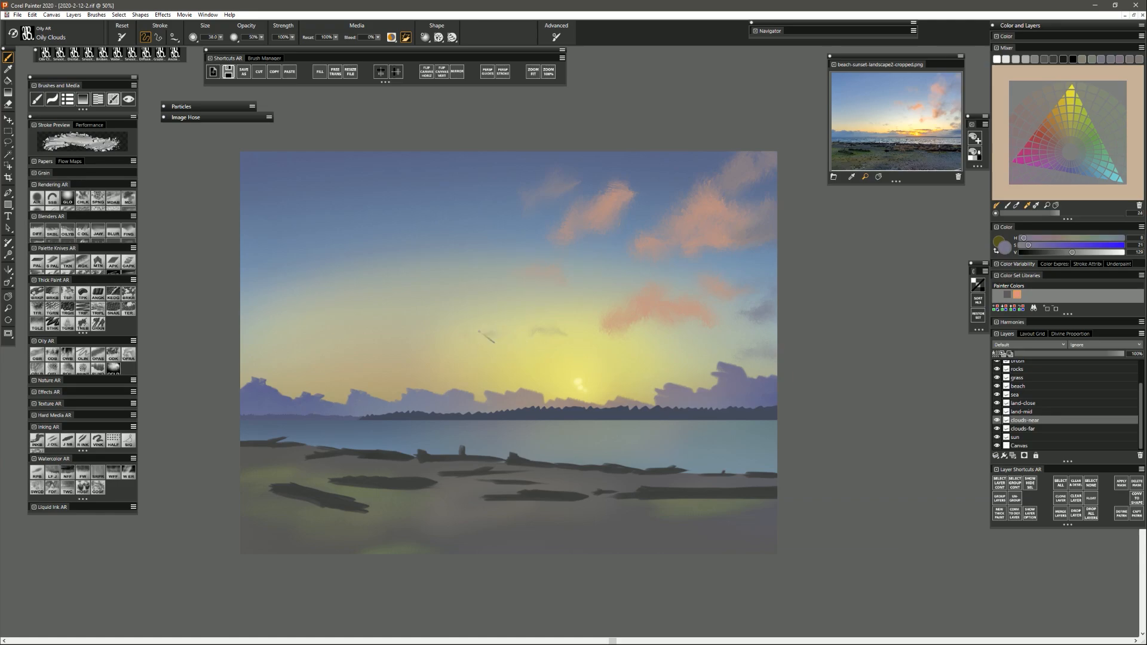
{"action": "left_click_drag", "start_coordinate": [479, 331], "coordinate": [504, 332]}
Recall the saved orange swatch, darken it to a value of 157 and shade the underside of the orange cloud above the sun.
{"action": "left_click", "coordinate": [1047, 309]}
{"action": "left_click", "coordinate": [1017, 293]}
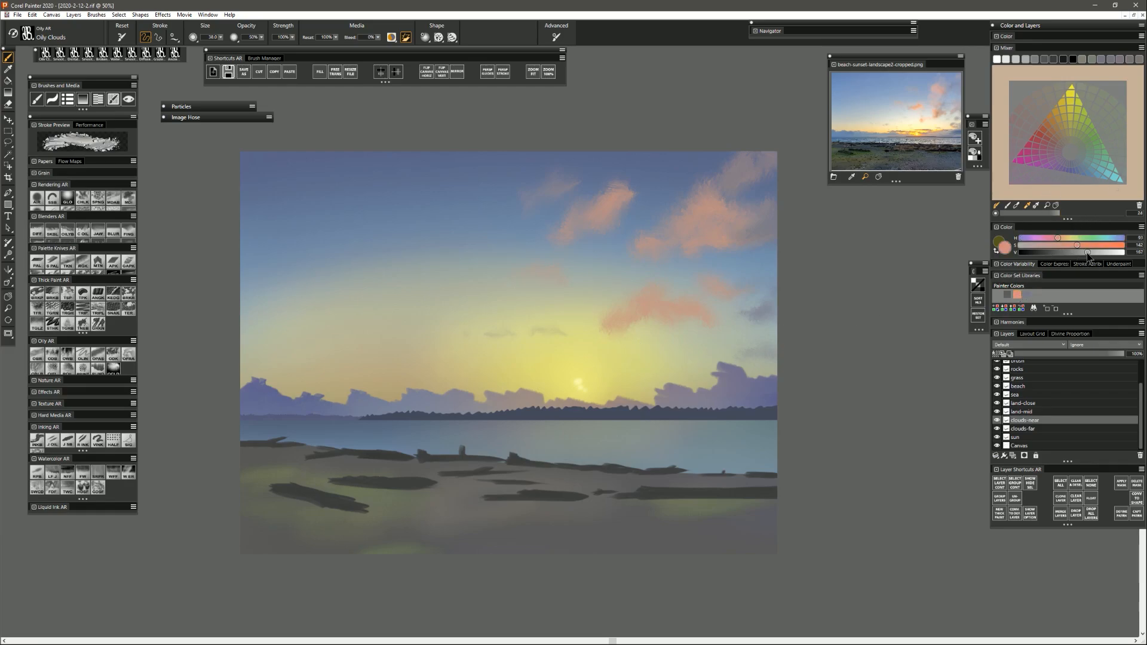
{"action": "left_click_drag", "start_coordinate": [1089, 252], "coordinate": [1084, 252]}
{"action": "left_click_drag", "start_coordinate": [657, 356], "coordinate": [635, 358]}
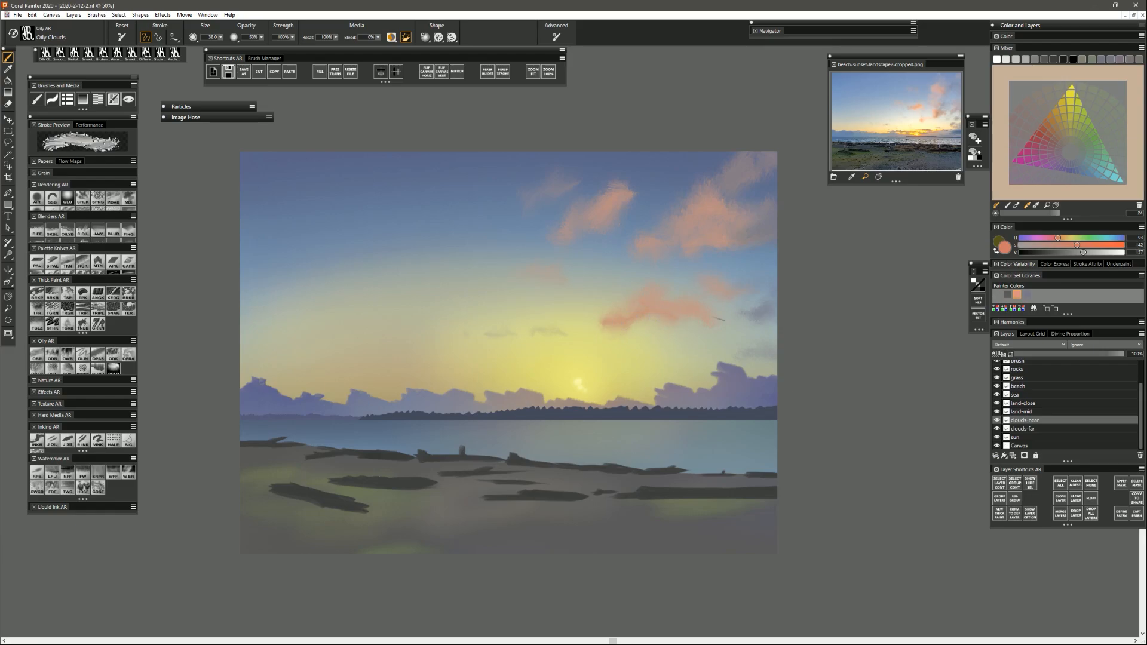
Paint small orange clouds around the sun and save the current orange as a swatch in the color set.
{"action": "mouse_move", "coordinate": [642, 378]}
{"action": "left_mouse_down"}
{"action": "mouse_move", "coordinate": [600, 371]}
{"action": "mouse_move", "coordinate": [648, 366]}
{"action": "mouse_move", "coordinate": [615, 367]}
{"action": "mouse_move", "coordinate": [637, 371]}
{"action": "left_mouse_up"}
{"action": "left_click_drag", "start_coordinate": [713, 348], "coordinate": [692, 350]}
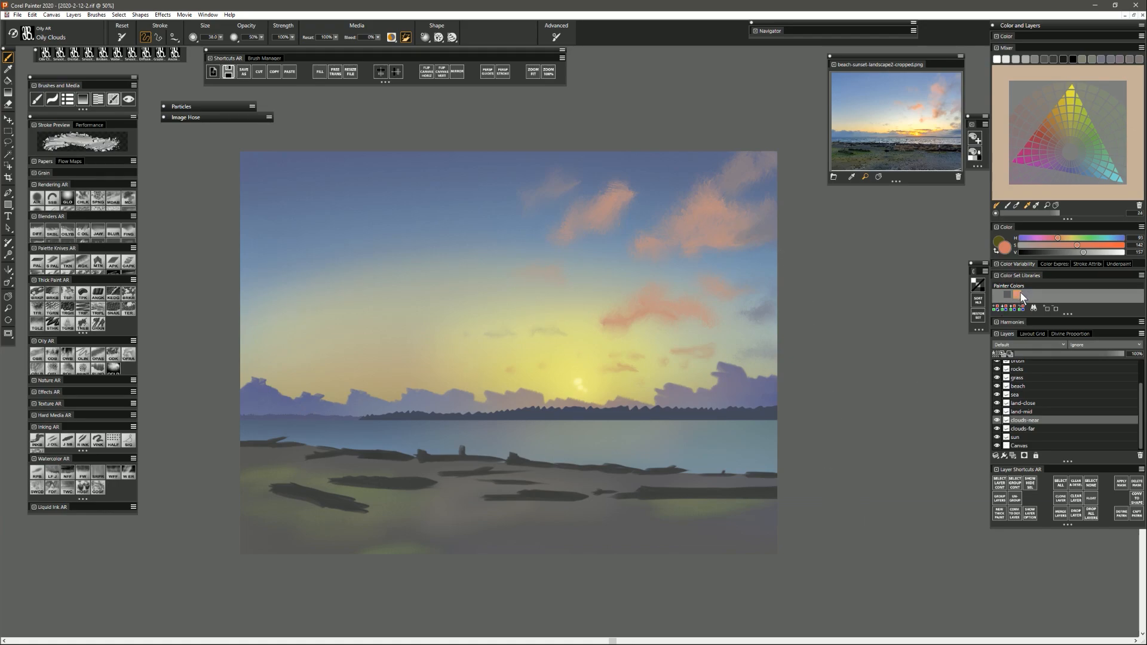
{"action": "left_click", "coordinate": [1046, 309]}
{"action": "left_click", "coordinate": [1027, 295]}
{"action": "left_click", "coordinate": [1054, 309]}
Lighten the orange, shift its hue slightly toward yellow, and paint highlights on the large cloud in the upper right sky.
{"action": "left_click_drag", "start_coordinate": [1091, 252], "coordinate": [1100, 254]}
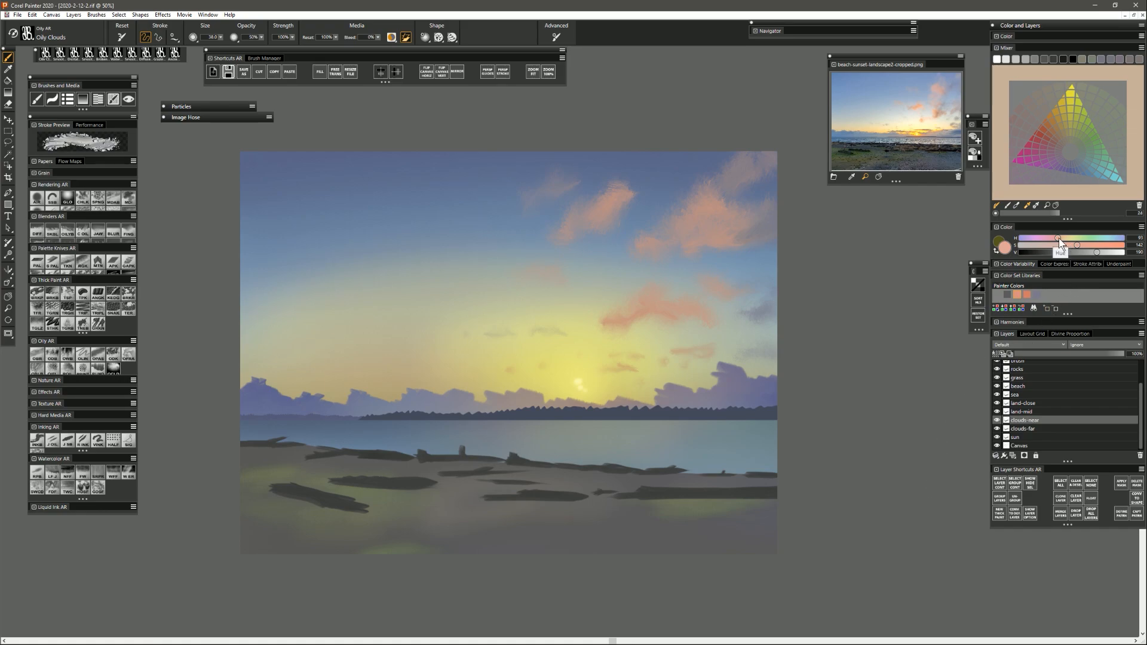
{"action": "left_click_drag", "start_coordinate": [1059, 237], "coordinate": [1062, 242]}
{"action": "left_click_drag", "start_coordinate": [716, 202], "coordinate": [706, 201]}
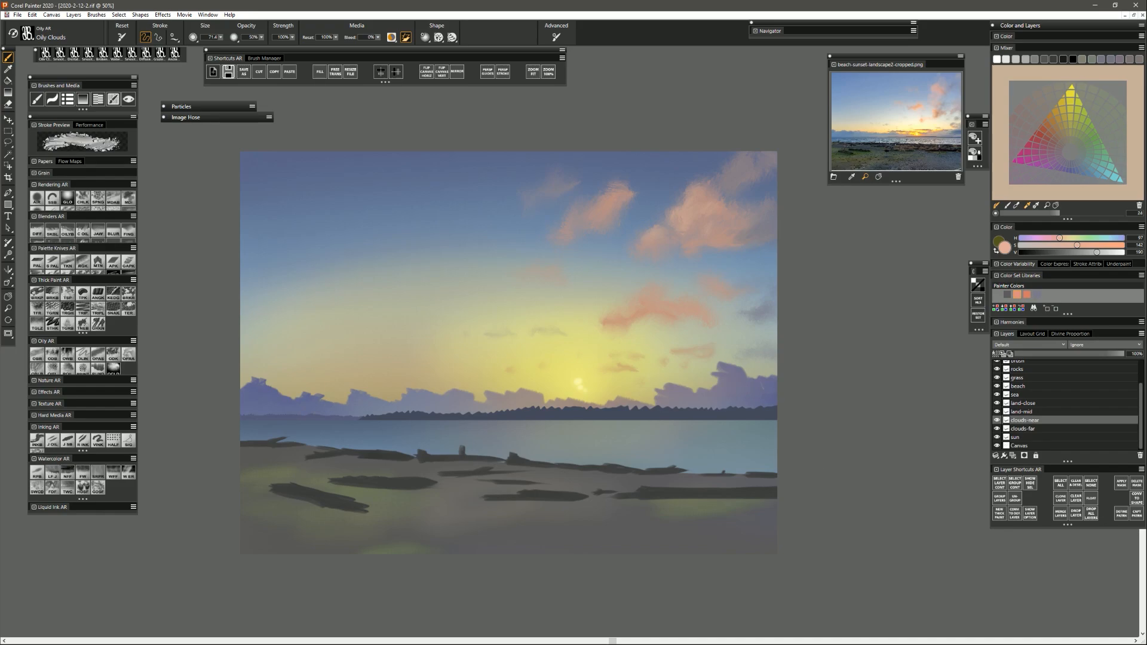
Reduce the brush size to about 40 and paint light peach highlights on the orange cloud above and right of the sun.
{"action": "key", "text": "bracketleft"}
{"action": "key", "text": "bracketleft"}
{"action": "key", "text": "bracketleft"}
{"action": "key", "text": "bracketleft"}
{"action": "key", "text": "bracketleft"}
{"action": "key", "text": "bracketleft"}
{"action": "key", "text": "bracketleft"}
{"action": "key", "text": "bracketleft"}
{"action": "key", "text": "bracketleft"}
{"action": "left_click_drag", "start_coordinate": [656, 287], "coordinate": [650, 290]}
Add a new layer above clouds-near and name it clouds-fg.
{"action": "left_click", "coordinate": [1014, 456]}
{"action": "double_click", "coordinate": [1027, 421]}
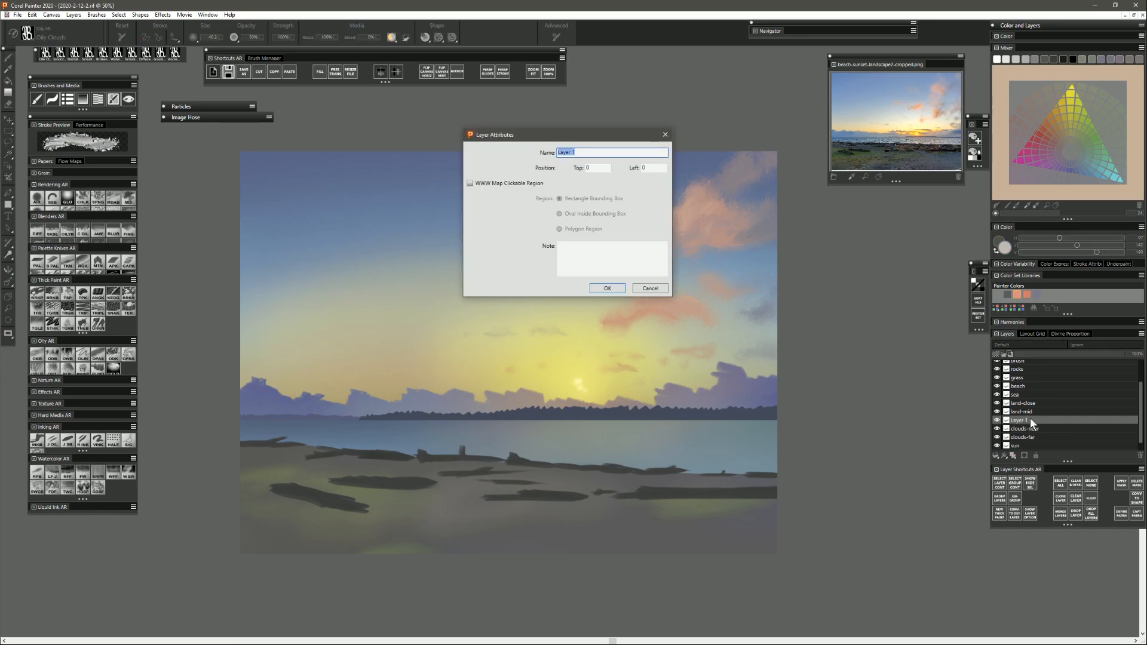
{"action": "type", "text": "cloud"}
{"action": "type", "text": "fg"}
{"action": "key", "text": "Return"}
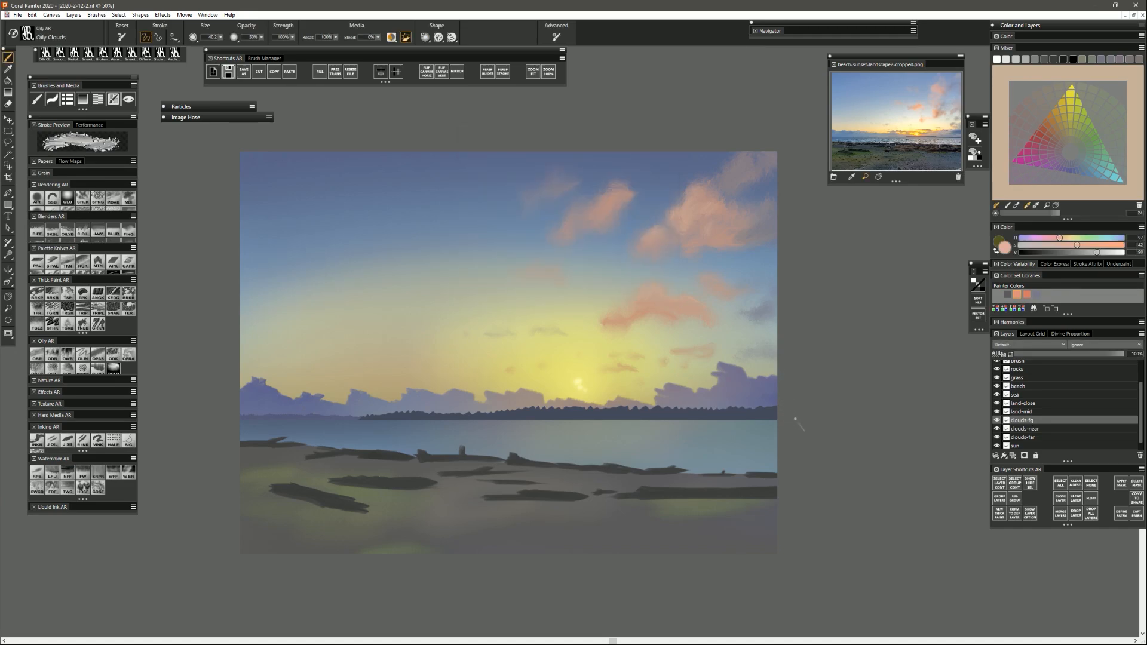
Paint the purple cloud bank at the right horizon with pale grey, sampled purple and sampled pink-orange strokes.
{"action": "left_click_drag", "start_coordinate": [1054, 246], "coordinate": [1027, 245]}
{"action": "mouse_move", "coordinate": [771, 375]}
{"action": "left_mouse_down"}
{"action": "mouse_move", "coordinate": [722, 408]}
{"action": "mouse_move", "coordinate": [750, 399]}
{"action": "mouse_move", "coordinate": [664, 411]}
{"action": "mouse_move", "coordinate": [697, 413]}
{"action": "mouse_move", "coordinate": [782, 382]}
{"action": "mouse_move", "coordinate": [779, 397]}
{"action": "mouse_move", "coordinate": [781, 382]}
{"action": "mouse_move", "coordinate": [759, 381]}
{"action": "mouse_move", "coordinate": [757, 395]}
{"action": "mouse_move", "coordinate": [739, 380]}
{"action": "mouse_move", "coordinate": [733, 399]}
{"action": "mouse_move", "coordinate": [728, 382]}
{"action": "mouse_move", "coordinate": [712, 399]}
{"action": "left_mouse_up"}
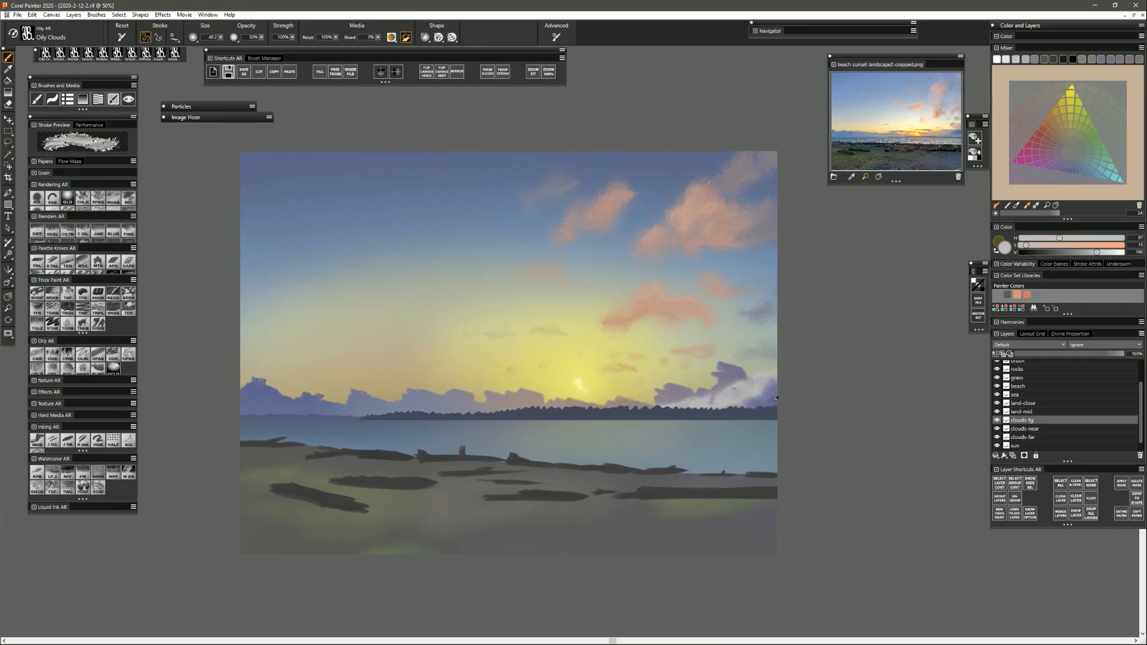
{"action": "left_click", "coordinate": [747, 404], "text": "alt"}
{"action": "left_click_drag", "start_coordinate": [760, 388], "coordinate": [701, 411]}
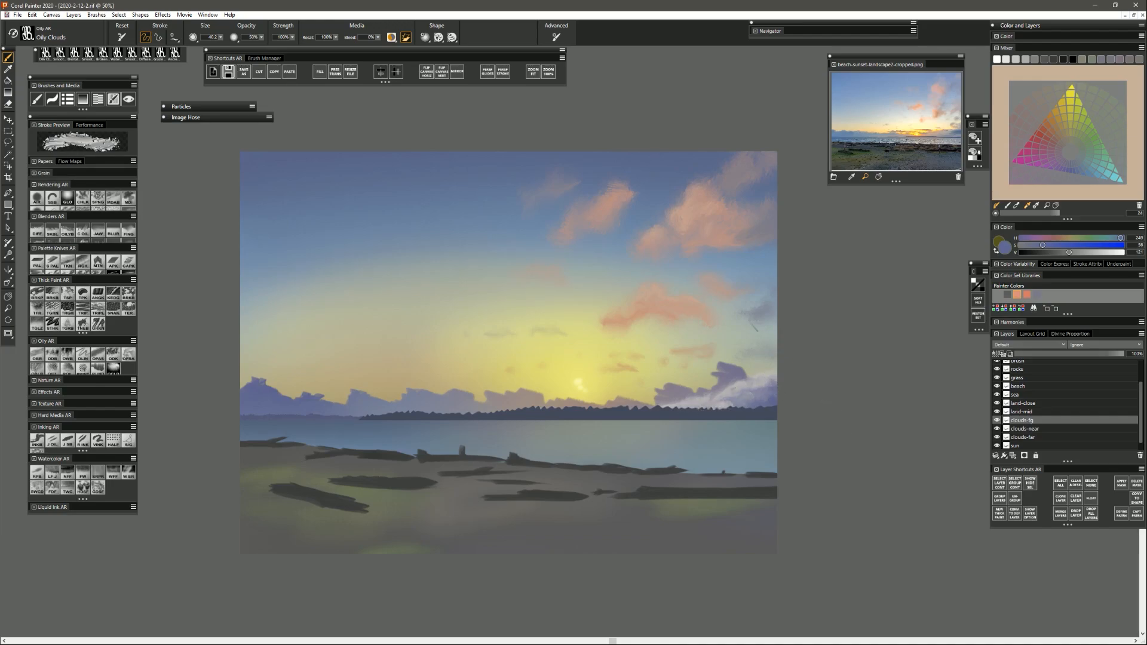
{"action": "left_click", "coordinate": [709, 204], "text": "alt"}
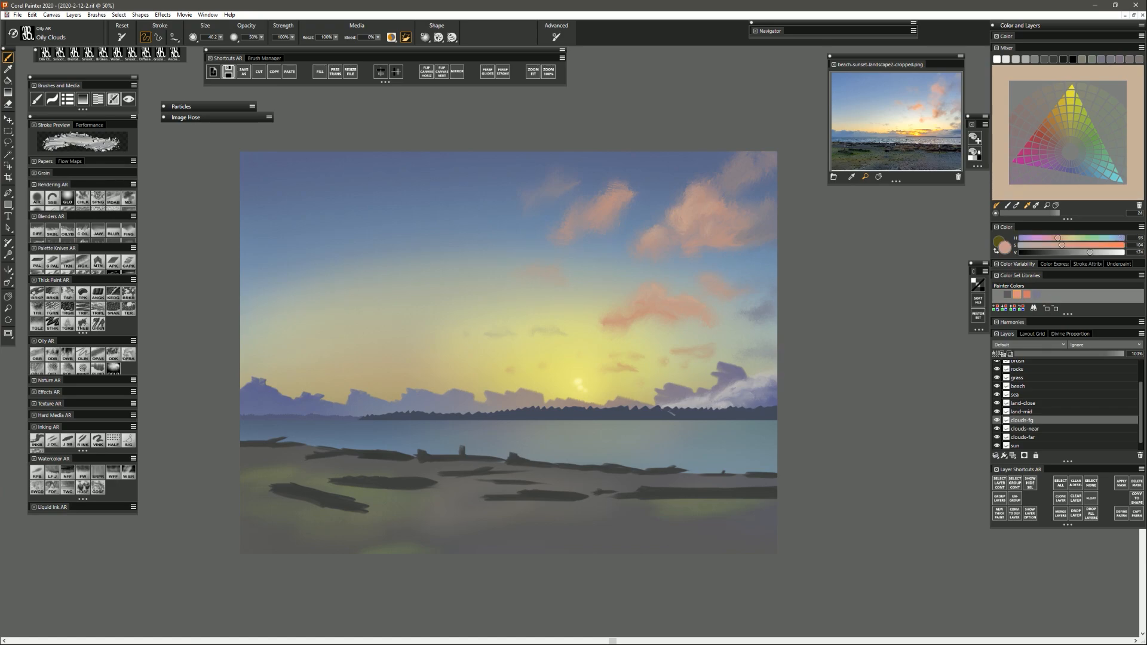
{"action": "left_click_drag", "start_coordinate": [670, 411], "coordinate": [728, 382]}
Desaturate and brighten the sampled pink to a pale grey and paint highlights across the right horizon clouds.
{"action": "left_click", "coordinate": [1024, 245]}
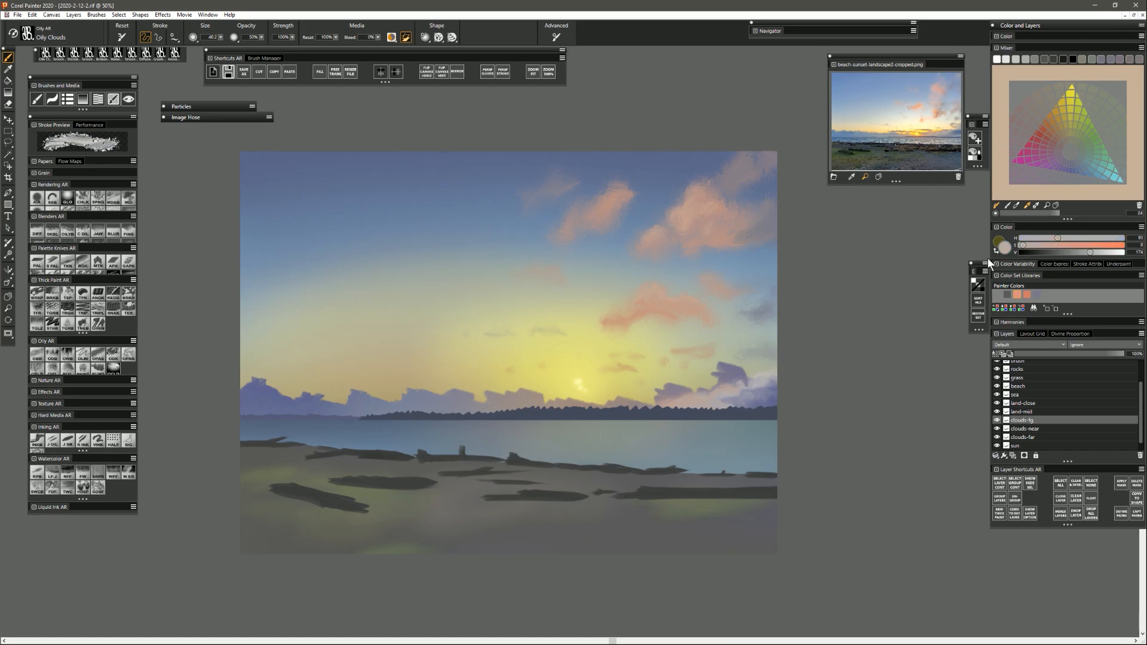
{"action": "left_click", "coordinate": [1102, 253]}
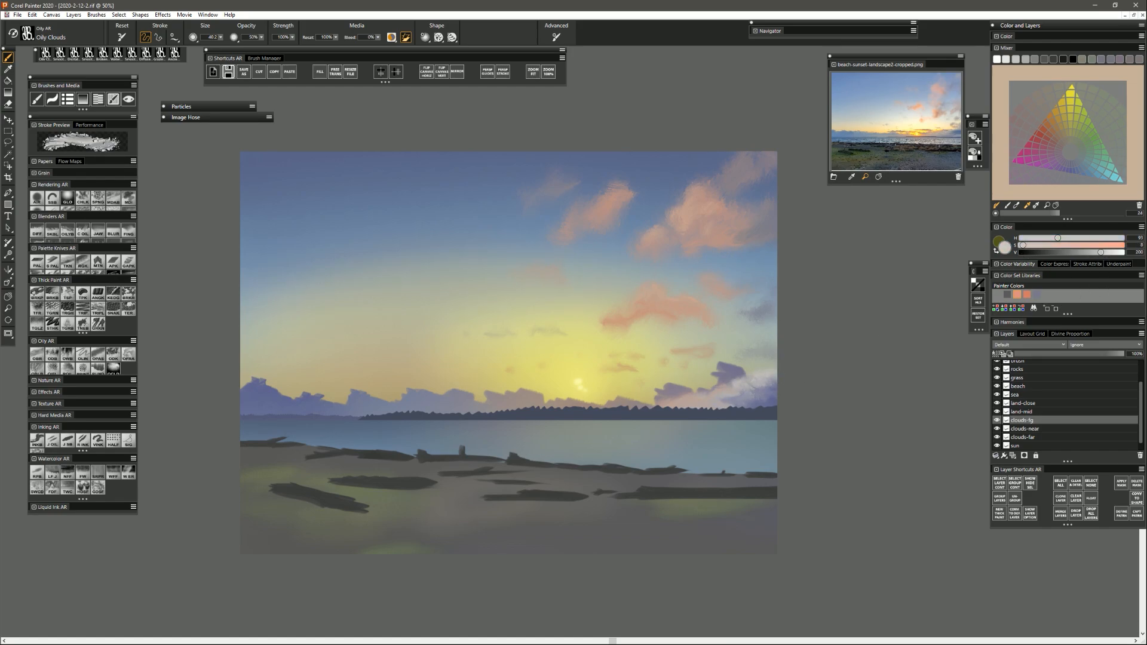
{"action": "left_click", "coordinate": [1098, 253]}
{"action": "left_click_drag", "start_coordinate": [769, 375], "coordinate": [709, 391]}
Sample the pink of the right horizon clouds, adjust its saturation and brightness, and paint pale pink highlights toward their left side.
{"action": "left_click", "coordinate": [687, 397], "text": "alt"}
{"action": "left_click", "coordinate": [1046, 246]}
{"action": "left_click", "coordinate": [1105, 252]}
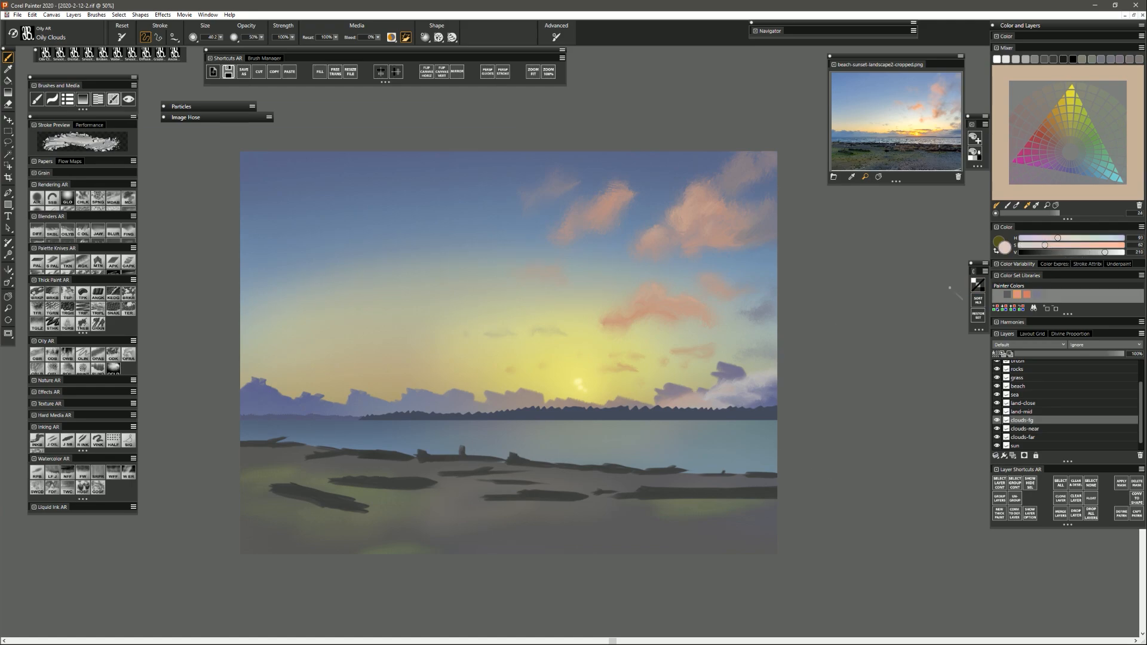
{"action": "left_click_drag", "start_coordinate": [708, 390], "coordinate": [679, 399]}
{"action": "left_click", "coordinate": [1100, 252]}
{"action": "left_click_drag", "start_coordinate": [682, 392], "coordinate": [659, 406]}
Paint the left end of the right horizon clouds in a lightened sampled orange, and sample cloud purple and orange.
{"action": "left_click", "coordinate": [693, 206], "text": "alt"}
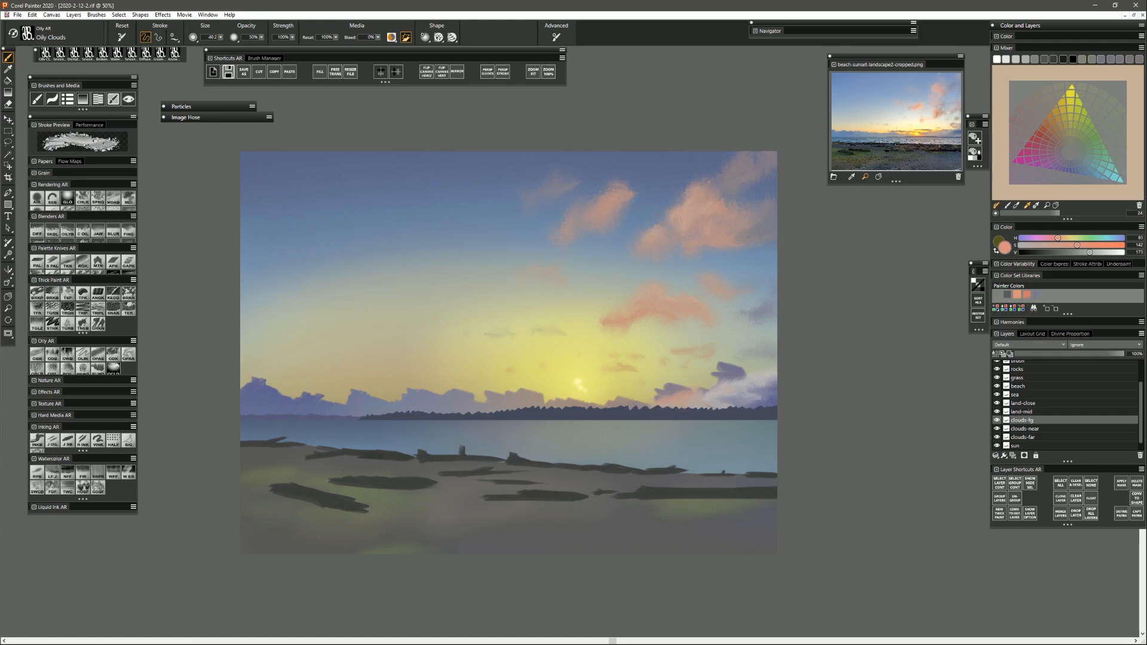
{"action": "left_click_drag", "start_coordinate": [1089, 252], "coordinate": [1097, 252]}
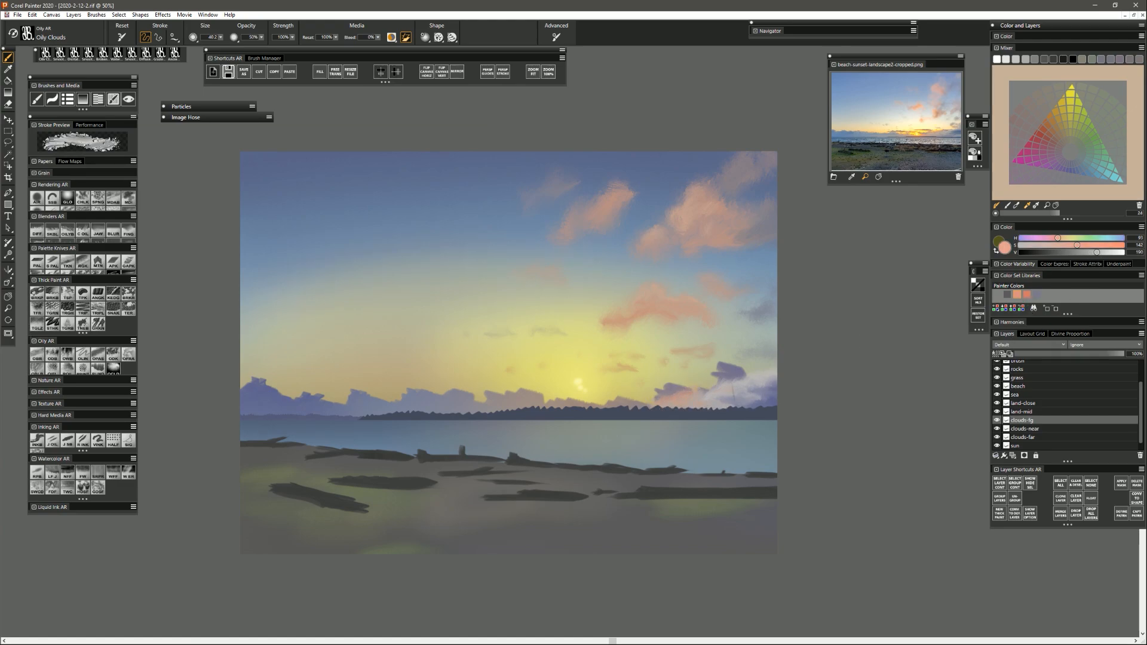
{"action": "left_click_drag", "start_coordinate": [670, 394], "coordinate": [642, 408]}
{"action": "left_click", "coordinate": [769, 392], "text": "alt"}
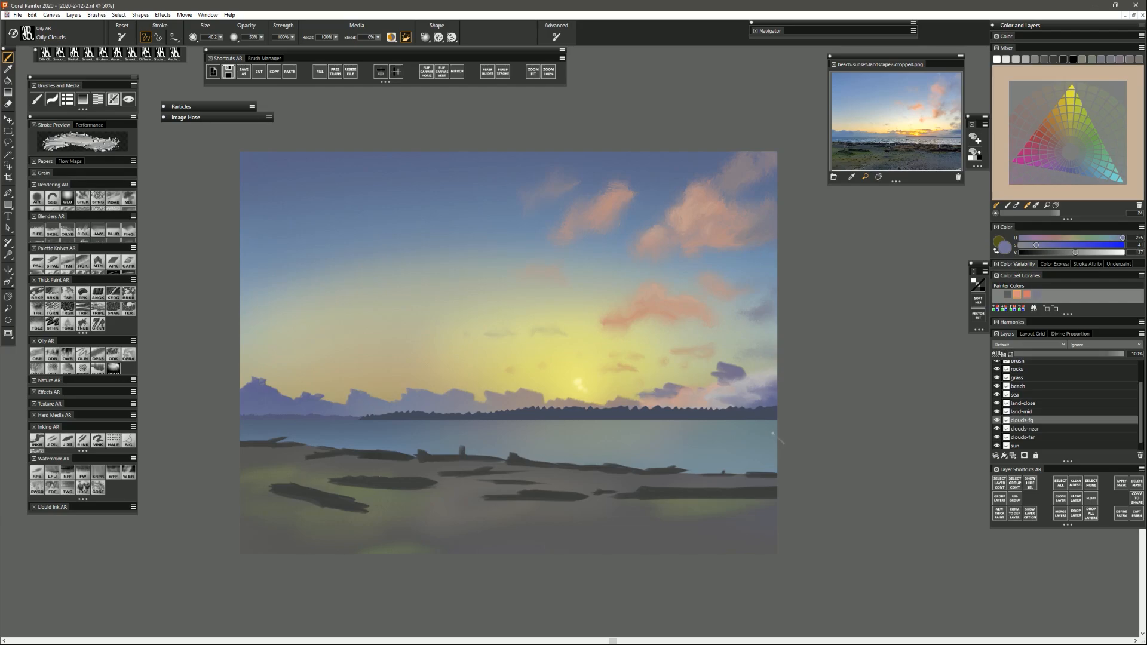
{"action": "left_click", "coordinate": [649, 315], "text": "alt"}
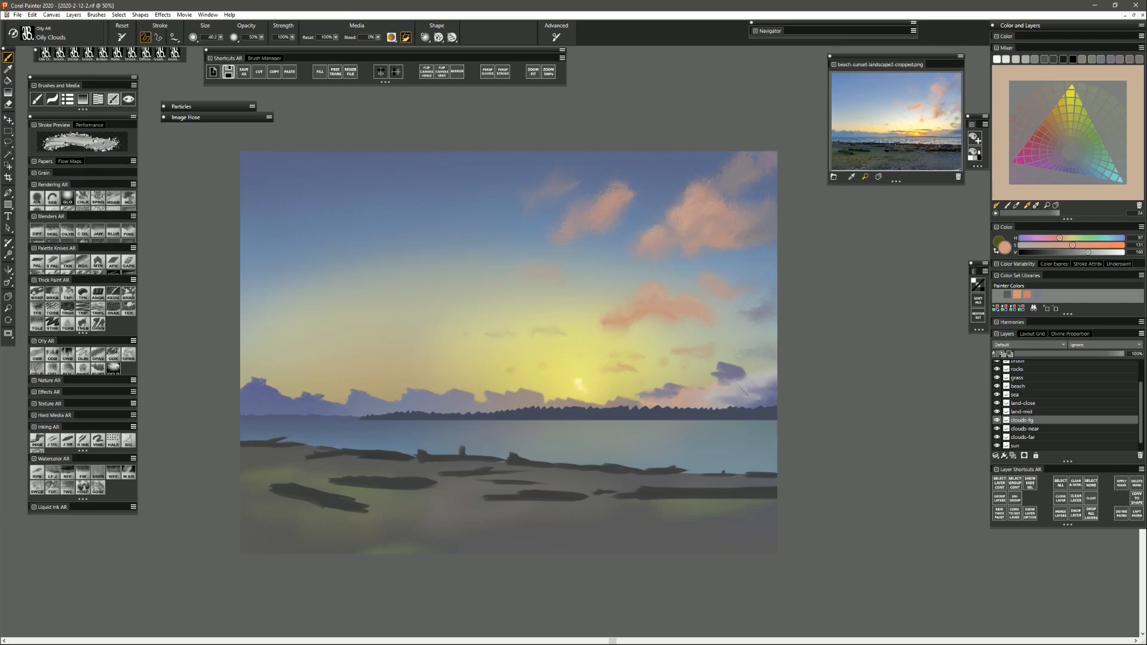
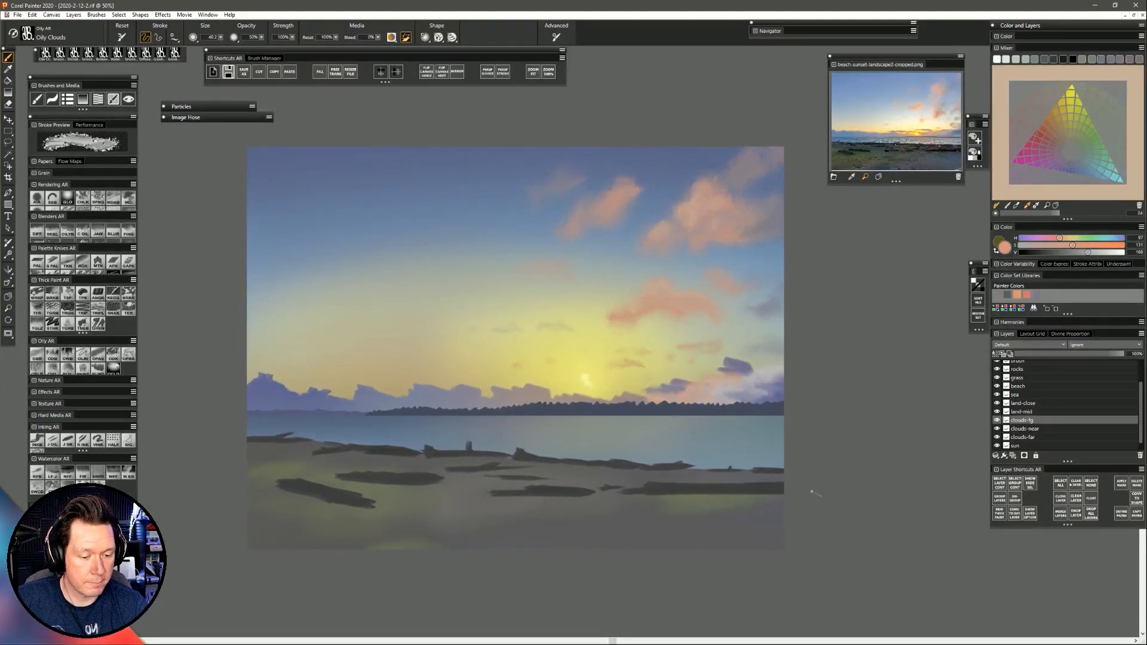
Preserve transparency on the land-close layer and softly apply a sampled pale sky color with the Digital Airbrush AR.
{"action": "left_click", "coordinate": [1038, 402]}
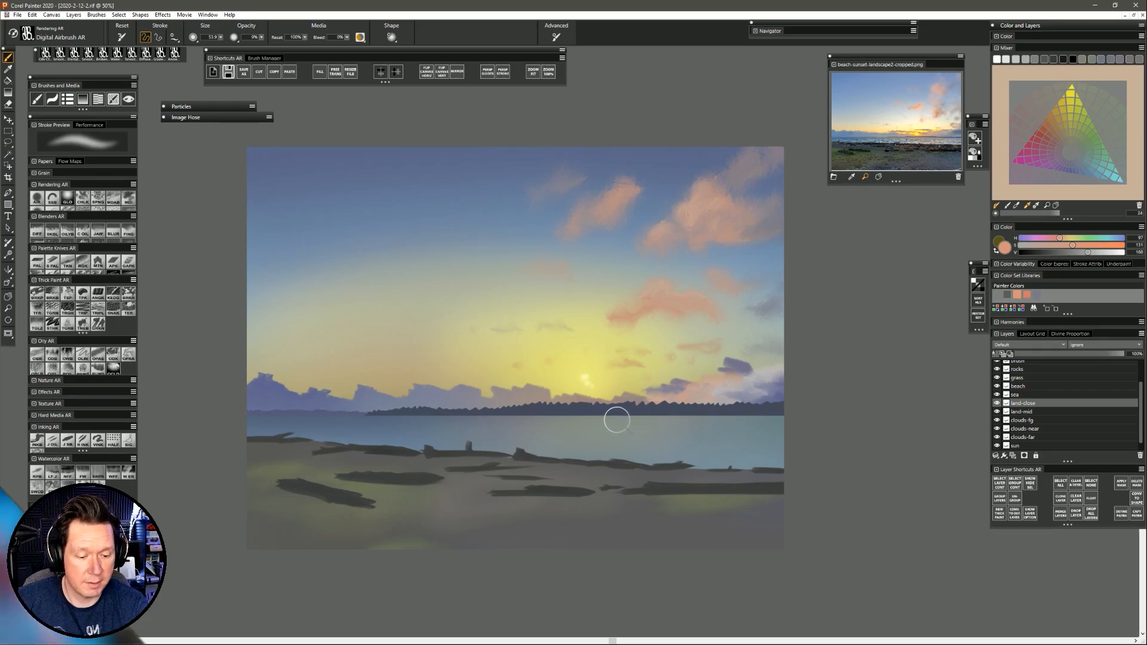
{"action": "left_click", "coordinate": [403, 281], "text": "alt"}
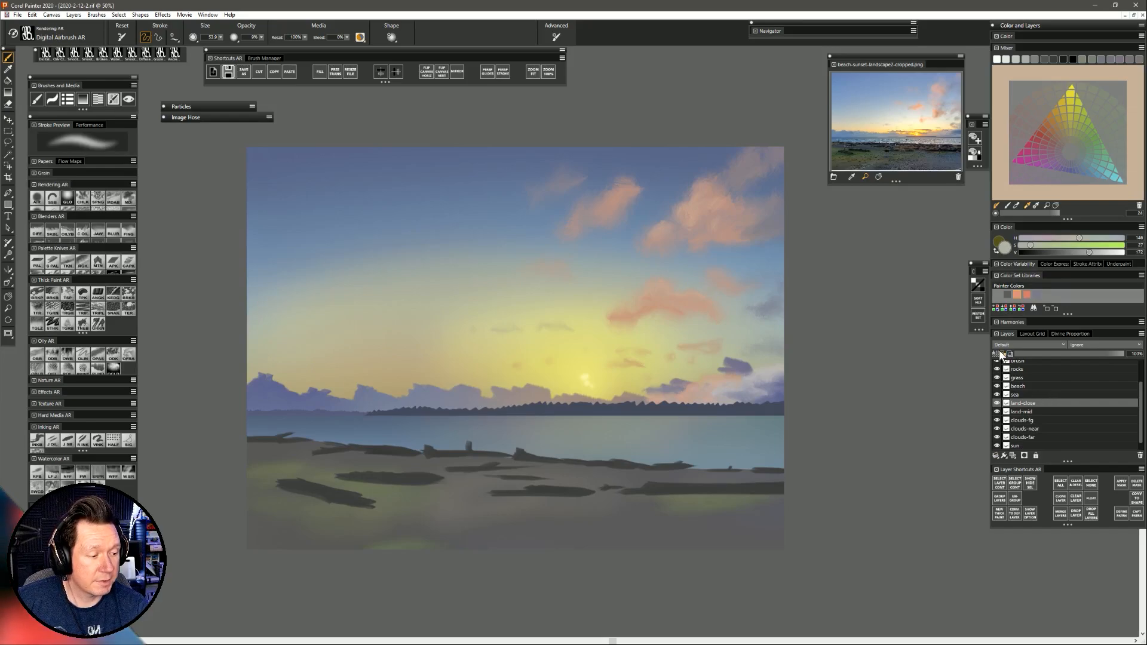
{"action": "left_click_drag", "start_coordinate": [760, 432], "coordinate": [776, 439]}
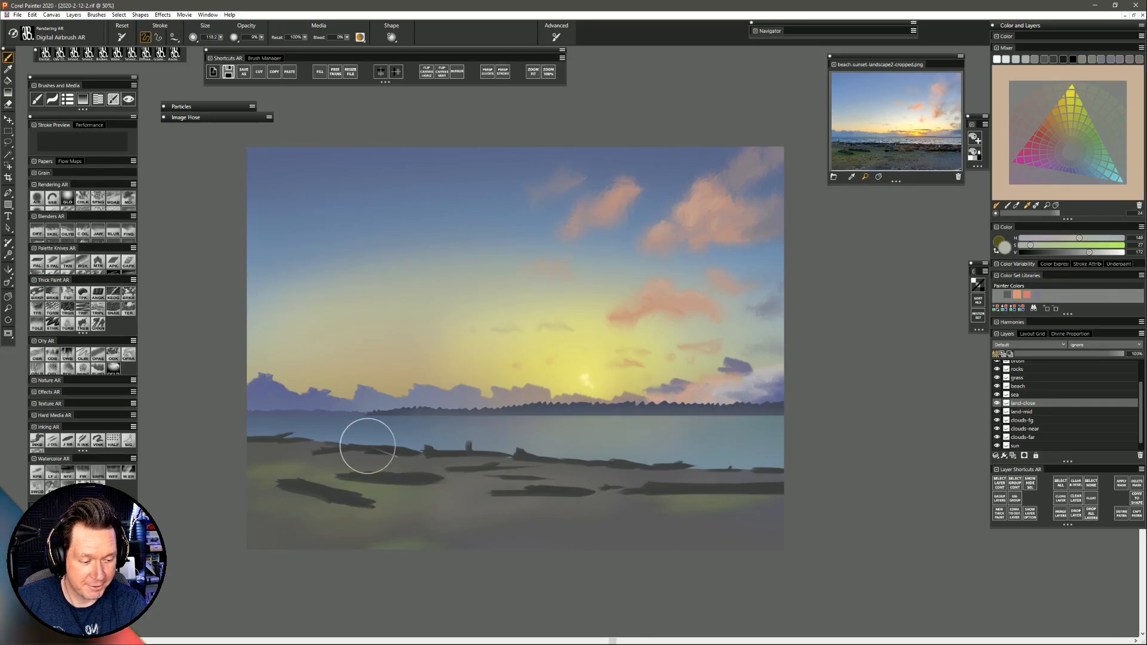
{"action": "left_click_drag", "start_coordinate": [610, 425], "coordinate": [612, 422]}
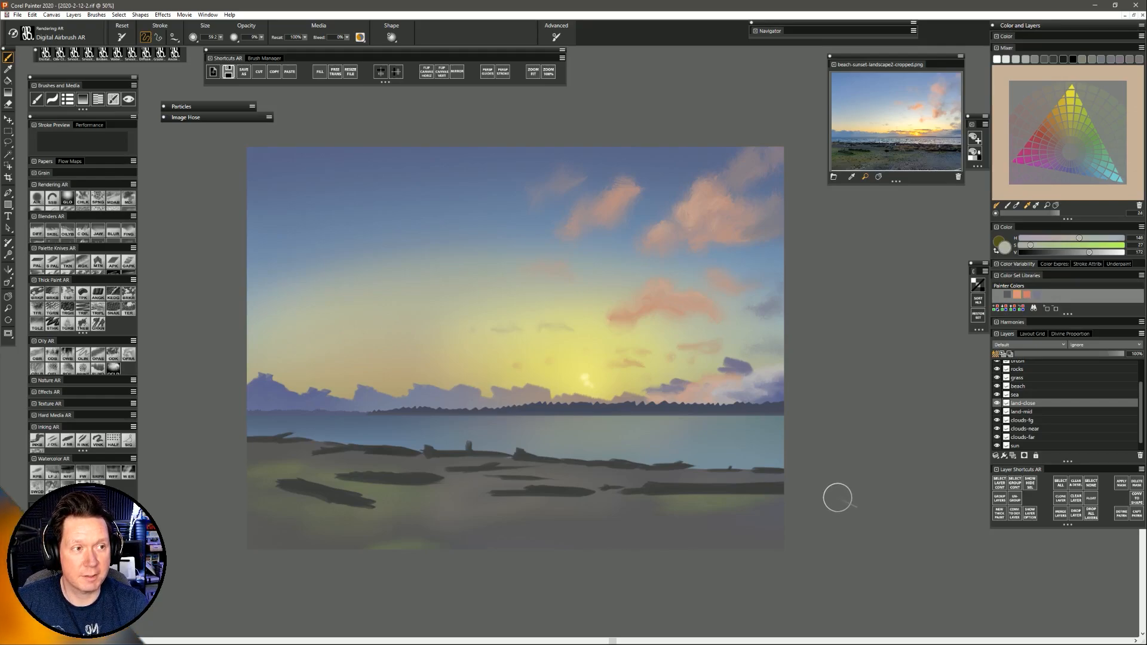
Airbrush orange sampled from the cloud over the distant land below the sun, and lighten the orange.
{"action": "left_click", "coordinate": [657, 306], "text": "alt"}
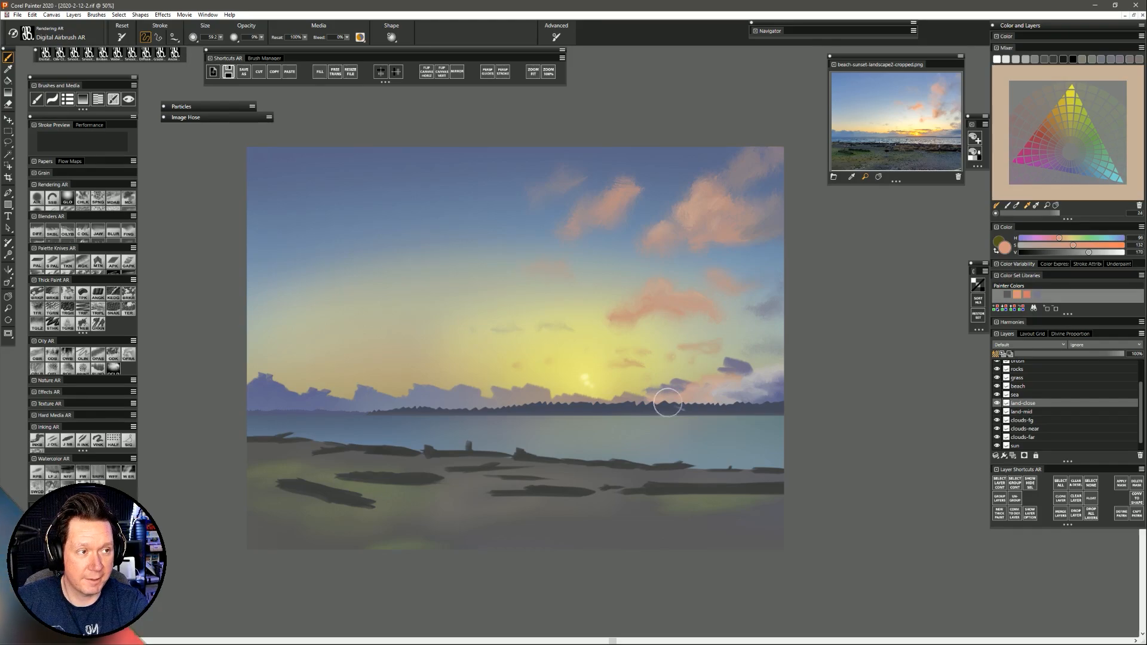
{"action": "left_click_drag", "start_coordinate": [646, 419], "coordinate": [680, 420]}
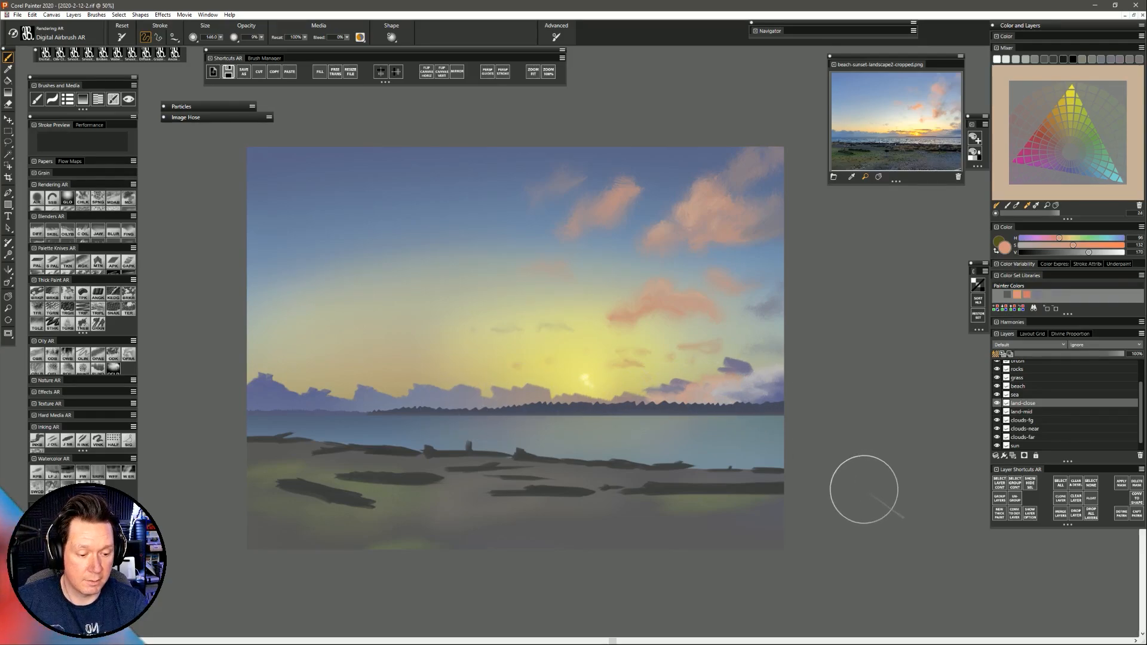
{"action": "left_click_drag", "start_coordinate": [1089, 253], "coordinate": [1097, 252]}
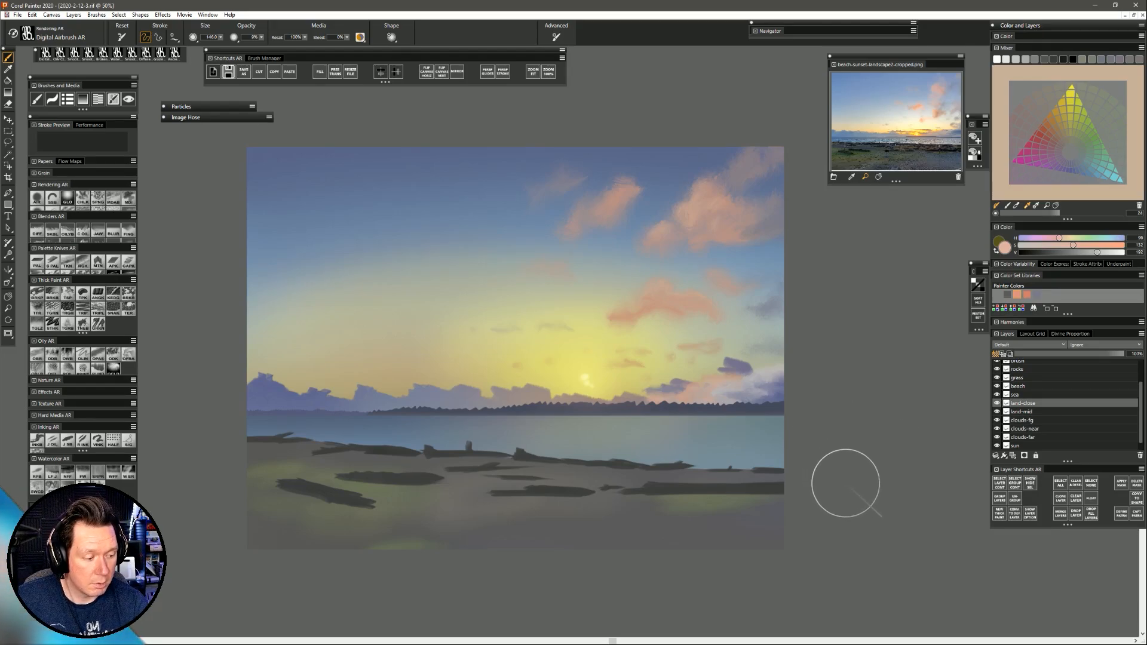
Move the clouds-far layer below the sun layer and merge it into the Canvas.
{"action": "left_click", "coordinate": [1040, 438]}
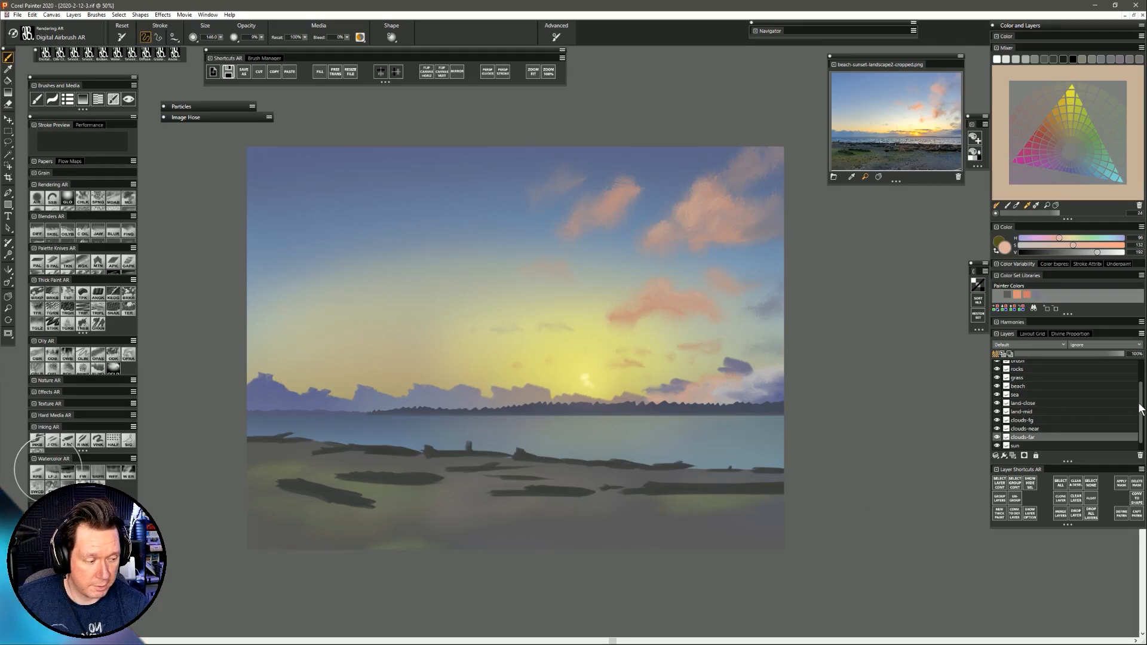
{"action": "left_click_drag", "start_coordinate": [1139, 411], "coordinate": [1140, 426]}
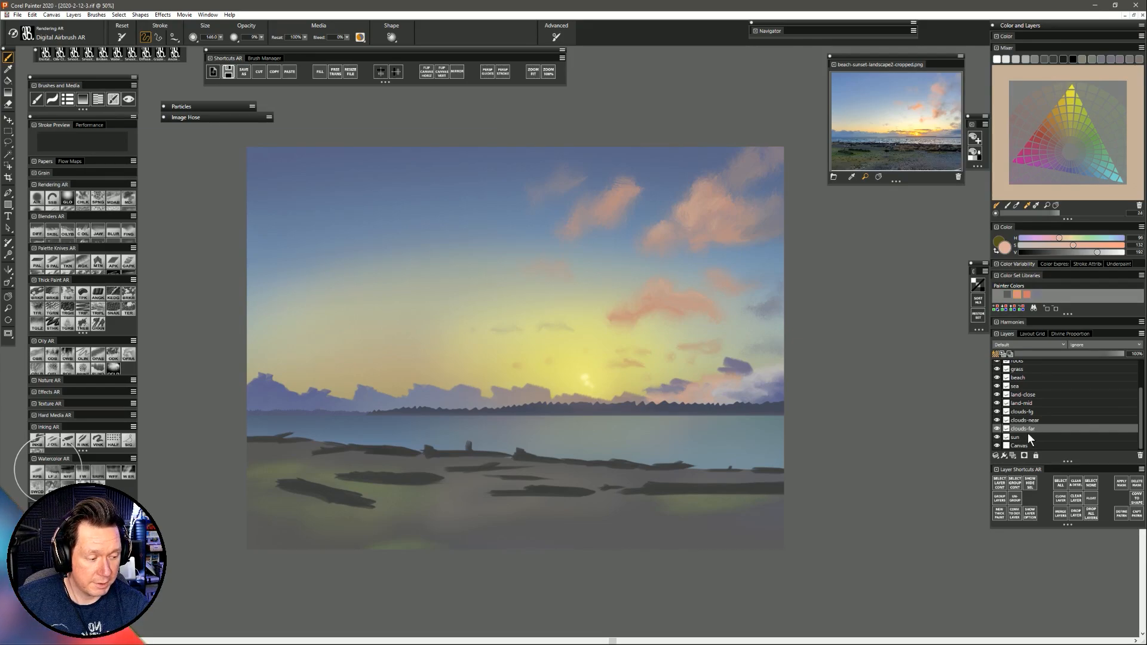
{"action": "left_click", "coordinate": [997, 429]}
{"action": "left_click", "coordinate": [997, 430]}
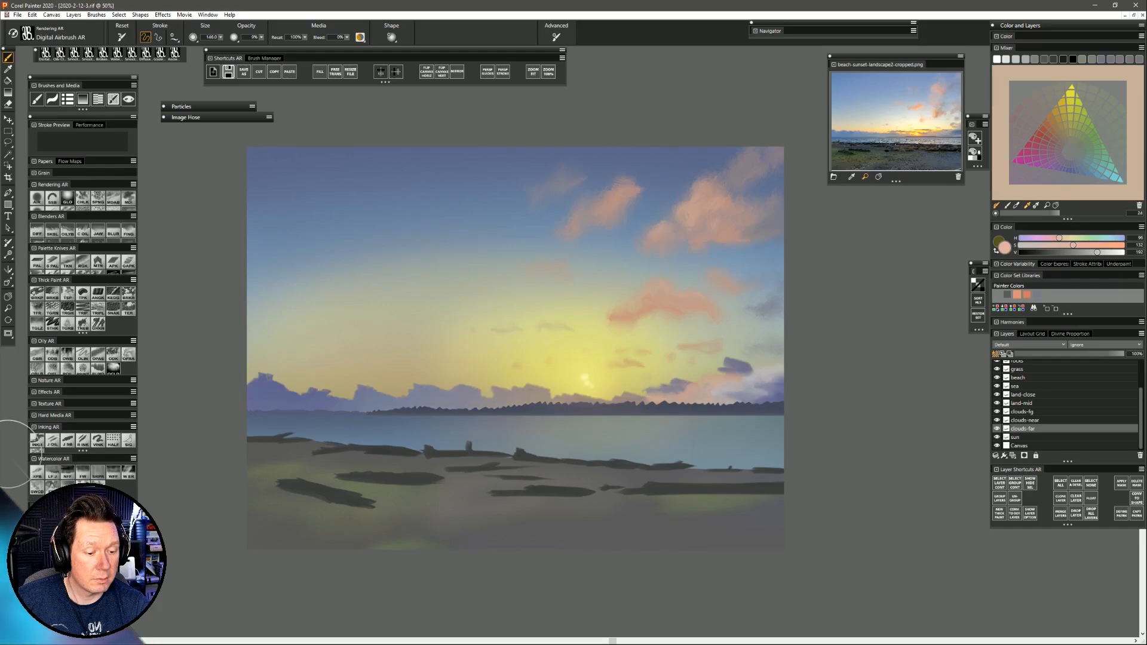
{"action": "left_click_drag", "start_coordinate": [1023, 429], "coordinate": [1038, 445]}
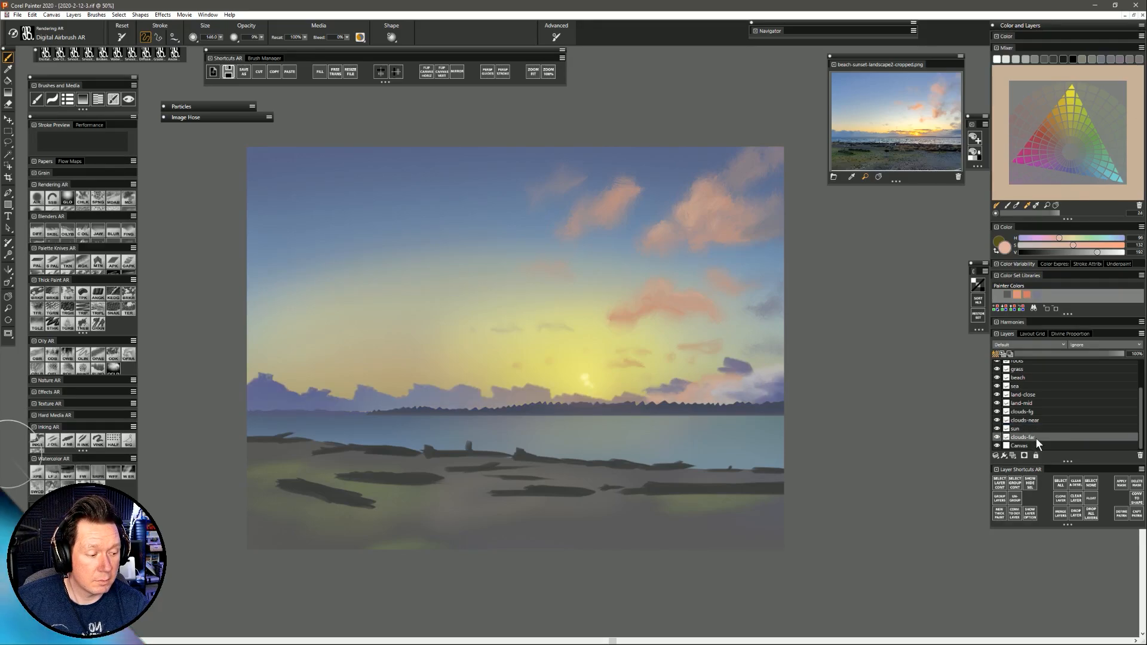
{"action": "key", "text": "ctrl+e"}
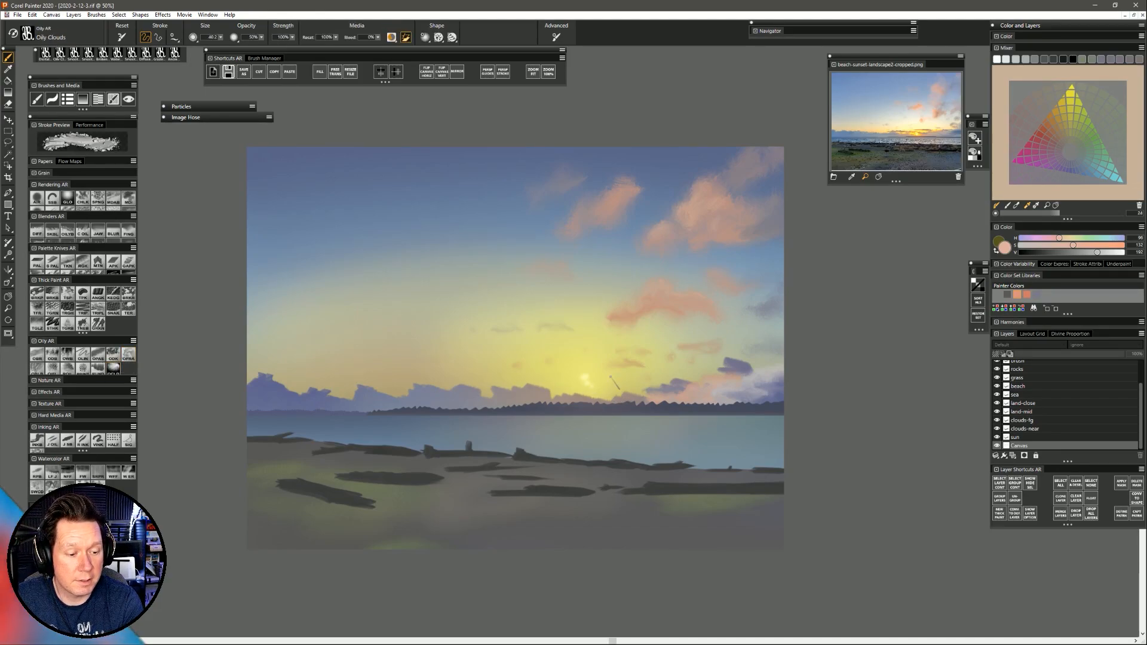
Paint orange clouds on the Canvas around the sun and along the right horizon with the Oily Clouds brush.
{"action": "left_click", "coordinate": [632, 313], "text": "alt"}
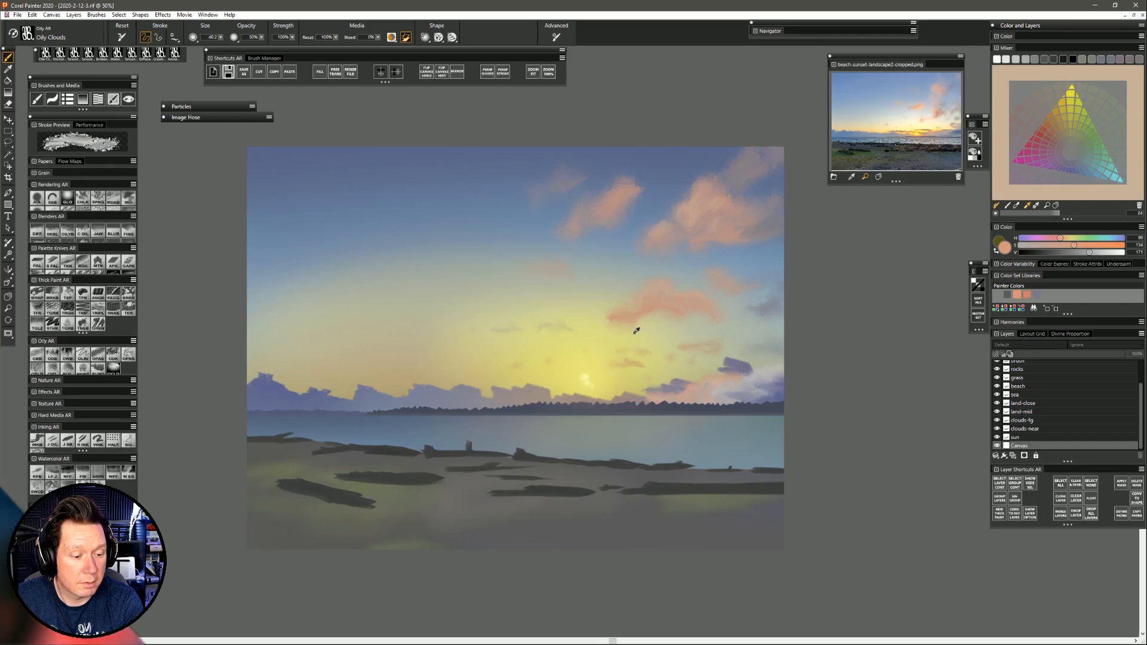
{"action": "left_click", "coordinate": [1028, 294]}
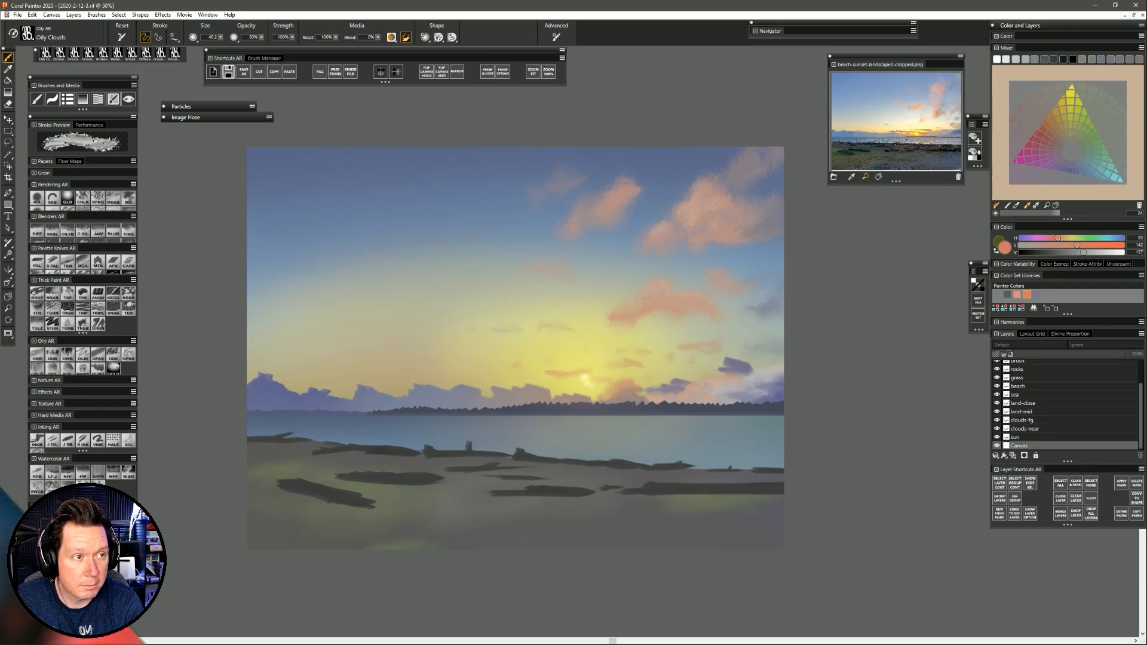
{"action": "mouse_move", "coordinate": [581, 396]}
{"action": "left_mouse_down"}
{"action": "mouse_move", "coordinate": [556, 396]}
{"action": "mouse_move", "coordinate": [582, 397]}
{"action": "mouse_move", "coordinate": [555, 394]}
{"action": "mouse_move", "coordinate": [546, 386]}
{"action": "mouse_move", "coordinate": [558, 382]}
{"action": "mouse_move", "coordinate": [531, 372]}
{"action": "mouse_move", "coordinate": [537, 387]}
{"action": "mouse_move", "coordinate": [506, 385]}
{"action": "mouse_move", "coordinate": [547, 392]}
{"action": "left_mouse_up"}
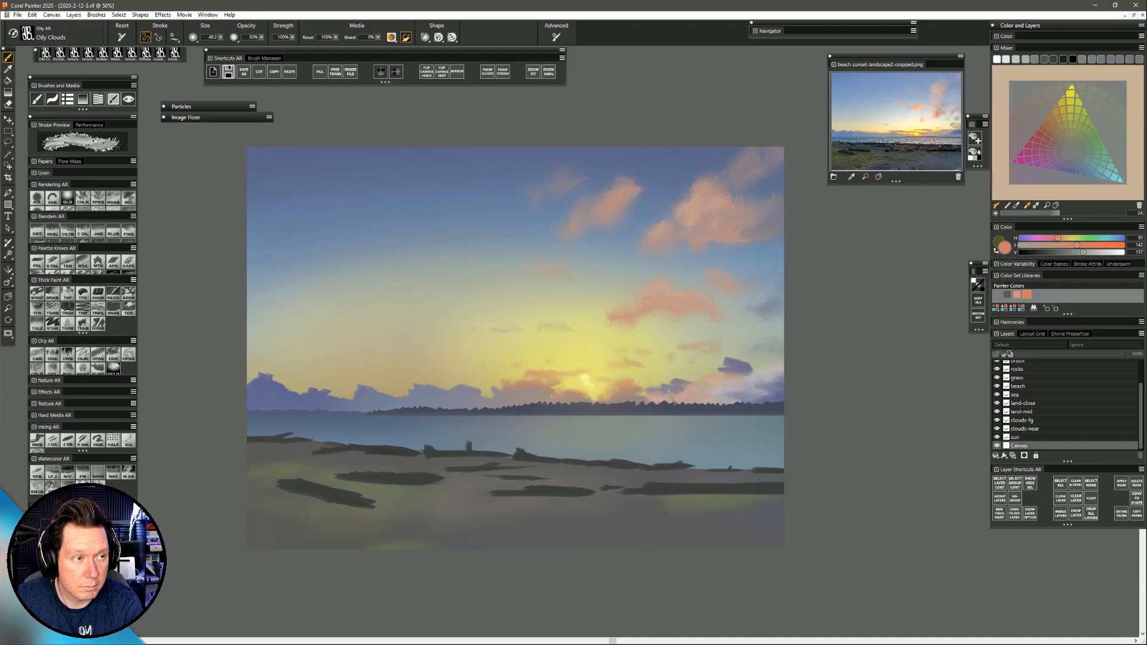
{"action": "mouse_move", "coordinate": [648, 387]}
{"action": "left_mouse_down"}
{"action": "mouse_move", "coordinate": [639, 396]}
{"action": "mouse_move", "coordinate": [670, 382]}
{"action": "mouse_move", "coordinate": [705, 390]}
{"action": "mouse_move", "coordinate": [726, 373]}
{"action": "mouse_move", "coordinate": [720, 361]}
{"action": "mouse_move", "coordinate": [747, 367]}
{"action": "mouse_move", "coordinate": [676, 384]}
{"action": "left_mouse_up"}
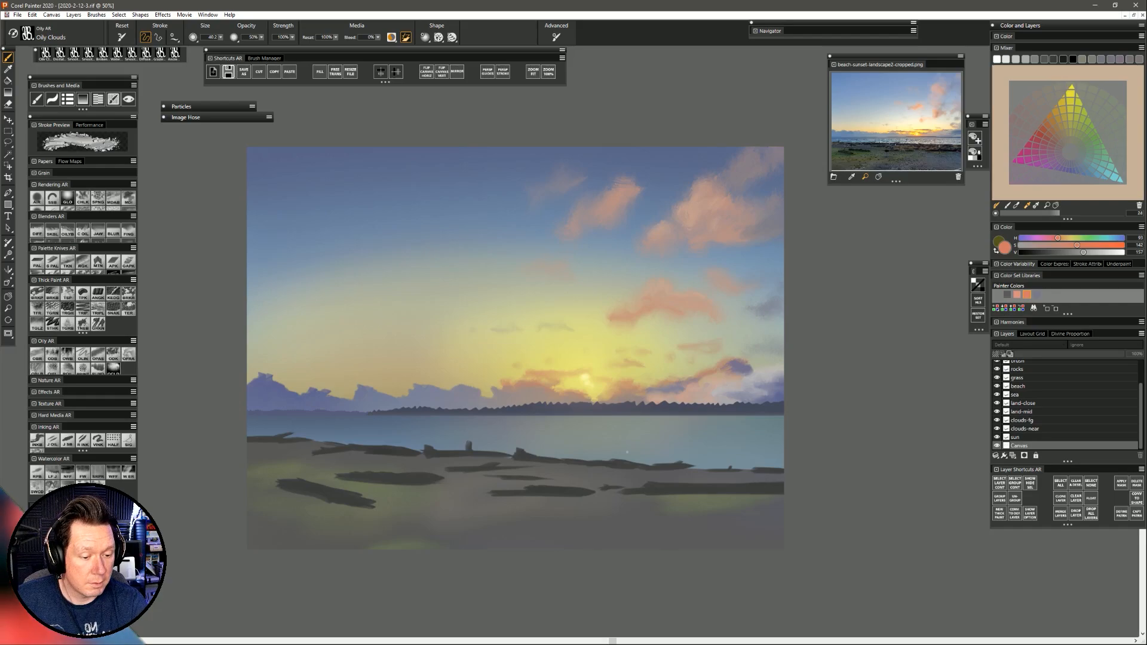
Choose a muted orange, reduce the brush size to about 12, and paint small cloud strokes beside the sun, brightening the color between strokes.
{"action": "left_click", "coordinate": [1055, 113]}
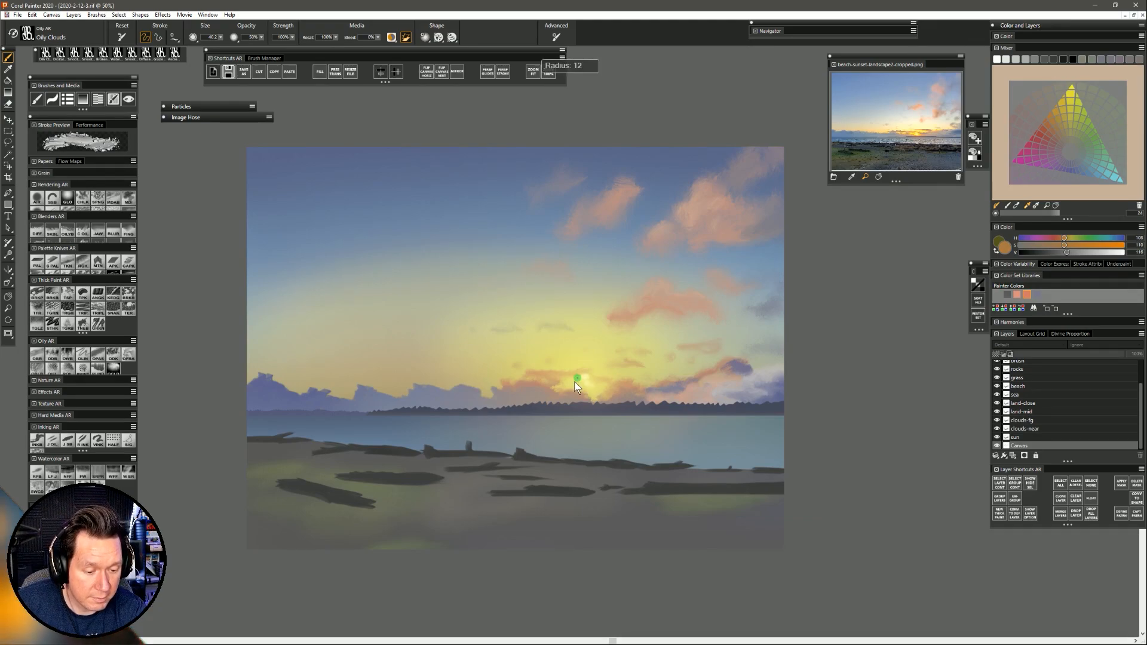
{"action": "left_click_drag", "start_coordinate": [578, 383], "coordinate": [581, 384]}
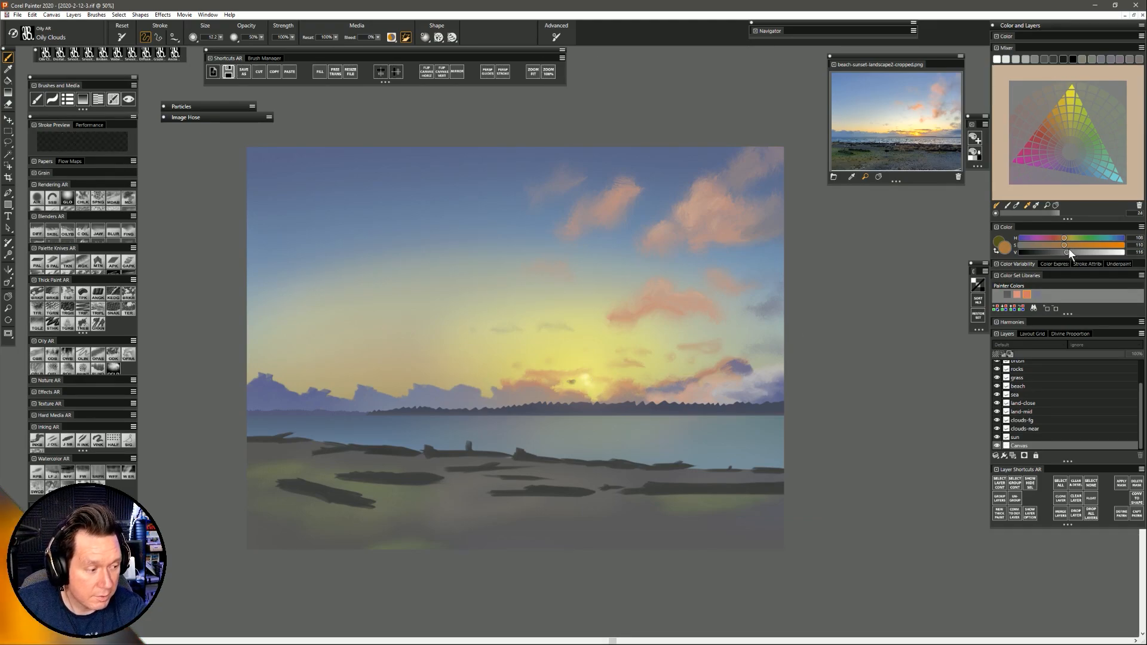
{"action": "left_click_drag", "start_coordinate": [1079, 254], "coordinate": [1082, 252]}
{"action": "left_click_drag", "start_coordinate": [570, 382], "coordinate": [577, 383]}
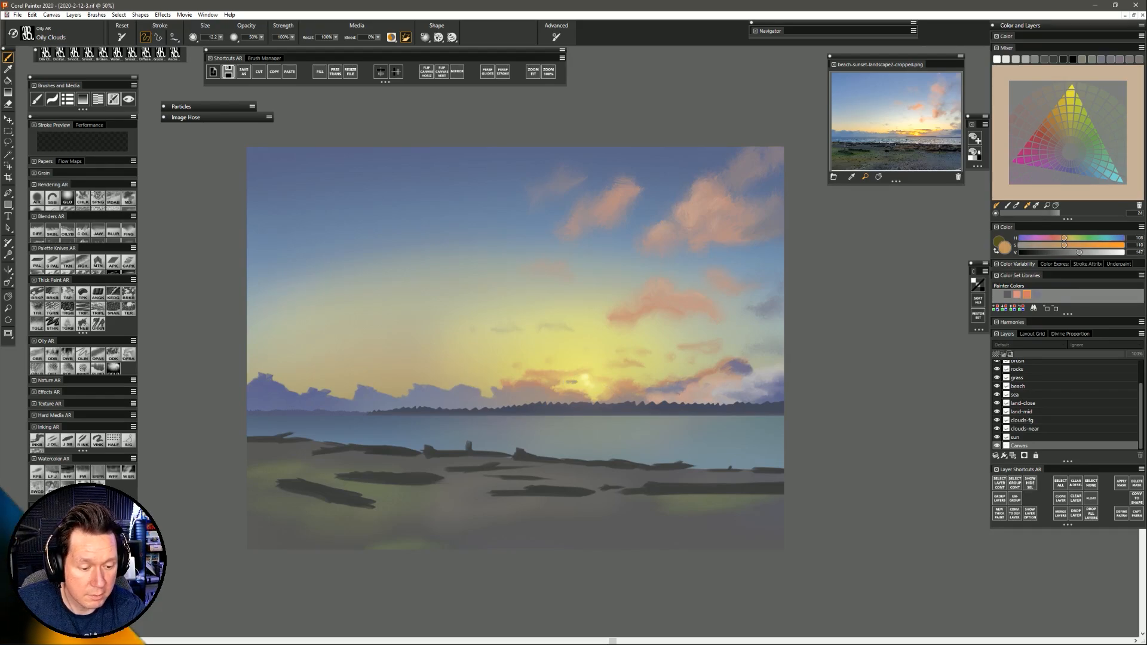
Lighten the muted orange and dab small cloud highlights just beside the sun.
{"action": "left_click_drag", "start_coordinate": [1079, 252], "coordinate": [1088, 252]}
{"action": "left_click_drag", "start_coordinate": [566, 383], "coordinate": [568, 383]}
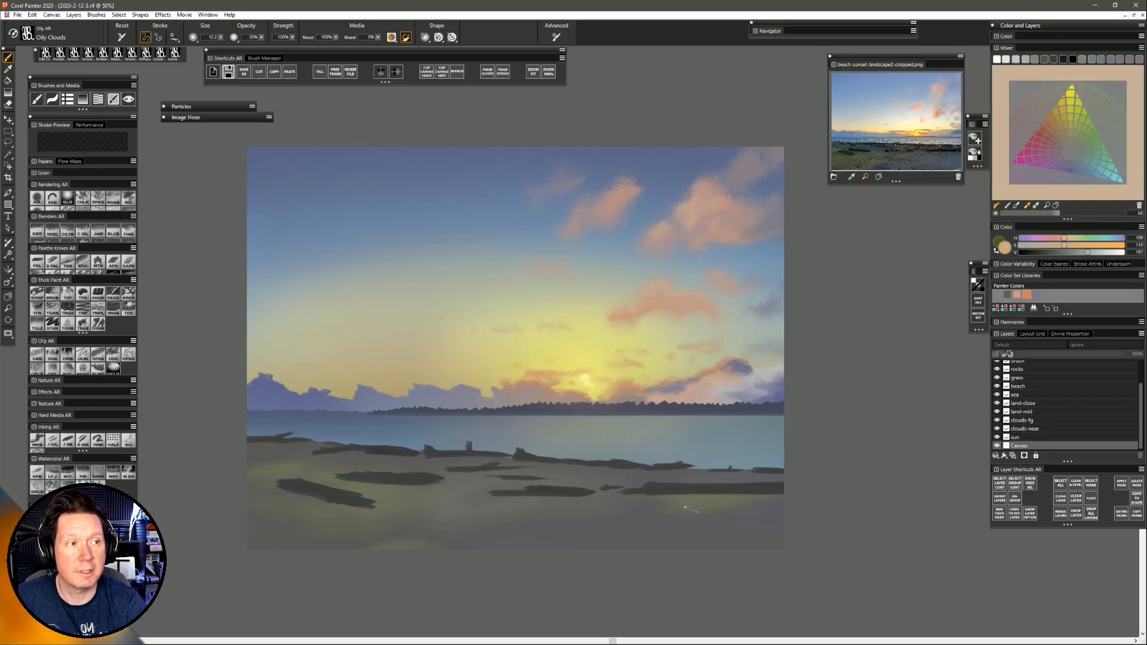
{"action": "left_click_drag", "start_coordinate": [570, 382], "coordinate": [574, 380]}
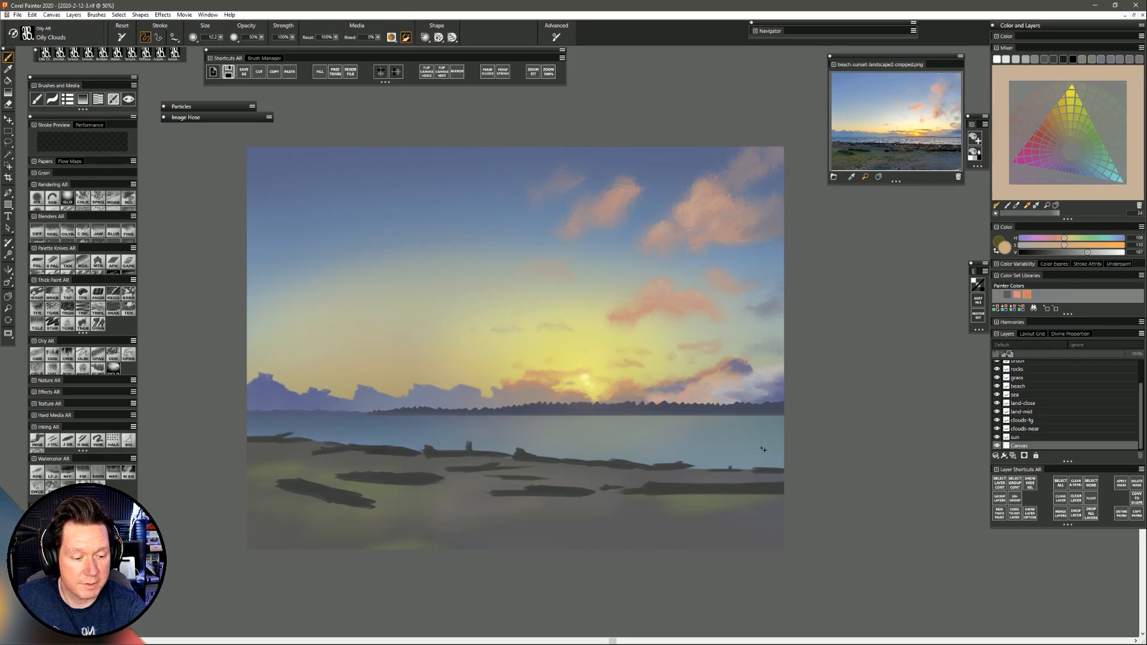
Choose a golden orange from the mixer, lighten it in stages, and paint small cloud strokes beside the sun.
{"action": "left_click", "coordinate": [1061, 102]}
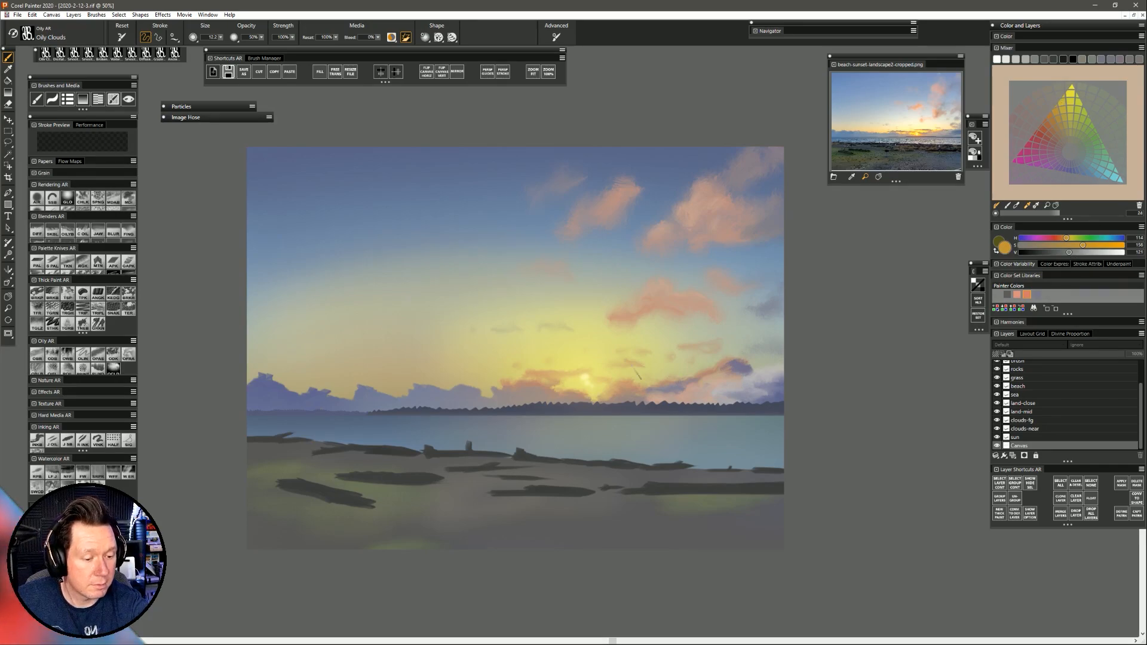
{"action": "left_click_drag", "start_coordinate": [575, 382], "coordinate": [571, 384]}
{"action": "left_click", "coordinate": [1078, 253]}
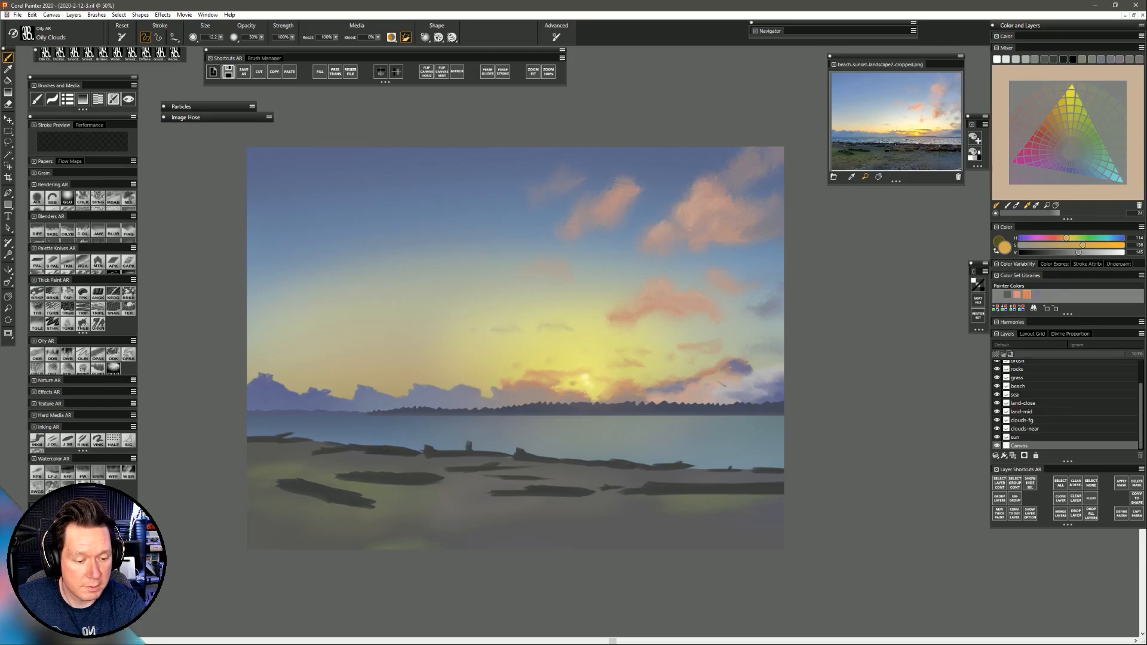
{"action": "left_click", "coordinate": [1085, 252]}
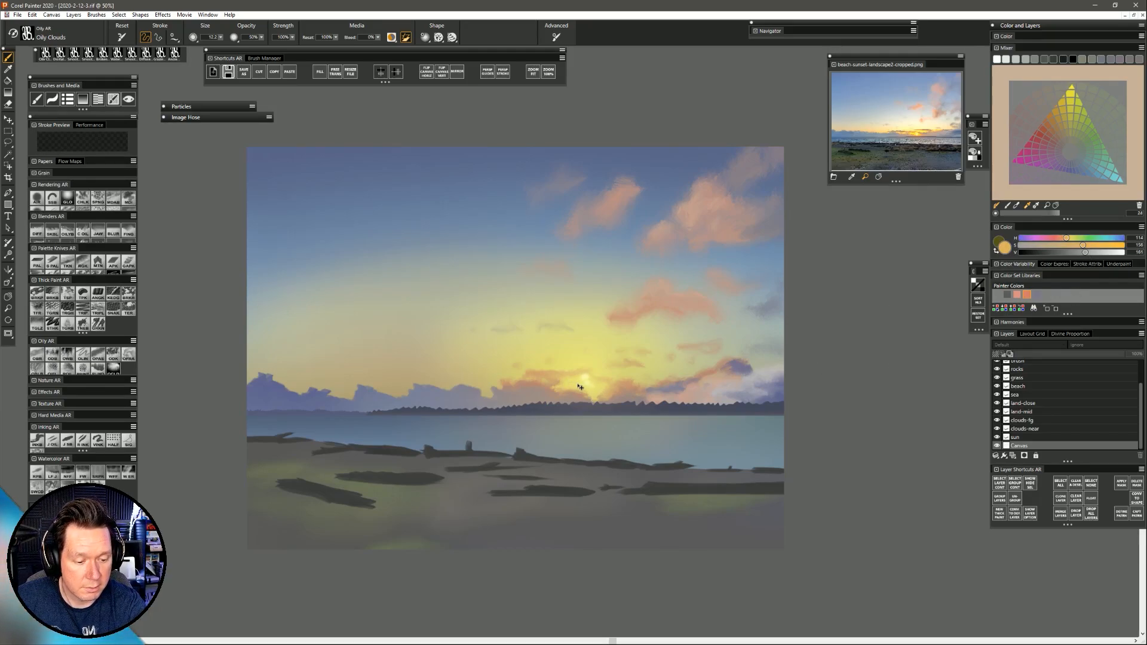
{"action": "left_click_drag", "start_coordinate": [575, 383], "coordinate": [571, 384]}
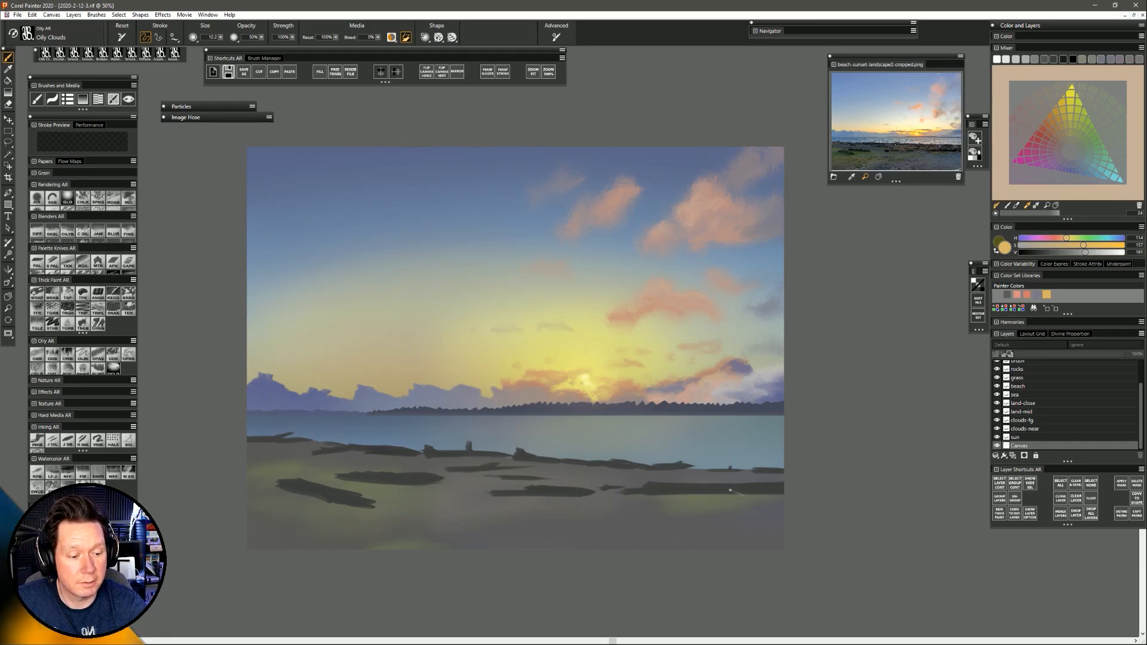
Pick a saturated yellow, darken it slightly, enlarge the brush, and paint glowing rims on the clouds around the sun and the large right-hand horizon cloud.
{"action": "left_click", "coordinate": [1074, 85]}
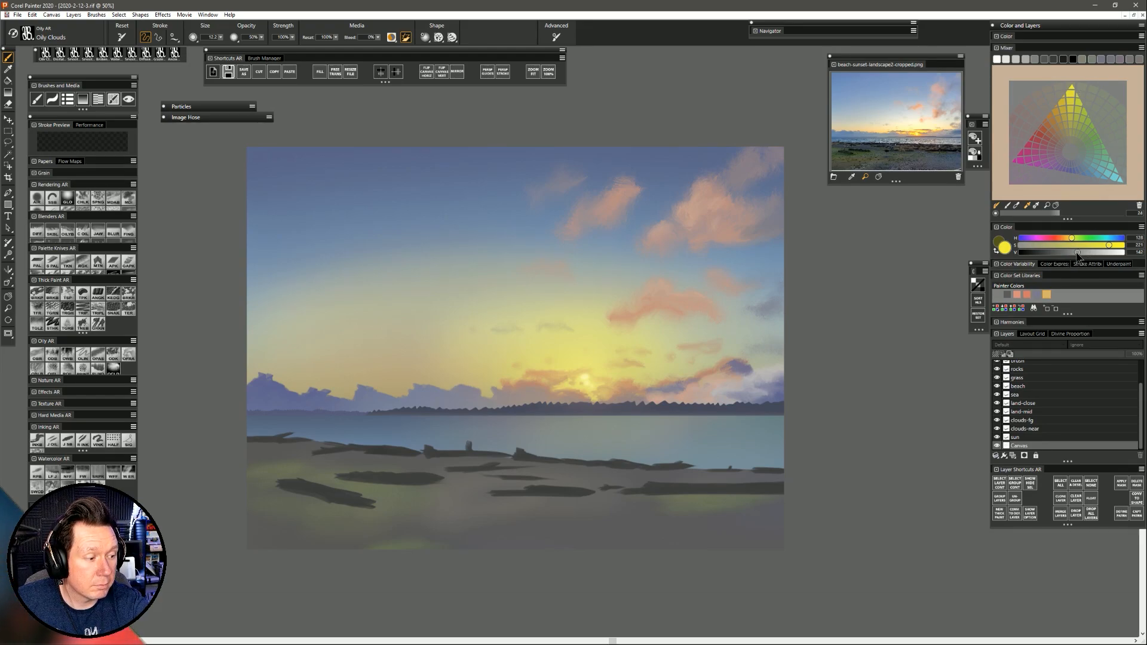
{"action": "left_click_drag", "start_coordinate": [1080, 253], "coordinate": [1072, 256]}
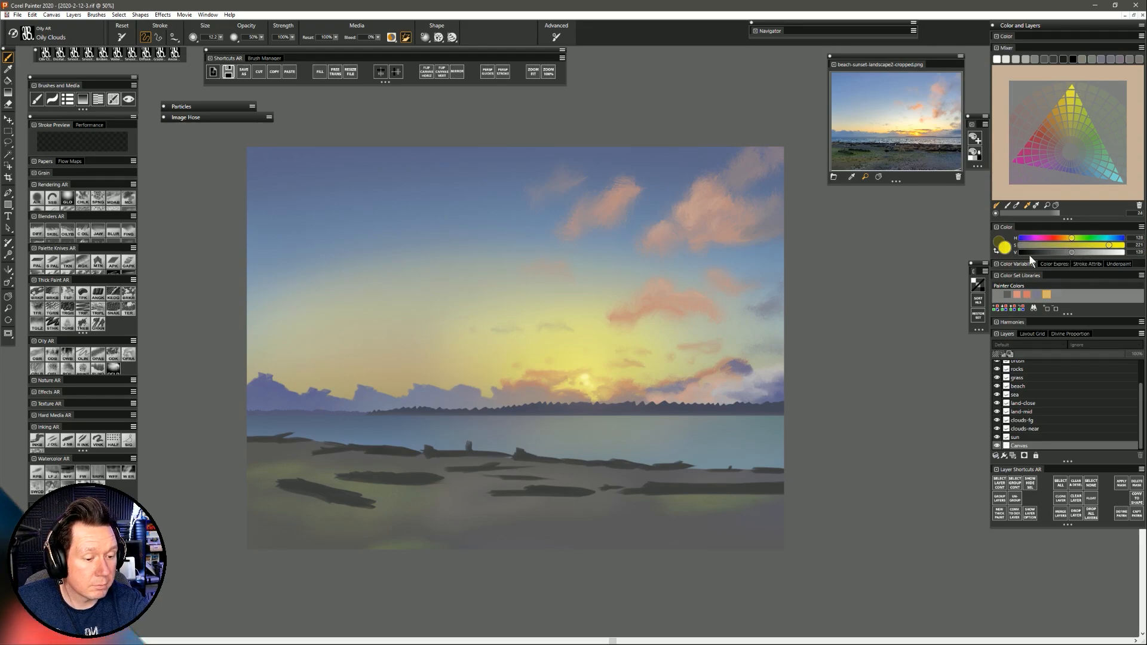
{"action": "key", "text": "bracketright"}
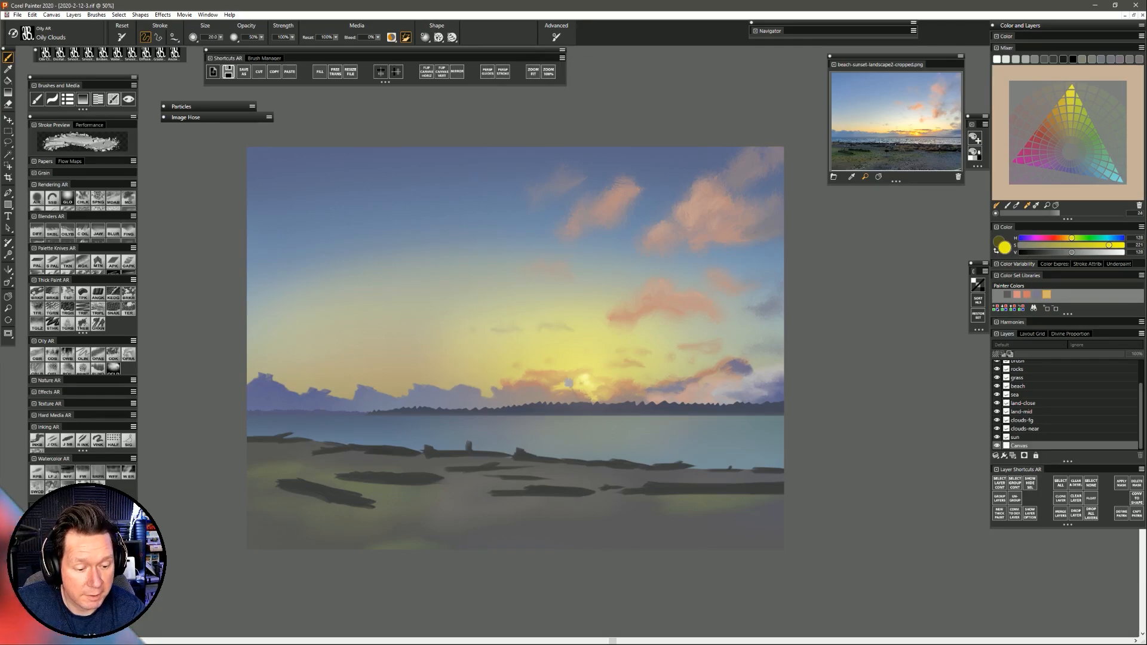
{"action": "mouse_move", "coordinate": [571, 384]}
{"action": "left_mouse_down"}
{"action": "mouse_move", "coordinate": [560, 387]}
{"action": "mouse_move", "coordinate": [606, 393]}
{"action": "mouse_move", "coordinate": [532, 379]}
{"action": "left_mouse_up"}
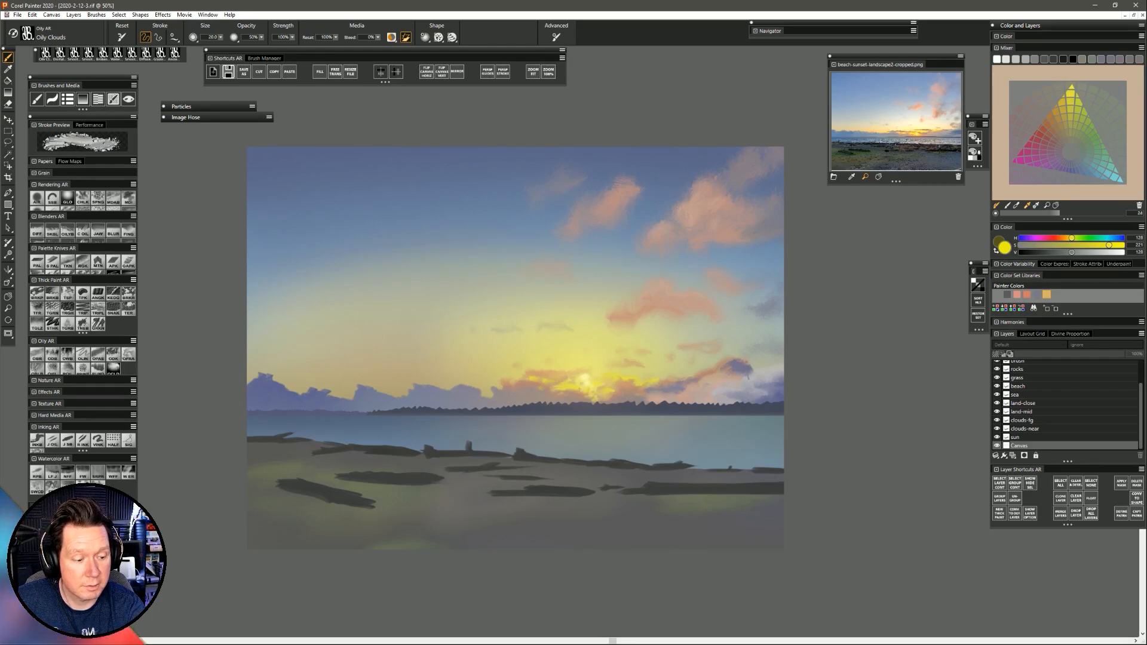
{"action": "left_click_drag", "start_coordinate": [721, 358], "coordinate": [739, 359]}
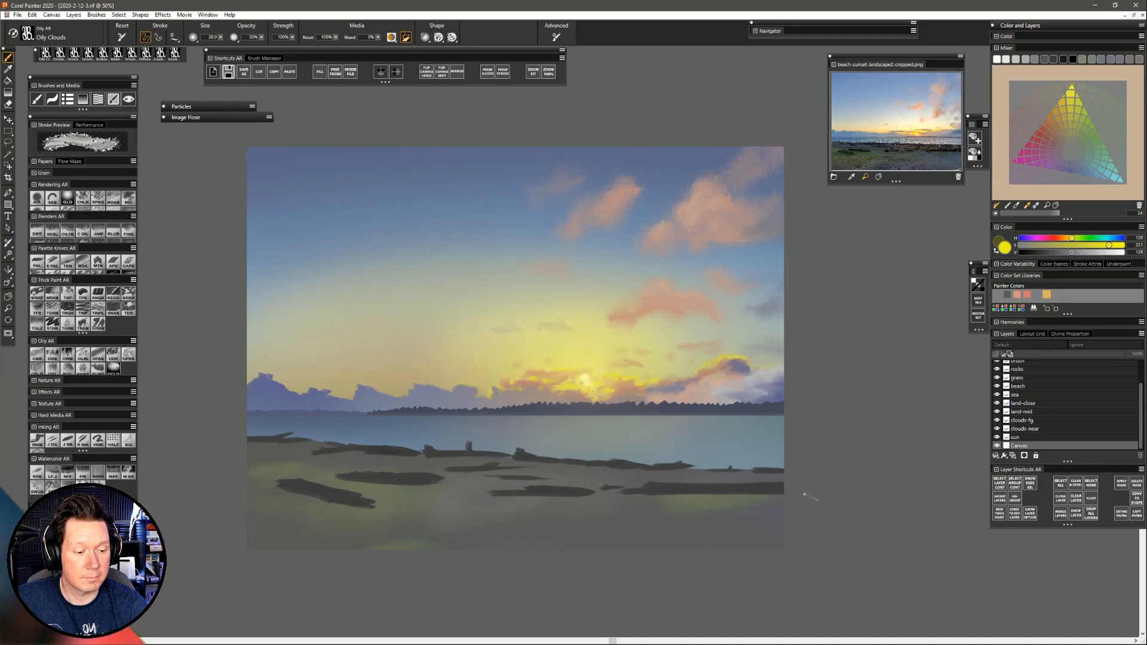
{"action": "left_click", "coordinate": [502, 397], "text": "alt"}
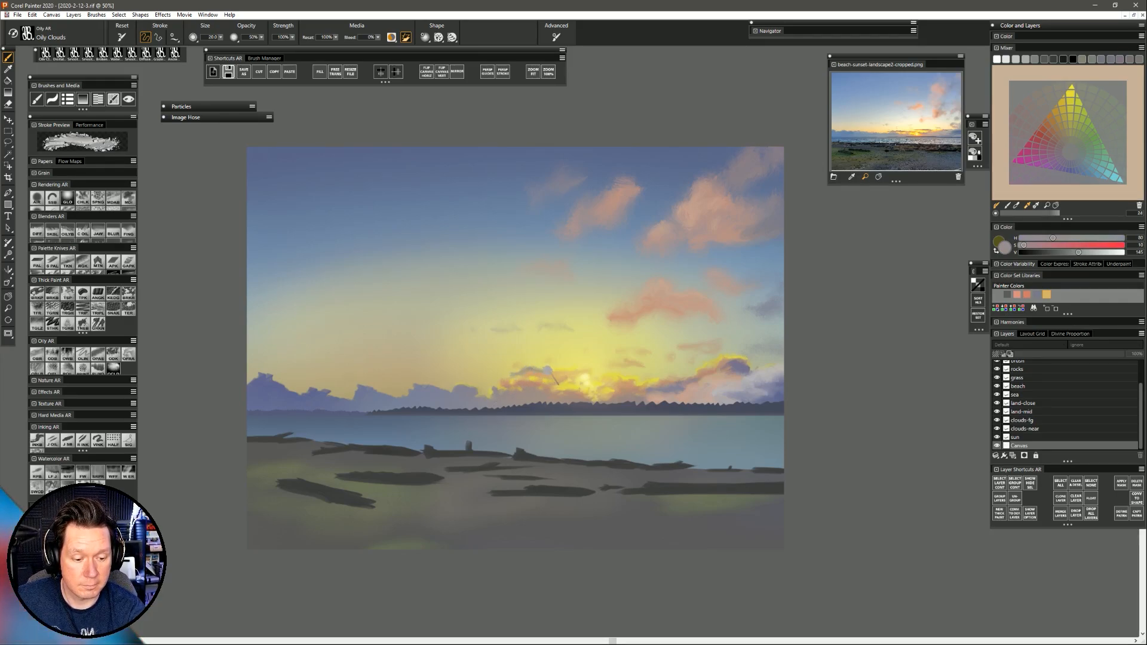
{"action": "key", "text": "ctrl+z"}
{"action": "key", "text": "ctrl+z"}
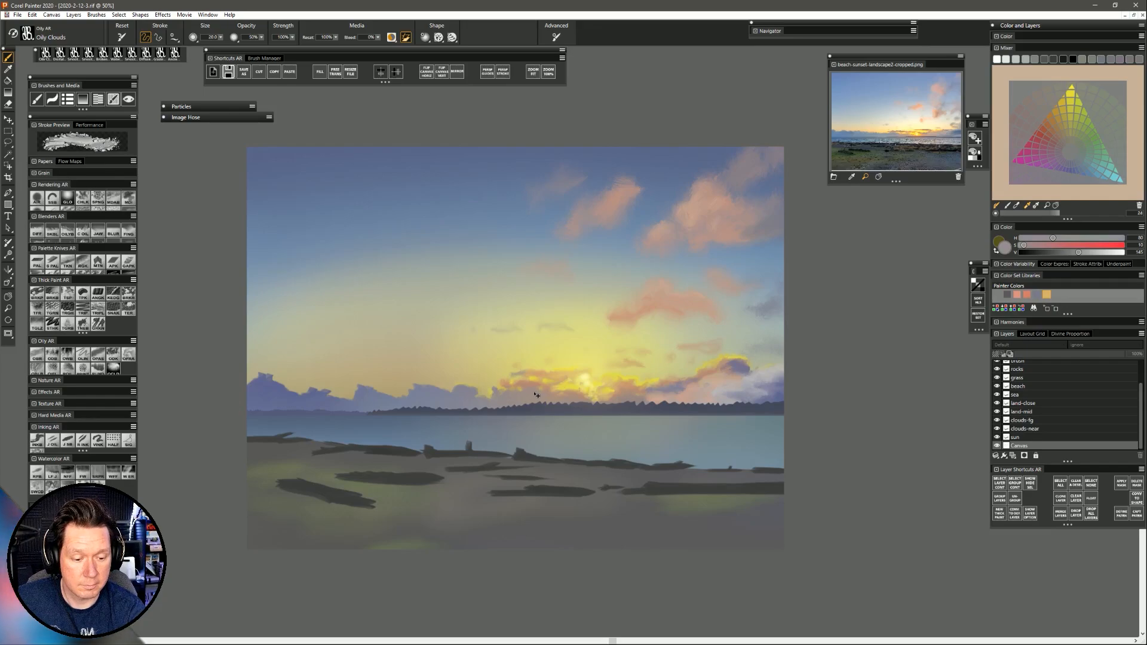
Sample muted gray and violet from the horizon clouds and paint darker cloud forms to the left of the sun.
{"action": "left_click", "coordinate": [532, 386], "text": "alt"}
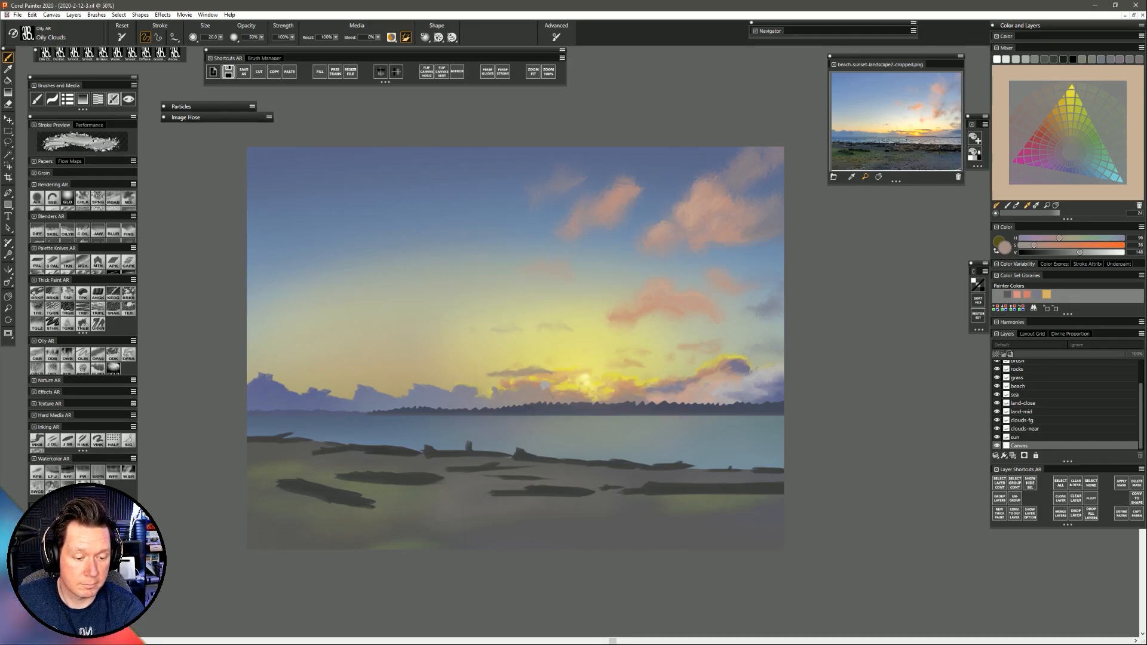
{"action": "left_click", "coordinate": [466, 392], "text": "alt"}
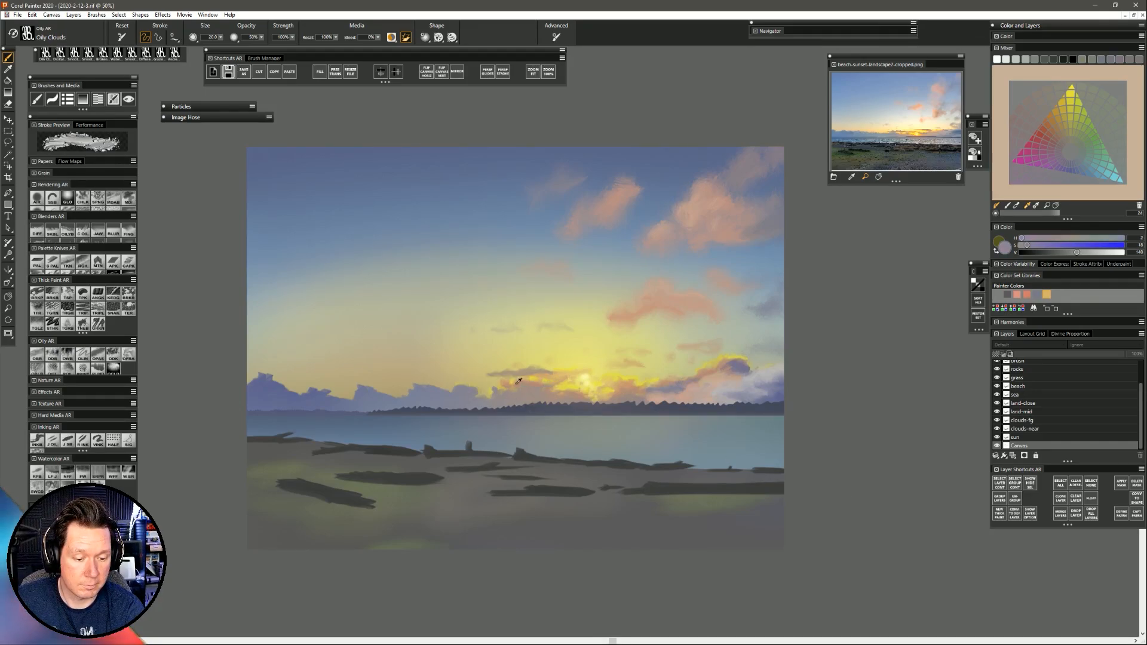
{"action": "left_click_drag", "start_coordinate": [496, 390], "coordinate": [507, 391]}
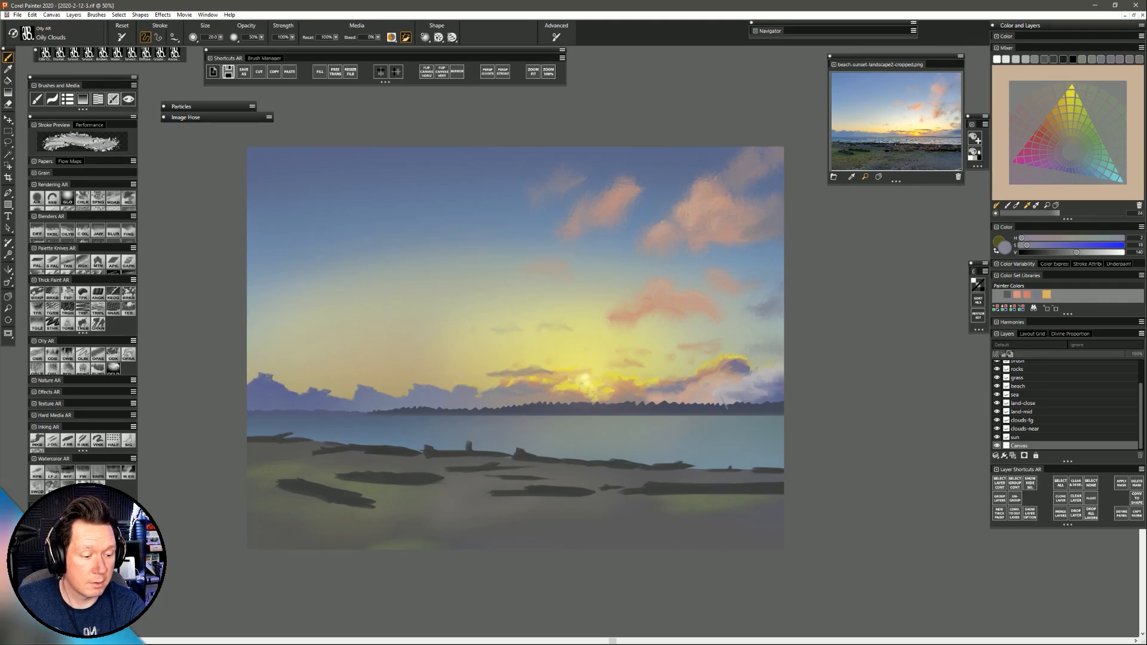
Sample several violet and blue shades from the right horizon clouds and shade that cloud bank with them.
{"action": "left_click", "coordinate": [770, 382], "text": "alt"}
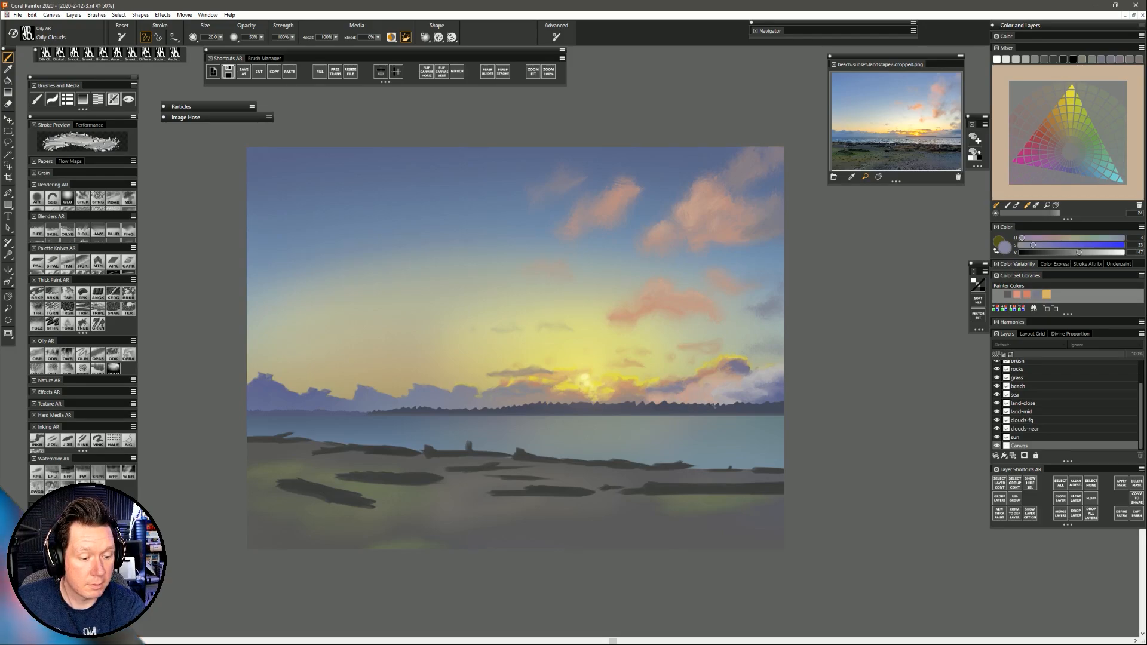
{"action": "left_click", "coordinate": [746, 392], "text": "alt"}
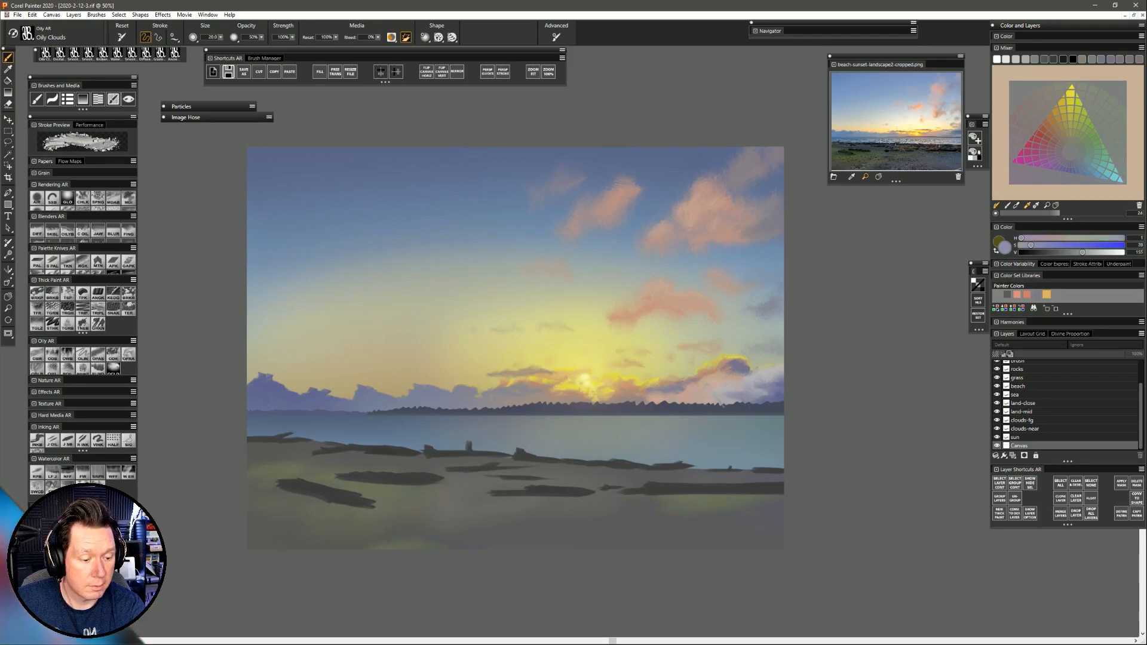
{"action": "left_click", "coordinate": [776, 394], "text": "alt"}
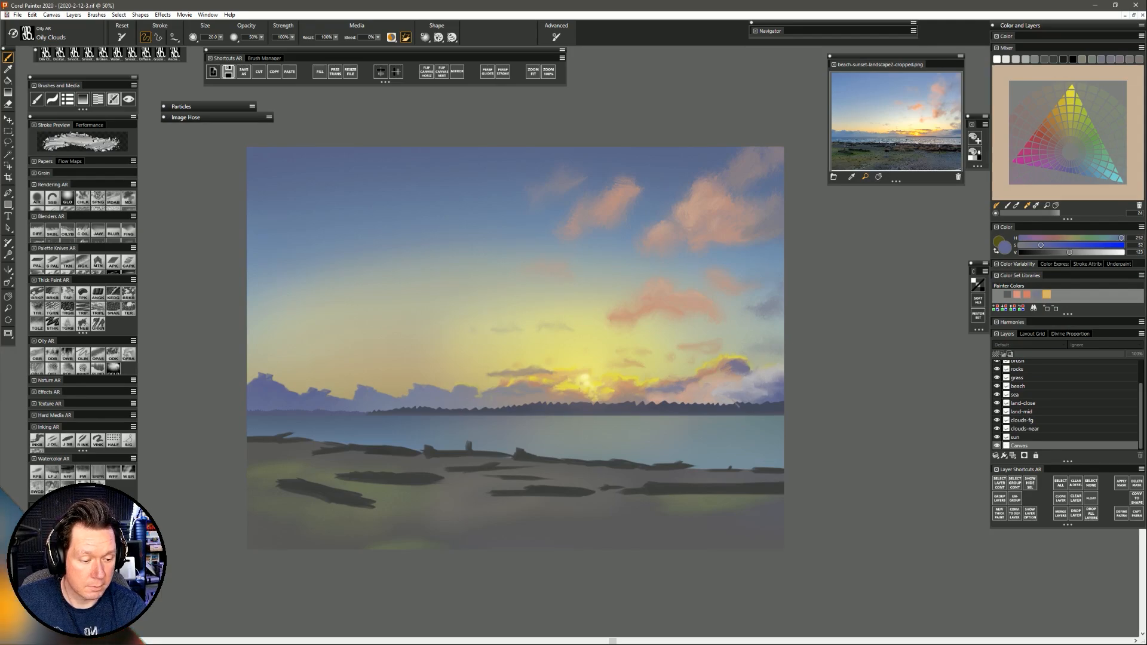
Merge the sun, clouds-near and clouds-fg layers into the Canvas.
{"action": "left_click", "coordinate": [1038, 421]}
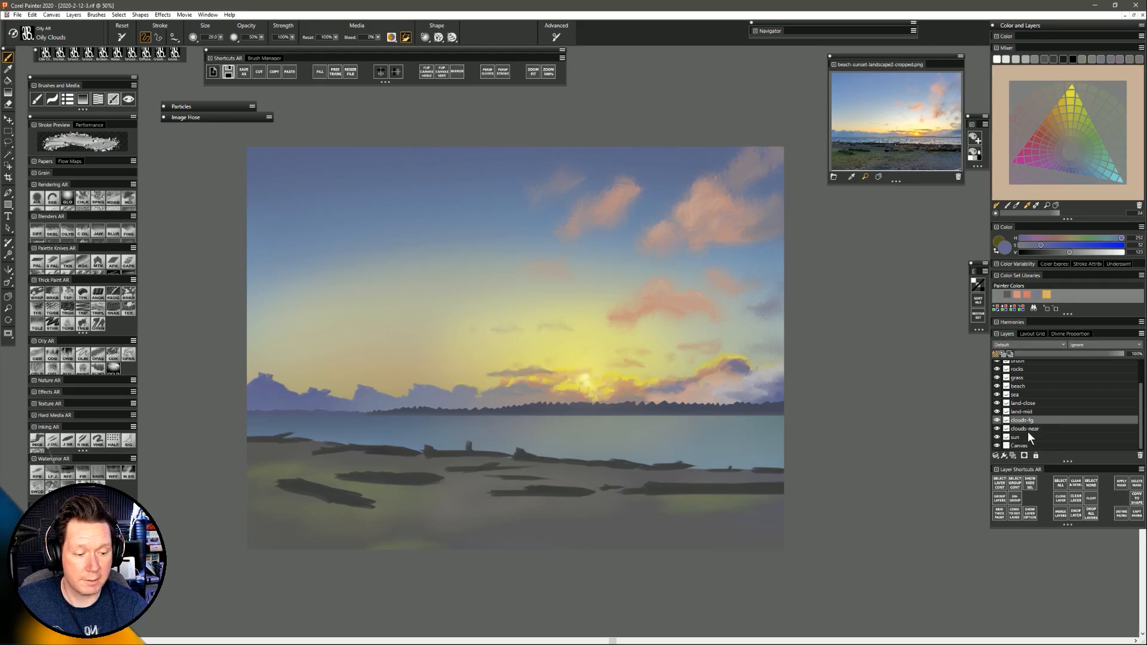
{"action": "left_click", "coordinate": [1025, 437]}
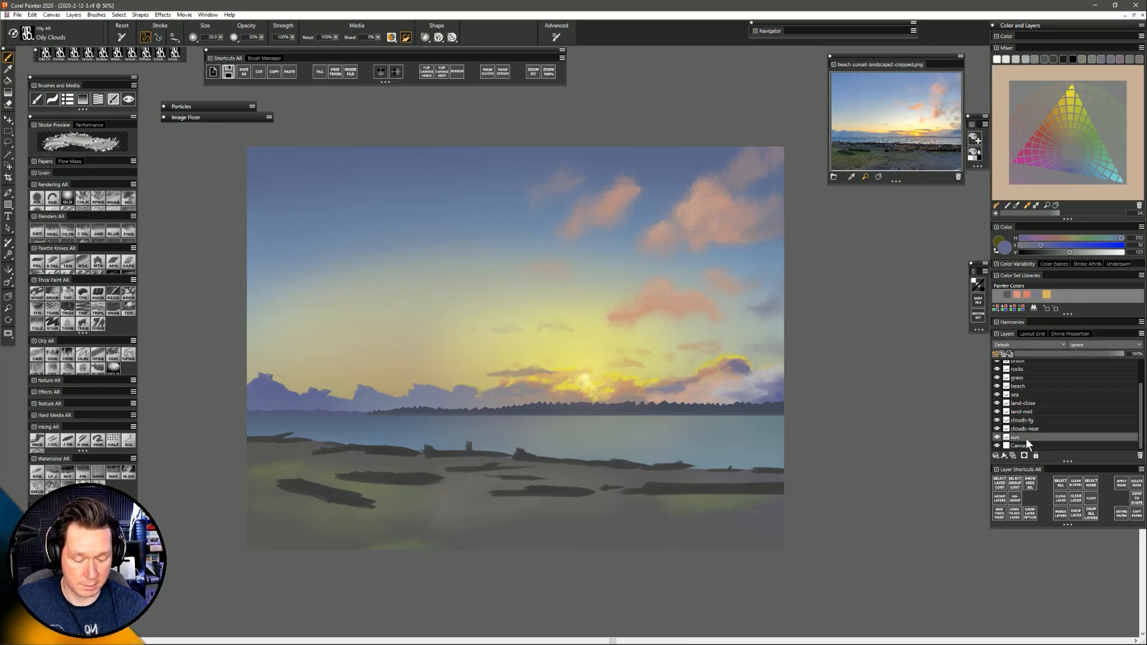
{"action": "key", "text": "ctrl+e"}
{"action": "left_click", "coordinate": [1035, 437]}
{"action": "key", "text": "ctrl+e"}
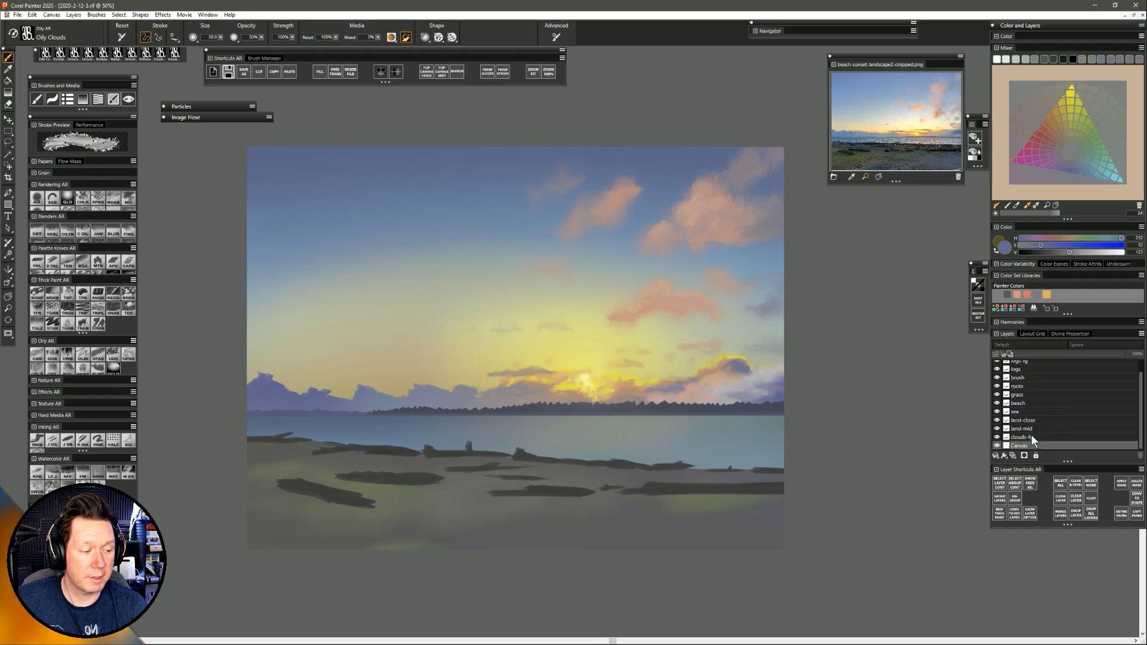
{"action": "left_click", "coordinate": [1036, 437]}
{"action": "key", "text": "ctrl+e"}
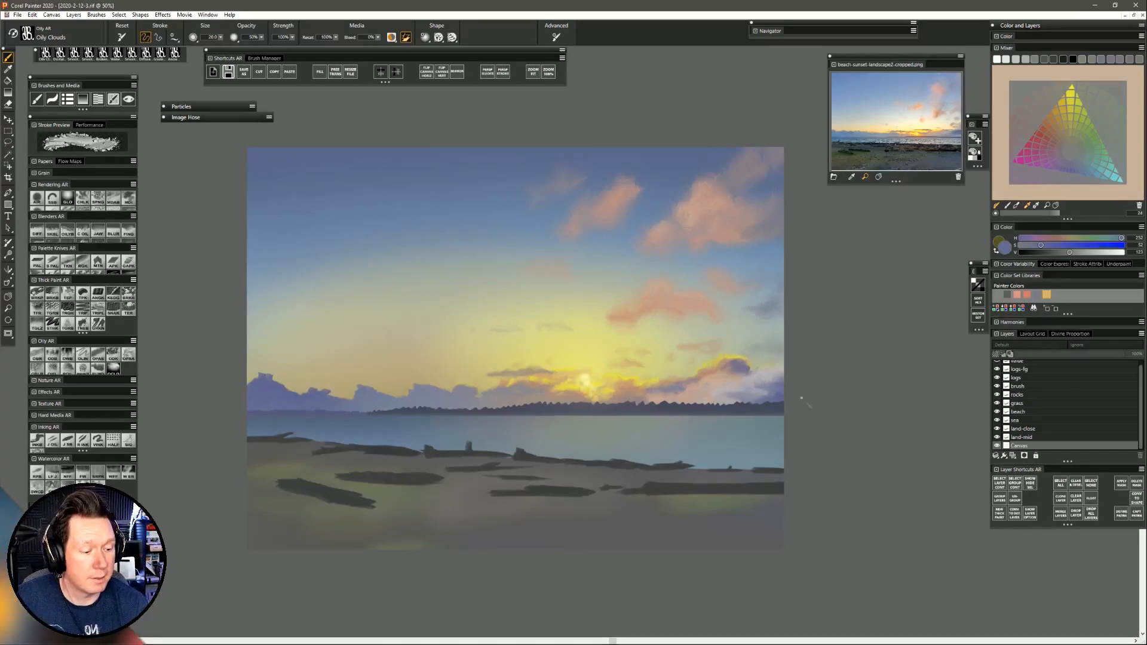
Sample a pale gray-pink from the right horizon clouds, lighten it, and paint soft highlights across that cloud bank.
{"action": "left_click", "coordinate": [776, 390], "text": "alt"}
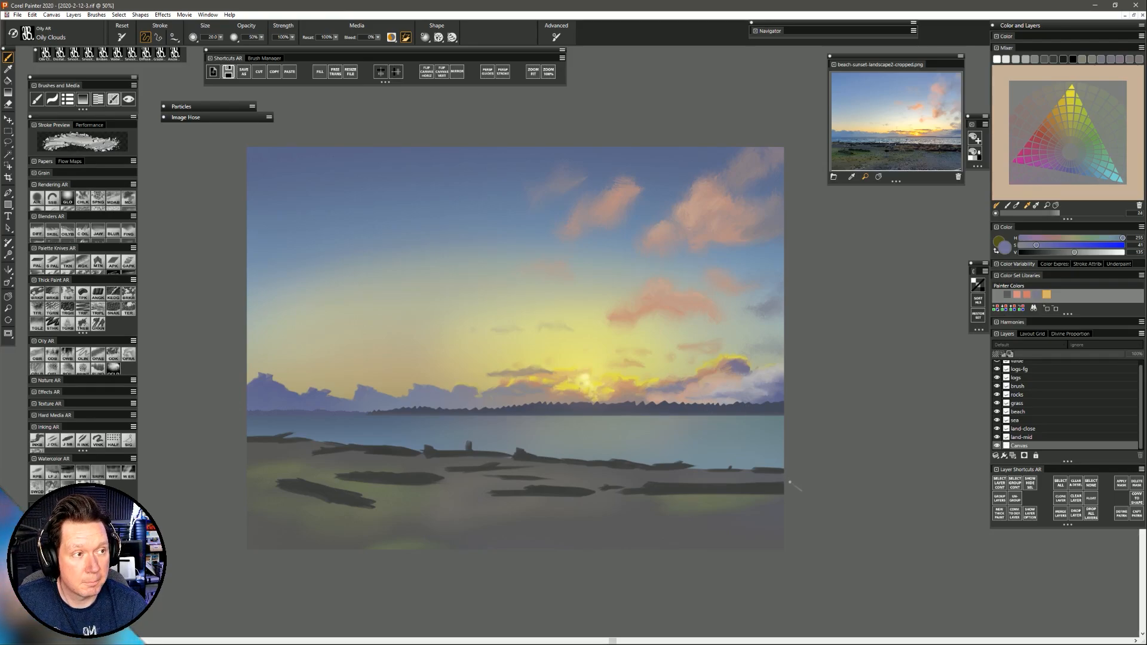
{"action": "left_click", "coordinate": [731, 385], "text": "alt"}
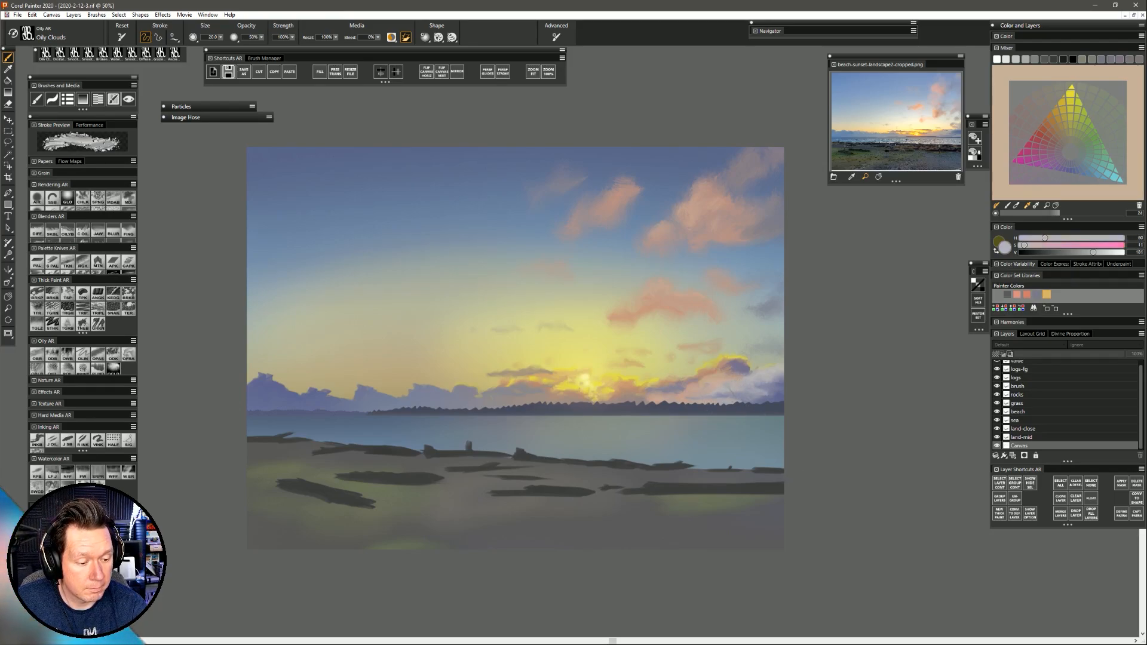
{"action": "left_click_drag", "start_coordinate": [1094, 252], "coordinate": [1098, 253]}
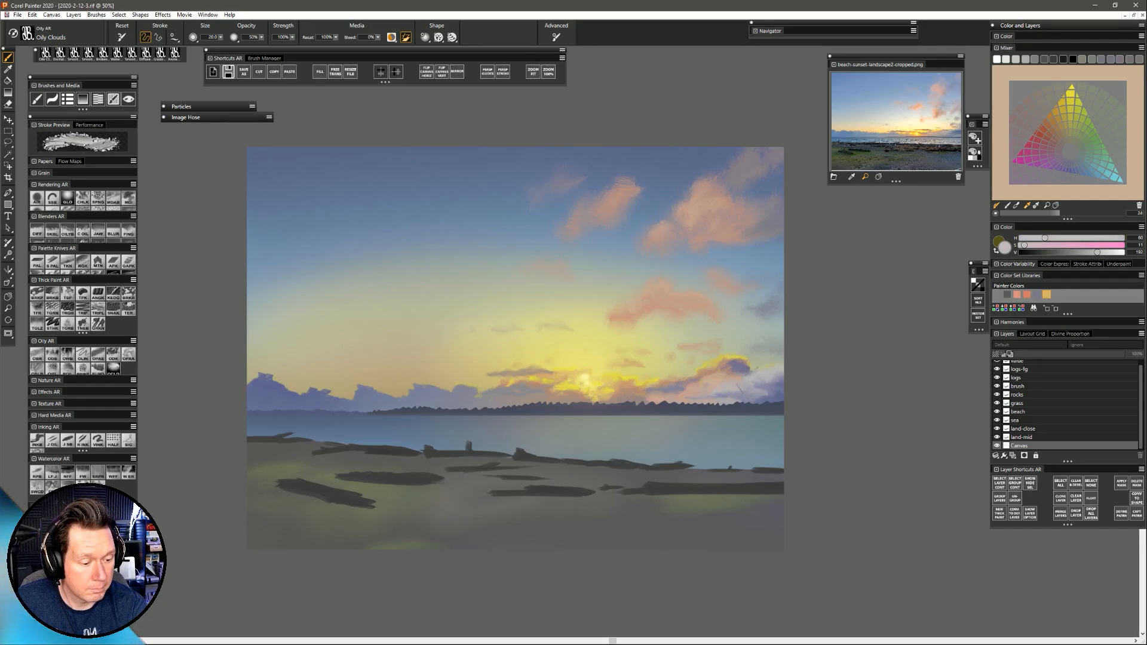
{"action": "left_click_drag", "start_coordinate": [717, 391], "coordinate": [782, 388]}
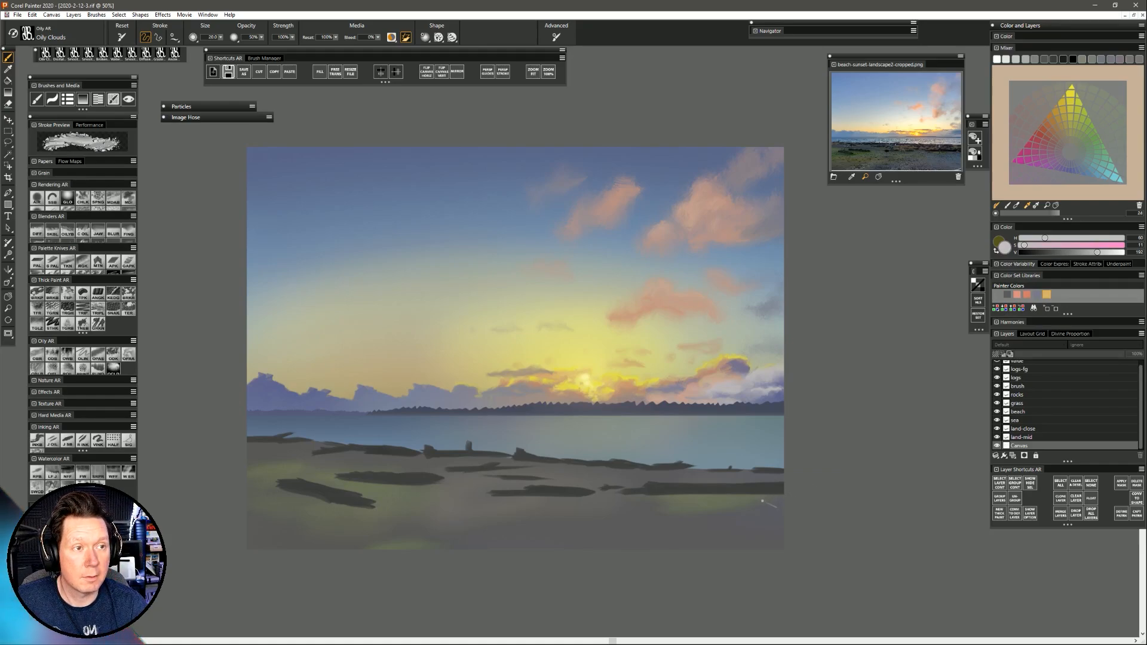
Sample the pale cloud color, enlarge the brush, and paint highlights along the left horizon cloud bank, shading it with a sampled blue-violet.
{"action": "mouse_move", "coordinate": [454, 393]}
{"action": "left_mouse_down"}
{"action": "mouse_move", "coordinate": [422, 383]}
{"action": "mouse_move", "coordinate": [460, 400]}
{"action": "mouse_move", "coordinate": [468, 389]}
{"action": "mouse_move", "coordinate": [481, 406]}
{"action": "mouse_move", "coordinate": [426, 398]}
{"action": "mouse_move", "coordinate": [495, 393]}
{"action": "left_mouse_up"}
{"action": "key", "text": "ctrl+z"}
{"action": "left_click", "coordinate": [740, 387], "text": "alt"}
{"action": "key", "text": "bracketright"}
{"action": "key", "text": "bracketright"}
{"action": "mouse_move", "coordinate": [419, 400]}
{"action": "left_mouse_down"}
{"action": "mouse_move", "coordinate": [360, 388]}
{"action": "mouse_move", "coordinate": [373, 395]}
{"action": "left_mouse_up"}
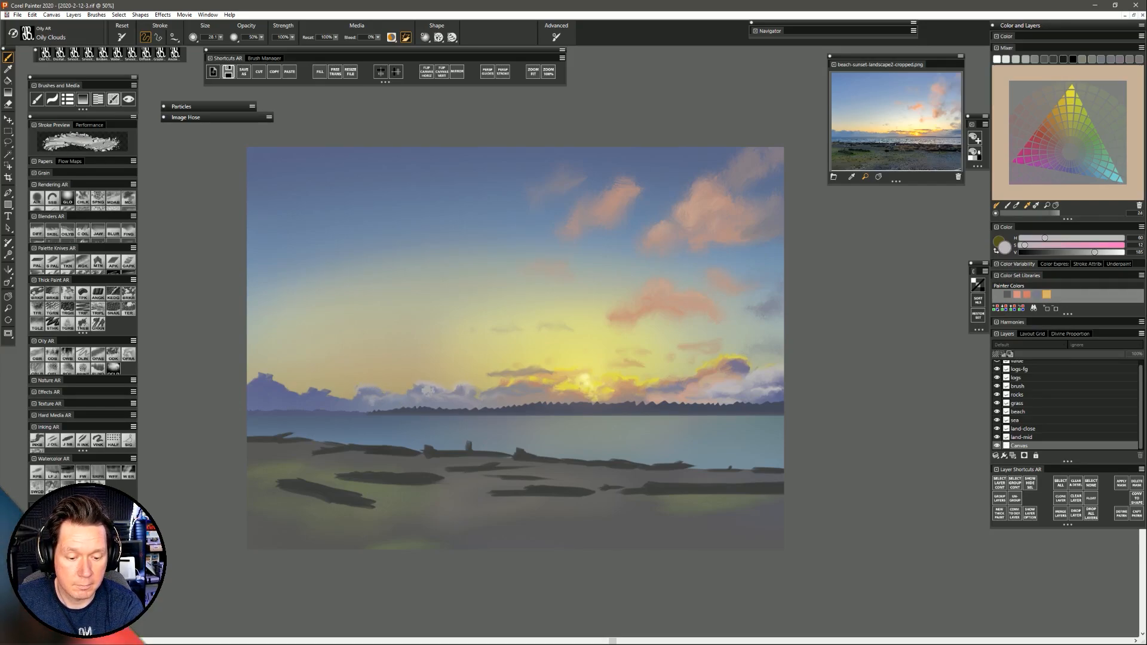
{"action": "mouse_move", "coordinate": [357, 399]}
{"action": "left_mouse_down"}
{"action": "mouse_move", "coordinate": [325, 391]}
{"action": "mouse_move", "coordinate": [304, 399]}
{"action": "mouse_move", "coordinate": [328, 404]}
{"action": "mouse_move", "coordinate": [334, 397]}
{"action": "mouse_move", "coordinate": [302, 401]}
{"action": "mouse_move", "coordinate": [415, 411]}
{"action": "mouse_move", "coordinate": [272, 385]}
{"action": "mouse_move", "coordinate": [280, 377]}
{"action": "mouse_move", "coordinate": [249, 393]}
{"action": "mouse_move", "coordinate": [299, 392]}
{"action": "left_mouse_up"}
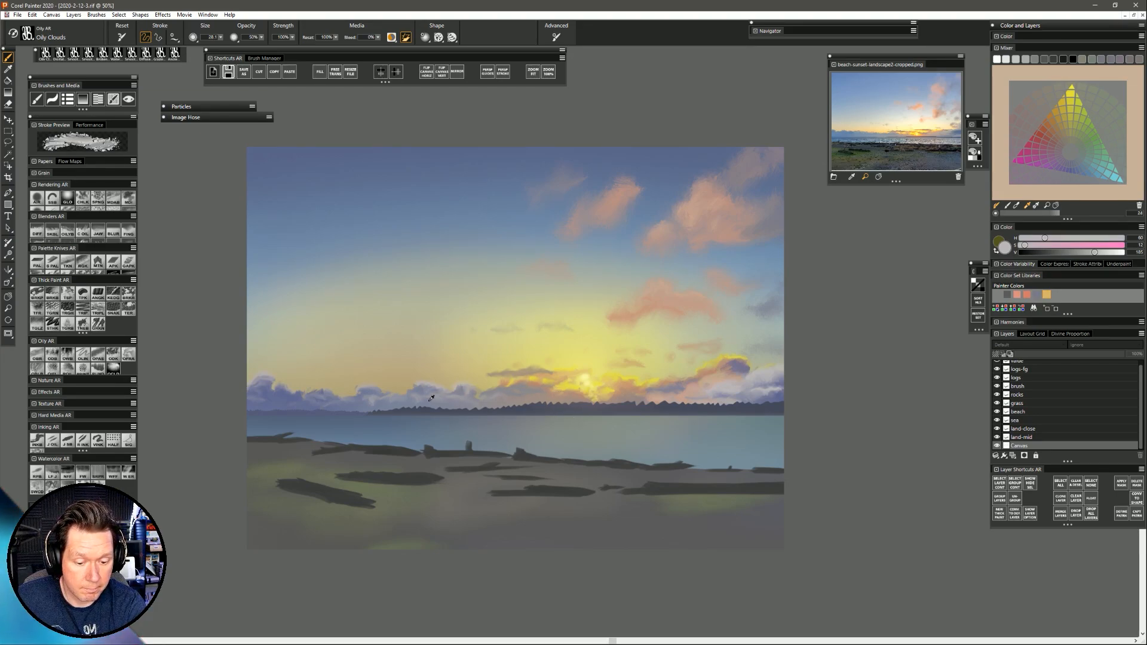
{"action": "left_click", "coordinate": [370, 398], "text": "alt"}
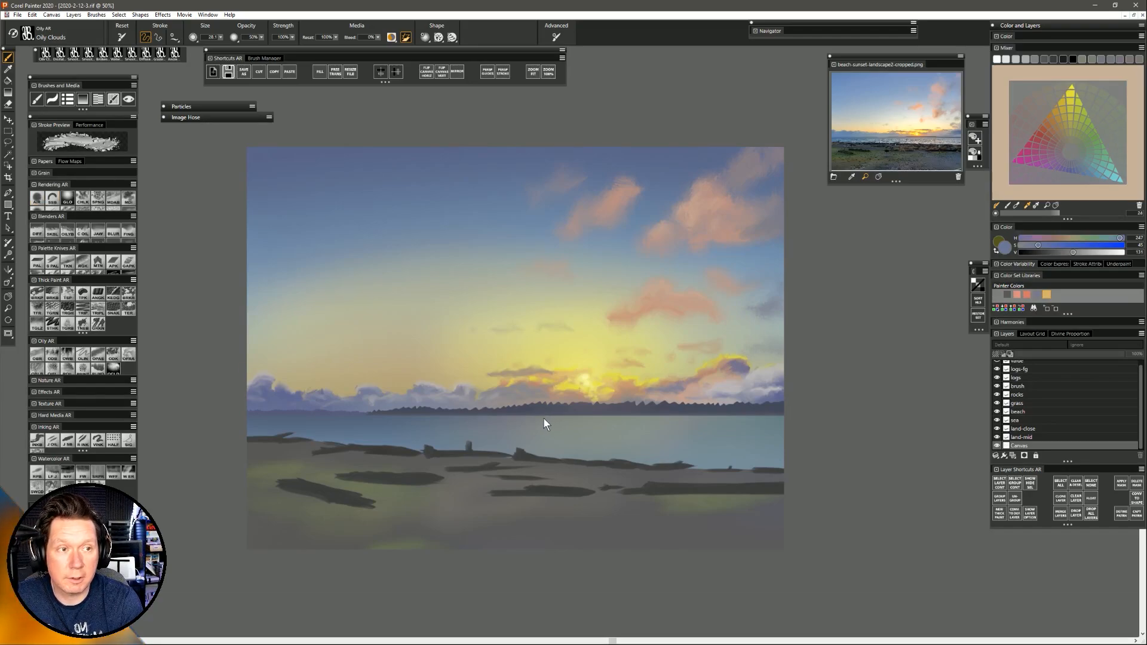
{"action": "key", "text": "a"}
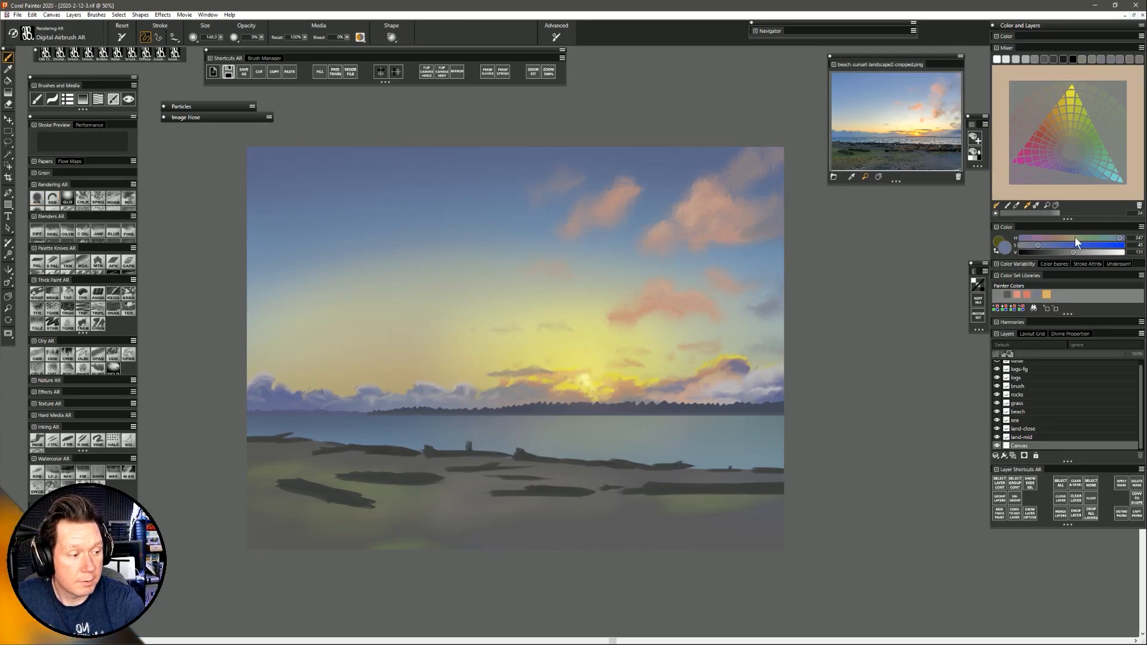
{"action": "left_click", "coordinate": [1055, 112]}
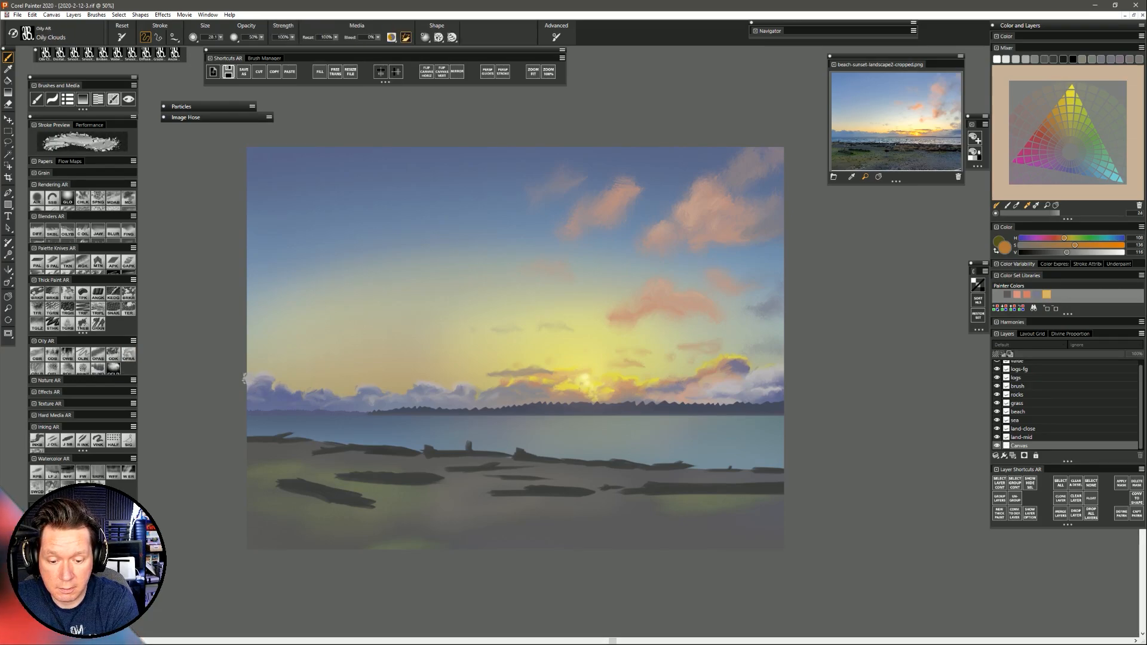
{"action": "left_click_drag", "start_coordinate": [247, 377], "coordinate": [263, 372]}
{"action": "key", "text": "ctrl+z"}
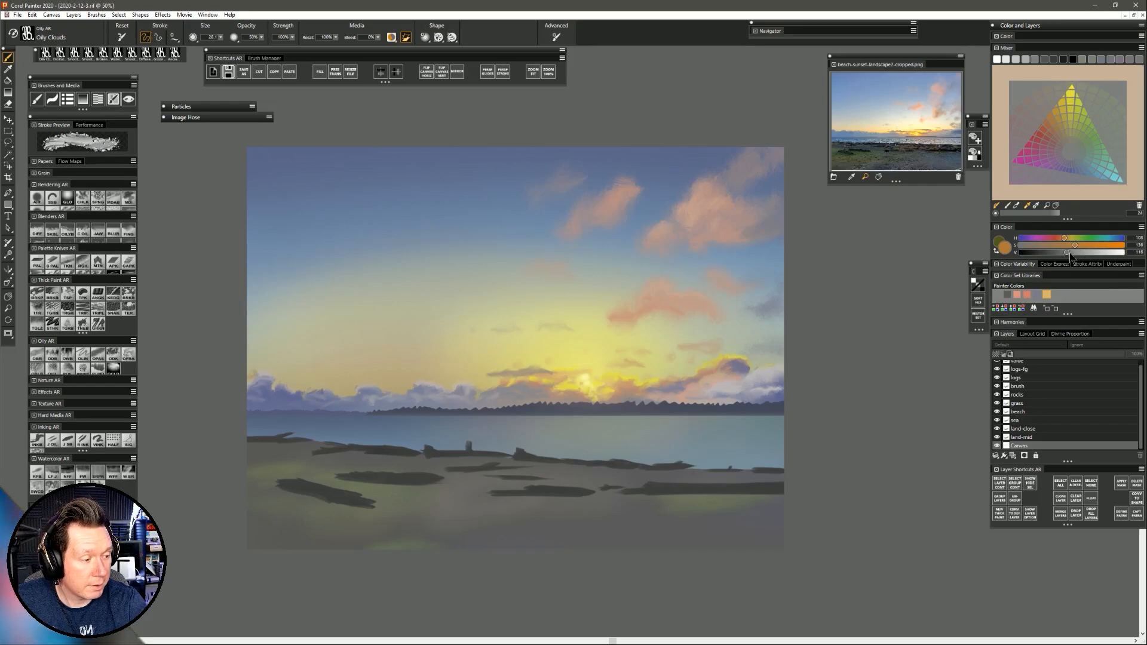
{"action": "left_click_drag", "start_coordinate": [1069, 252], "coordinate": [1086, 253]}
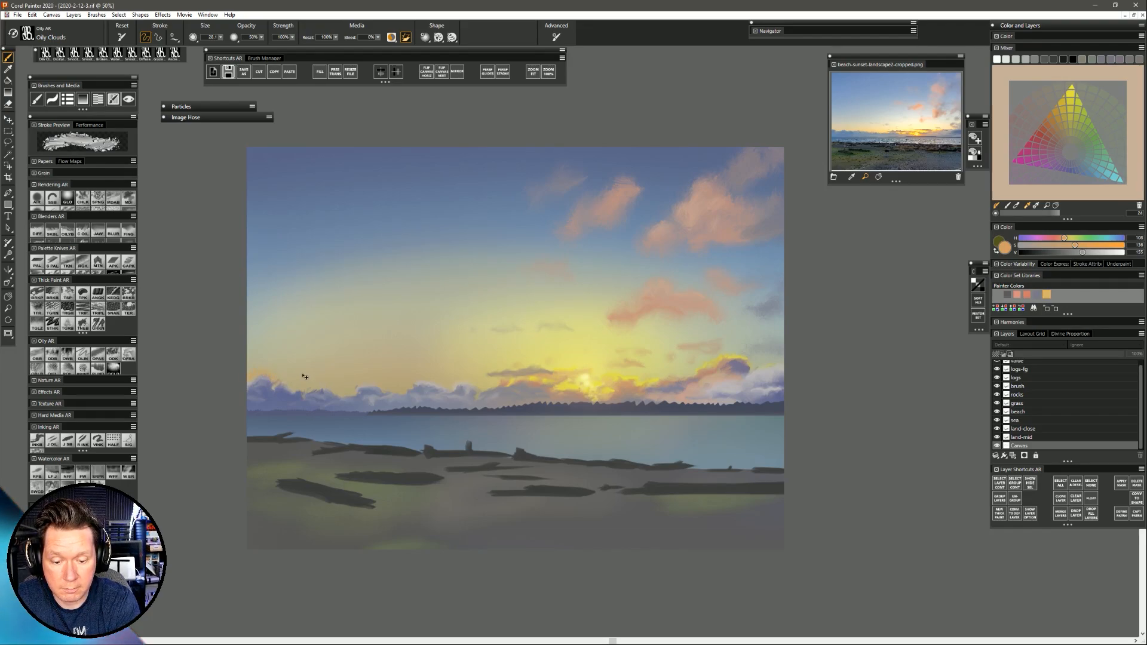
Sample the muted tone above the left horizon clouds, shift its hue to a pinkish tan, and paint soft Oily Clouds strokes along that bank.
{"action": "left_click", "coordinate": [281, 369], "text": "alt"}
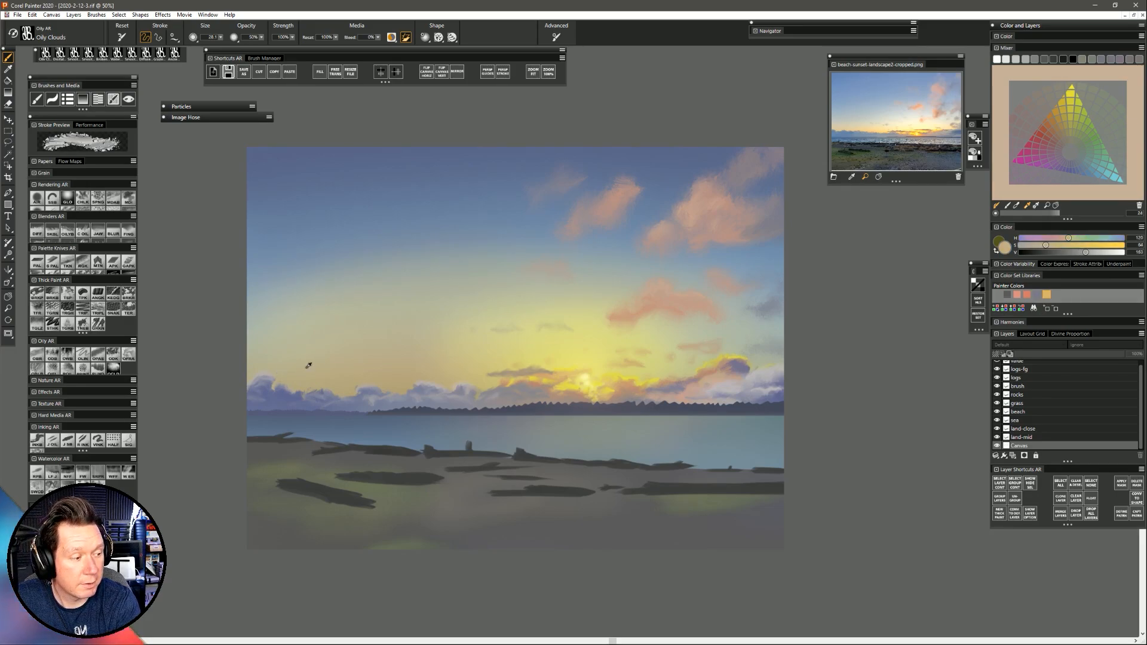
{"action": "left_click_drag", "start_coordinate": [1069, 238], "coordinate": [1063, 241]}
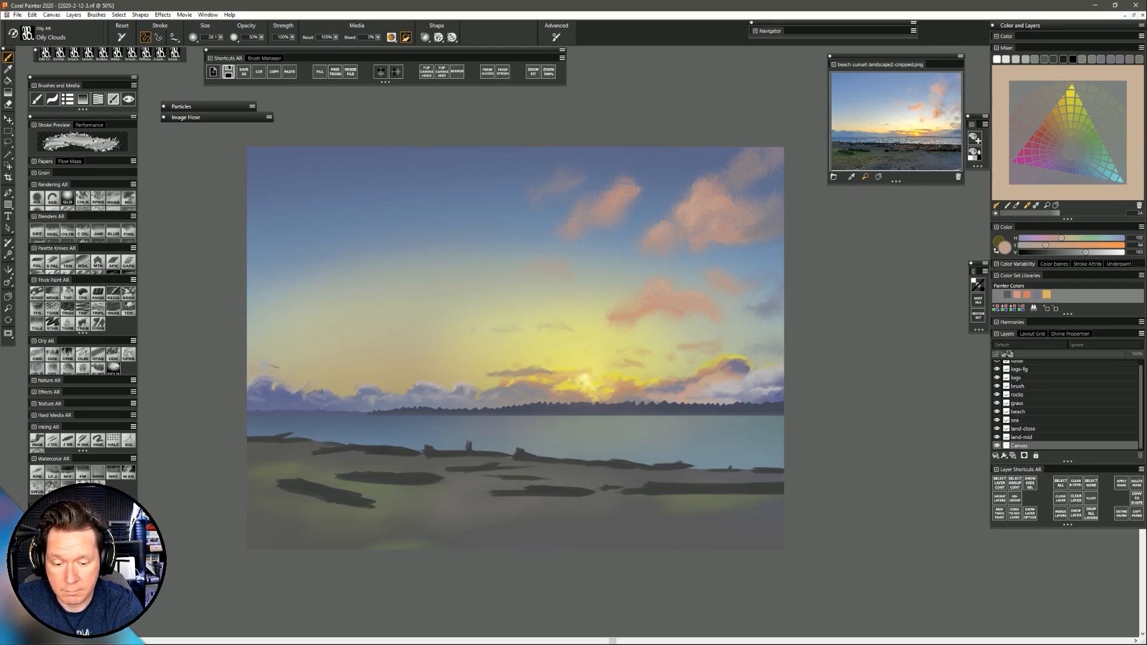
{"action": "left_click_drag", "start_coordinate": [281, 362], "coordinate": [299, 368]}
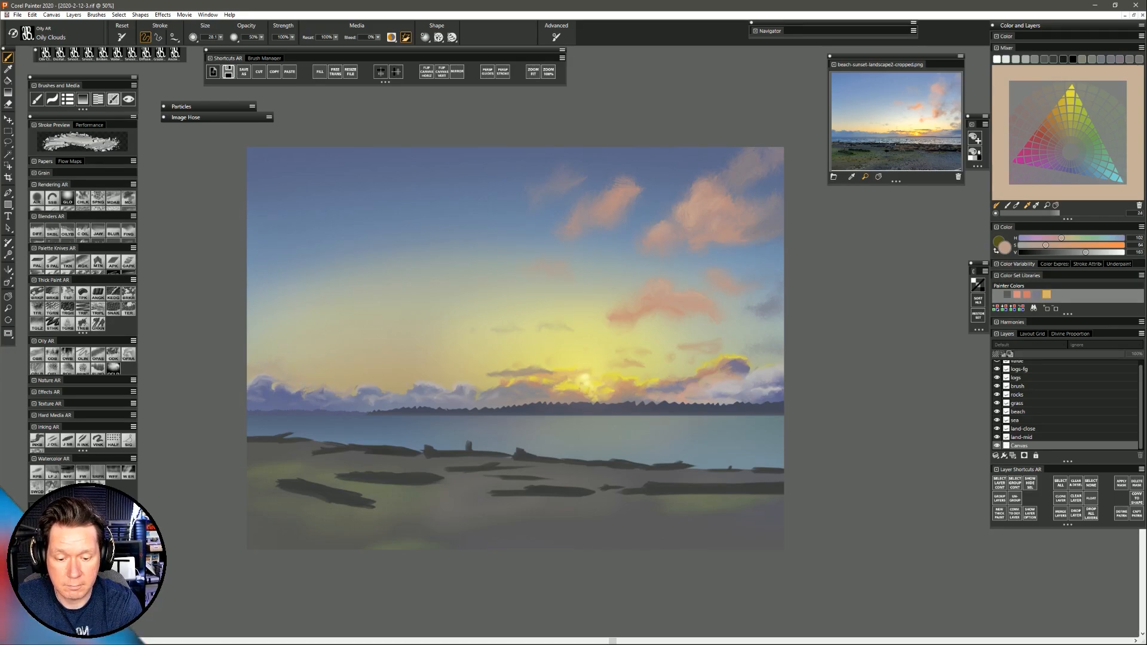
{"action": "left_click_drag", "start_coordinate": [374, 377], "coordinate": [374, 386]}
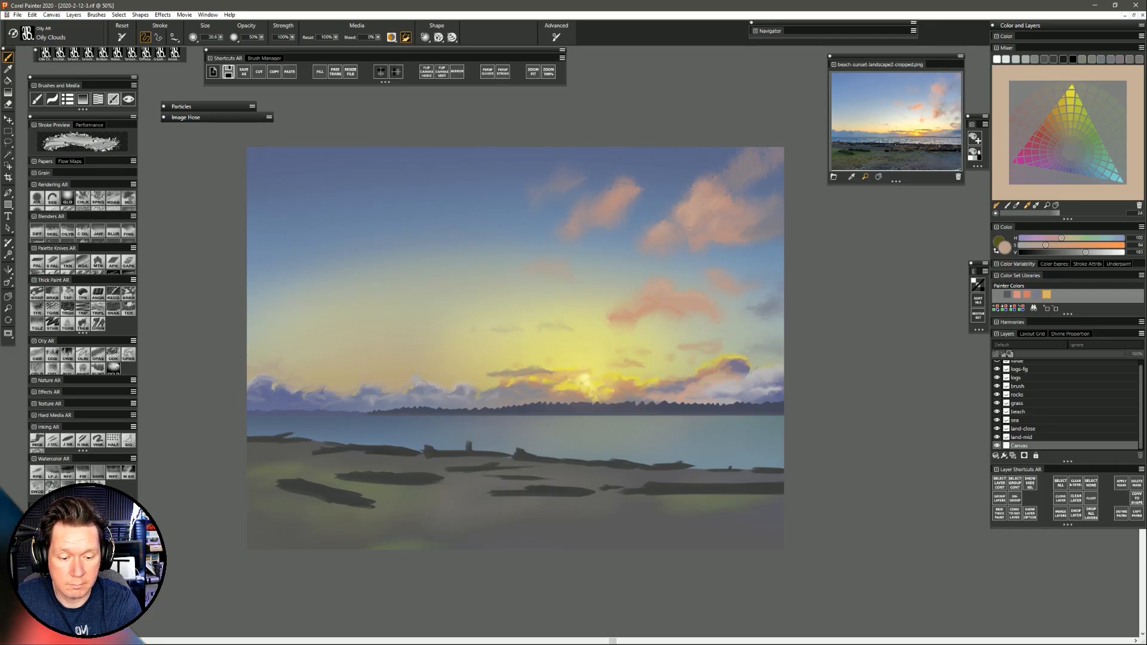
{"action": "left_click_drag", "start_coordinate": [277, 356], "coordinate": [293, 359]}
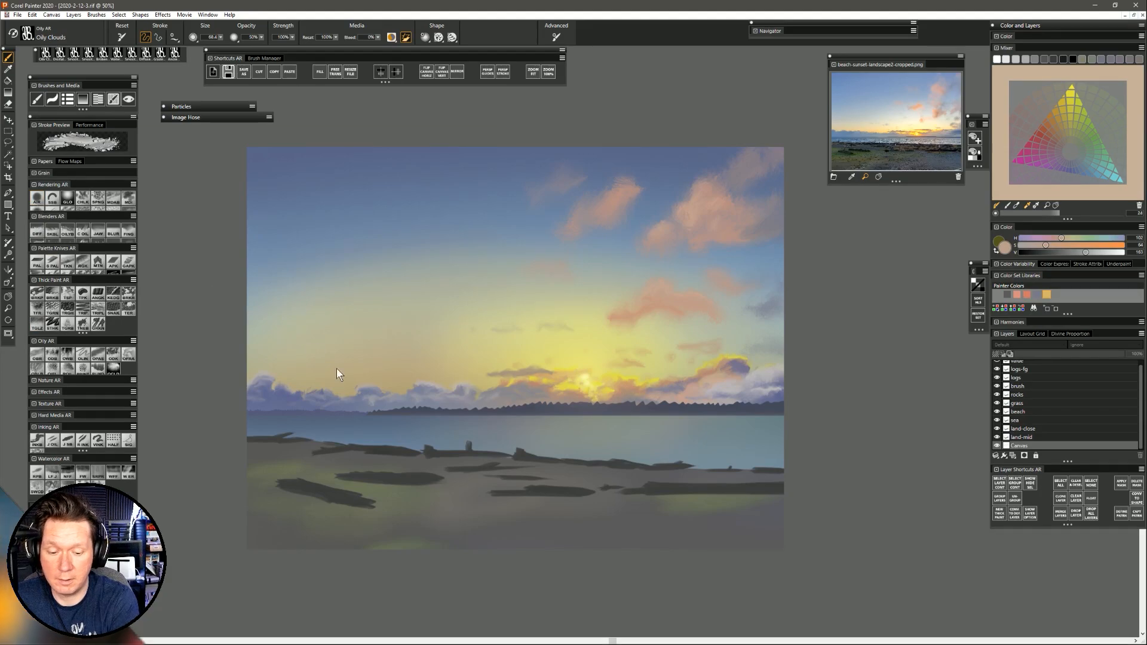
With the Digital Airbrush, choose a lightened golden orange and spray a soft glow in the sky above the horizon clouds, adjusting the brush size.
{"action": "key", "text": "F1"}
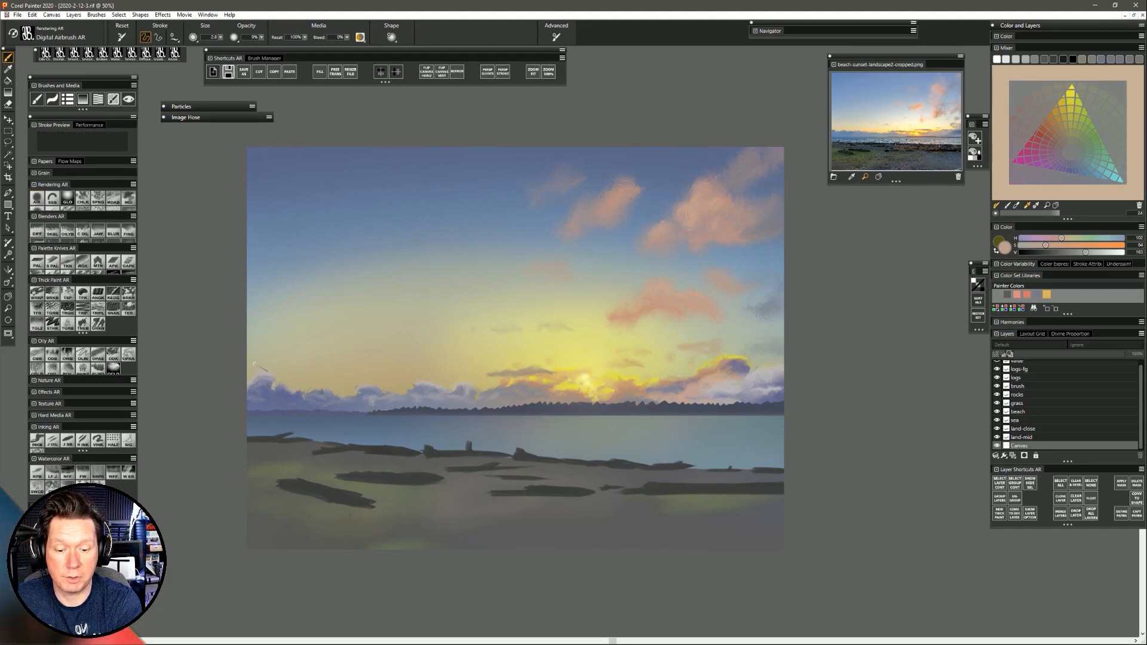
{"action": "left_click_drag", "start_coordinate": [258, 356], "coordinate": [246, 380]}
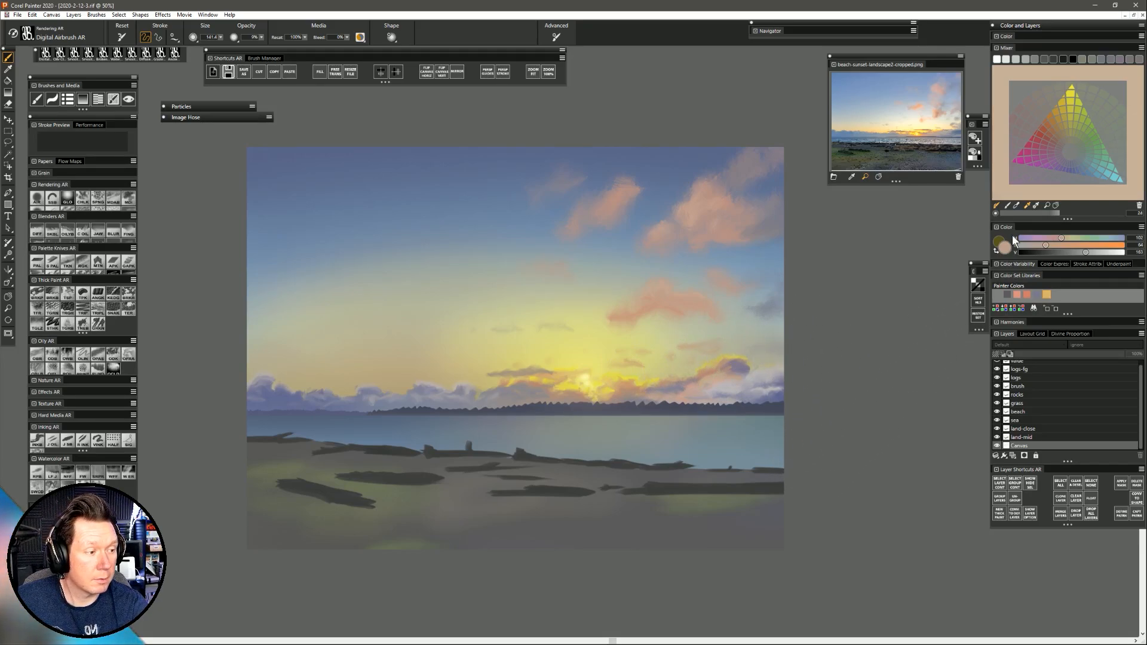
{"action": "left_click", "coordinate": [1062, 103]}
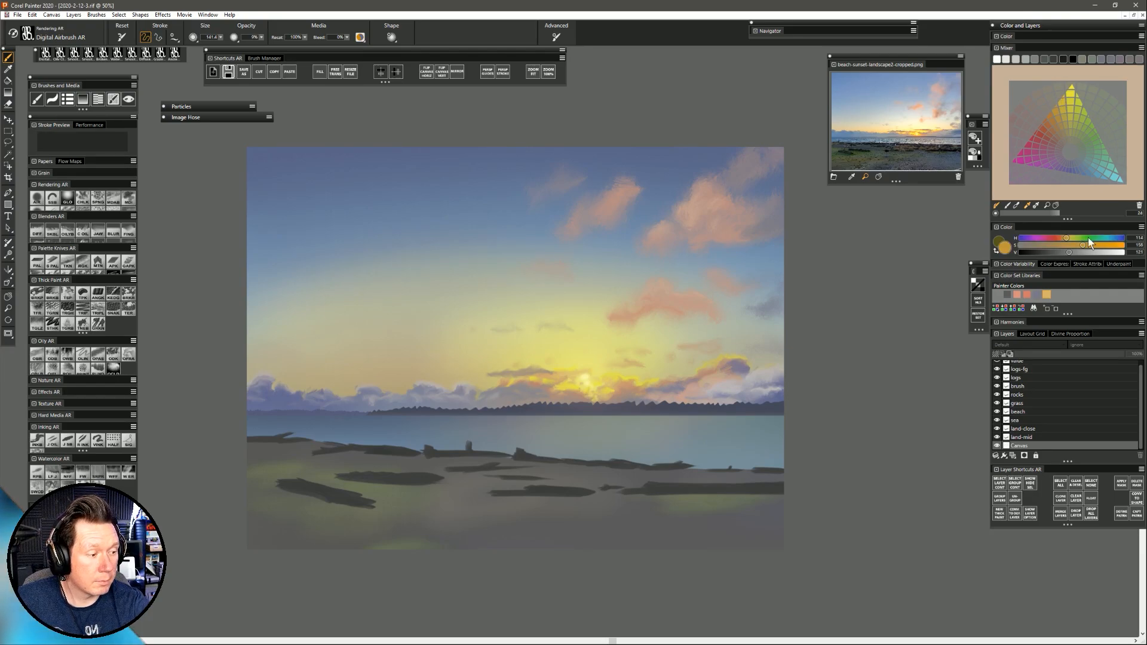
{"action": "left_click_drag", "start_coordinate": [1074, 254], "coordinate": [1083, 253]}
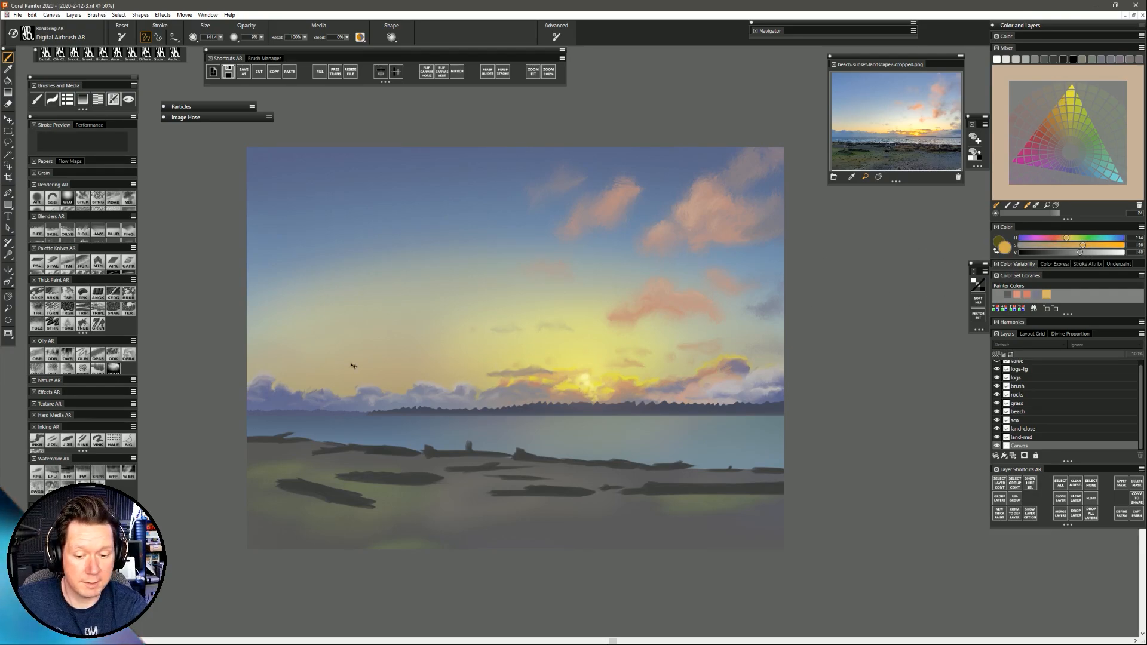
{"action": "left_click_drag", "start_coordinate": [291, 368], "coordinate": [271, 373]}
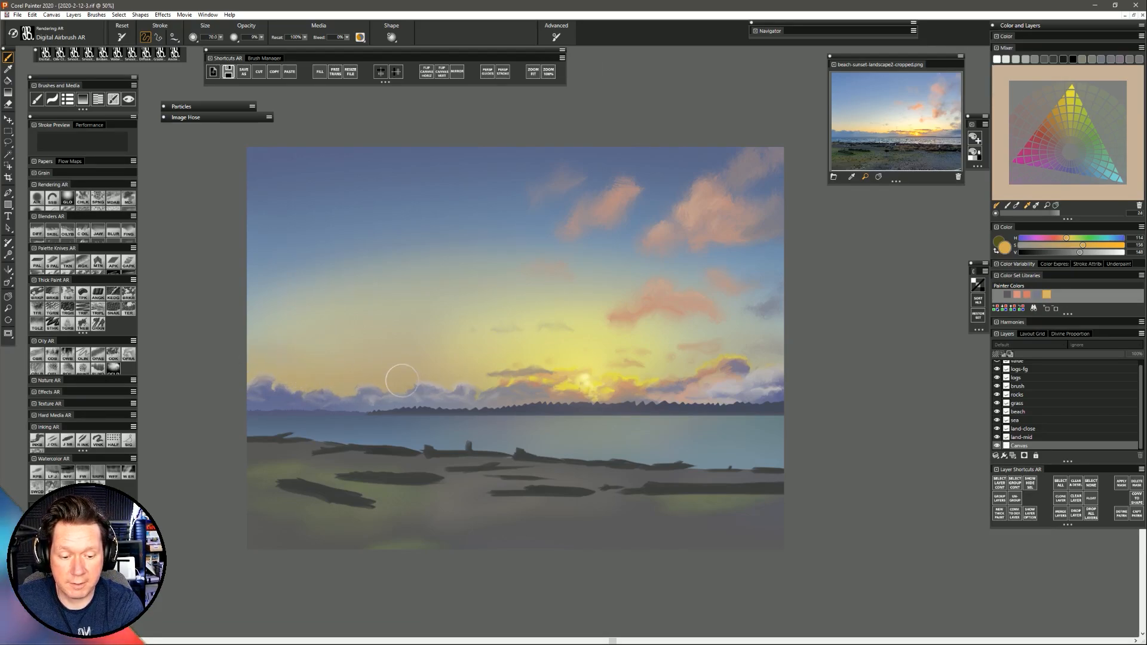
{"action": "left_click_drag", "start_coordinate": [306, 350], "coordinate": [326, 347]}
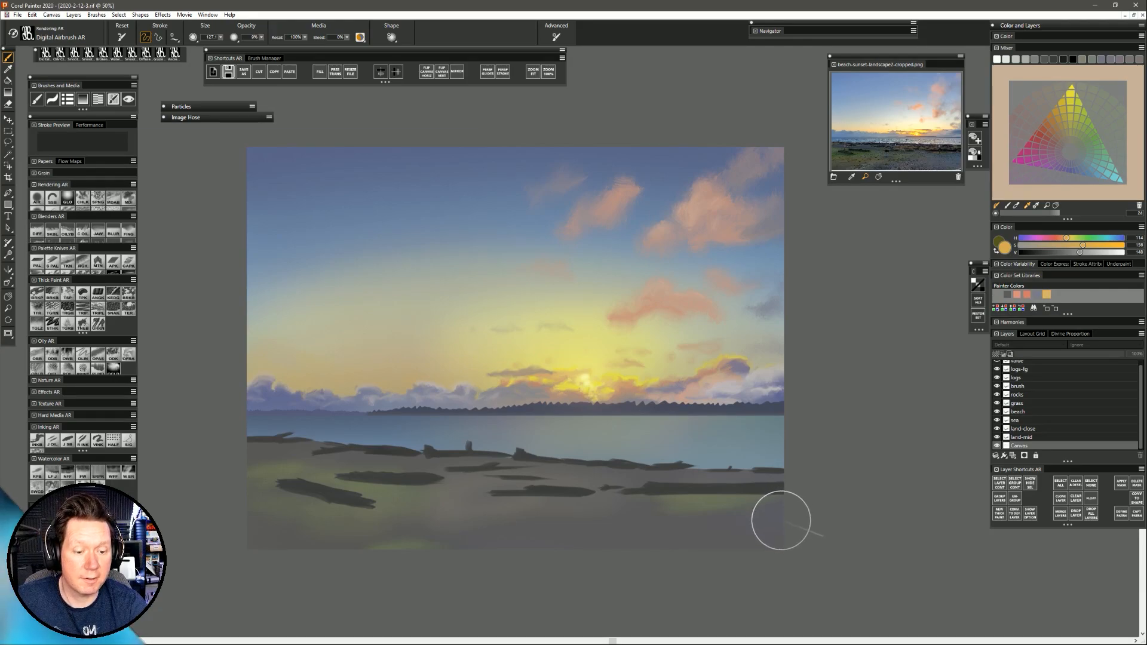
{"action": "key", "text": "bracketleft"}
{"action": "key", "text": "bracketleft"}
{"action": "key", "text": "bracketleft"}
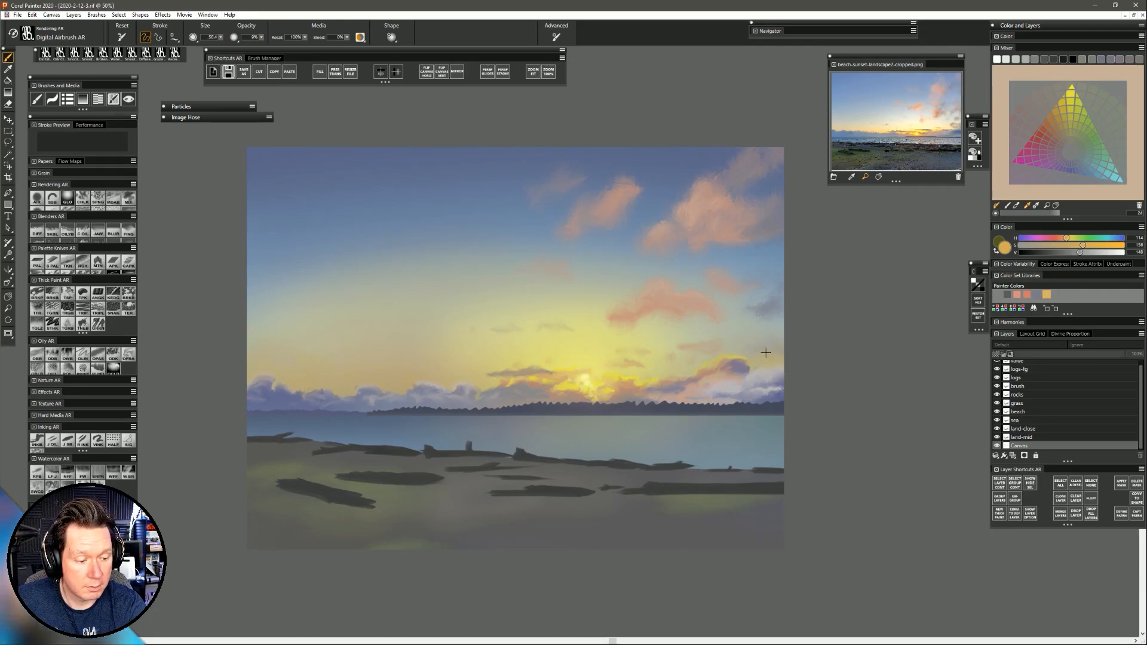
{"action": "key", "text": "bracketright"}
{"action": "key", "text": "bracketright"}
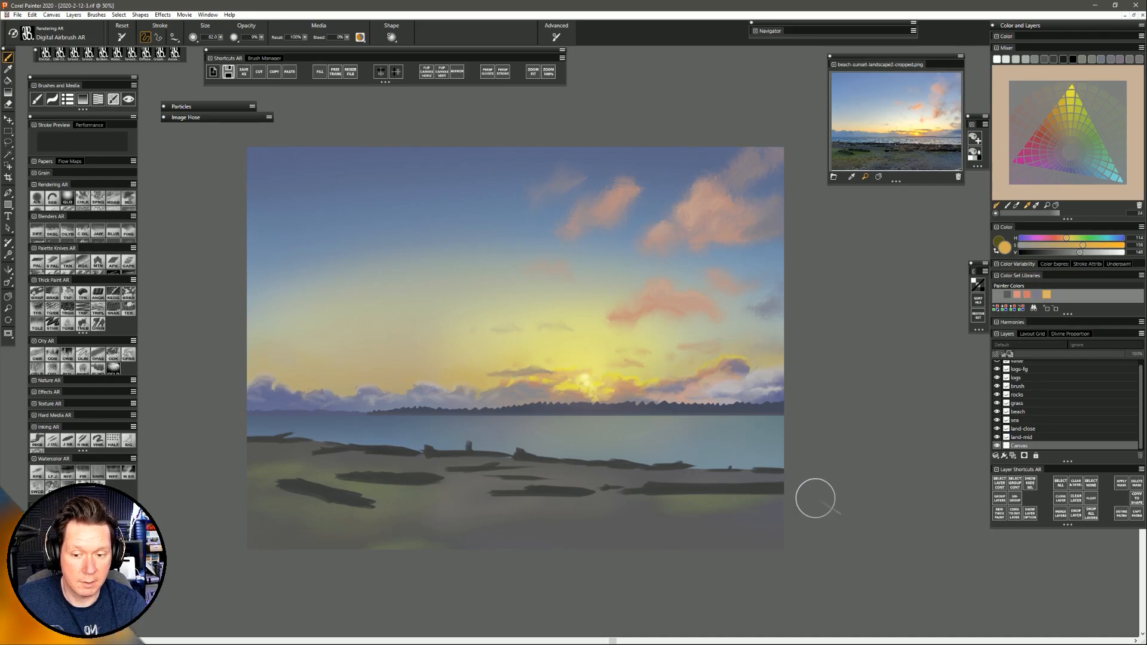
Choose a warm yellow, lighten it, enlarge the airbrush, and spray a yellow glow in the sky above the left horizon clouds.
{"action": "left_click", "coordinate": [1068, 91]}
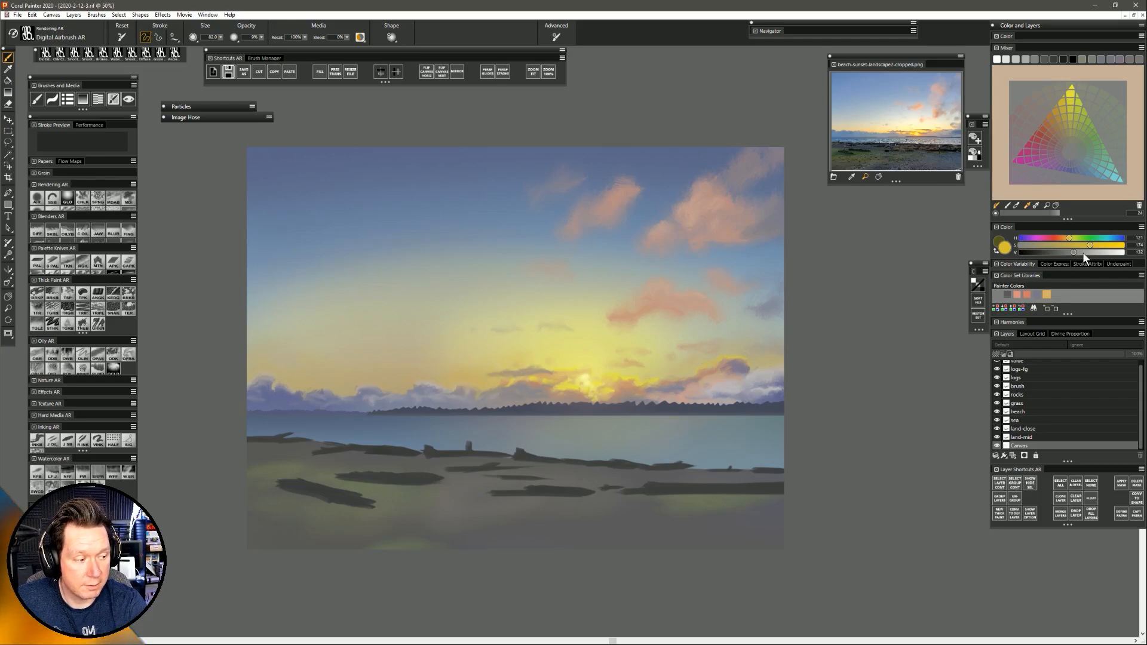
{"action": "left_click_drag", "start_coordinate": [1074, 252], "coordinate": [1084, 252]}
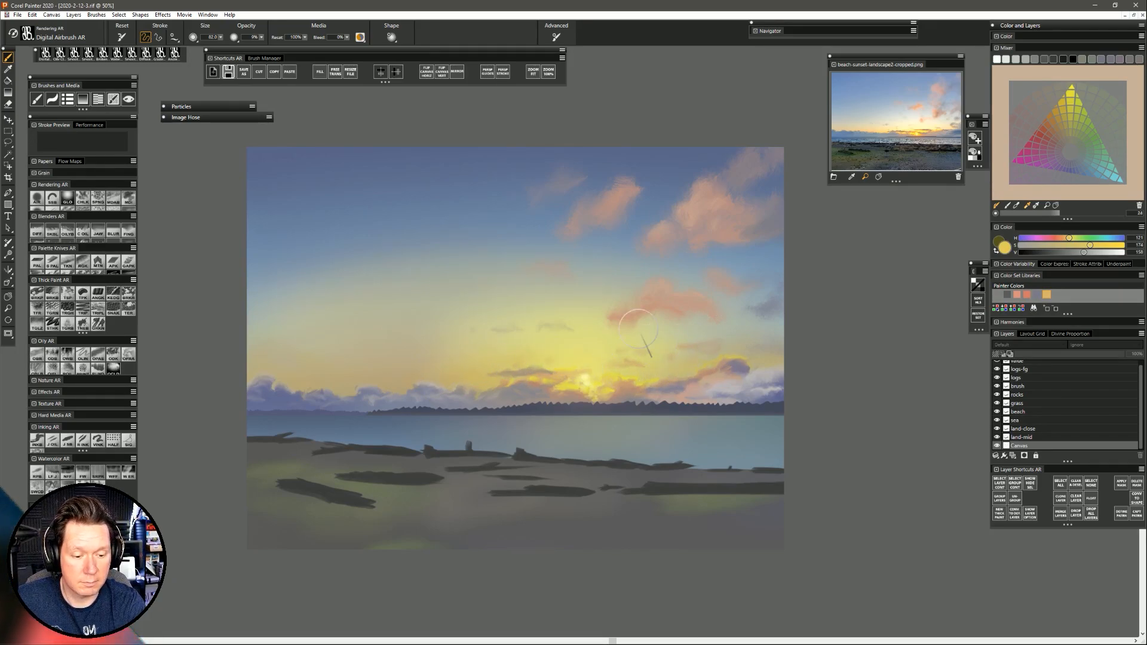
{"action": "key", "text": "bracketright"}
{"action": "key", "text": "bracketright"}
{"action": "key", "text": "bracketright"}
{"action": "key", "text": "bracketright"}
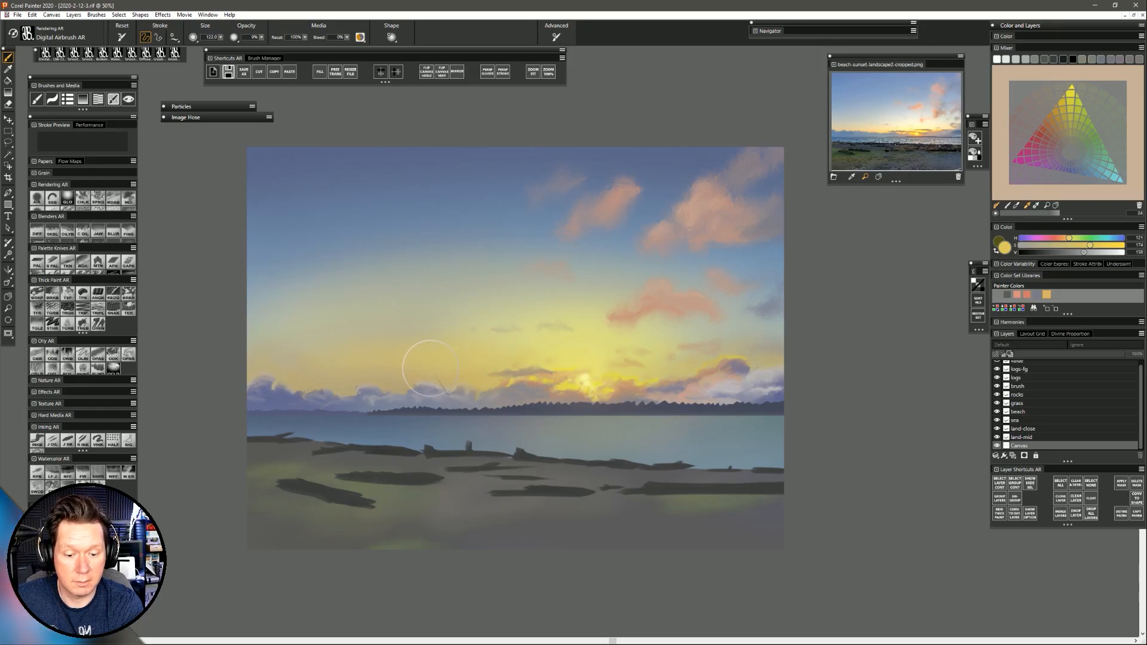
{"action": "left_click_drag", "start_coordinate": [319, 382], "coordinate": [246, 370]}
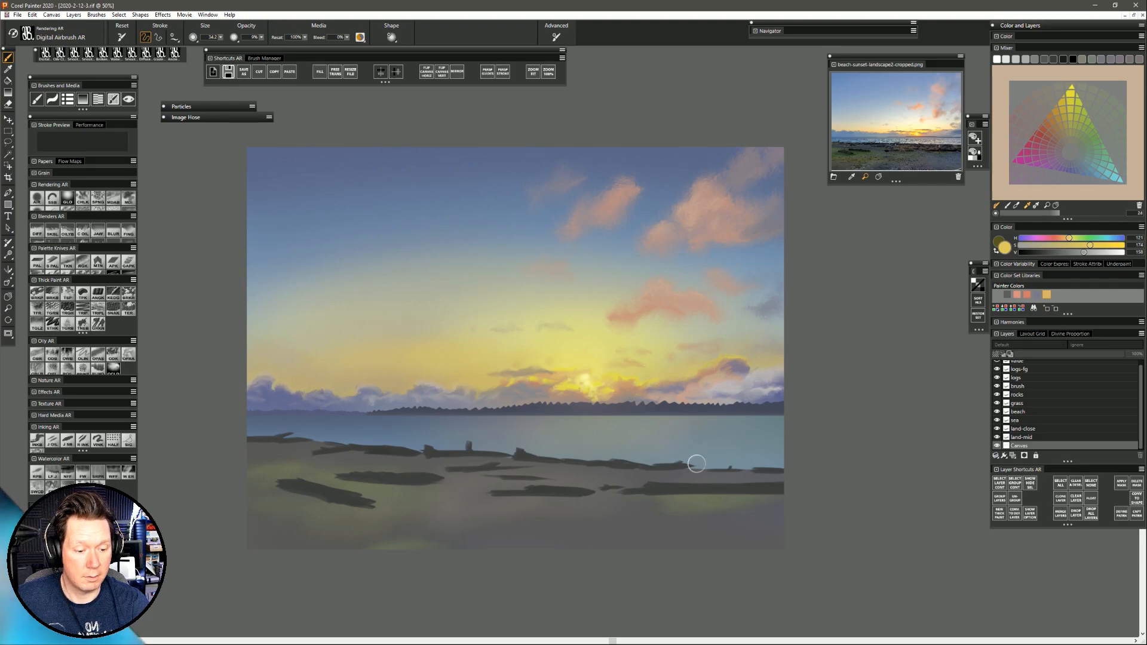
Sample the pale yellow of the sun and airbrush a soft glow around and above it, undoing and repainting a stroke.
{"action": "left_click", "coordinate": [588, 372], "text": "alt"}
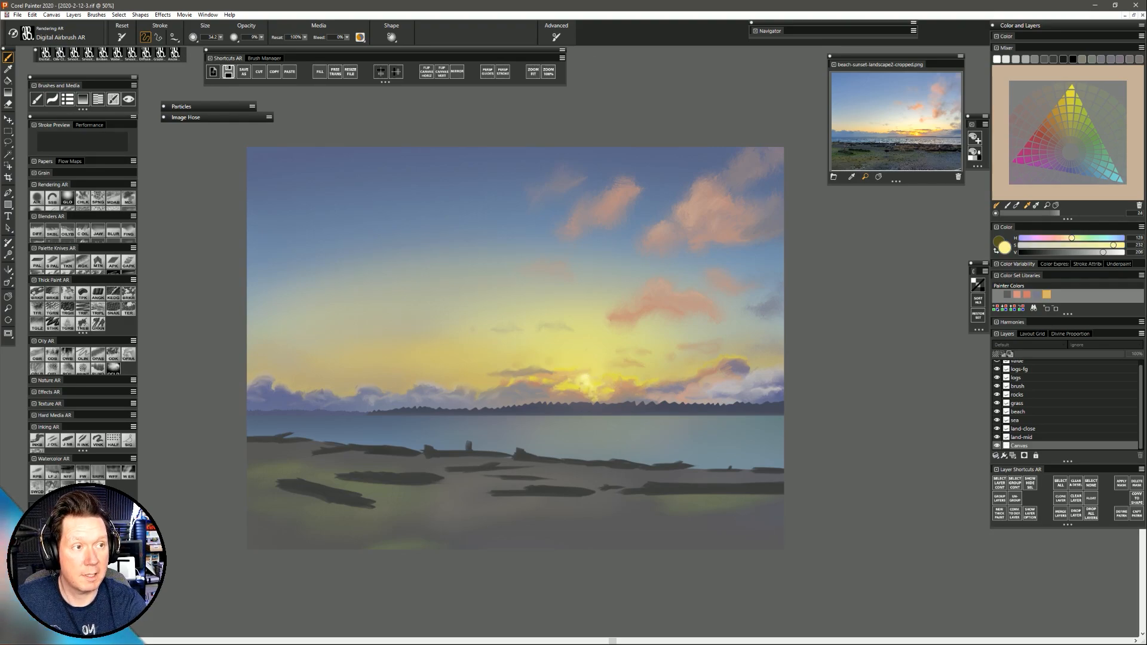
{"action": "left_click_drag", "start_coordinate": [538, 369], "coordinate": [588, 369]}
{"action": "left_click_drag", "start_coordinate": [650, 338], "coordinate": [478, 338]}
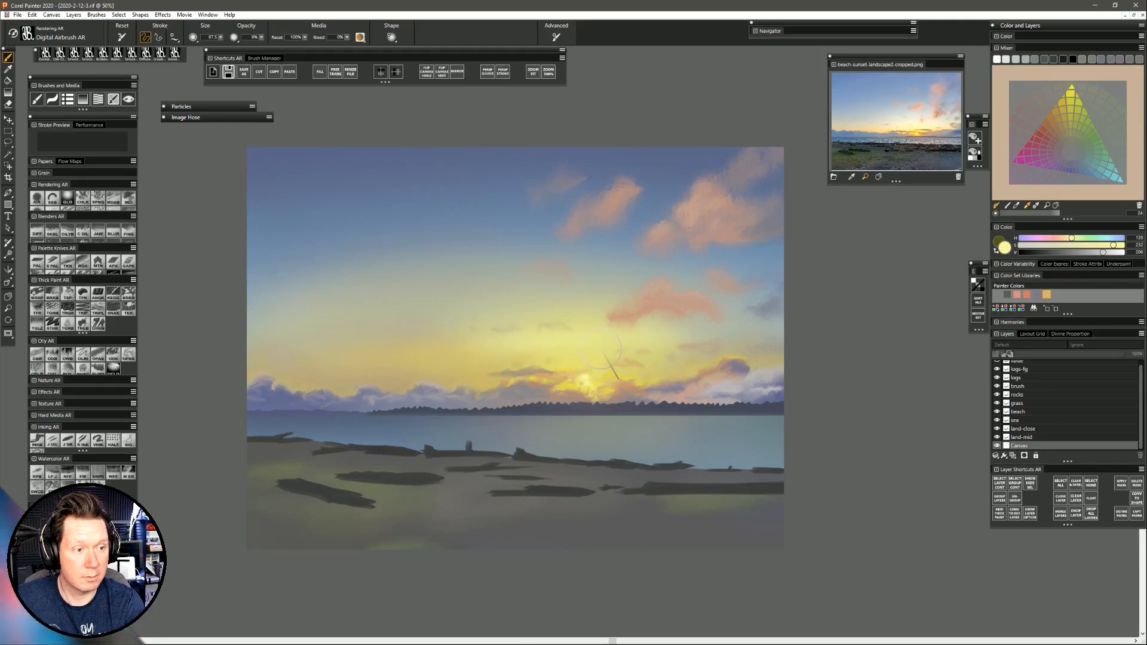
{"action": "key", "text": "ctrl+z"}
{"action": "left_click_drag", "start_coordinate": [582, 357], "coordinate": [571, 359]}
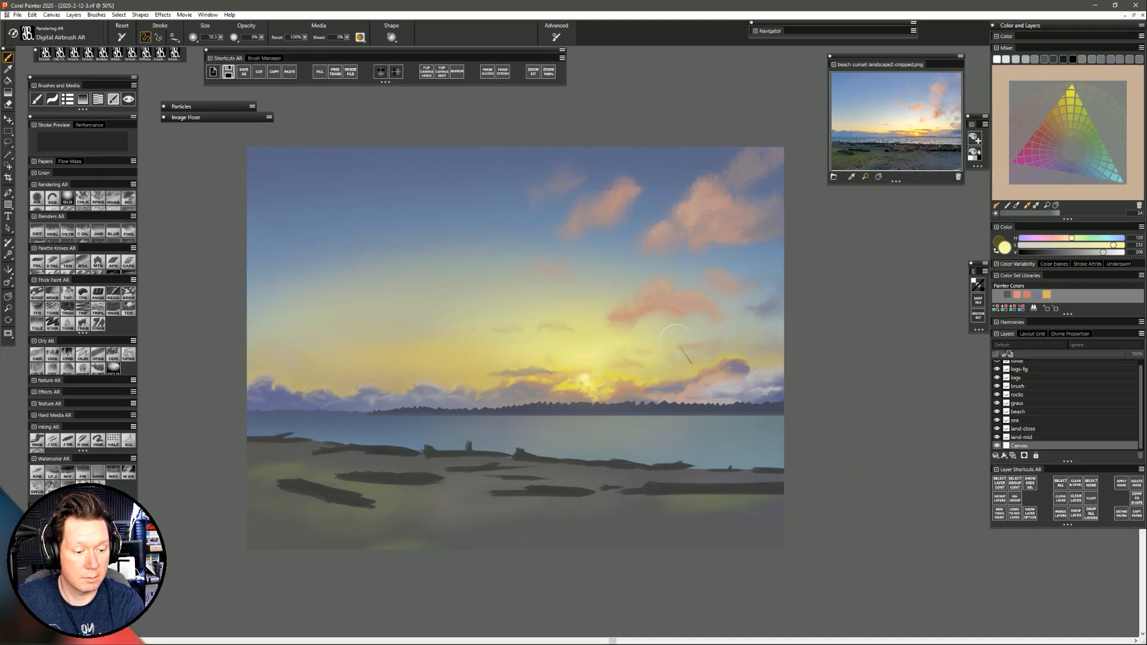
{"action": "left_click_drag", "start_coordinate": [607, 335], "coordinate": [622, 352]}
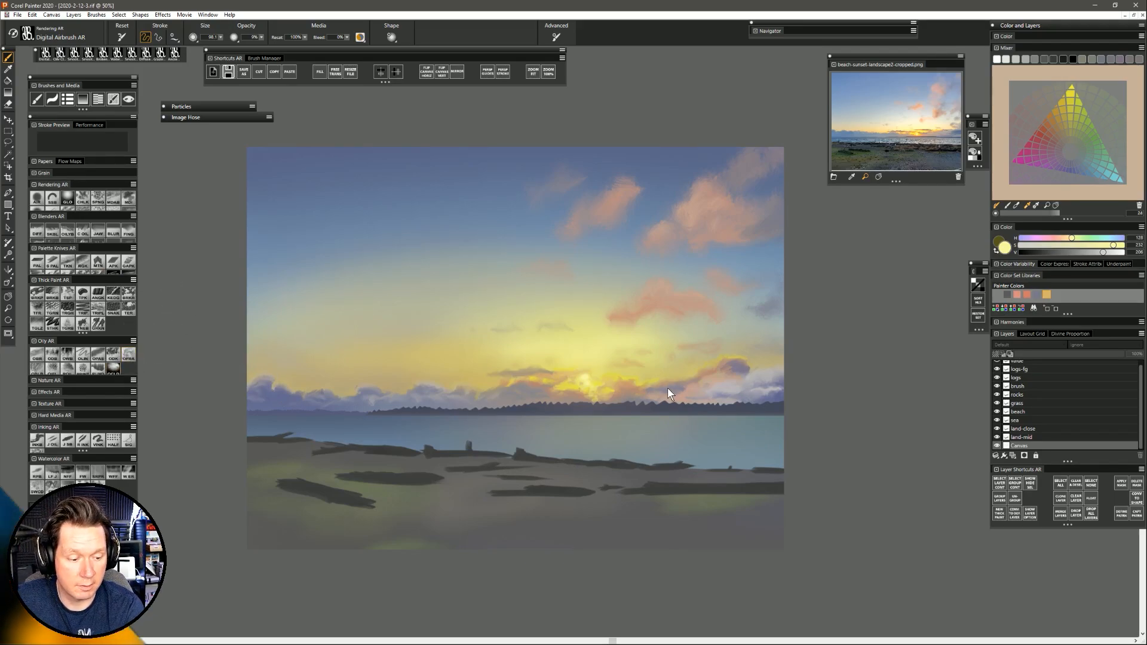
Sample pink and violet tones from the clouds beside the sun and paint thin Oily Clouds streaks just above it.
{"action": "left_click", "coordinate": [633, 382], "text": "alt"}
{"action": "left_click", "coordinate": [631, 387], "text": "alt"}
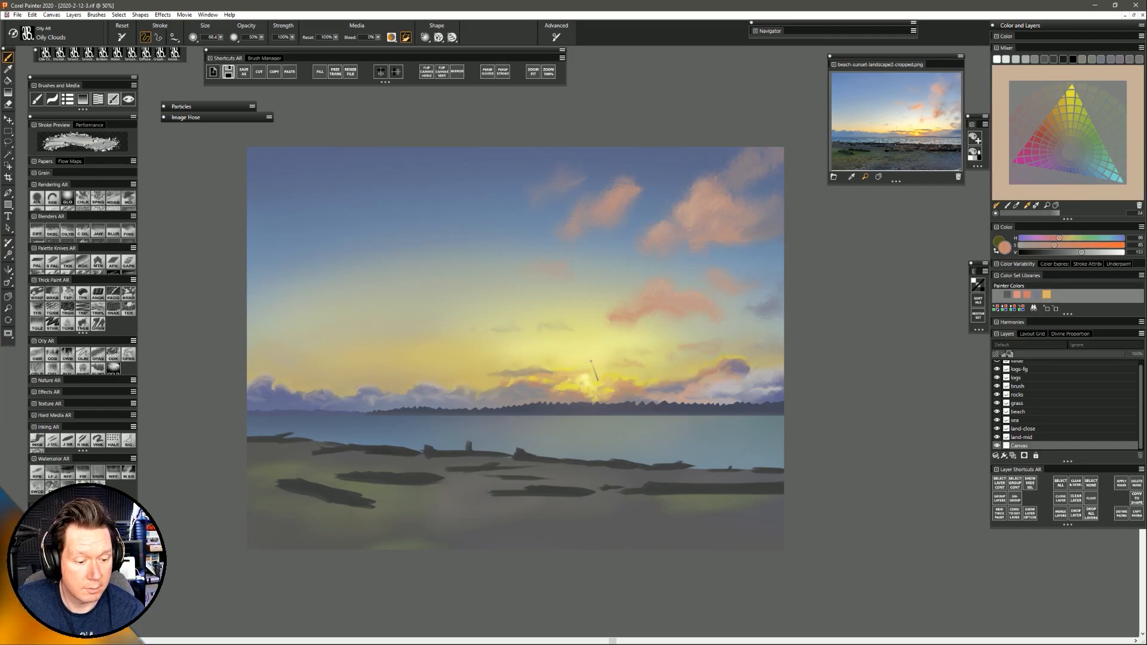
{"action": "mouse_move", "coordinate": [585, 359]}
{"action": "left_mouse_down"}
{"action": "mouse_move", "coordinate": [569, 361]}
{"action": "mouse_move", "coordinate": [596, 366]}
{"action": "mouse_move", "coordinate": [552, 363]}
{"action": "mouse_move", "coordinate": [653, 375]}
{"action": "left_mouse_up"}
{"action": "left_click", "coordinate": [649, 379], "text": "alt"}
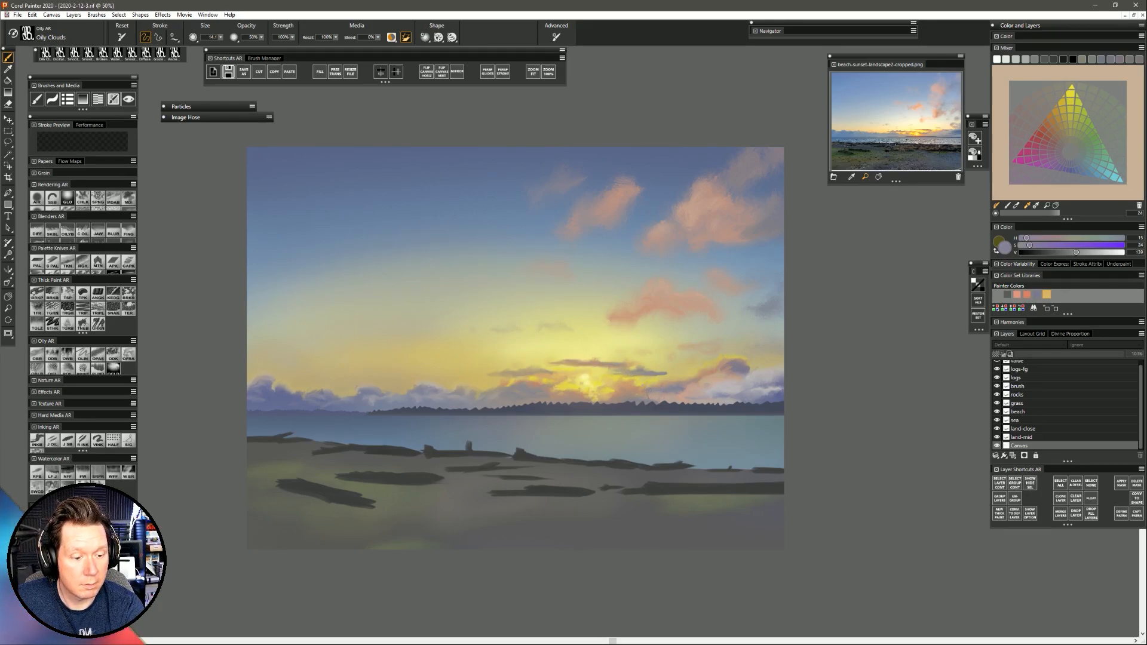
Sample salmon from the pink cloud and pale yellow from the glow, and add fine lit edges to the streaks above the sun.
{"action": "left_click", "coordinate": [665, 290], "text": "alt"}
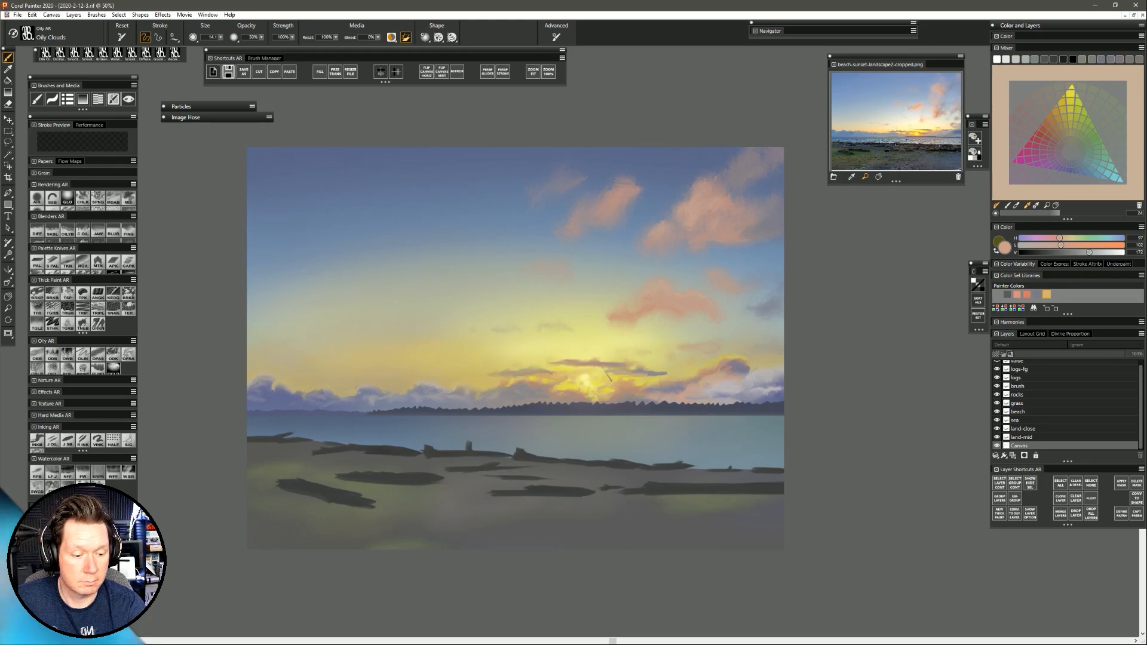
{"action": "left_click", "coordinate": [589, 351], "text": "alt"}
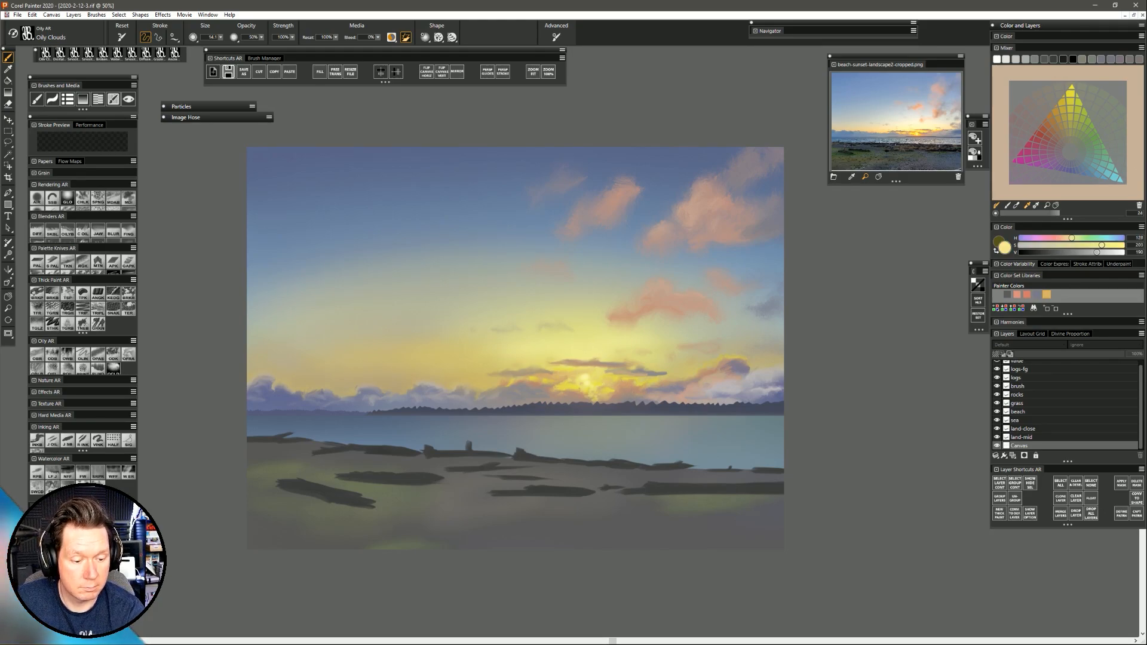
{"action": "left_click_drag", "start_coordinate": [571, 361], "coordinate": [573, 362]}
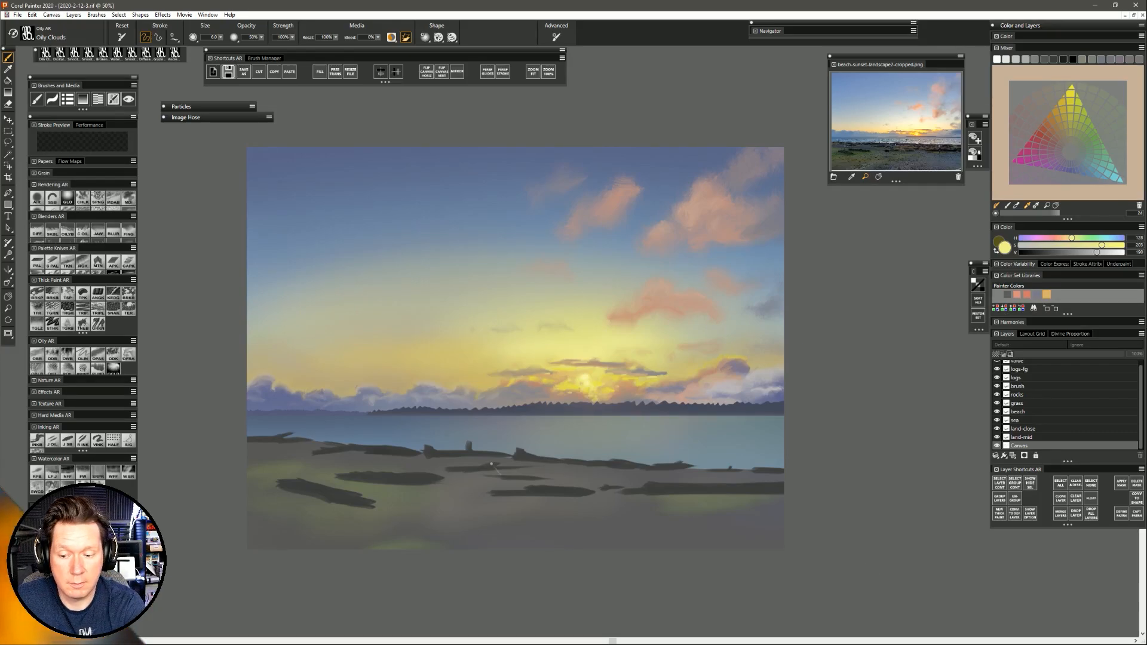
Compare the whole painting at thumbnail size beside the reference photo, and return it to about 41.6% zoom.
{"action": "left_click", "coordinate": [8, 308]}
{"action": "mouse_move", "coordinate": [556, 419]}
{"action": "left_mouse_down"}
{"action": "mouse_move", "coordinate": [521, 430]}
{"action": "mouse_move", "coordinate": [575, 451]}
{"action": "mouse_move", "coordinate": [732, 252]}
{"action": "mouse_move", "coordinate": [790, 135]}
{"action": "mouse_move", "coordinate": [773, 159]}
{"action": "left_mouse_up"}
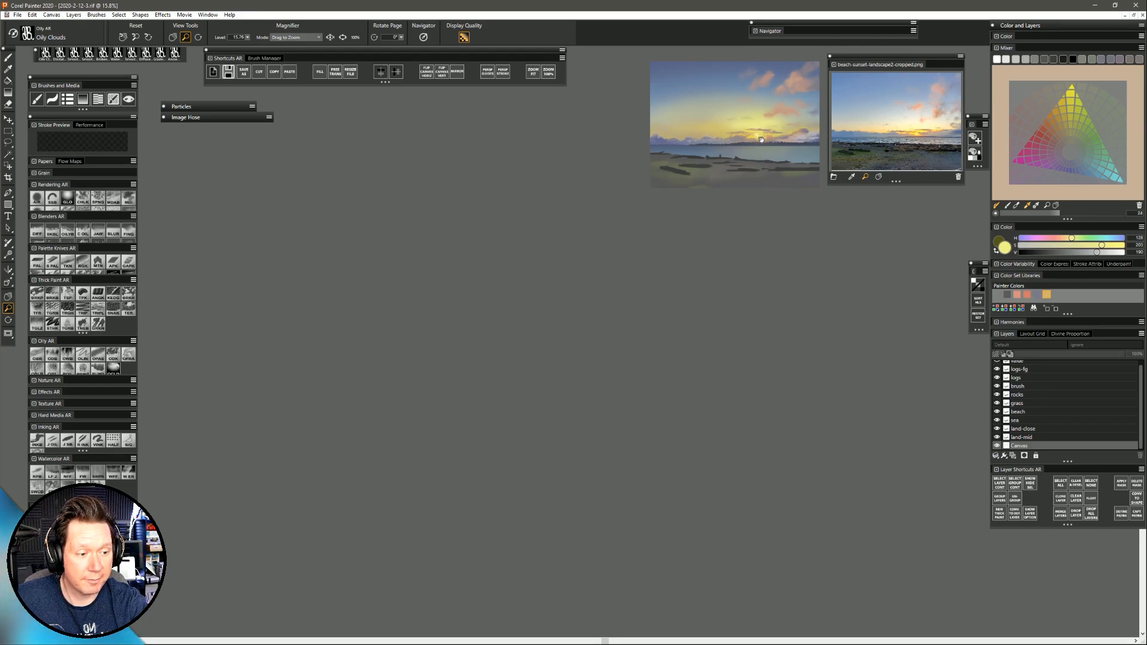
{"action": "left_click_drag", "start_coordinate": [753, 138], "coordinate": [571, 438]}
{"action": "left_click_drag", "start_coordinate": [704, 507], "coordinate": [719, 511]}
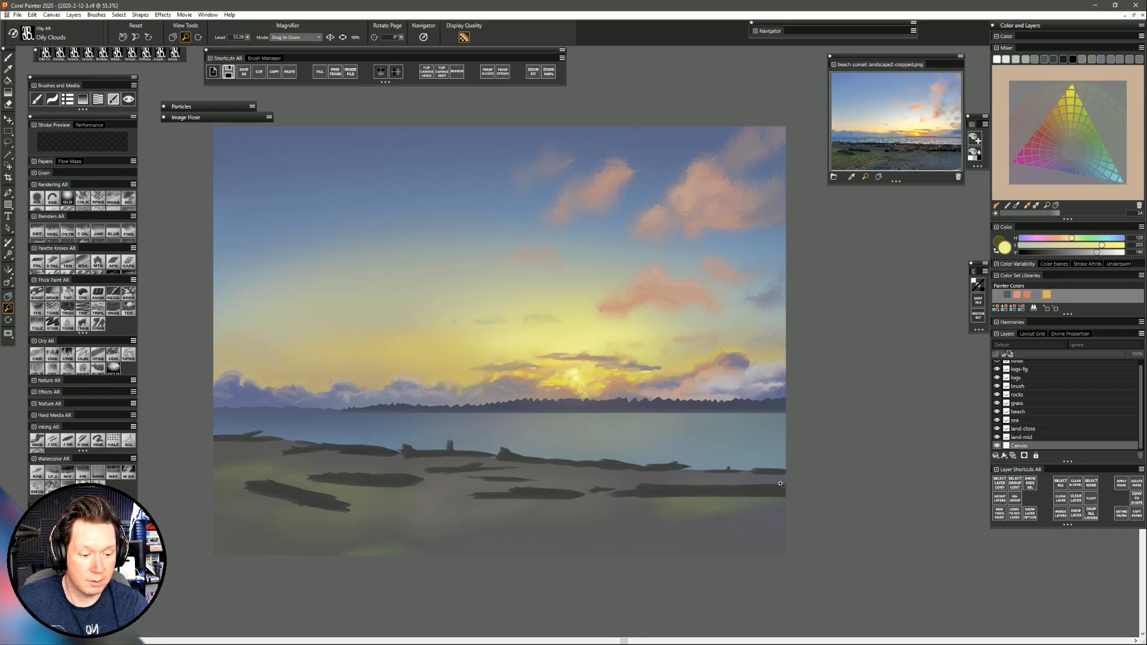
{"action": "scroll", "coordinate": [734, 461], "scroll_direction": "down", "scroll_amount": 2}
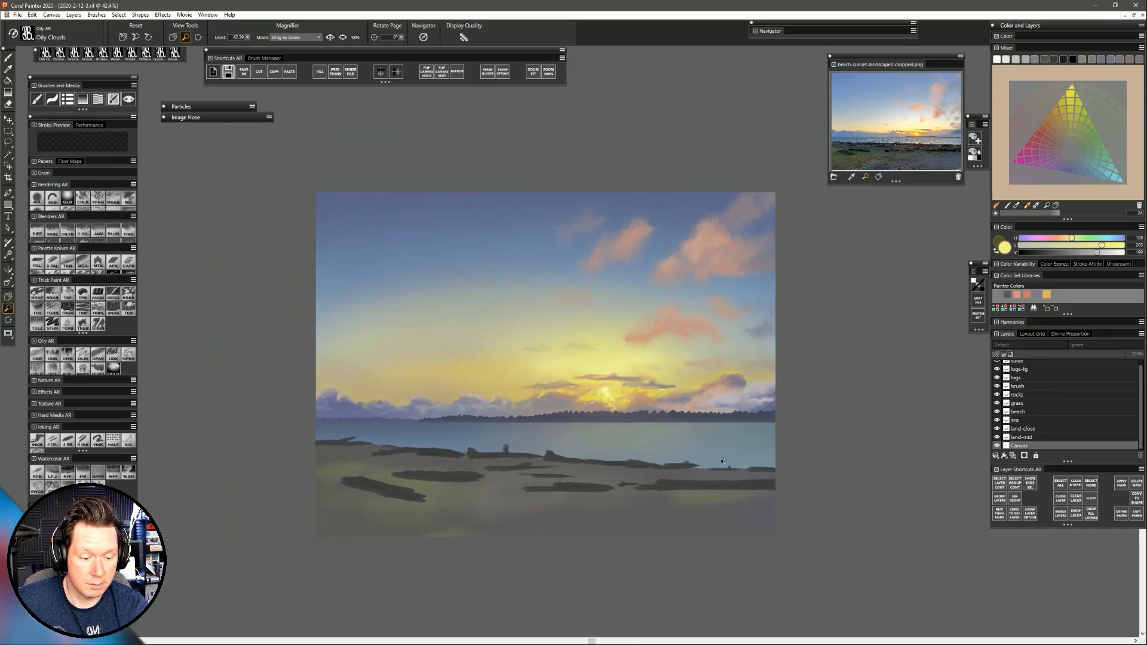
{"action": "left_click_drag", "start_coordinate": [732, 482], "coordinate": [712, 478]}
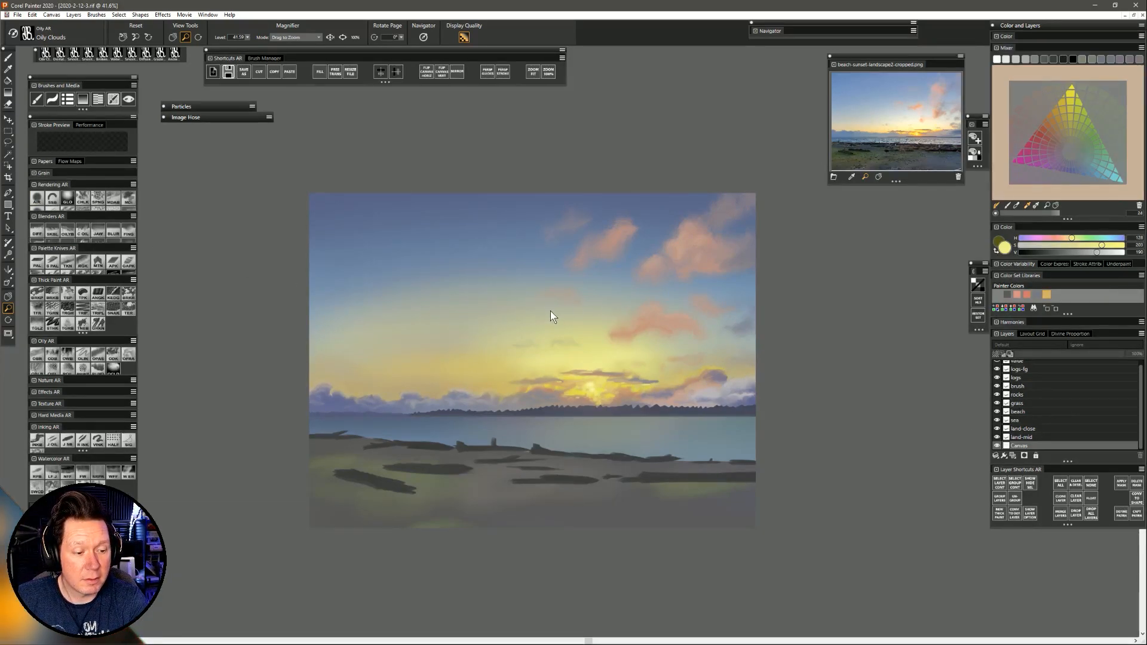
Sample blue from the upper sky, lighten it, and airbrush it with a larger brush over the pink clouds and the mid-sky above the glow.
{"action": "key", "text": "b"}
{"action": "left_click", "coordinate": [513, 251], "text": "alt"}
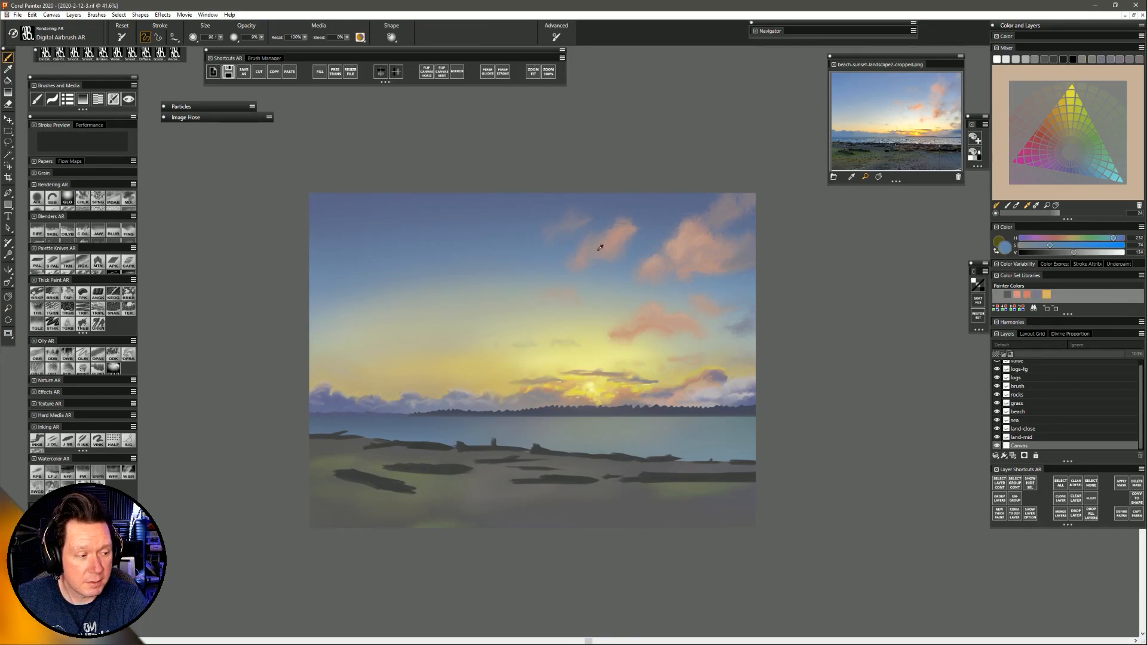
{"action": "left_click_drag", "start_coordinate": [1074, 252], "coordinate": [1085, 253]}
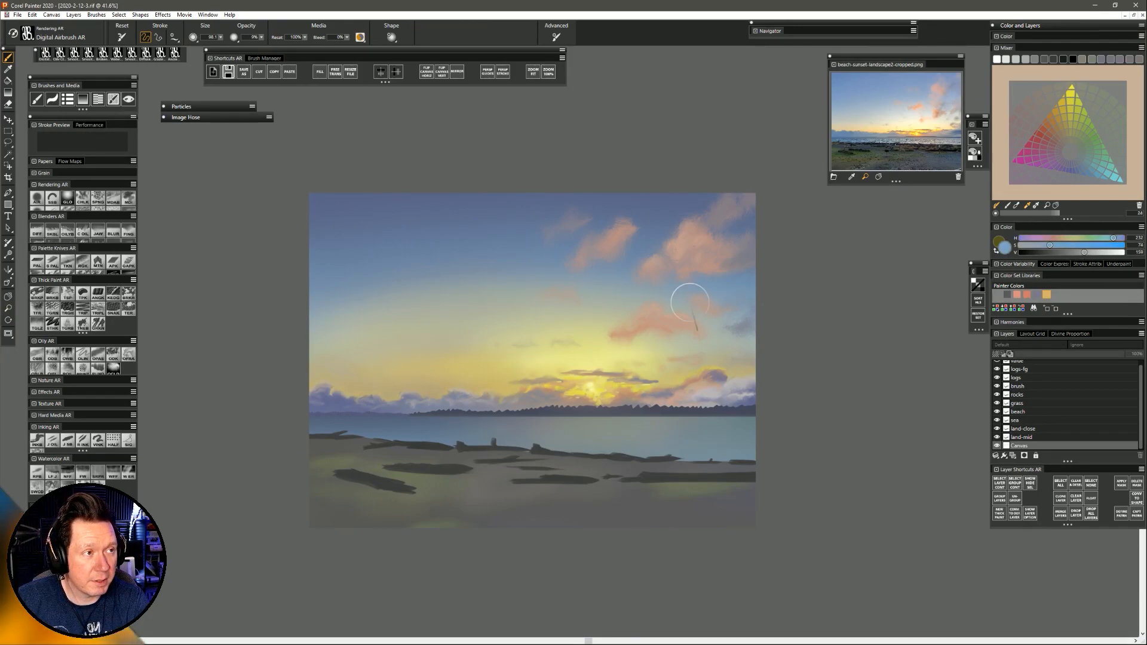
{"action": "left_click_drag", "start_coordinate": [634, 306], "coordinate": [645, 364], "text": "ctrl+alt"}
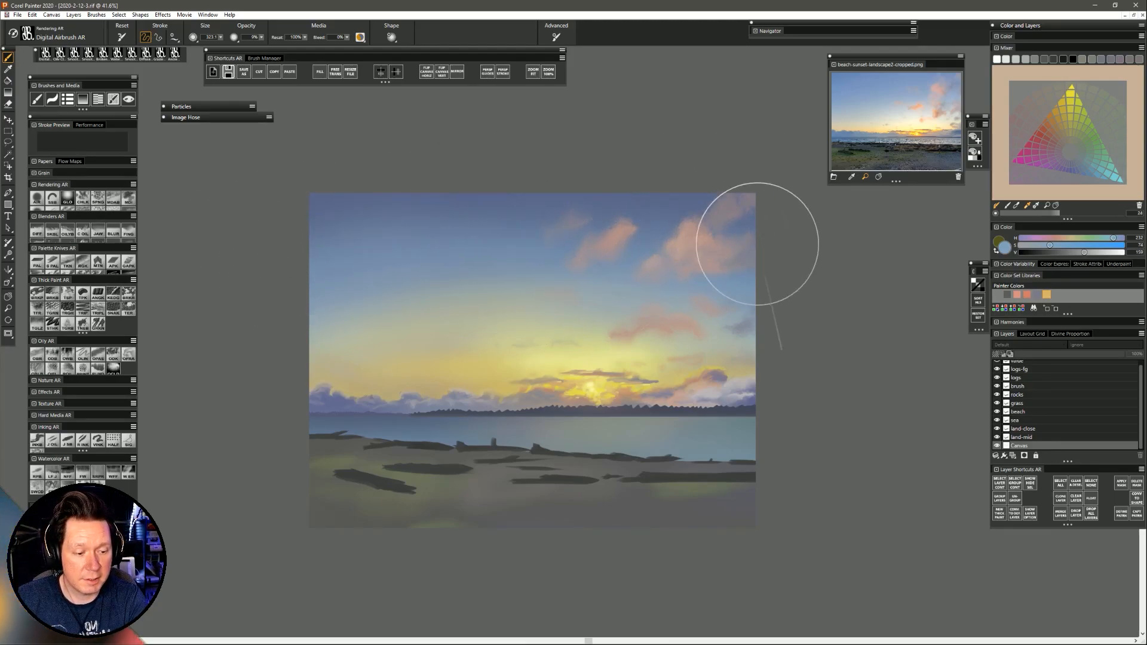
{"action": "mouse_move", "coordinate": [708, 303]}
{"action": "left_mouse_down"}
{"action": "mouse_move", "coordinate": [671, 307]}
{"action": "mouse_move", "coordinate": [697, 301]}
{"action": "left_mouse_up"}
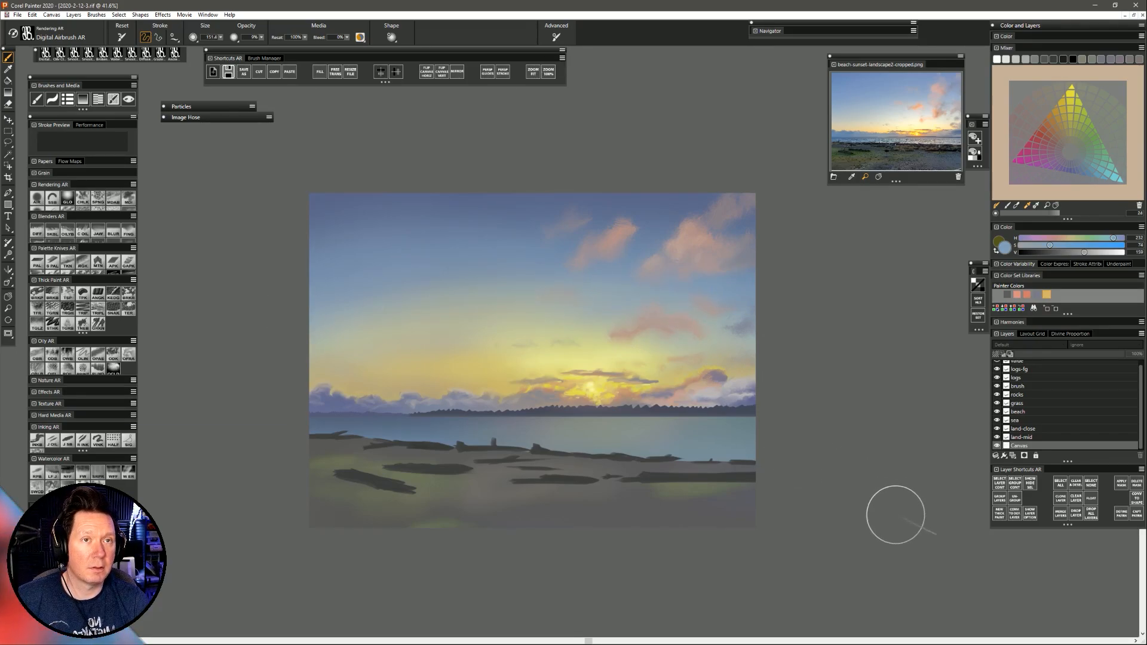
{"action": "left_click_drag", "start_coordinate": [547, 289], "coordinate": [542, 339]}
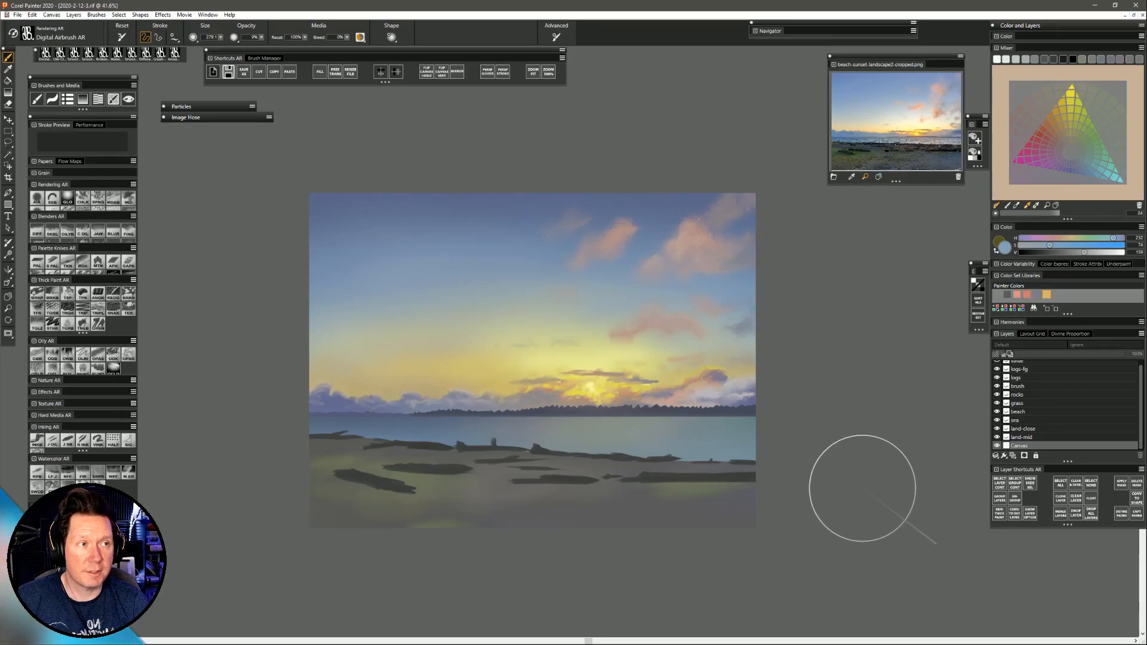
Sample salmon from the pink cloud, lighten it, airbrush a soft pink band above the yellow glow, and check the values in greyscale.
{"action": "left_click", "coordinate": [626, 228], "text": "alt"}
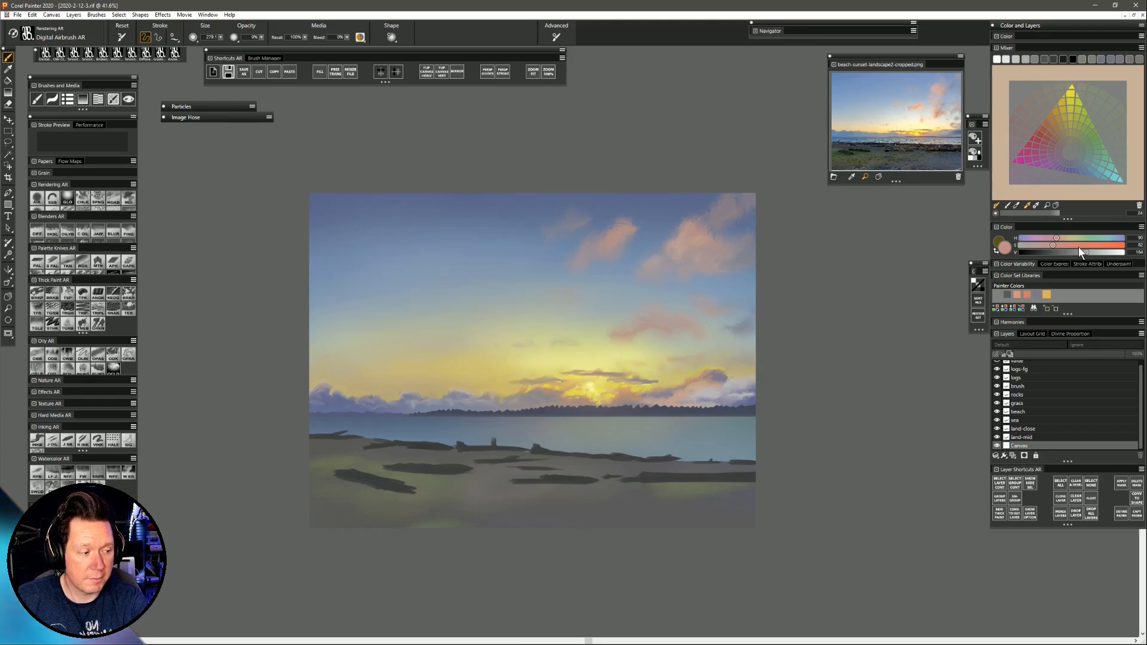
{"action": "left_click_drag", "start_coordinate": [1086, 252], "coordinate": [1095, 253]}
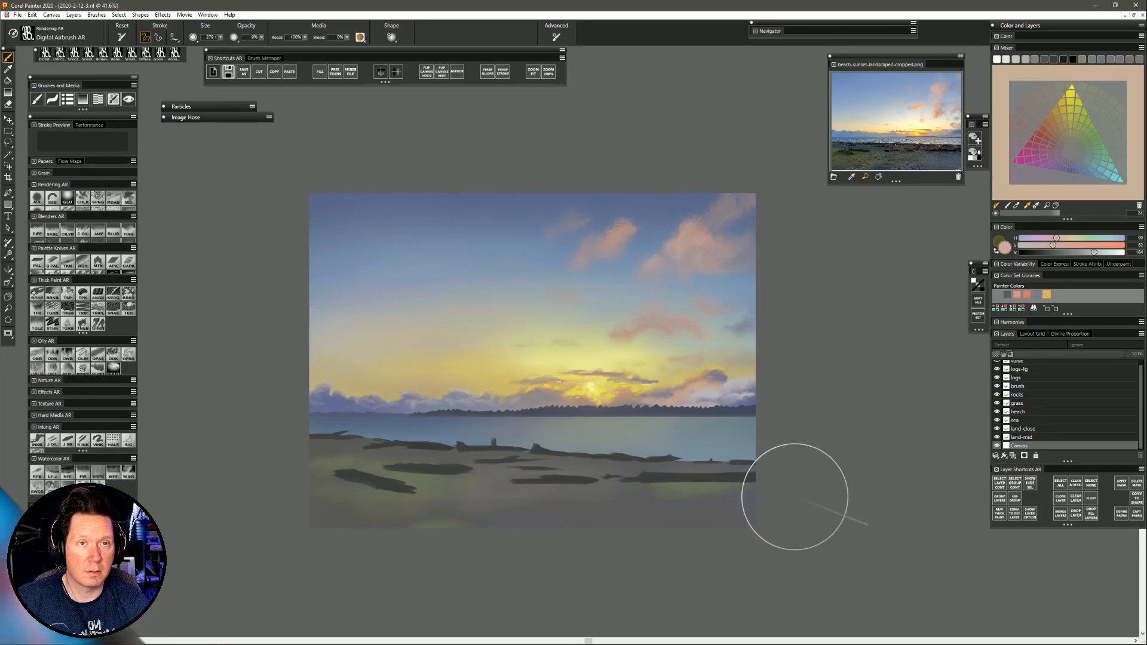
{"action": "left_click", "coordinate": [996, 362]}
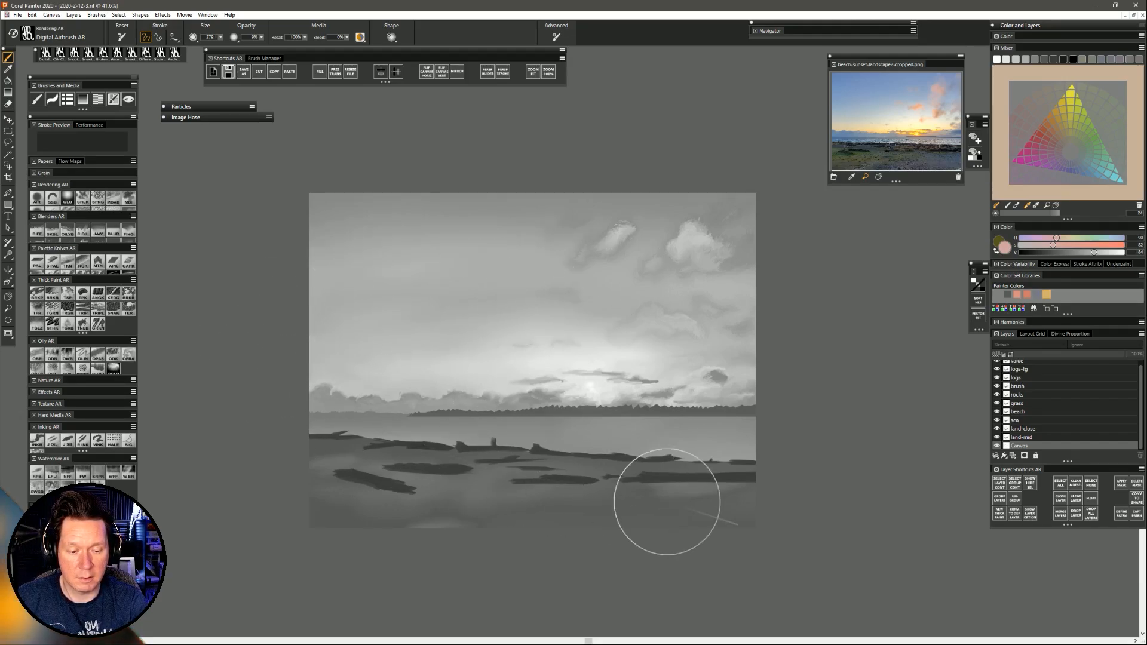
{"action": "left_click", "coordinate": [998, 362]}
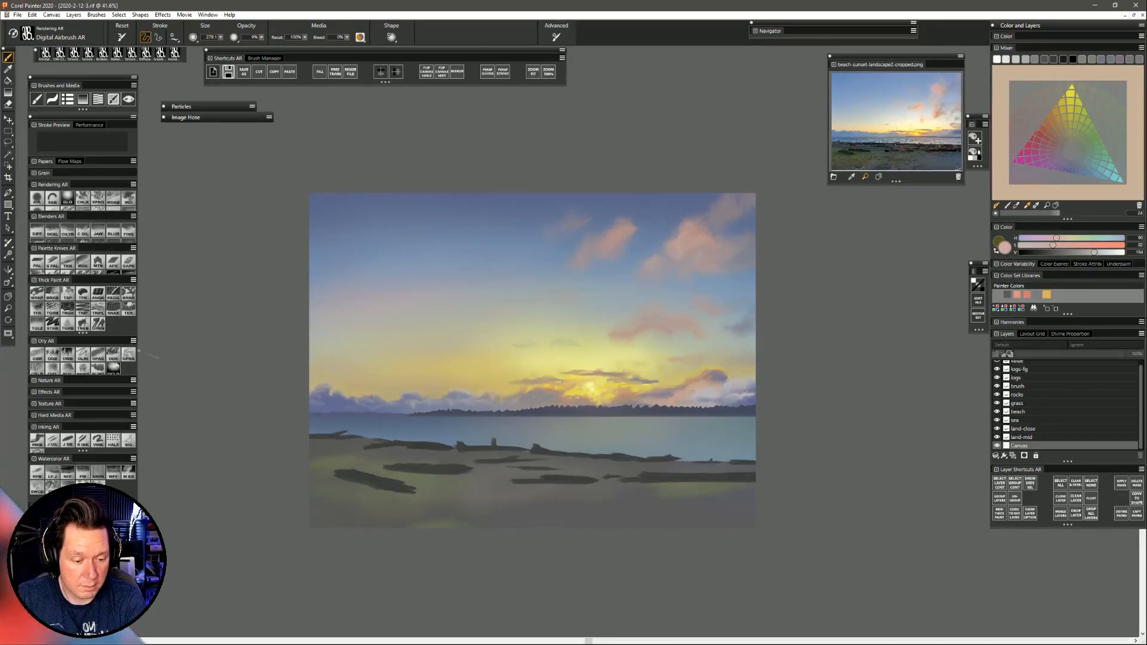
Sample salmon, pale pink, violet and muted tan cloud tones, and paint Oily Clouds detail along the horizon clouds and the streaks above the sun.
{"action": "left_click", "coordinate": [615, 236], "text": "alt"}
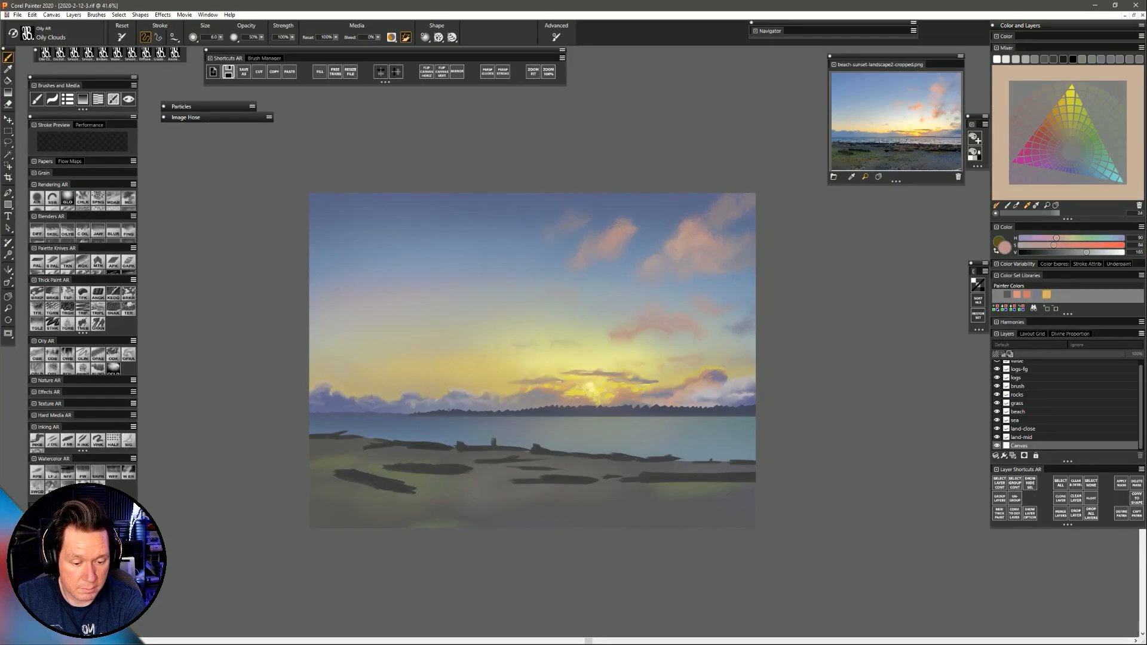
{"action": "left_click_drag", "start_coordinate": [437, 397], "coordinate": [442, 399]}
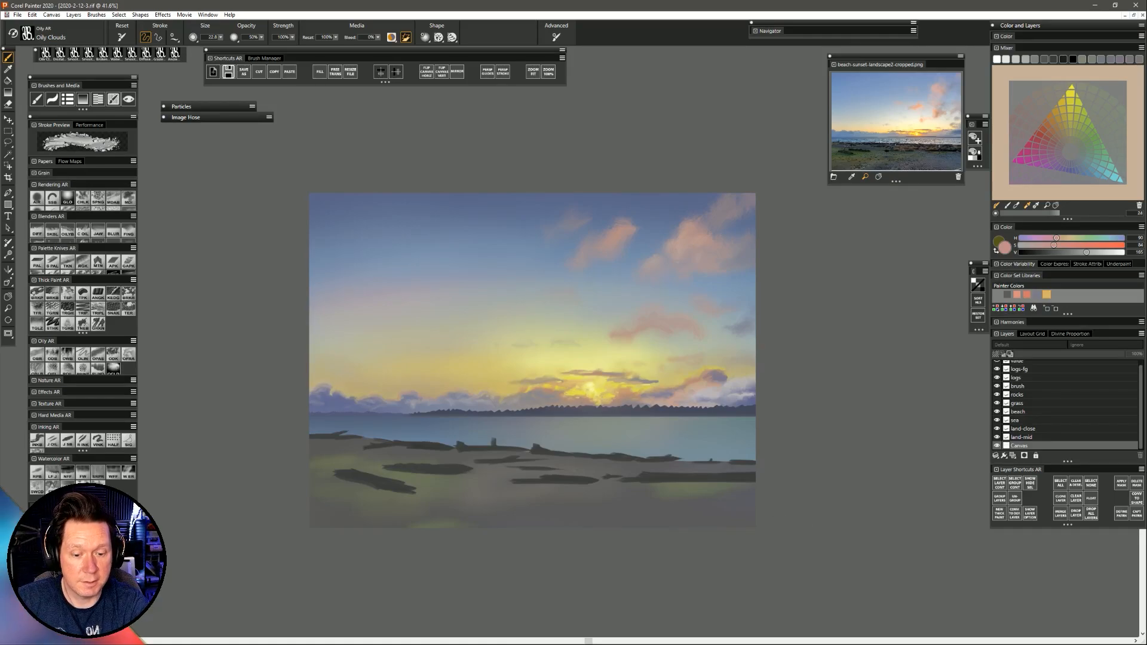
{"action": "left_click", "coordinate": [704, 389], "text": "alt"}
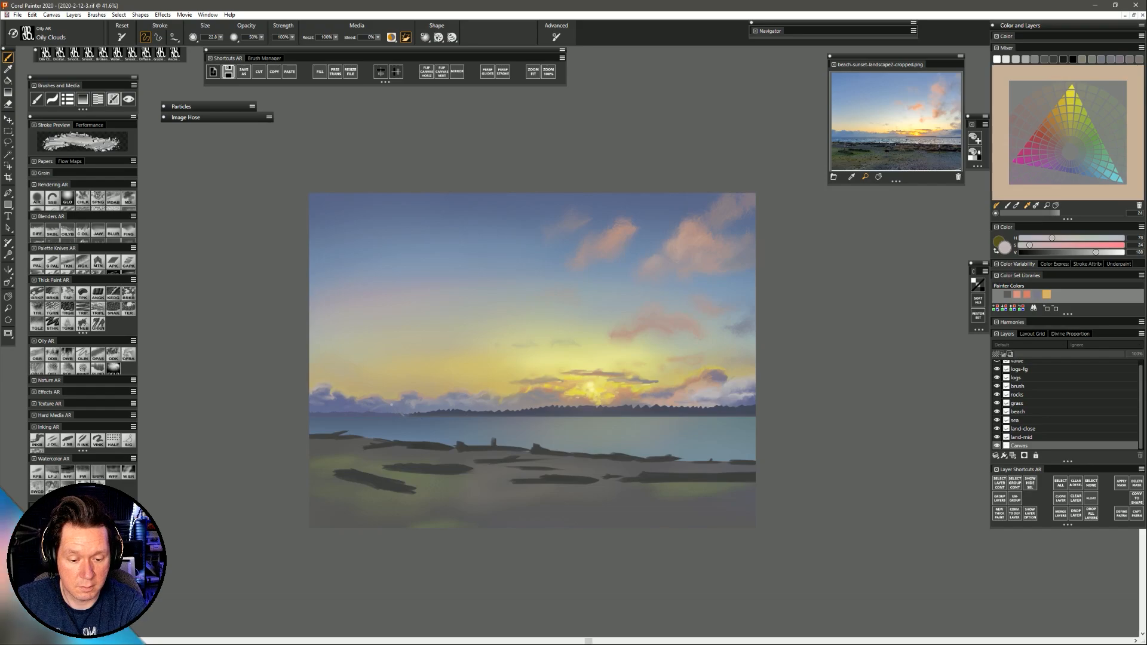
{"action": "left_click", "coordinate": [347, 399], "text": "alt"}
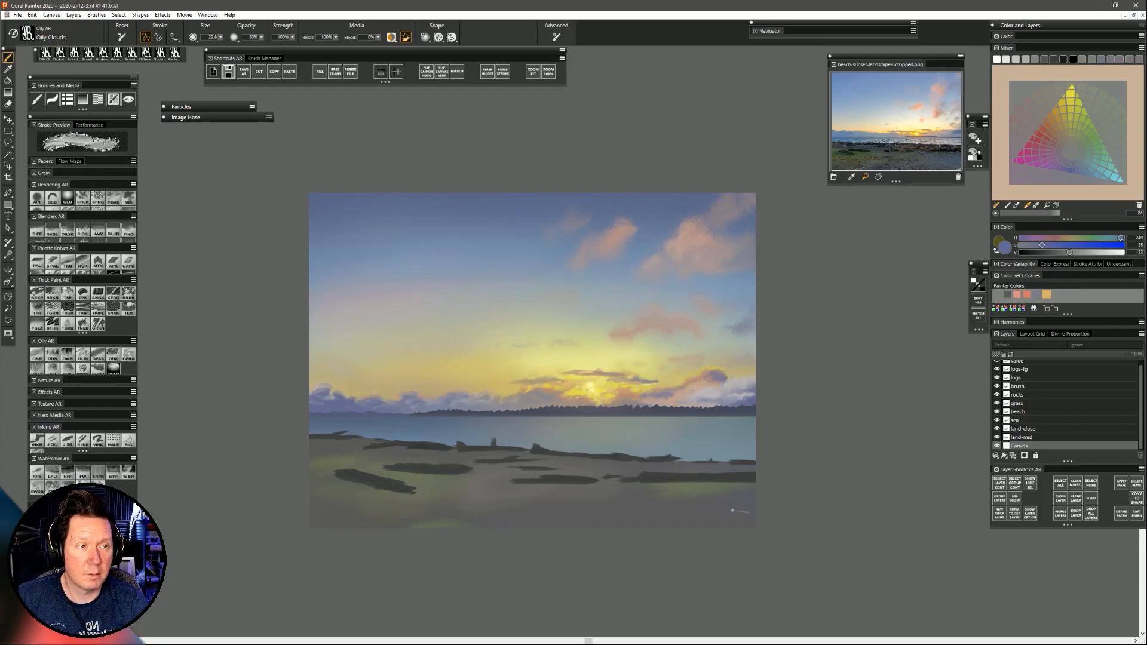
{"action": "left_click", "coordinate": [482, 404], "text": "alt"}
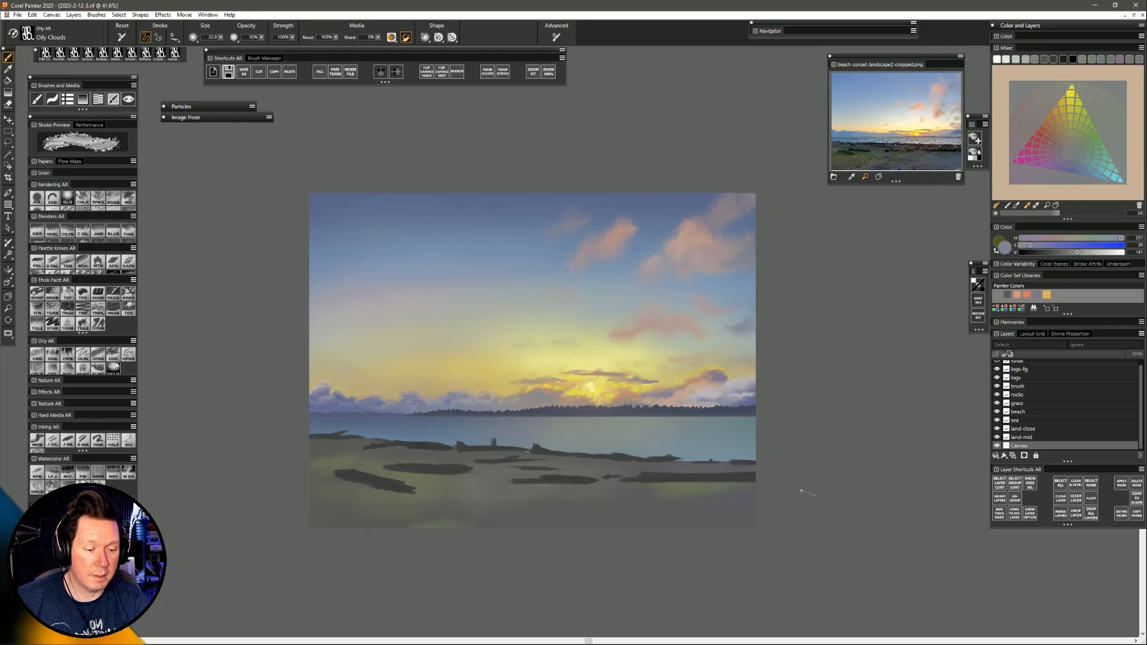
{"action": "left_click", "coordinate": [615, 374], "text": "alt"}
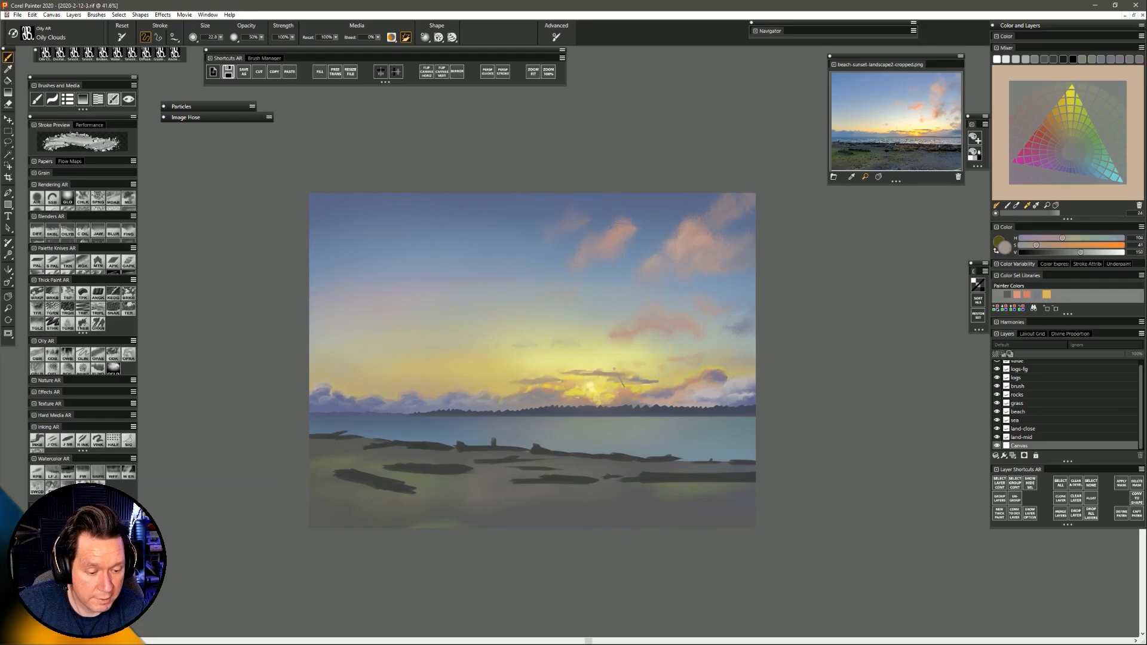
{"action": "left_click_drag", "start_coordinate": [615, 372], "coordinate": [616, 371]}
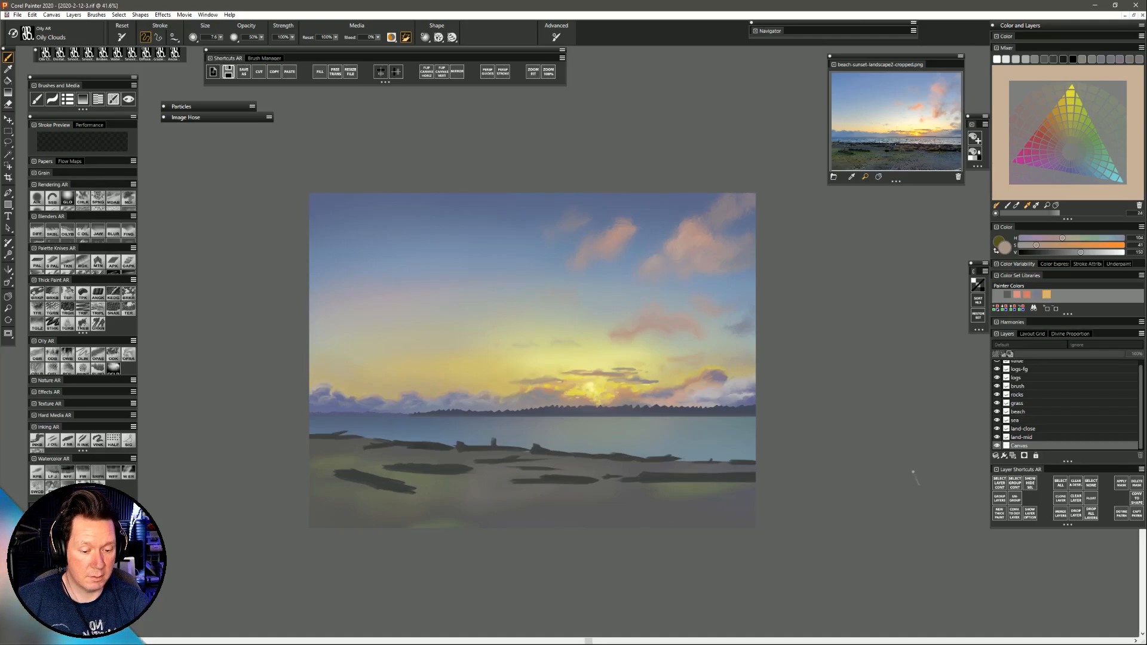
Identify the land-close layer by toggling its visibility, and soften its treeline edge along the horizon with Diffuse Blur AR.
{"action": "left_click", "coordinate": [1034, 429]}
{"action": "left_click", "coordinate": [997, 430]}
{"action": "left_click", "coordinate": [998, 429]}
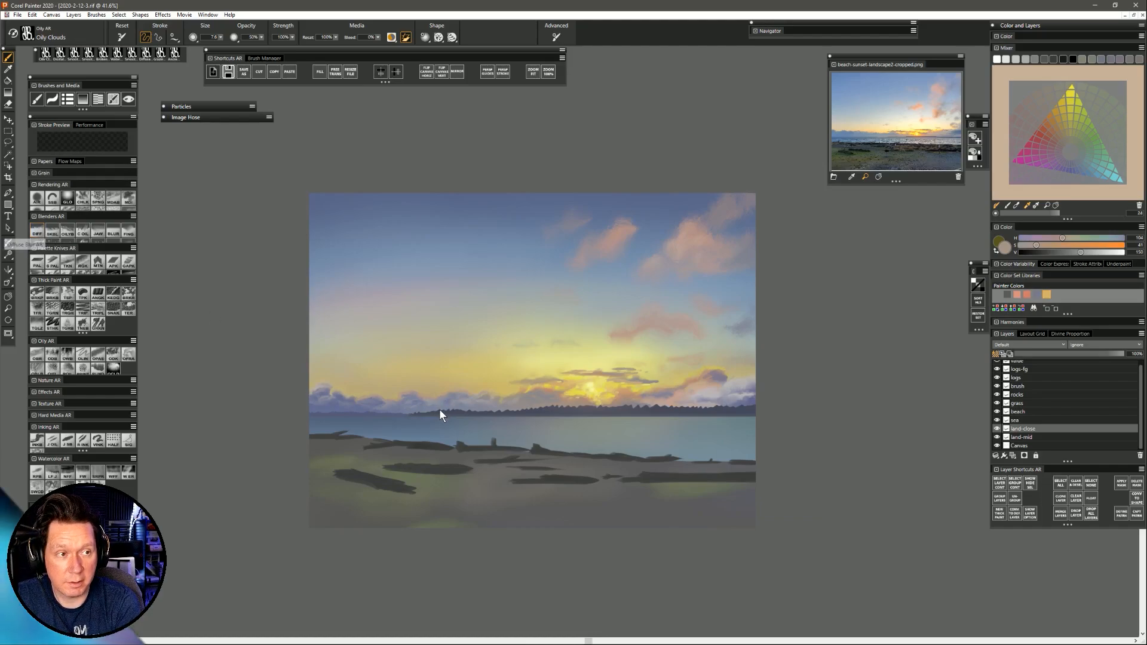
{"action": "mouse_move", "coordinate": [427, 407]}
{"action": "left_mouse_down"}
{"action": "mouse_move", "coordinate": [419, 414]}
{"action": "mouse_move", "coordinate": [755, 406]}
{"action": "left_mouse_up"}
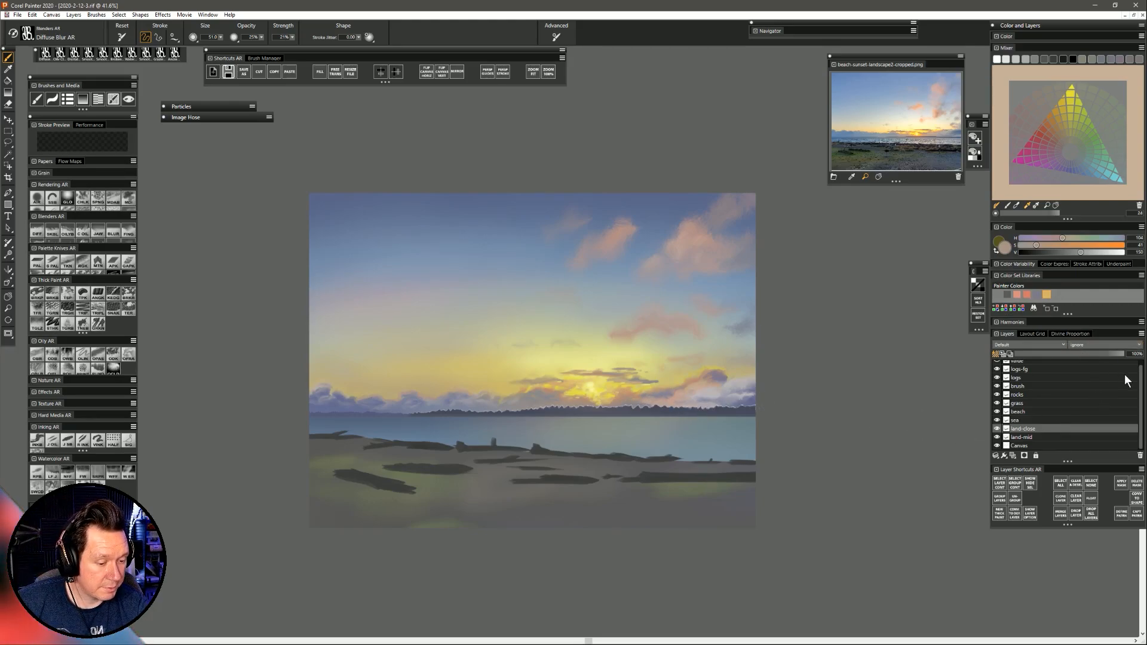
Try the GelCover and Multiply composite methods and about 40% opacity on the land-close layer, restoring 100% opacity and Default.
{"action": "left_click", "coordinate": [1036, 345]}
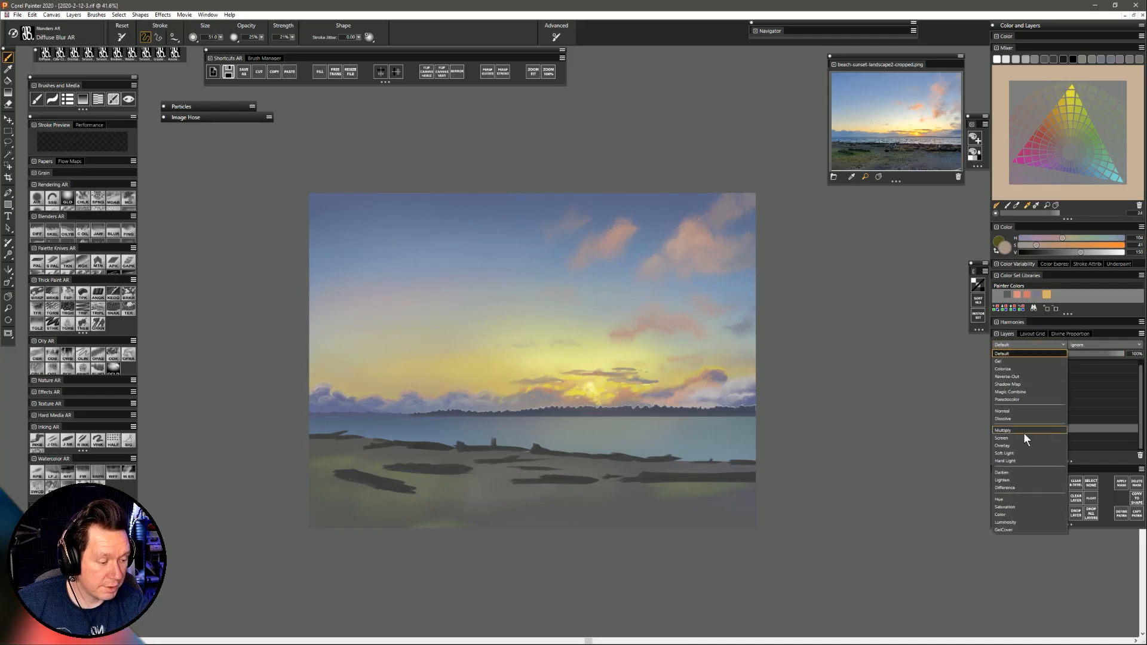
{"action": "left_click", "coordinate": [1017, 529]}
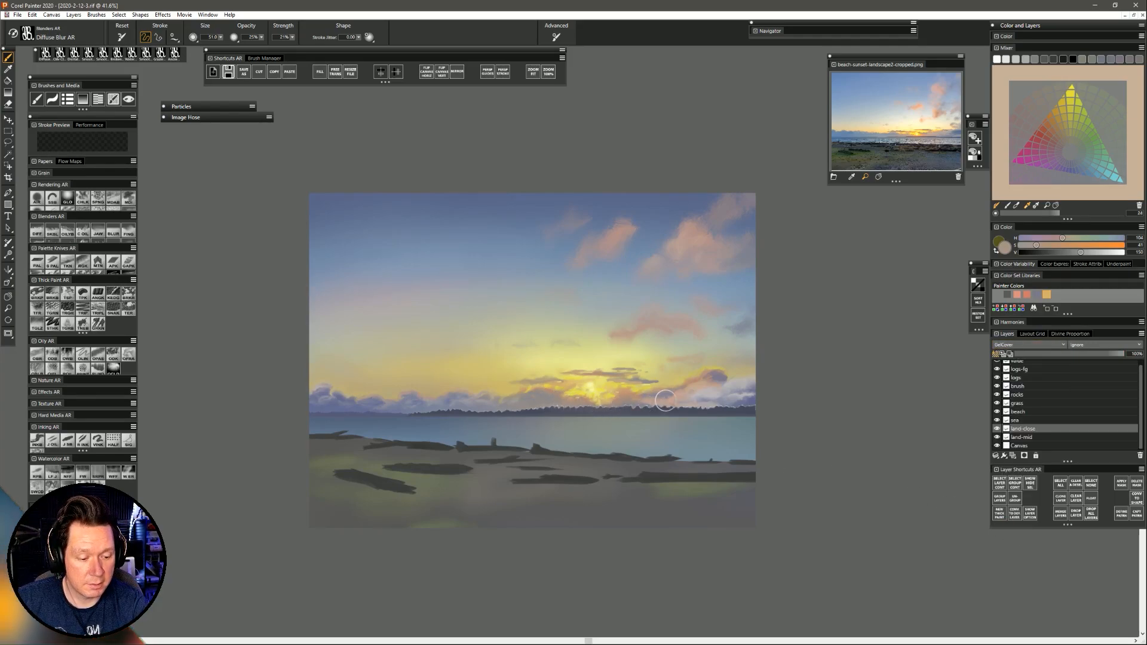
{"action": "left_click", "coordinate": [1025, 346]}
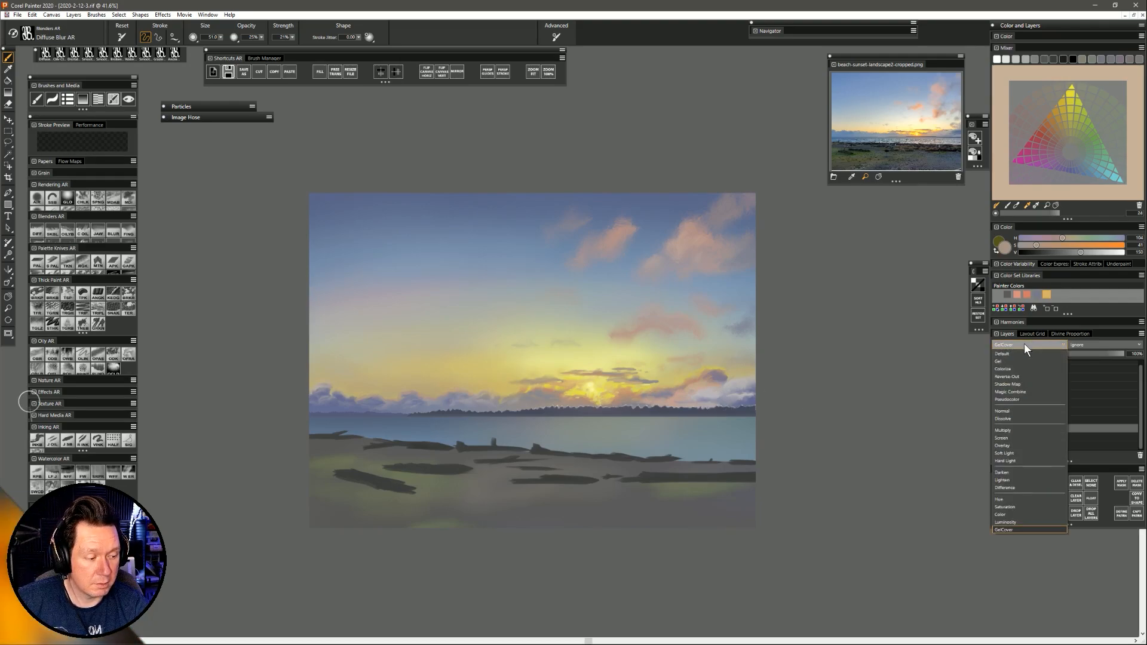
{"action": "left_click", "coordinate": [1022, 429]}
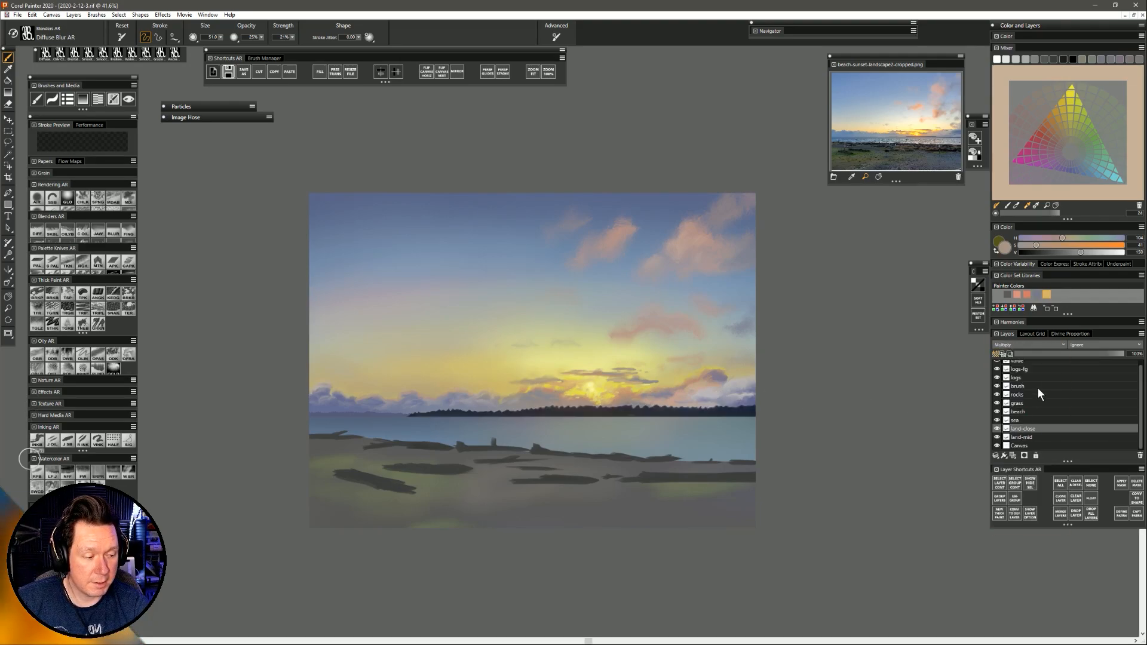
{"action": "left_click", "coordinate": [1056, 353]}
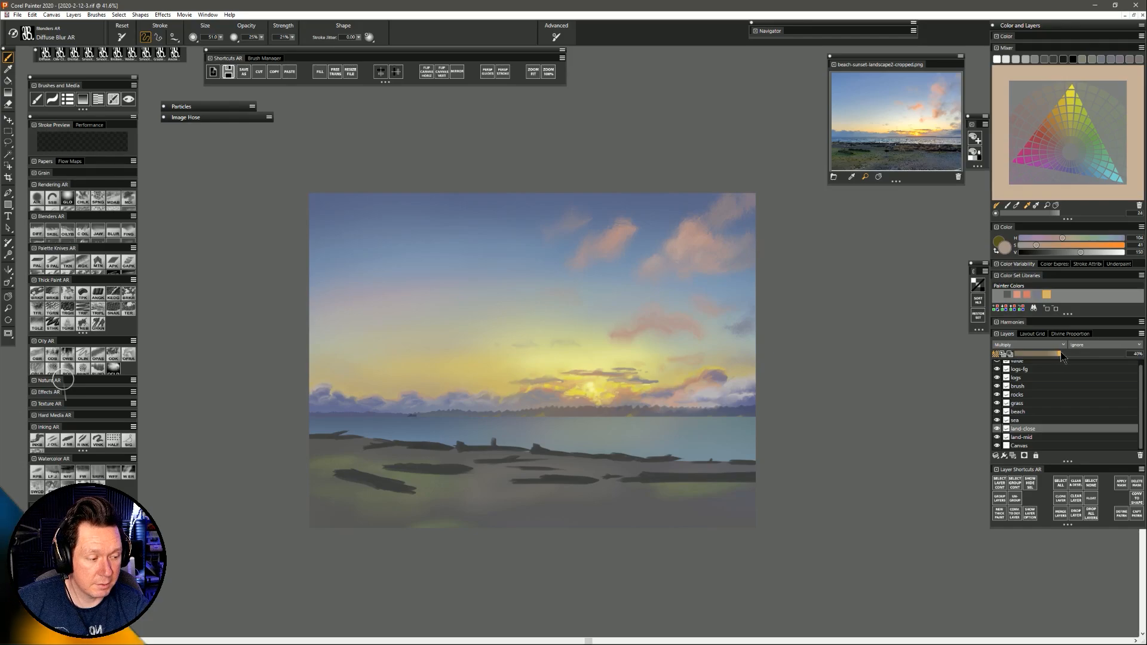
{"action": "left_click_drag", "start_coordinate": [1060, 353], "coordinate": [1127, 354]}
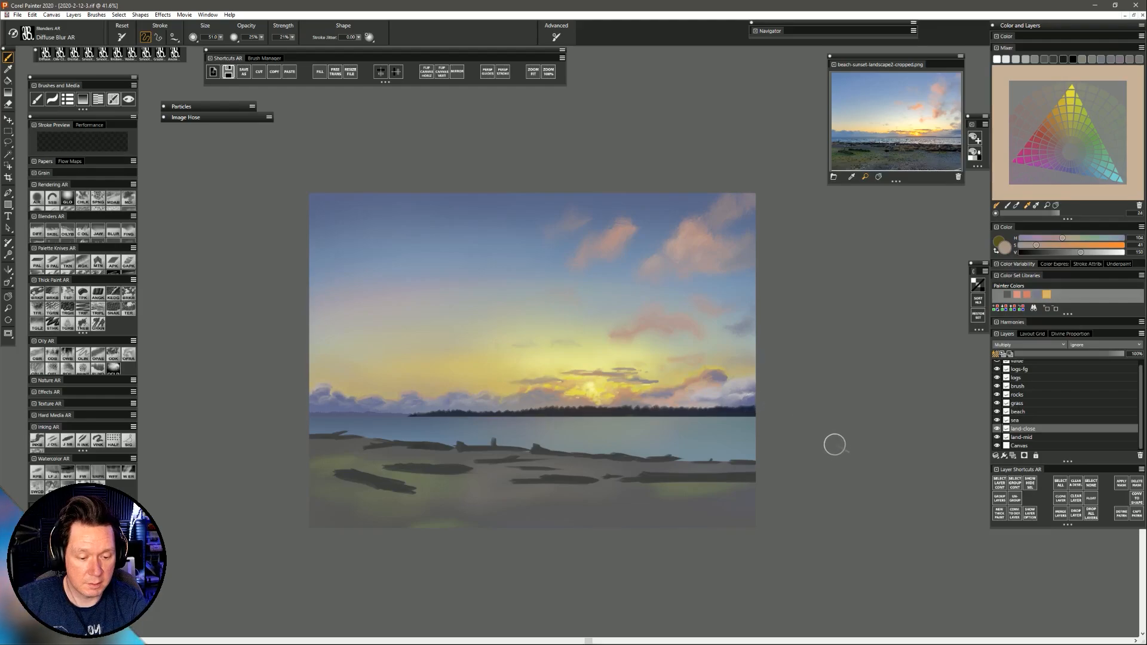
{"action": "left_click", "coordinate": [1019, 345]}
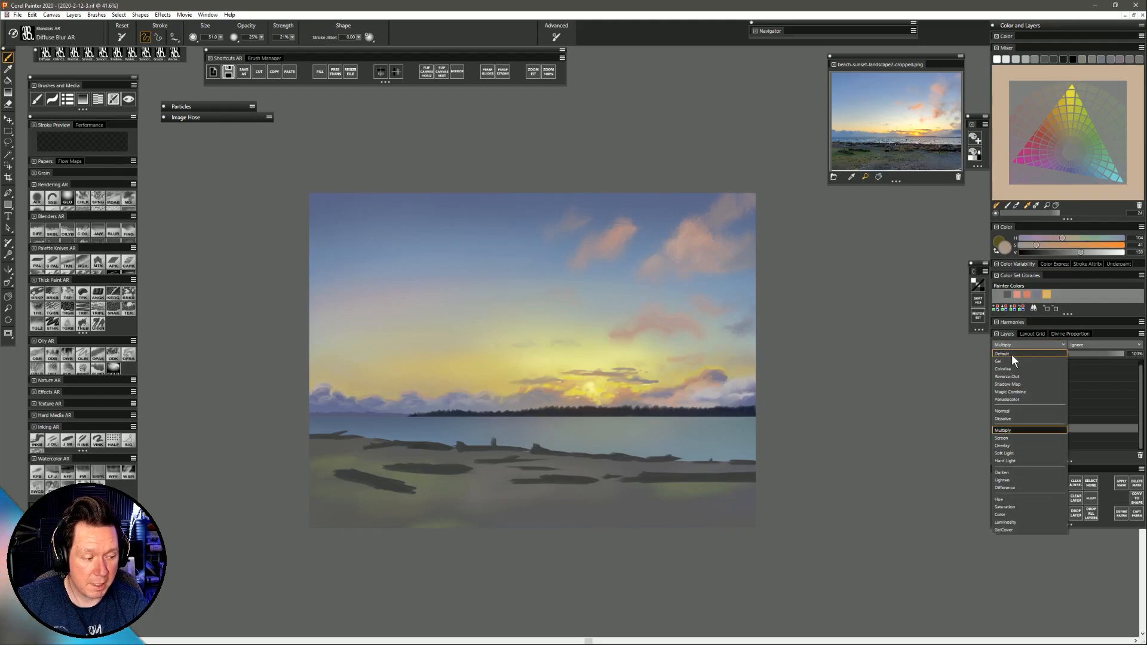
{"action": "left_click", "coordinate": [1012, 354]}
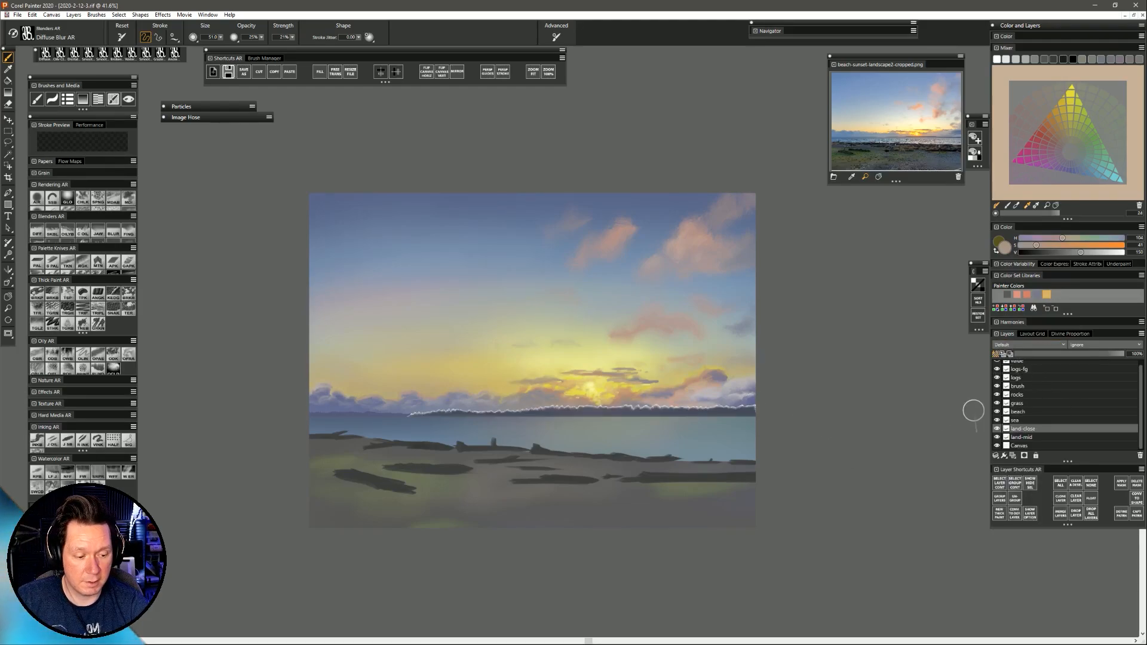
Sample grey-violet from the distant land and try filling the land-close layer with a darker, bluer version of that colour.
{"action": "key", "text": "v"}
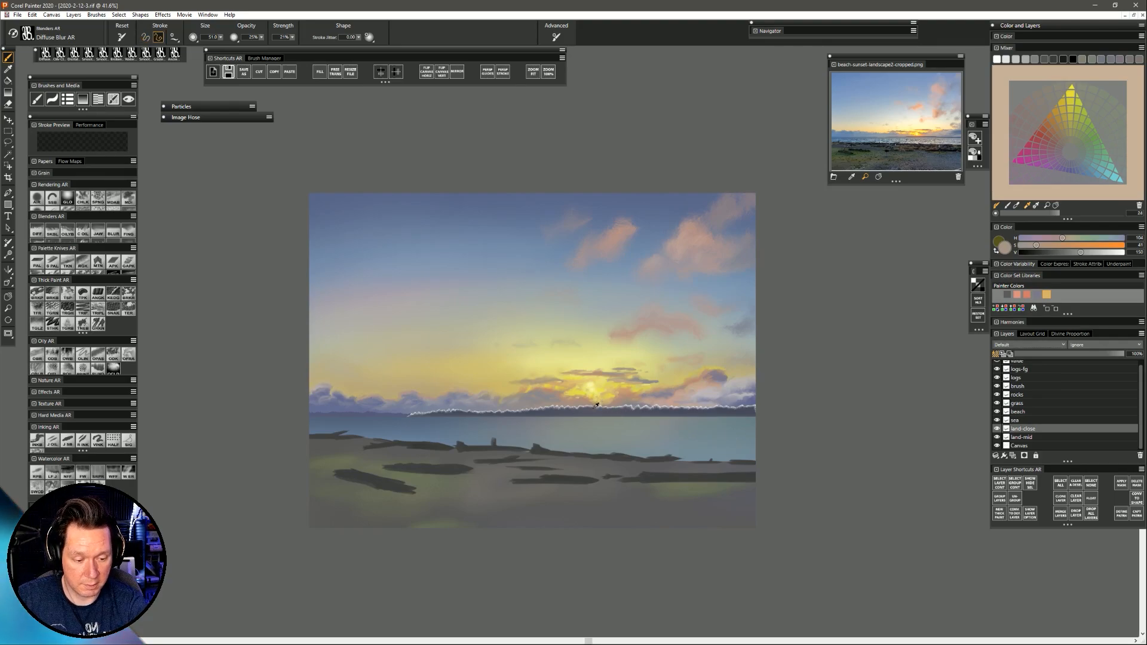
{"action": "left_click", "coordinate": [597, 405], "text": "alt"}
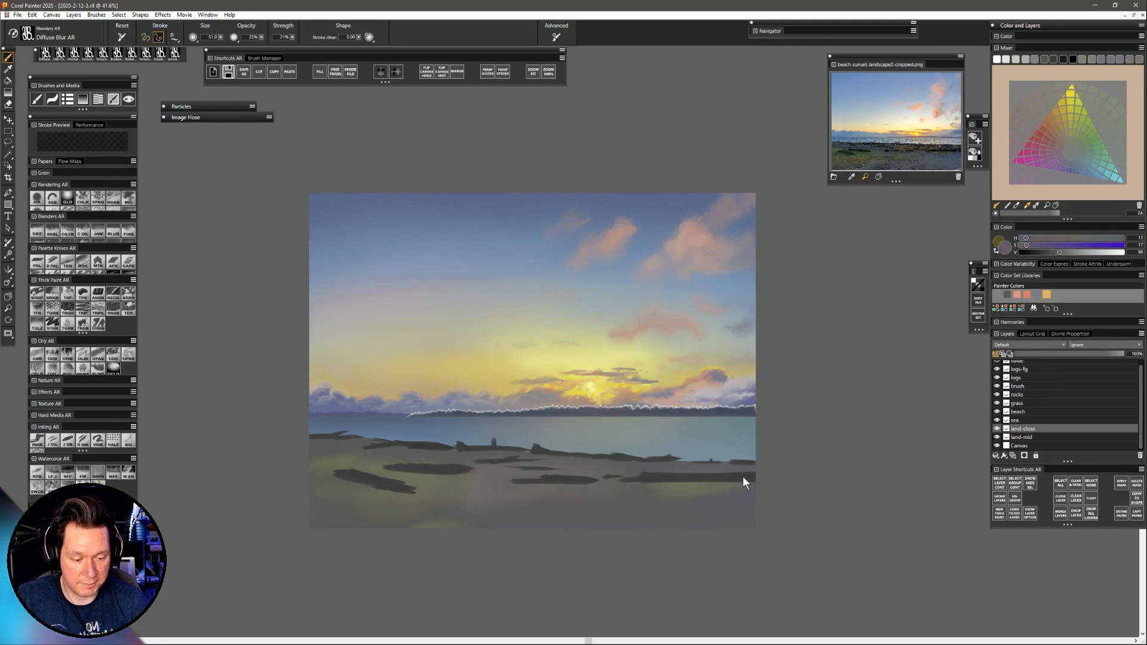
{"action": "key", "text": "ctrl+f"}
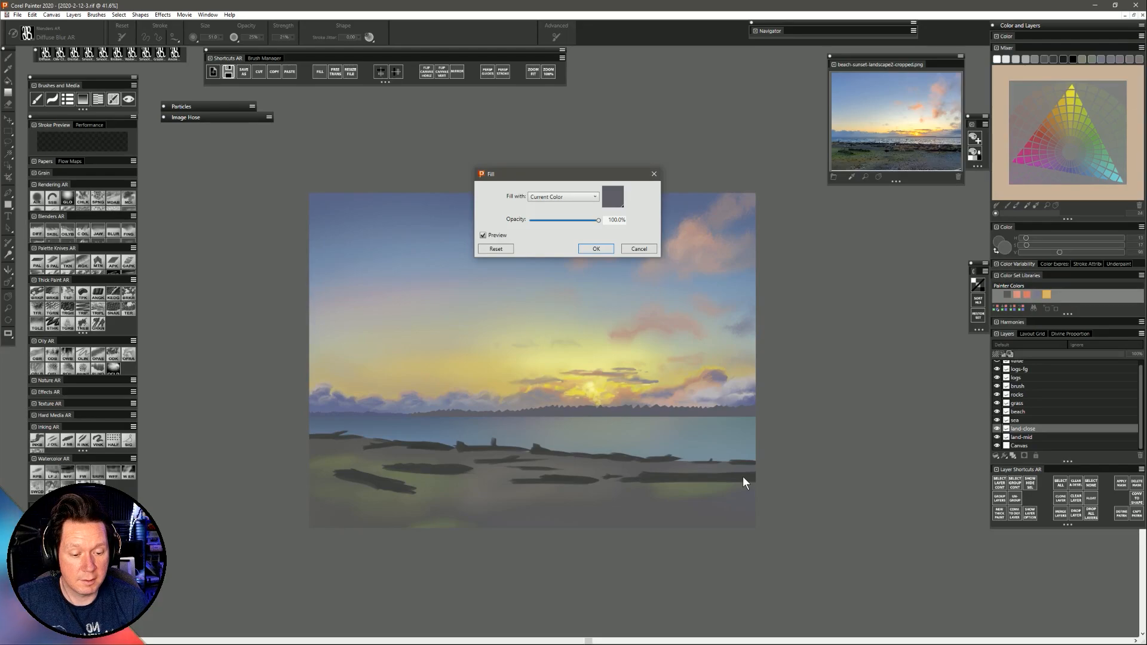
{"action": "left_click", "coordinate": [612, 196]}
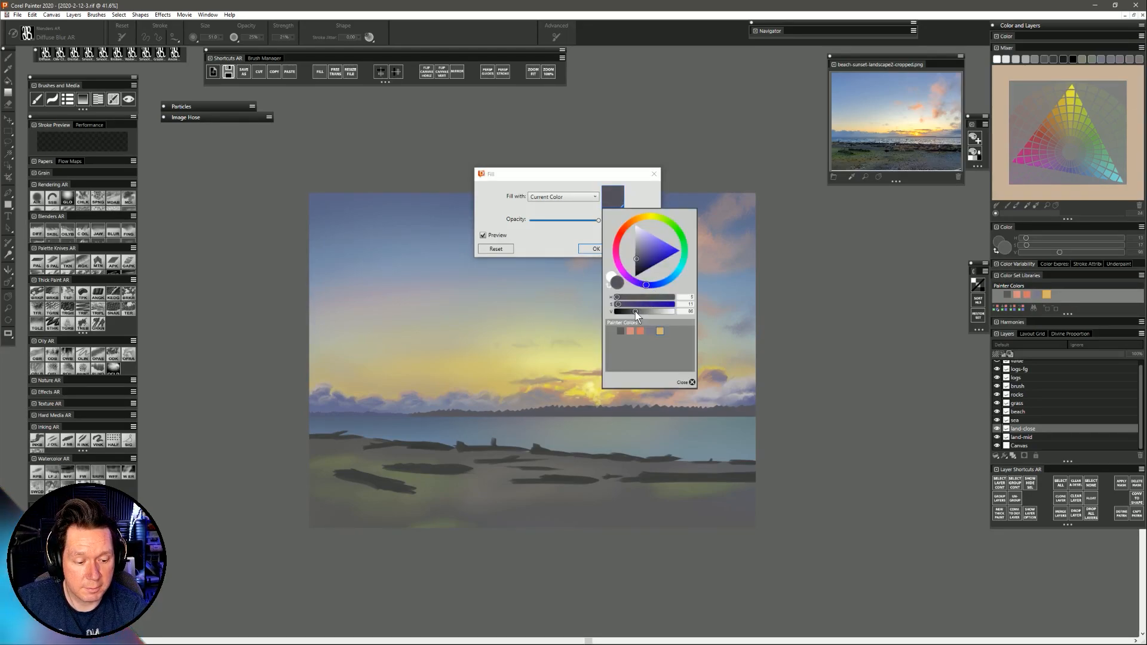
{"action": "left_click_drag", "start_coordinate": [634, 311], "coordinate": [633, 311]}
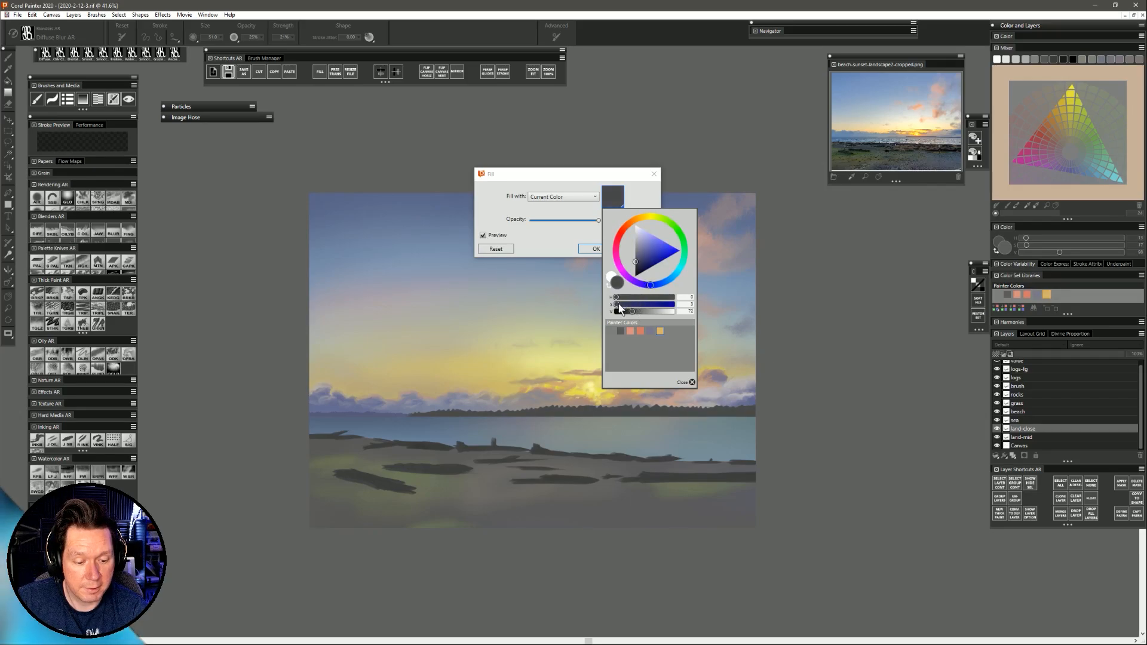
{"action": "left_click_drag", "start_coordinate": [623, 305], "coordinate": [624, 305]}
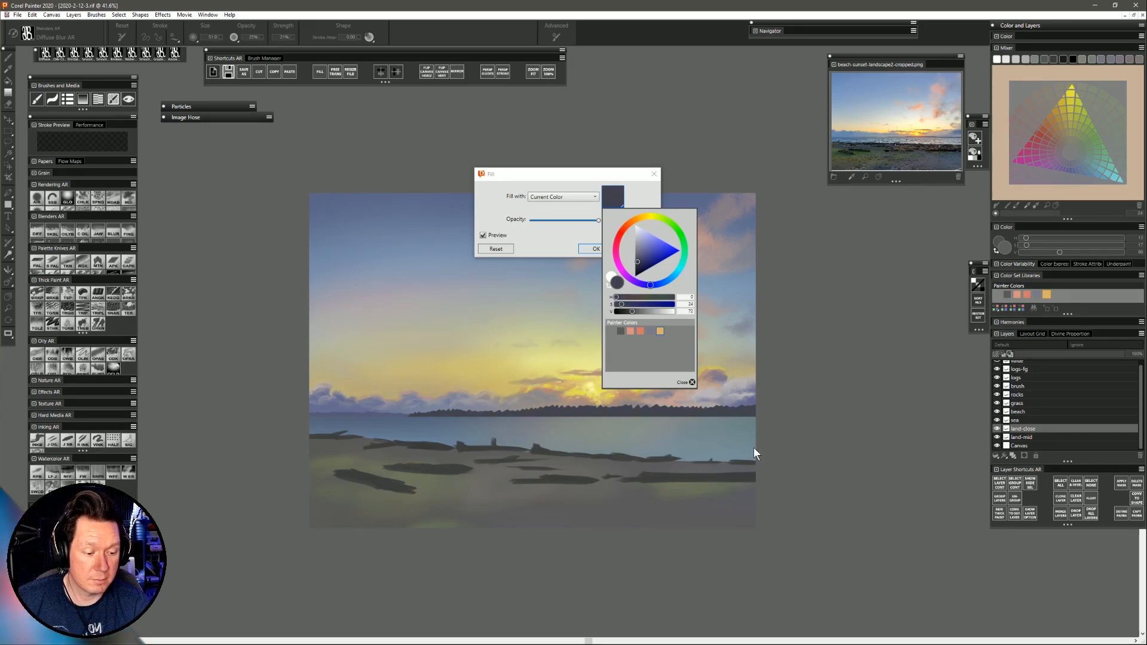
{"action": "left_click", "coordinate": [690, 382]}
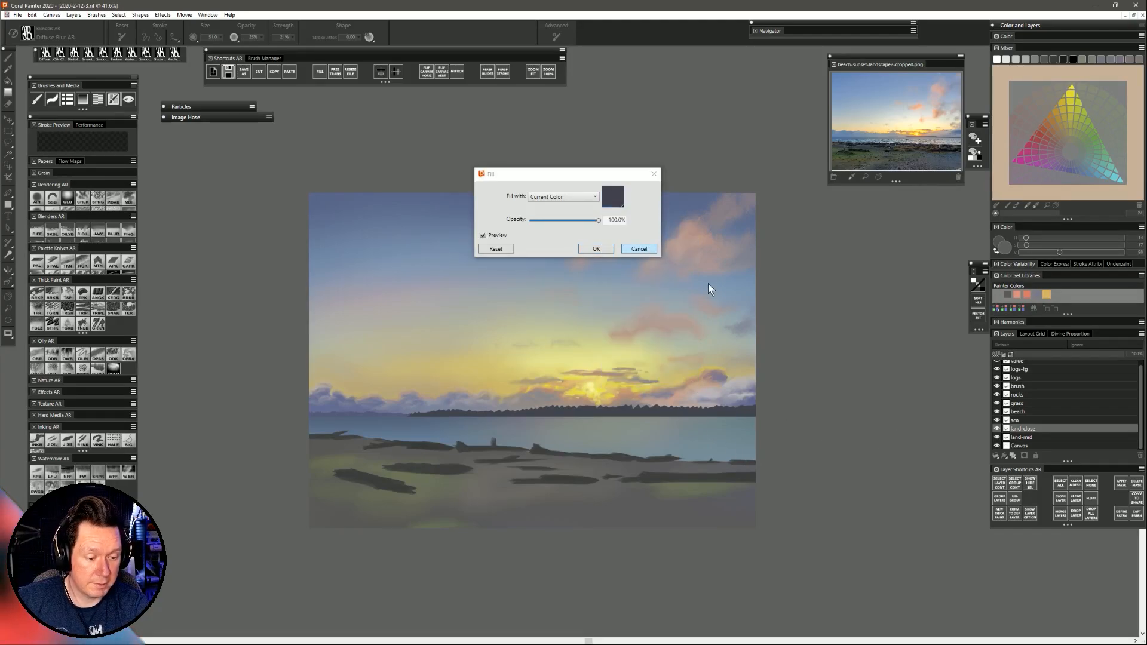
{"action": "key", "text": "Return"}
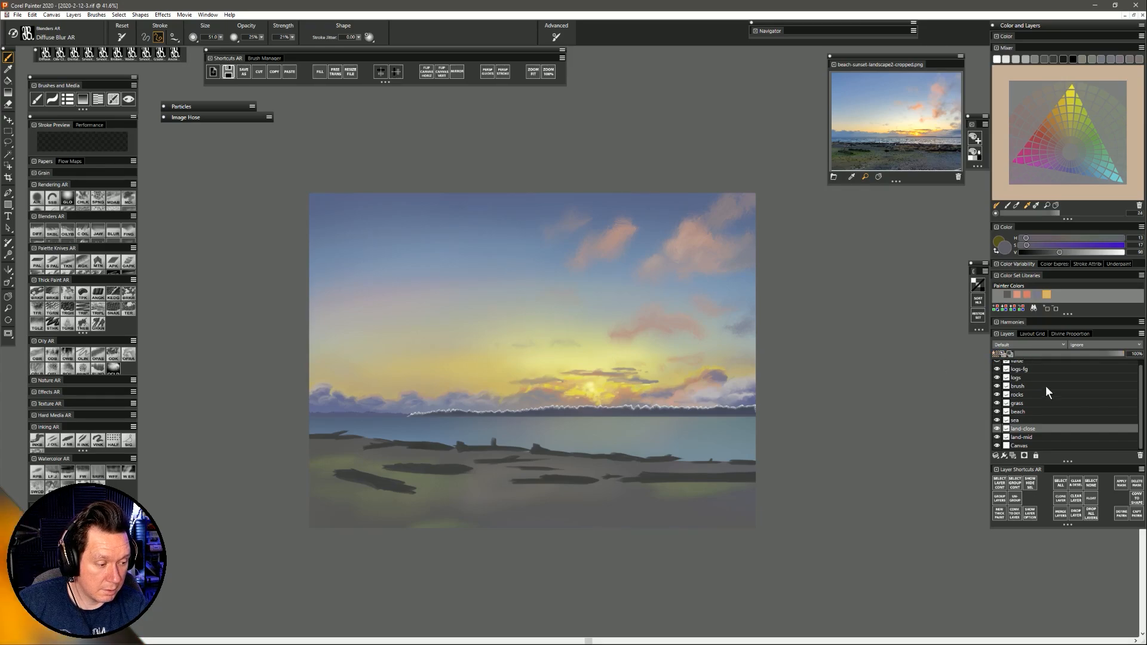
Set the composite method of the land-close layer to Multiply.
{"action": "left_click", "coordinate": [1006, 446]}
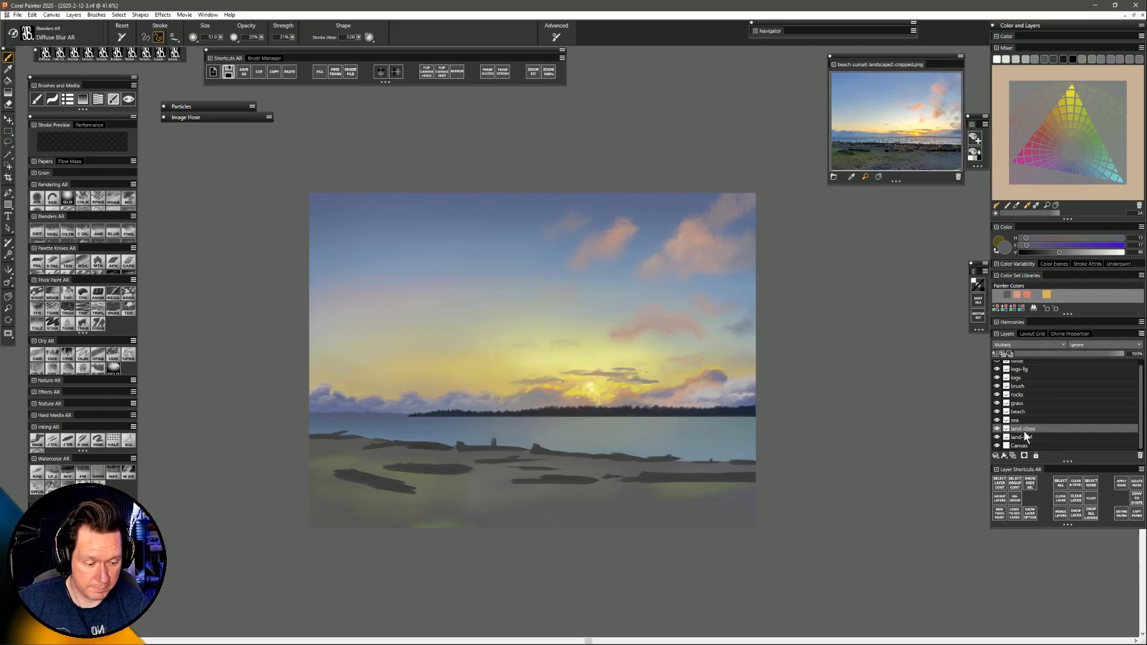
Undo the Multiply composite method and the darker blue fill on the land-close layer.
{"action": "key", "text": "ctrl+z"}
{"action": "key", "text": "ctrl+z"}
{"action": "key", "text": "ctrl+z"}
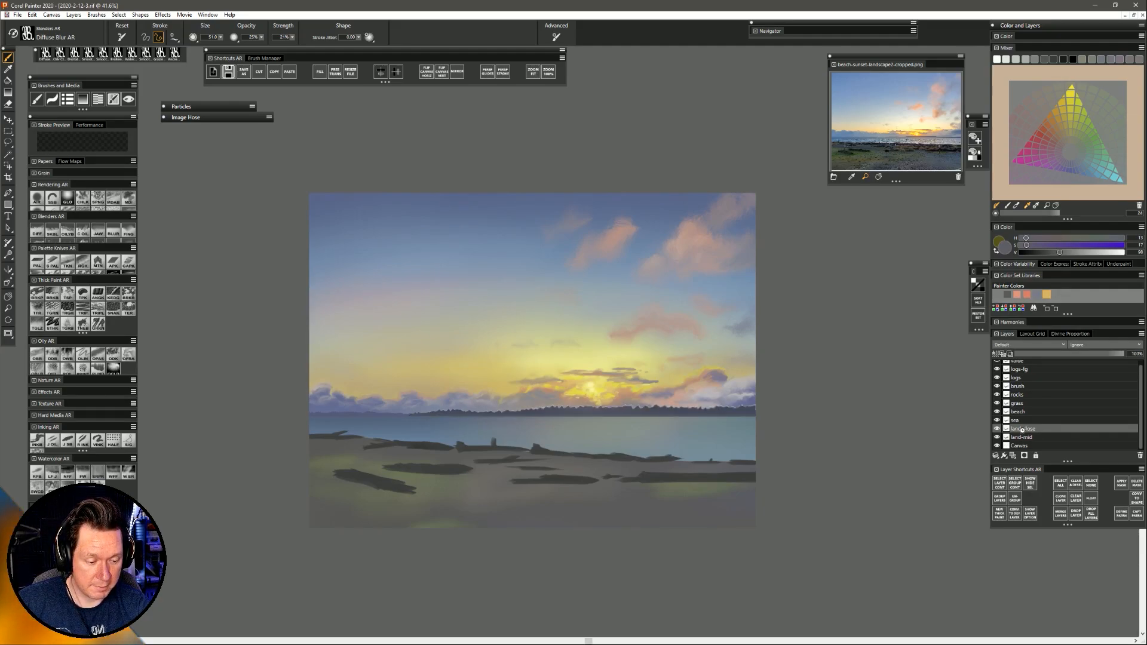
{"action": "key", "text": "ctrl+z"}
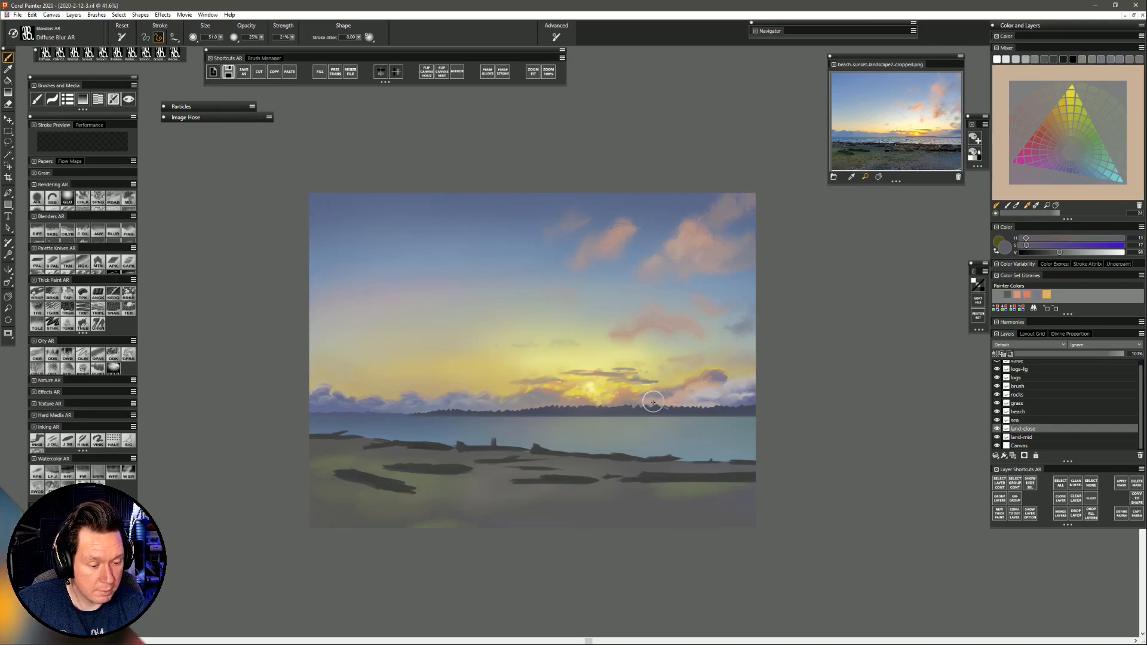
{"action": "key", "text": "b"}
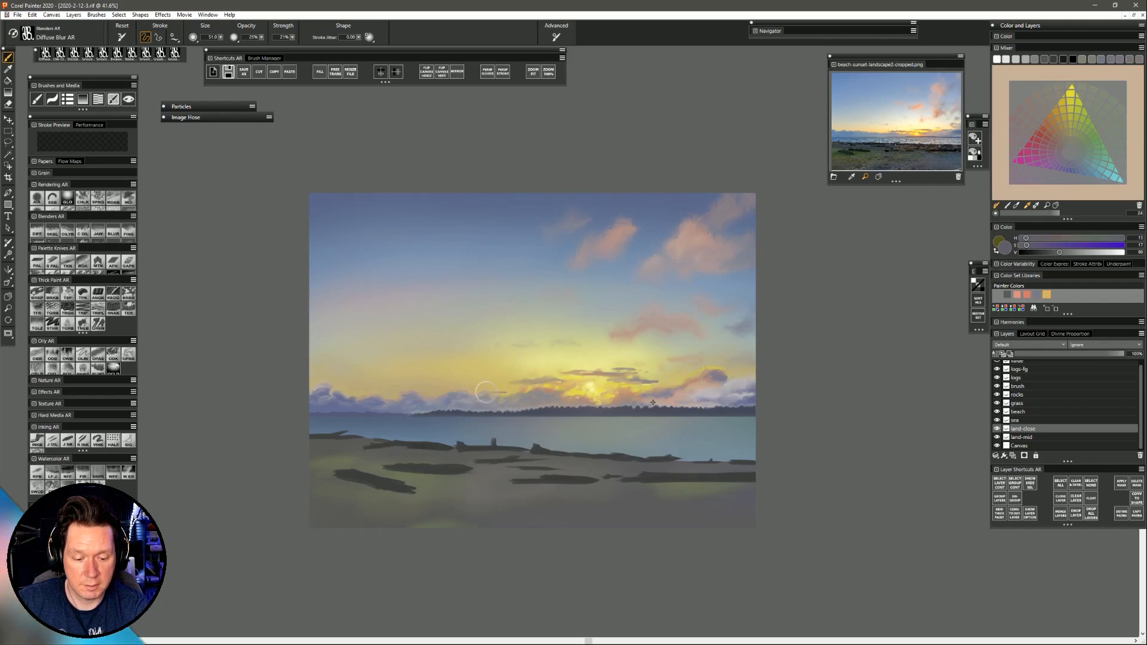
Set the composite method of the land-close layer to GelCover and check the treeline against the whole painting.
{"action": "left_click", "coordinate": [1016, 344]}
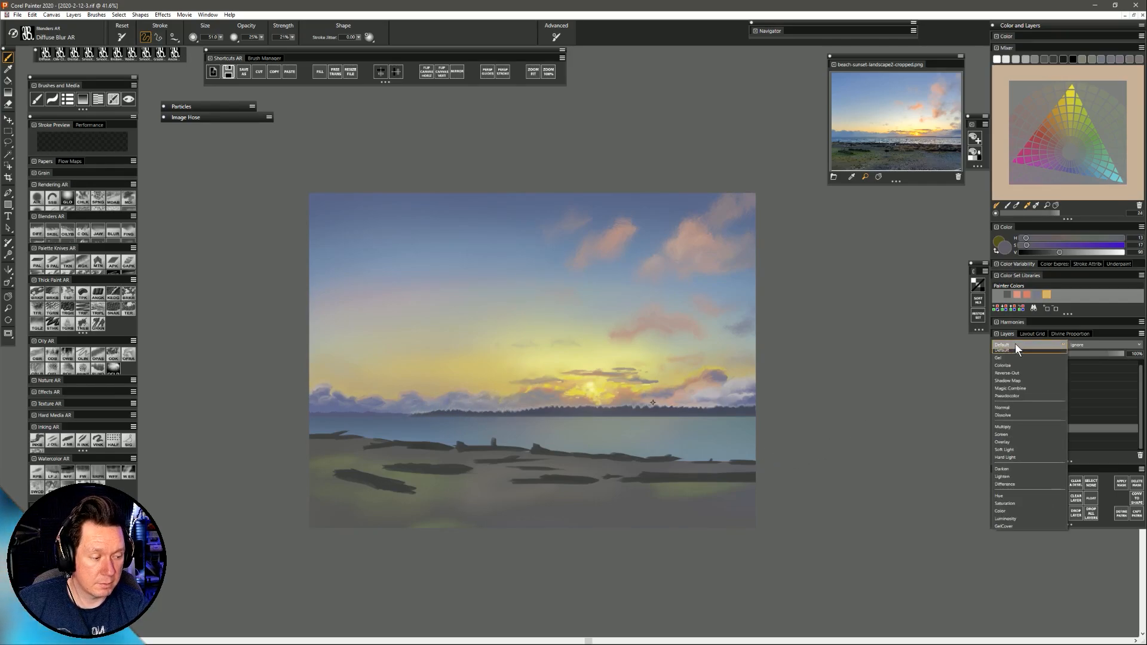
{"action": "left_click", "coordinate": [1006, 527]}
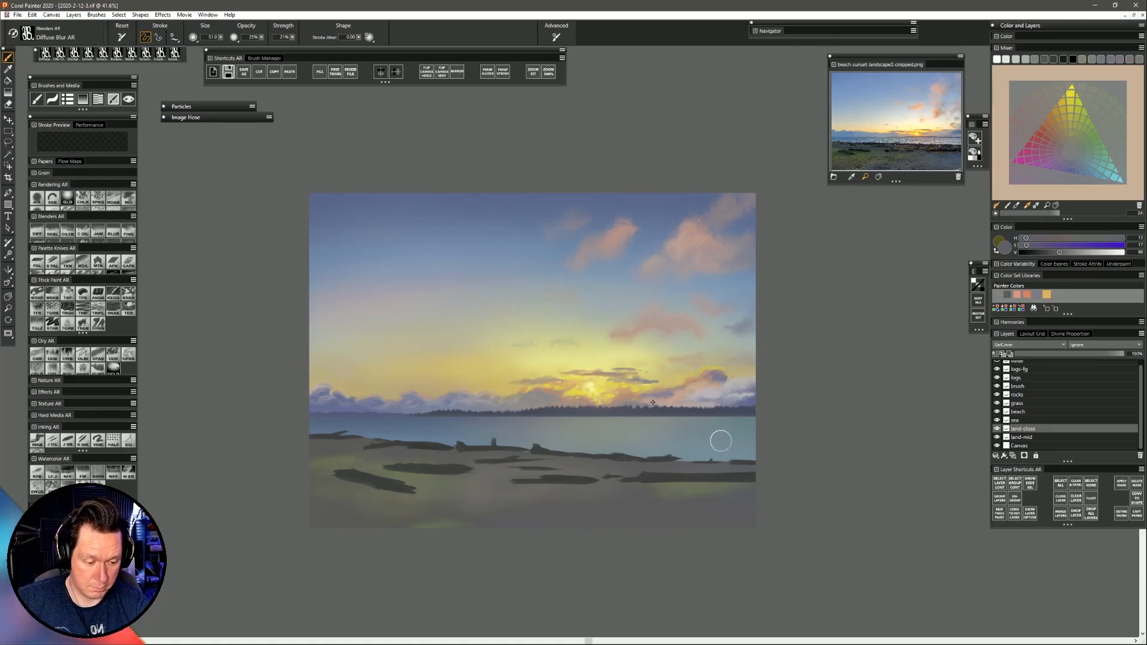
{"action": "left_click", "coordinate": [9, 308]}
{"action": "left_click", "coordinate": [553, 437]}
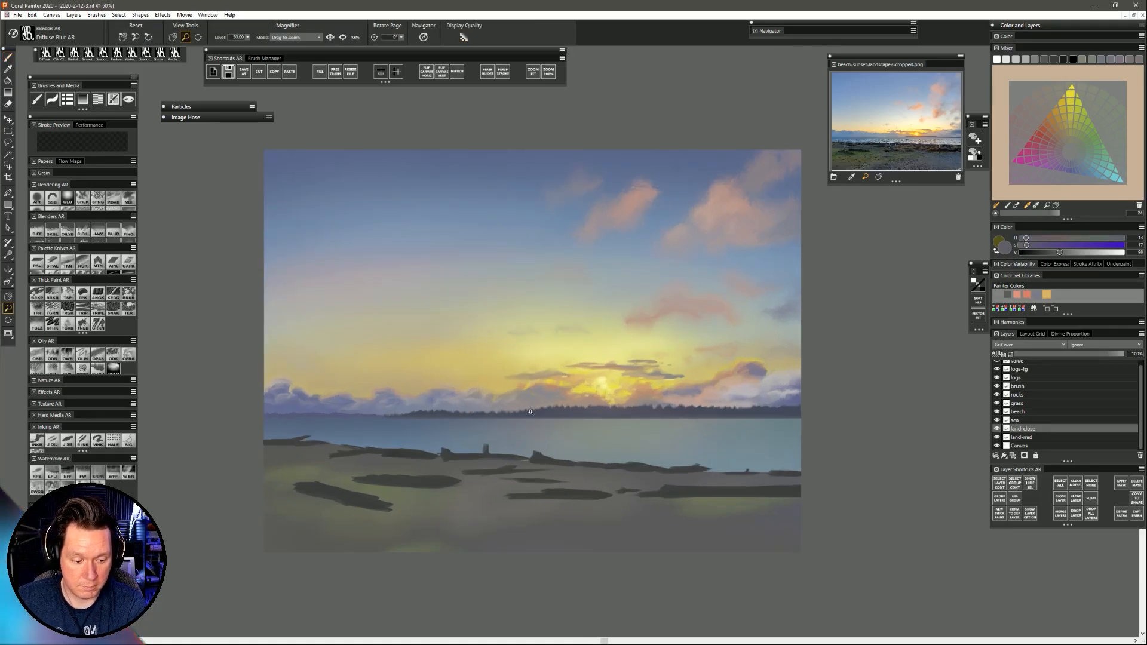
{"action": "left_click_drag", "start_coordinate": [591, 452], "coordinate": [585, 450]}
{"action": "left_click_drag", "start_coordinate": [717, 508], "coordinate": [763, 485]}
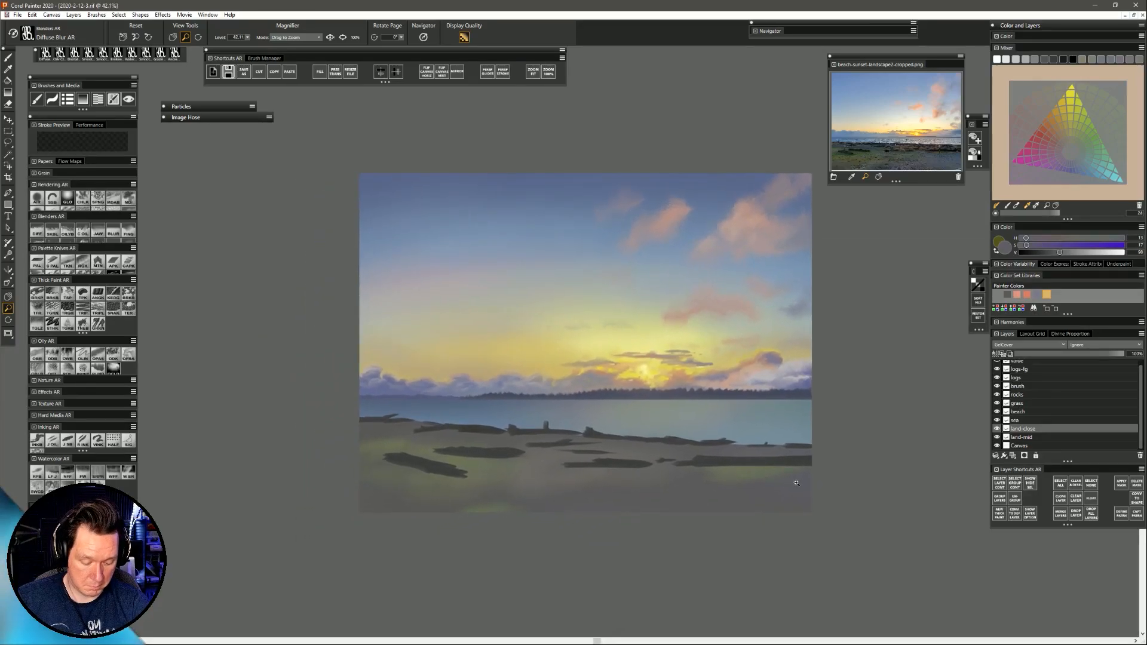
Set the composite method of the land-mid layer to GelCover.
{"action": "key", "text": "b"}
{"action": "left_click", "coordinate": [1047, 437]}
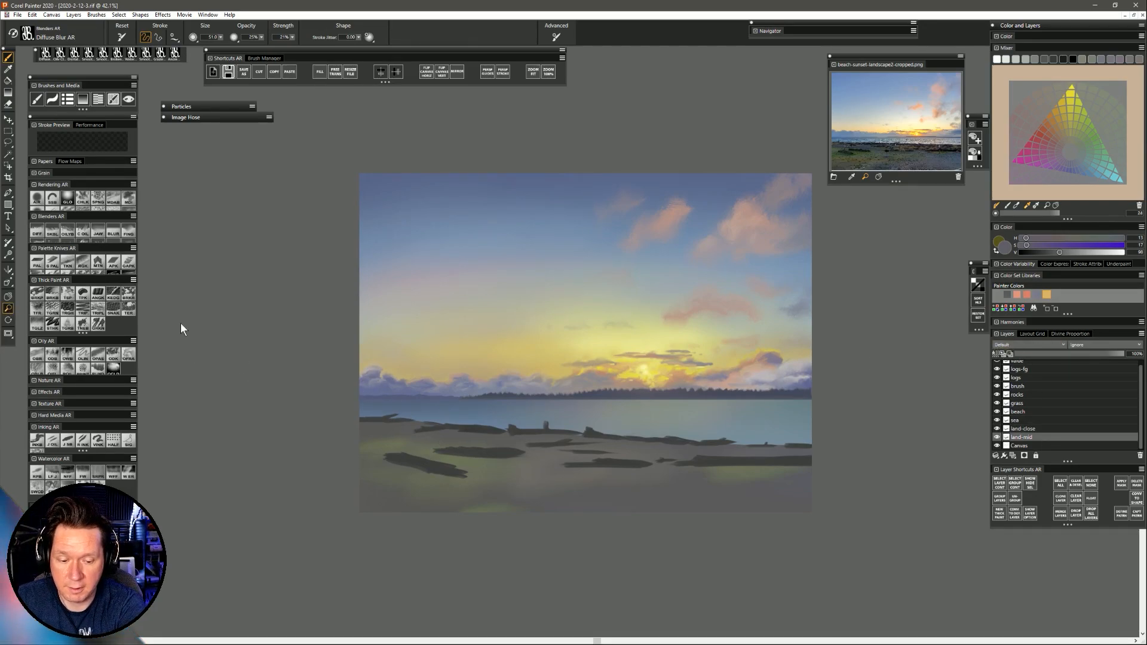
{"action": "left_click_drag", "start_coordinate": [414, 412], "coordinate": [548, 410]}
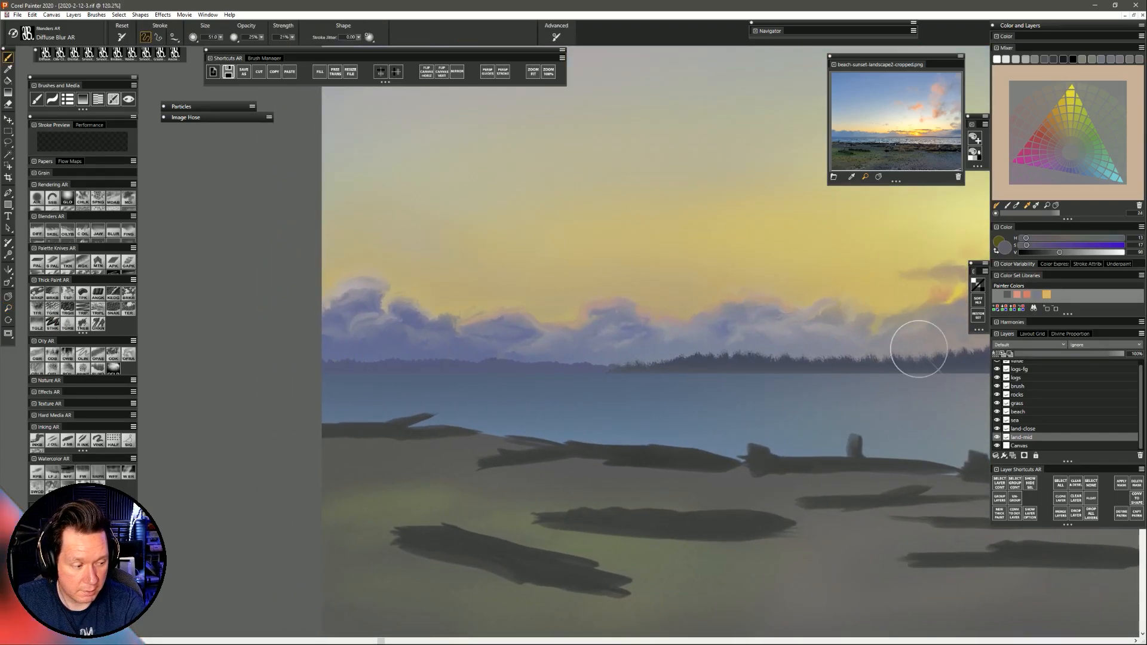
{"action": "left_click", "coordinate": [1024, 346]}
{"action": "left_click", "coordinate": [1019, 529]}
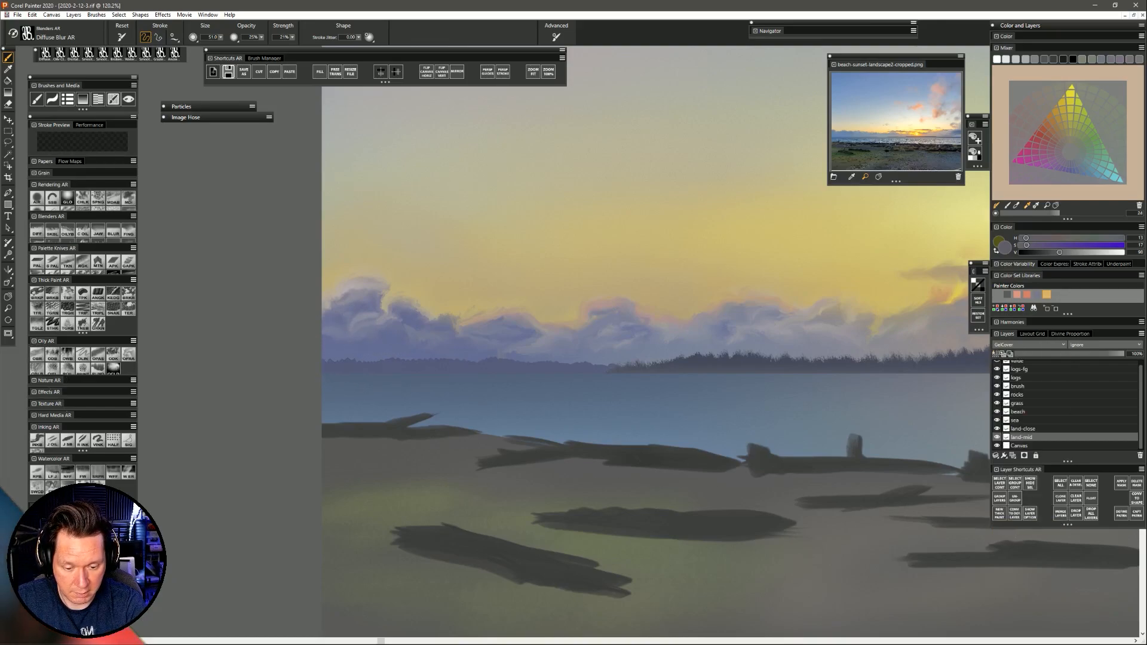
Soften the upper treeline edge of the land-mid layer with a small Diffuse Blur AR brush.
{"action": "mouse_move", "coordinate": [339, 353]}
{"action": "left_mouse_down"}
{"action": "mouse_move", "coordinate": [328, 358]}
{"action": "mouse_move", "coordinate": [426, 357]}
{"action": "mouse_move", "coordinate": [453, 342]}
{"action": "mouse_move", "coordinate": [443, 351]}
{"action": "left_mouse_up"}
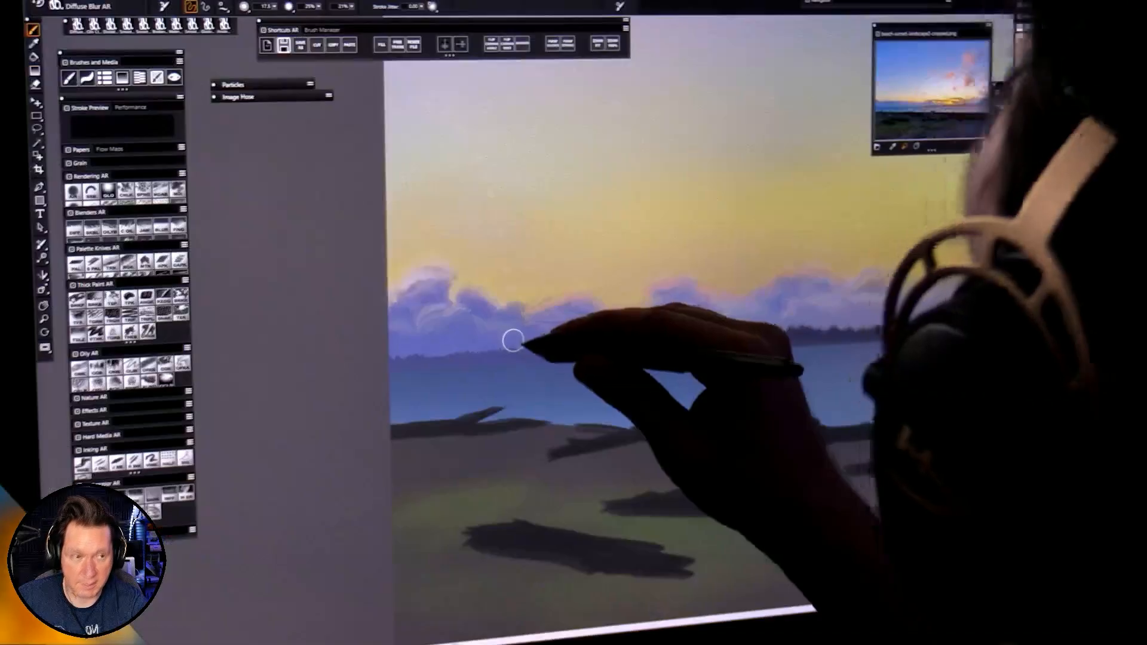
{"action": "mouse_move", "coordinate": [498, 343]}
{"action": "left_mouse_down"}
{"action": "mouse_move", "coordinate": [591, 347]}
{"action": "mouse_move", "coordinate": [652, 327]}
{"action": "mouse_move", "coordinate": [656, 340]}
{"action": "mouse_move", "coordinate": [728, 313]}
{"action": "mouse_move", "coordinate": [693, 334]}
{"action": "left_mouse_up"}
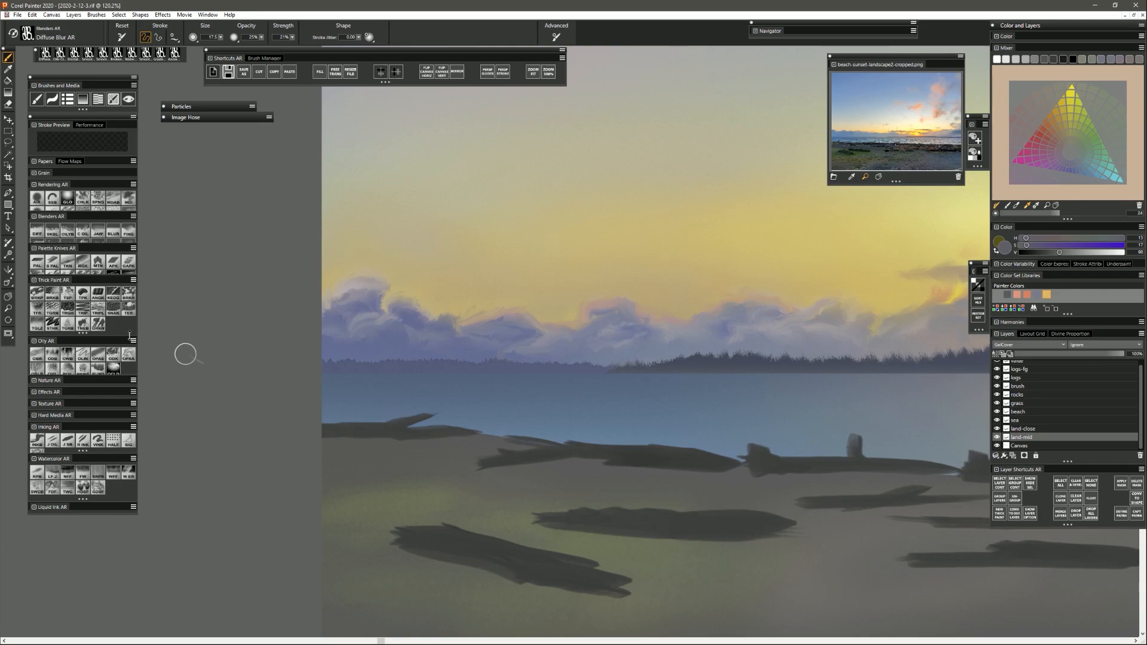
{"action": "left_click", "coordinate": [8, 308]}
{"action": "left_click_drag", "start_coordinate": [814, 470], "coordinate": [755, 472]}
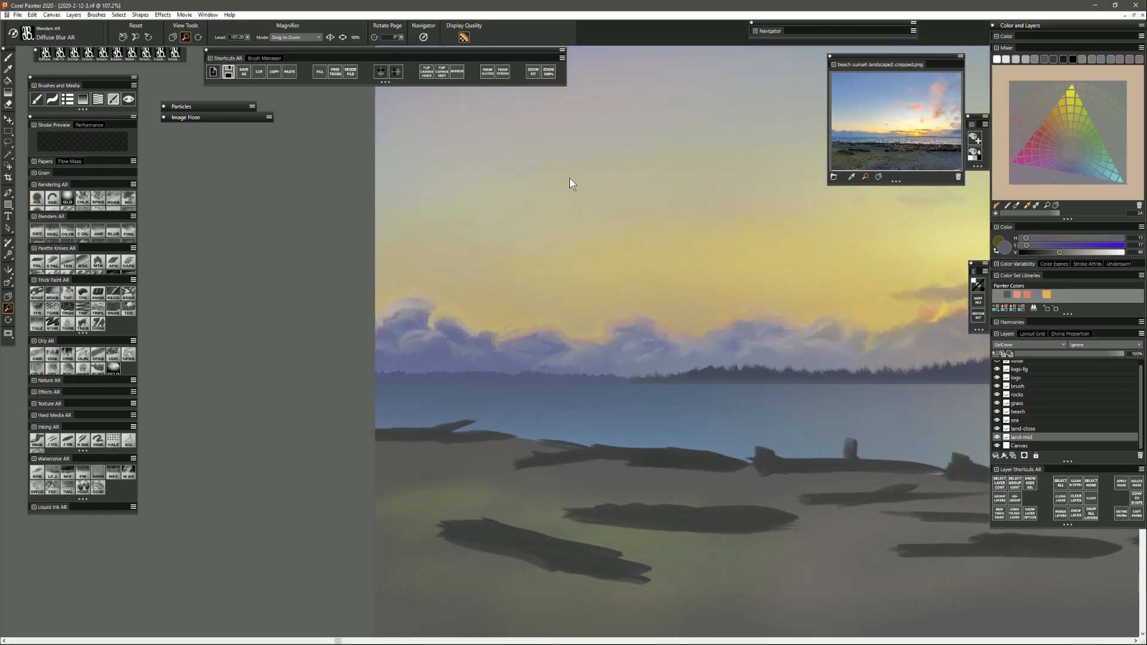
Preserve transparency on the land-mid layer and lightly airbrush its tapering end with pale colour sampled from the sky.
{"action": "left_click", "coordinate": [578, 213], "text": "alt"}
{"action": "left_click", "coordinate": [997, 354]}
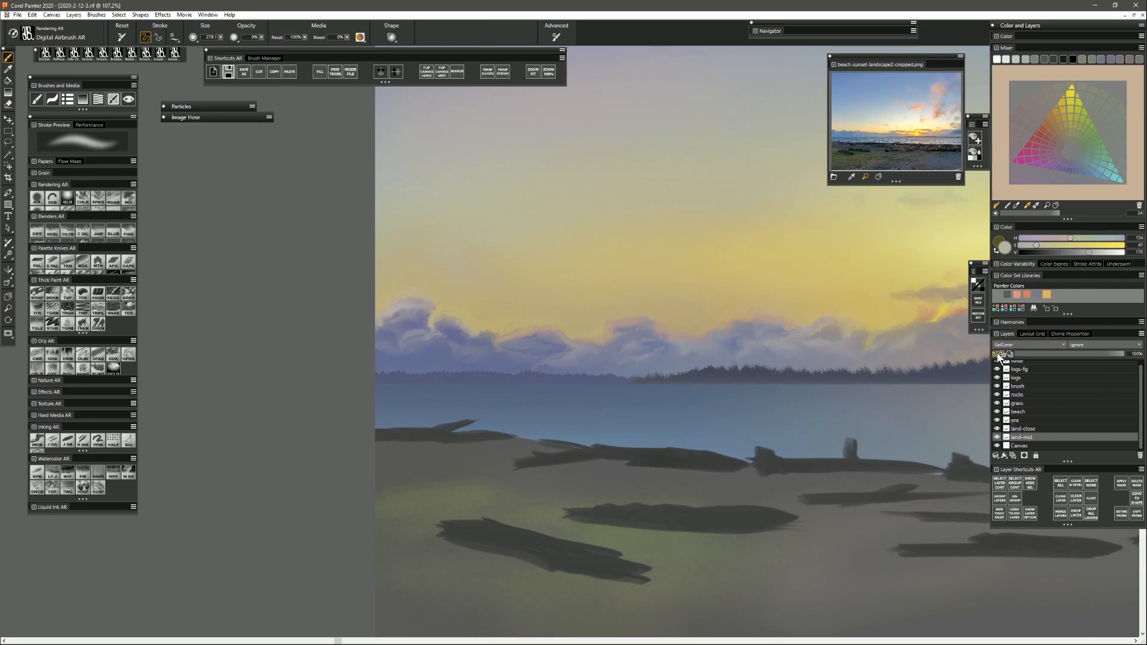
{"action": "left_click_drag", "start_coordinate": [613, 407], "coordinate": [643, 408]}
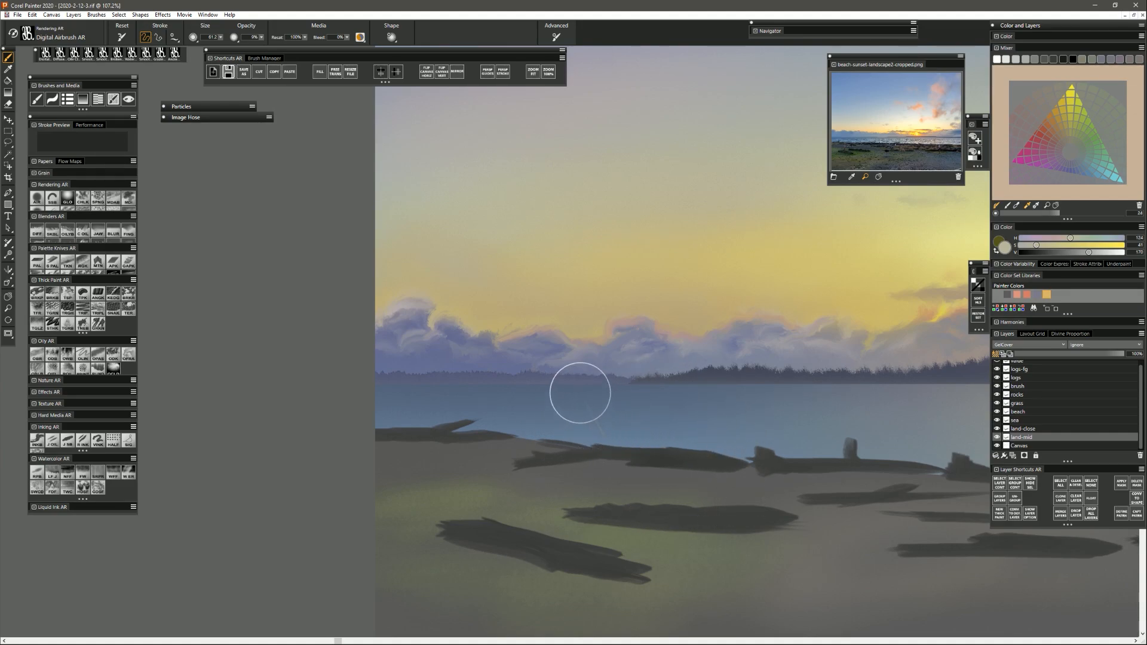
{"action": "left_click_drag", "start_coordinate": [580, 388], "coordinate": [567, 373]}
Lasso the tapering end of the distant land-mid strip, copy it to a new layer, and set that layer to GelCover.
{"action": "left_click", "coordinate": [8, 141]}
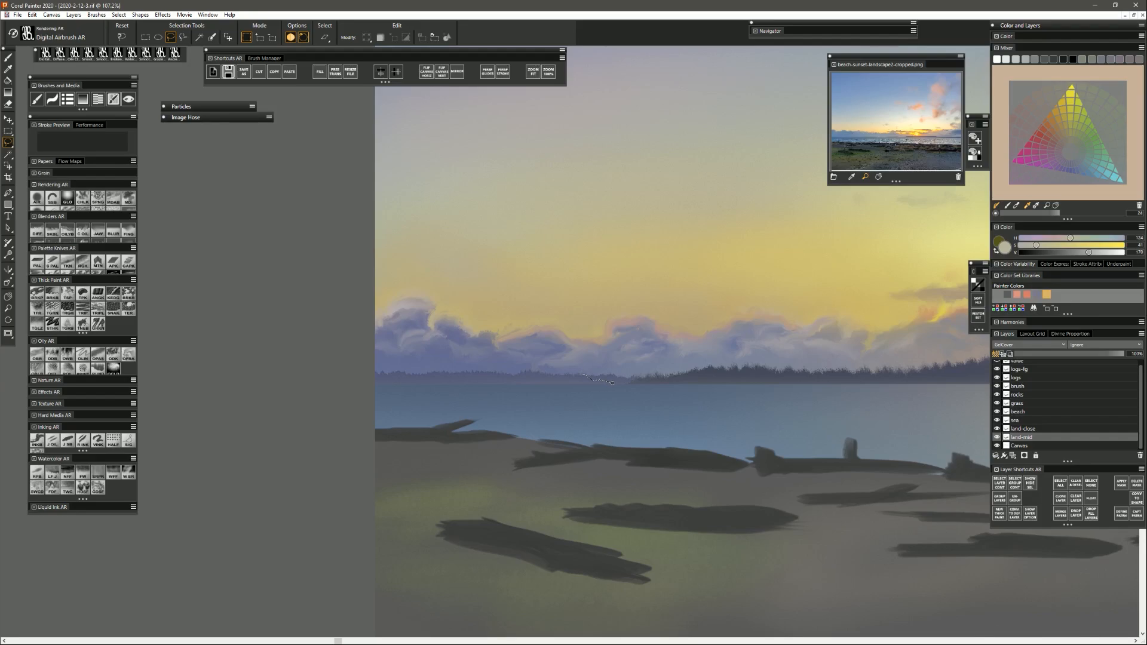
{"action": "left_click_drag", "start_coordinate": [652, 367], "coordinate": [584, 374]}
{"action": "key", "text": "ctrl+c"}
{"action": "key", "text": "ctrl+v"}
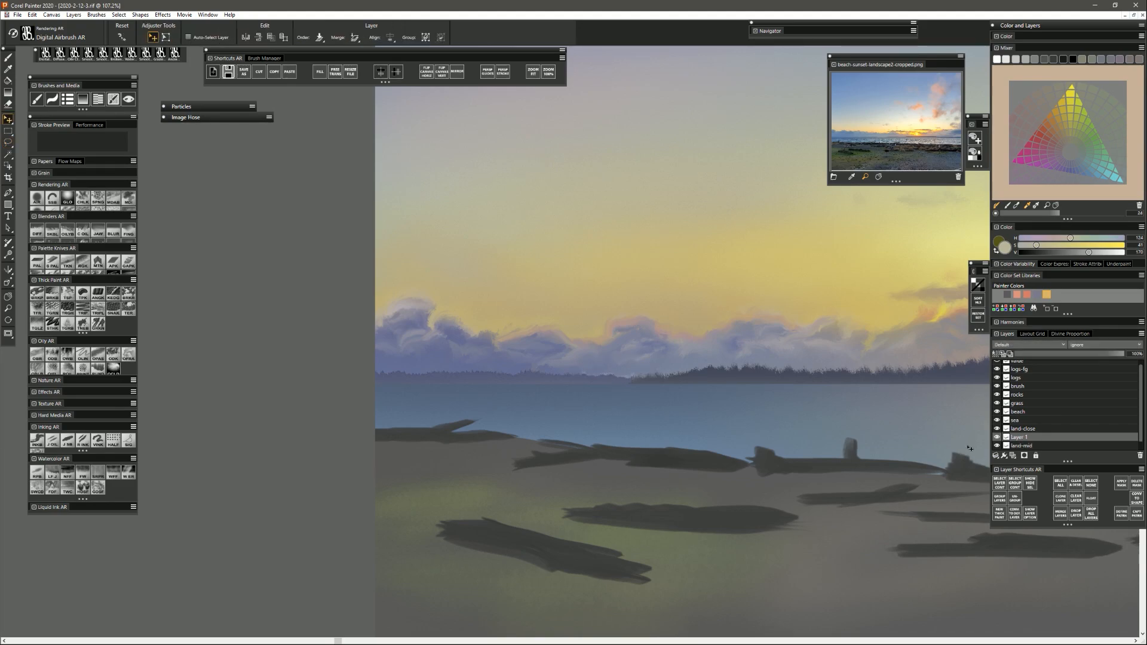
{"action": "left_click", "coordinate": [1019, 345]}
{"action": "left_click", "coordinate": [1015, 531]}
Stretch the copied land piece slightly wider with Free Transform and move its layer below land-mid.
{"action": "key", "text": "ctrl+alt+t"}
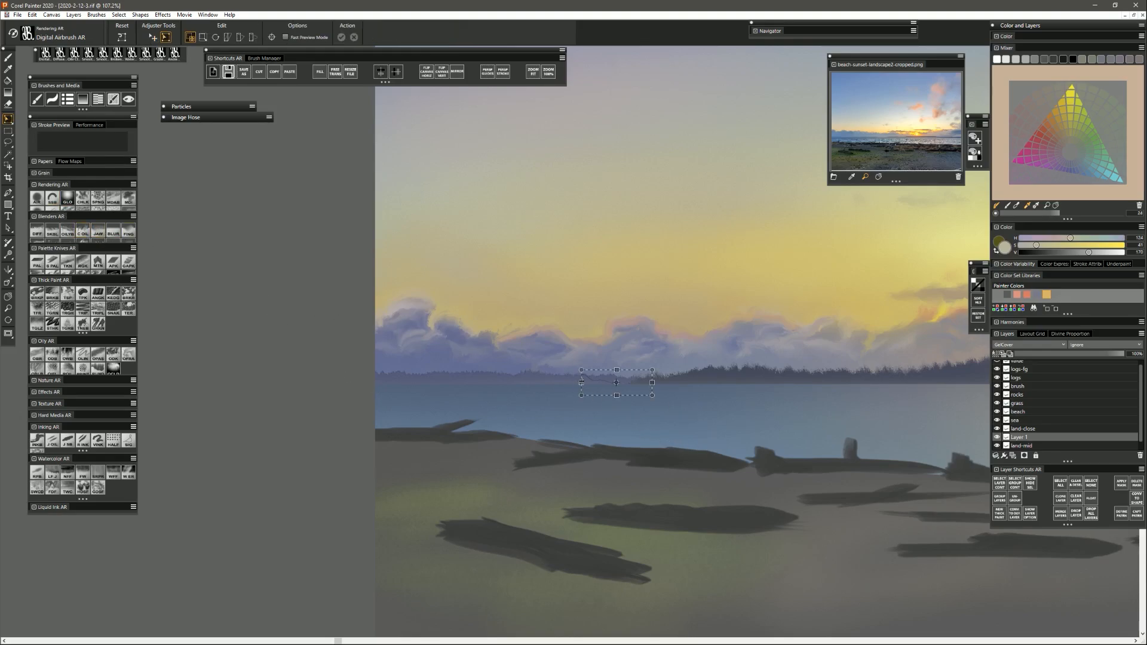
{"action": "left_click_drag", "start_coordinate": [583, 383], "coordinate": [570, 384]}
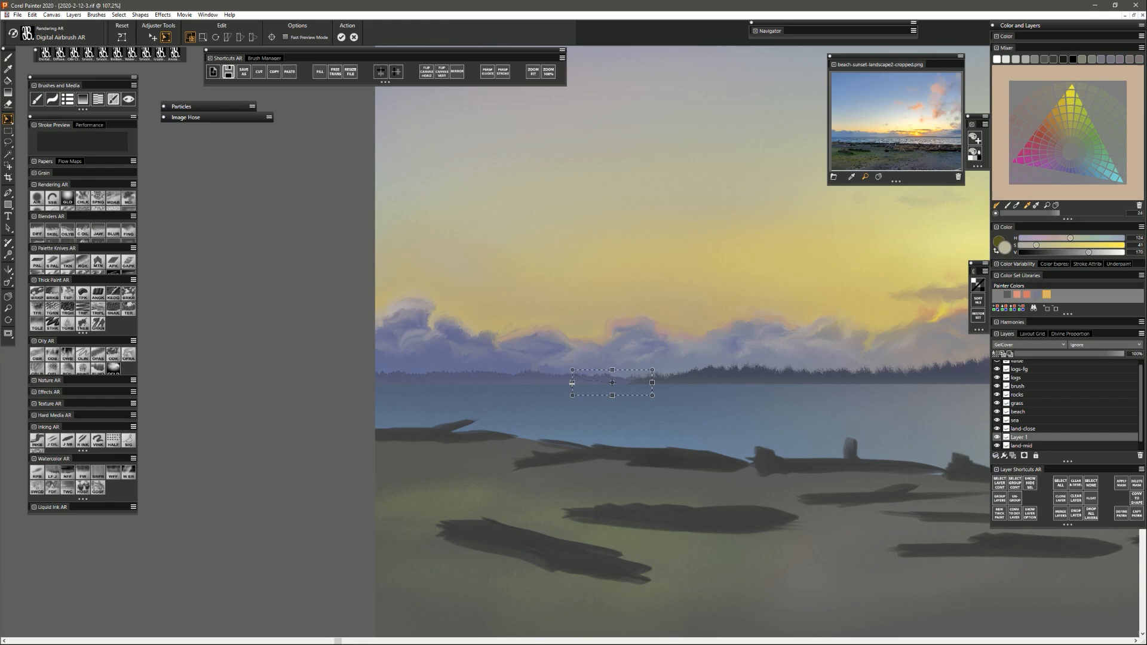
{"action": "left_click", "coordinate": [353, 37]}
{"action": "scroll", "coordinate": [1040, 442], "scroll_direction": "down", "scroll_amount": 1}
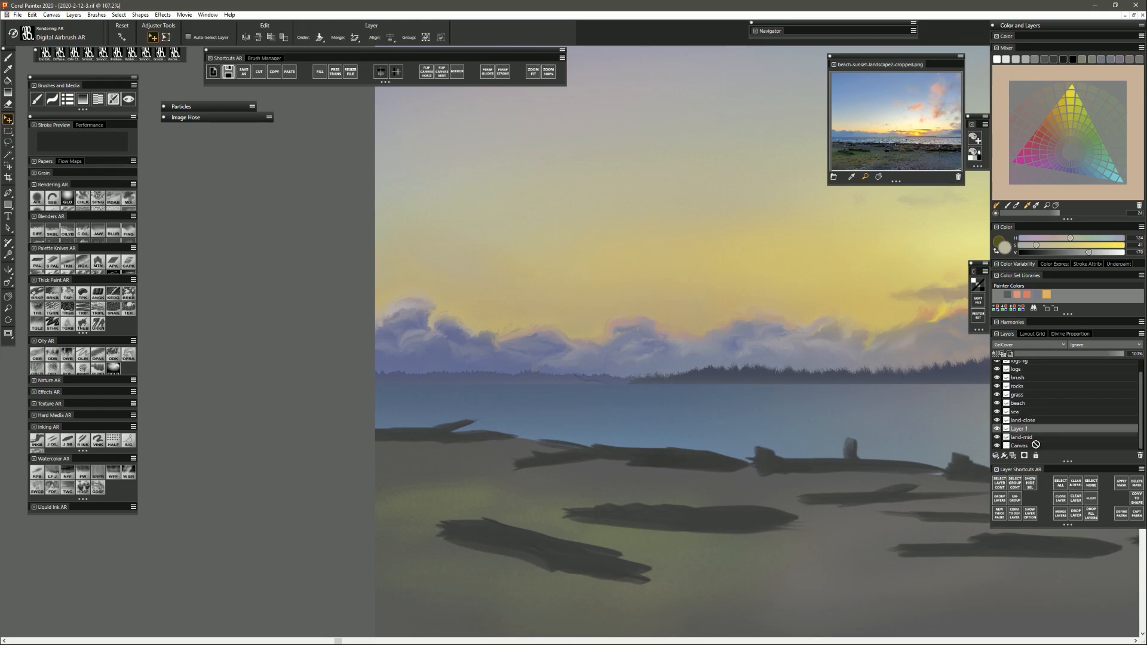
{"action": "left_click_drag", "start_coordinate": [1036, 445], "coordinate": [1030, 443]}
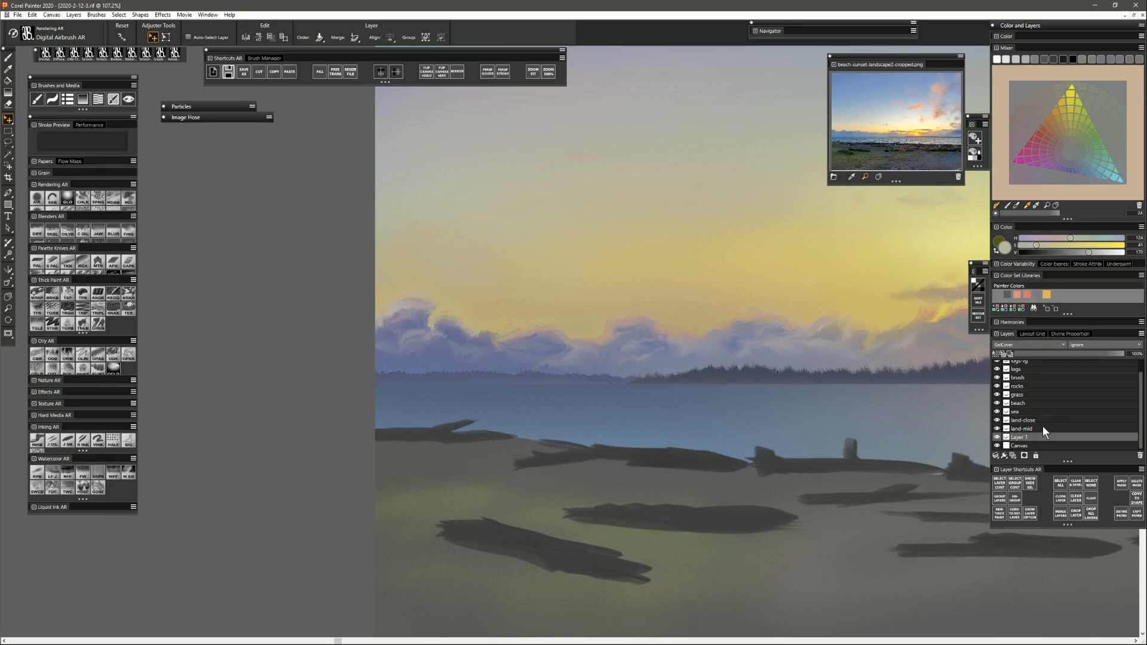
Lower the copied land layer's opacity to just under 20%, toggling land-mid and the copy to compare.
{"action": "left_click_drag", "start_coordinate": [1103, 353], "coordinate": [1128, 354]}
{"action": "left_click", "coordinate": [997, 430]}
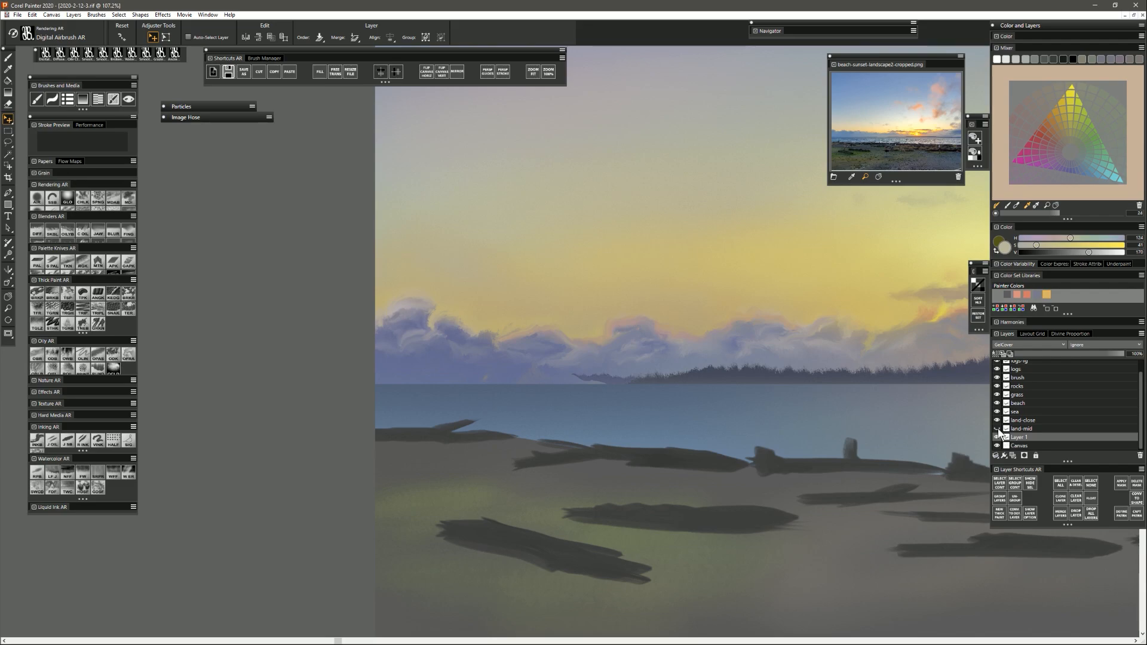
{"action": "left_click", "coordinate": [1085, 354]}
{"action": "left_click", "coordinate": [997, 438]}
{"action": "left_click", "coordinate": [997, 438]}
{"action": "left_click", "coordinate": [996, 430]}
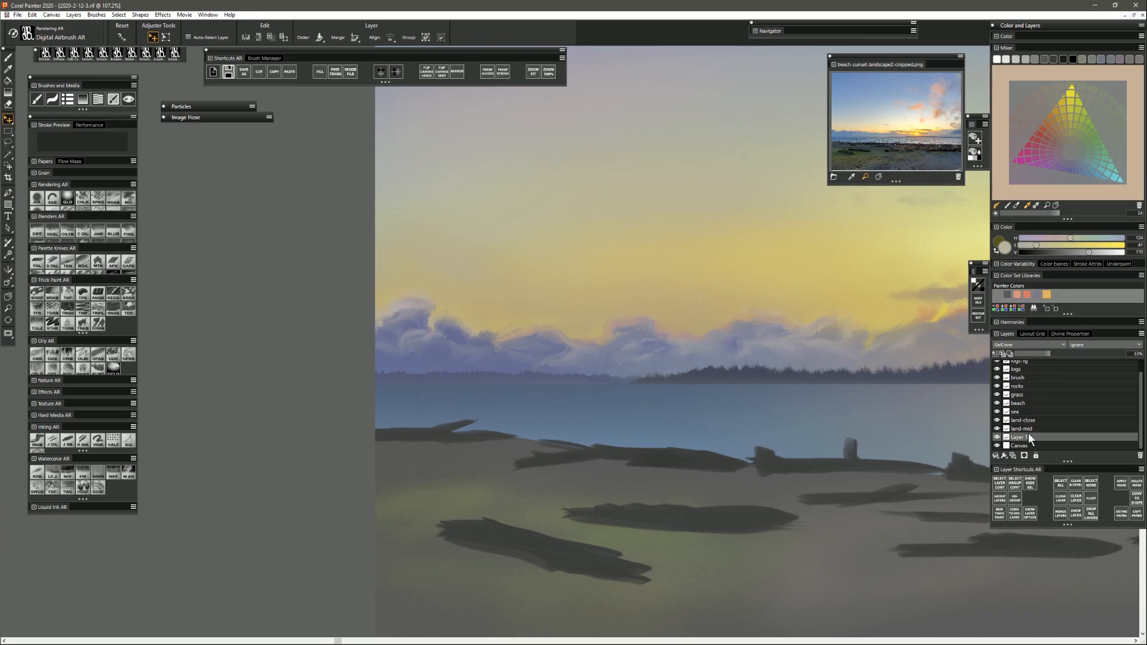
{"action": "left_click", "coordinate": [1038, 354]}
Soften the tapering end of the land-mid layer with Diffuse Blur AR where it overlaps the fainter land piece.
{"action": "left_click", "coordinate": [1030, 428]}
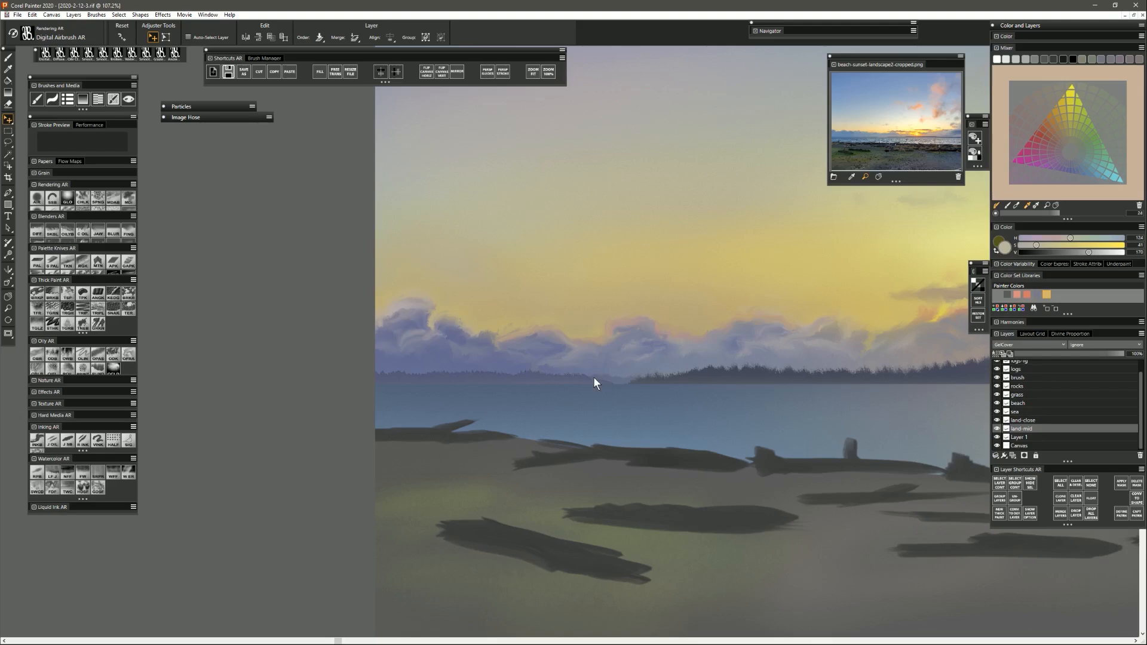
{"action": "left_click_drag", "start_coordinate": [599, 375], "coordinate": [618, 381]}
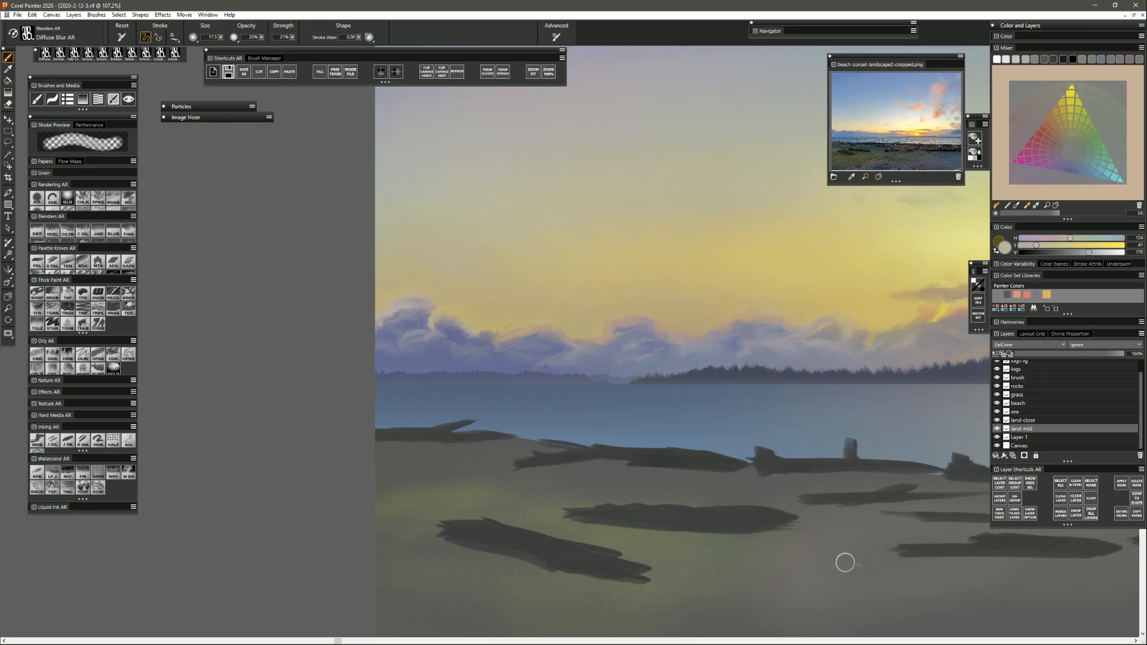
{"action": "left_click", "coordinate": [8, 308]}
{"action": "left_click_drag", "start_coordinate": [761, 453], "coordinate": [769, 429]}
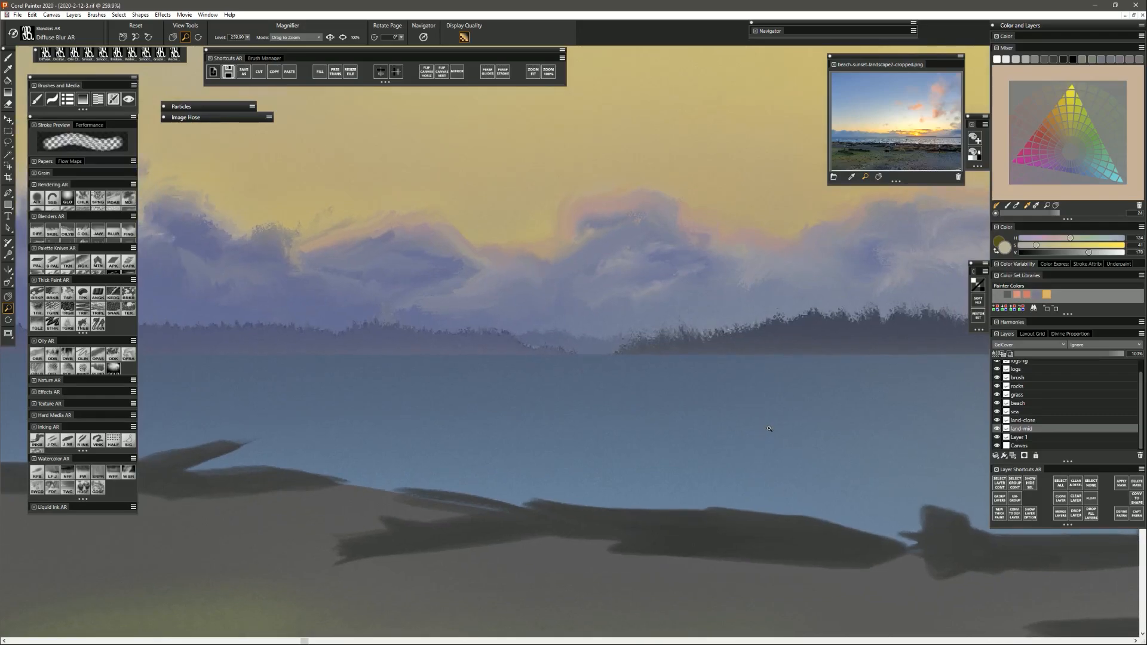
Rename the copied layer land-bg and airbrush its base with warm yellow sampled from the sky, checking the result in the full painting.
{"action": "left_click", "coordinate": [514, 163], "text": "alt"}
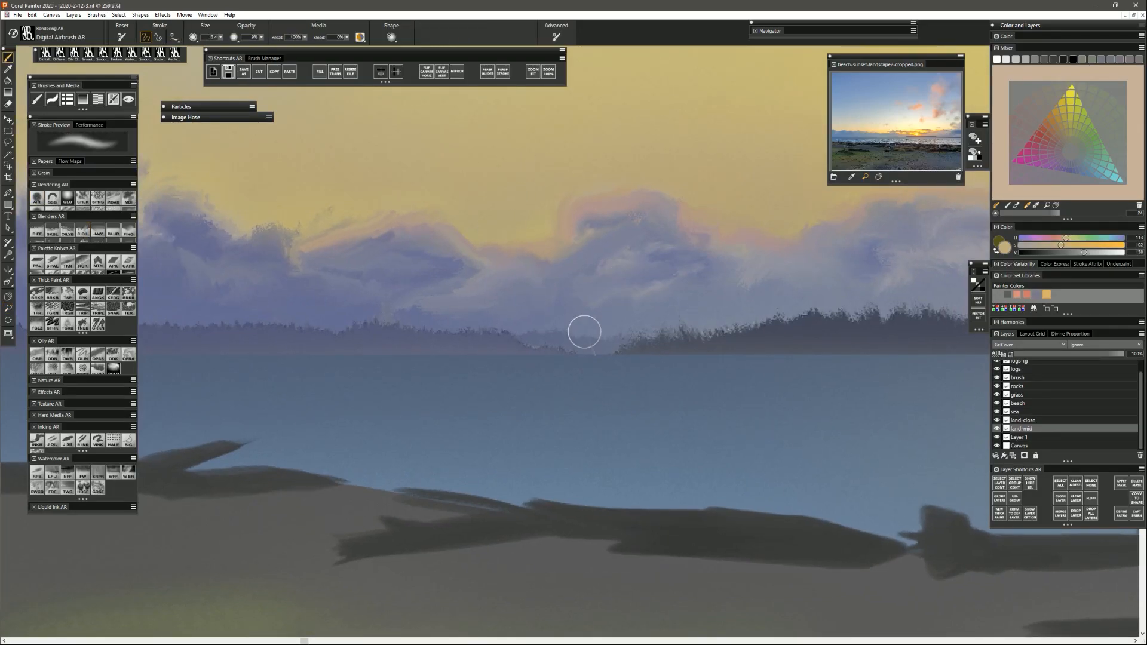
{"action": "double_click", "coordinate": [1028, 438]}
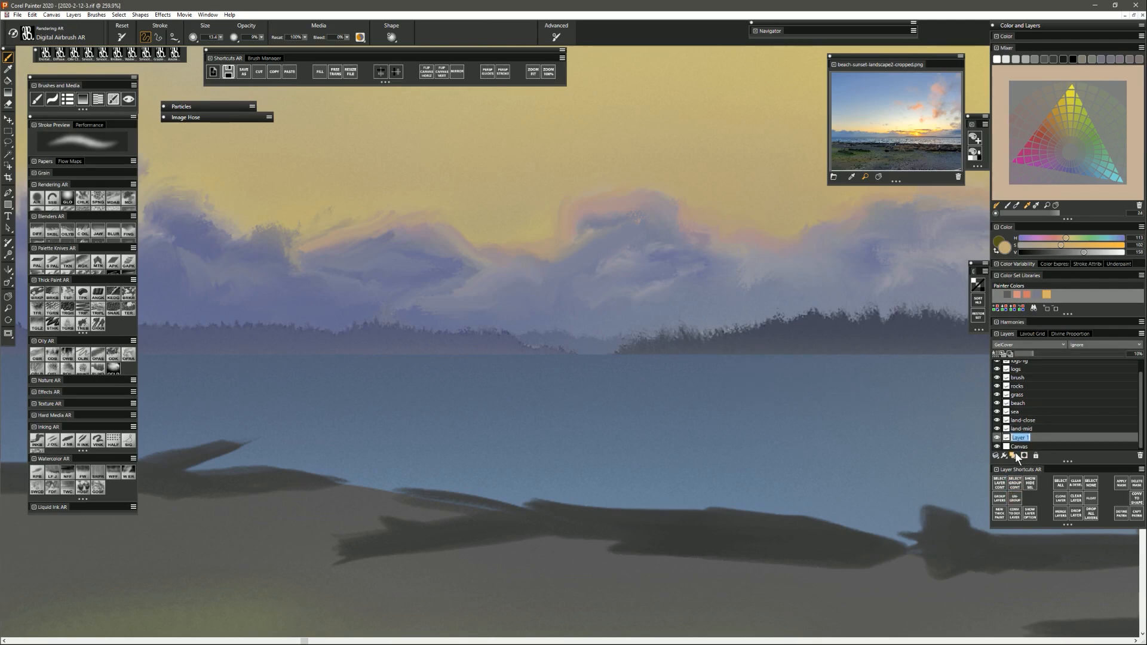
{"action": "type", "text": "land-bg"}
{"action": "key", "text": "Return"}
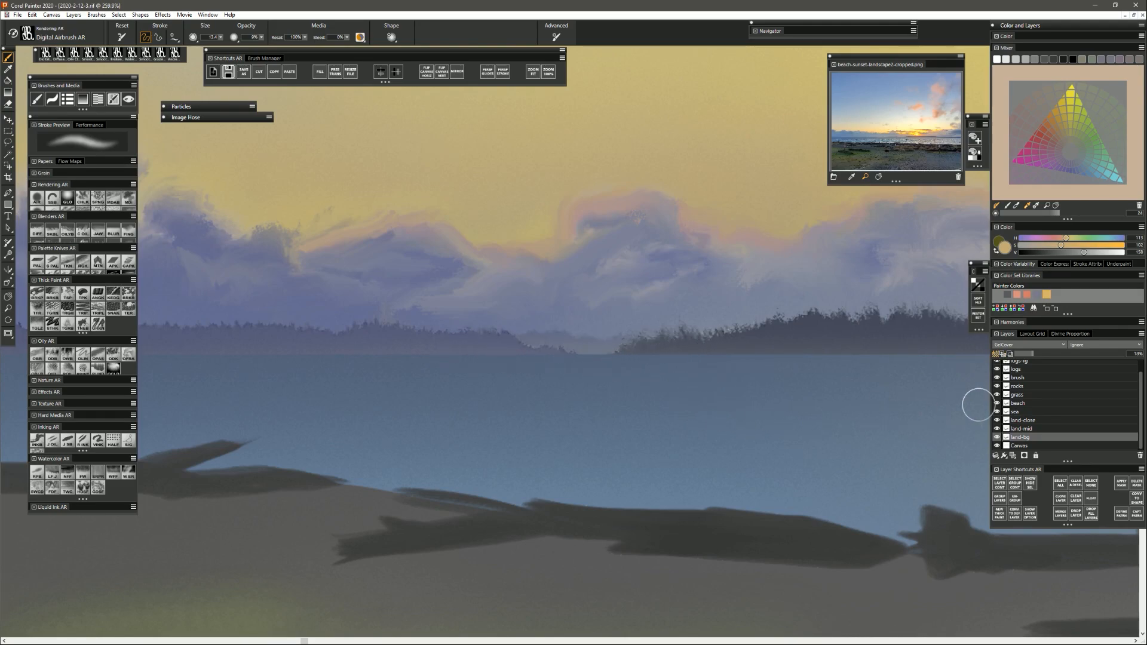
{"action": "left_click_drag", "start_coordinate": [577, 354], "coordinate": [556, 350]}
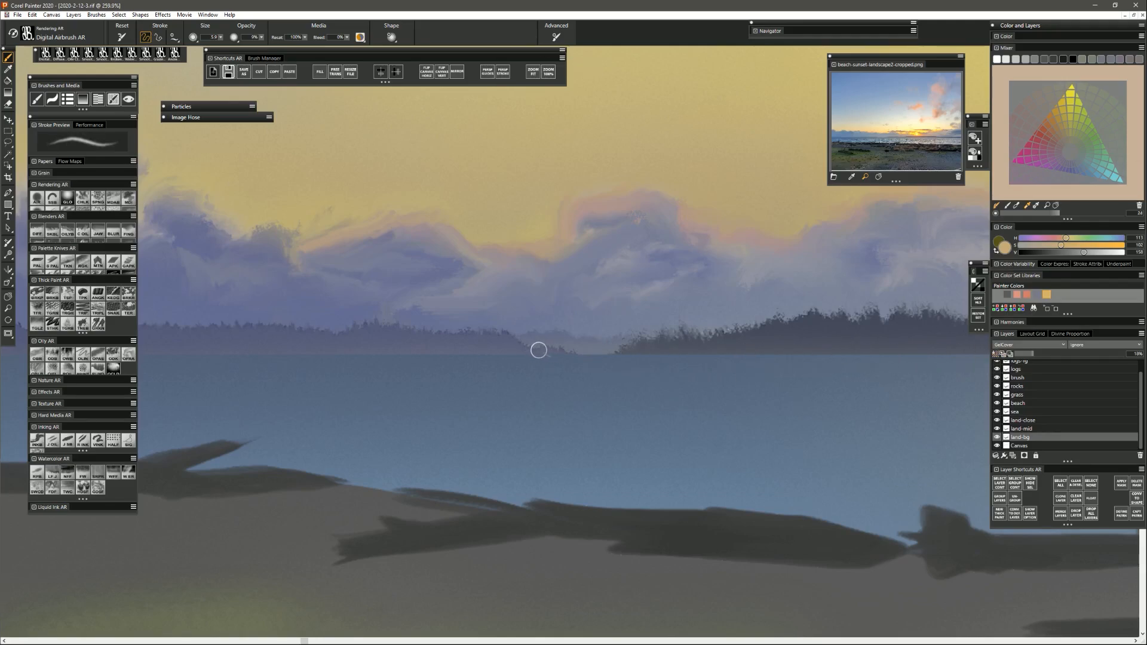
{"action": "left_click", "coordinate": [8, 309]}
{"action": "scroll", "coordinate": [565, 391], "scroll_direction": "down", "scroll_amount": 5}
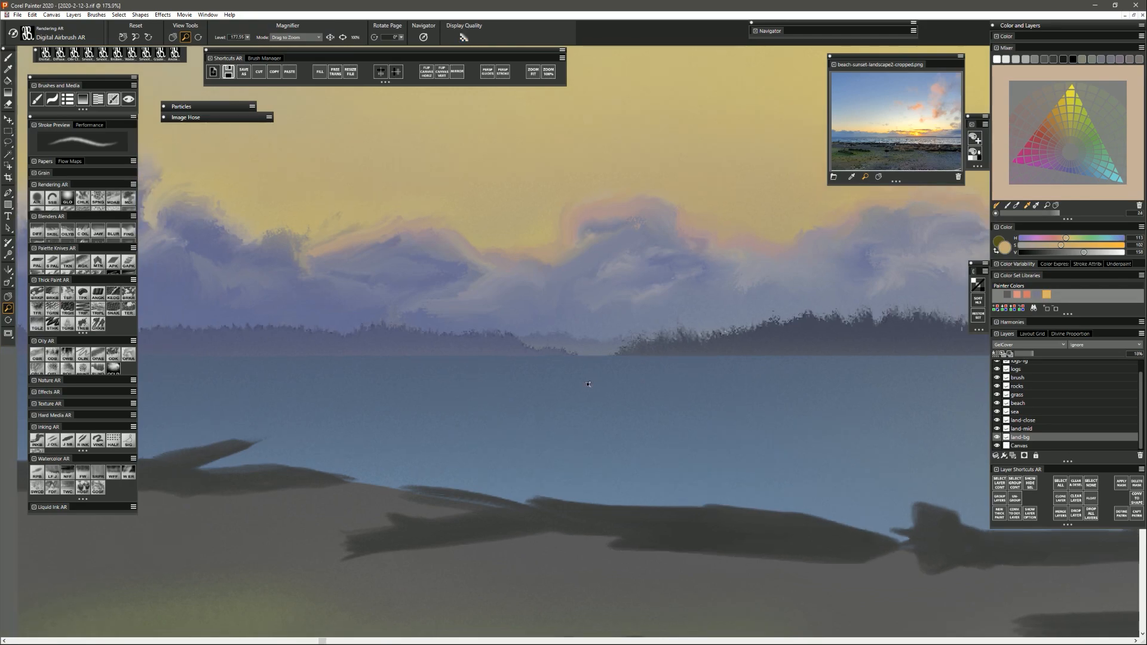
{"action": "scroll", "coordinate": [658, 388], "scroll_direction": "down", "scroll_amount": 2}
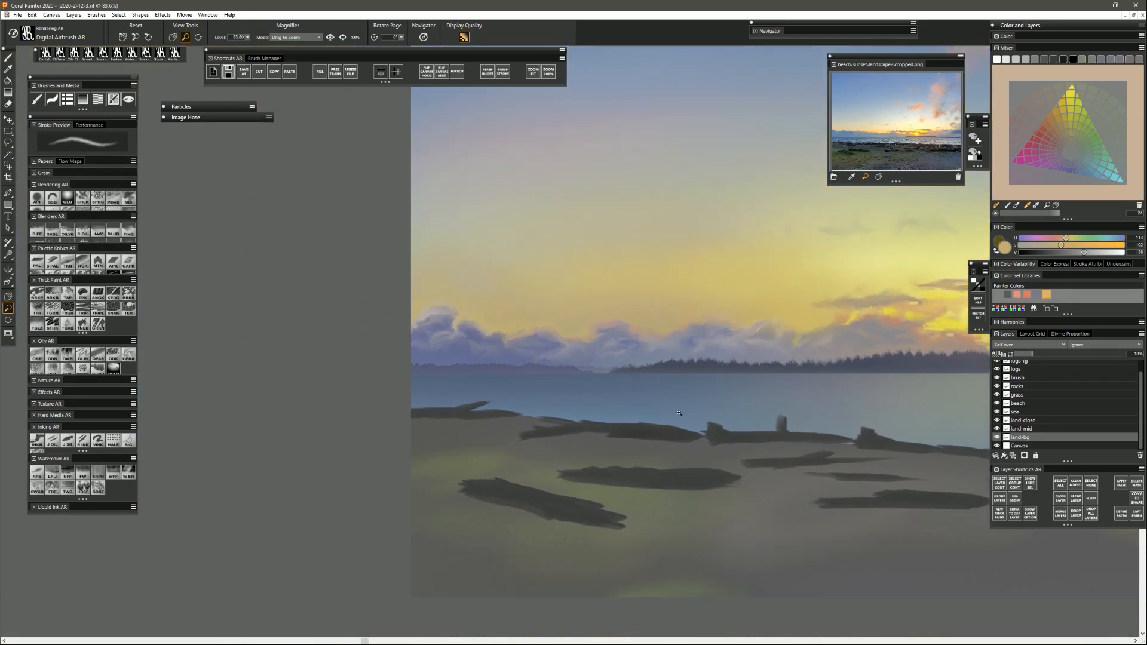
{"action": "scroll", "coordinate": [741, 438], "scroll_direction": "down", "scroll_amount": 2}
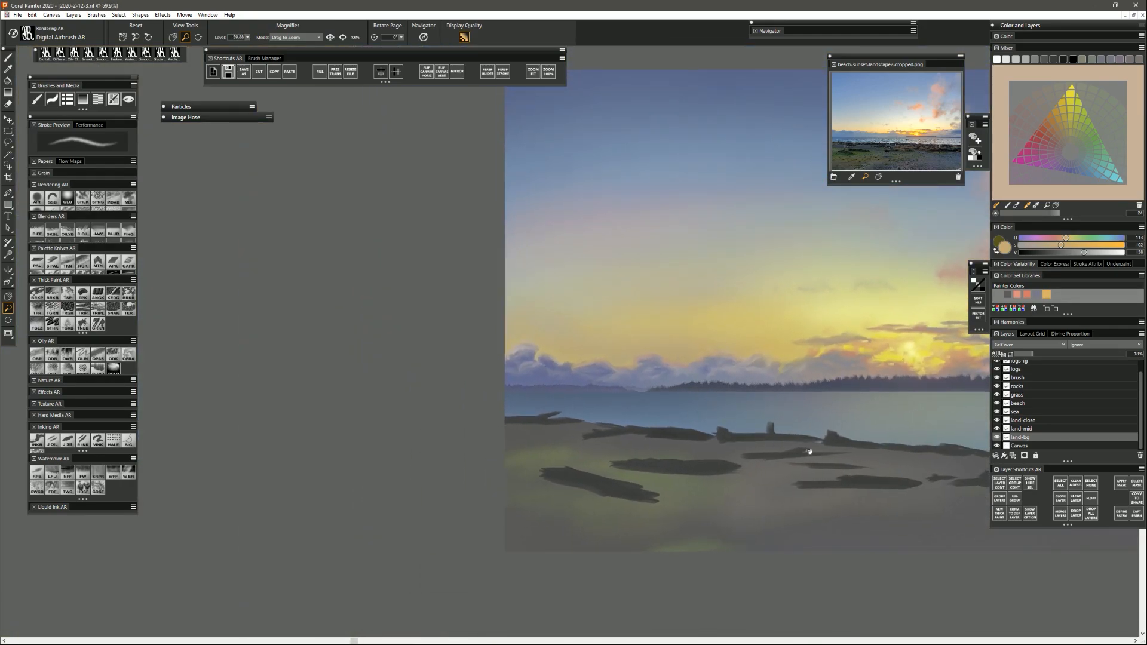
{"action": "scroll", "coordinate": [677, 457], "scroll_direction": "down", "scroll_amount": 2}
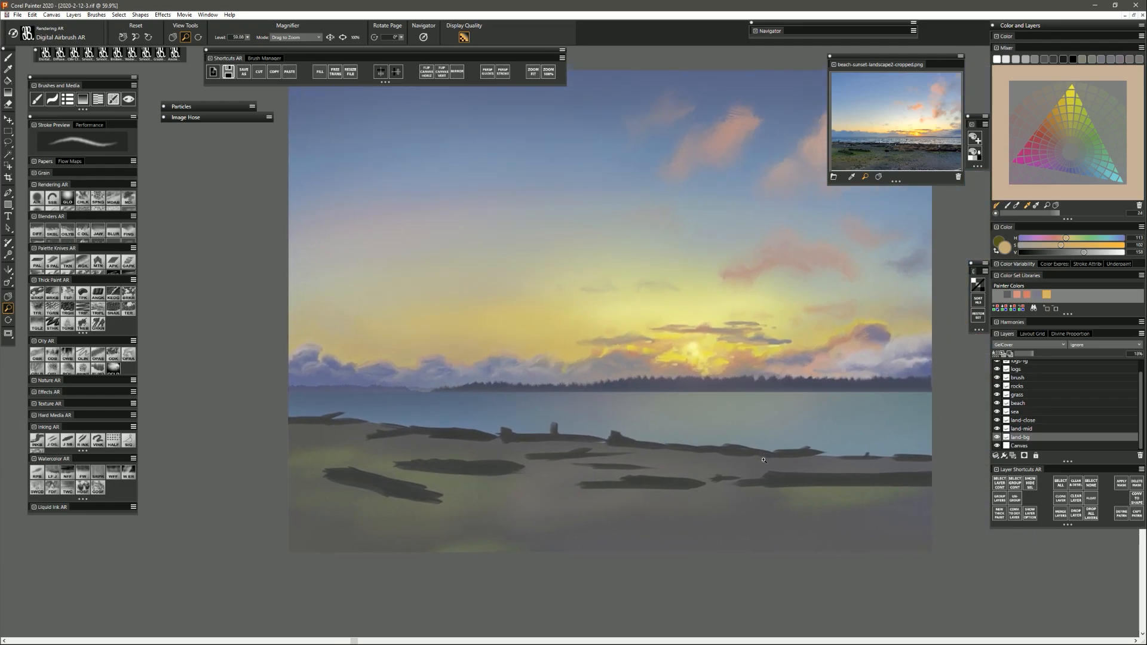
{"action": "scroll", "coordinate": [756, 463], "scroll_direction": "up", "scroll_amount": 1}
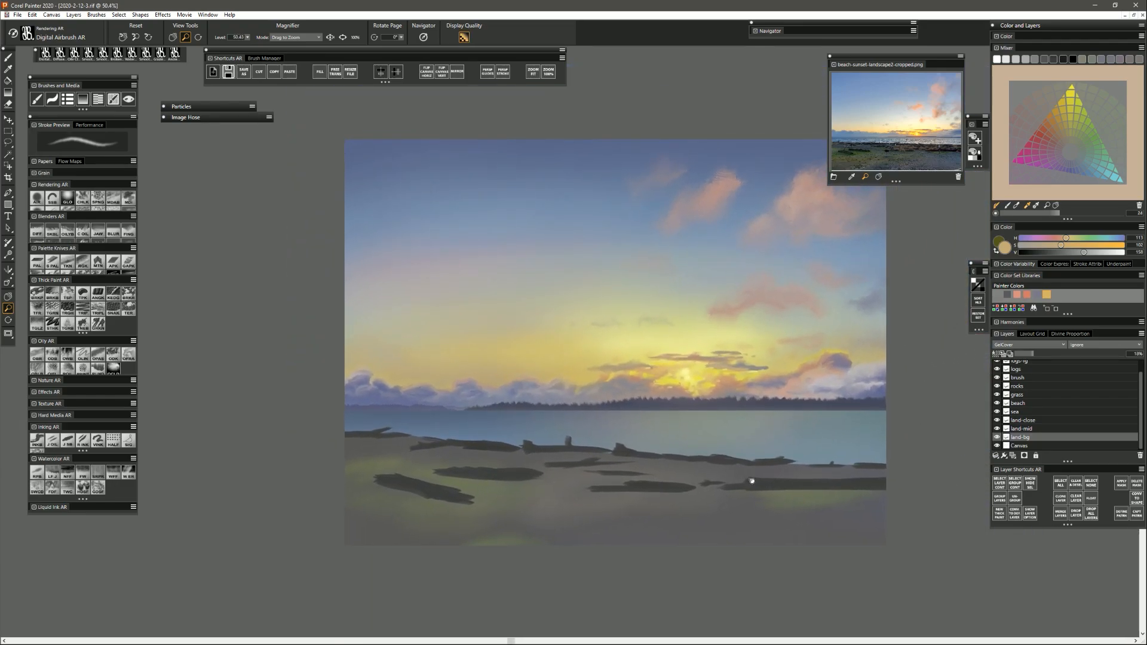
Step through the land-close, land-mid and land-bg layers and make the sea layer active.
{"action": "left_click_drag", "start_coordinate": [753, 482], "coordinate": [682, 464]}
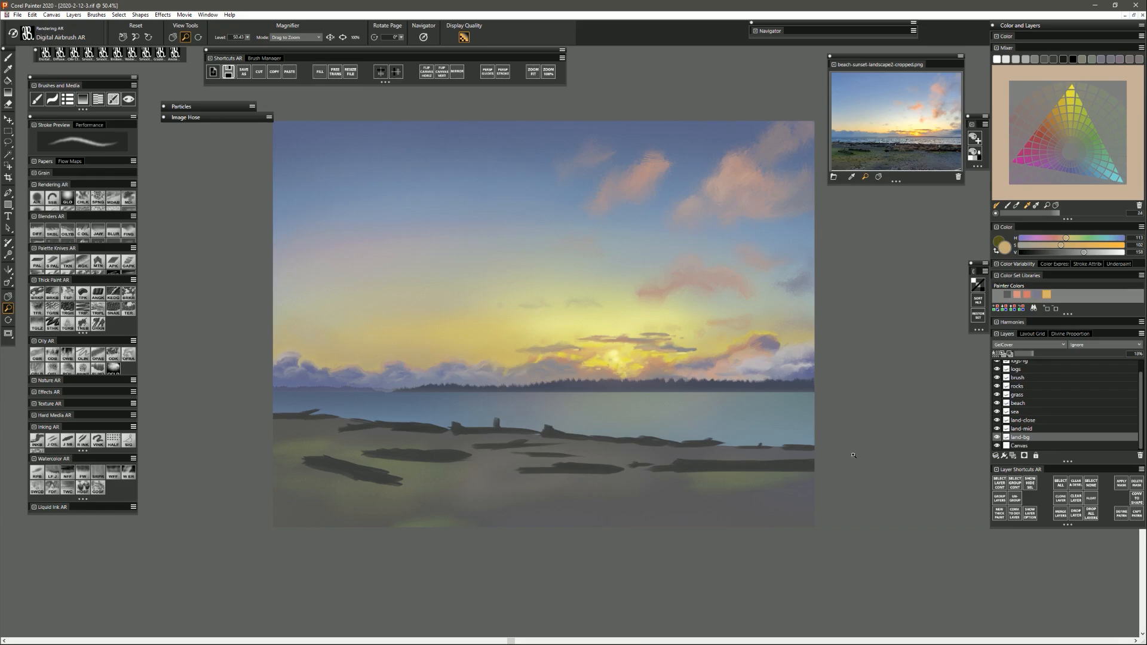
{"action": "left_click", "coordinate": [1032, 421]}
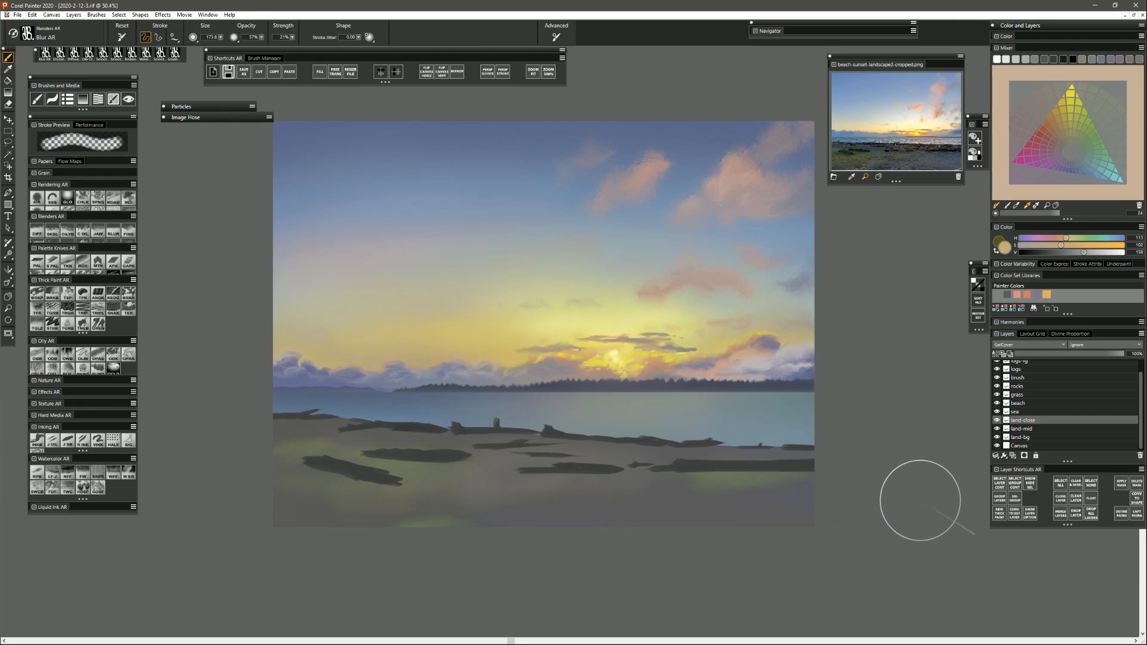
{"action": "left_click", "coordinate": [1022, 429]}
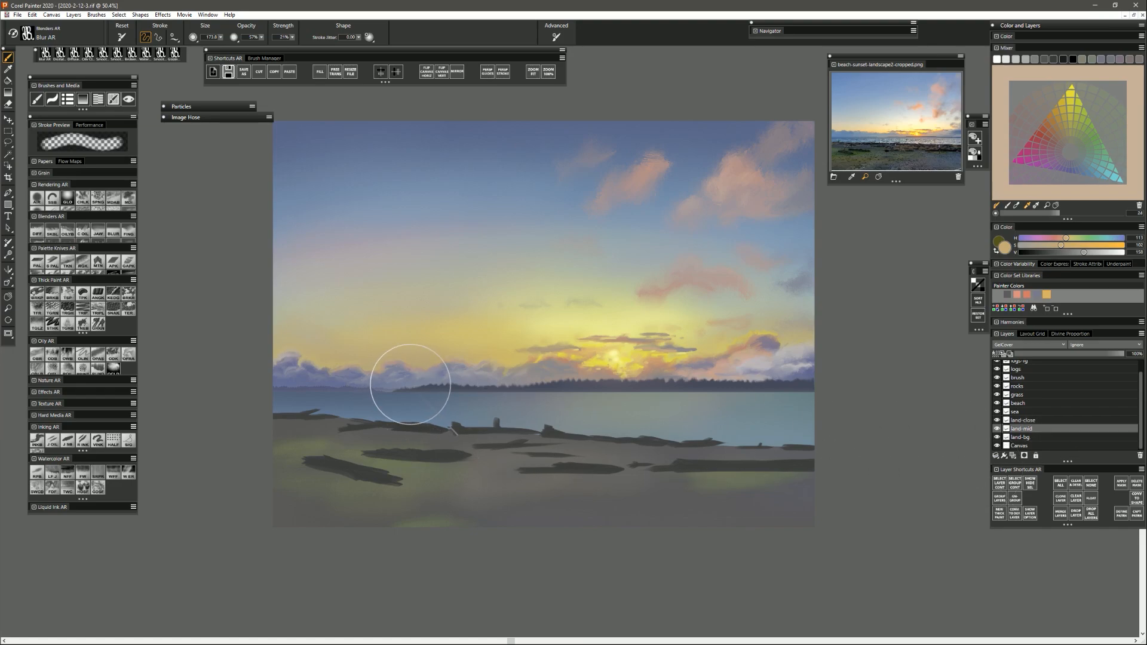
{"action": "left_click", "coordinate": [1019, 437]}
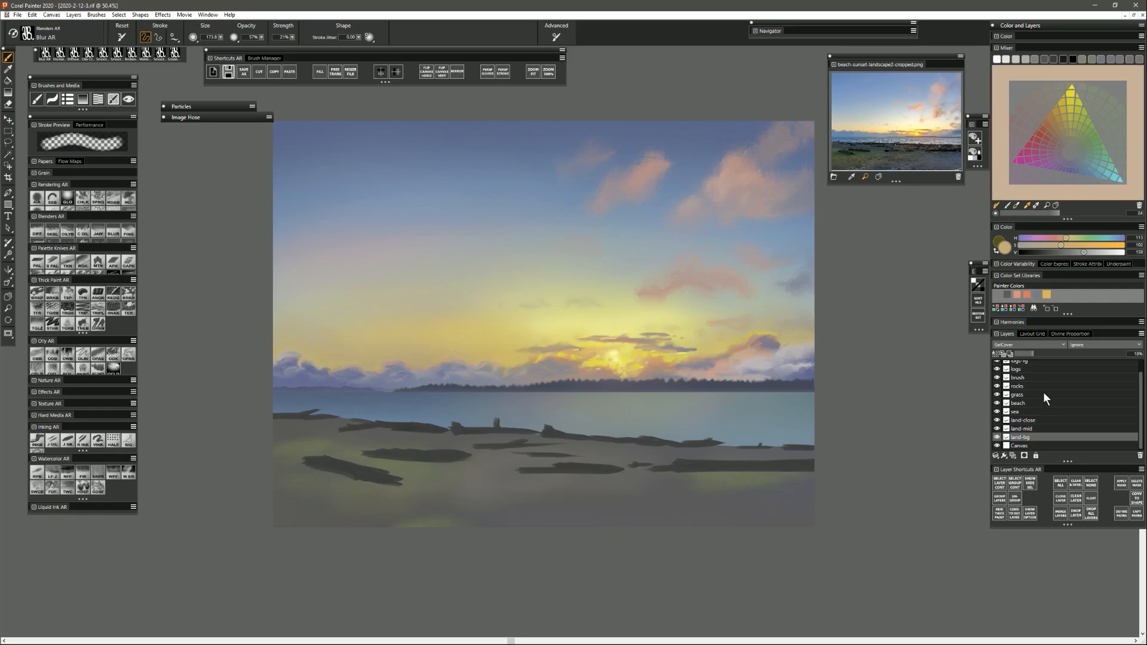
{"action": "left_click", "coordinate": [1023, 412]}
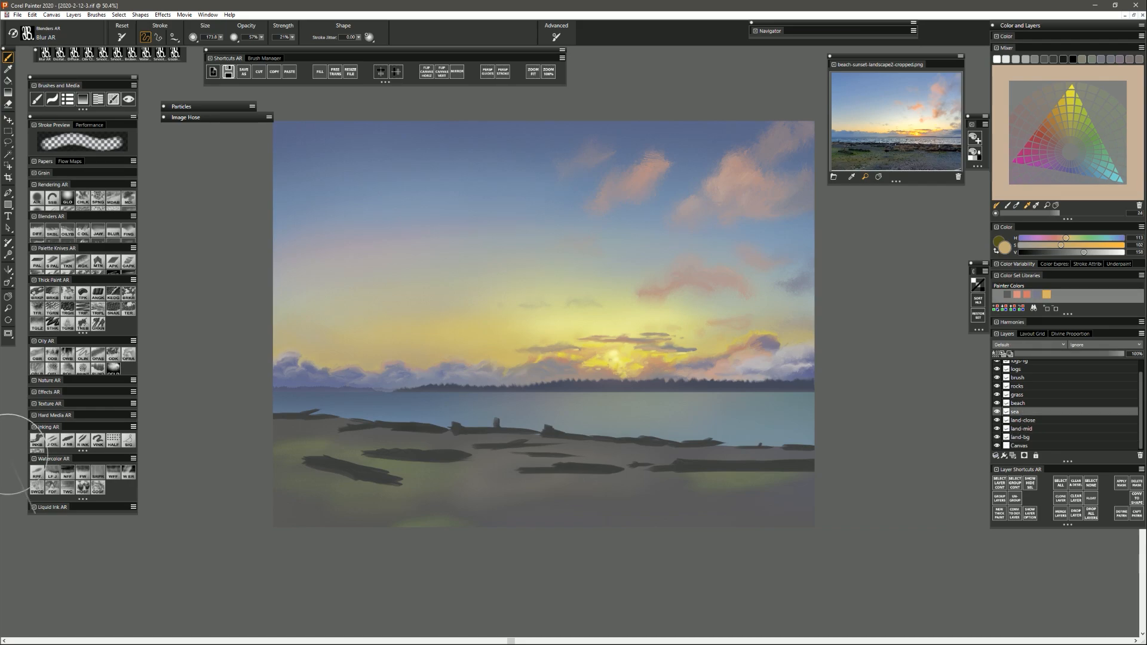
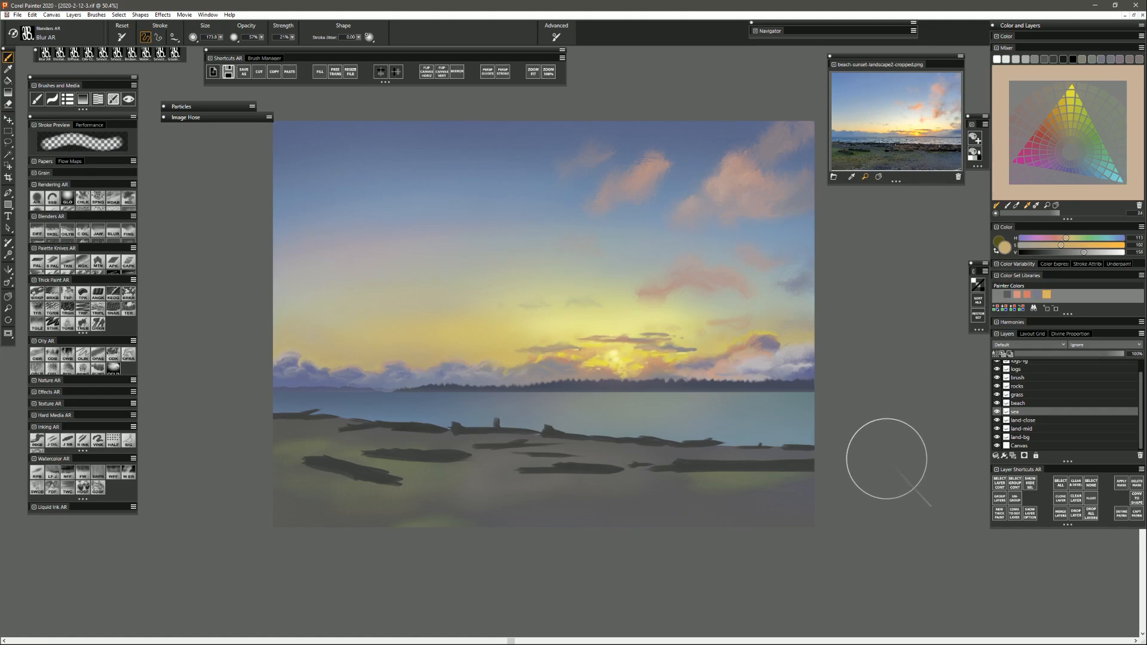
{"action": "key", "text": "space"}
{"action": "left_click_drag", "start_coordinate": [872, 466], "coordinate": [862, 472]}
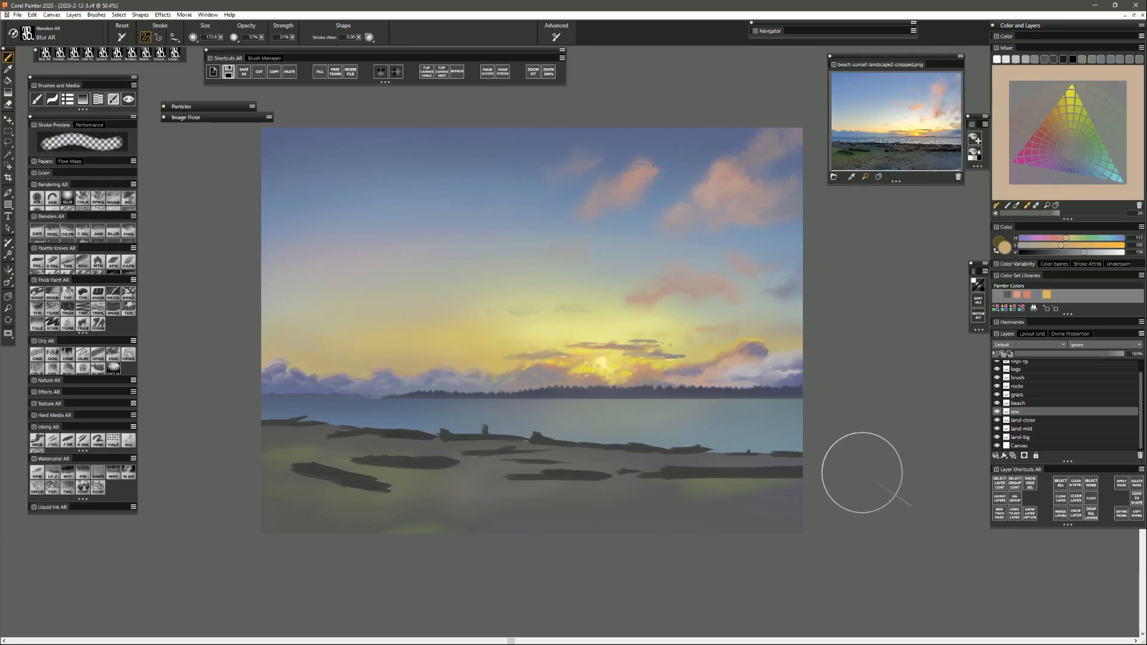
{"action": "key", "text": "space"}
{"action": "left_click_drag", "start_coordinate": [853, 464], "coordinate": [847, 481]}
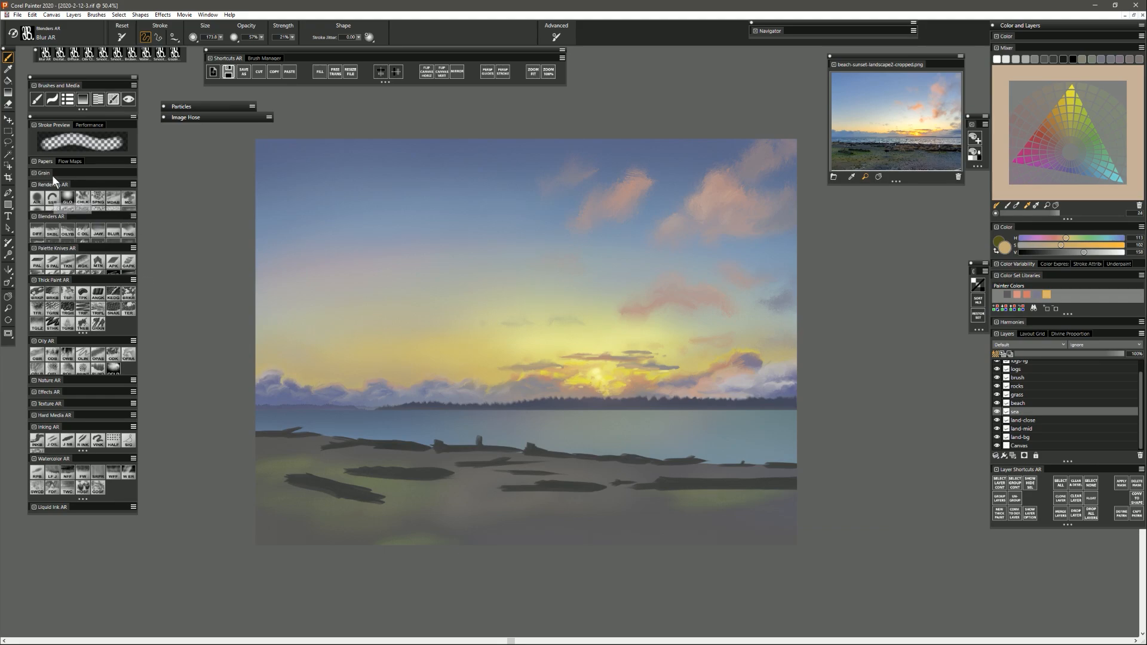
Choose the Glazing Chalk brush and set the Wood Grain paper as its texture.
{"action": "left_click", "coordinate": [67, 197]}
{"action": "left_click", "coordinate": [45, 161]}
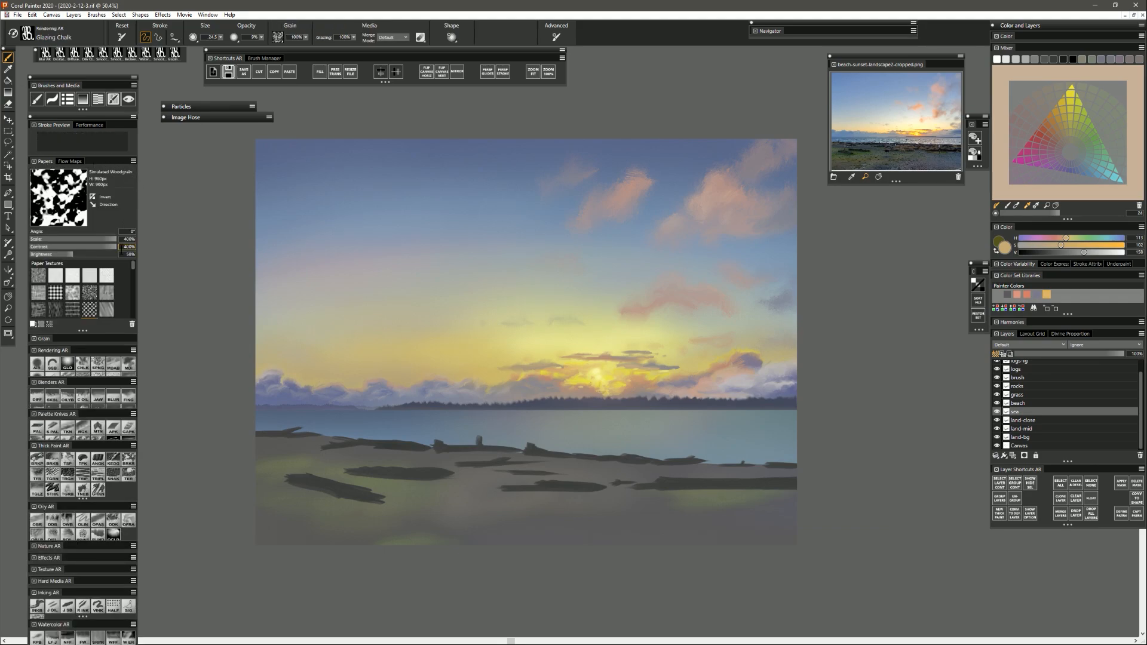
{"action": "scroll", "coordinate": [131, 263], "scroll_direction": "down", "scroll_amount": 2}
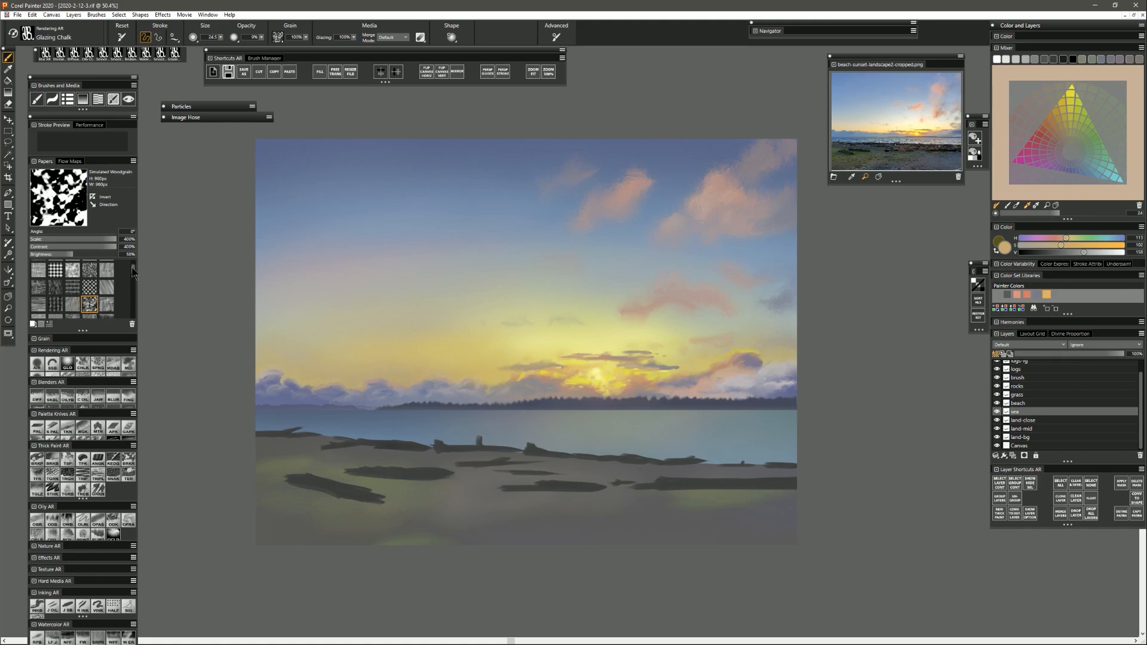
{"action": "left_click", "coordinate": [39, 304]}
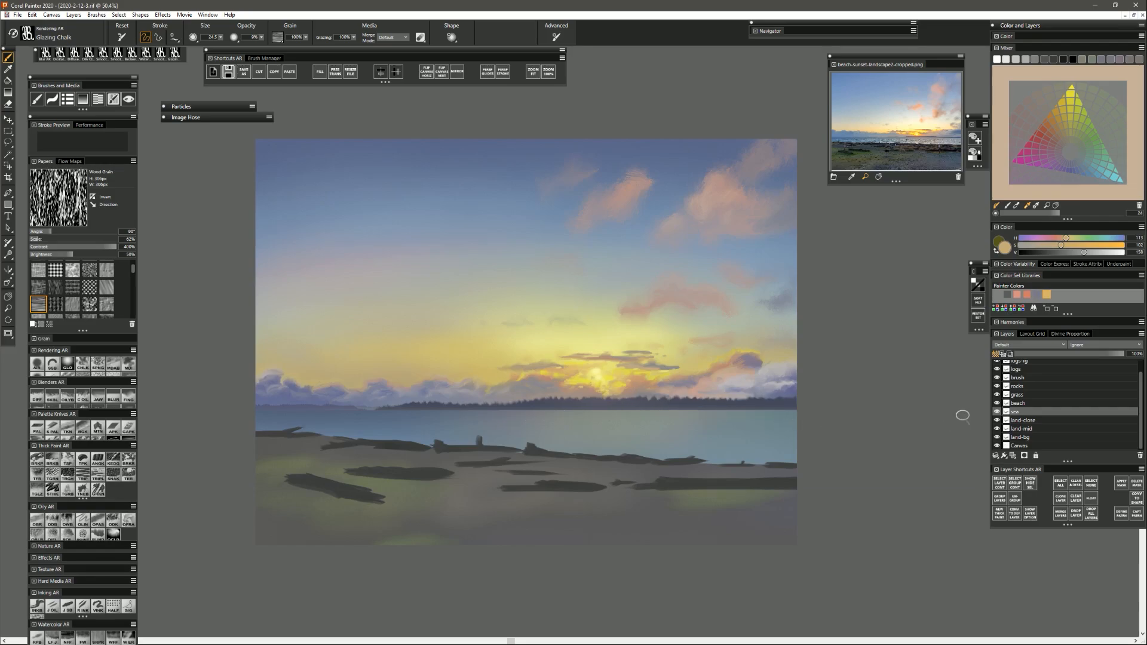
Add a new layer above sea and name it sea-dark.
{"action": "right_click", "coordinate": [1018, 411]}
{"action": "left_click", "coordinate": [963, 404]}
{"action": "left_click", "coordinate": [1013, 455]}
{"action": "double_click", "coordinate": [1023, 412]}
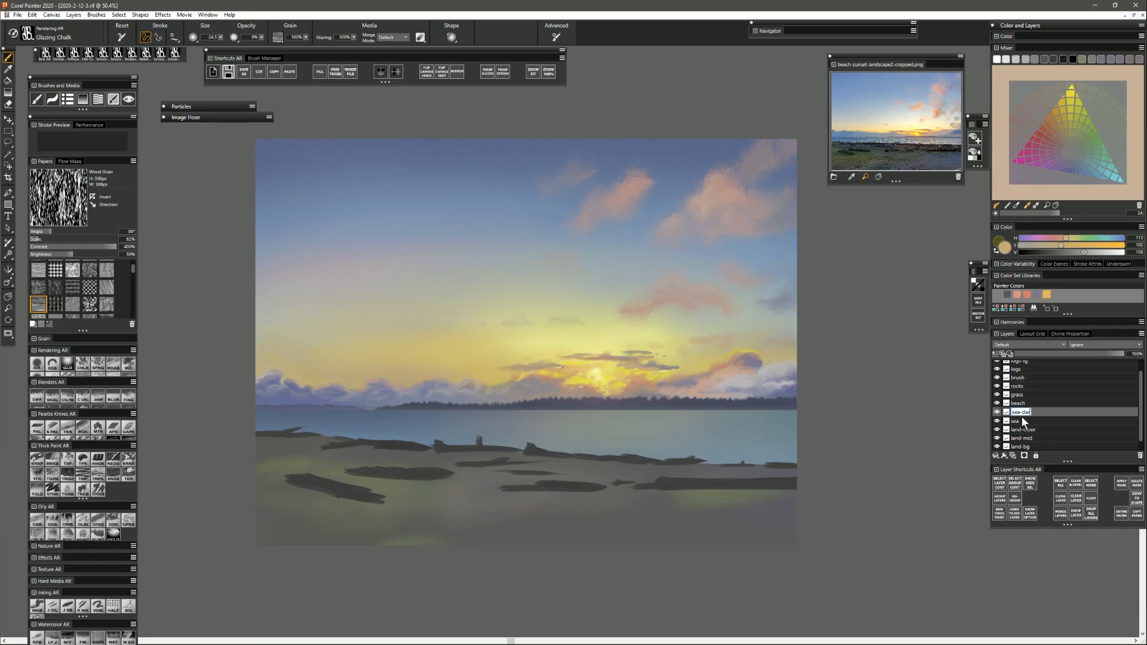
{"action": "key", "text": "Return"}
Turn the wood grain to 0° and glaze darker blue ripples across the water with an enlarged brush, sampling colour near the horizon.
{"action": "left_click", "coordinate": [410, 409], "text": "alt"}
{"action": "left_click_drag", "start_coordinate": [1062, 252], "coordinate": [1056, 254]}
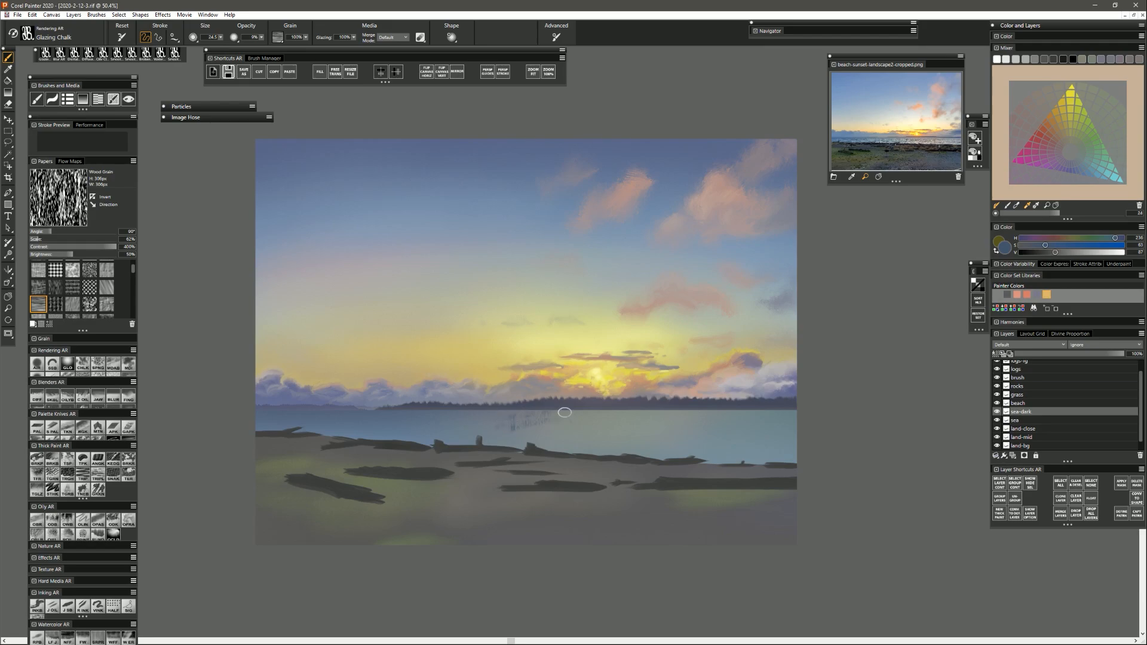
{"action": "left_click_drag", "start_coordinate": [52, 231], "coordinate": [21, 241]}
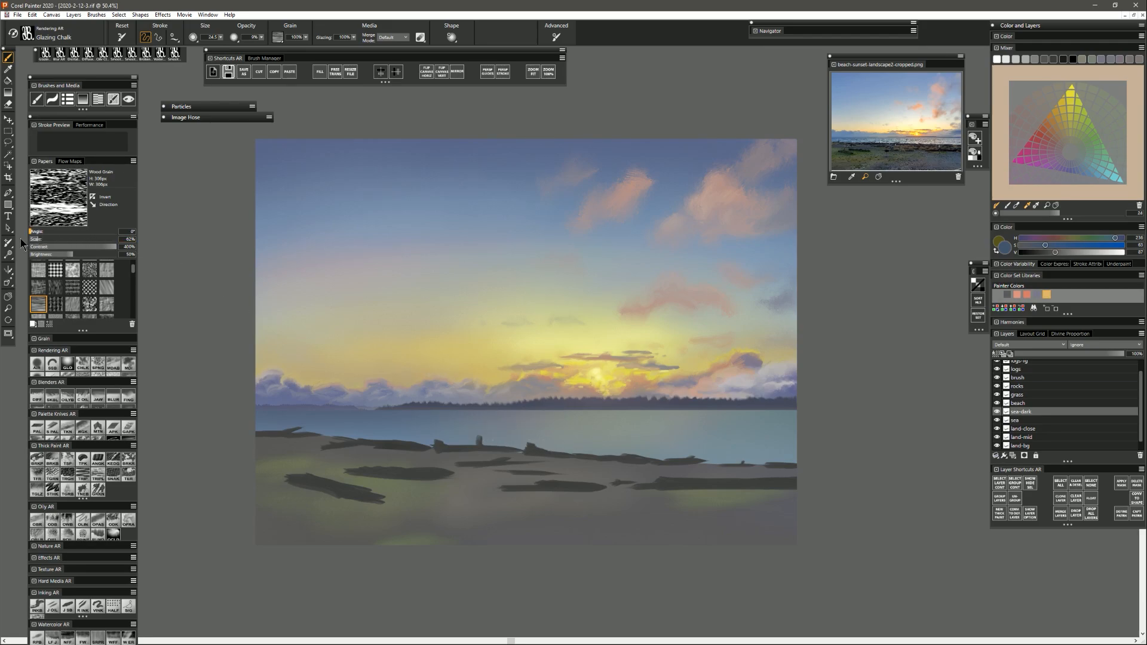
{"action": "key", "text": "bracketright"}
{"action": "key", "text": "bracketright"}
{"action": "key", "text": "bracketright"}
{"action": "mouse_move", "coordinate": [492, 419]}
{"action": "left_mouse_down"}
{"action": "mouse_move", "coordinate": [581, 412]}
{"action": "mouse_move", "coordinate": [446, 408]}
{"action": "mouse_move", "coordinate": [575, 412]}
{"action": "mouse_move", "coordinate": [466, 427]}
{"action": "mouse_move", "coordinate": [577, 425]}
{"action": "left_mouse_up"}
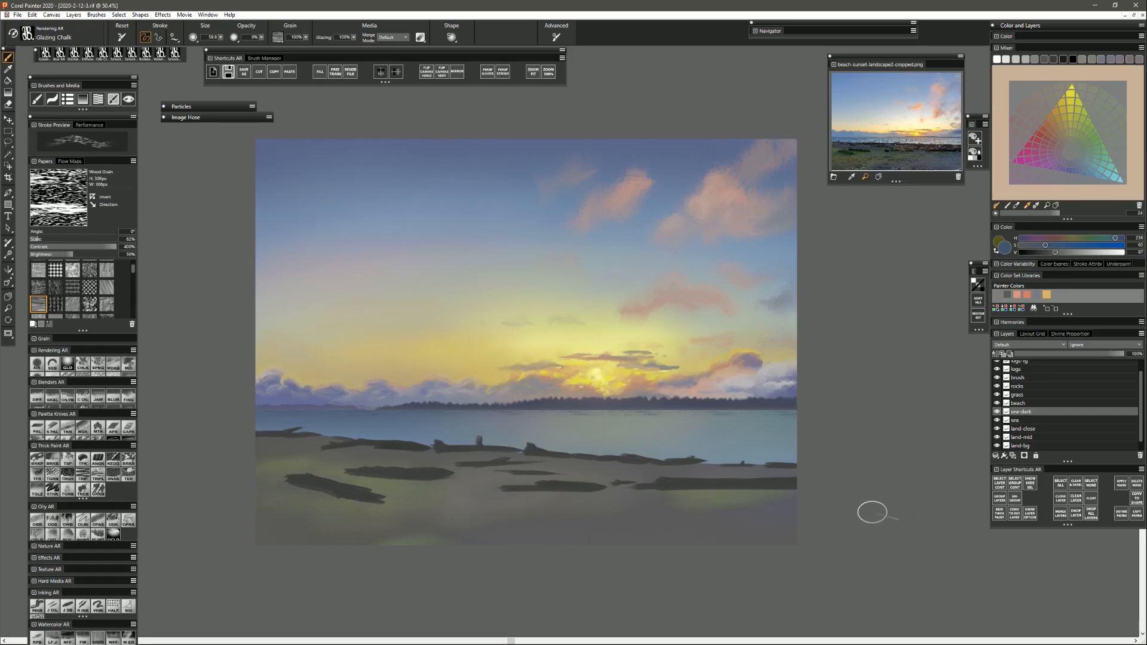
Enlarge the wood grain scale and glaze fine pale ripples on the sea below the horizon with colour sampled from the sky.
{"action": "left_click", "coordinate": [48, 237]}
{"action": "left_click", "coordinate": [47, 238]}
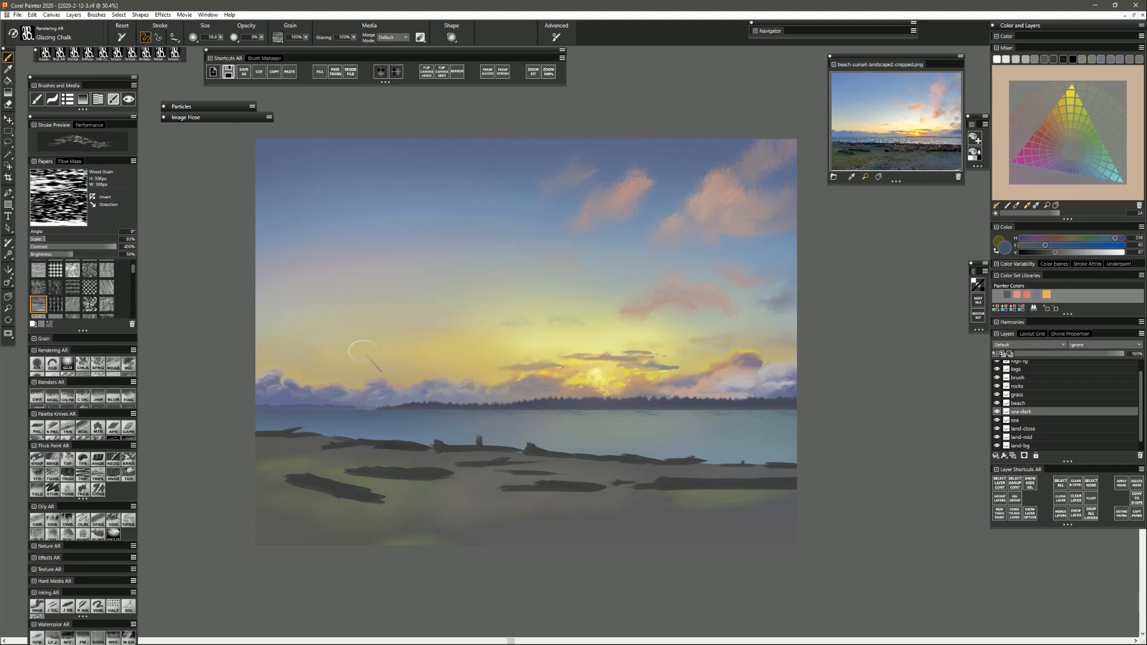
{"action": "left_click", "coordinate": [485, 291], "text": "alt"}
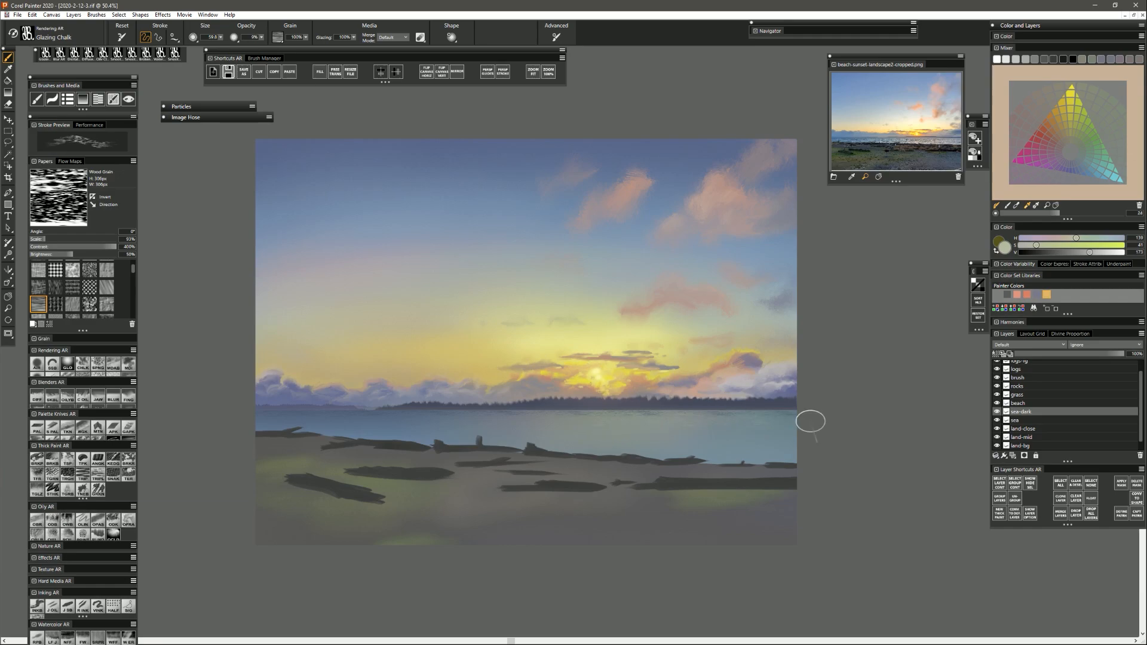
{"action": "left_click", "coordinate": [59, 238]}
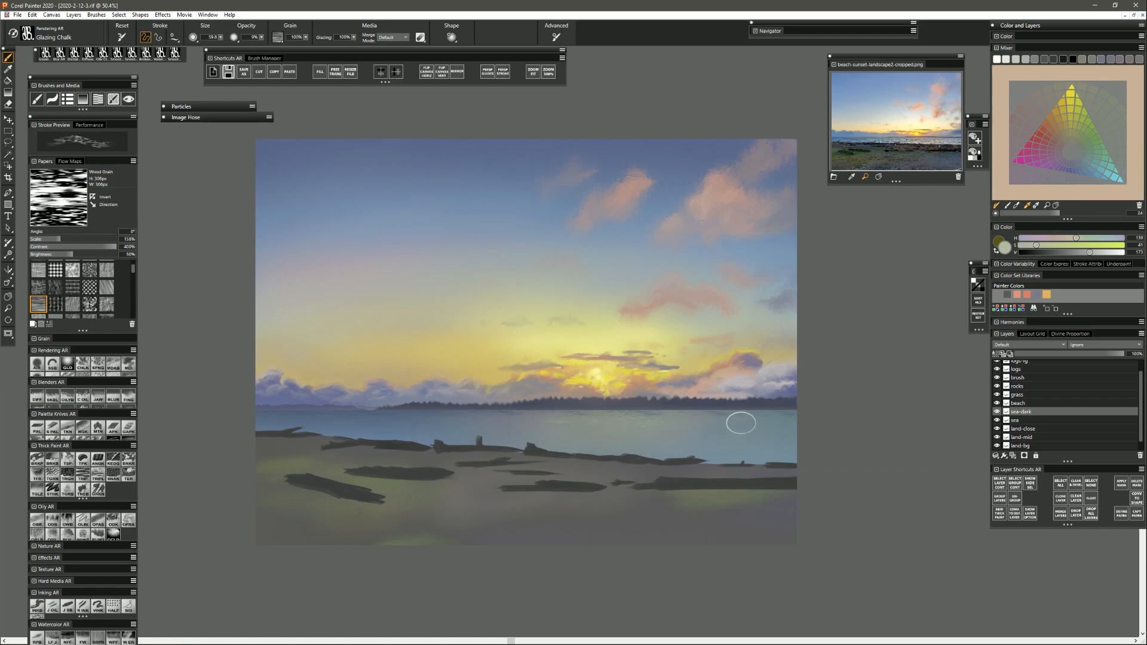
Glaze ripples over the sea in pink and pale grey sampled from the clouds and blue sampled from the upper sky.
{"action": "left_click", "coordinate": [720, 195], "text": "alt"}
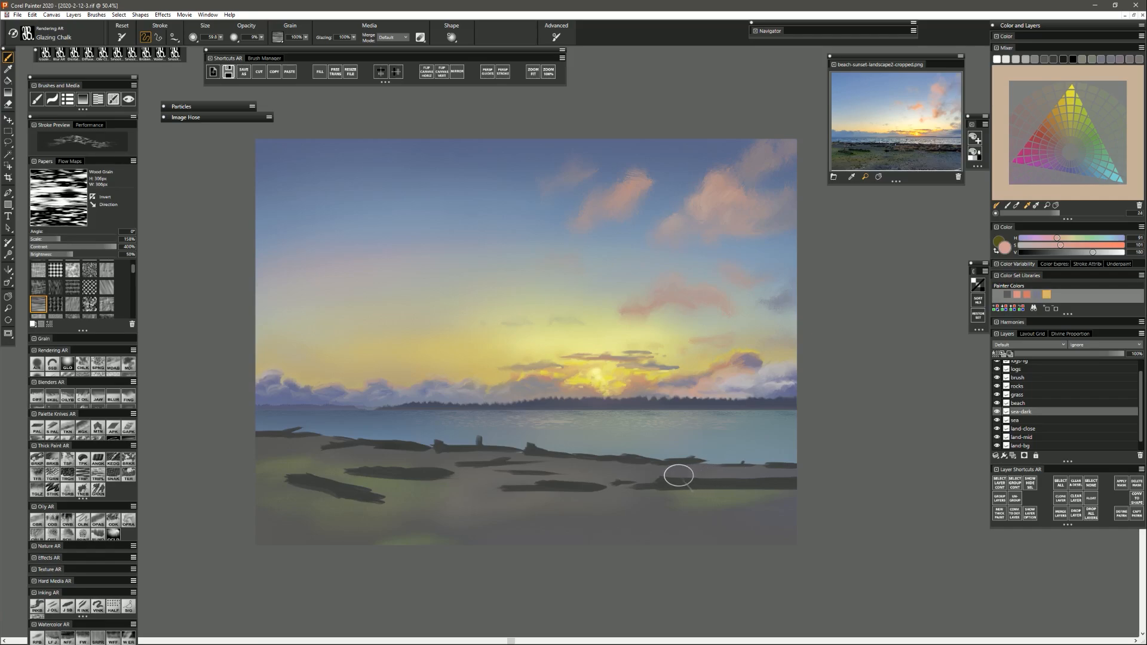
{"action": "left_click", "coordinate": [399, 229], "text": "alt"}
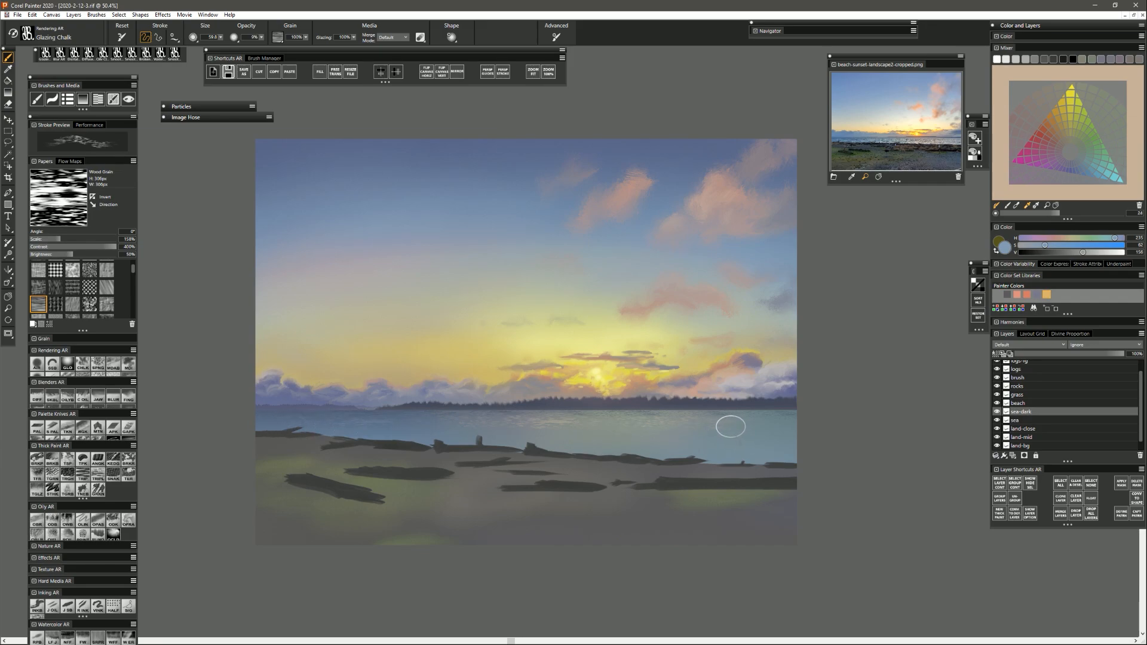
{"action": "left_click", "coordinate": [752, 378], "text": "alt"}
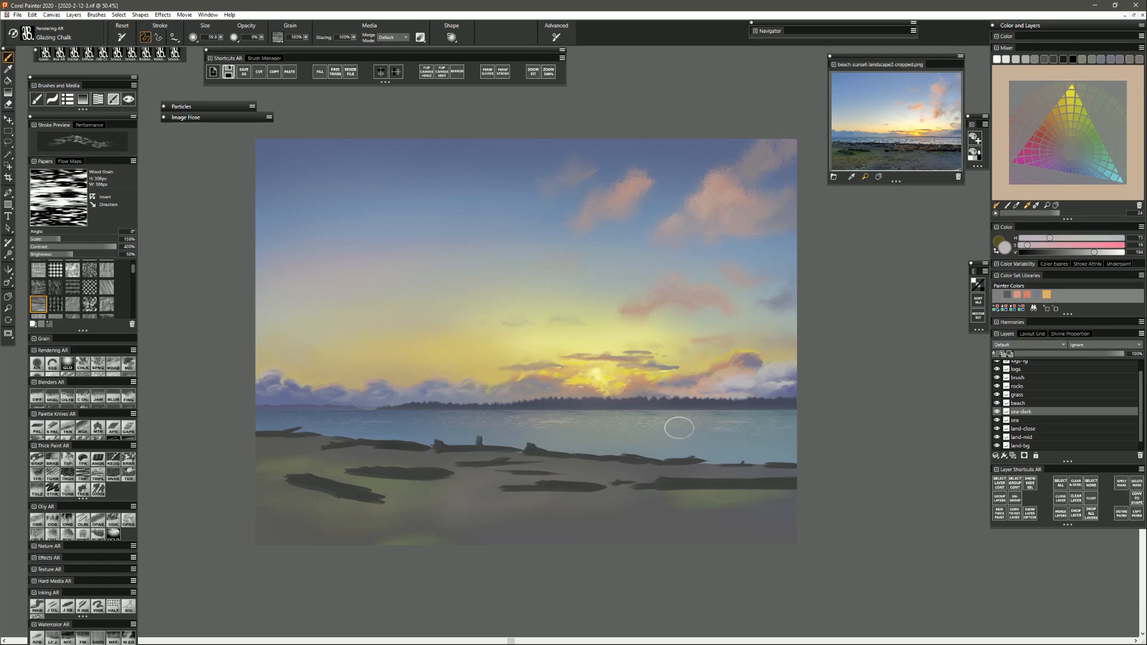
Raise the wood grain scale to 261% and glaze larger ripples with yellow, orange and pale grey-green sampled from the sky.
{"action": "left_click", "coordinate": [84, 238]}
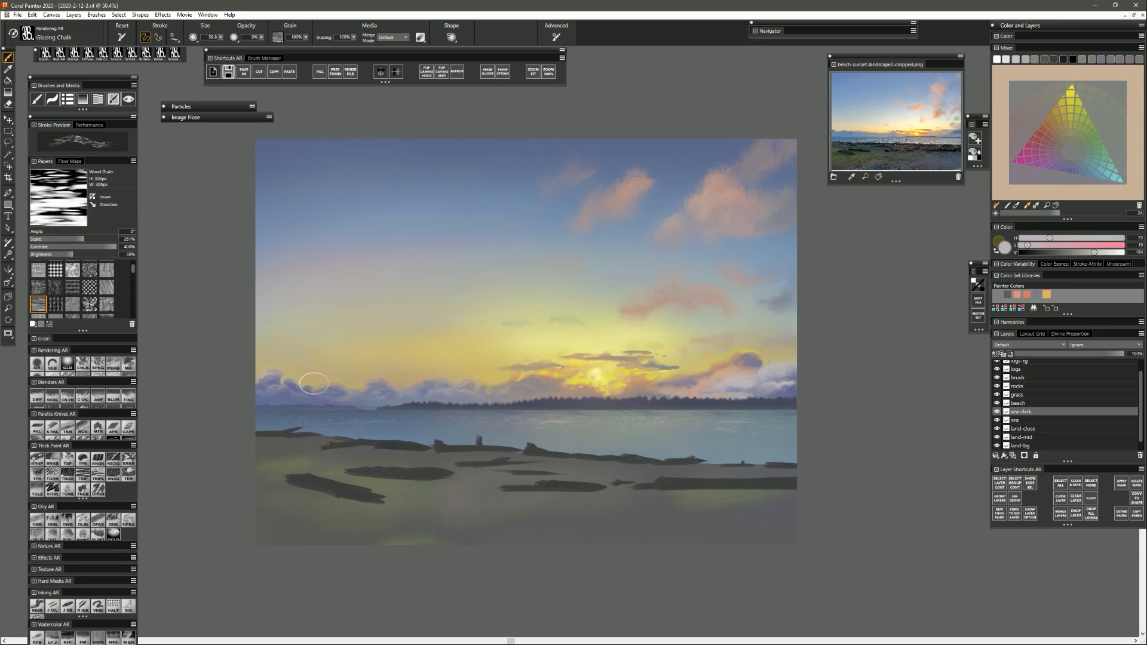
{"action": "left_click", "coordinate": [593, 339], "text": "alt"}
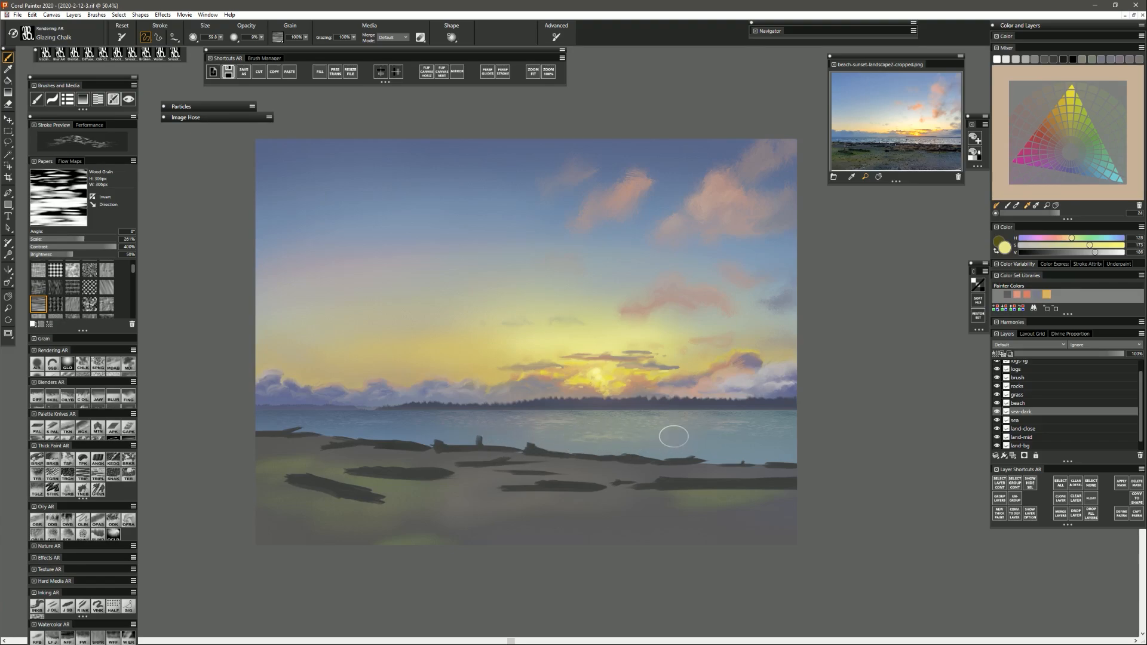
{"action": "left_click", "coordinate": [550, 370], "text": "alt"}
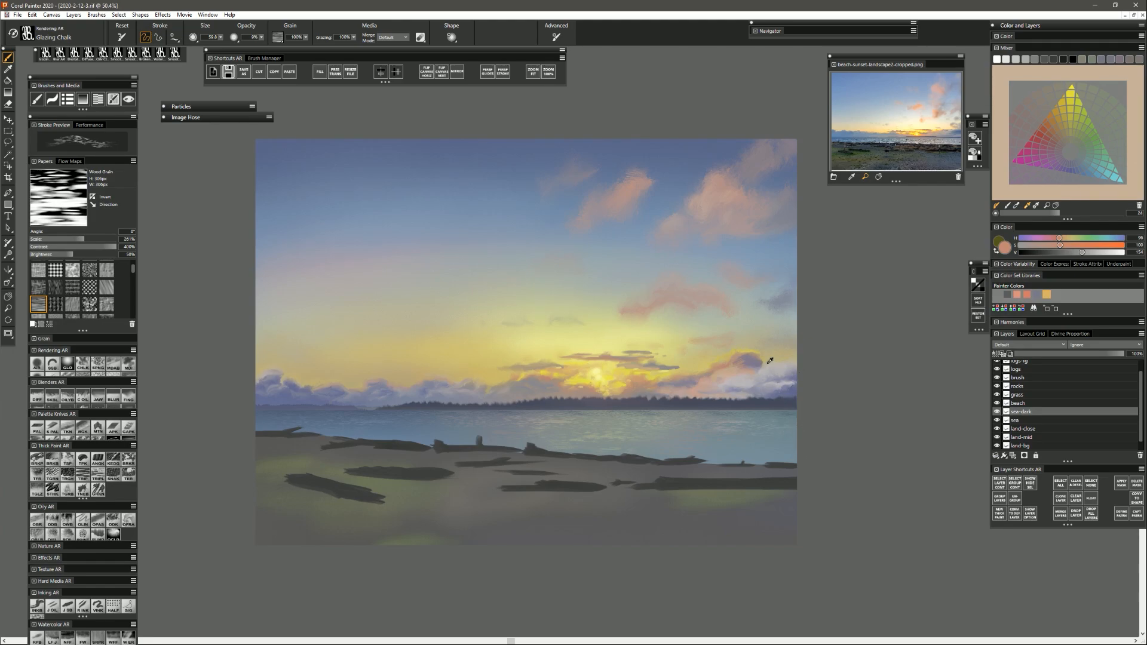
{"action": "left_click", "coordinate": [755, 314], "text": "alt"}
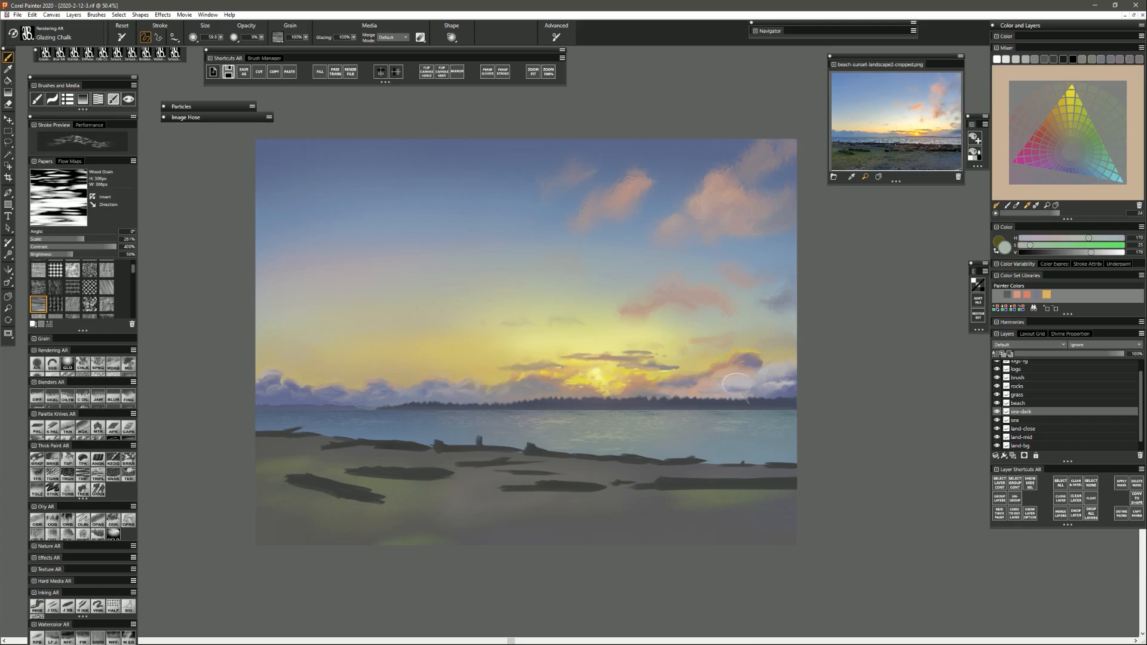
Glaze broad grey-green ripples, plus smaller bright reflections under the sun in sampled yellow shifted slightly towards orange.
{"action": "left_click_drag", "start_coordinate": [735, 440], "coordinate": [719, 444]}
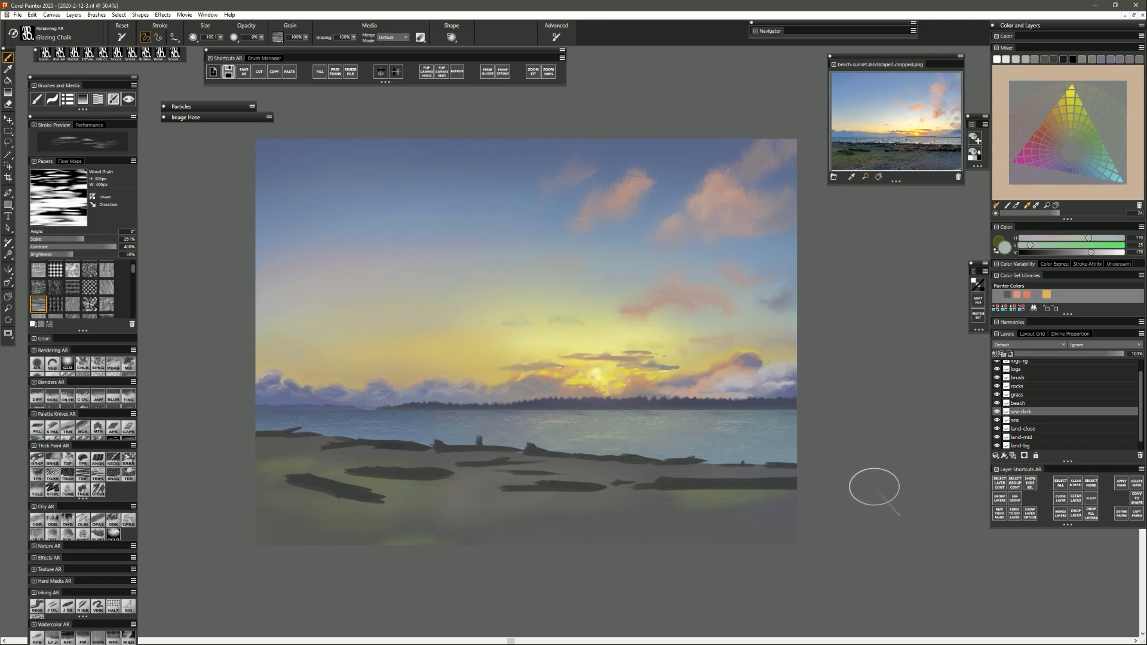
{"action": "left_click", "coordinate": [600, 366], "text": "alt"}
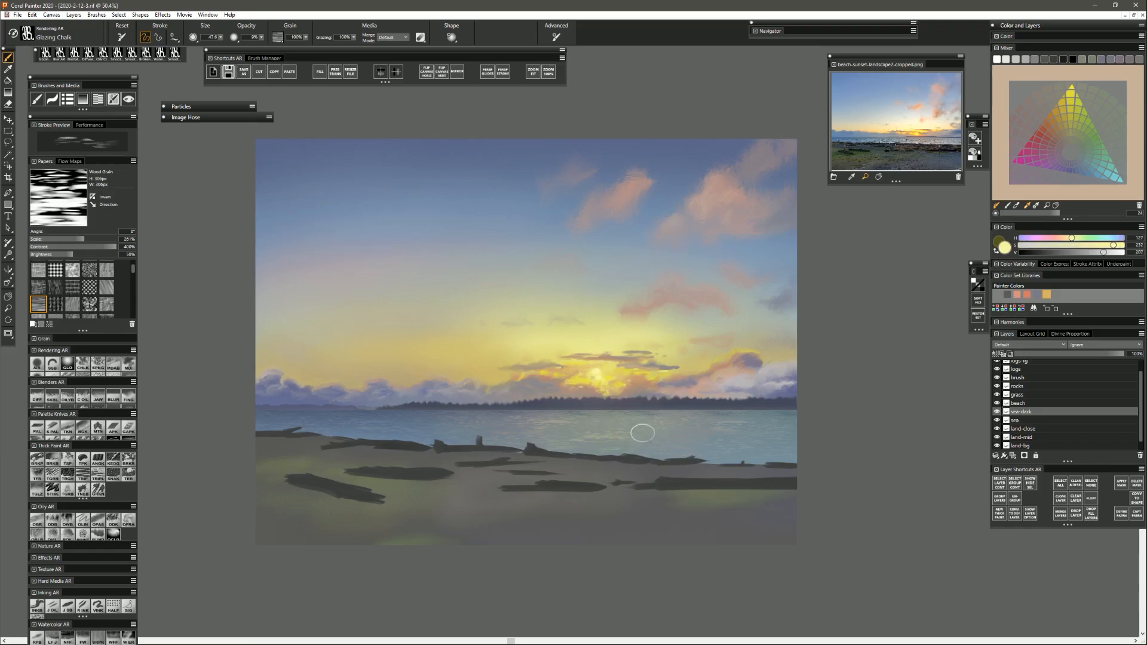
{"action": "left_click_drag", "start_coordinate": [1074, 238], "coordinate": [1072, 239]}
Rename the painted ripple layer sea-hl and add a new layer named sea-dark above it.
{"action": "double_click", "coordinate": [1026, 412]}
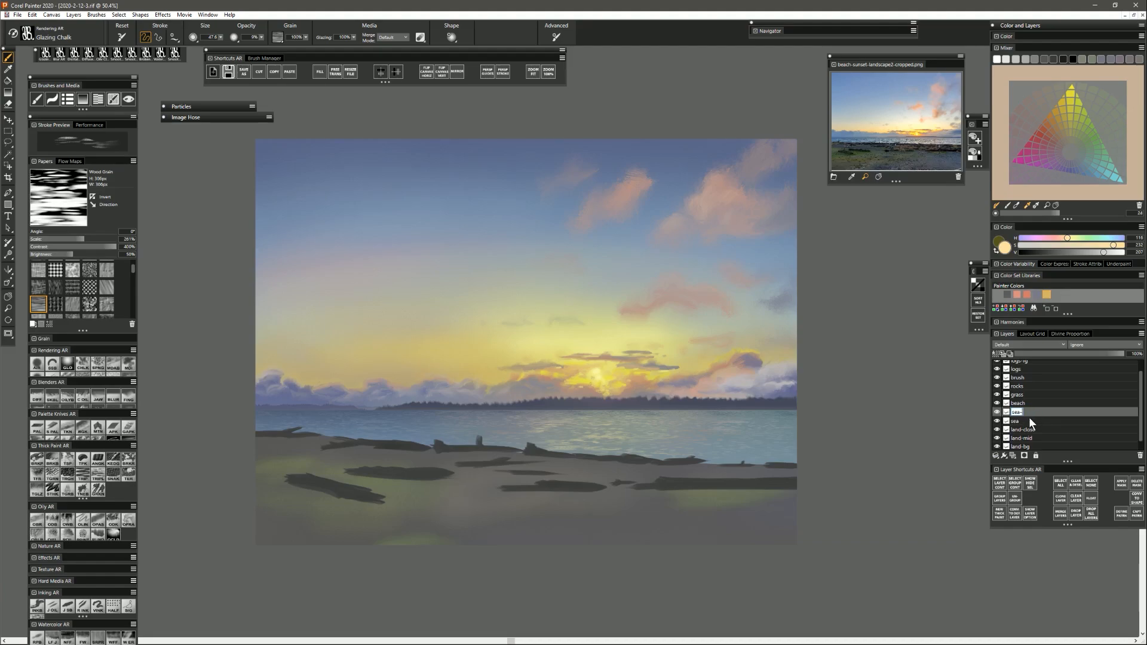
{"action": "type", "text": "sea-hl"}
{"action": "key", "text": "Return"}
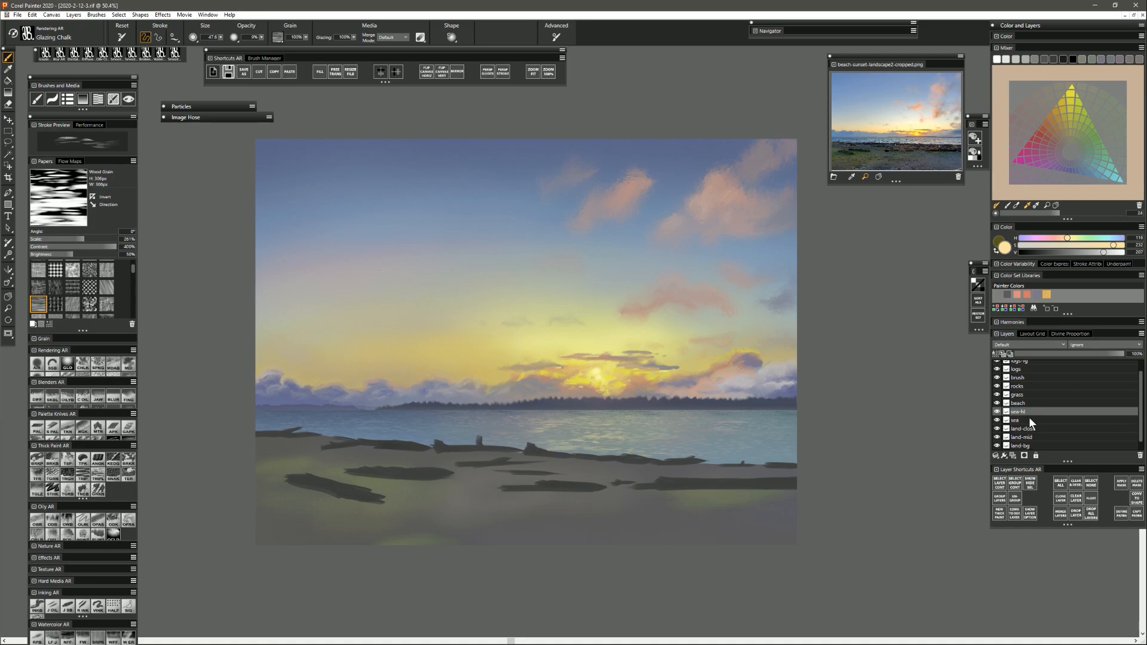
{"action": "left_click", "coordinate": [1013, 451]}
{"action": "double_click", "coordinate": [1021, 412]}
{"action": "type", "text": "sea-dark"}
{"action": "key", "text": "Return"}
Glaze dark blue ripples sampled near the horizon onto sea-dark, first with the grain inverted, then with inversion off and scale at 203%.
{"action": "left_click", "coordinate": [92, 197]}
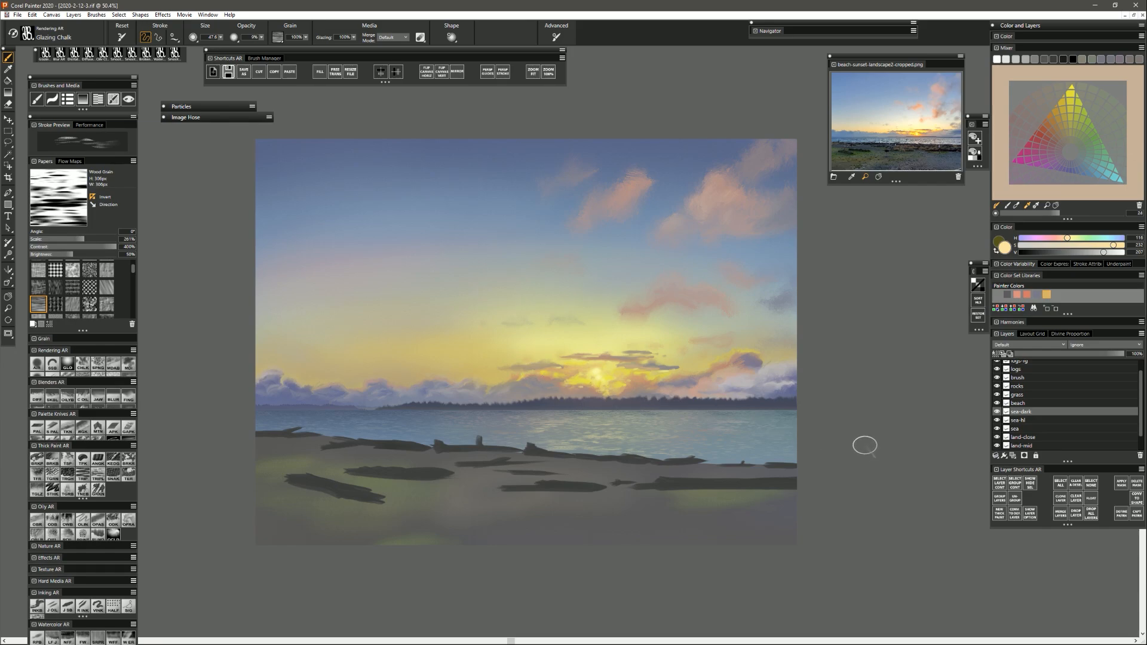
{"action": "left_click", "coordinate": [352, 406], "text": "alt"}
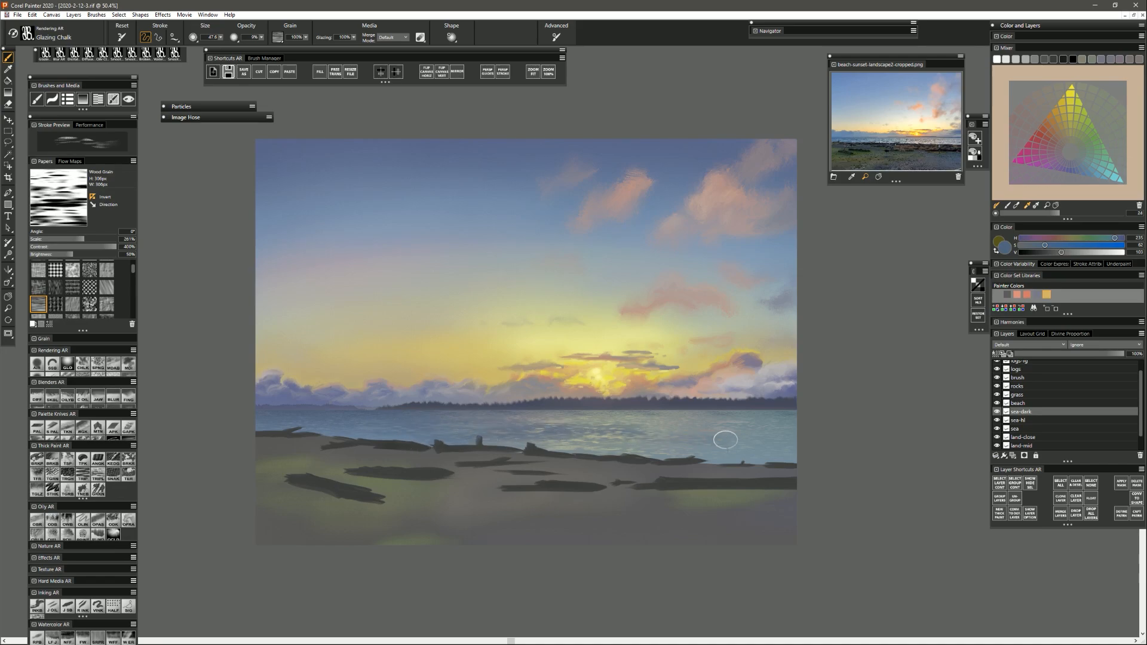
{"action": "left_click_drag", "start_coordinate": [646, 423], "coordinate": [716, 421]}
{"action": "left_click_drag", "start_coordinate": [555, 419], "coordinate": [608, 418]}
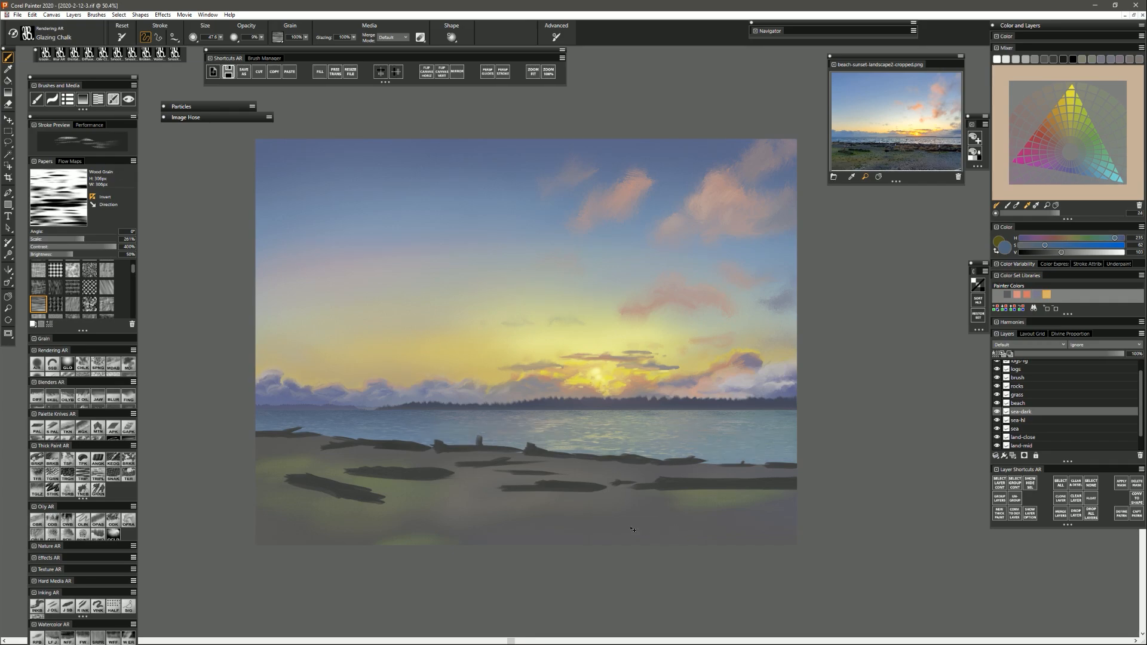
{"action": "left_click", "coordinate": [93, 196]}
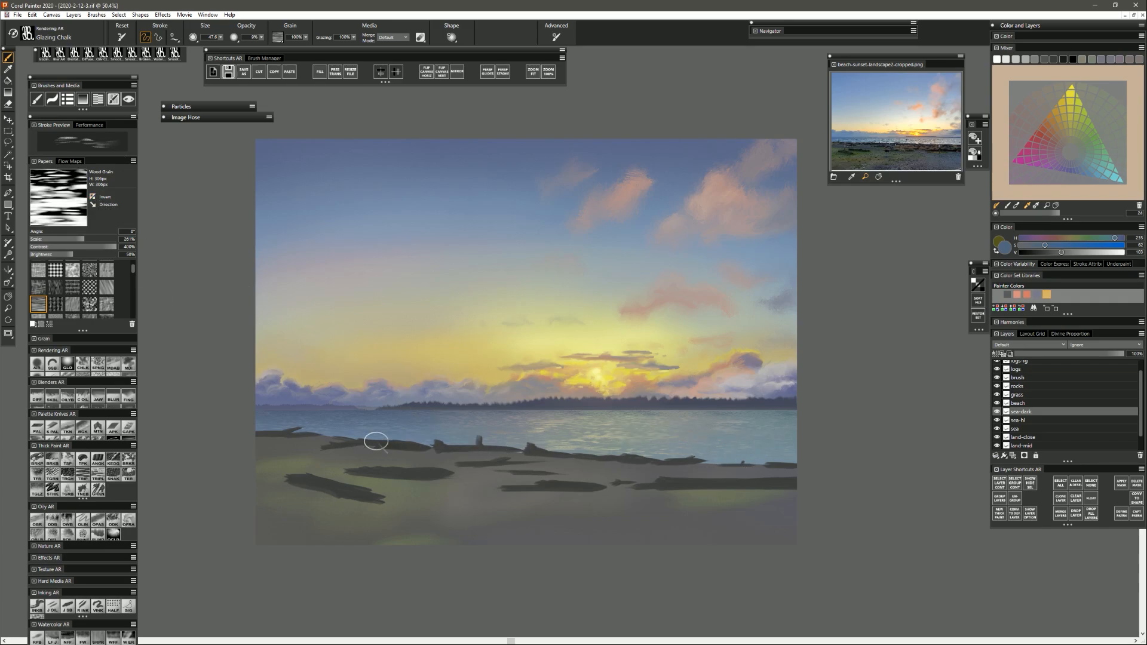
{"action": "left_click", "coordinate": [71, 239]}
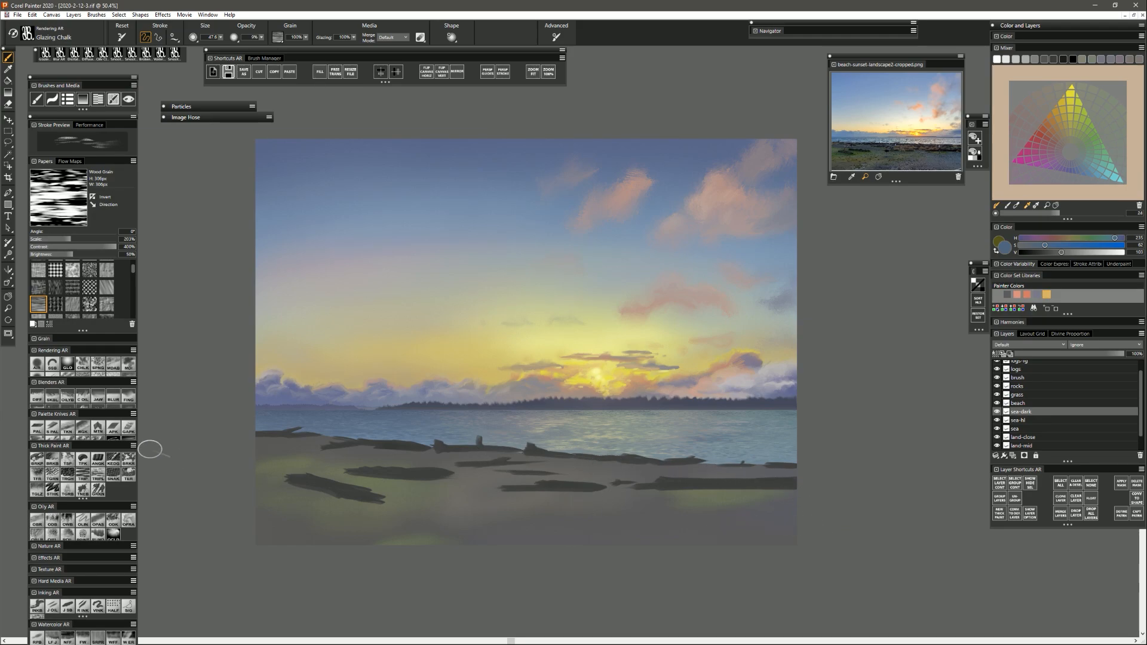
Paint fine ripples on sea-dark with a smaller Smooth Palette Knife AR in darkened blue, sampled pale grey-green and cloud orange.
{"action": "left_click", "coordinate": [53, 428]}
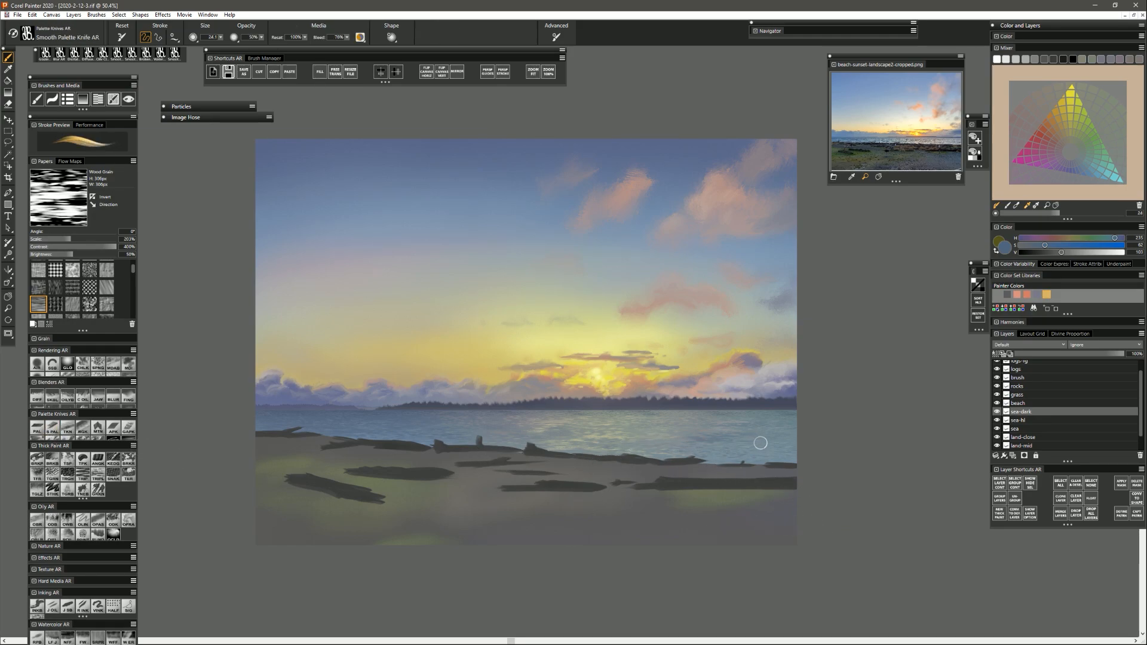
{"action": "key", "text": "bracketleft"}
{"action": "key", "text": "bracketright"}
{"action": "left_click", "coordinate": [1055, 252]}
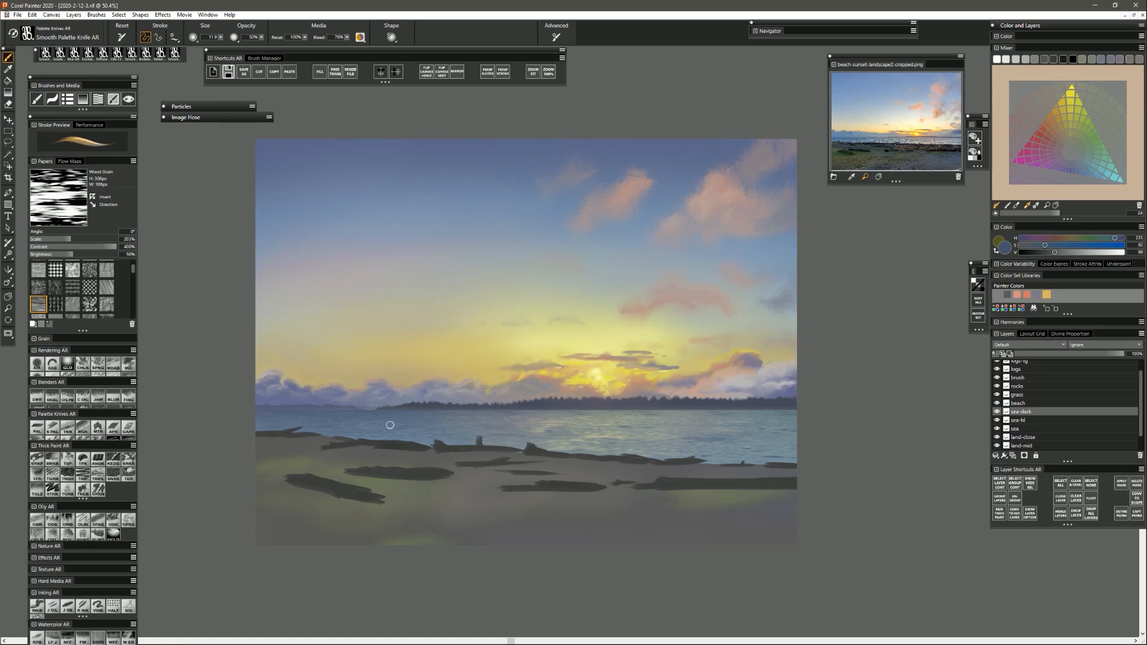
{"action": "left_click_drag", "start_coordinate": [353, 411], "coordinate": [361, 413], "text": "ctrl+alt"}
{"action": "left_click", "coordinate": [417, 308], "text": "alt"}
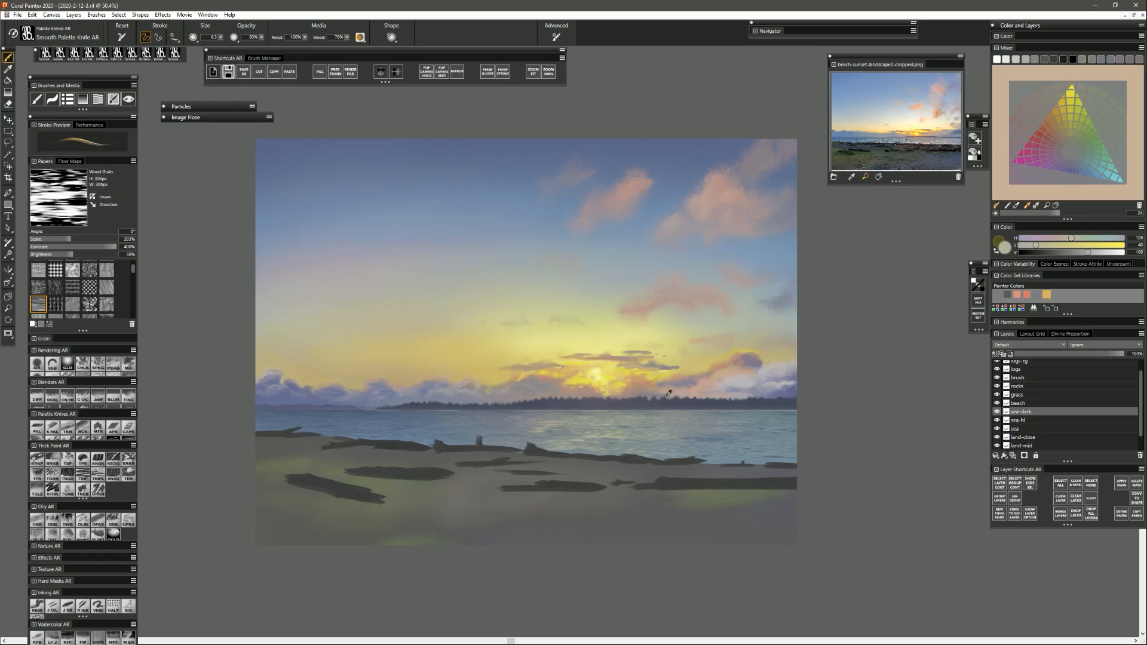
{"action": "left_click", "coordinate": [647, 381], "text": "alt"}
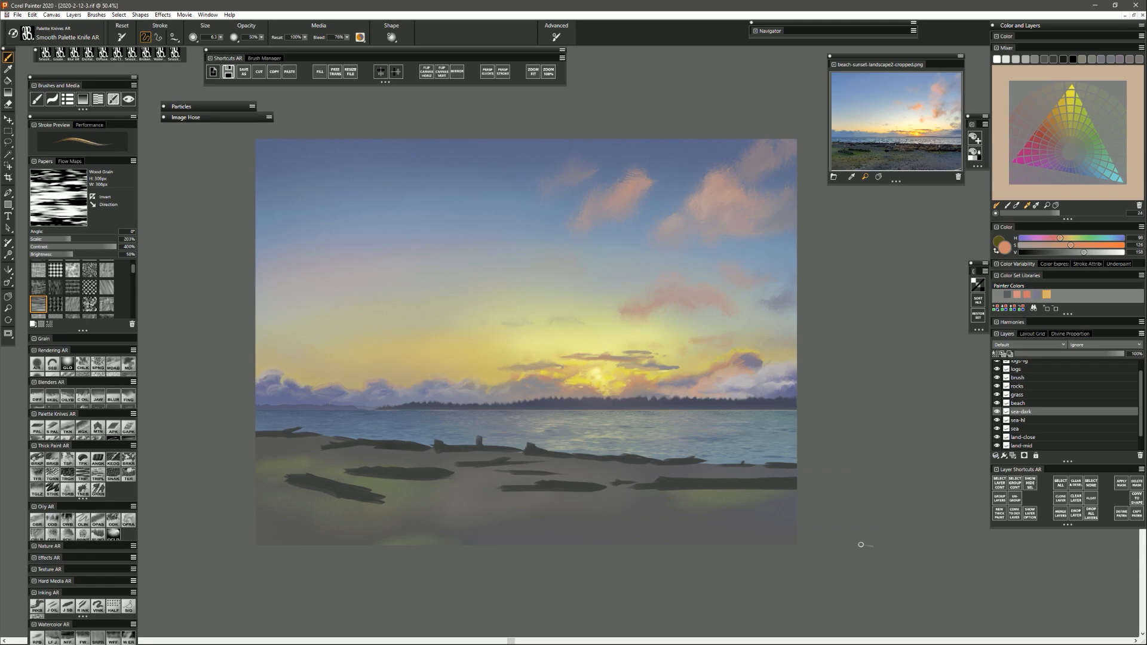
Soften the distant treeline on the land-close layer with the Blur AR blender.
{"action": "left_click", "coordinate": [1032, 437]}
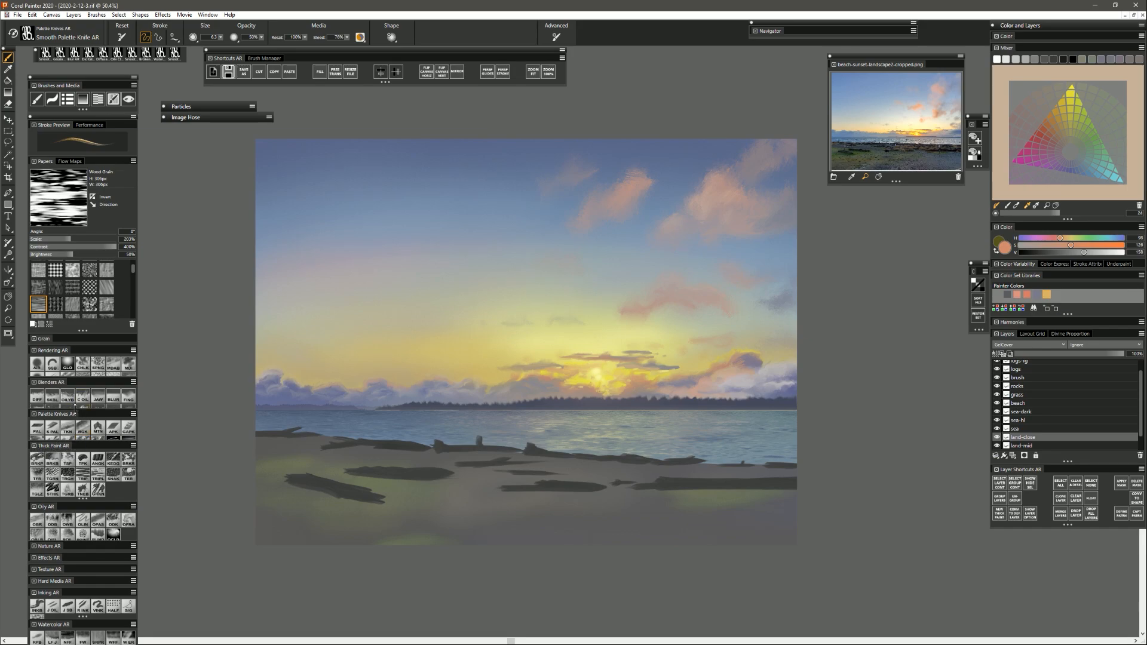
{"action": "mouse_move", "coordinate": [75, 409]}
{"action": "left_mouse_down"}
{"action": "mouse_move", "coordinate": [83, 456]}
{"action": "mouse_move", "coordinate": [61, 446]}
{"action": "left_mouse_up"}
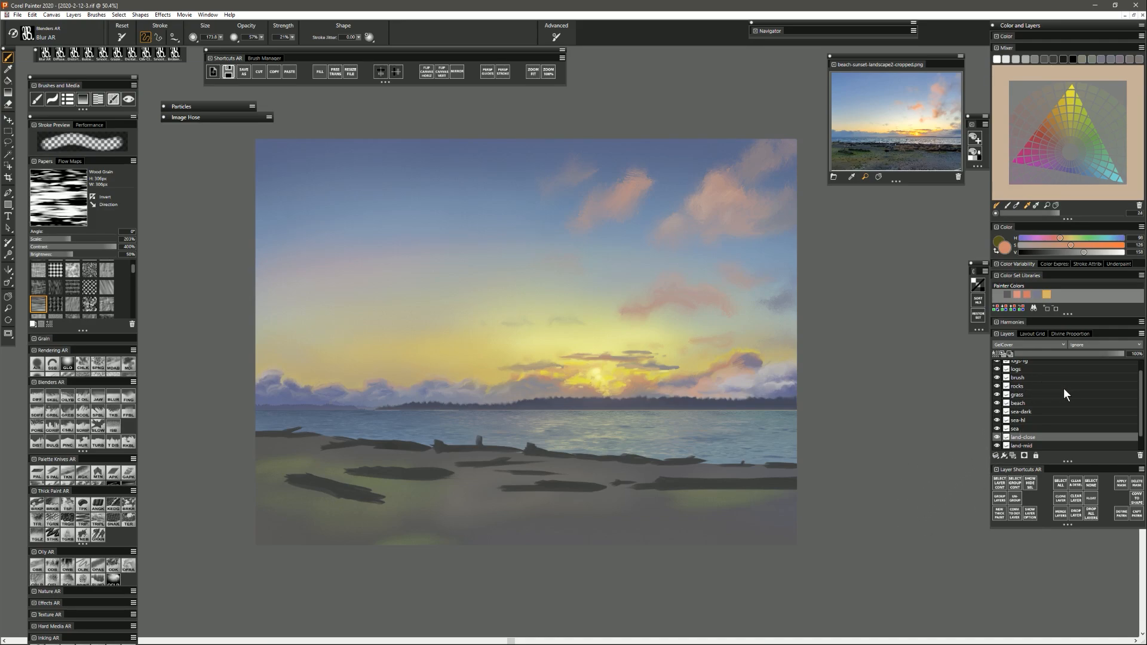
Merge the grass layer down into the beach layer.
{"action": "left_click", "coordinate": [1030, 403]}
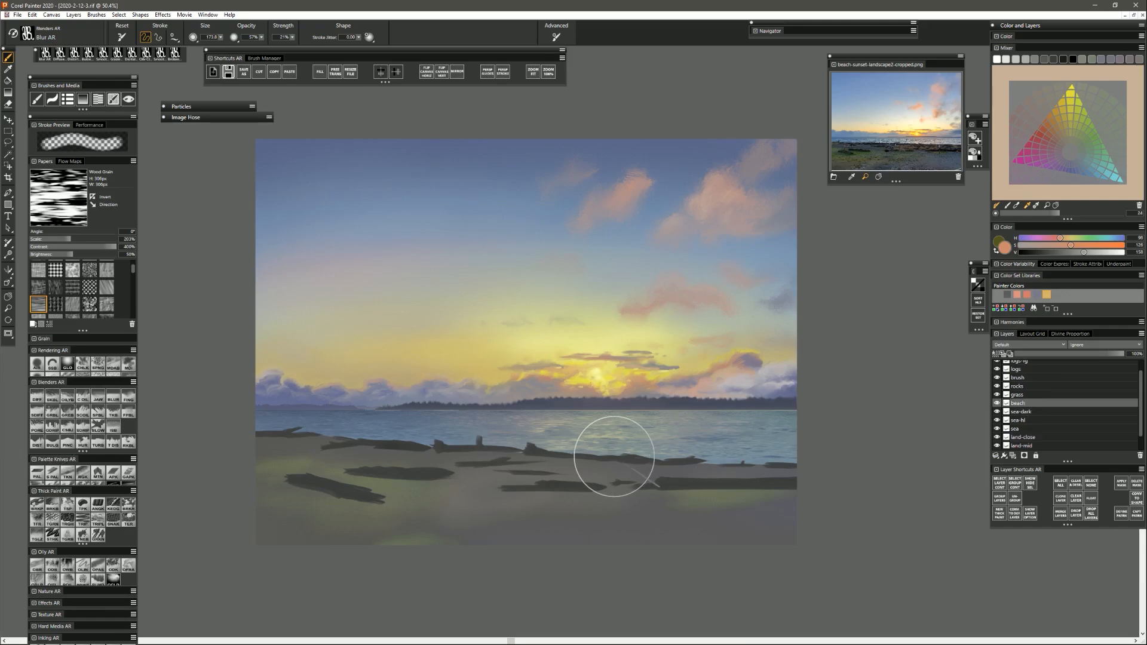
{"action": "left_click", "coordinate": [1036, 396]}
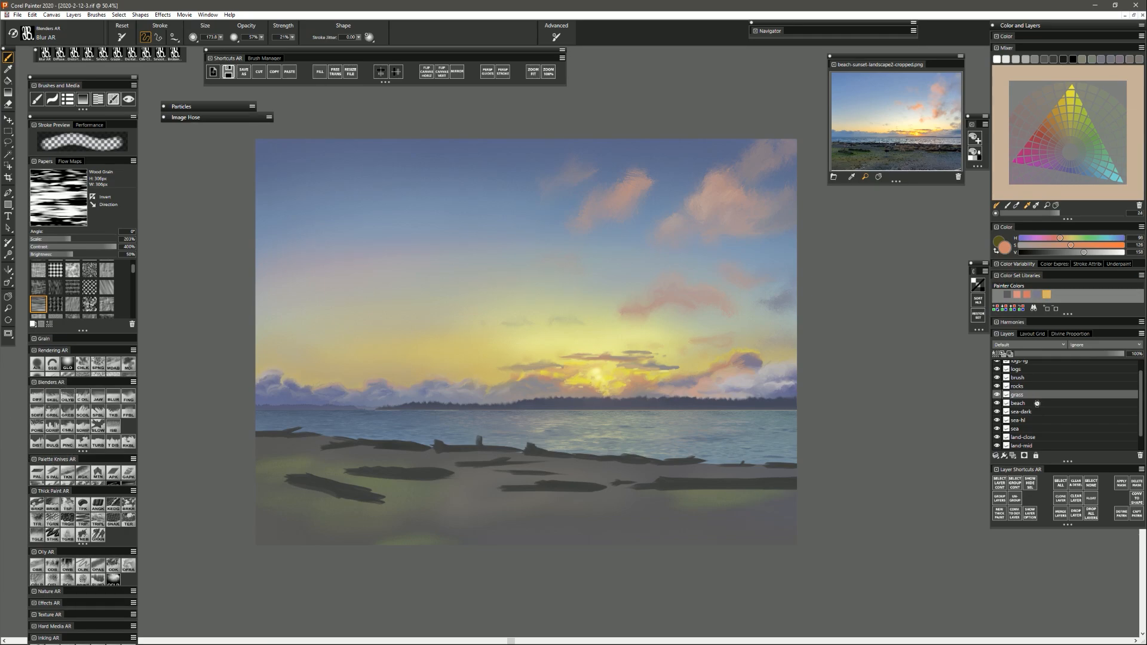
{"action": "key", "text": "Delete"}
Sample the beach grey, shift it to a darker bluish tone with hue 0, and stroke it below the upper logs with Smooth Palette Knife AR.
{"action": "left_click", "coordinate": [280, 439], "text": "alt"}
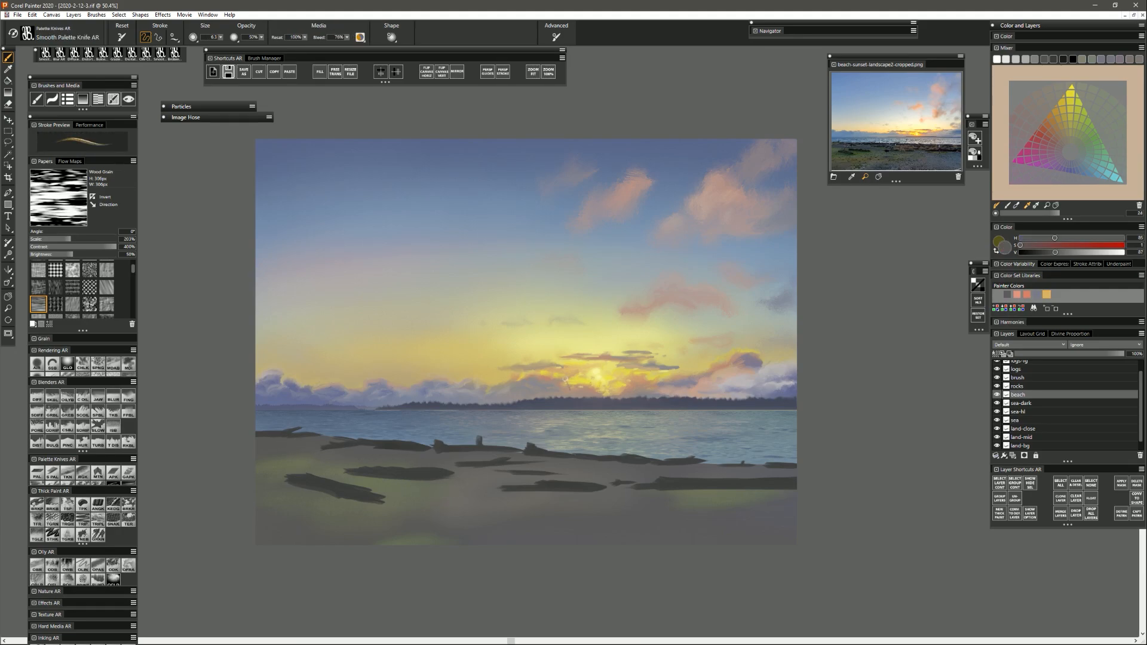
{"action": "left_click_drag", "start_coordinate": [1055, 253], "coordinate": [1020, 238]}
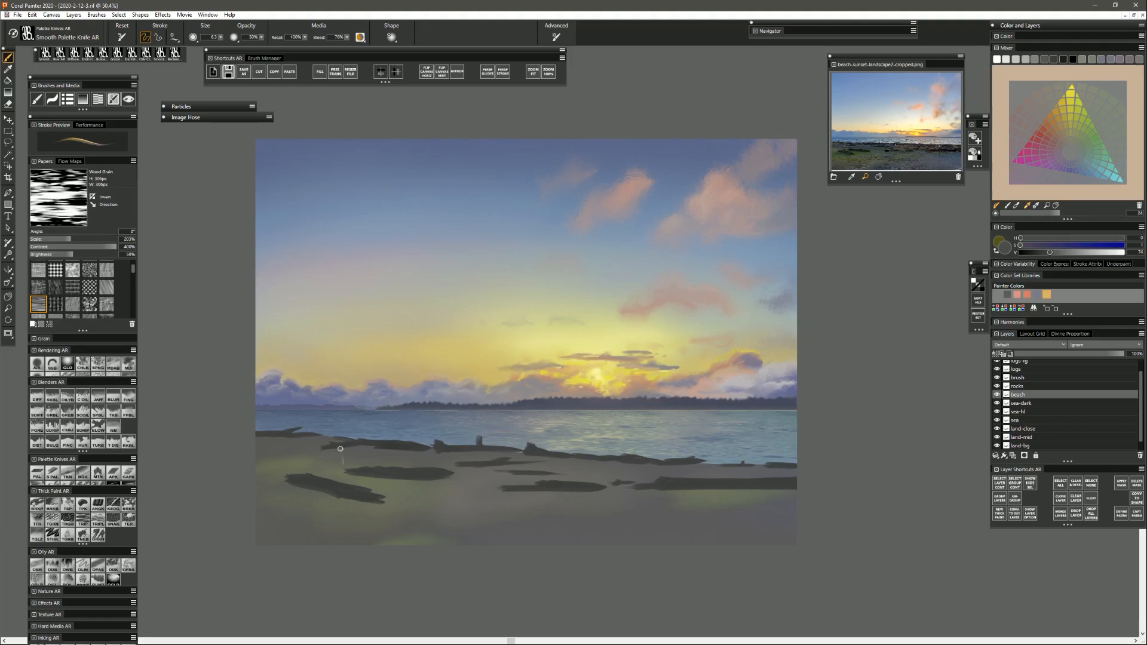
{"action": "left_click_drag", "start_coordinate": [278, 443], "coordinate": [281, 452]}
{"action": "left_click", "coordinate": [1025, 243]}
{"action": "mouse_move", "coordinate": [252, 439]}
{"action": "left_mouse_down"}
{"action": "mouse_move", "coordinate": [301, 436]}
{"action": "mouse_move", "coordinate": [253, 454]}
{"action": "mouse_move", "coordinate": [320, 447]}
{"action": "left_mouse_up"}
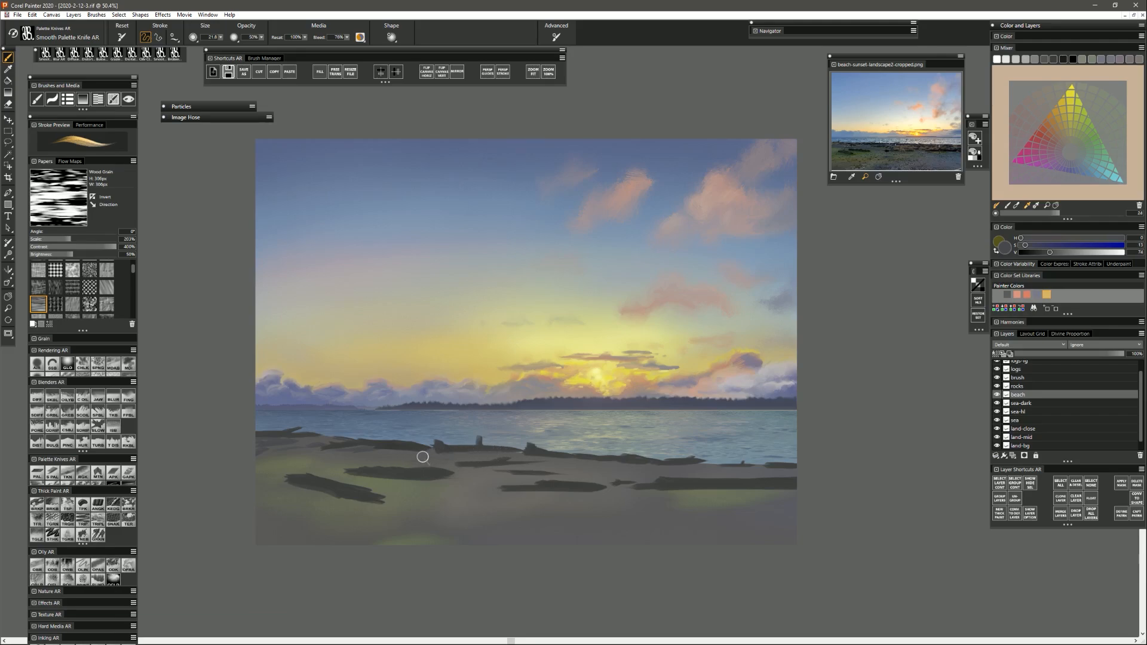
Paint scattered dark horizontal palette-knife strokes between the logs and across the lower foreground of the beach.
{"action": "left_click_drag", "start_coordinate": [535, 460], "coordinate": [615, 466]}
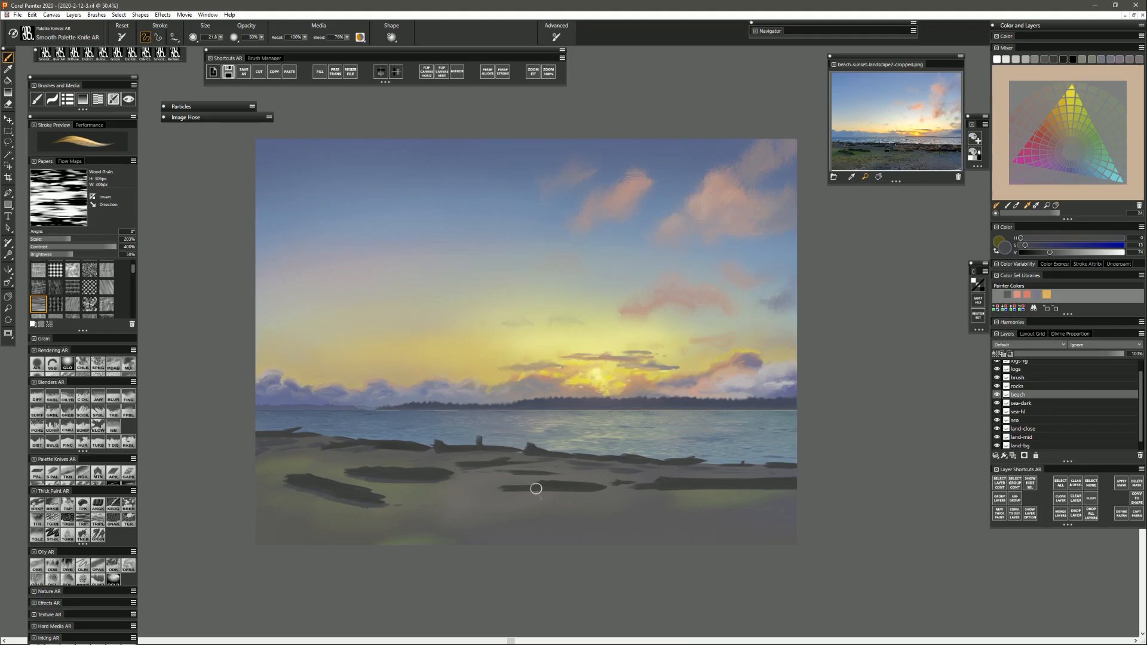
{"action": "mouse_move", "coordinate": [581, 488]}
{"action": "left_mouse_down"}
{"action": "mouse_move", "coordinate": [519, 492]}
{"action": "mouse_move", "coordinate": [649, 484]}
{"action": "left_mouse_up"}
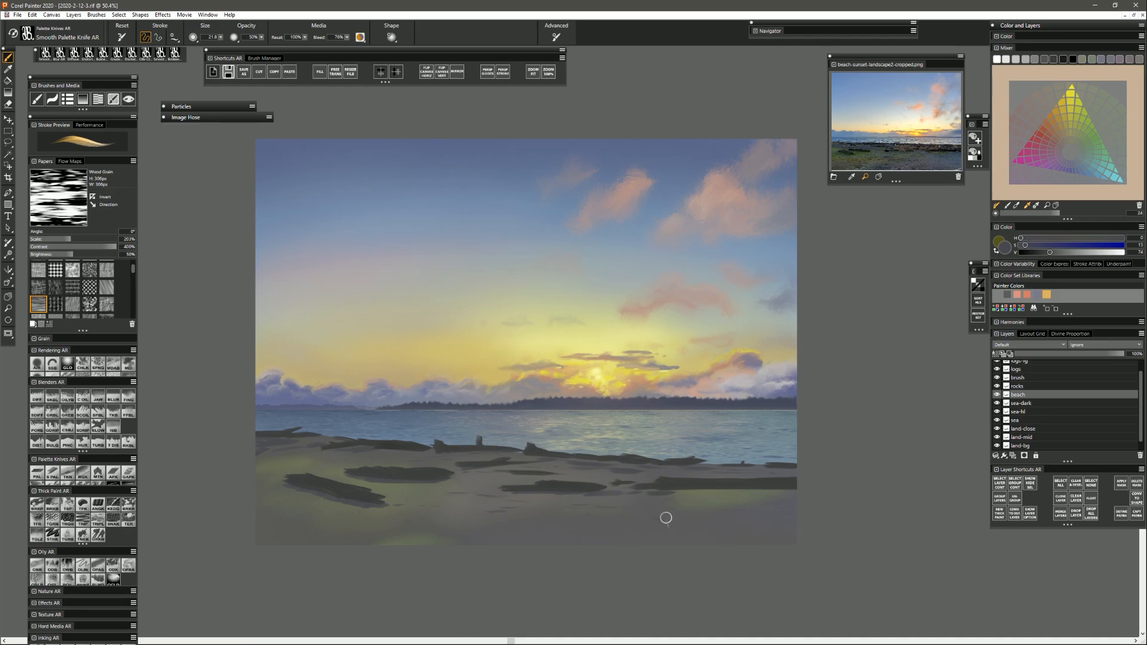
{"action": "left_click_drag", "start_coordinate": [666, 518], "coordinate": [686, 519]}
{"action": "left_click_drag", "start_coordinate": [745, 524], "coordinate": [754, 522]}
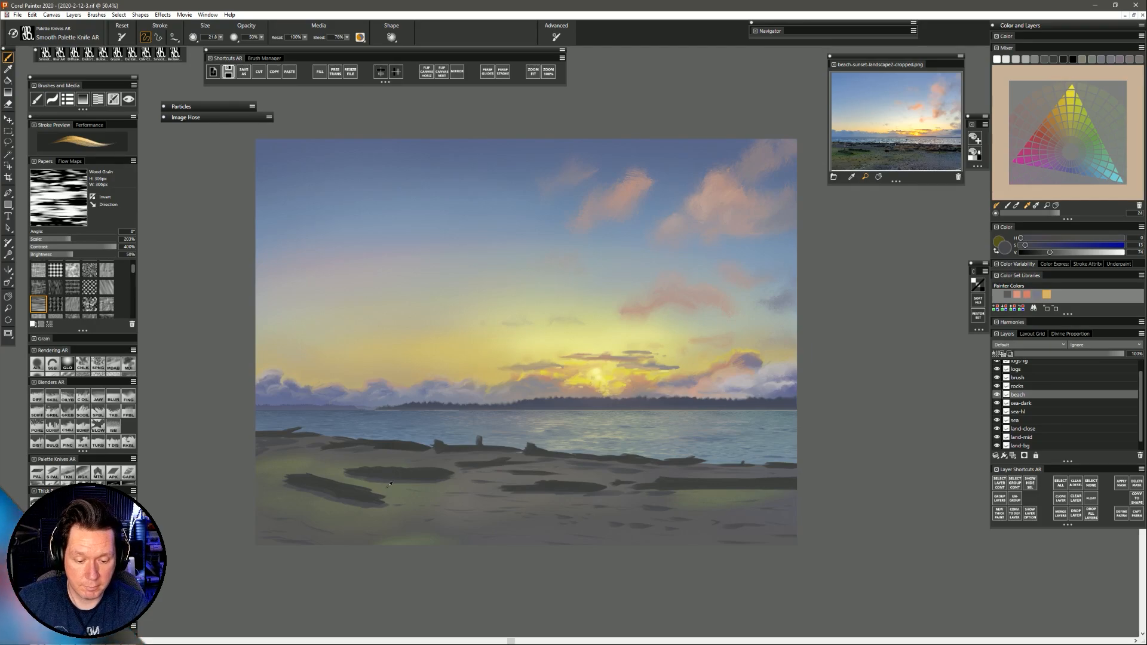
Pick a muted green from the mixer, darken it, and dab grass patches across the beach.
{"action": "left_click", "coordinate": [1080, 139]}
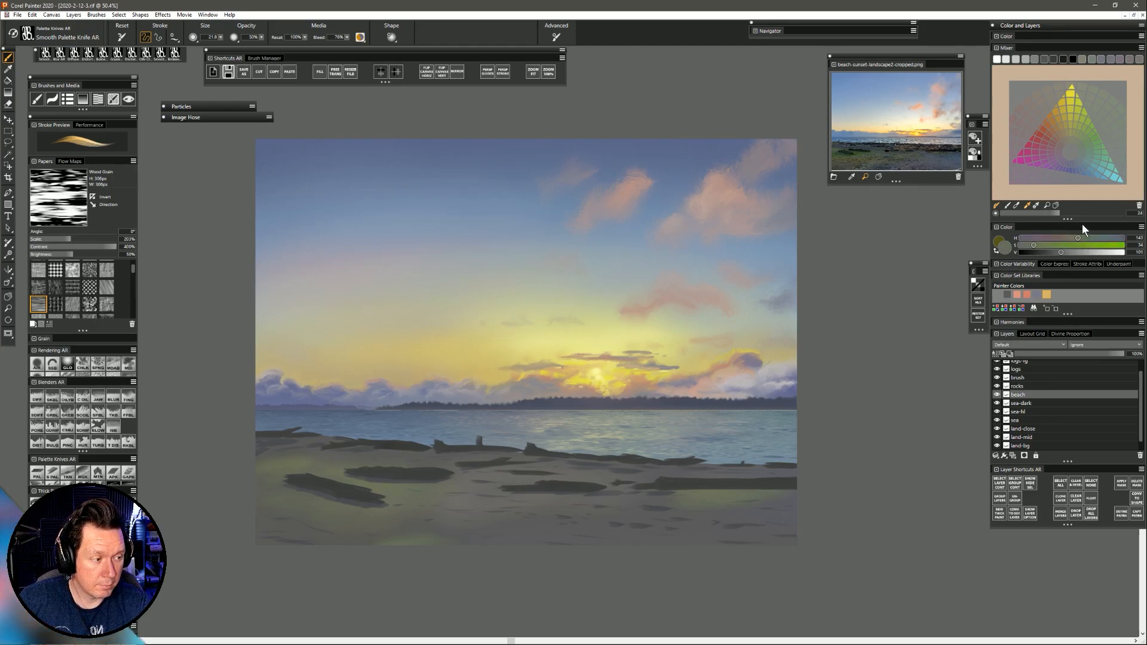
{"action": "left_click", "coordinate": [1086, 136]}
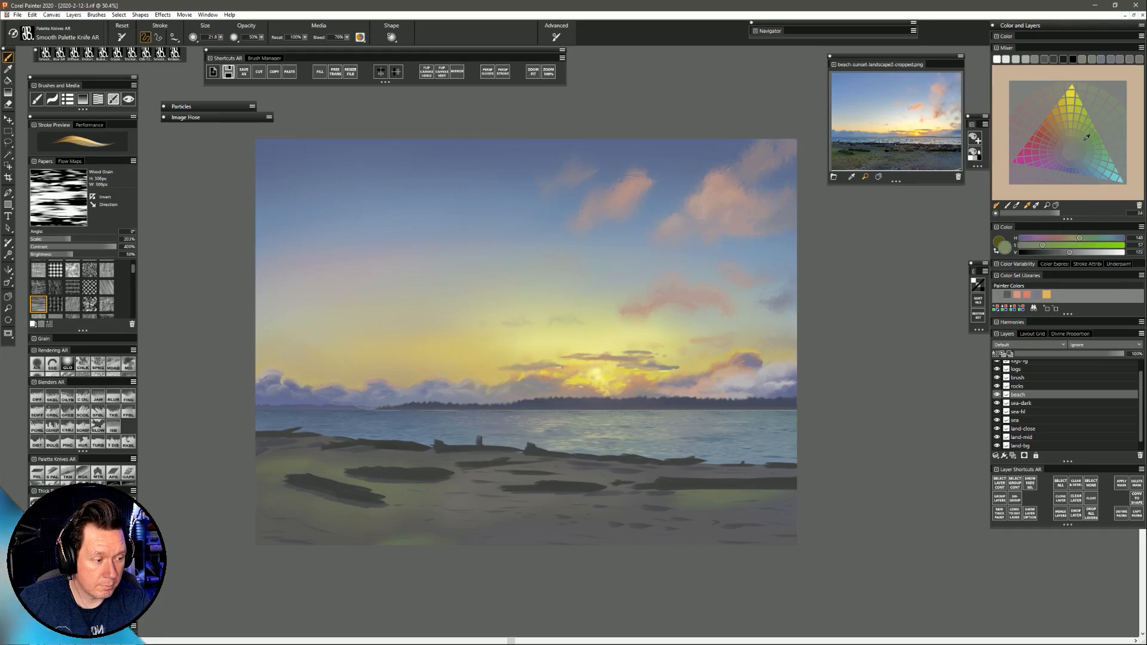
{"action": "left_click_drag", "start_coordinate": [1062, 251], "coordinate": [1048, 250]}
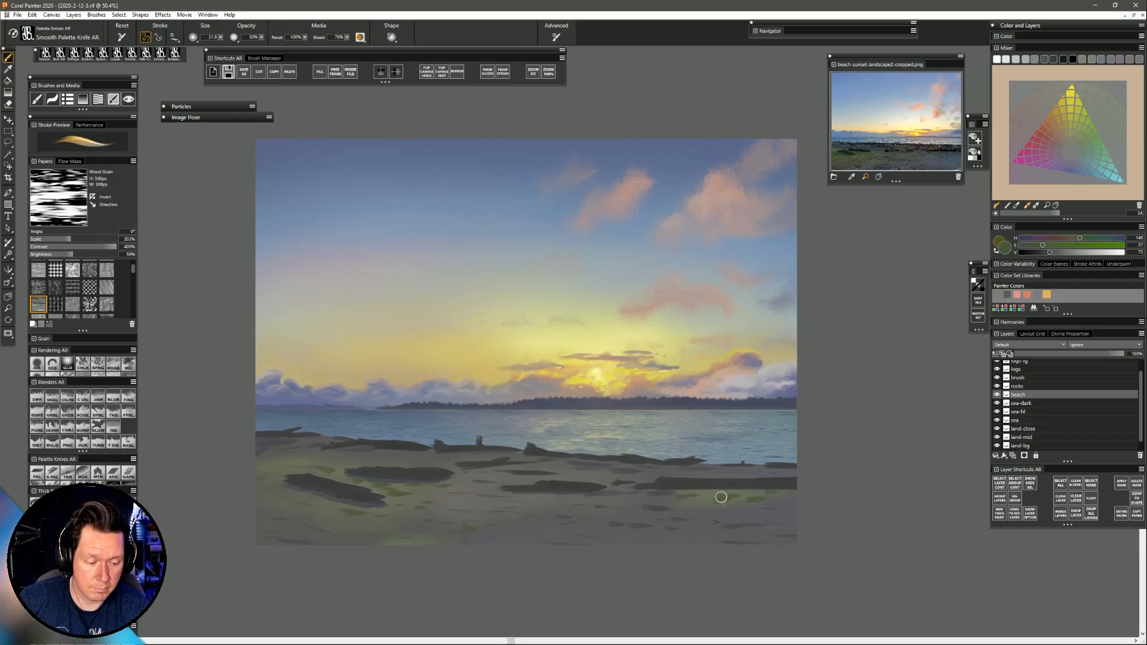
Add brighter yellow-green highlights to the grass patches around the logs, using a slightly darkened mixer colour.
{"action": "left_click", "coordinate": [1085, 123]}
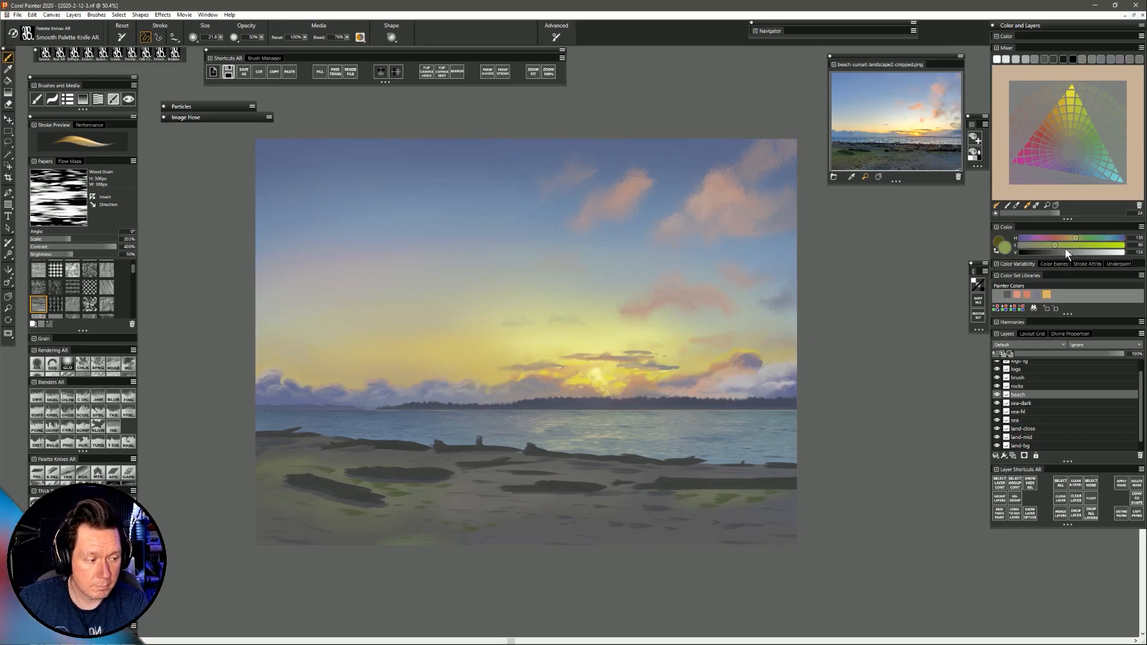
{"action": "left_click_drag", "start_coordinate": [1067, 253], "coordinate": [1062, 252]}
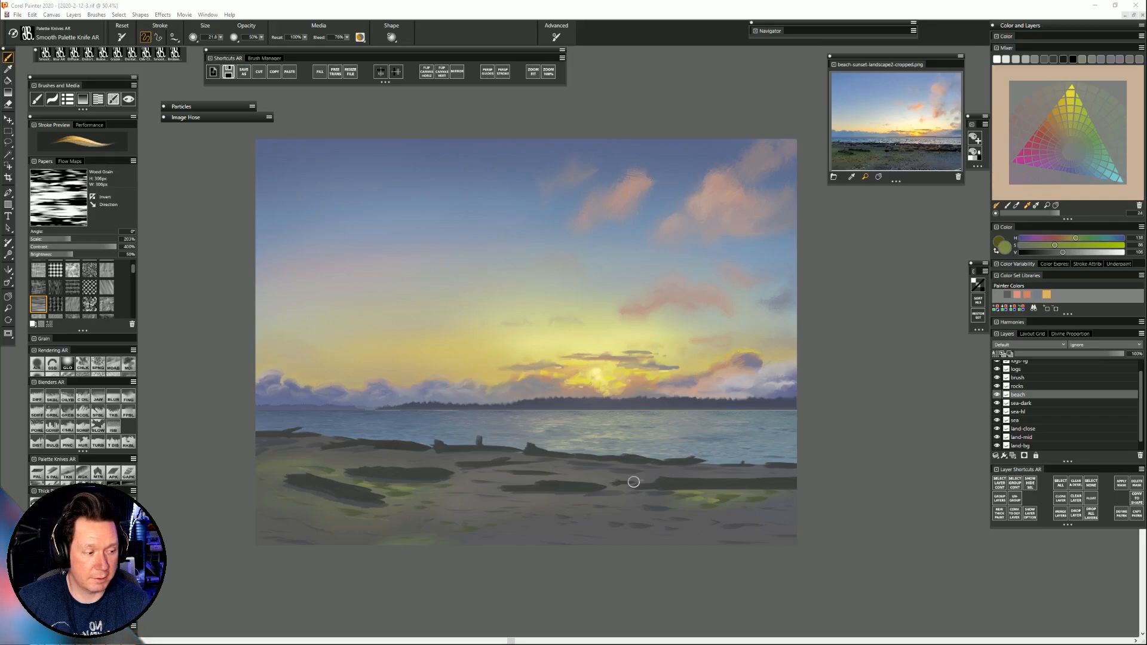
Pick a purer green from the mixer, darken it slightly, and paint more grass around the logs on the near beach.
{"action": "left_click", "coordinate": [1077, 125]}
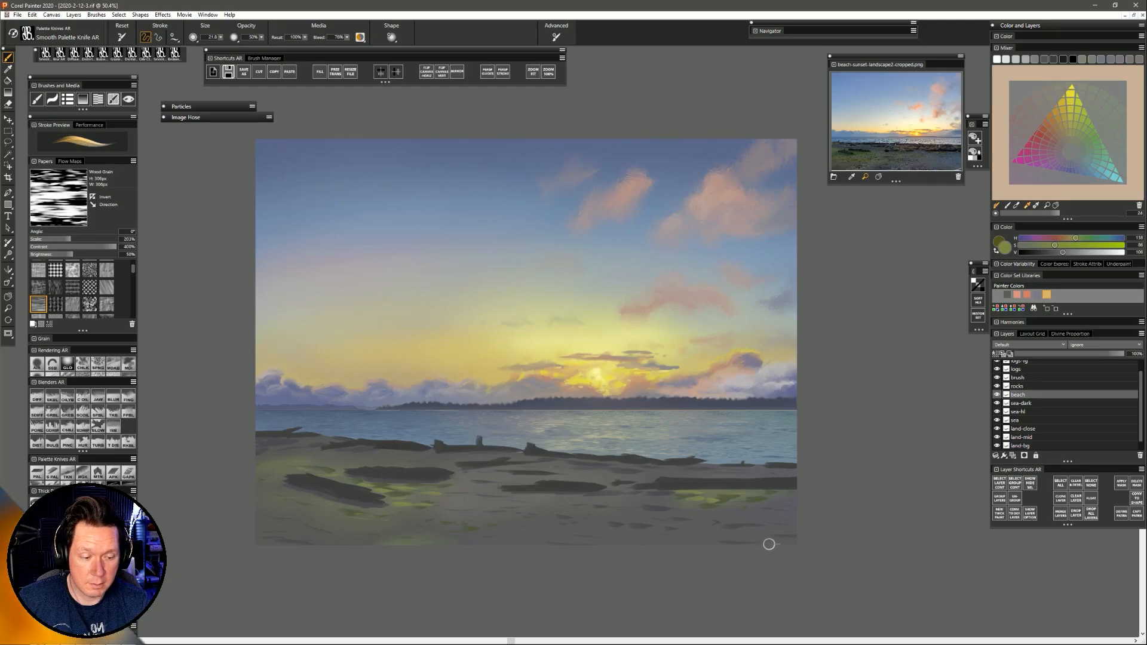
{"action": "left_click", "coordinate": [1095, 132]}
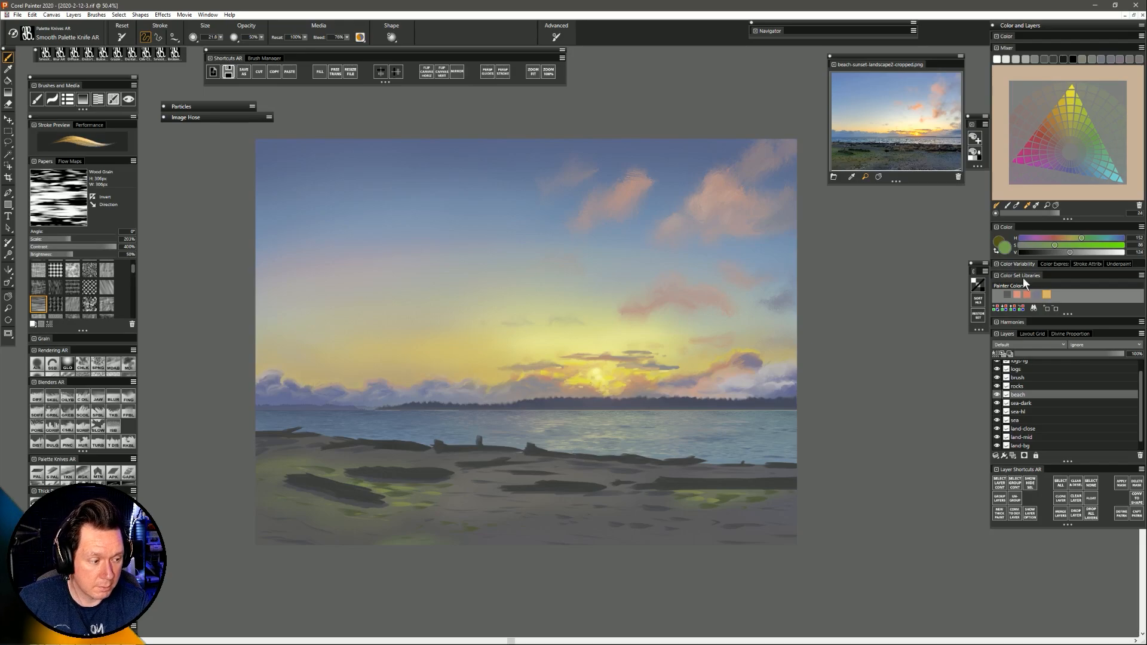
{"action": "left_click", "coordinate": [1056, 252]}
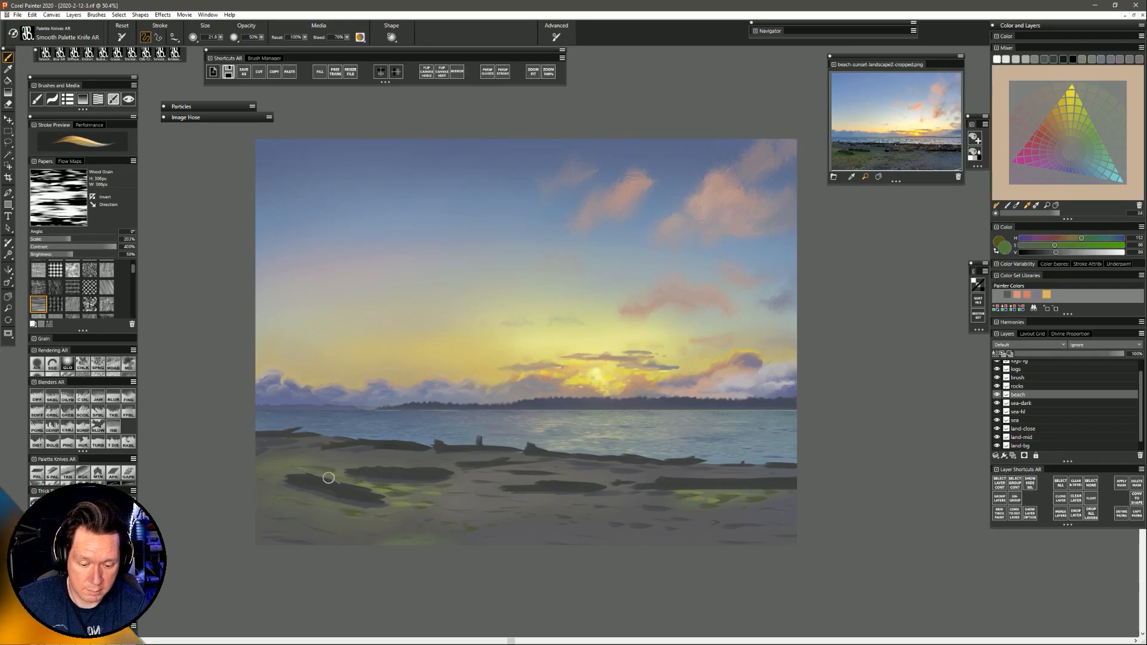
{"action": "left_click_drag", "start_coordinate": [335, 475], "coordinate": [392, 480]}
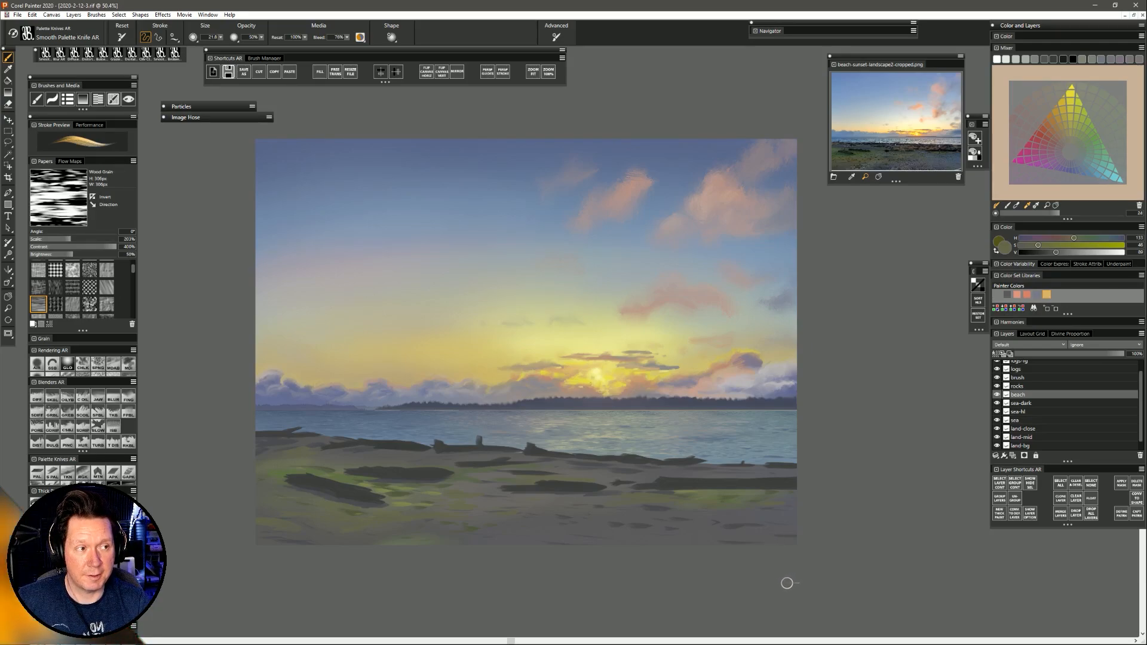
Sample the beach grey, shift it to blue with saturation 31, and glaze bluish to violet-blue strokes over the sand with a larger knife.
{"action": "left_click", "coordinate": [719, 472], "text": "alt"}
{"action": "left_click", "coordinate": [718, 471], "text": "alt"}
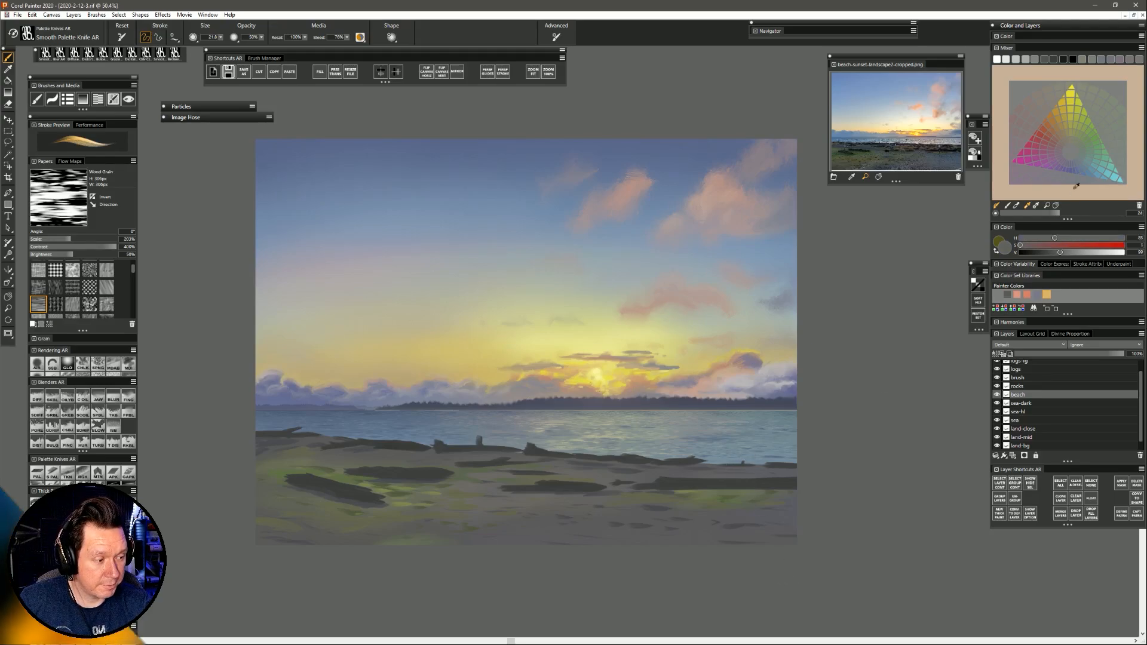
{"action": "left_click_drag", "start_coordinate": [1056, 240], "coordinate": [1119, 251]}
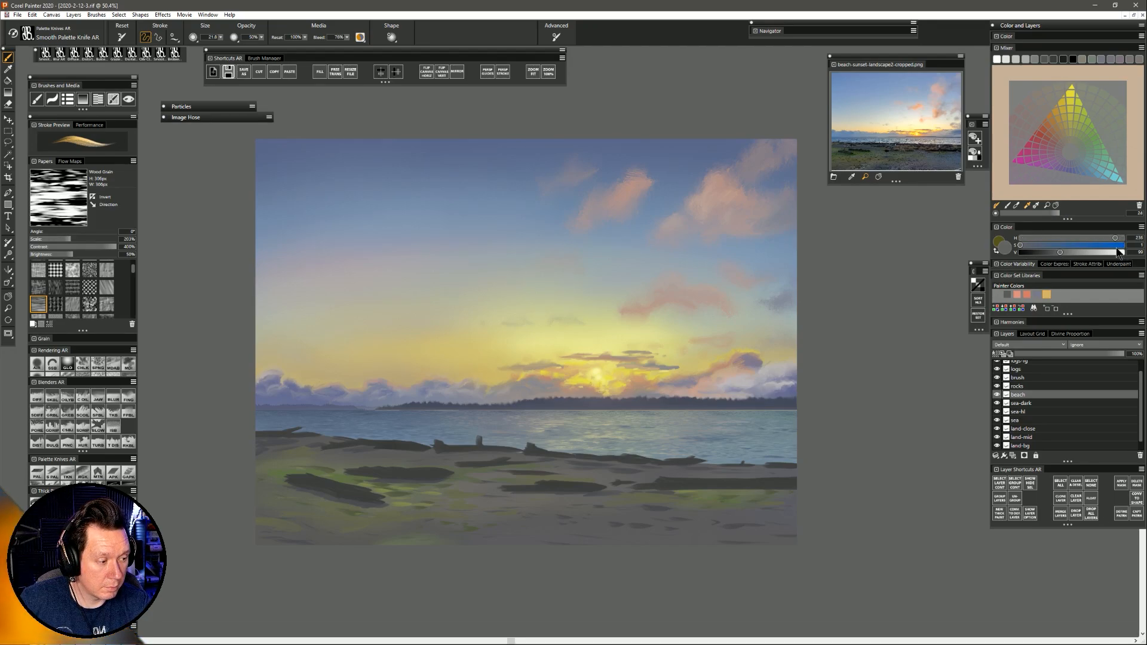
{"action": "left_click", "coordinate": [1028, 246]}
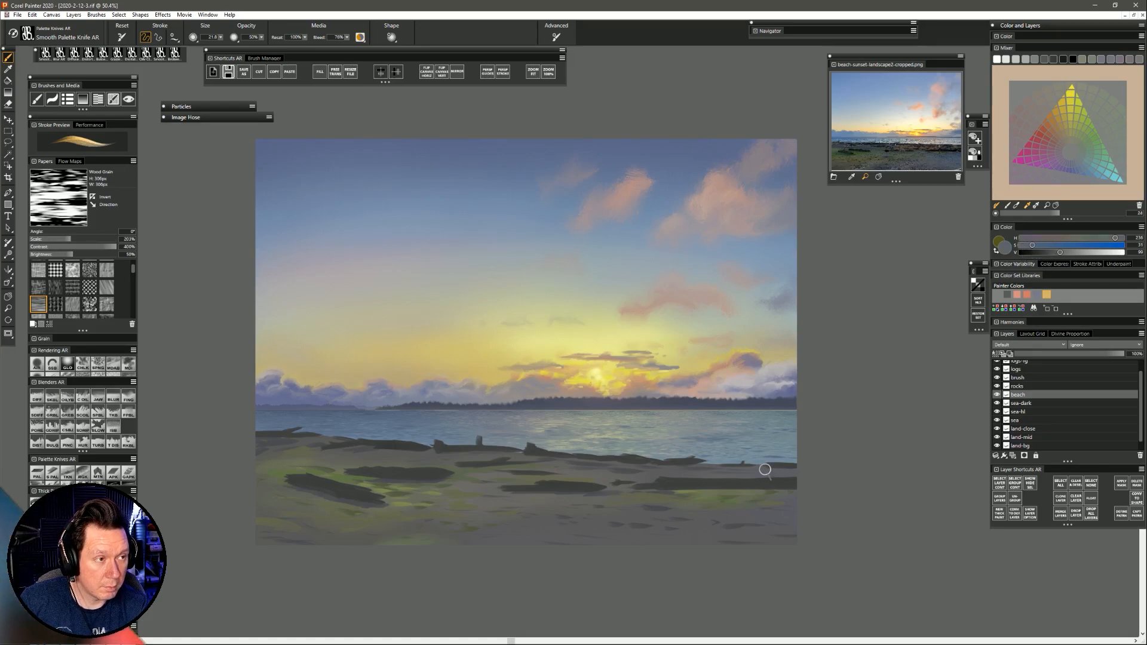
{"action": "left_click_drag", "start_coordinate": [771, 510], "coordinate": [786, 507]}
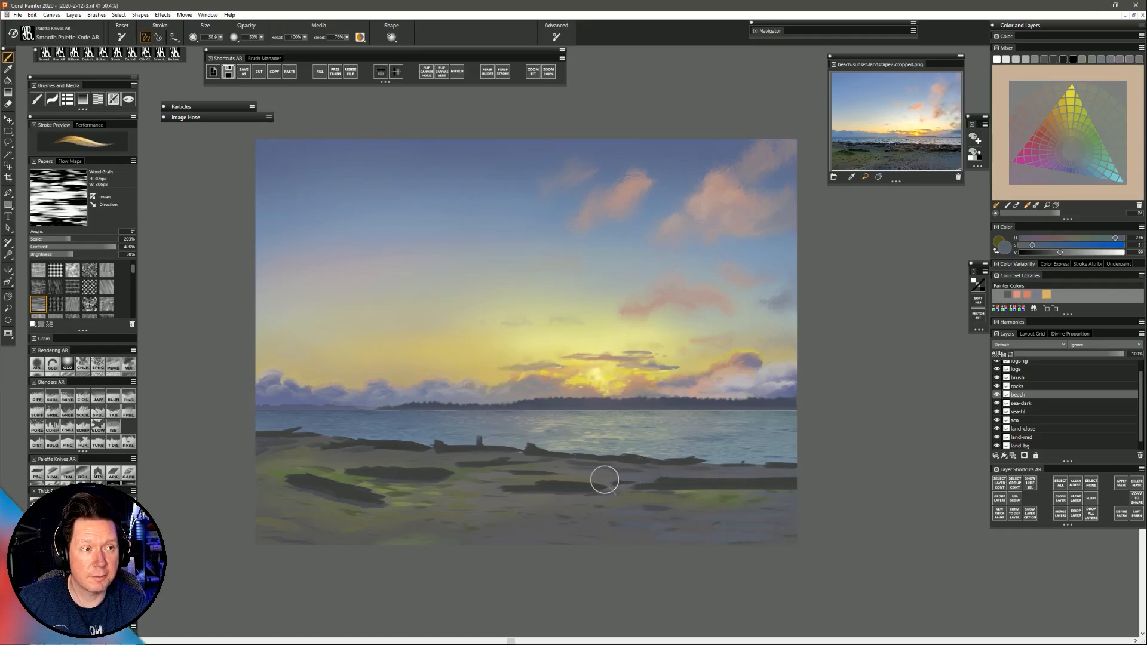
{"action": "left_click_drag", "start_coordinate": [1038, 239], "coordinate": [1019, 238]}
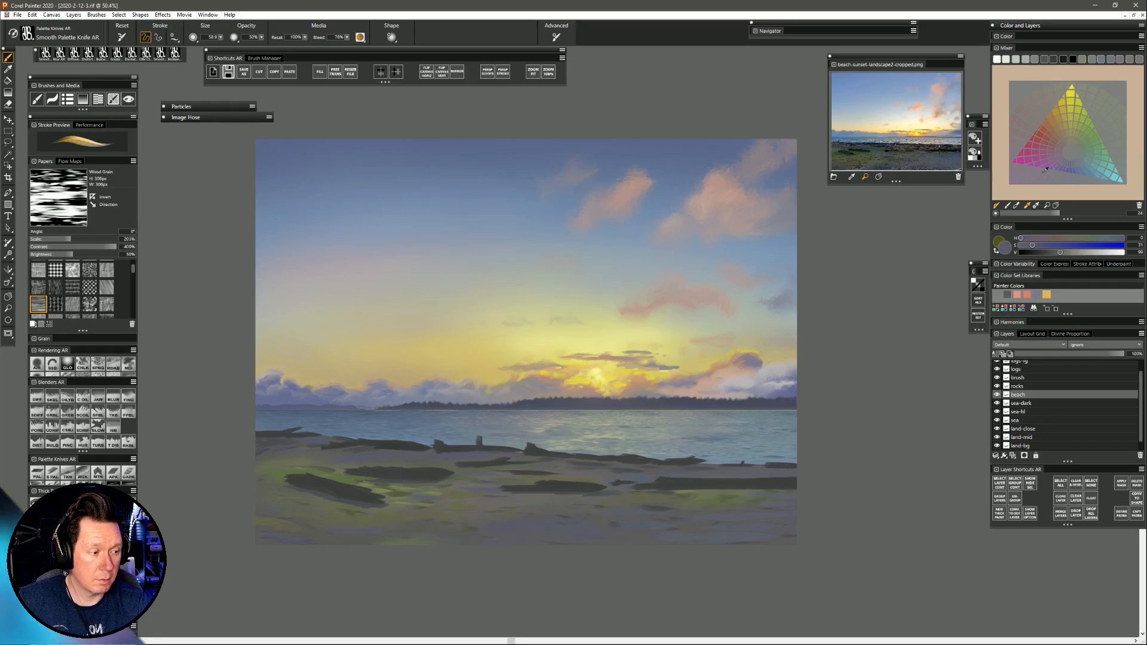
Pick magenta from the mixer, darken it to value 34, and add deep purple accents to the beach.
{"action": "left_click", "coordinate": [1026, 156]}
{"action": "left_click", "coordinate": [1033, 253]}
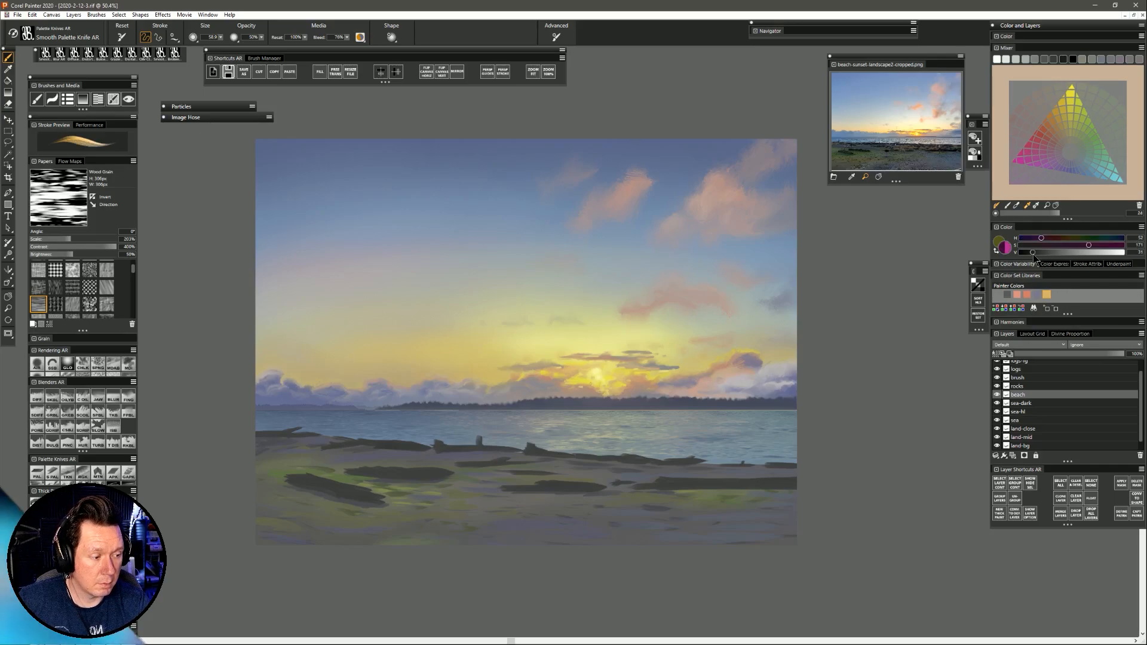
{"action": "left_click", "coordinate": [1034, 253]}
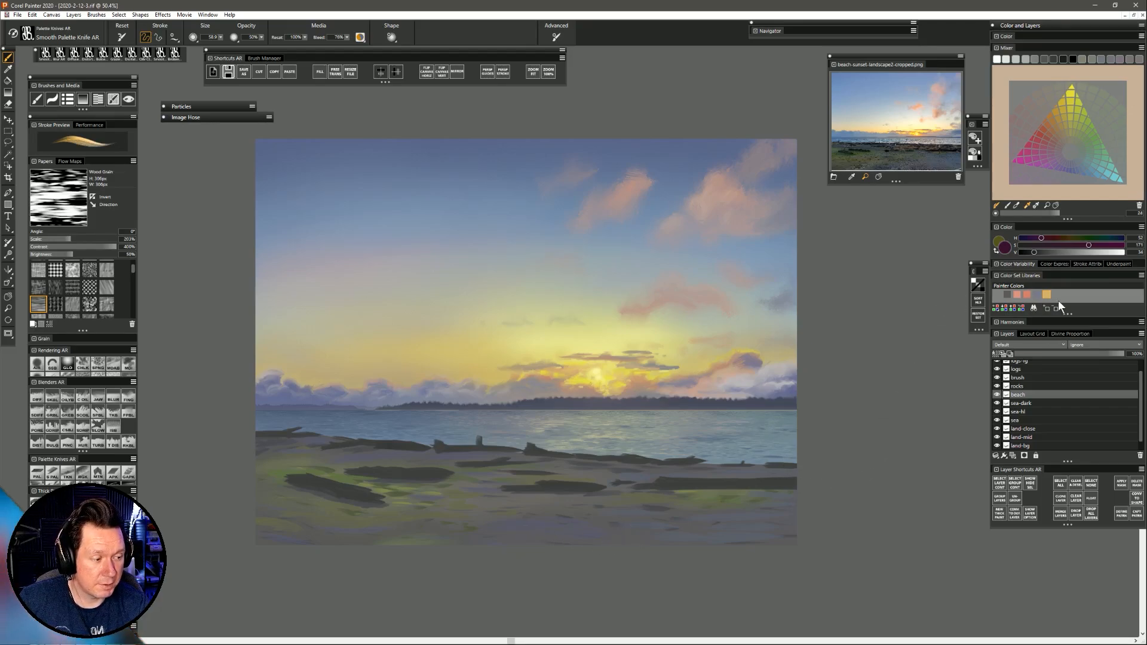
Paint muted purple strokes over the beach and below the upper logs, darkening a mixer purple and reducing its saturation.
{"action": "left_click", "coordinate": [1040, 156]}
{"action": "mouse_move", "coordinate": [1074, 253]}
{"action": "left_mouse_down"}
{"action": "mouse_move", "coordinate": [1037, 253]}
{"action": "mouse_move", "coordinate": [1046, 254]}
{"action": "left_mouse_up"}
{"action": "mouse_move", "coordinate": [619, 524]}
{"action": "left_mouse_down"}
{"action": "mouse_move", "coordinate": [658, 519]}
{"action": "mouse_move", "coordinate": [642, 524]}
{"action": "left_mouse_up"}
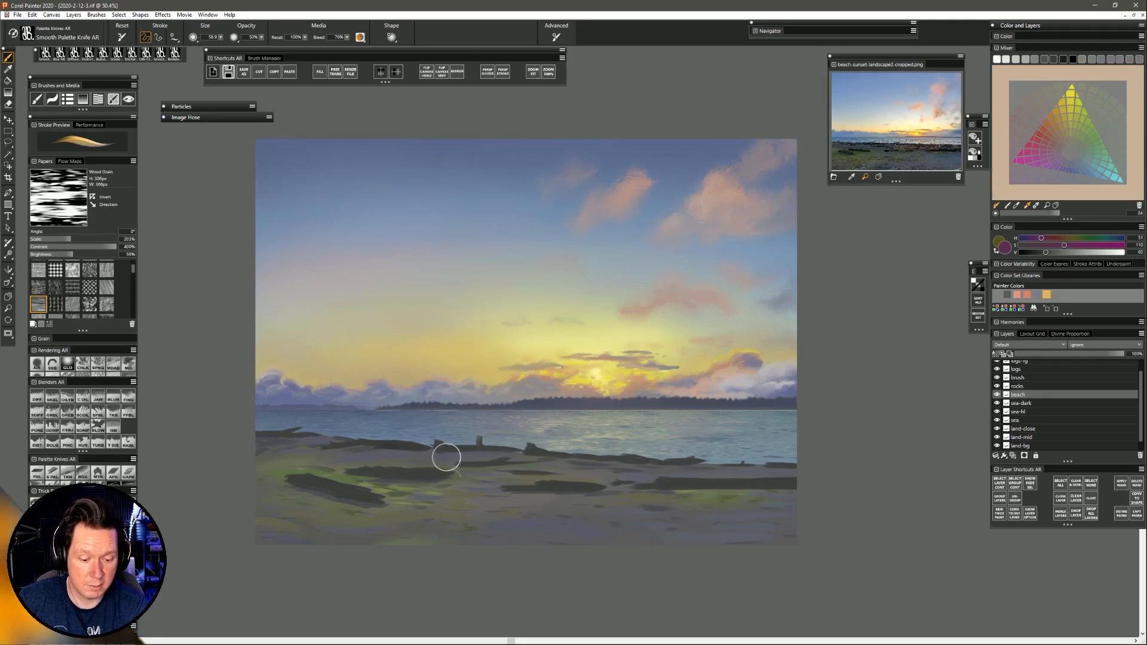
{"action": "left_click", "coordinate": [1031, 245]}
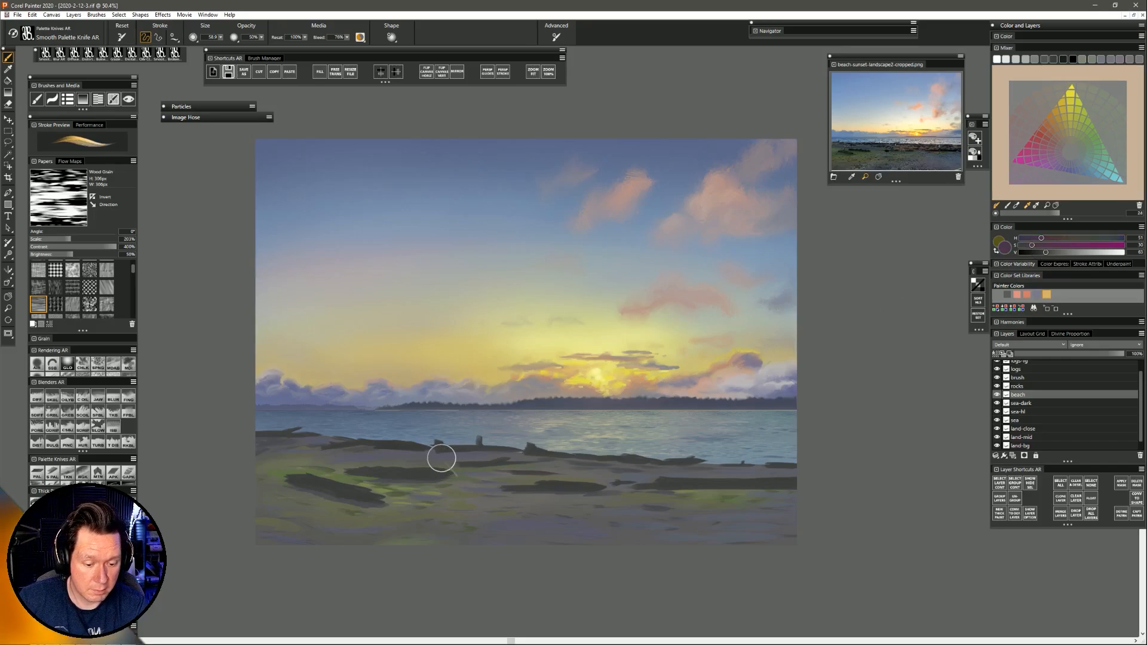
{"action": "left_click_drag", "start_coordinate": [440, 458], "coordinate": [459, 456]}
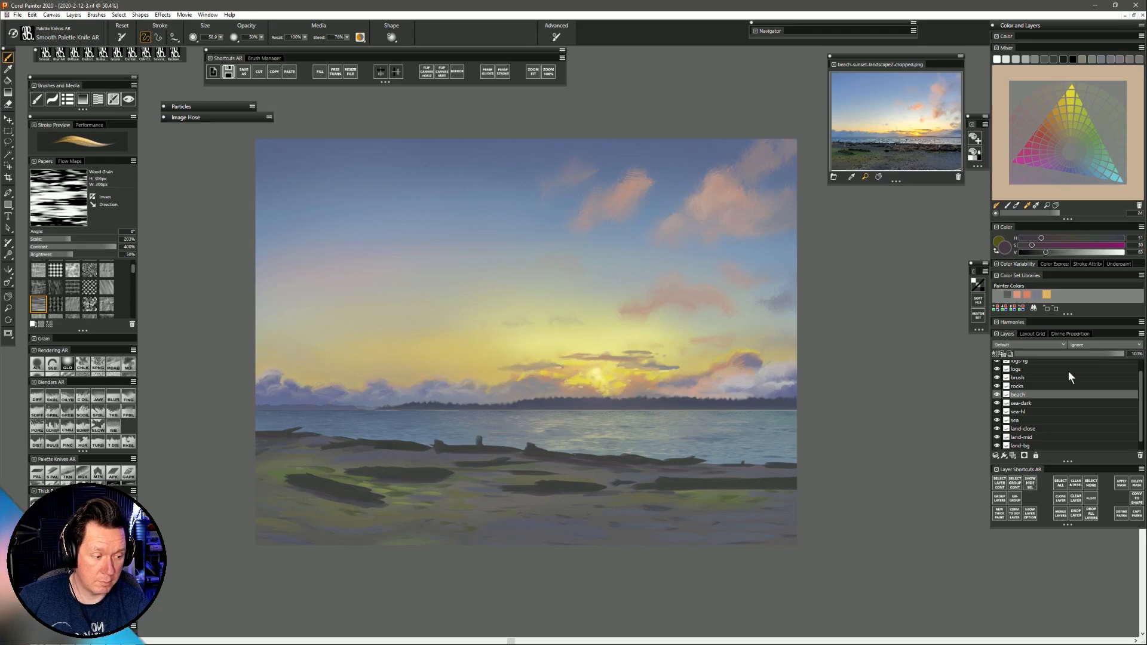
Check the painting's tonal values with the value layer and review the whole composition at a reduced size.
{"action": "scroll", "coordinate": [1010, 377], "scroll_direction": "up", "scroll_amount": 1}
{"action": "left_click", "coordinate": [998, 364]}
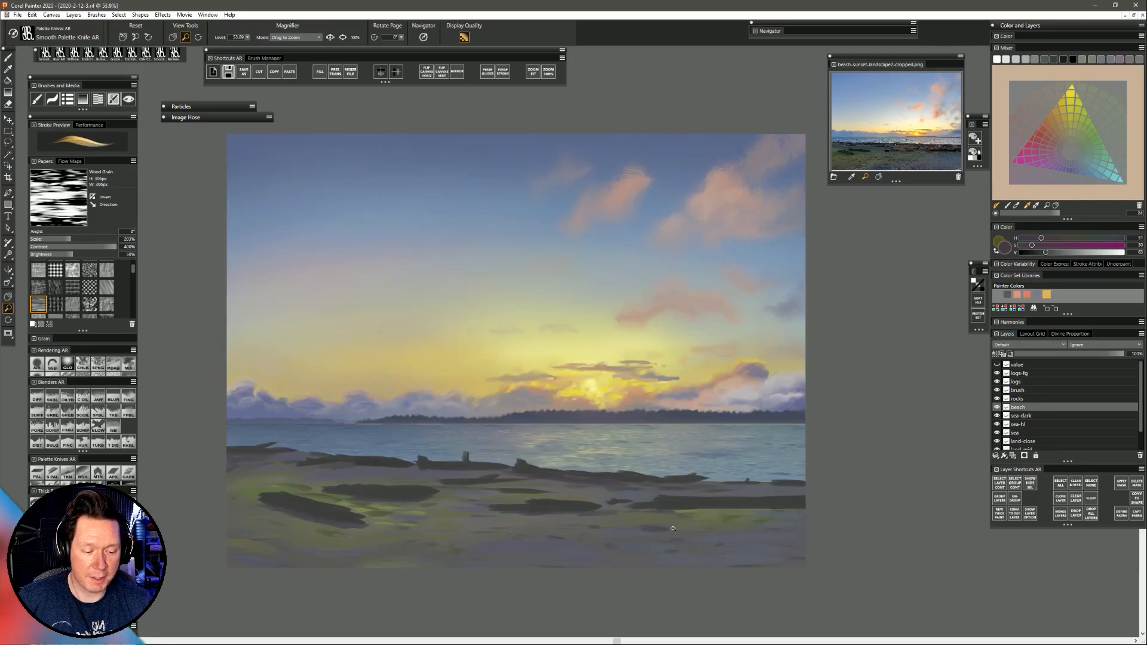
{"action": "left_click_drag", "start_coordinate": [724, 528], "coordinate": [707, 514]}
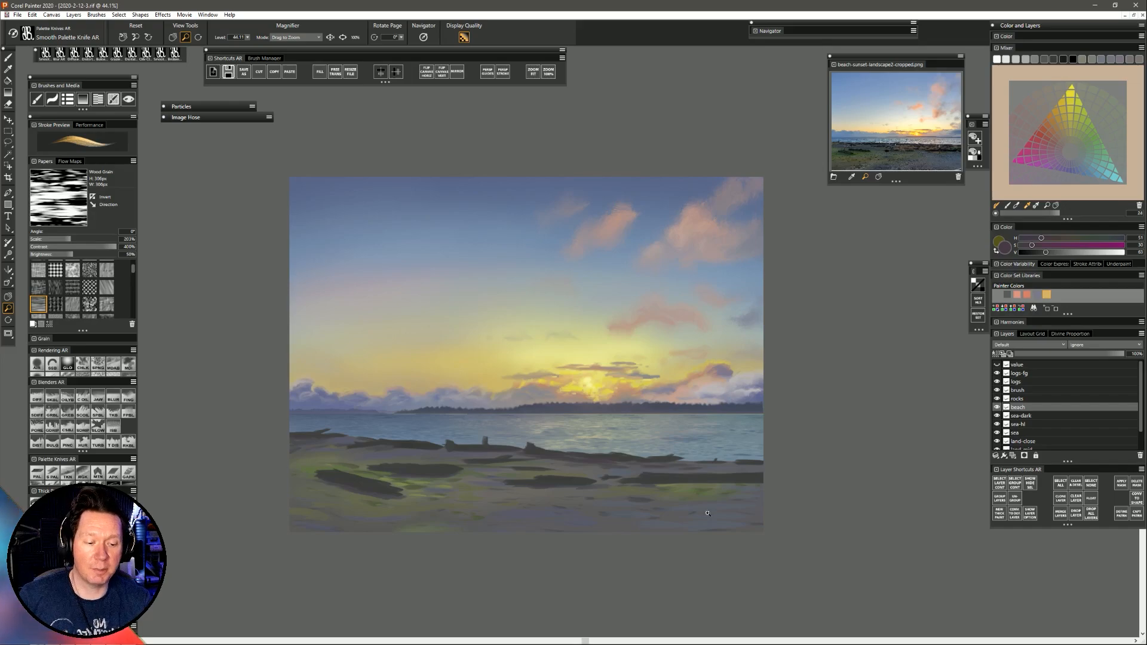
On the brush layer, pick a muted orange from the mixer, test a grass stroke with the Smooth Palette Knife, and undo it.
{"action": "left_click_drag", "start_coordinate": [639, 445], "coordinate": [722, 474]}
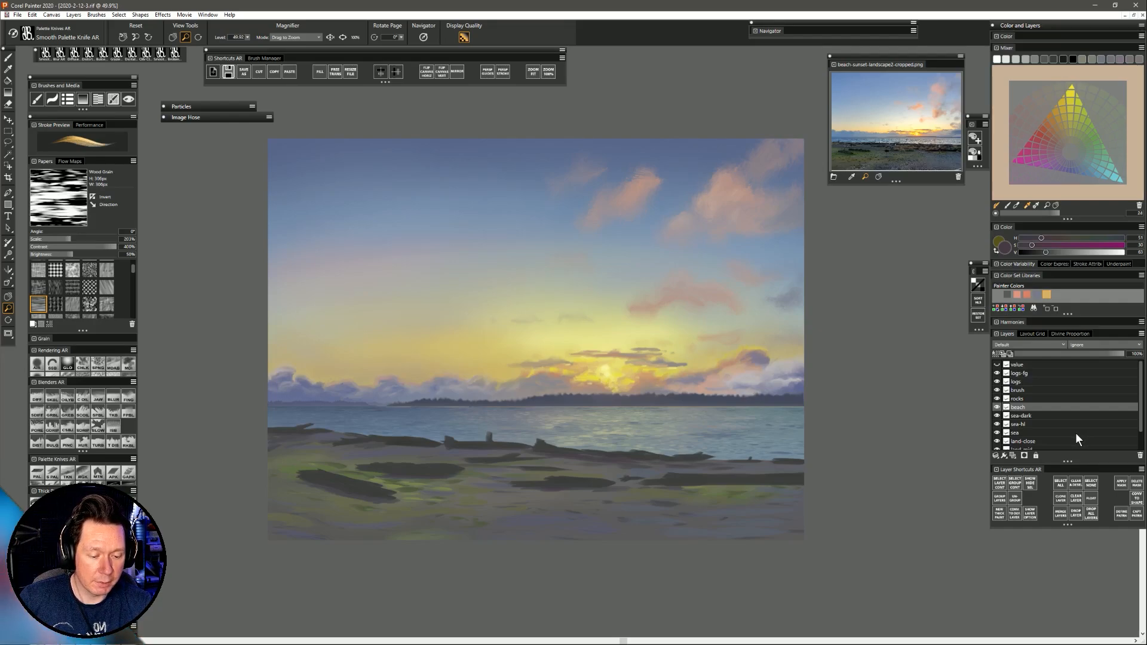
{"action": "left_click", "coordinate": [1025, 391]}
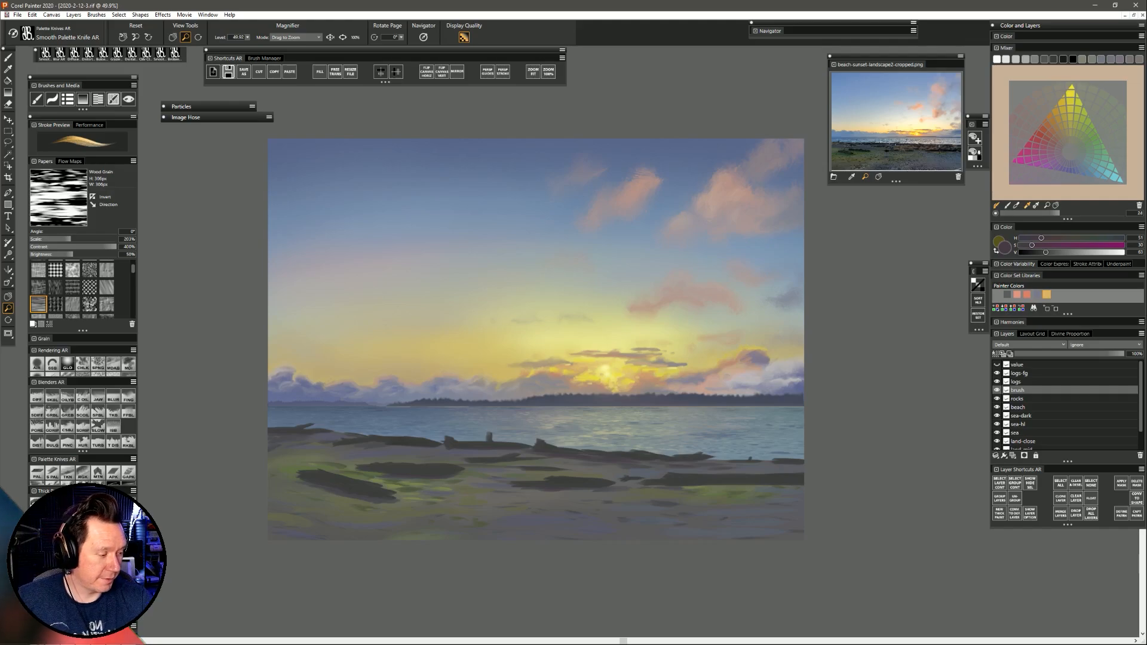
{"action": "left_click", "coordinate": [83, 536]}
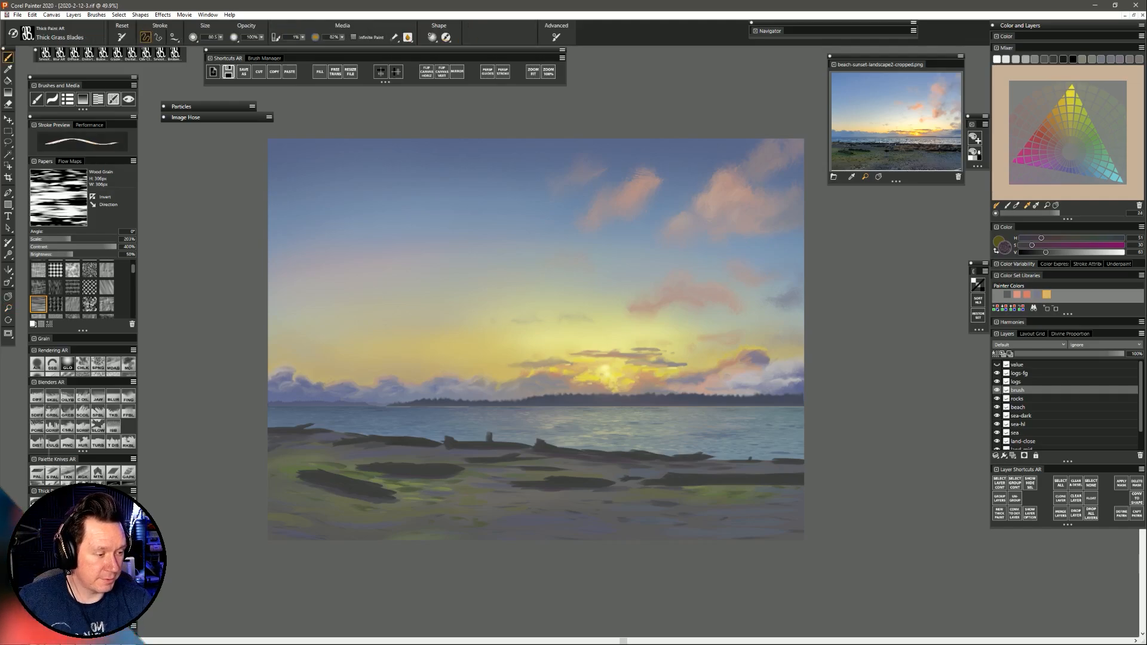
{"action": "left_click", "coordinate": [607, 459], "text": "alt"}
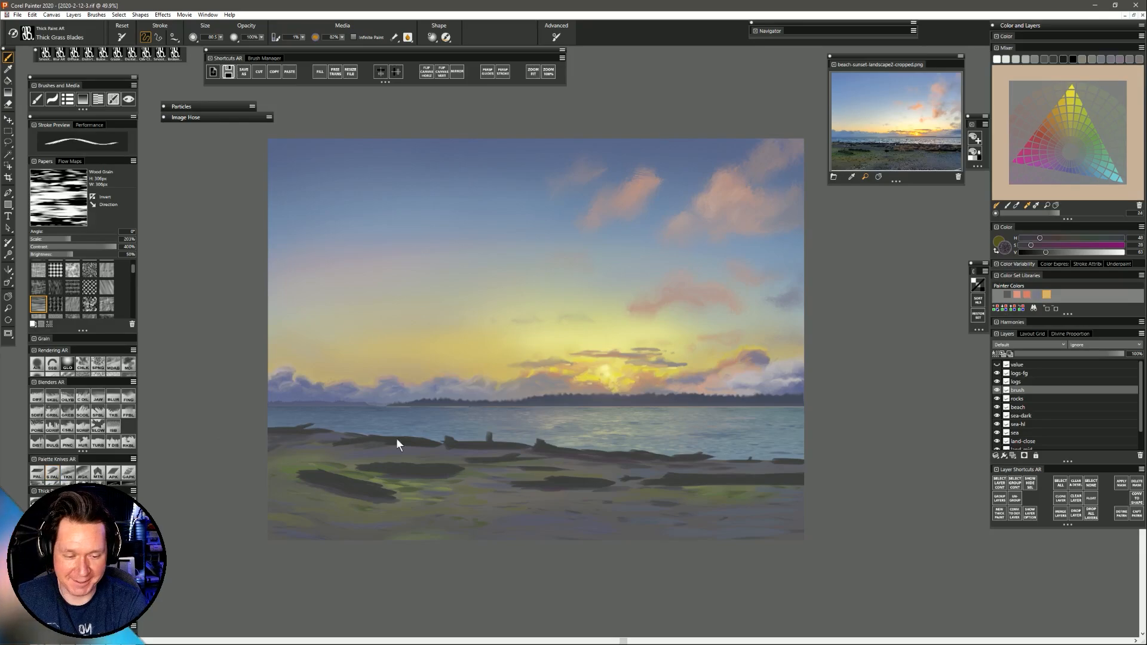
{"action": "left_click", "coordinate": [9, 309]}
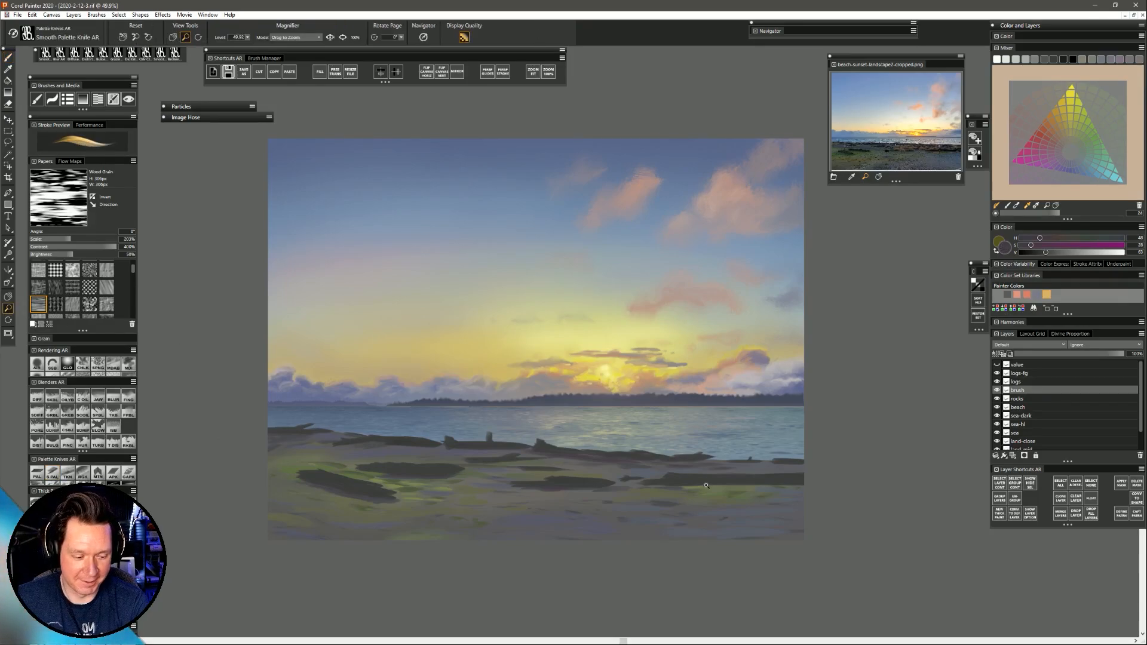
{"action": "left_click_drag", "start_coordinate": [706, 486], "coordinate": [713, 523]}
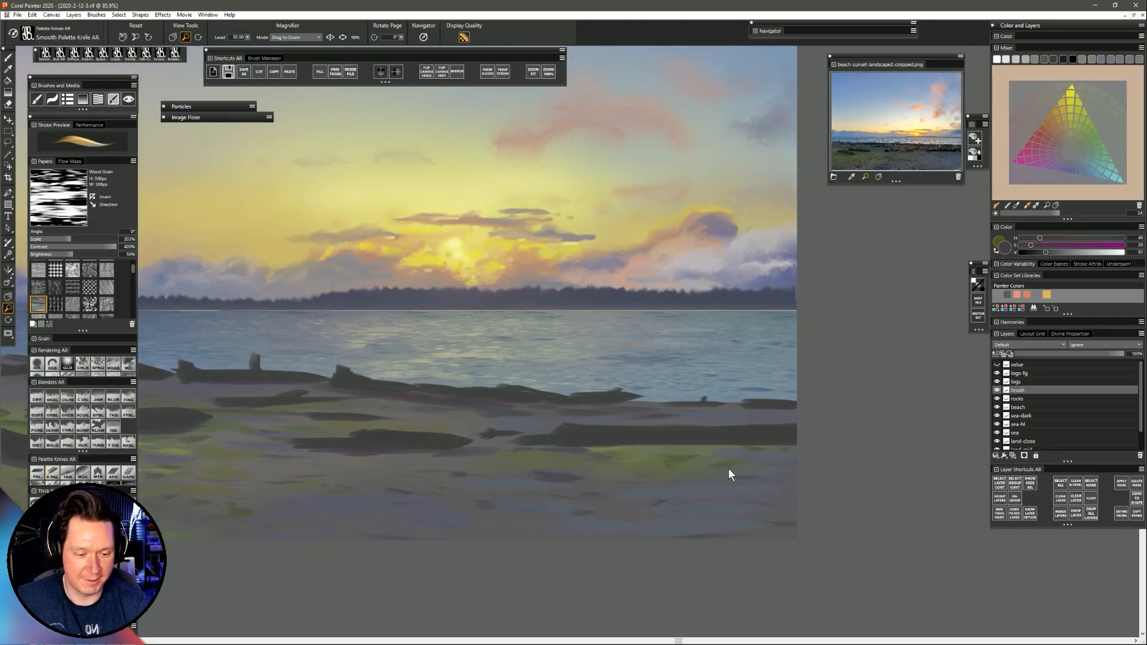
{"action": "key", "text": "b"}
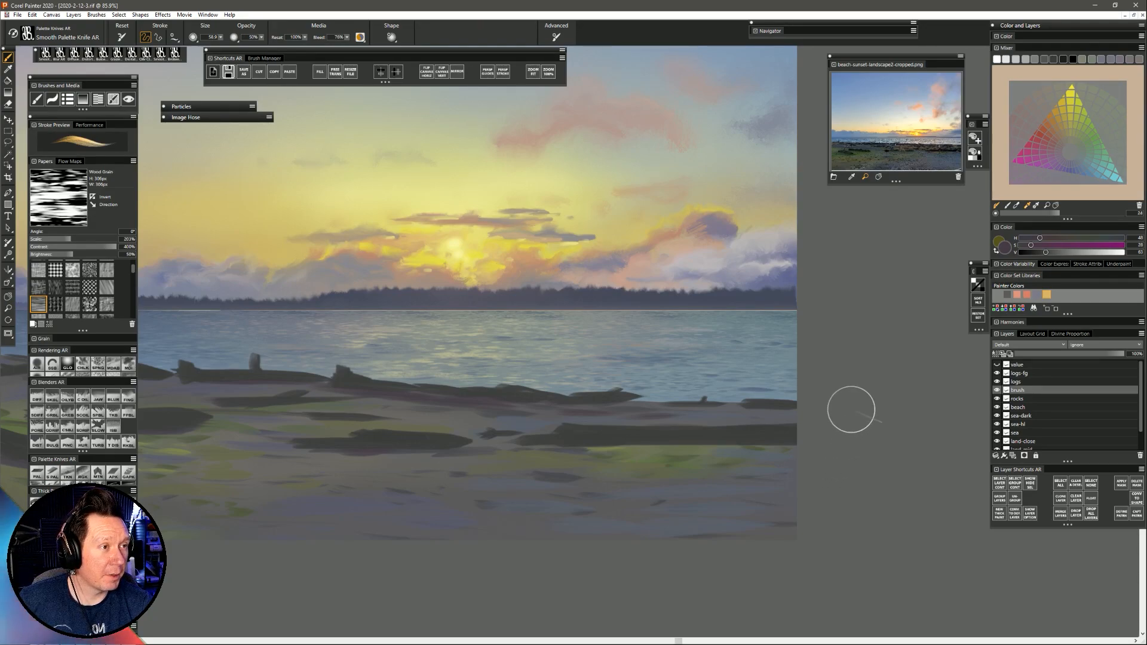
{"action": "left_click", "coordinate": [1063, 122]}
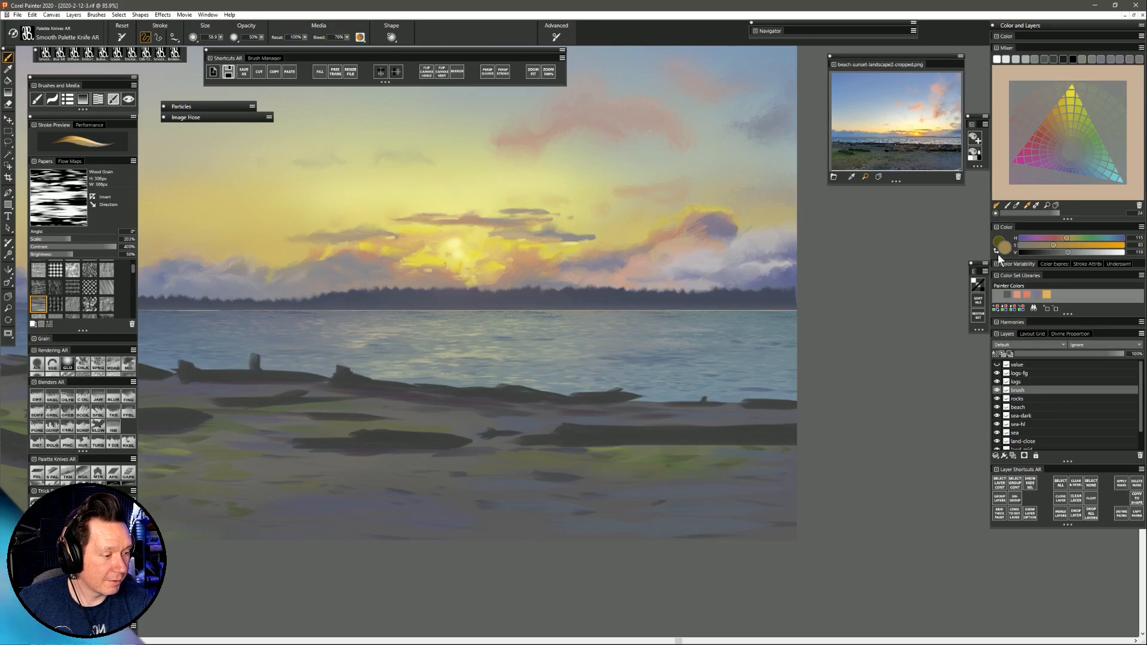
{"action": "left_click_drag", "start_coordinate": [584, 409], "coordinate": [569, 405]}
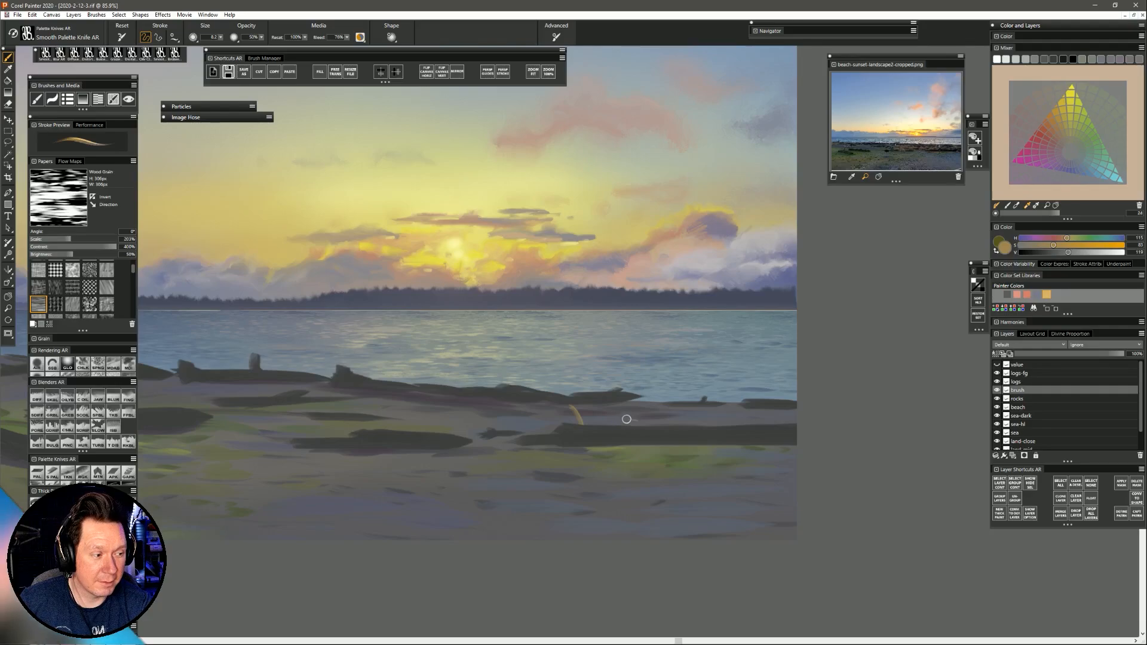
{"action": "left_click", "coordinate": [1064, 132]}
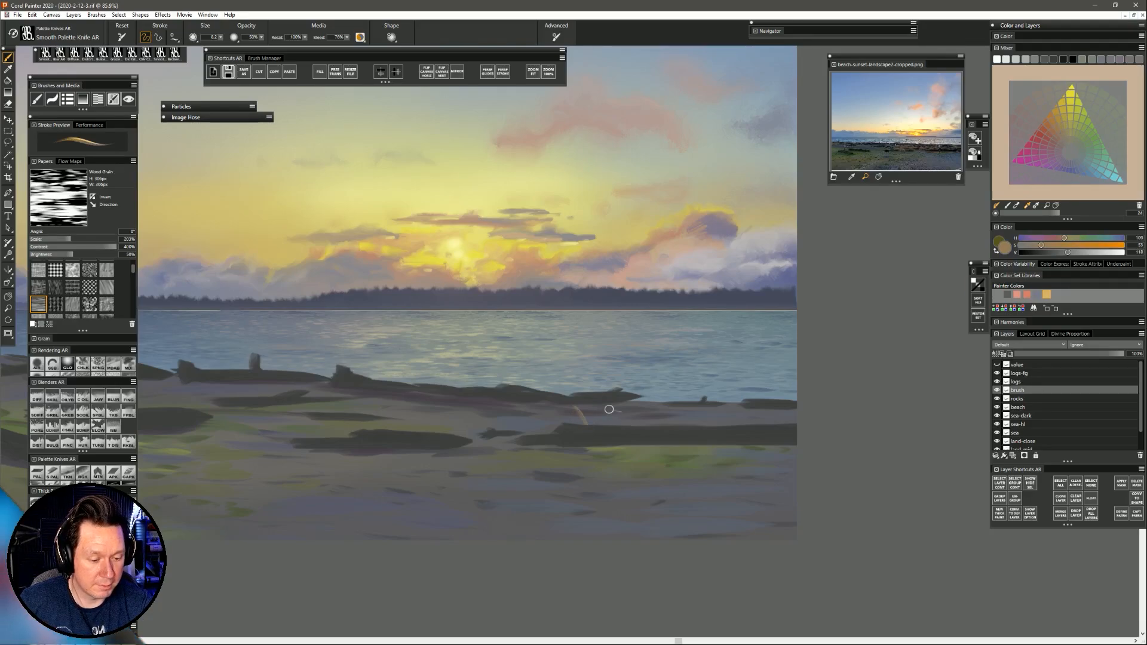
{"action": "key", "text": "ctrl+z"}
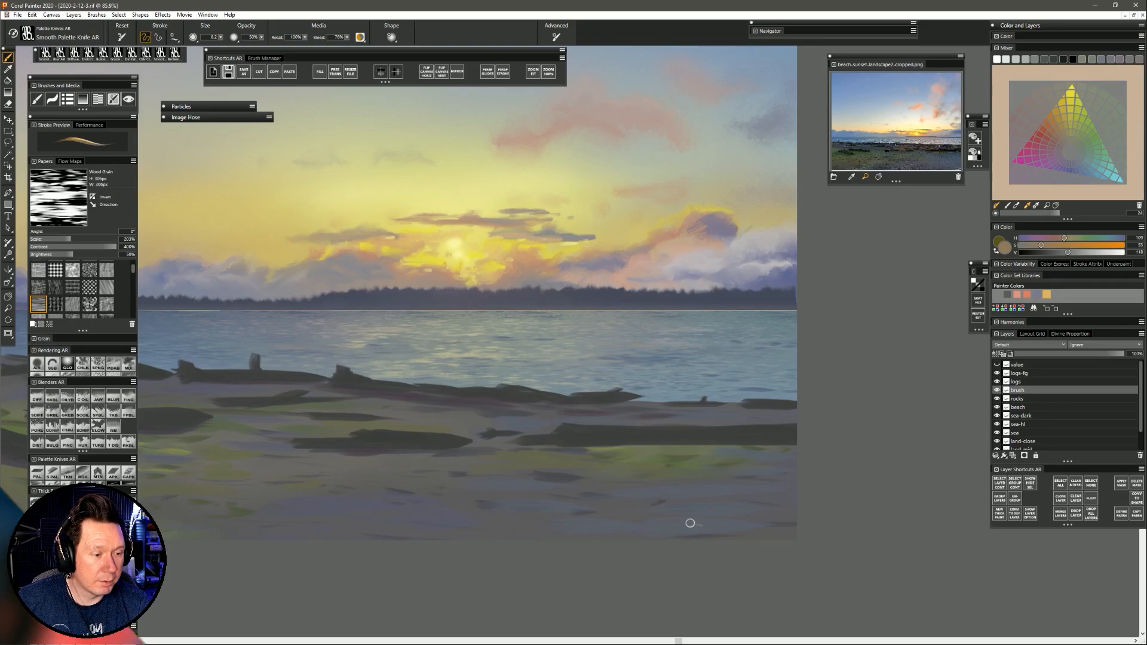
Try the brush layer above the logs layer with small test grass strokes at the long right-hand log, and move it back below.
{"action": "left_click_drag", "start_coordinate": [568, 422], "coordinate": [569, 421]}
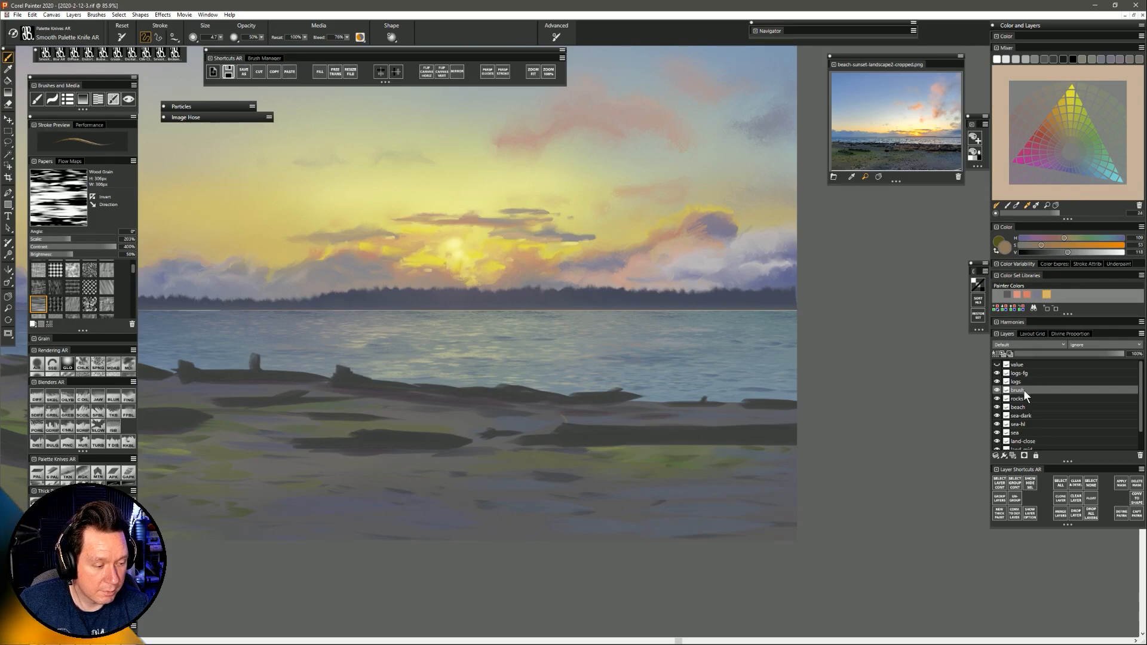
{"action": "left_click_drag", "start_coordinate": [1024, 390], "coordinate": [1026, 378]}
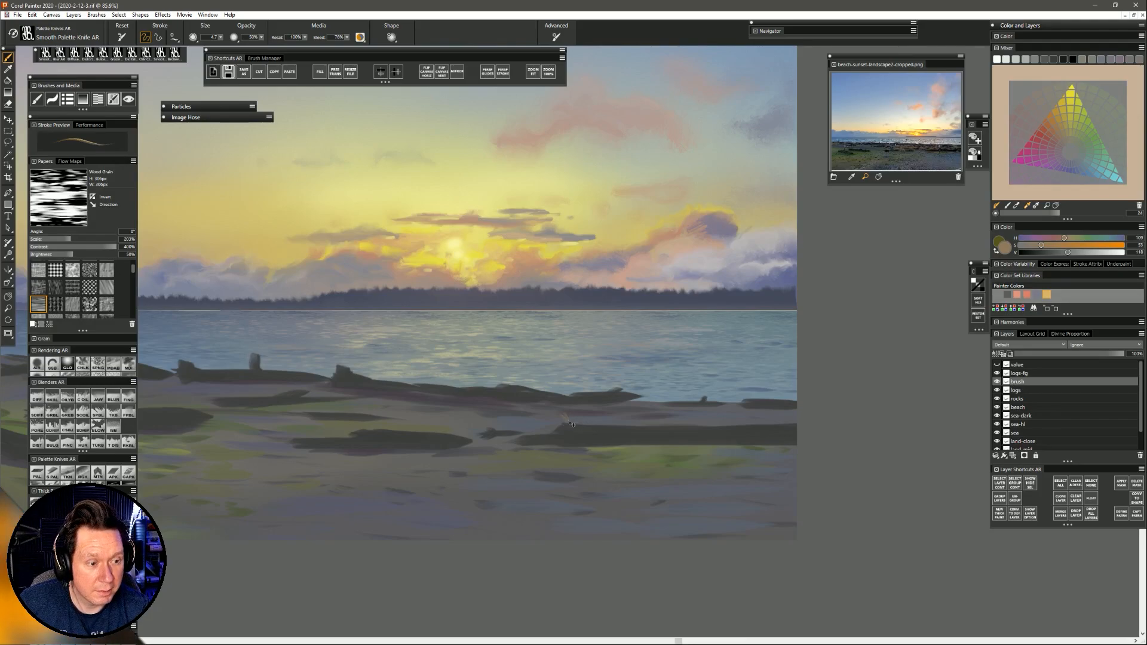
{"action": "key", "text": "bracketright"}
{"action": "mouse_move", "coordinate": [571, 422]}
{"action": "left_mouse_down"}
{"action": "mouse_move", "coordinate": [572, 409]}
{"action": "mouse_move", "coordinate": [563, 423]}
{"action": "left_mouse_up"}
{"action": "key", "text": "bracketleft"}
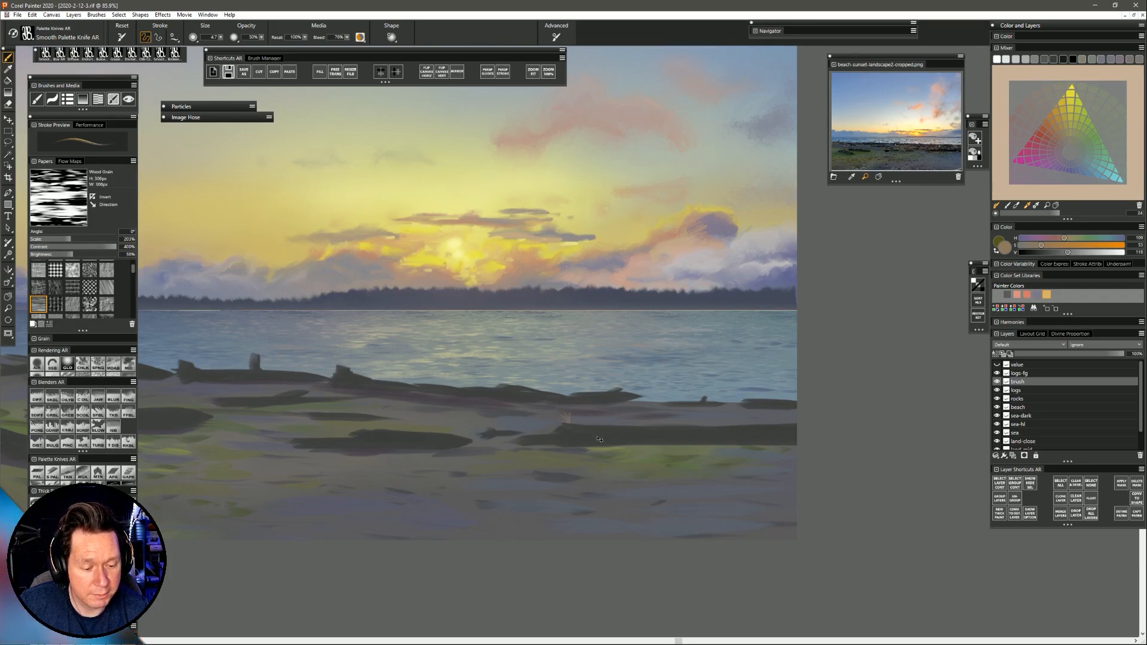
{"action": "key", "text": "ctrl+bracketleft"}
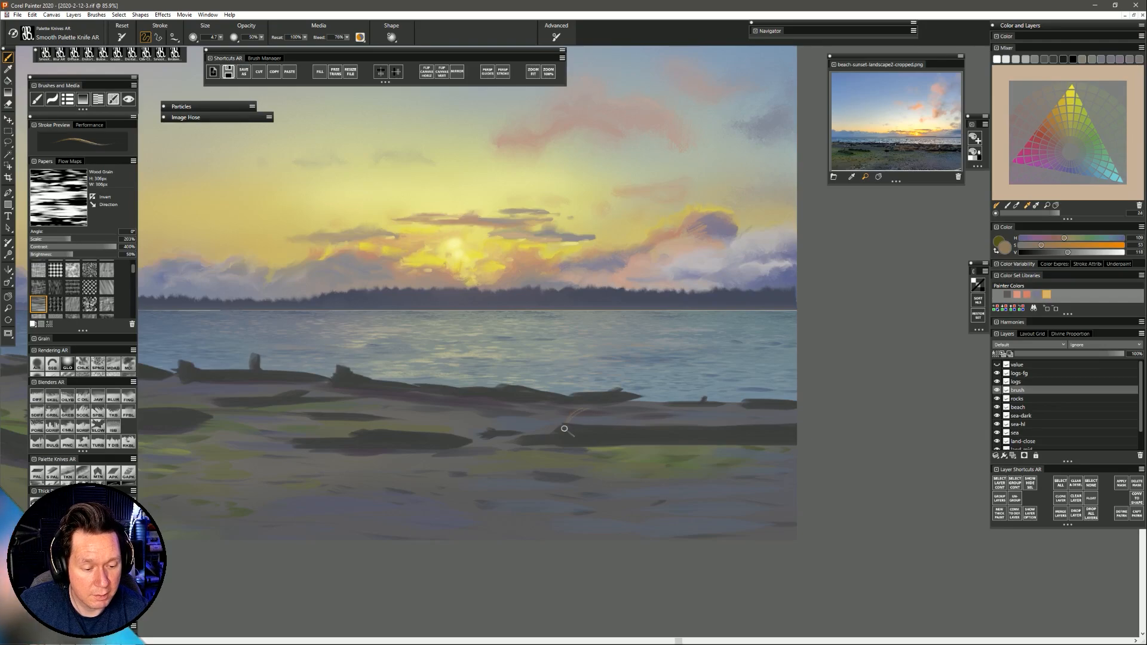
Paint tufts of dry tan grass along the top of the long right-hand log and move the brush layer above the logs layer.
{"action": "mouse_move", "coordinate": [565, 427]}
{"action": "left_mouse_down"}
{"action": "mouse_move", "coordinate": [572, 409]}
{"action": "mouse_move", "coordinate": [564, 413]}
{"action": "left_mouse_up"}
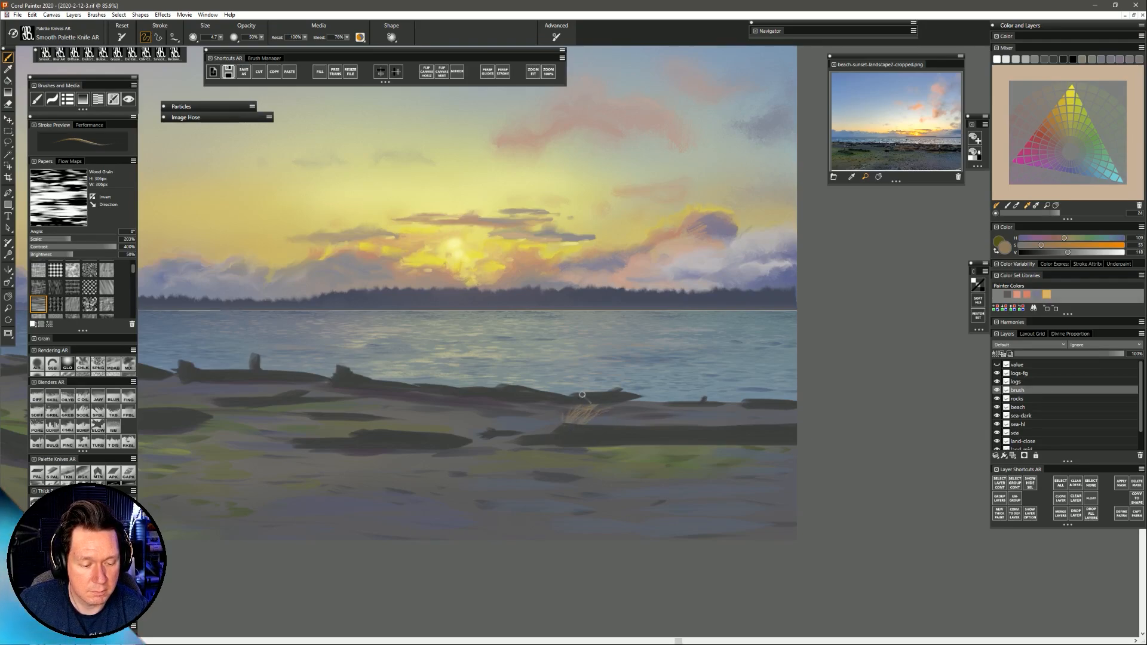
{"action": "left_click_drag", "start_coordinate": [579, 423], "coordinate": [593, 401]}
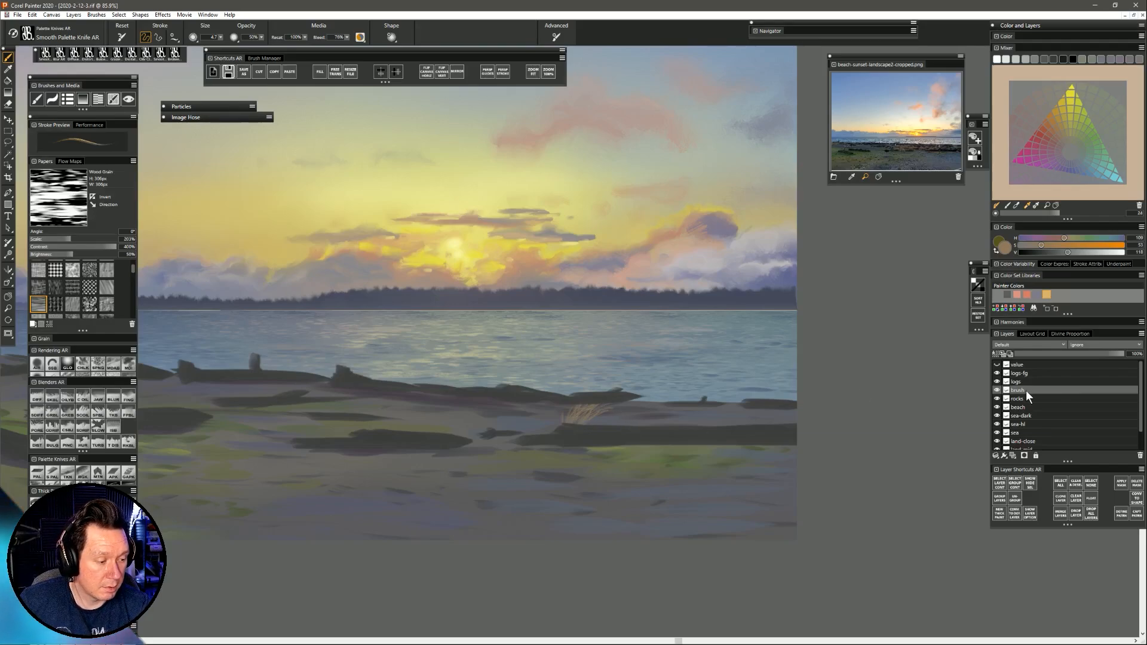
{"action": "left_click_drag", "start_coordinate": [1023, 389], "coordinate": [1021, 380]}
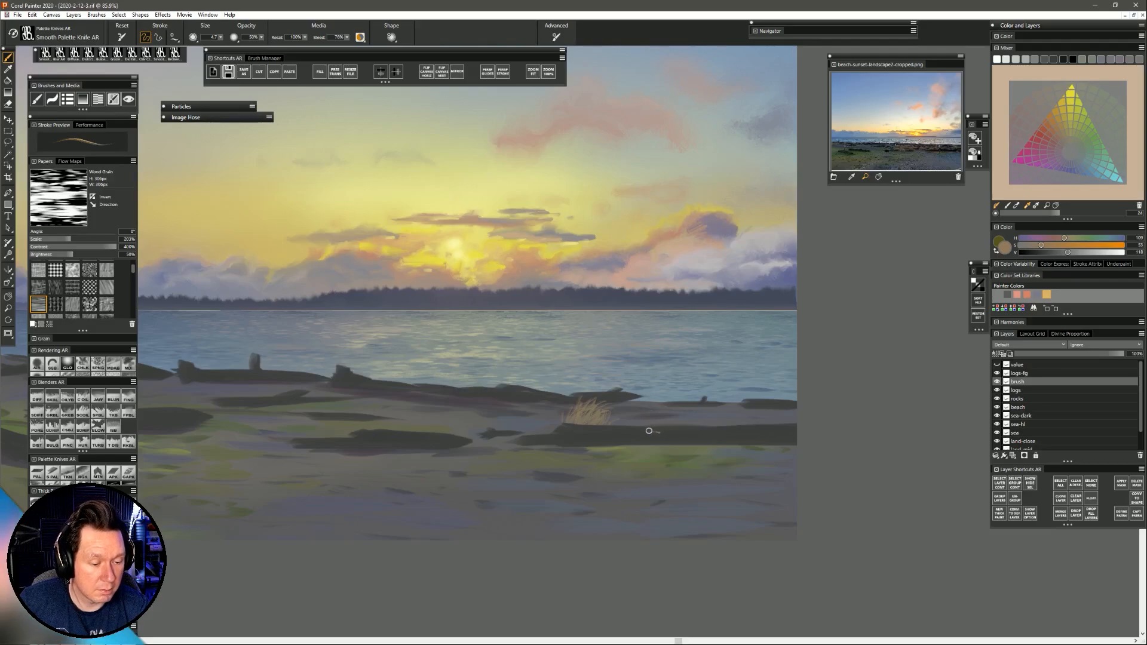
{"action": "mouse_move", "coordinate": [657, 425]}
{"action": "left_mouse_down"}
{"action": "mouse_move", "coordinate": [668, 411]}
{"action": "mouse_move", "coordinate": [654, 409]}
{"action": "left_mouse_up"}
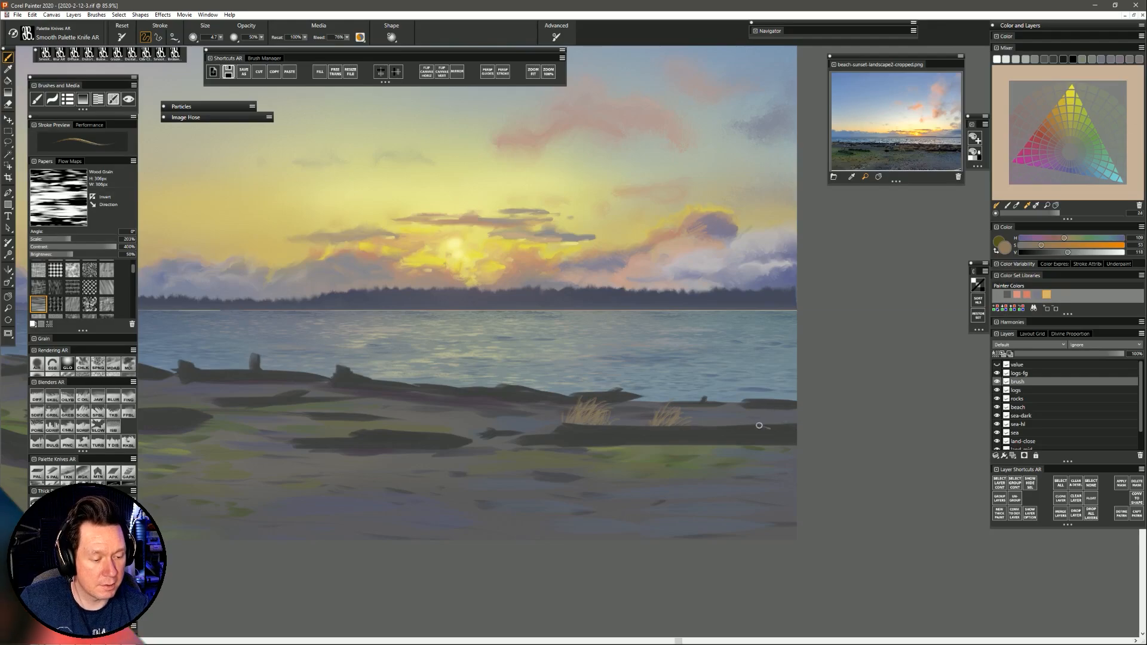
{"action": "mouse_move", "coordinate": [759, 426]}
{"action": "left_mouse_down"}
{"action": "mouse_move", "coordinate": [772, 408]}
{"action": "mouse_move", "coordinate": [766, 418]}
{"action": "mouse_move", "coordinate": [783, 408]}
{"action": "mouse_move", "coordinate": [751, 417]}
{"action": "mouse_move", "coordinate": [794, 404]}
{"action": "mouse_move", "coordinate": [794, 417]}
{"action": "left_mouse_up"}
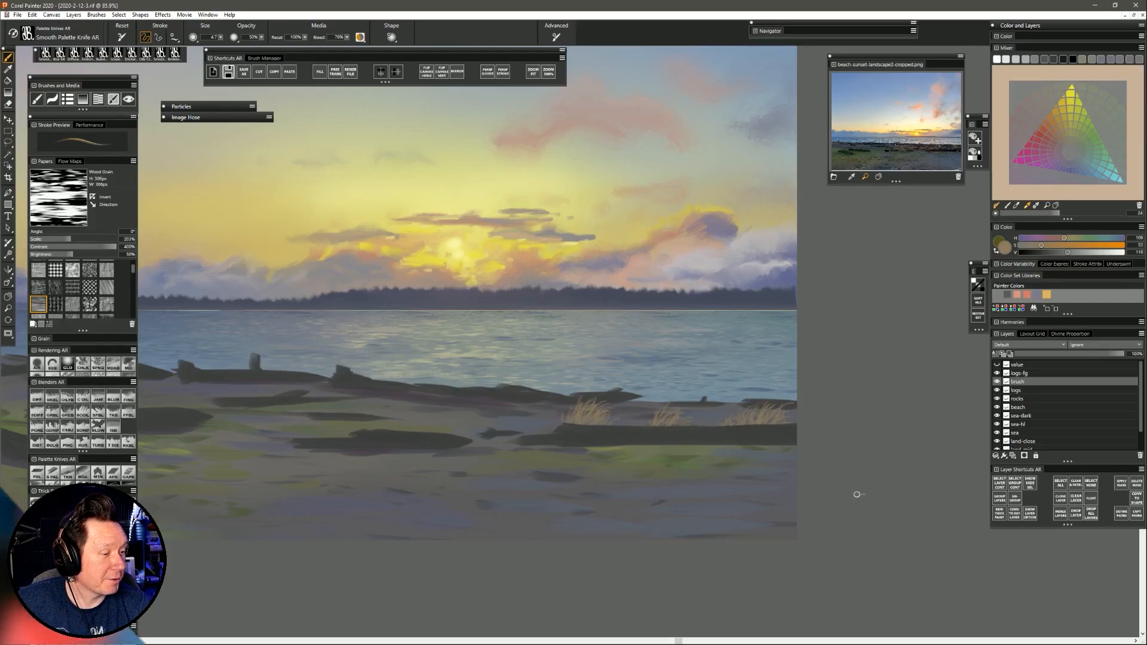
Paint more thin tan grass tufts around the middle and left beach logs with the small palette knife.
{"action": "mouse_move", "coordinate": [581, 442]}
{"action": "left_mouse_down"}
{"action": "mouse_move", "coordinate": [743, 455]}
{"action": "mouse_move", "coordinate": [812, 444]}
{"action": "left_mouse_up"}
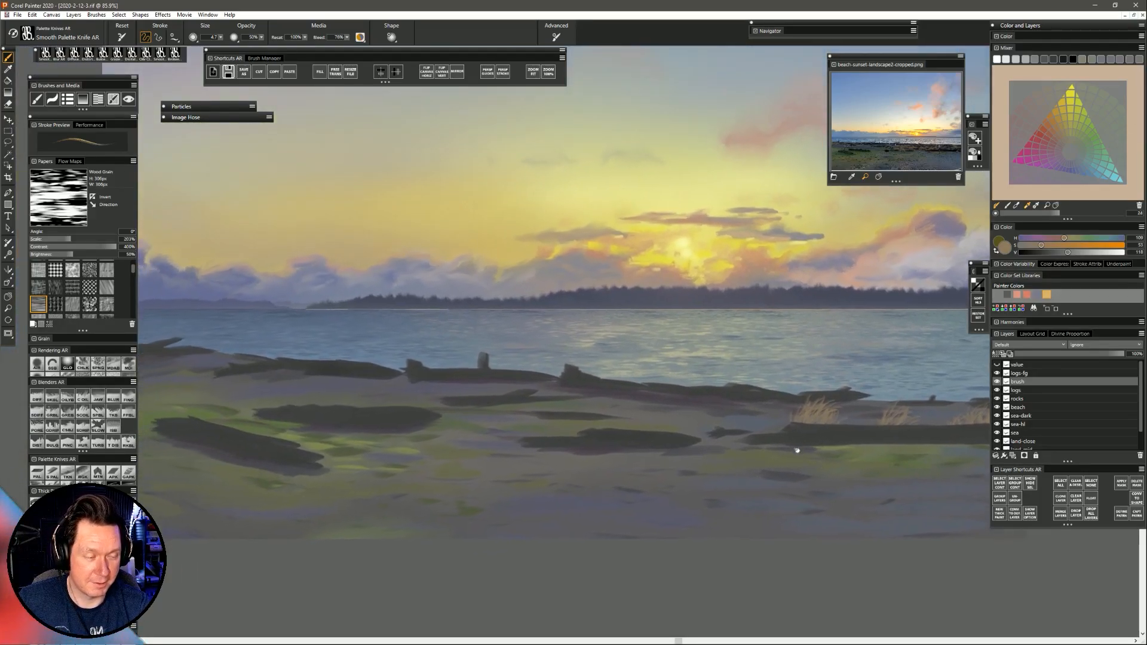
{"action": "left_click_drag", "start_coordinate": [688, 487], "coordinate": [734, 471]}
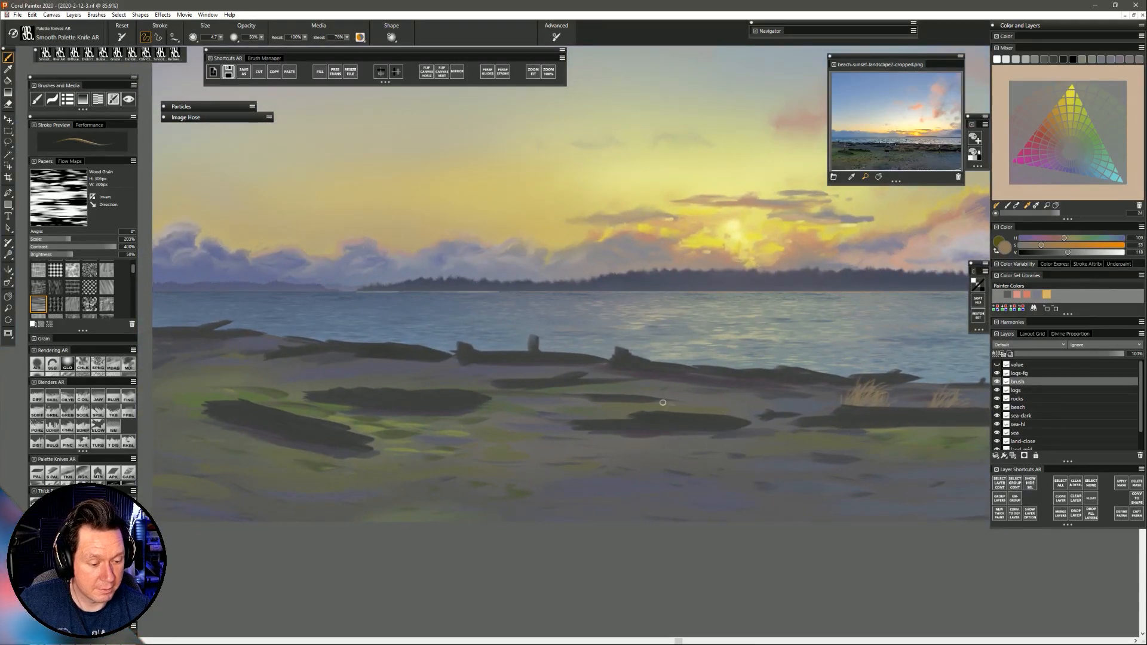
{"action": "mouse_move", "coordinate": [666, 411]}
{"action": "left_mouse_down"}
{"action": "mouse_move", "coordinate": [678, 392]}
{"action": "mouse_move", "coordinate": [700, 403]}
{"action": "left_mouse_up"}
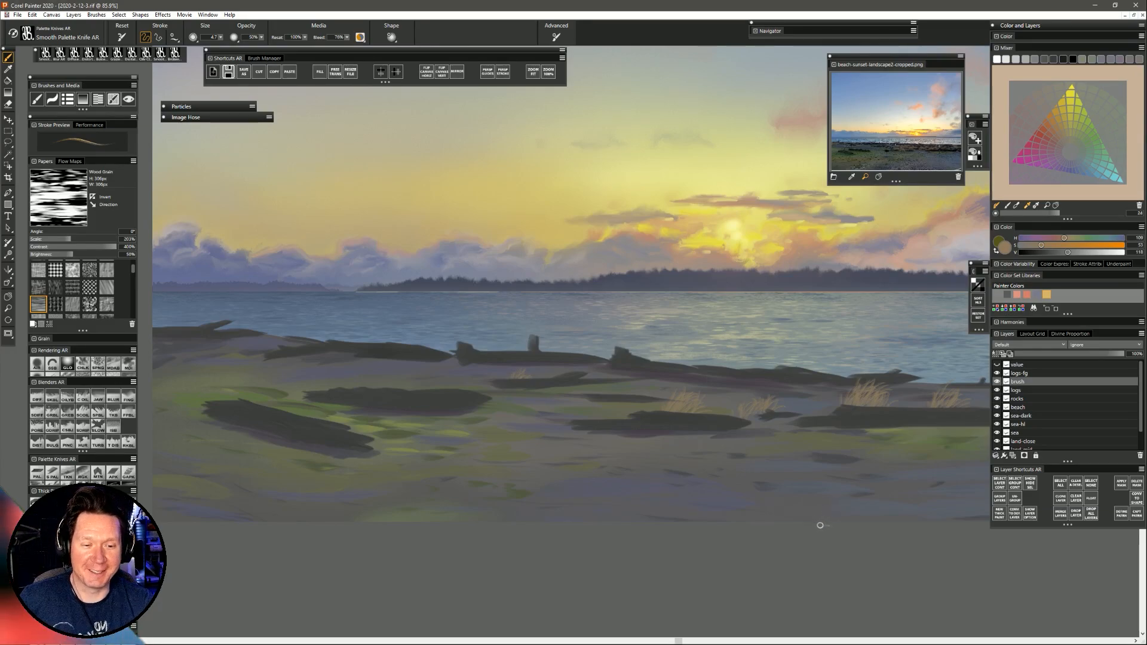
{"action": "scroll", "coordinate": [621, 404], "scroll_direction": "up", "scroll_amount": 1}
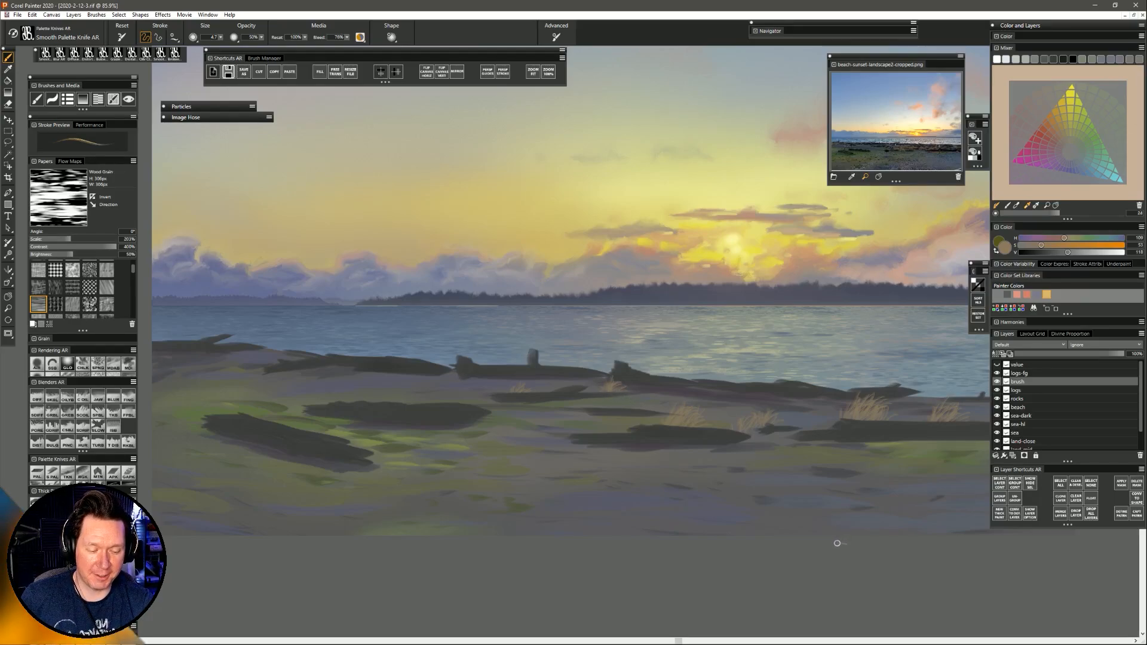
{"action": "left_click_drag", "start_coordinate": [554, 512], "coordinate": [727, 494]}
{"action": "left_click_drag", "start_coordinate": [661, 468], "coordinate": [687, 471]}
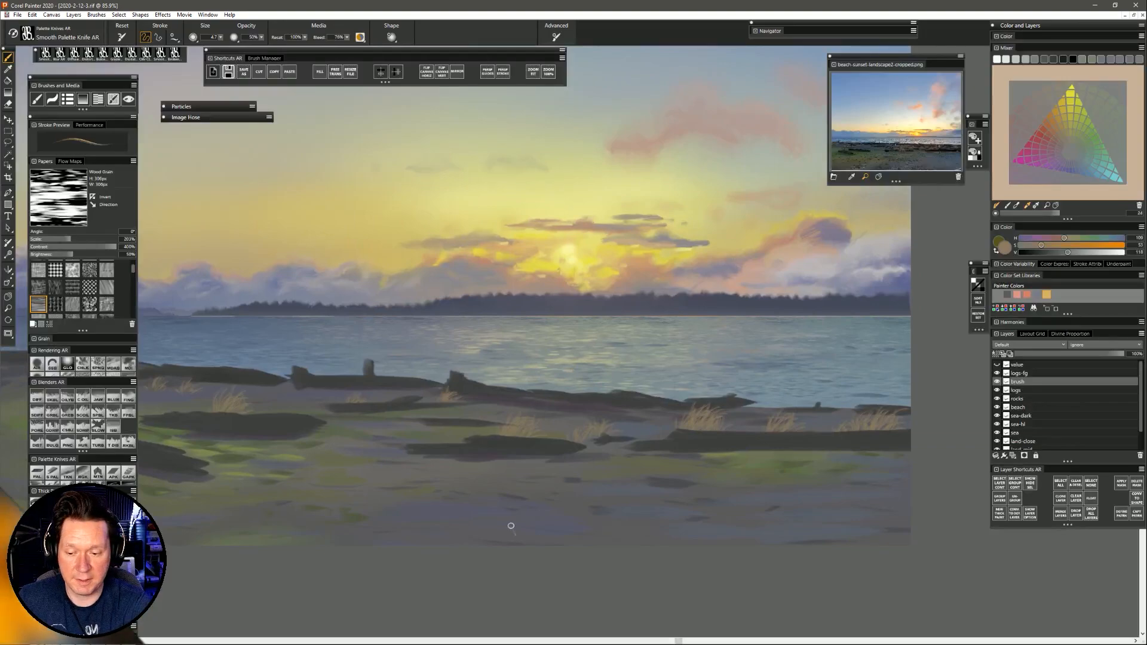
{"action": "key", "text": "ctrl+space"}
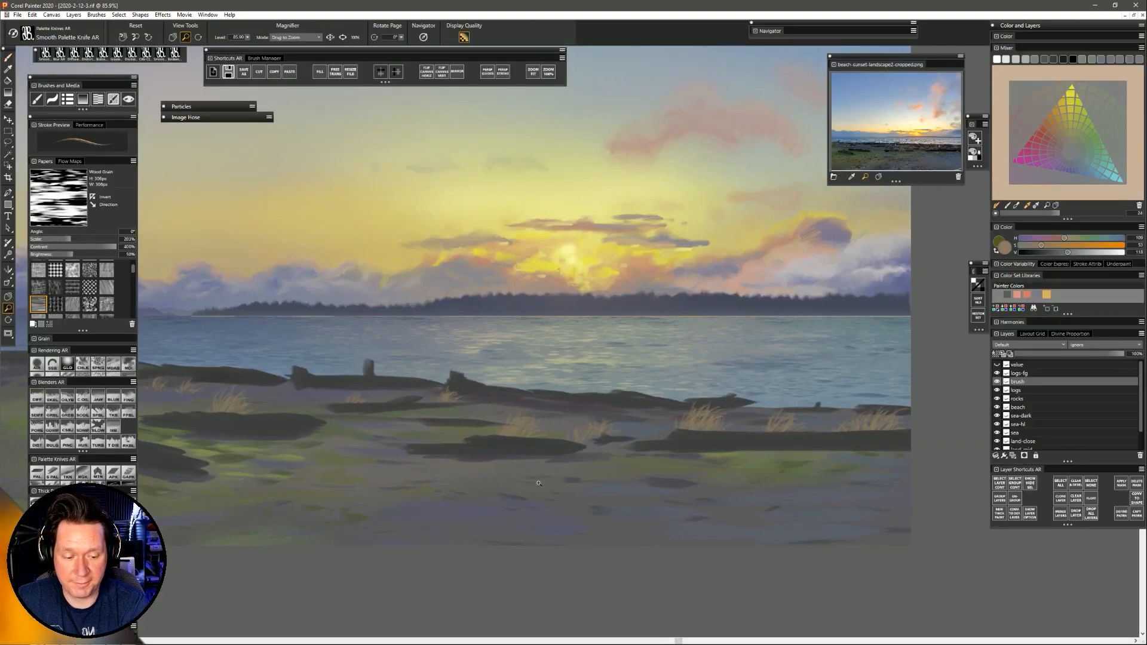
{"action": "left_click_drag", "start_coordinate": [546, 493], "coordinate": [598, 501]}
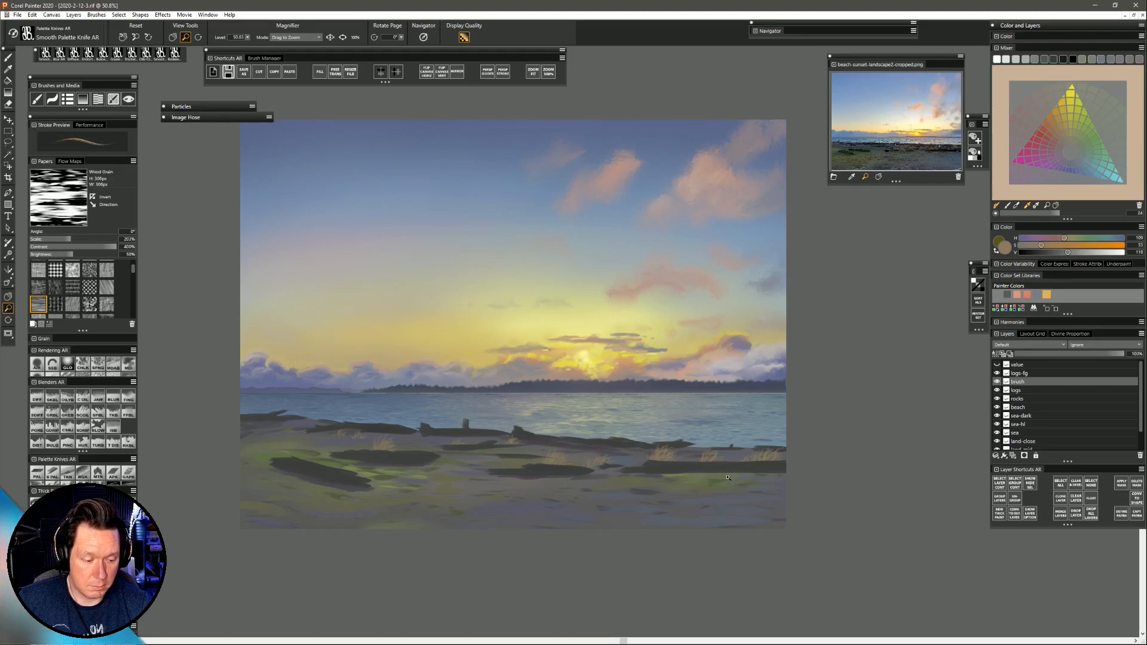
Fade the dry grass tufts on the brush layer with a large eraser, starting at a radius of 333 and gradually reducing it.
{"action": "key", "text": "b"}
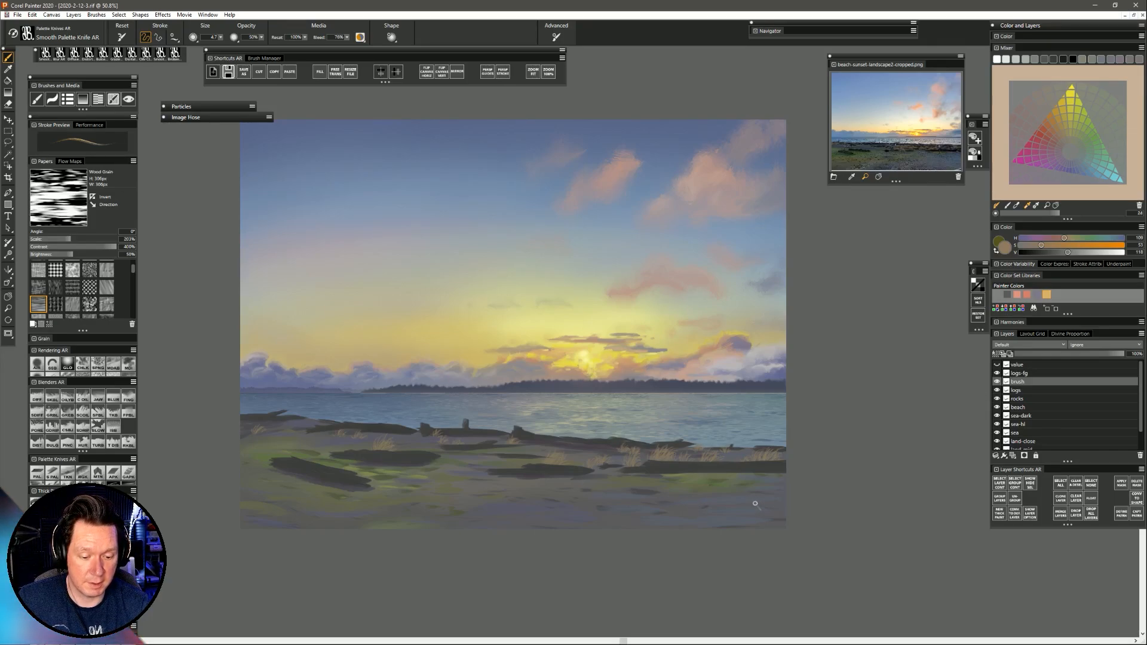
{"action": "key", "text": "n"}
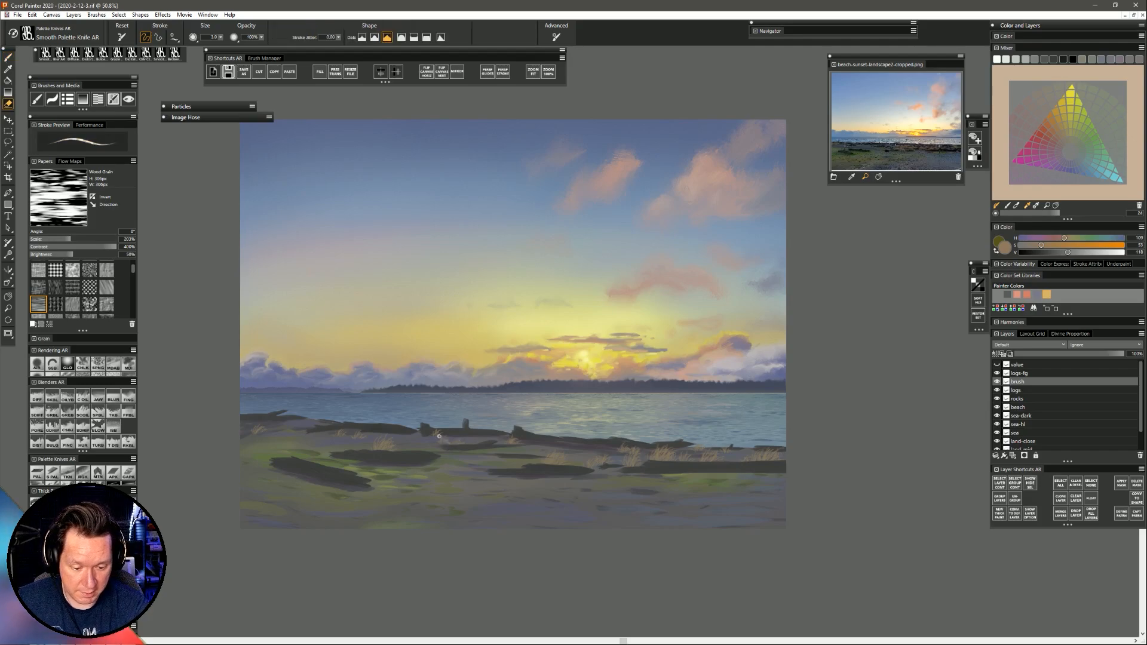
{"action": "mouse_move", "coordinate": [445, 432]}
{"action": "left_mouse_down"}
{"action": "mouse_move", "coordinate": [448, 457]}
{"action": "mouse_move", "coordinate": [445, 446]}
{"action": "mouse_move", "coordinate": [499, 461]}
{"action": "left_mouse_up"}
{"action": "key", "text": "ctrl+z"}
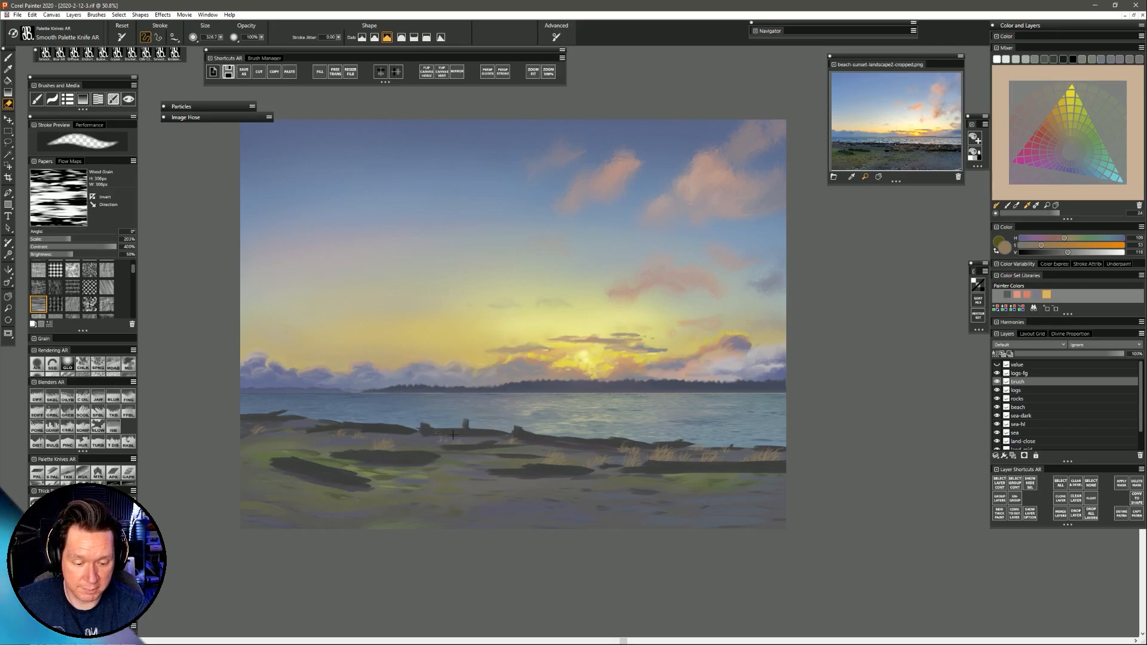
{"action": "mouse_move", "coordinate": [449, 433]}
{"action": "left_mouse_down"}
{"action": "mouse_move", "coordinate": [476, 443]}
{"action": "mouse_move", "coordinate": [450, 433]}
{"action": "mouse_move", "coordinate": [486, 508]}
{"action": "left_mouse_up"}
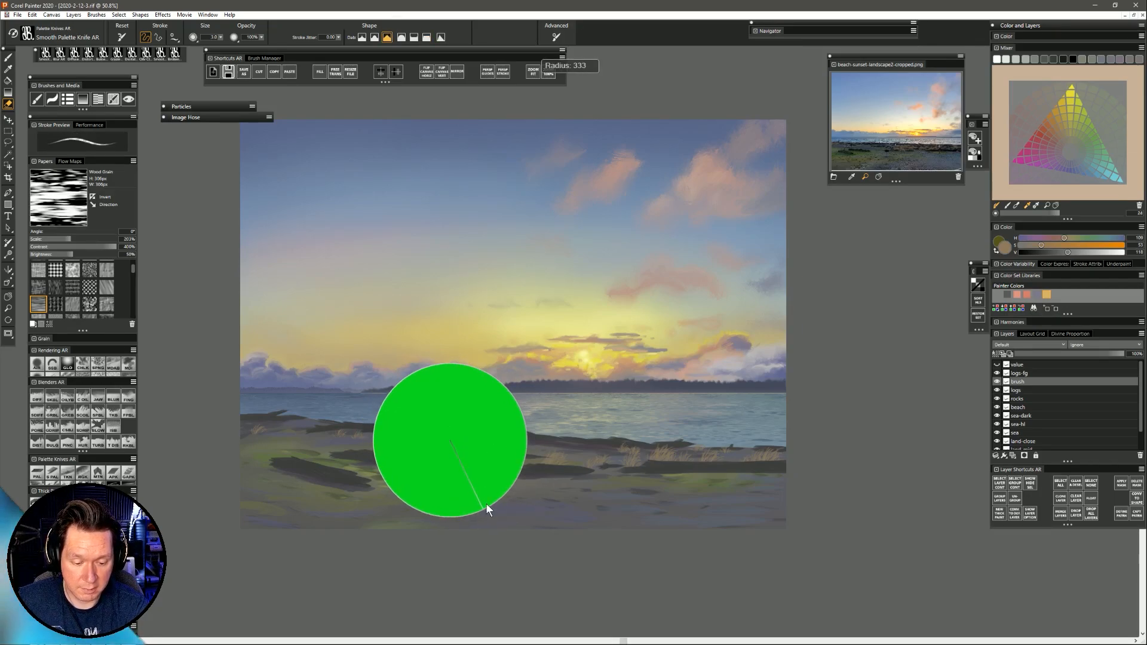
{"action": "key", "text": "["}
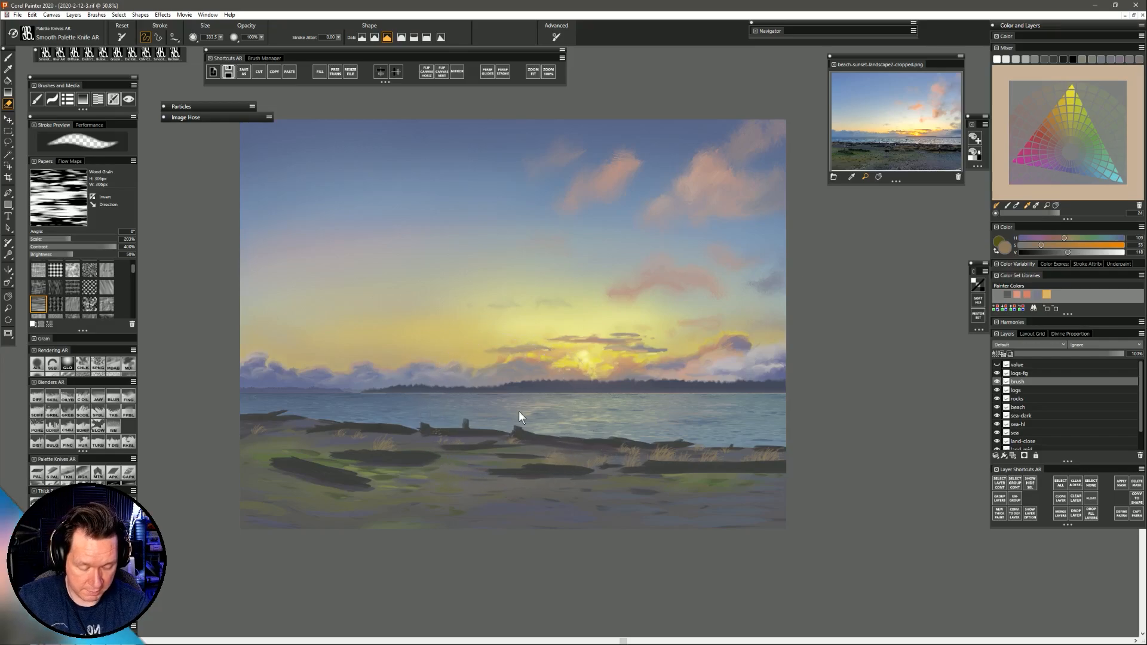
{"action": "key", "text": "["}
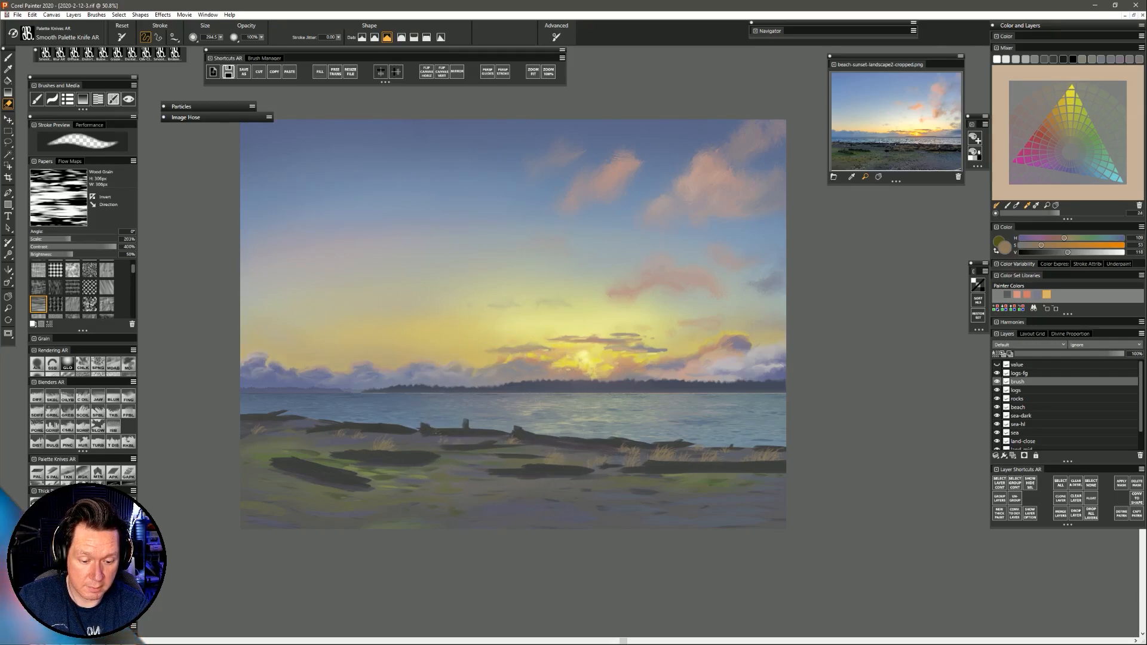
{"action": "key", "text": "["}
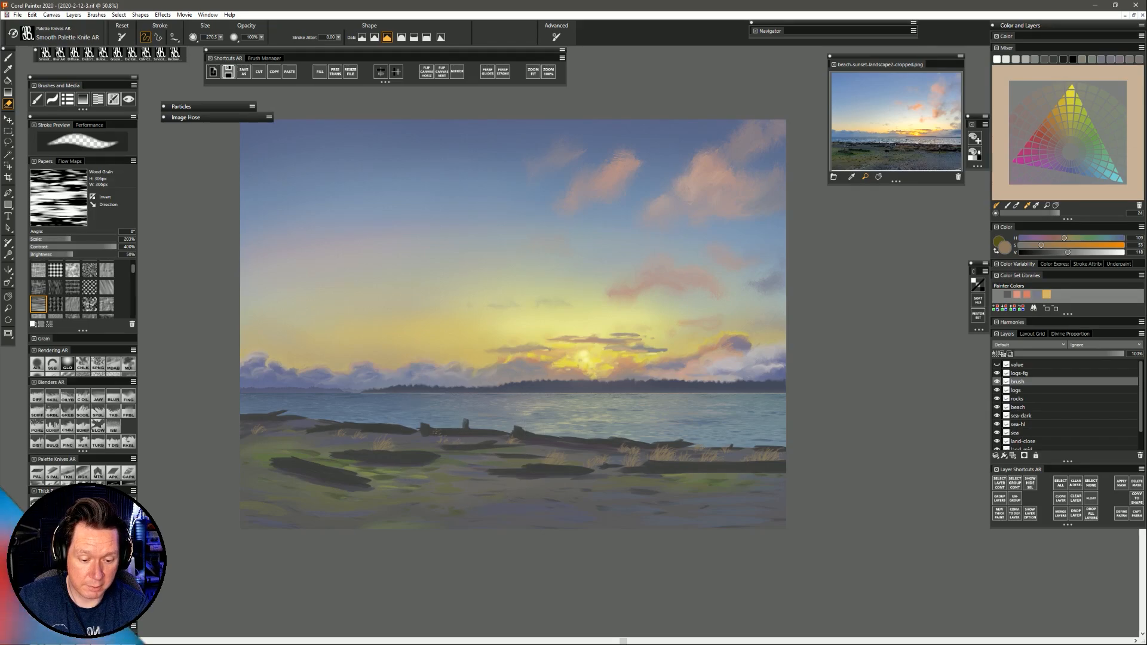
{"action": "key", "text": "["}
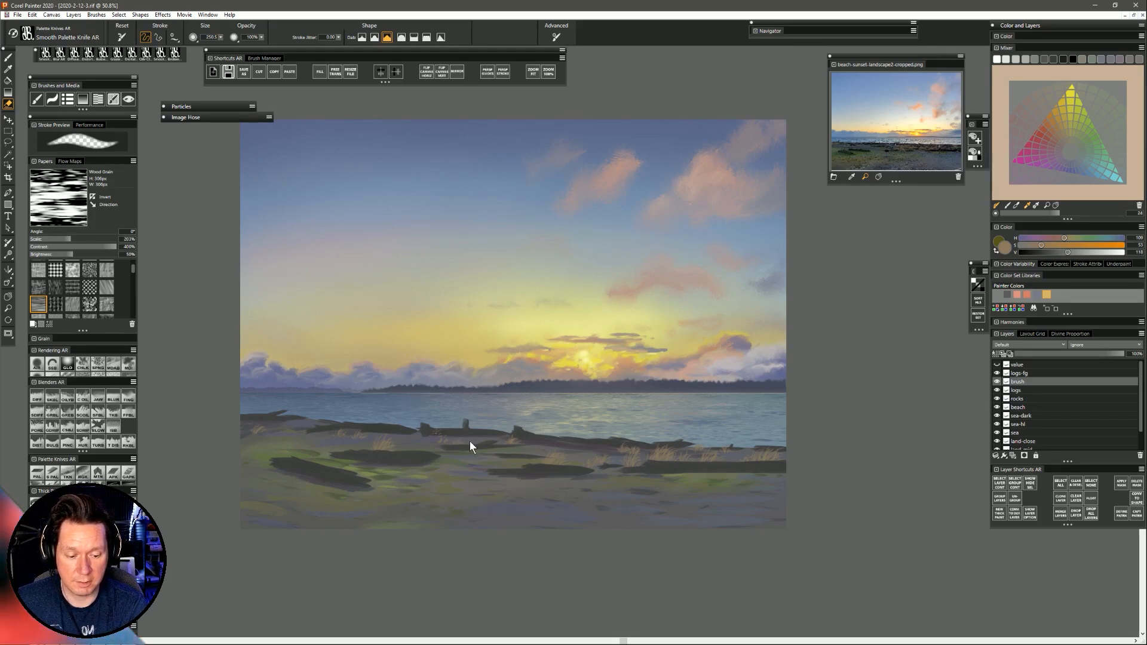
{"action": "key", "text": "["}
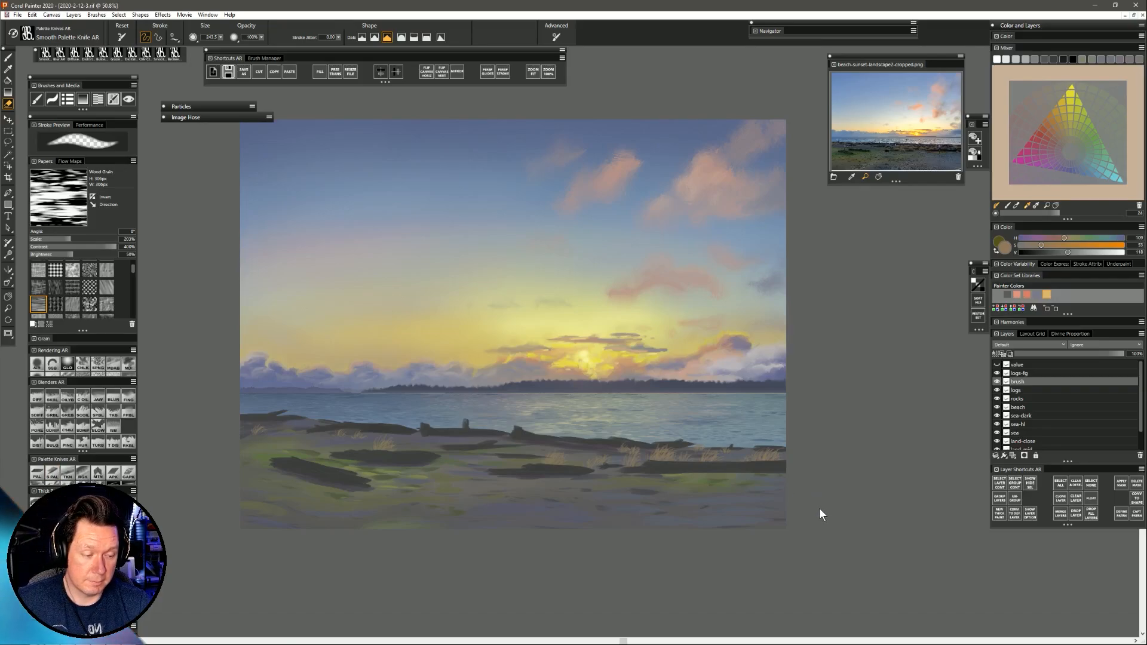
{"action": "key", "text": "b"}
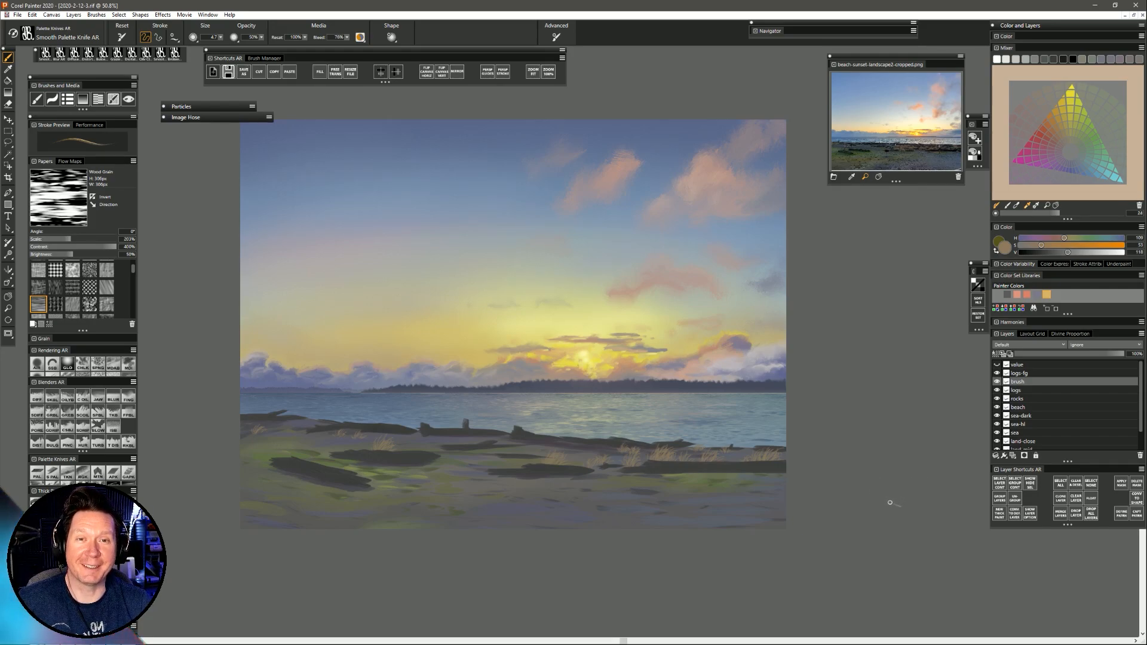
Select the rocks layer and choose the Broken Paint thick paint brush with the Knife Rocky look.
{"action": "left_click", "coordinate": [1036, 399]}
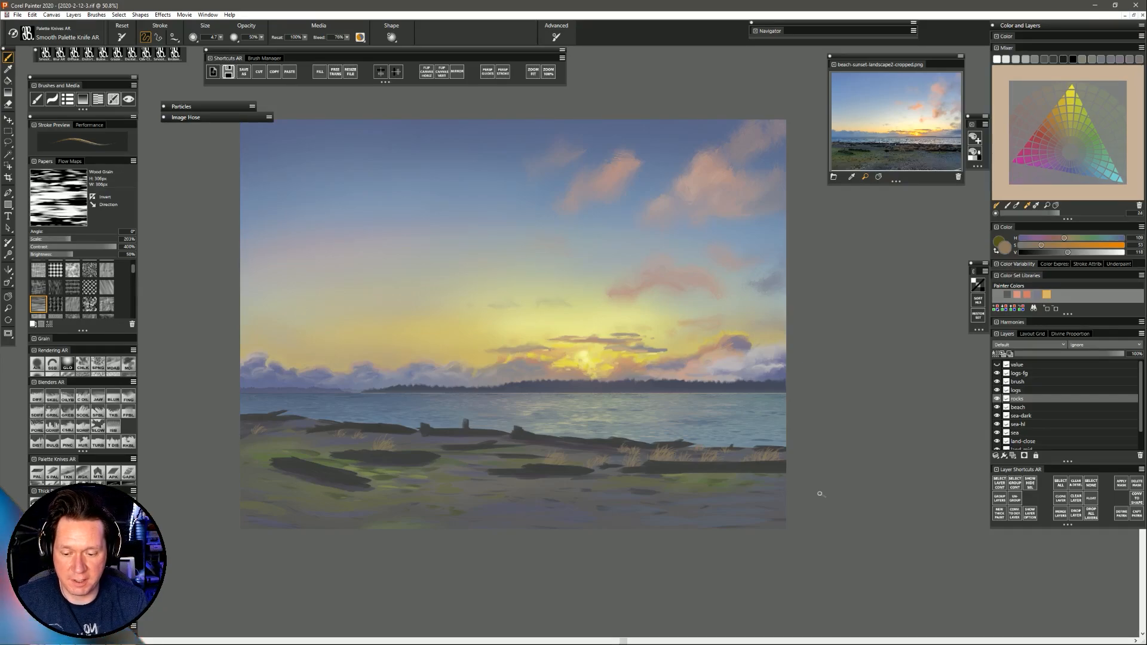
{"action": "key", "text": "F5"}
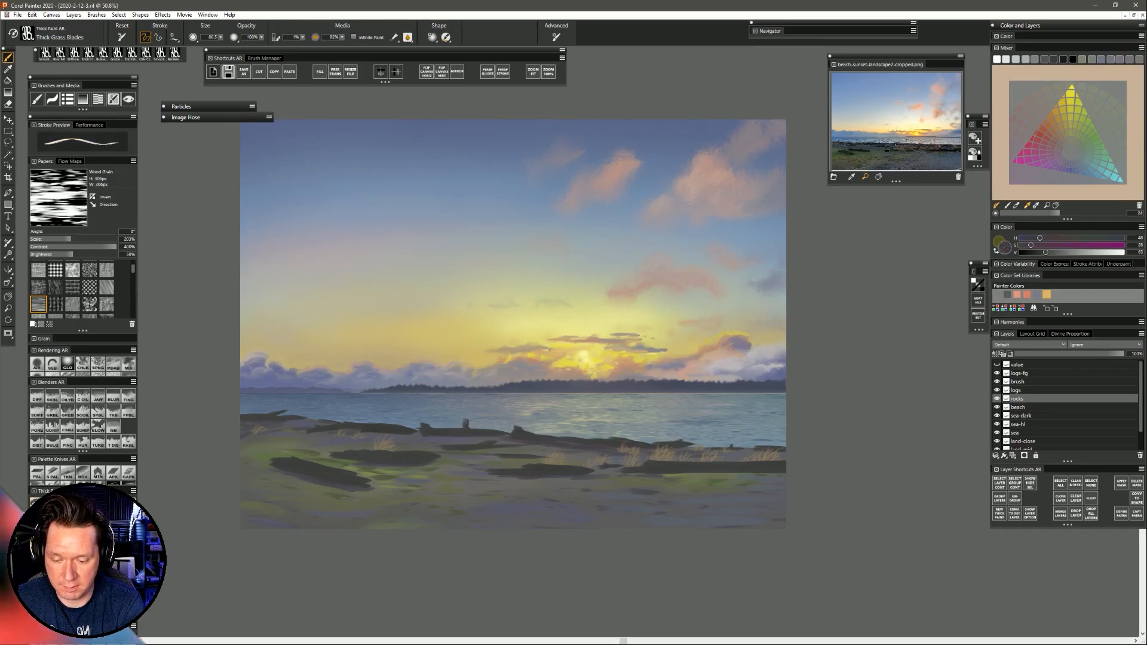
{"action": "left_click", "coordinate": [110, 555]}
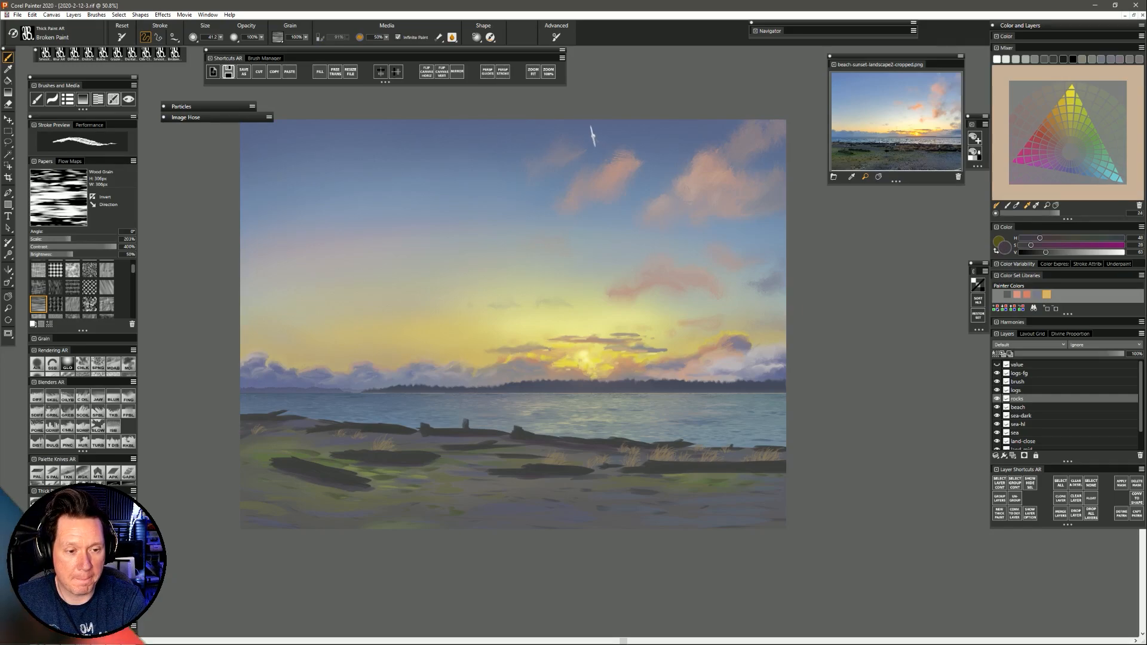
{"action": "left_click", "coordinate": [128, 98]}
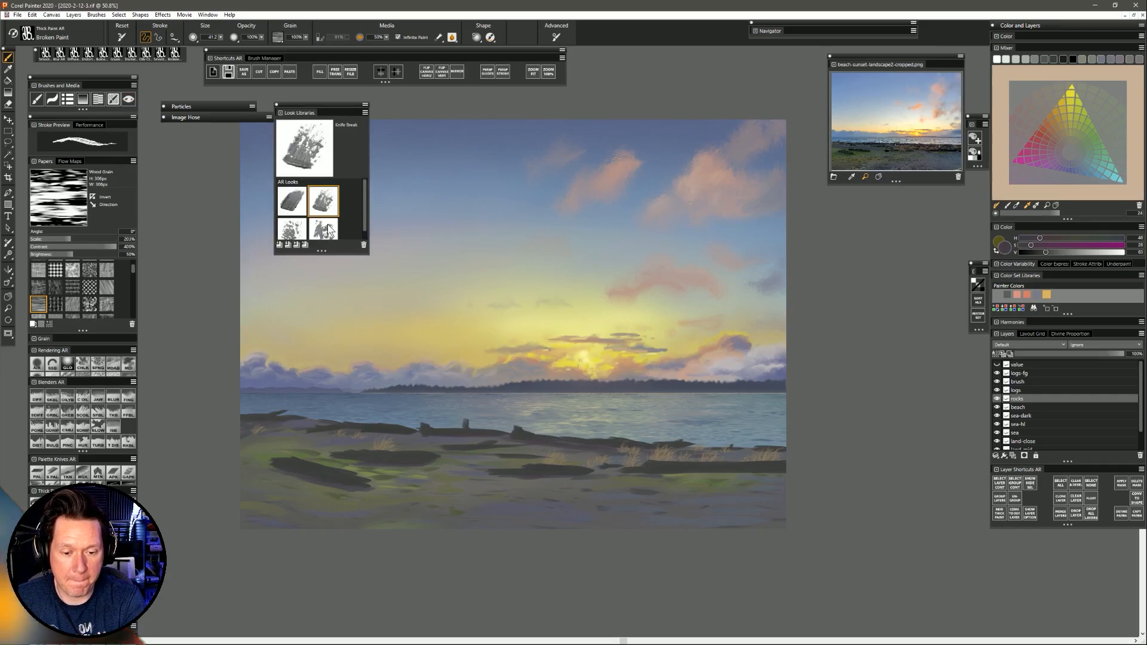
{"action": "left_click", "coordinate": [298, 229]}
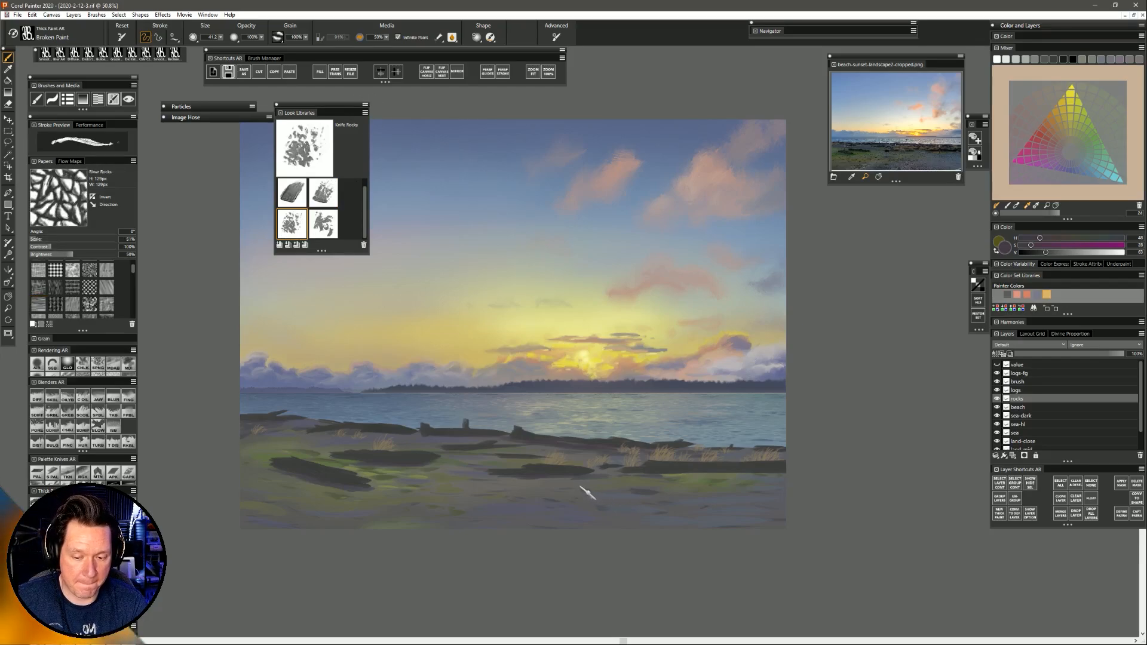
Sample a muted blue-grey from the lower beach, darken it slightly, and test rocky strokes there, undoing each one.
{"action": "left_click", "coordinate": [523, 506], "text": "alt"}
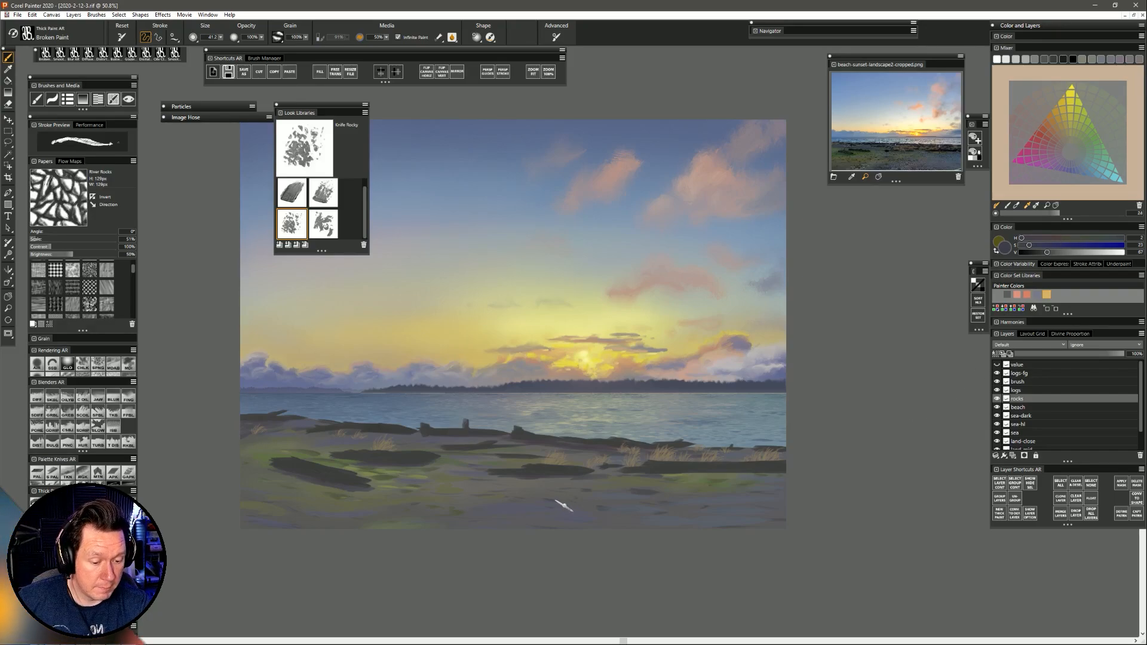
{"action": "left_click", "coordinate": [556, 506]}
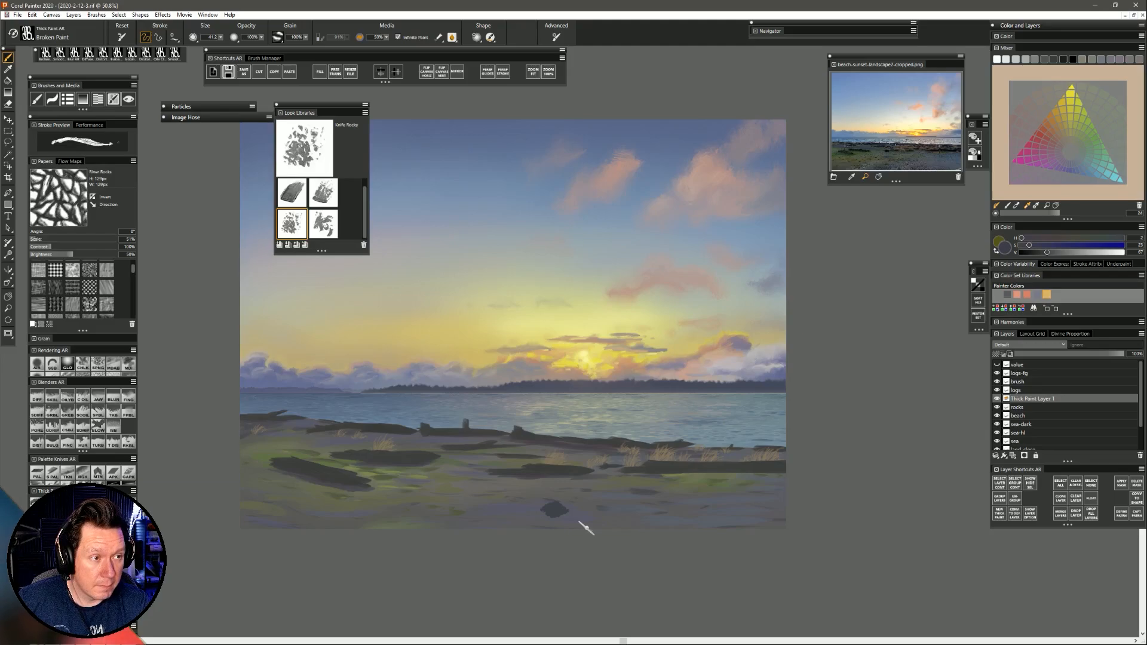
{"action": "key", "text": "ctrl+z"}
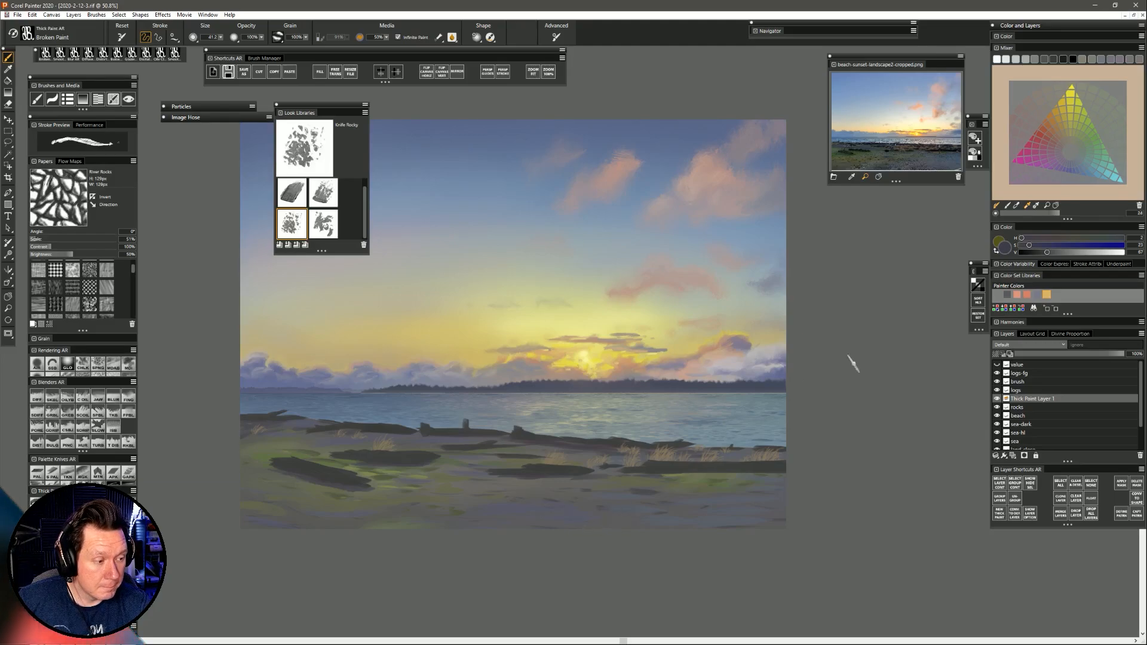
{"action": "left_click_drag", "start_coordinate": [1047, 252], "coordinate": [1043, 253]}
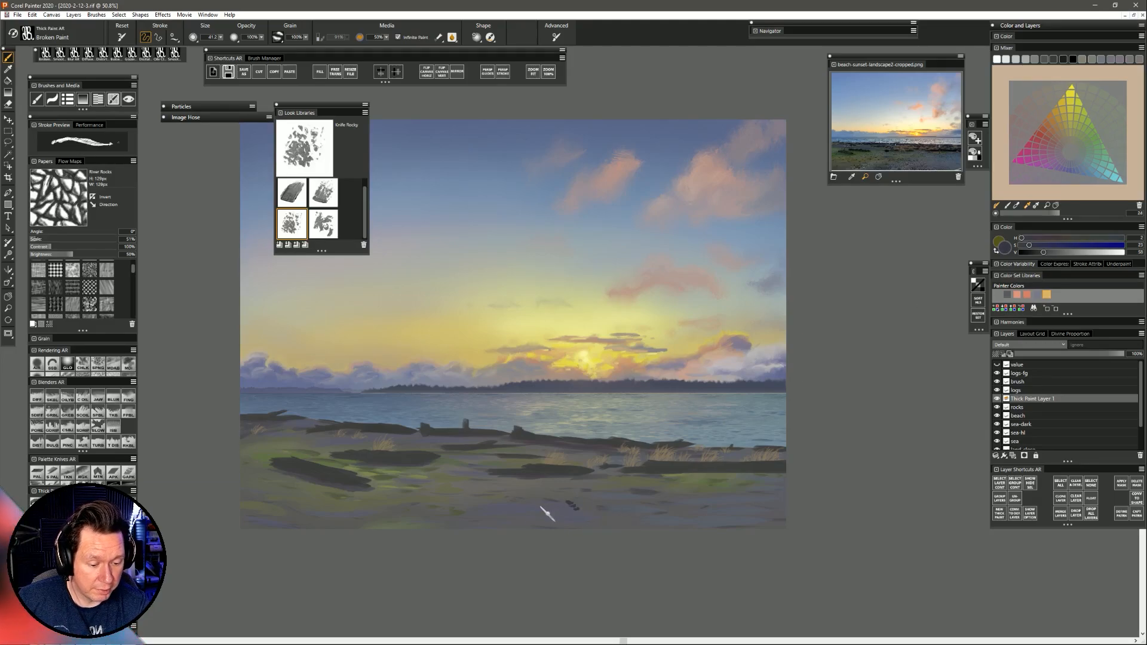
{"action": "left_click", "coordinate": [562, 508]}
{"action": "key", "text": "ctrl+z"}
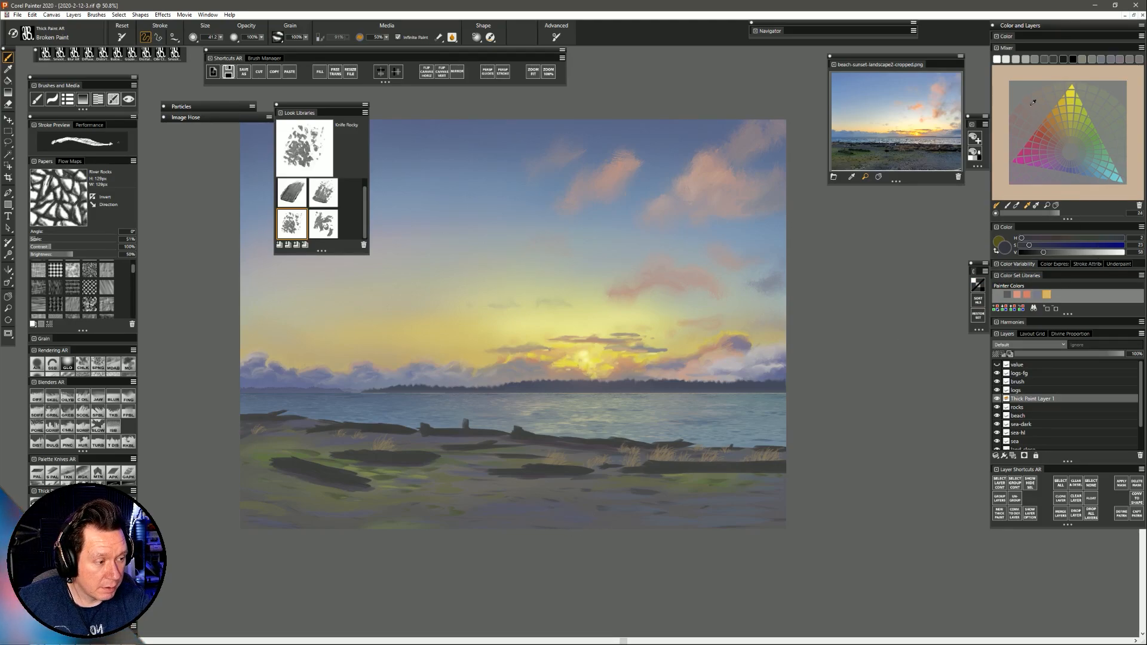
Dab the dark blue-grey and a lighter blue-grey onto the mixer, testing the lighter colour on the beach and undoing that stroke.
{"action": "left_click", "coordinate": [1008, 205]}
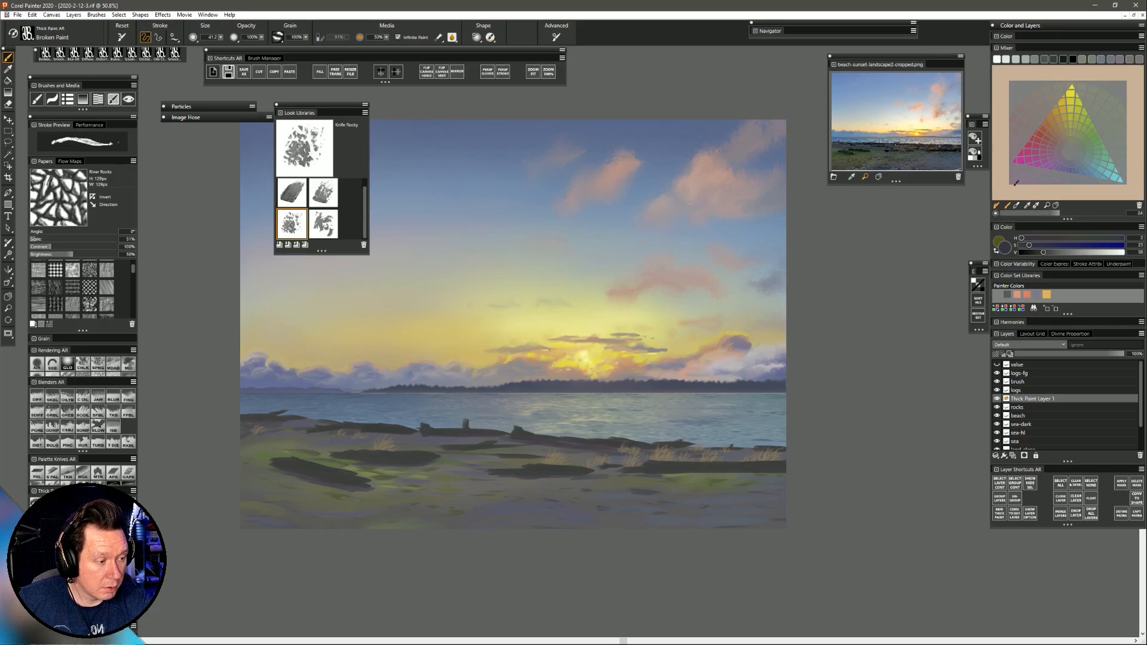
{"action": "left_click_drag", "start_coordinate": [1005, 80], "coordinate": [1009, 90]}
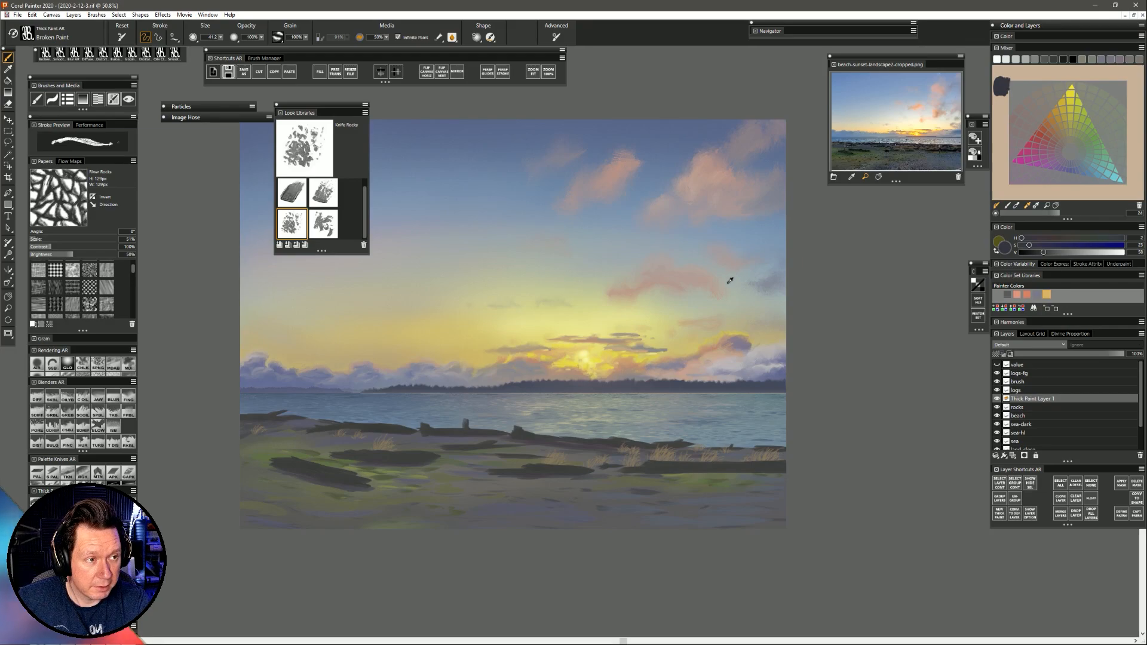
{"action": "left_click", "coordinate": [683, 434], "text": "alt"}
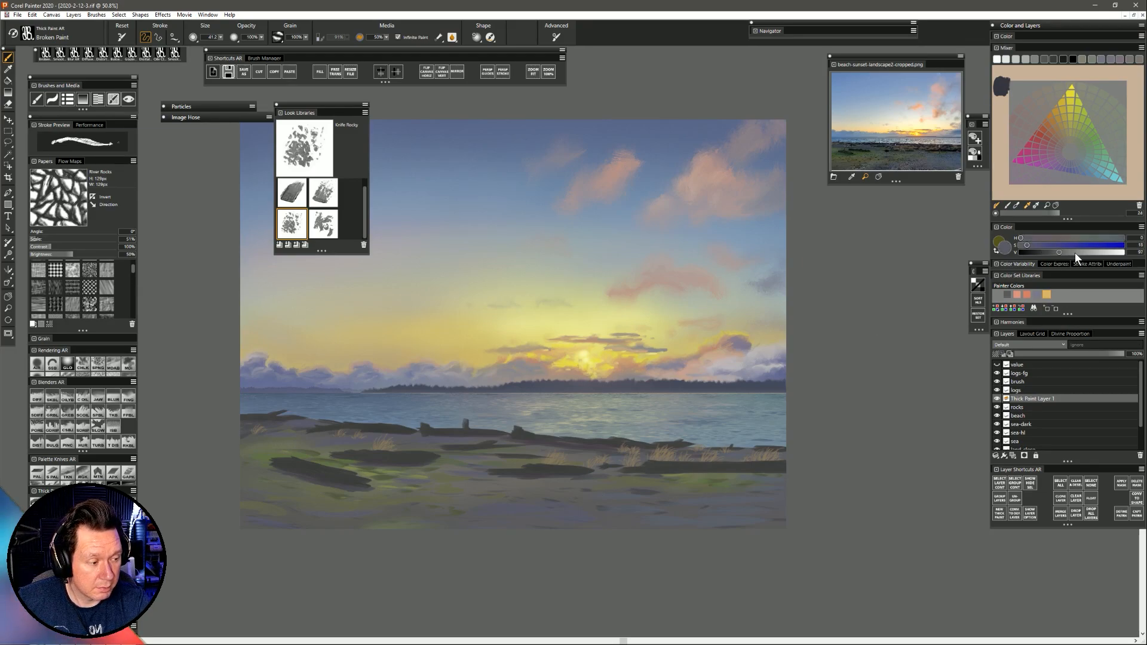
{"action": "left_click", "coordinate": [1078, 252]}
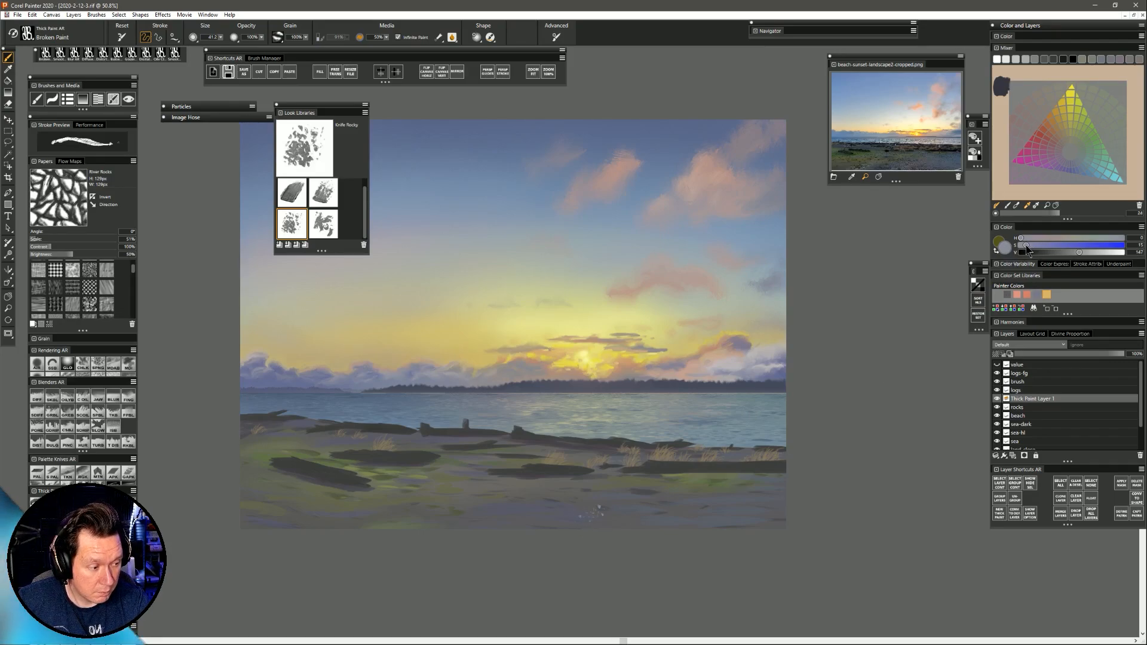
{"action": "left_click_drag", "start_coordinate": [598, 507], "coordinate": [563, 515]}
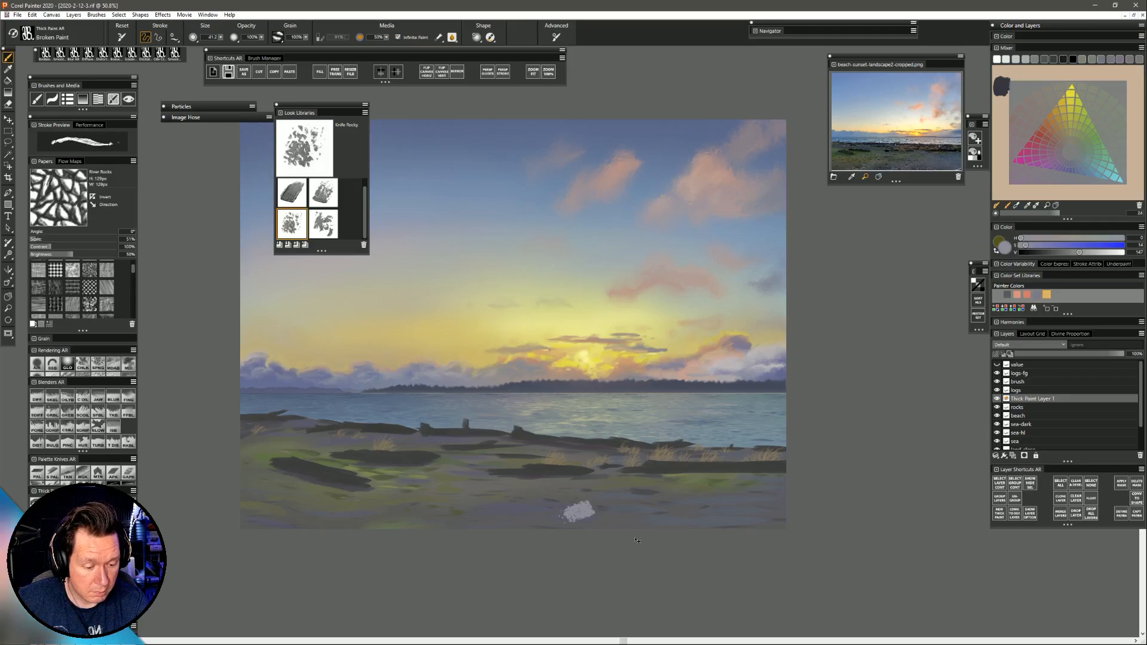
{"action": "left_click", "coordinate": [1078, 253]}
{"action": "key", "text": "ctrl+z"}
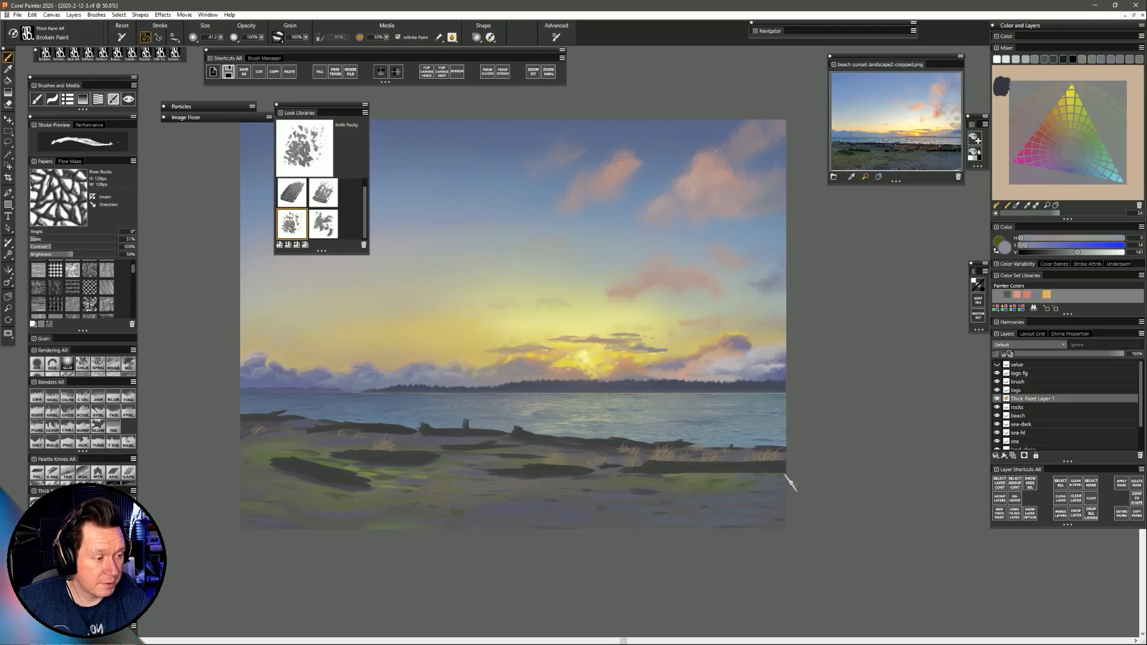
{"action": "left_click_drag", "start_coordinate": [1006, 102], "coordinate": [998, 100]}
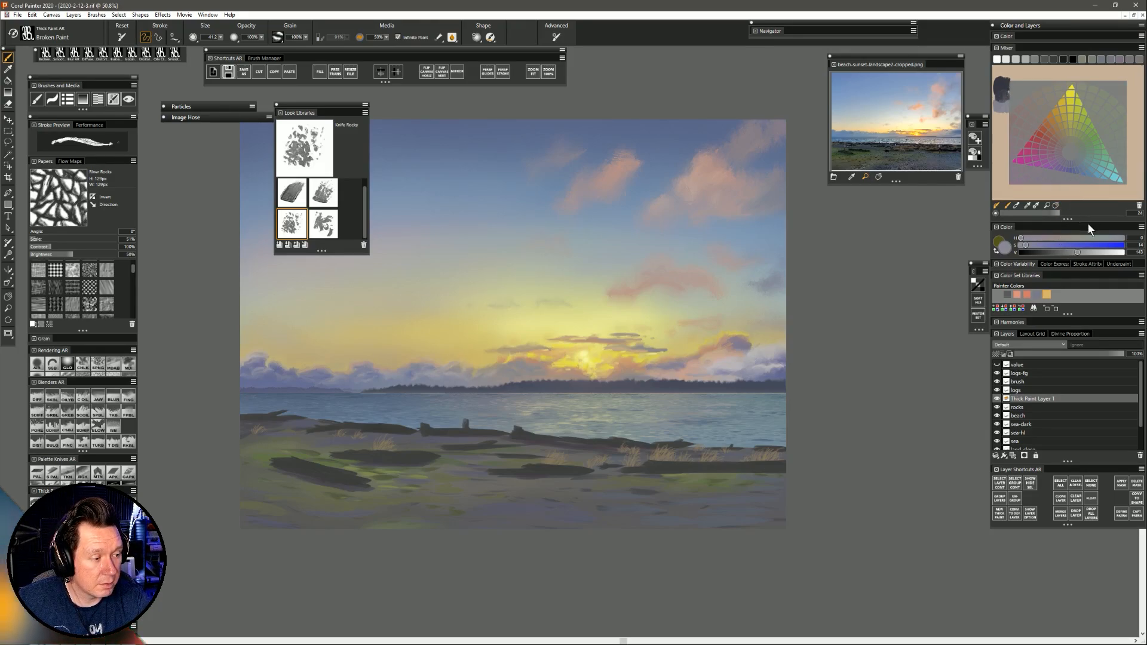
Paint multicoloured pebbles on the lower beach using a mixer sample size of 50, with Thick Paint Layer 1 at 72% opacity.
{"action": "left_click", "coordinate": [1036, 205]}
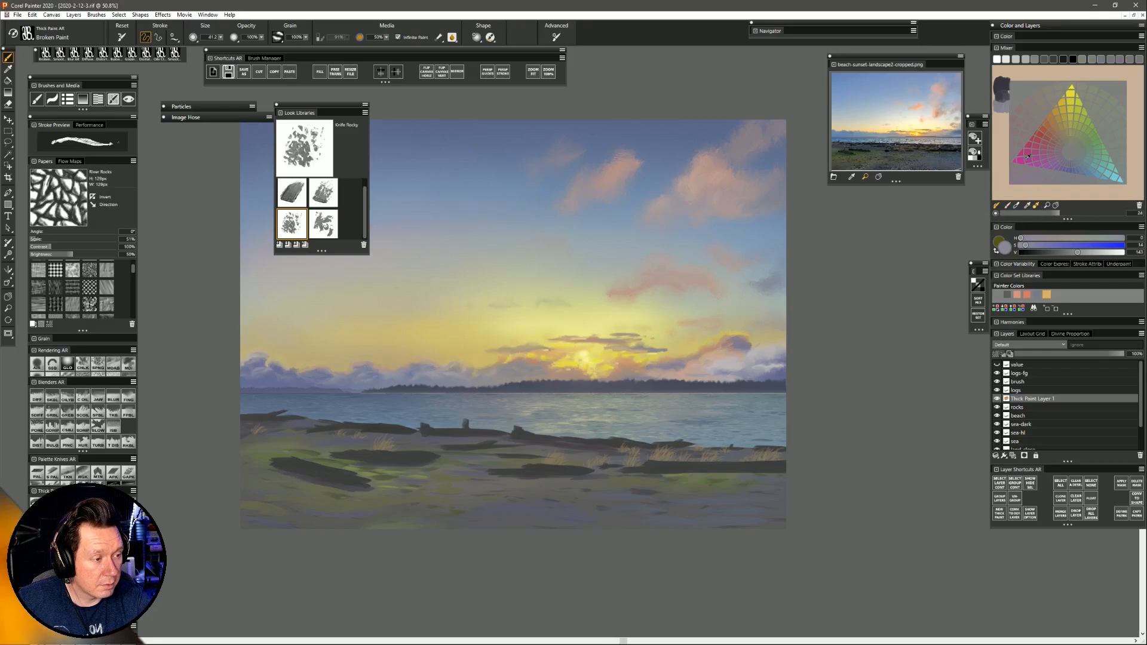
{"action": "left_click", "coordinate": [1064, 214]}
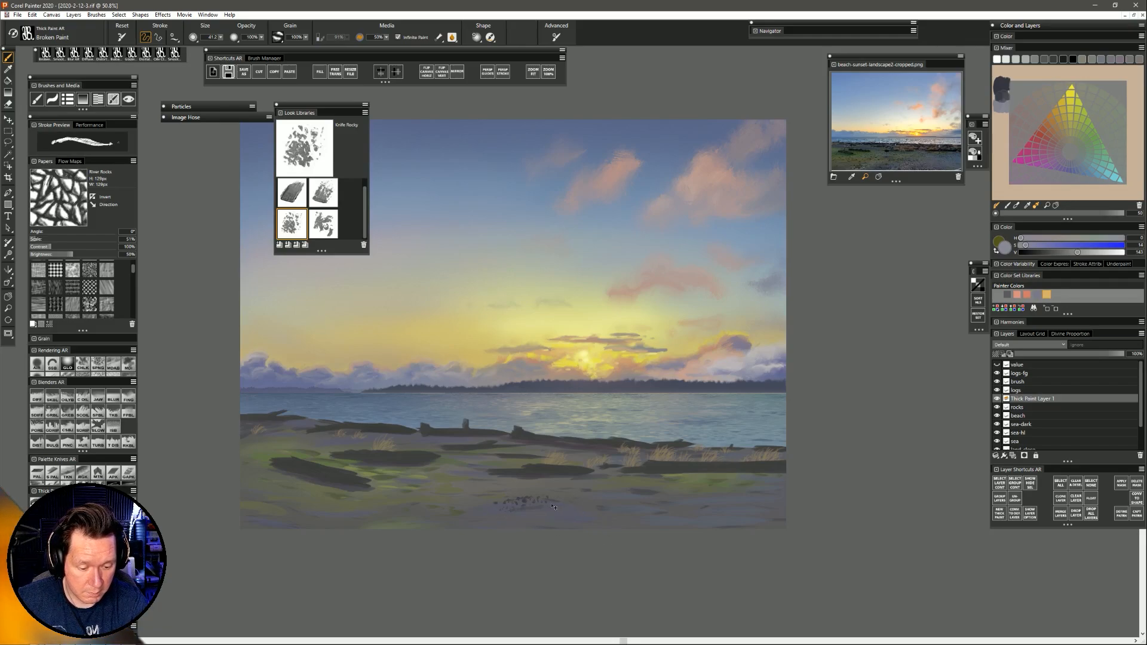
{"action": "left_click_drag", "start_coordinate": [517, 499], "coordinate": [519, 523]}
{"action": "key", "text": "ctrl+z"}
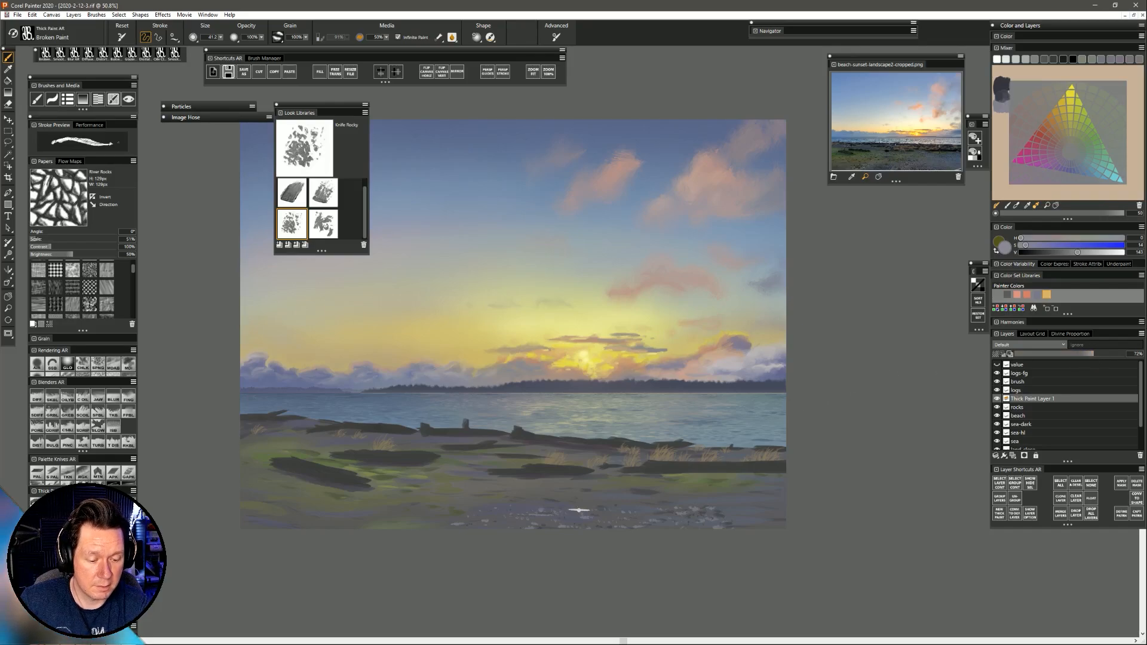
Reduce the brush size and paint small light and dark pebbles across the whole foreground beach.
{"action": "key", "text": "["}
{"action": "key", "text": "["}
{"action": "key", "text": "["}
{"action": "key", "text": "["}
{"action": "key", "text": "["}
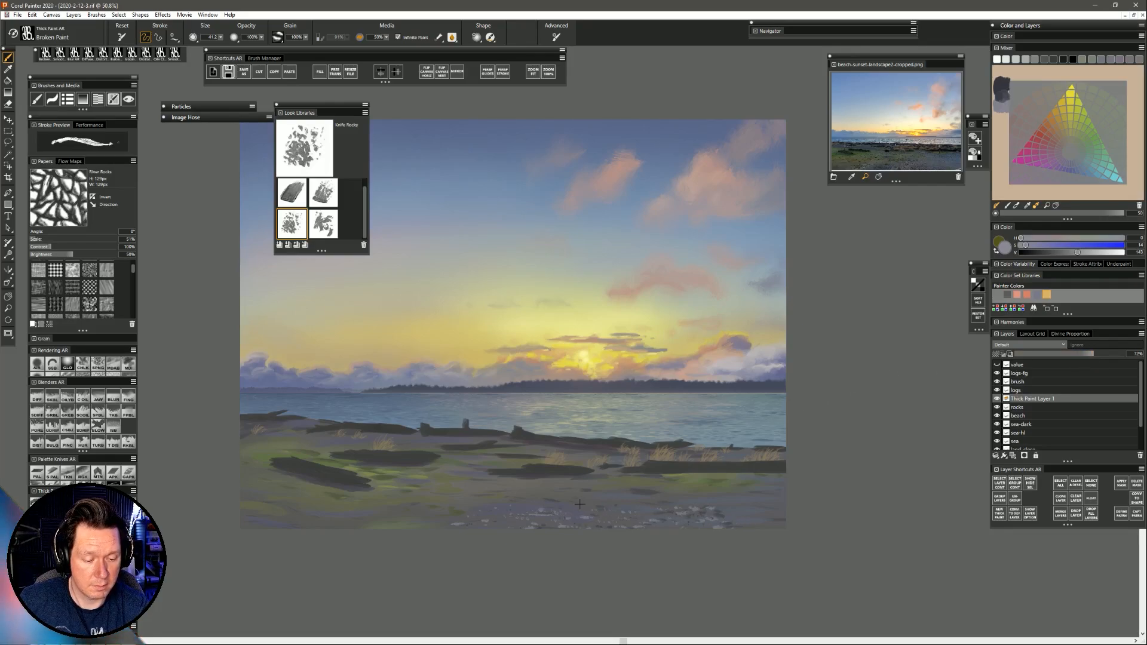
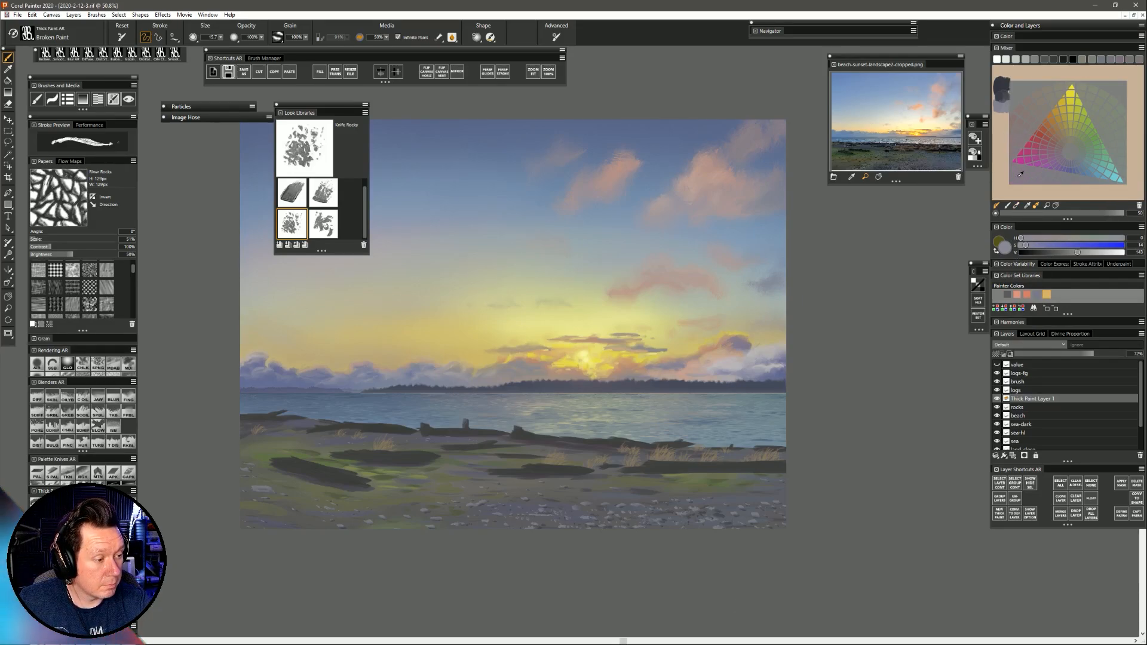
Pick up the dark blue-grey swatch and dab another dark patch below the existing ones in the mixer.
{"action": "left_click", "coordinate": [1005, 85]}
{"action": "left_click_drag", "start_coordinate": [1002, 138], "coordinate": [1002, 145]}
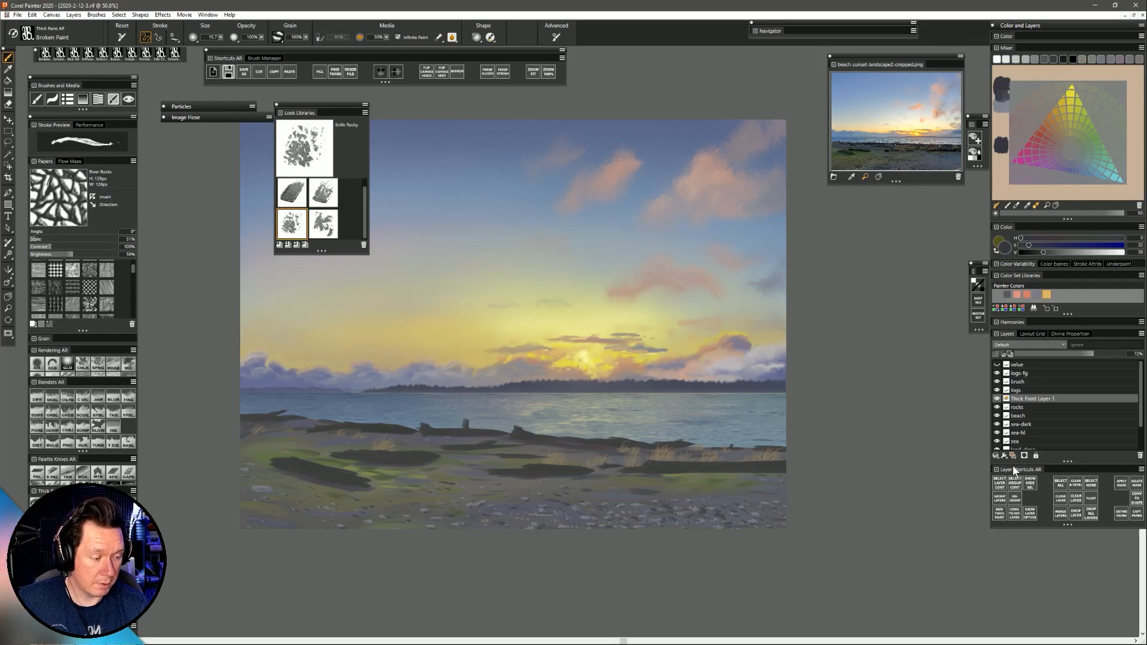
Create a new thick paint layer, sample a grey from the beach and increase the brush size for painting more ground texture.
{"action": "left_click", "coordinate": [1004, 516]}
{"action": "left_click", "coordinate": [514, 481], "text": "alt"}
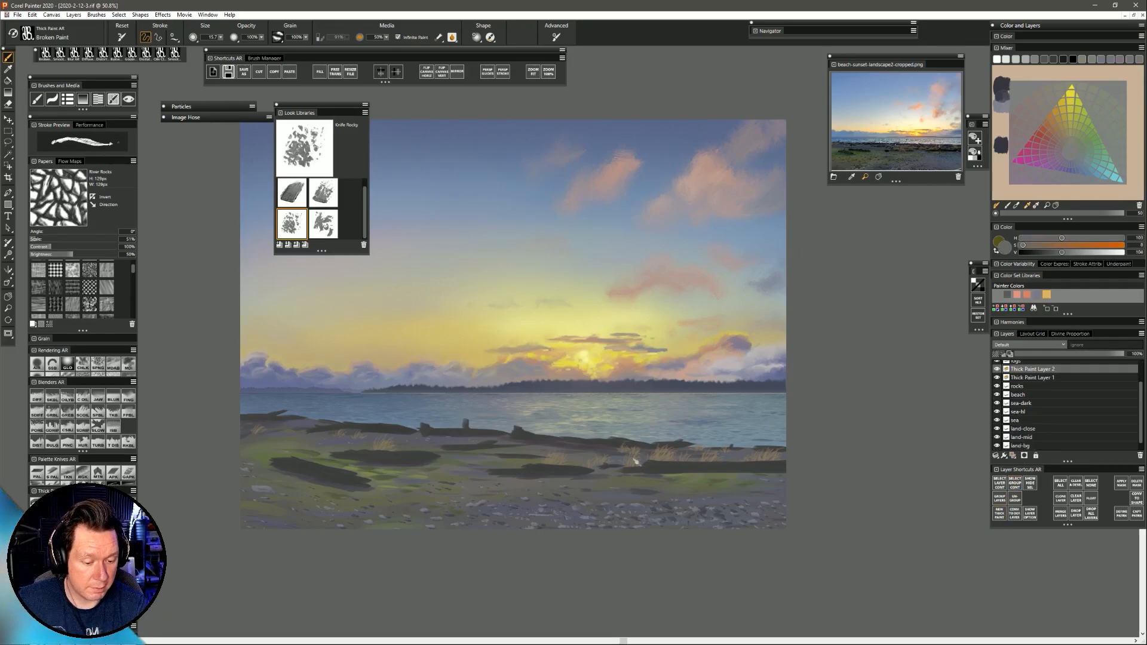
{"action": "key", "text": "bracketright"}
{"action": "key", "text": "bracketright"}
{"action": "key", "text": "bracketright"}
{"action": "key", "text": "bracketright"}
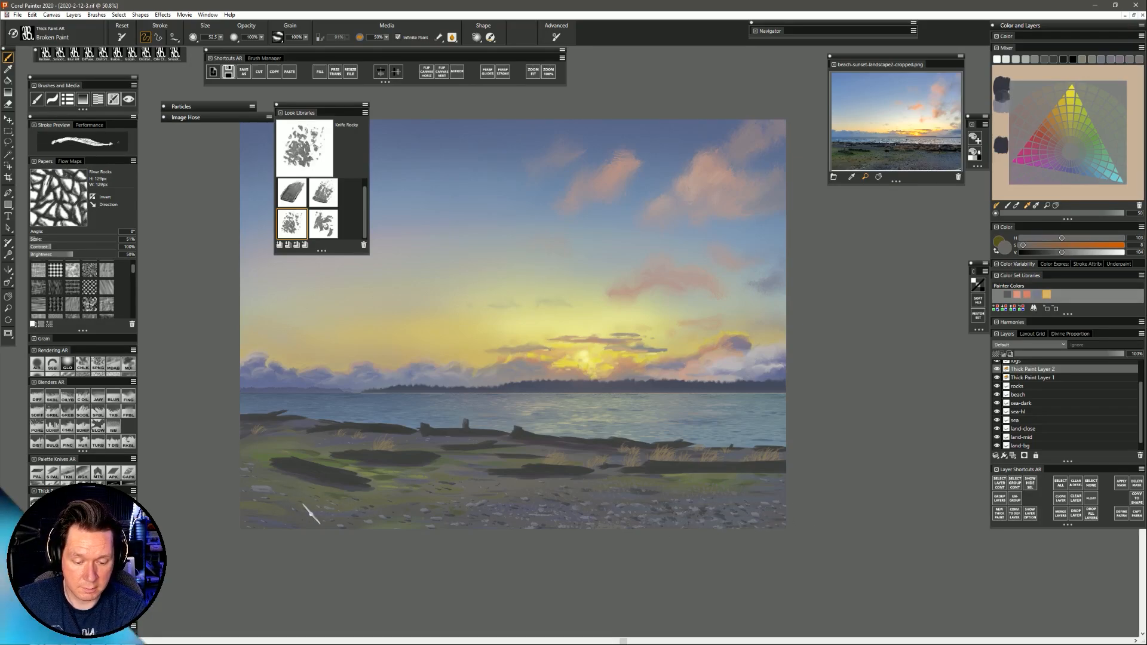
Texture the grass and beach around the logs with greens and blue-greys sampled from the painting, and save the file as 2020-2-12-4.rif.
{"action": "left_click", "coordinate": [369, 491], "text": "alt"}
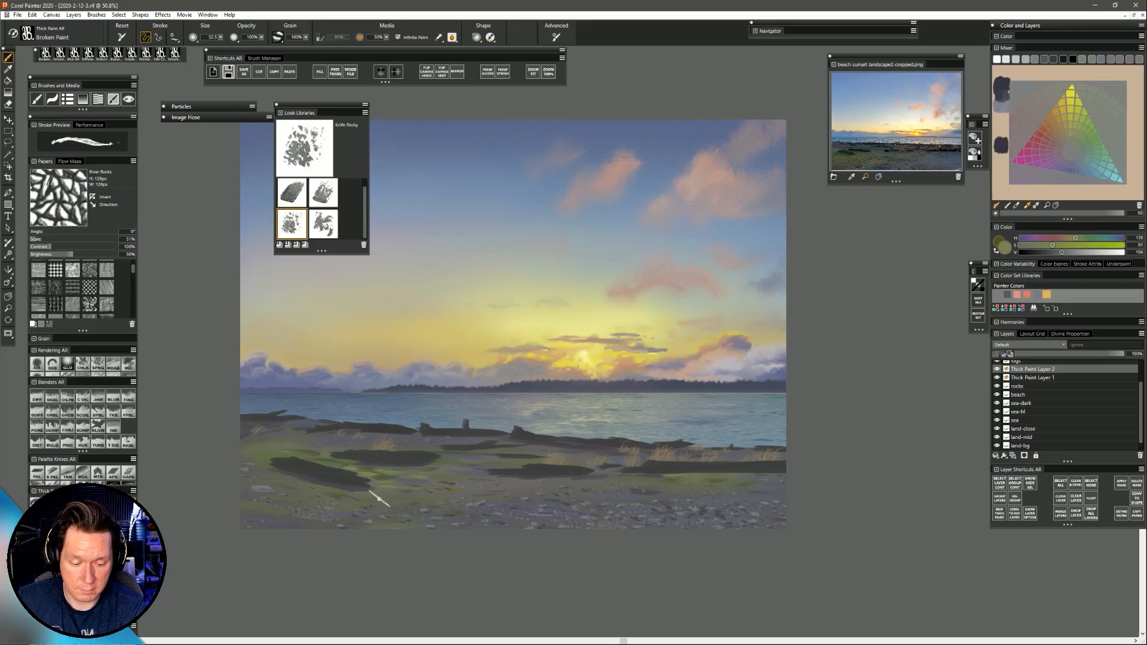
{"action": "left_click", "coordinate": [339, 463], "text": "alt"}
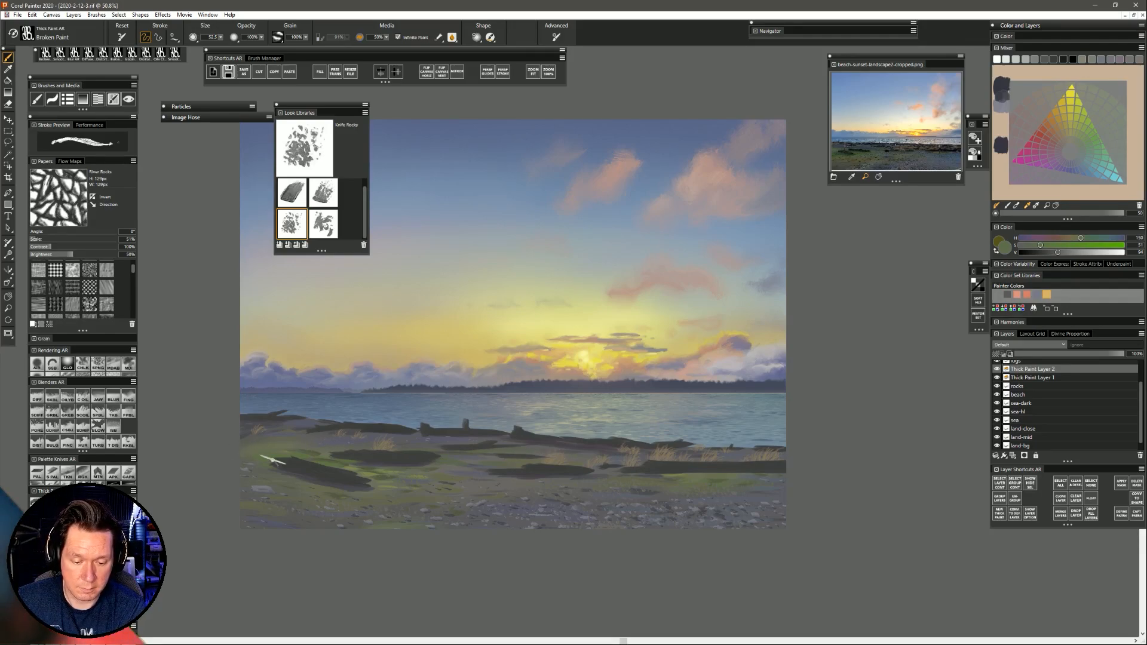
{"action": "left_click", "coordinate": [412, 496], "text": "alt"}
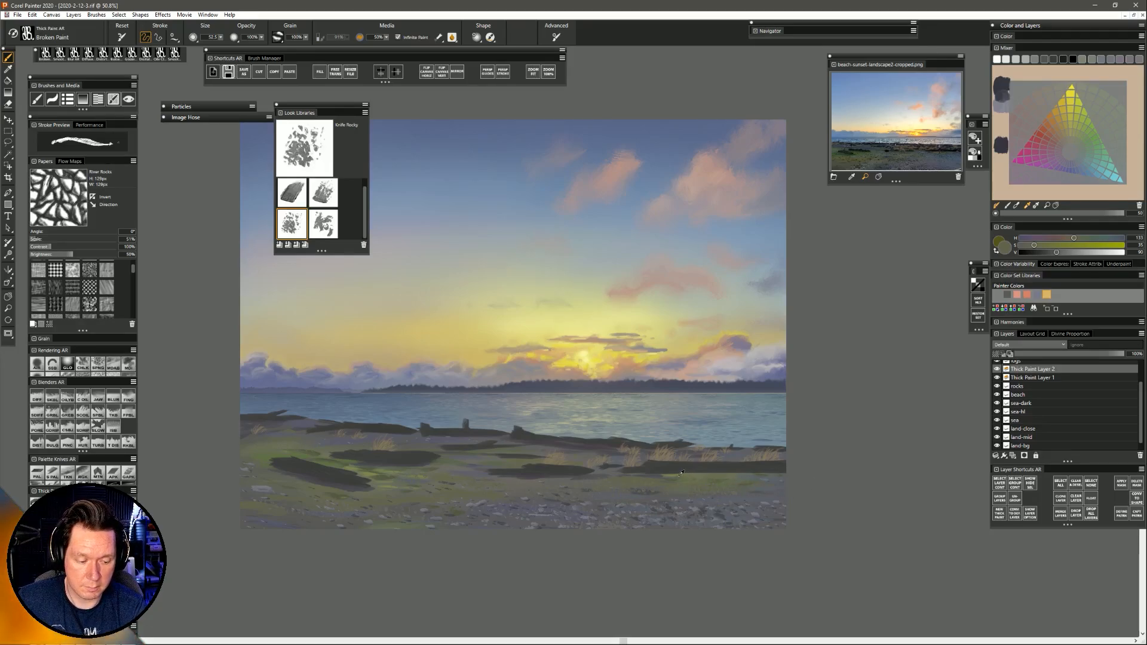
{"action": "left_click", "coordinate": [697, 475], "text": "alt"}
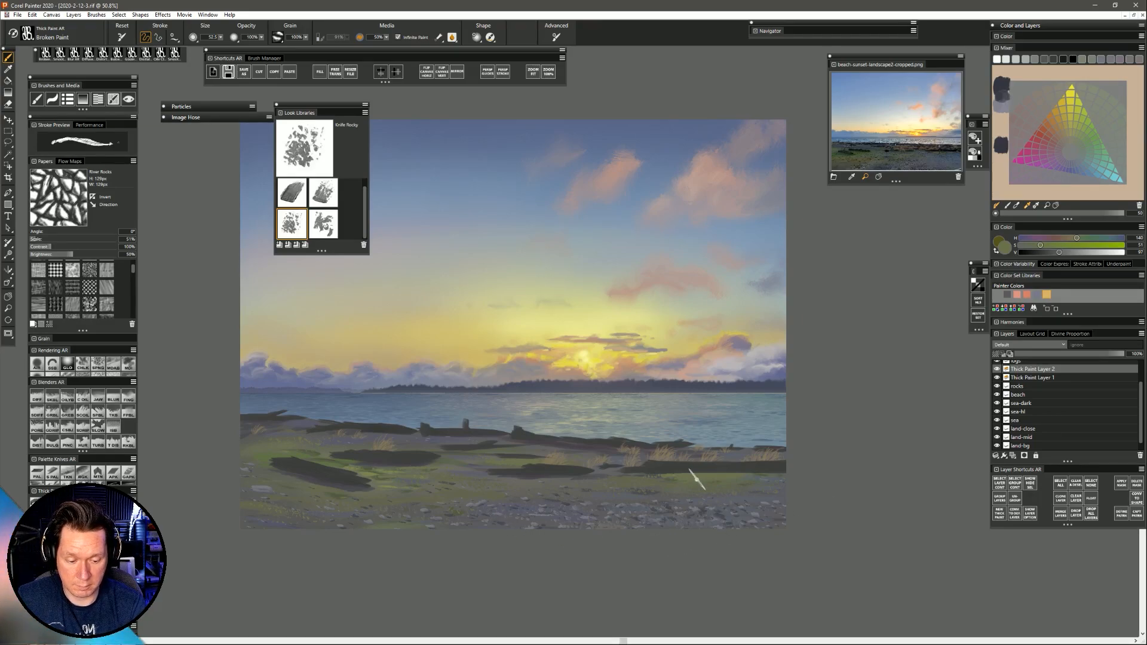
{"action": "left_click", "coordinate": [622, 460], "text": "alt"}
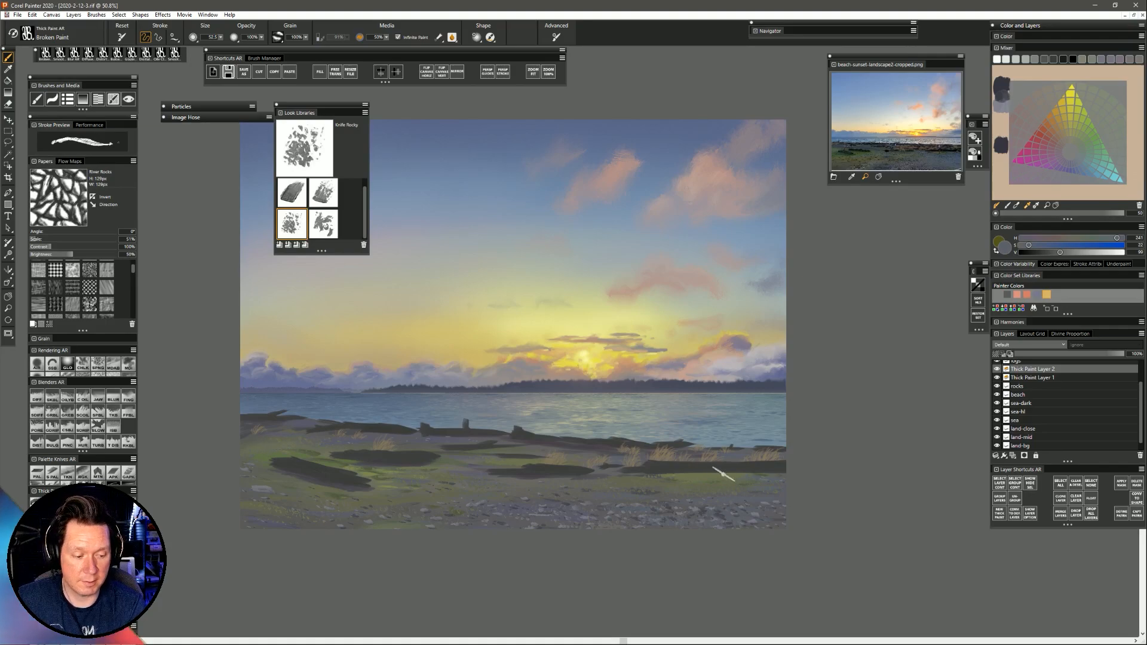
{"action": "left_click", "coordinate": [245, 72]}
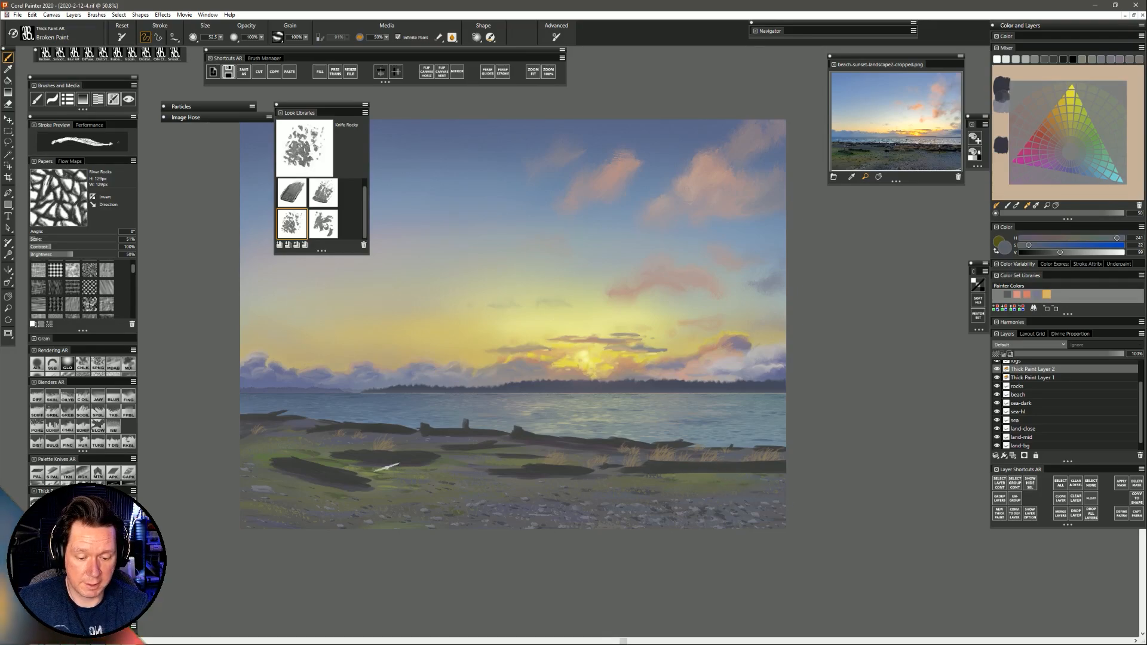
Sample the olive green between the foreground logs, mute and darken it, and paint more texture across the beach.
{"action": "left_click", "coordinate": [372, 470], "text": "alt"}
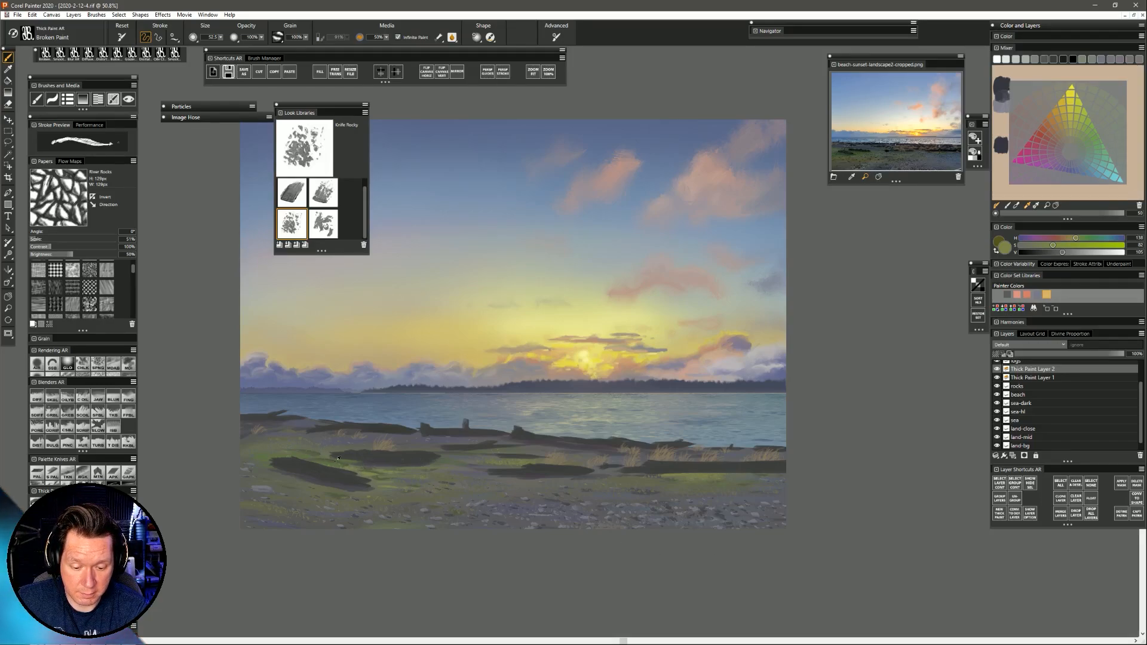
{"action": "left_click_drag", "start_coordinate": [1044, 245], "coordinate": [1041, 246]}
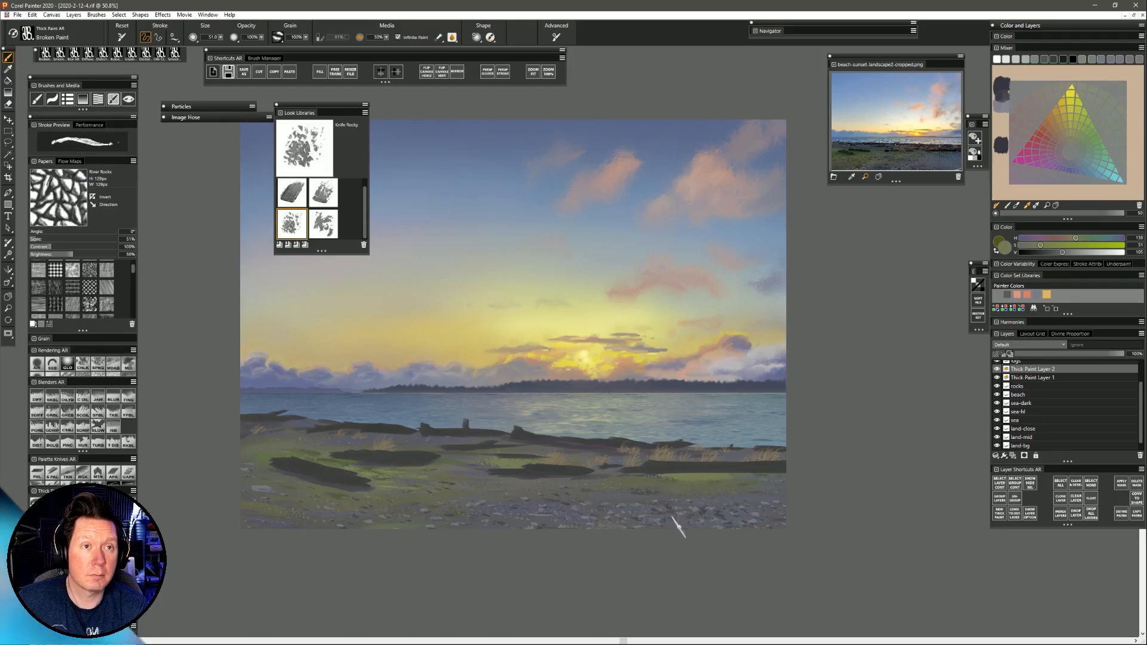
{"action": "left_click", "coordinate": [1055, 252]}
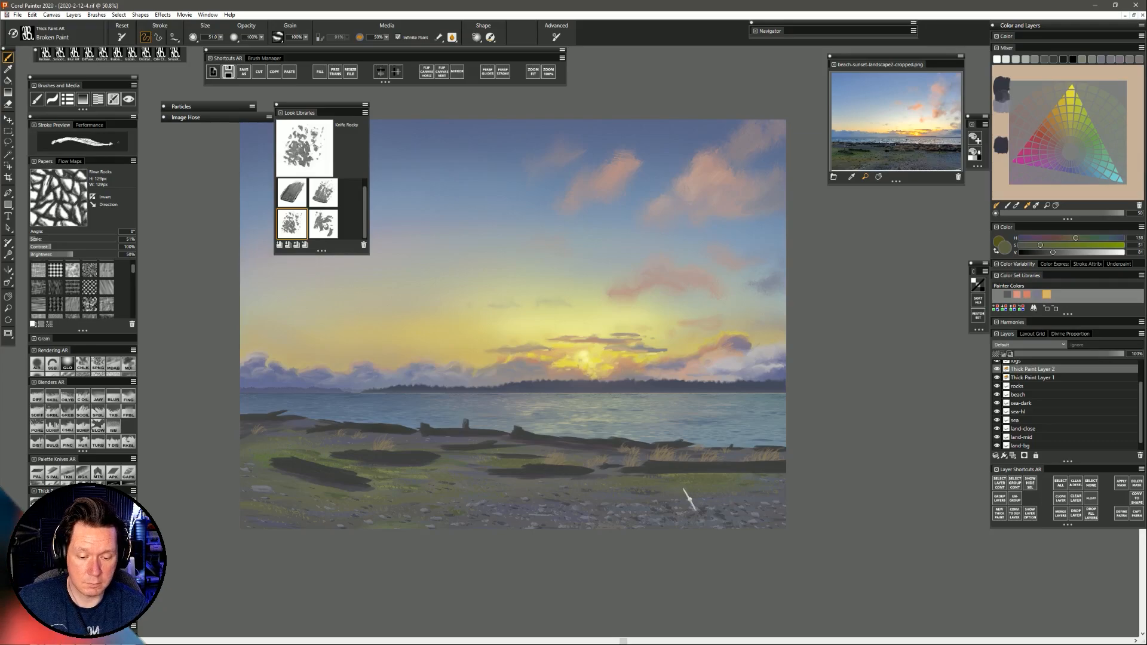
Review the whole painting at a reduced size and close the Look Libraries.
{"action": "left_click", "coordinate": [8, 309]}
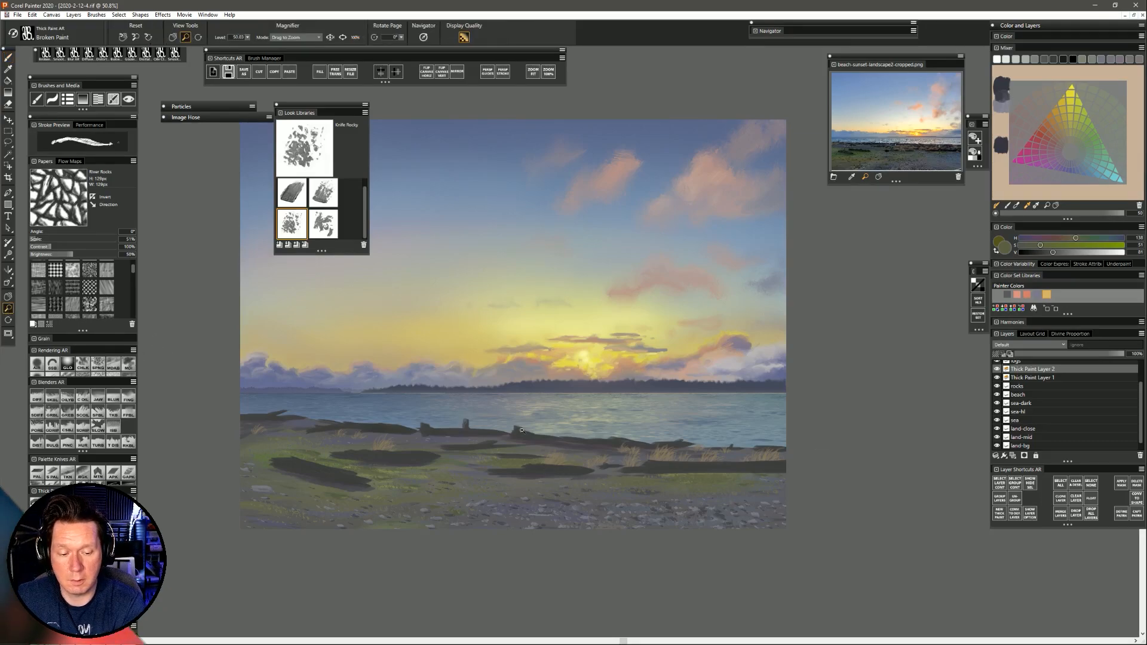
{"action": "mouse_move", "coordinate": [562, 459]}
{"action": "left_mouse_down"}
{"action": "mouse_move", "coordinate": [532, 478]}
{"action": "mouse_move", "coordinate": [595, 479]}
{"action": "left_mouse_up"}
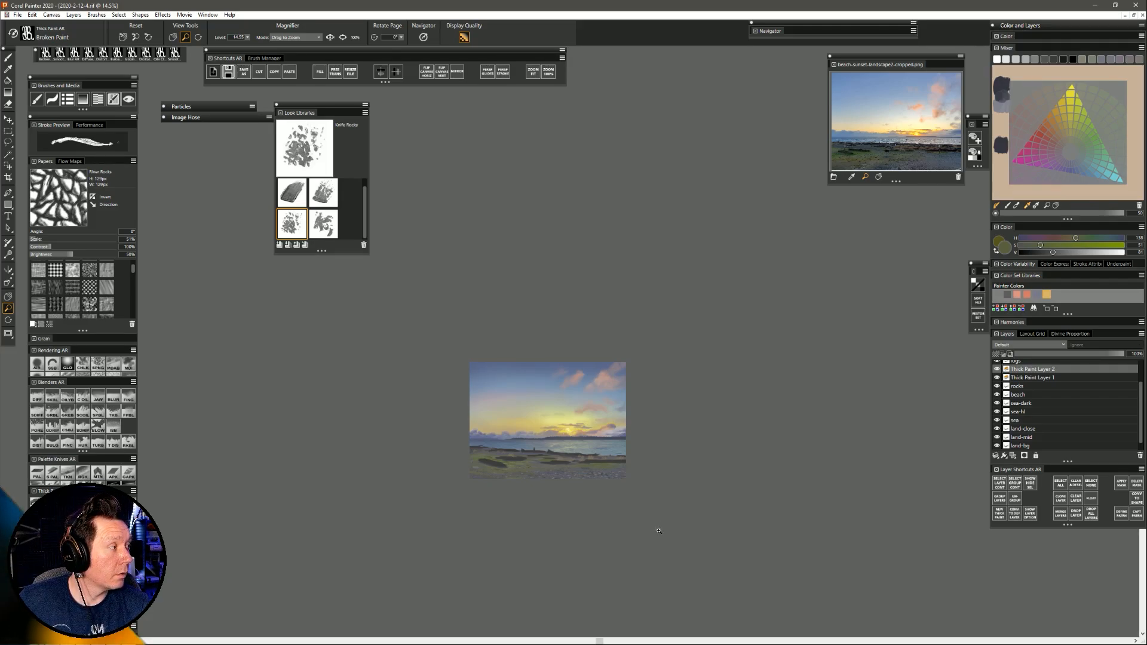
{"action": "mouse_move", "coordinate": [575, 425]}
{"action": "left_mouse_down"}
{"action": "mouse_move", "coordinate": [586, 410]}
{"action": "mouse_move", "coordinate": [568, 354]}
{"action": "left_mouse_up"}
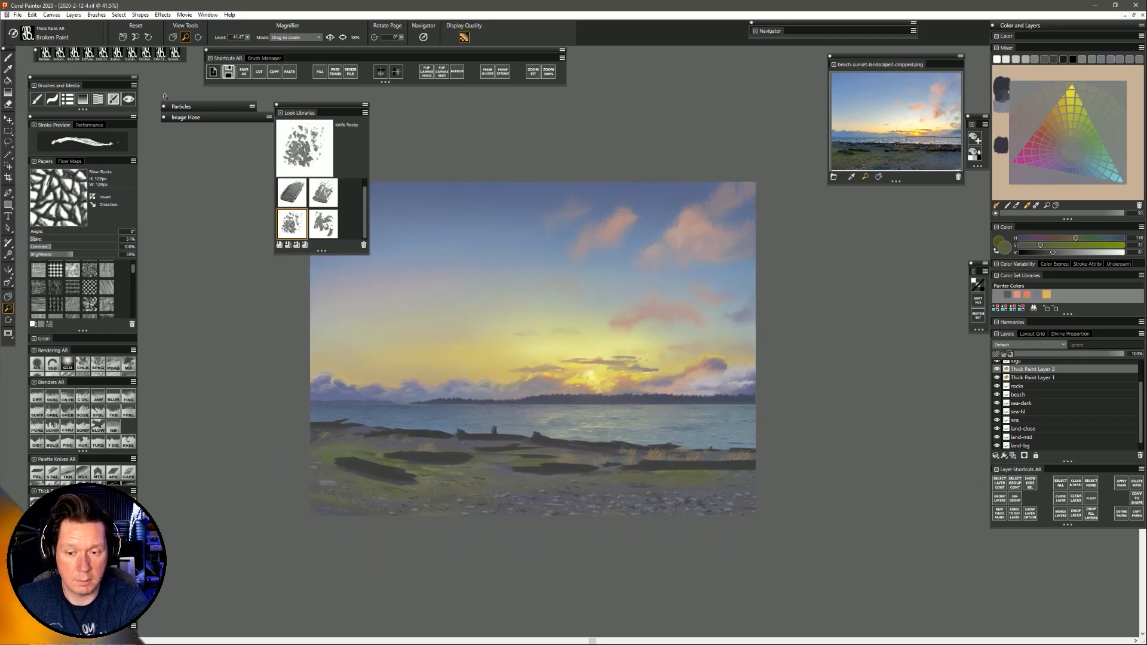
{"action": "left_click", "coordinate": [129, 100]}
{"action": "left_click_drag", "start_coordinate": [563, 467], "coordinate": [574, 494]}
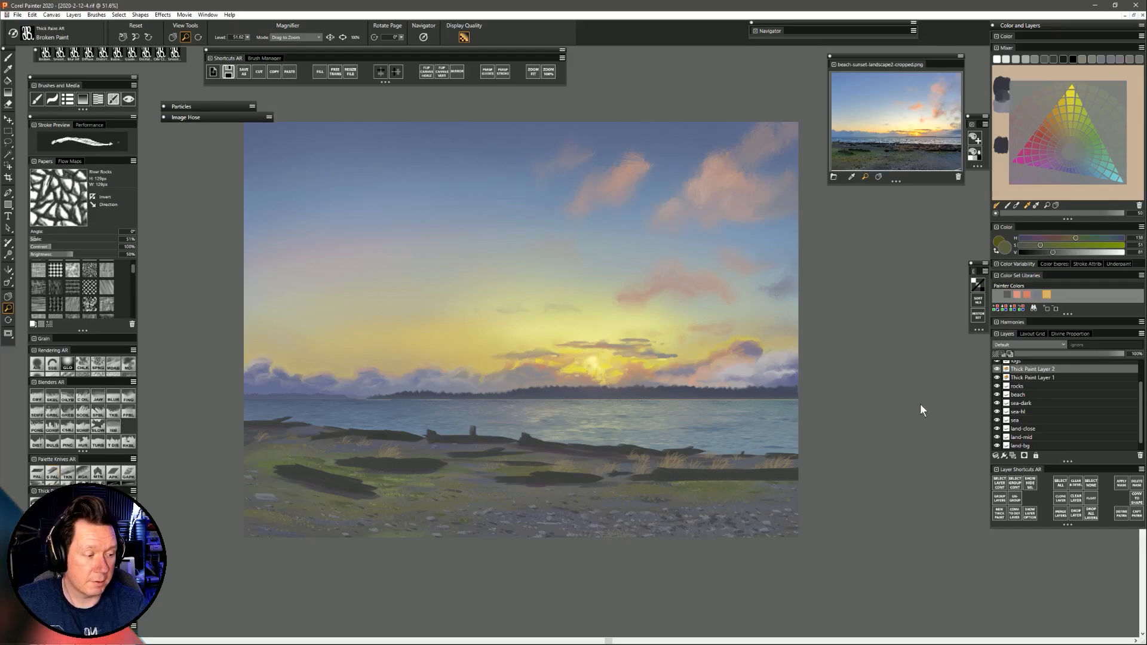
Choose the Smooth Palette Knife AR brush and rename Thick Paint Layer 1 as rocks-detail1 and Thick Paint Layer 2 as rocks-detail2.
{"action": "key", "text": "b"}
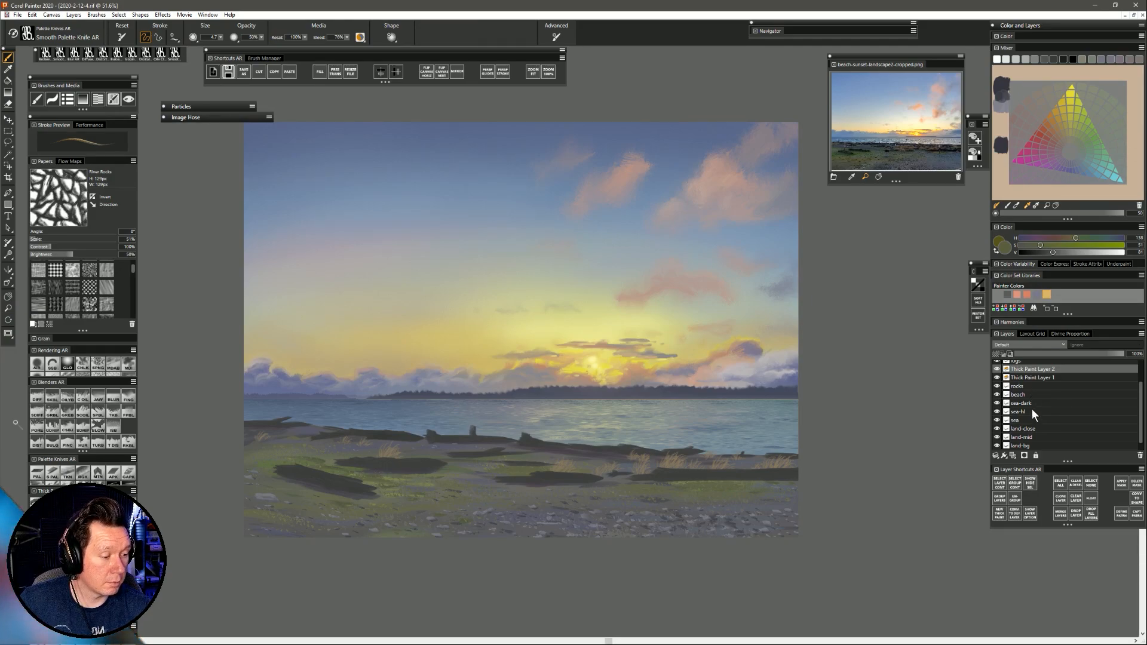
{"action": "double_click", "coordinate": [1033, 378]}
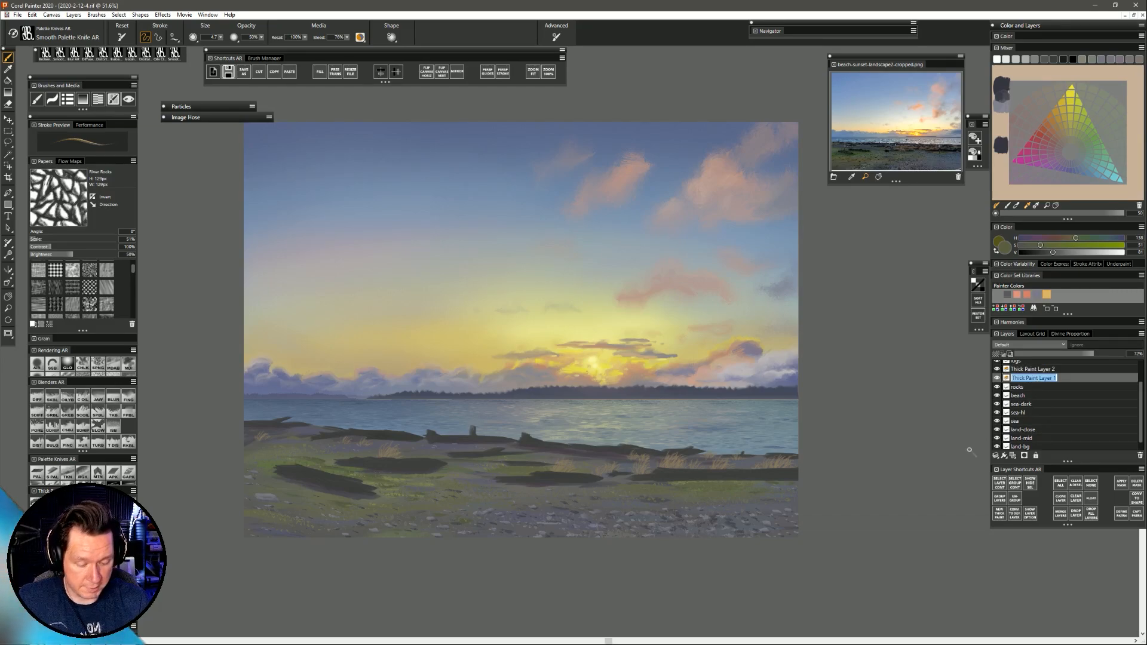
{"action": "key", "text": "BackSpace"}
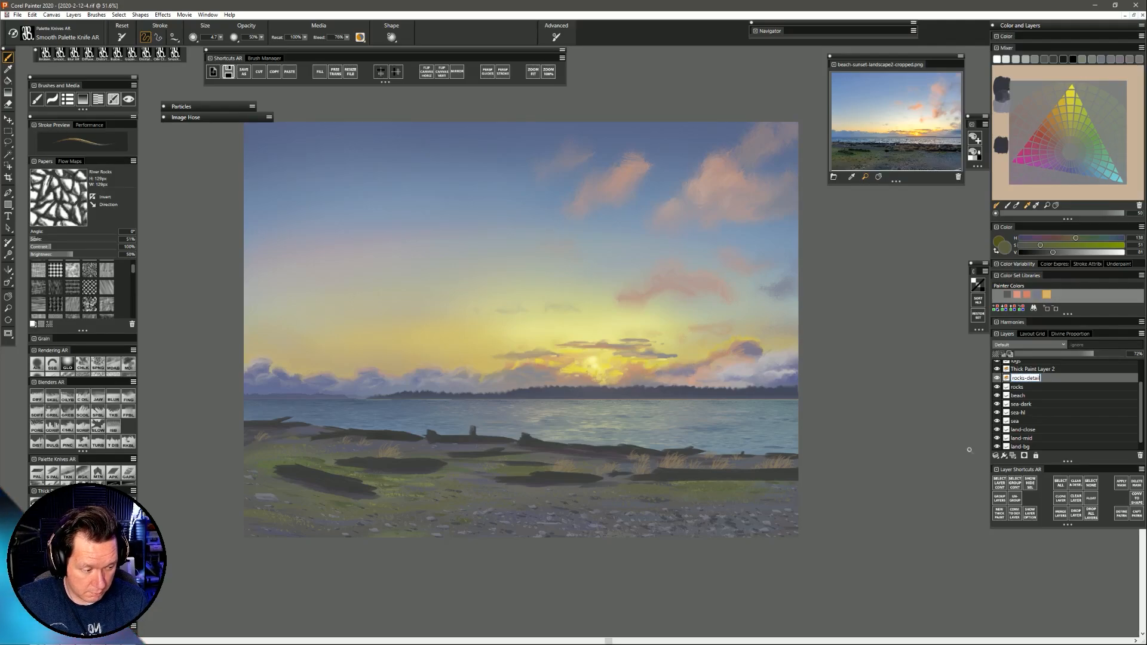
{"action": "key", "text": "ctrl+a"}
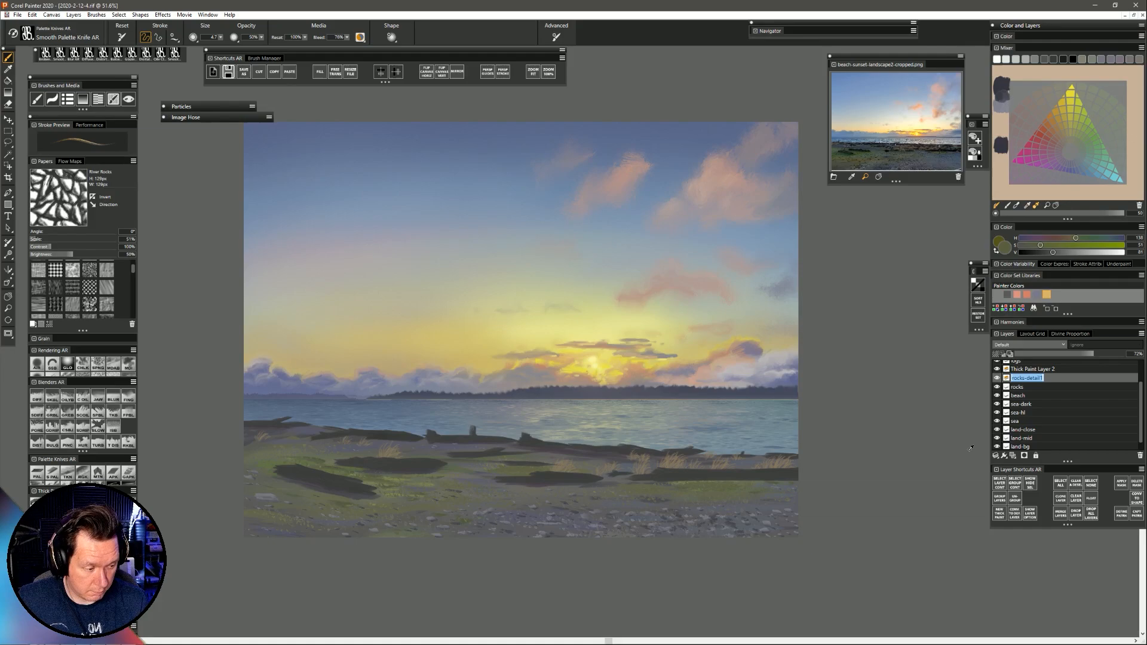
{"action": "double_click", "coordinate": [1037, 369]}
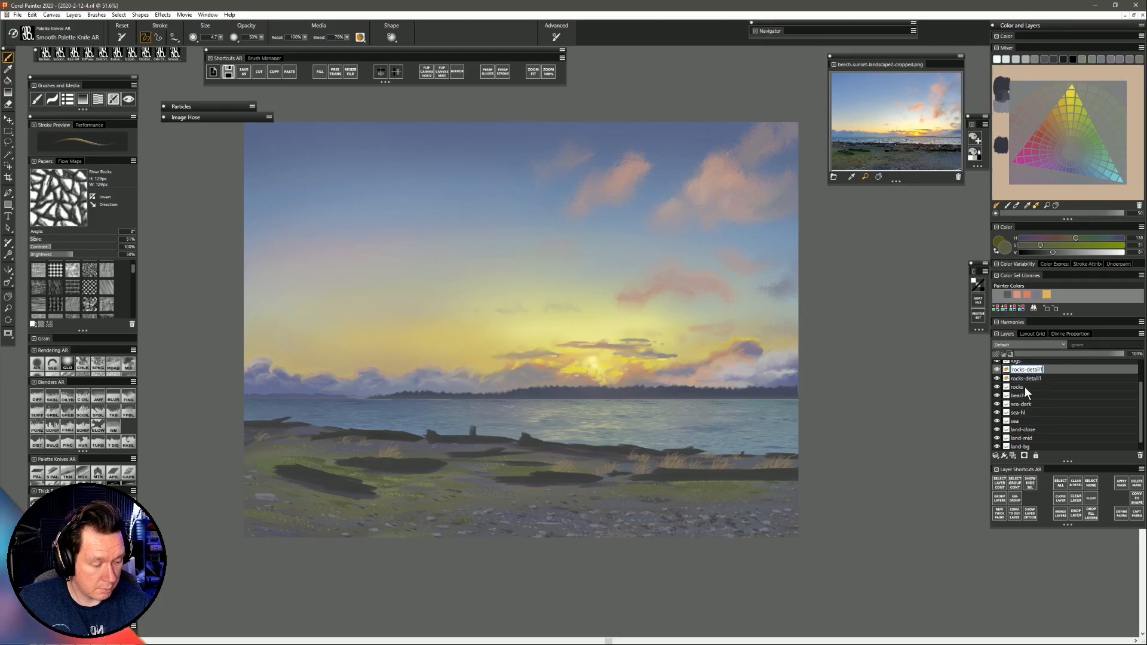
{"action": "type", "text": "rocks-detail2"}
{"action": "key", "text": "Return"}
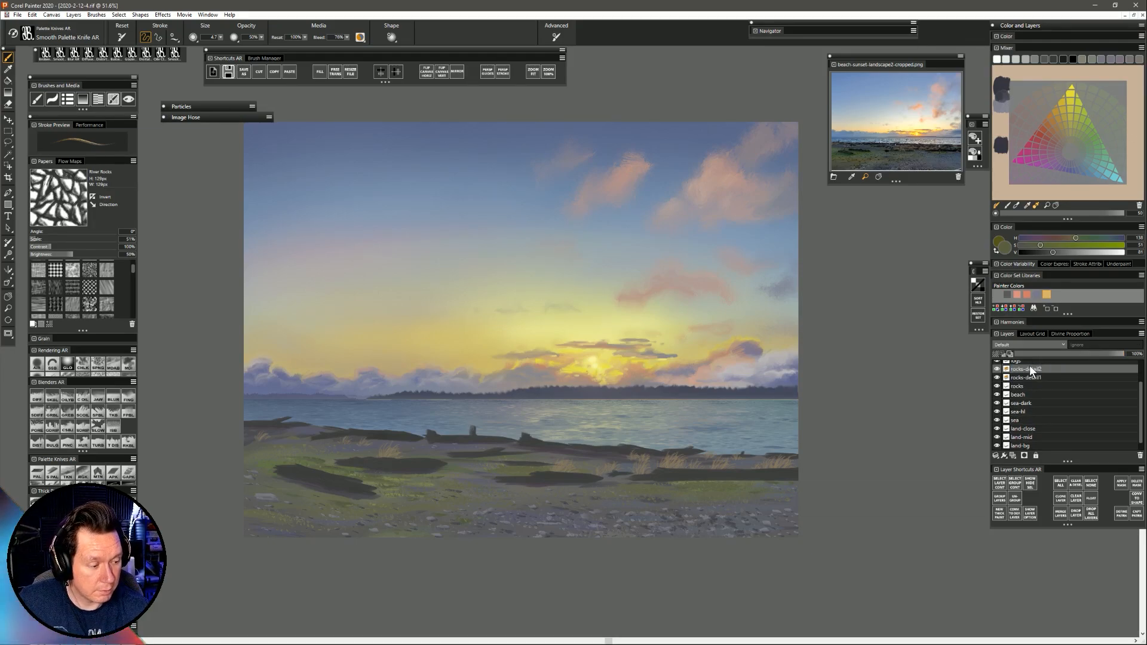
Select the logs layer, extend the layer list to show every layer, and check the painting's tones with the value layer.
{"action": "left_click", "coordinate": [1034, 362]}
{"action": "left_click_drag", "start_coordinate": [1068, 462], "coordinate": [1067, 569]}
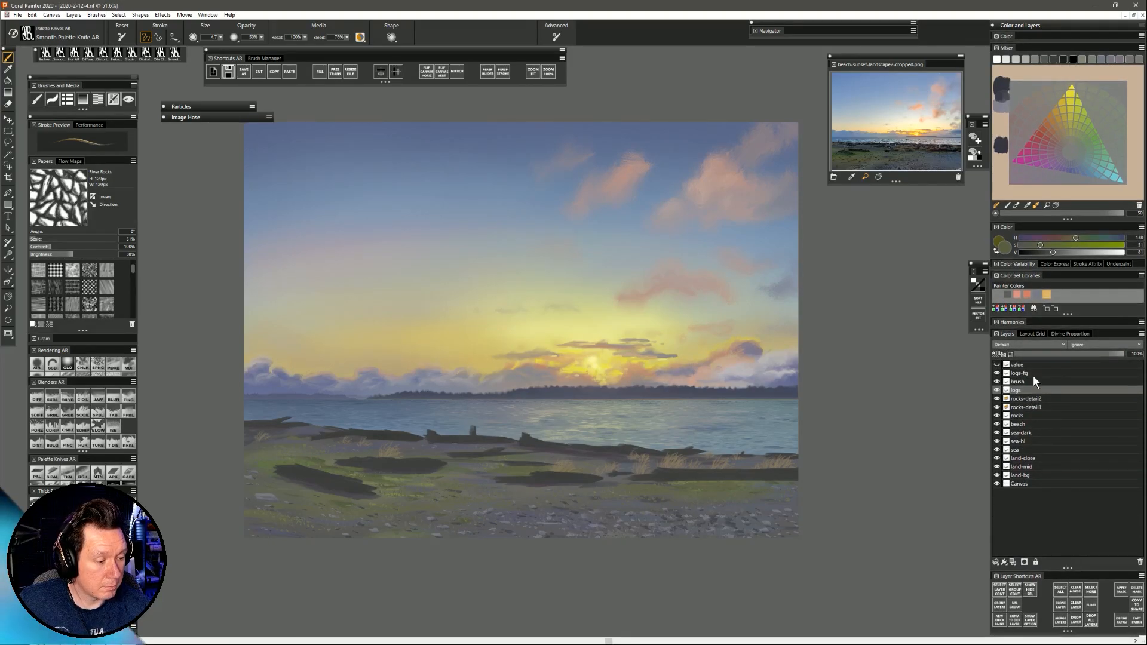
{"action": "left_click", "coordinate": [997, 364]}
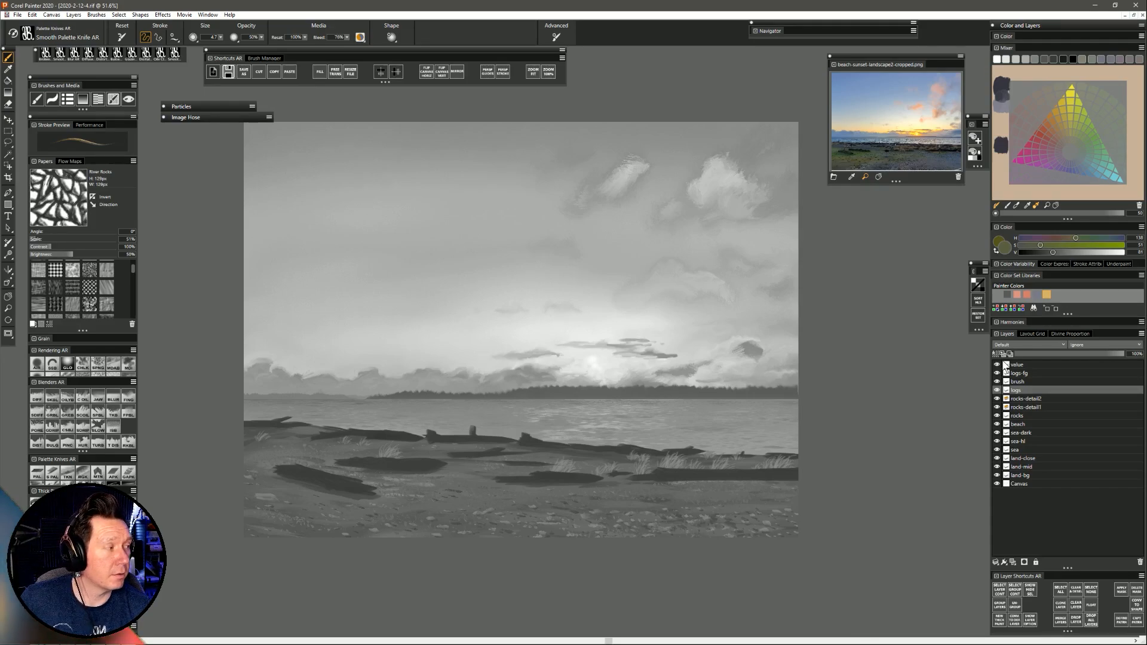
{"action": "left_click", "coordinate": [997, 365]}
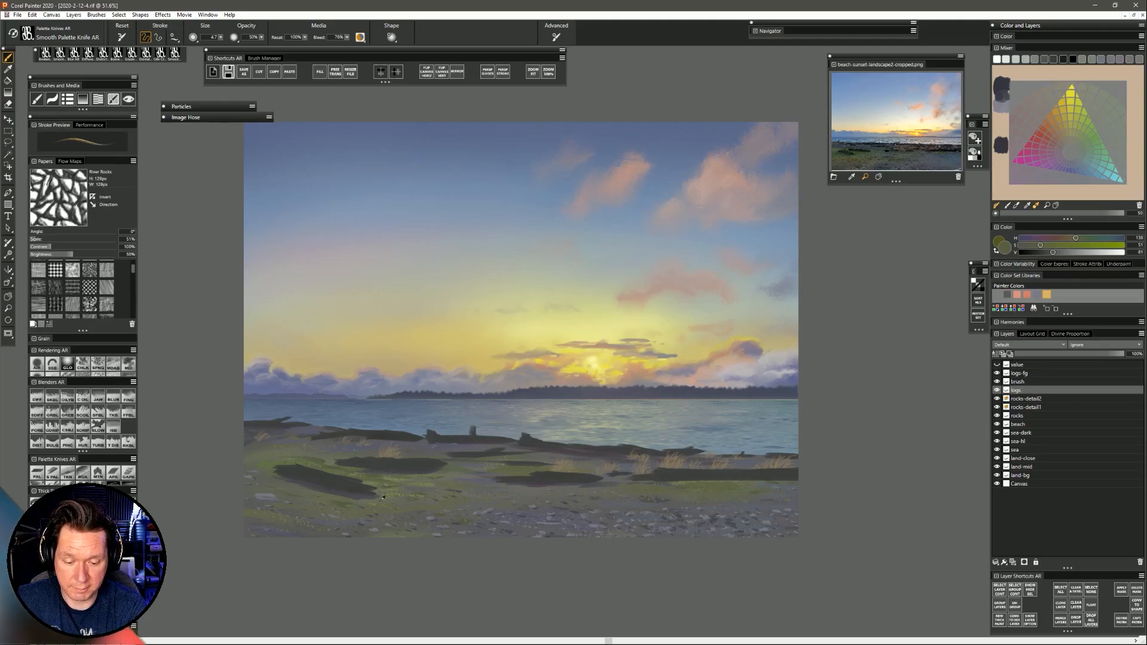
Sample a brownish grey from around the front log and lighten it slightly, judging its tone against the value layer.
{"action": "left_click", "coordinate": [998, 365]}
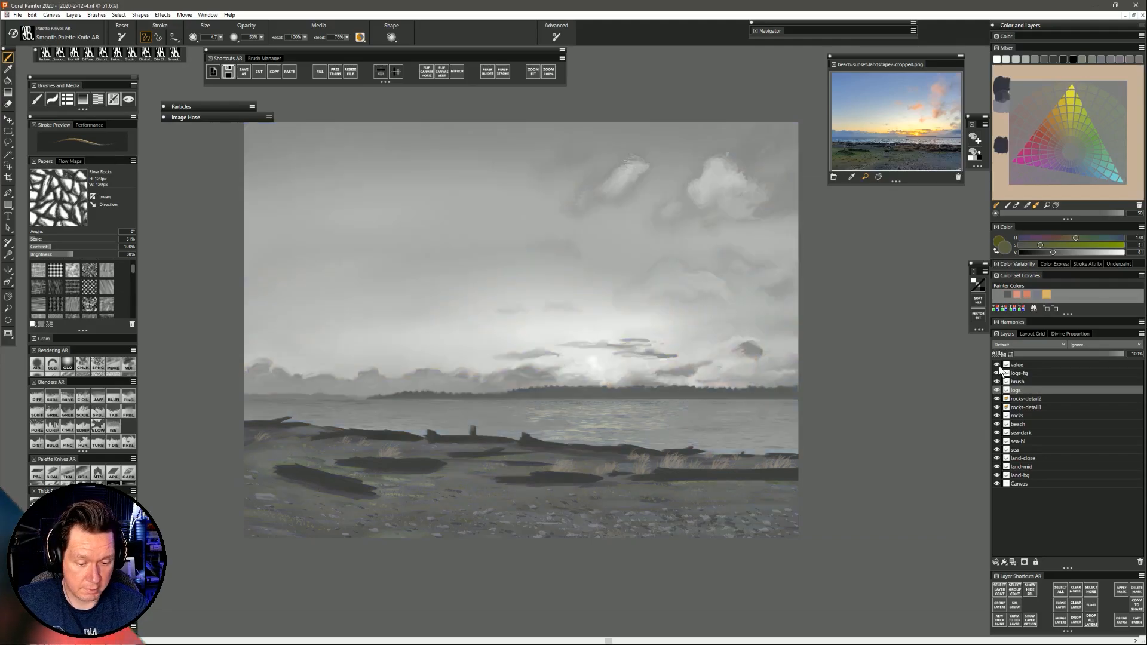
{"action": "left_click", "coordinate": [352, 491], "text": "alt"}
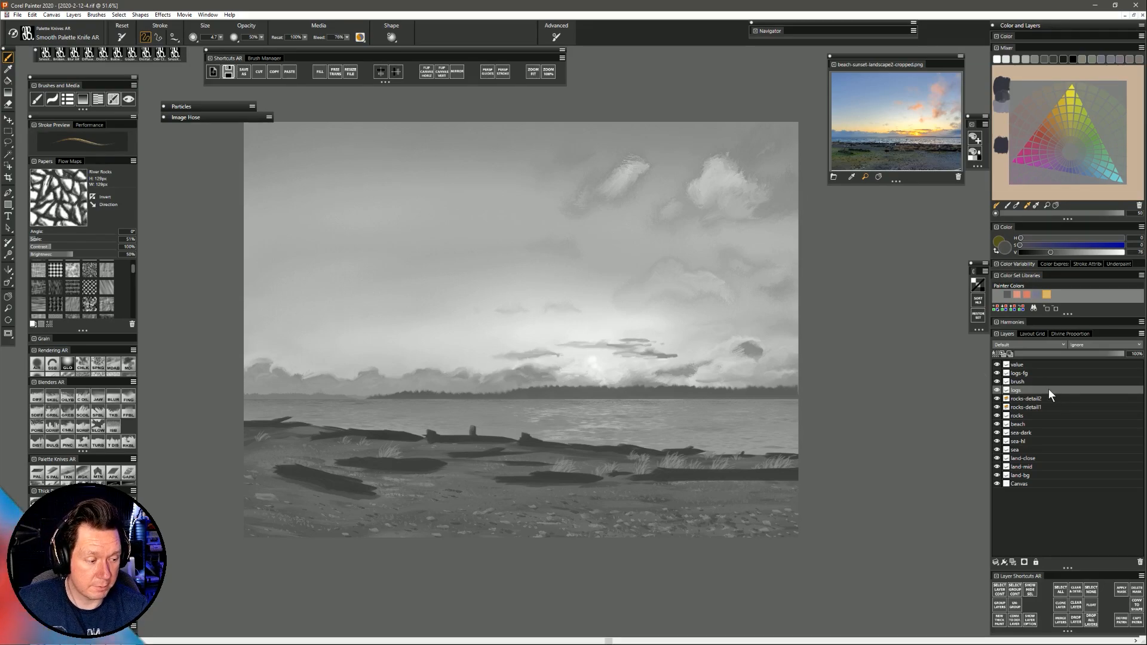
{"action": "left_click", "coordinate": [998, 365]}
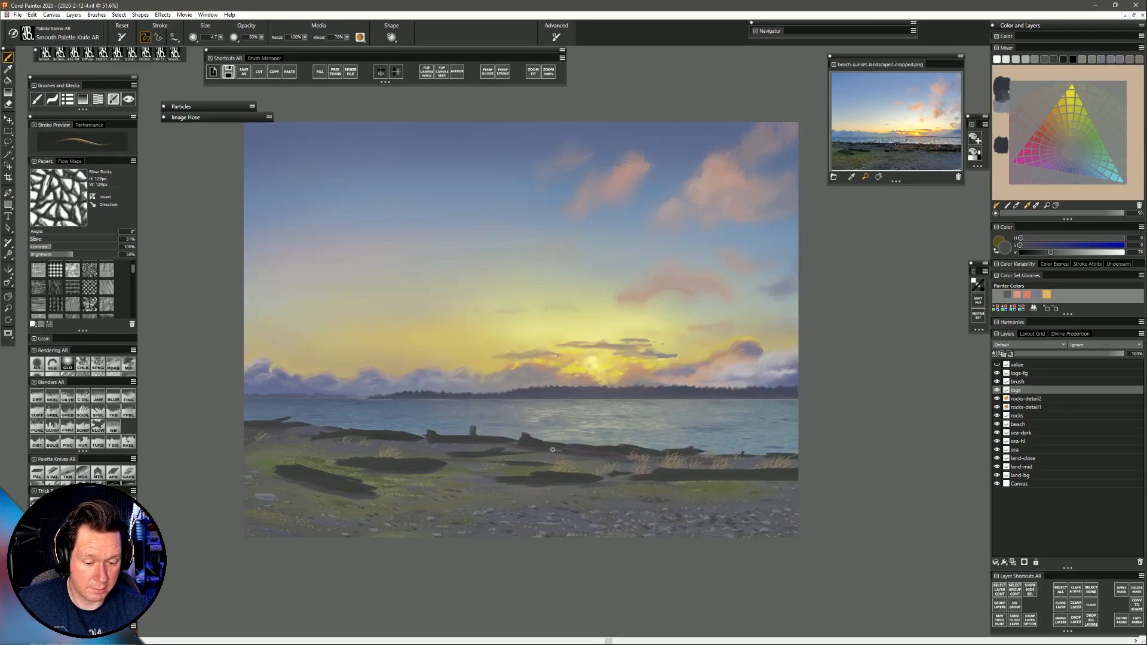
{"action": "left_click", "coordinate": [345, 488], "text": "alt"}
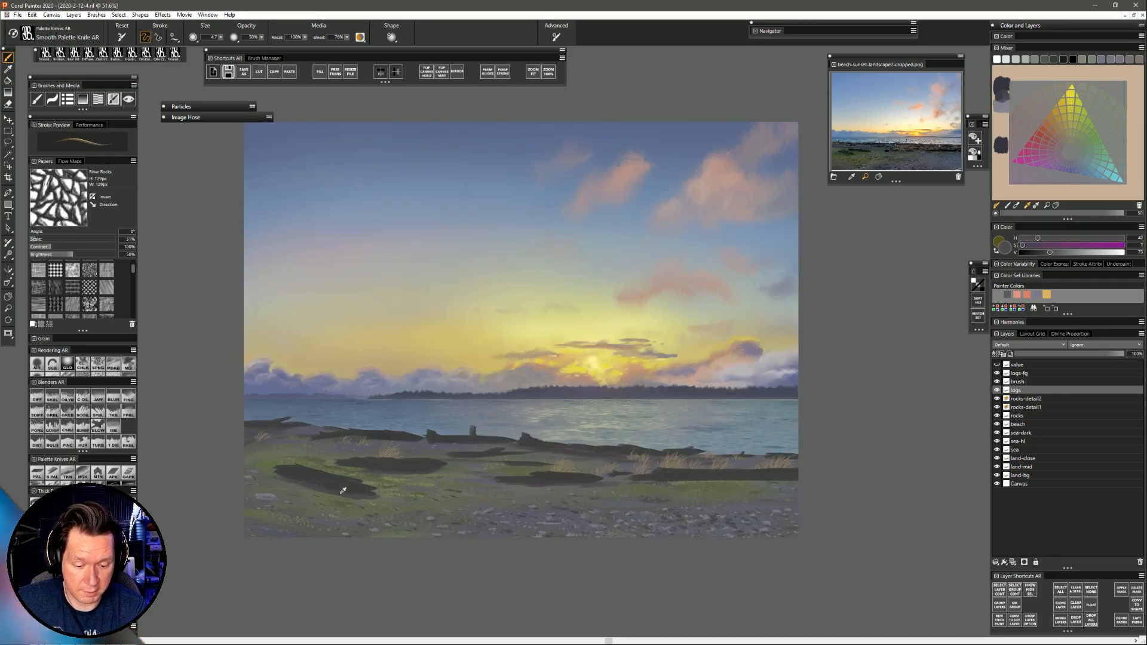
{"action": "left_click", "coordinate": [997, 365]}
{"action": "left_click_drag", "start_coordinate": [1051, 253], "coordinate": [1053, 252]}
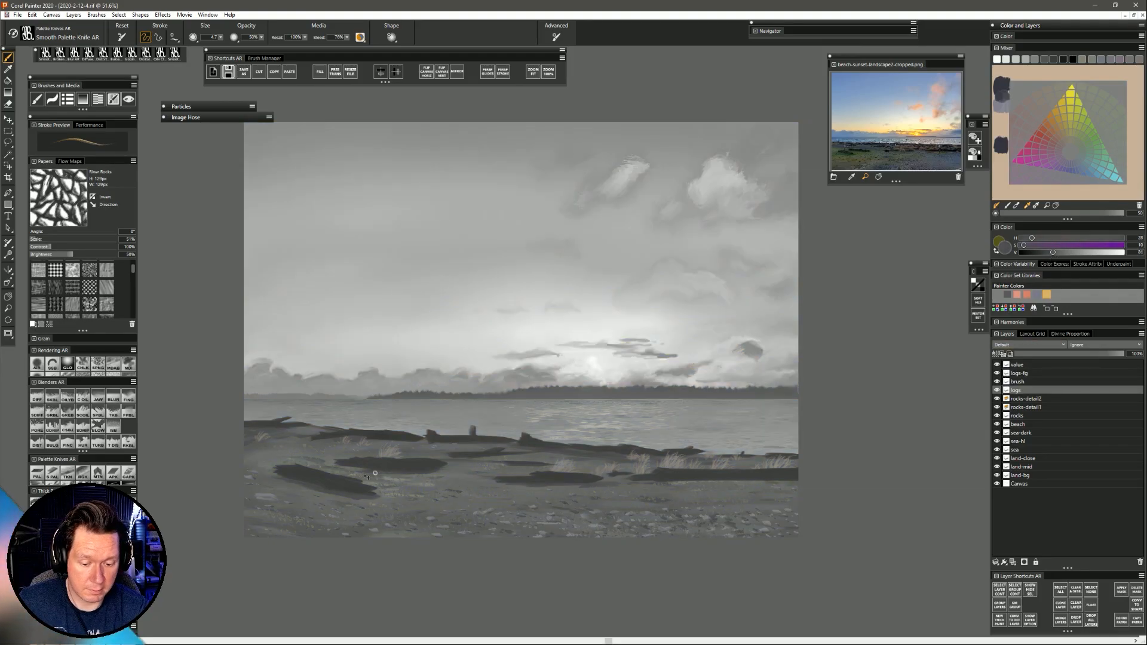
Lighten the grey further, stroke it along the lower parts of the foreground logs in greyscale view, and hide the value layer.
{"action": "left_click_drag", "start_coordinate": [320, 479], "coordinate": [329, 481]}
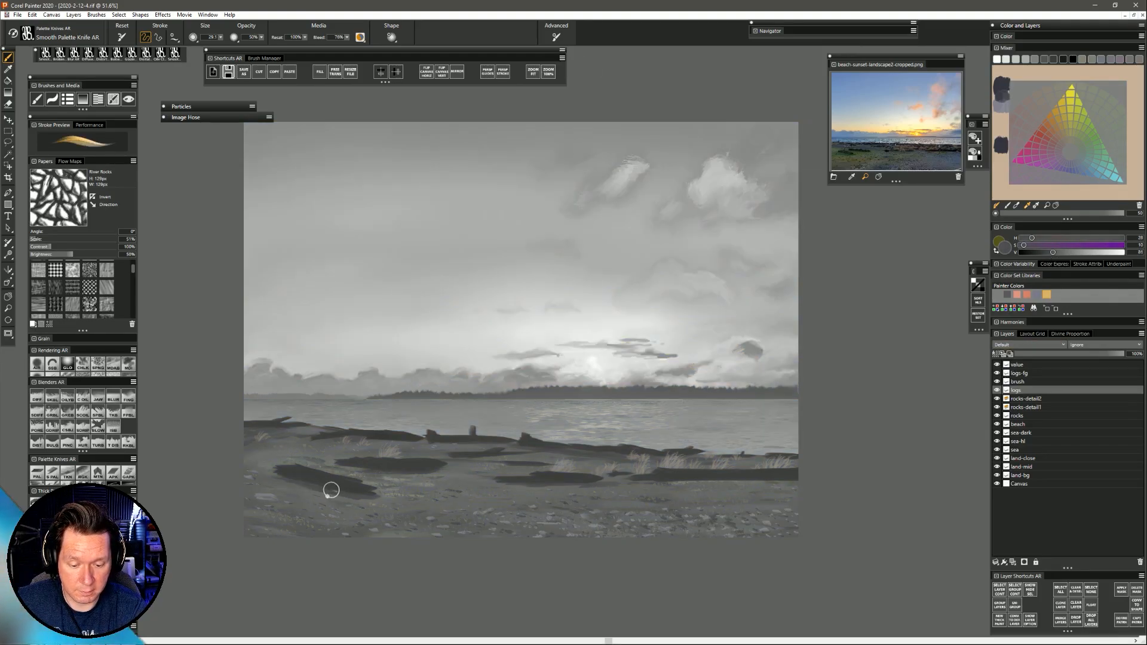
{"action": "left_click_drag", "start_coordinate": [1053, 251], "coordinate": [1056, 251]}
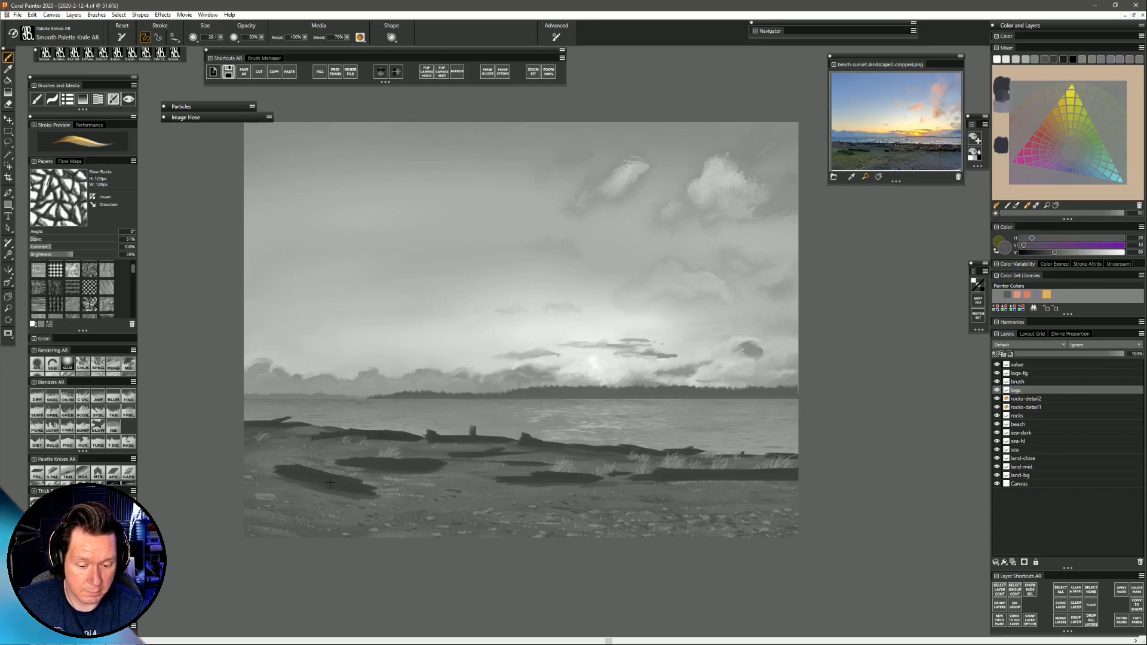
{"action": "mouse_move", "coordinate": [329, 482]}
{"action": "left_mouse_down"}
{"action": "mouse_move", "coordinate": [286, 478]}
{"action": "mouse_move", "coordinate": [373, 497]}
{"action": "left_mouse_up"}
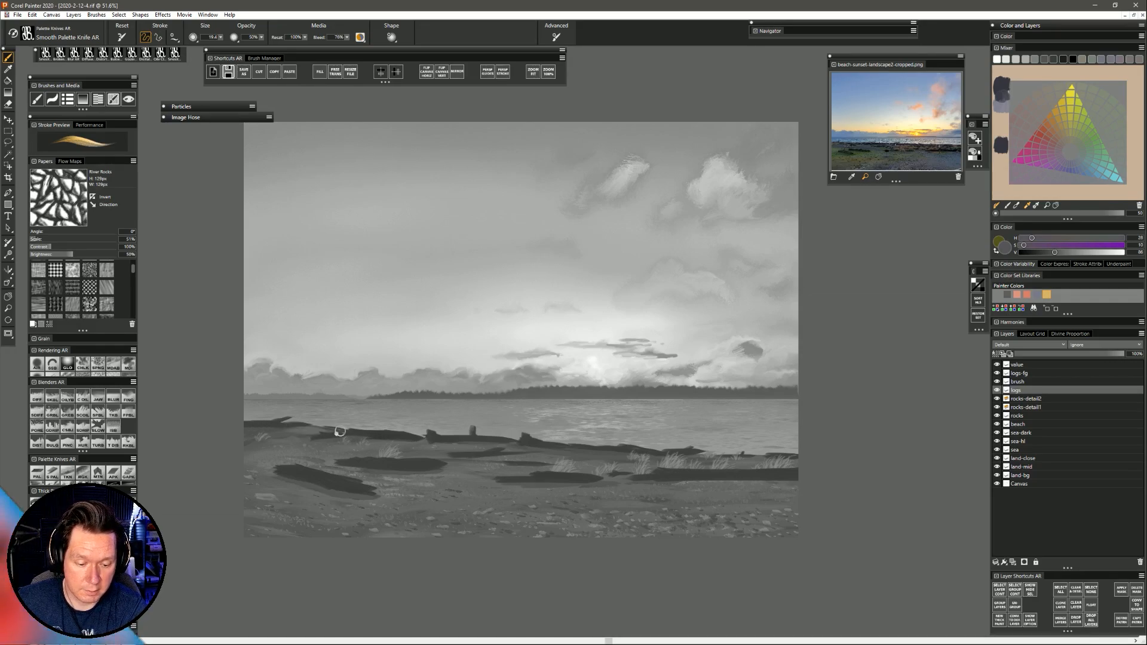
{"action": "left_click_drag", "start_coordinate": [683, 482], "coordinate": [752, 481]}
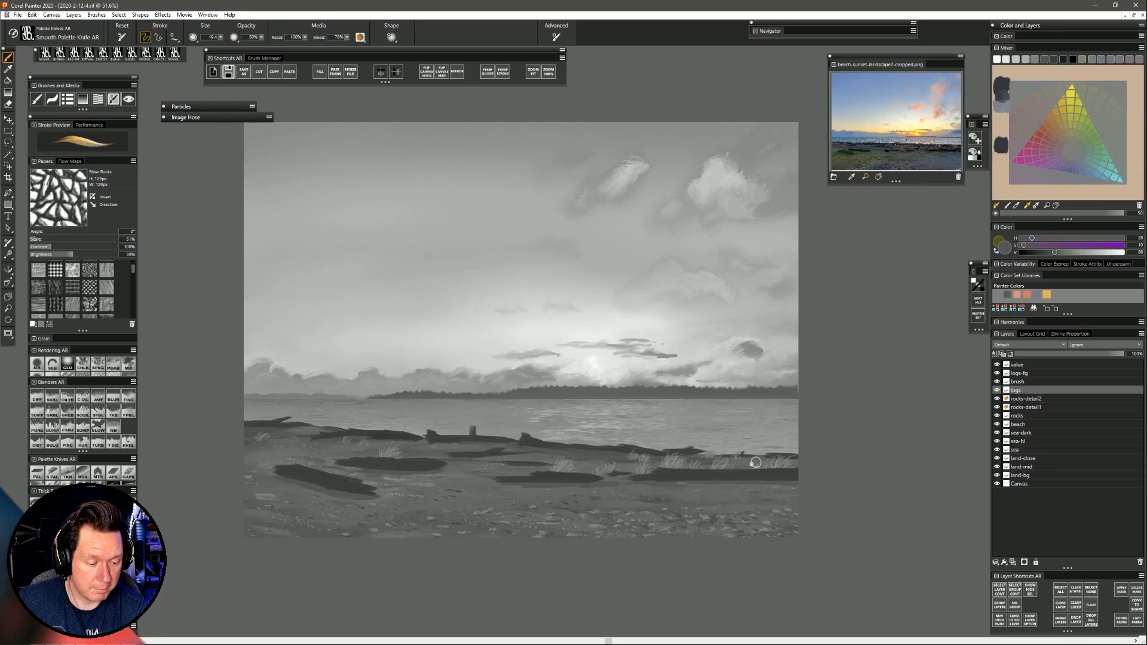
{"action": "left_click", "coordinate": [996, 365]}
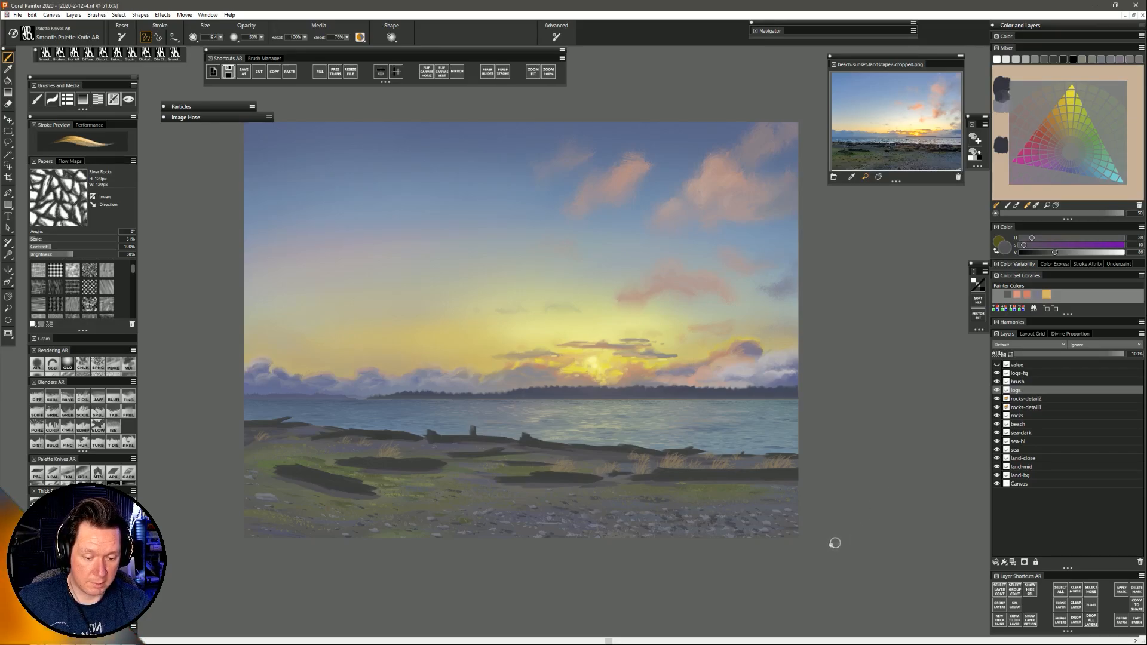
Check the seascape's tonal values by briefly showing the greyscale value layer, and return to full colour.
{"action": "left_click", "coordinate": [8, 309]}
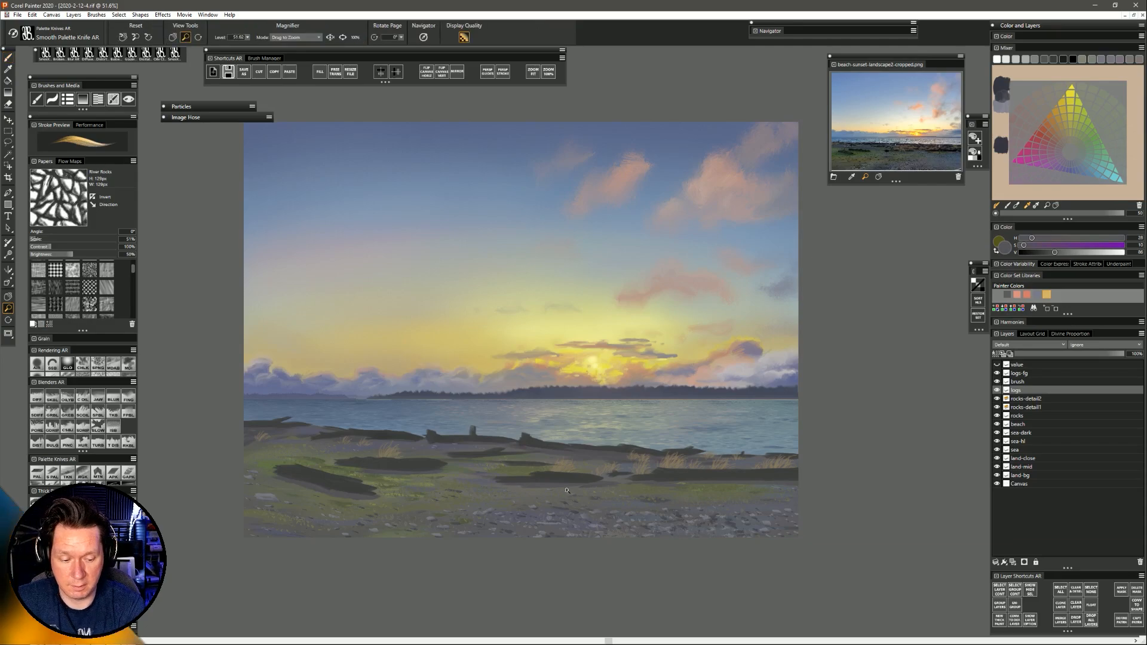
{"action": "left_click_drag", "start_coordinate": [566, 490], "coordinate": [538, 499]}
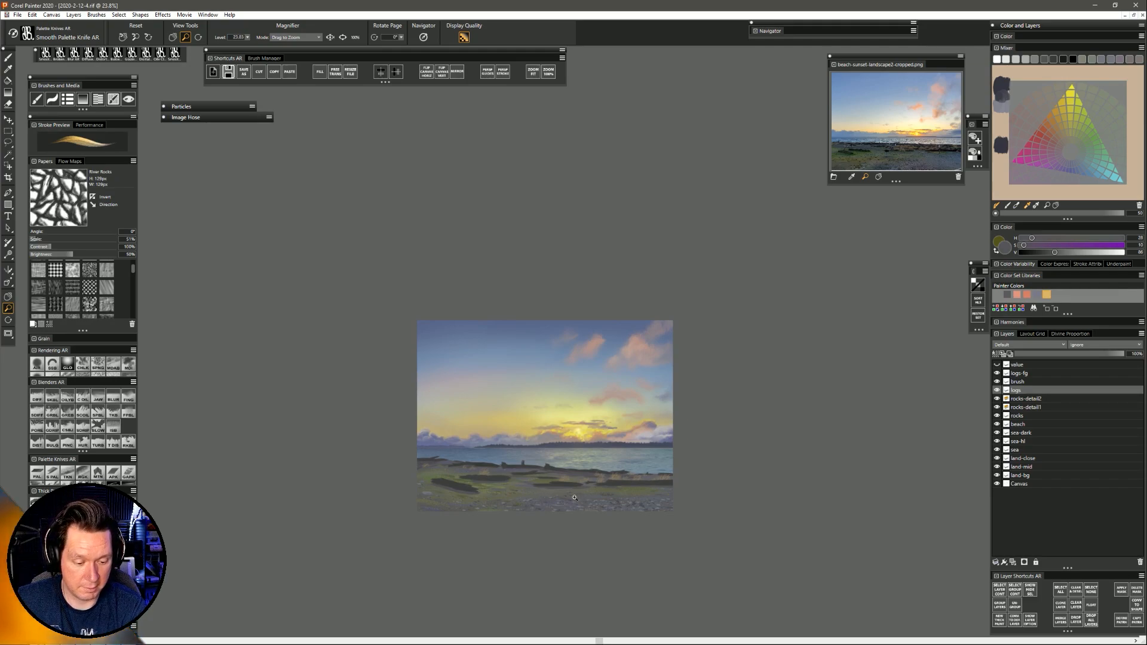
{"action": "left_click_drag", "start_coordinate": [574, 497], "coordinate": [863, 430]}
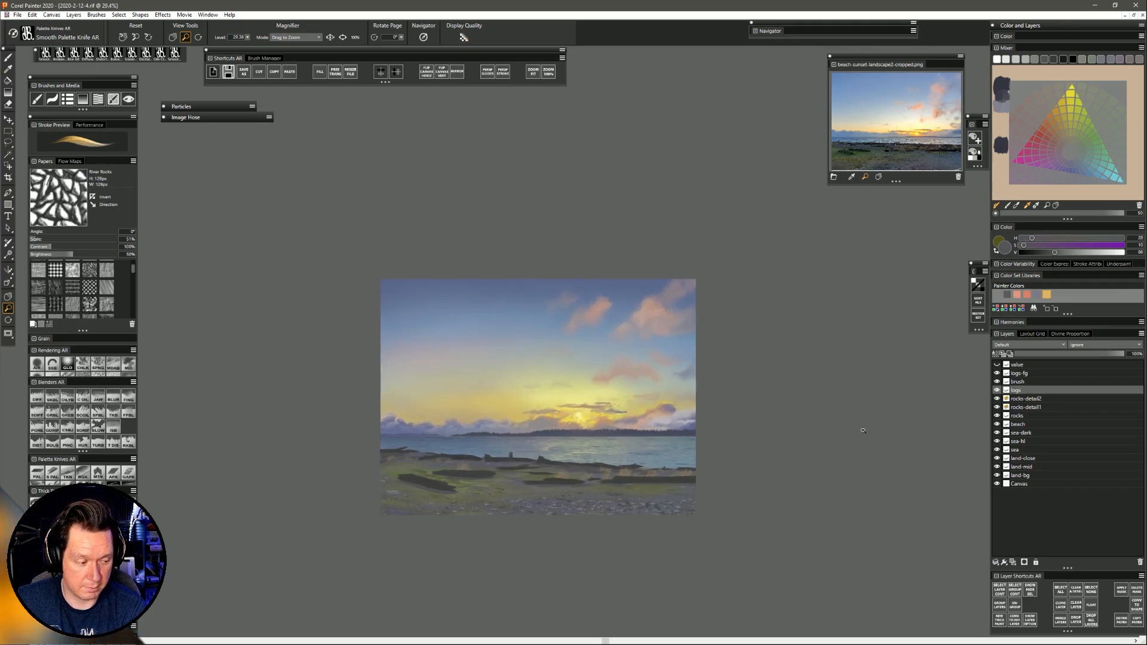
{"action": "left_click", "coordinate": [997, 365]}
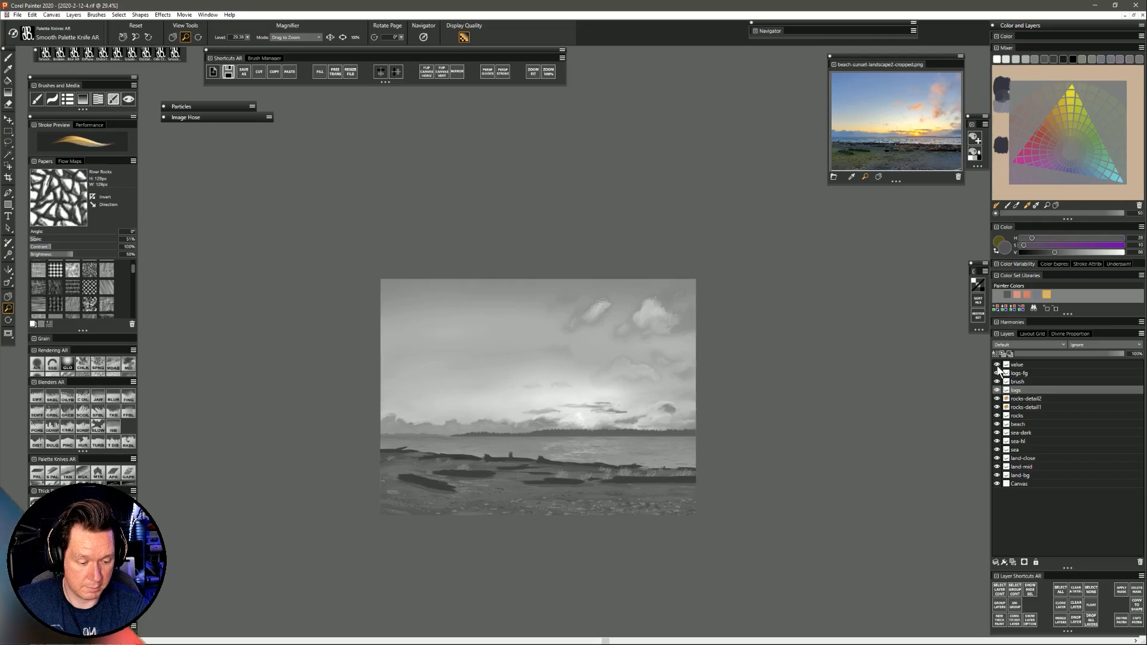
{"action": "left_click", "coordinate": [997, 366]}
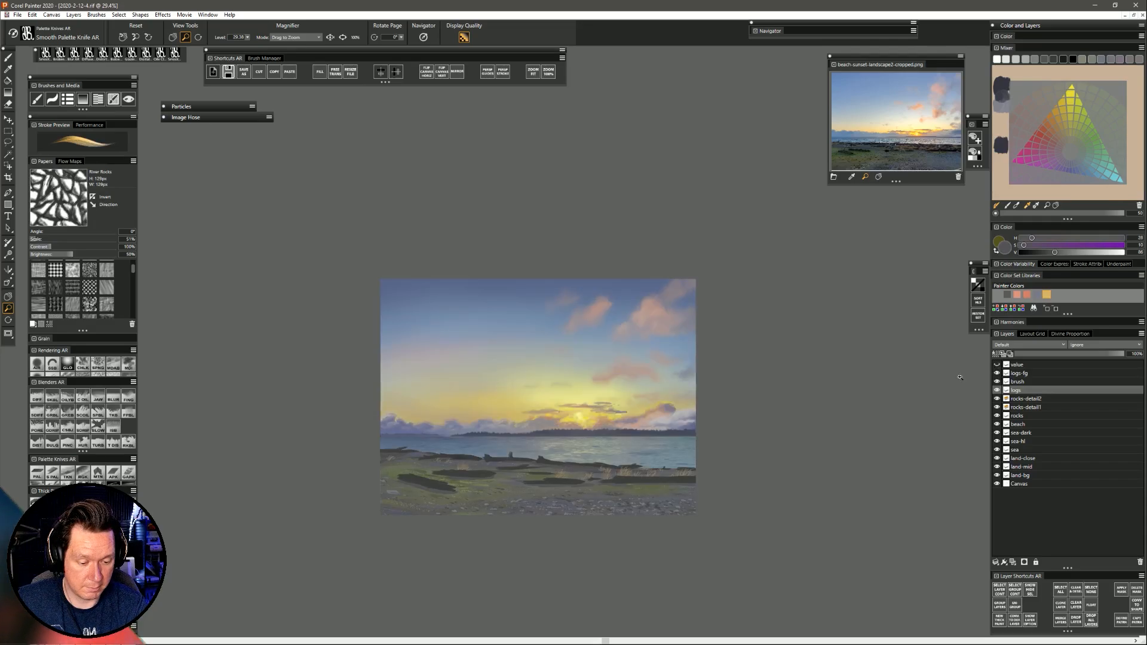
{"action": "left_click_drag", "start_coordinate": [605, 494], "coordinate": [619, 493]}
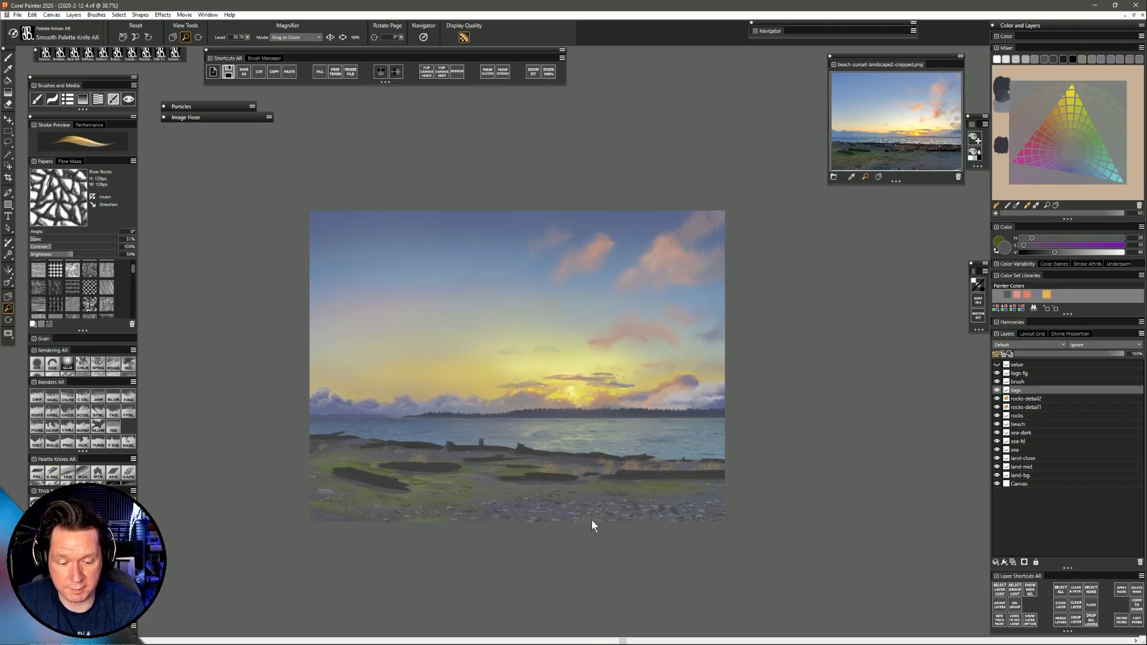
Sample the grey-purple of the pebble foreground for the Smooth Palette Knife AR, enlarge the brush and lighten the colour to a value of 173.
{"action": "key", "text": "b"}
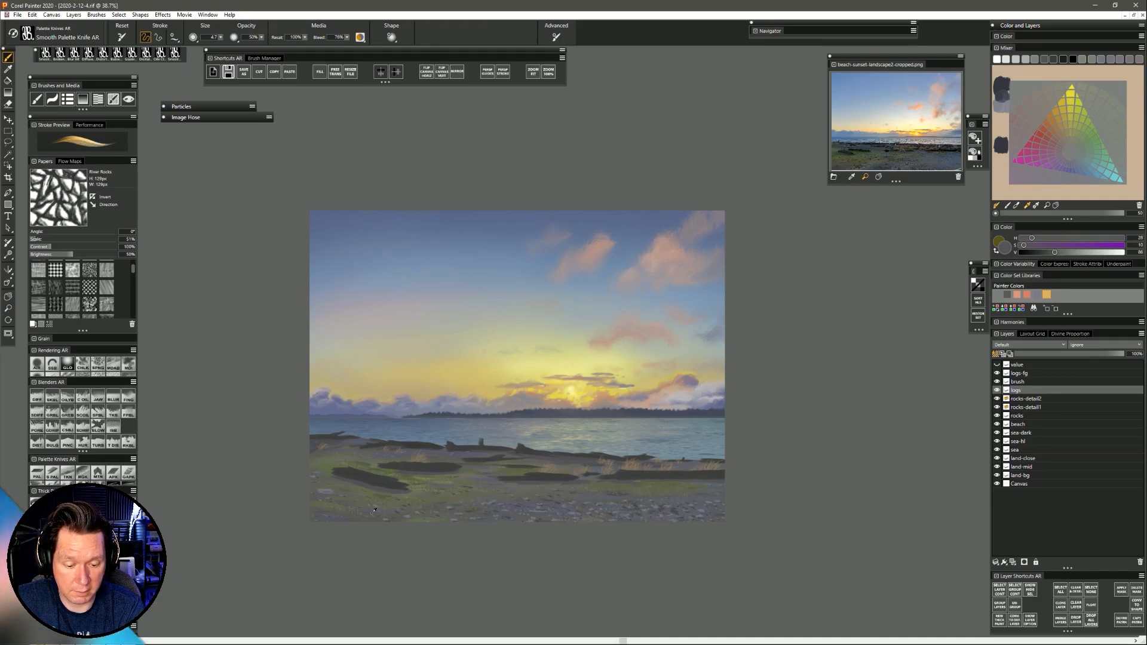
{"action": "left_click", "coordinate": [523, 505], "text": "alt"}
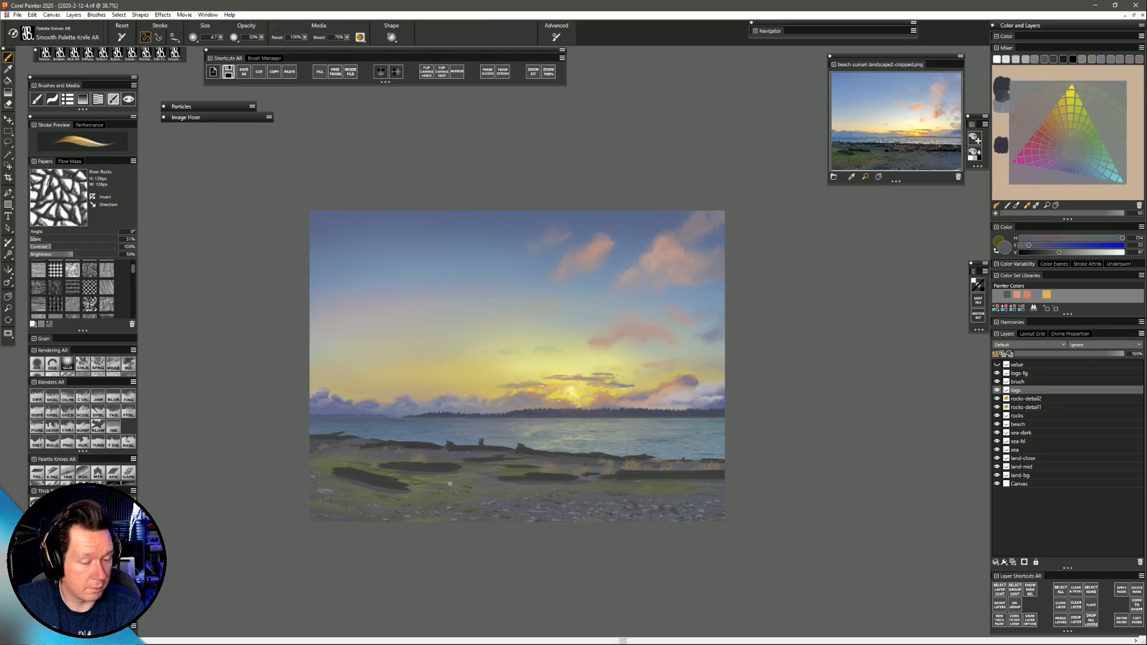
{"action": "left_click_drag", "start_coordinate": [359, 469], "coordinate": [365, 469]}
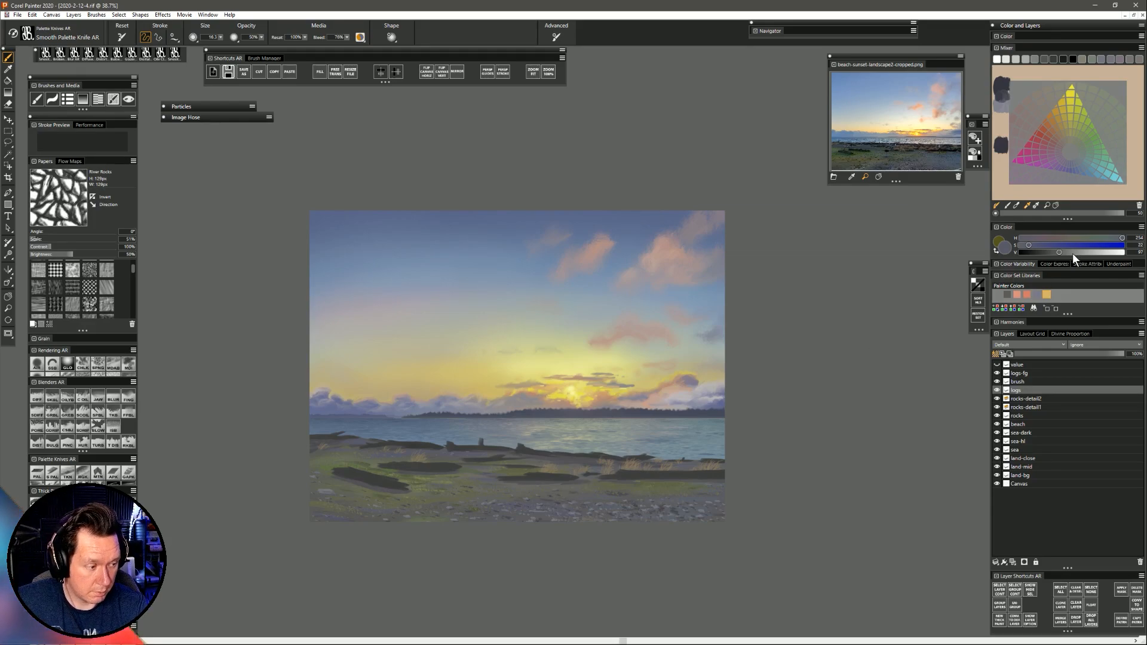
{"action": "left_click", "coordinate": [1072, 252]}
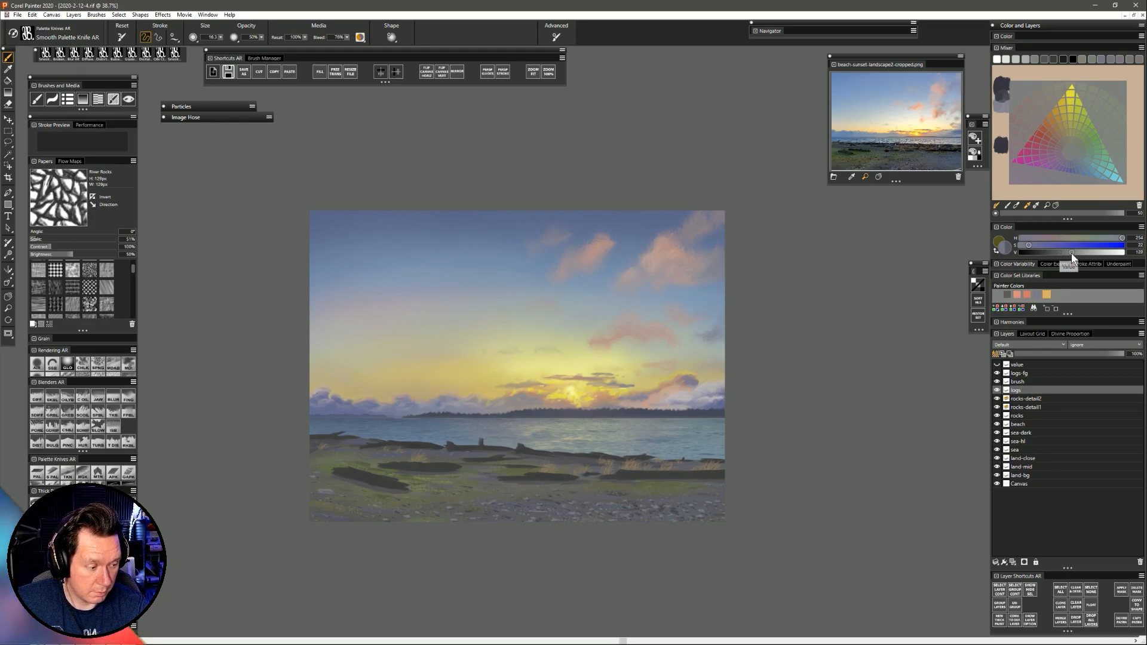
{"action": "left_click", "coordinate": [997, 390]}
{"action": "left_click", "coordinate": [997, 390]}
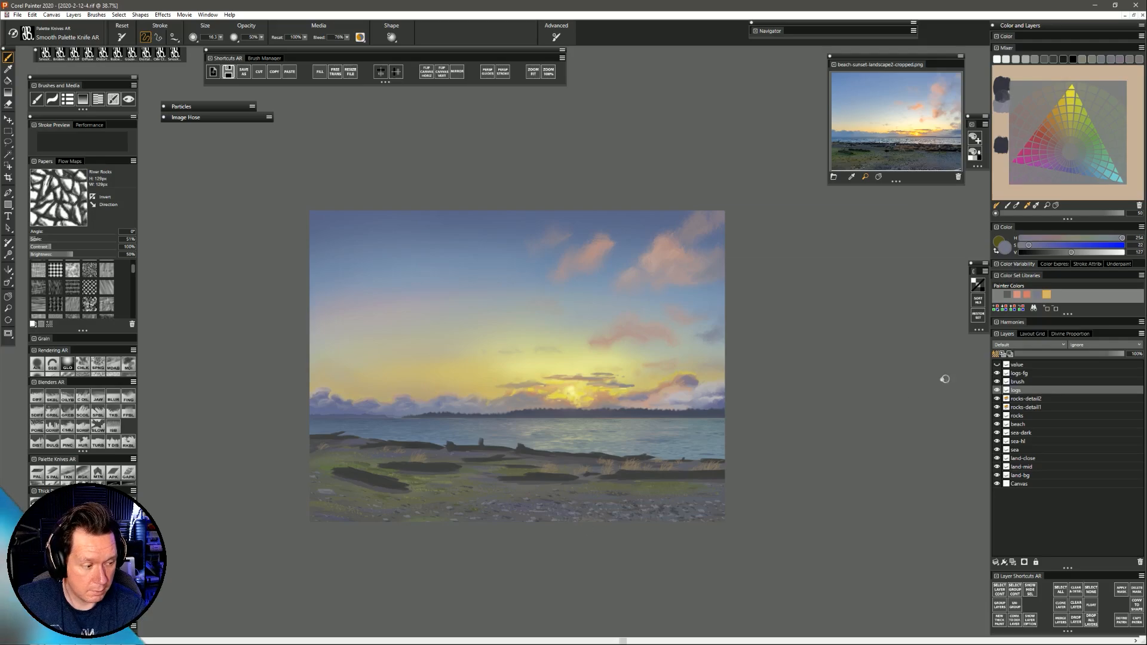
{"action": "left_click", "coordinate": [1091, 252]}
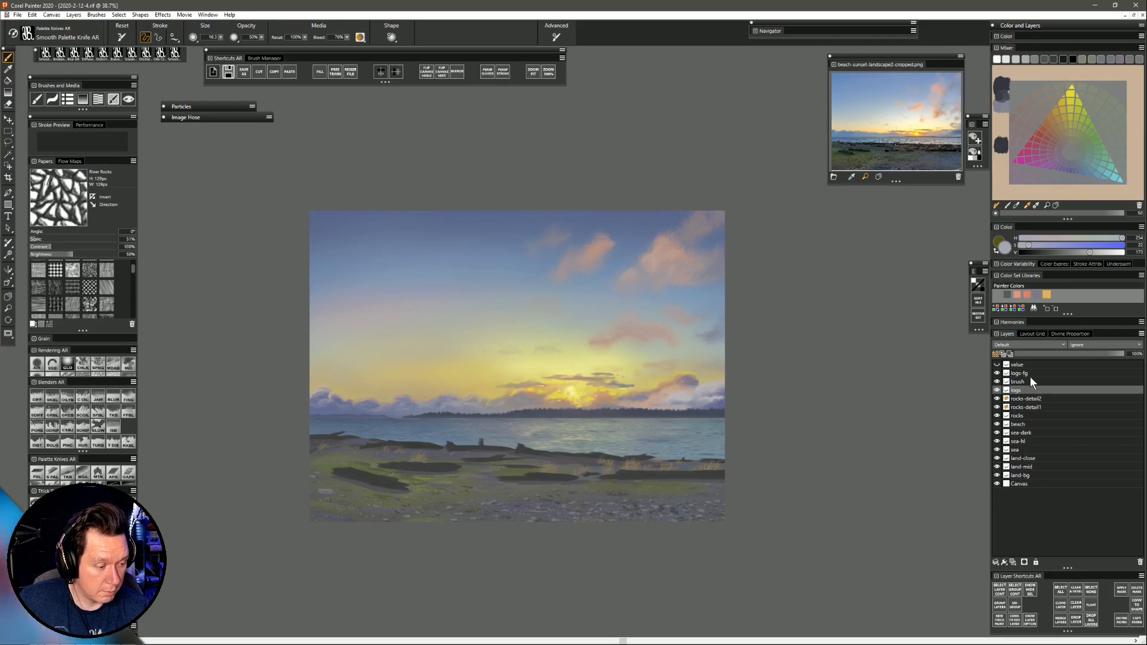
Check which logs the logs and logs-fg layers hold by toggling their visibility, and make logs-fg the active layer.
{"action": "left_click", "coordinate": [998, 390]}
{"action": "left_click", "coordinate": [998, 389]}
{"action": "left_click", "coordinate": [997, 373]}
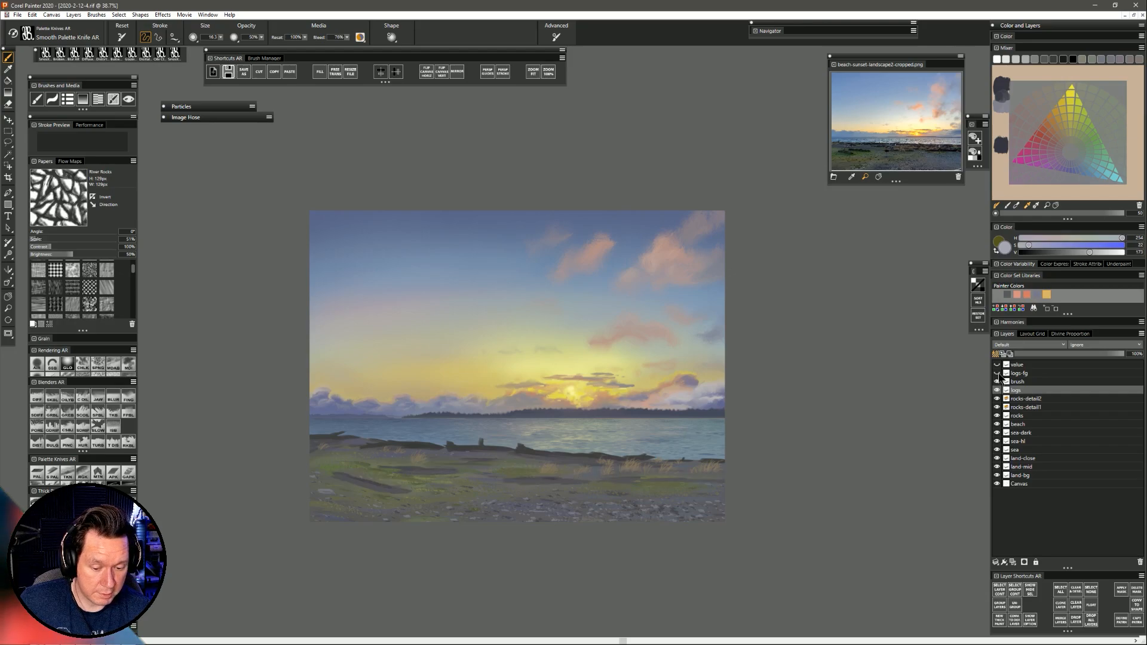
{"action": "left_click", "coordinate": [997, 374]}
{"action": "left_click", "coordinate": [1026, 373]}
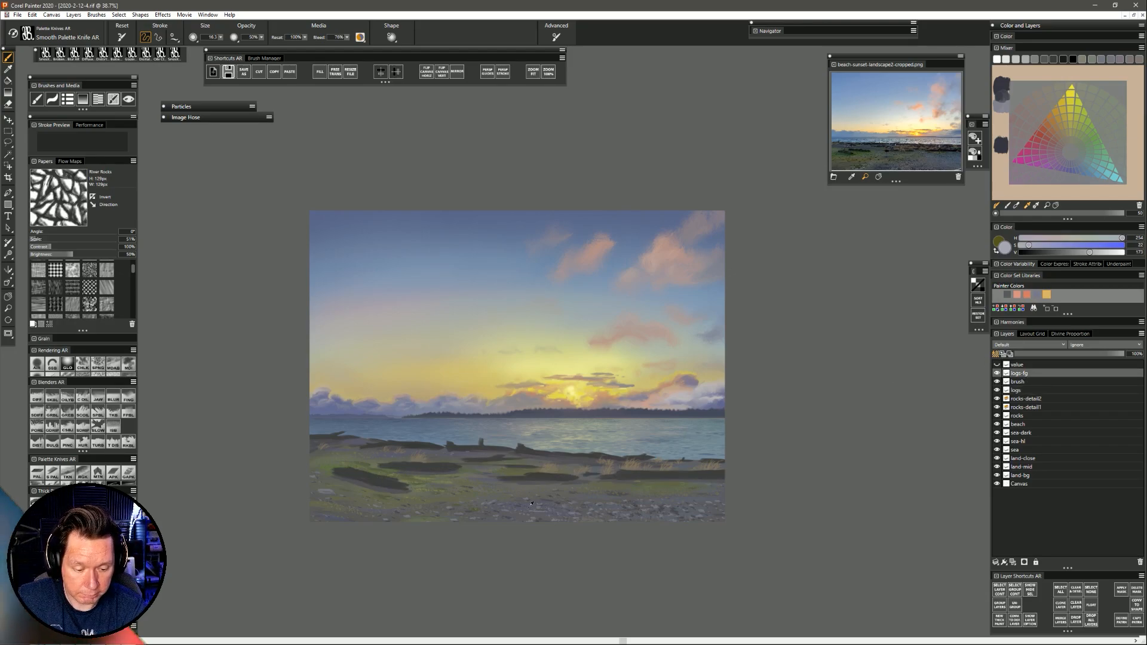
Paint soft highlights on the foreground logs with colours sampled from around them, shifting the sampled grey towards green.
{"action": "left_click", "coordinate": [352, 469], "text": "alt"}
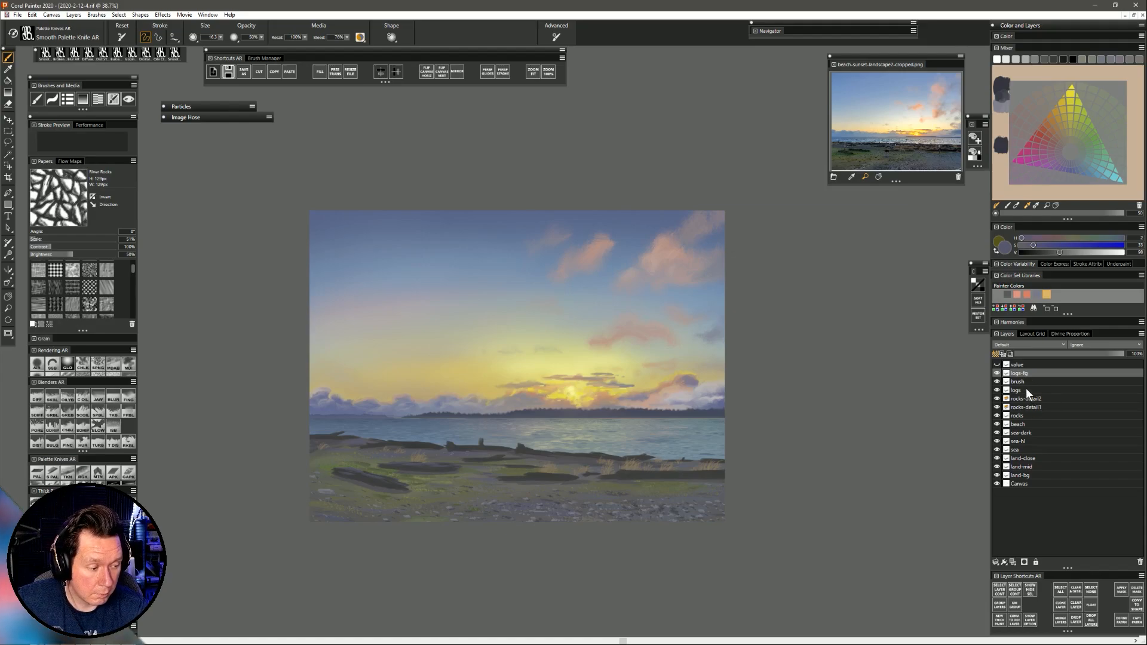
{"action": "left_click", "coordinate": [372, 465], "text": "alt"}
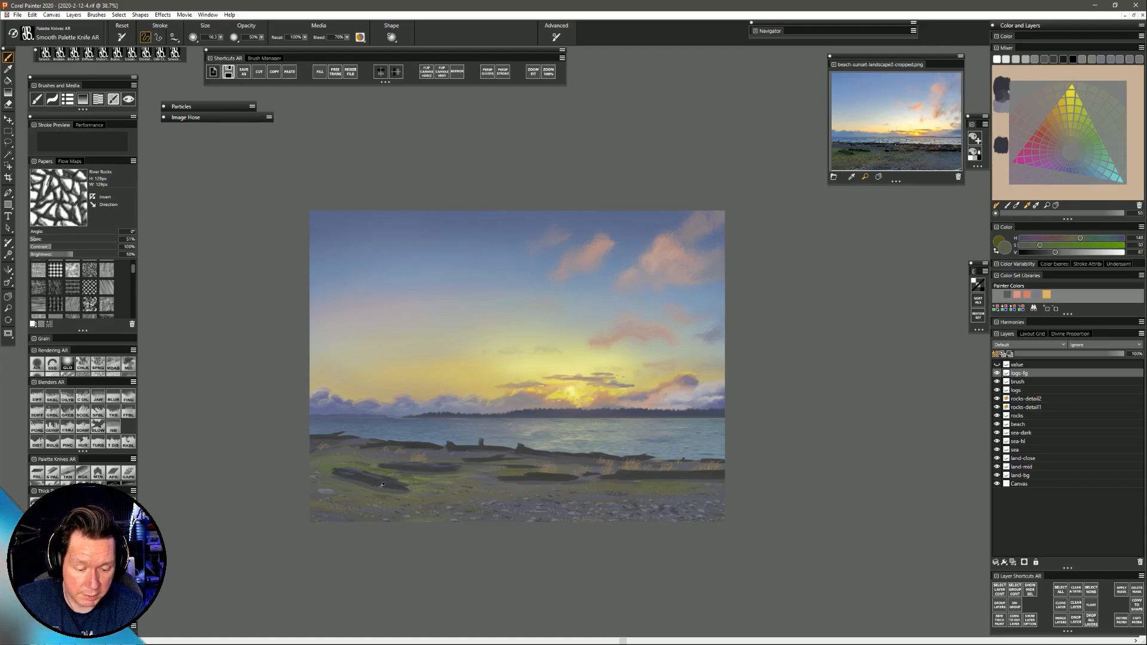
{"action": "left_click", "coordinate": [410, 479], "text": "alt"}
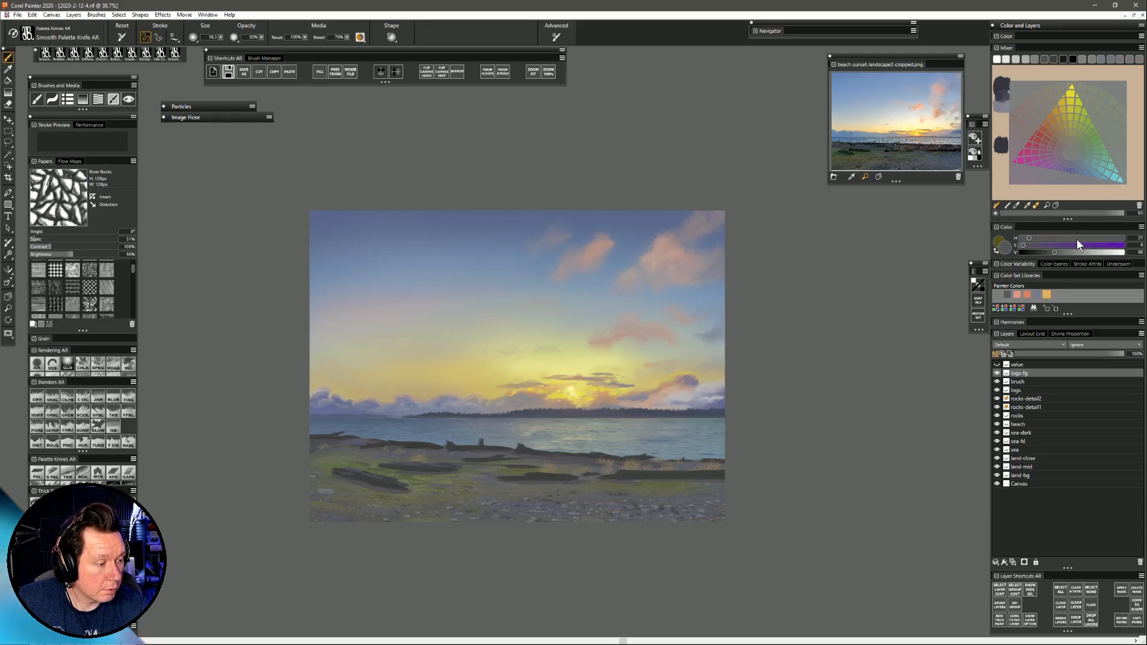
{"action": "left_click_drag", "start_coordinate": [1077, 239], "coordinate": [1090, 238]}
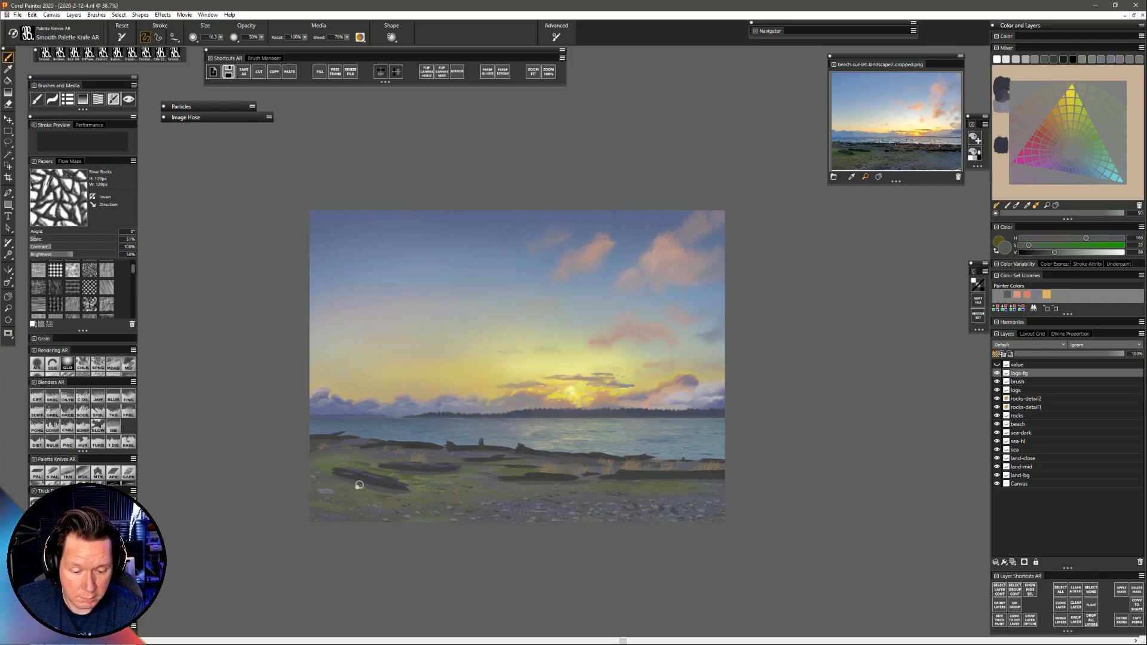
Work on the logs layer with a slightly darker green-grey, and check the brush layer's content by toggling its visibility.
{"action": "left_click", "coordinate": [1028, 389]}
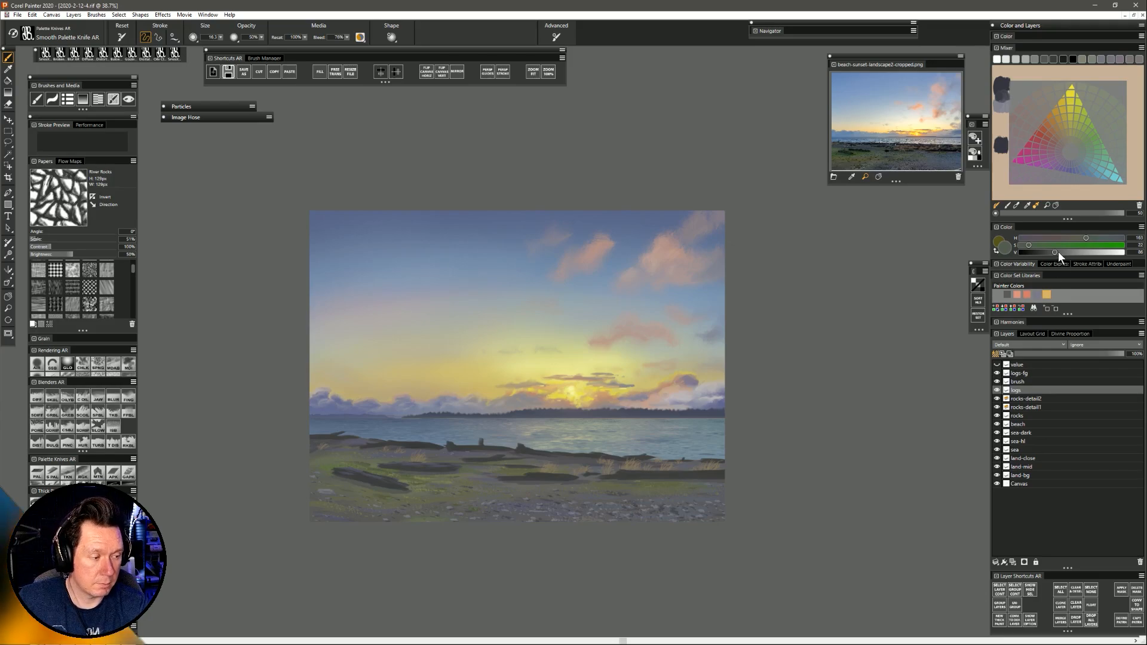
{"action": "left_click_drag", "start_coordinate": [1059, 252], "coordinate": [1056, 253]}
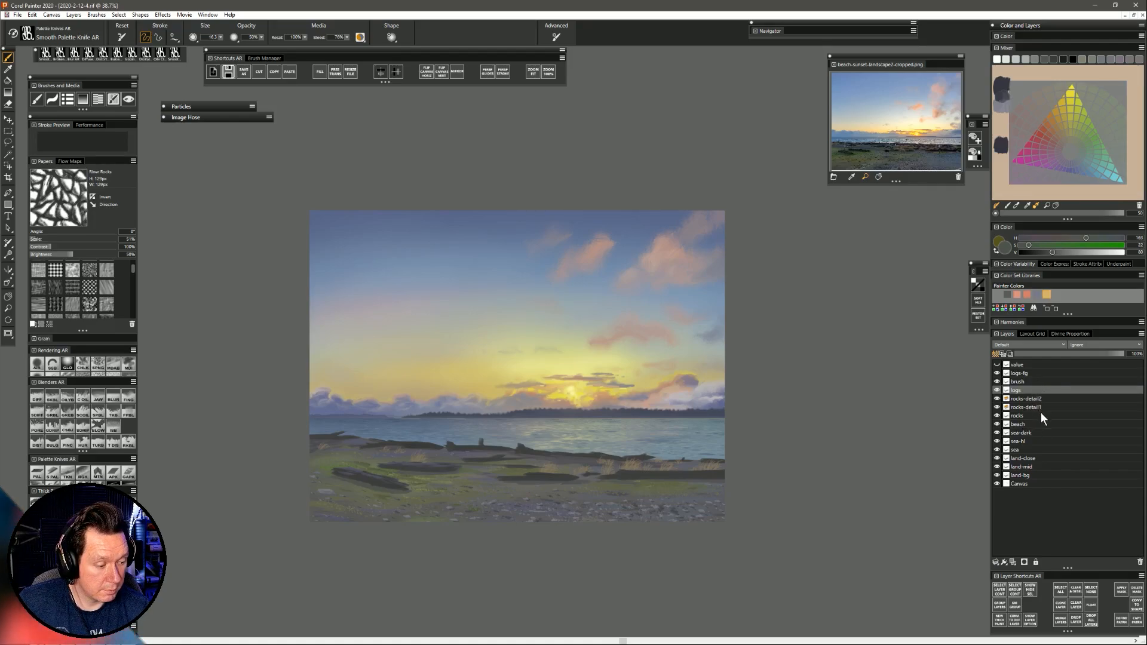
{"action": "left_click", "coordinate": [996, 382]}
{"action": "left_click", "coordinate": [997, 381]}
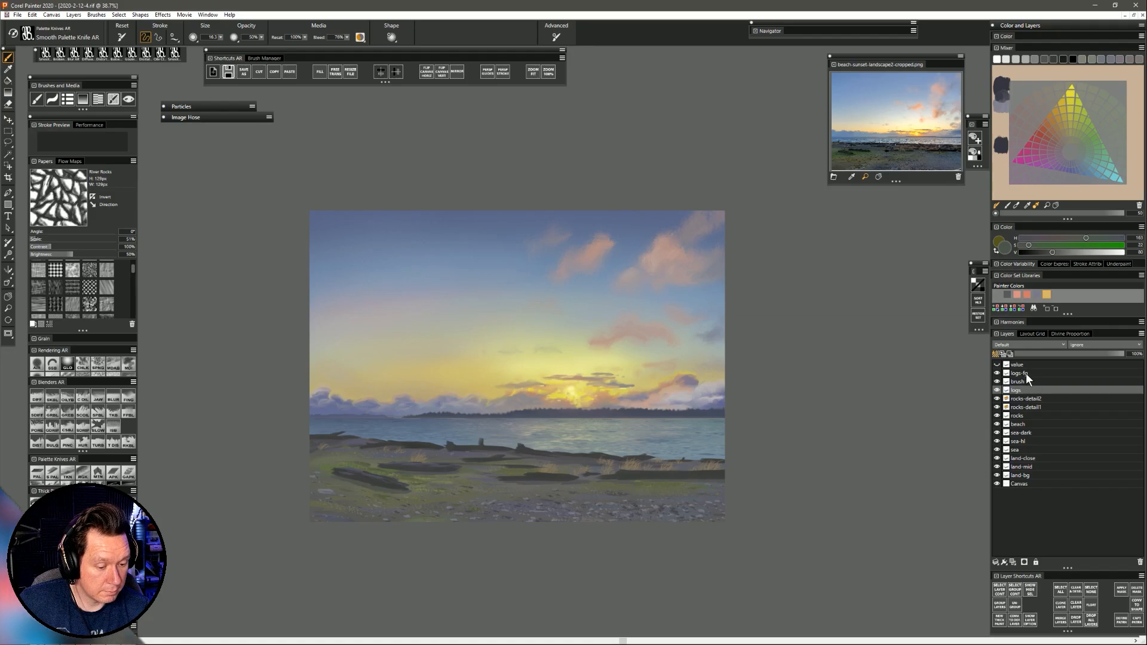
Return to the logs-fg layer and refine the foreground logs with purple-grey and warm brown tones sampled from the painting.
{"action": "left_click", "coordinate": [1026, 374]}
{"action": "left_click", "coordinate": [997, 373]}
{"action": "left_click", "coordinate": [997, 373]}
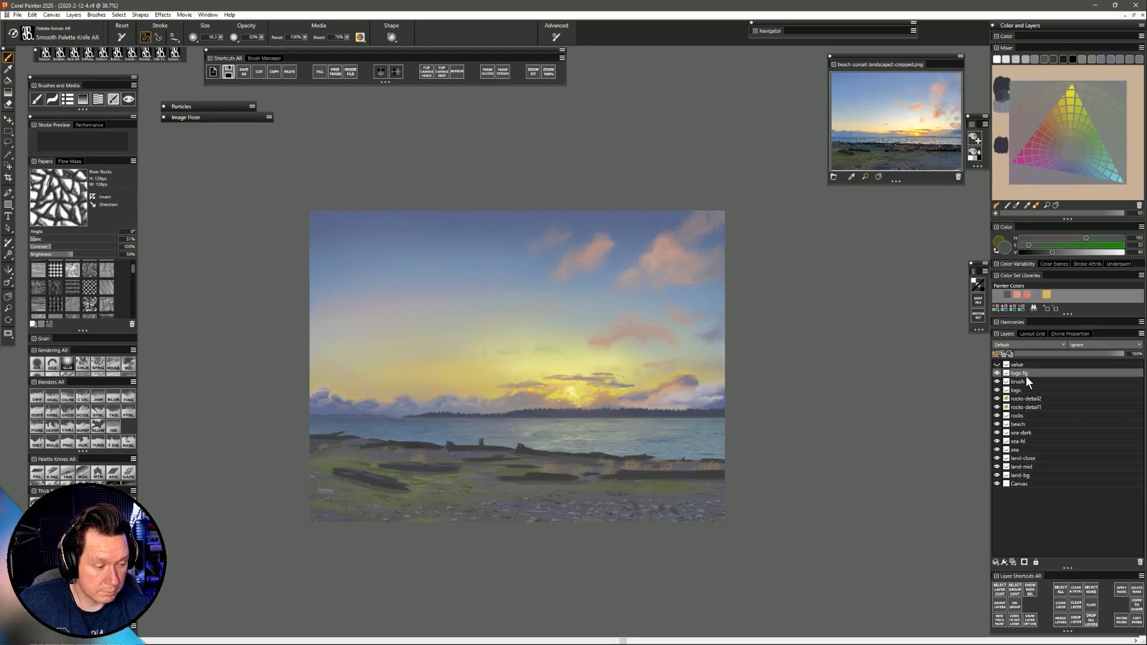
{"action": "left_click", "coordinate": [417, 462], "text": "alt"}
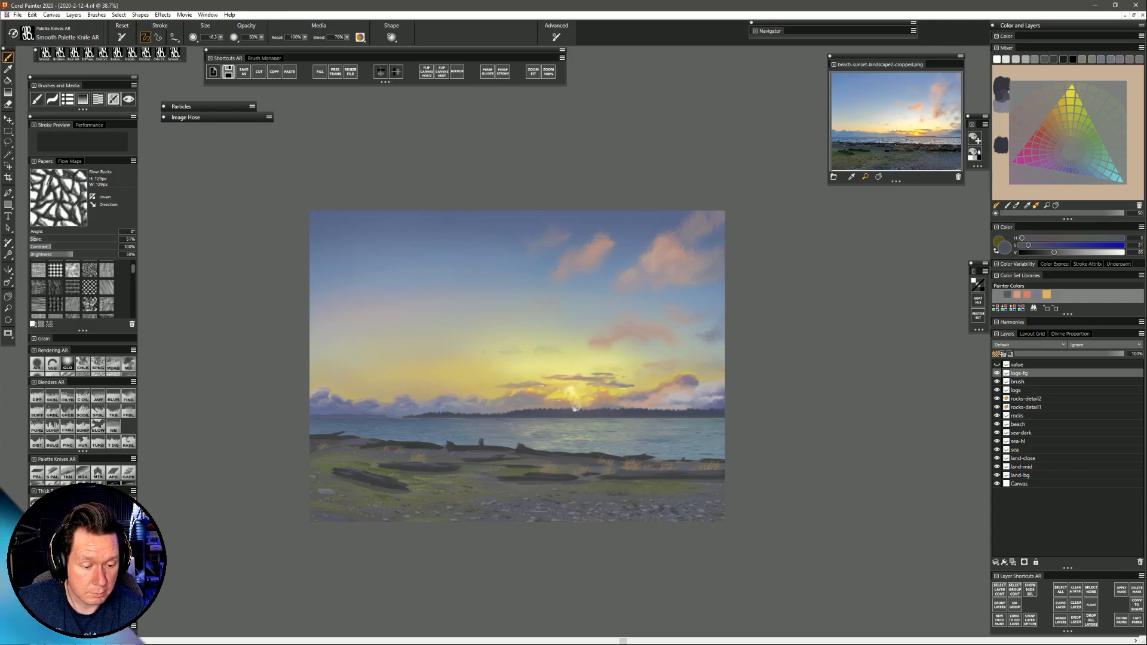
{"action": "left_click", "coordinate": [524, 445], "text": "alt"}
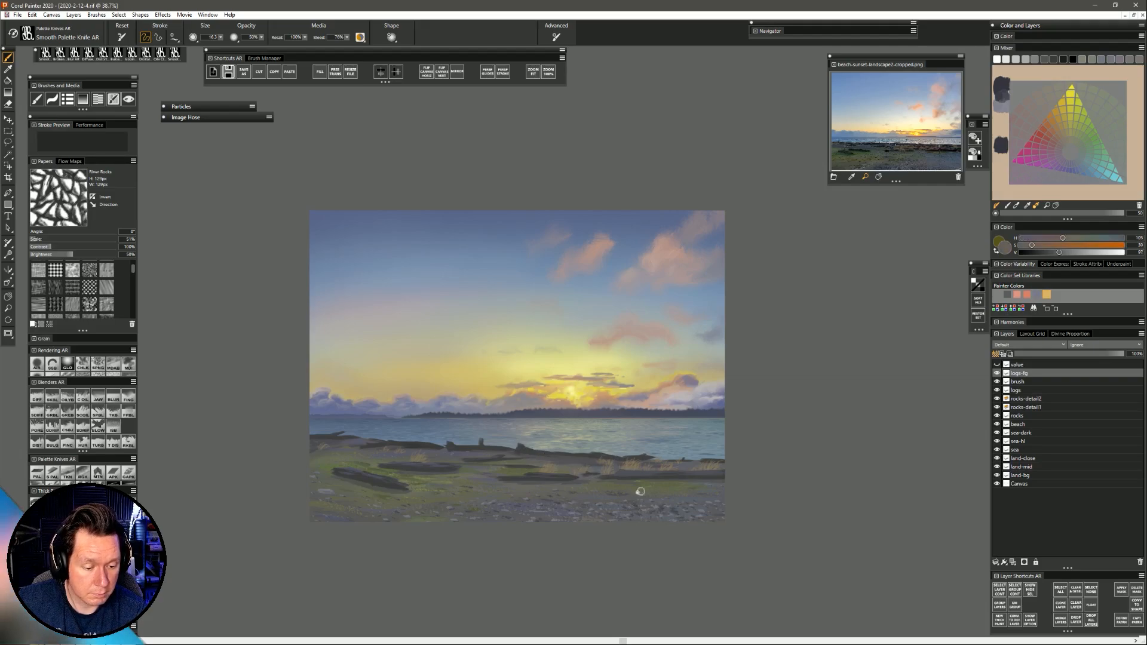
Refine the driftwood along the shoreline on the logs layer with dark grey and olive tones sampled from the beach.
{"action": "left_click", "coordinate": [1034, 390]}
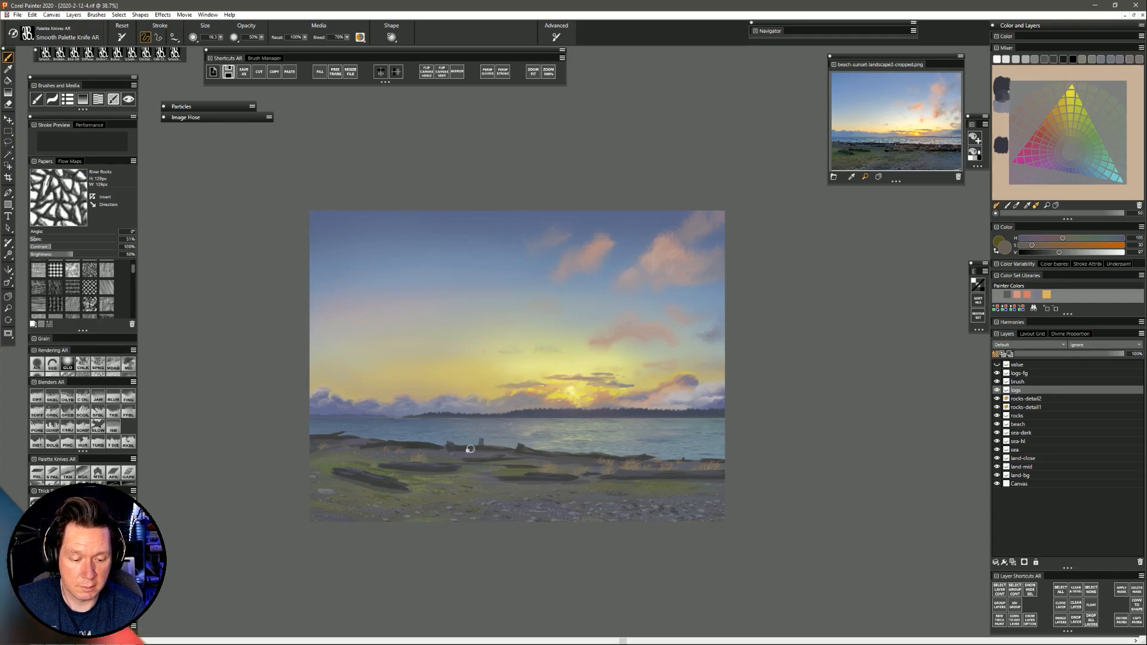
{"action": "left_click", "coordinate": [407, 448], "text": "alt"}
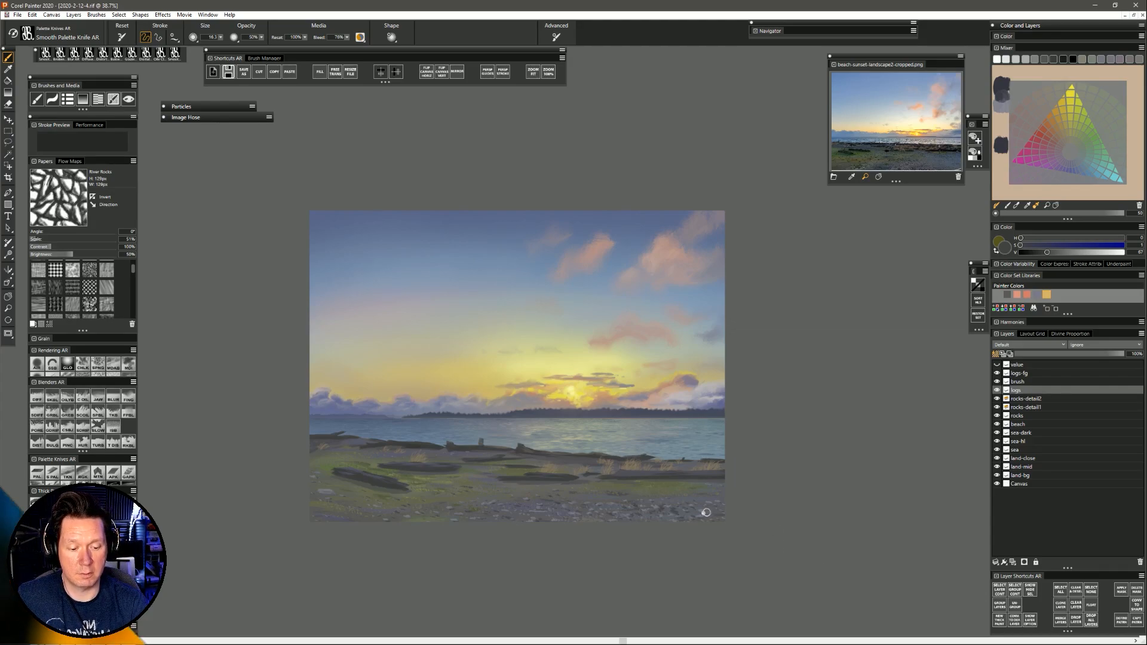
{"action": "left_click", "coordinate": [529, 460], "text": "alt"}
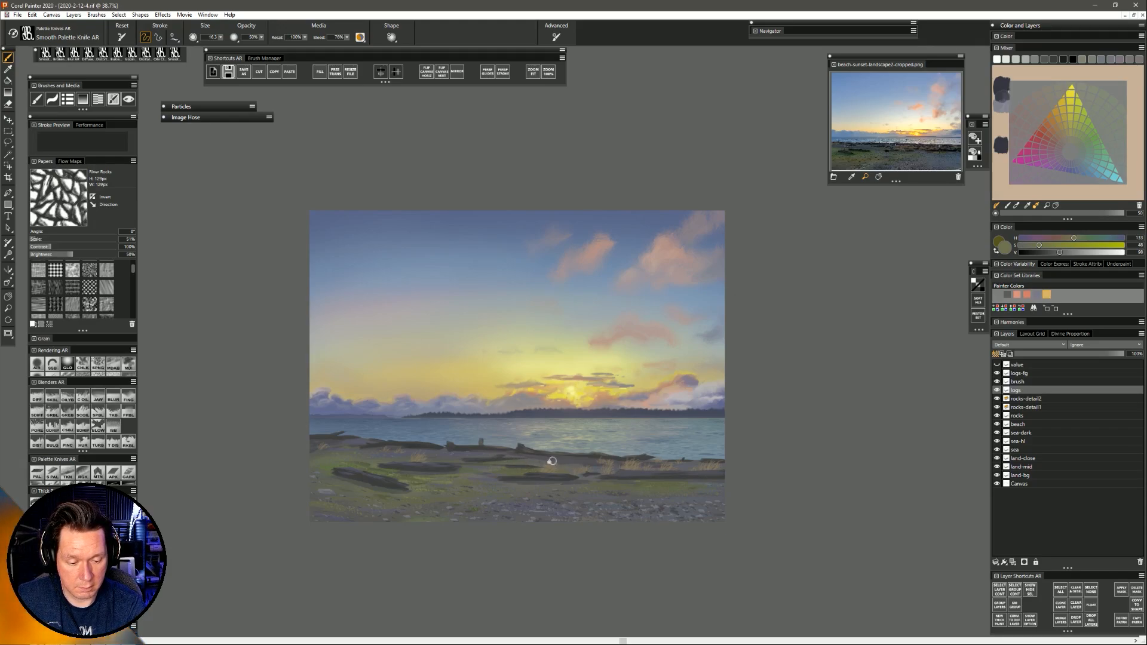
Reinforce the shadows of the foreground logs on the logs-fg layer with a dark grey sampled from the nearest log.
{"action": "left_click", "coordinate": [1030, 374]}
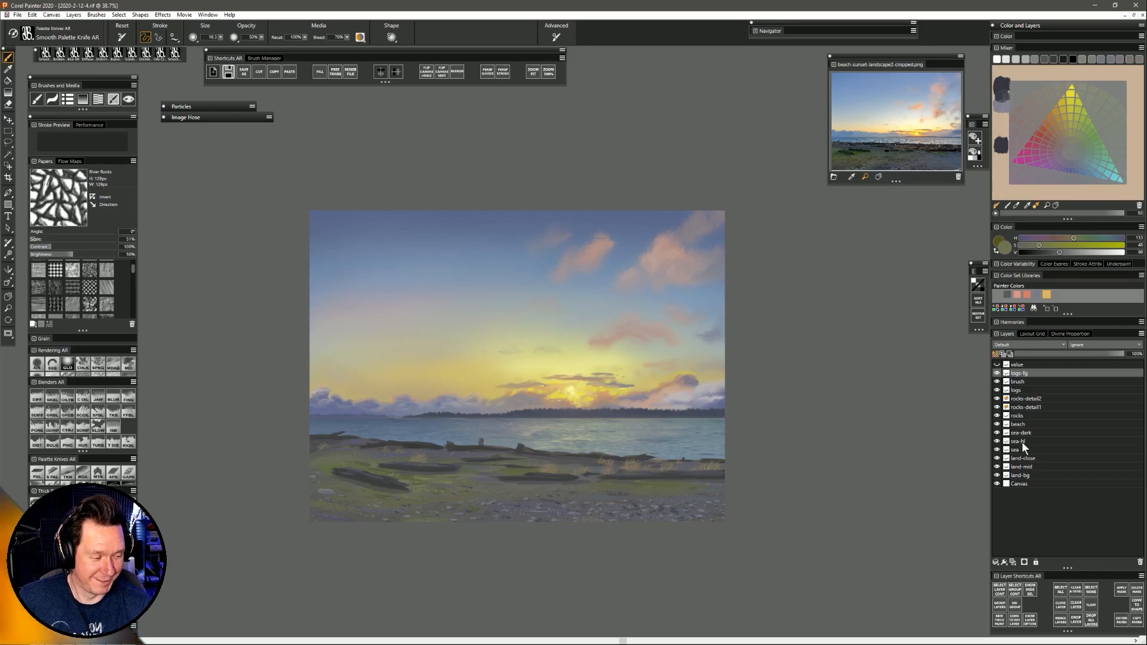
{"action": "left_click", "coordinate": [369, 478], "text": "alt"}
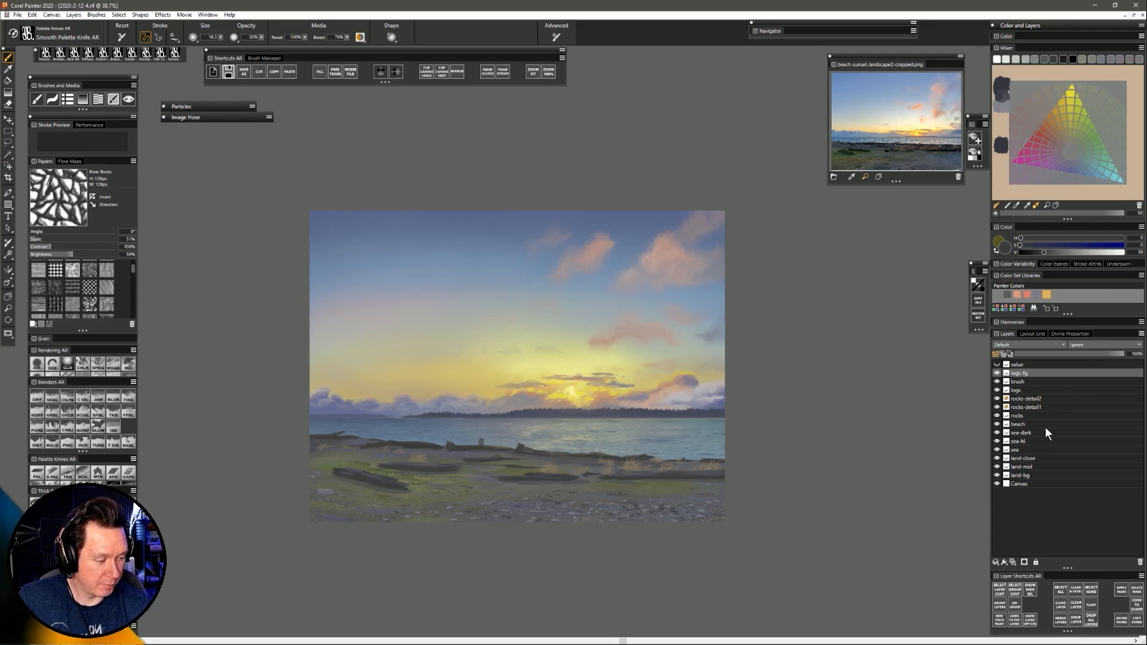
Make the brush layer active and pick a saturated orange from the mixer's colour triangle for the beach grass.
{"action": "left_click", "coordinate": [1029, 416]}
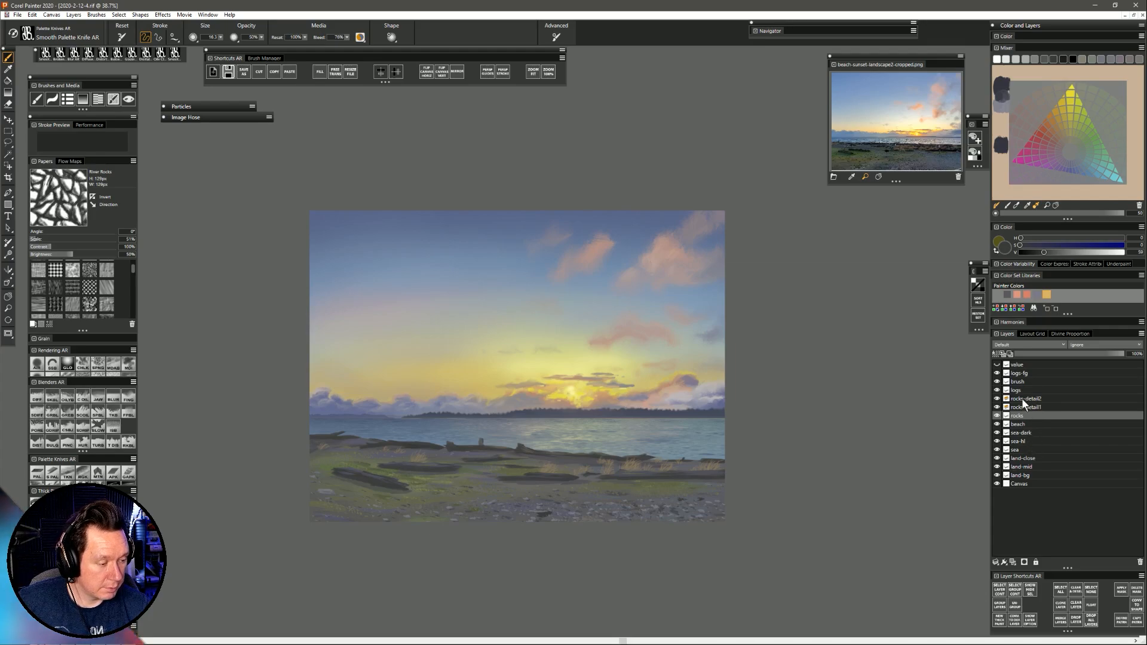
{"action": "left_click", "coordinate": [1029, 383]}
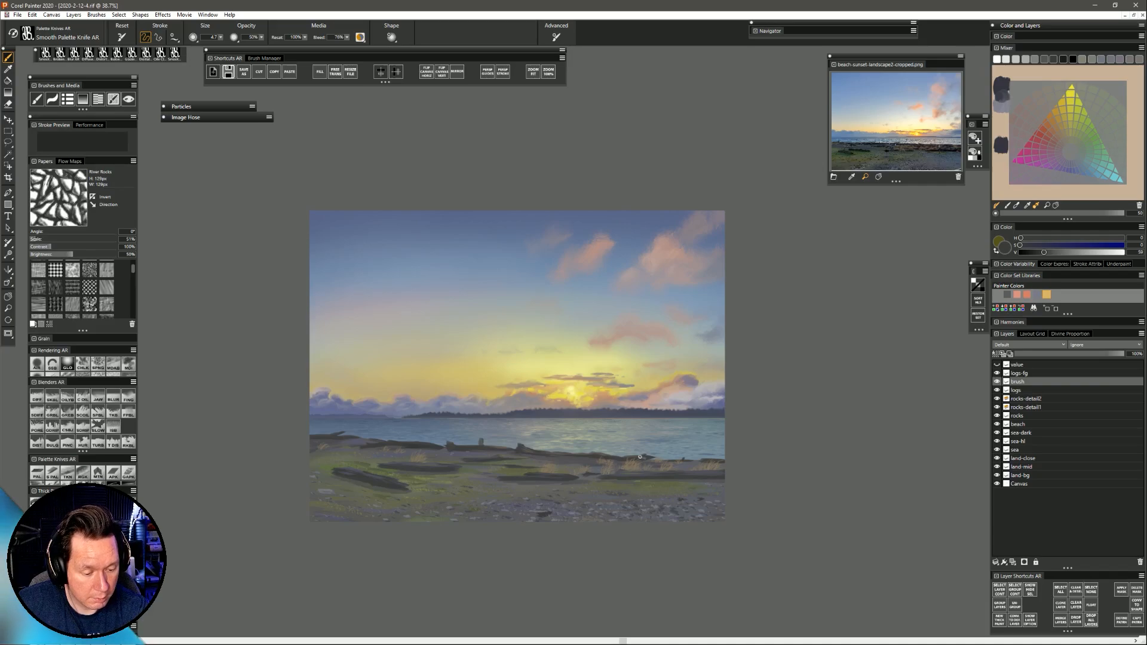
{"action": "left_click", "coordinate": [1055, 112]}
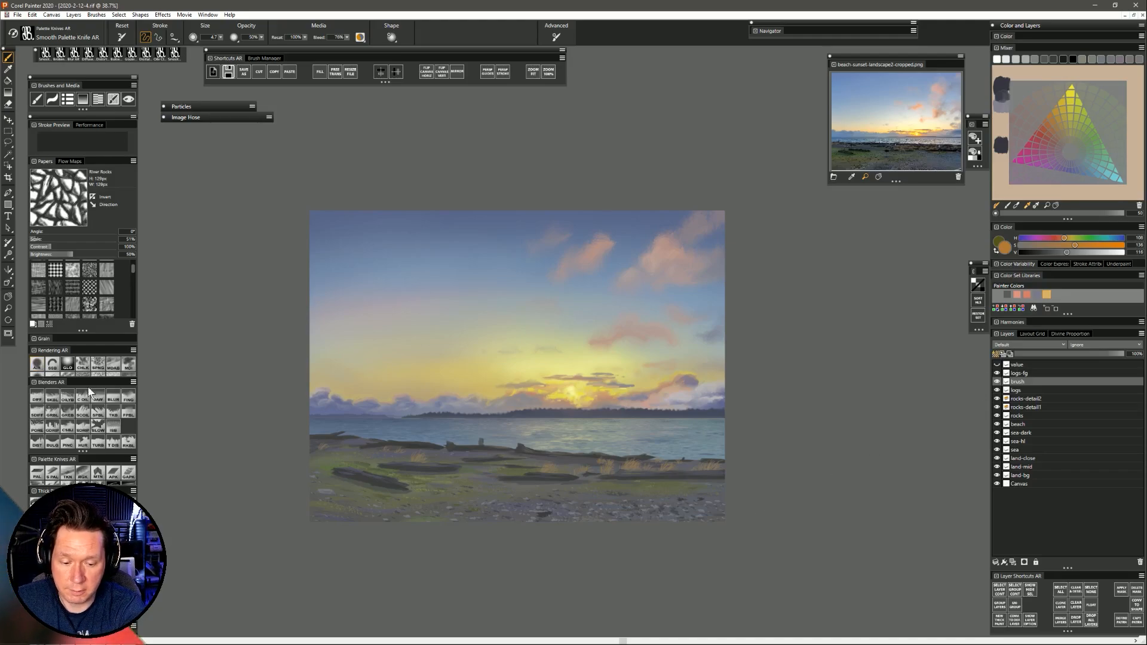
Tint the grass and logs along the shoreline using the Digital Airbrush, with blue-violet sampled from the horizon clouds and olive from the beach.
{"action": "key", "text": "F1"}
{"action": "left_click", "coordinate": [357, 412], "text": "alt"}
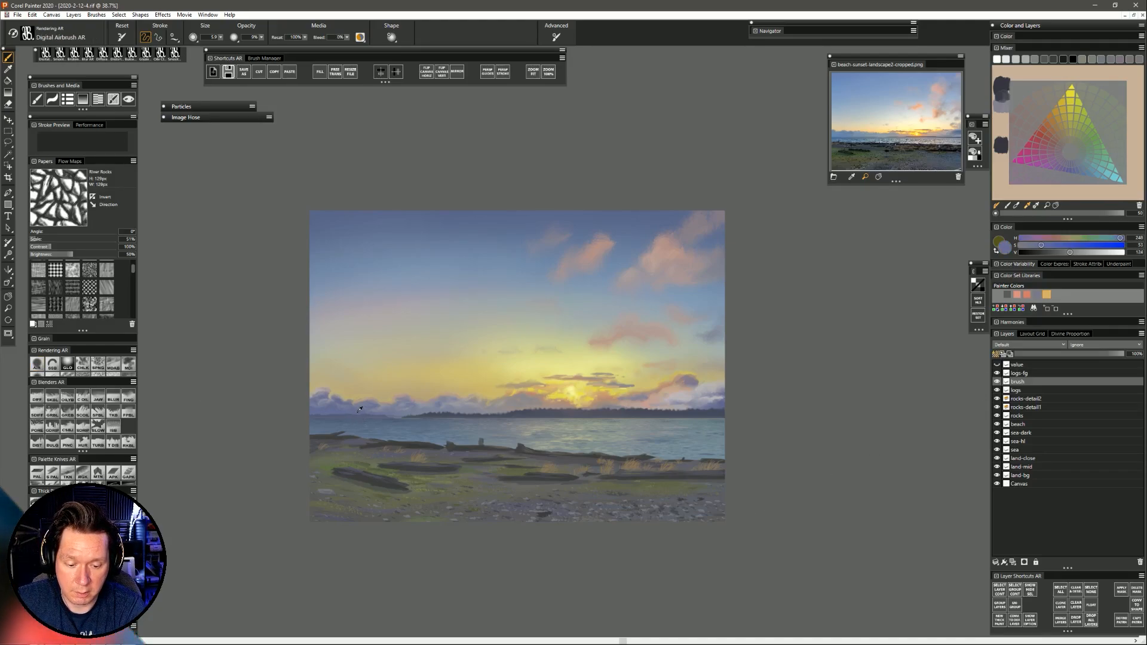
{"action": "left_click_drag", "start_coordinate": [336, 442], "coordinate": [333, 447]}
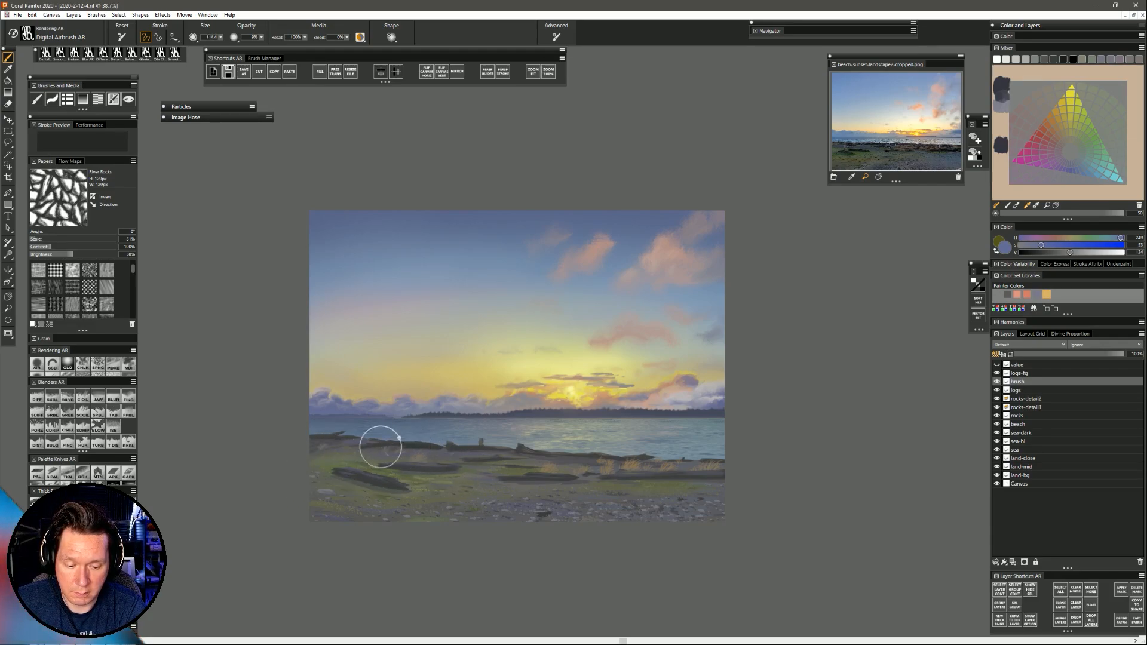
{"action": "left_click", "coordinate": [427, 475], "text": "alt"}
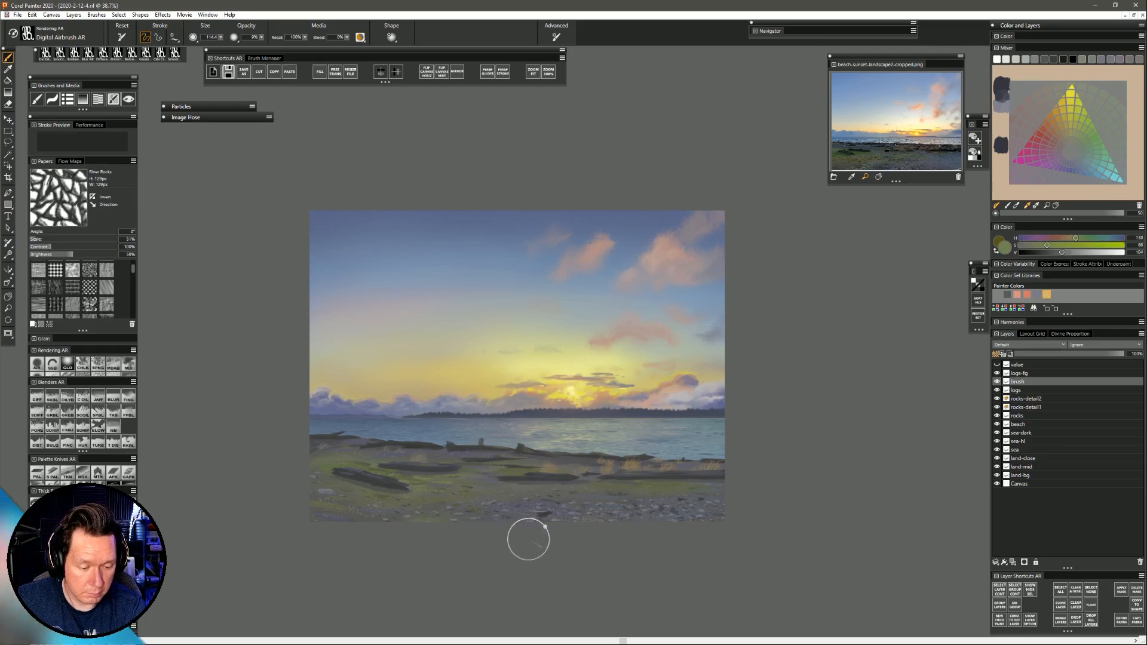
Airbrush soft light over the beach using yellow, grey and pink tones sampled from the painting, muting and darkening the last one.
{"action": "left_click", "coordinate": [583, 392], "text": "alt"}
{"action": "left_click", "coordinate": [575, 392], "text": "alt"}
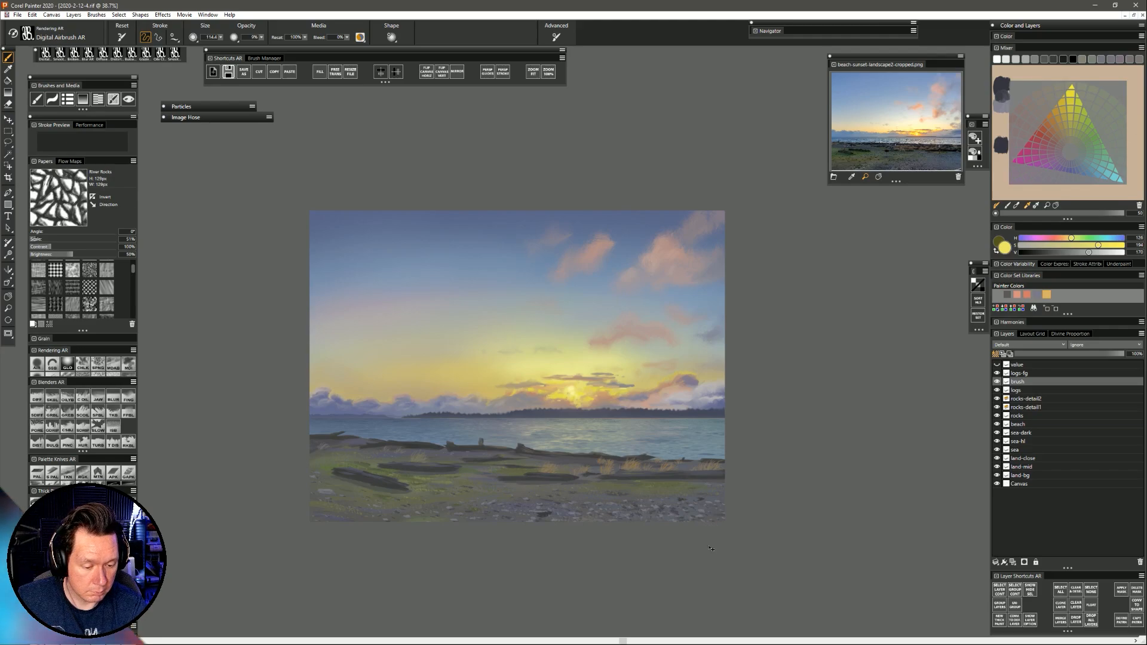
{"action": "left_click", "coordinate": [547, 489], "text": "alt"}
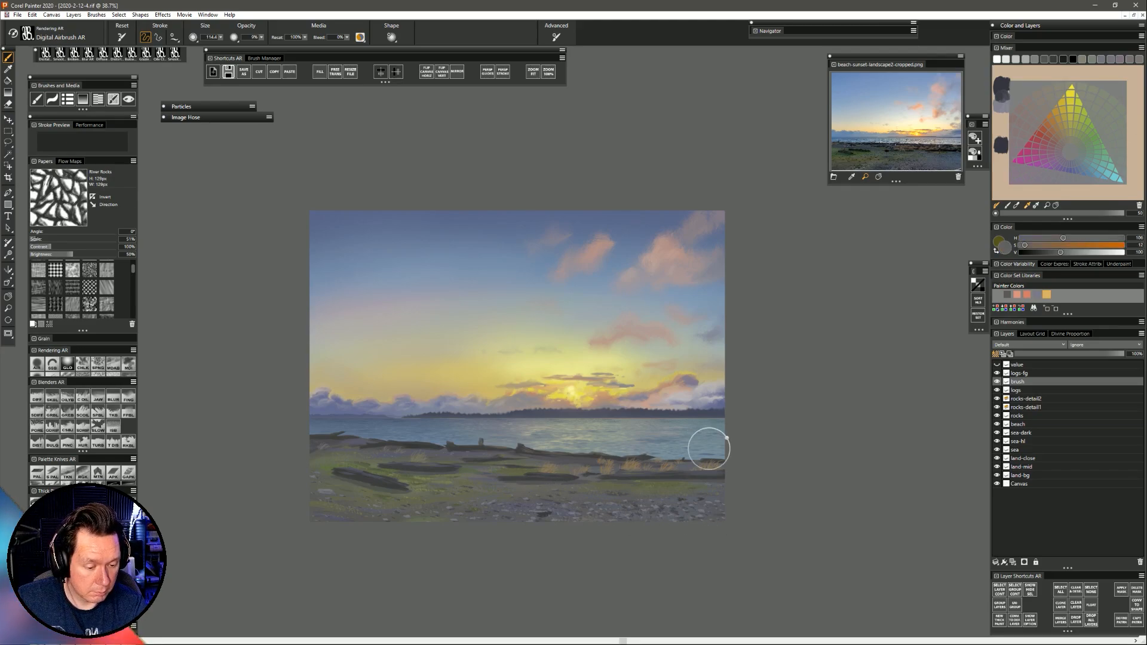
{"action": "left_click", "coordinate": [622, 321], "text": "alt"}
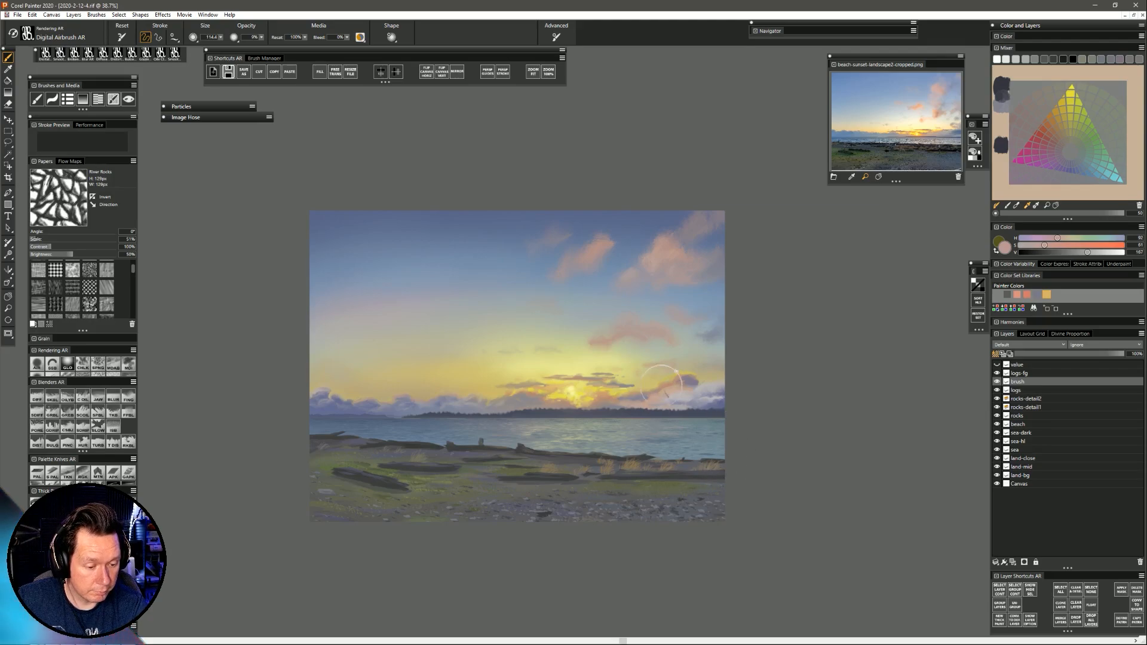
{"action": "left_click", "coordinate": [614, 392], "text": "alt"}
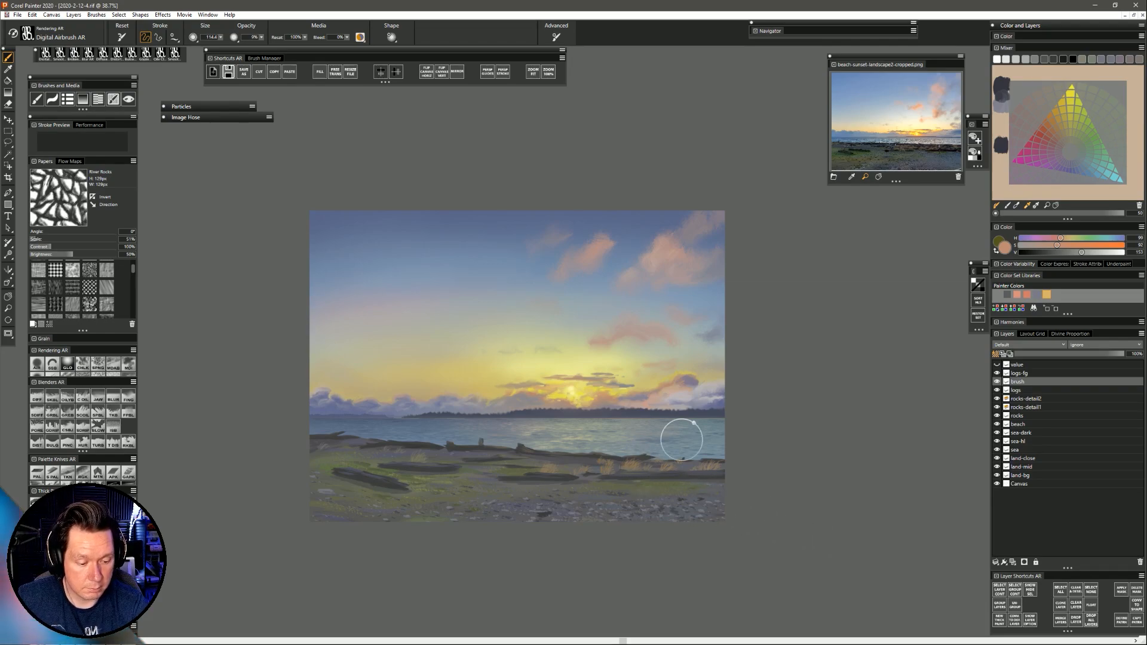
{"action": "left_click", "coordinate": [1027, 245]}
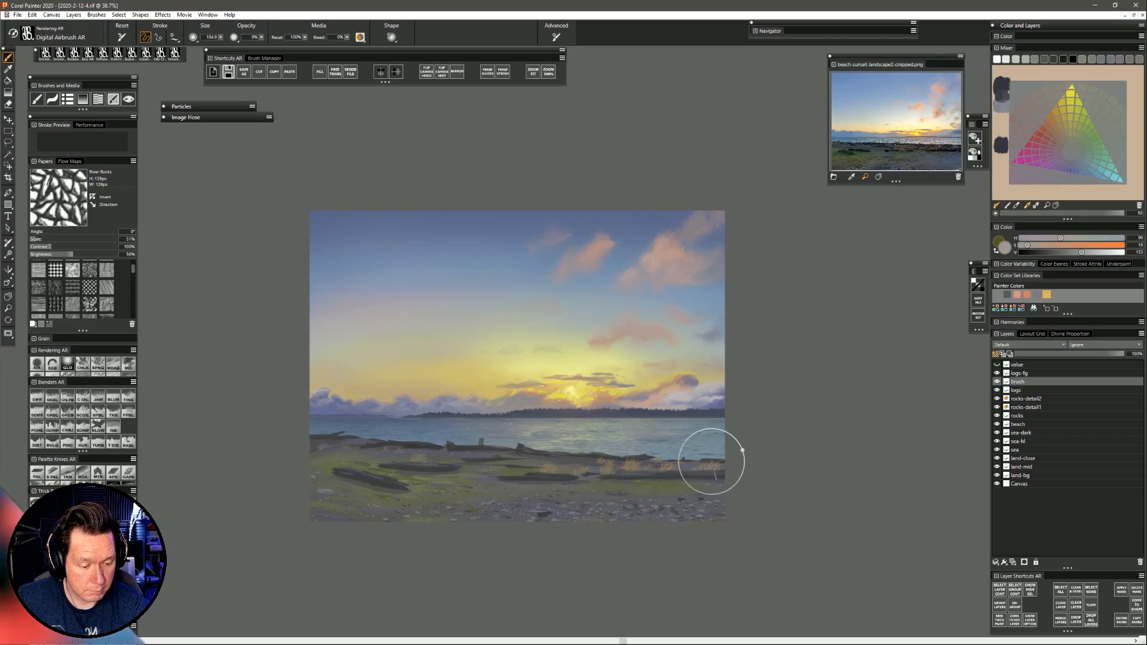
{"action": "left_click", "coordinate": [1054, 252]}
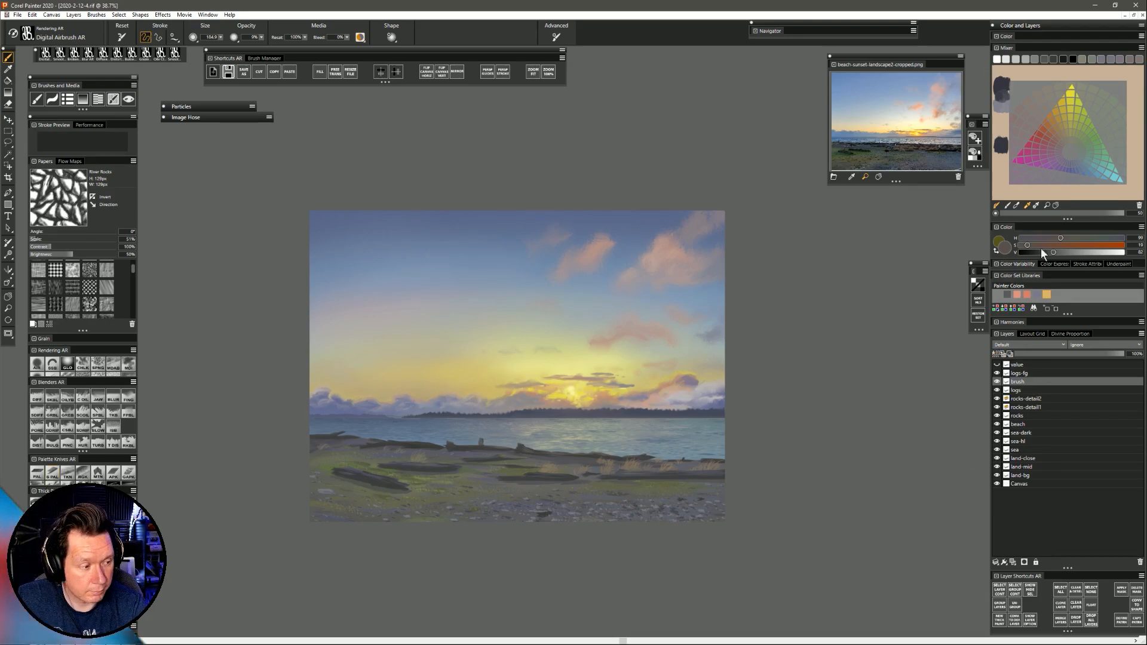
Paint thin grass blades around the middle foreground log with the Smooth Palette Knife in a lightened, desaturated warm grey.
{"action": "key", "text": "slash"}
{"action": "left_click_drag", "start_coordinate": [1056, 252], "coordinate": [1023, 245]}
{"action": "left_click_drag", "start_coordinate": [549, 472], "coordinate": [561, 462]}
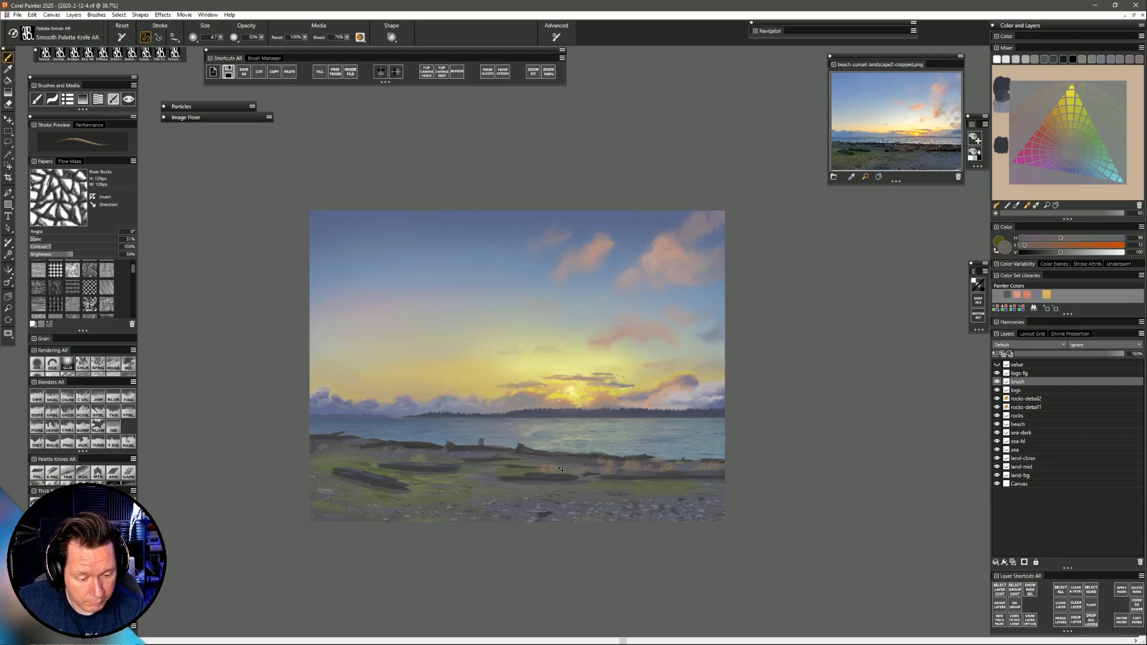
{"action": "left_click_drag", "start_coordinate": [1061, 252], "coordinate": [1082, 252]}
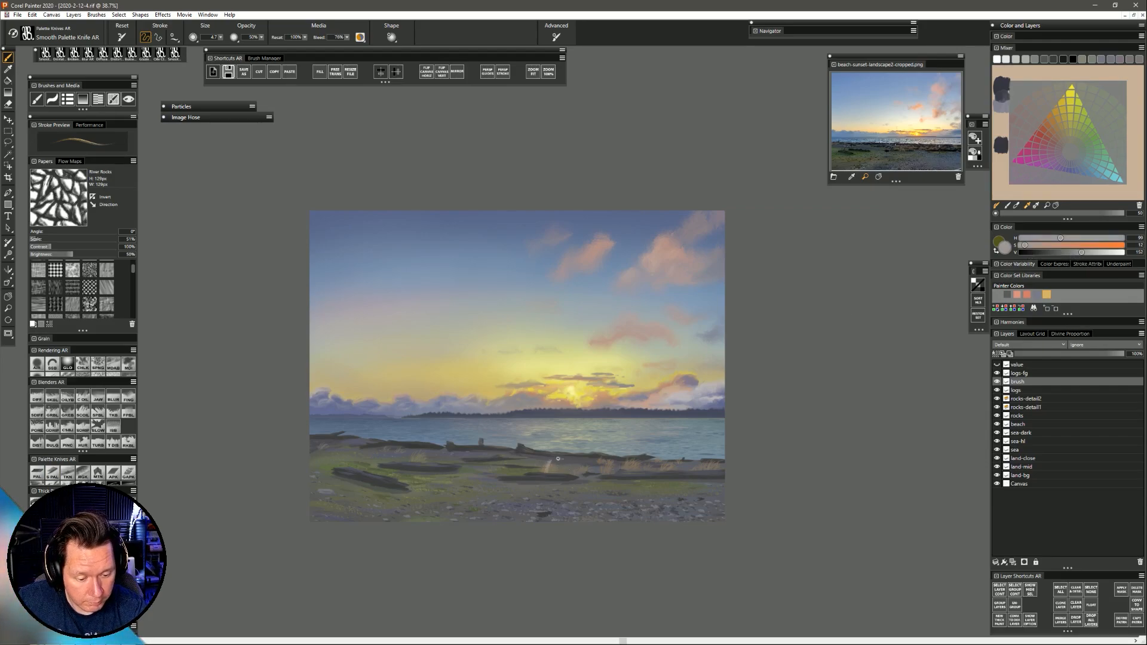
{"action": "key", "text": "ctrl+z"}
{"action": "key", "text": "bracketleft"}
{"action": "key", "text": "bracketleft"}
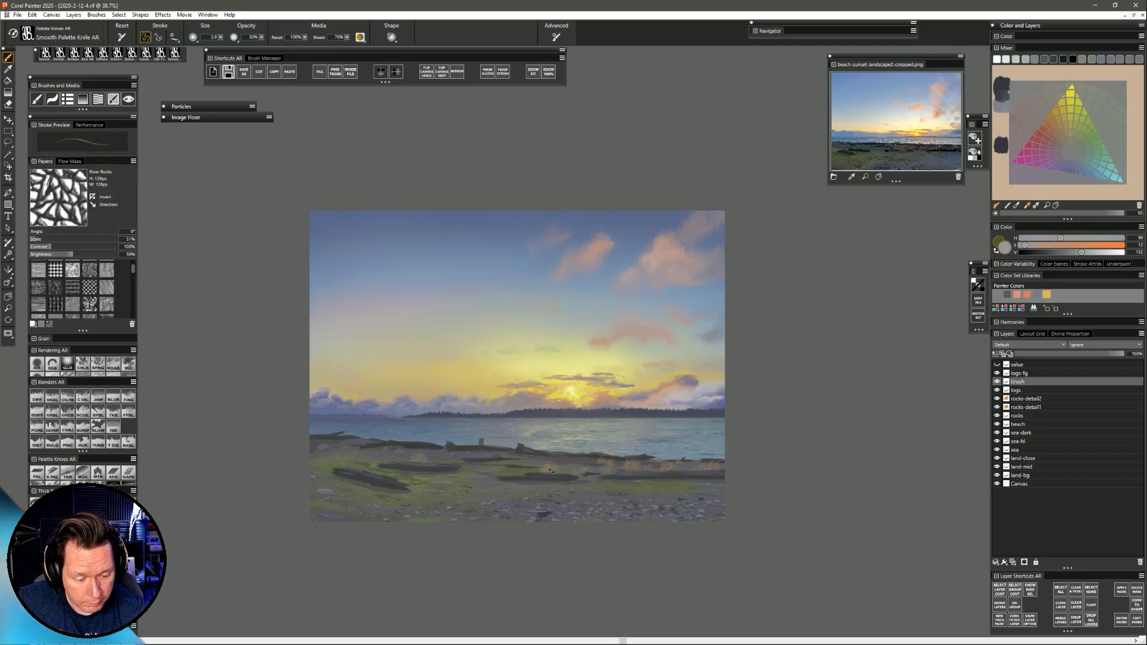
{"action": "key", "text": "bracketright"}
{"action": "key", "text": "bracketright"}
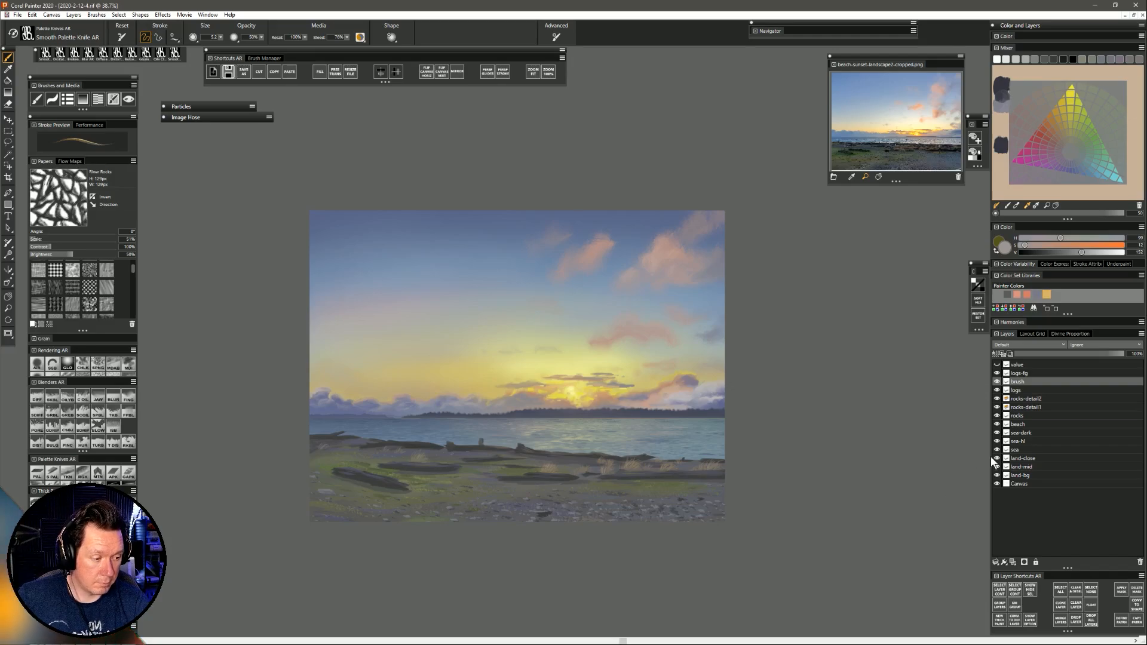
Add small light-grey highlights to the foreground pebbles on the rocks layer, varying the palette knife size.
{"action": "left_click", "coordinate": [1032, 416]}
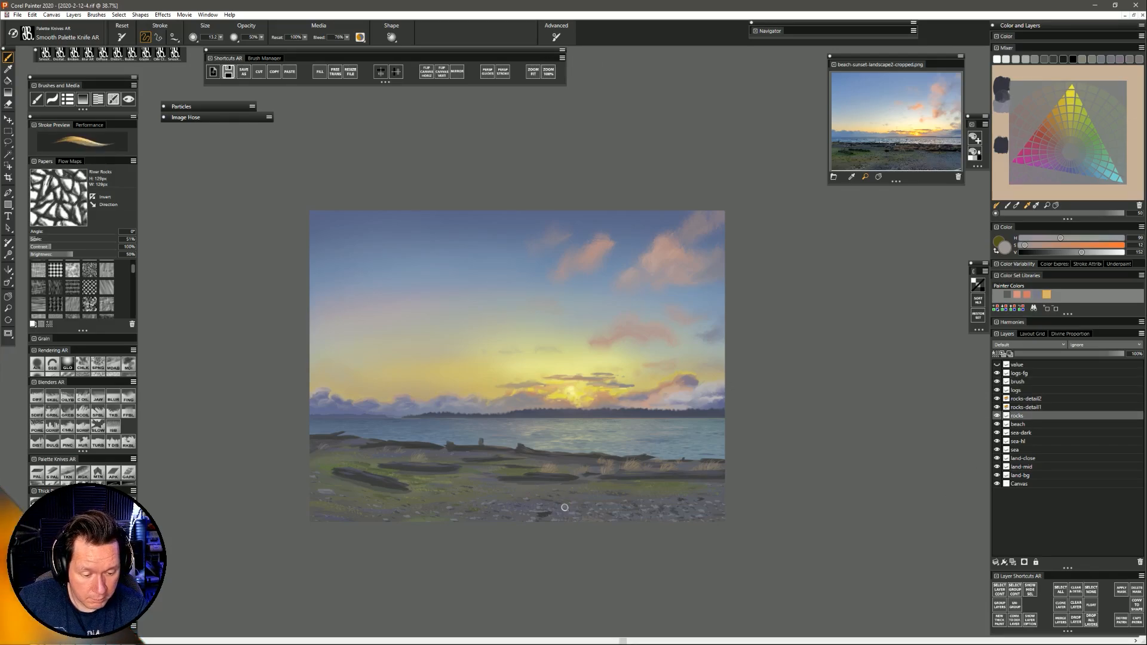
{"action": "key", "text": "["}
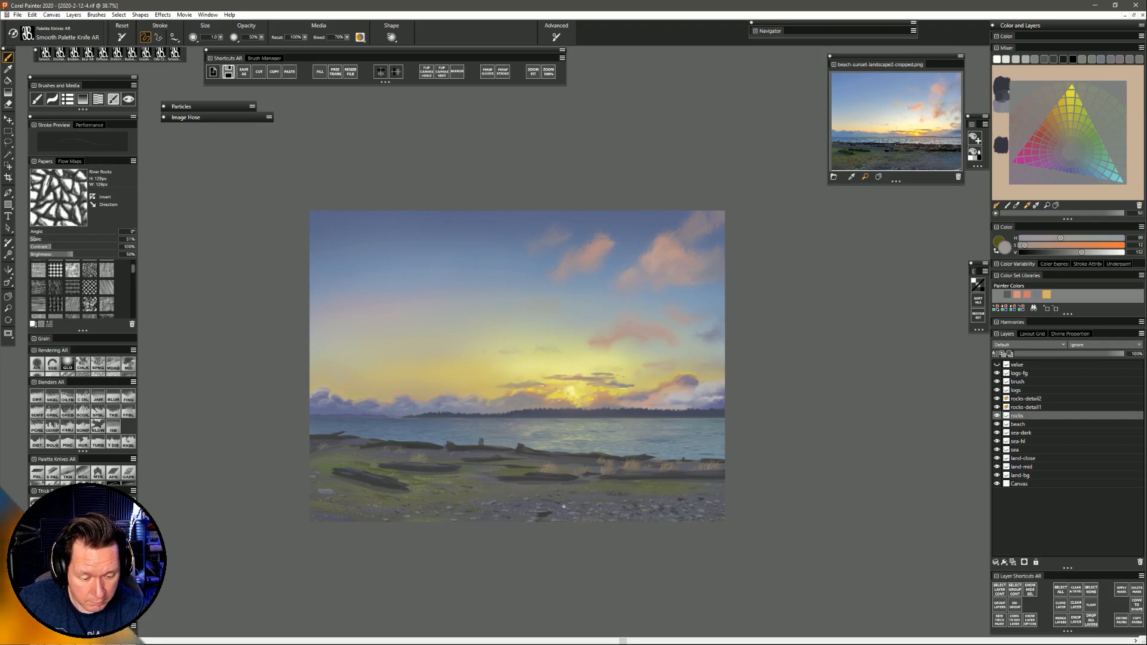
{"action": "key", "text": "]"}
{"action": "key", "text": "]"}
{"action": "key", "text": "]"}
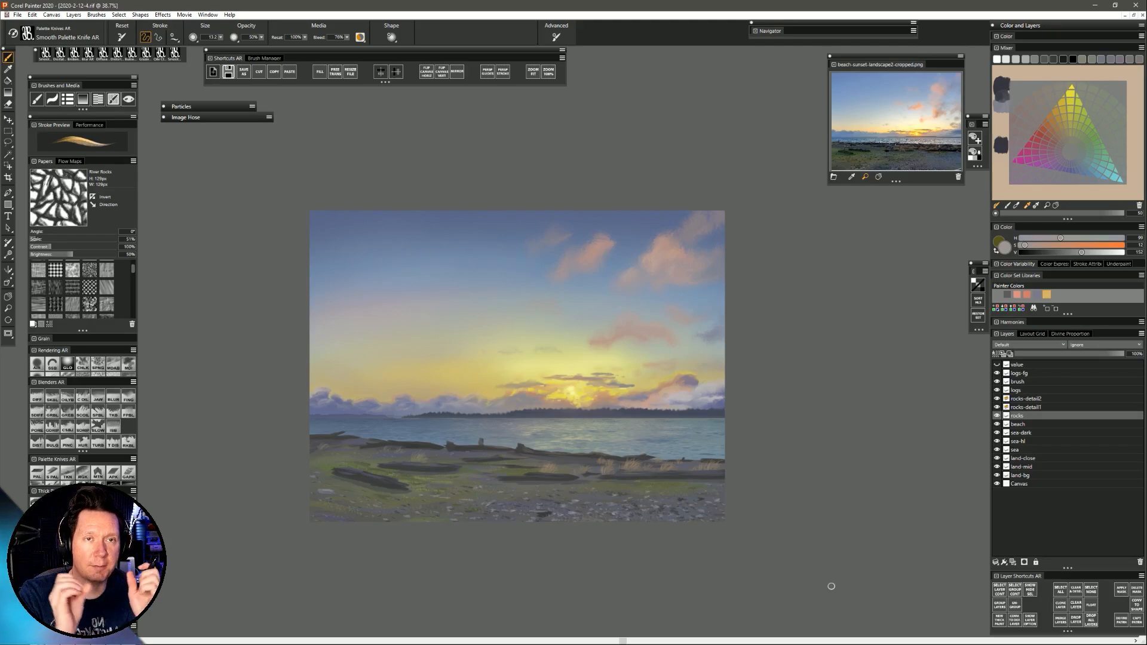
{"action": "left_click_drag", "start_coordinate": [553, 504], "coordinate": [533, 501]}
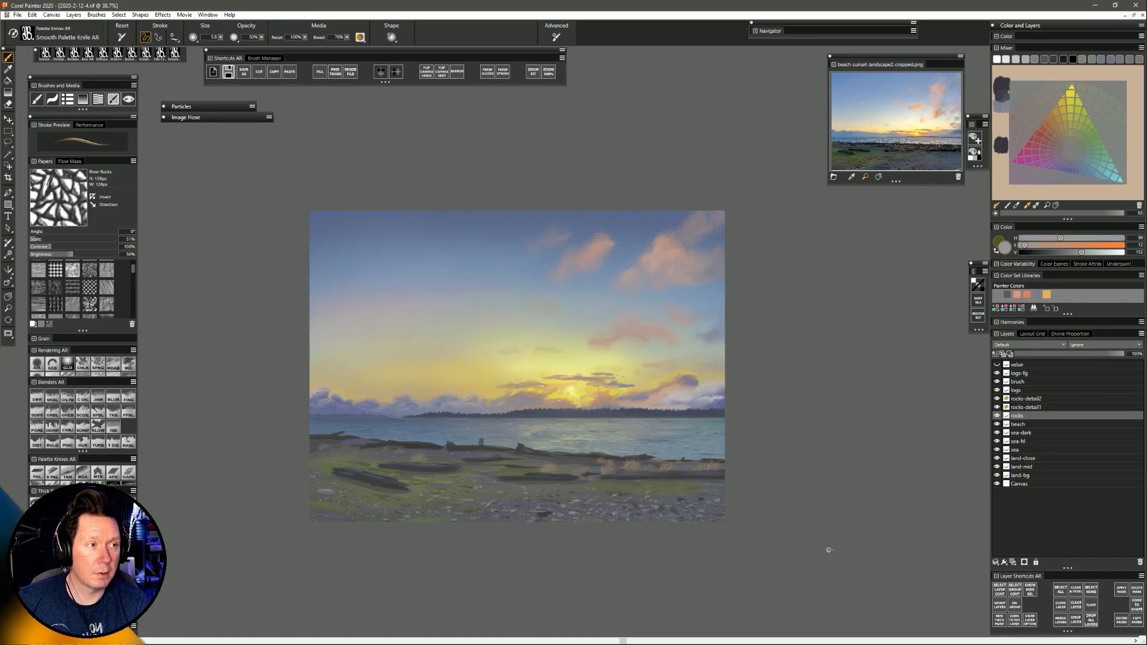
Highlight the driftwood on the logs-fg and logs layers with pale grey and violet-grey tones sampled from the horizon clouds.
{"action": "left_click", "coordinate": [1024, 389]}
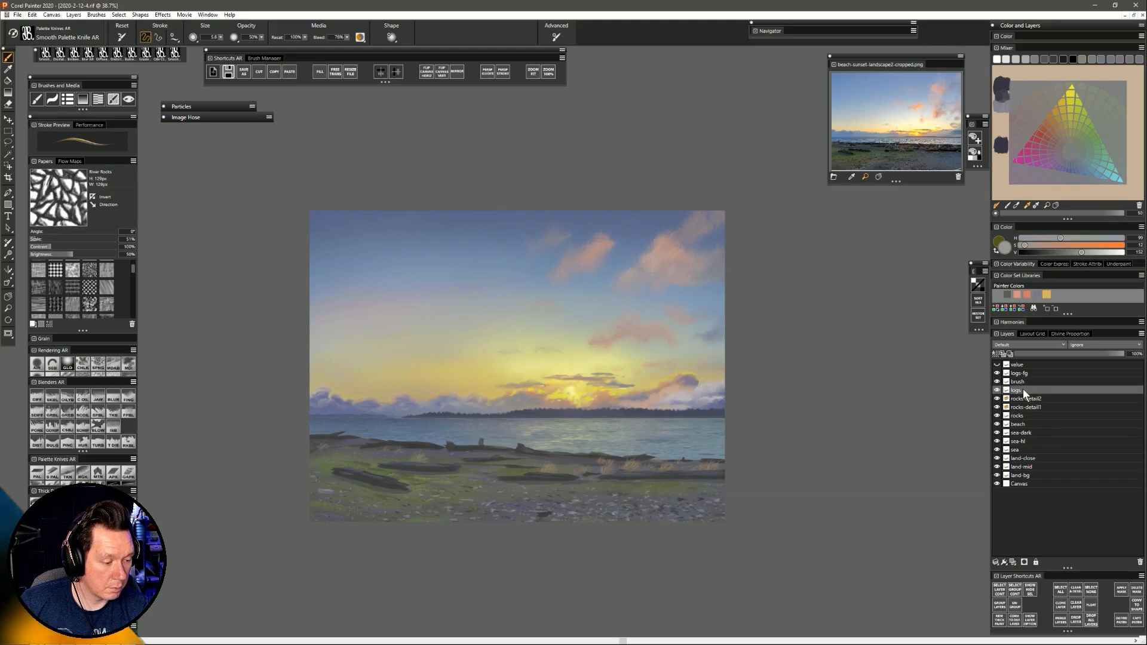
{"action": "left_click", "coordinate": [997, 373]}
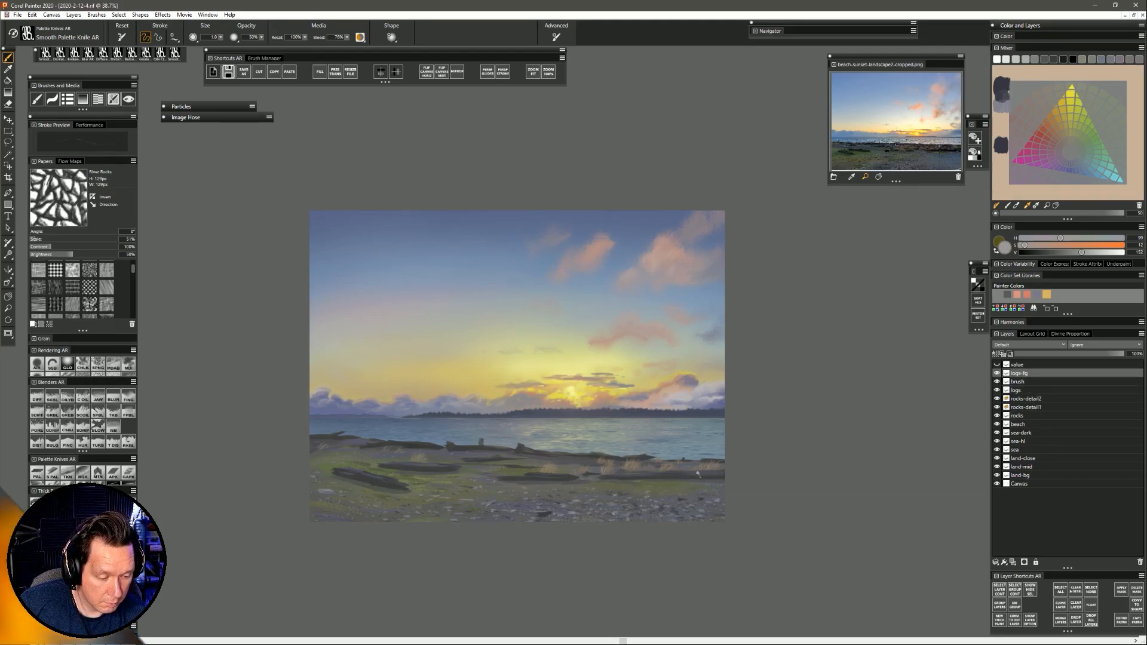
{"action": "left_click_drag", "start_coordinate": [695, 470], "coordinate": [701, 472]}
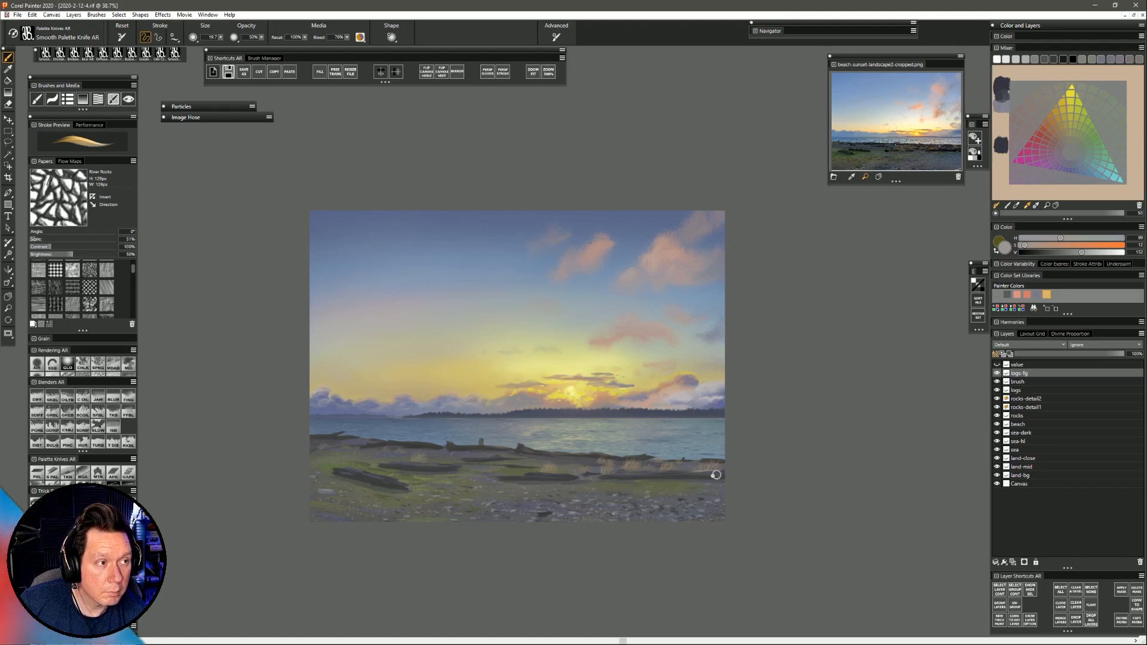
{"action": "key", "text": "ctrl+z"}
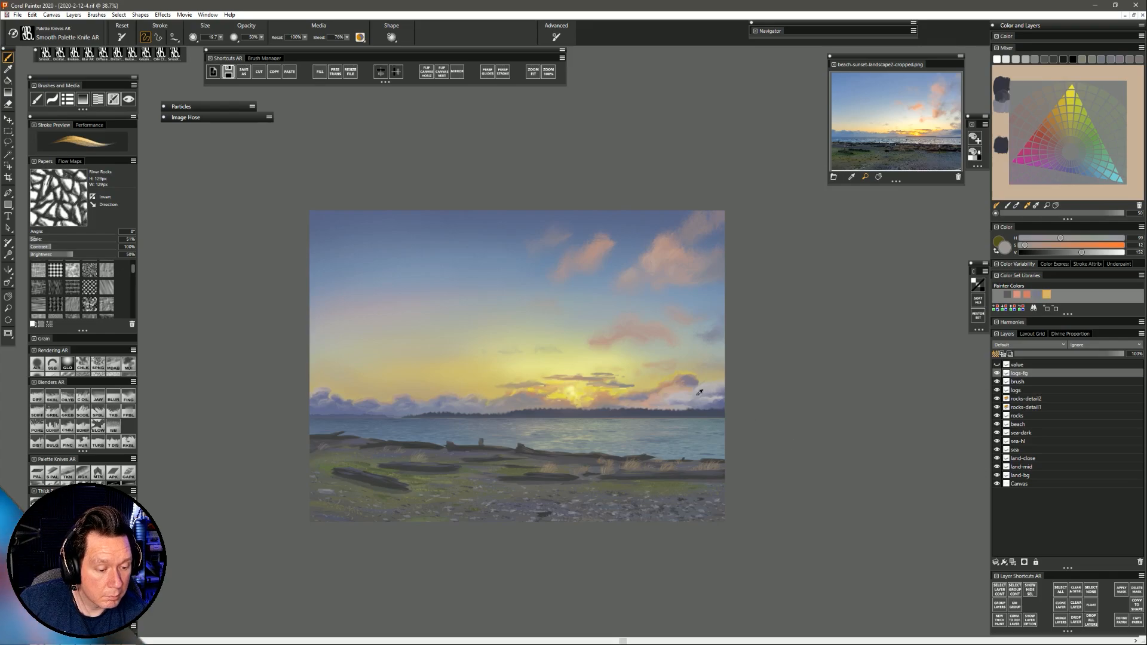
{"action": "left_click", "coordinate": [695, 393], "text": "alt"}
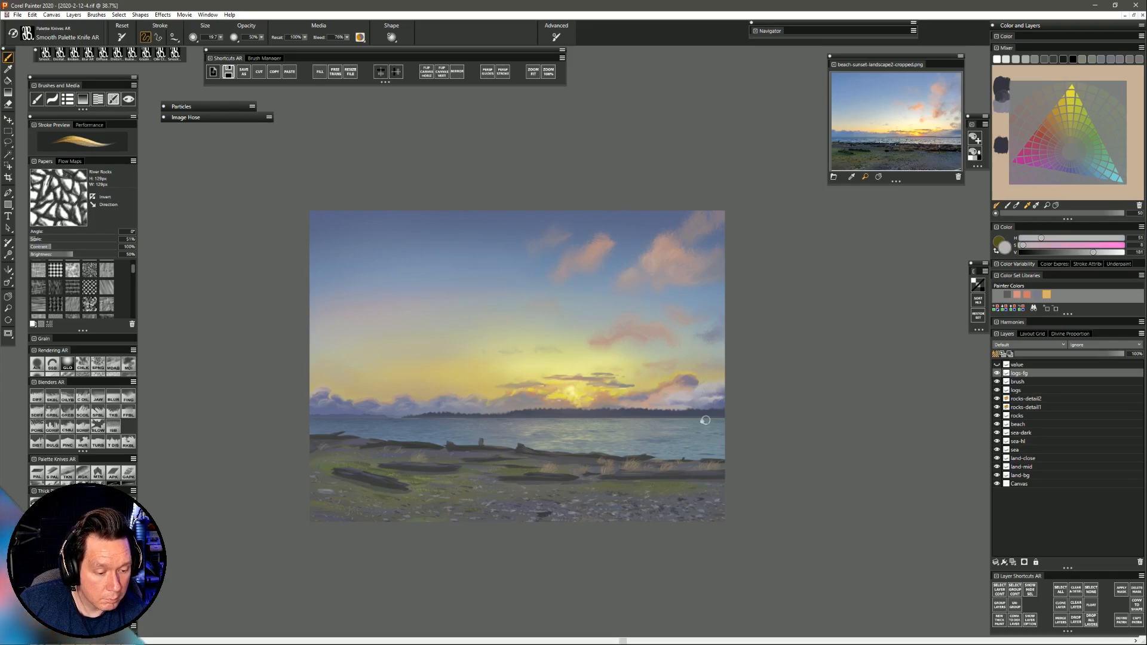
{"action": "left_click", "coordinate": [698, 399], "text": "alt"}
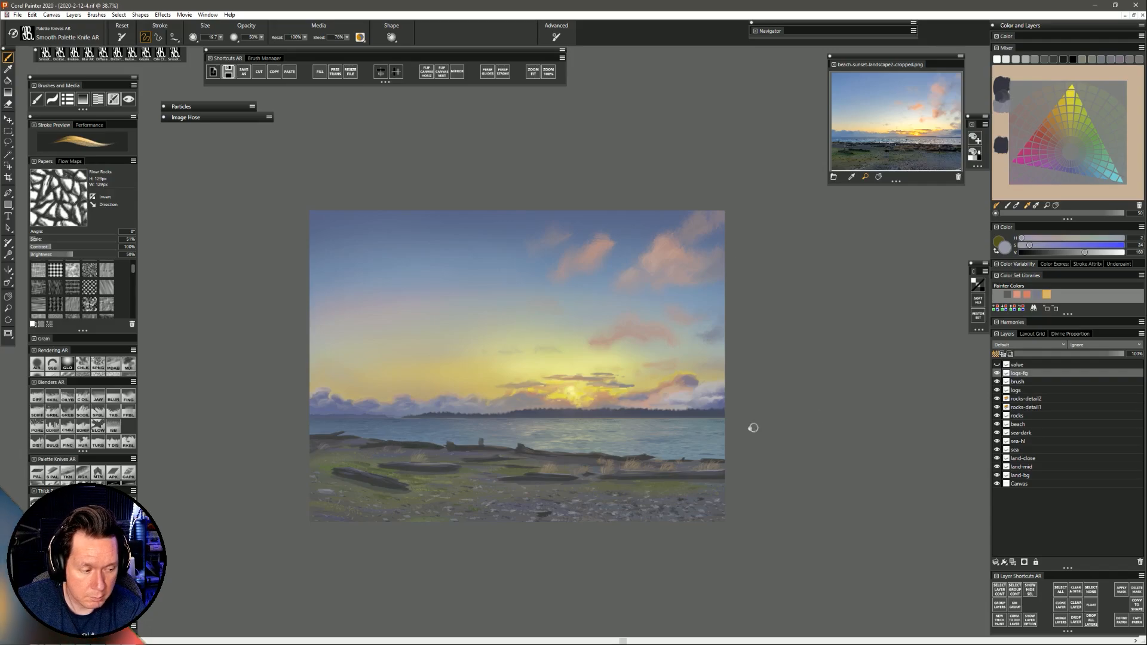
{"action": "left_click", "coordinate": [1022, 390]}
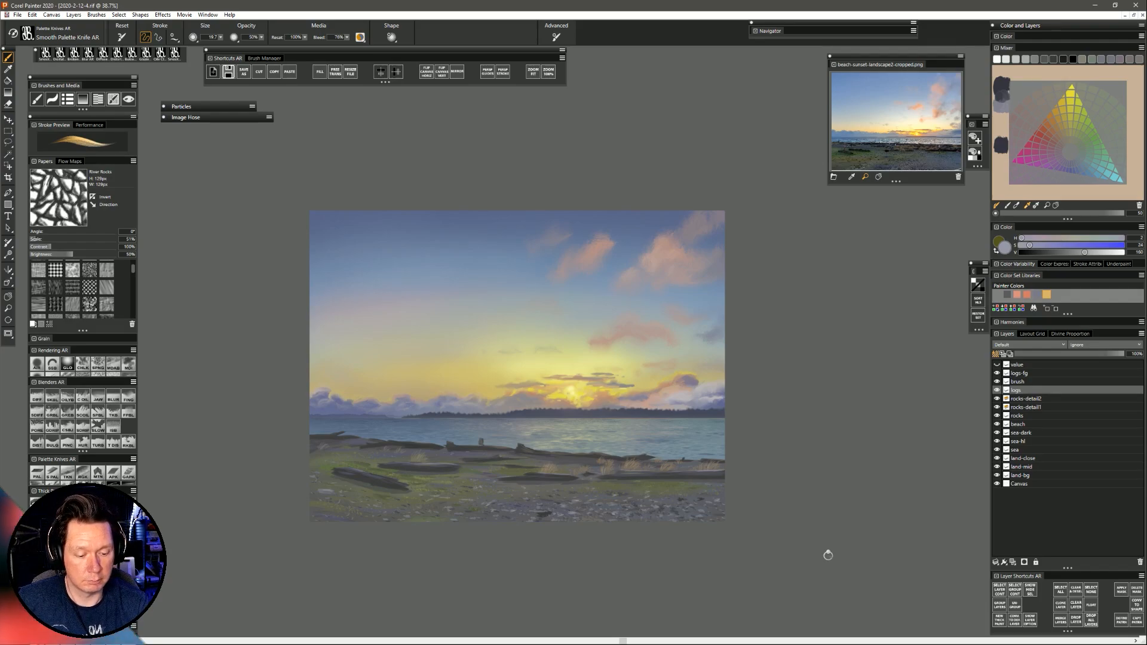
Paint a clump of grass beside the middle log on the brush layer, using sampled olive-grey shifted to a lighter, more saturated yellow.
{"action": "left_click", "coordinate": [612, 464], "text": "alt"}
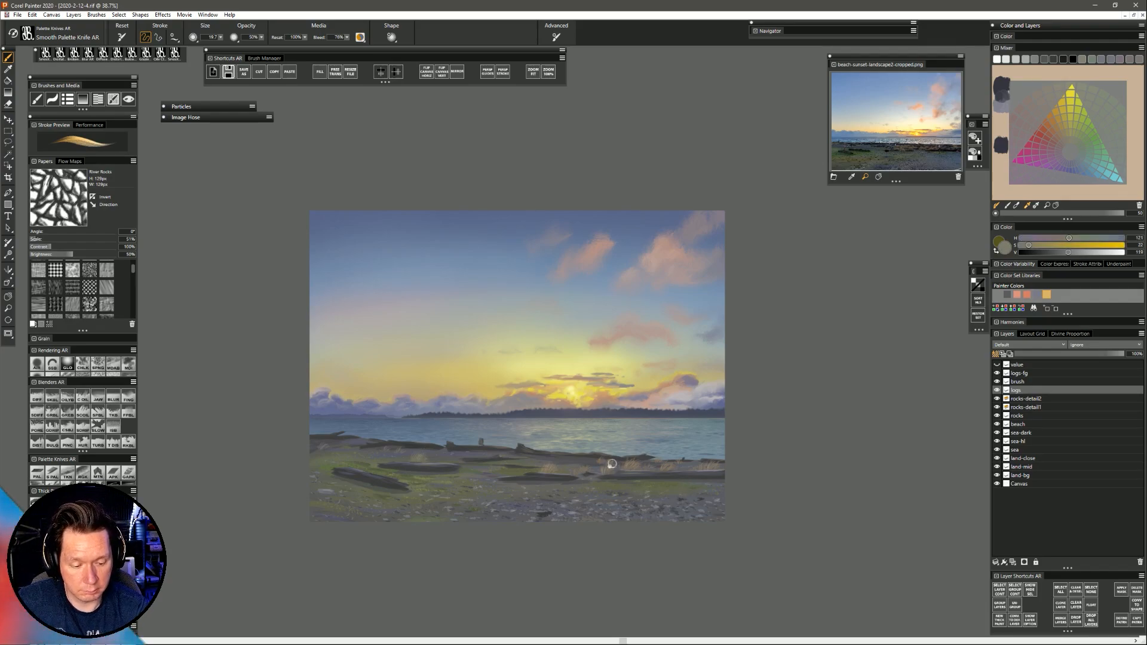
{"action": "left_click", "coordinate": [1026, 381]}
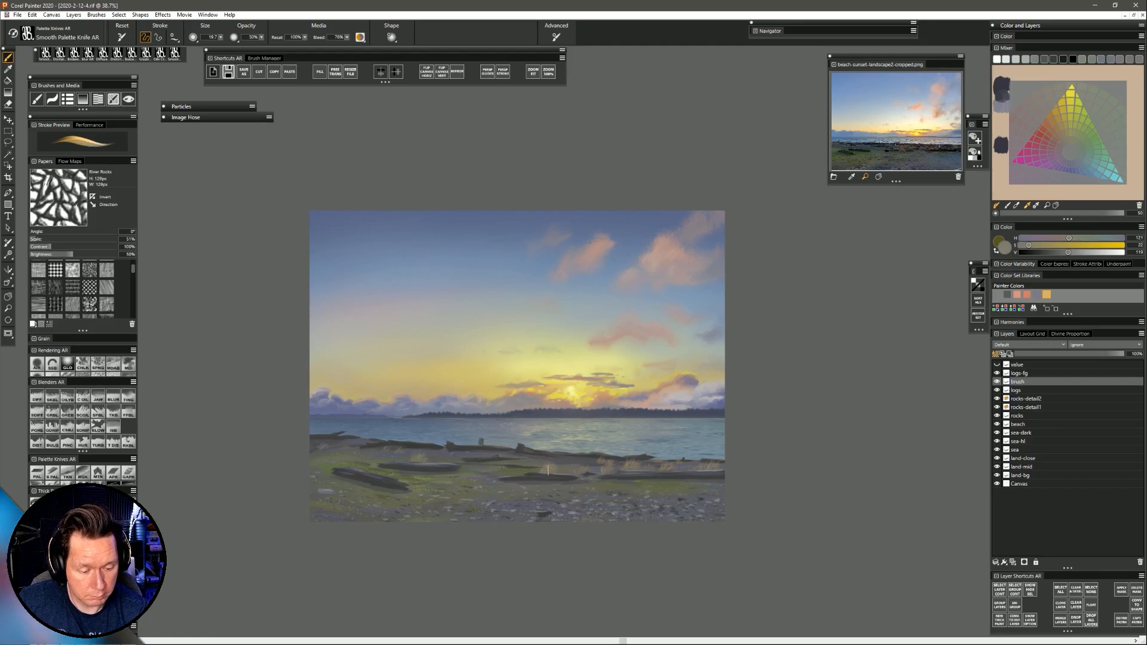
{"action": "key", "text": "bracketright"}
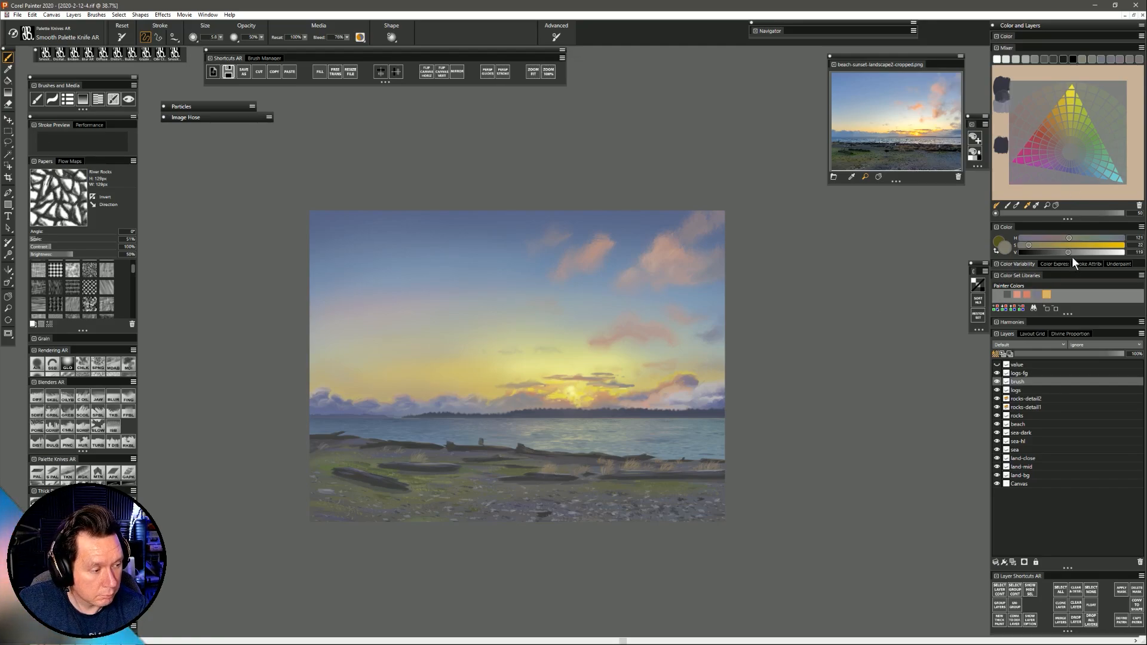
{"action": "left_click_drag", "start_coordinate": [1069, 252], "coordinate": [1088, 252]}
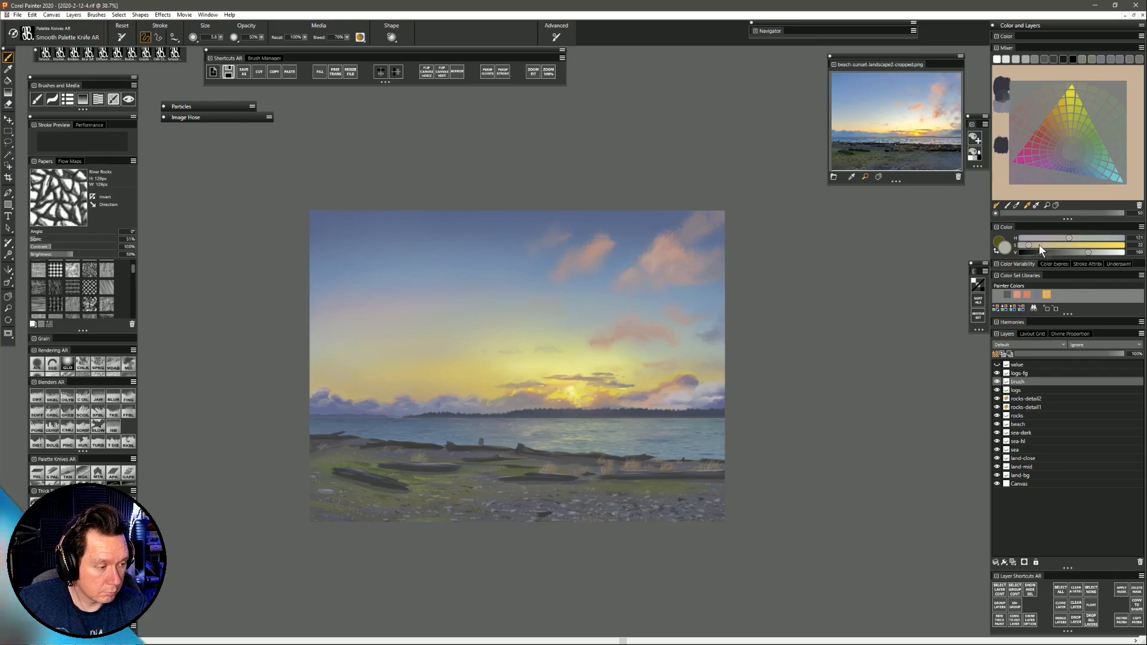
{"action": "left_click_drag", "start_coordinate": [1089, 253], "coordinate": [1085, 256]}
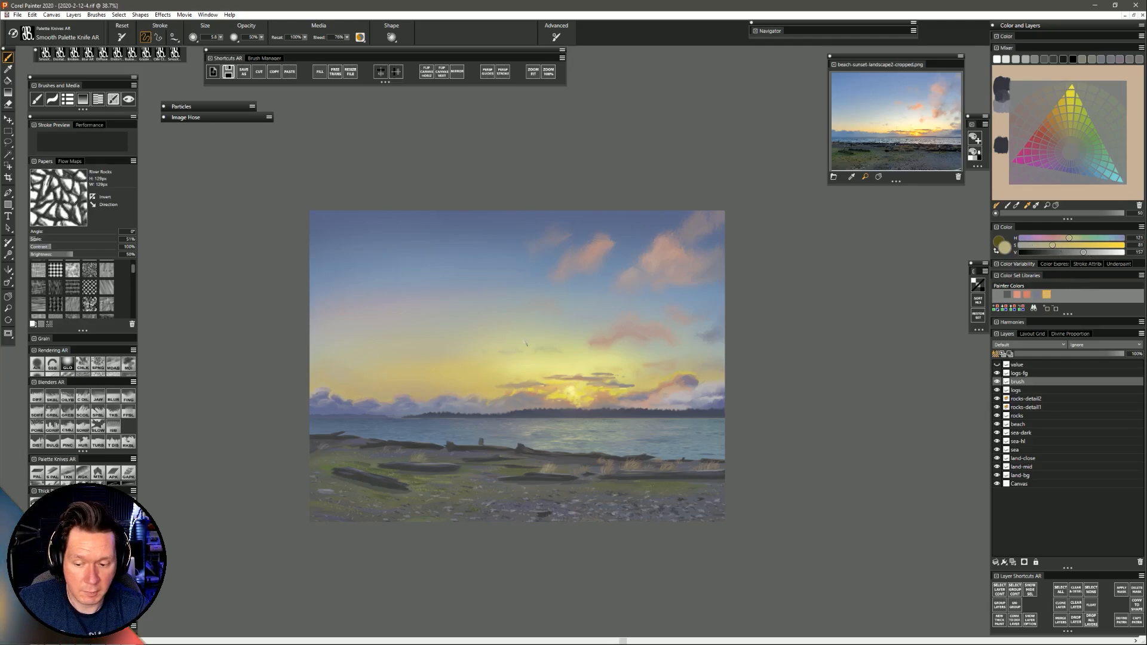
Tint the grass around the middle foreground log with the Digital Airbrush, shifting the colour from yellow-green to a darker, muted green.
{"action": "left_click", "coordinate": [46, 365]}
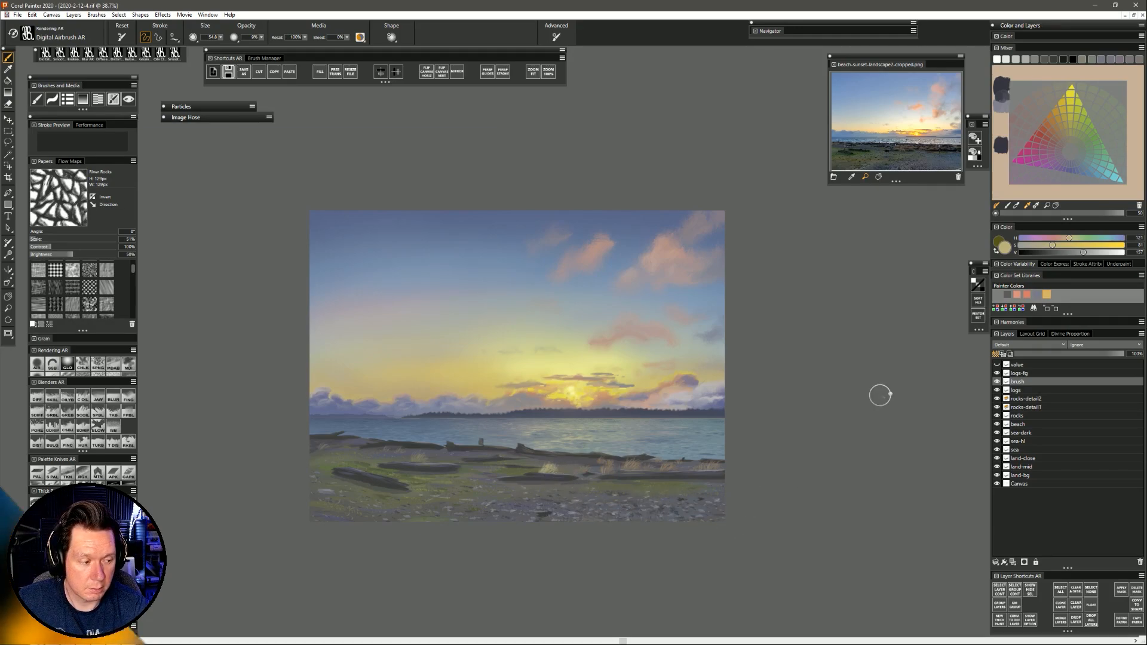
{"action": "left_click", "coordinate": [1077, 238]}
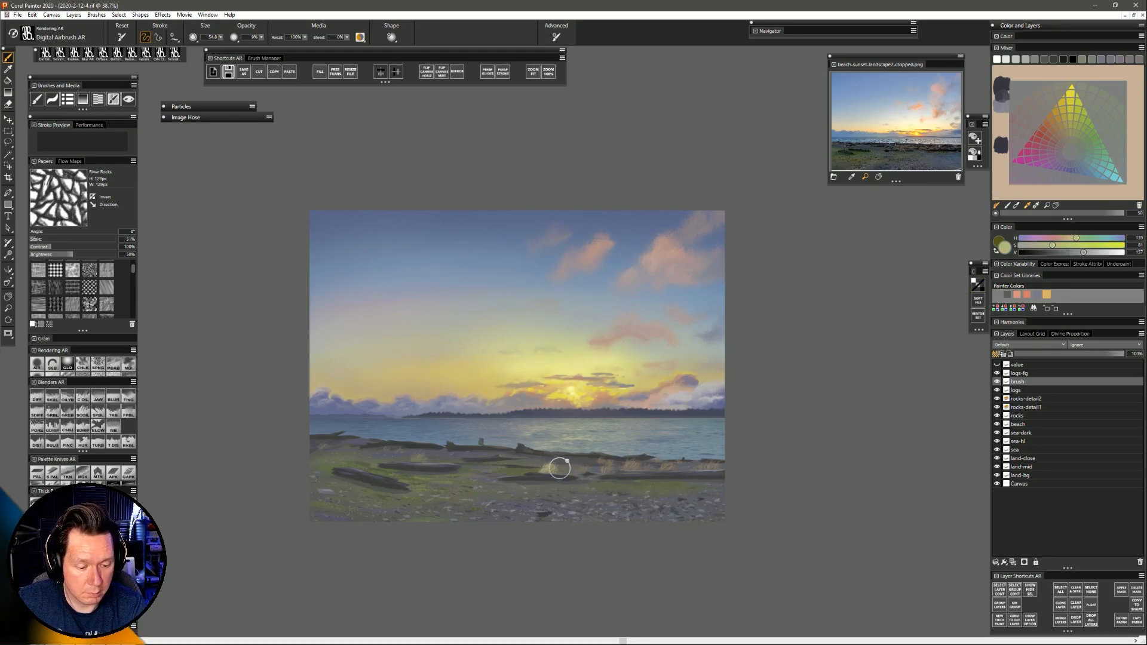
{"action": "left_click", "coordinate": [1082, 252]}
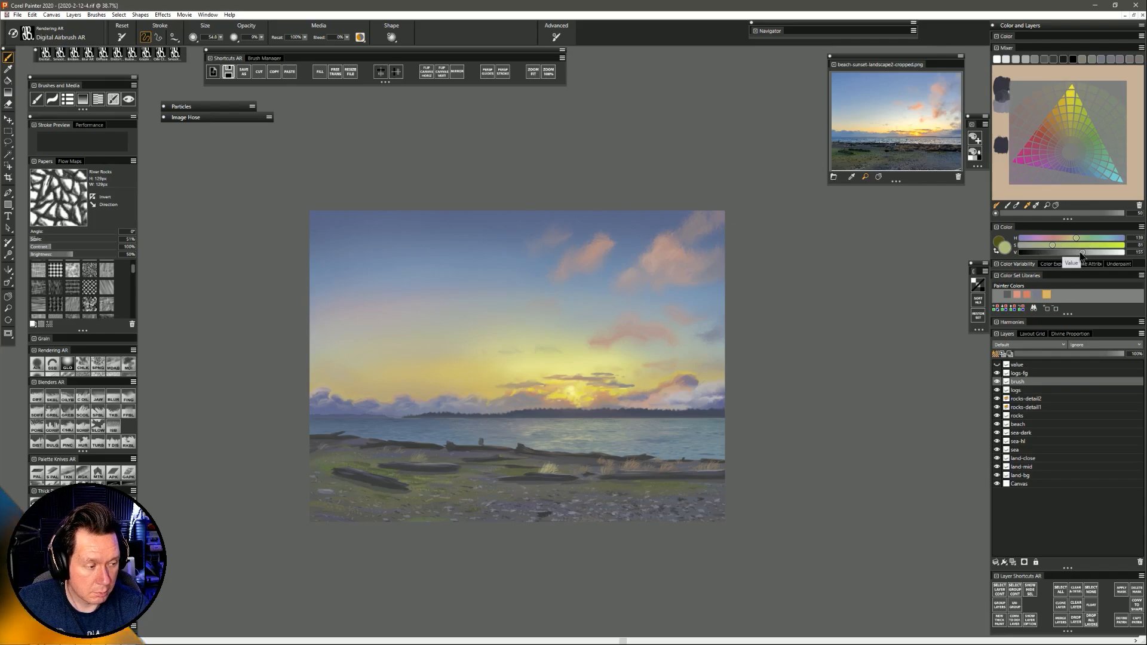
{"action": "left_click_drag", "start_coordinate": [1082, 252], "coordinate": [1077, 253]}
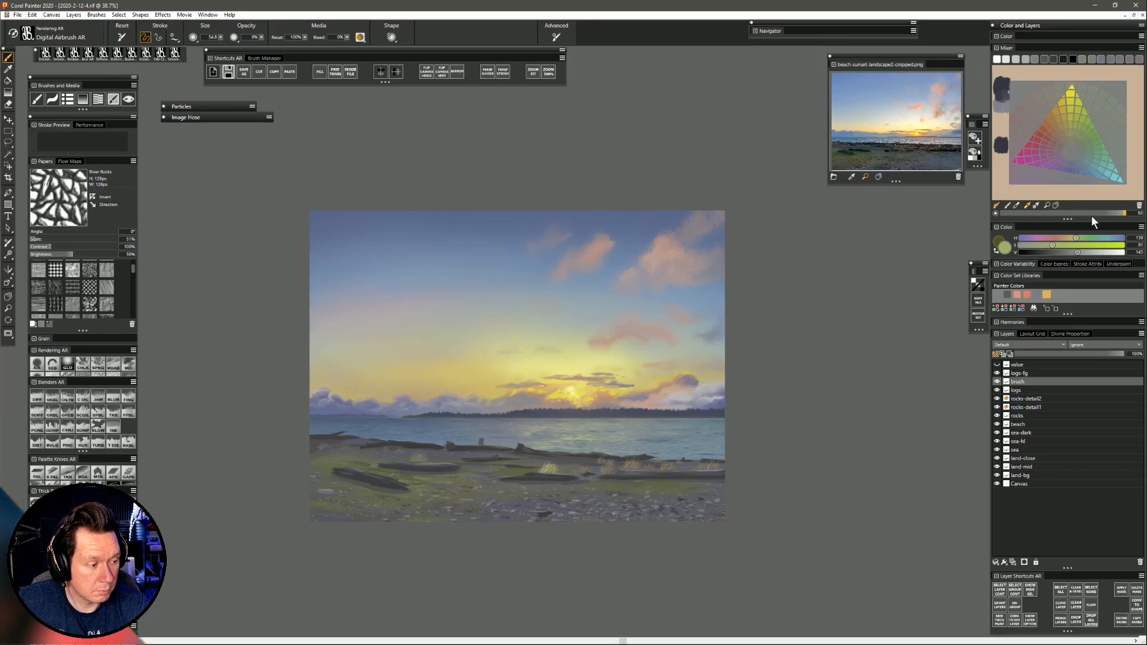
{"action": "mouse_move", "coordinate": [1076, 238]}
{"action": "left_mouse_down"}
{"action": "mouse_move", "coordinate": [1086, 238]}
{"action": "mouse_move", "coordinate": [1038, 245]}
{"action": "left_mouse_up"}
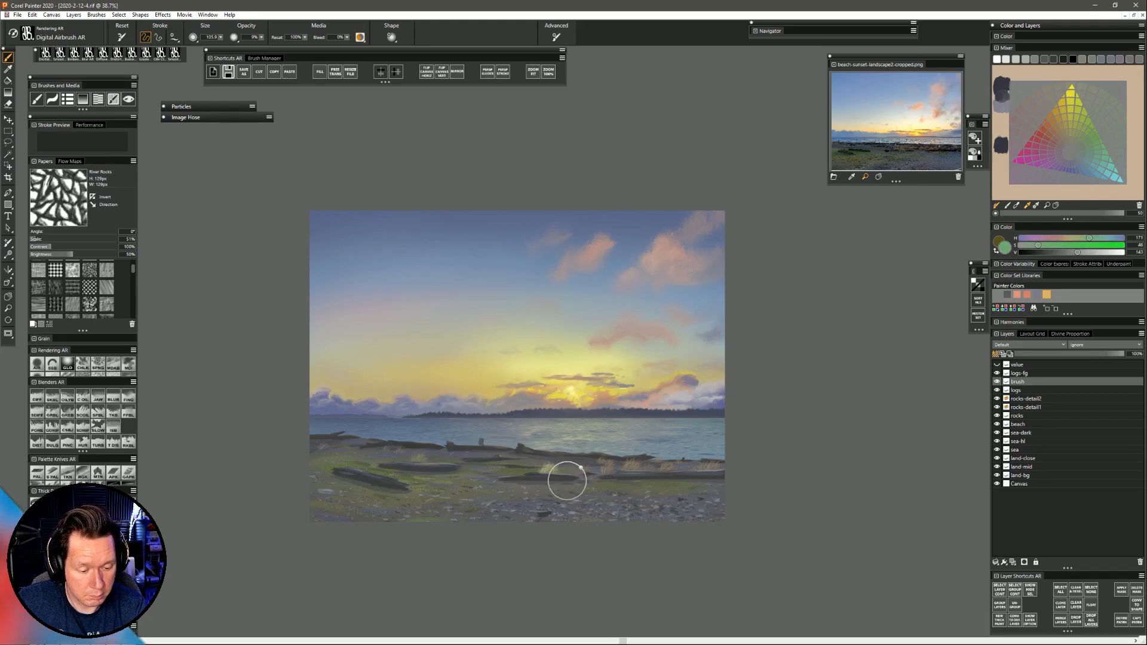
{"action": "left_click_drag", "start_coordinate": [1036, 245], "coordinate": [1034, 245]}
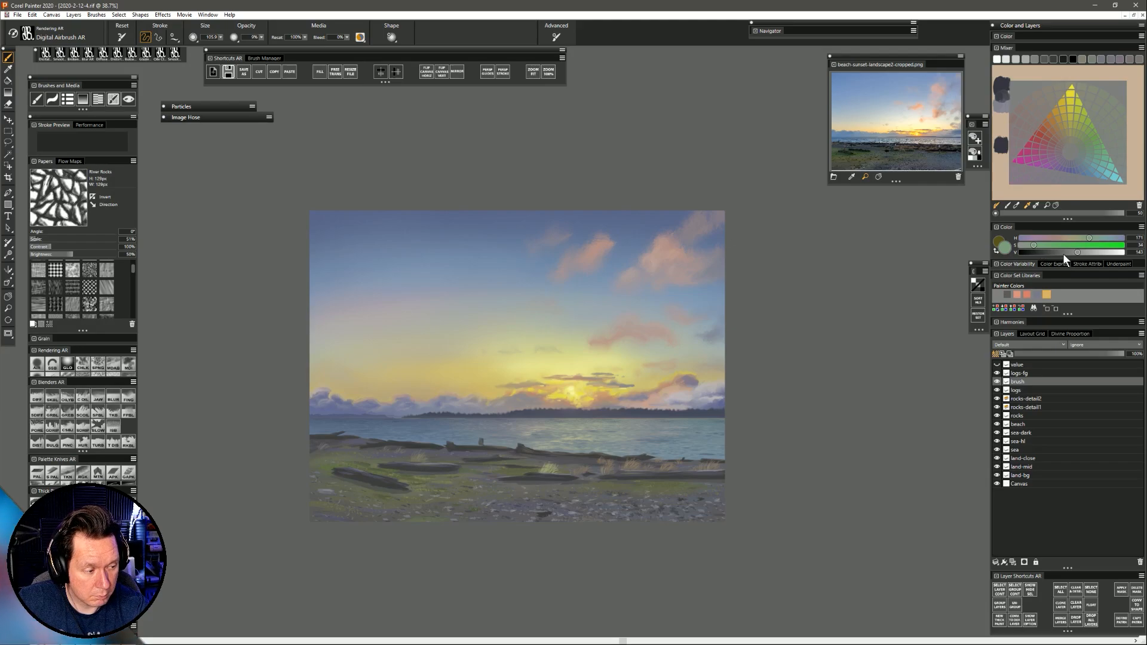
{"action": "left_click", "coordinate": [1063, 252]}
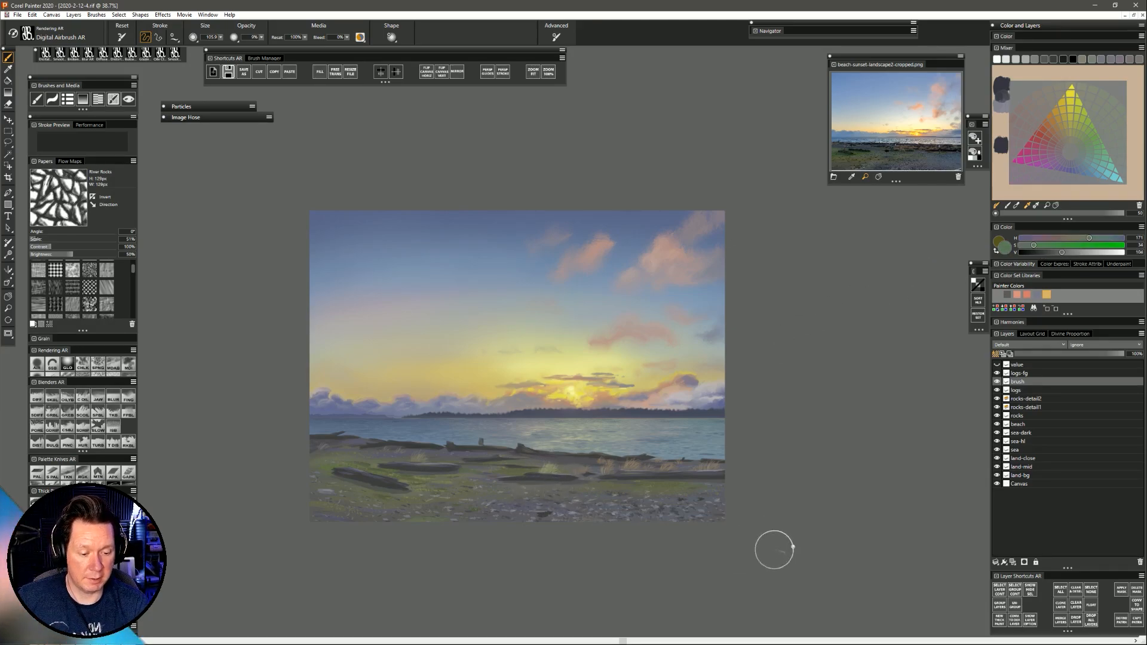
Airbrush soft tints over the beach foreground using orange and blue-violet sampled from the painting, then reduce the brush size.
{"action": "left_click", "coordinate": [609, 396], "text": "alt"}
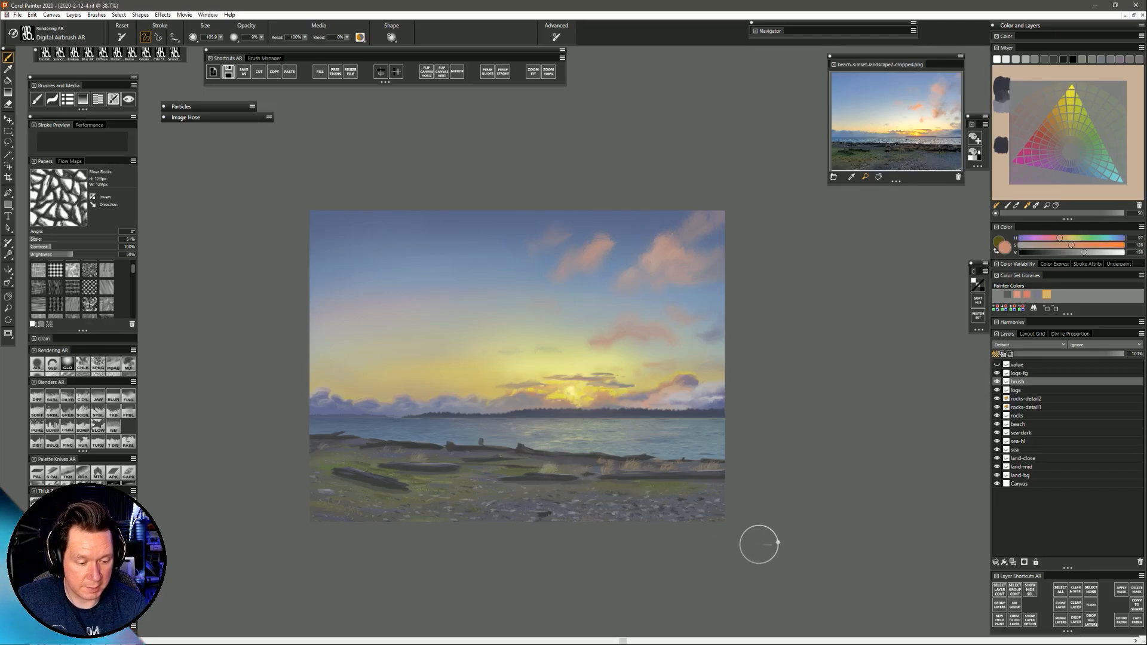
{"action": "left_click", "coordinate": [584, 455], "text": "alt"}
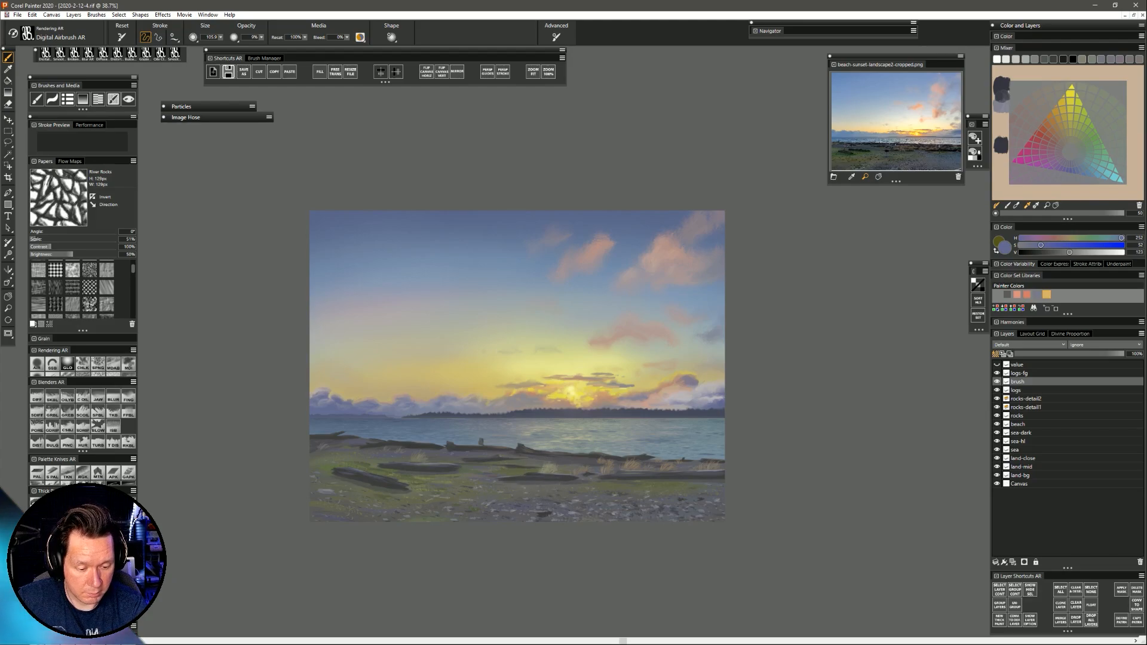
{"action": "key", "text": "bracketleft"}
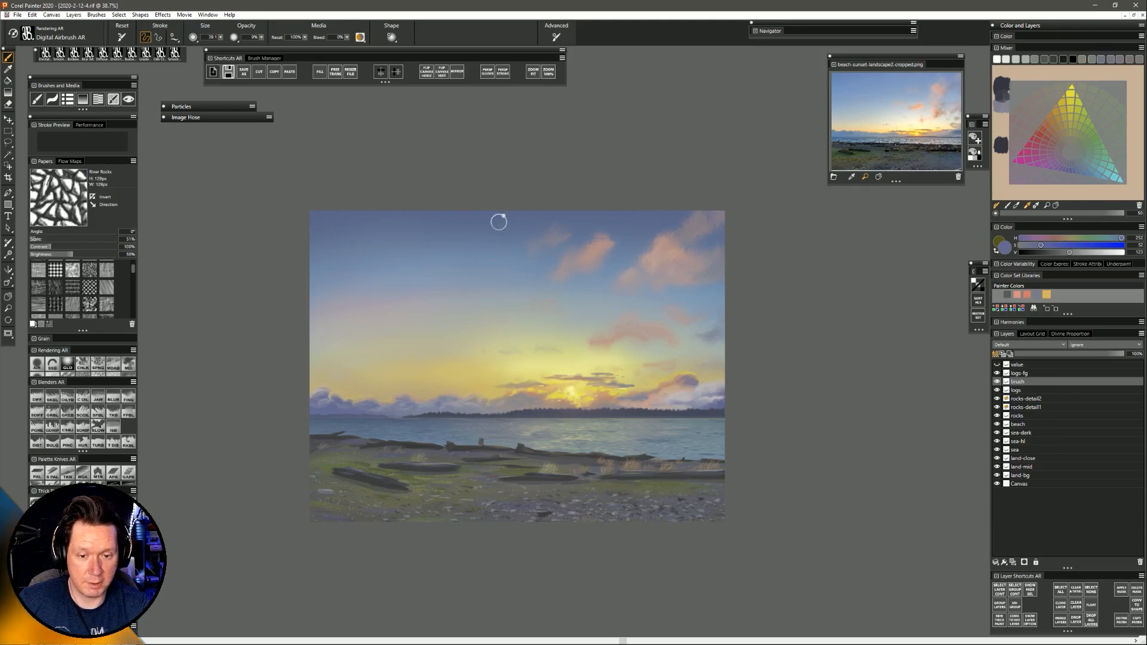
Save the painting as a new RIF file with a name ending in "-merged".
{"action": "left_click", "coordinate": [244, 72]}
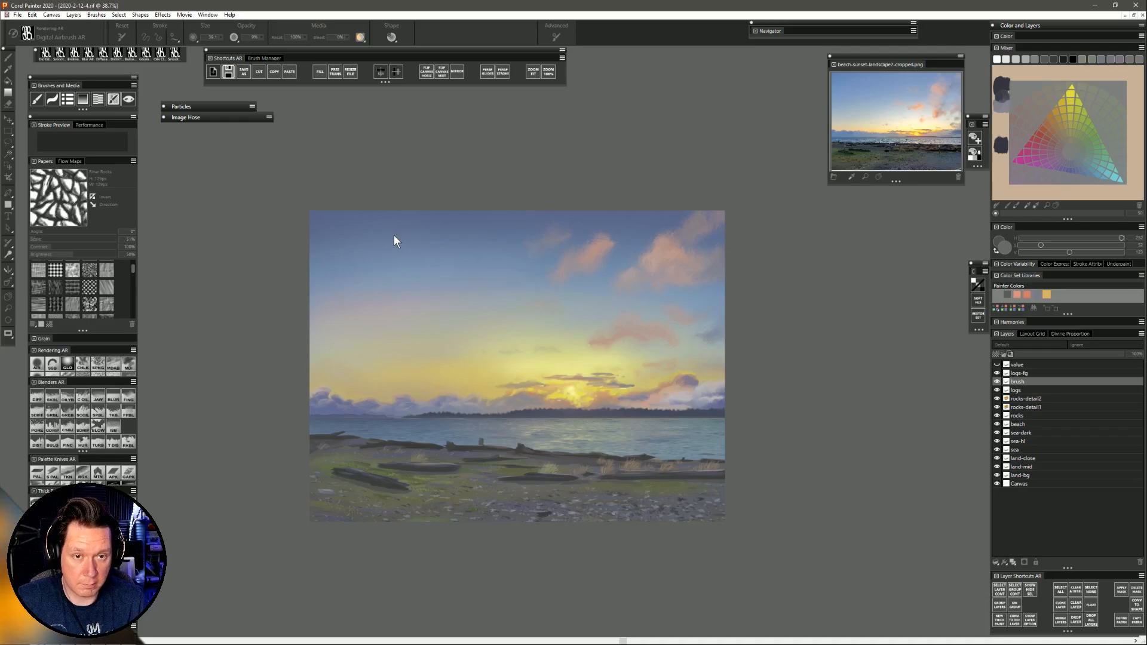
{"action": "left_click", "coordinate": [245, 71]}
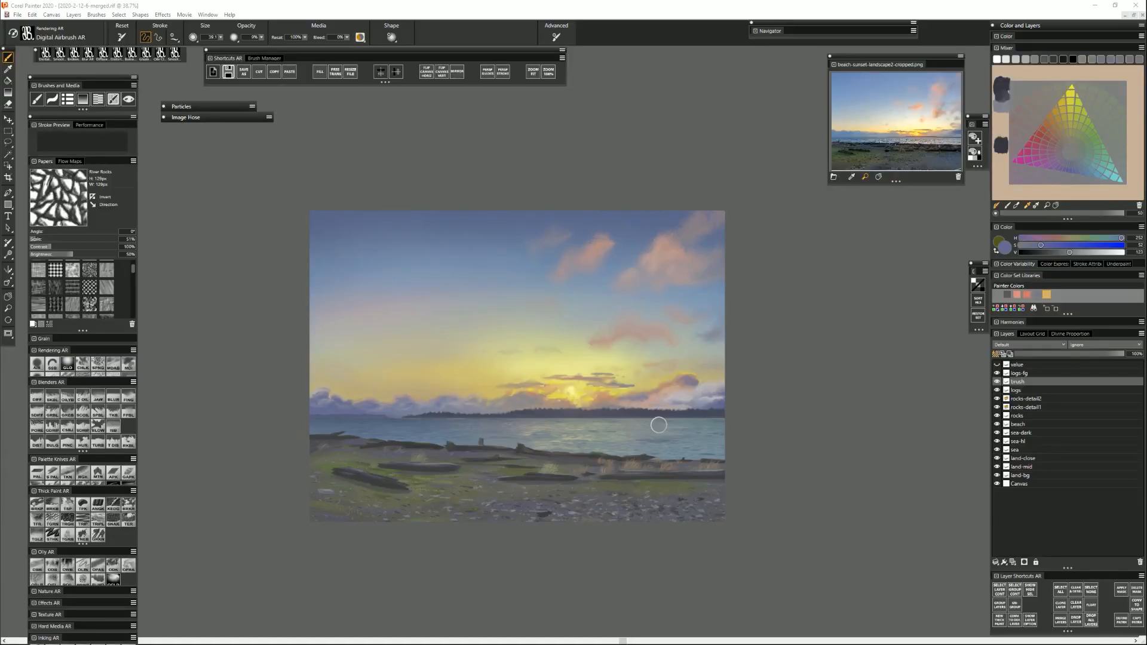
Examine the whole painting enlarged with the panels hidden, checking the horizon, water and driftwood.
{"action": "left_click", "coordinate": [9, 309]}
{"action": "key", "text": "Tab"}
{"action": "left_click", "coordinate": [508, 368]}
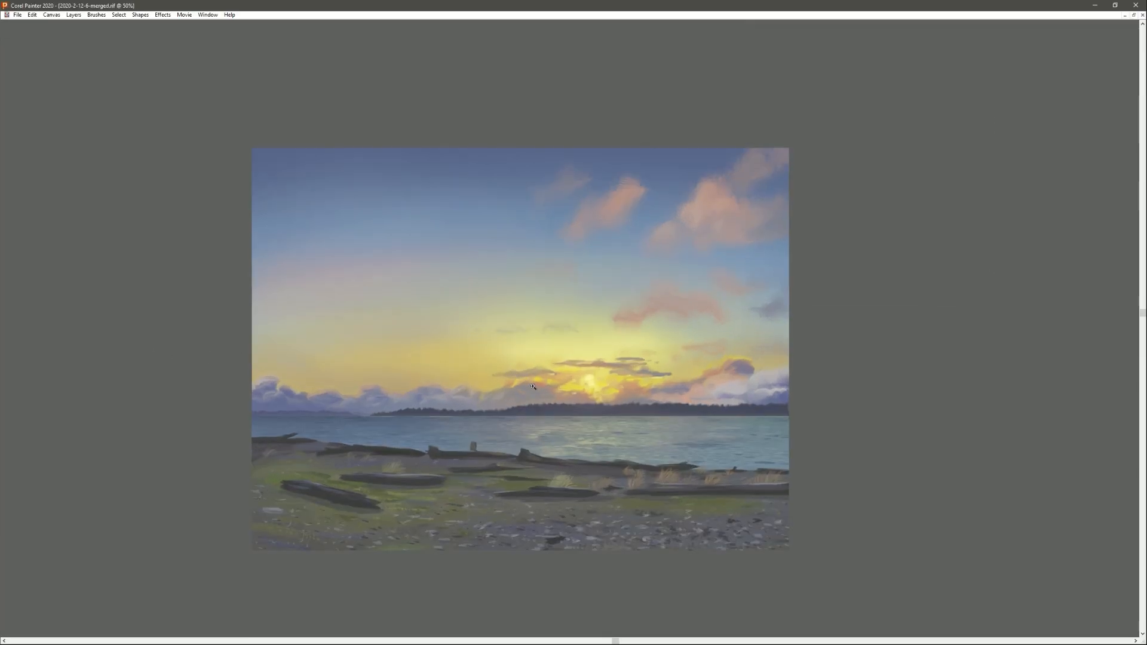
{"action": "left_click", "coordinate": [508, 368]}
{"action": "left_click_drag", "start_coordinate": [584, 412], "coordinate": [643, 438]}
{"action": "key", "text": "space"}
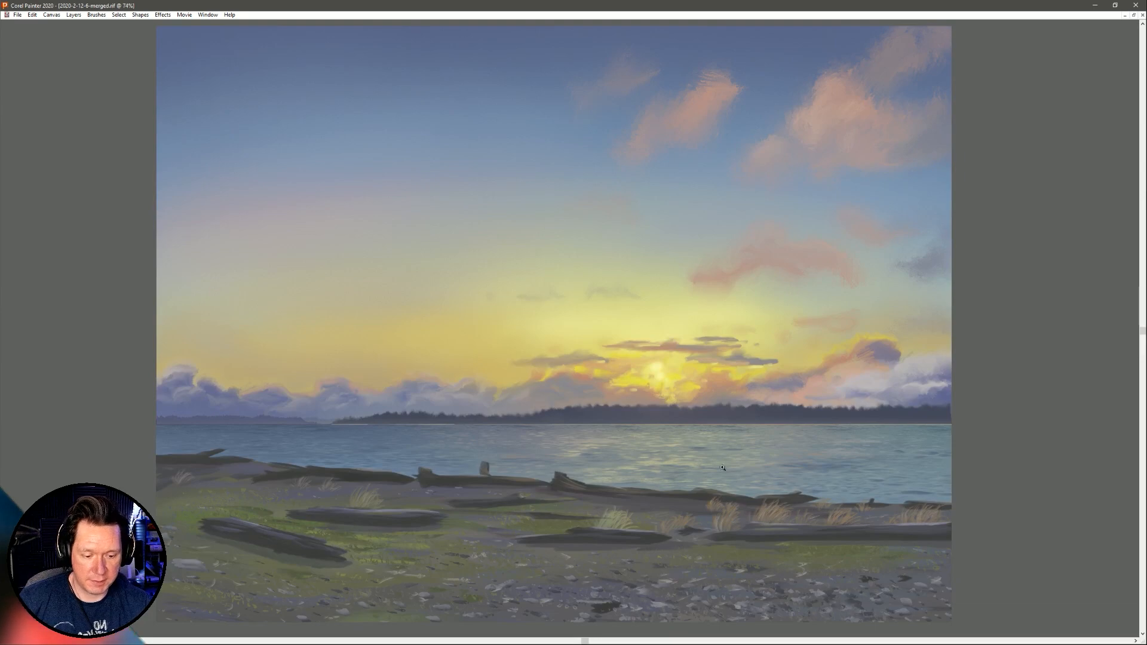
{"action": "scroll", "coordinate": [710, 473], "scroll_direction": "down", "scroll_amount": 5}
{"action": "key", "text": "Tab"}
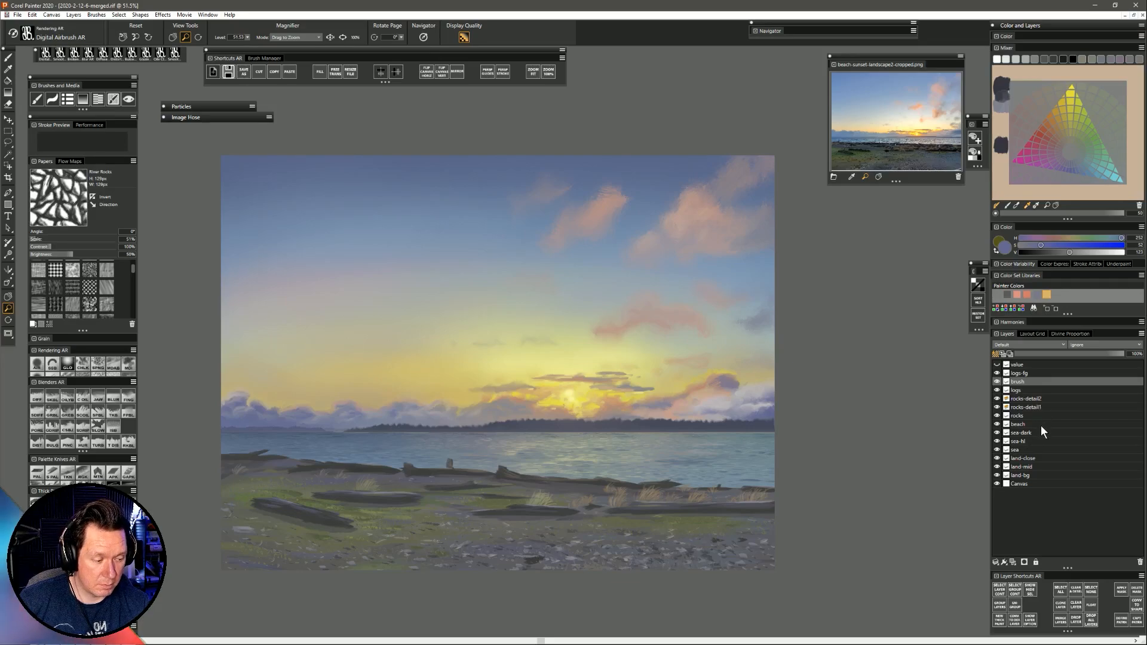
Select the land-close layer's content and add a new layer directly above it in Screen mode.
{"action": "left_click", "coordinate": [1037, 459]}
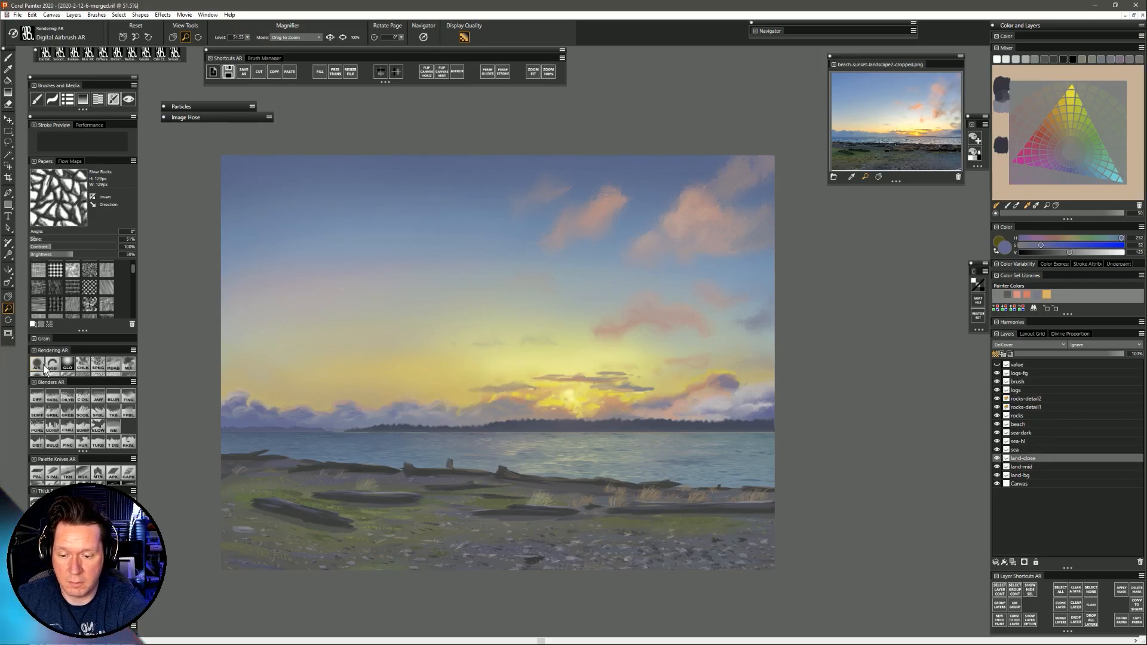
{"action": "key", "text": "b"}
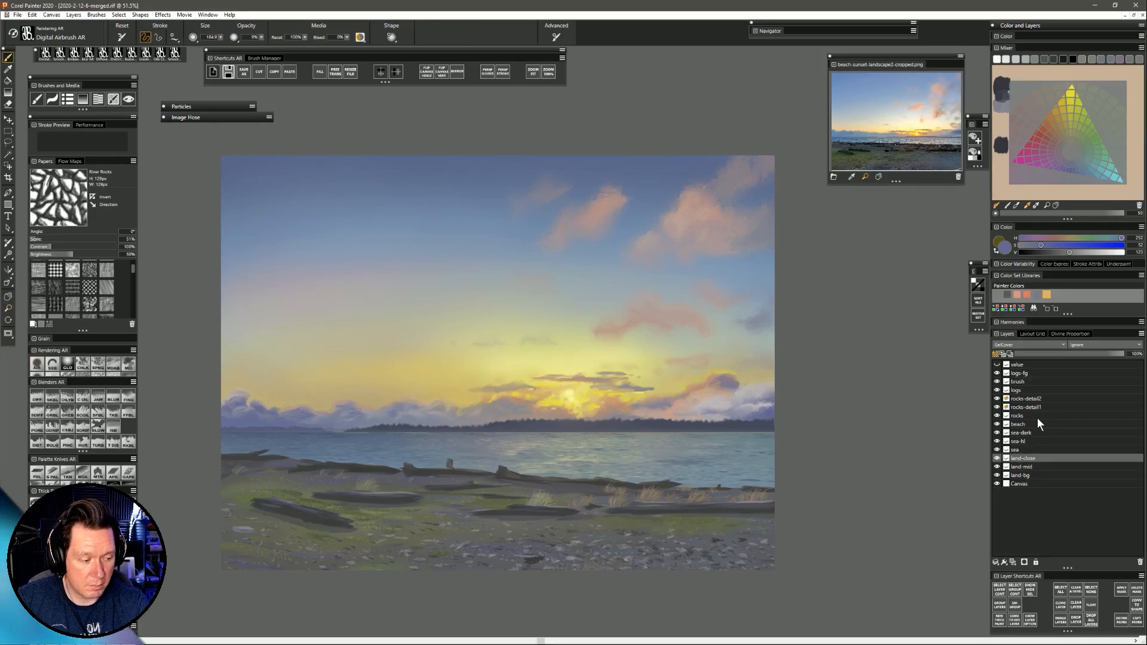
{"action": "right_click", "coordinate": [1026, 458]}
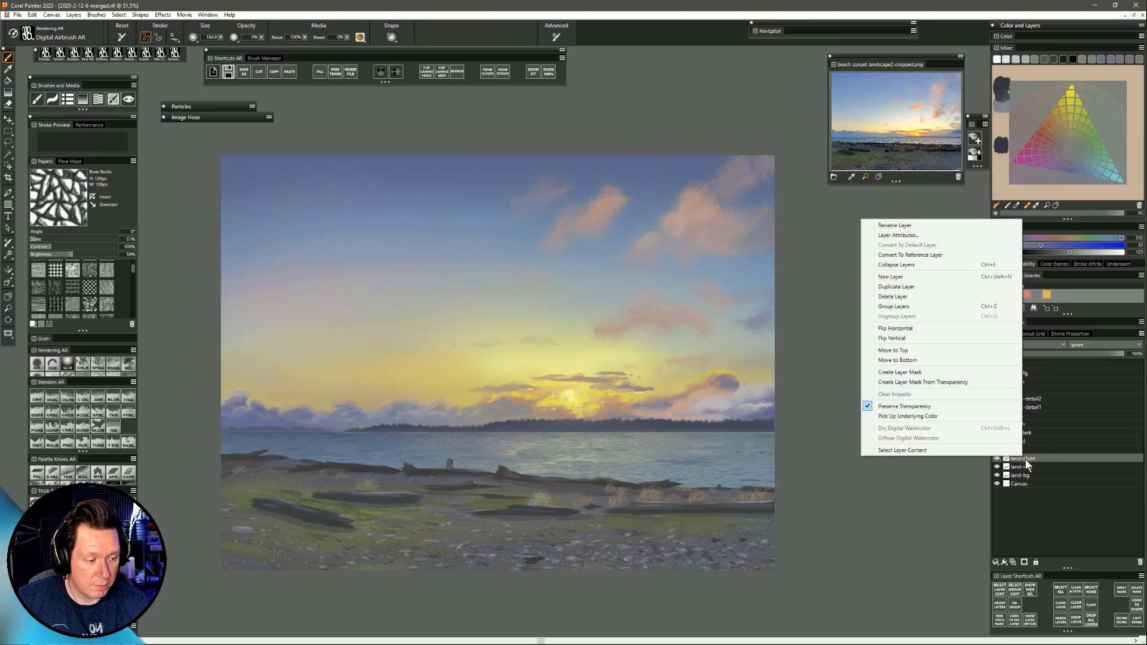
{"action": "left_click", "coordinate": [951, 451]}
{"action": "key", "text": "ctrl+d"}
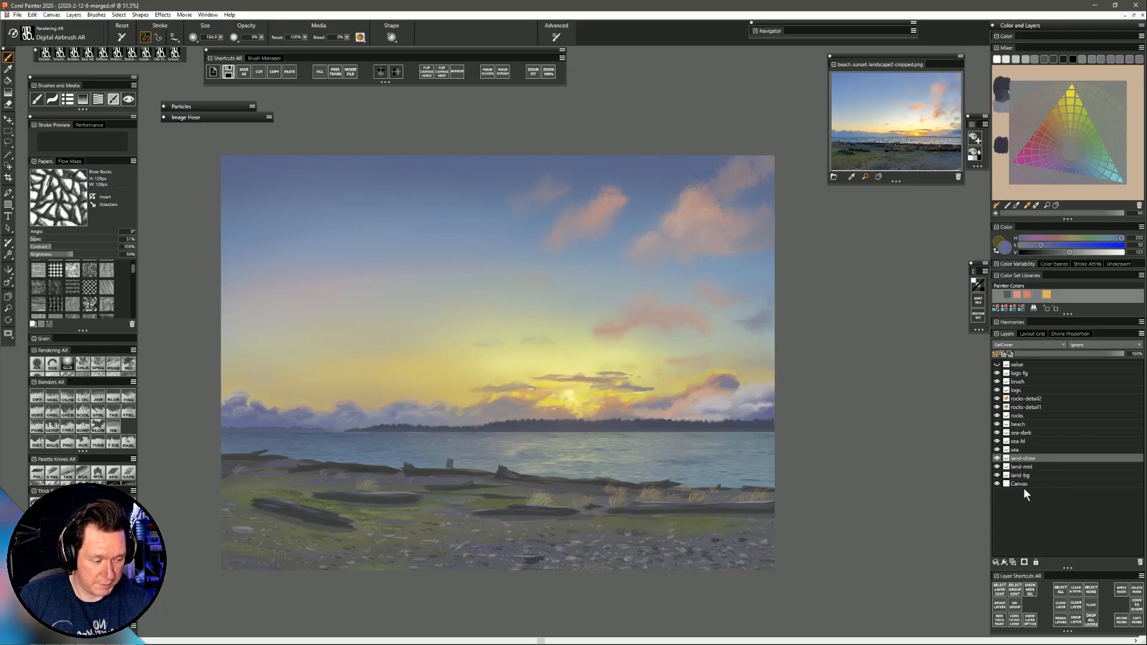
{"action": "left_click", "coordinate": [1012, 346]}
{"action": "left_click", "coordinate": [1014, 438]}
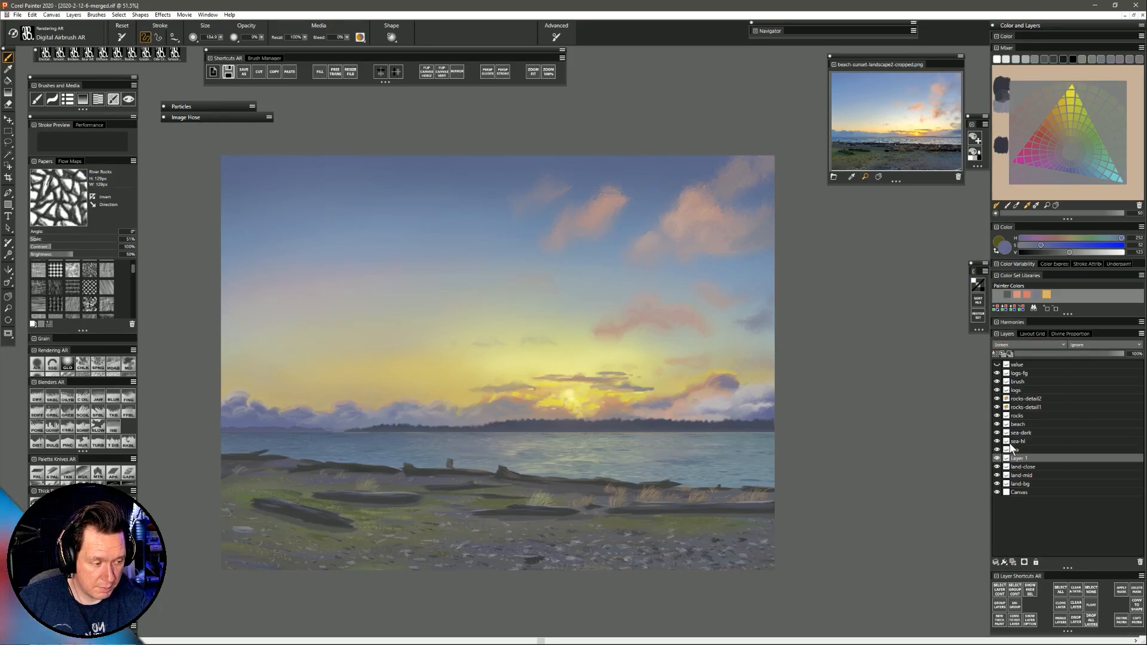
Airbrush a warm glow over the tree line below the sun on the new Screen layer, using orange and red at varying brush sizes.
{"action": "left_click", "coordinate": [1026, 294]}
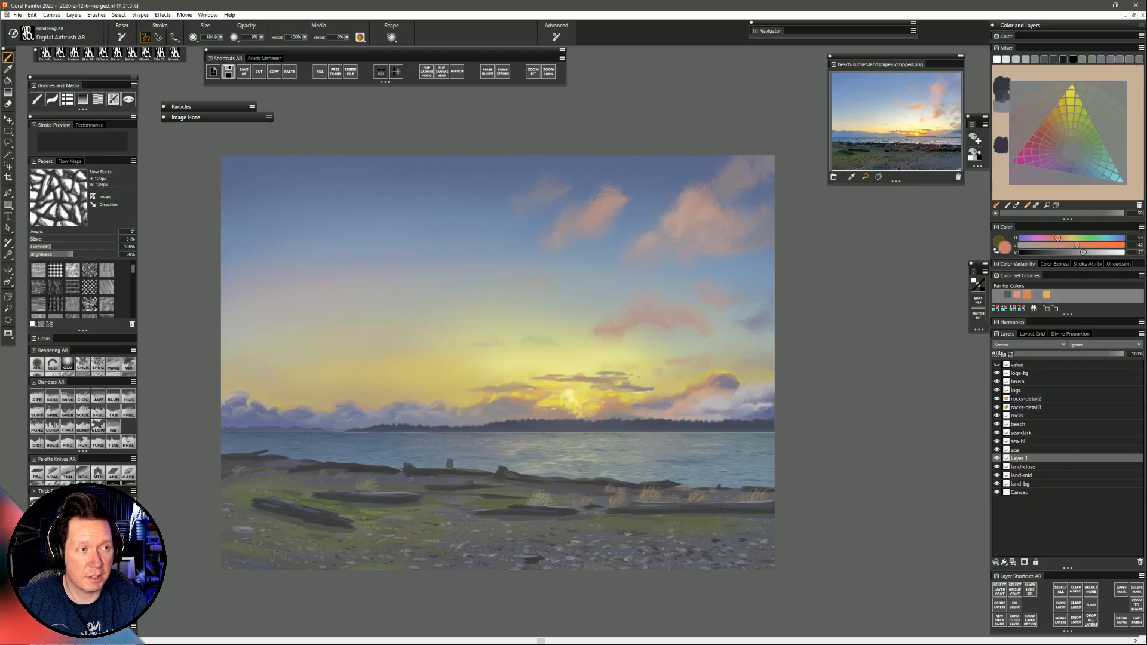
{"action": "left_click_drag", "start_coordinate": [611, 409], "coordinate": [636, 455]}
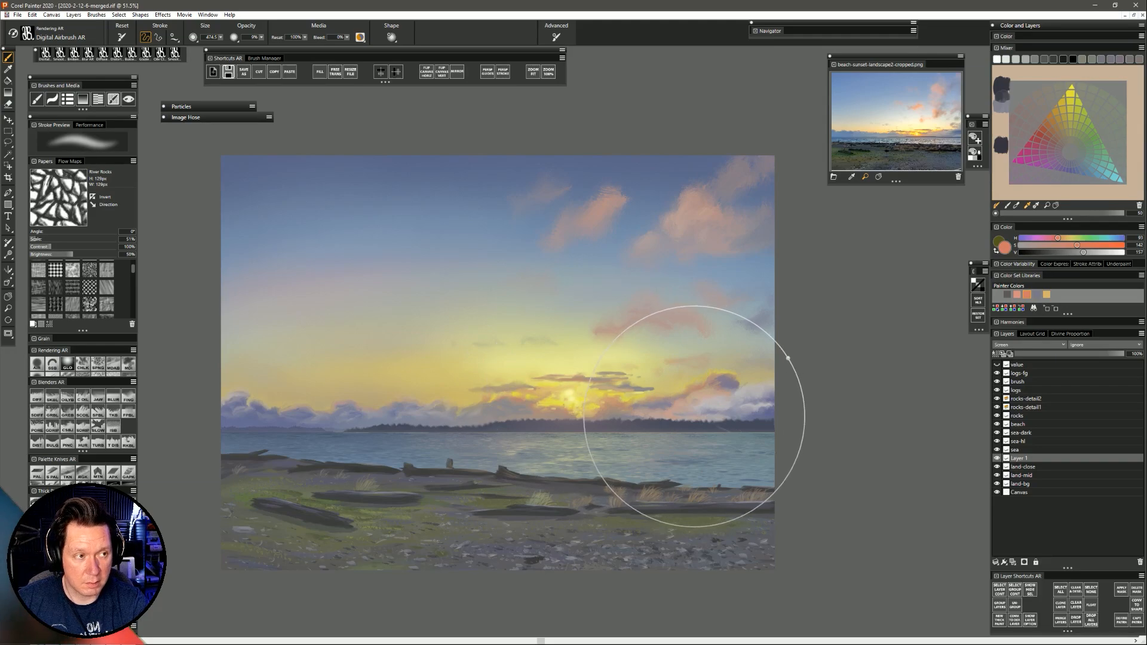
{"action": "key", "text": "bracketleft"}
{"action": "key", "text": "bracketleft"}
{"action": "key", "text": "bracketleft"}
{"action": "key", "text": "bracketleft"}
{"action": "key", "text": "bracketleft"}
{"action": "key", "text": "bracketleft"}
{"action": "key", "text": "bracketleft"}
{"action": "key", "text": "bracketleft"}
{"action": "key", "text": "bracketleft"}
{"action": "key", "text": "bracketleft"}
{"action": "key", "text": "bracketleft"}
{"action": "key", "text": "bracketleft"}
{"action": "key", "text": "bracketleft"}
{"action": "key", "text": "bracketleft"}
{"action": "key", "text": "bracketleft"}
{"action": "key", "text": "bracketleft"}
{"action": "key", "text": "bracketleft"}
{"action": "key", "text": "bracketleft"}
{"action": "key", "text": "bracketleft"}
{"action": "key", "text": "bracketleft"}
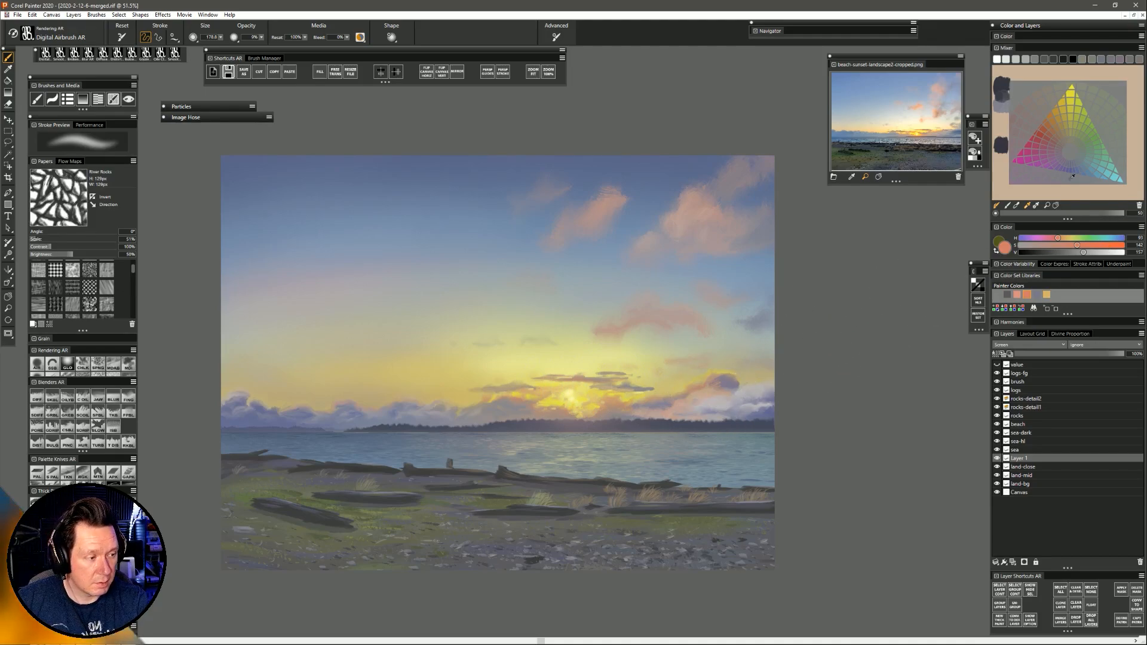
{"action": "left_click", "coordinate": [1037, 136]}
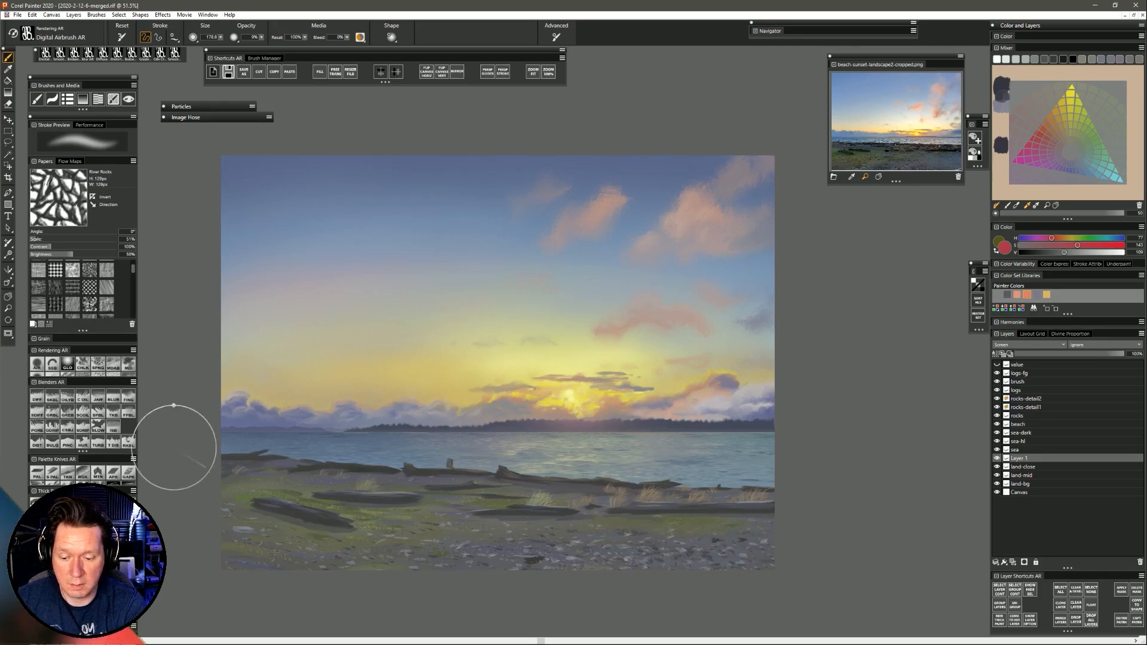
Paint a thin line of lightened orange along the far edge of the water on the sea layer with the Smooth Palette Knife.
{"action": "left_click", "coordinate": [136, 472]}
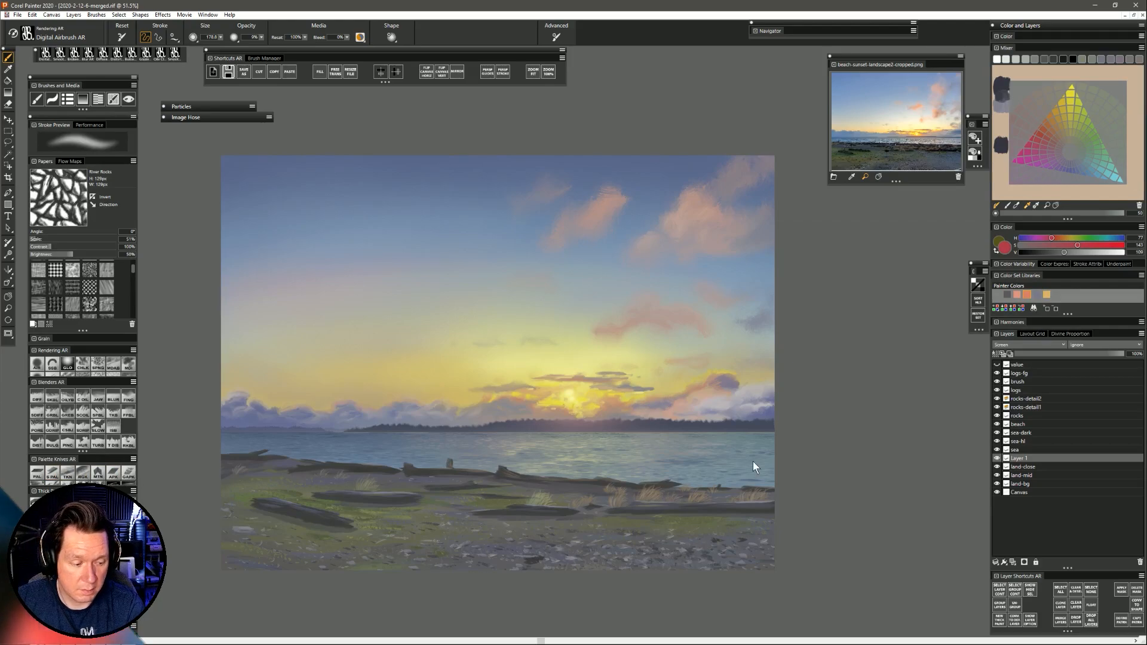
{"action": "left_click", "coordinate": [1021, 449]}
{"action": "left_click", "coordinate": [996, 353]}
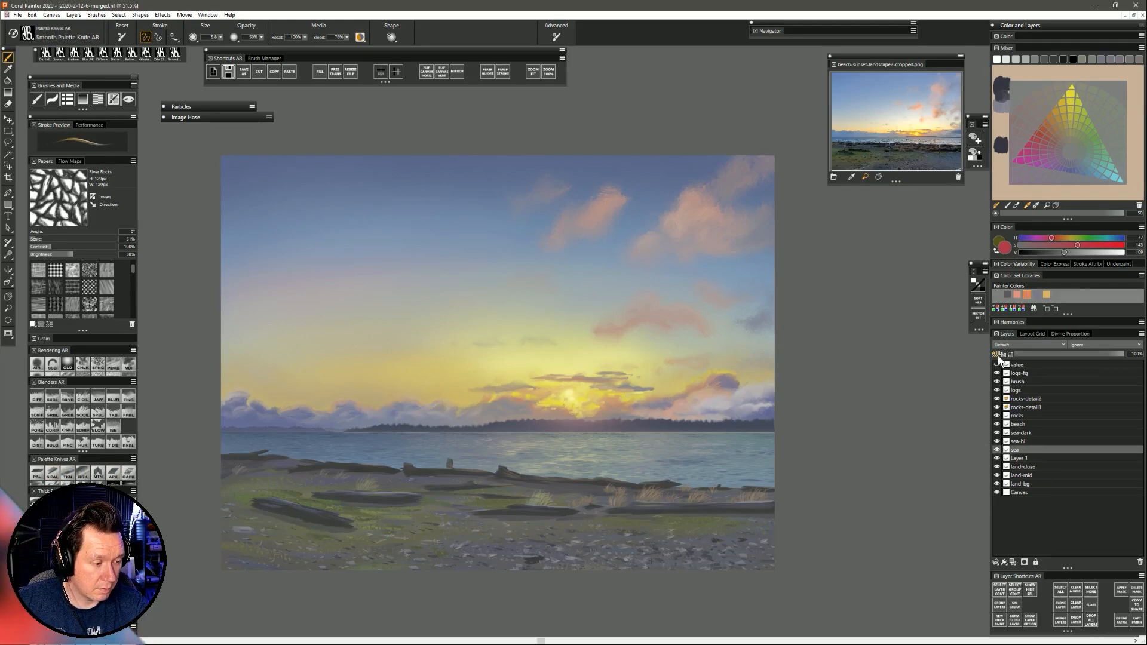
{"action": "left_click", "coordinate": [571, 434], "text": "ctrl+alt"}
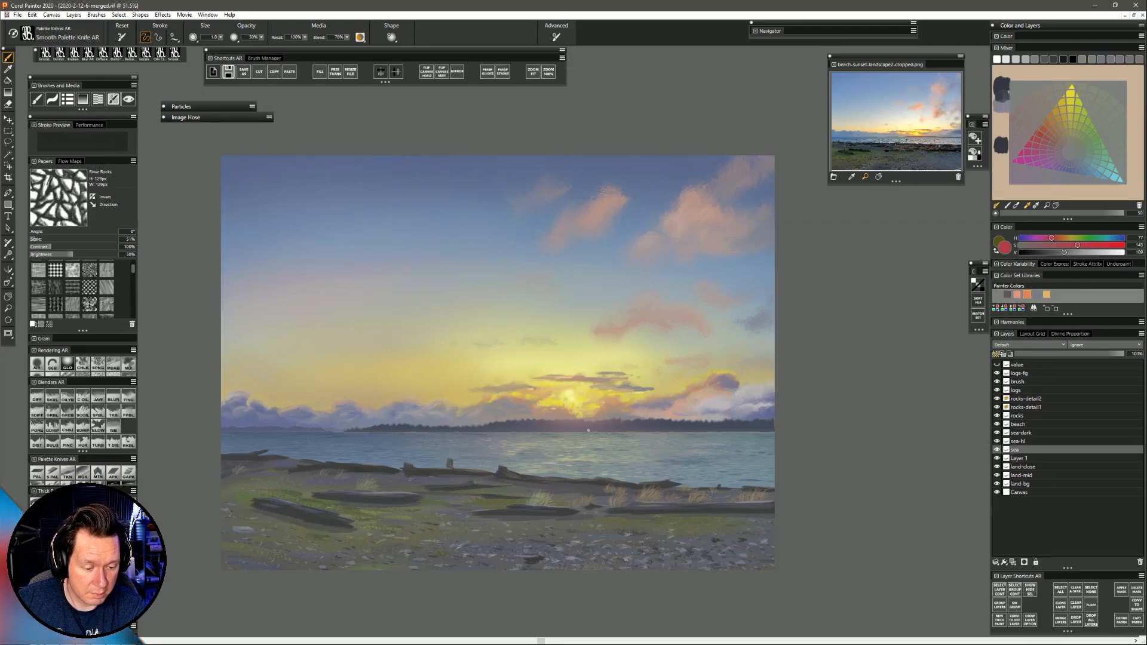
{"action": "left_click_drag", "start_coordinate": [571, 433], "coordinate": [567, 434]}
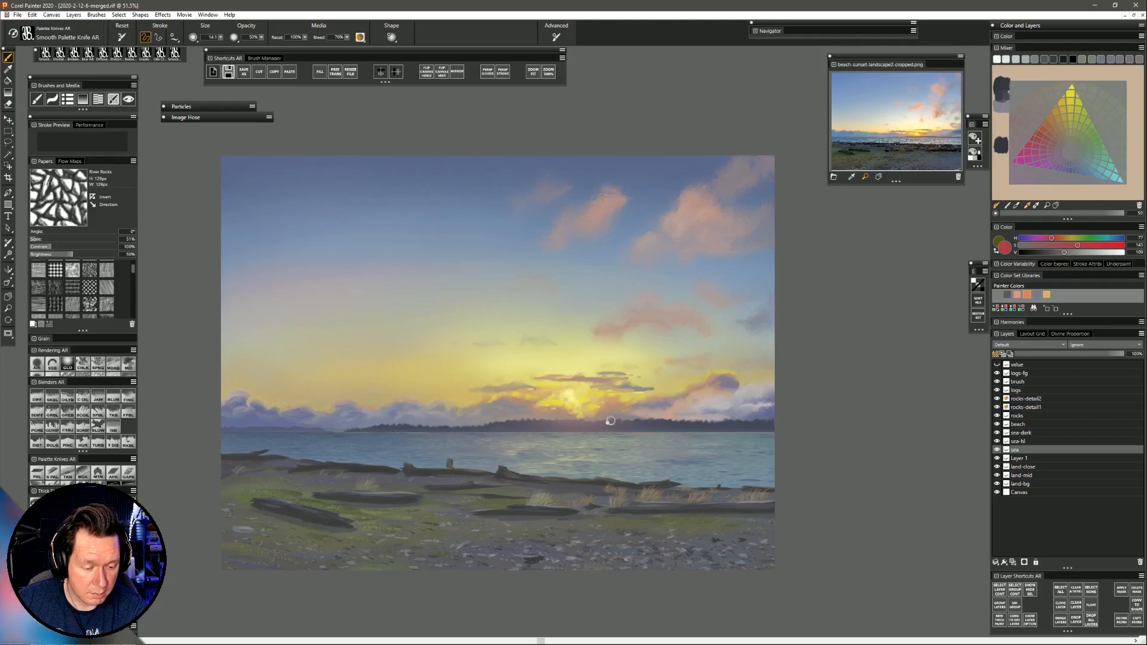
{"action": "left_click", "coordinate": [1049, 122]}
{"action": "left_click", "coordinate": [1082, 253]}
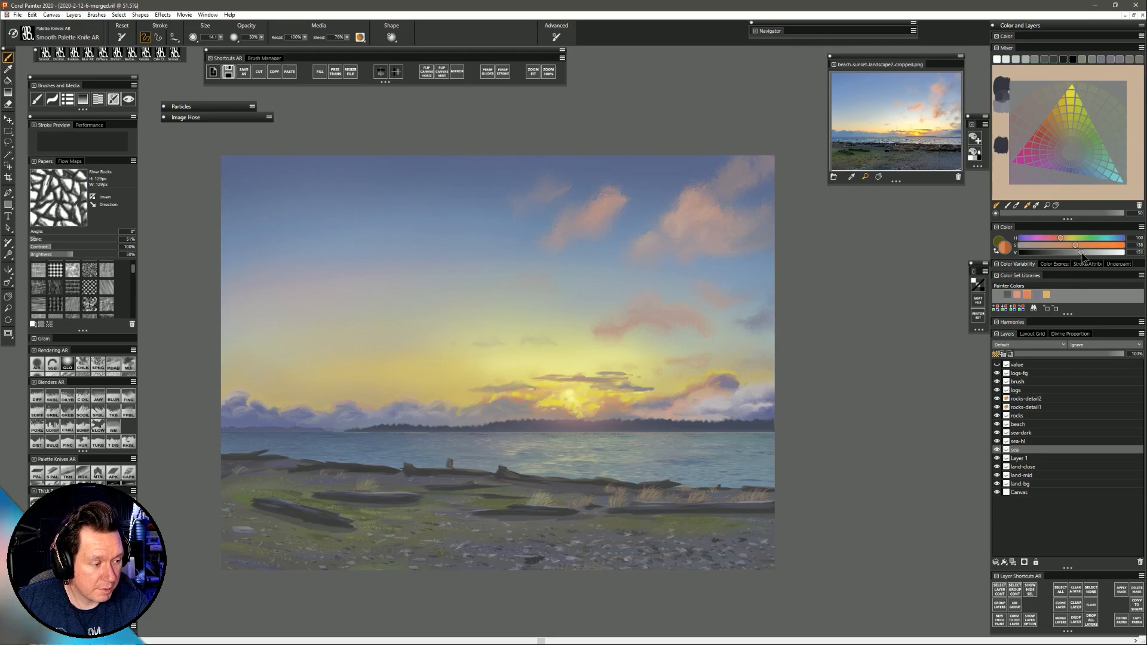
{"action": "left_click_drag", "start_coordinate": [1082, 254], "coordinate": [1083, 252]}
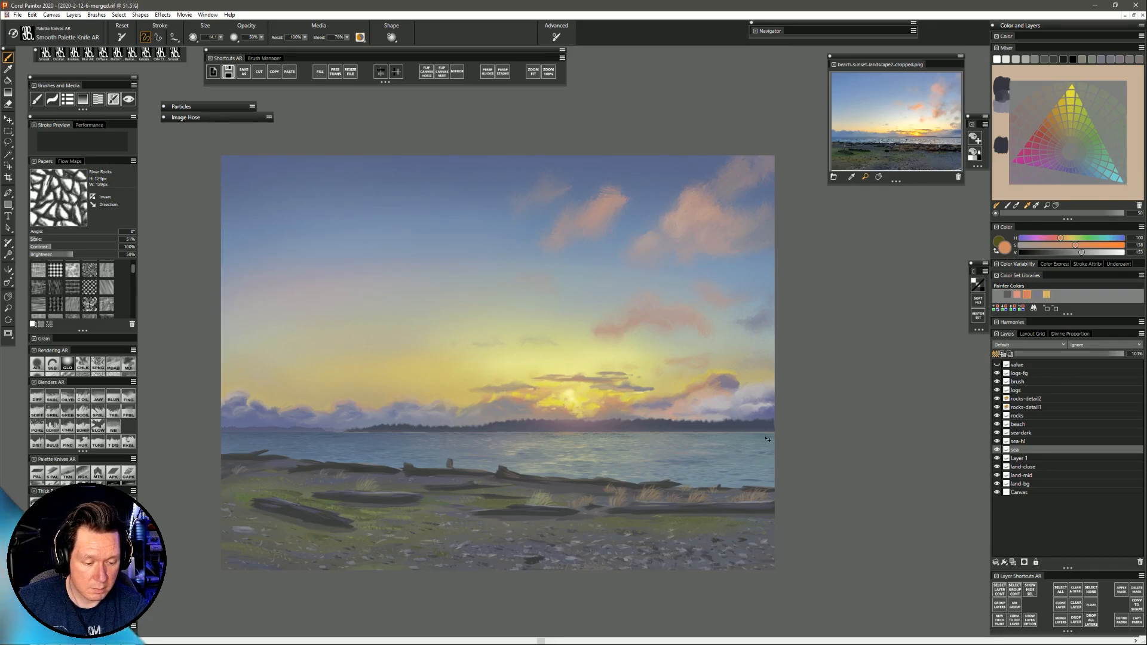
{"action": "left_click", "coordinate": [1095, 252]}
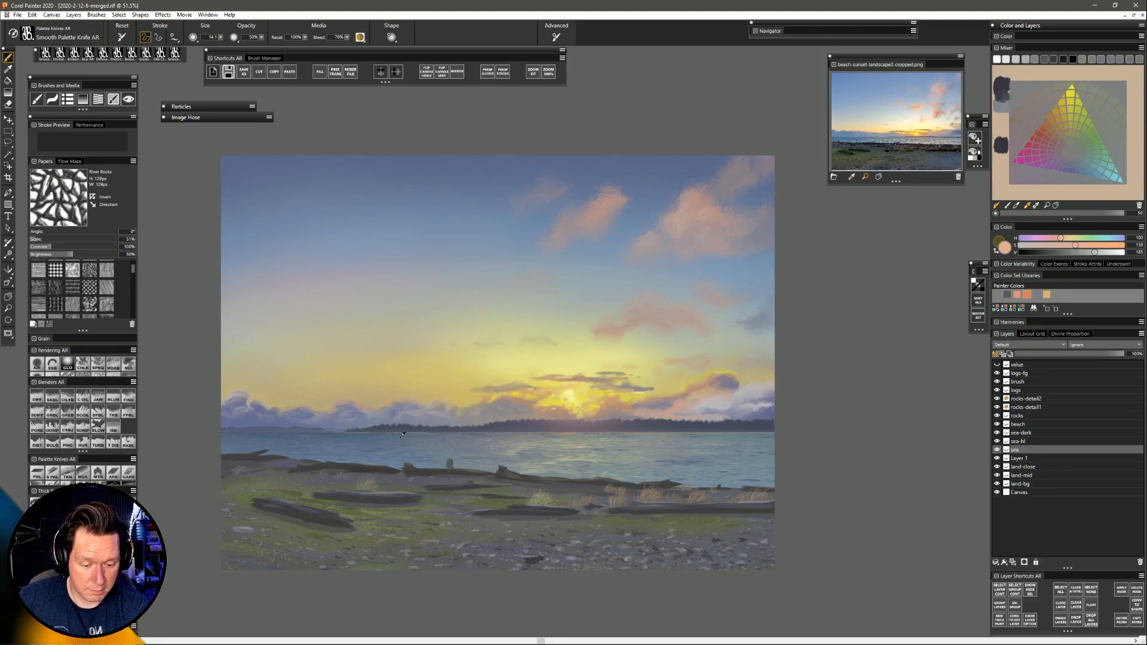
Refine the far waterline beneath the distant land with light blue sampled from the sky, and sample the tree line's dark blue.
{"action": "left_click", "coordinate": [395, 242], "text": "alt"}
{"action": "left_click_drag", "start_coordinate": [377, 433], "coordinate": [379, 437]}
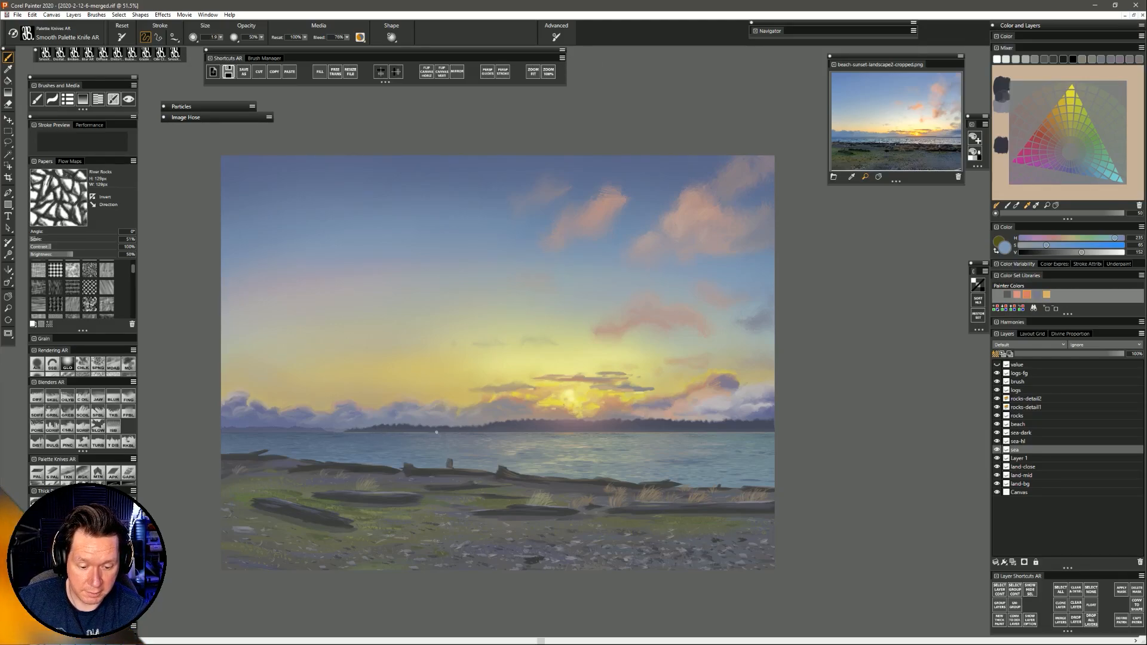
{"action": "left_click", "coordinate": [433, 426], "text": "alt"}
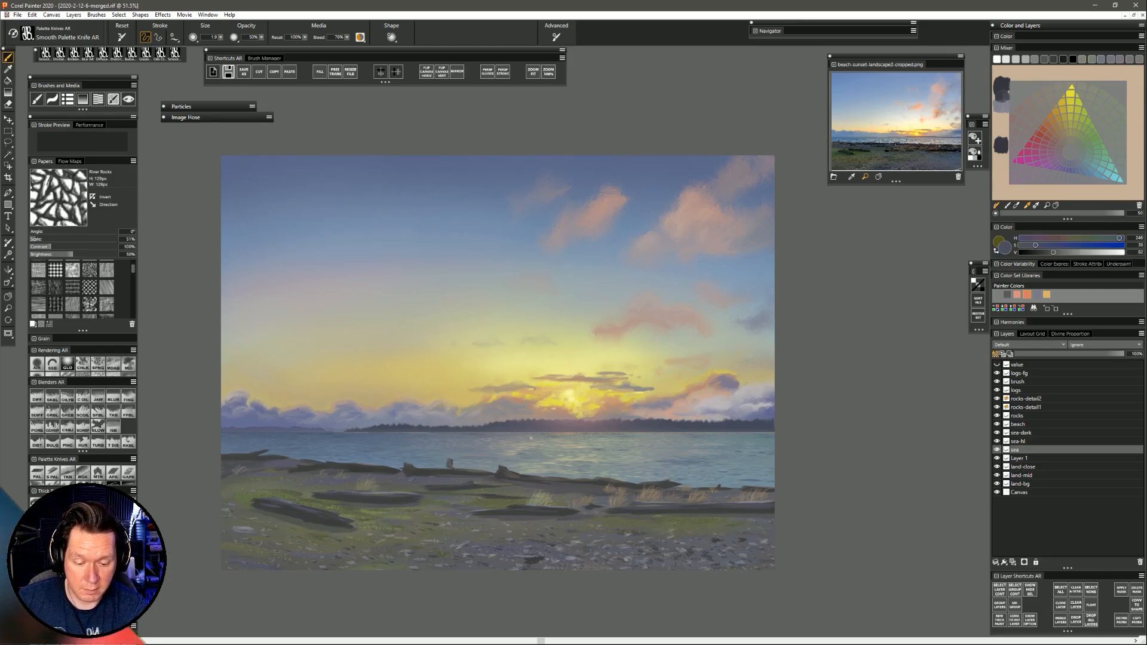
Check the sea and land-close layers by hiding and showing each one, and make the land-close layer active.
{"action": "left_click", "coordinate": [997, 450]}
{"action": "left_click", "coordinate": [997, 450]}
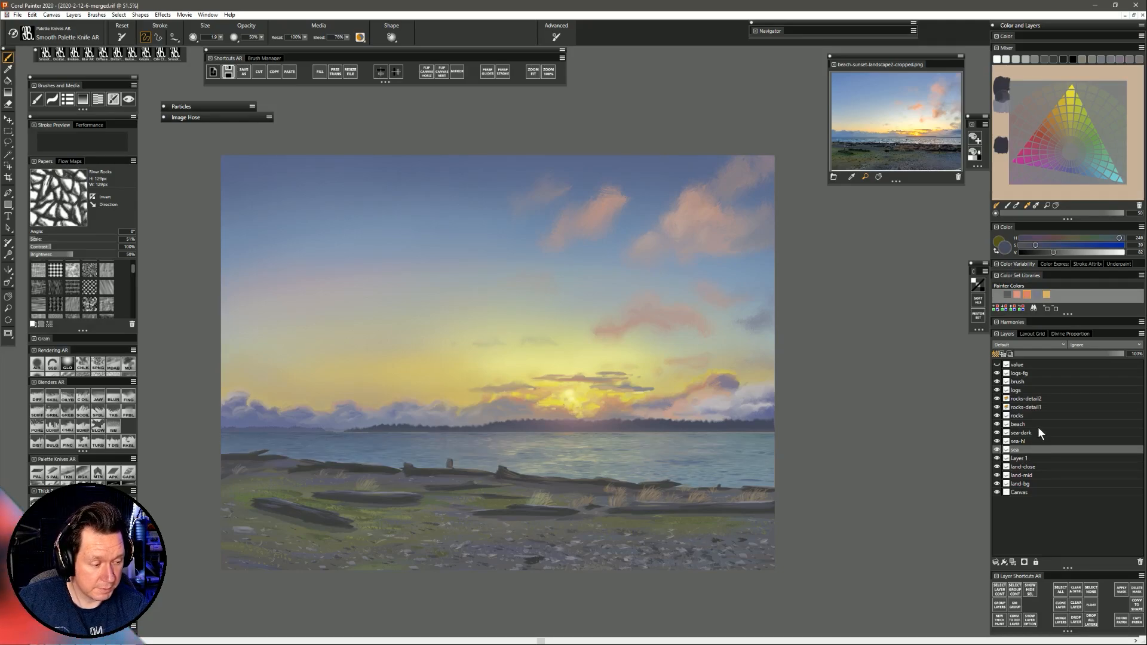
{"action": "left_click", "coordinate": [998, 468]}
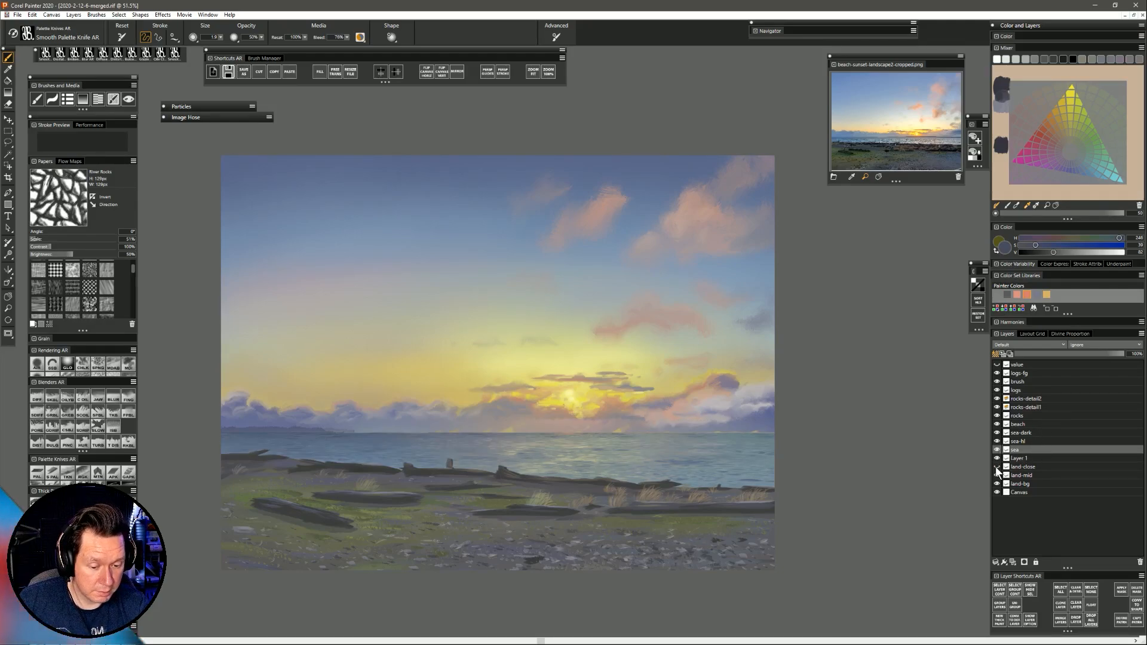
{"action": "left_click", "coordinate": [997, 468]}
{"action": "left_click", "coordinate": [1023, 468]}
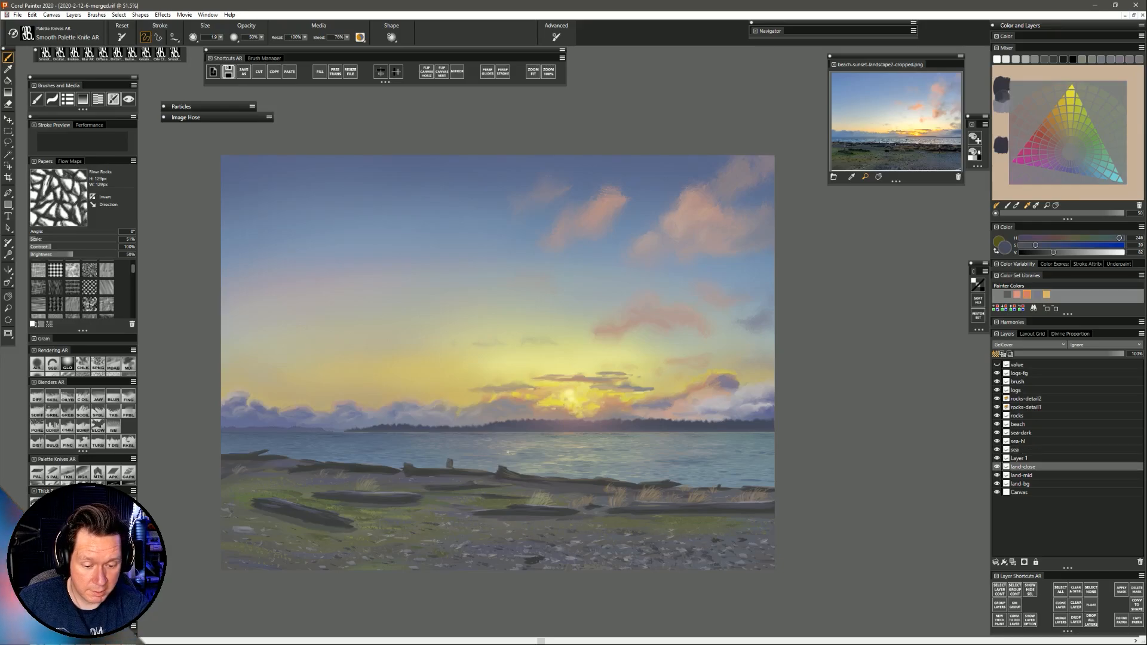
Sample light blue from the sky, darken the colour slightly and enlarge the Smooth Palette Knife.
{"action": "left_click", "coordinate": [436, 299], "text": "alt"}
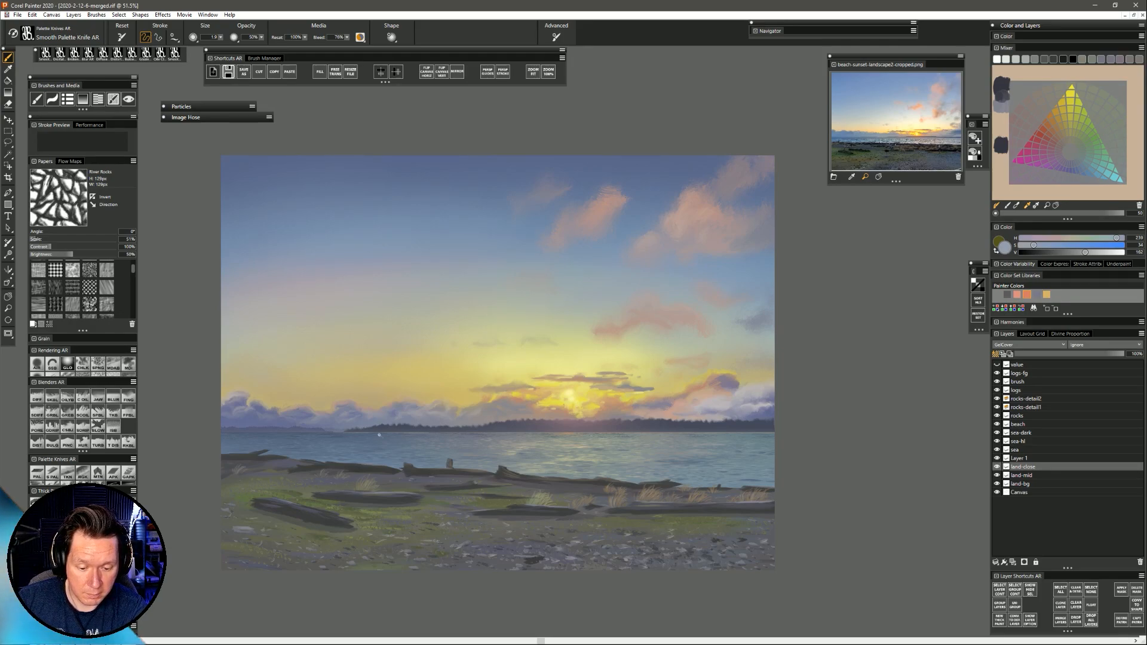
{"action": "left_click", "coordinate": [1071, 252]}
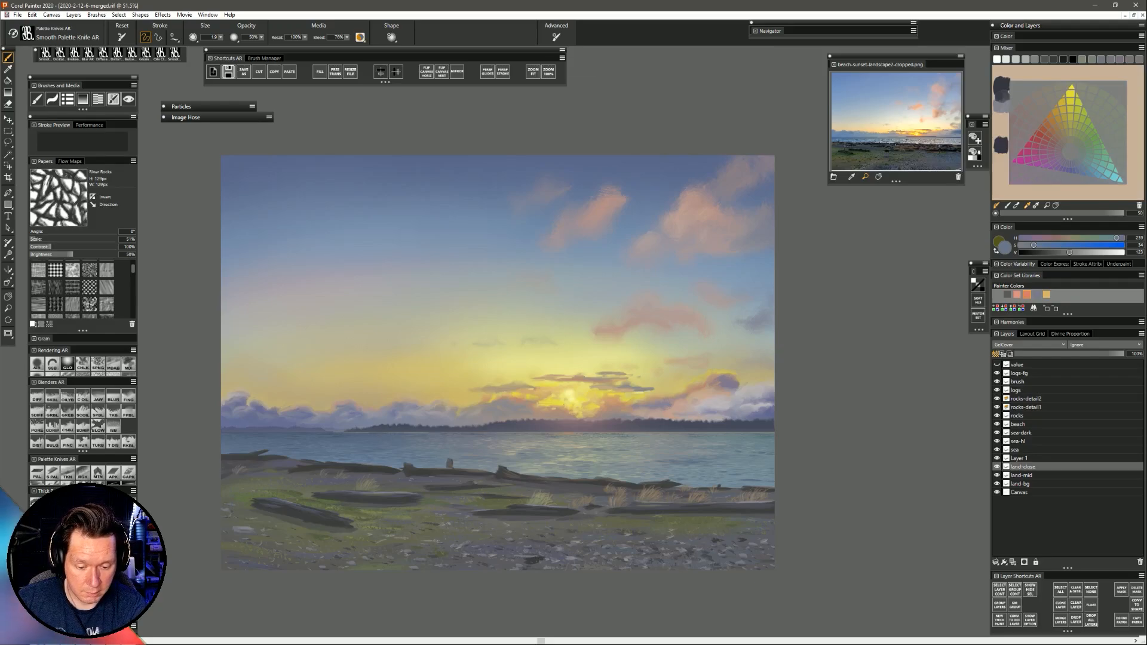
{"action": "key", "text": "bracketright"}
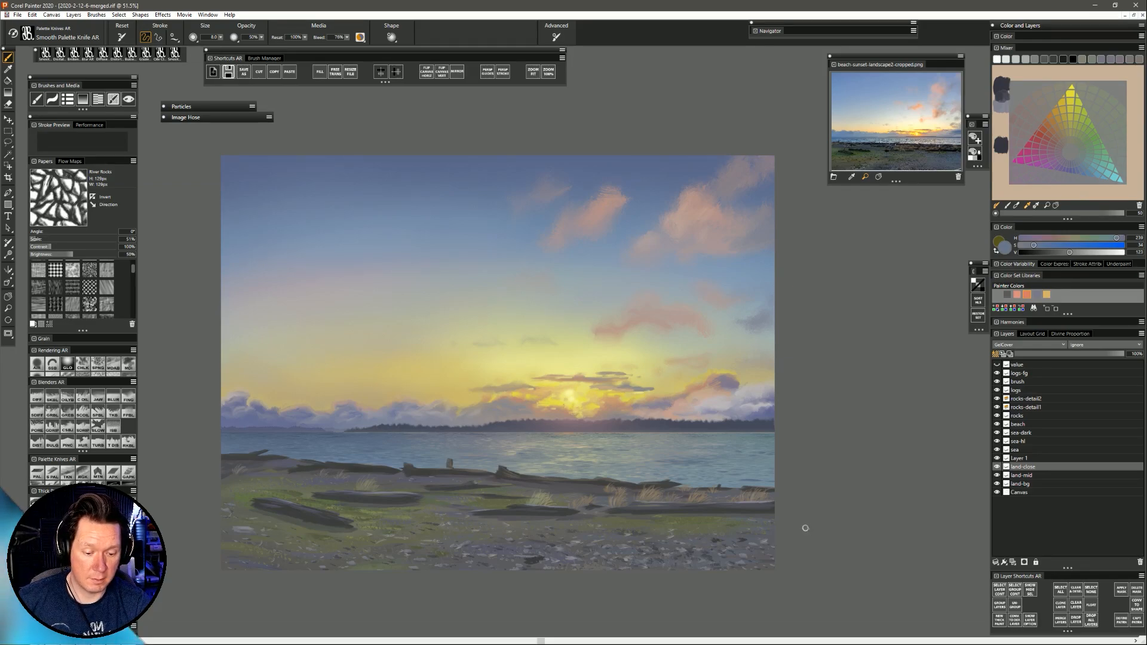
Rename the Screen-mode layer above land-close as glow.
{"action": "left_click", "coordinate": [1002, 459]}
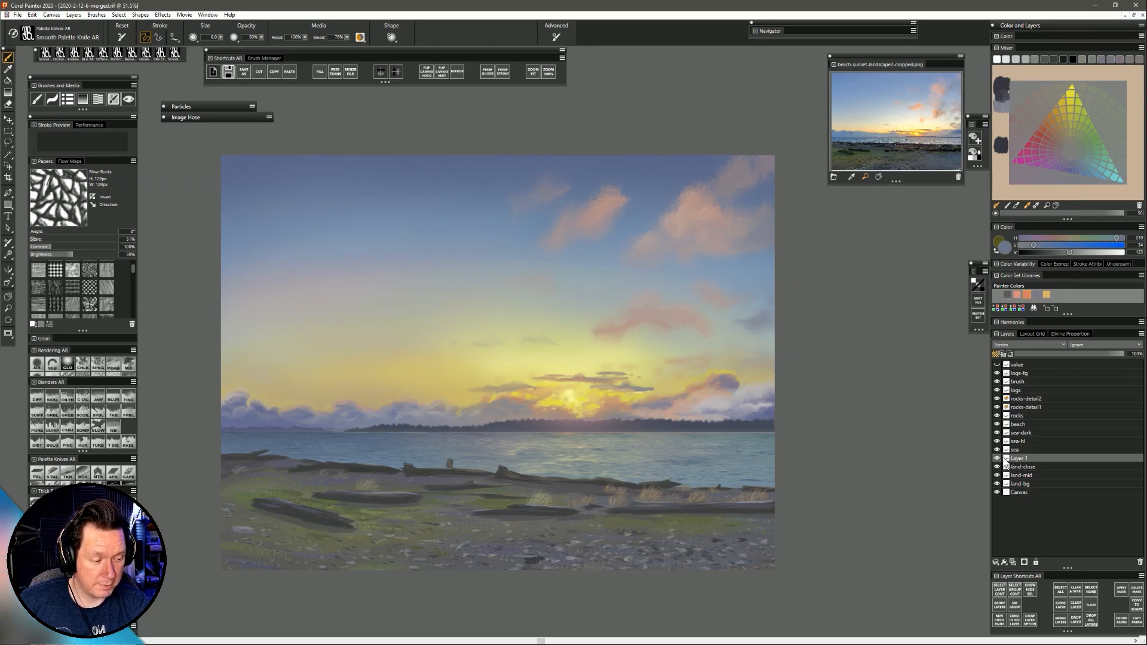
{"action": "left_click", "coordinate": [998, 459]}
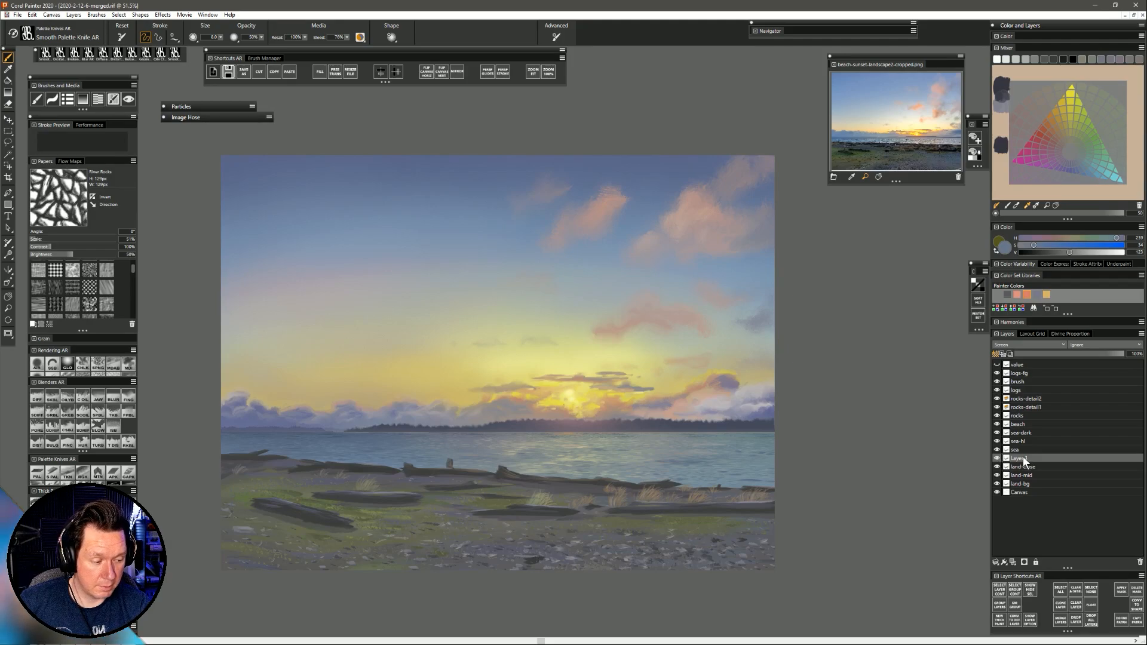
{"action": "double_click", "coordinate": [1024, 459]}
{"action": "type", "text": "glow"}
{"action": "key", "text": "Return"}
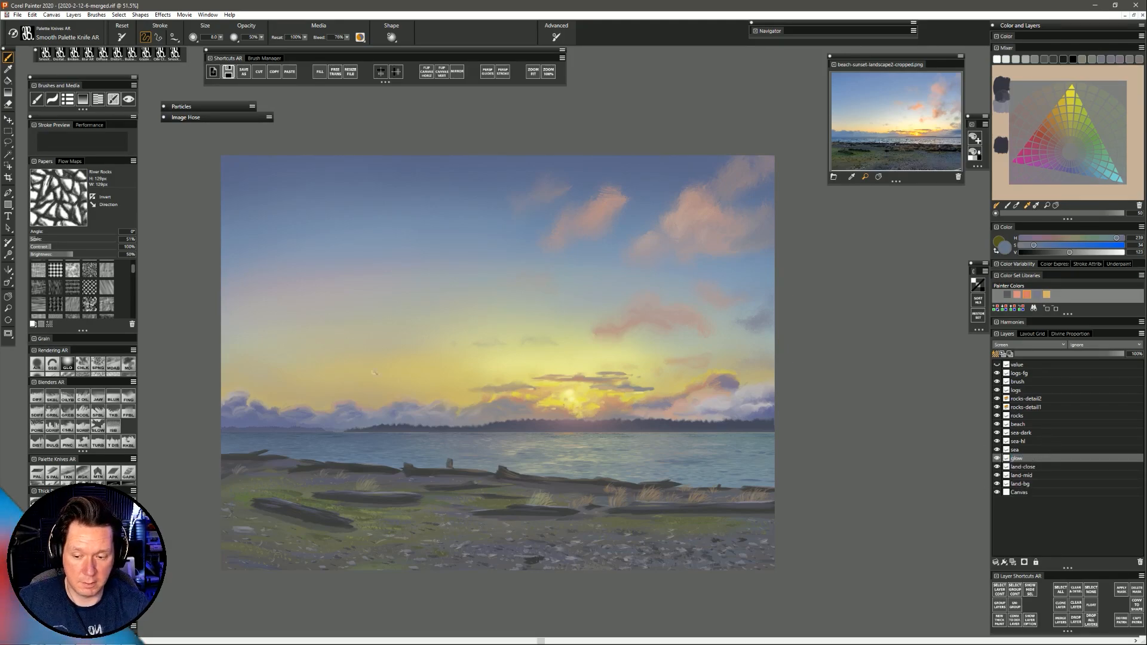
Examine the whole painting at a reduced size and mirrored horizontally, and restore its original orientation at 50% zoom.
{"action": "left_click", "coordinate": [9, 309]}
{"action": "left_click_drag", "start_coordinate": [508, 442], "coordinate": [461, 454]}
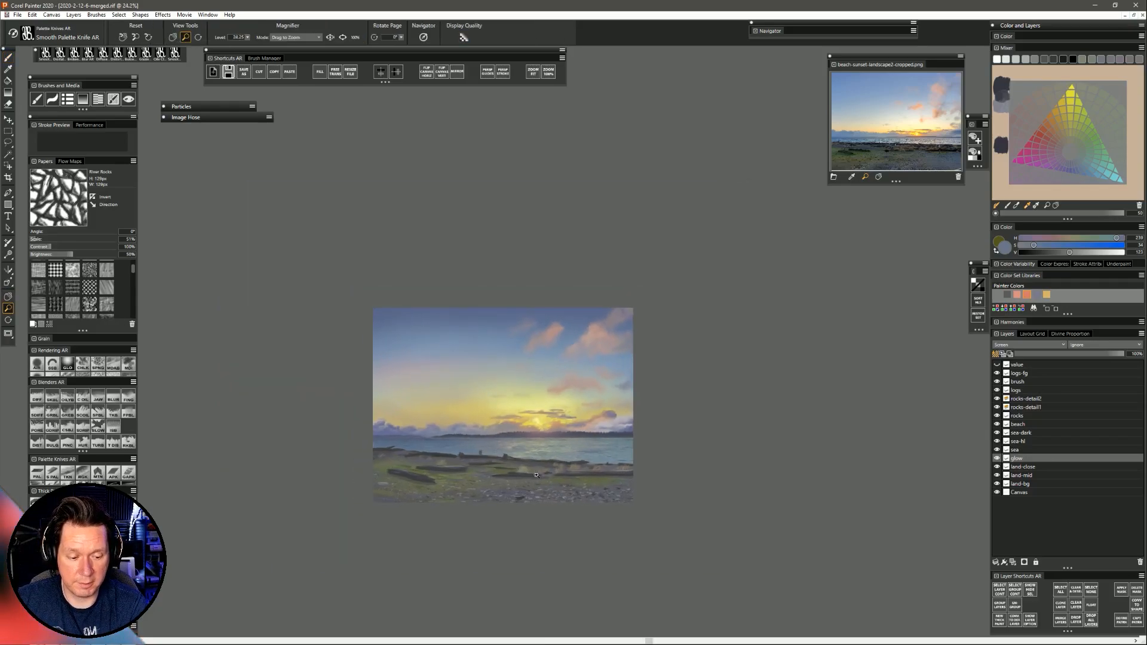
{"action": "mouse_move", "coordinate": [544, 459]}
{"action": "left_mouse_down"}
{"action": "mouse_move", "coordinate": [555, 412]}
{"action": "mouse_move", "coordinate": [581, 412]}
{"action": "left_mouse_up"}
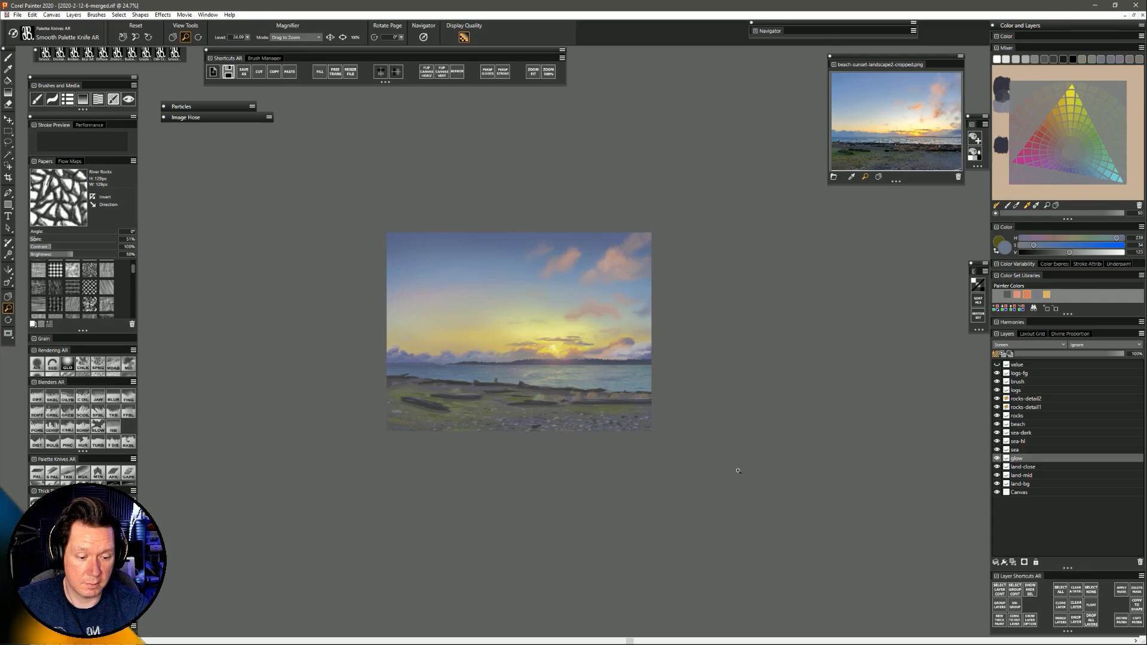
{"action": "left_click", "coordinate": [428, 72]}
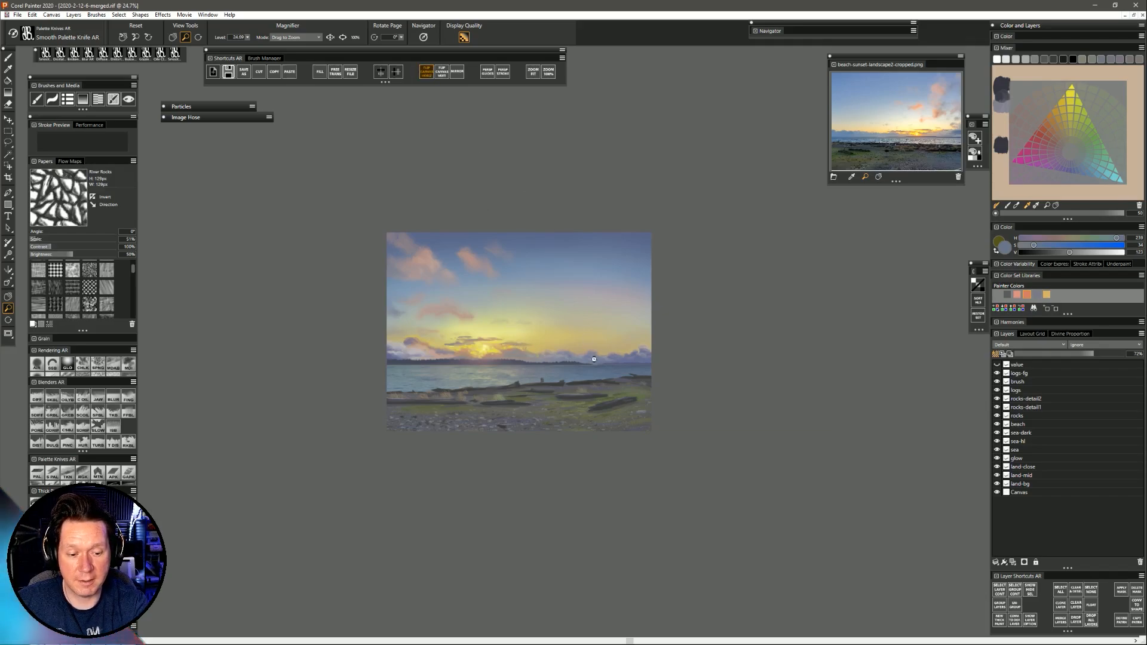
{"action": "left_click", "coordinate": [426, 72]}
{"action": "left_click", "coordinate": [523, 362]}
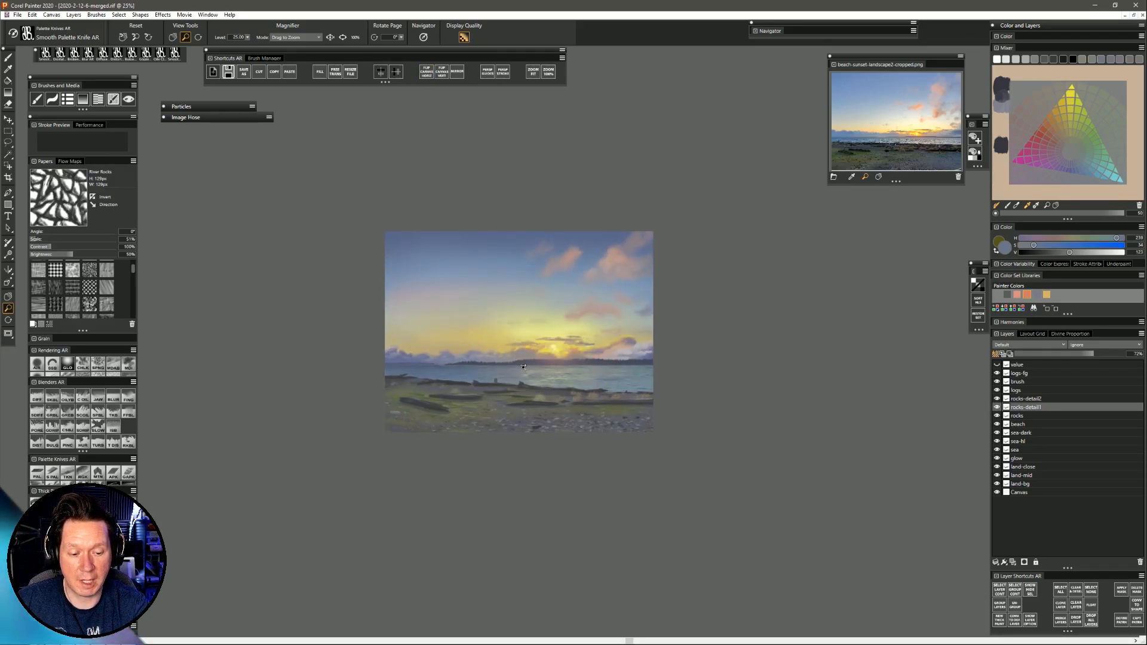
{"action": "left_click", "coordinate": [523, 369]}
{"action": "left_click_drag", "start_coordinate": [528, 381], "coordinate": [544, 414]}
{"action": "left_click", "coordinate": [588, 415]}
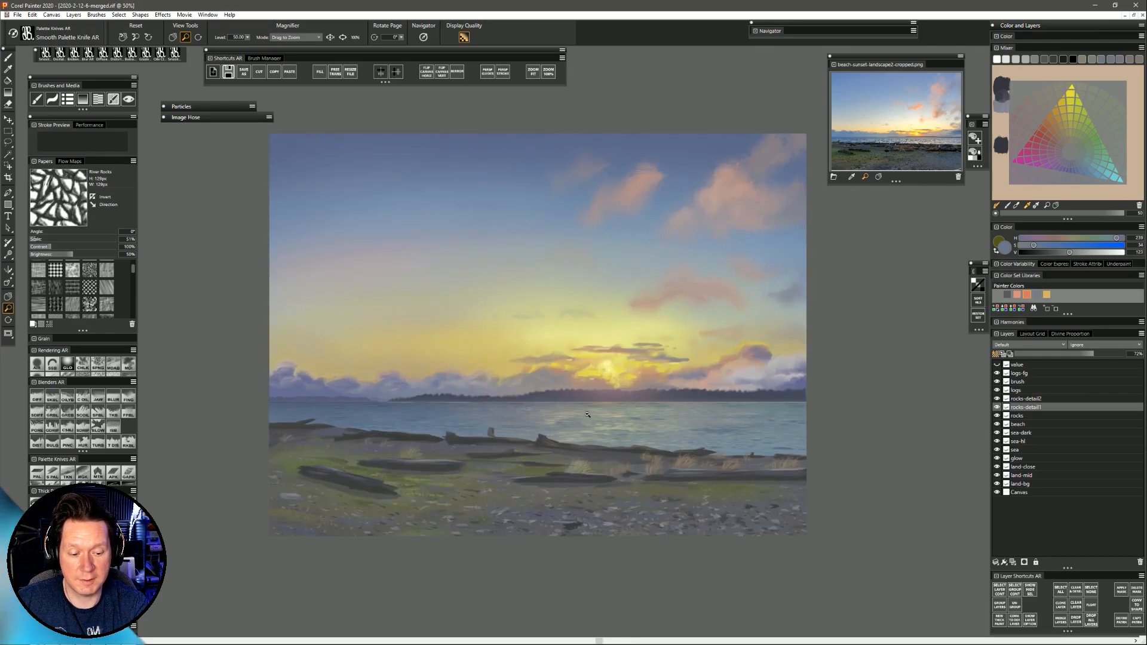
{"action": "mouse_move", "coordinate": [725, 494]}
{"action": "left_mouse_down"}
{"action": "mouse_move", "coordinate": [715, 505]}
{"action": "mouse_move", "coordinate": [713, 495]}
{"action": "left_mouse_up"}
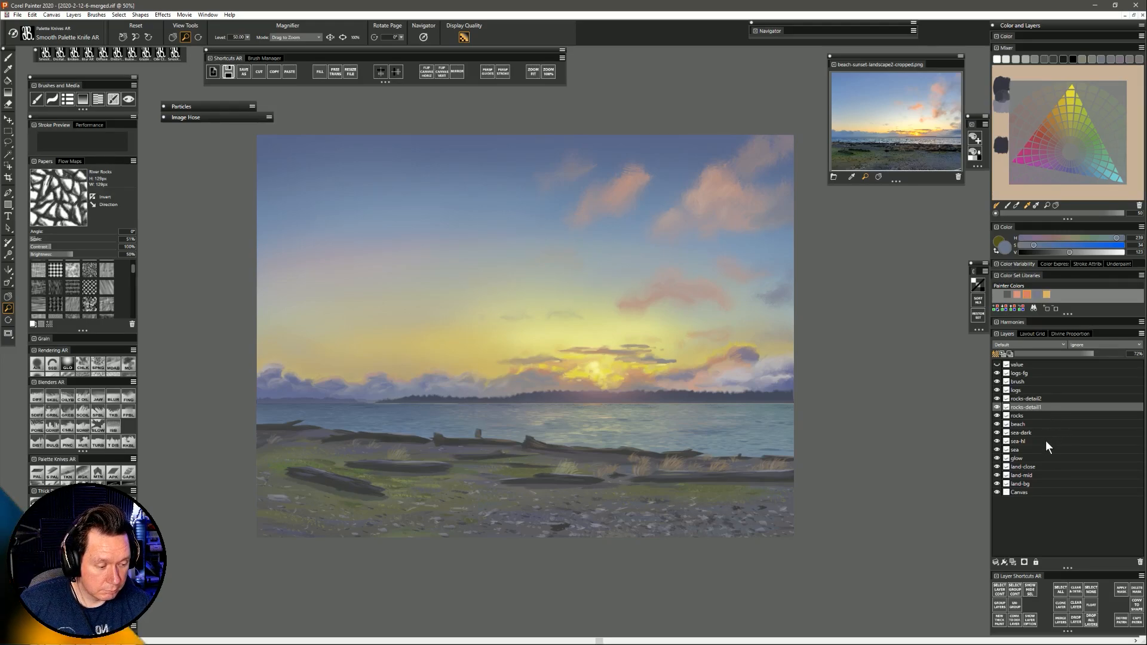
Try to merge the land-close layer down into the land-mid layer, and undo the merge.
{"action": "left_click", "coordinate": [1041, 467]}
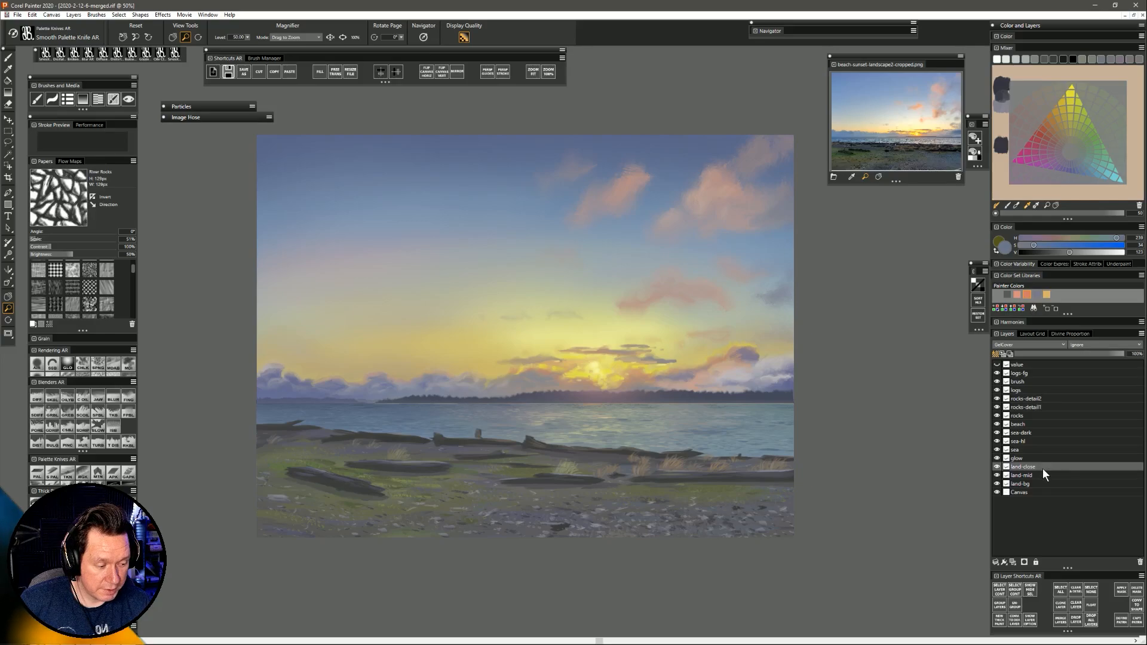
{"action": "left_click", "coordinate": [1038, 483]}
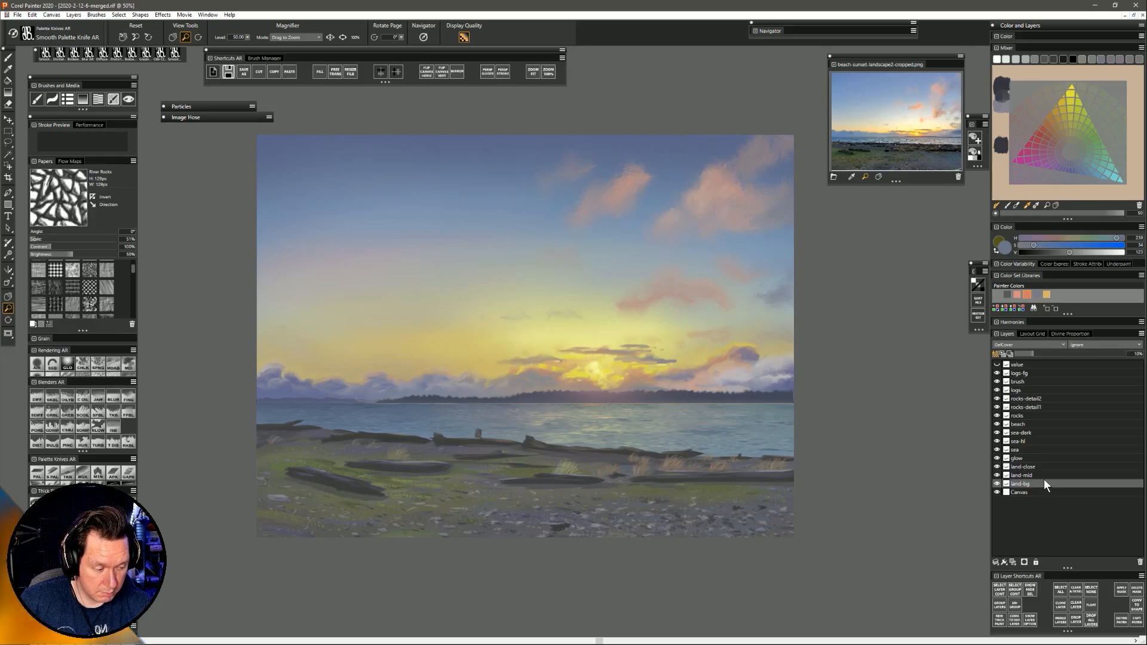
{"action": "left_click", "coordinate": [1041, 459]}
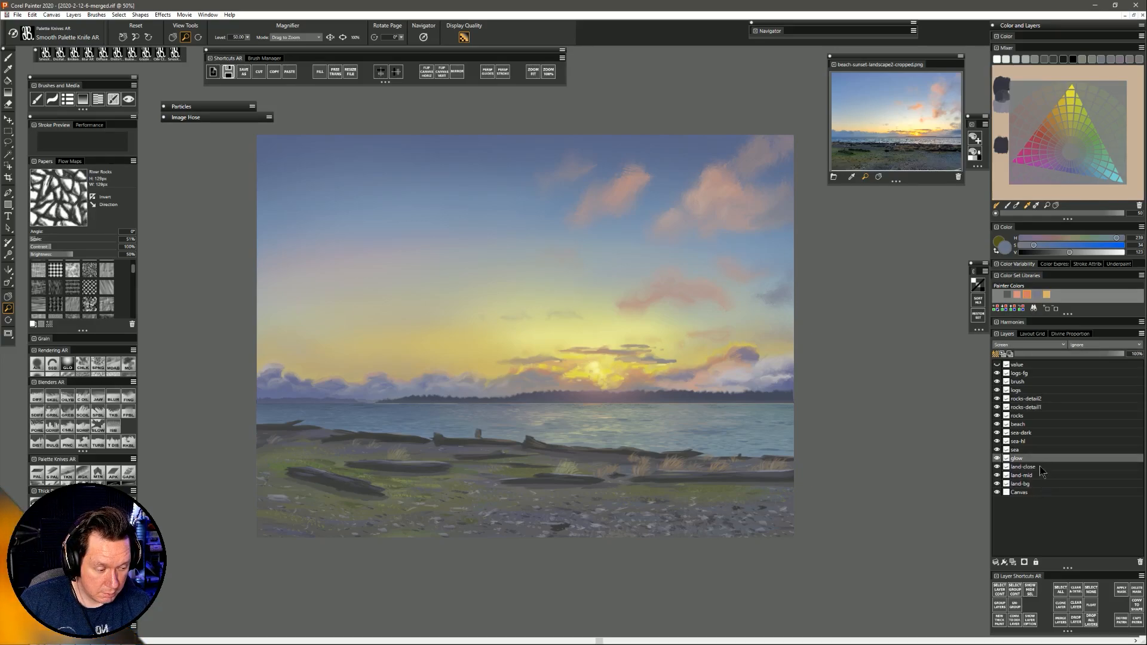
{"action": "left_click", "coordinate": [1040, 468]}
{"action": "key", "text": "Delete"}
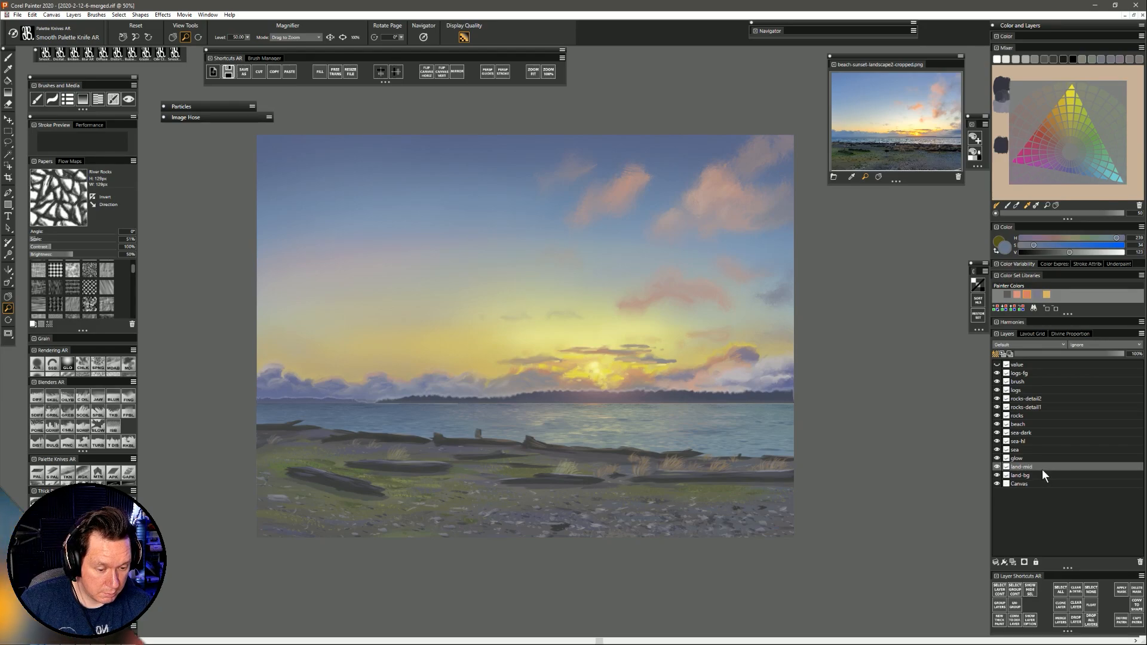
{"action": "key", "text": "ctrl+z"}
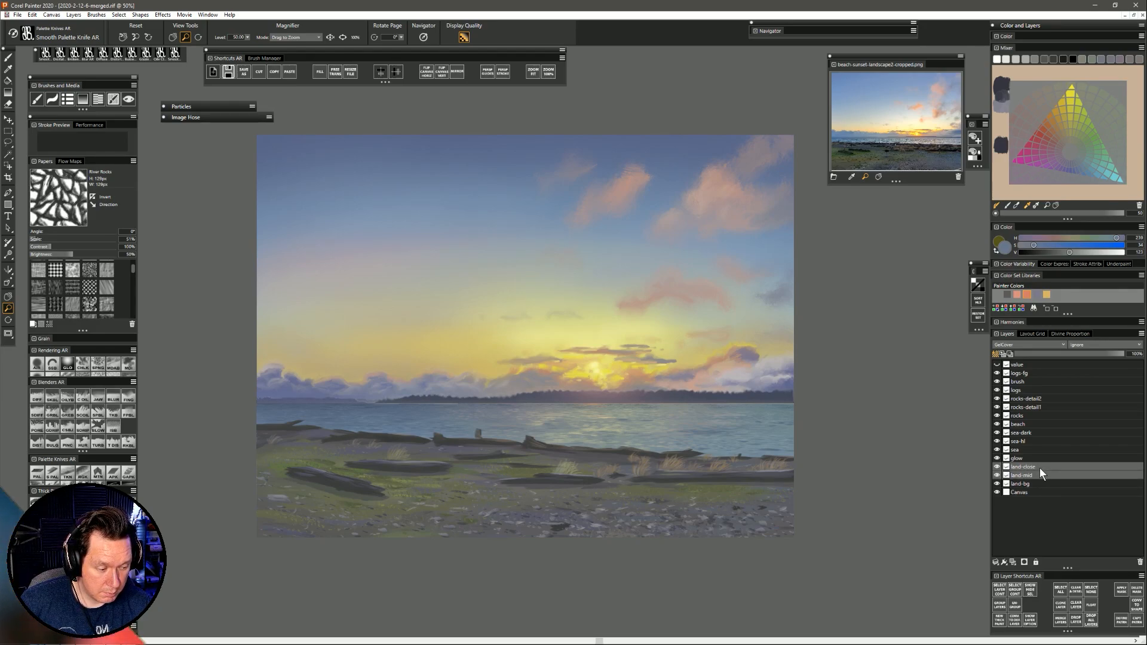
Merge the rocks, rocks-detail1, rocks-detail2 and logs layers down into the beach layer, one after another.
{"action": "left_click", "coordinate": [1025, 416]}
{"action": "key", "text": "Delete"}
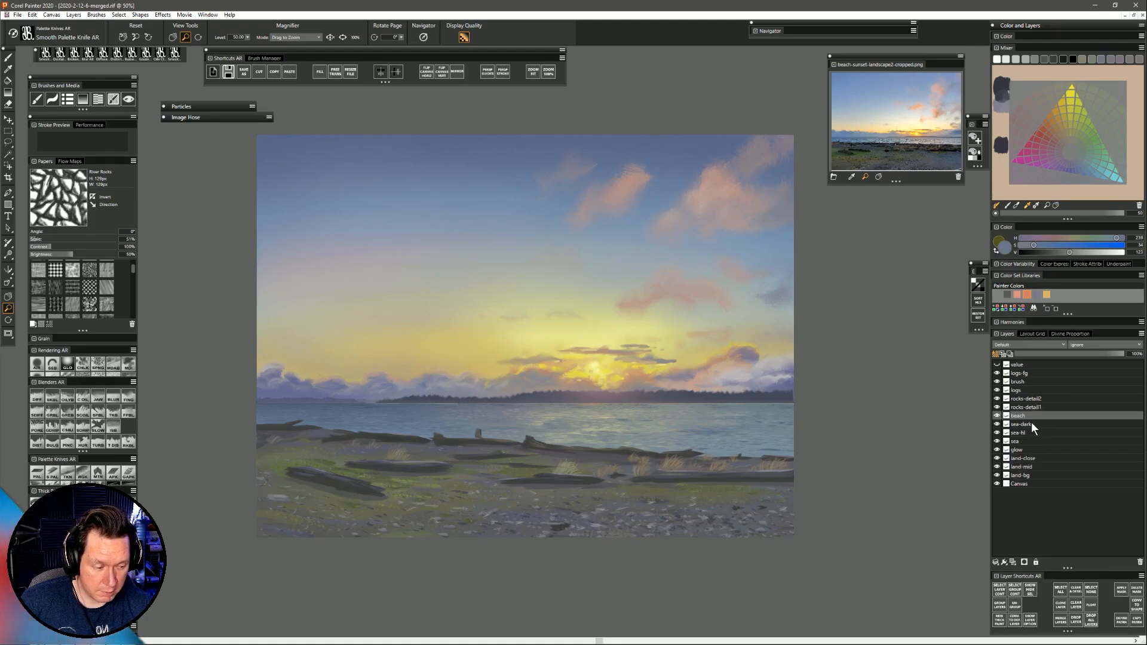
{"action": "left_click", "coordinate": [1037, 407]}
{"action": "key", "text": "ctrl+e"}
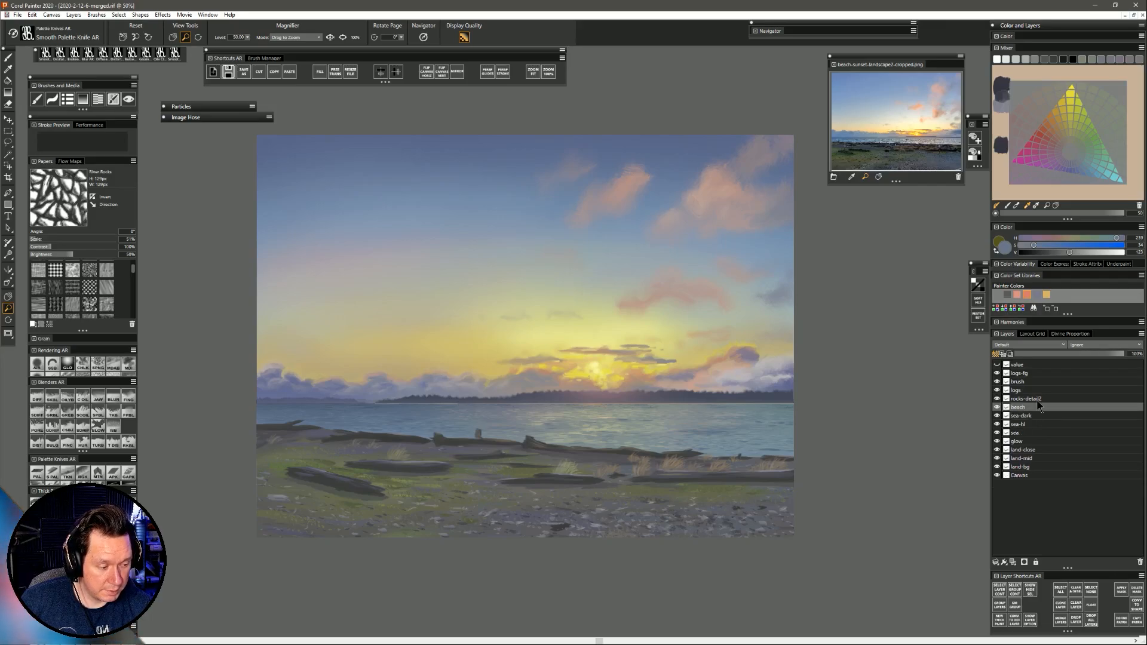
{"action": "left_click", "coordinate": [1041, 400]}
{"action": "key", "text": "ctrl+e"}
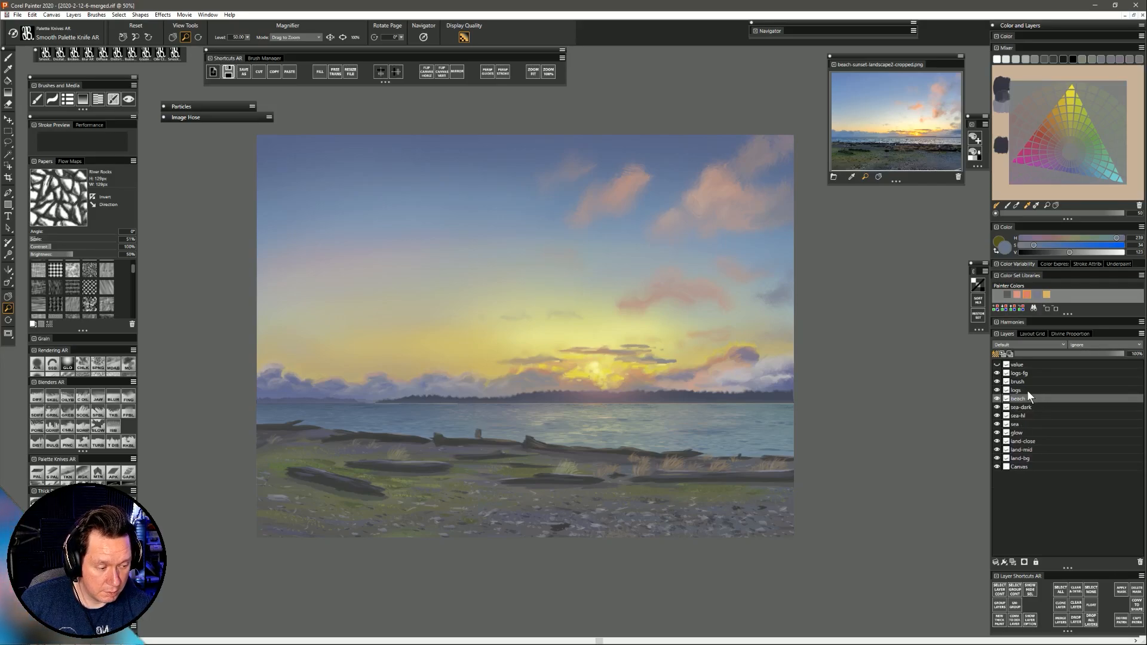
{"action": "left_click", "coordinate": [1028, 390]}
{"action": "key", "text": "ctrl+e"}
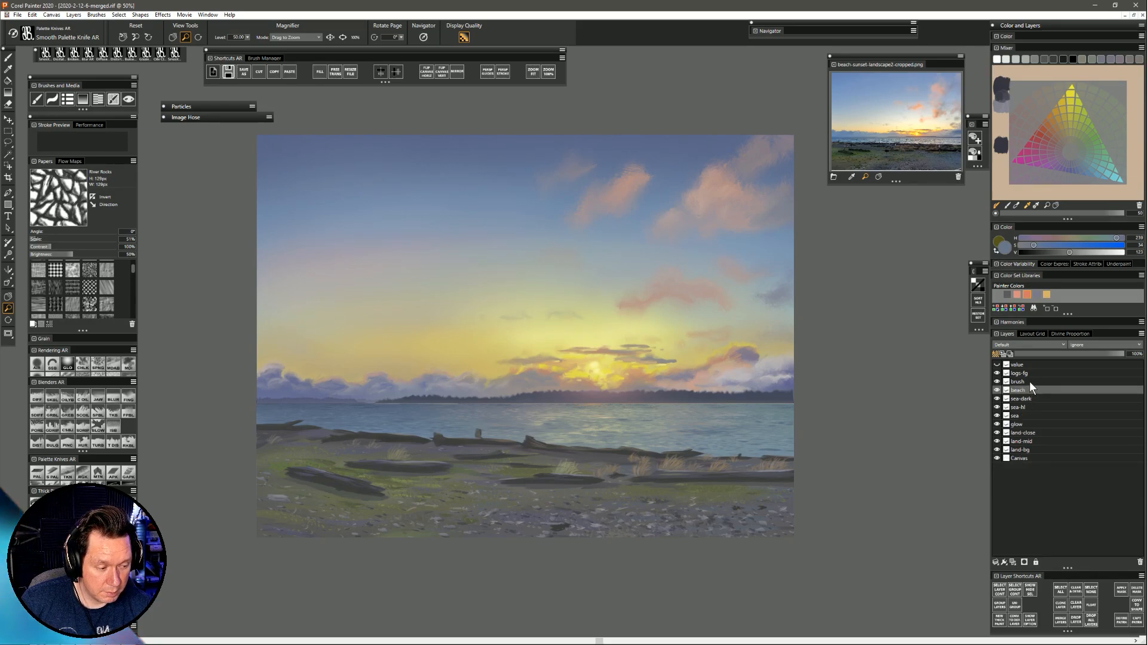
Move the brush layer above logs-fg, and check the foreground logs by loading that layer's content as a selection and clearing it.
{"action": "left_click_drag", "start_coordinate": [1028, 381], "coordinate": [1031, 371]}
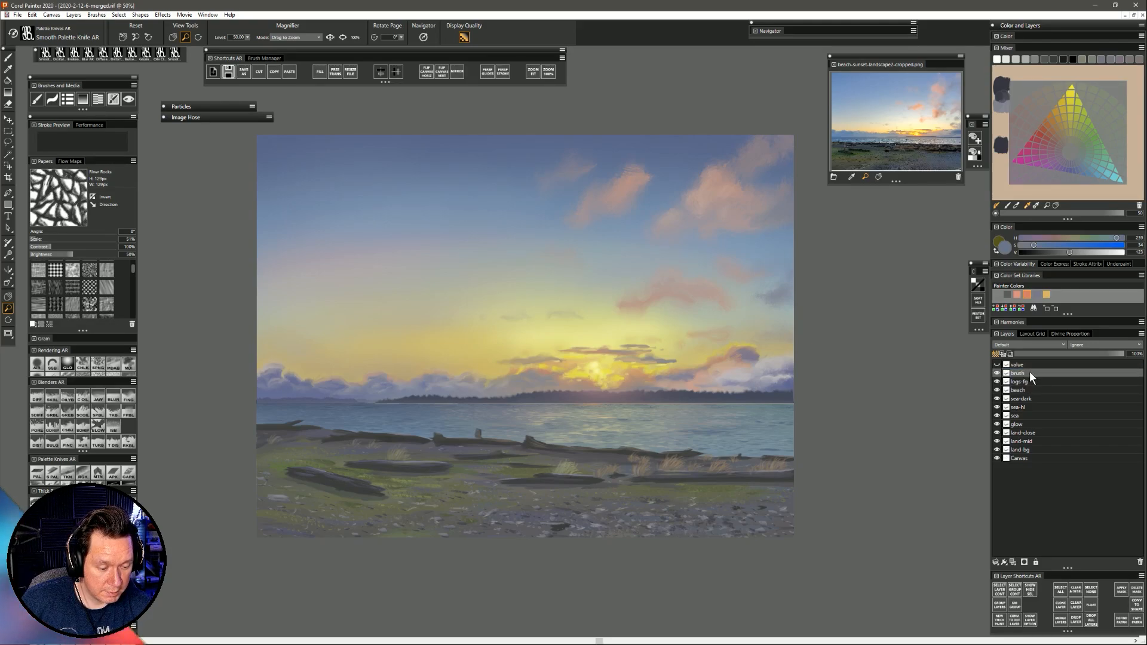
{"action": "left_click", "coordinate": [1024, 384]}
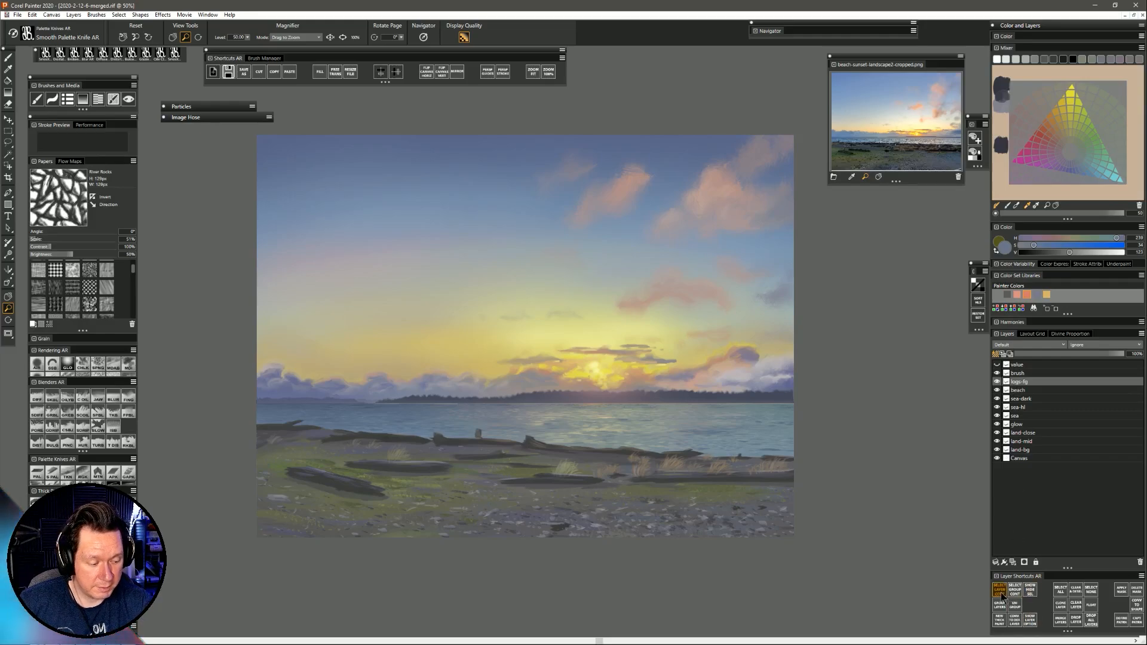
{"action": "left_click", "coordinate": [1000, 591]}
{"action": "left_click", "coordinate": [1019, 373]}
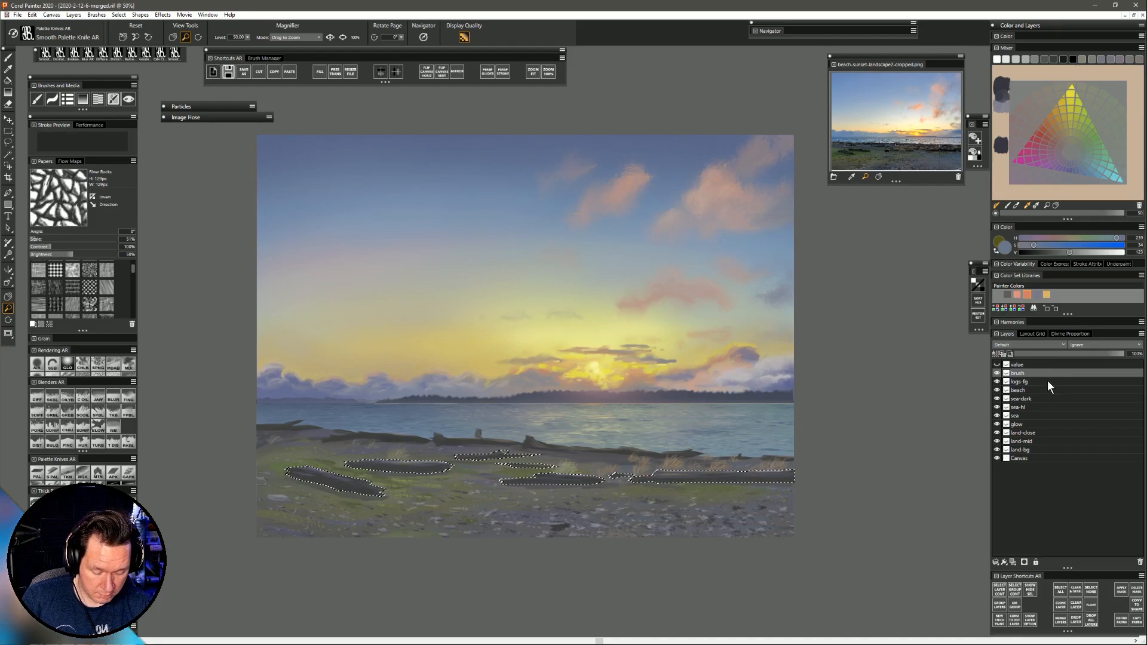
{"action": "key", "text": "ctrl+d"}
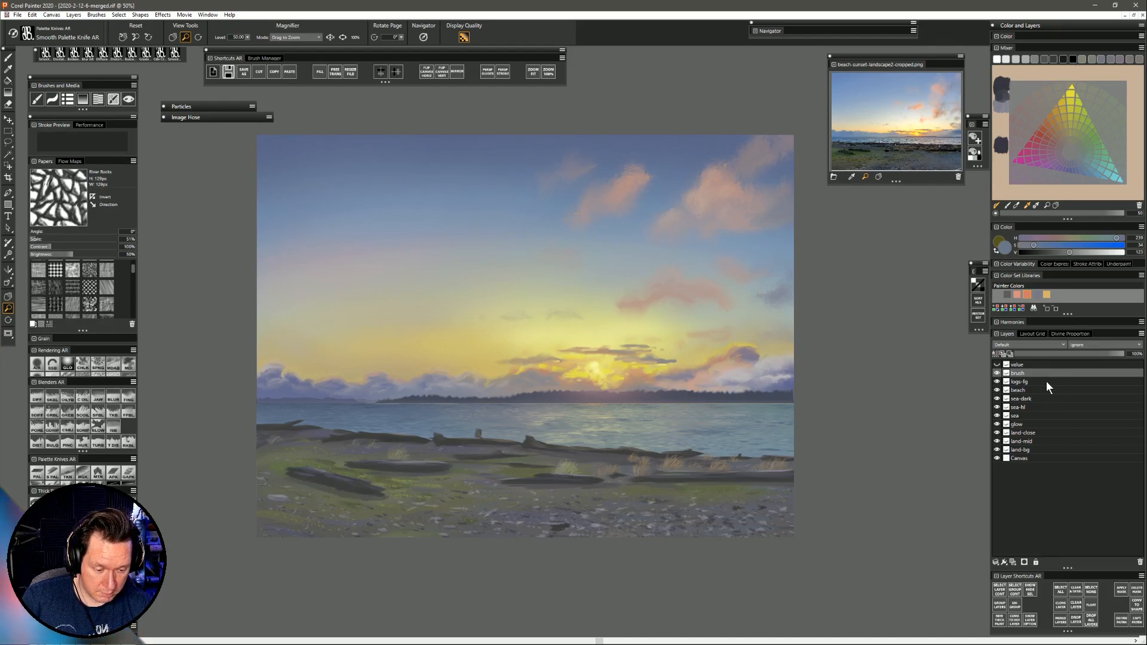
Hide and show the brush and logs-fg layers in turn to check what each one contains.
{"action": "left_click", "coordinate": [997, 373]}
{"action": "left_click", "coordinate": [998, 374]}
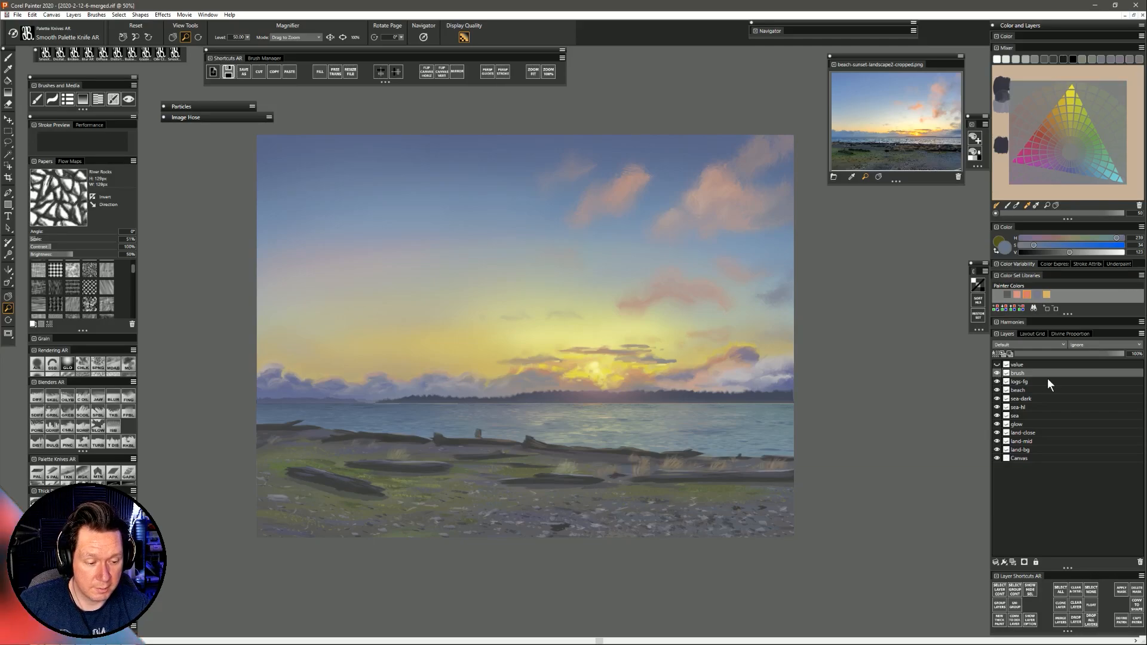
{"action": "left_click", "coordinate": [1032, 383]}
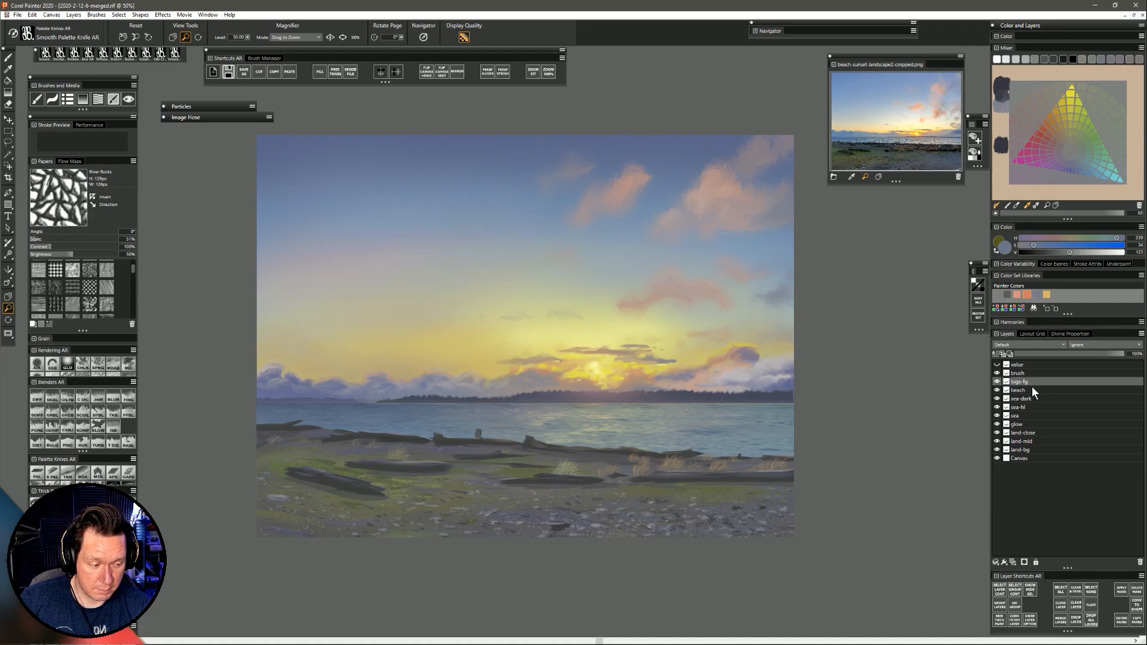
{"action": "left_click", "coordinate": [998, 382]}
{"action": "left_click", "coordinate": [998, 382]}
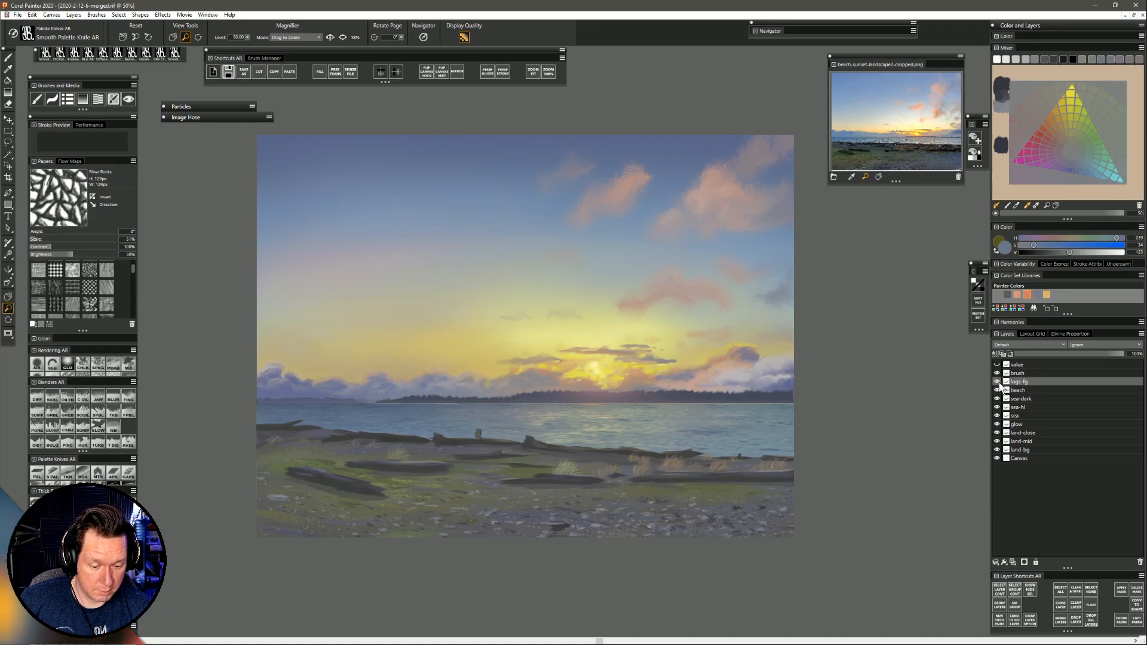
Soften the grass and stones on the merged beach layer with the Smooth Knife Blender.
{"action": "left_click", "coordinate": [1027, 390]}
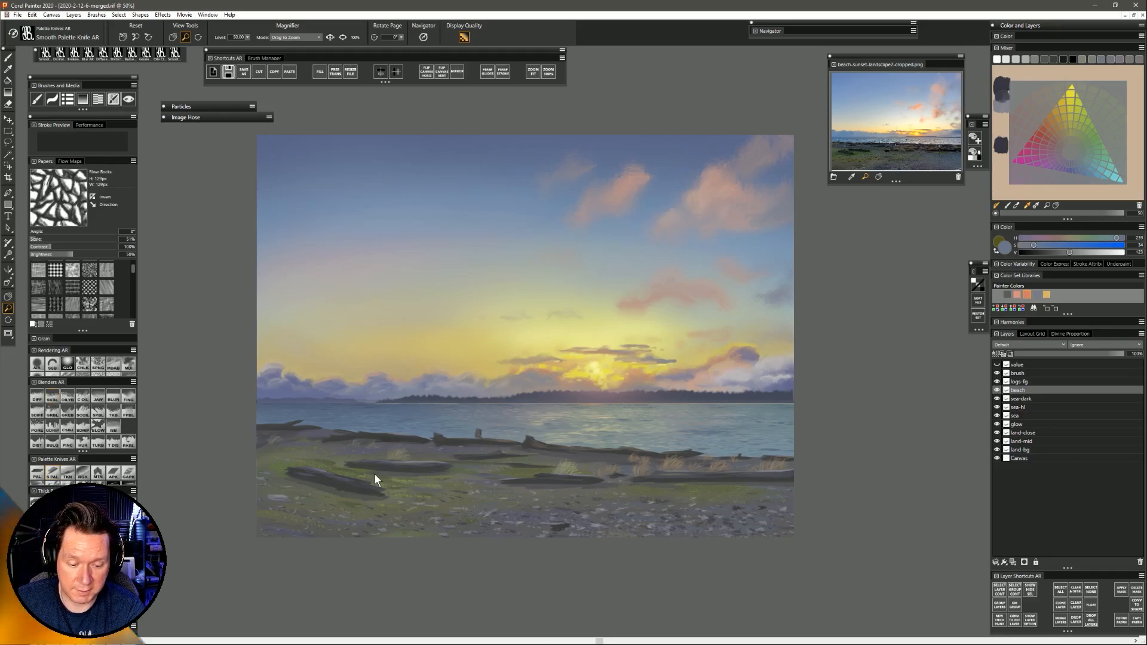
{"action": "key", "text": "b"}
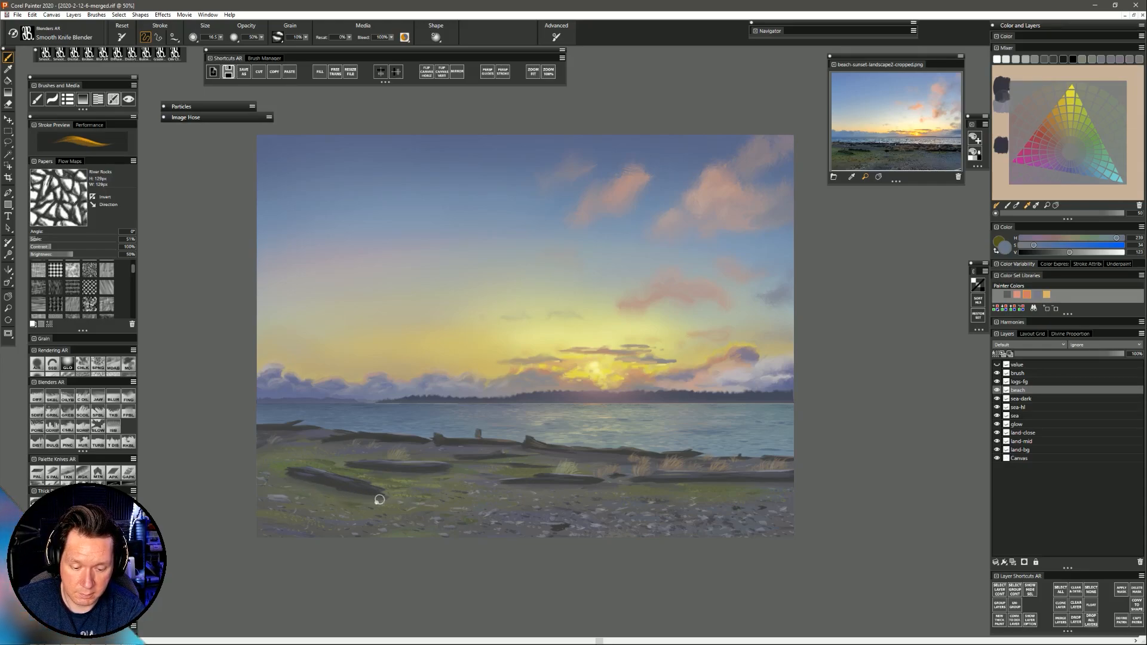
{"action": "left_click_drag", "start_coordinate": [502, 495], "coordinate": [511, 495]}
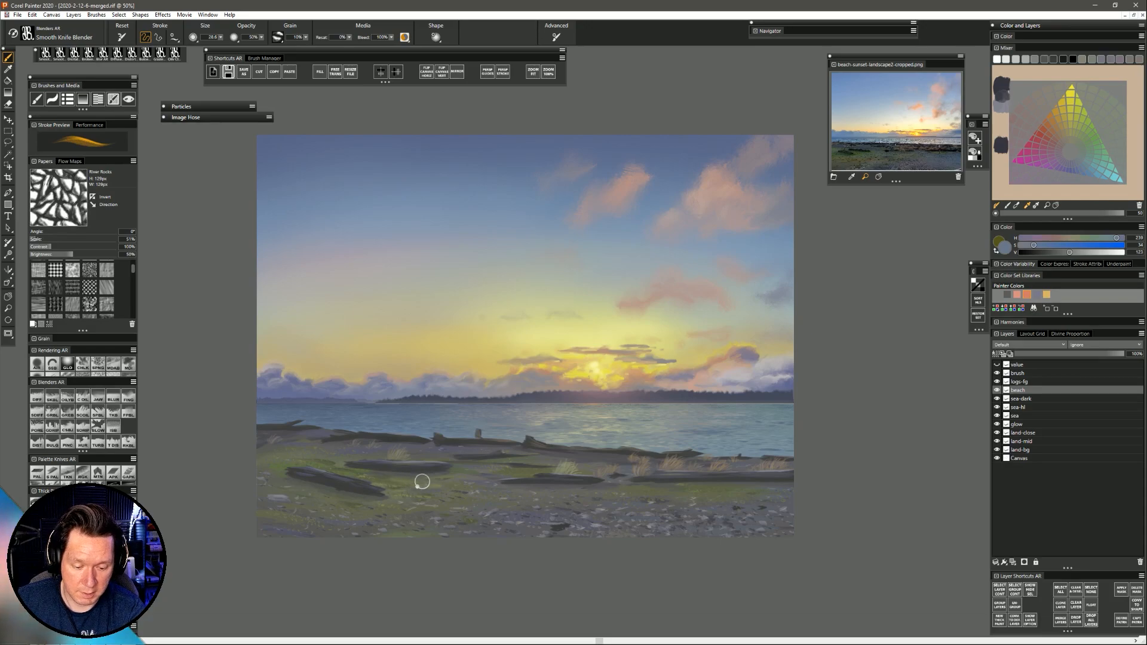
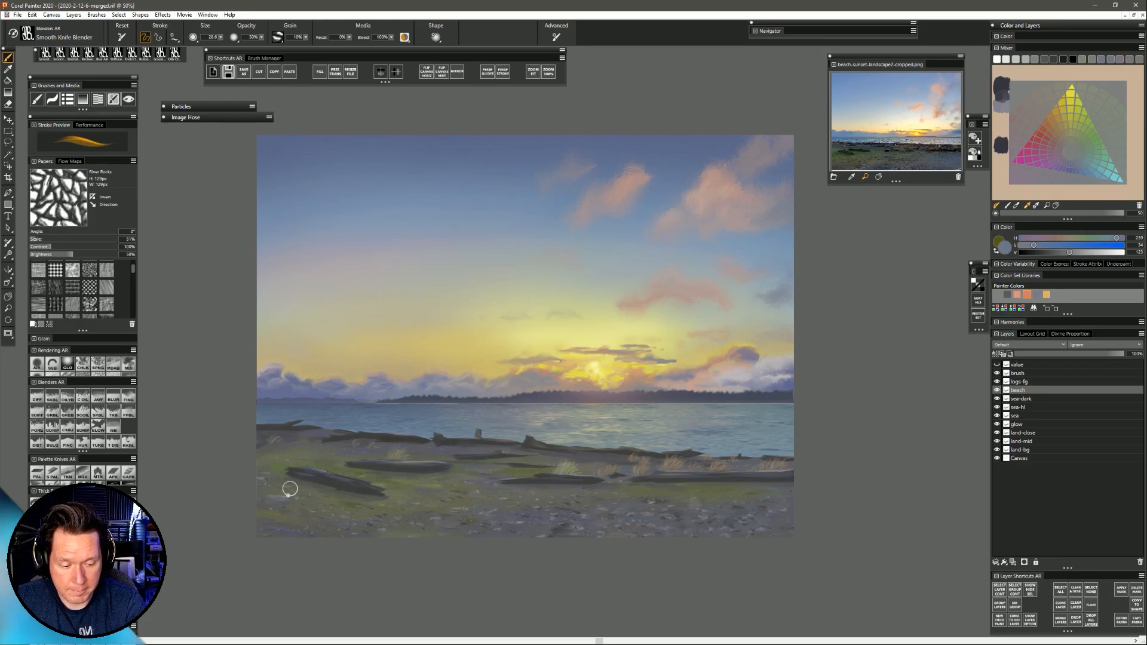
Refine the beach around the grass tufts with the Smooth Palette Knife, using a grey sampled from the painting.
{"action": "left_click", "coordinate": [52, 473]}
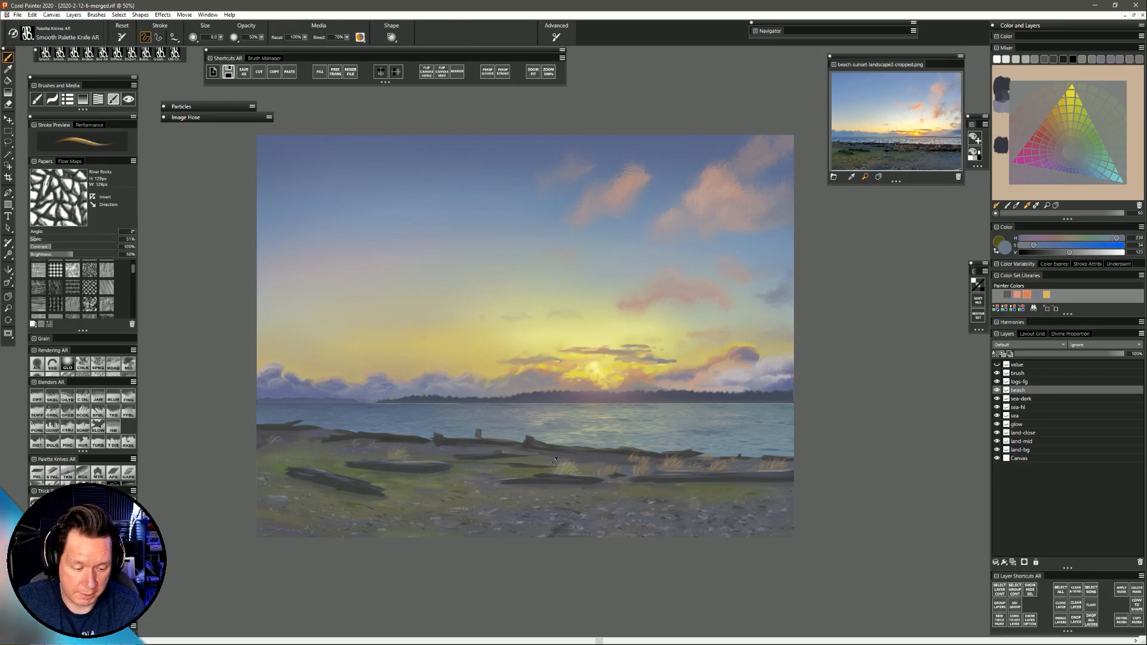
{"action": "left_click", "coordinate": [593, 459], "text": "alt"}
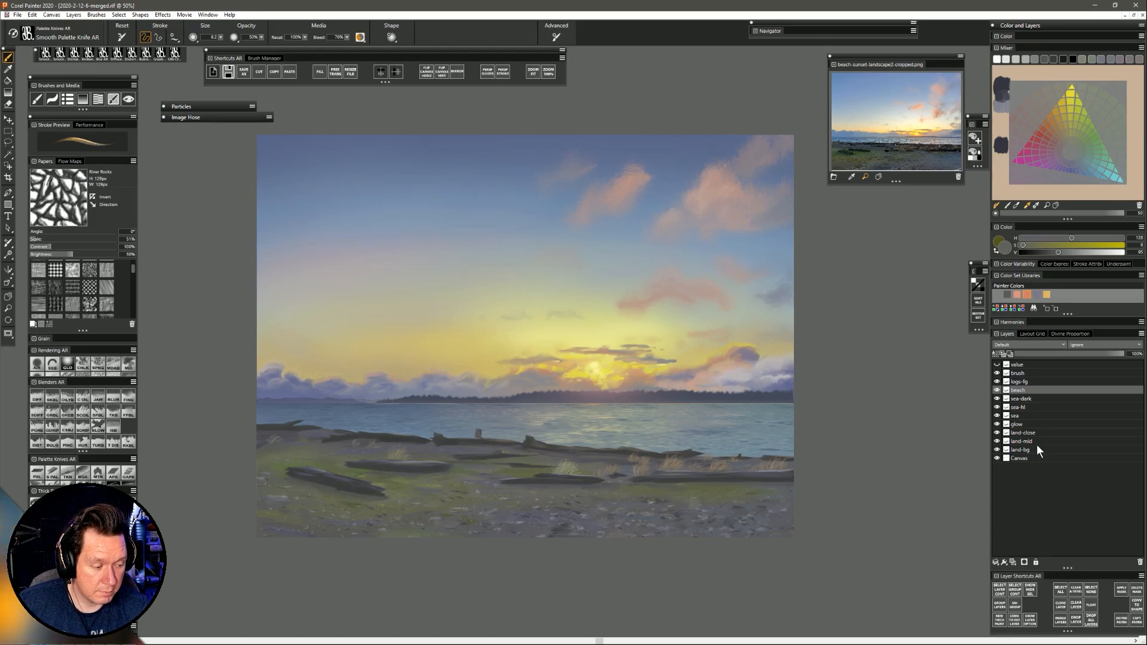
Blend the clouds around the sun and toward the right edge of the Canvas with the Smooth Knife Blender.
{"action": "left_click", "coordinate": [1027, 458]}
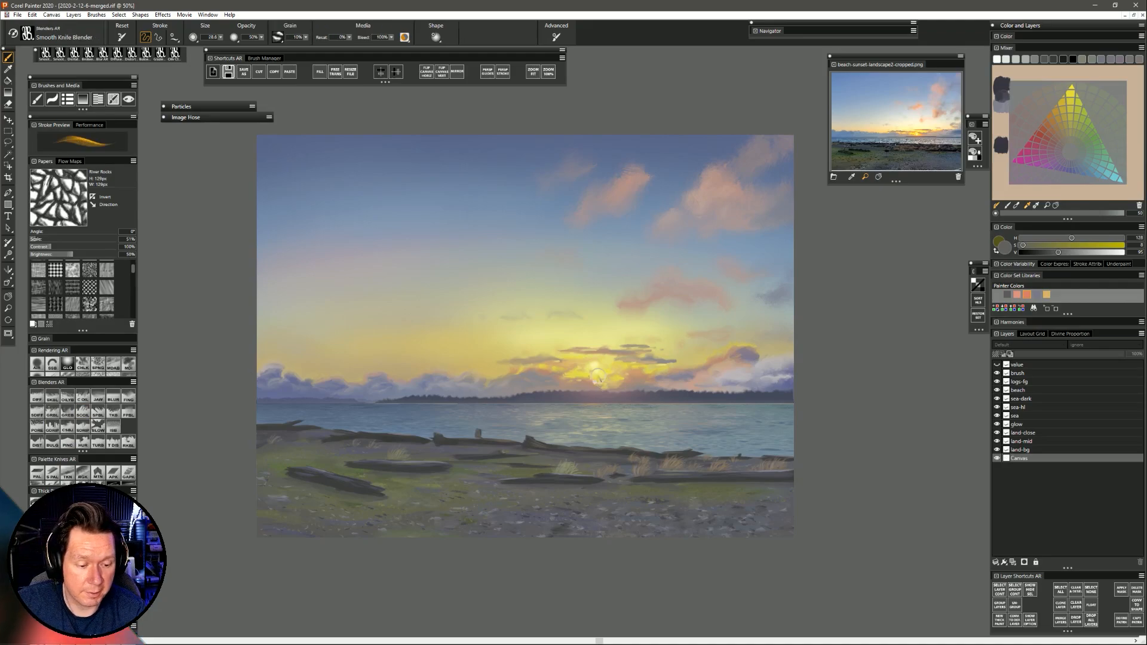
{"action": "key", "text": "m"}
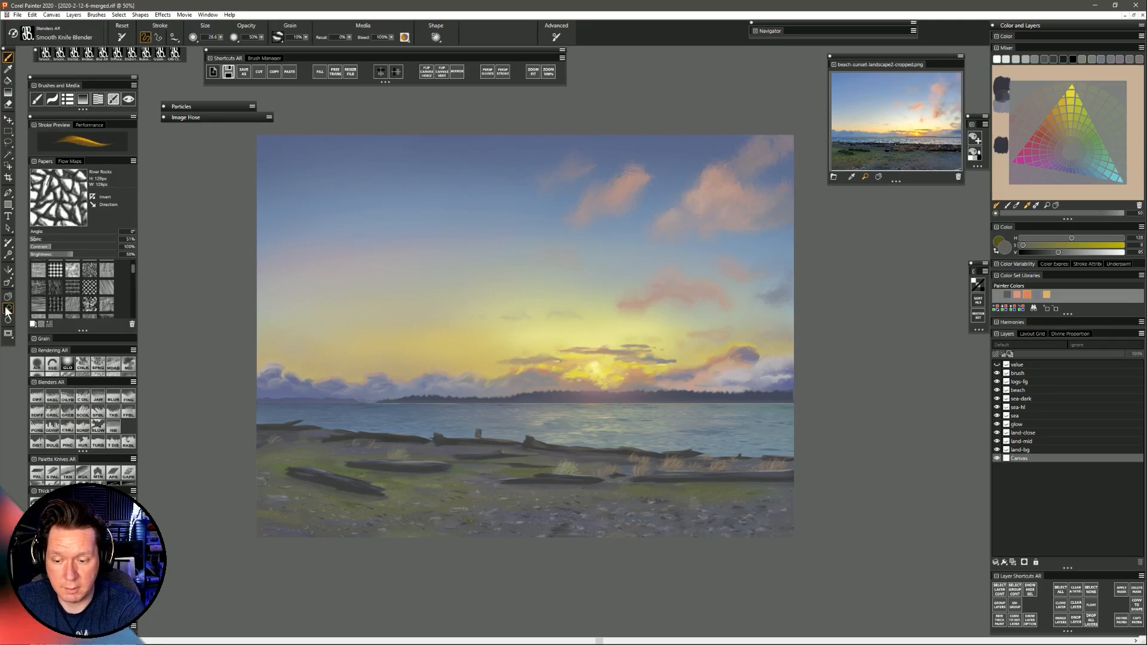
{"action": "left_click", "coordinate": [602, 385]}
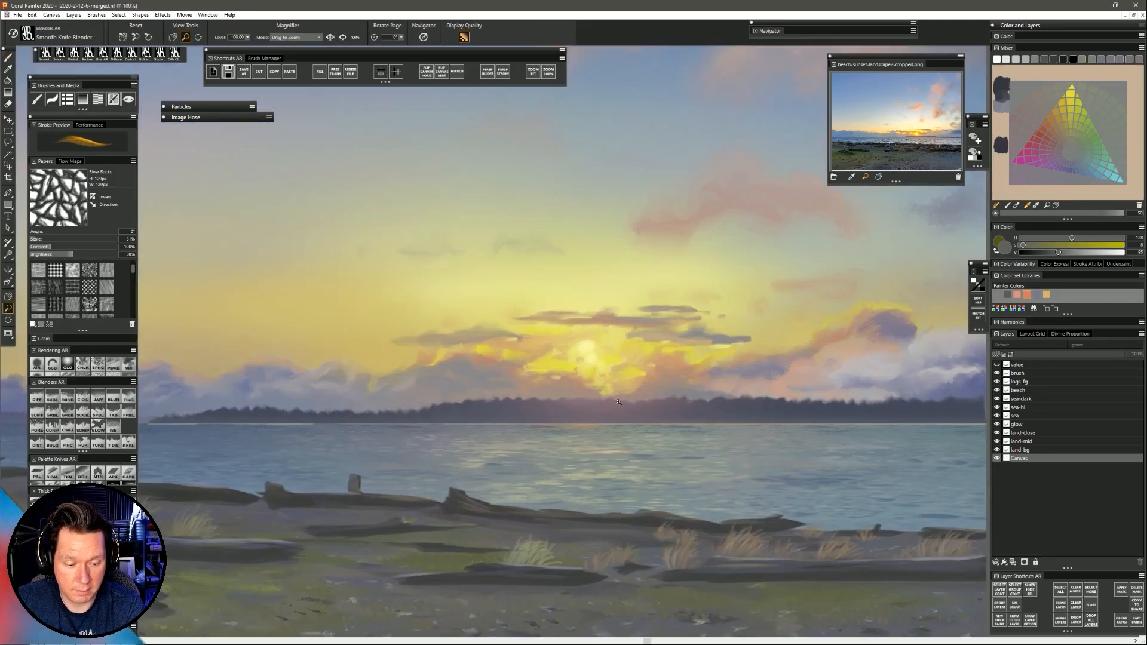
{"action": "key", "text": "b"}
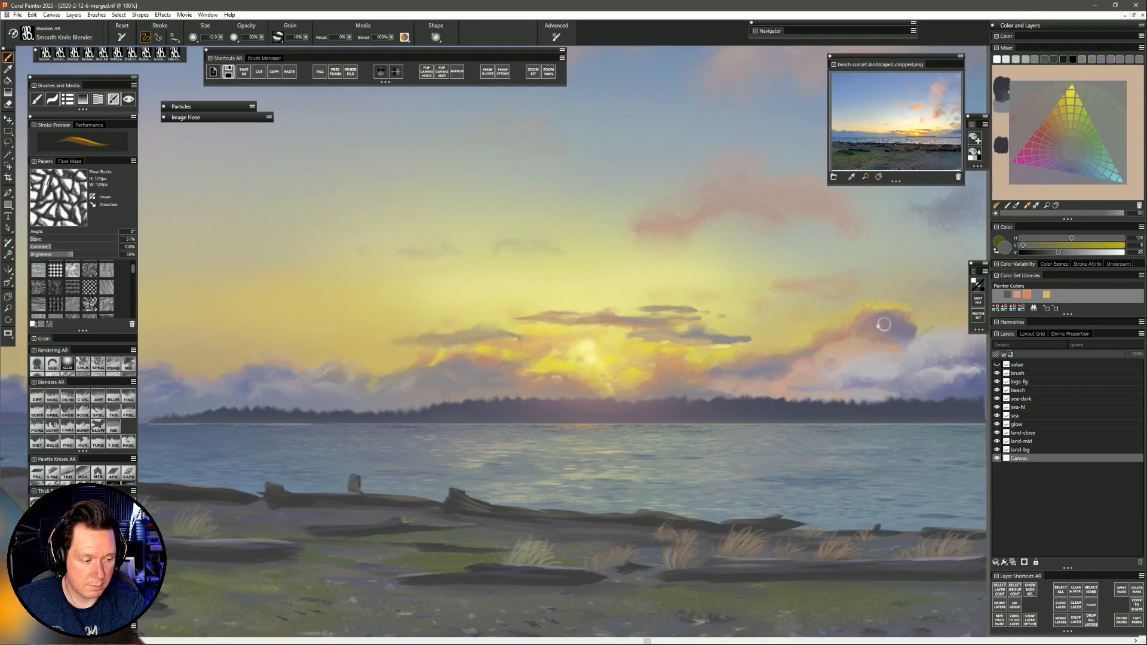
{"action": "left_click_drag", "start_coordinate": [797, 435], "coordinate": [507, 454]}
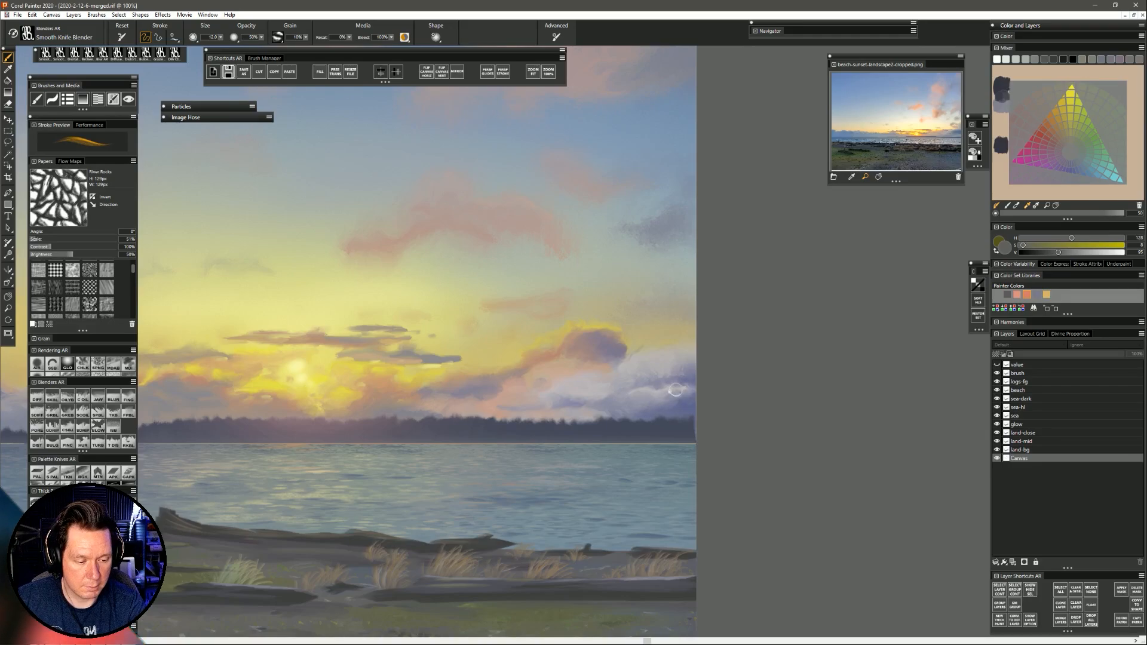
Soften the purple cloud bank along the left horizon and back across to the sun with the Smooth Knife Blender.
{"action": "left_click_drag", "start_coordinate": [284, 462], "coordinate": [525, 426]}
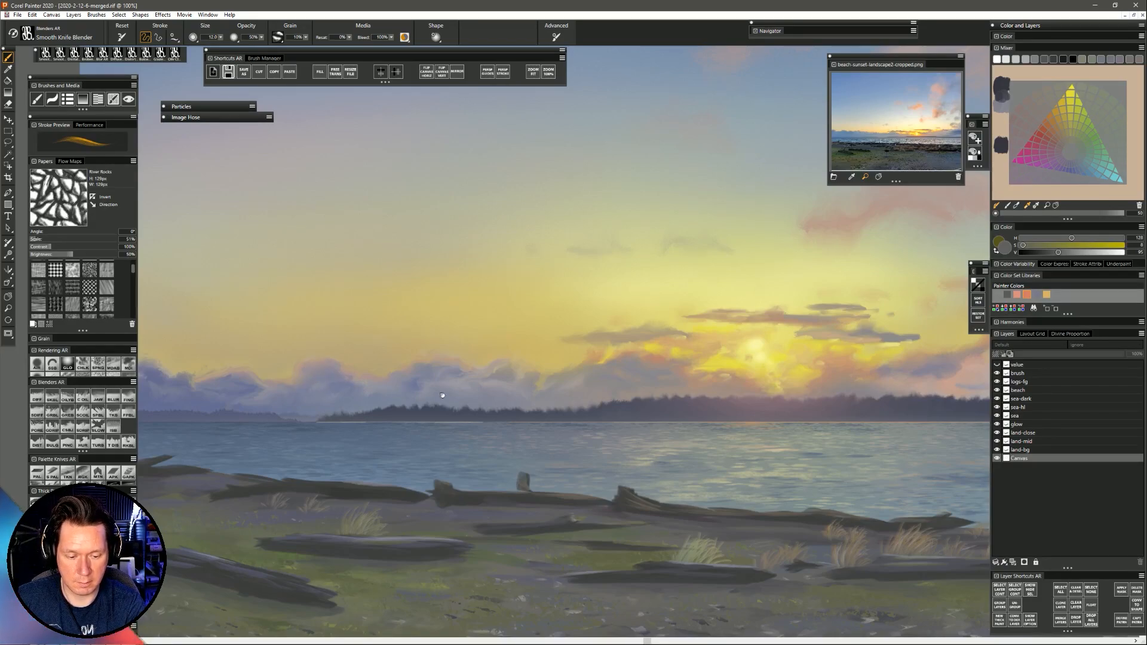
{"action": "left_click_drag", "start_coordinate": [491, 367], "coordinate": [602, 367]}
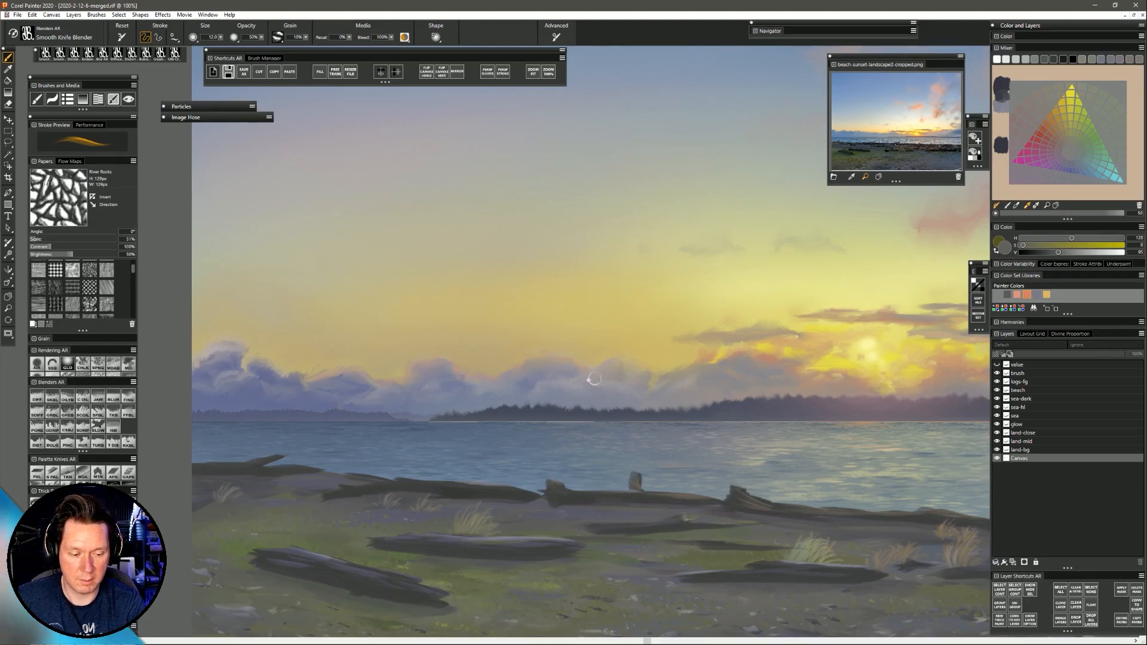
{"action": "left_click_drag", "start_coordinate": [469, 404], "coordinate": [659, 407]}
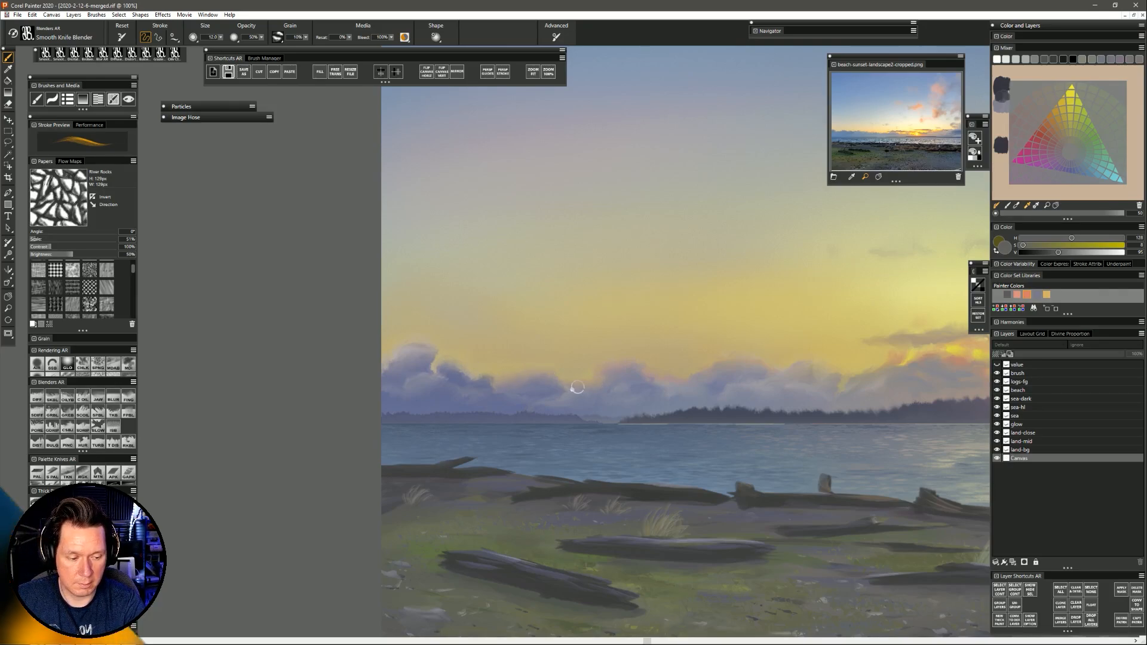
{"action": "left_click_drag", "start_coordinate": [622, 406], "coordinate": [395, 424]}
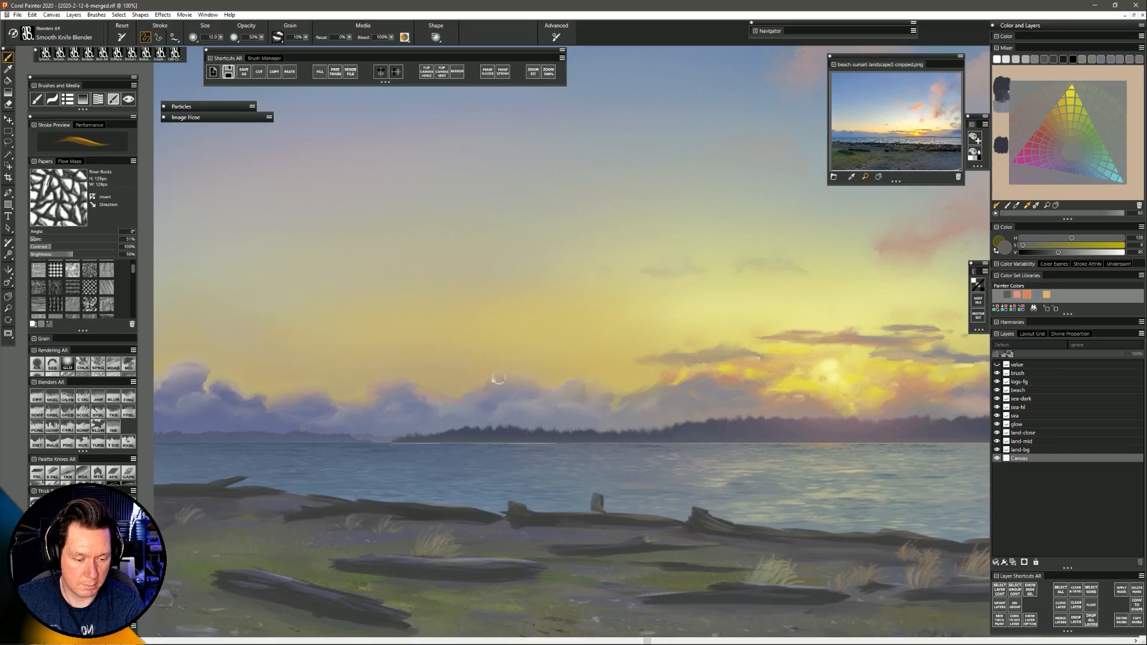
{"action": "left_click_drag", "start_coordinate": [636, 401], "coordinate": [429, 408]}
{"action": "left_click_drag", "start_coordinate": [754, 413], "coordinate": [625, 365]}
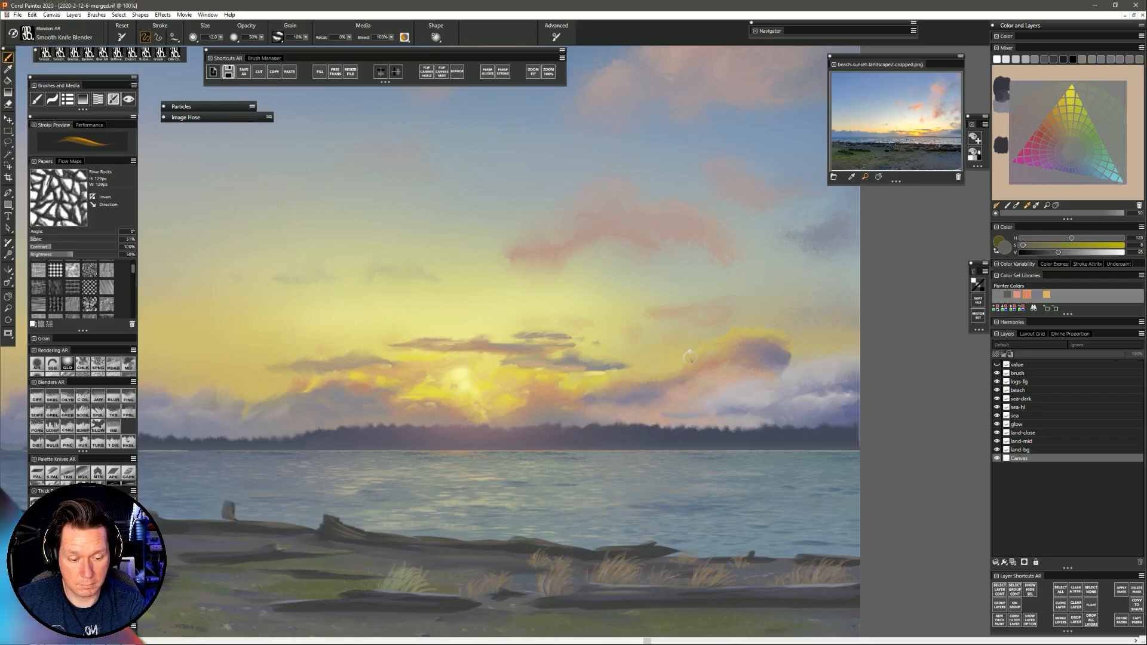
Touch up the thin clouds above the sun with the Smooth Palette Knife in a muted orange sampled from them.
{"action": "left_click", "coordinate": [8, 309]}
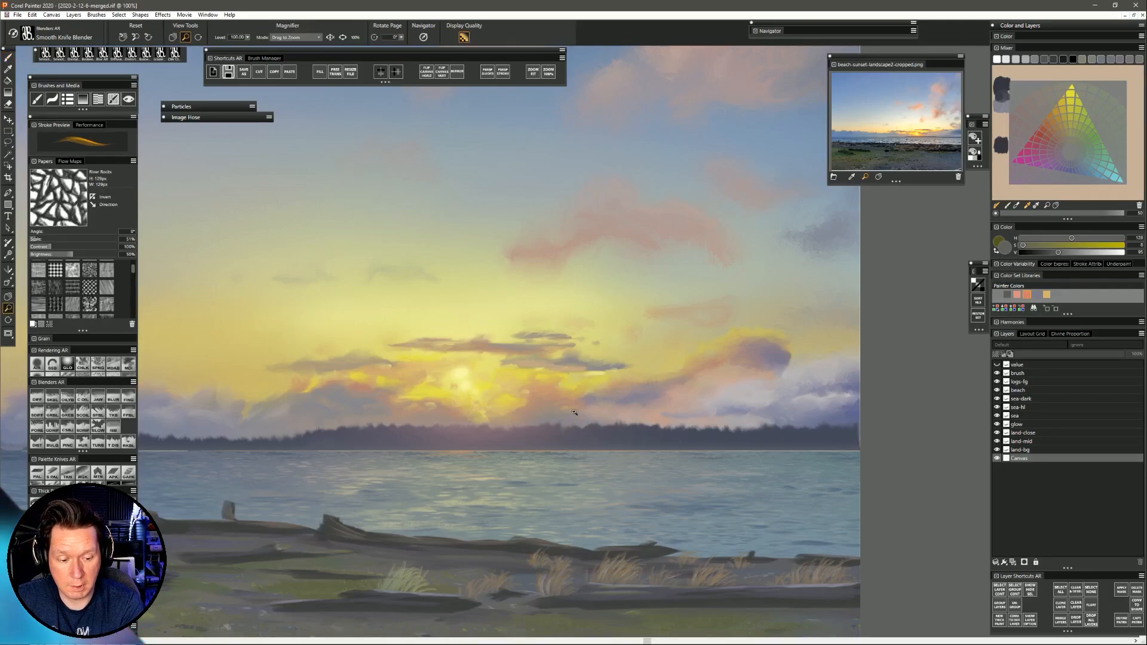
{"action": "mouse_move", "coordinate": [574, 413]}
{"action": "left_mouse_down"}
{"action": "mouse_move", "coordinate": [522, 456]}
{"action": "mouse_move", "coordinate": [644, 465]}
{"action": "left_mouse_up"}
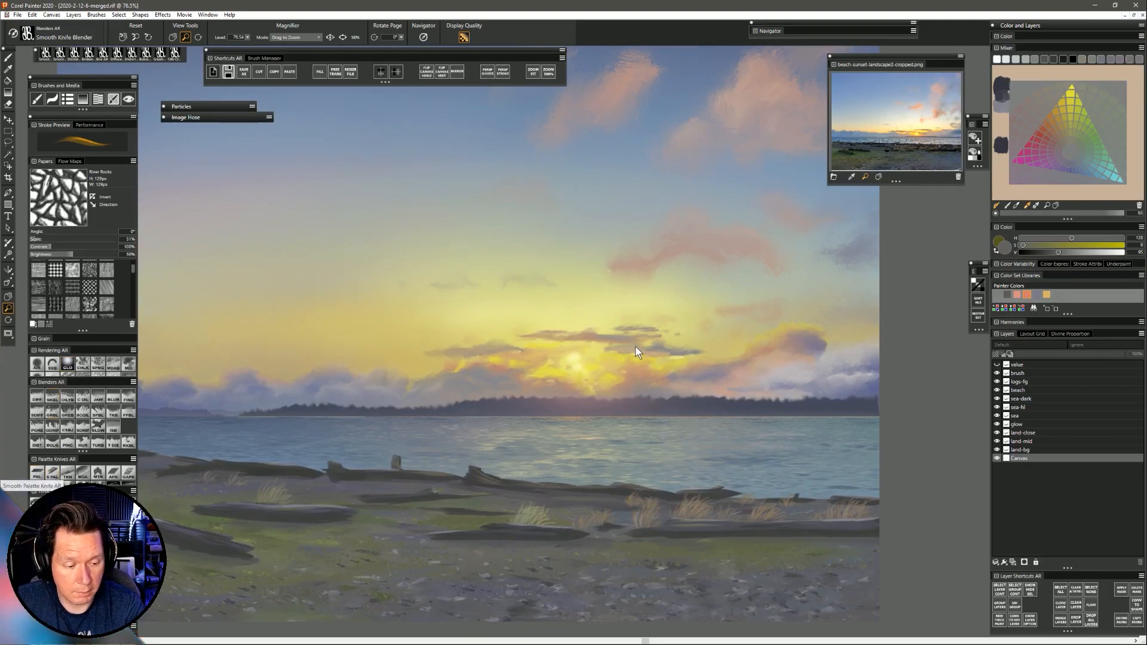
{"action": "left_click", "coordinate": [621, 339], "text": "alt"}
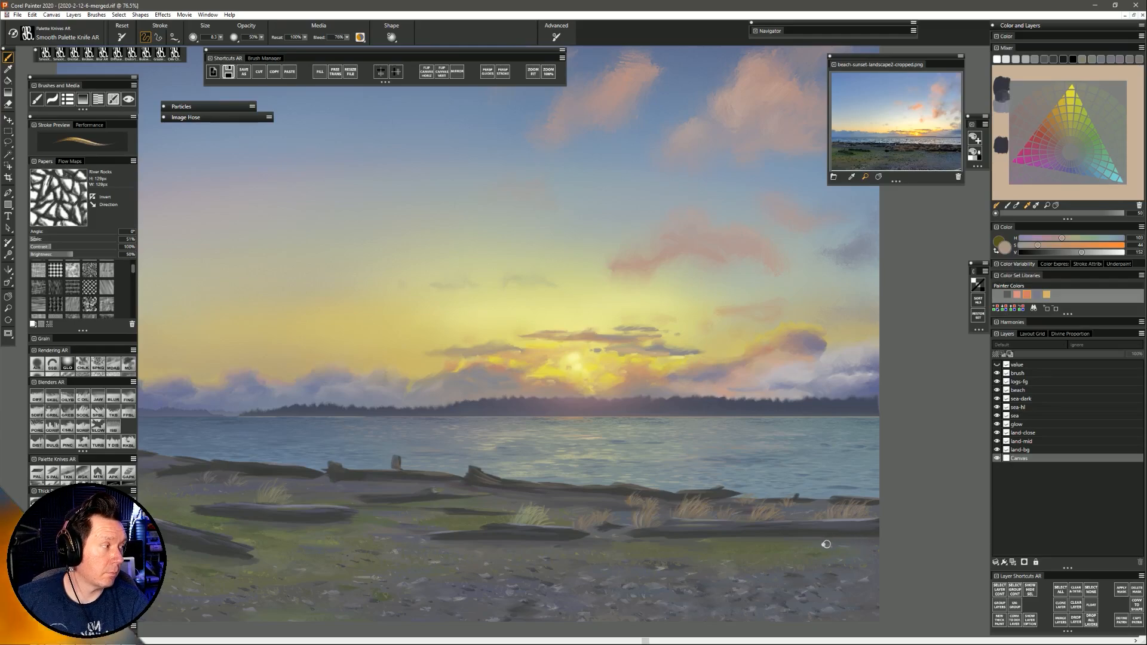
Work sampled yellow into the glow around the sun with the Loaded Palette Knife and the Smooth Palette Knife.
{"action": "left_click", "coordinate": [8, 309]}
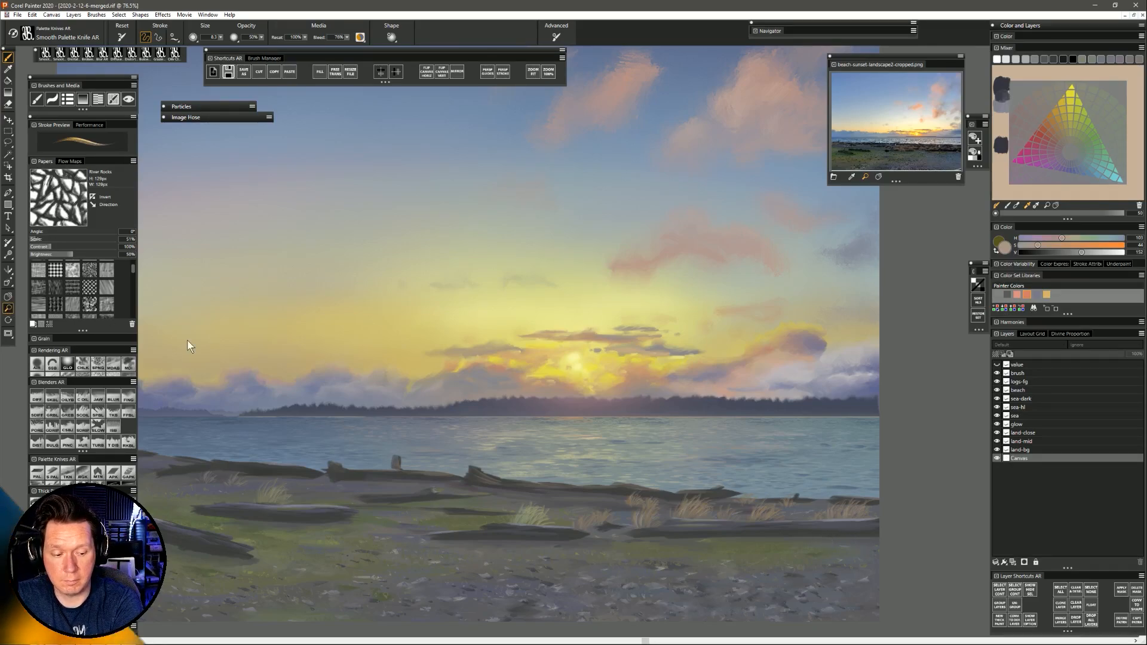
{"action": "mouse_move", "coordinate": [590, 476]}
{"action": "left_mouse_down"}
{"action": "mouse_move", "coordinate": [590, 500]}
{"action": "mouse_move", "coordinate": [590, 485]}
{"action": "mouse_move", "coordinate": [616, 500]}
{"action": "left_mouse_up"}
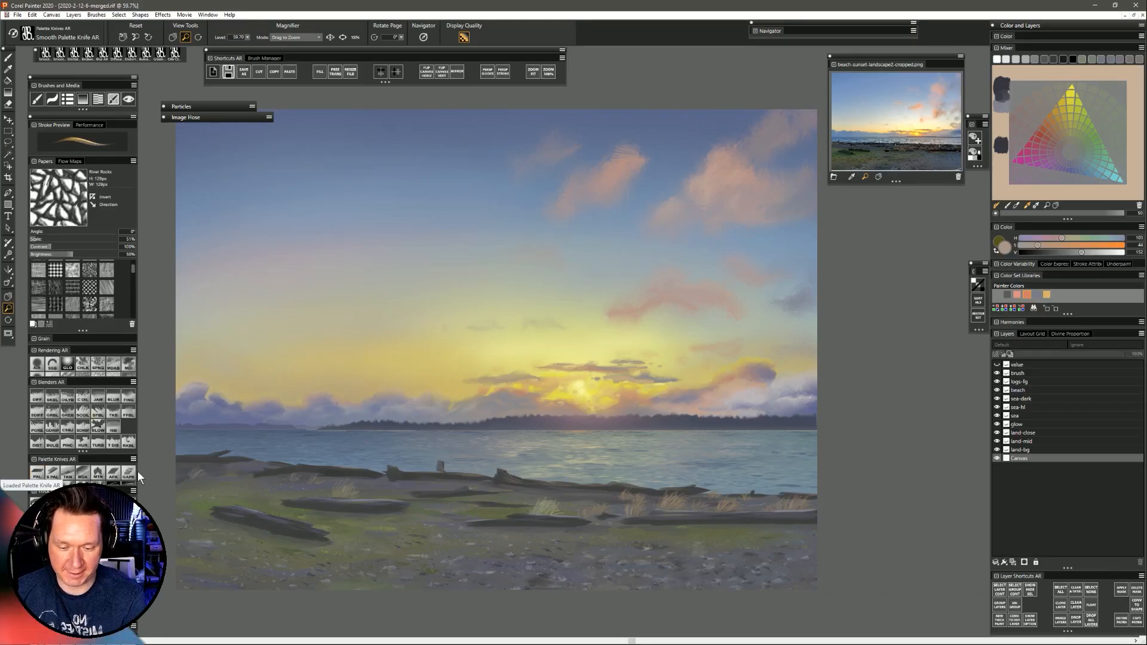
{"action": "left_click", "coordinate": [55, 476]}
{"action": "left_click", "coordinate": [568, 391], "text": "alt"}
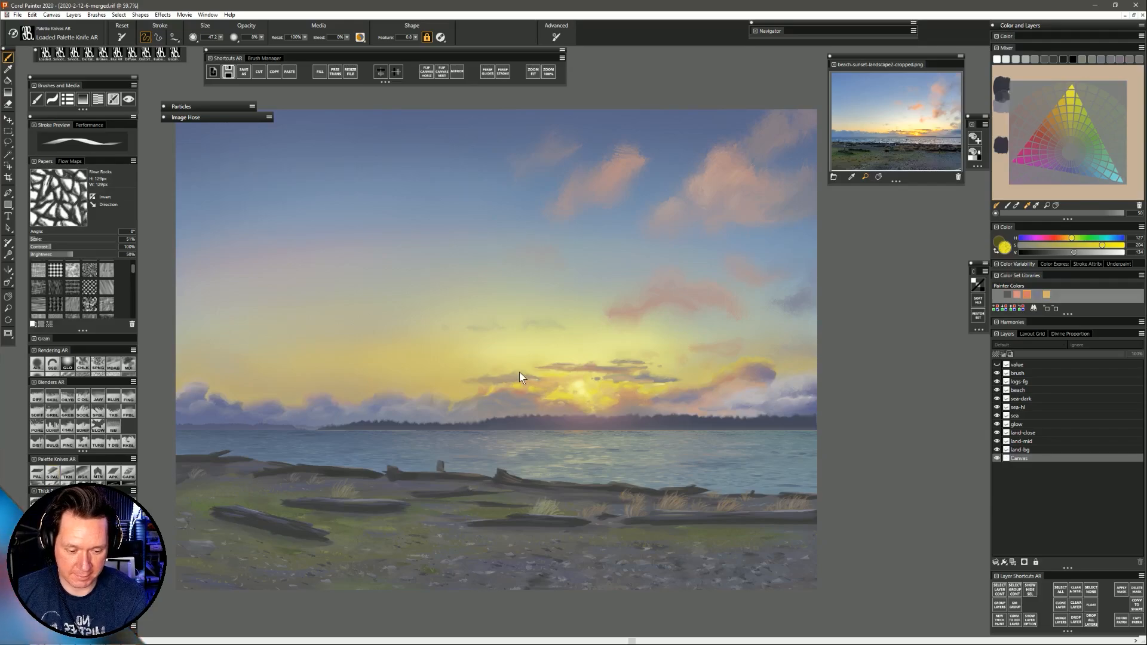
{"action": "key", "text": "slash"}
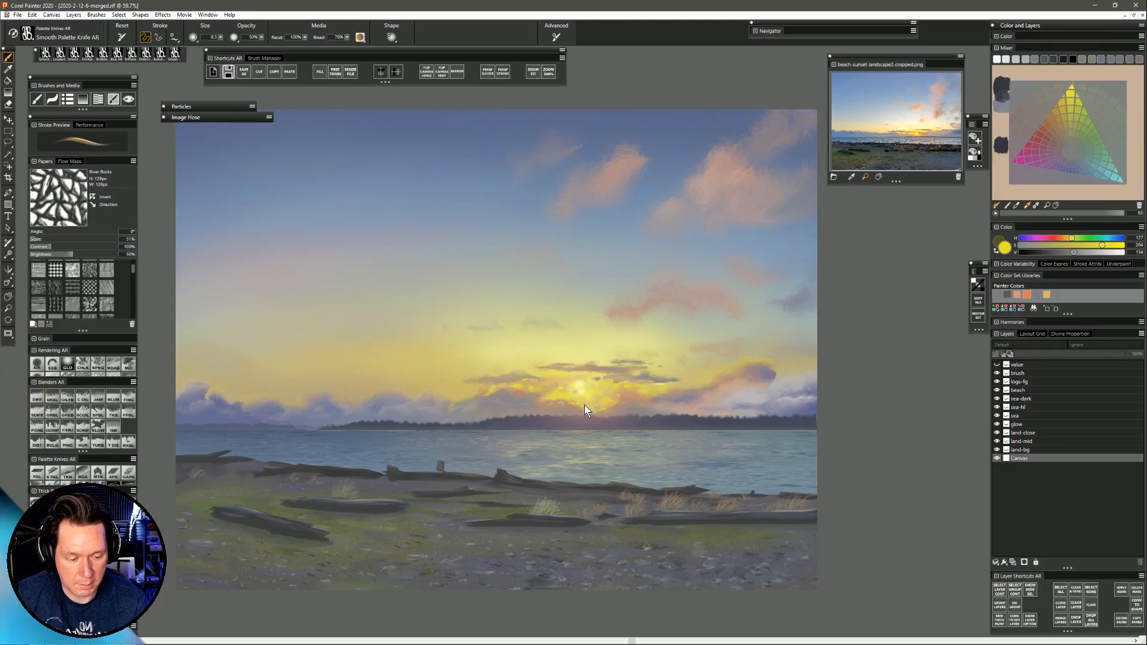
Soften the glow with Diffuse Blur and sample a pale yellow above the sun for the Smooth Palette Knife.
{"action": "key", "text": "F7"}
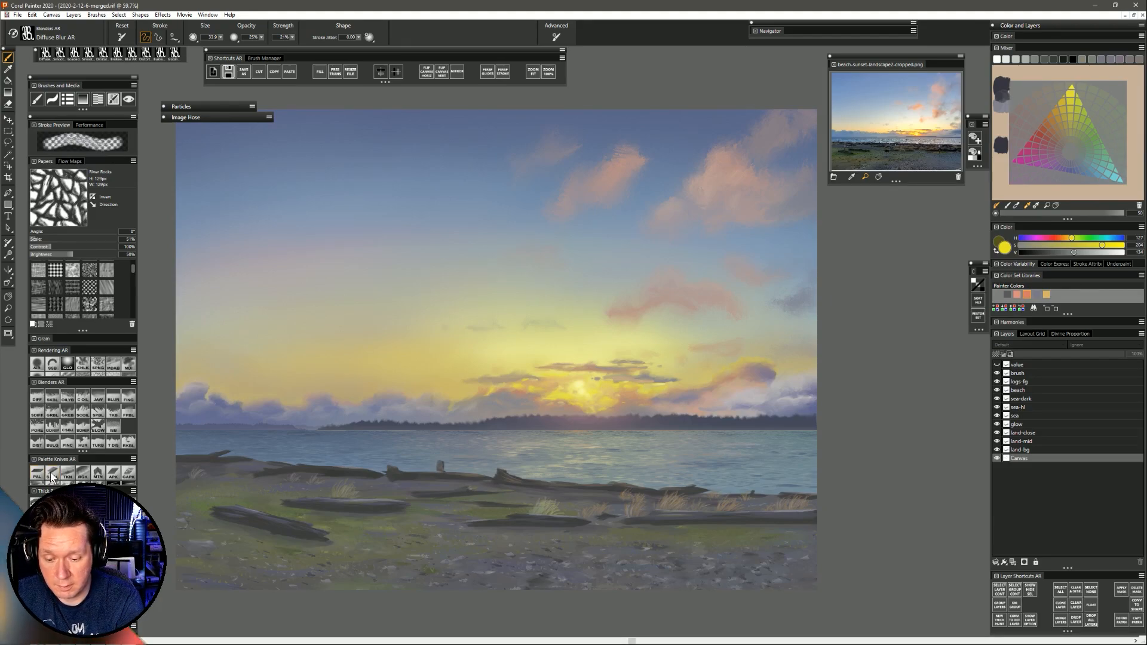
{"action": "key", "text": "slash"}
{"action": "left_click", "coordinate": [571, 364], "text": "alt"}
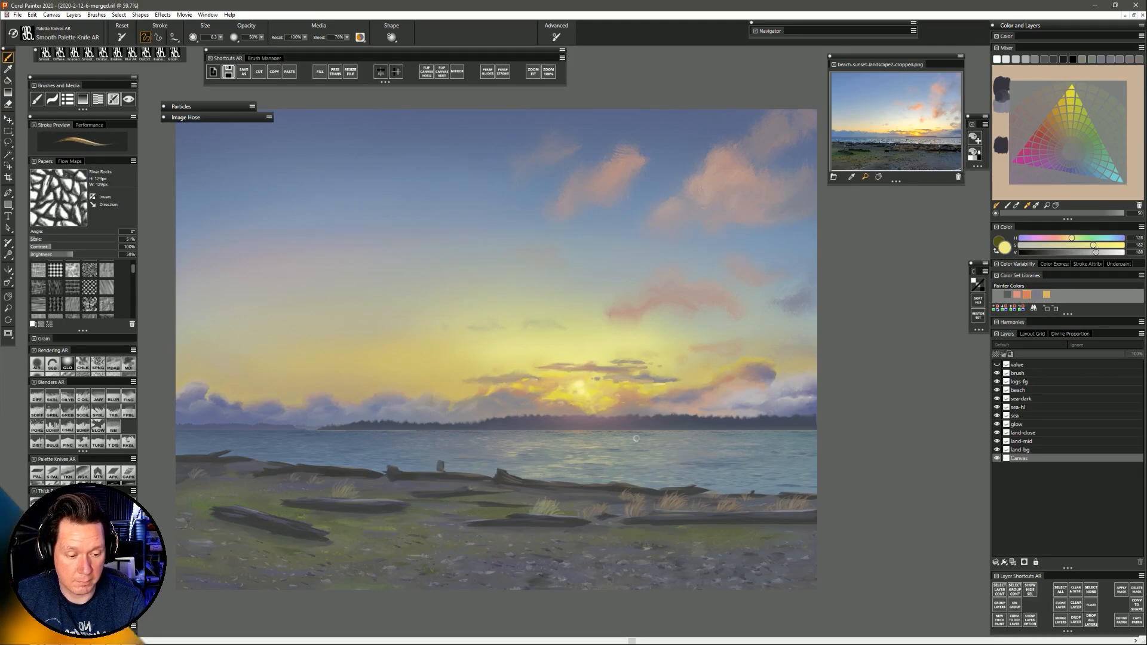
Refine the sunlit clouds with the Smooth Palette Knife, using yellow sampled at the sun and orange from the Mixer.
{"action": "left_click", "coordinate": [7, 309]}
{"action": "mouse_move", "coordinate": [552, 457]}
{"action": "left_mouse_down"}
{"action": "mouse_move", "coordinate": [540, 457]}
{"action": "mouse_move", "coordinate": [592, 467]}
{"action": "left_mouse_up"}
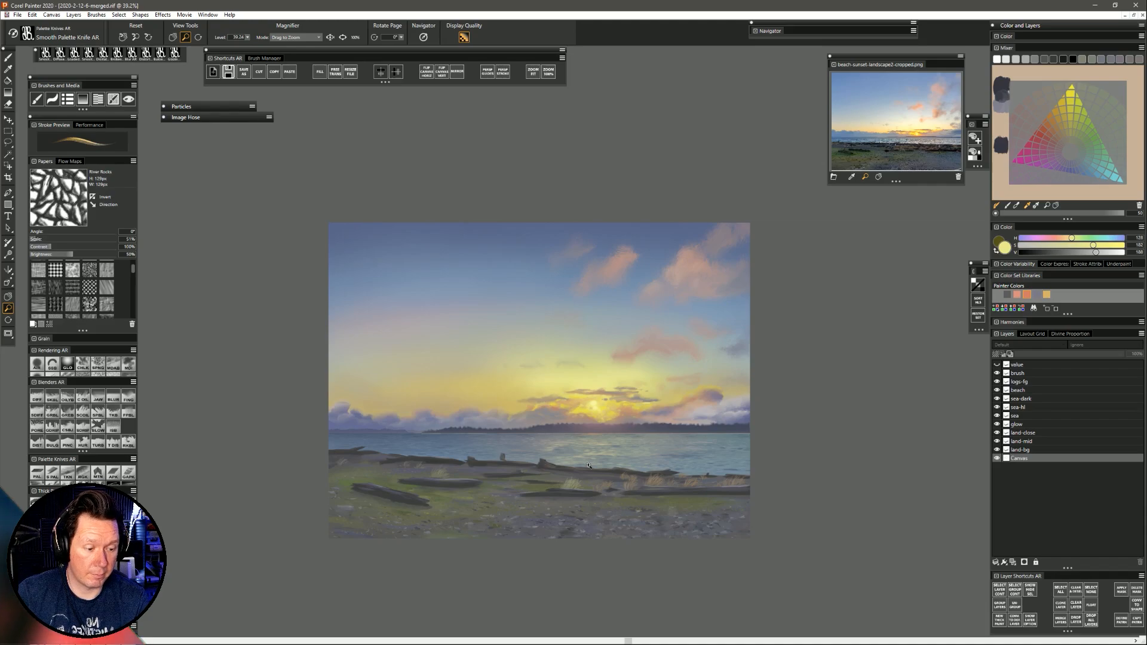
{"action": "key", "text": "b"}
{"action": "left_click", "coordinate": [596, 405], "text": "alt"}
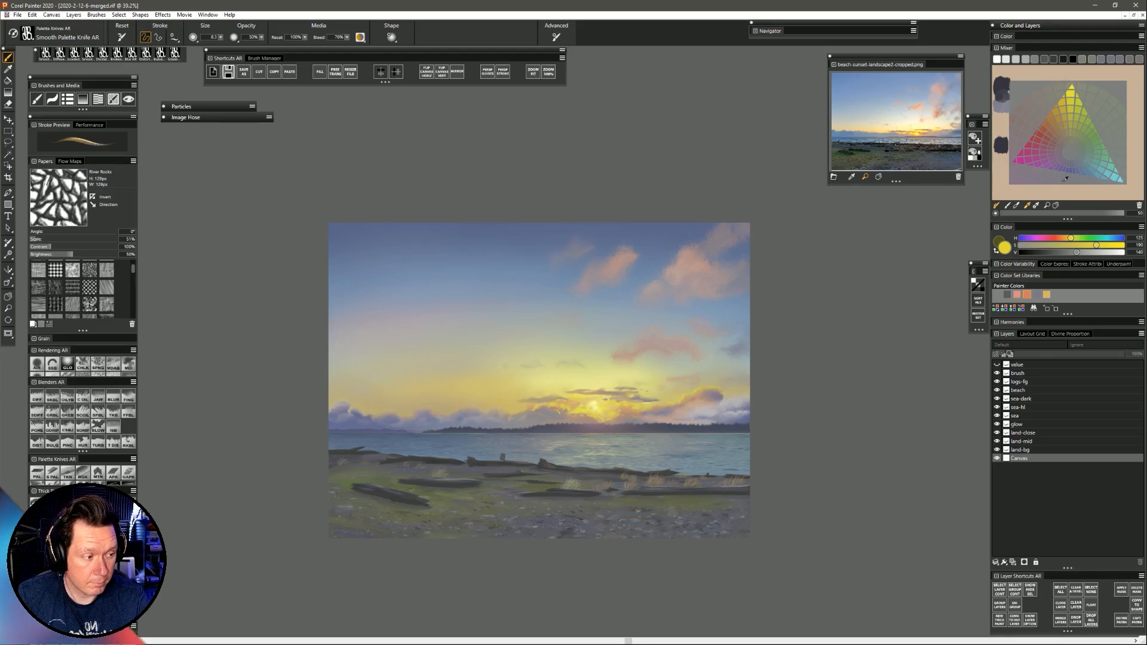
{"action": "left_click", "coordinate": [1061, 103]}
{"action": "left_click", "coordinate": [1061, 103]}
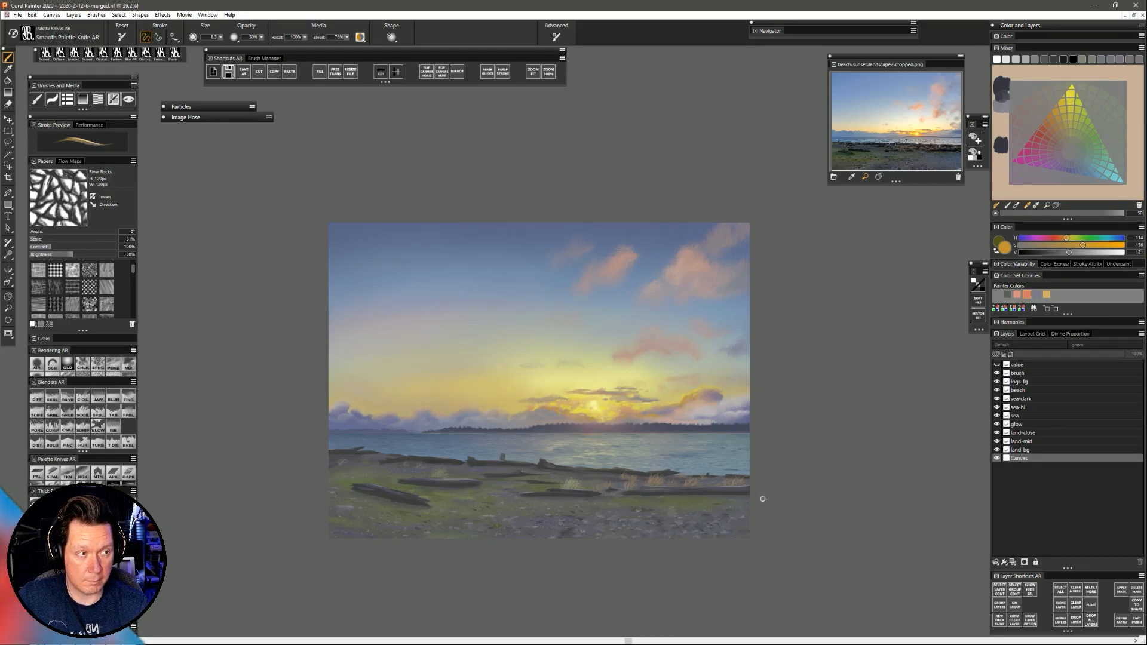
Pick a red from the Mixer, lighten it to a soft pink, and touch up the clouds with a smaller Smooth Palette Knife.
{"action": "left_click", "coordinate": [1038, 134]}
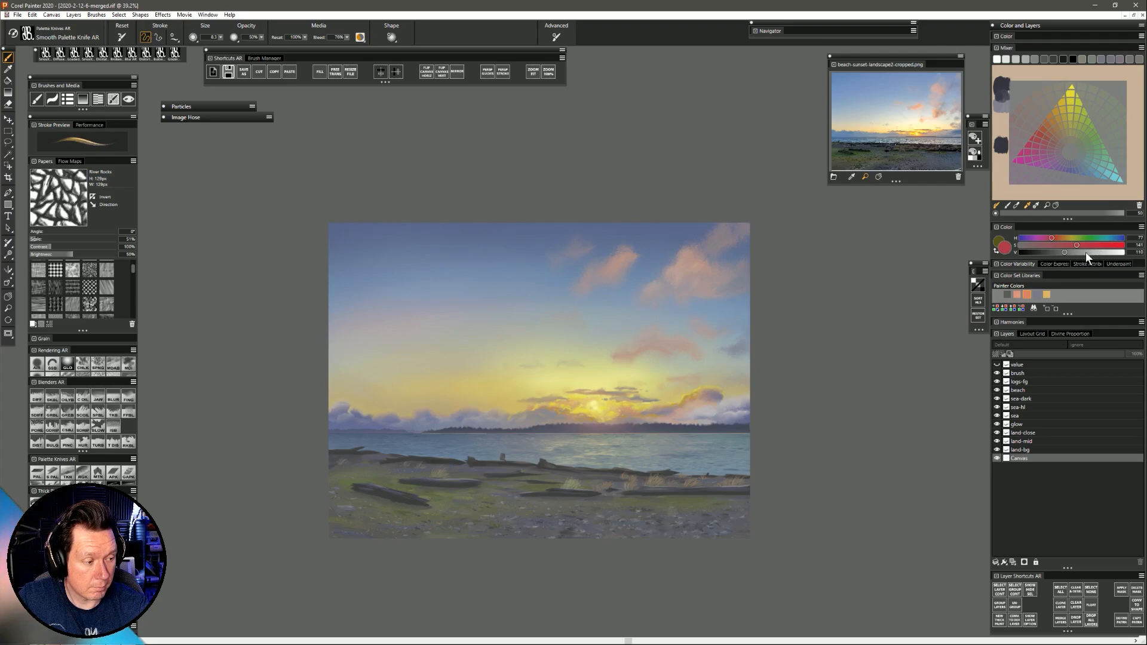
{"action": "left_click_drag", "start_coordinate": [1086, 253], "coordinate": [1089, 252]}
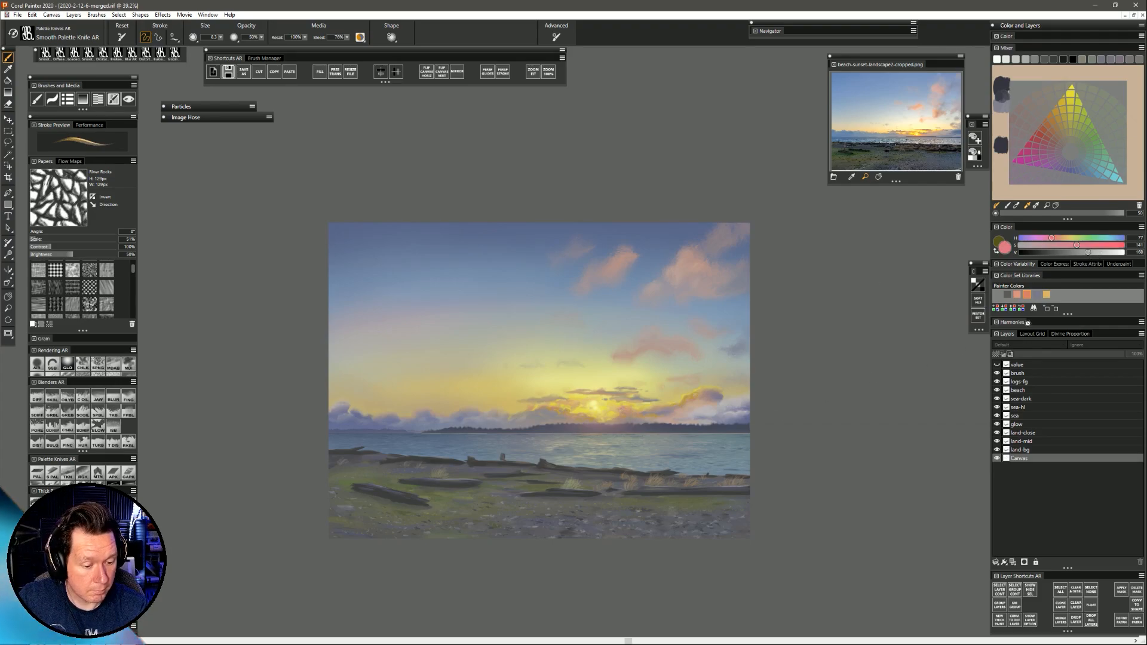
{"action": "left_click", "coordinate": [1095, 252]}
{"action": "left_click_drag", "start_coordinate": [1096, 253], "coordinate": [1095, 252]}
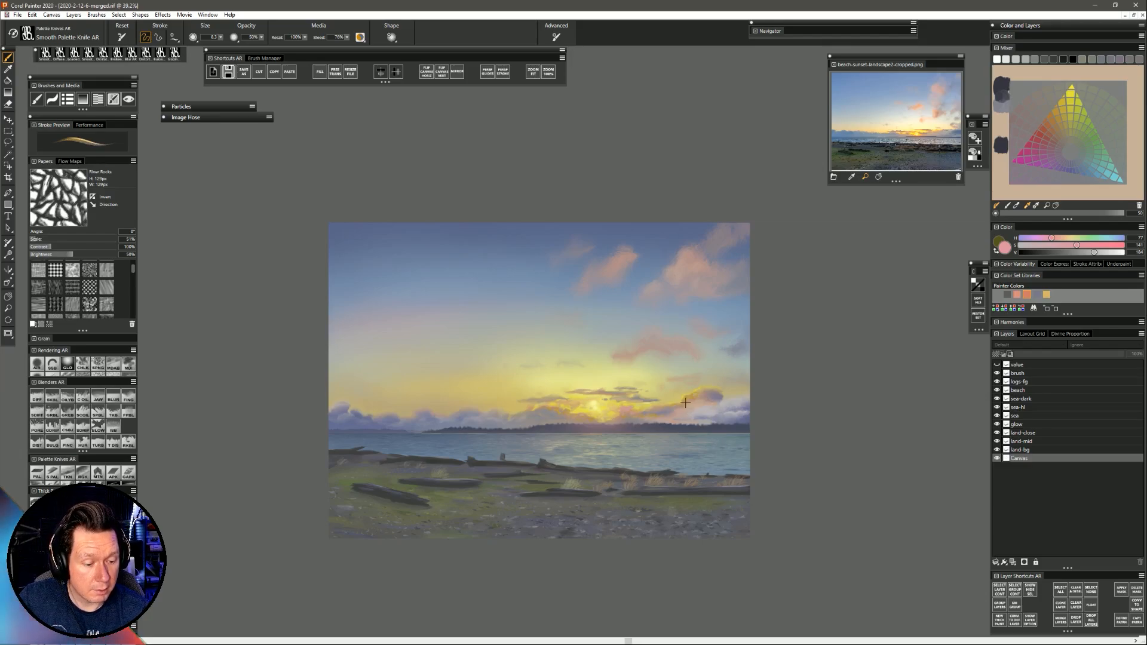
{"action": "key", "text": "bracketleft"}
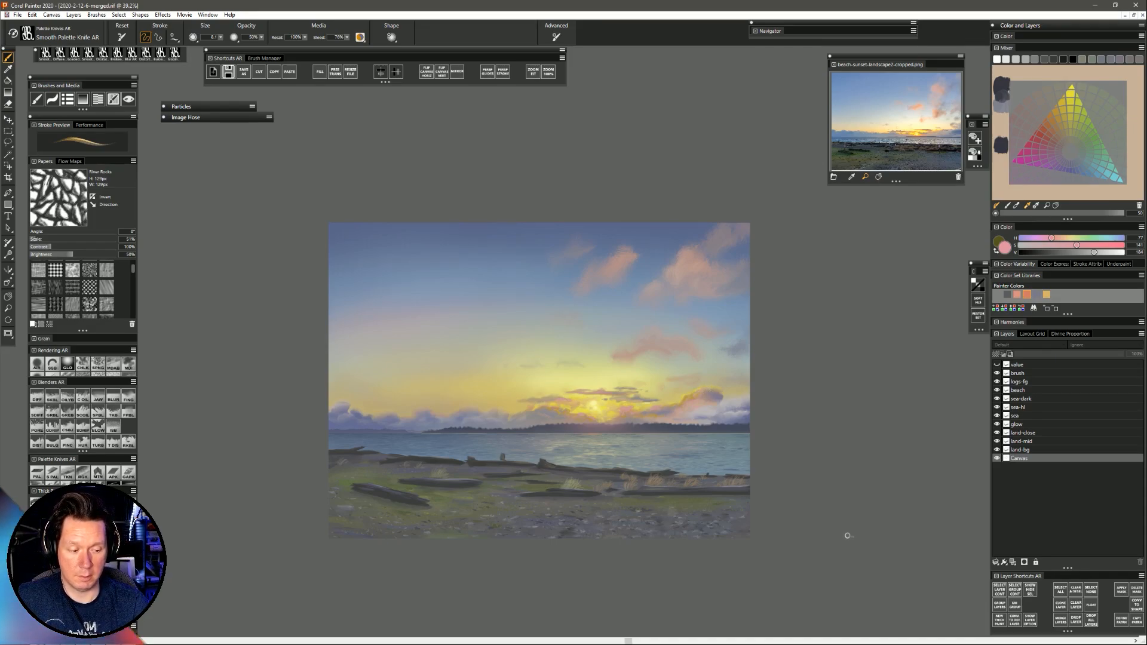
Check the painting's tonal values by repeatedly showing and hiding the value layer.
{"action": "left_click", "coordinate": [997, 364]}
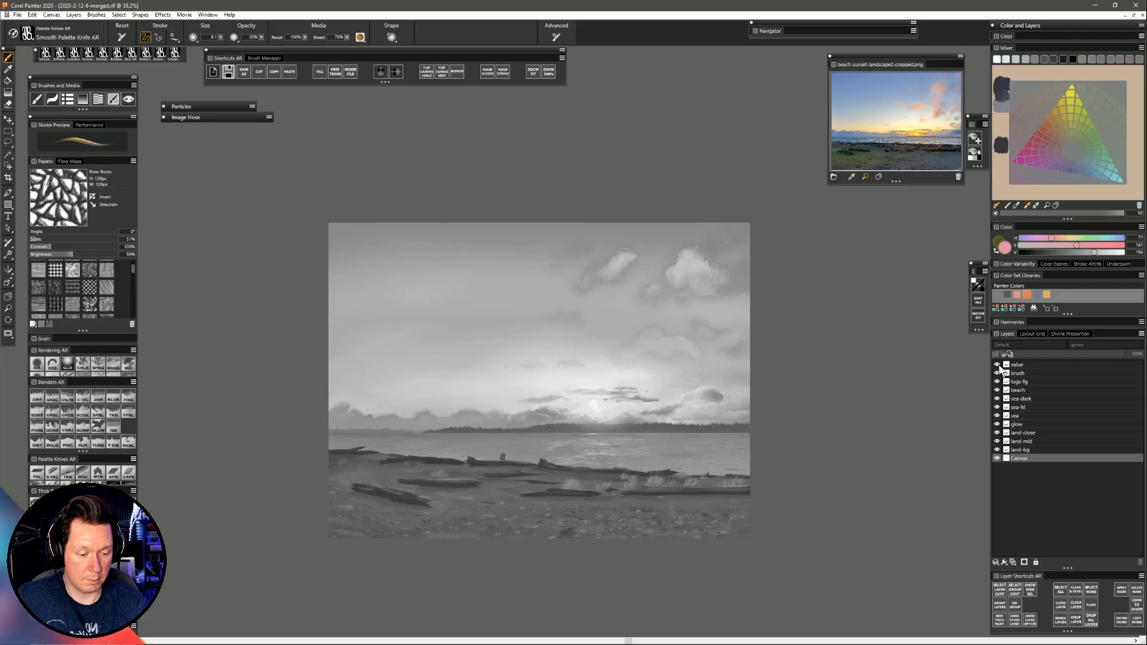
{"action": "left_click", "coordinate": [998, 365]}
{"action": "left_click", "coordinate": [998, 365]}
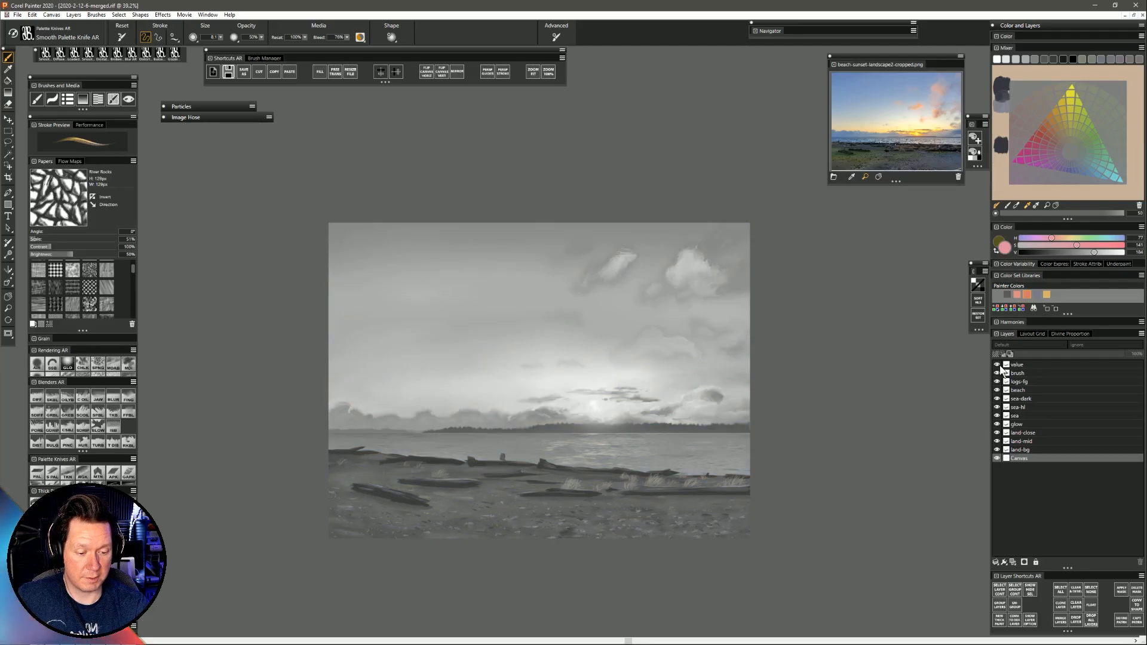
{"action": "left_click", "coordinate": [998, 365]}
{"action": "left_click", "coordinate": [998, 365]}
{"action": "left_click", "coordinate": [998, 365]}
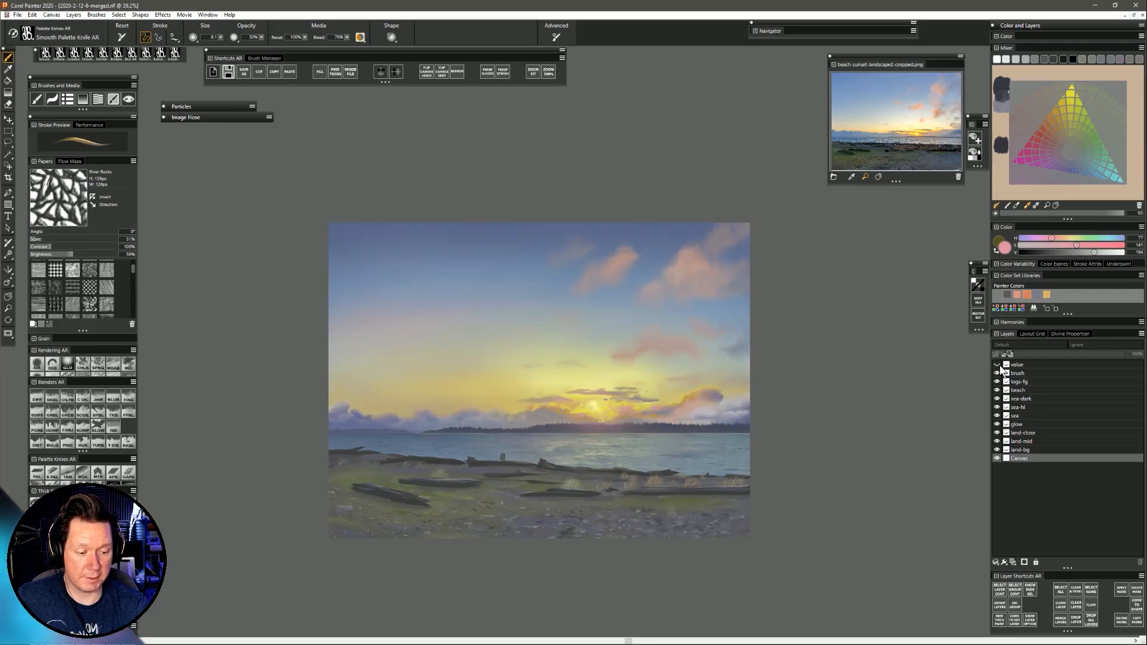
{"action": "left_click", "coordinate": [998, 365]}
{"action": "left_click", "coordinate": [998, 366]}
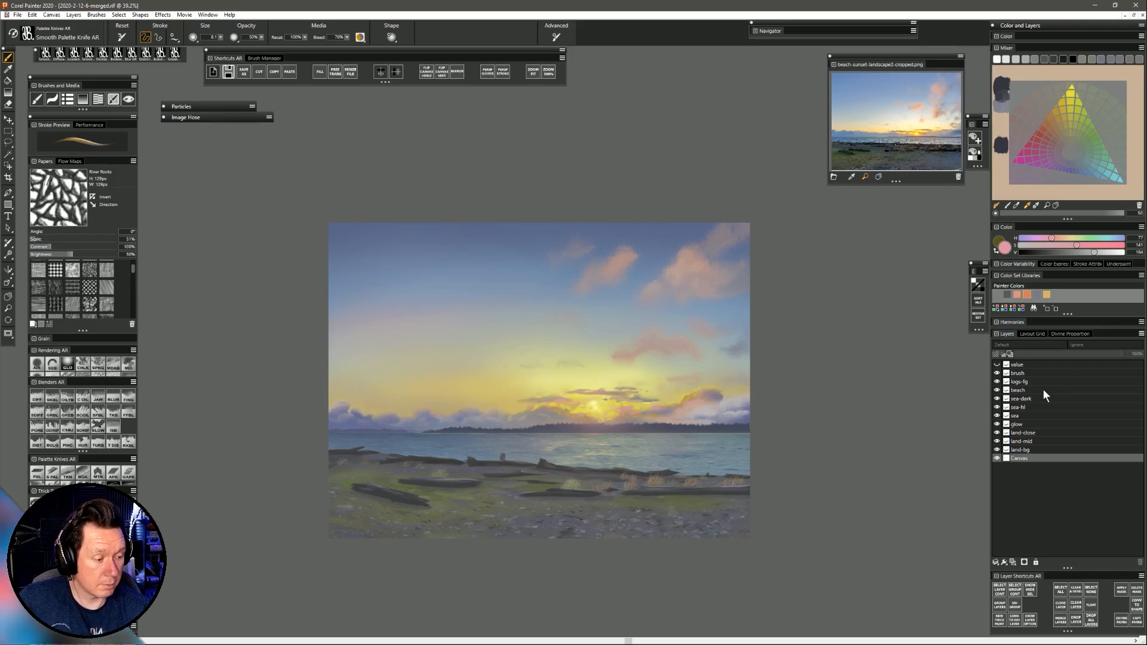
Add pink strokes to the large upper-right cloud with the Oily Fractal brush, sampling the cloud's colour and shifting its hue toward pink.
{"action": "left_click_drag", "start_coordinate": [702, 257], "coordinate": [703, 266]}
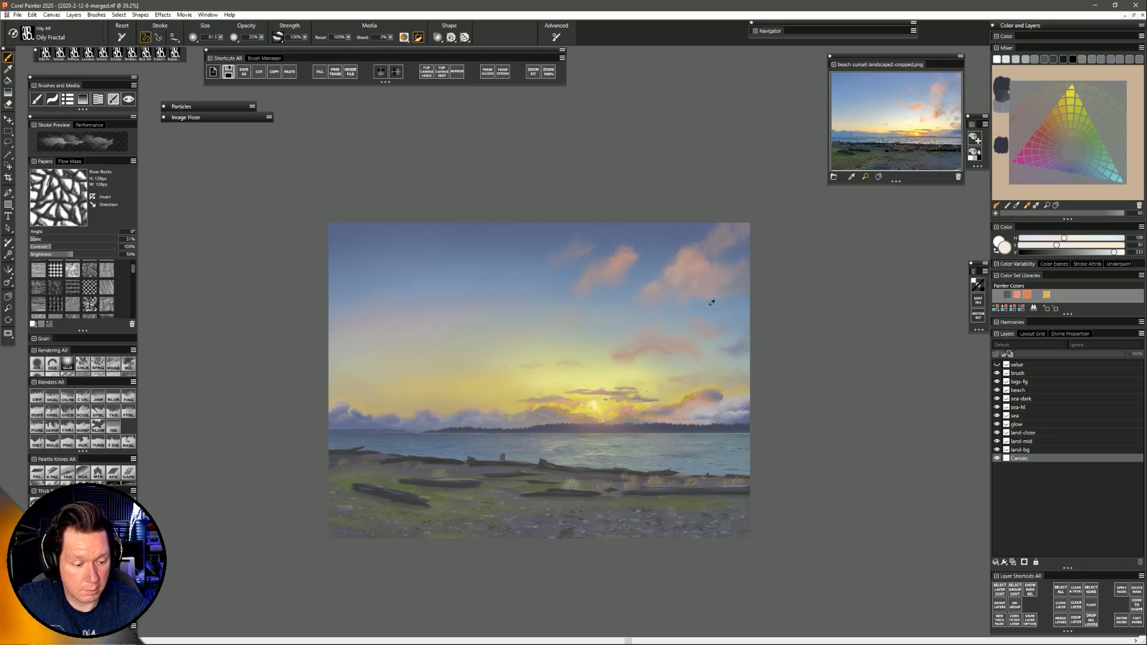
{"action": "left_click", "coordinate": [693, 254], "text": "alt"}
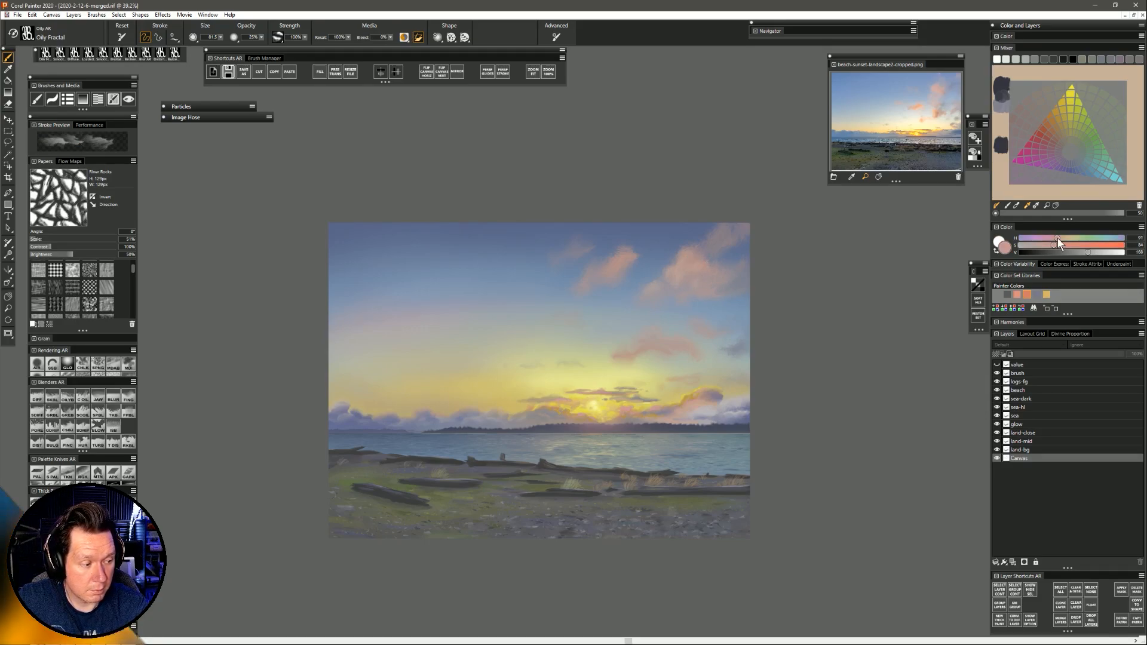
{"action": "mouse_move", "coordinate": [694, 252]}
{"action": "left_mouse_down"}
{"action": "mouse_move", "coordinate": [679, 264]}
{"action": "mouse_move", "coordinate": [700, 265]}
{"action": "mouse_move", "coordinate": [693, 258]}
{"action": "left_mouse_up"}
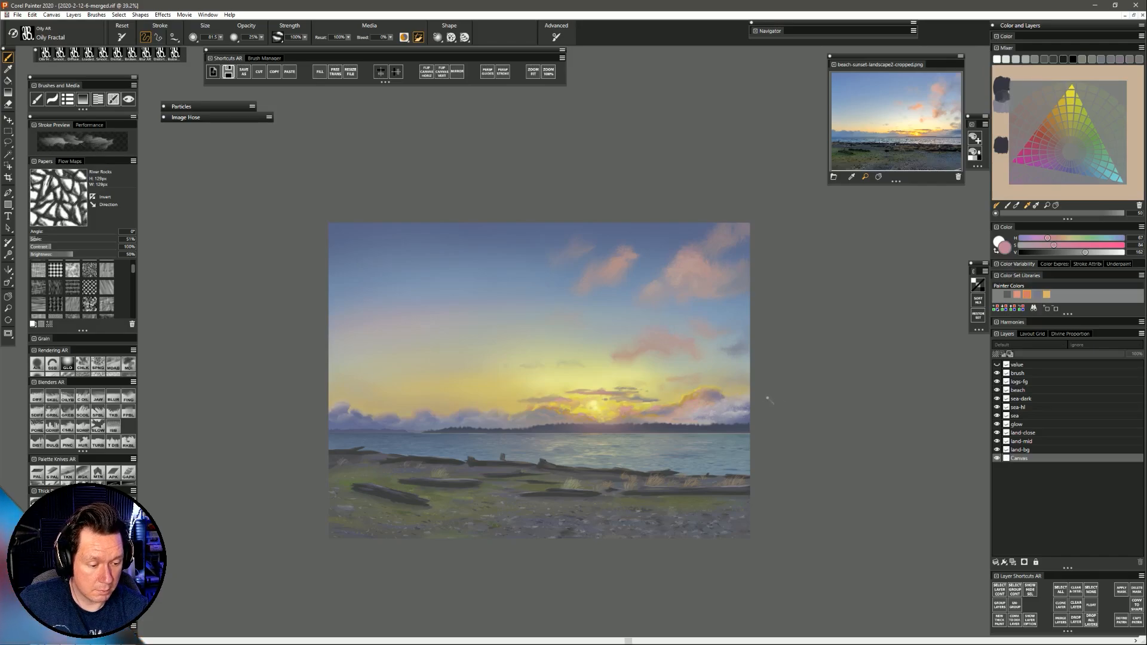
Touch up the low clouds near the horizon in pink with the Oily Fractal and Oily Clouds brushes, and save the painting as 2020-2-12-7.rif.
{"action": "left_click_drag", "start_coordinate": [734, 400], "coordinate": [738, 404]}
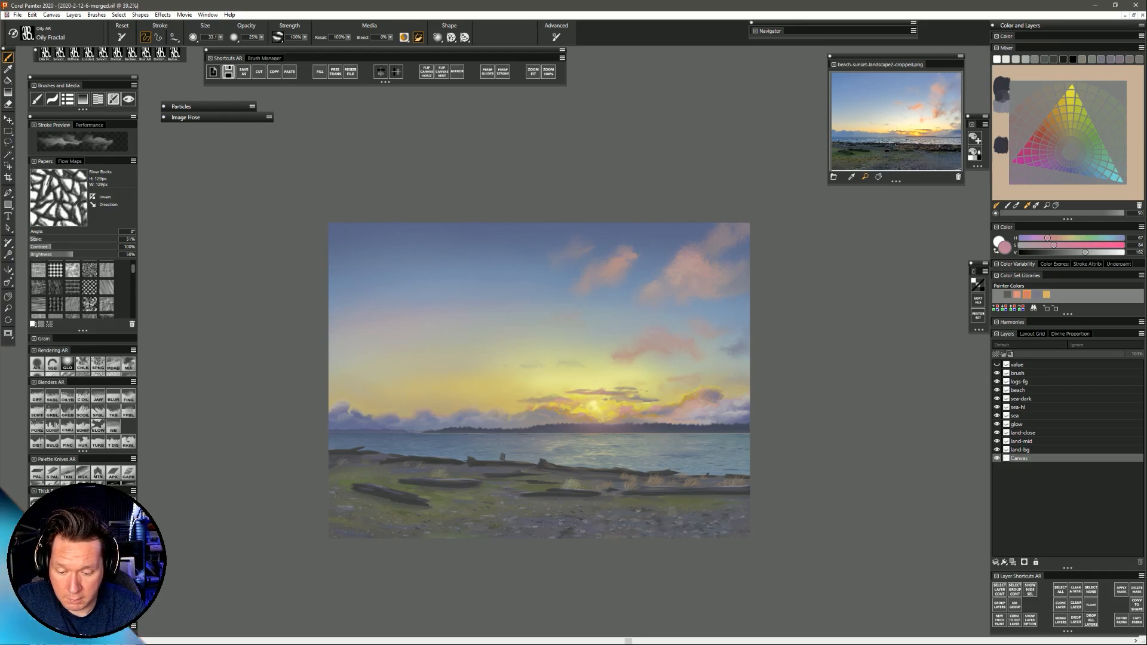
{"action": "left_click", "coordinate": [98, 562]}
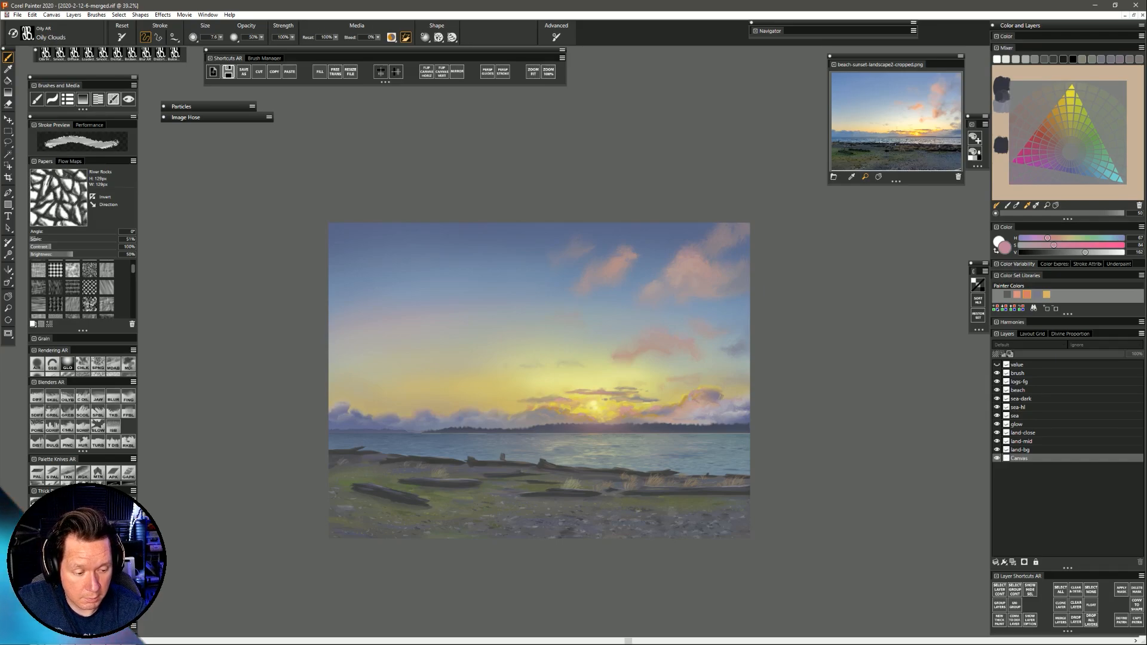
{"action": "left_click_drag", "start_coordinate": [703, 388], "coordinate": [704, 398]}
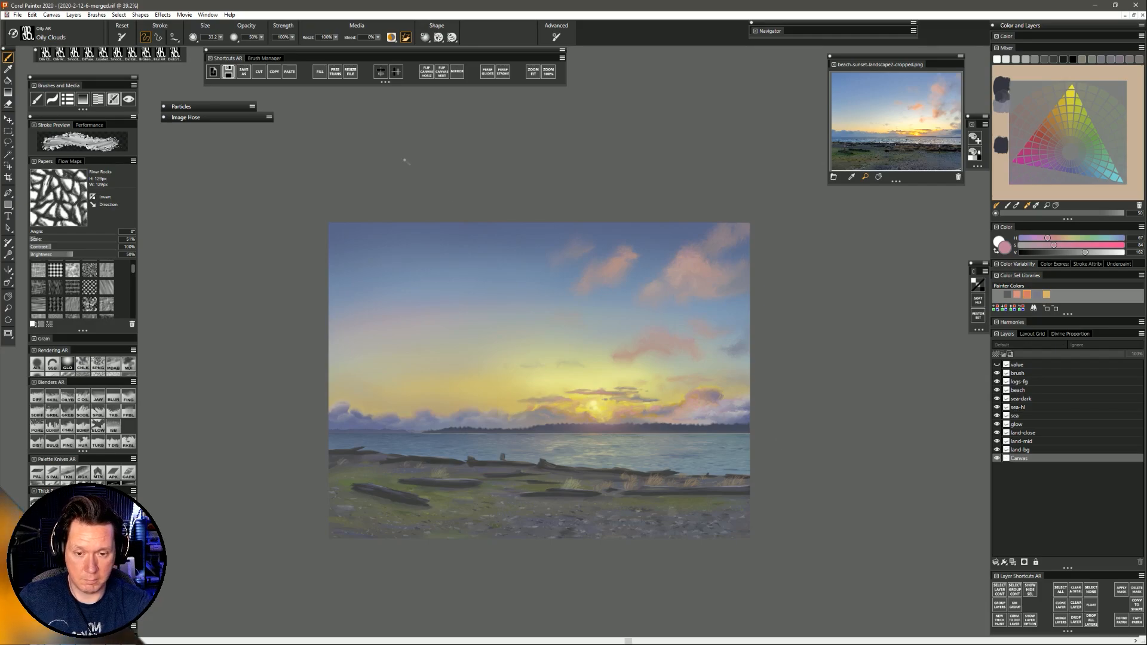
{"action": "left_click", "coordinate": [247, 72]}
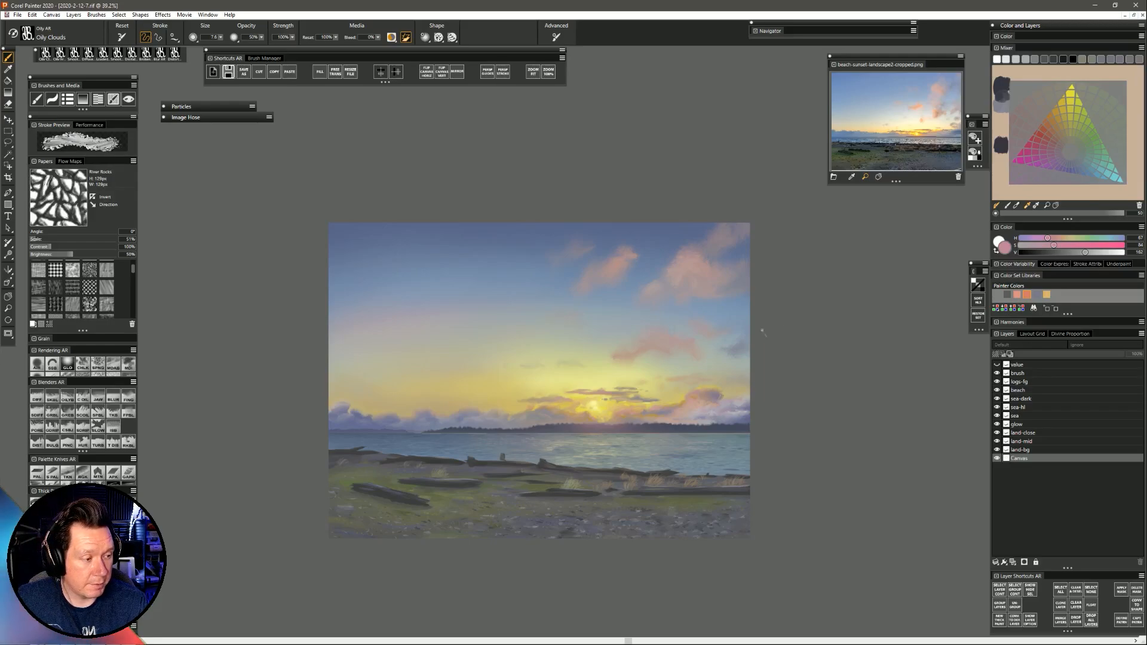
Pick a dark orange from the Mixer and paint it over the cloud above the sun's right side and its small neighbouring wisps with Oily Clouds.
{"action": "left_click", "coordinate": [1049, 116]}
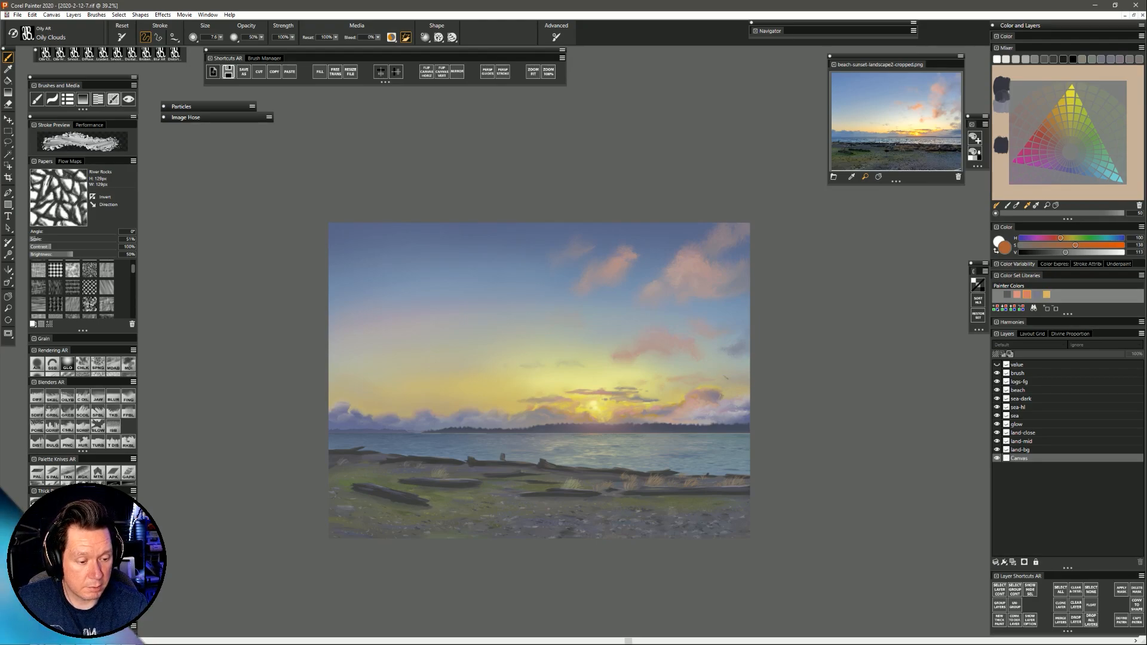
{"action": "mouse_move", "coordinate": [657, 349]}
{"action": "left_mouse_down"}
{"action": "mouse_move", "coordinate": [685, 350]}
{"action": "mouse_move", "coordinate": [634, 357]}
{"action": "left_mouse_up"}
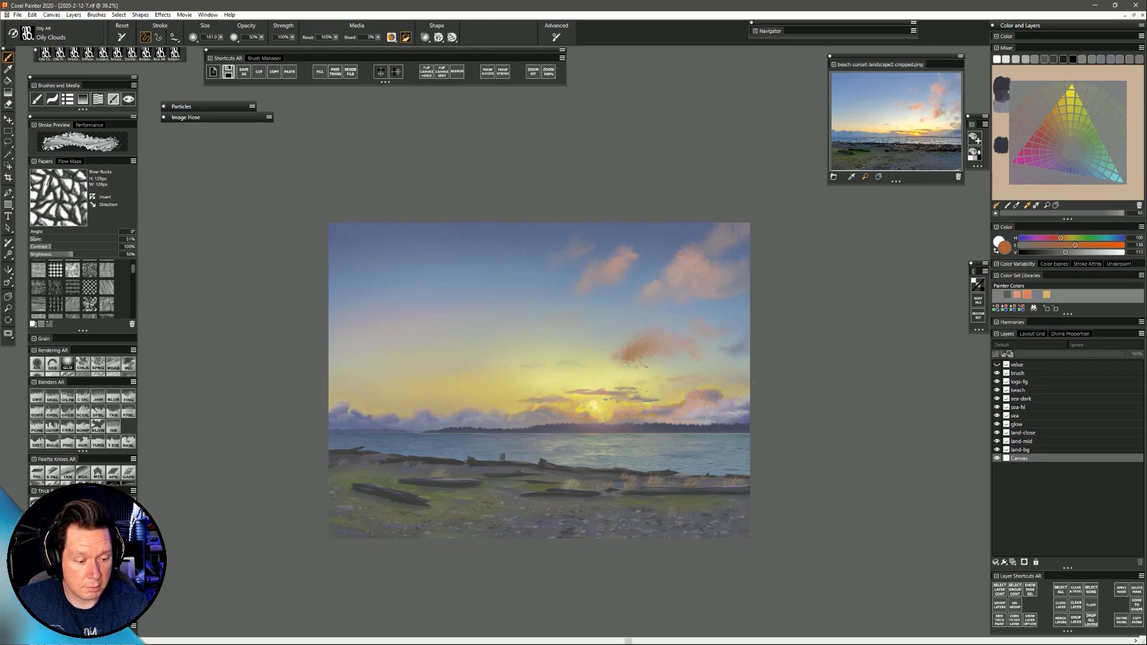
{"action": "key", "text": "ctrl+z"}
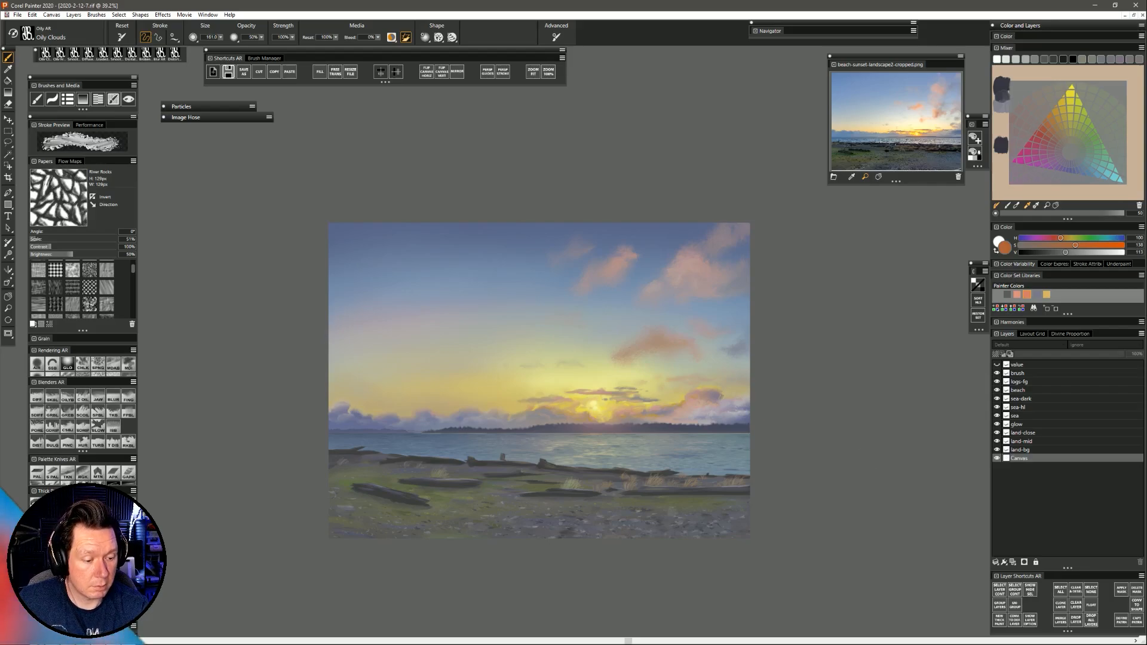
{"action": "left_click_drag", "start_coordinate": [707, 366], "coordinate": [711, 366]}
{"action": "left_click_drag", "start_coordinate": [704, 327], "coordinate": [710, 328]}
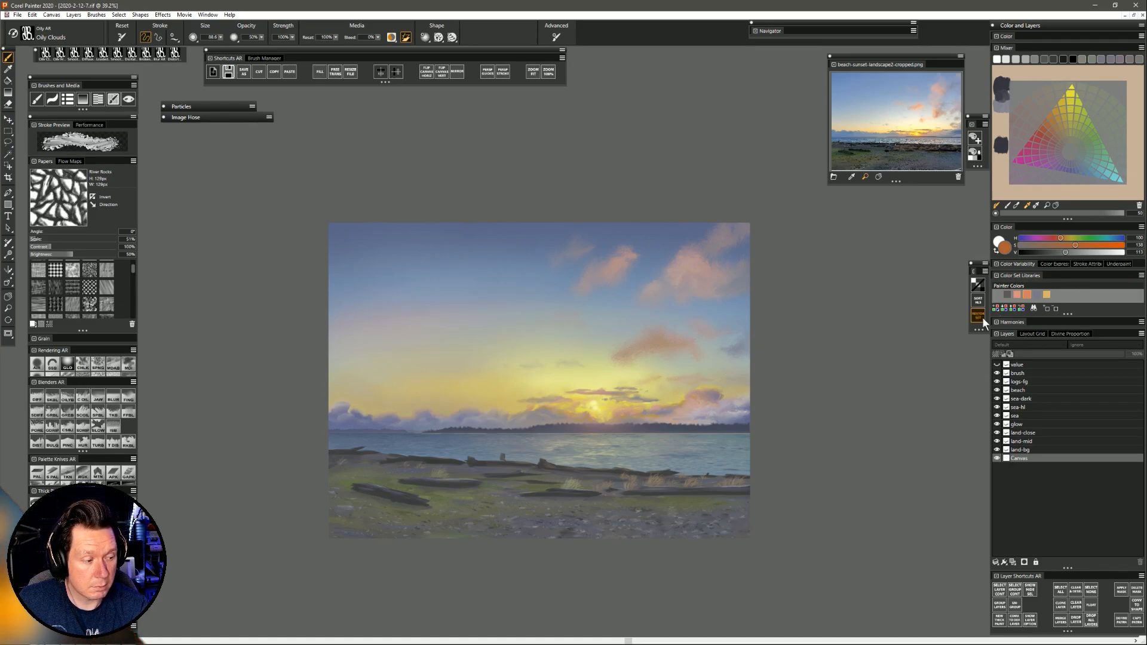
Lighten the orange to a value of 140 and build up the sunlit parts of the same cloud with smaller Oily Clouds strokes.
{"action": "left_click", "coordinate": [1077, 253]}
{"action": "mouse_move", "coordinate": [658, 328]}
{"action": "left_mouse_down"}
{"action": "mouse_move", "coordinate": [668, 341]}
{"action": "mouse_move", "coordinate": [642, 342]}
{"action": "left_mouse_up"}
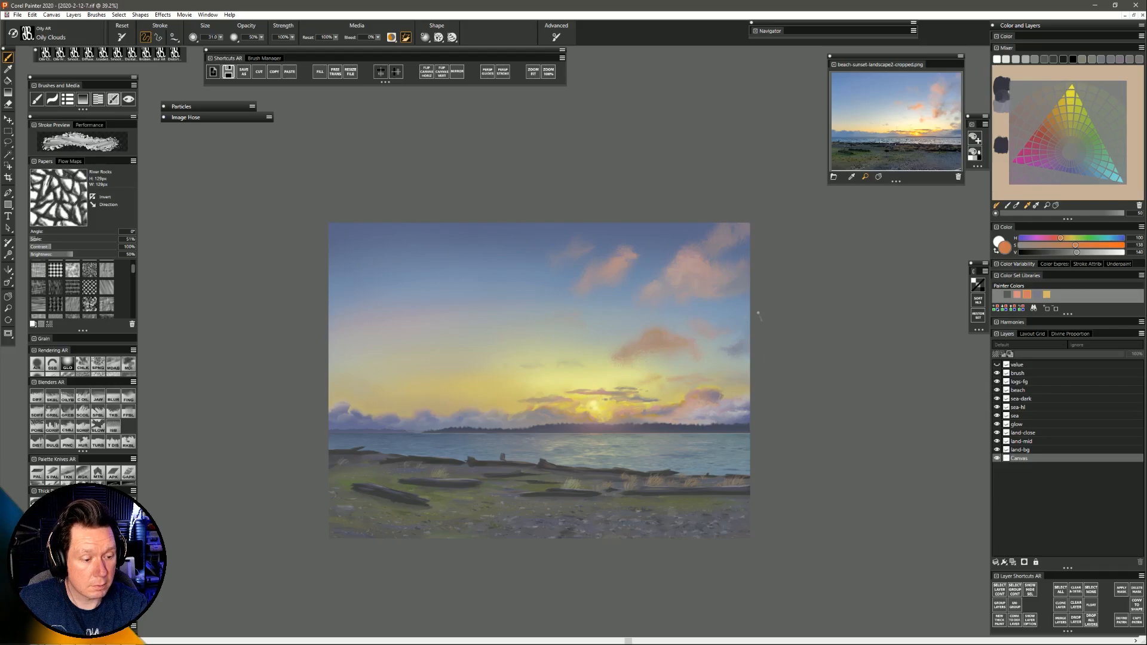
{"action": "left_click_drag", "start_coordinate": [653, 332], "coordinate": [651, 340]}
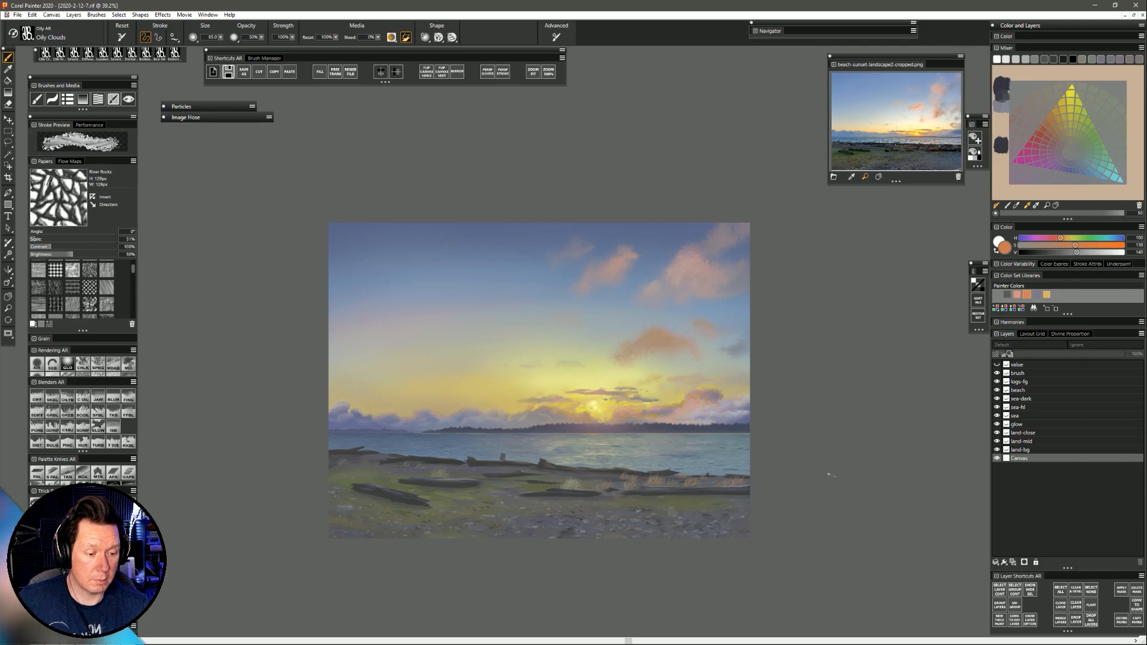
{"action": "left_click_drag", "start_coordinate": [648, 342], "coordinate": [650, 347]}
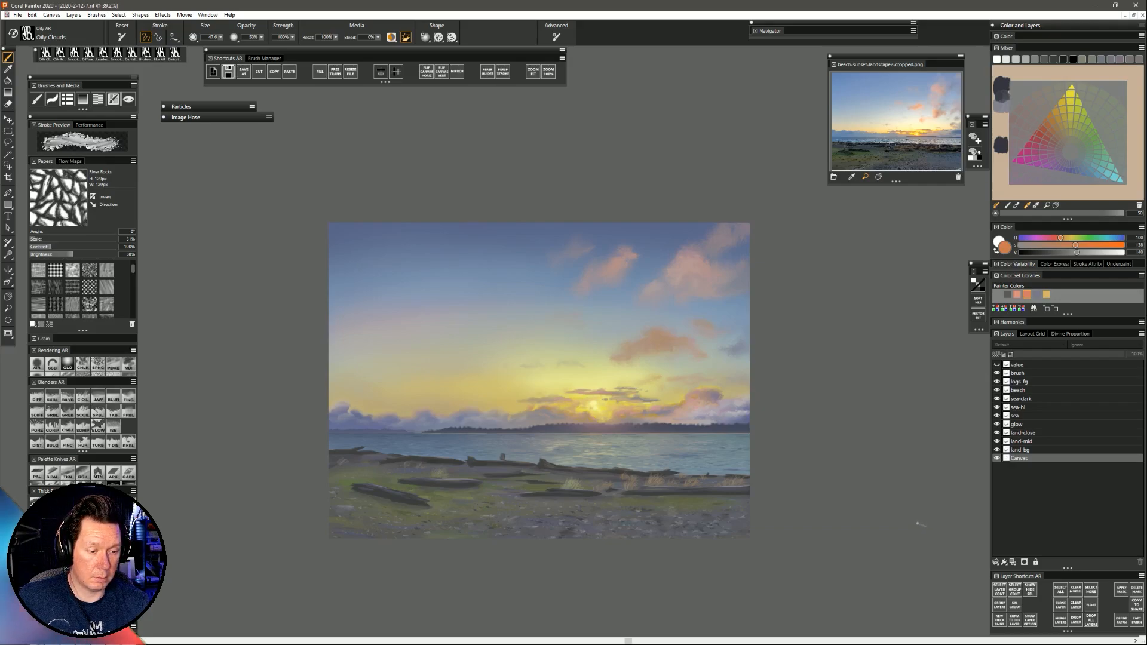
Paint stones on the beach layer with a small Smooth Palette Knife, using a neutral grey sampled from the foreground.
{"action": "left_click", "coordinate": [690, 261], "text": "alt"}
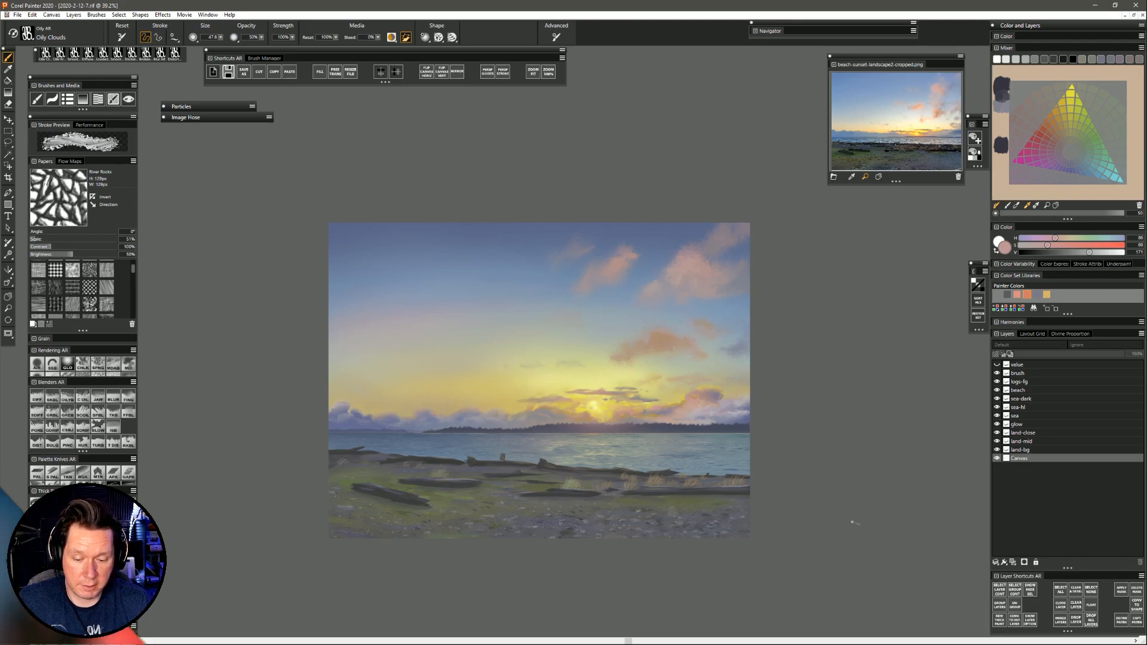
{"action": "left_click", "coordinate": [86, 474]}
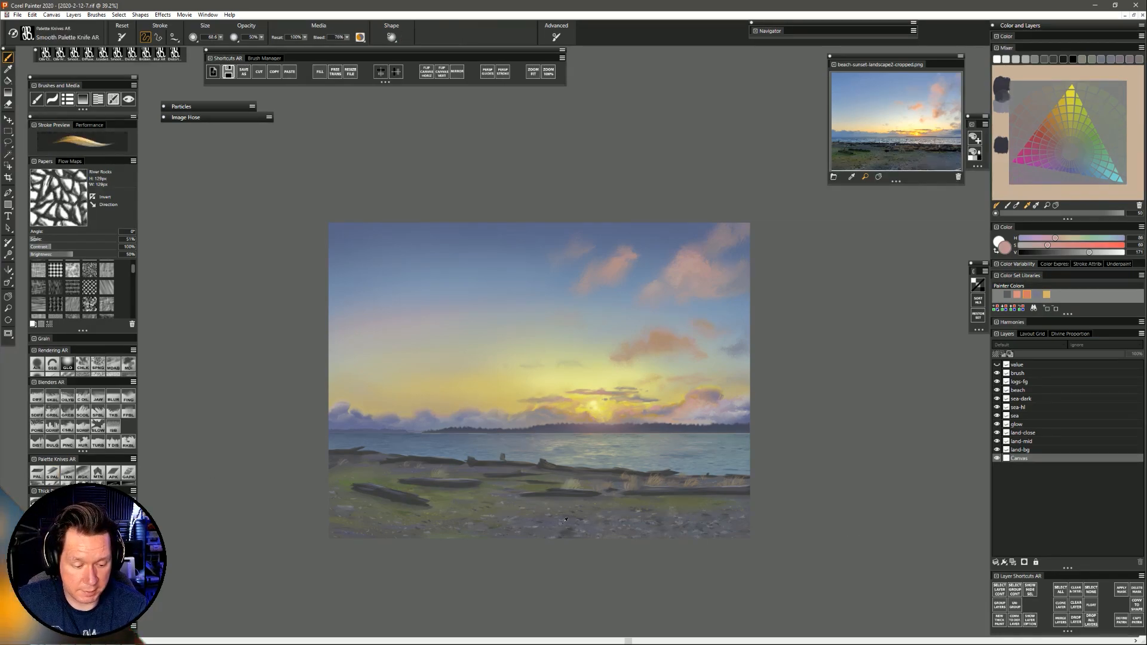
{"action": "left_click", "coordinate": [1082, 253]}
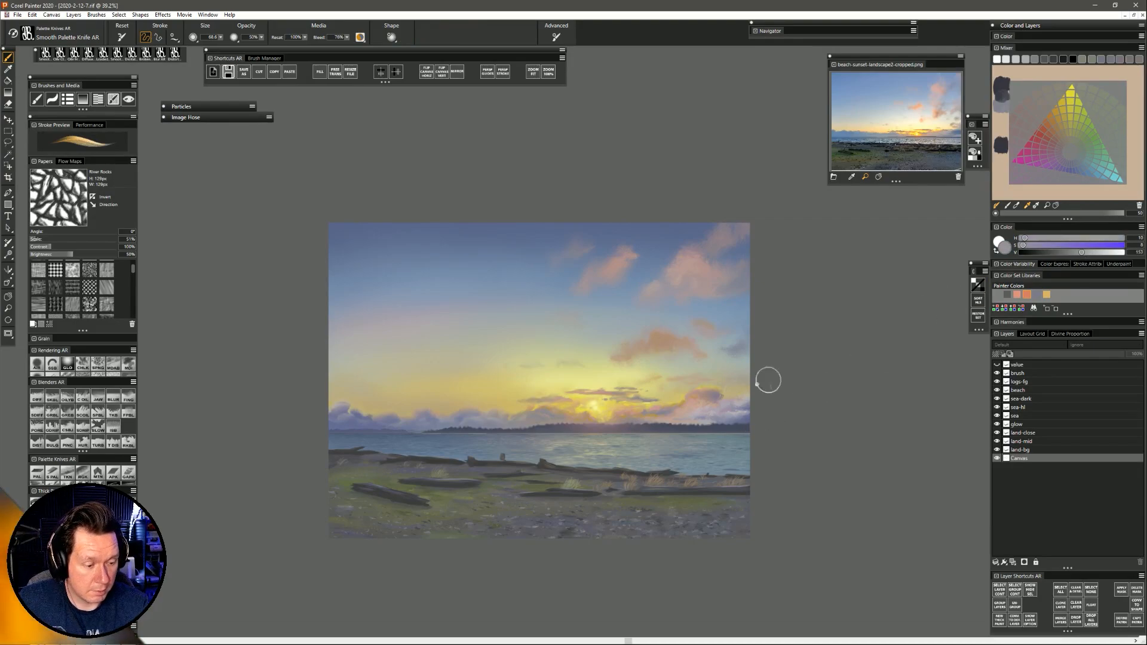
{"action": "left_click", "coordinate": [534, 528], "text": "ctrl+alt"}
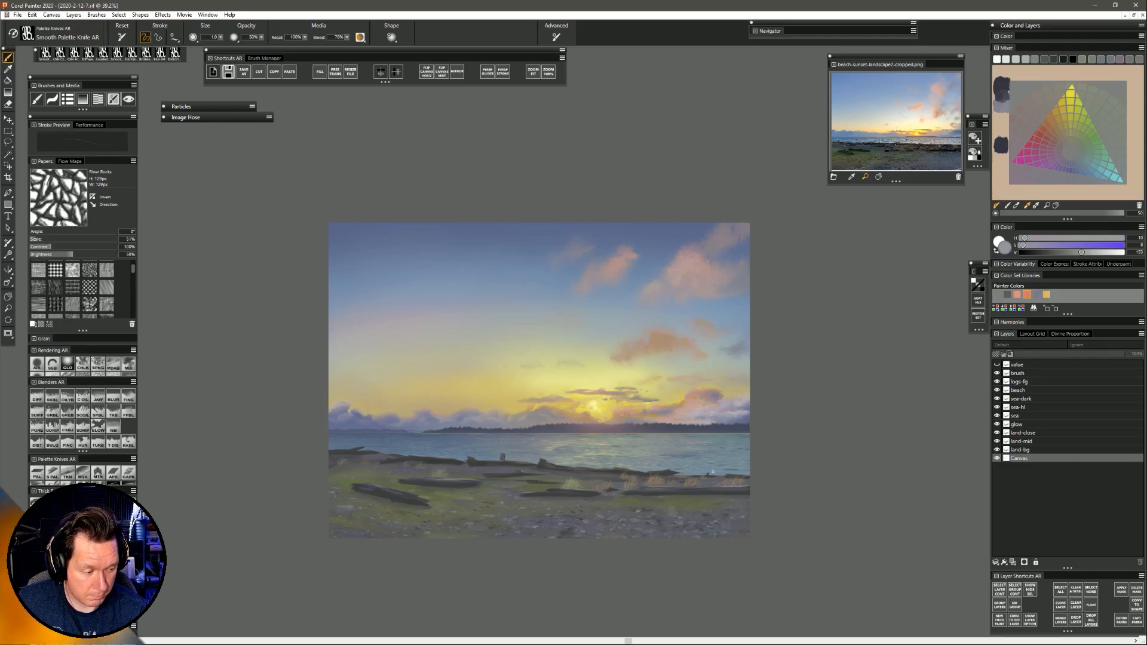
{"action": "left_click", "coordinate": [1016, 390]}
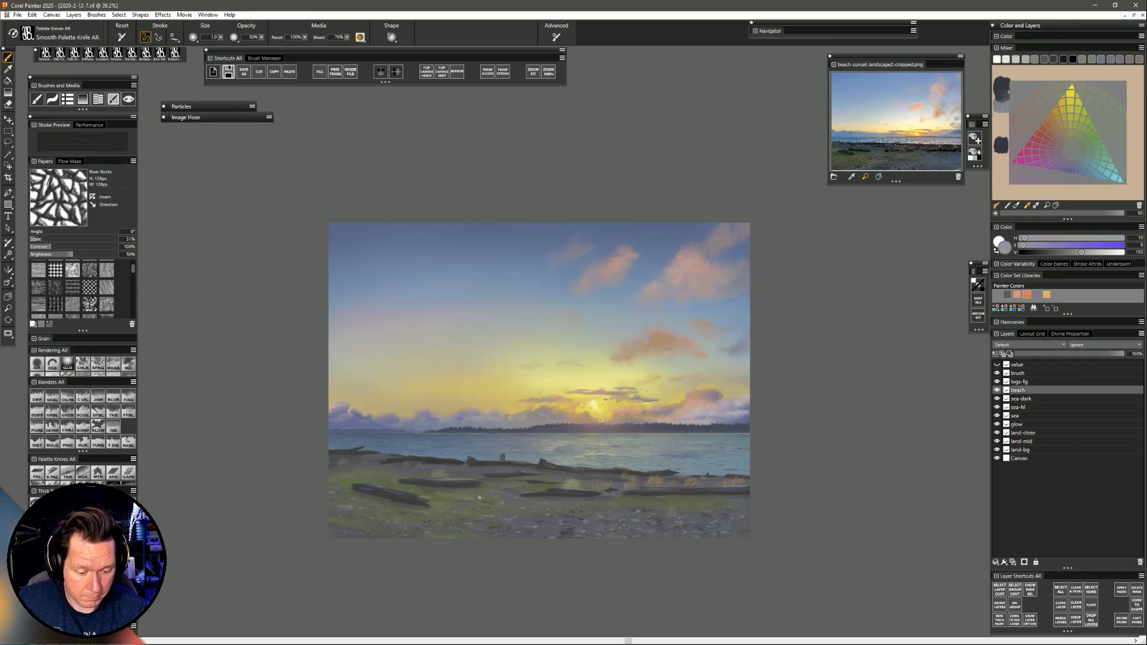
{"action": "left_click", "coordinate": [1029, 384]}
{"action": "left_click", "coordinate": [1028, 390]}
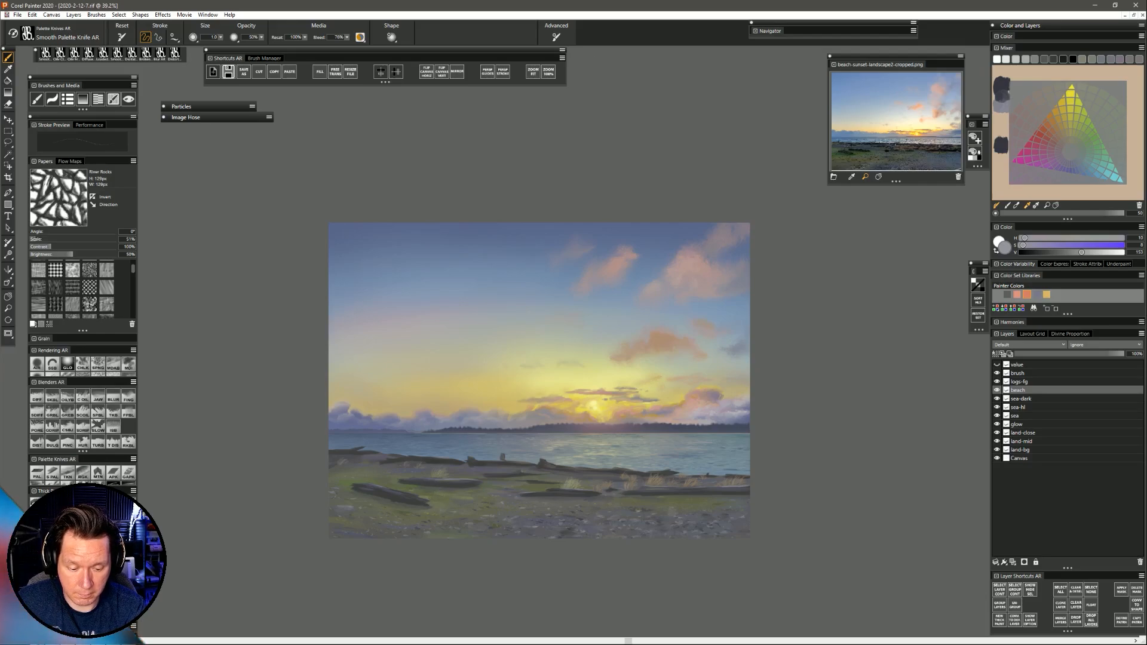
{"action": "left_click_drag", "start_coordinate": [449, 507], "coordinate": [450, 518]}
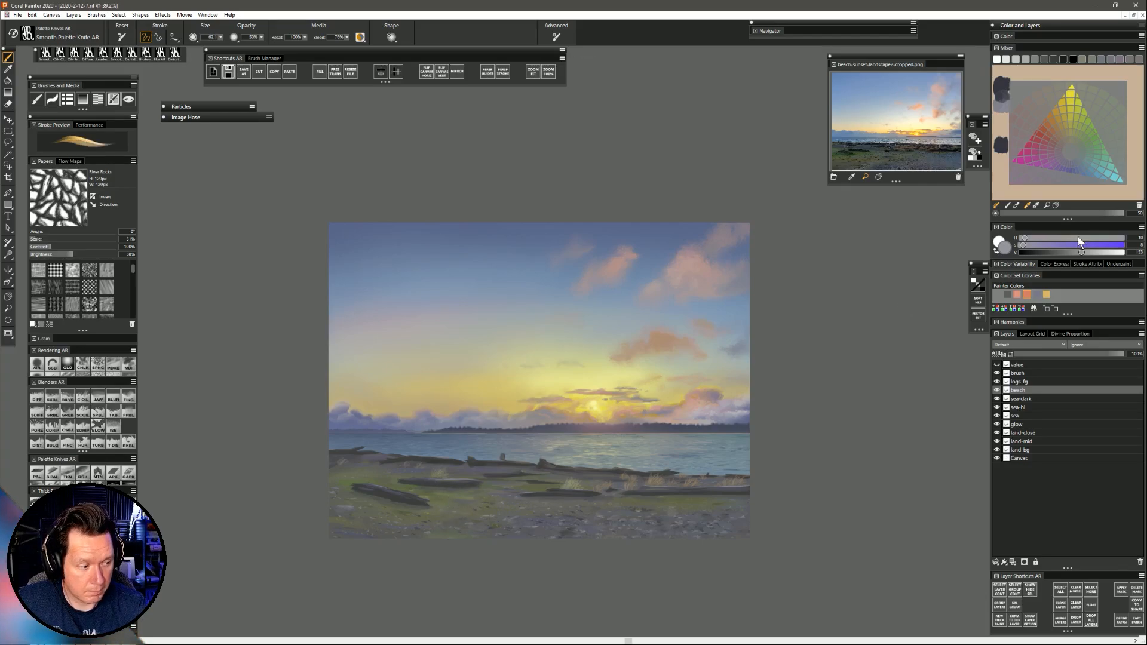
Lighten the grey to add pale pebbles across the foreground beach, and sample an olive green to touch up the grass around the logs.
{"action": "left_click", "coordinate": [1091, 252]}
{"action": "left_click_drag", "start_coordinate": [436, 480], "coordinate": [456, 490]}
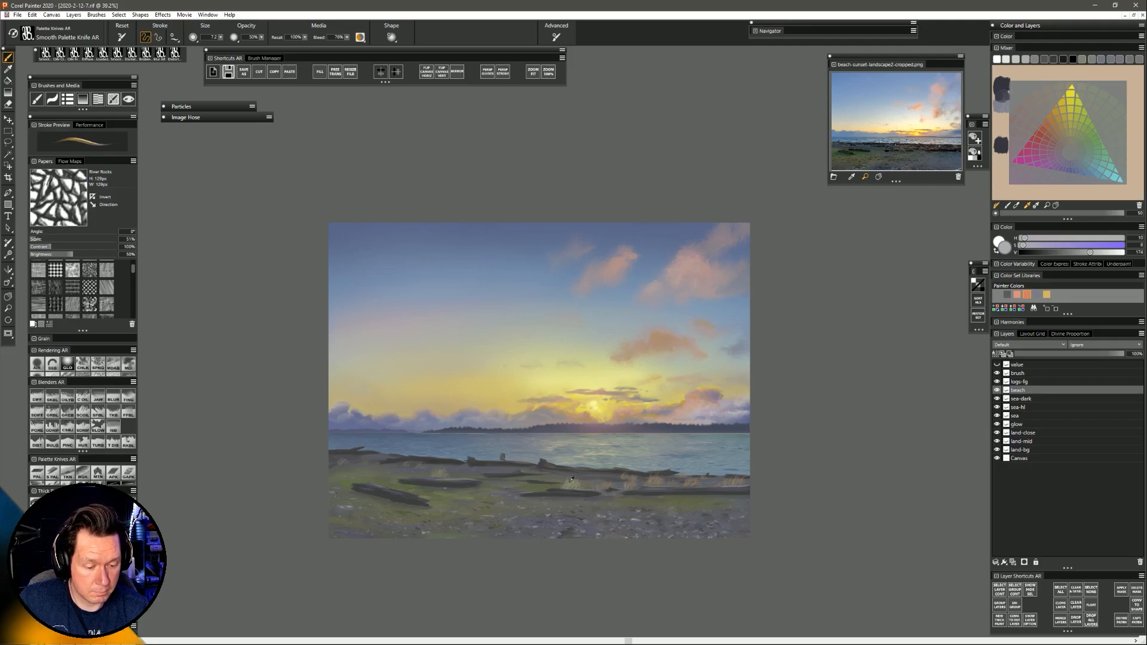
{"action": "left_click", "coordinate": [606, 484], "text": "alt"}
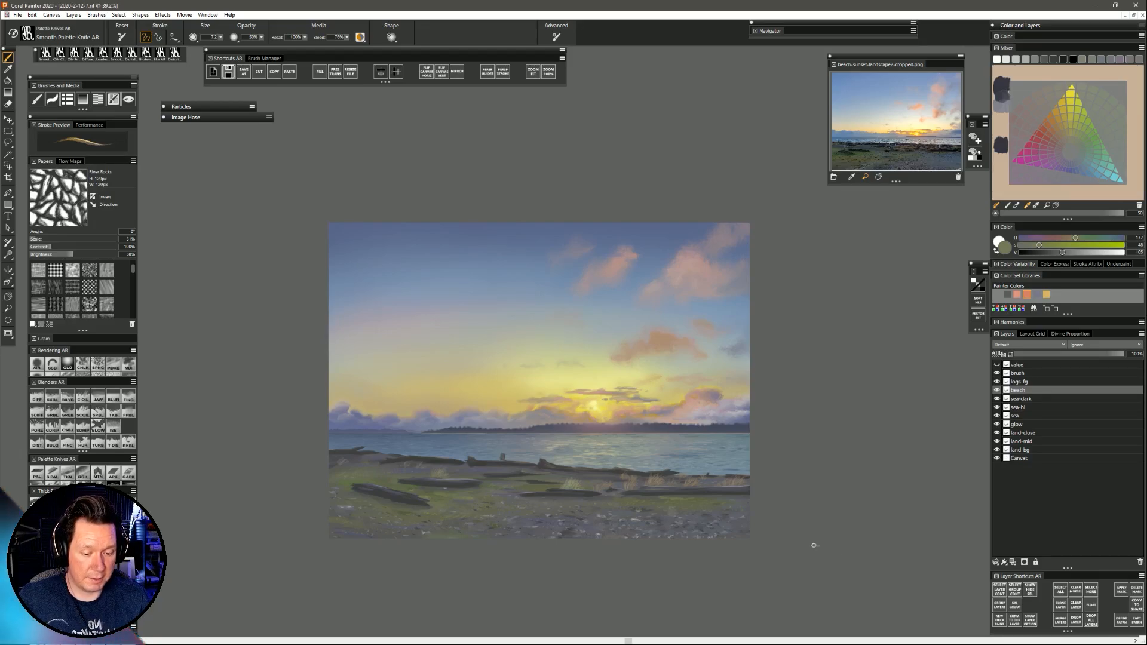
Add a new Thick Paint layer directly above the logs-fg layer.
{"action": "left_click", "coordinate": [1045, 383]}
{"action": "right_click", "coordinate": [1027, 381]}
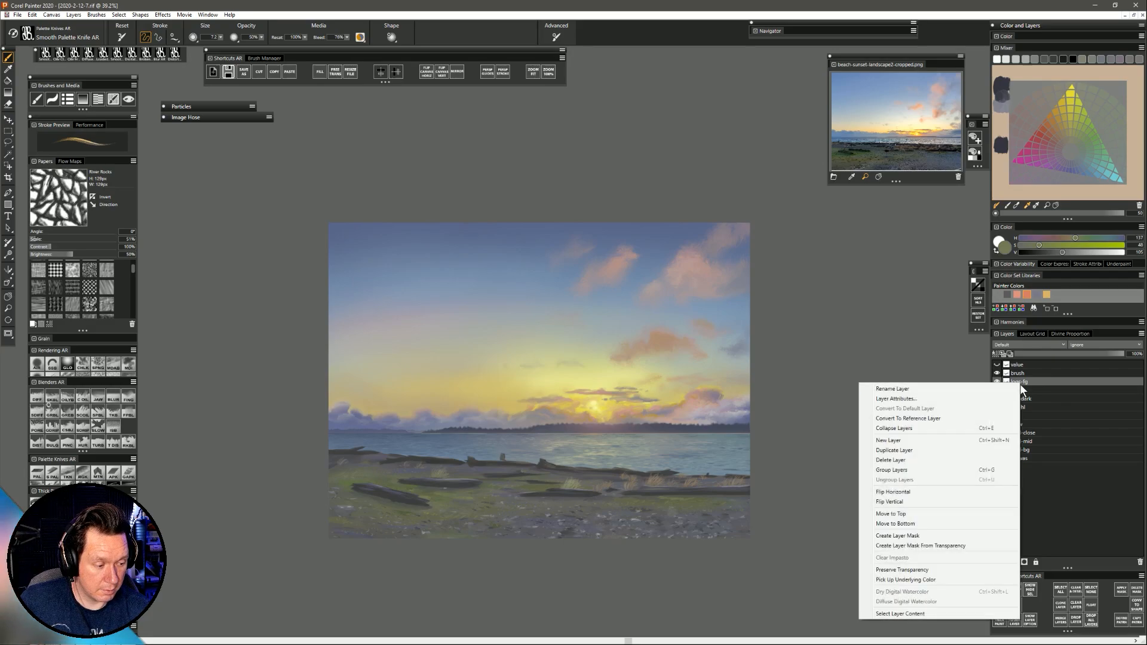
{"action": "left_click", "coordinate": [924, 616]}
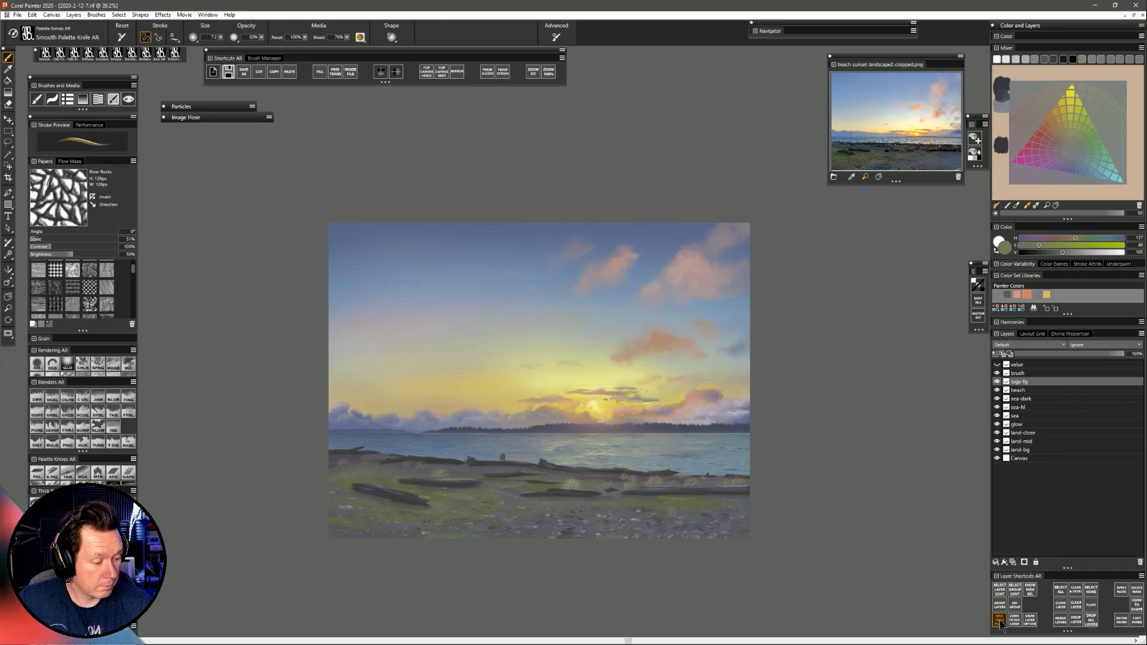
{"action": "left_click", "coordinate": [1014, 562]}
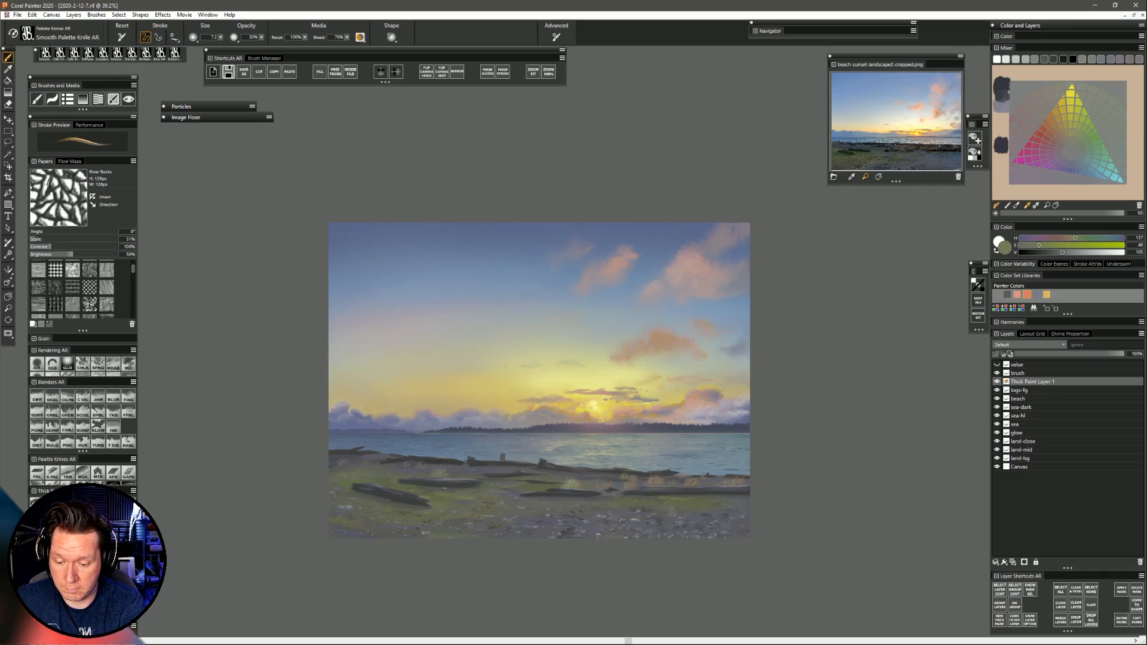
Choose the Thick Paint brush Broken Paint and set the paper texture to Wood Grain.
{"action": "left_click", "coordinate": [128, 100]}
{"action": "left_click", "coordinate": [330, 193]}
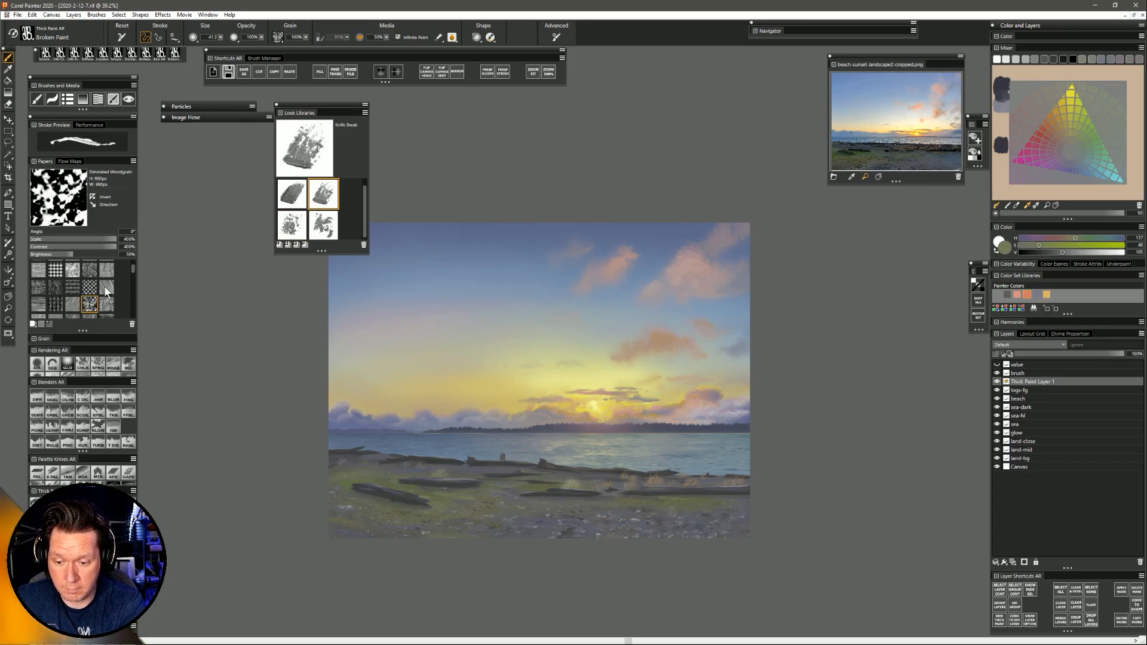
{"action": "left_click", "coordinate": [39, 303]}
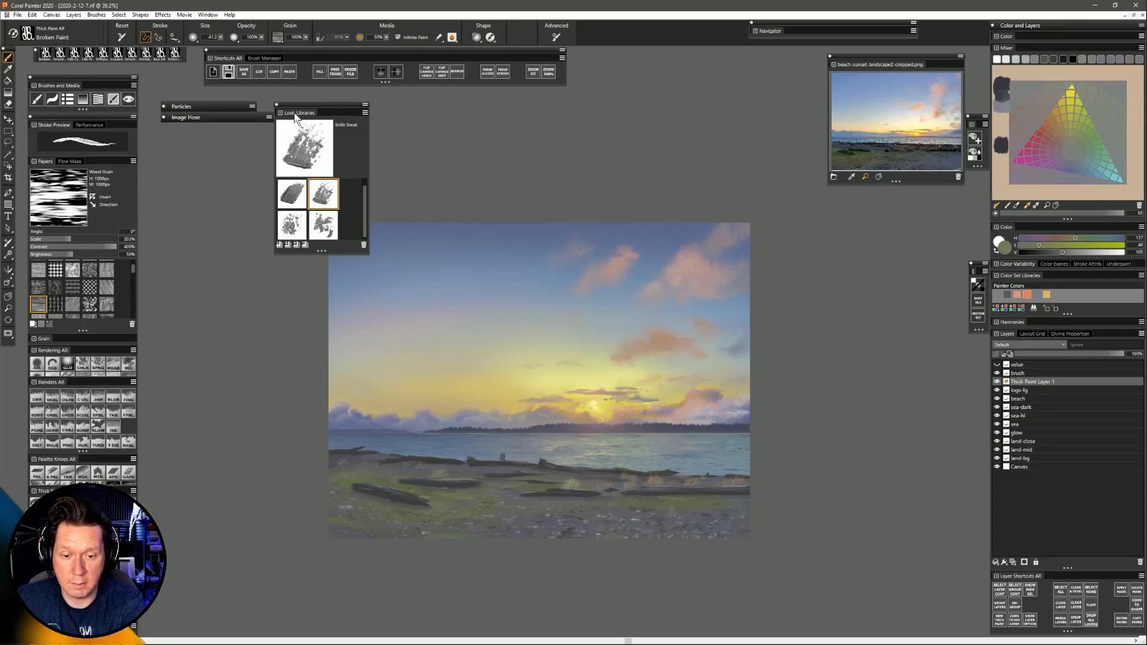
{"action": "left_click", "coordinate": [276, 105]}
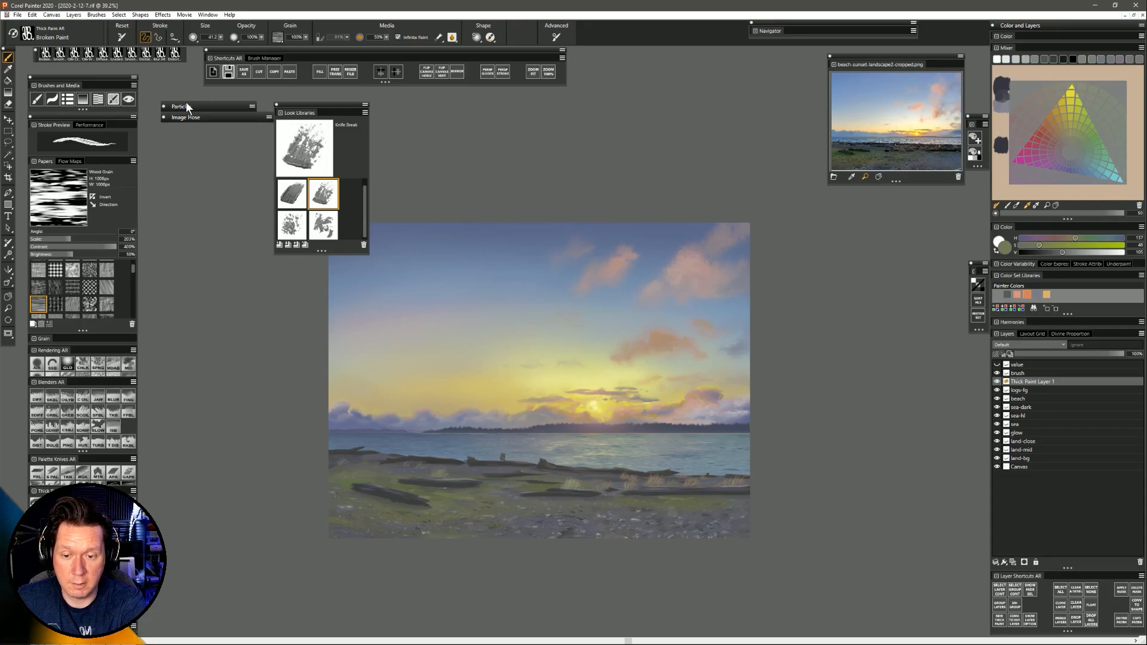
Paint wood-grain highlights on the logs in grey sampled from the right log, raising its value to 107 and 141, and reduce the Thick Paint layer's opacity.
{"action": "left_click", "coordinate": [665, 488], "text": "alt"}
{"action": "left_click", "coordinate": [1063, 251]}
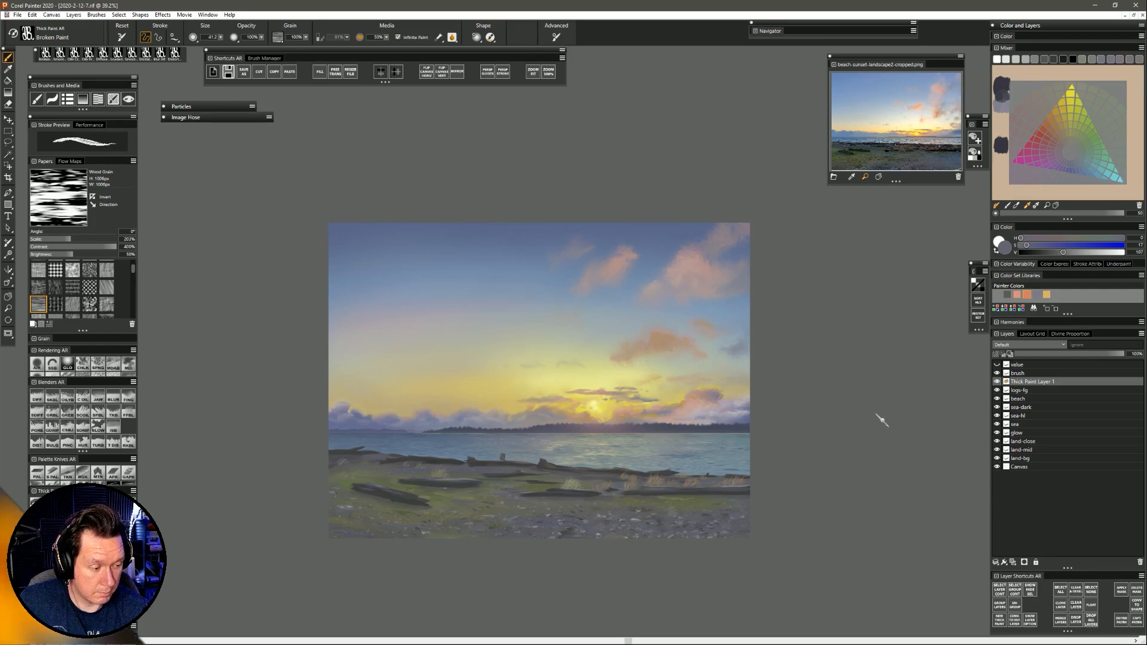
{"action": "left_click_drag", "start_coordinate": [655, 490], "coordinate": [698, 492]}
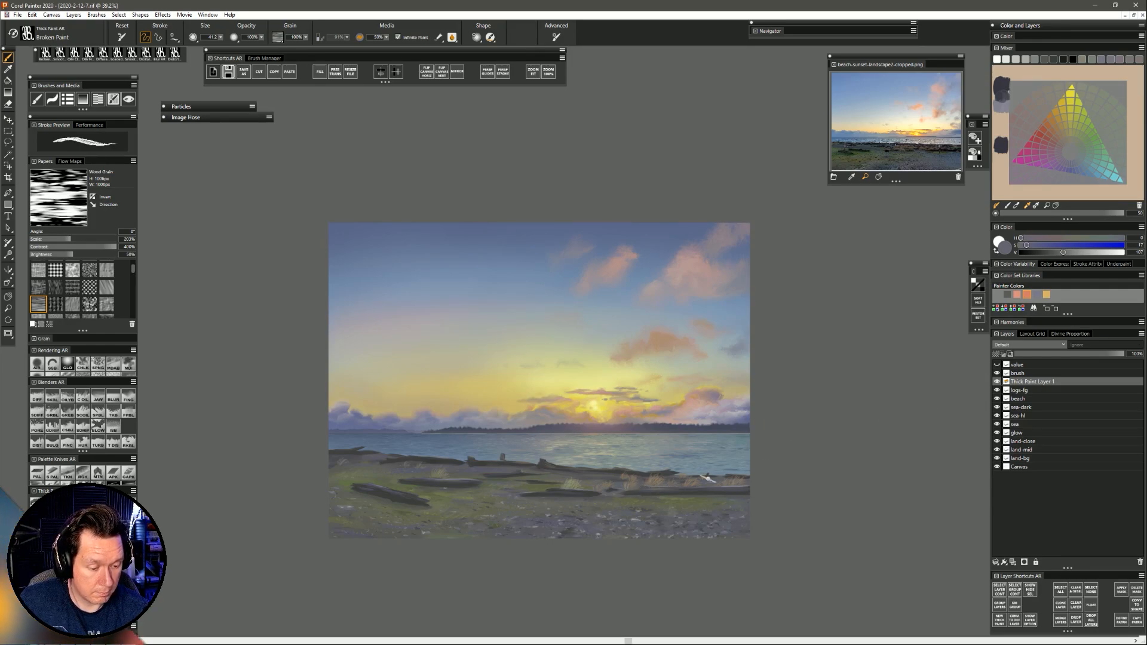
{"action": "left_click", "coordinate": [1077, 251]}
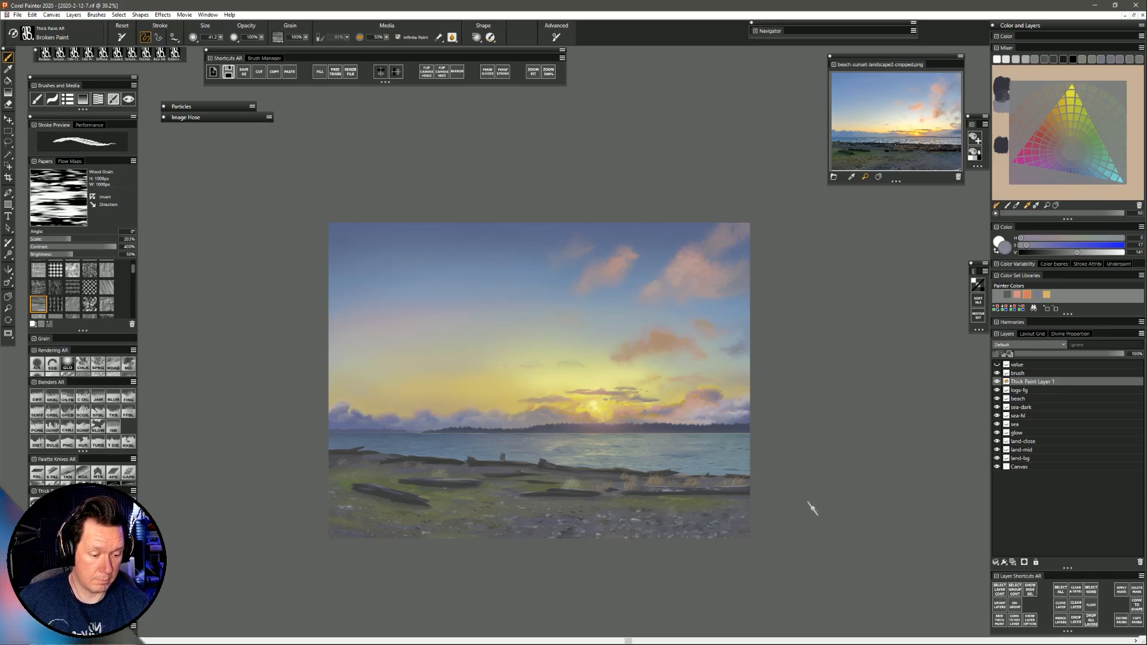
{"action": "left_click", "coordinate": [1054, 354]}
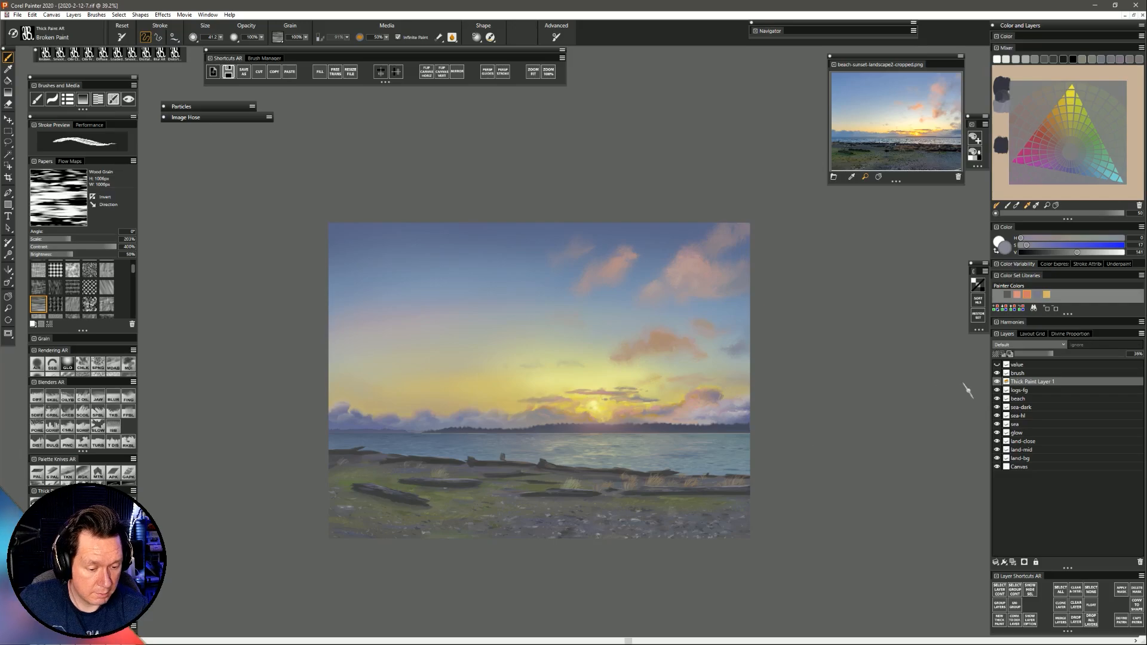
{"action": "left_click", "coordinate": [1026, 399]}
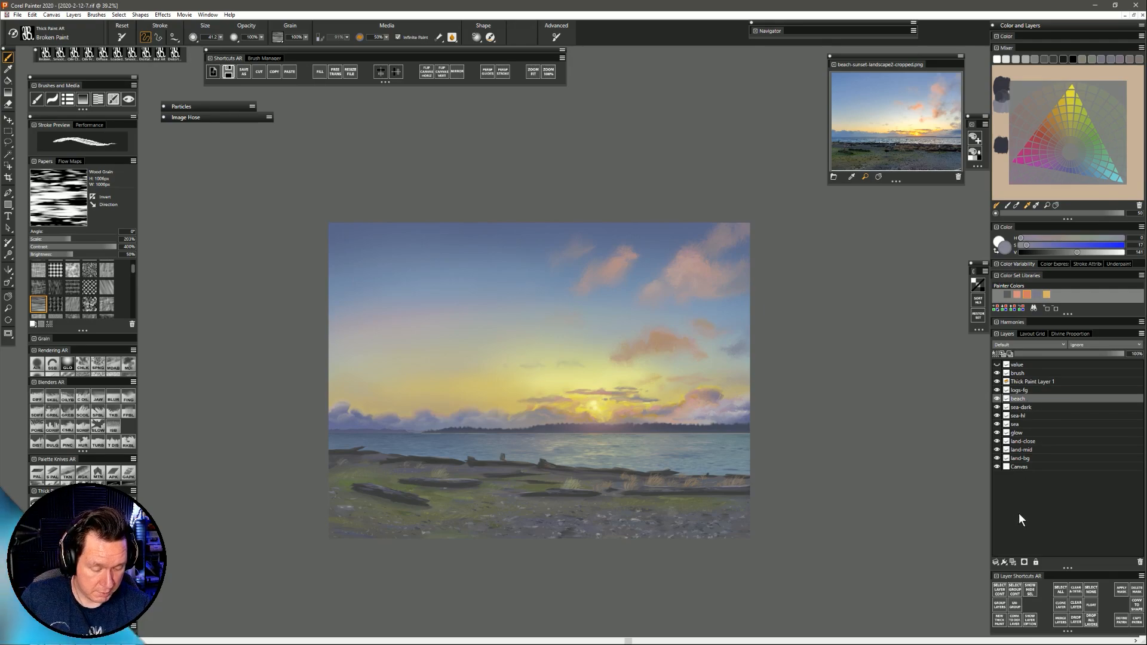
{"action": "left_click", "coordinate": [1013, 562]}
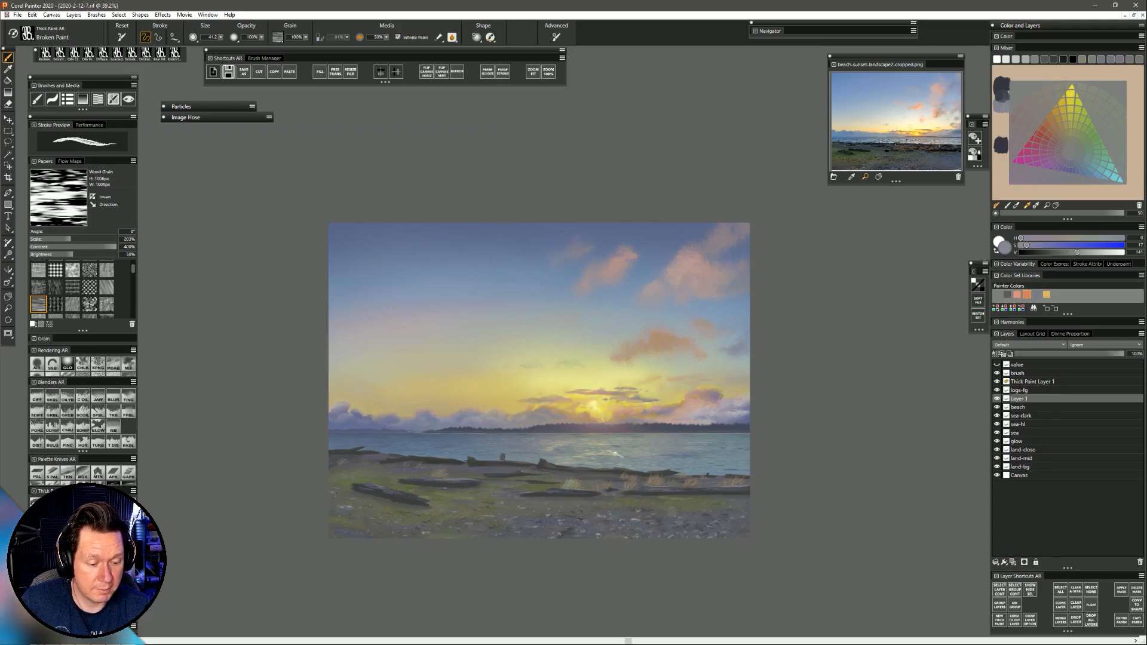
{"action": "left_click_drag", "start_coordinate": [562, 467], "coordinate": [558, 467]}
{"action": "left_click", "coordinate": [555, 461], "text": "alt"}
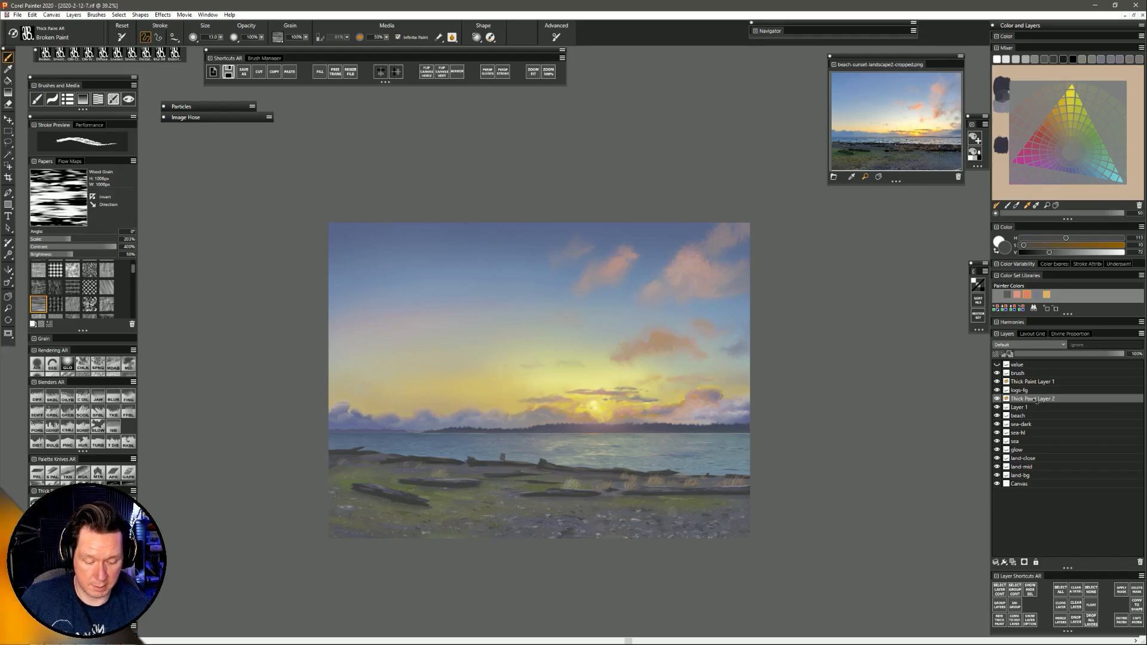
{"action": "key", "text": "Delete"}
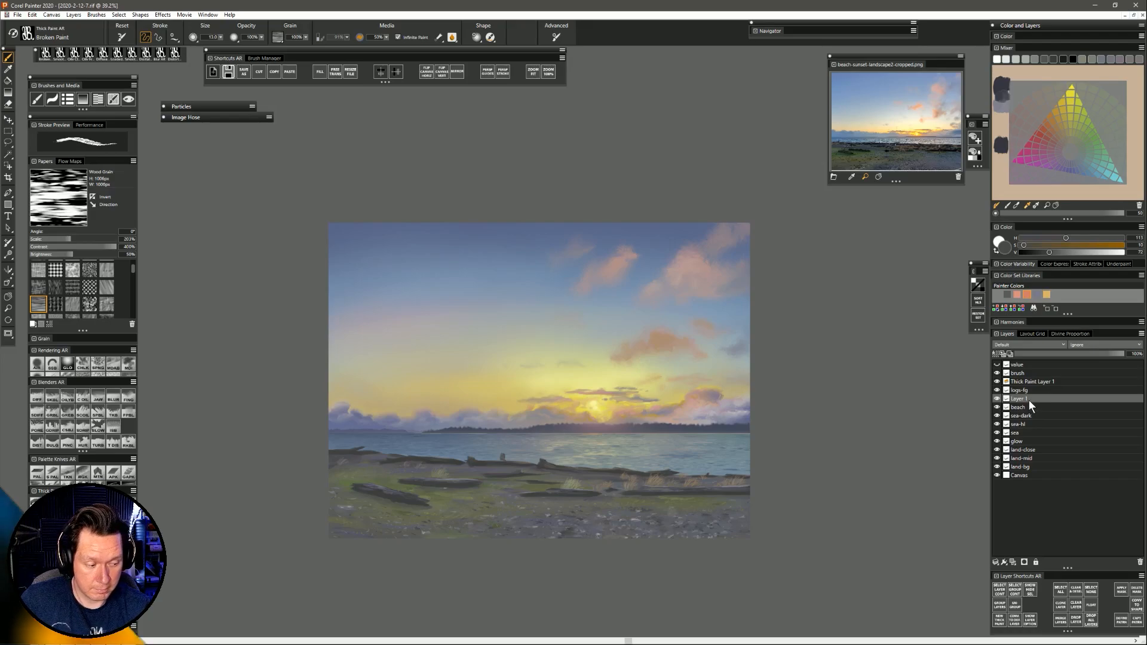
{"action": "key", "text": "Delete"}
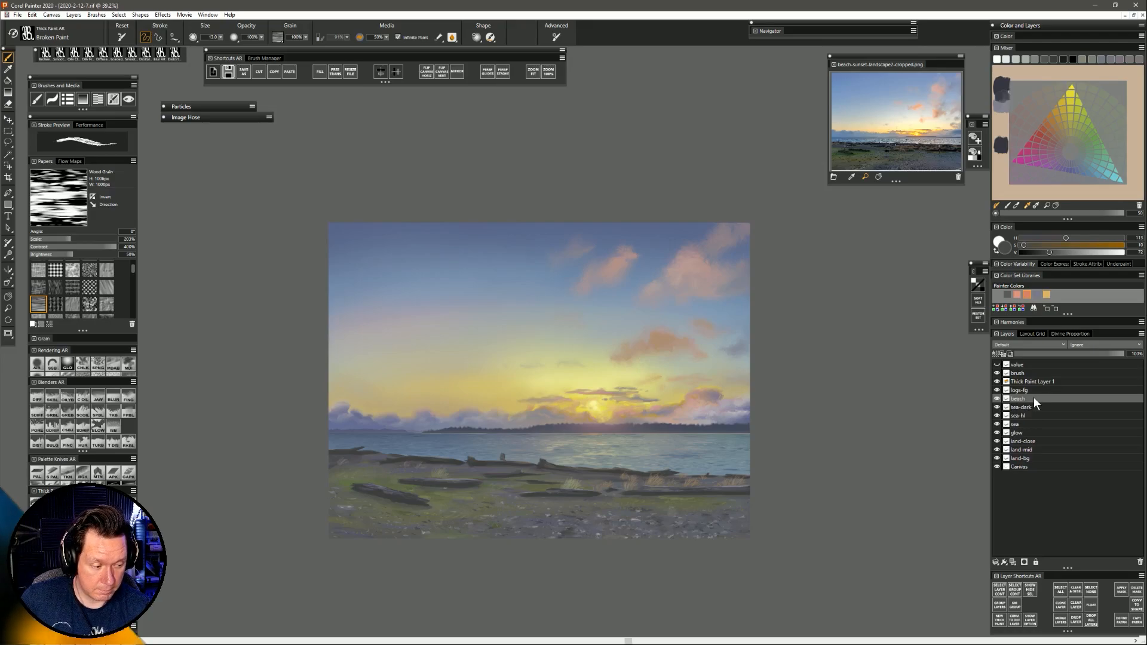
Delete the Thick Paint Layer 1 and make the beach layer active.
{"action": "left_click", "coordinate": [1031, 382]}
{"action": "key", "text": "Delete"}
{"action": "left_click", "coordinate": [1029, 389]}
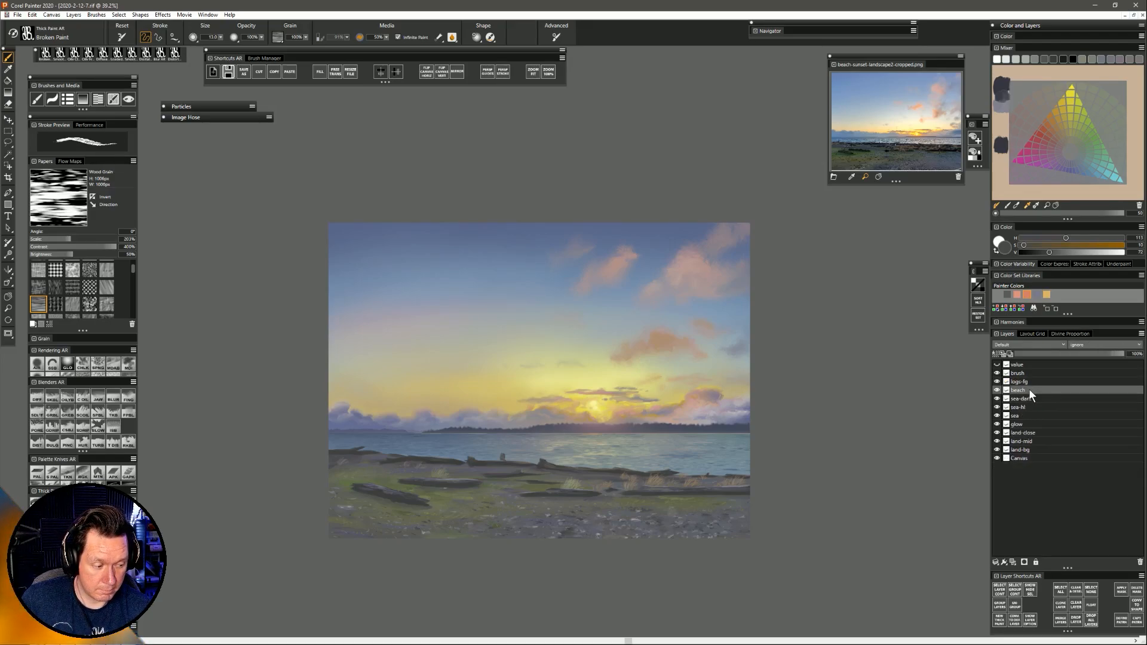
Switch to Smooth Palette Knife AR and refine the shoreline logs on the beach layer with dark grey sampled from the far left log.
{"action": "key", "text": "slash"}
{"action": "left_click", "coordinate": [435, 459], "text": "alt"}
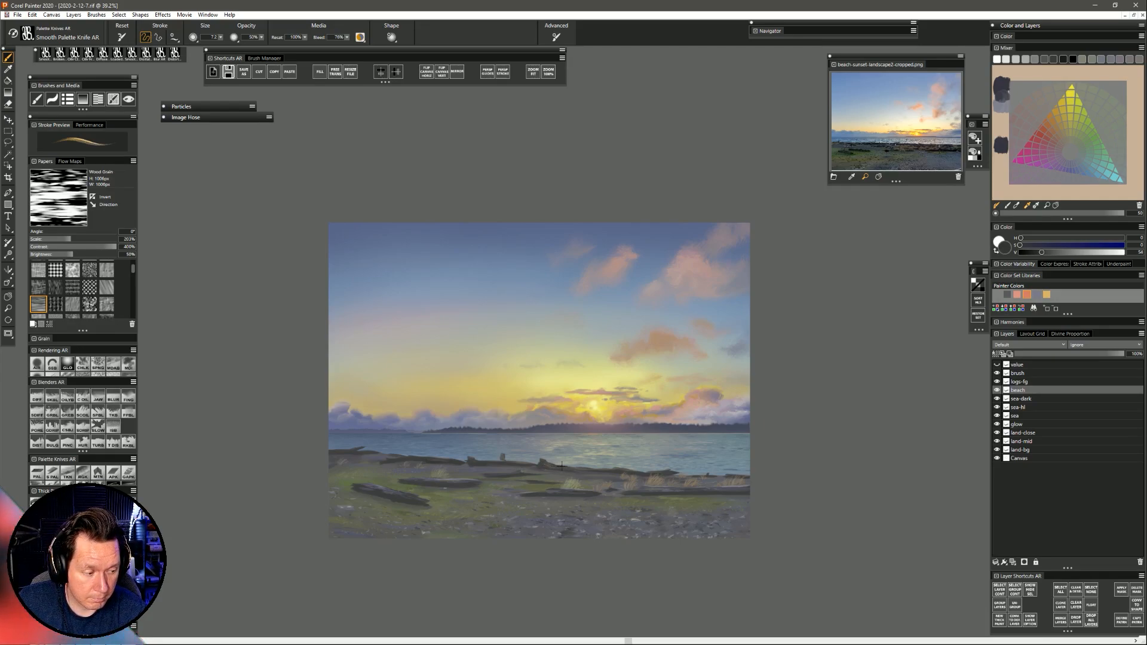
{"action": "left_click", "coordinate": [997, 382]}
{"action": "left_click", "coordinate": [997, 382]}
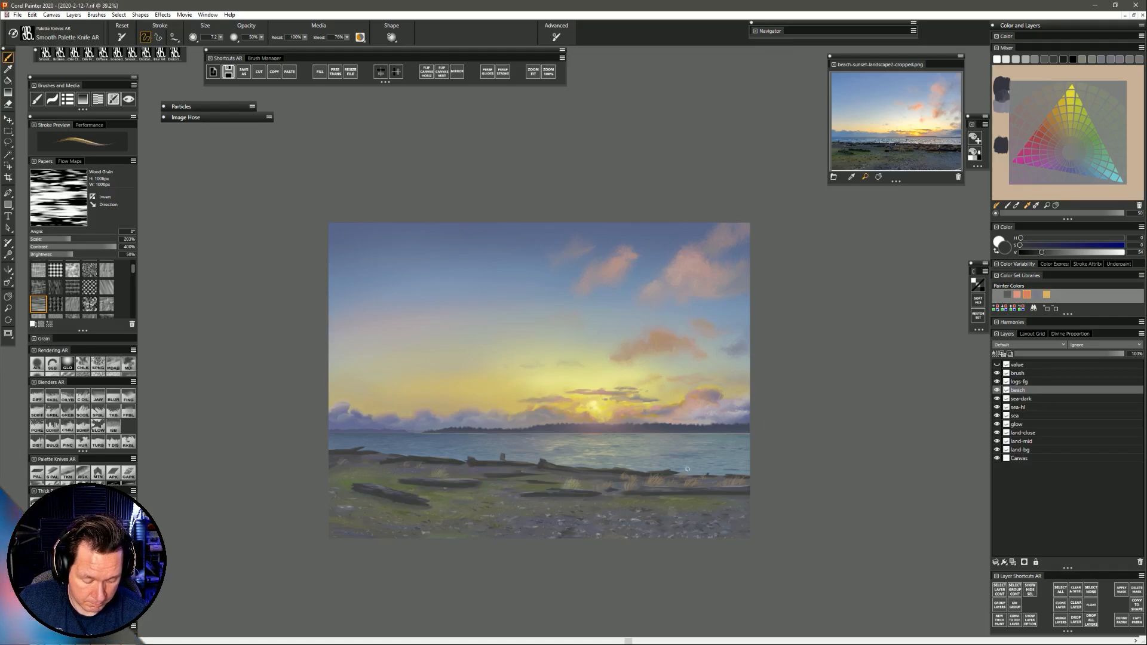
{"action": "key", "text": "bracketright"}
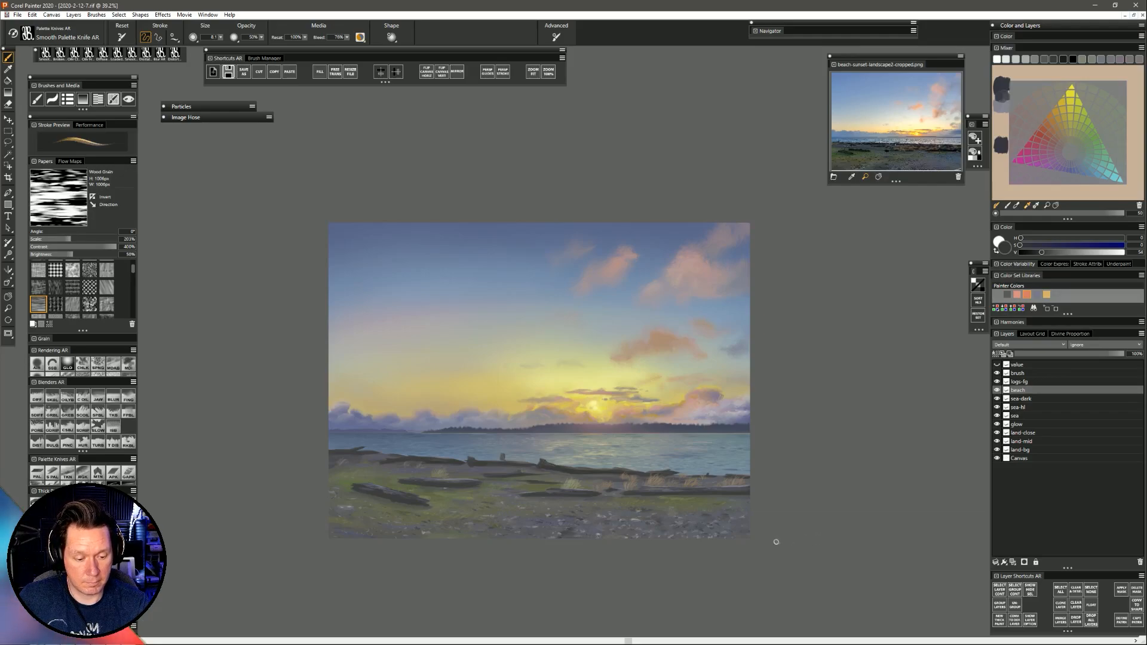
Paint a branching piece of driftwood at the right end of the shoreline log, sampling greys from the shore, logs and sky.
{"action": "left_click", "coordinate": [578, 467], "text": "alt"}
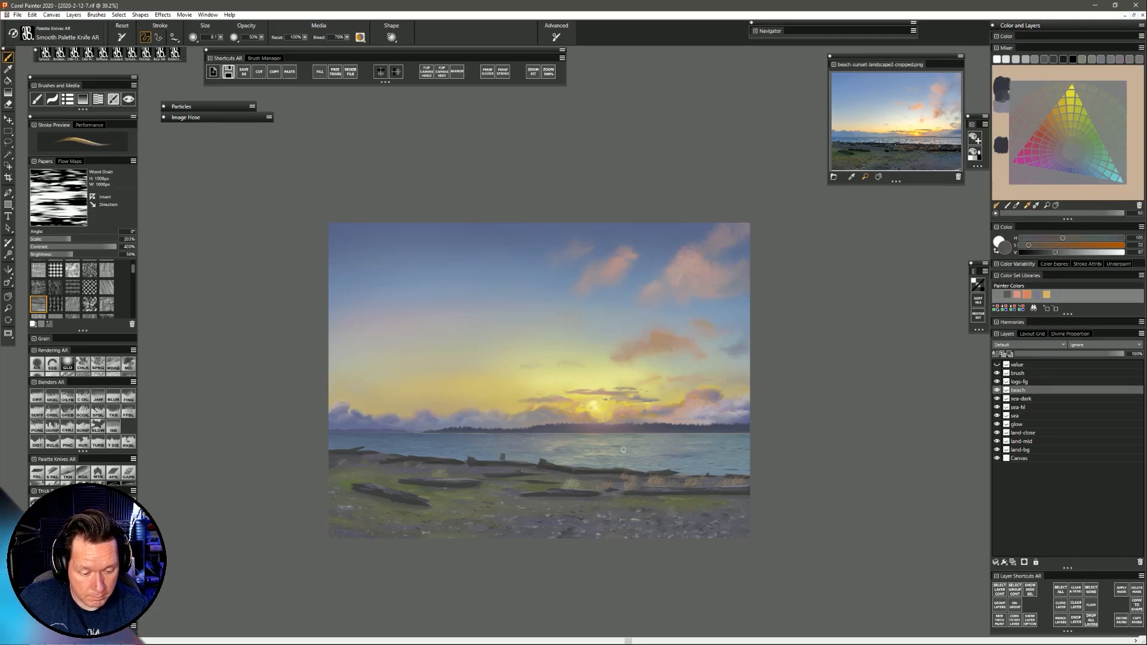
{"action": "left_click", "coordinate": [562, 486], "text": "alt"}
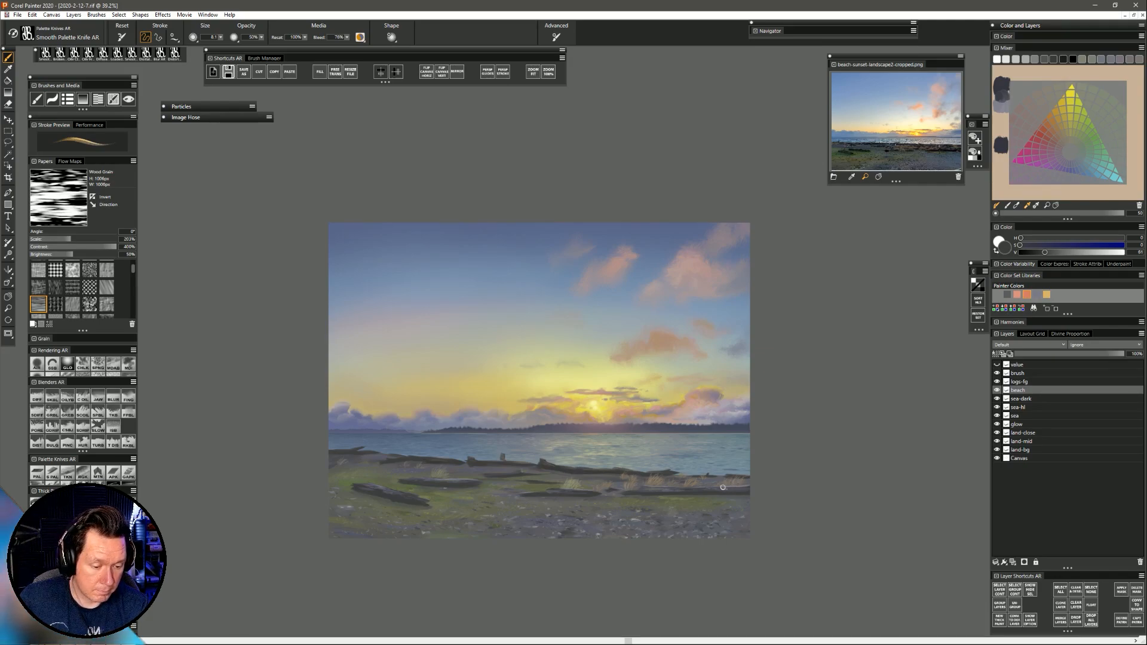
{"action": "left_click", "coordinate": [588, 331], "text": "alt"}
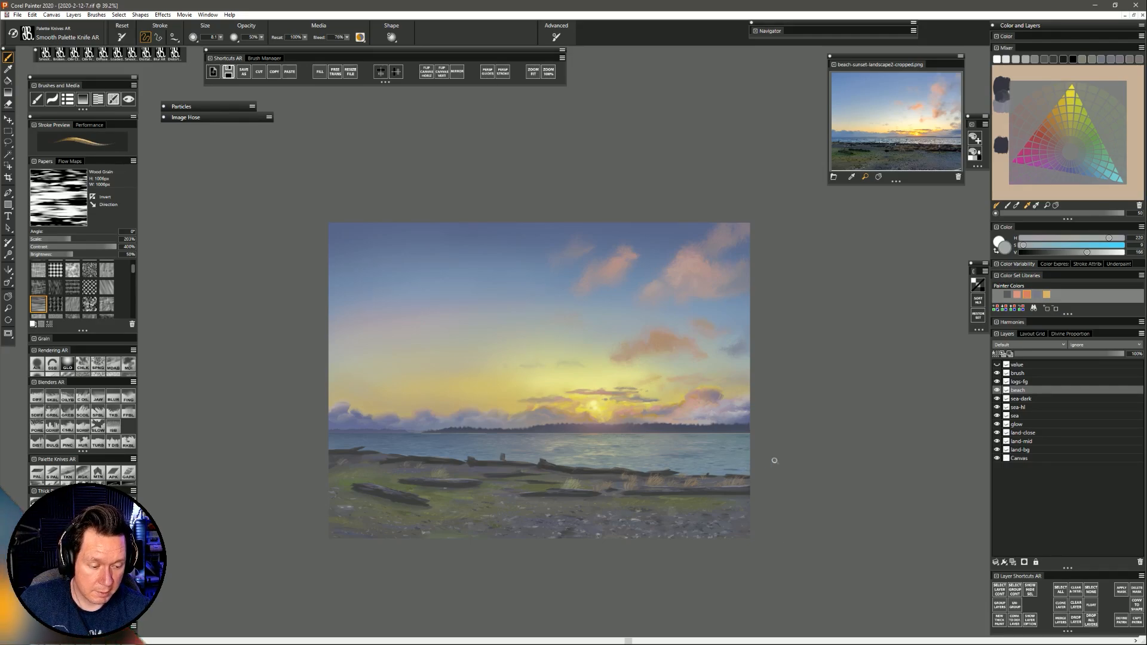
{"action": "left_click", "coordinate": [668, 471], "text": "alt"}
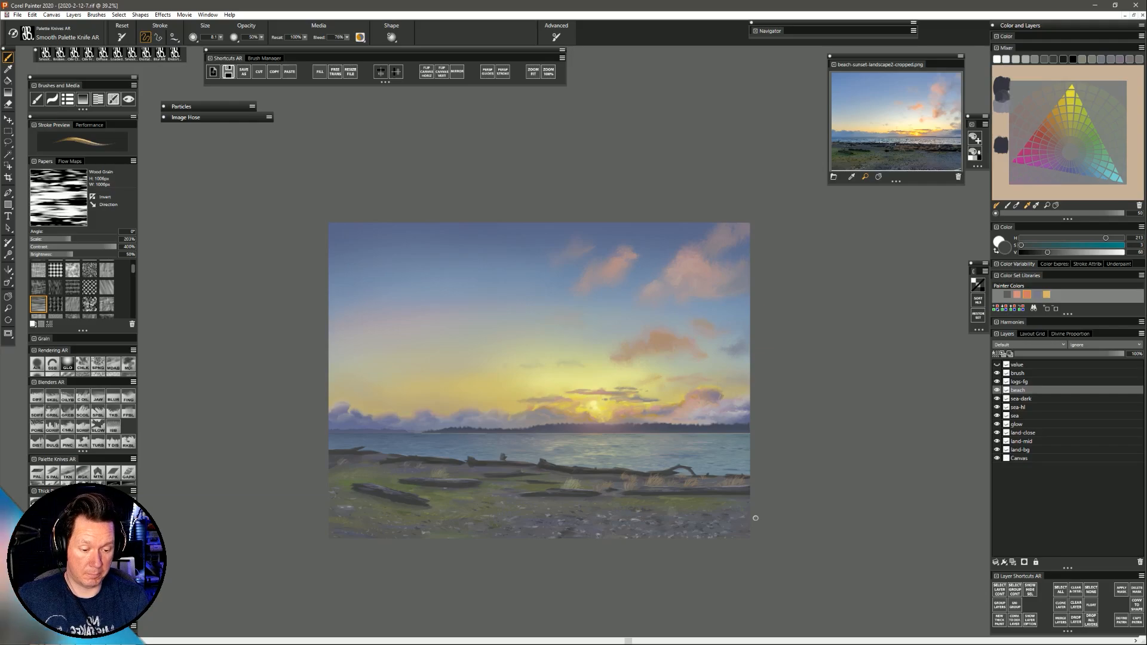
Sample pale yellow-green from the sea beneath the sun, activate the sea-dark and sea layers in turn, and return to the beach layer.
{"action": "left_click", "coordinate": [596, 448], "text": "alt"}
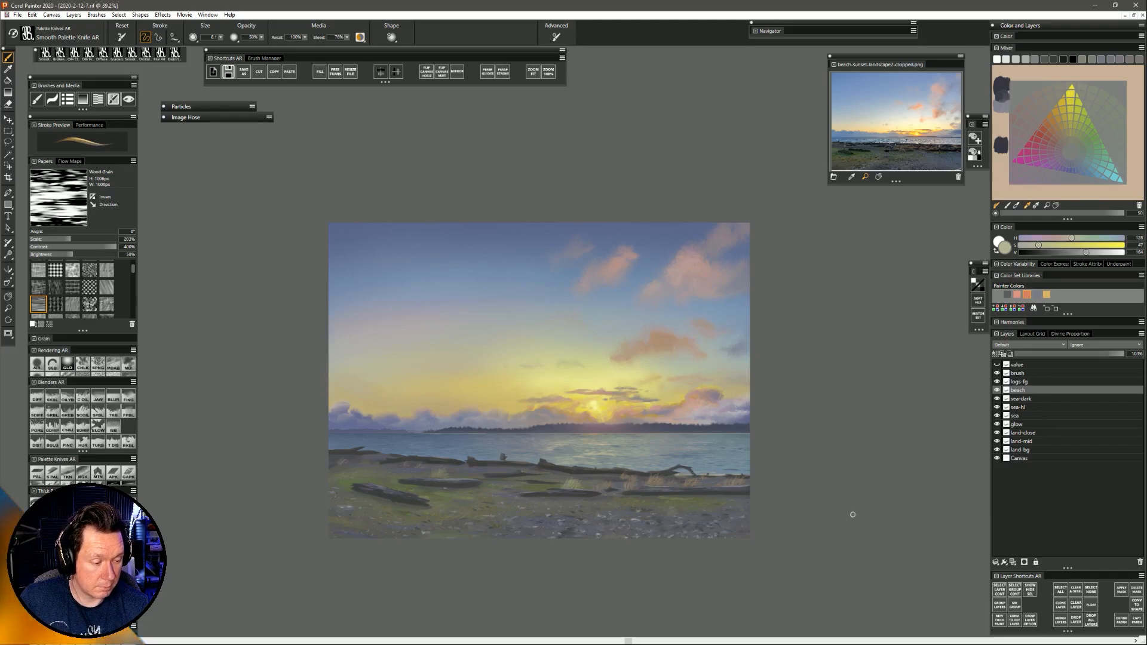
{"action": "left_click", "coordinate": [1036, 399]}
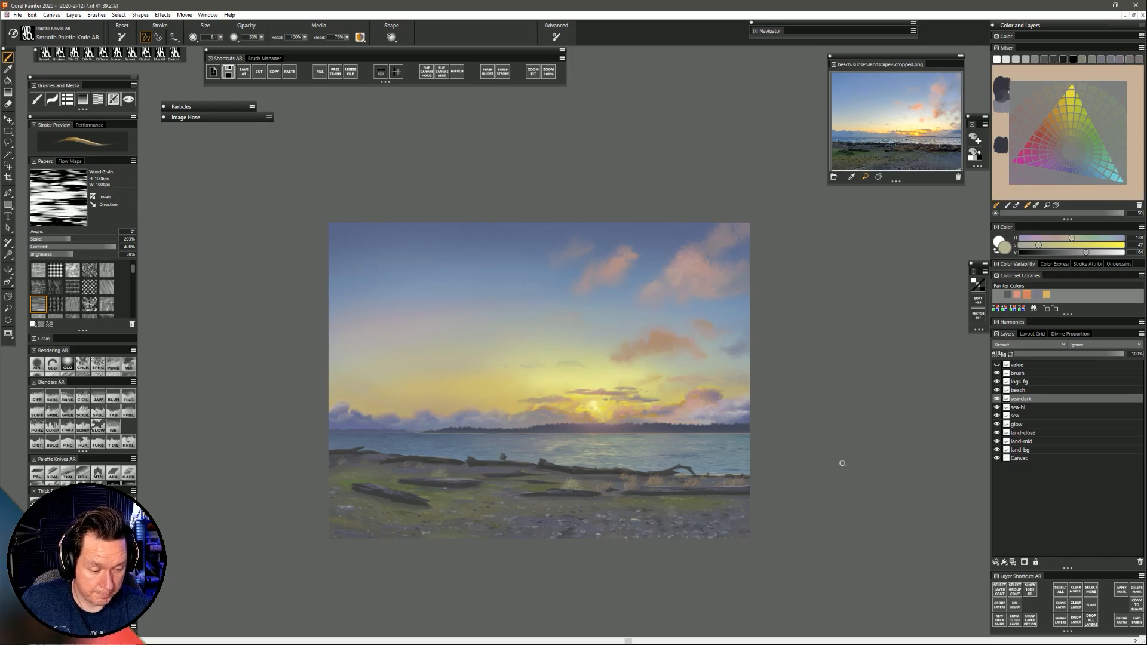
{"action": "left_click", "coordinate": [1014, 416]}
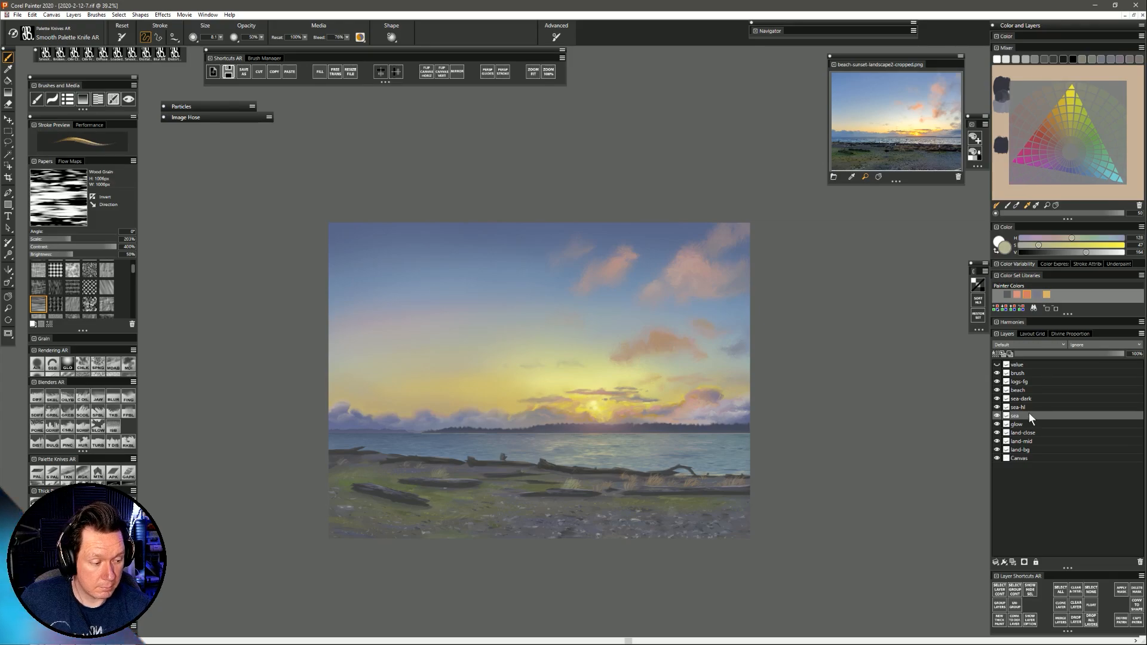
{"action": "left_click", "coordinate": [1027, 390]}
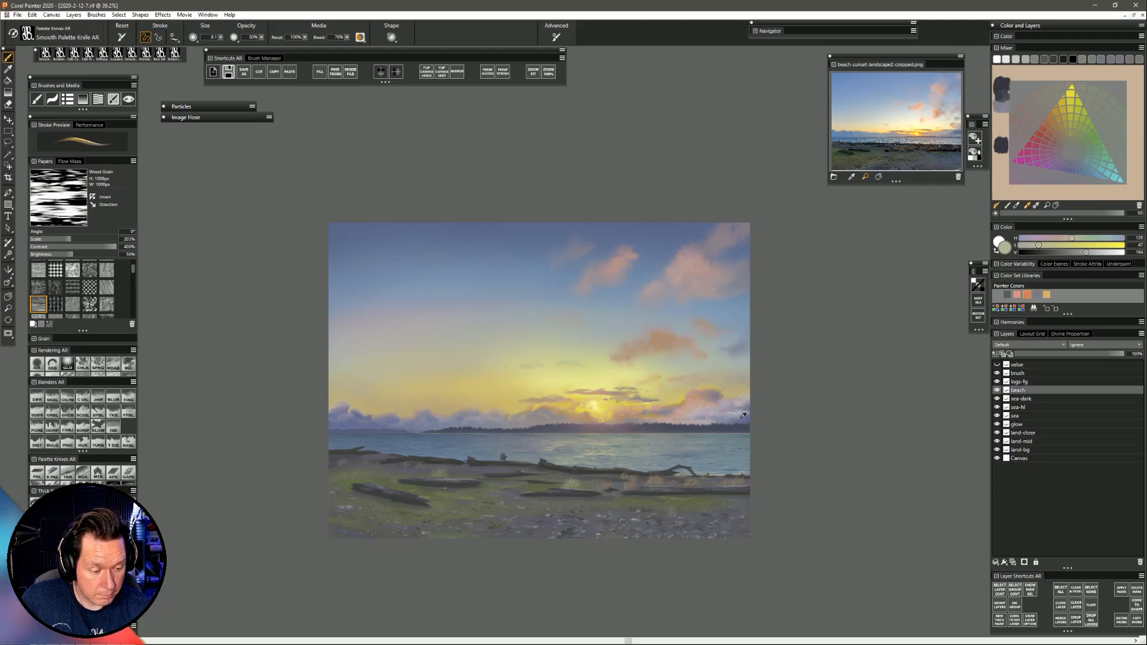
Touch up the shore with colours sampled around the logs, and paint a grass tuft above the middle log in yellow sampled from the sky.
{"action": "left_click", "coordinate": [711, 470], "text": "alt"}
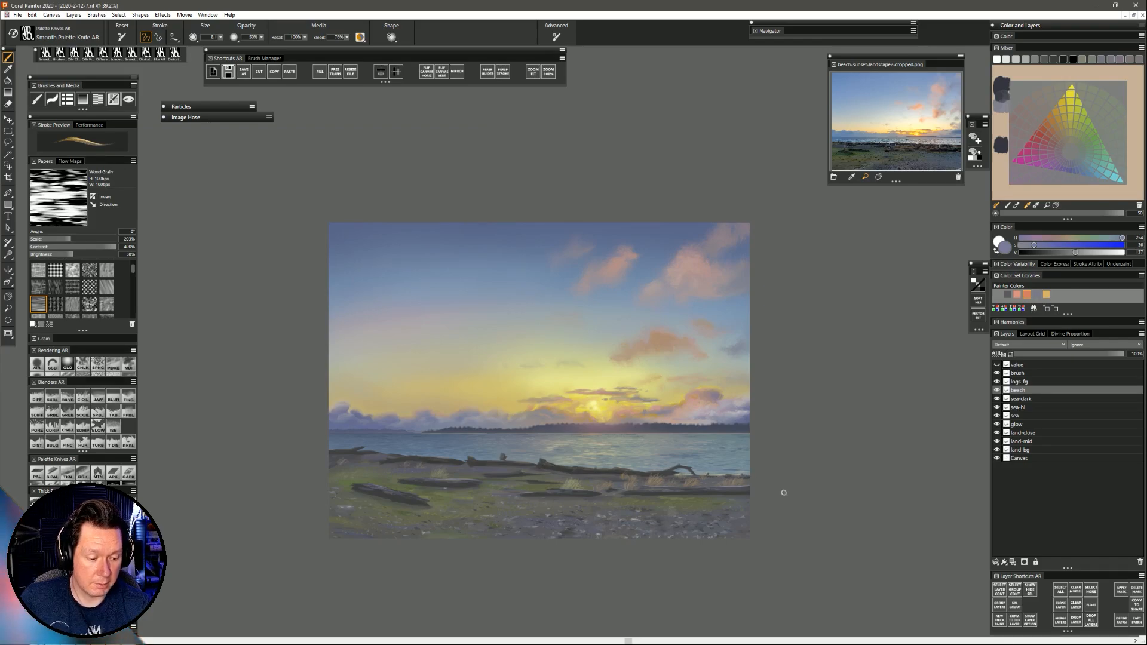
{"action": "left_click", "coordinate": [714, 480], "text": "alt"}
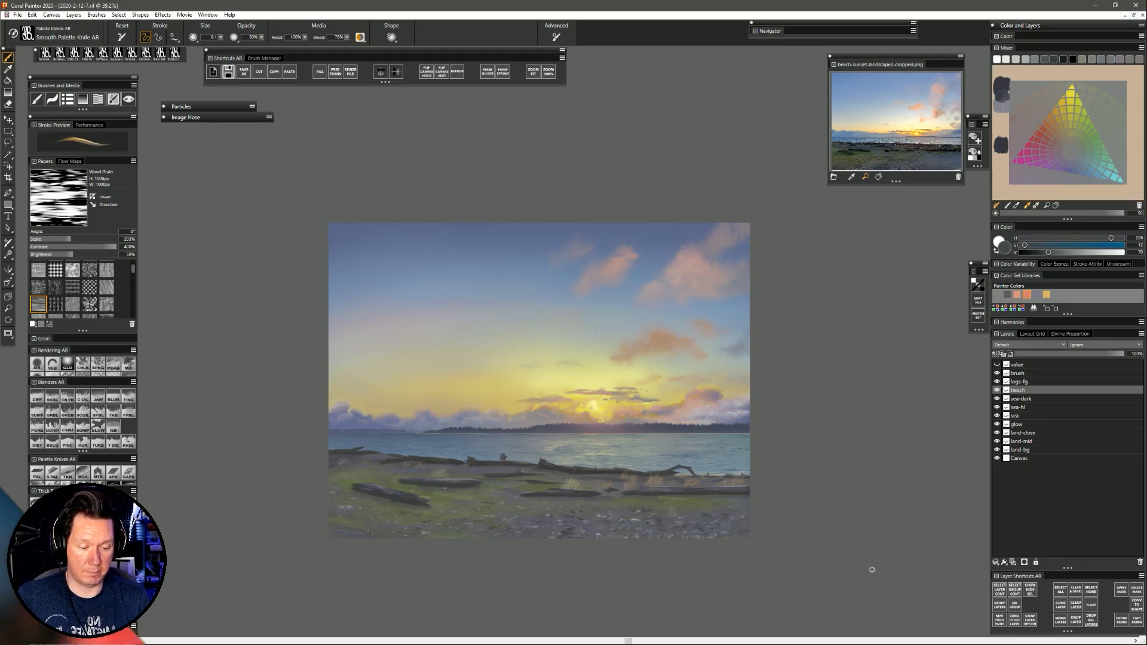
{"action": "left_click", "coordinate": [482, 466], "text": "alt"}
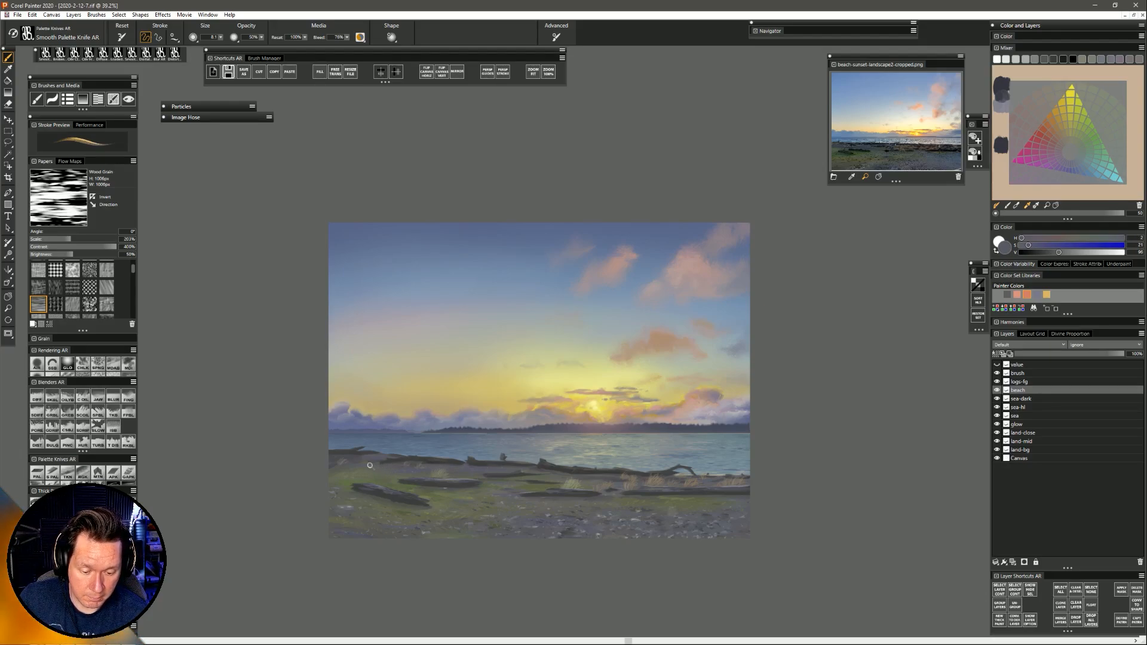
{"action": "left_click", "coordinate": [542, 392], "text": "alt"}
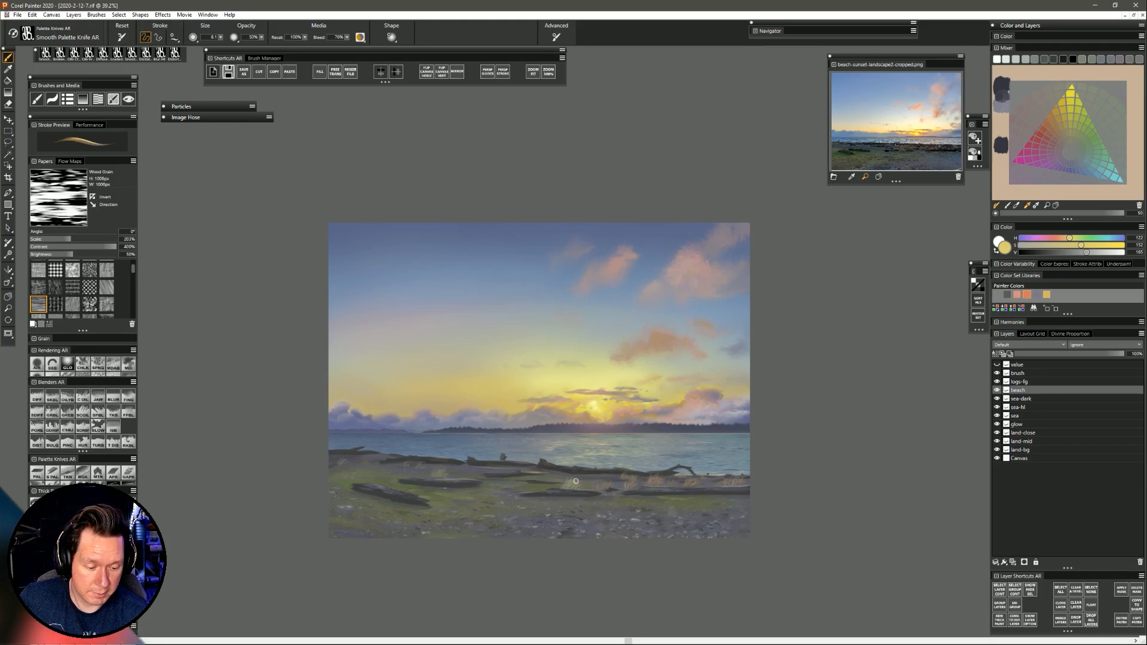
Examine the composition mirrored horizontally at small and large sizes and without the interface, and restore the original orientation.
{"action": "left_click", "coordinate": [1025, 373]}
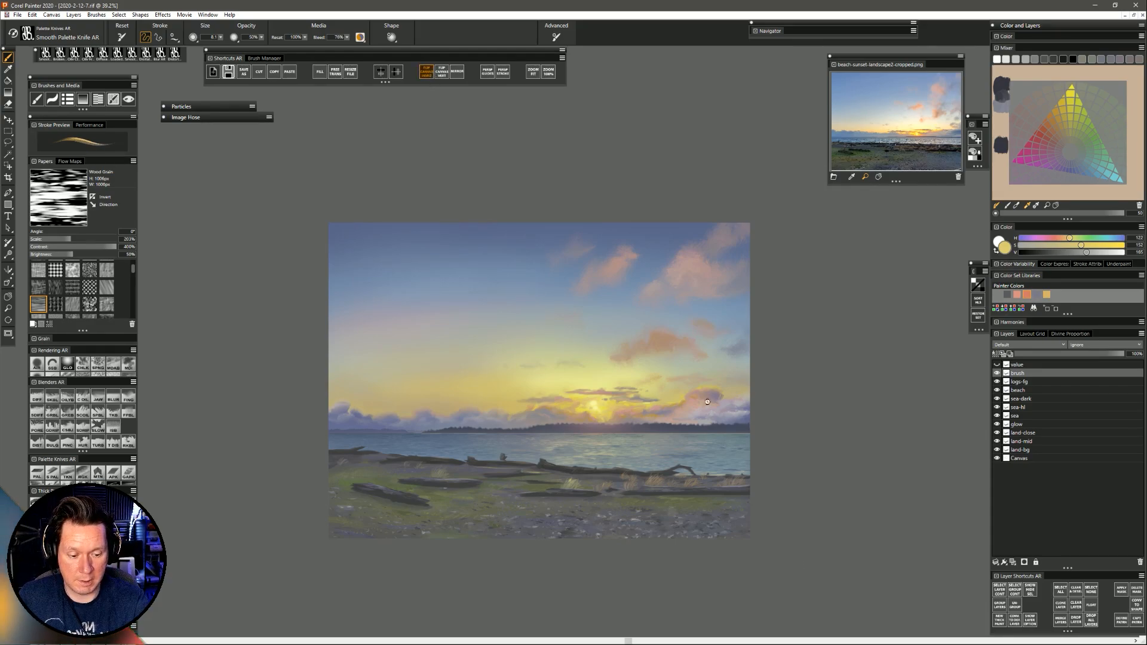
{"action": "left_click", "coordinate": [428, 72]}
{"action": "left_click", "coordinate": [8, 308]}
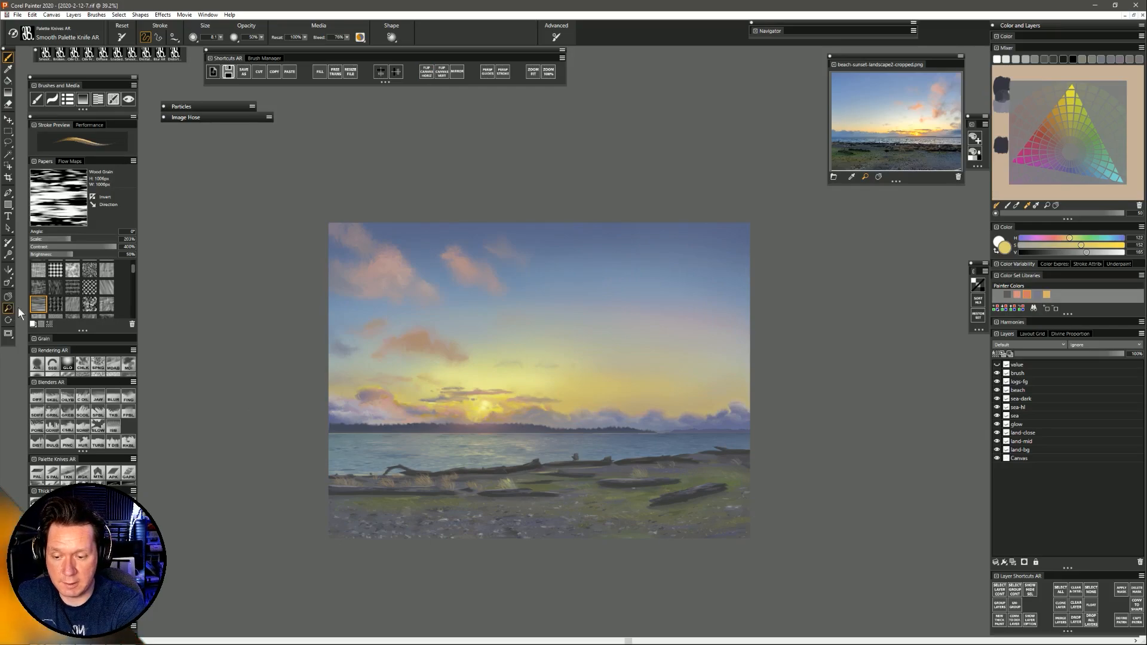
{"action": "left_click_drag", "start_coordinate": [555, 460], "coordinate": [640, 453]}
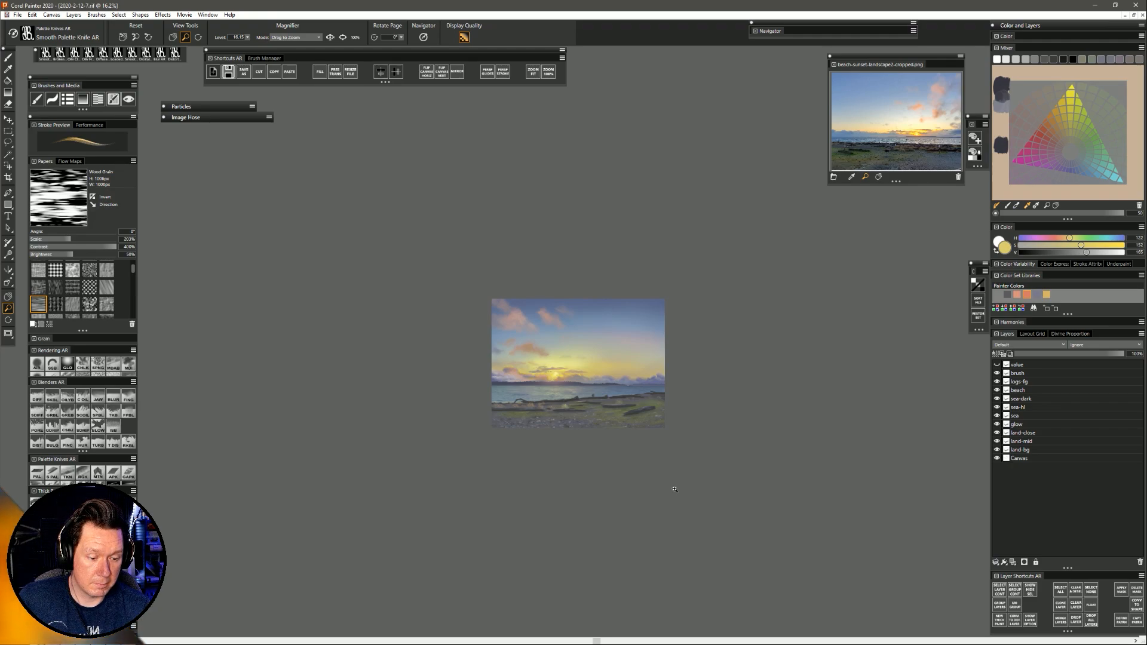
{"action": "left_click_drag", "start_coordinate": [610, 437], "coordinate": [654, 495]}
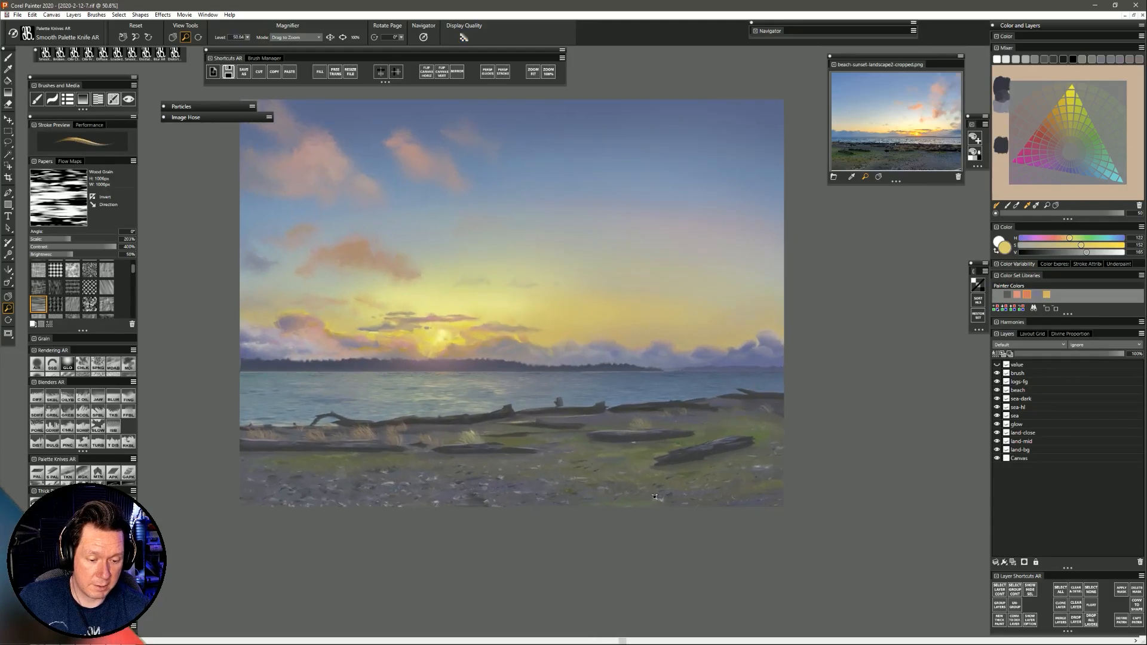
{"action": "key", "text": "Tab"}
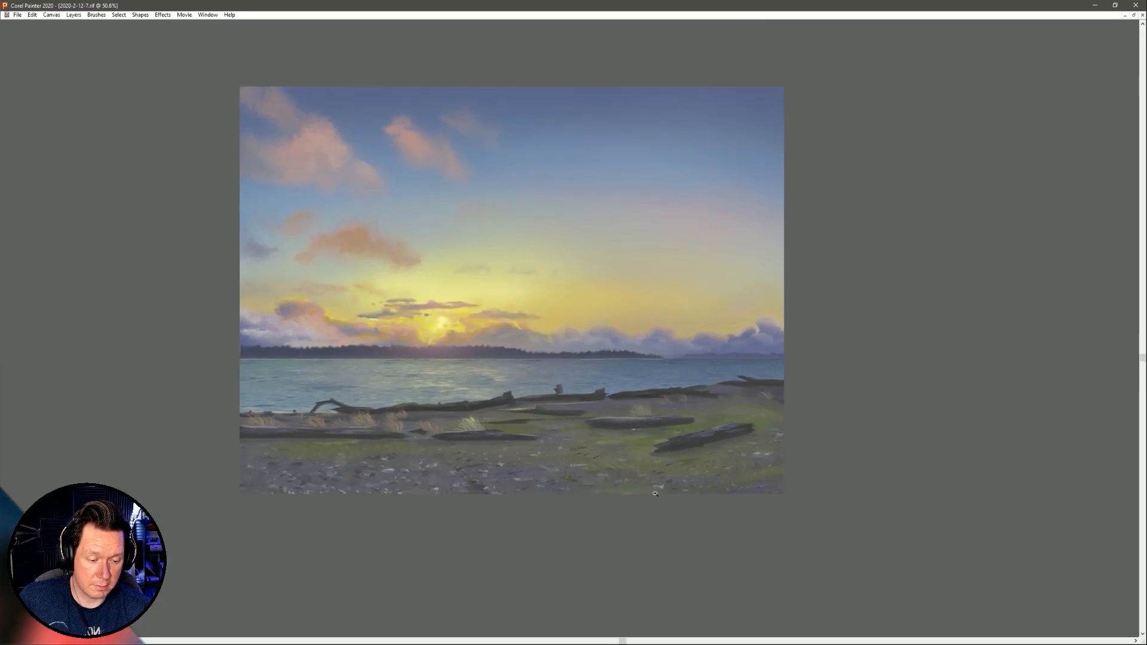
{"action": "key", "text": "Tab"}
{"action": "left_click", "coordinate": [428, 73]}
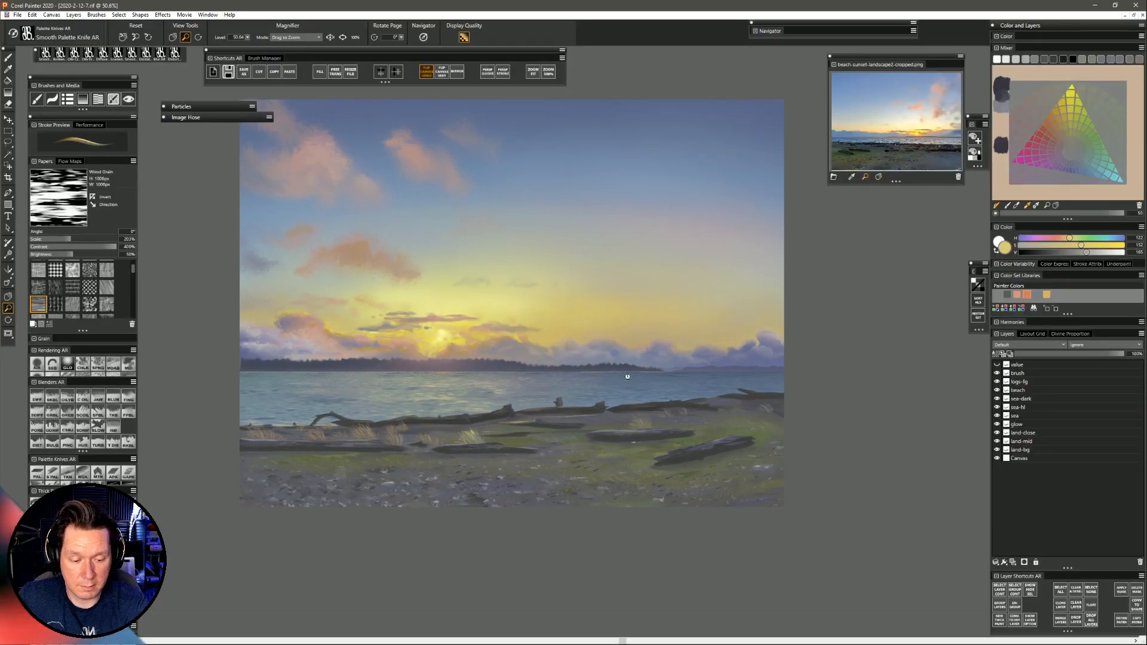
{"action": "left_click_drag", "start_coordinate": [724, 463], "coordinate": [707, 467]}
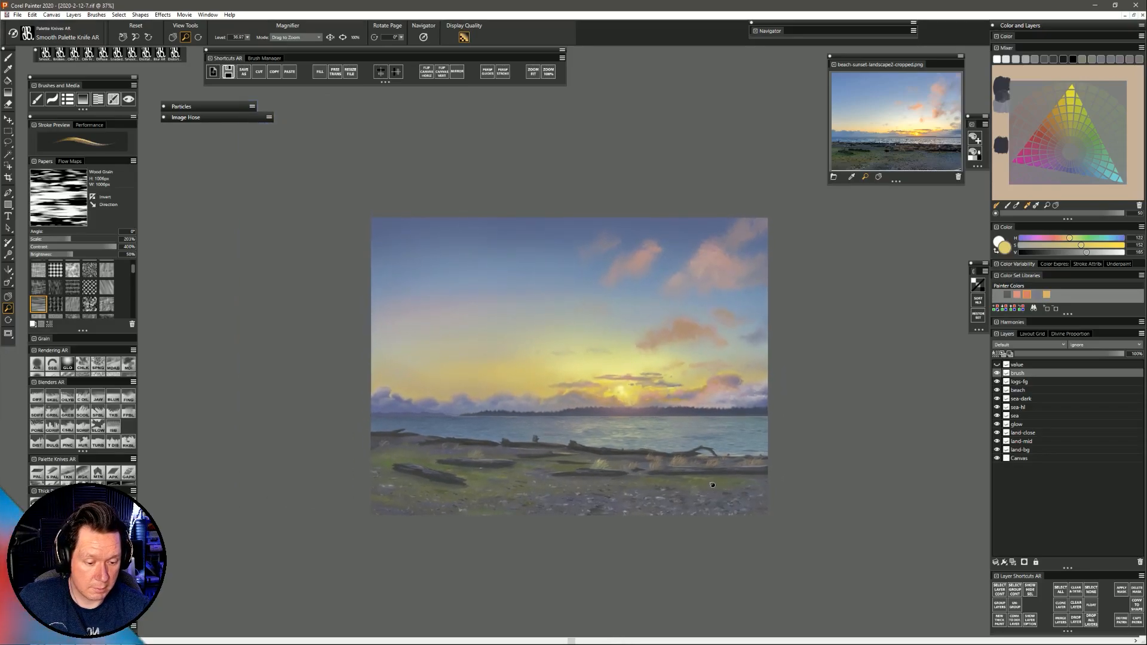
Show the value layer and sample greys from the foreground and the distant treeline to compare their darkness.
{"action": "left_click", "coordinate": [997, 365]}
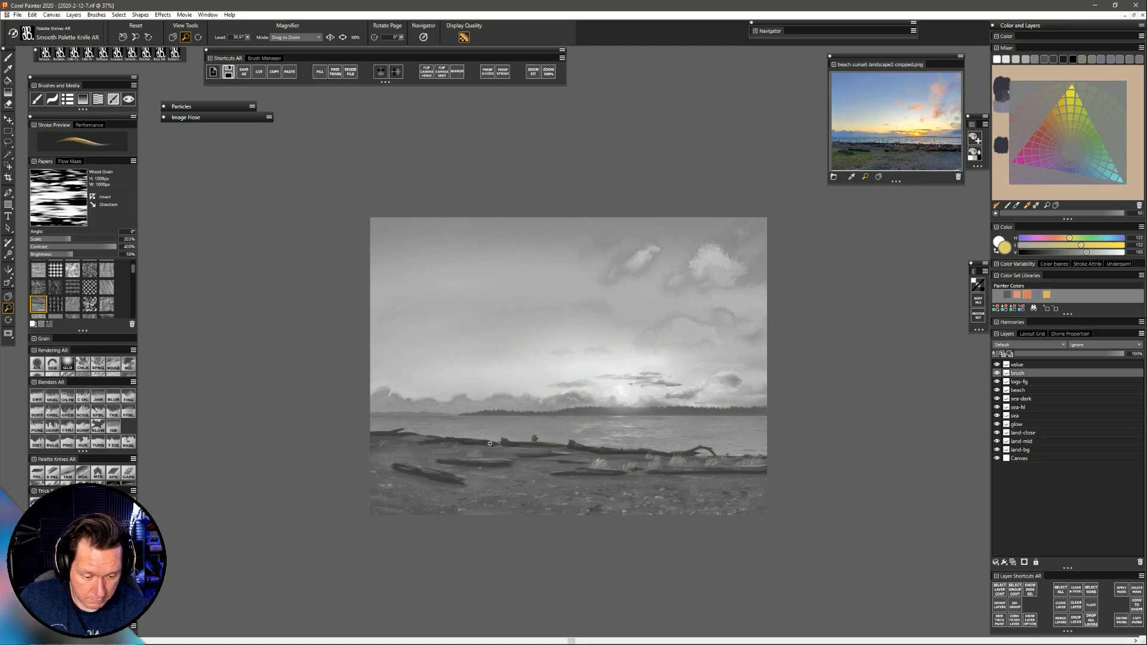
{"action": "key", "text": "b"}
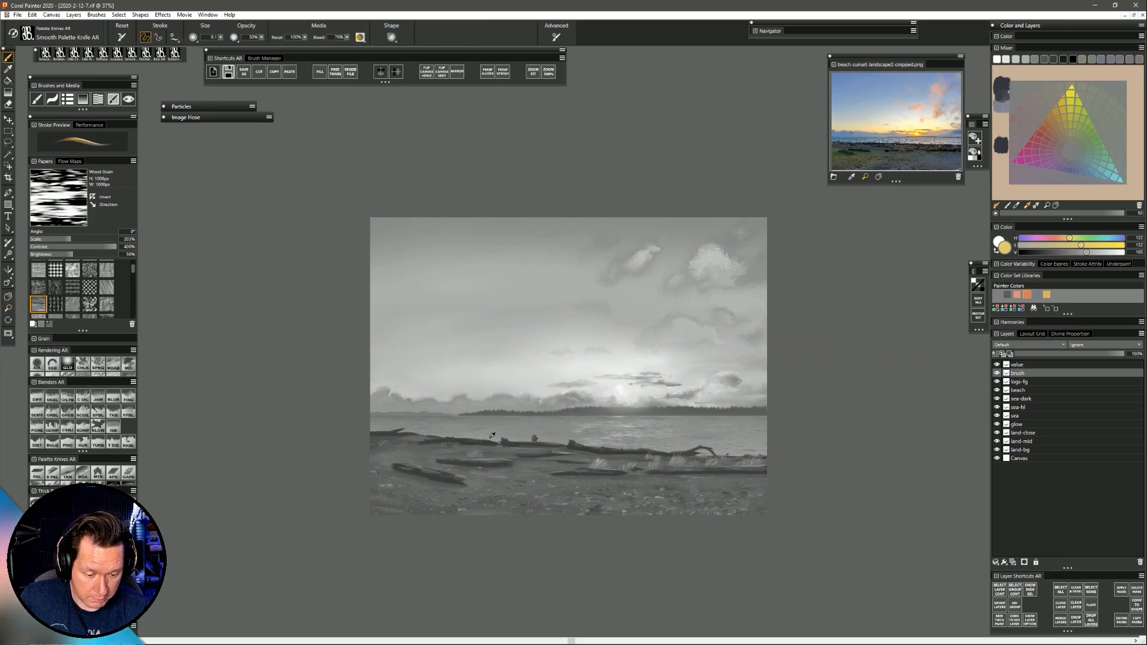
{"action": "left_click", "coordinate": [595, 488], "text": "alt"}
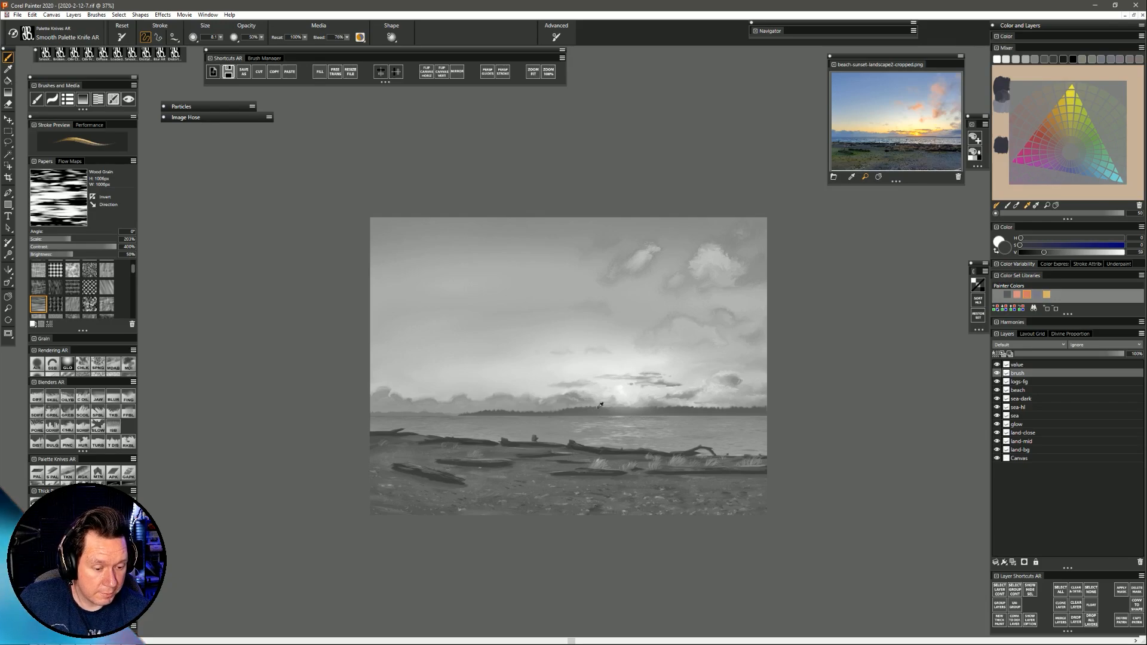
{"action": "left_click", "coordinate": [693, 406], "text": "alt"}
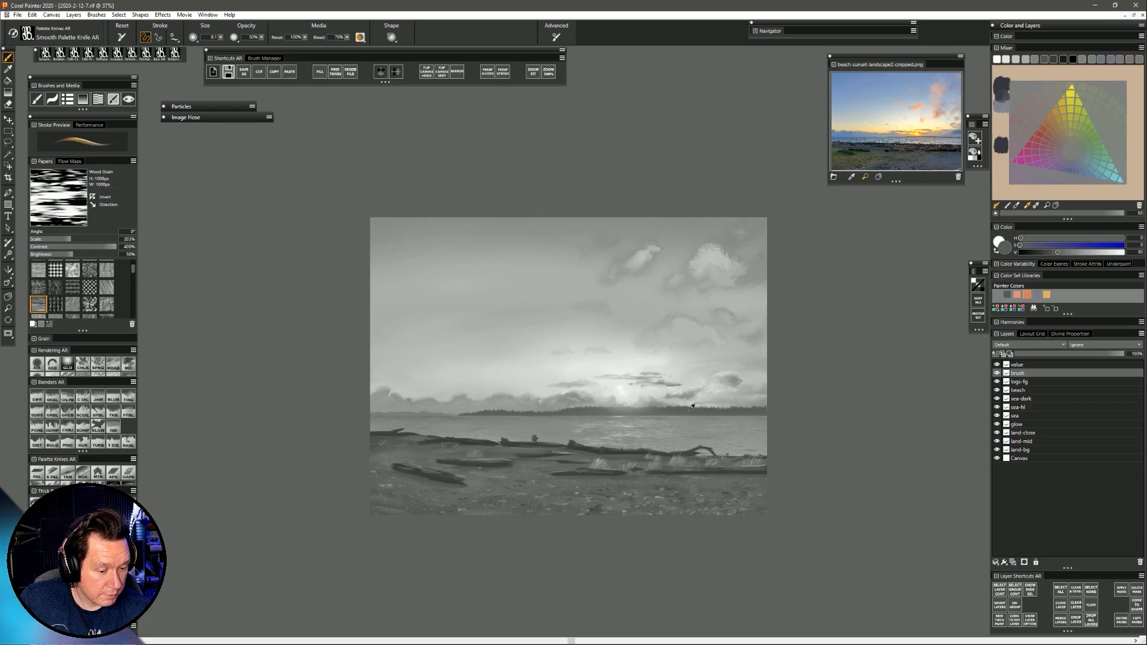
Darken a grey sampled from the left log, deepen the foreground logs on the logs-fg layer with a larger brush, and check their values.
{"action": "left_click", "coordinate": [489, 461], "text": "alt"}
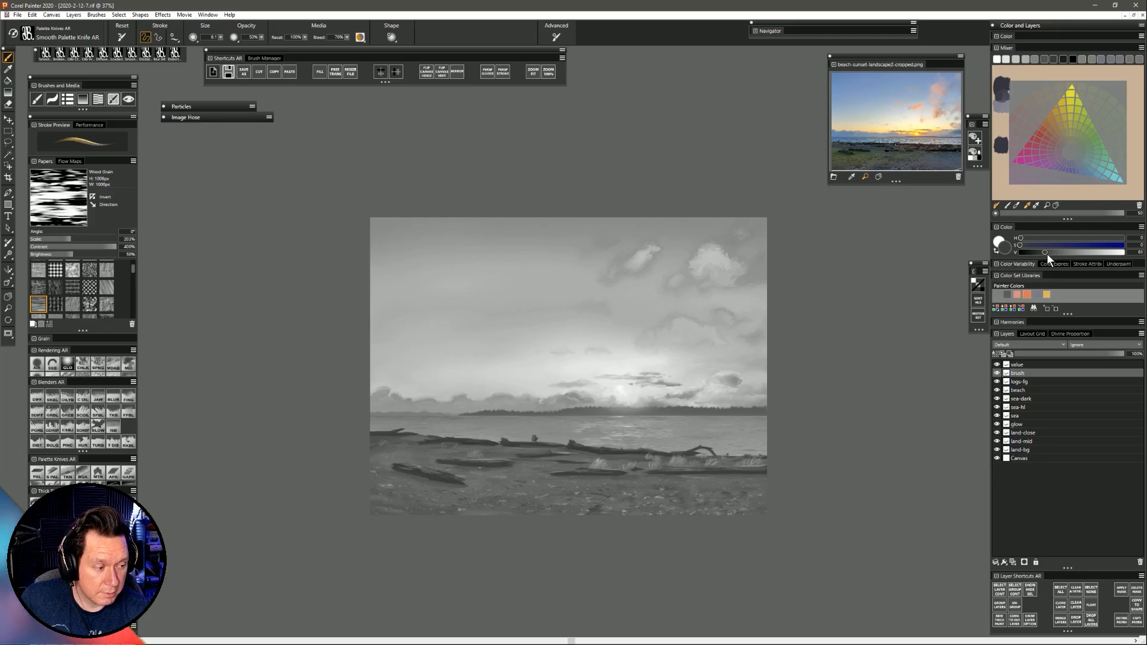
{"action": "left_click_drag", "start_coordinate": [1048, 255], "coordinate": [1041, 256]}
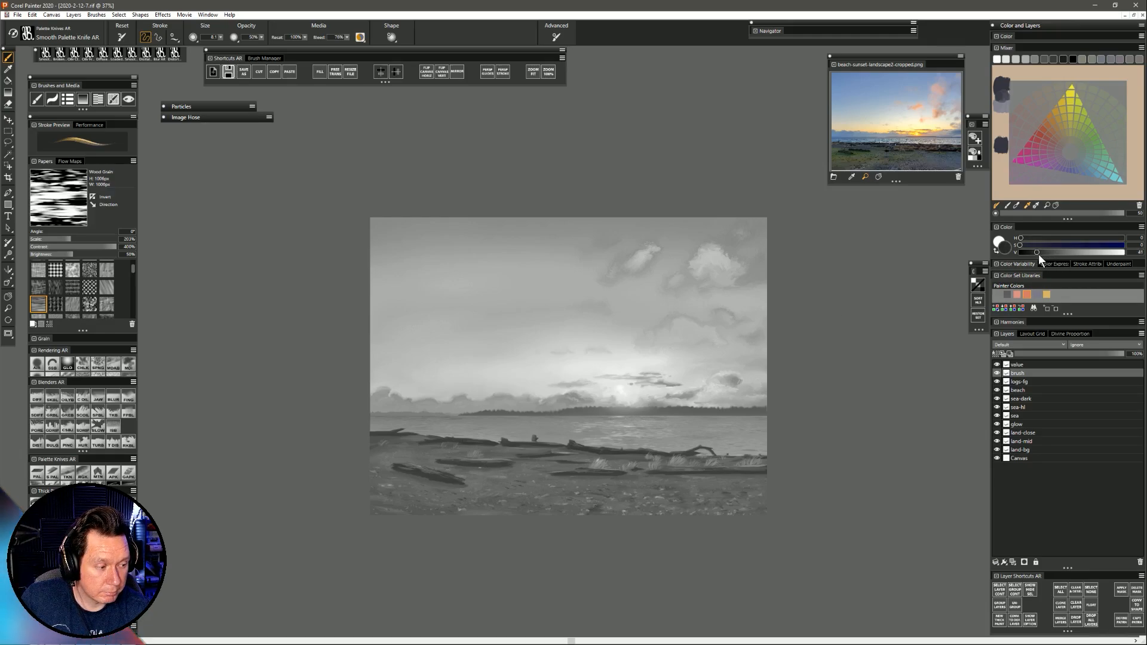
{"action": "left_click", "coordinate": [997, 365]}
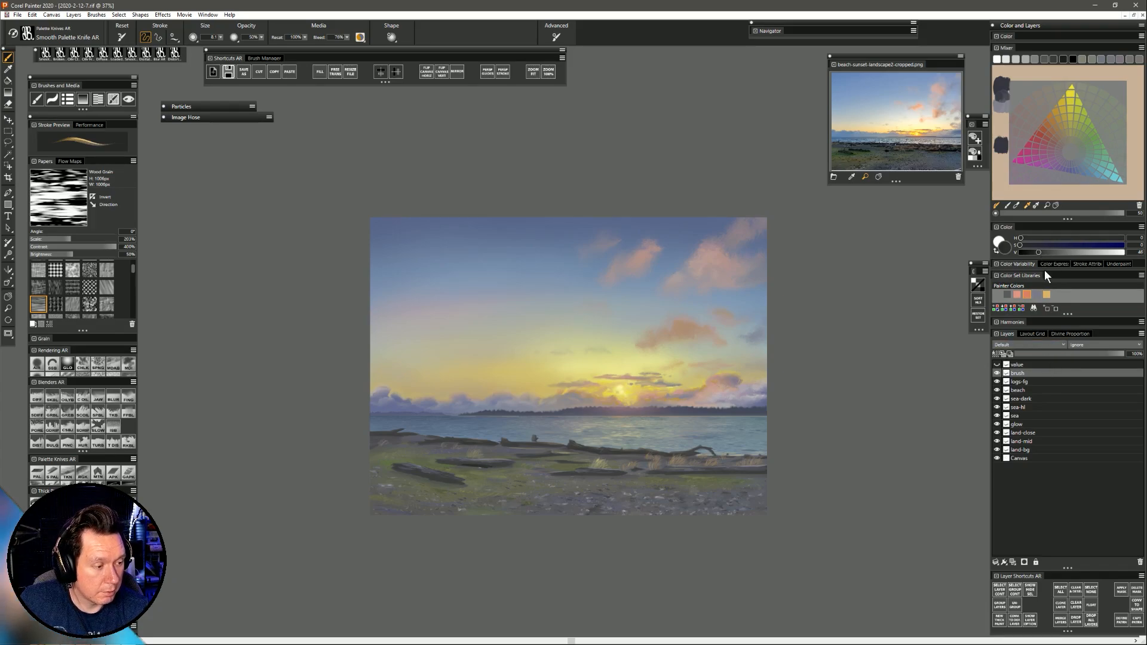
{"action": "left_click_drag", "start_coordinate": [1039, 251], "coordinate": [1038, 253]}
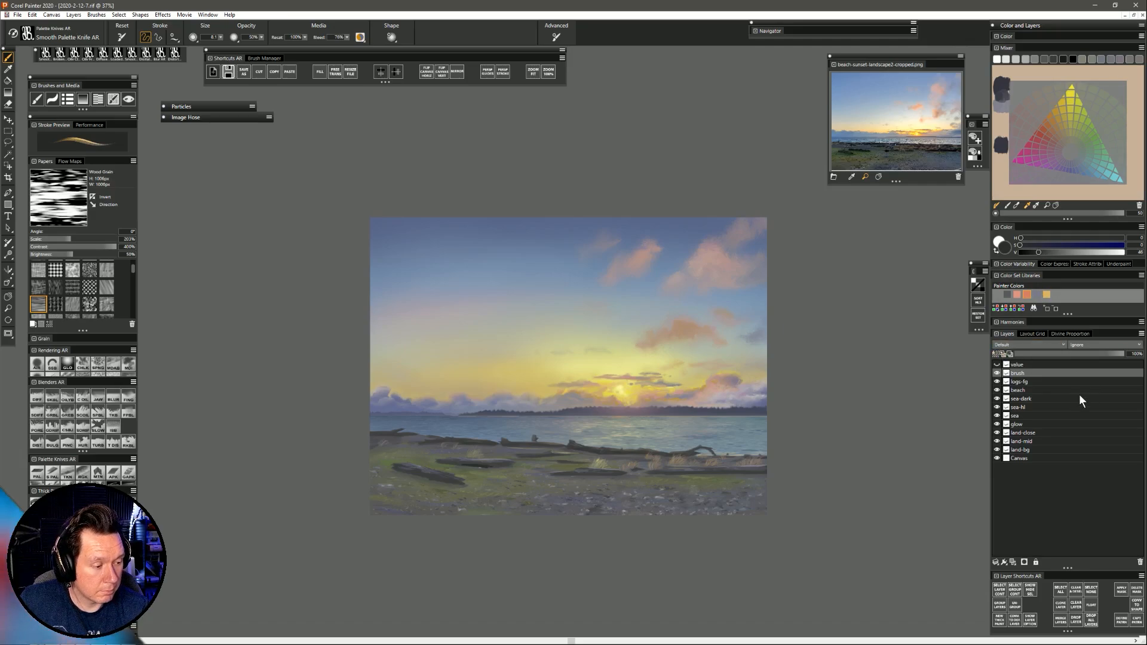
{"action": "left_click", "coordinate": [1032, 383]}
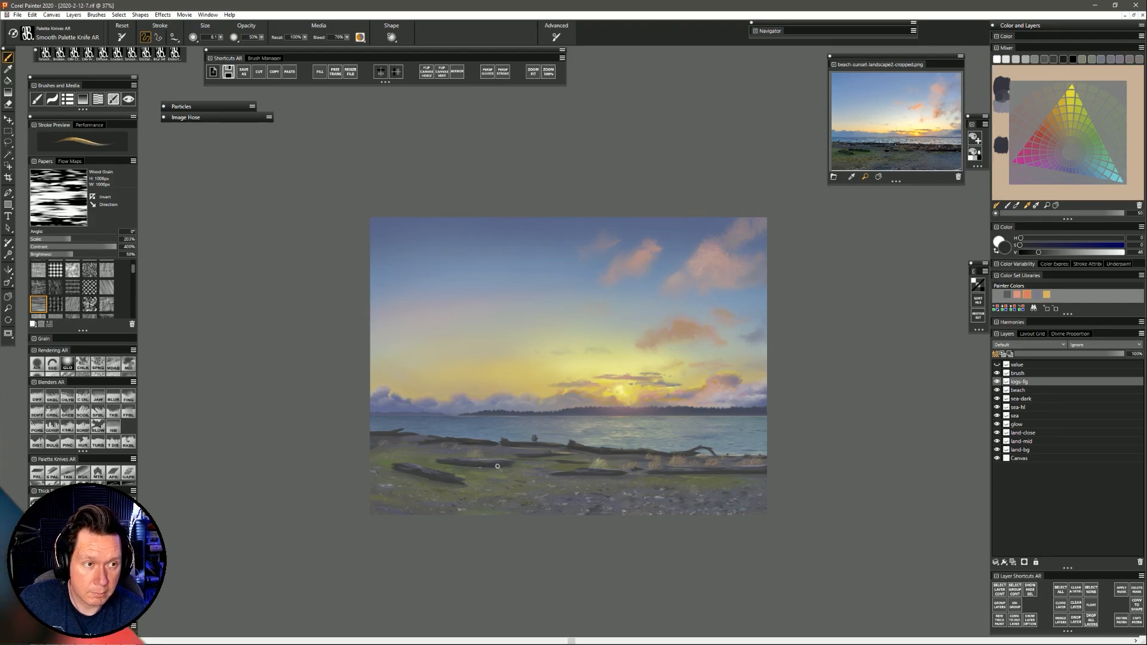
{"action": "key", "text": "bracketright"}
{"action": "left_click_drag", "start_coordinate": [436, 463], "coordinate": [472, 468]}
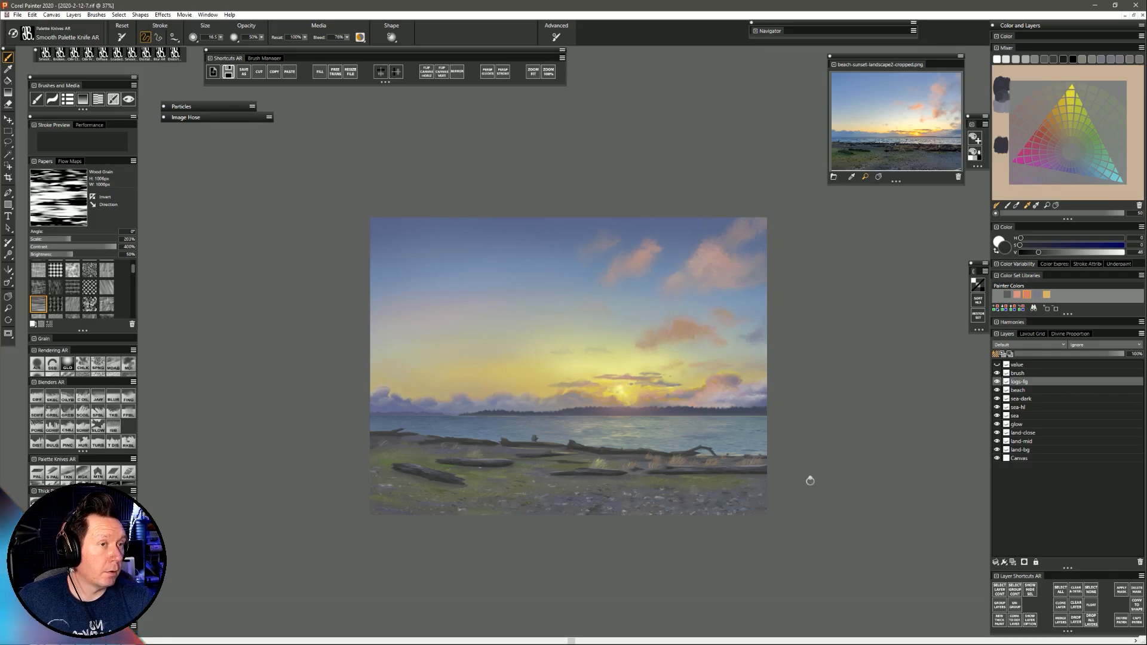
{"action": "left_click", "coordinate": [997, 366]}
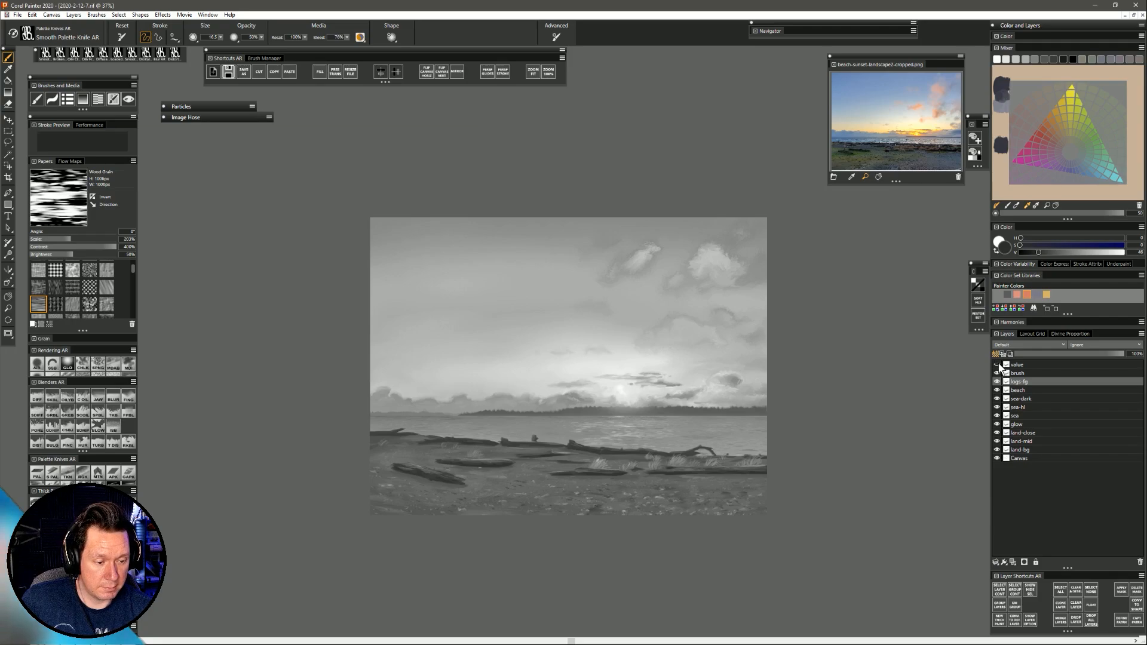
{"action": "left_click", "coordinate": [997, 365]}
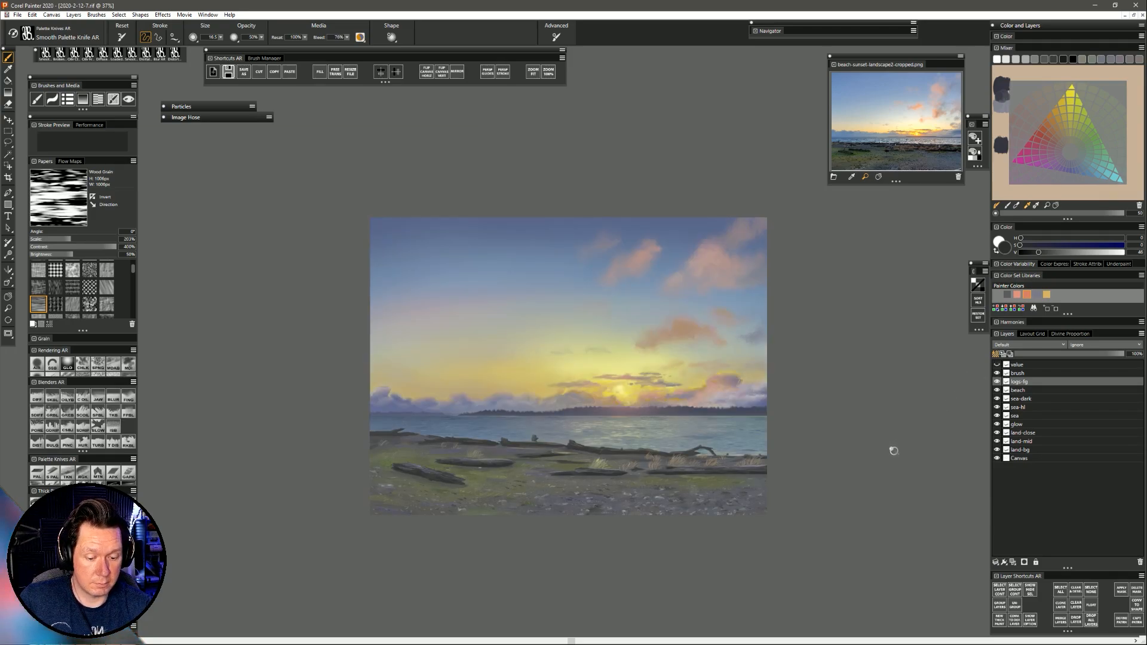
On the beach layer, touch up the shore around the logs and along the lower edge with sampled greens and greys, slightly darkening the green.
{"action": "left_click", "coordinate": [1036, 390]}
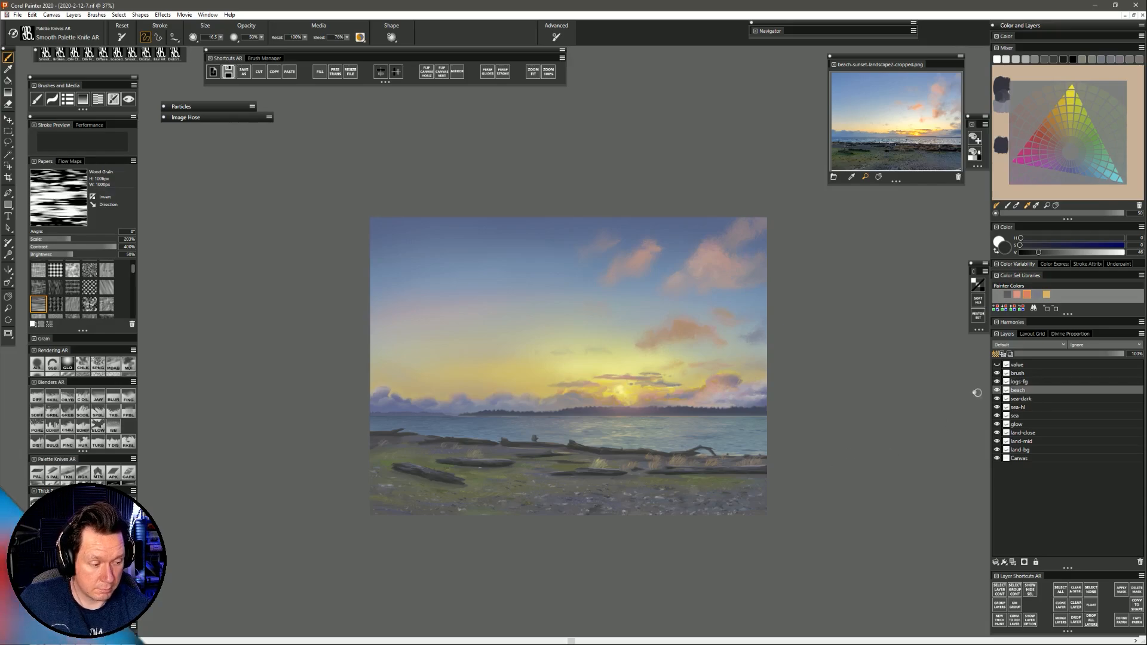
{"action": "left_click", "coordinate": [420, 474], "text": "alt"}
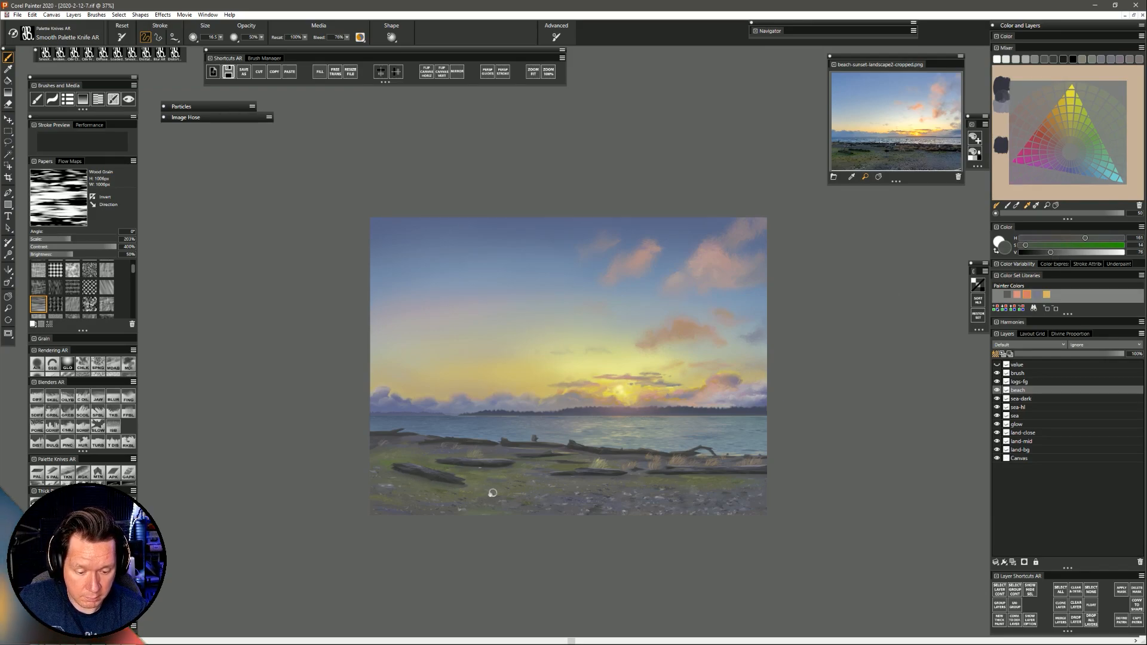
{"action": "left_click", "coordinate": [1050, 252]}
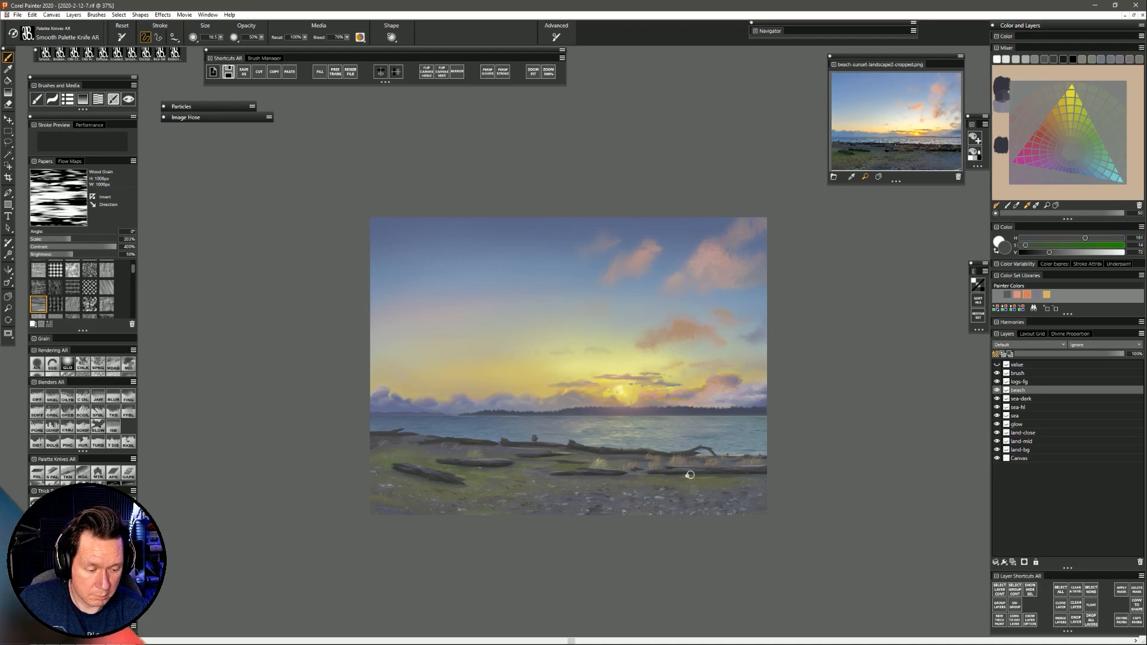
{"action": "left_click", "coordinate": [764, 477], "text": "alt"}
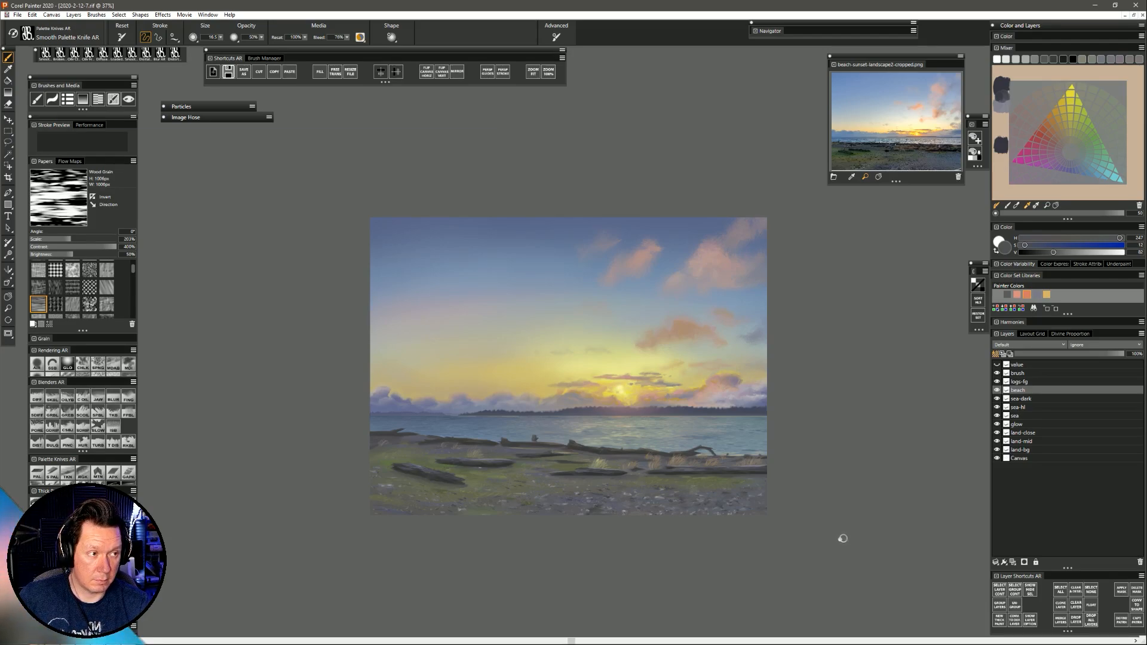
{"action": "left_click", "coordinate": [627, 507], "text": "alt"}
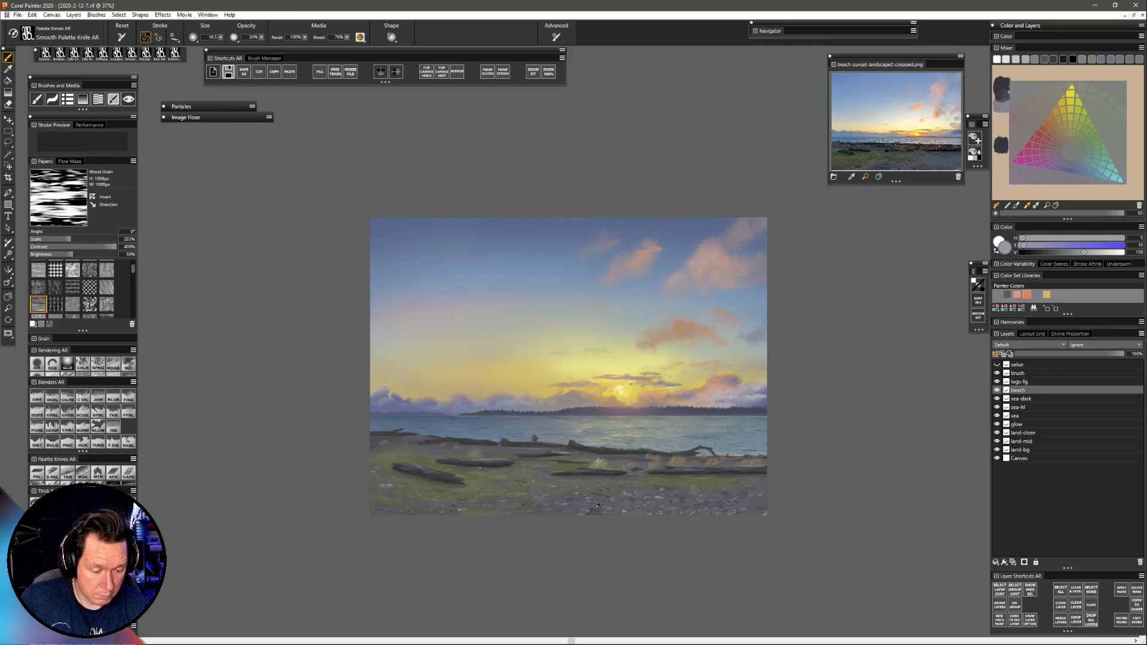
{"action": "left_click", "coordinate": [767, 513], "text": "alt"}
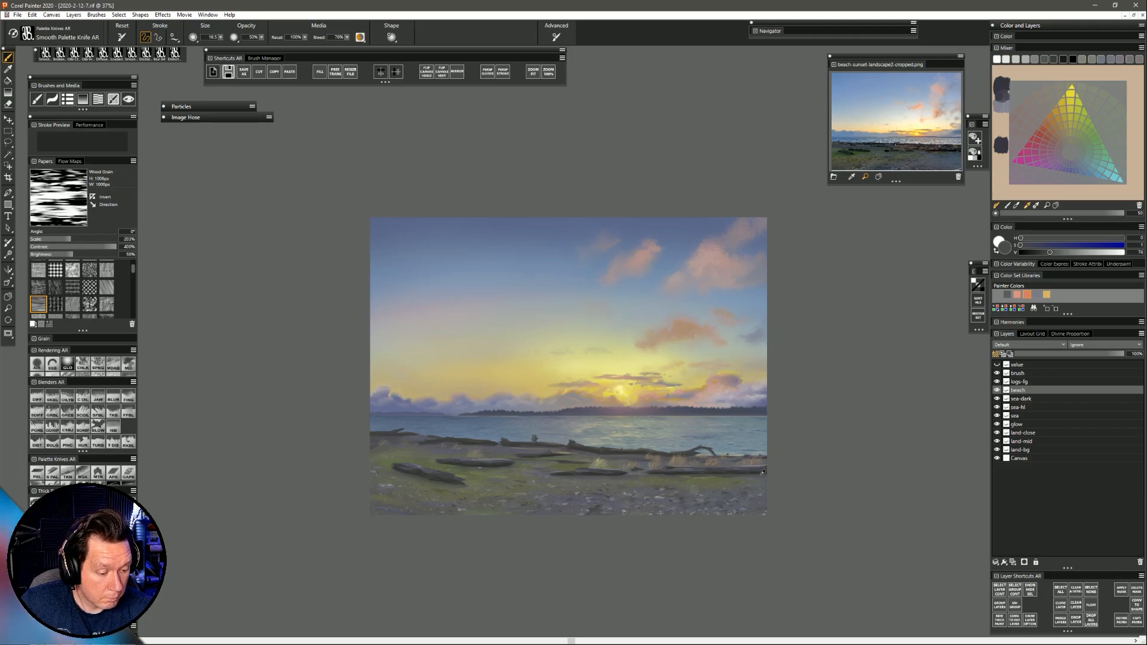
{"action": "left_click", "coordinate": [767, 470], "text": "alt"}
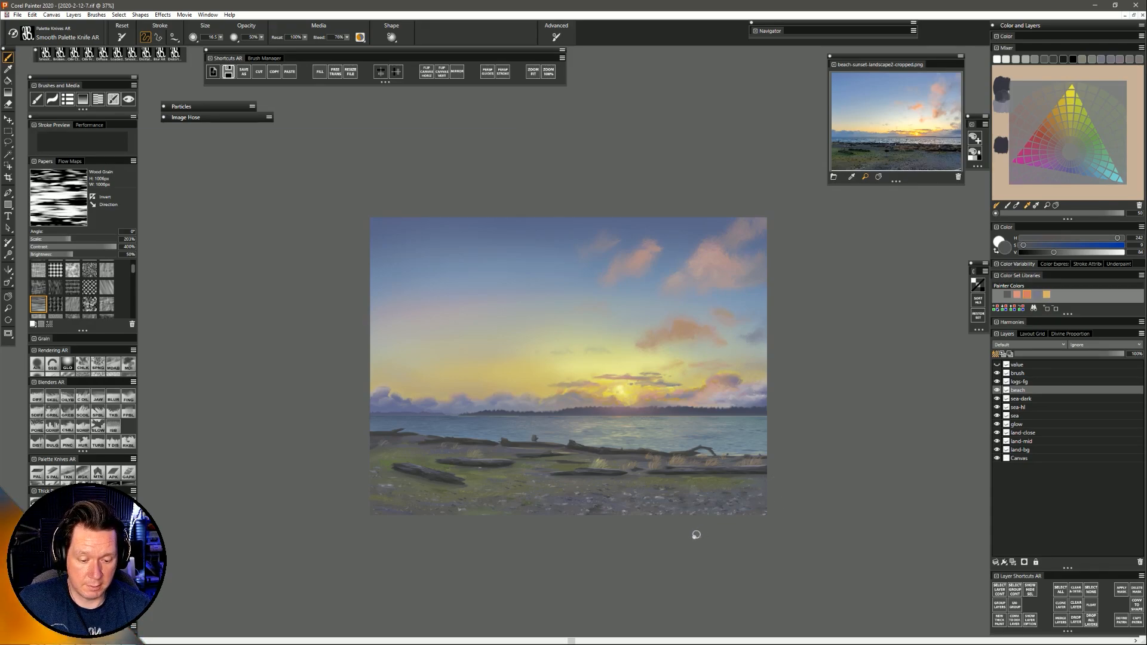
On the logs-fg layer, refine the driftwood with dark grey, sky yellow and sampled greys, including a grey shifted towards warm red and lightened.
{"action": "left_click", "coordinate": [436, 472], "text": "alt"}
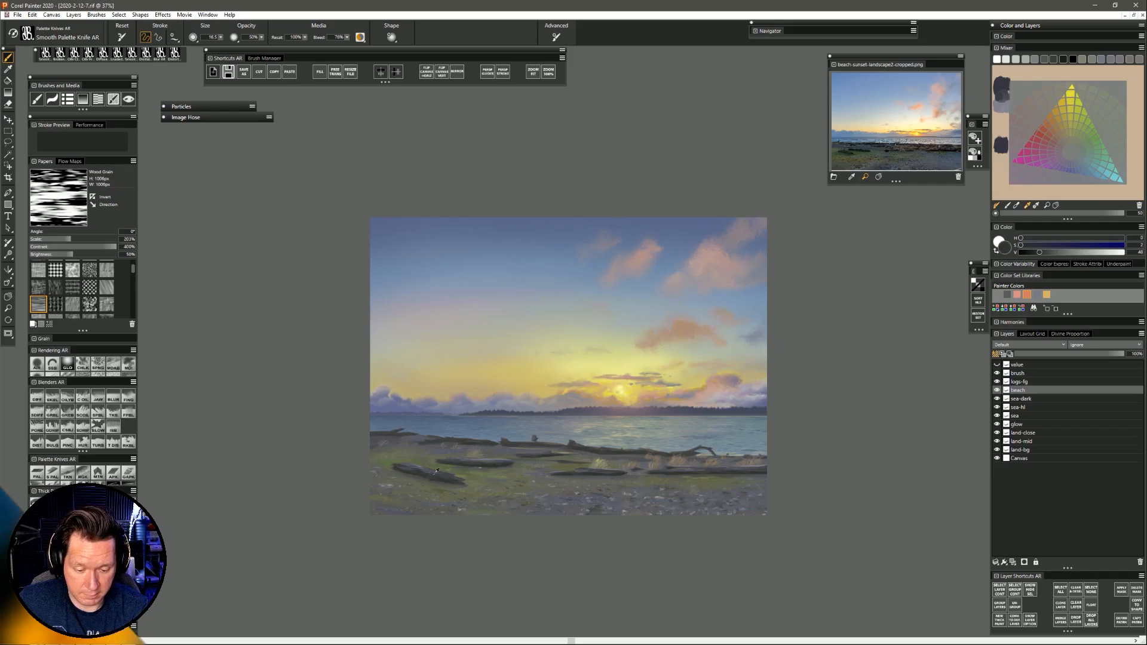
{"action": "left_click", "coordinate": [1027, 381]}
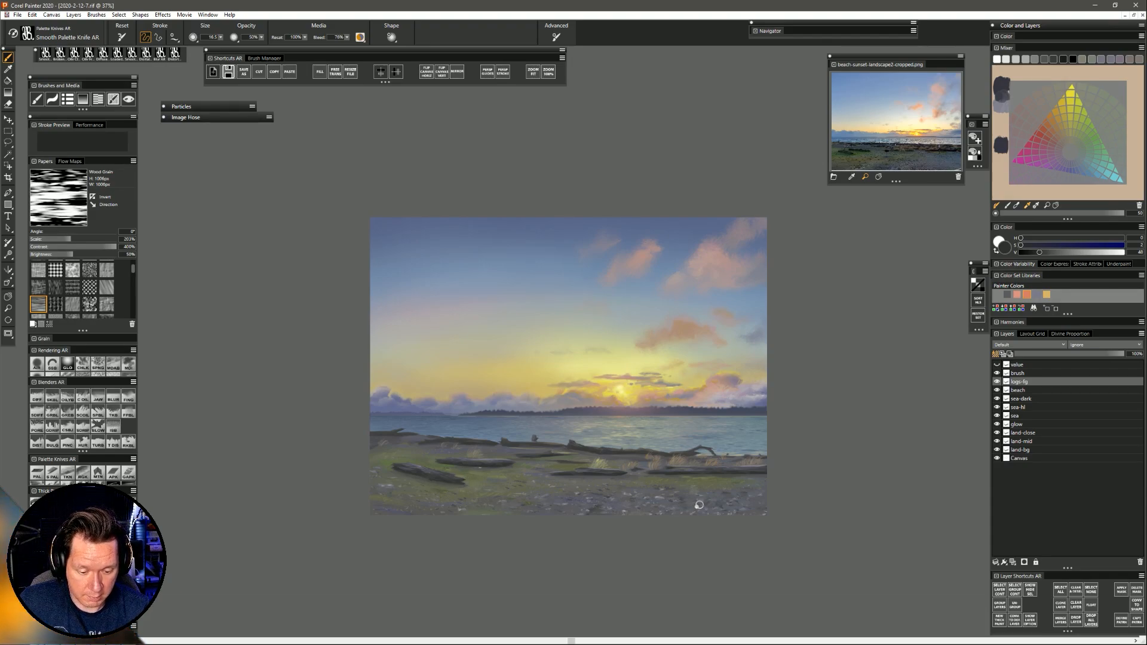
{"action": "left_click", "coordinate": [546, 378], "text": "alt"}
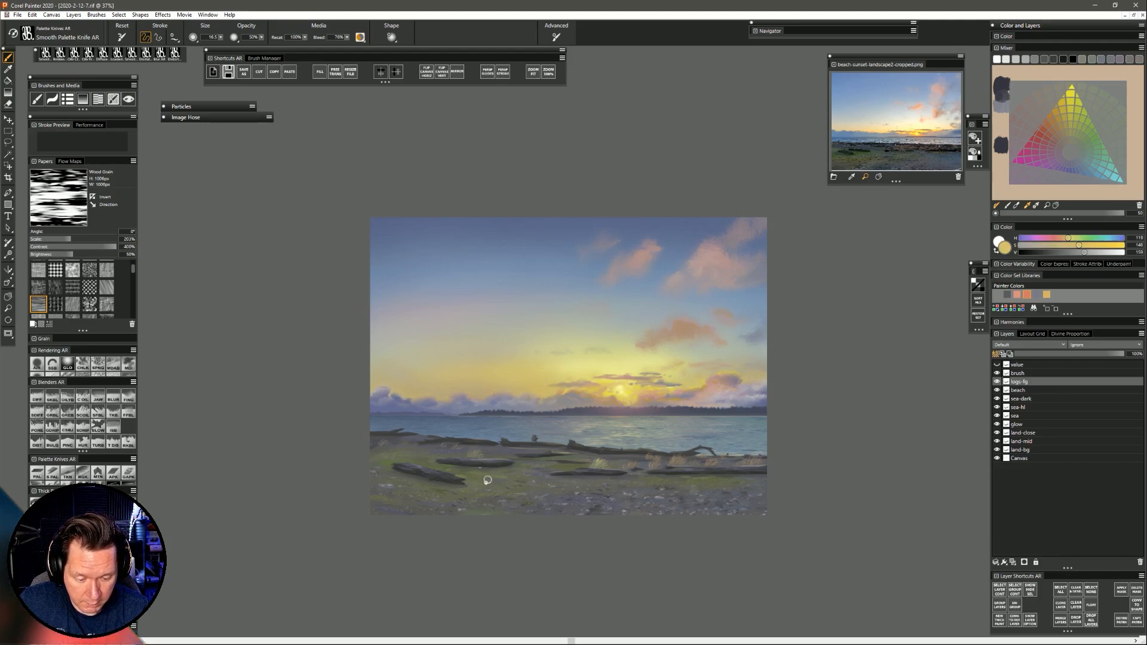
{"action": "left_click", "coordinate": [423, 463], "text": "alt"}
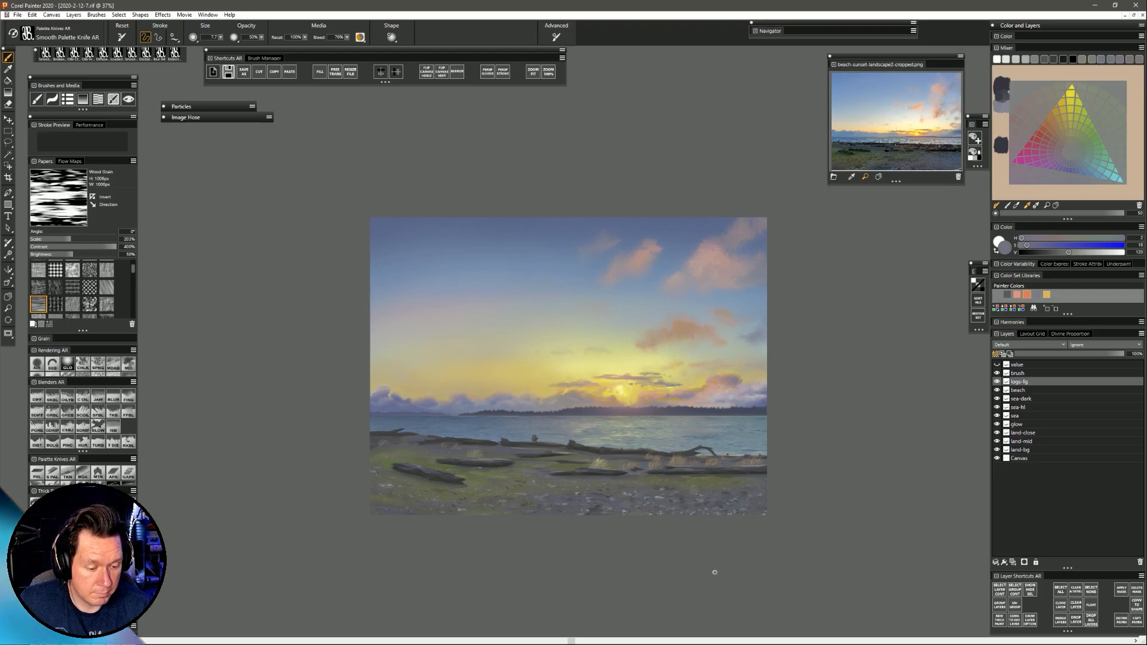
{"action": "left_click", "coordinate": [625, 458], "text": "alt"}
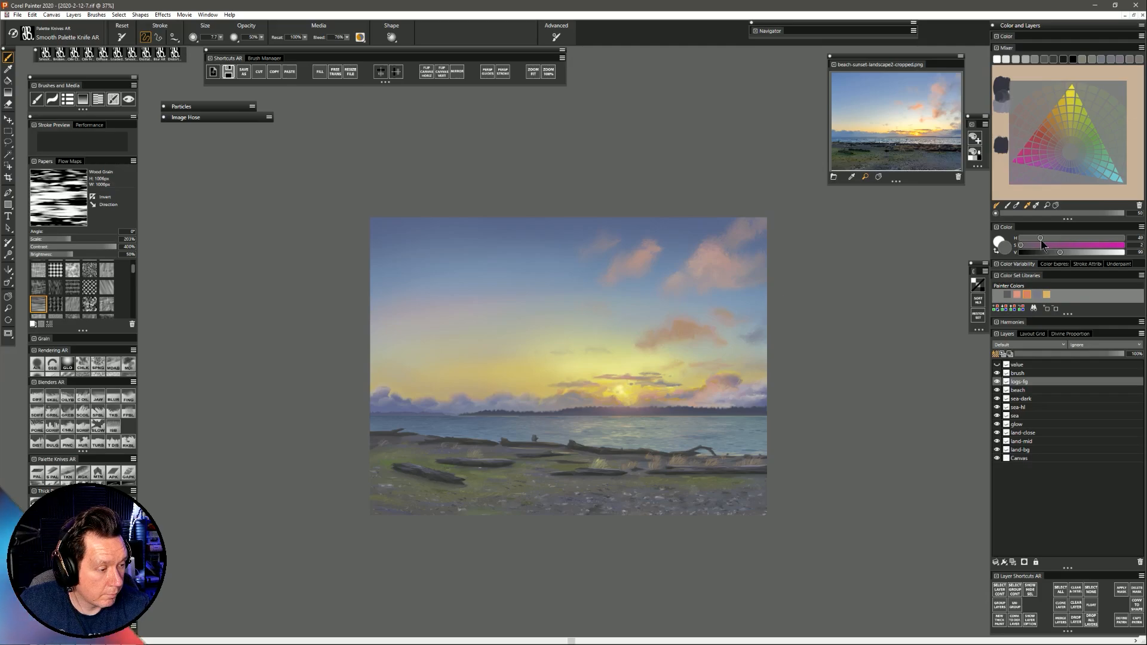
{"action": "left_click_drag", "start_coordinate": [1042, 240], "coordinate": [1065, 253]}
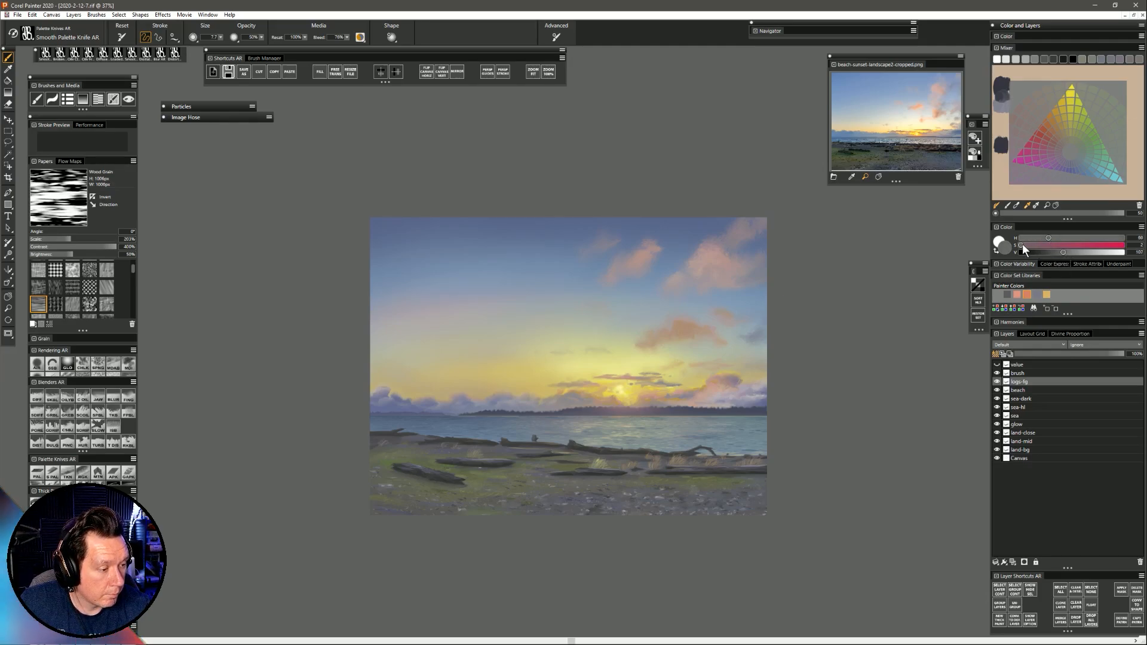
{"action": "left_click_drag", "start_coordinate": [557, 459], "coordinate": [560, 459]}
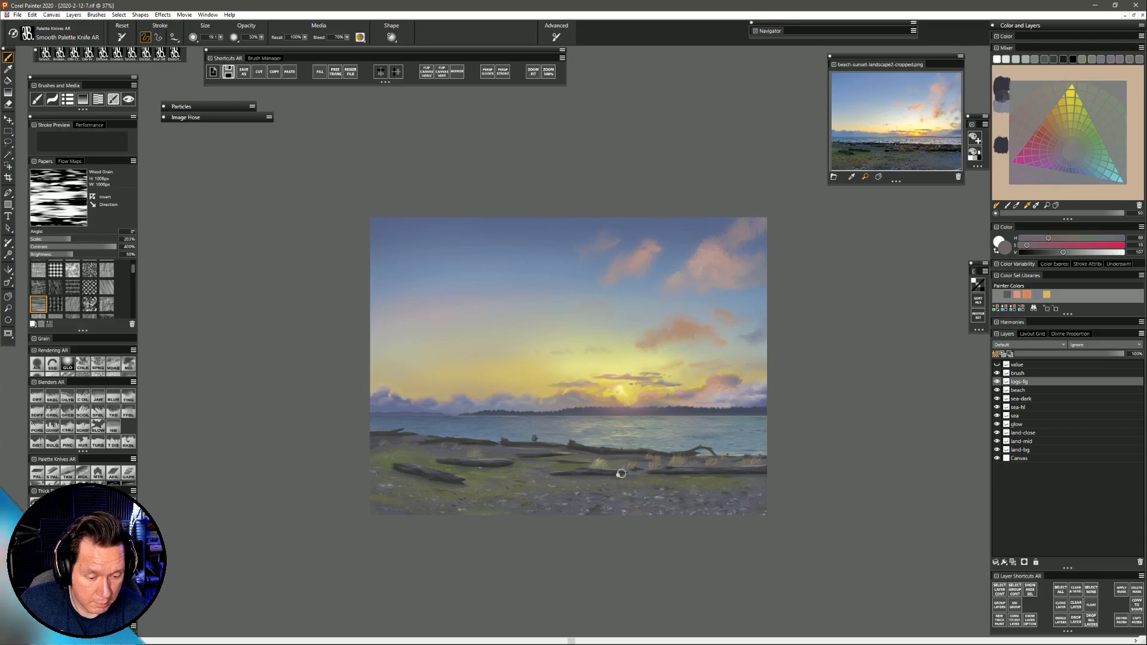
On the beach layer, add accents around the logs with mixer orange, a sampled dark grey and a lightened olive sampled from the shore.
{"action": "left_click", "coordinate": [1024, 390]}
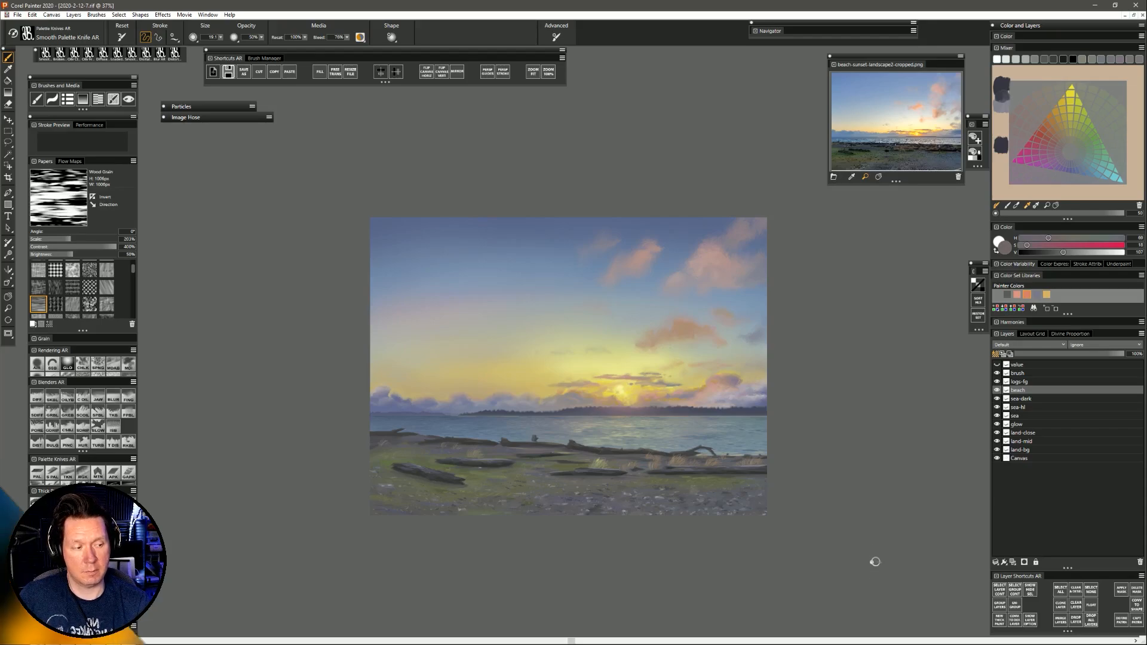
{"action": "left_click", "coordinate": [1049, 116]}
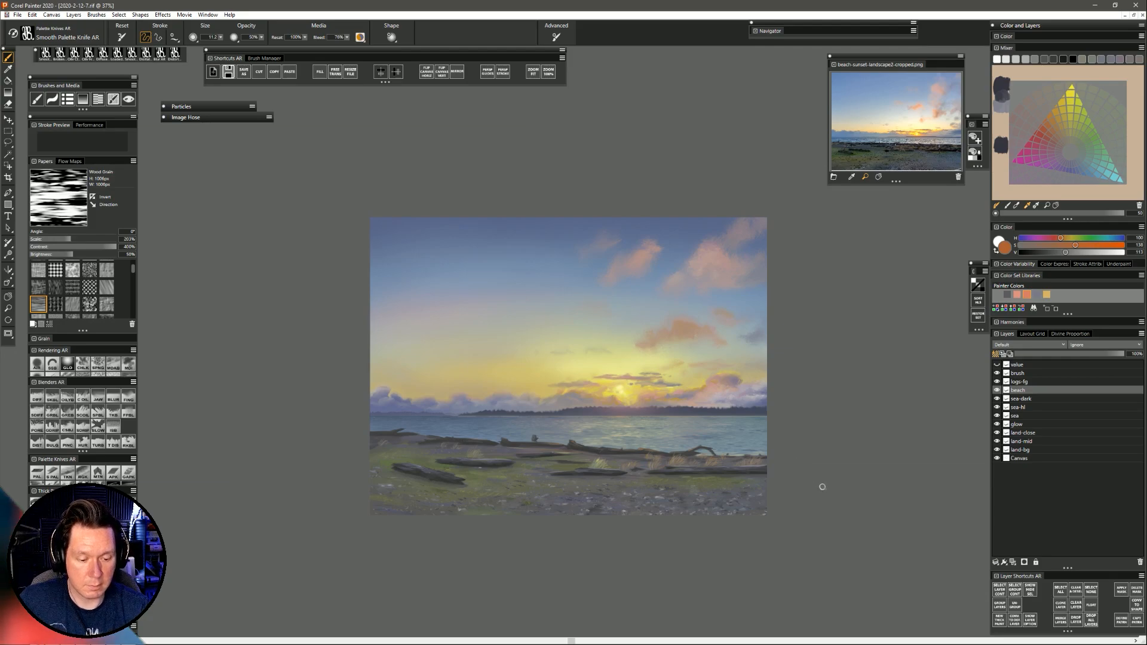
{"action": "left_click", "coordinate": [610, 466], "text": "alt"}
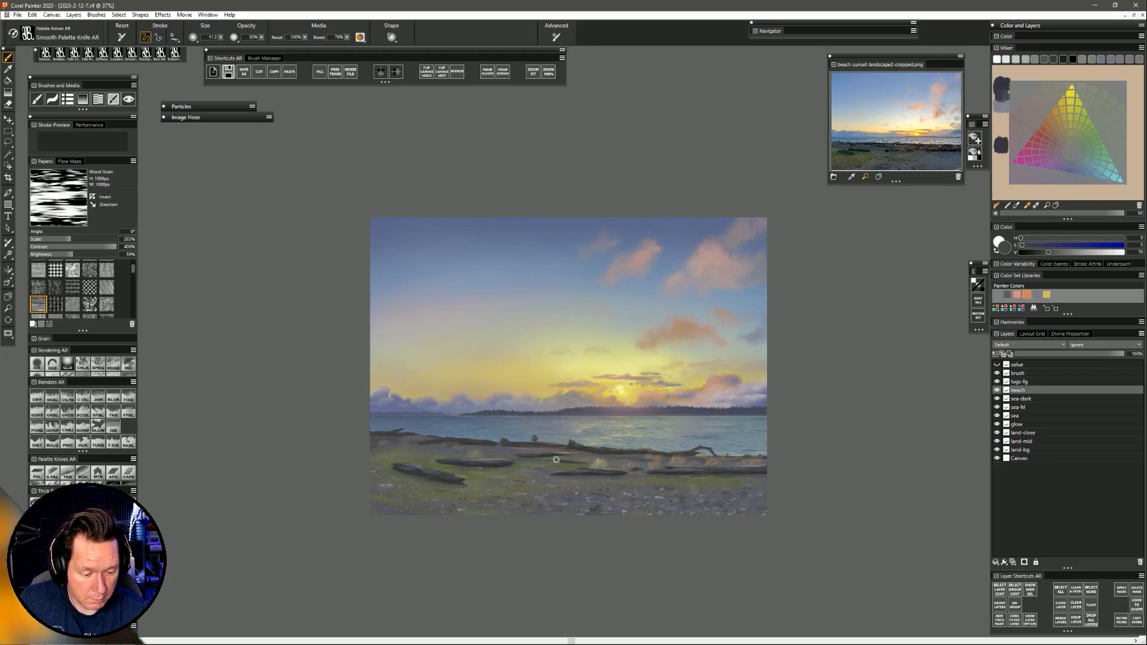
{"action": "left_click", "coordinate": [487, 458], "text": "alt"}
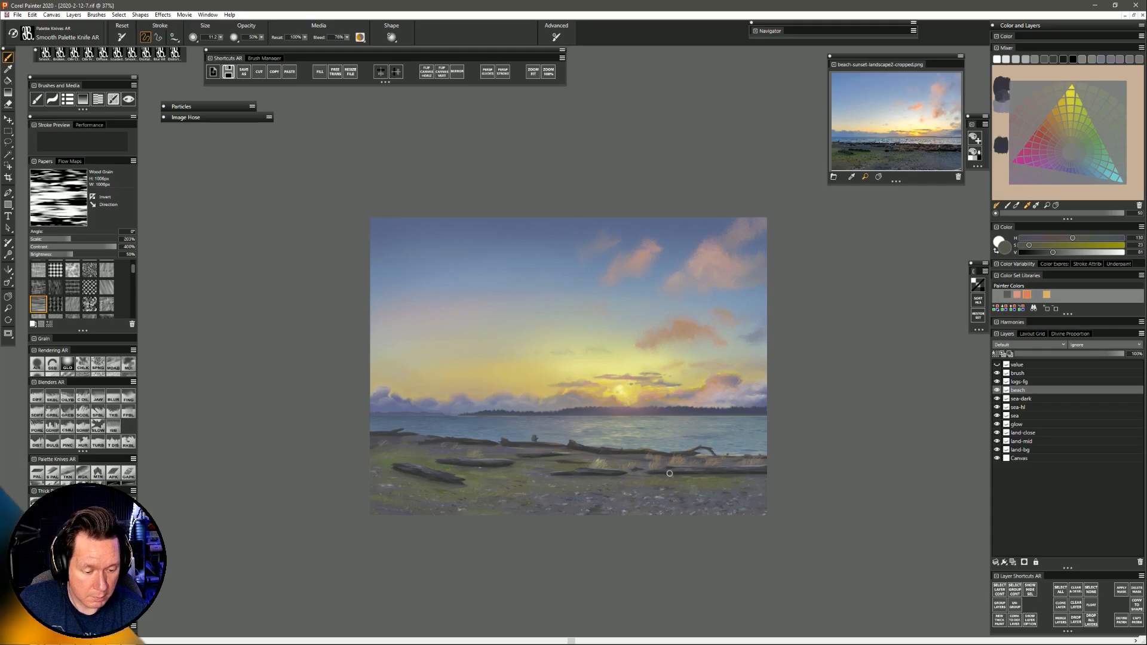
{"action": "left_click", "coordinate": [1074, 252]}
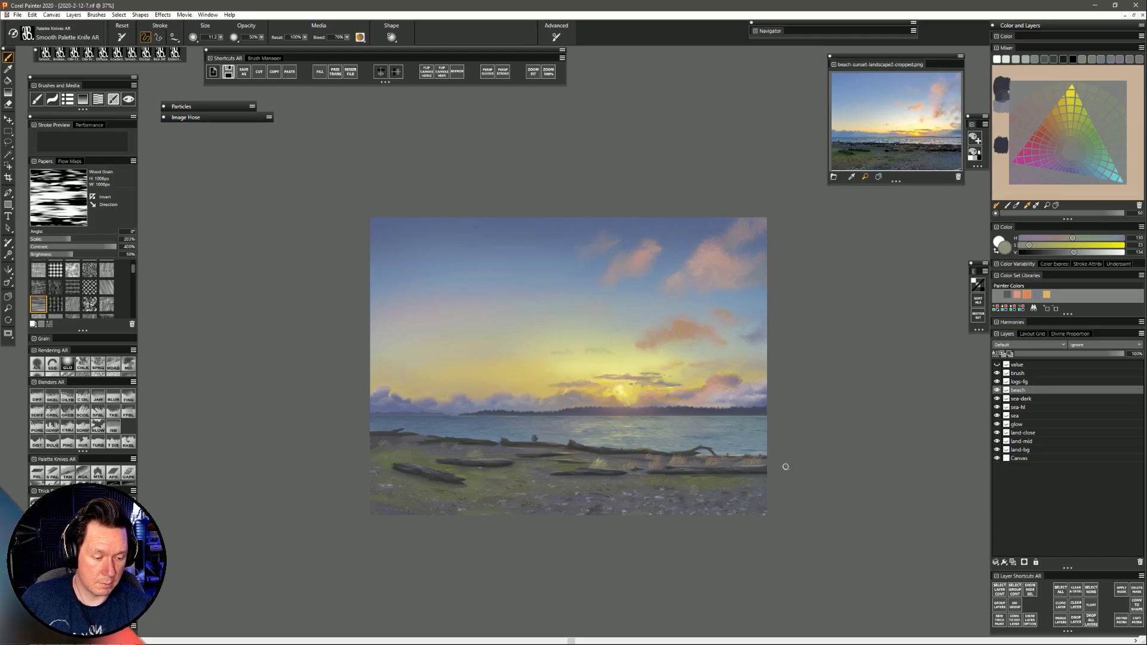
Airbrush a soft turquoise tint over the upper sky on the Canvas with a large Digital Airbrush.
{"action": "left_click", "coordinate": [1038, 382]}
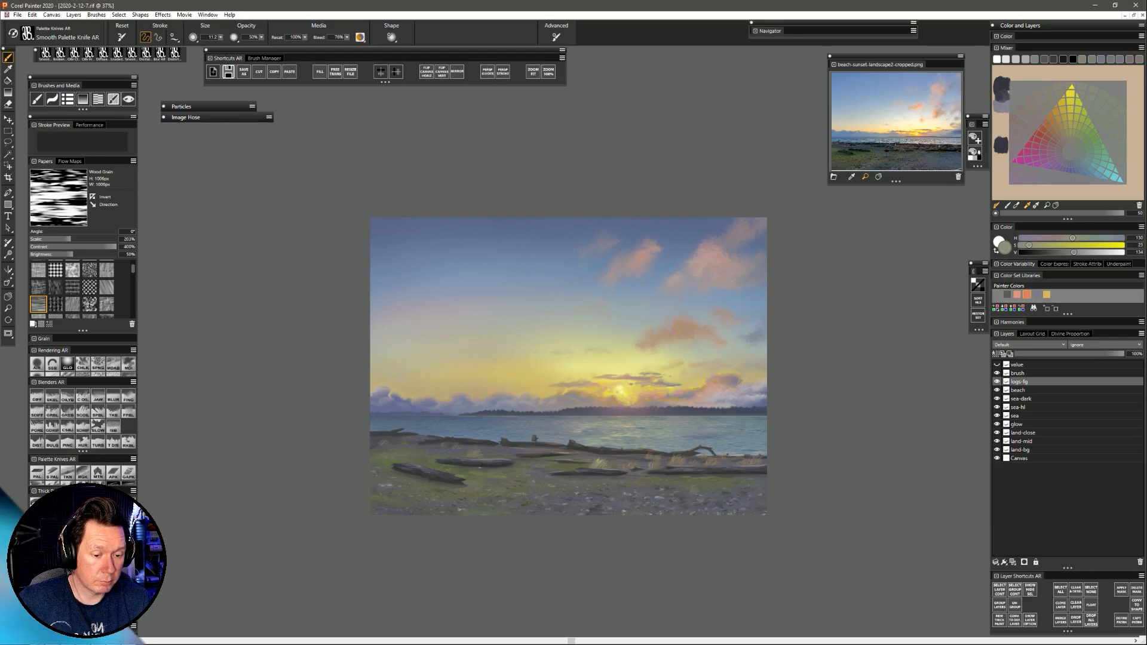
{"action": "left_click", "coordinate": [1119, 176]}
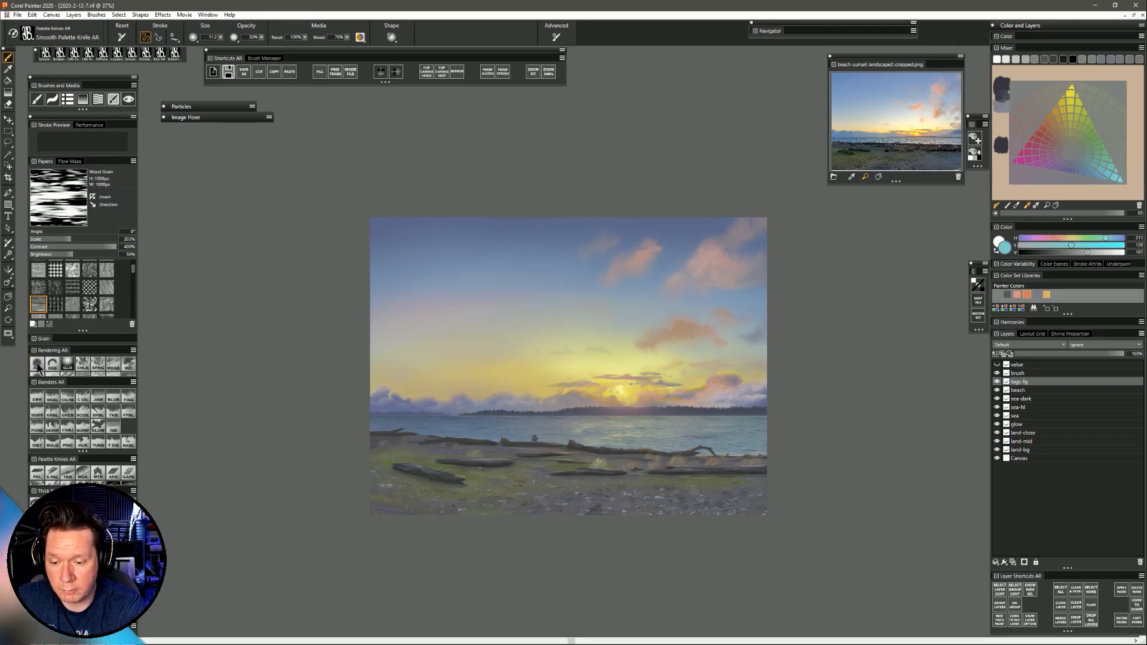
{"action": "left_click", "coordinate": [1022, 458]}
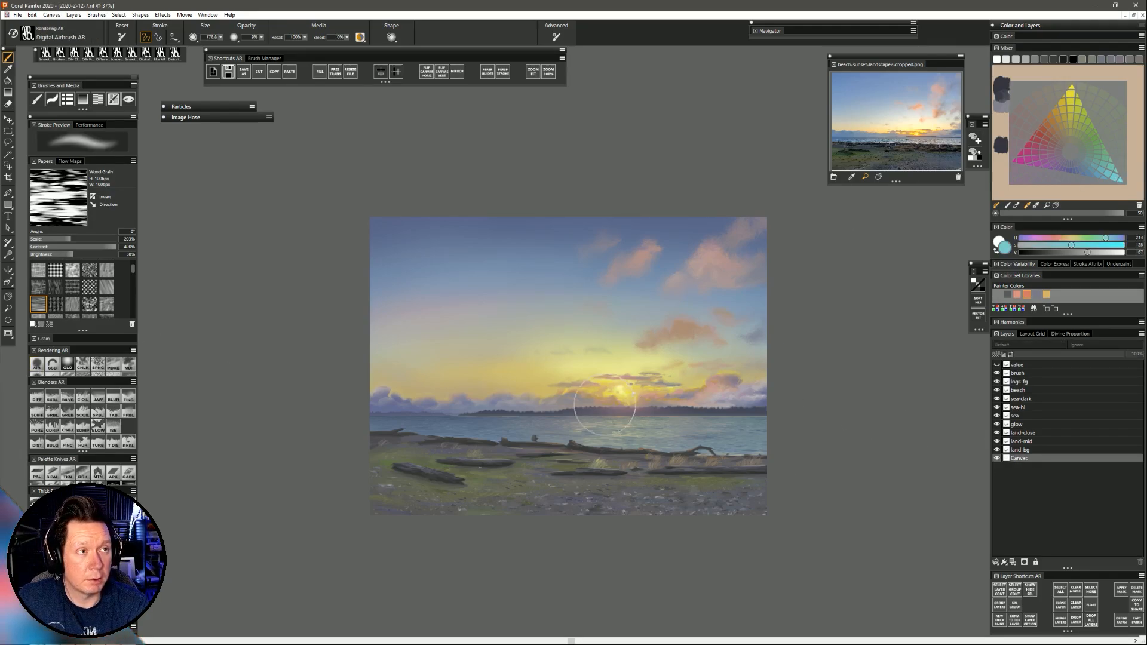
{"action": "left_click_drag", "start_coordinate": [527, 326], "coordinate": [555, 273]}
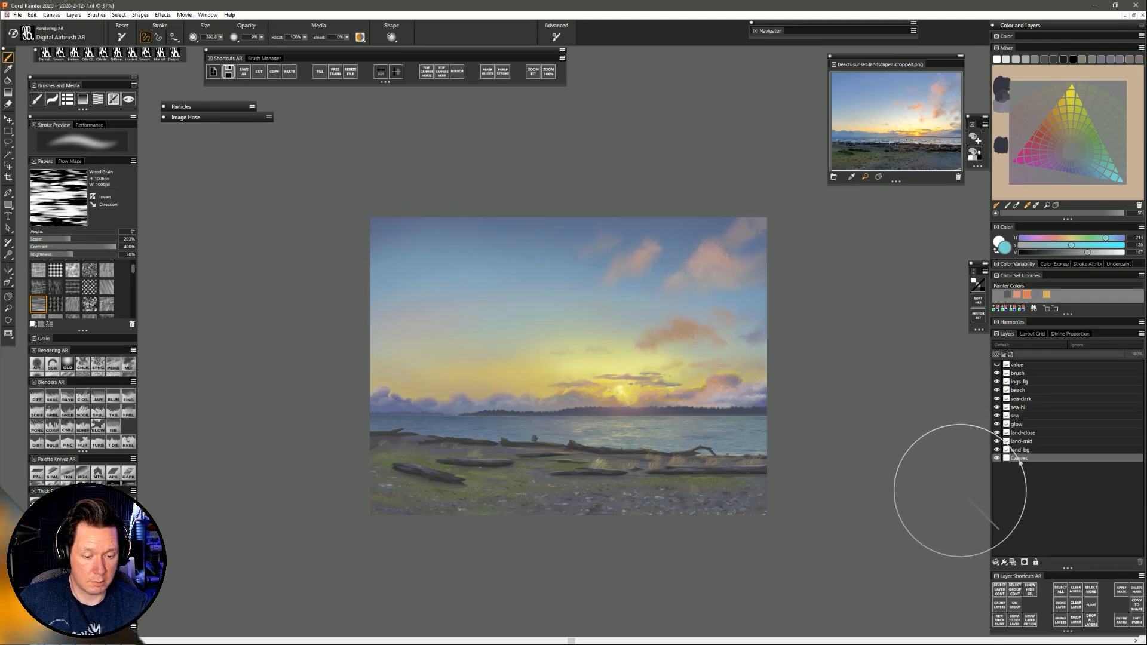
Airbrush yellow sampled from the sky around the horizon clouds near the sun with a smaller brush.
{"action": "left_click", "coordinate": [577, 371], "text": "alt"}
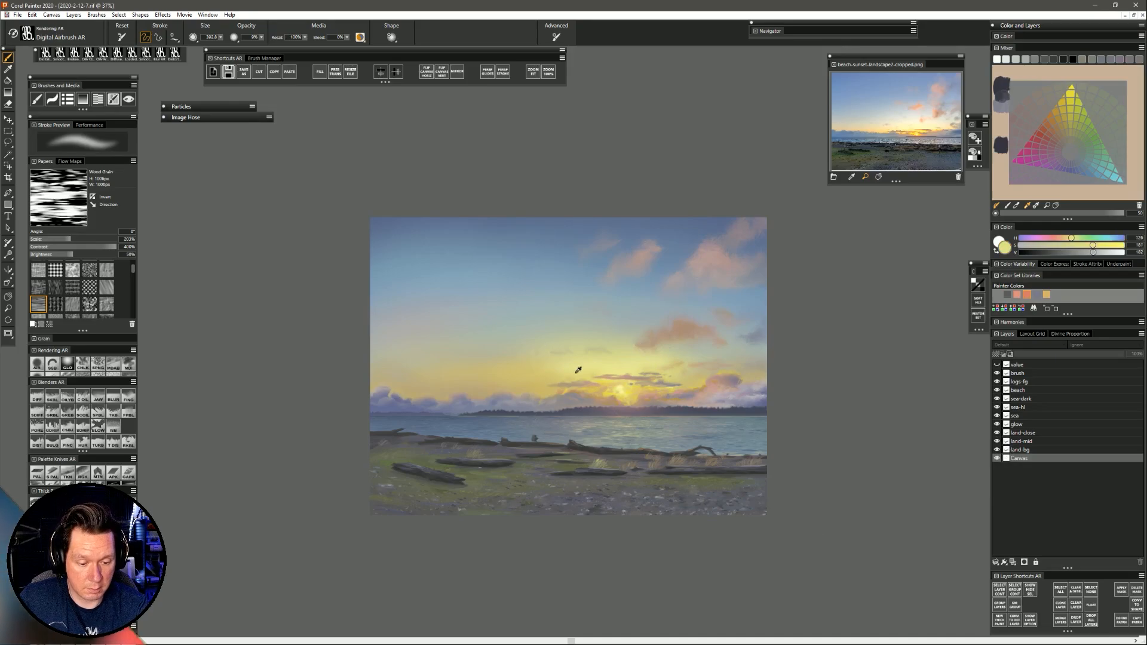
{"action": "key", "text": "bracketleft"}
{"action": "key", "text": "bracketleft"}
{"action": "key", "text": "bracketleft"}
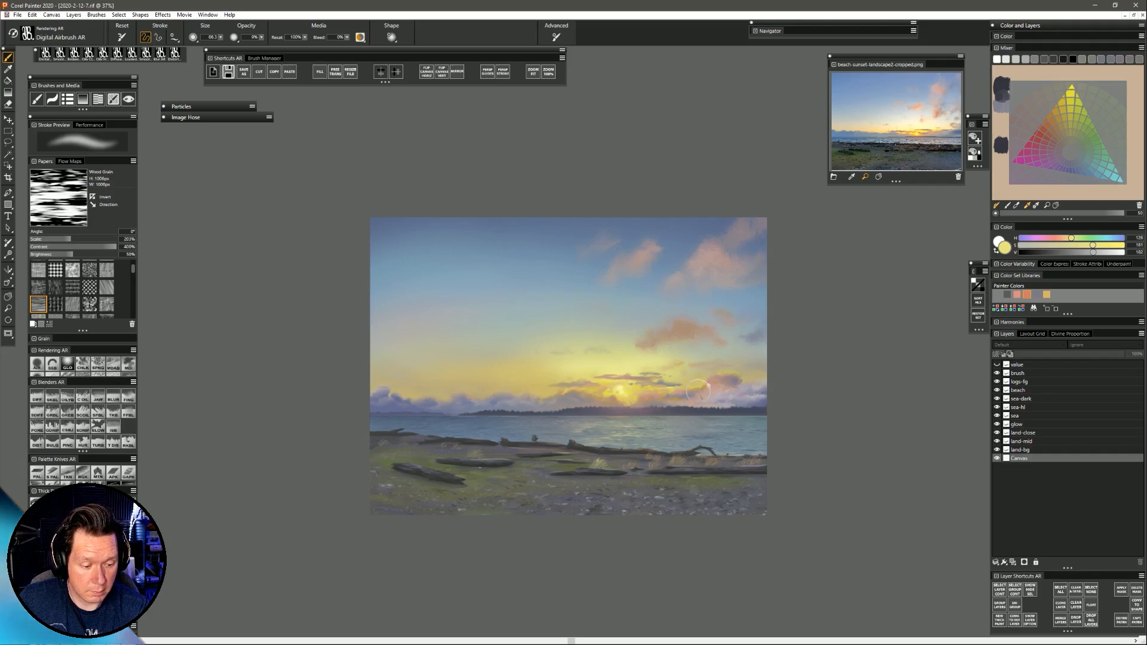
Airbrush a lightened magenta-pink tint around the horizon beside the sun with a small brush.
{"action": "left_click", "coordinate": [1031, 150]}
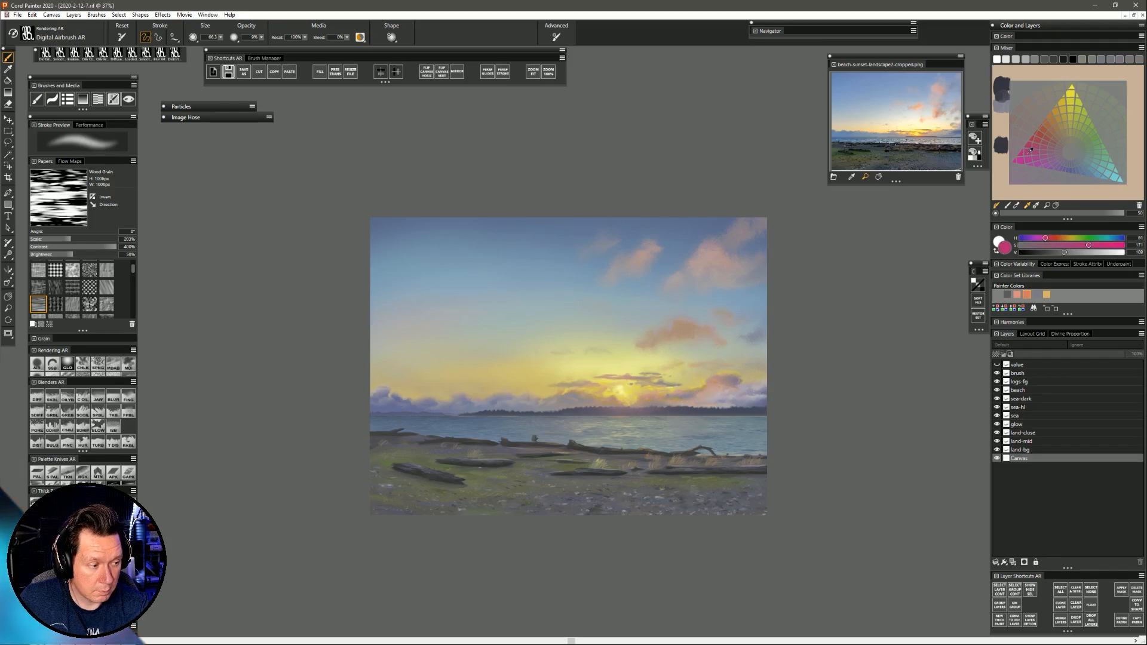
{"action": "left_click", "coordinate": [1095, 252]}
{"action": "left_click_drag", "start_coordinate": [647, 404], "coordinate": [643, 401]}
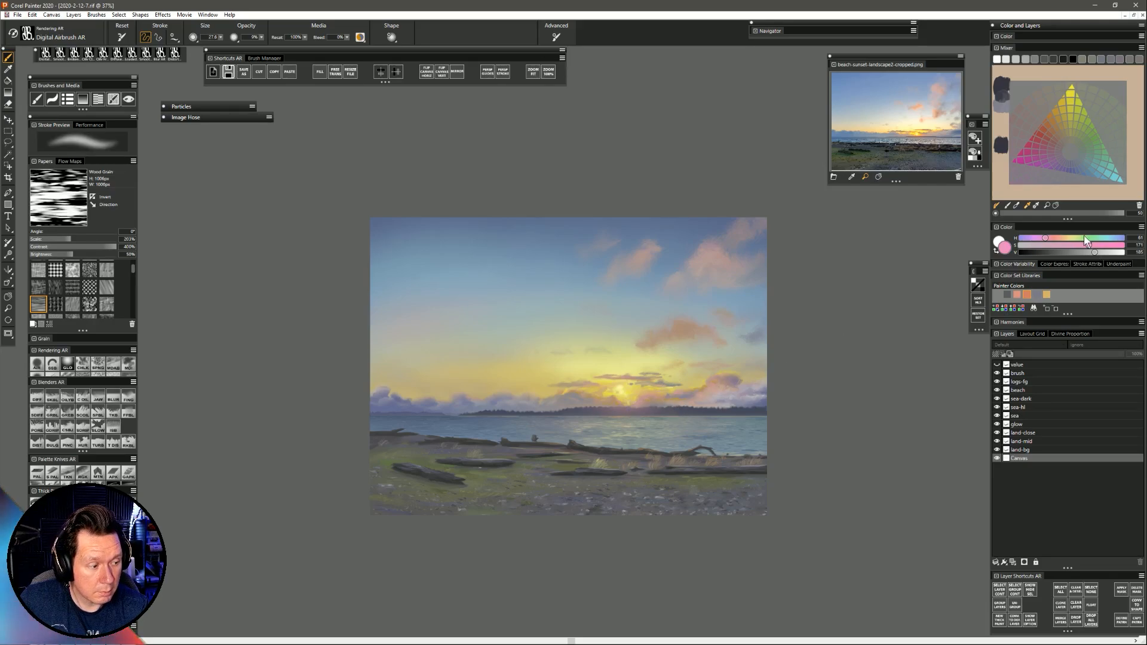
{"action": "left_click", "coordinate": [1104, 252]}
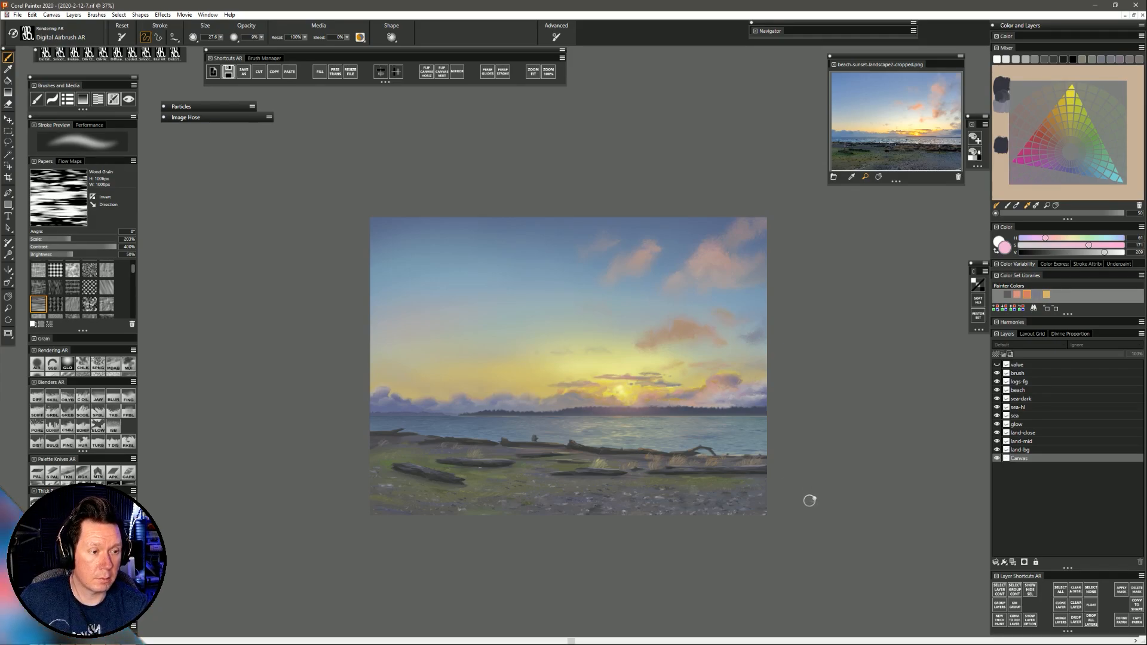
Airbrush golden and bright yellow over the sun with a larger brush to strengthen its glow.
{"action": "left_click", "coordinate": [1069, 93]}
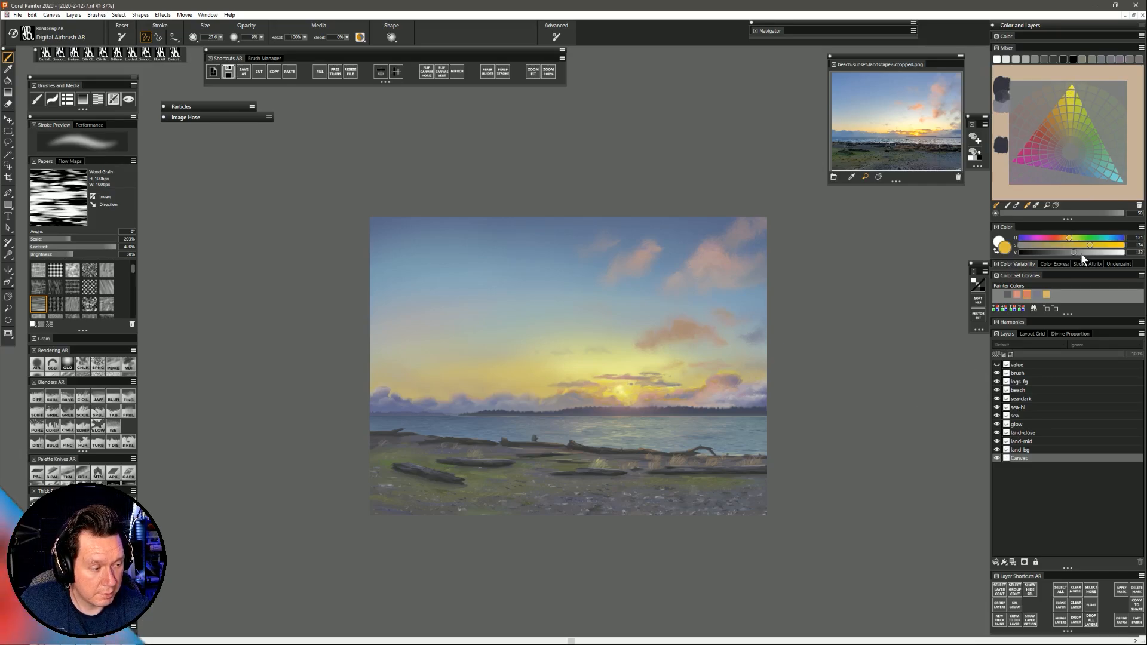
{"action": "key", "text": "]"}
{"action": "key", "text": "]"}
{"action": "key", "text": "]"}
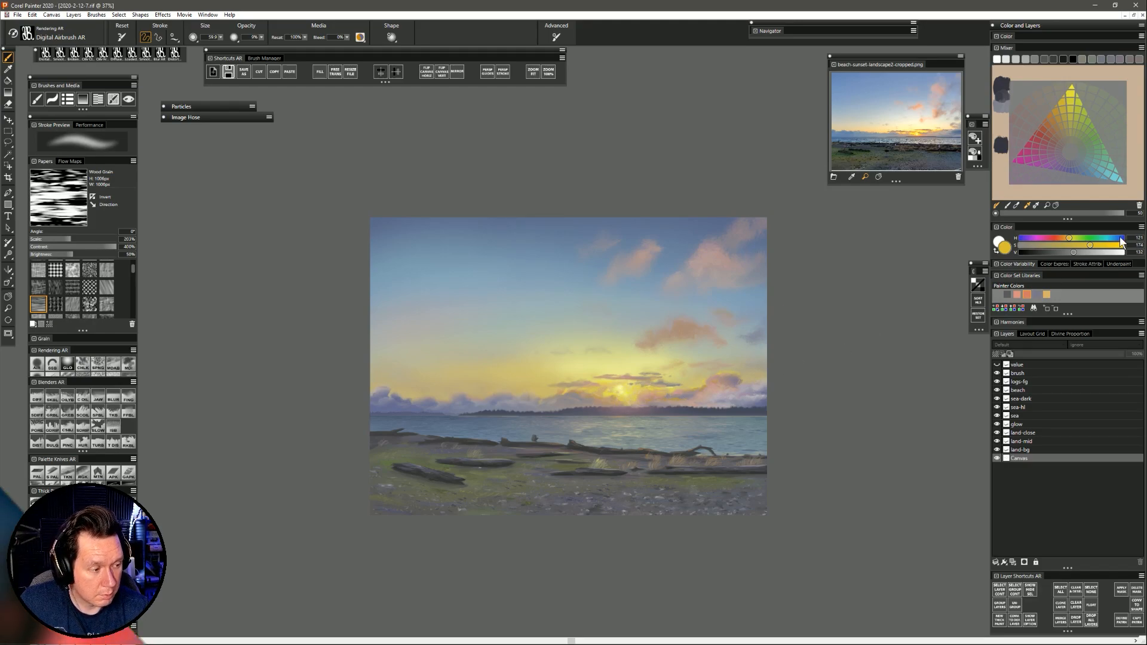
{"action": "left_click", "coordinate": [1074, 85]}
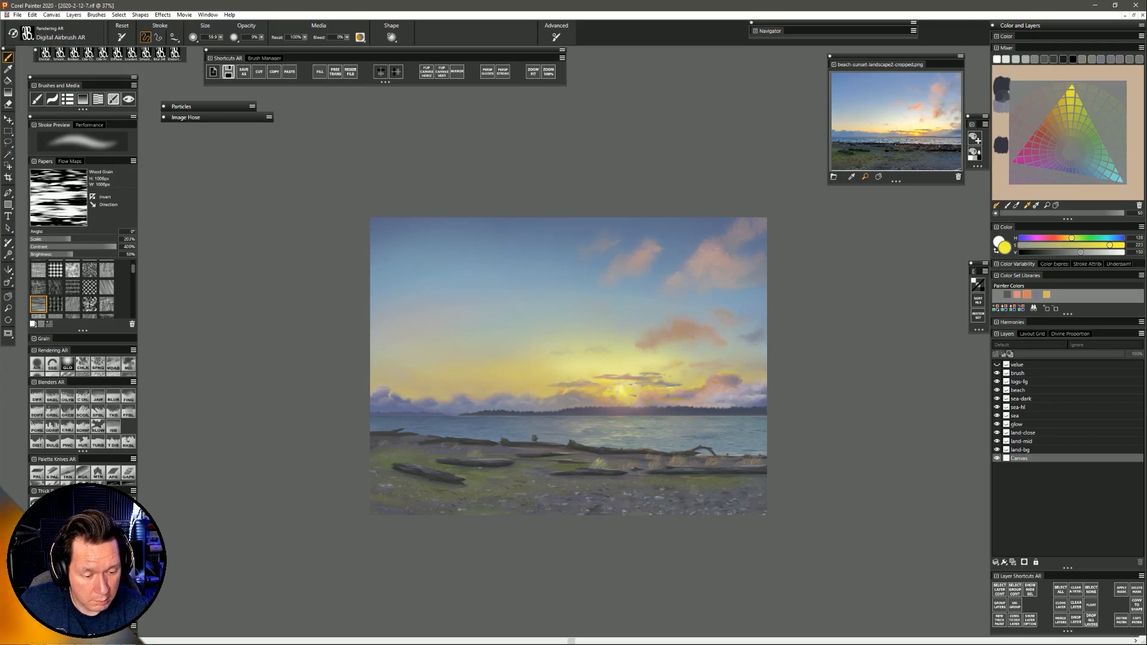
{"action": "left_click_drag", "start_coordinate": [618, 392], "coordinate": [622, 396]}
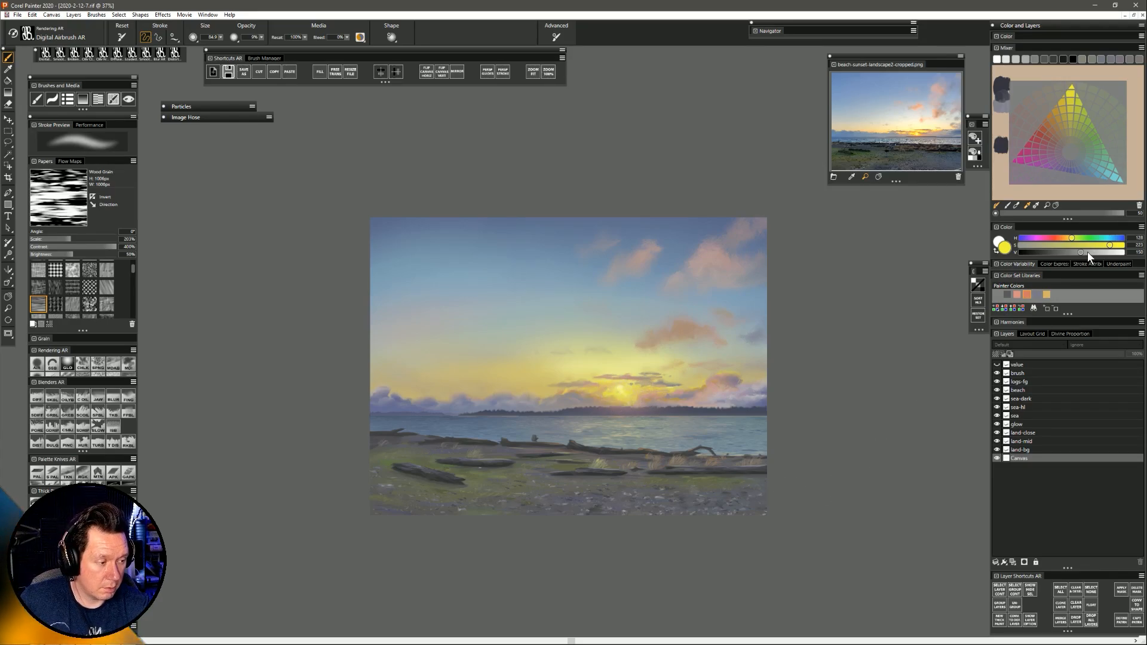
Airbrush a lightened pale yellow over the sun with a smaller Digital Airbrush.
{"action": "left_click_drag", "start_coordinate": [1087, 252], "coordinate": [1117, 255]}
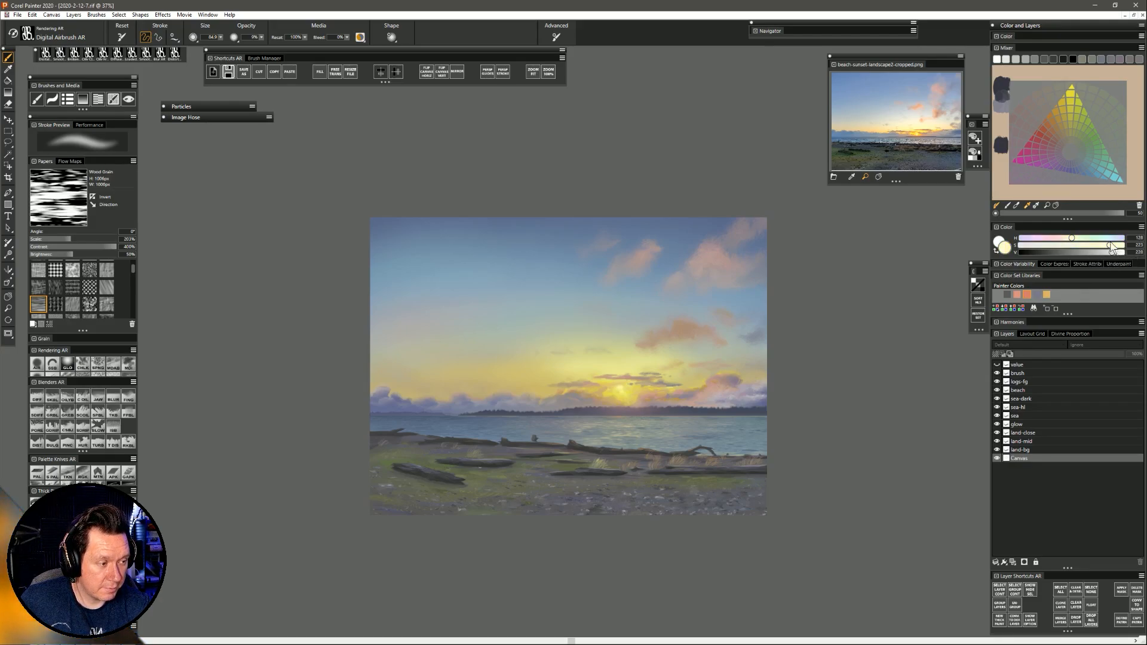
{"action": "left_click", "coordinate": [1073, 89]}
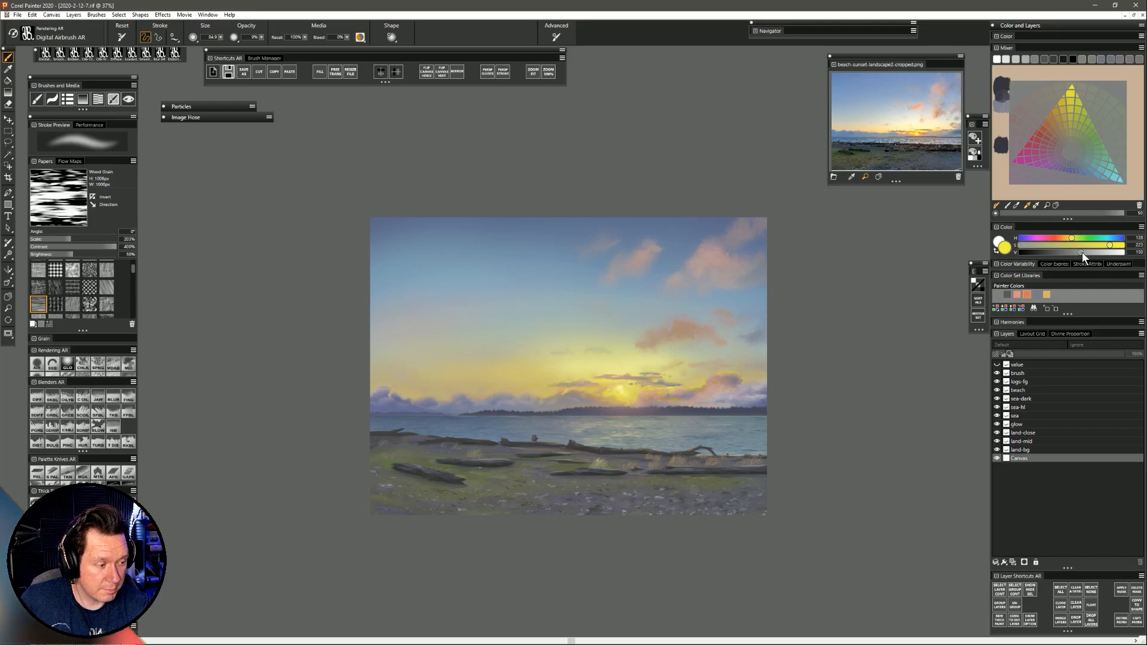
{"action": "left_click_drag", "start_coordinate": [1081, 252], "coordinate": [1098, 253]}
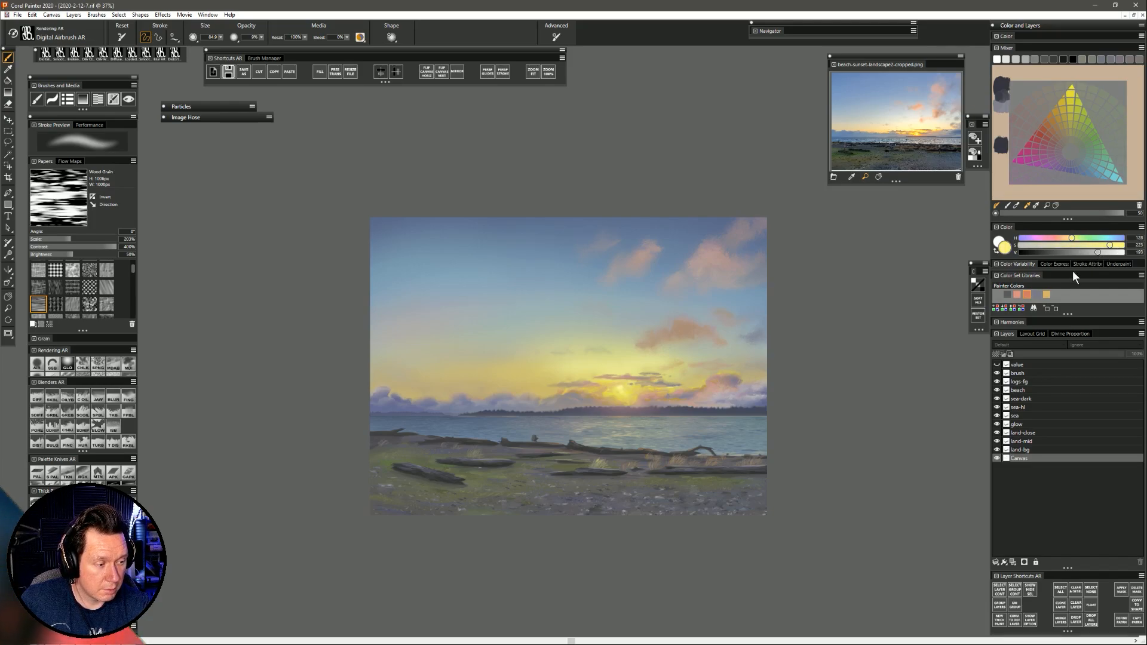
{"action": "key", "text": "bracketleft"}
{"action": "key", "text": "bracketleft"}
{"action": "key", "text": "bracketleft"}
{"action": "key", "text": "bracketleft"}
{"action": "key", "text": "bracketleft"}
{"action": "key", "text": "bracketleft"}
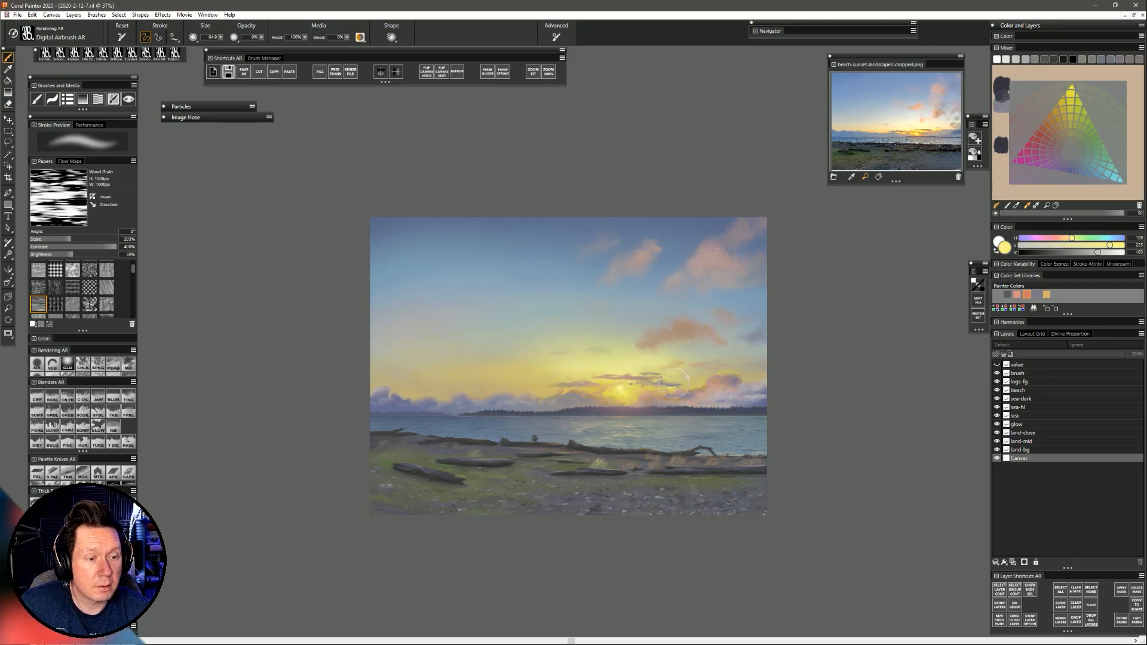
{"action": "key", "text": "bracketright"}
{"action": "key", "text": "bracketright"}
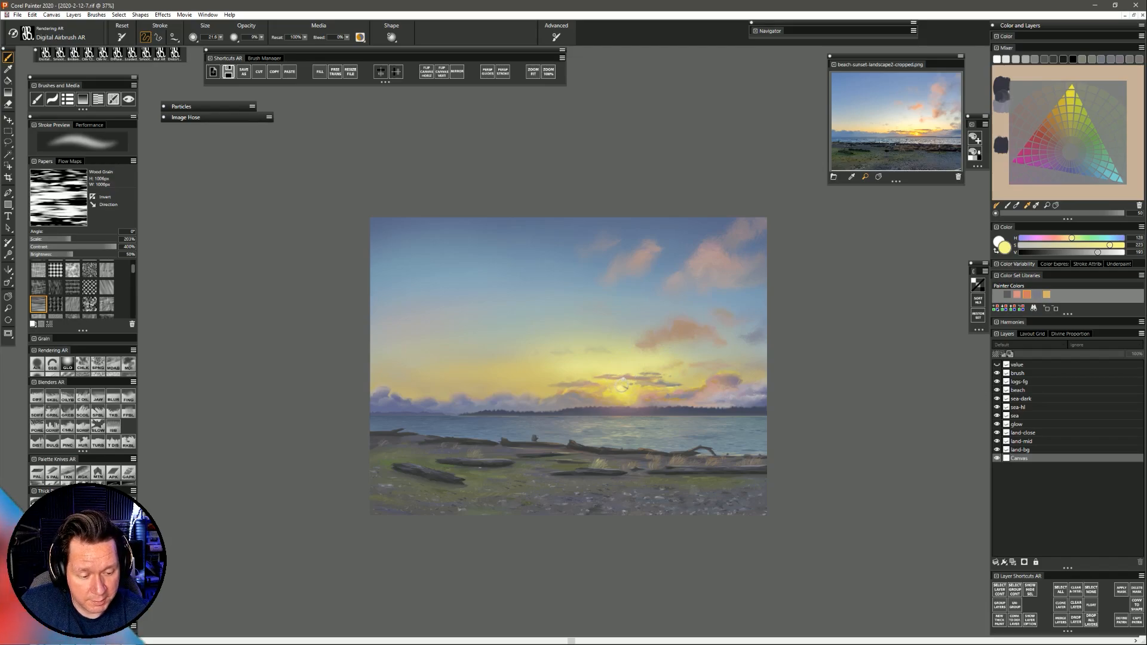
Lighten the yellow further and airbrush a highlight into the core of the sun with a small brush.
{"action": "left_click", "coordinate": [1110, 252]}
{"action": "left_click", "coordinate": [1106, 252]}
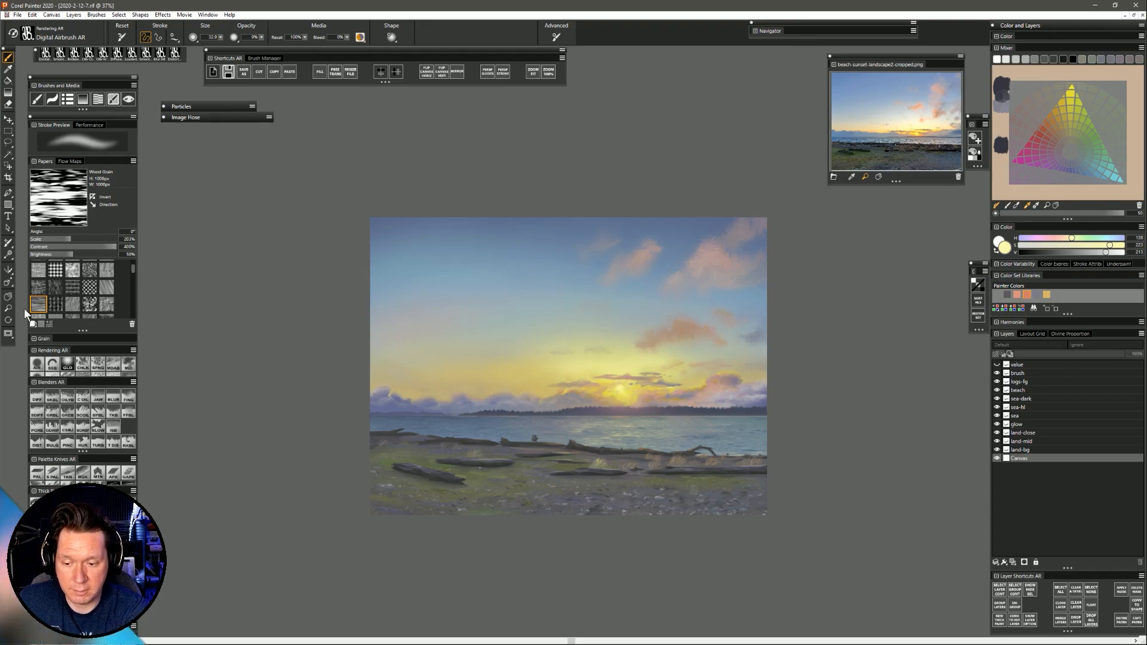
{"action": "left_click", "coordinate": [8, 309]}
{"action": "left_click_drag", "start_coordinate": [620, 407], "coordinate": [716, 412]}
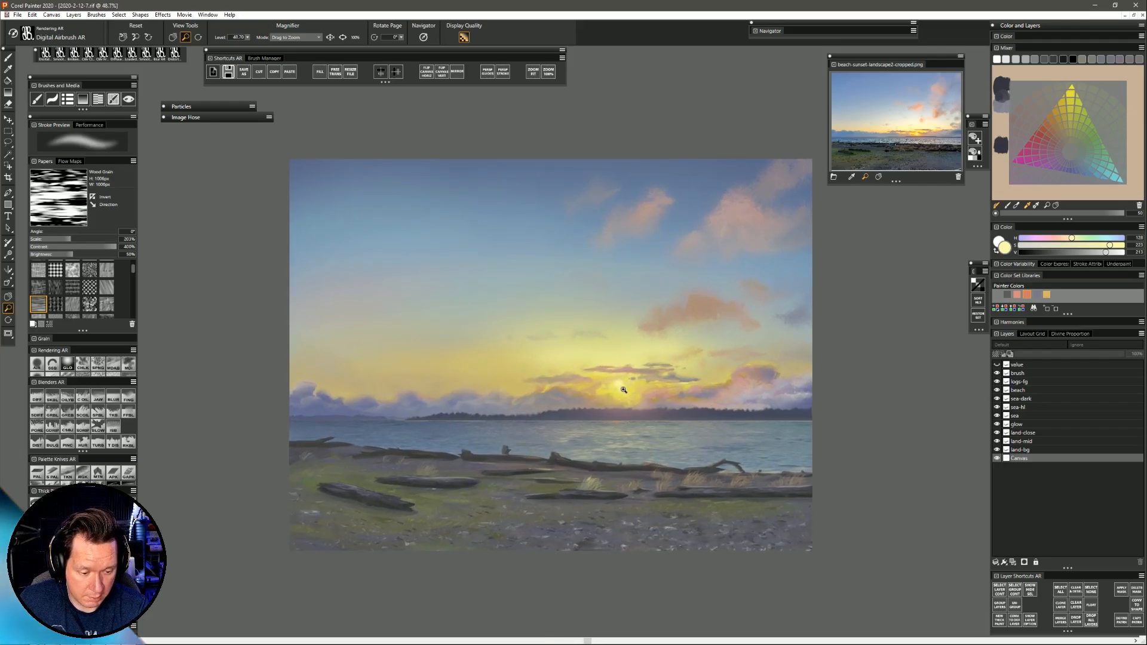
{"action": "key", "text": "b"}
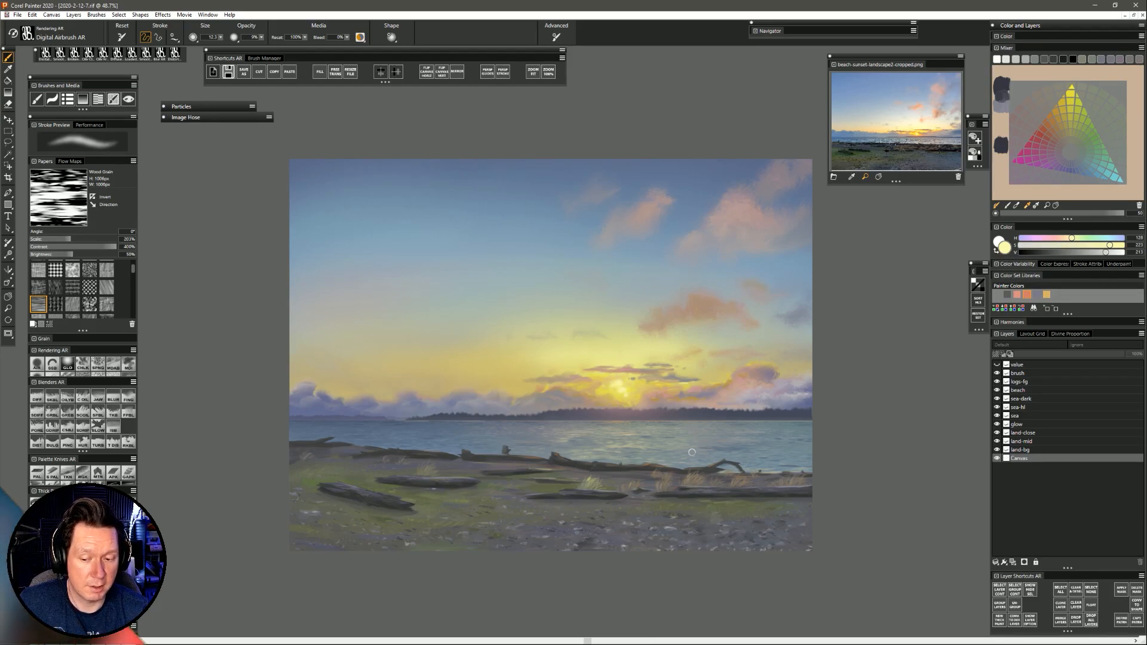
Touch up the driftwood and shore on the beach layer with the Smooth Palette Knife AR, using colours sampled from the painting.
{"action": "left_click", "coordinate": [52, 478]}
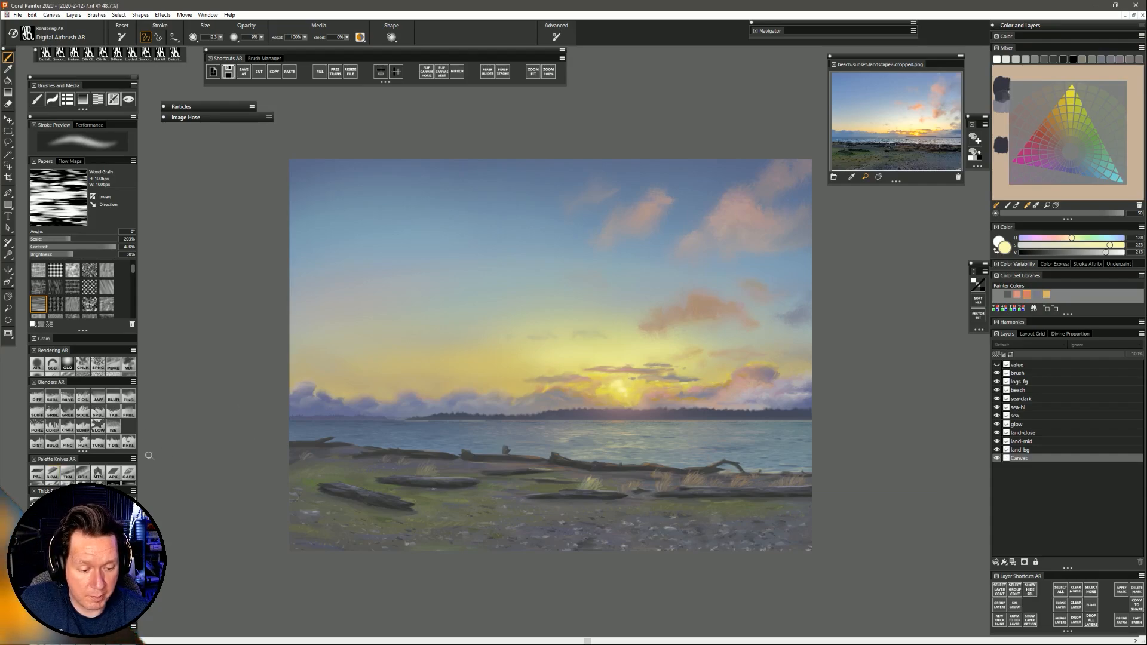
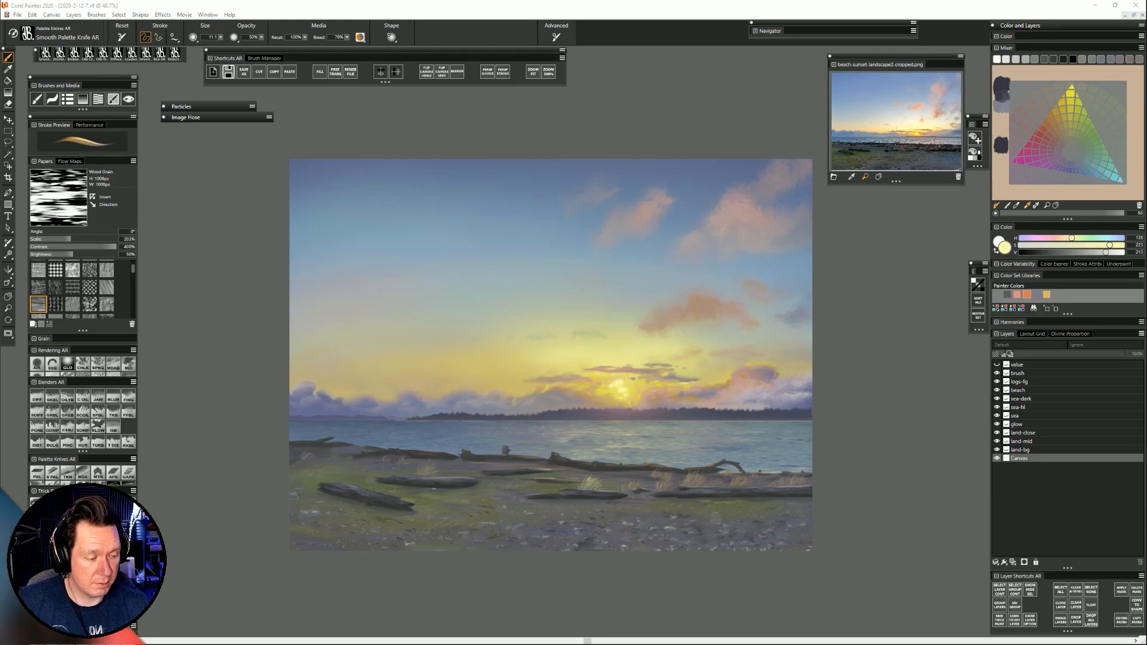
{"action": "left_click", "coordinate": [1023, 373]}
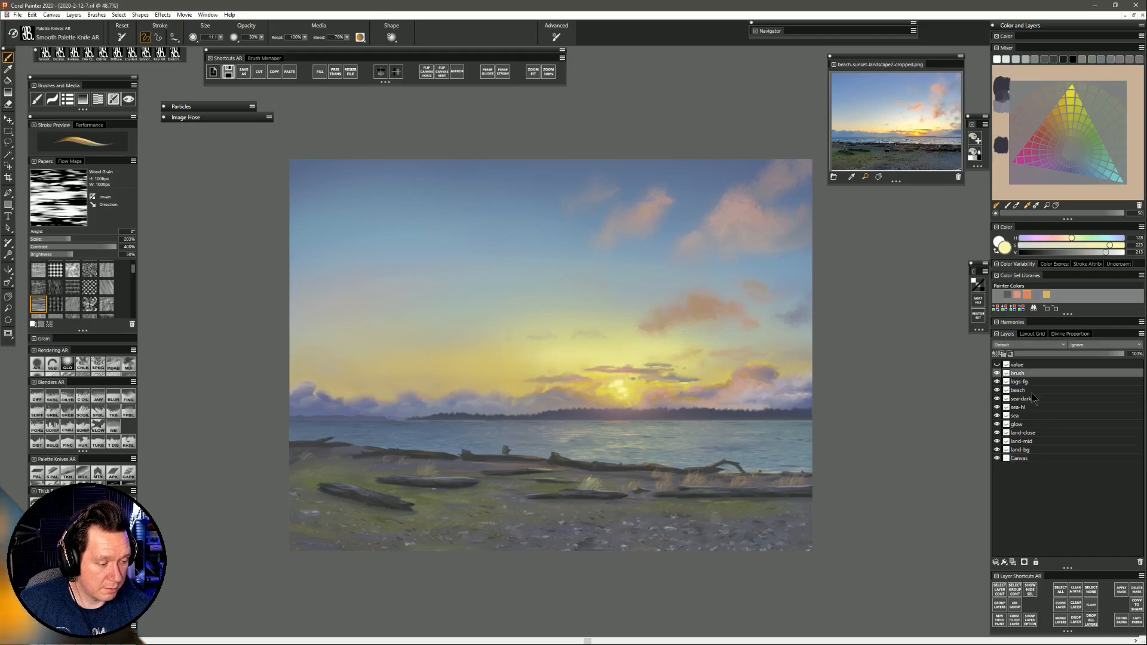
{"action": "key", "text": "Return"}
{"action": "left_click", "coordinate": [651, 288]}
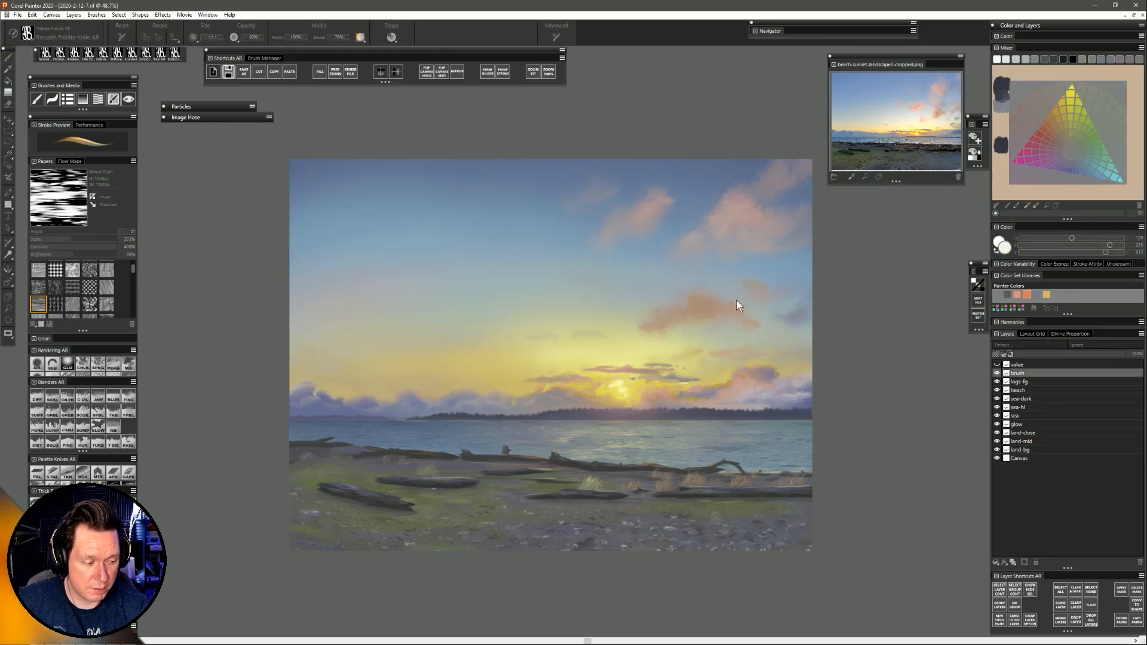
{"action": "left_click", "coordinate": [1033, 391]}
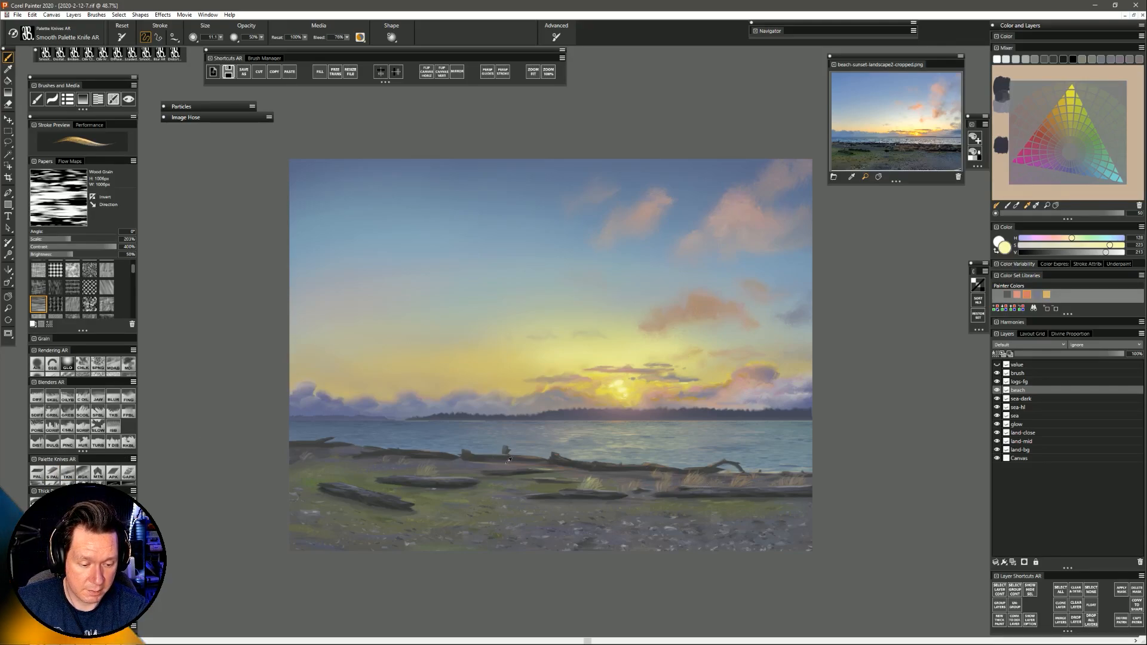
{"action": "left_click", "coordinate": [552, 404], "text": "alt"}
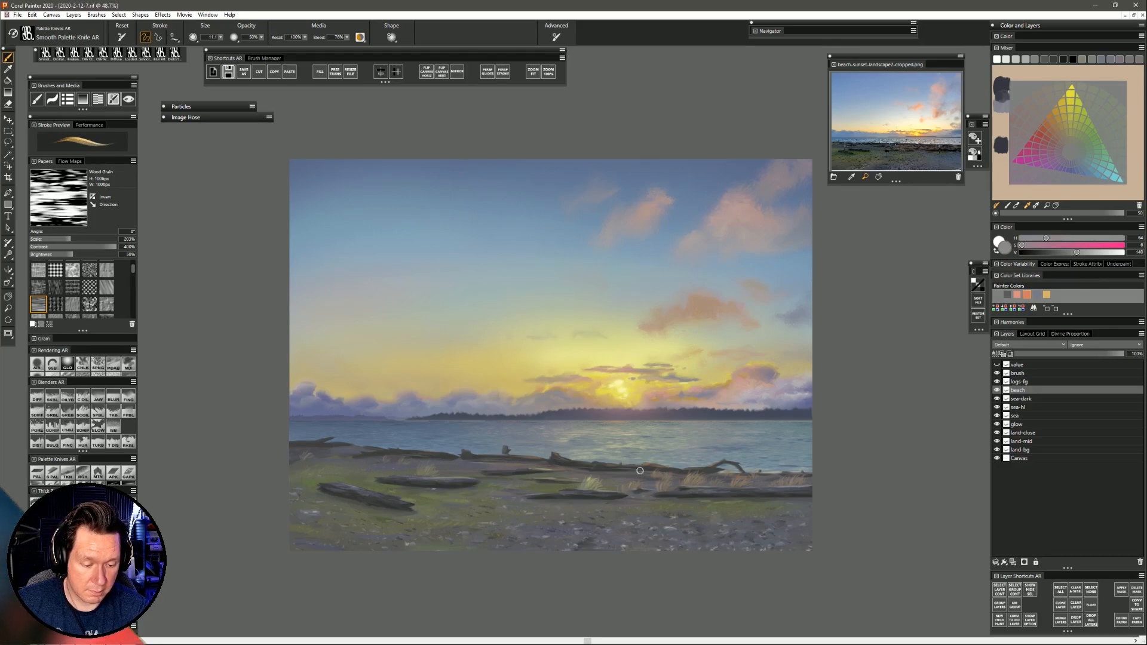
{"action": "left_click", "coordinate": [620, 468], "text": "alt"}
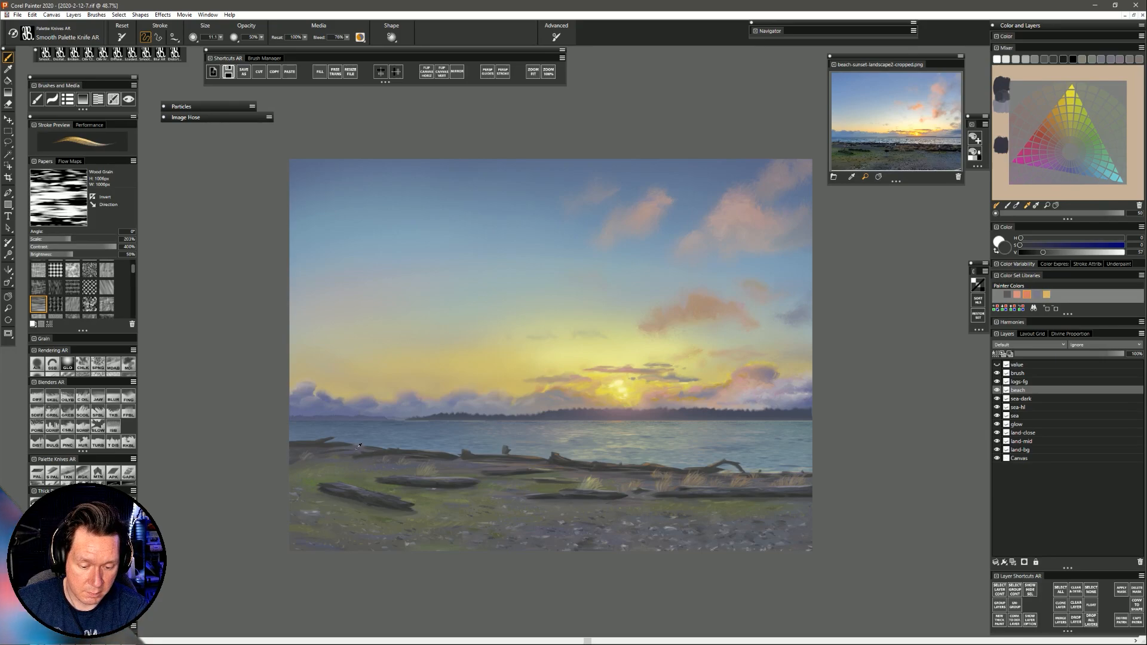
{"action": "left_click", "coordinate": [510, 462], "text": "alt"}
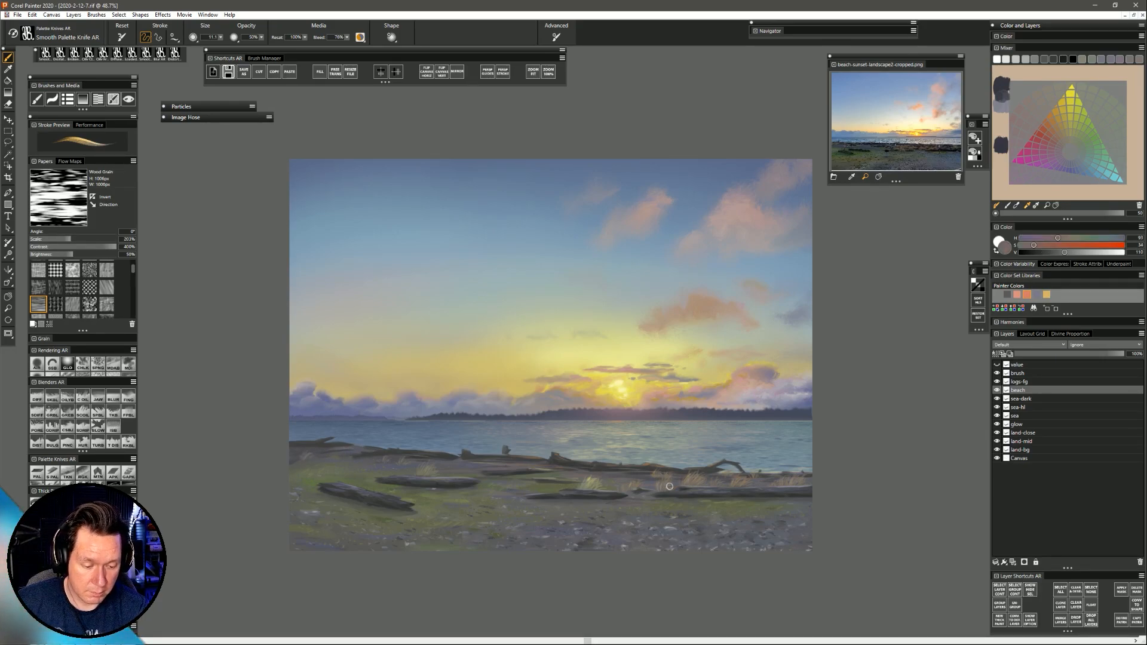
{"action": "left_click", "coordinate": [697, 377], "text": "alt"}
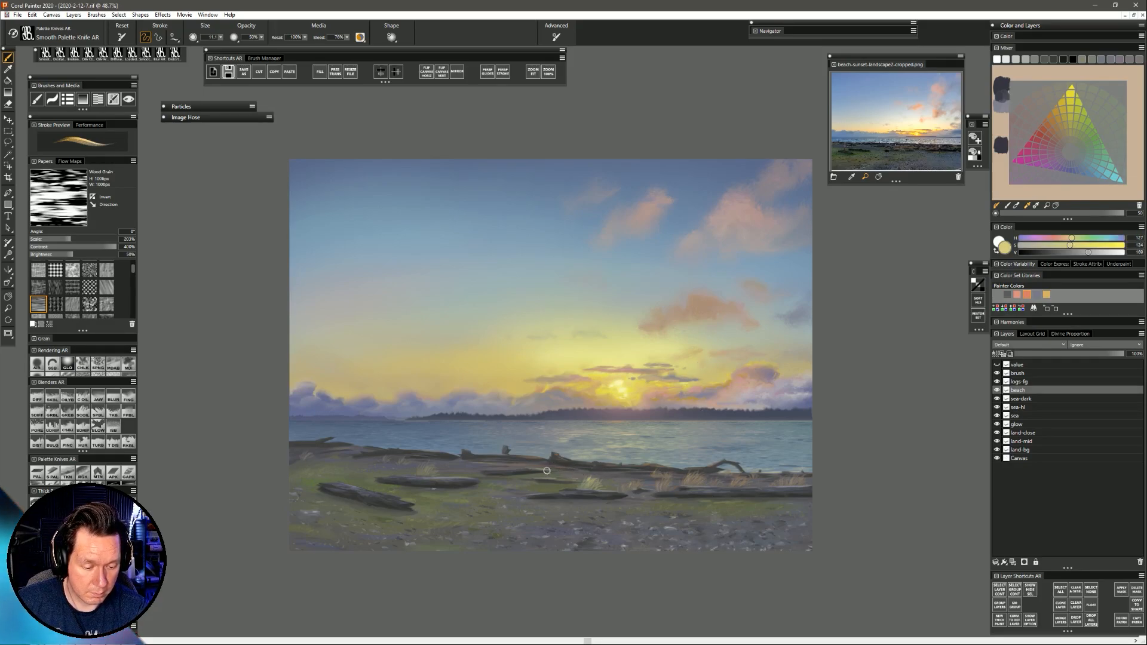
{"action": "left_click", "coordinate": [447, 474], "text": "alt"}
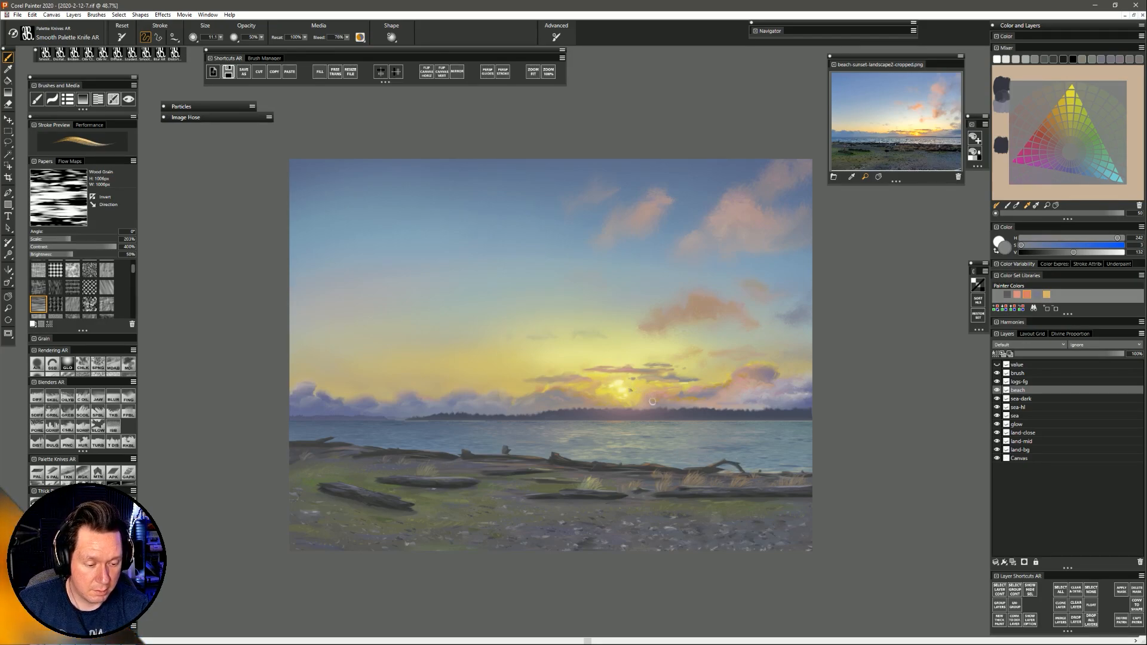
Add bright yellow palette knife strokes to the sun, using saturated yellow and pale yellow sampled from its glow.
{"action": "left_click", "coordinate": [623, 381], "text": "alt"}
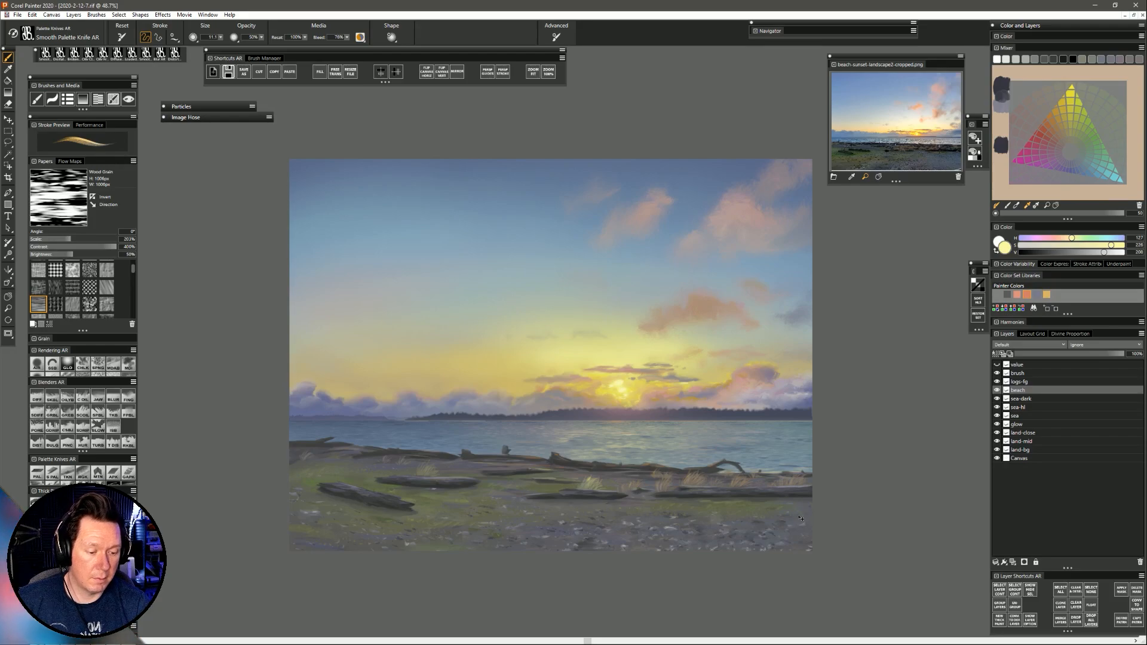
{"action": "left_click", "coordinate": [1073, 90]}
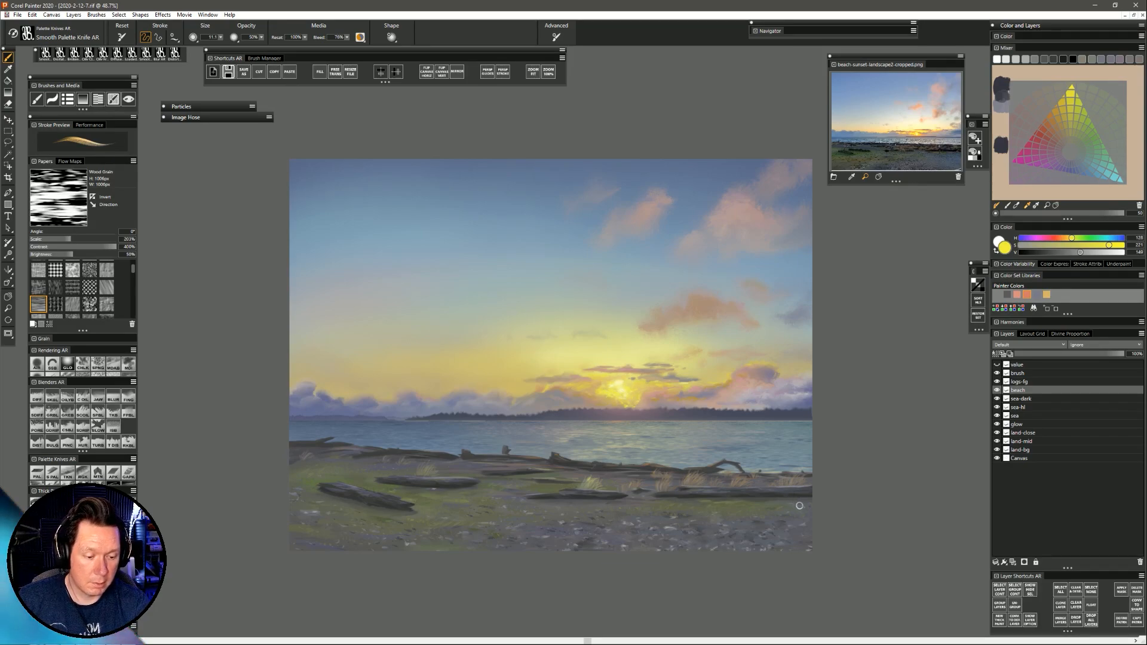
{"action": "left_click", "coordinate": [622, 380], "text": "alt"}
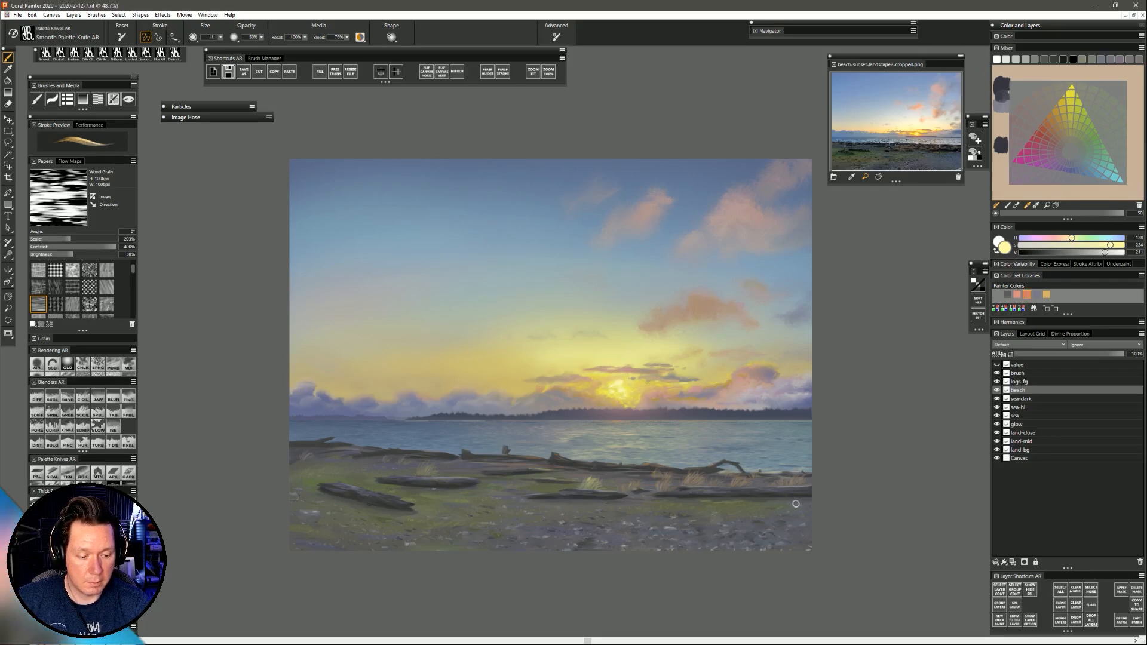
Soften the strokes around the sun with an enlarged Diffuse Blur AR blender.
{"action": "left_click", "coordinate": [37, 396]}
{"action": "key", "text": "bracketright"}
{"action": "key", "text": "bracketright"}
{"action": "key", "text": "bracketright"}
{"action": "key", "text": "bracketright"}
{"action": "key", "text": "bracketright"}
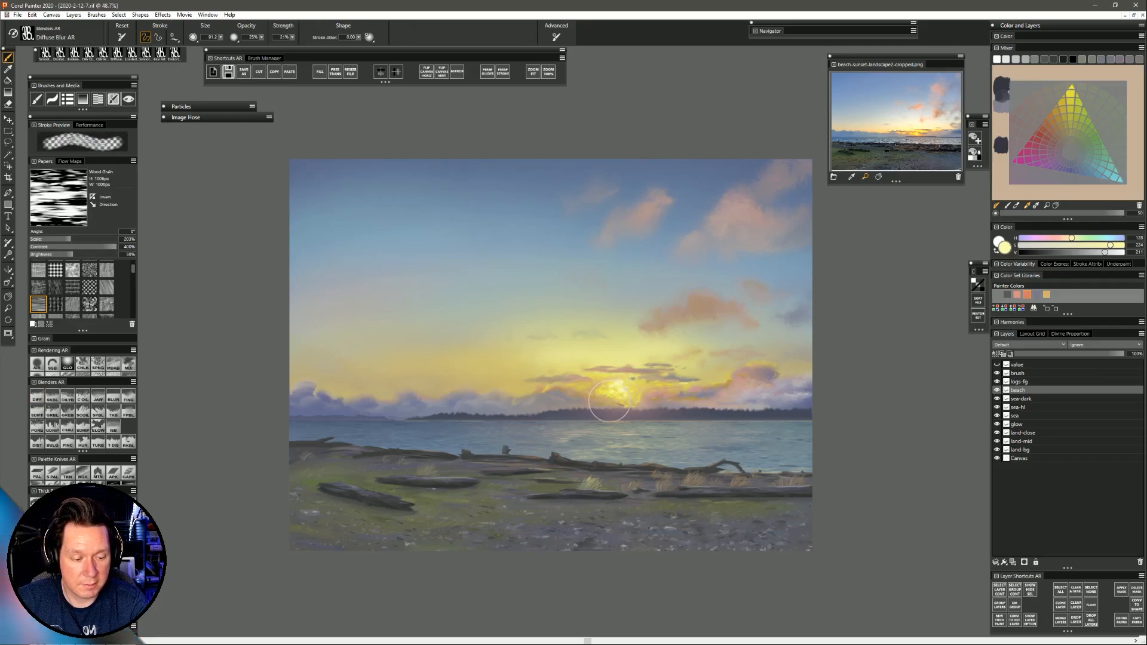
{"action": "mouse_move", "coordinate": [608, 405]}
{"action": "left_mouse_down"}
{"action": "mouse_move", "coordinate": [590, 370]}
{"action": "mouse_move", "coordinate": [621, 392]}
{"action": "mouse_move", "coordinate": [610, 405]}
{"action": "mouse_move", "coordinate": [642, 396]}
{"action": "mouse_move", "coordinate": [615, 408]}
{"action": "mouse_move", "coordinate": [608, 396]}
{"action": "mouse_move", "coordinate": [735, 401]}
{"action": "mouse_move", "coordinate": [664, 397]}
{"action": "mouse_move", "coordinate": [645, 385]}
{"action": "mouse_move", "coordinate": [684, 393]}
{"action": "mouse_move", "coordinate": [624, 374]}
{"action": "left_mouse_up"}
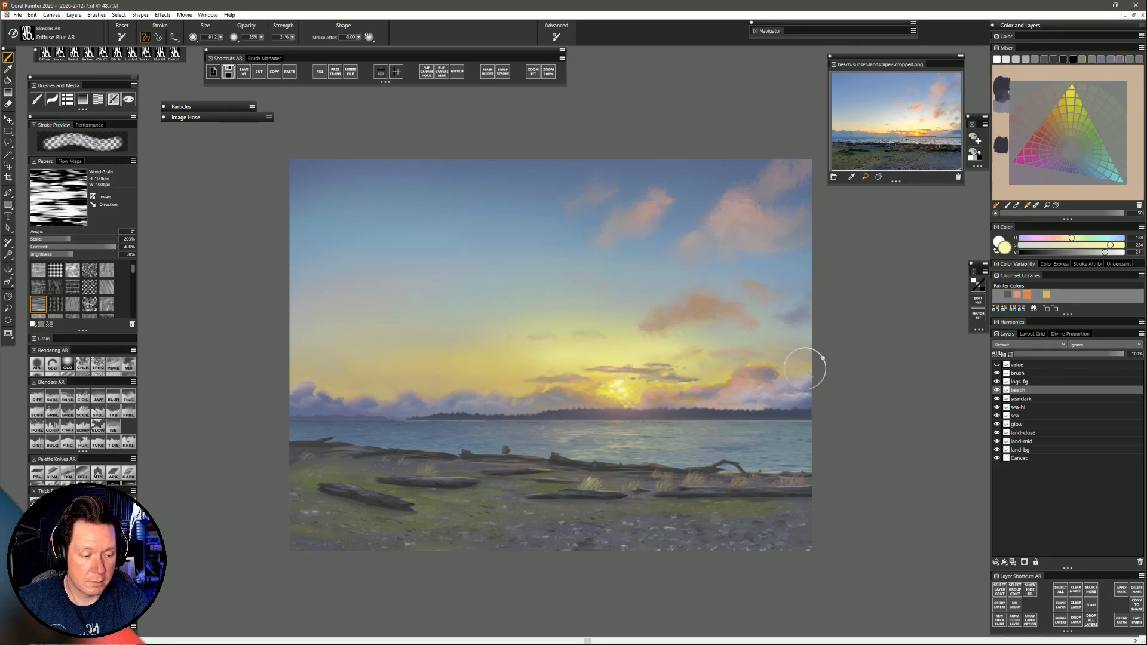
Blend the horizon clouds and the sky around them with the Diffuse Blur AR at varying brush sizes.
{"action": "key", "text": "bracketleft"}
{"action": "key", "text": "bracketleft"}
{"action": "key", "text": "bracketleft"}
{"action": "key", "text": "bracketleft"}
{"action": "key", "text": "bracketleft"}
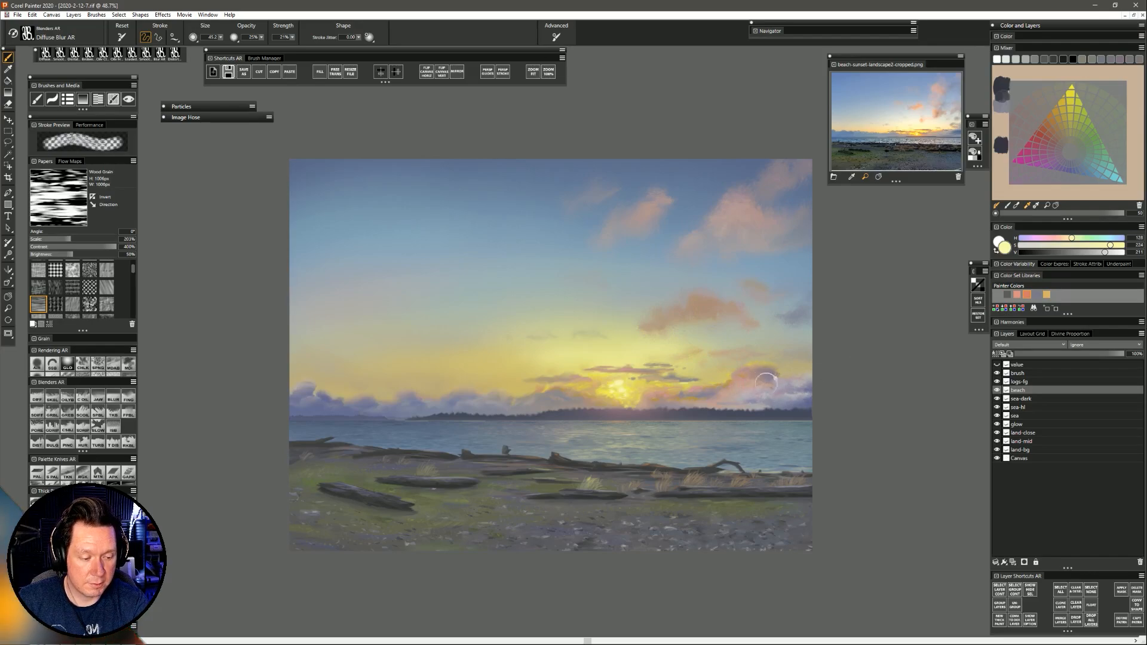
{"action": "left_click_drag", "start_coordinate": [481, 393], "coordinate": [499, 393]}
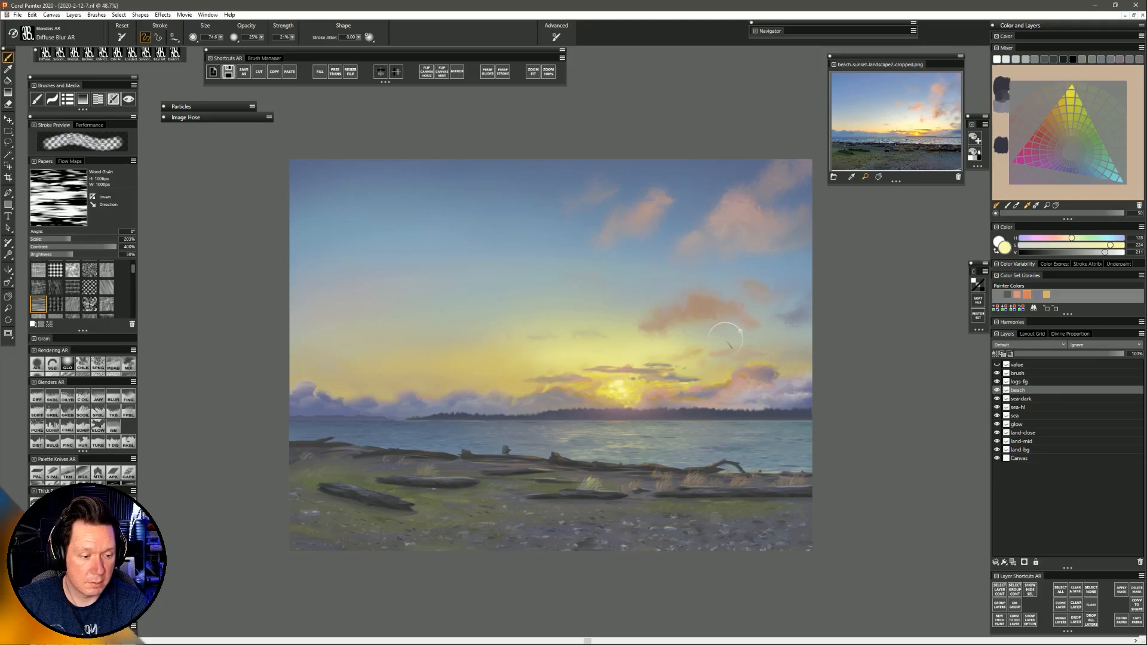
{"action": "key", "text": "bracketright"}
{"action": "key", "text": "bracketright"}
{"action": "key", "text": "bracketright"}
{"action": "key", "text": "bracketright"}
{"action": "key", "text": "bracketright"}
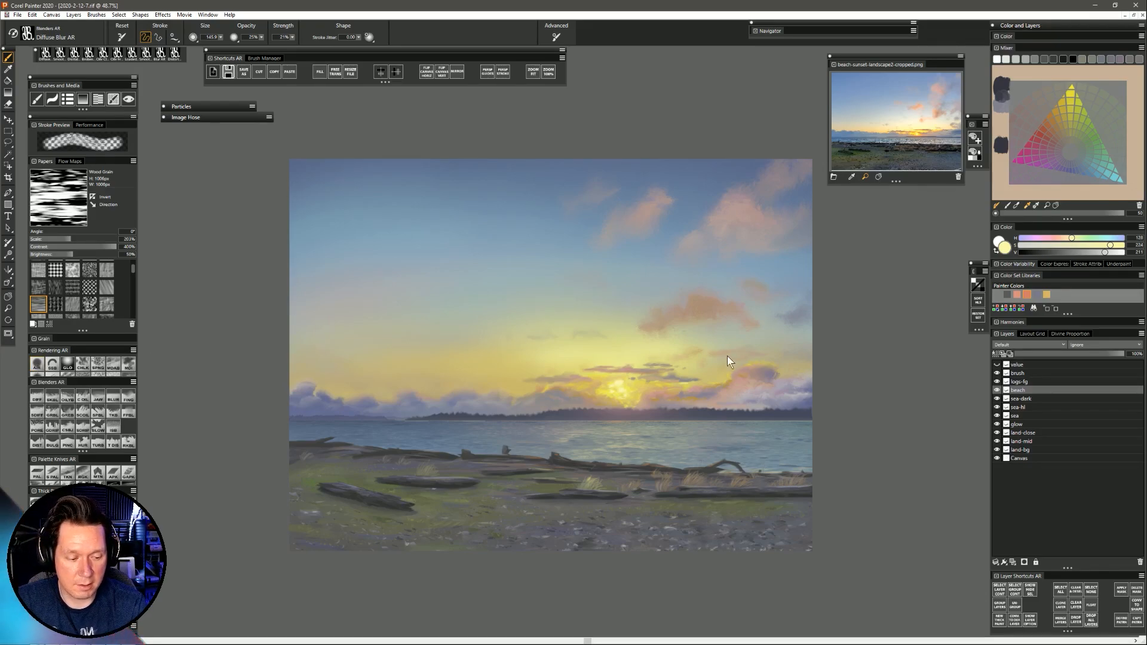
Airbrush pink sampled from the cloud beside the sun around the horizon clouds, ending on the Canvas with a smaller brush.
{"action": "key", "text": "F1"}
{"action": "left_click", "coordinate": [742, 379], "text": "alt"}
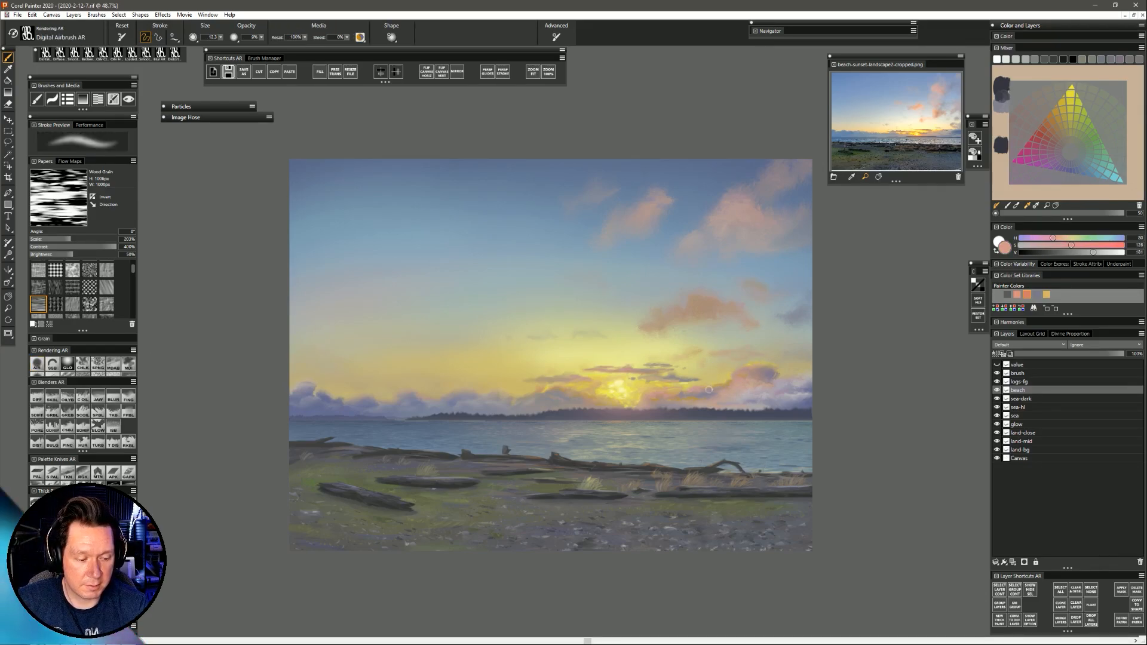
{"action": "left_click_drag", "start_coordinate": [697, 391], "coordinate": [691, 396]}
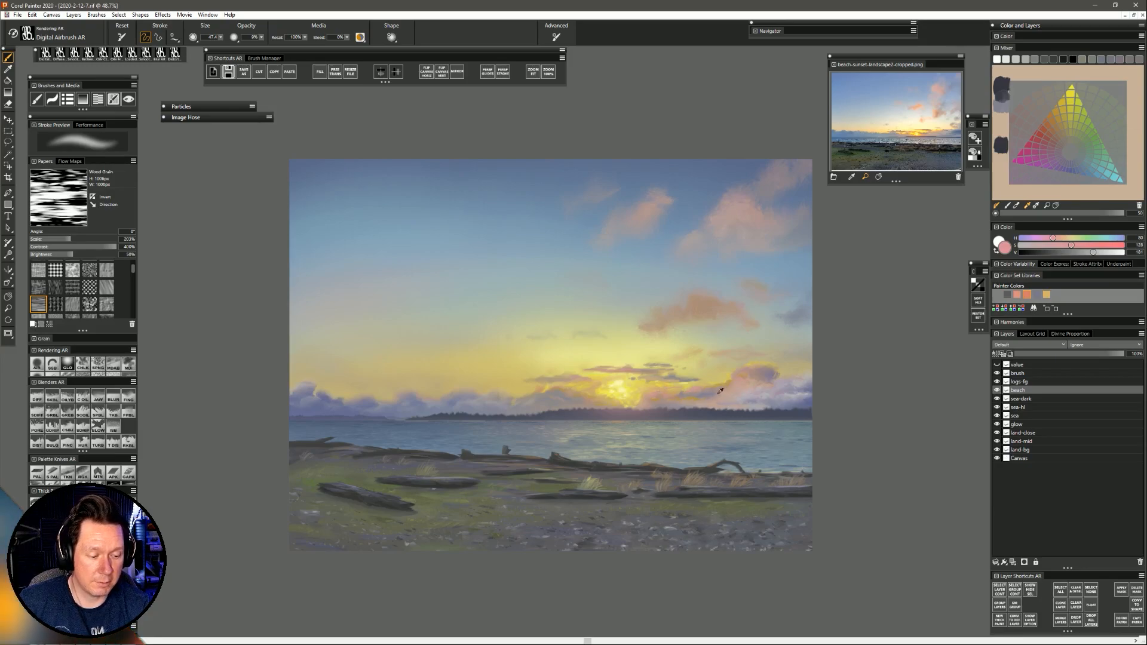
{"action": "left_click", "coordinate": [1032, 451]}
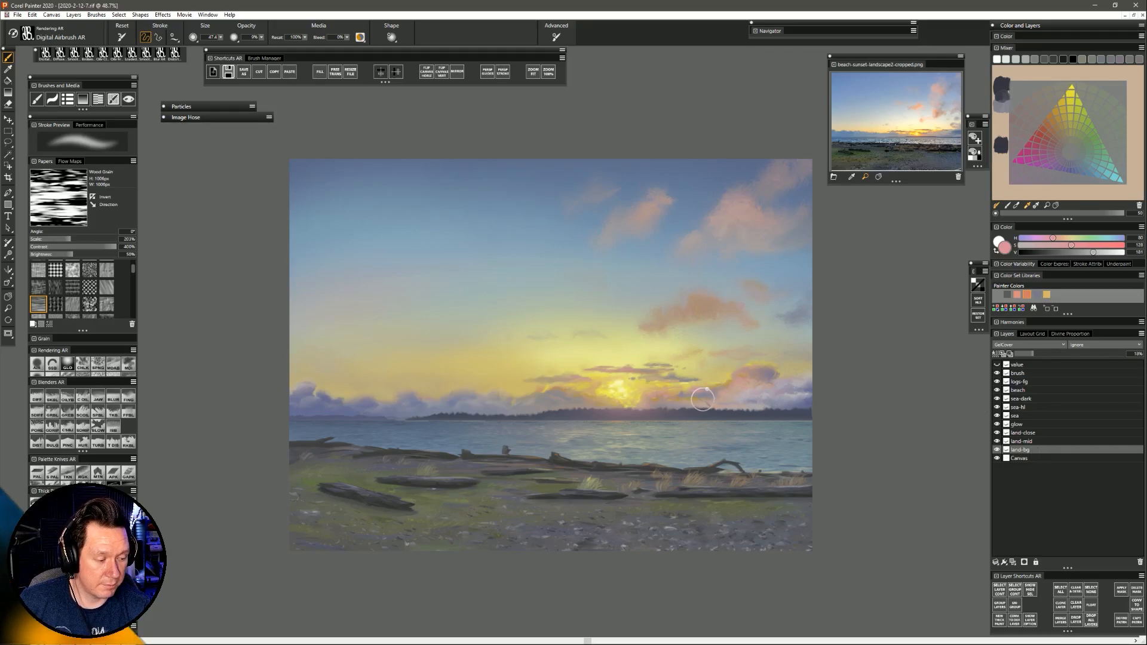
{"action": "left_click", "coordinate": [1033, 458]}
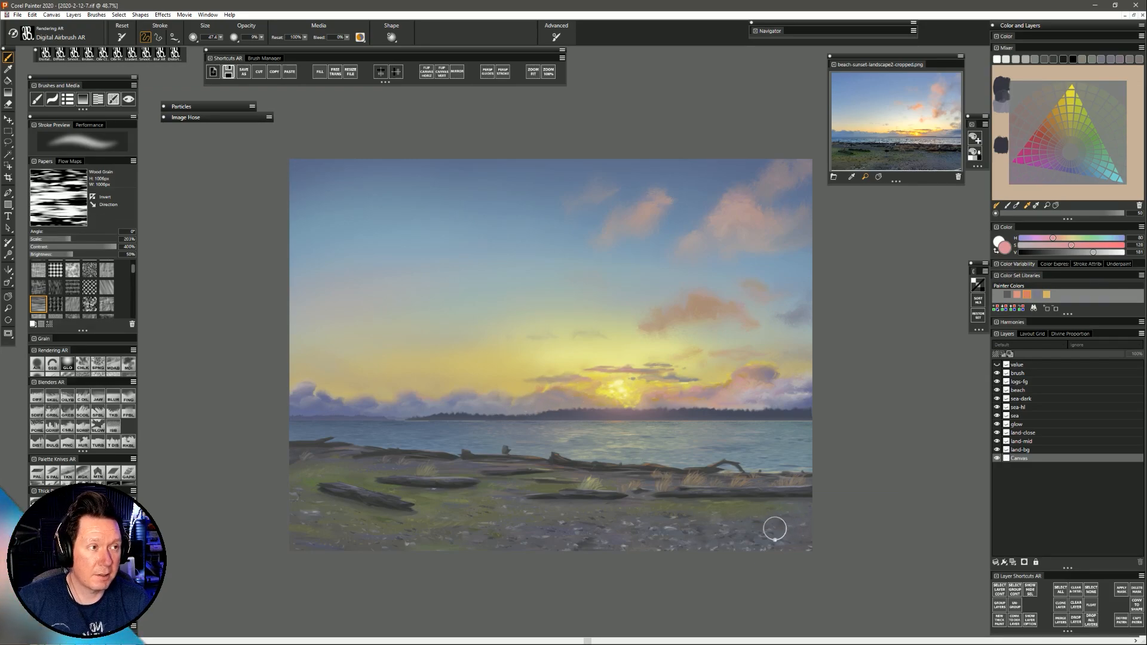
{"action": "key", "text": "["}
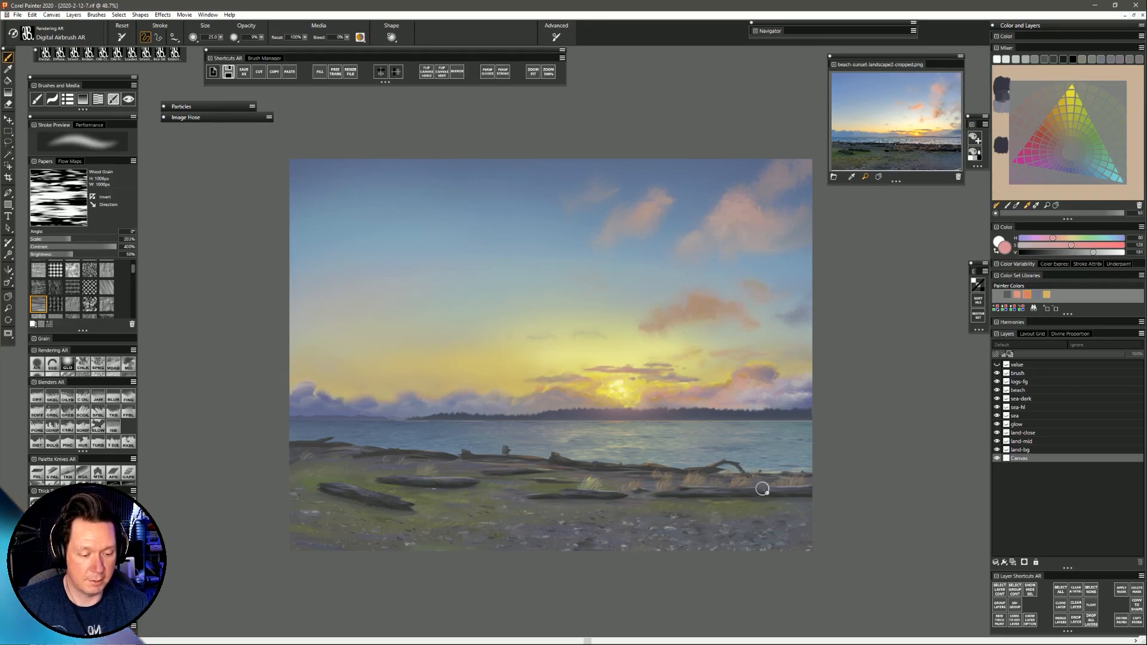
{"action": "left_click_drag", "start_coordinate": [813, 538], "coordinate": [784, 525]}
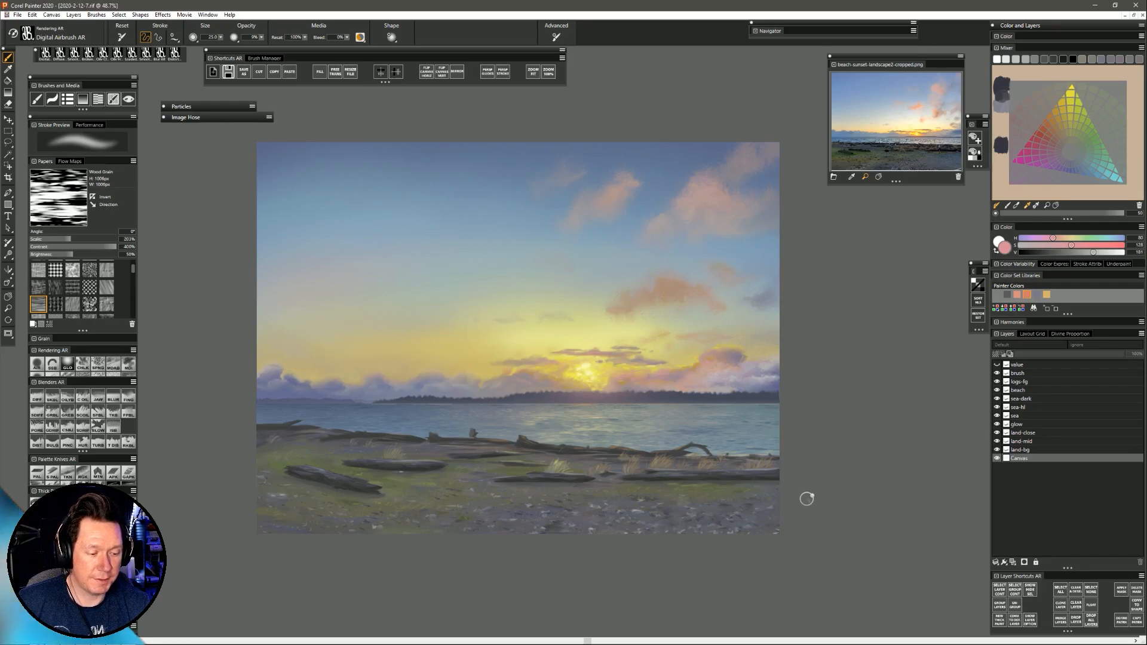
{"action": "mouse_move", "coordinate": [809, 513]}
{"action": "left_mouse_down"}
{"action": "mouse_move", "coordinate": [839, 504]}
{"action": "mouse_move", "coordinate": [828, 513]}
{"action": "left_mouse_up"}
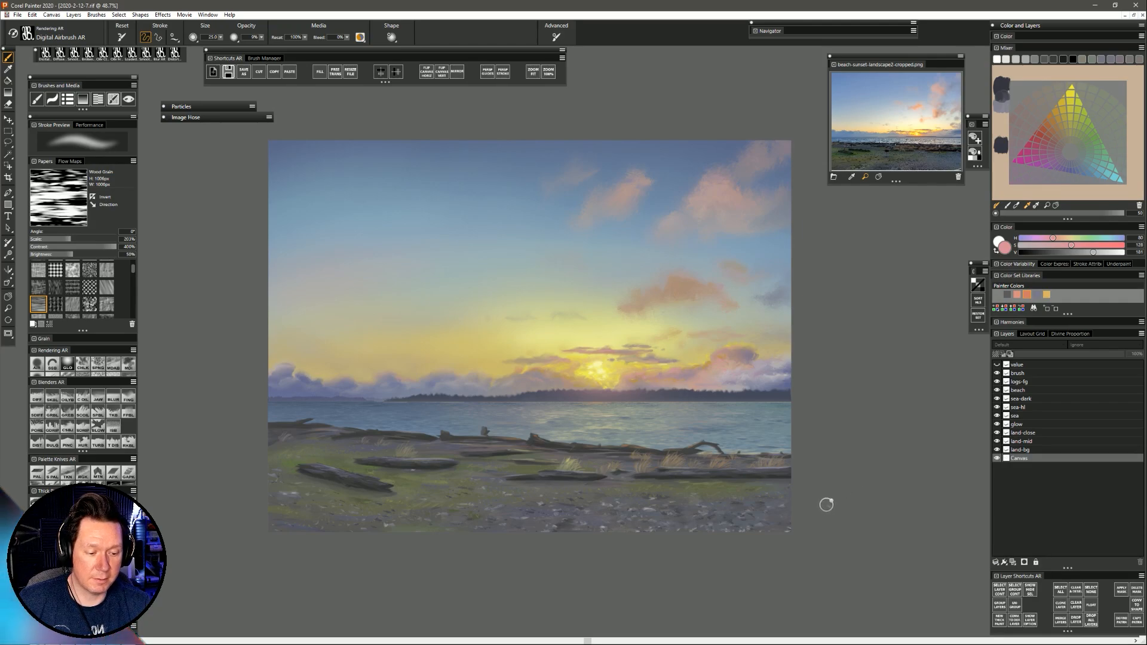
{"action": "left_click_drag", "start_coordinate": [823, 519], "coordinate": [835, 510]}
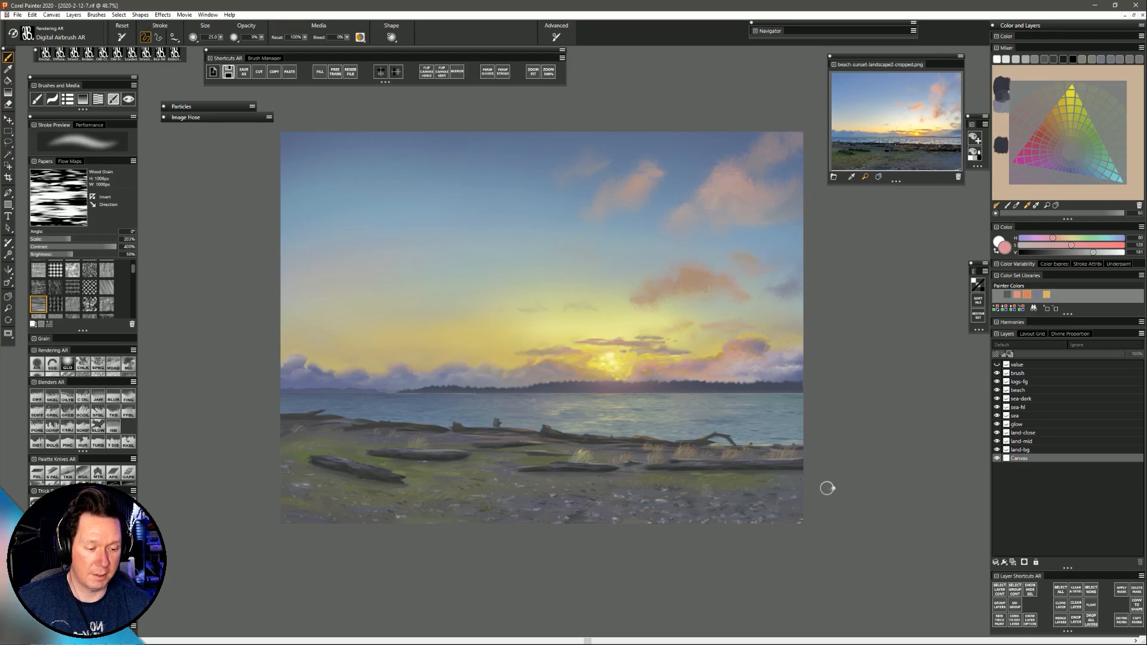
{"action": "left_click_drag", "start_coordinate": [828, 508], "coordinate": [823, 511]}
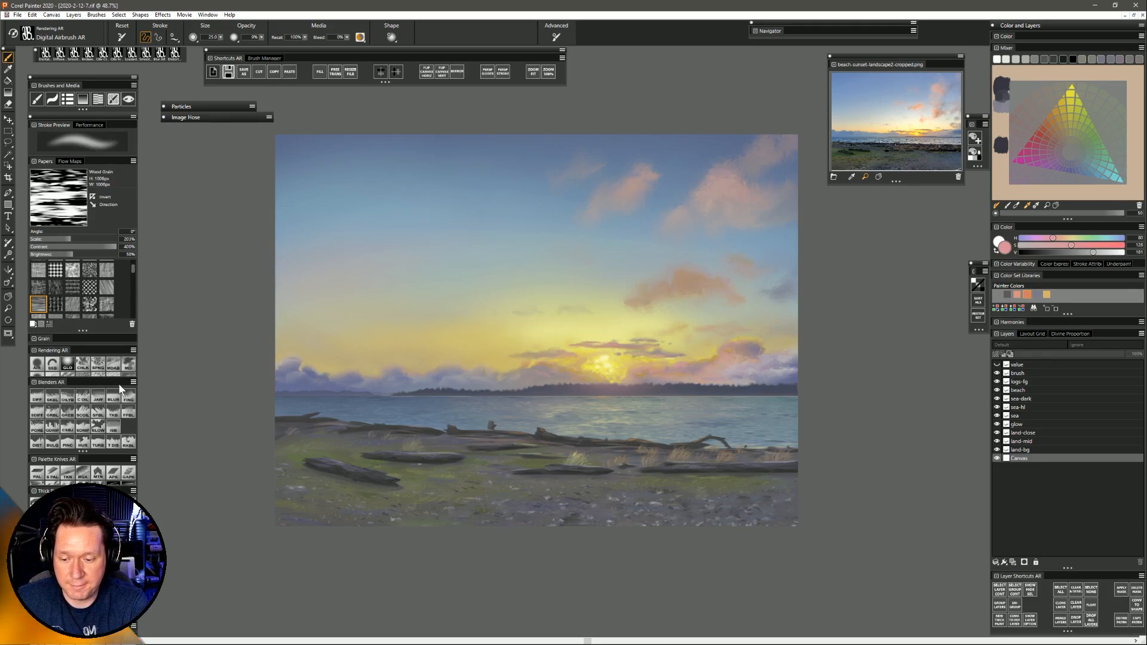
Touch up the sky around the sun with a smaller Digital Airbrush AR, using mixer oranges and yellow sampled from the sun's glow.
{"action": "left_click", "coordinate": [39, 366]}
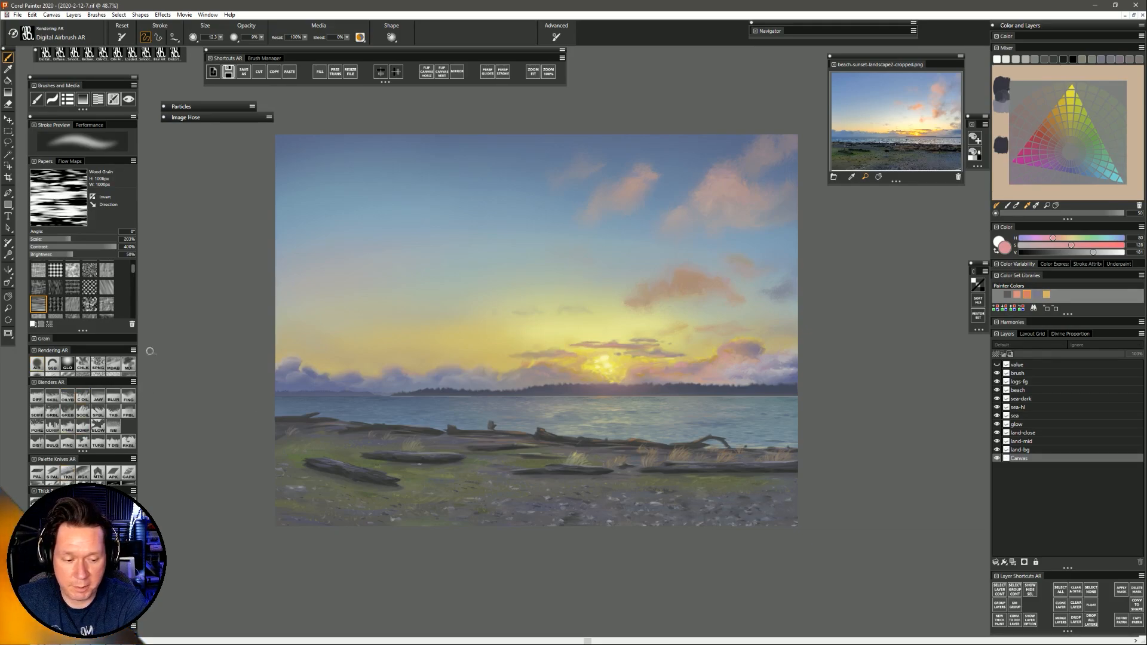
{"action": "left_click", "coordinate": [1059, 102]}
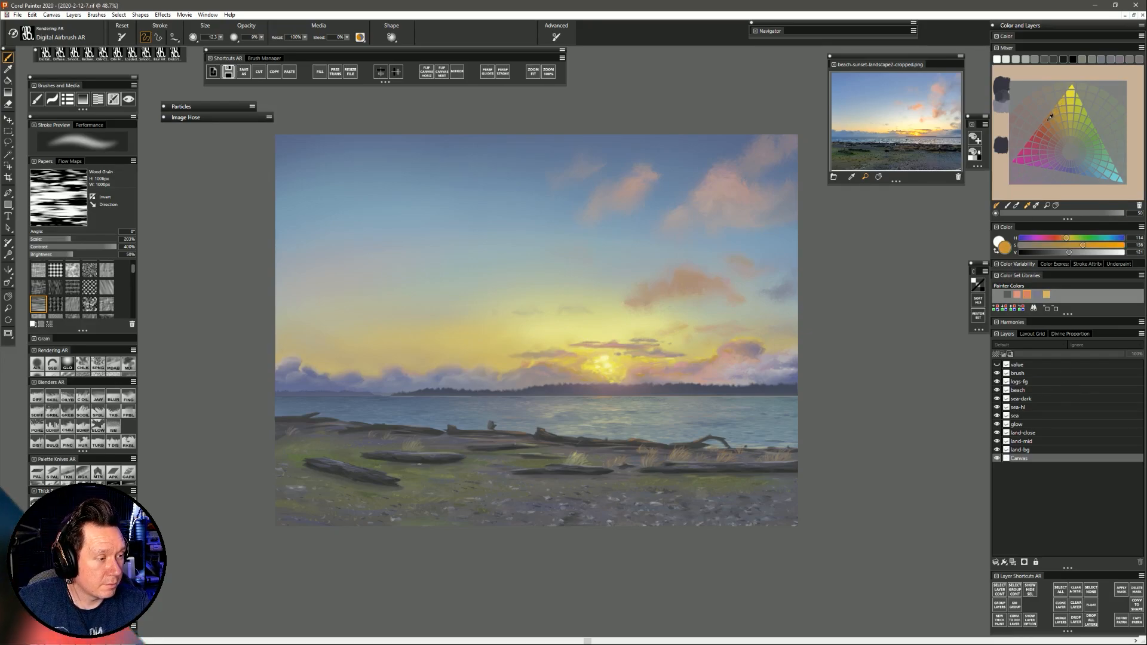
{"action": "left_click", "coordinate": [1075, 177]}
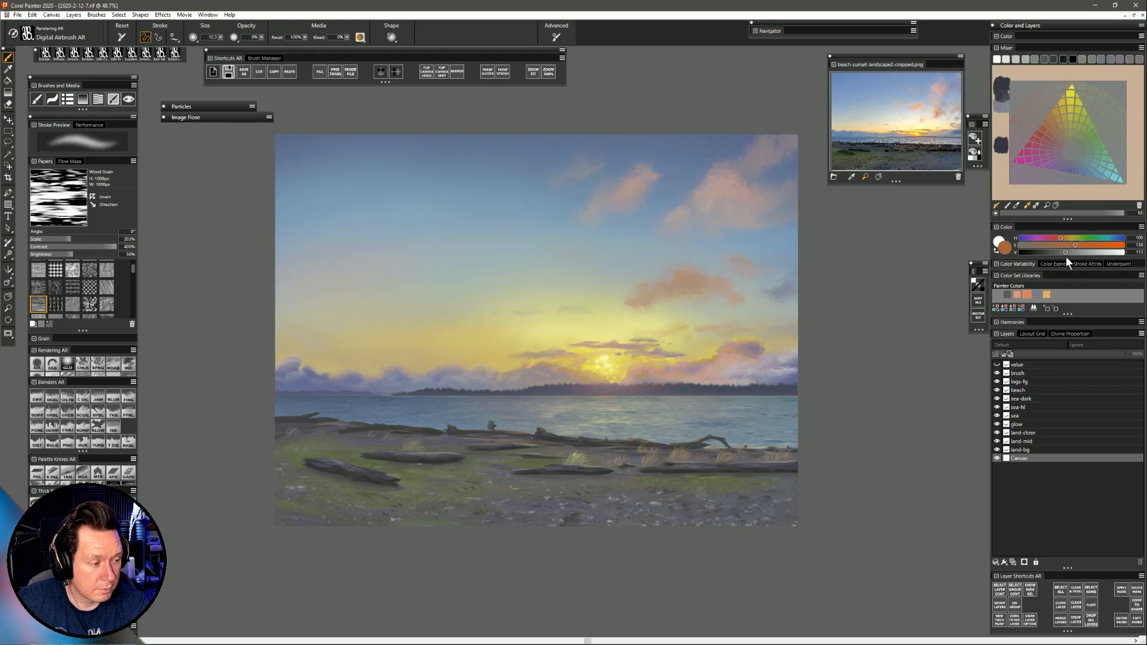
{"action": "left_click_drag", "start_coordinate": [1066, 253], "coordinate": [1087, 253]}
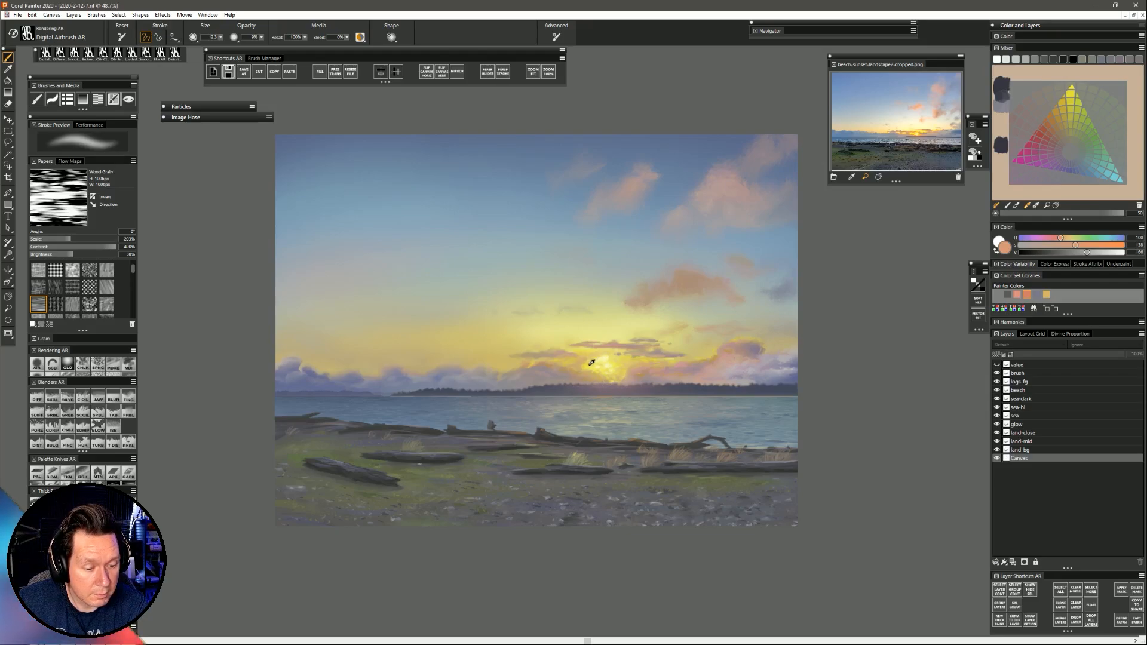
{"action": "left_click", "coordinate": [592, 361], "text": "alt"}
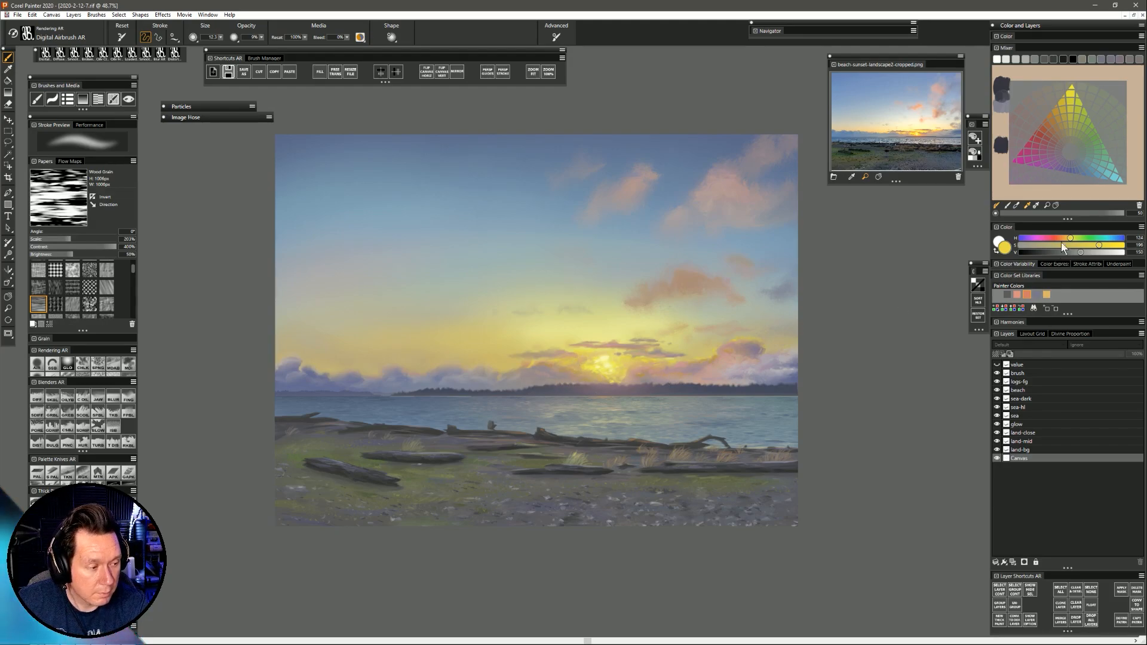
{"action": "left_click", "coordinate": [1054, 113]}
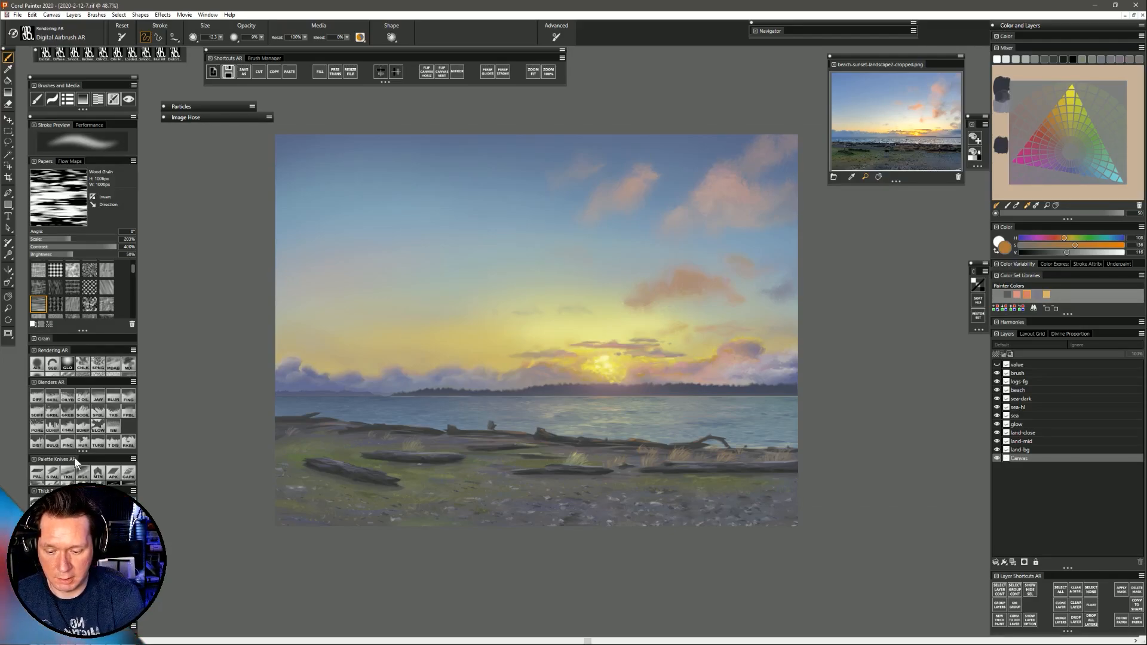
Refine the horizon cloud to the right of the sun with the Smooth Palette Knife AR, using pinks, mauves and blue-violet sampled from the clouds.
{"action": "left_click", "coordinate": [648, 371], "text": "alt"}
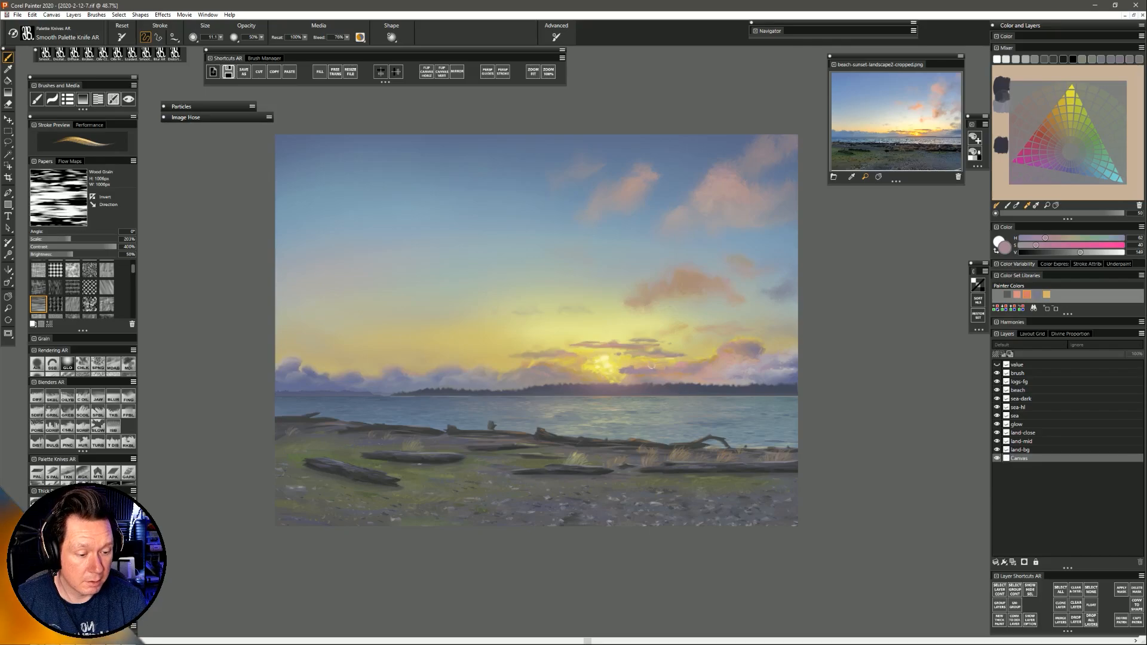
{"action": "left_click", "coordinate": [683, 365], "text": "alt"}
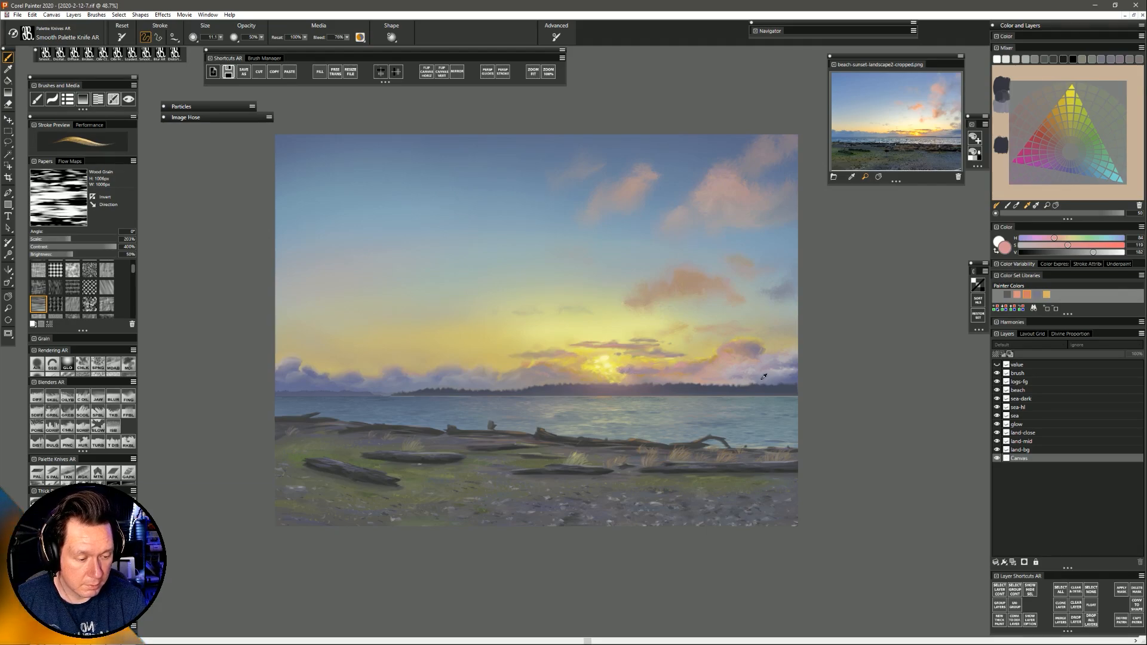
{"action": "left_click", "coordinate": [797, 376], "text": "alt"}
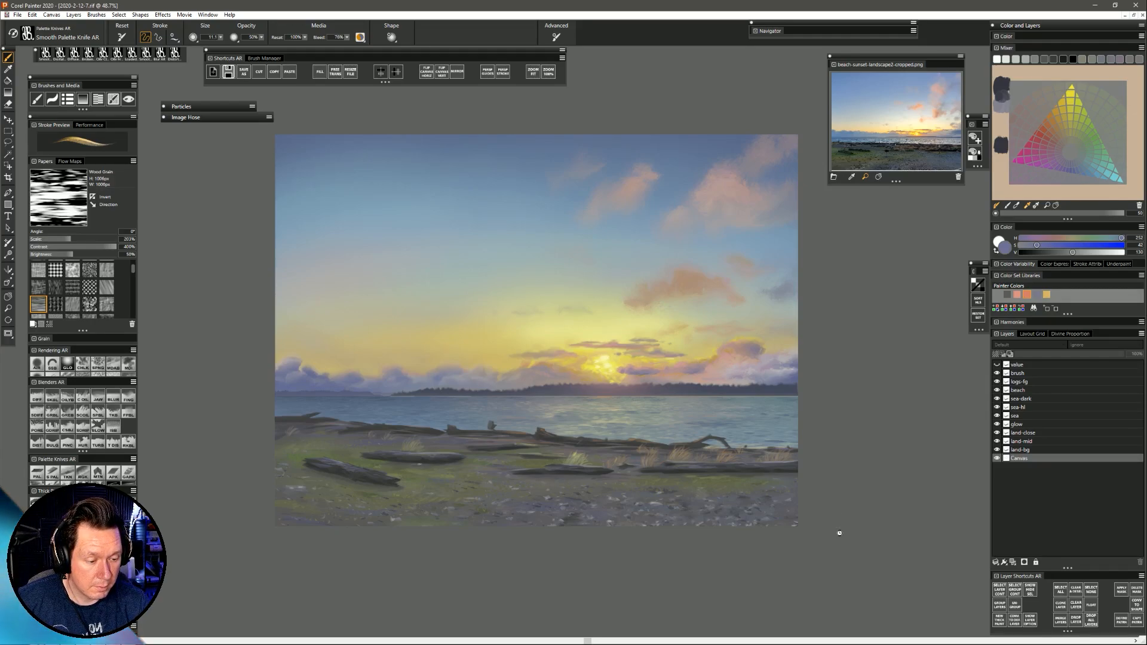
{"action": "left_click", "coordinate": [706, 366], "text": "alt"}
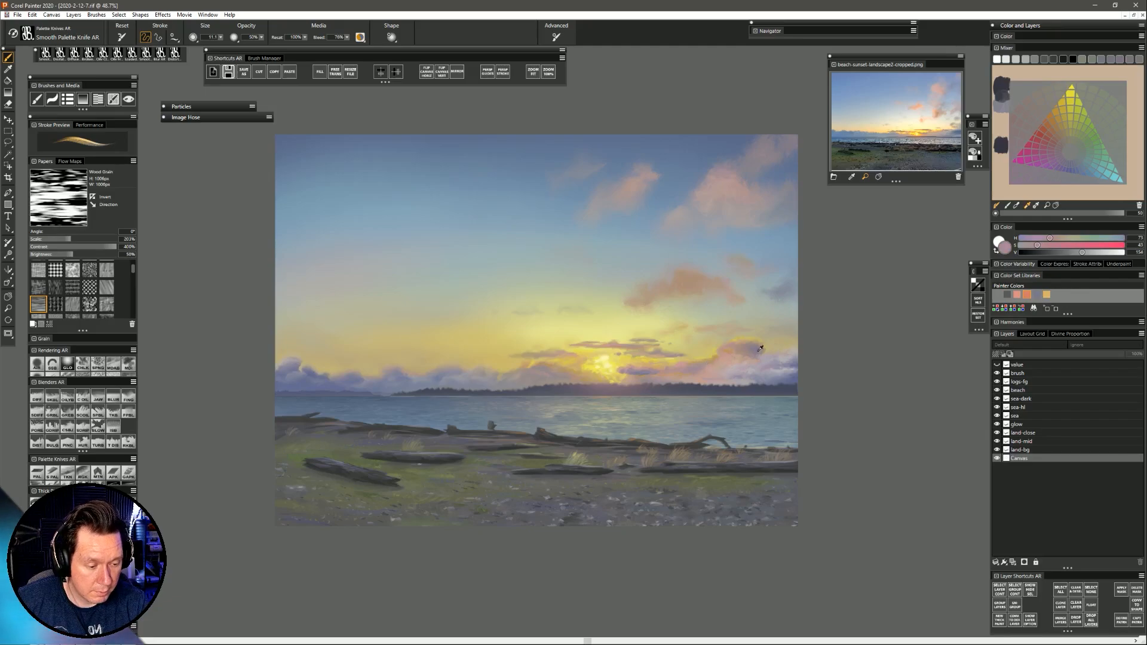
{"action": "left_click", "coordinate": [735, 353], "text": "alt"}
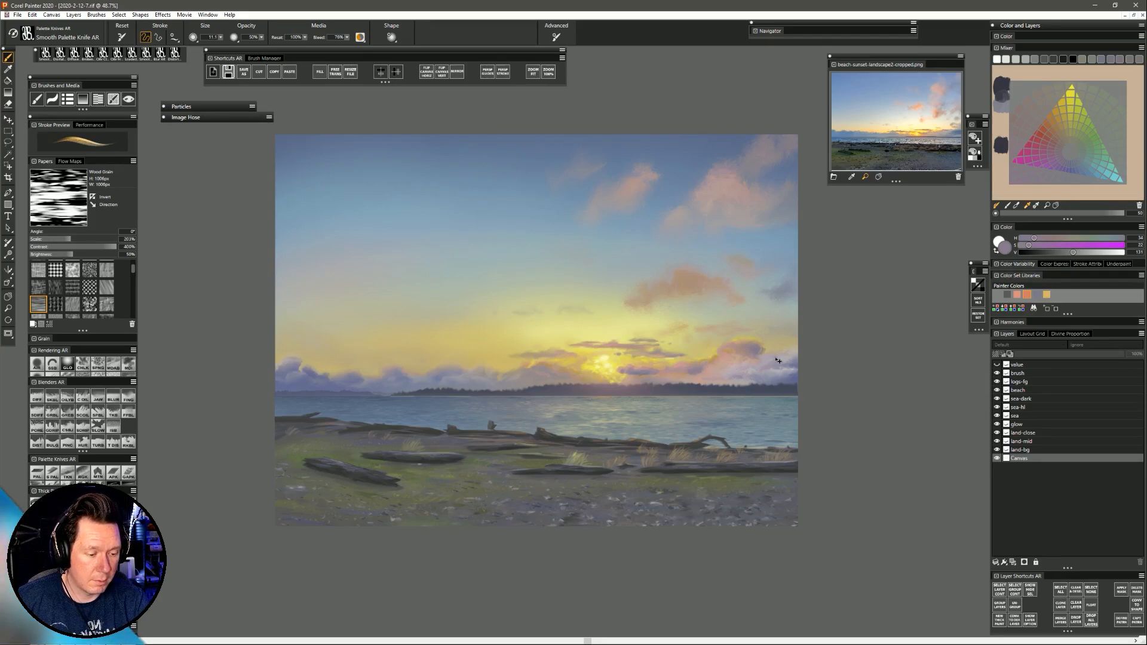
{"action": "left_click", "coordinate": [697, 371], "text": "alt"}
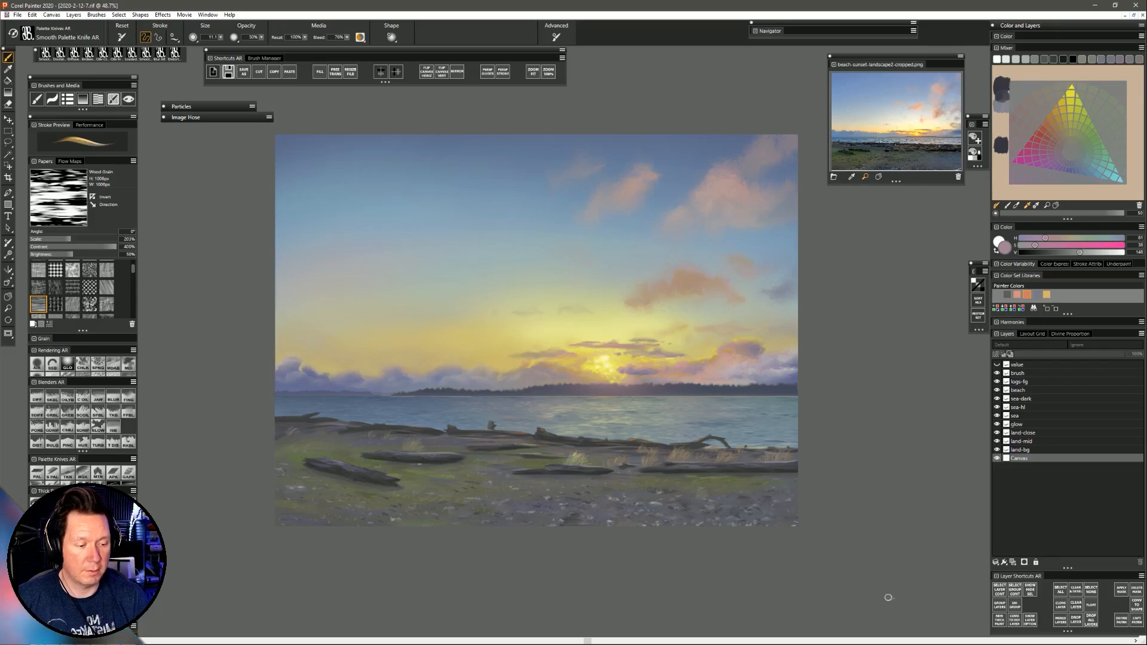
Add highlights to the pink cloud right of the sun with sampled pink raised in value.
{"action": "left_click", "coordinate": [704, 359], "text": "alt"}
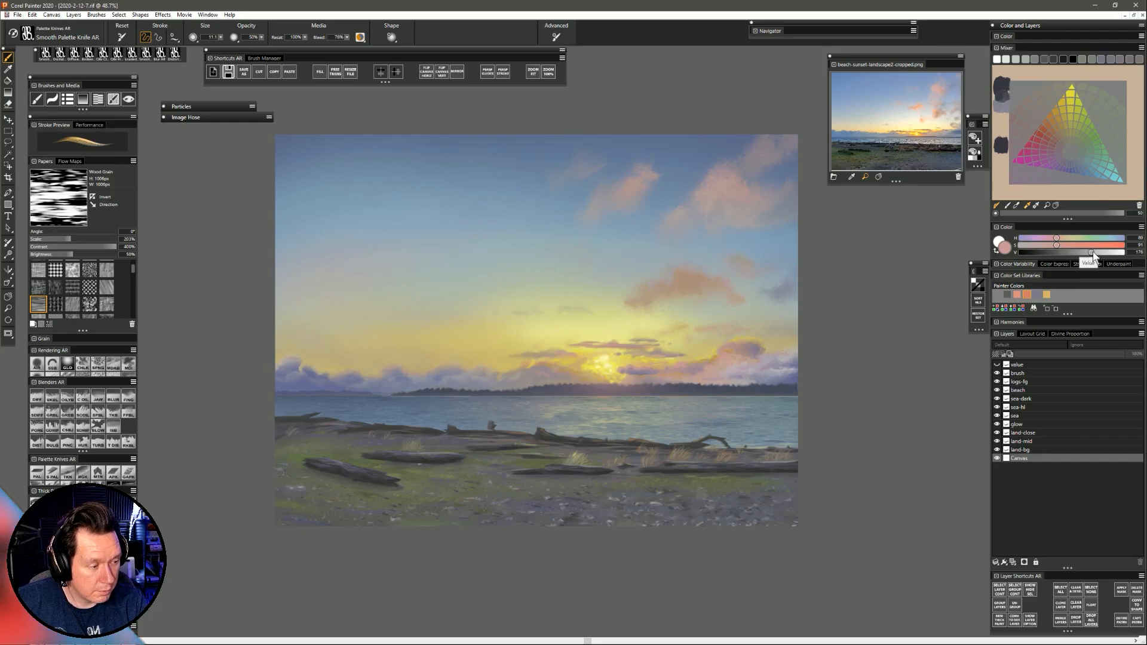
{"action": "left_click_drag", "start_coordinate": [1091, 253], "coordinate": [1099, 252]}
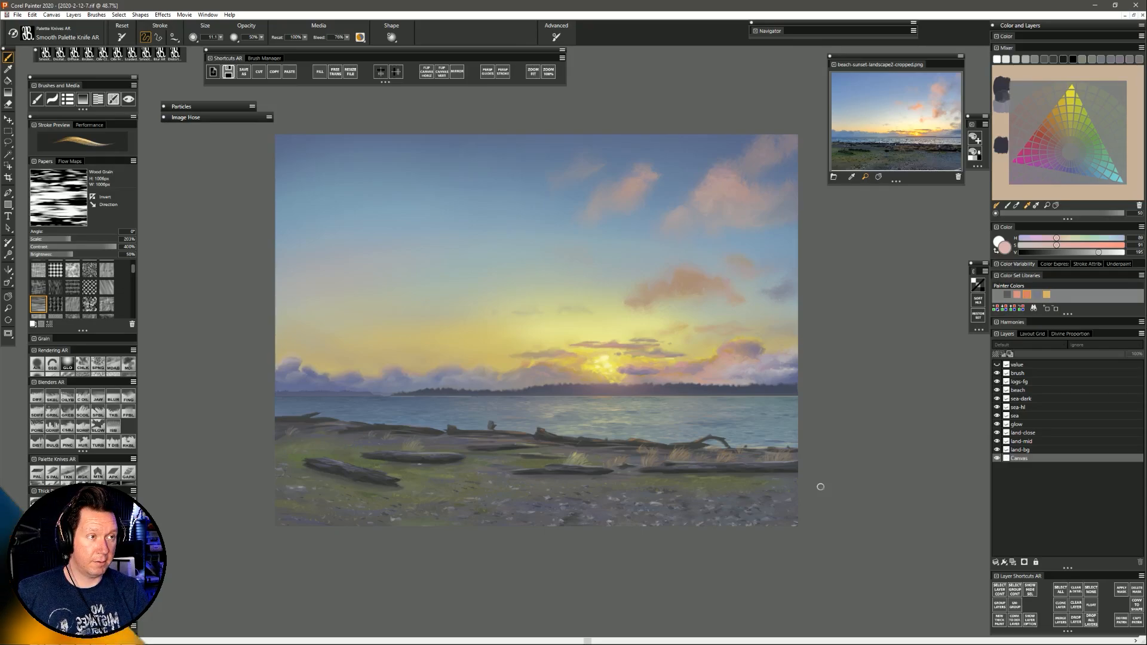
{"action": "left_click", "coordinate": [711, 365], "text": "alt"}
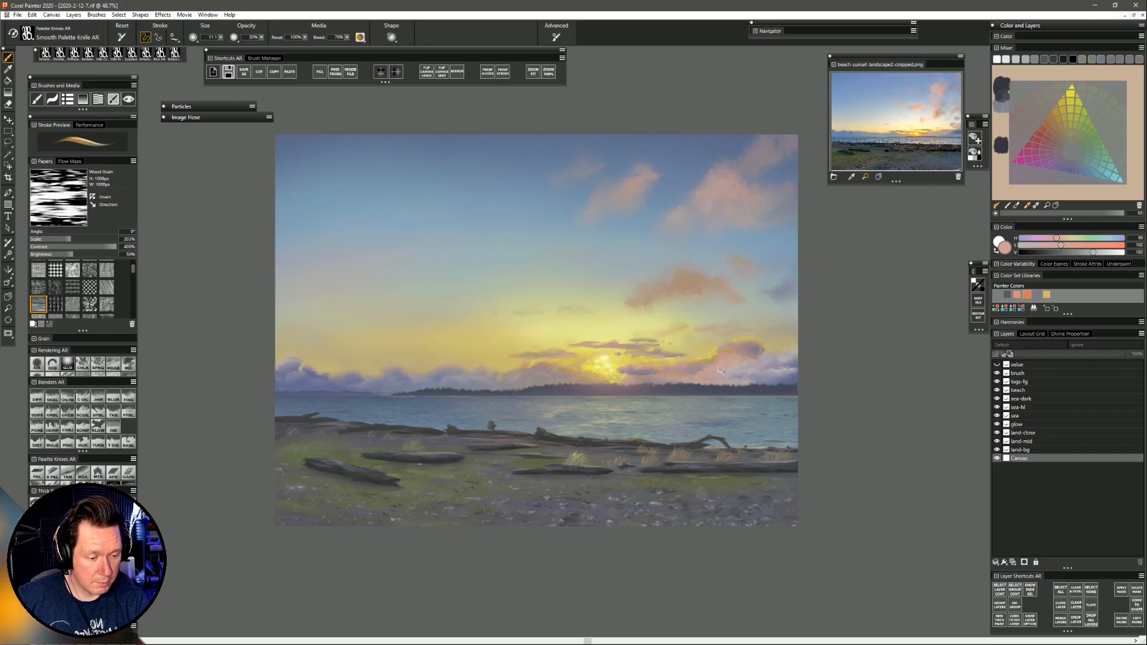
{"action": "left_click", "coordinate": [1097, 255]}
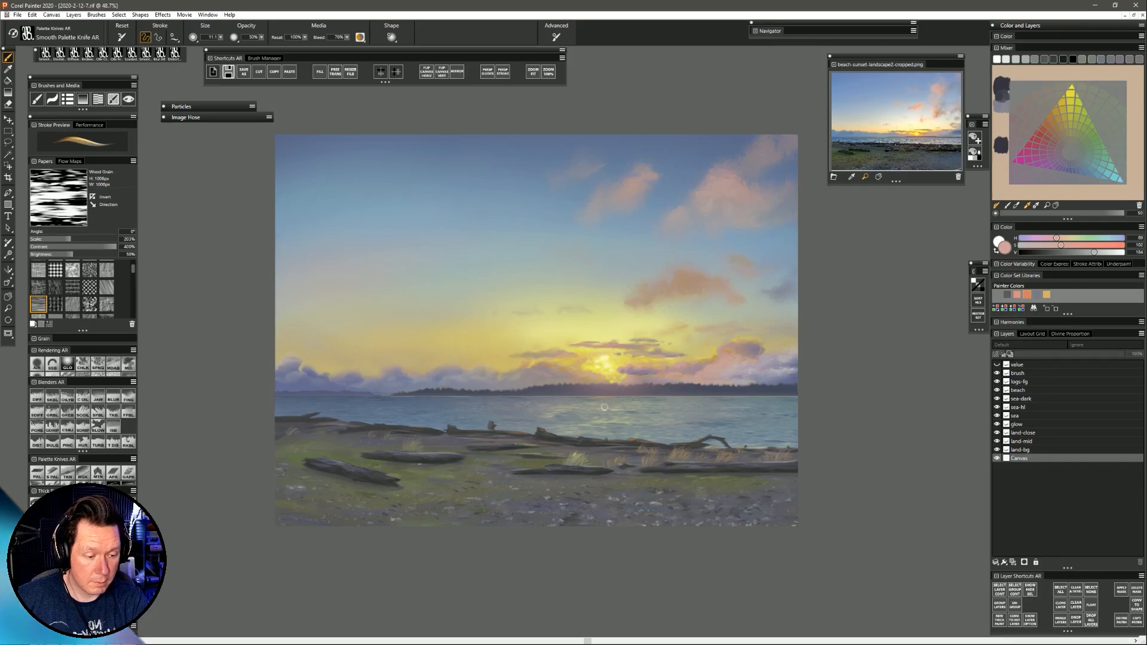
Refine the horizon clouds left of the sun with a brightened golden orange and muted violets and greys sampled from the clouds.
{"action": "left_click", "coordinate": [1058, 104]}
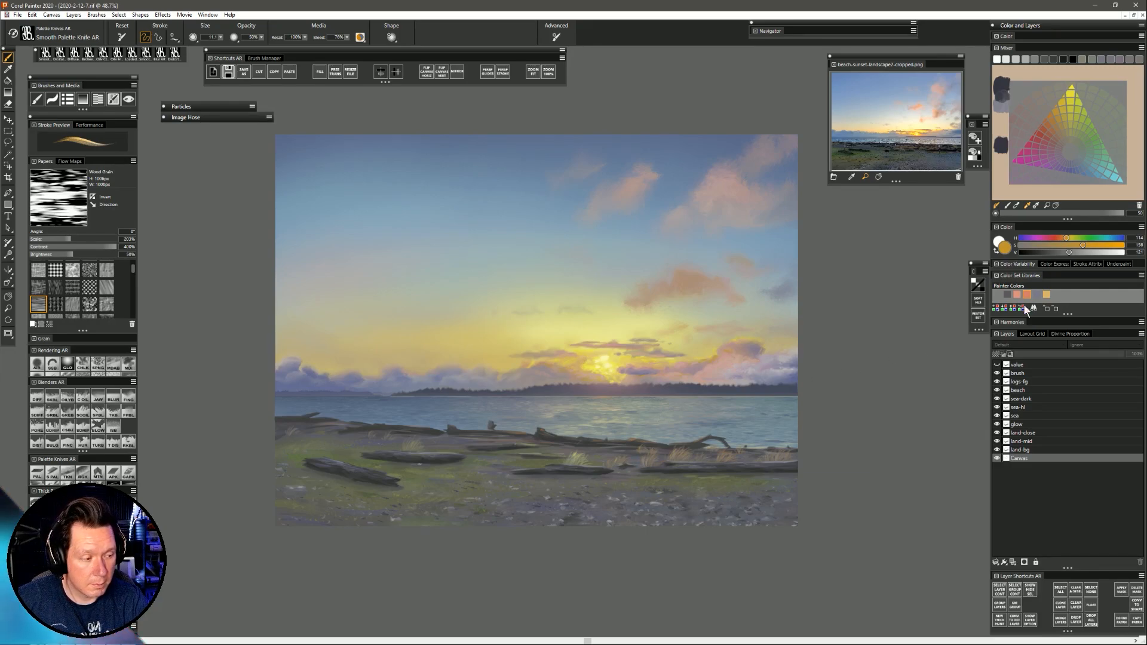
{"action": "left_click", "coordinate": [1077, 252]}
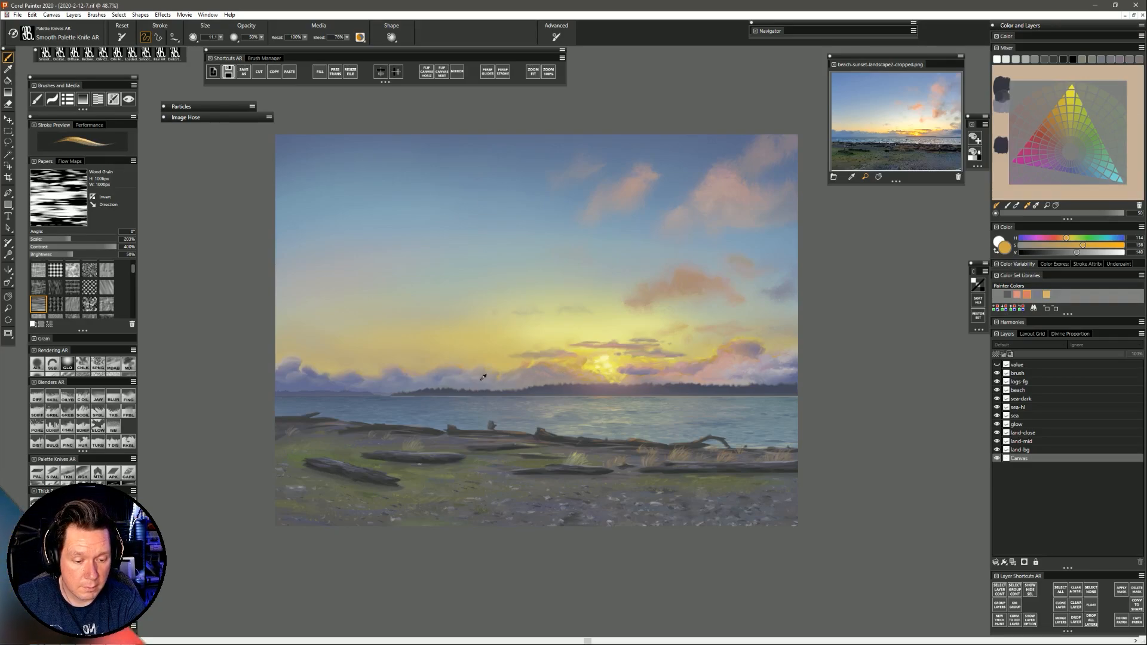
{"action": "left_click", "coordinate": [517, 373], "text": "alt"}
{"action": "left_click", "coordinate": [518, 372], "text": "alt"}
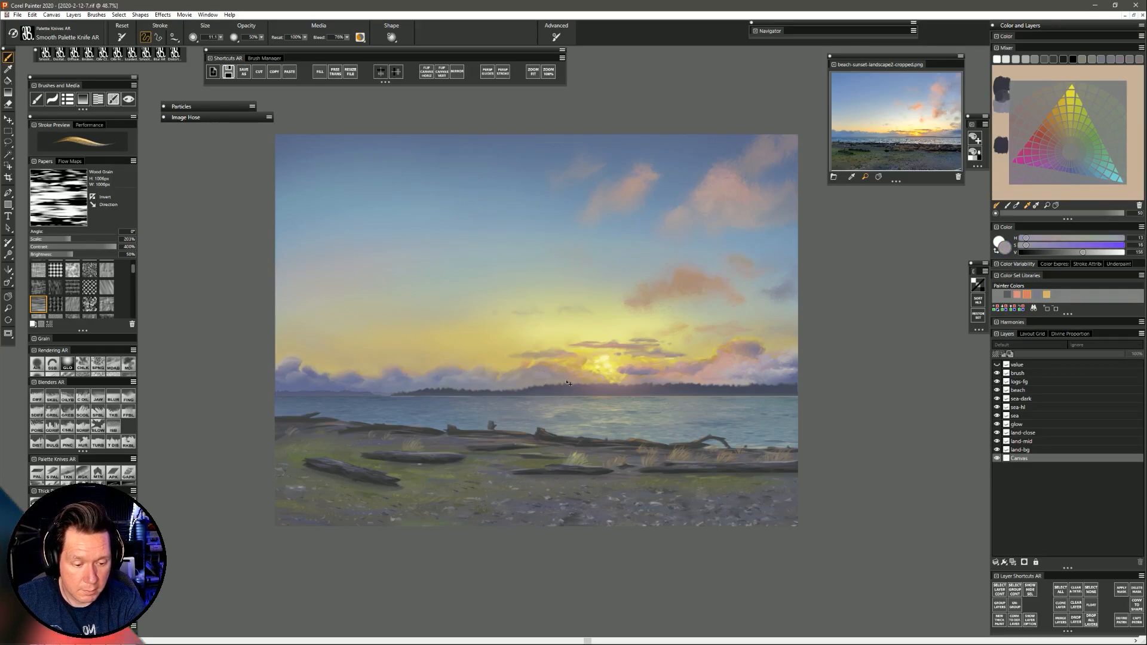
{"action": "left_click", "coordinate": [533, 377], "text": "alt"}
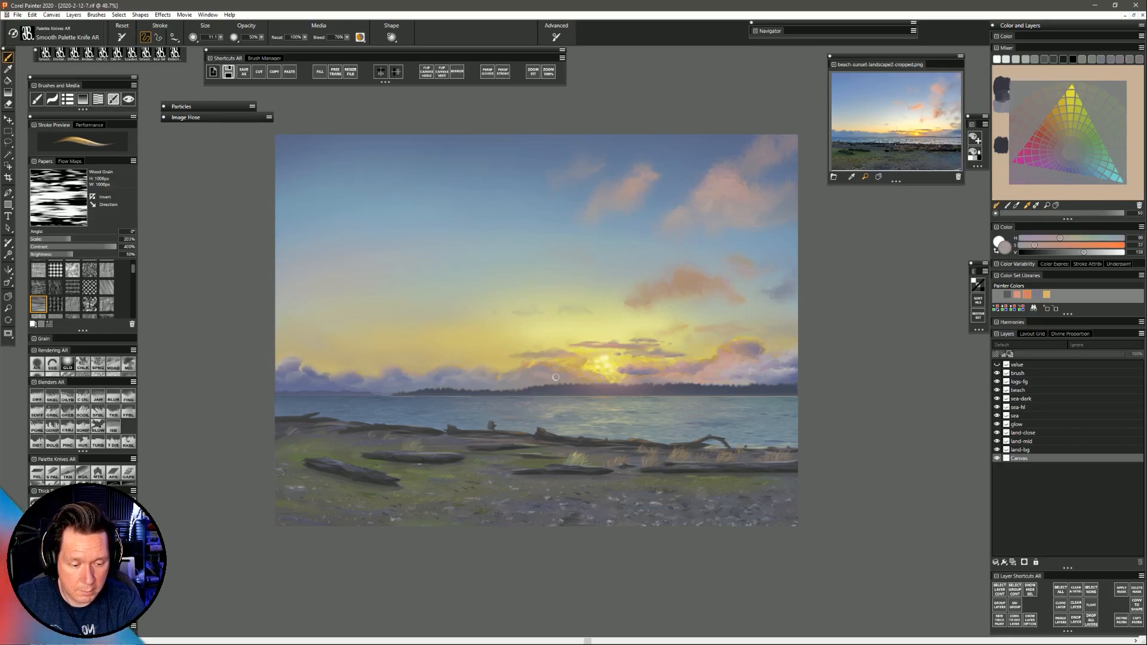
{"action": "left_click", "coordinate": [445, 373], "text": "alt"}
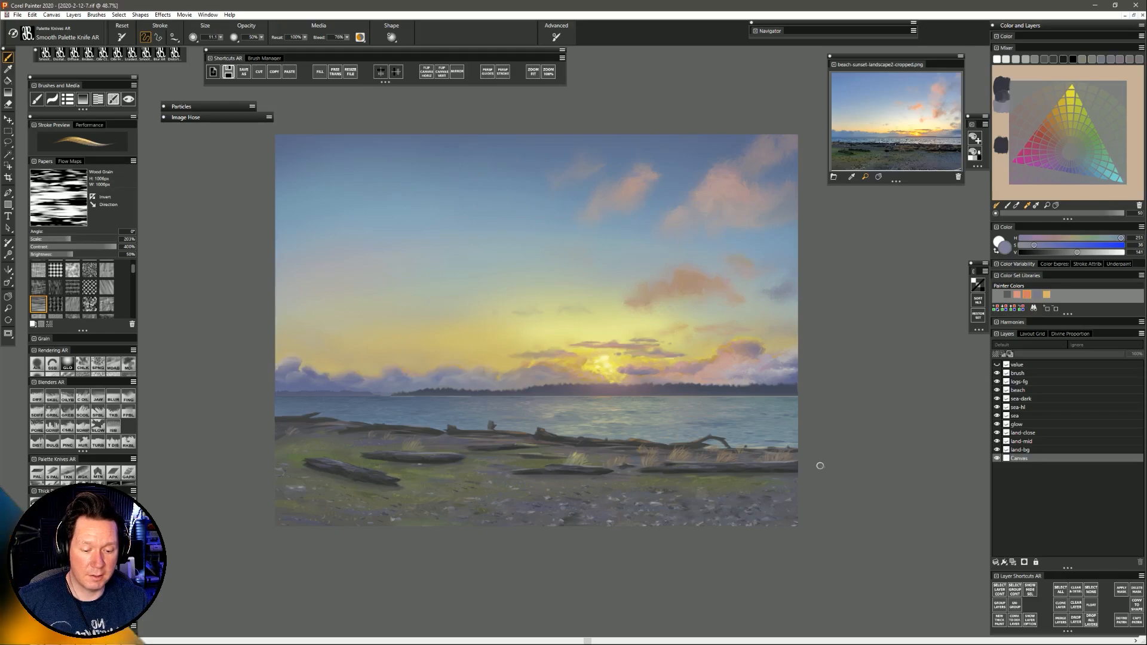
Sample the beach's olive green between the foreground logs and raise its saturation to the maximum.
{"action": "left_click", "coordinate": [369, 463], "text": "alt"}
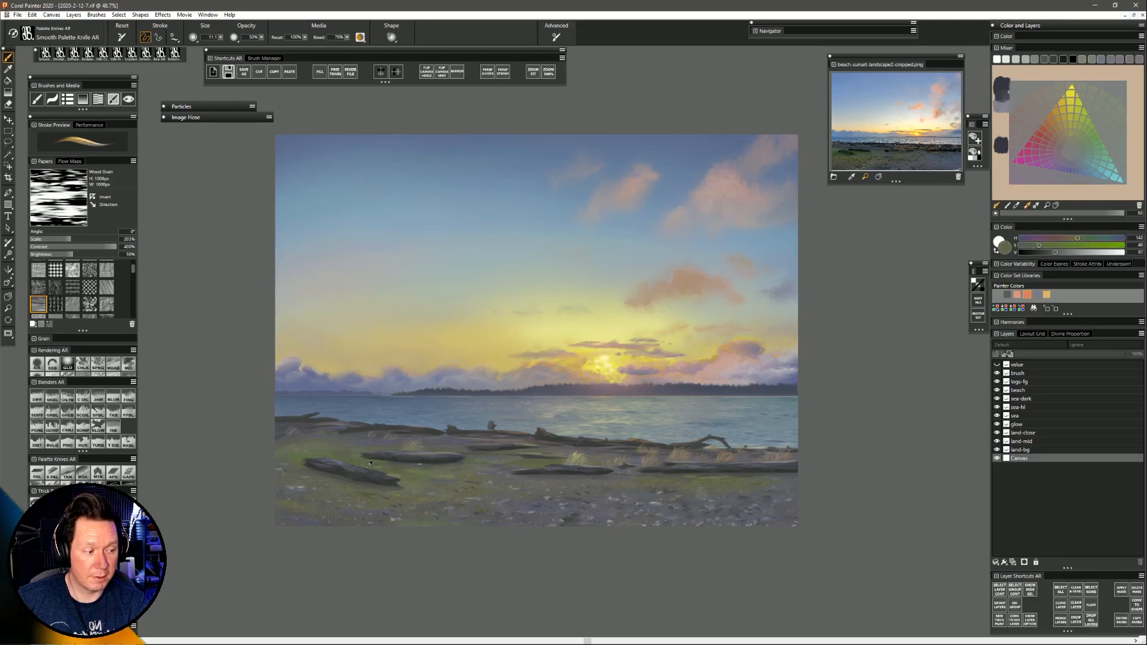
{"action": "left_click", "coordinate": [371, 463], "text": "alt"}
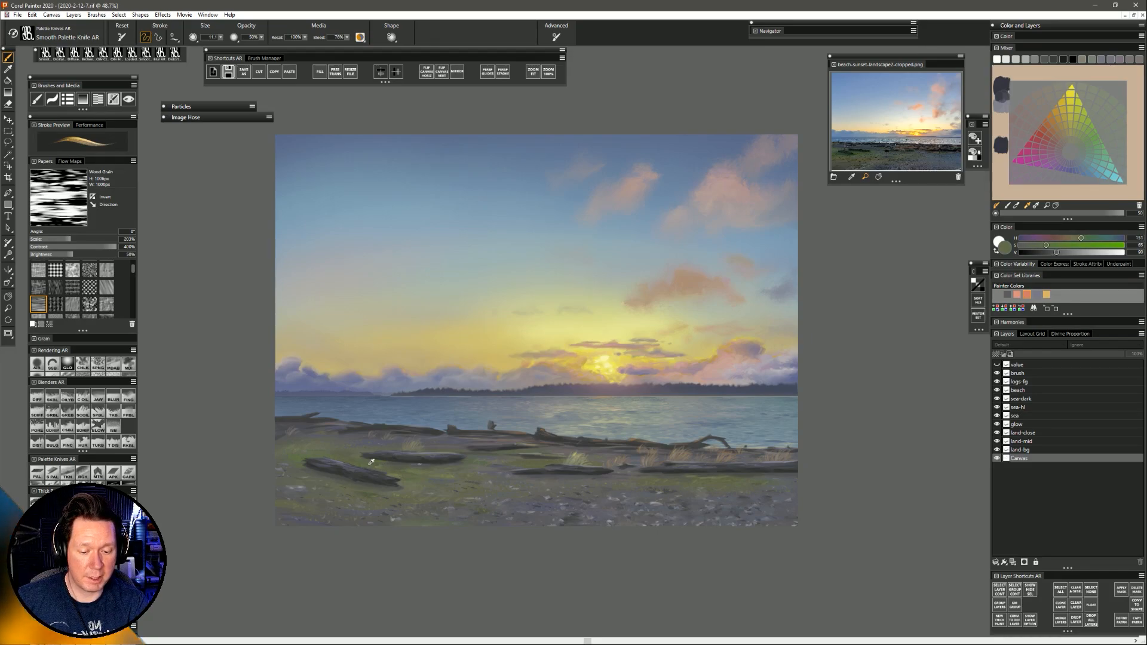
{"action": "left_click", "coordinate": [373, 464], "text": "alt"}
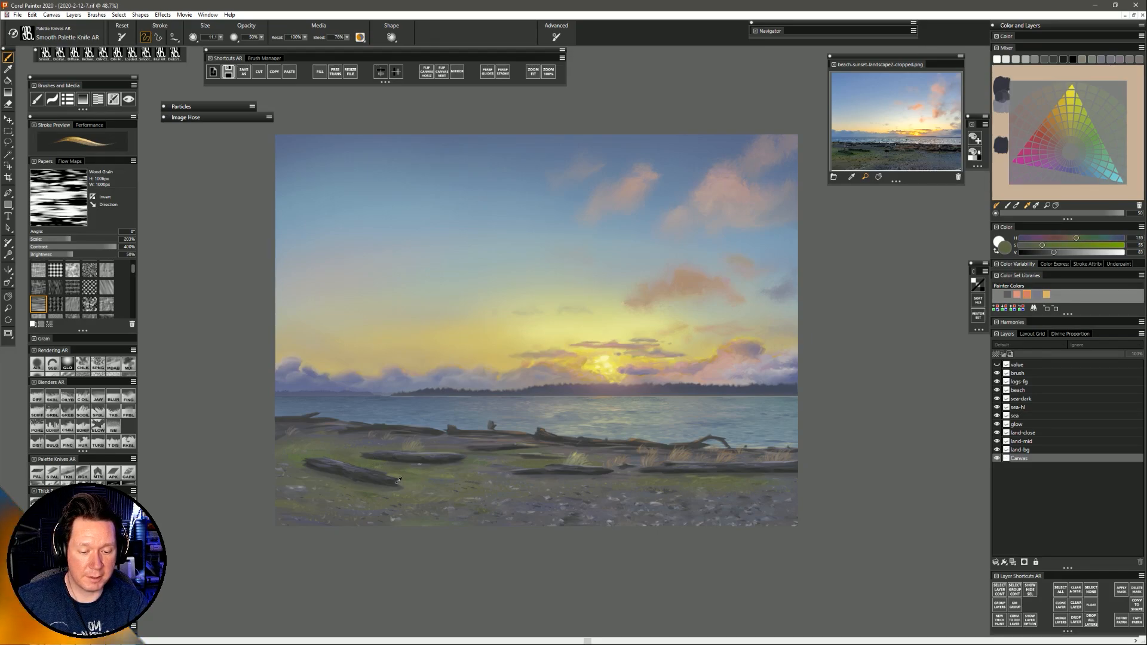
{"action": "left_click", "coordinate": [366, 464], "text": "alt"}
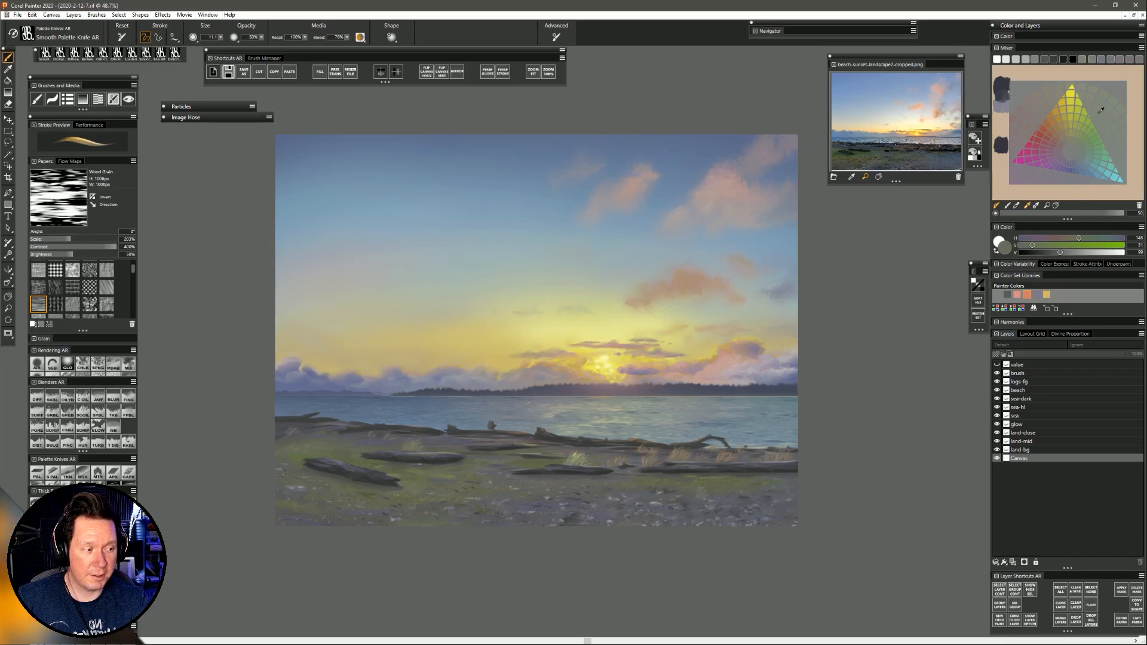
{"action": "left_click_drag", "start_coordinate": [1076, 245], "coordinate": [1124, 245]}
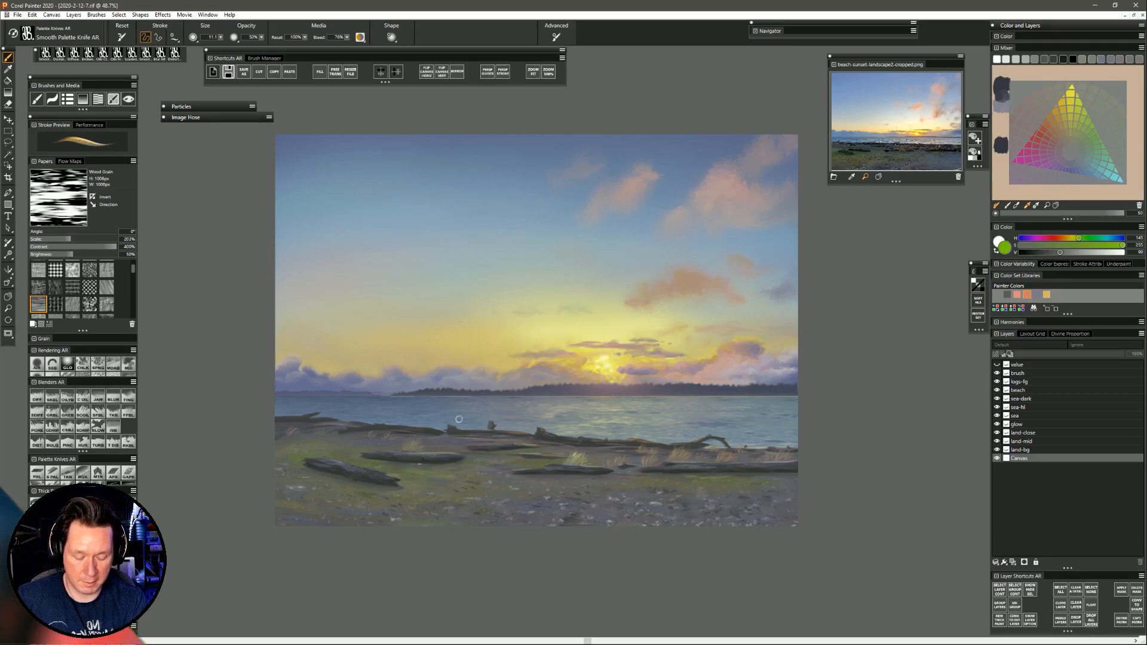
Try a bright green patch beside the foreground log on the brush layer with an enlarged palette knife, and undo it.
{"action": "left_click", "coordinate": [1024, 371]}
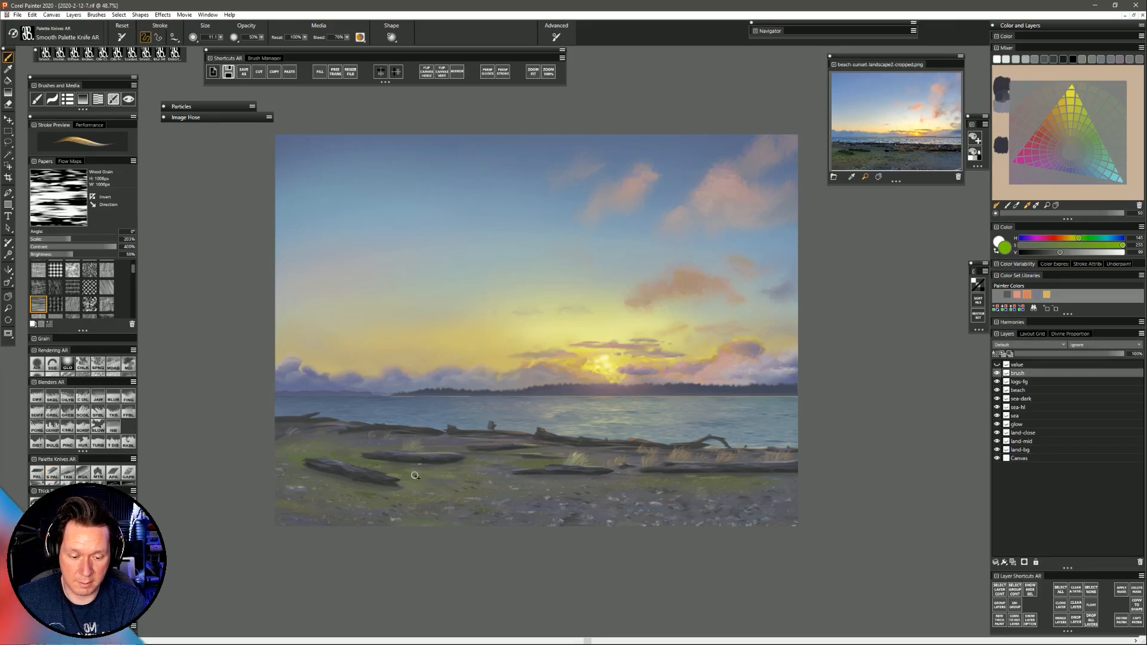
{"action": "key", "text": "]"}
{"action": "key", "text": "]"}
{"action": "key", "text": "]"}
{"action": "key", "text": "]"}
{"action": "key", "text": "]"}
{"action": "key", "text": "]"}
{"action": "key", "text": "]"}
{"action": "key", "text": "]"}
{"action": "left_click_drag", "start_coordinate": [410, 478], "coordinate": [459, 485]}
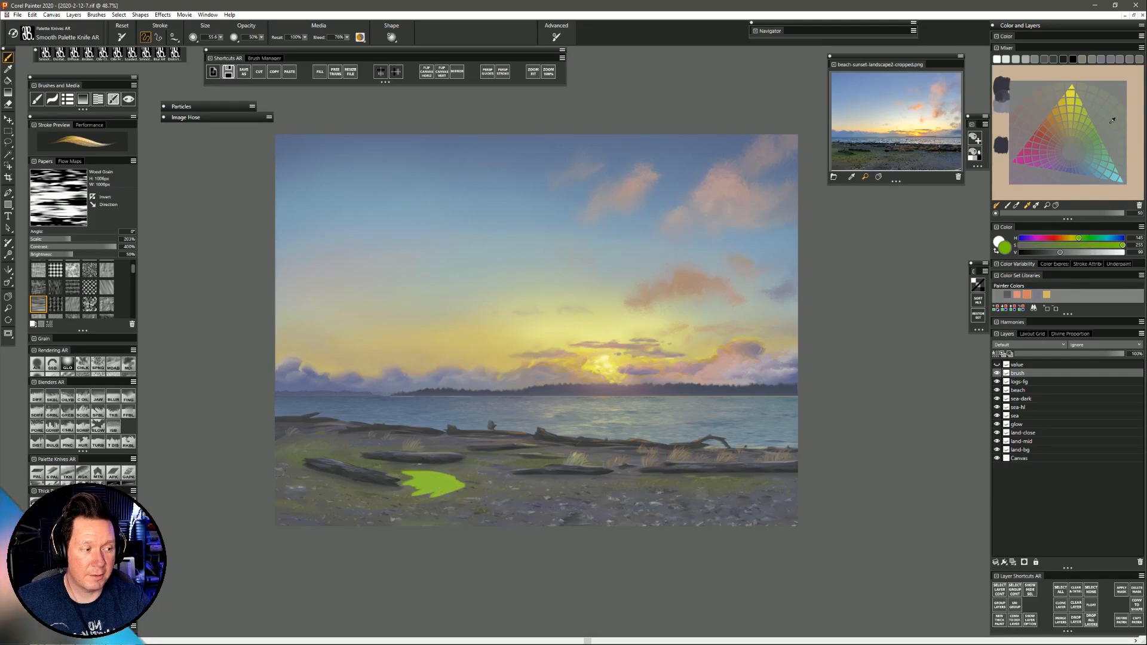
{"action": "key", "text": "ctrl+z"}
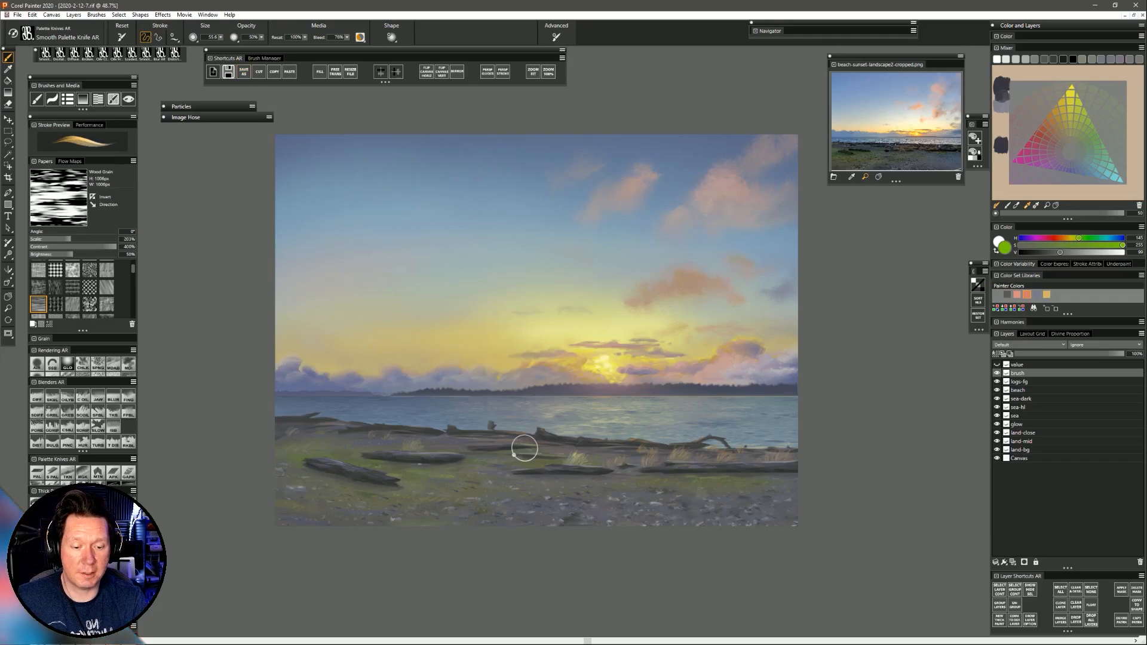
Start saving the painting as a new file.
{"action": "left_click", "coordinate": [242, 72]}
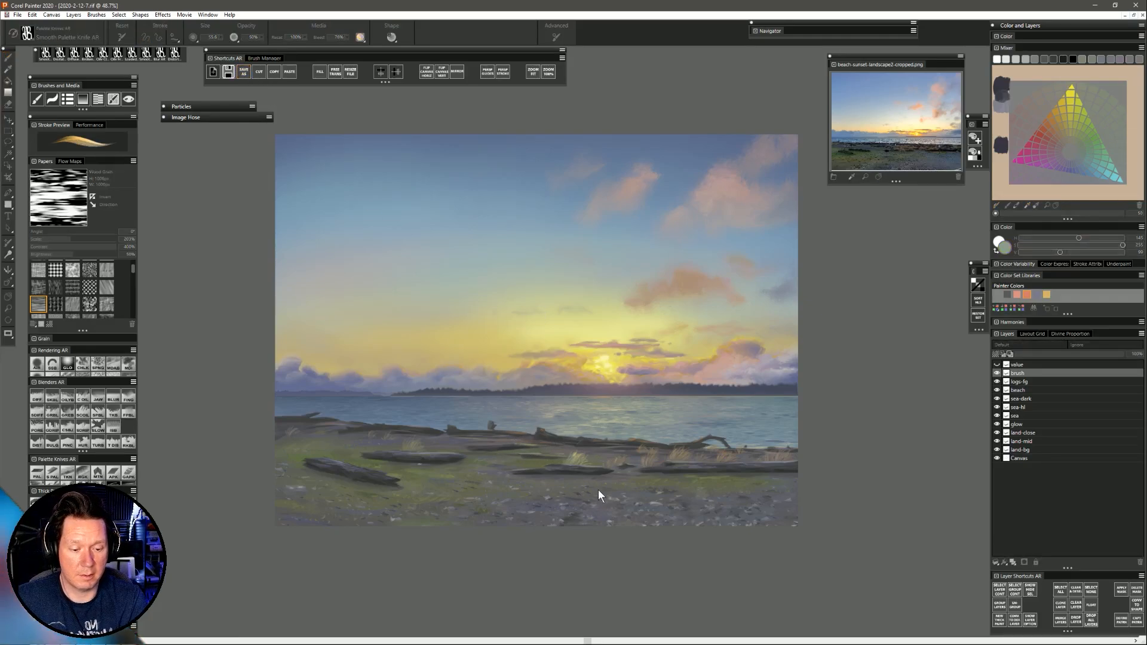